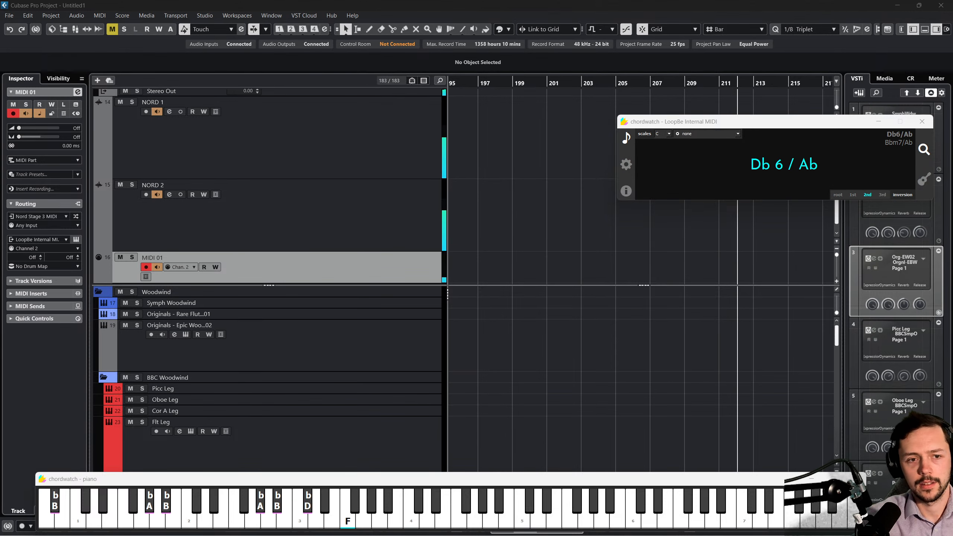
# Move the chordwatch chord display to the lower-left corner and shift its piano keyboard window to the right.
pyautogui.moveTo(779, 122); pyautogui.dragTo(127, 479)
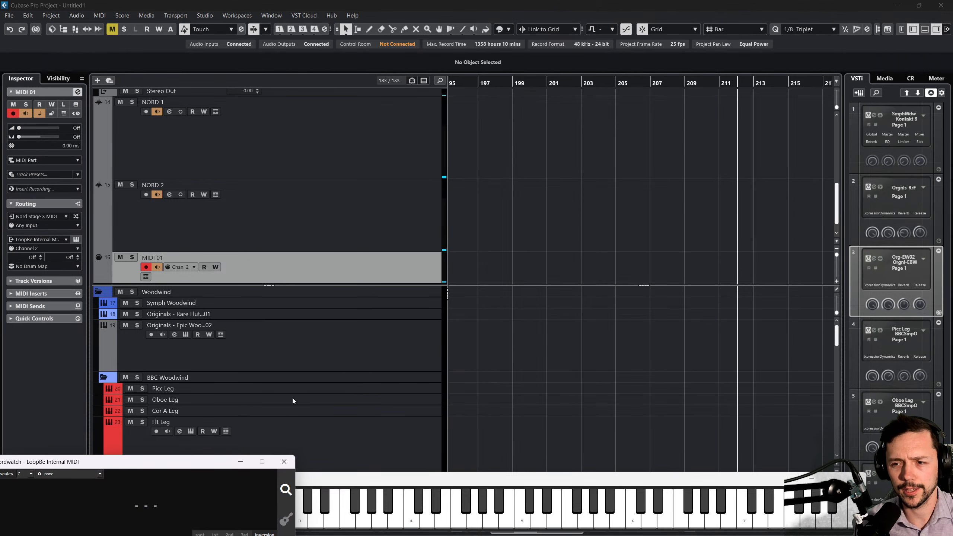
pyautogui.click(574, 165)
pyautogui.scroll(-1, 419, 185)
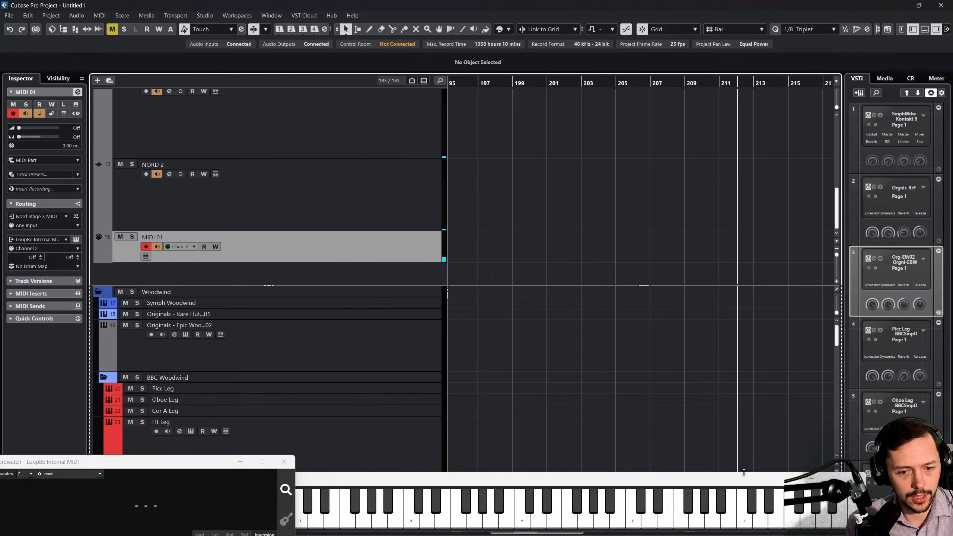
pyautogui.moveTo(724, 487); pyautogui.dragTo(816, 484)
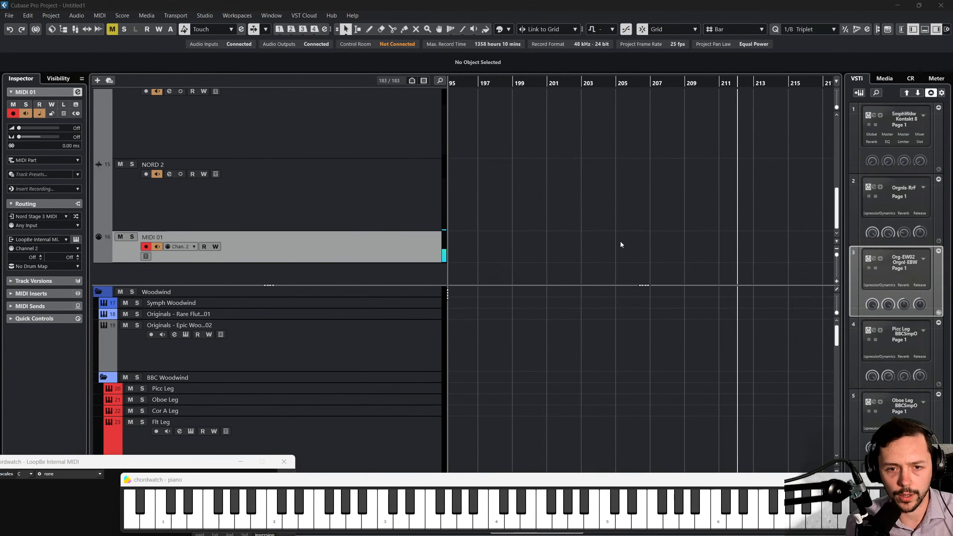
# Expand the lower section of the divided track list and select the Ambient Strings & Pad track below the strings.
pyautogui.click(412, 252)
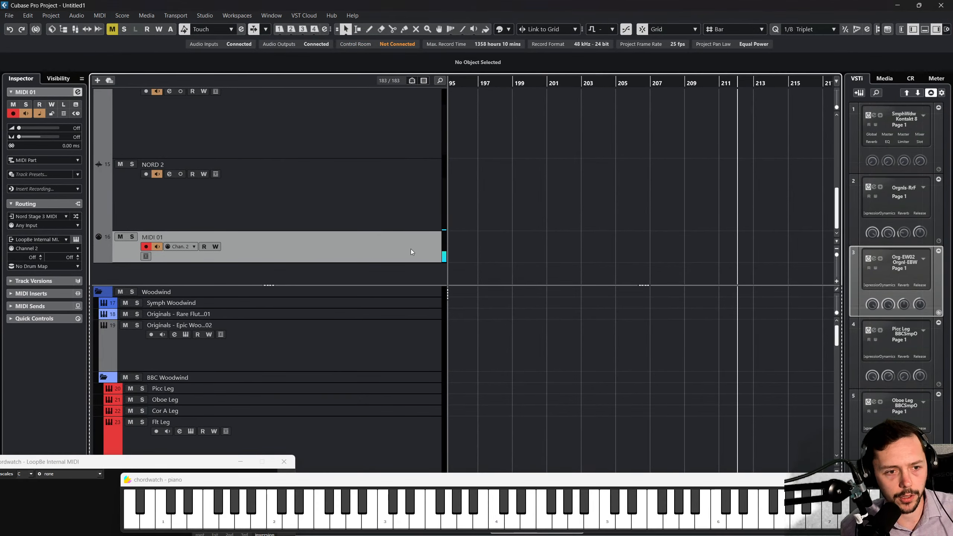
pyautogui.moveTo(271, 285); pyautogui.dragTo(305, 81)
pyautogui.scroll(-15, 560, 231)
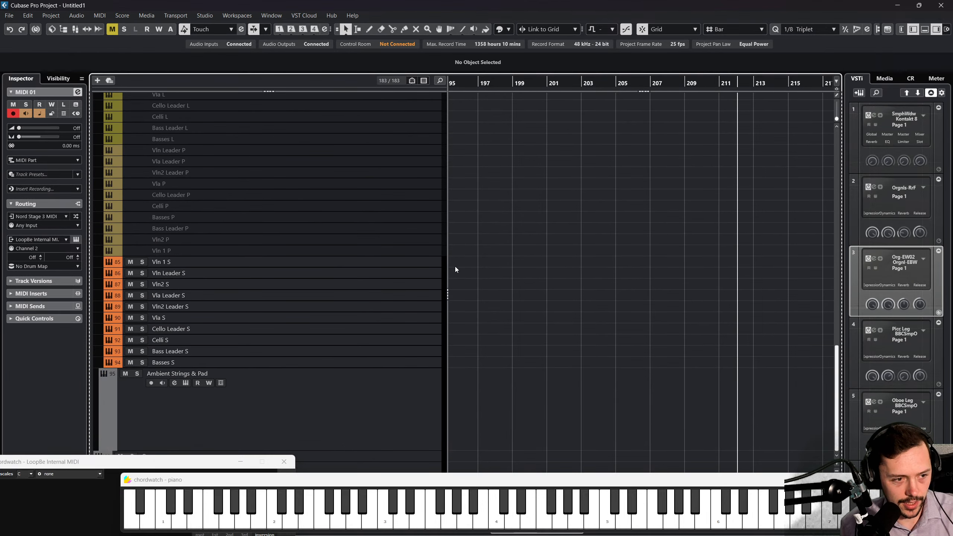
pyautogui.click(181, 415)
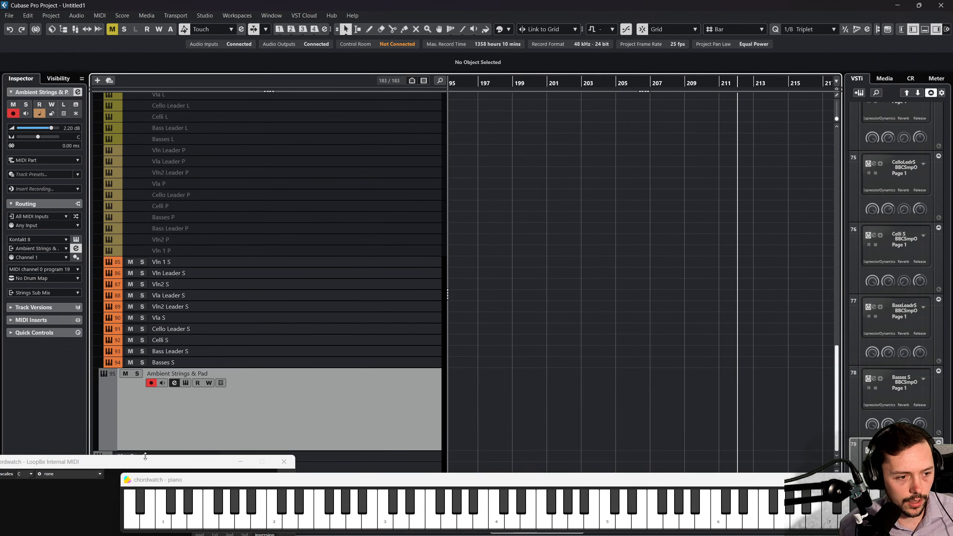
# Move the chordwatch chord display over the empty timeline area and lower the piano window to uncover the last tracks.
pyautogui.moveTo(145, 455); pyautogui.dragTo(165, 486)
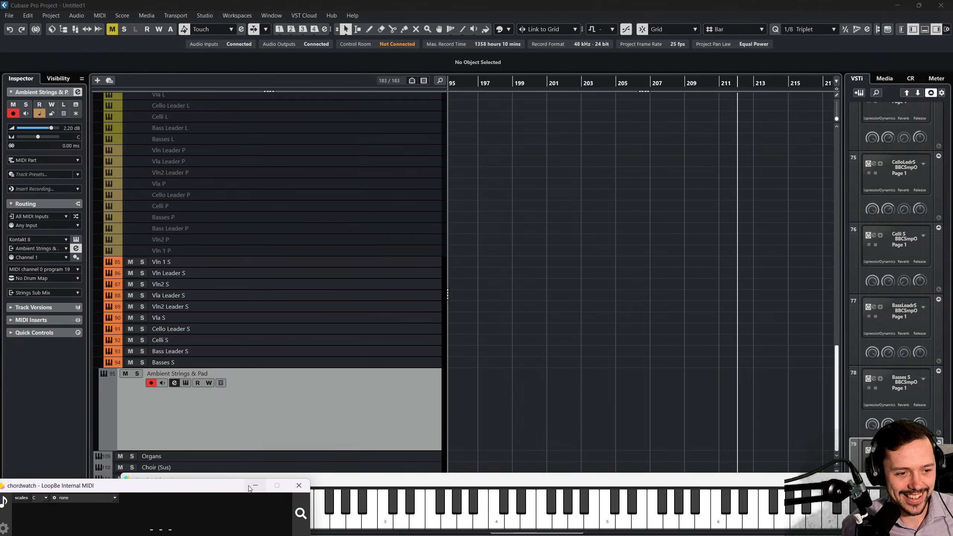
pyautogui.moveTo(271, 488); pyautogui.dragTo(933, 384)
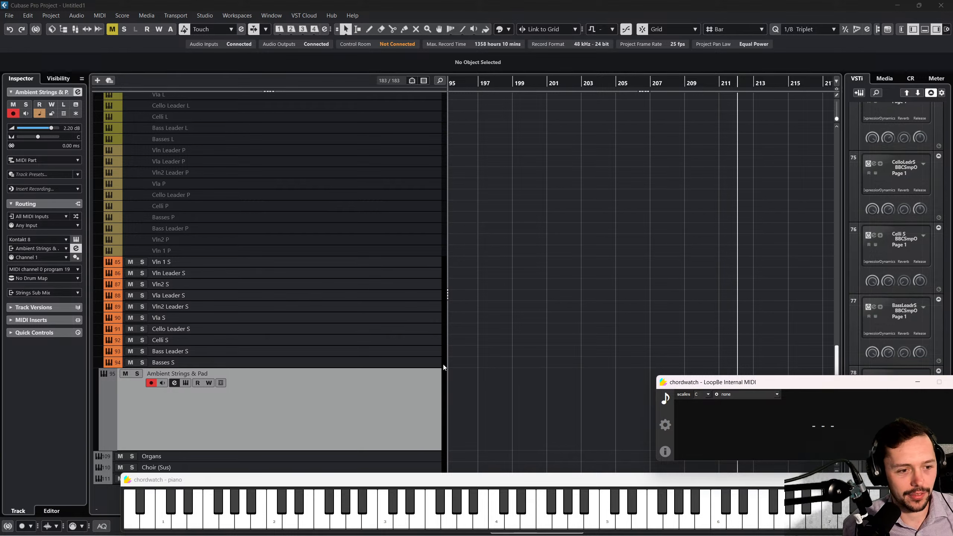
pyautogui.moveTo(293, 486); pyautogui.dragTo(297, 527)
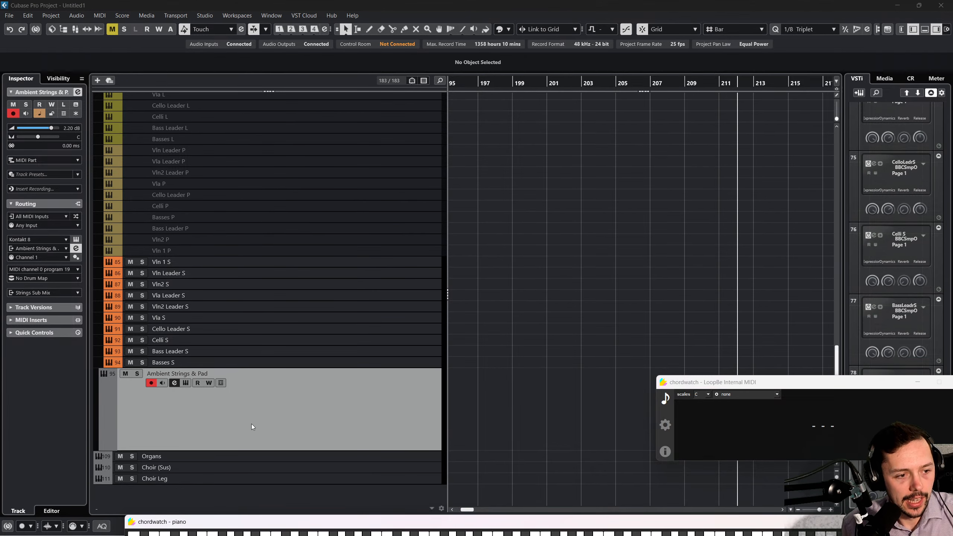
# Try out the Choir Leg and Vln 1 S tracks by selecting each, and raise the piano window back into full view.
pyautogui.click(260, 481)
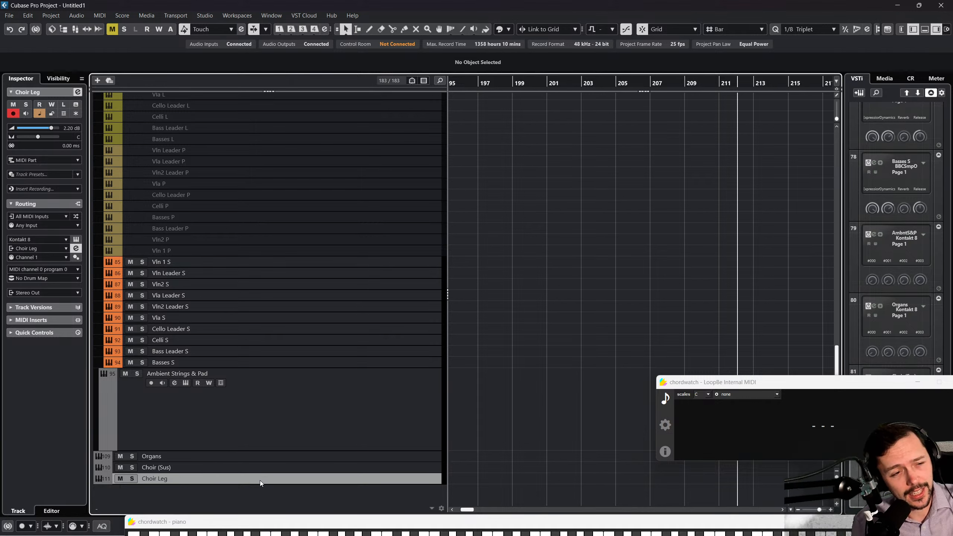
pyautogui.scroll(3, 336, 325)
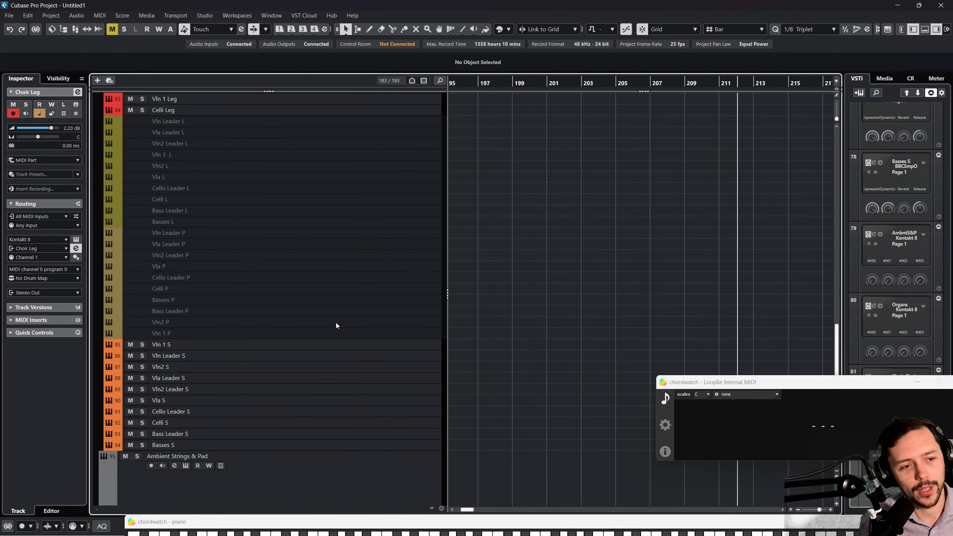
pyautogui.click(368, 347)
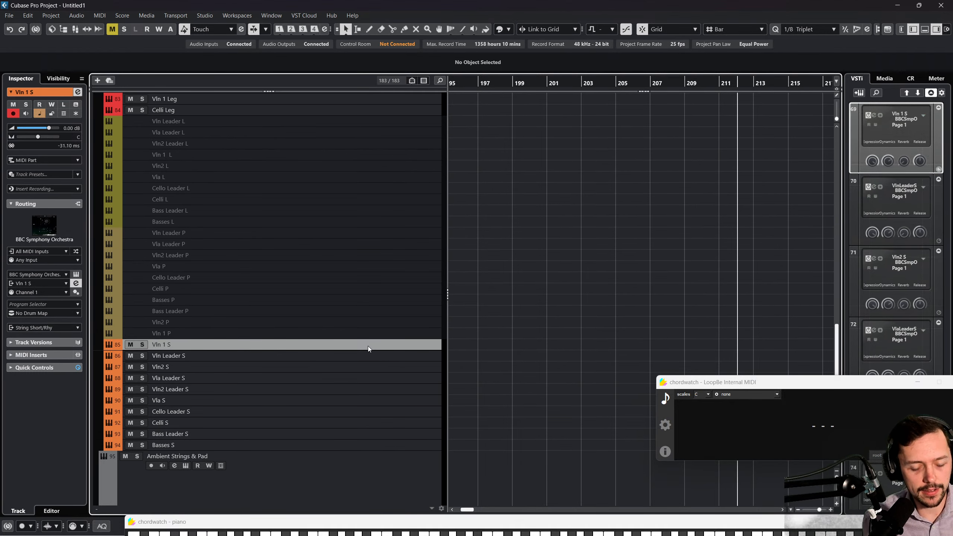
pyautogui.moveTo(660, 521); pyautogui.dragTo(622, 481)
pyautogui.click(561, 341)
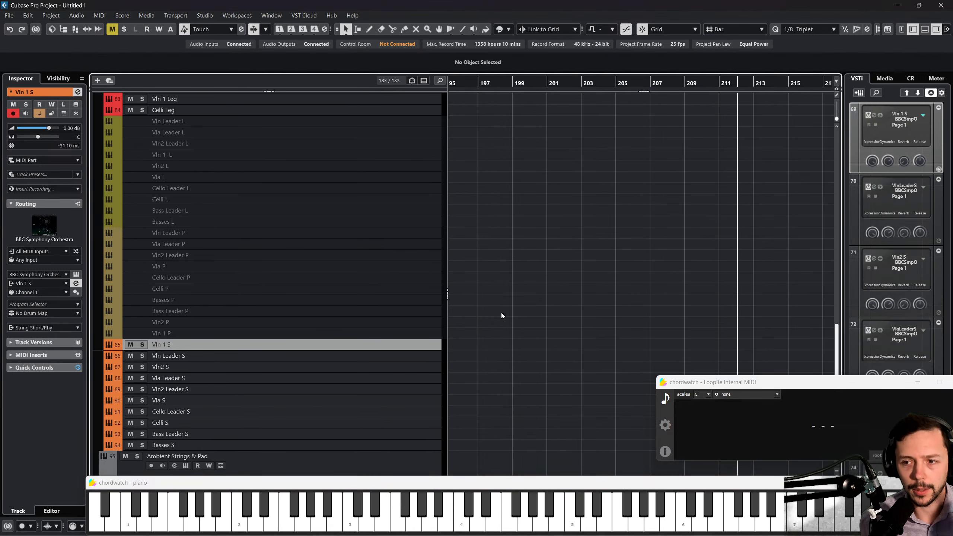
# Collapse the Woodwind, Orch Perc and Strings folder tracks and enlarge the upper section of the track list.
pyautogui.scroll(20, 500, 313)
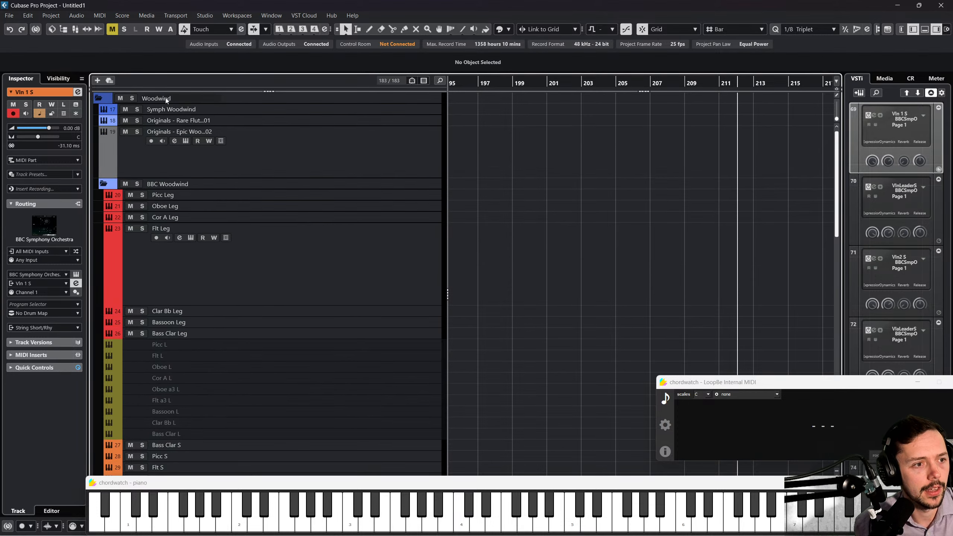
pyautogui.moveTo(273, 91); pyautogui.dragTo(302, 238)
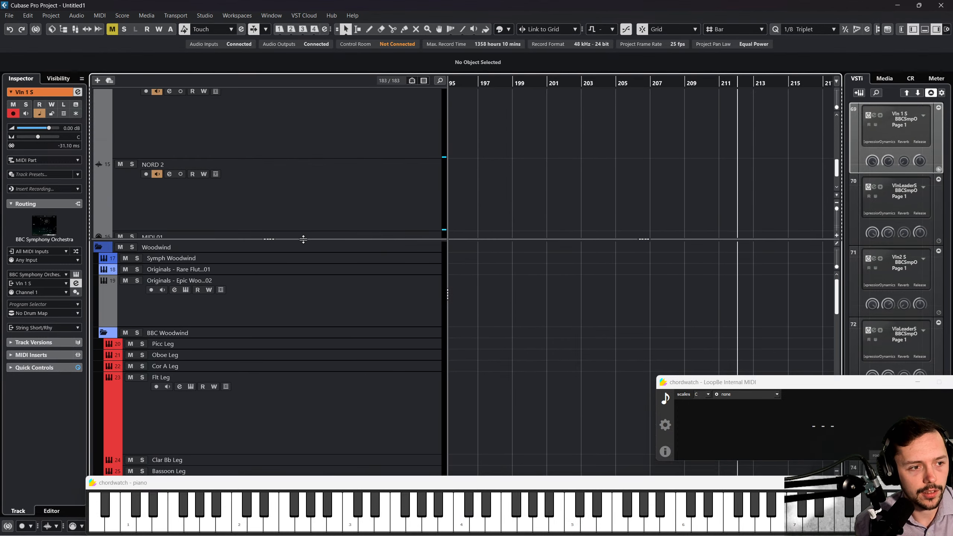
pyautogui.click(98, 247)
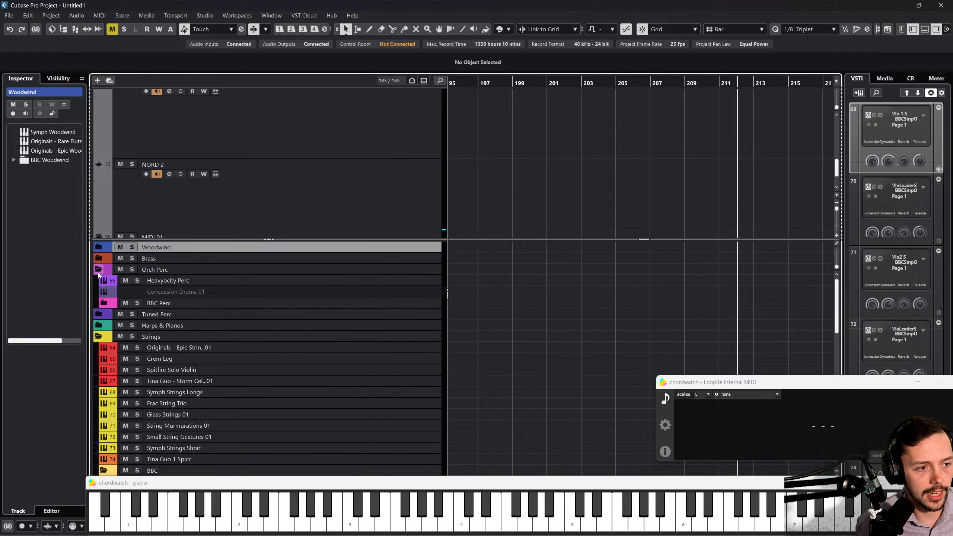
pyautogui.click(98, 302)
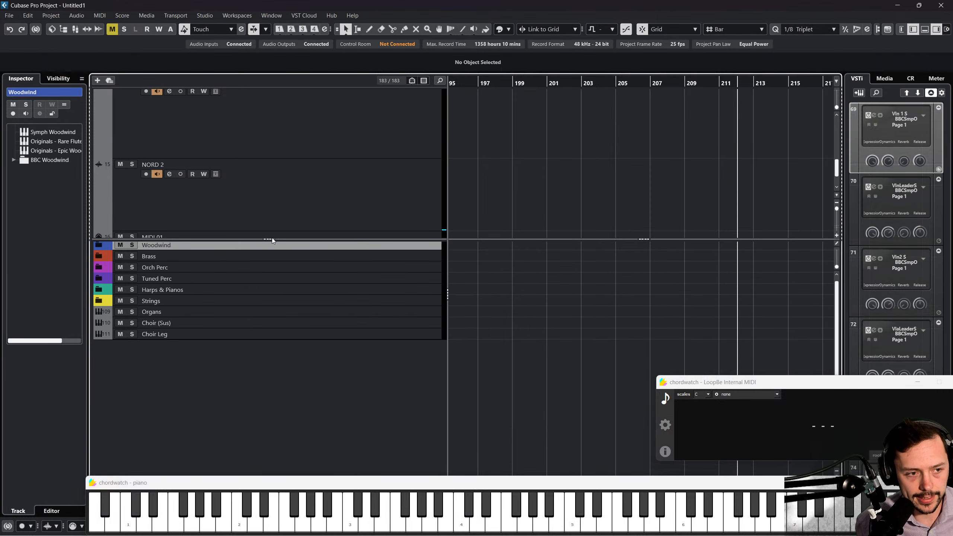
pyautogui.moveTo(273, 240); pyautogui.dragTo(300, 441)
# Colour the NORD 1 and NORD 2 audio tracks red.
pyautogui.click(291, 279)
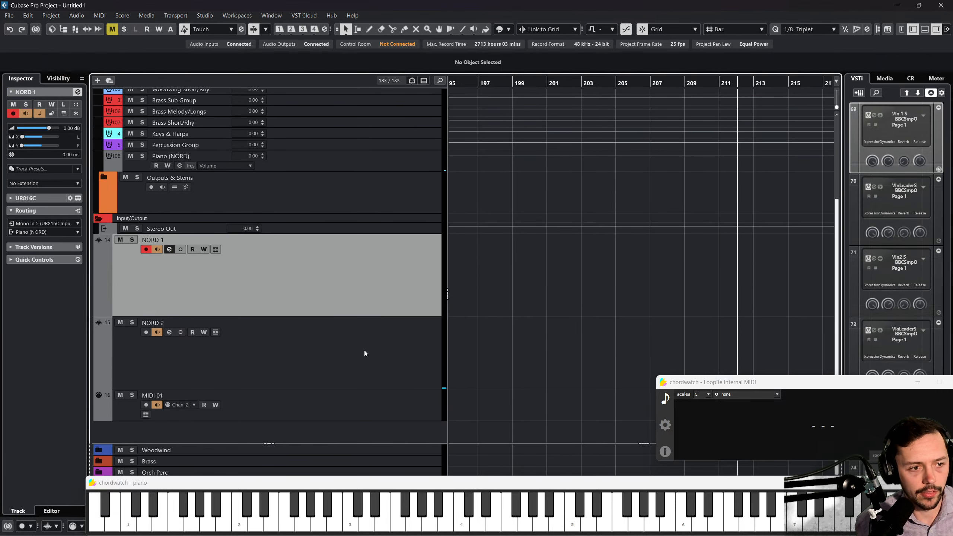
pyautogui.keyDown('ctrl'); pyautogui.click(354, 323); pyautogui.keyUp('ctrl')
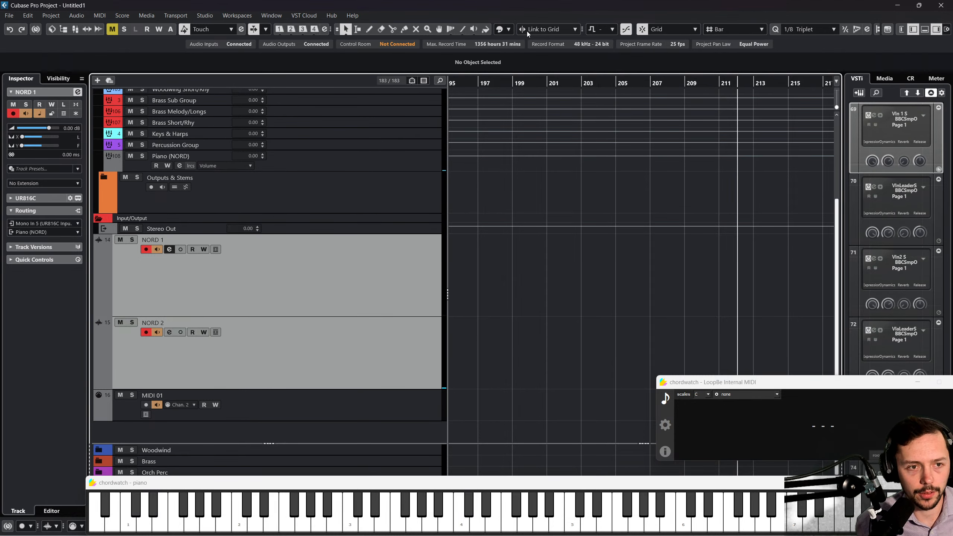
pyautogui.click(507, 30)
pyautogui.click(519, 54)
pyautogui.click(361, 285)
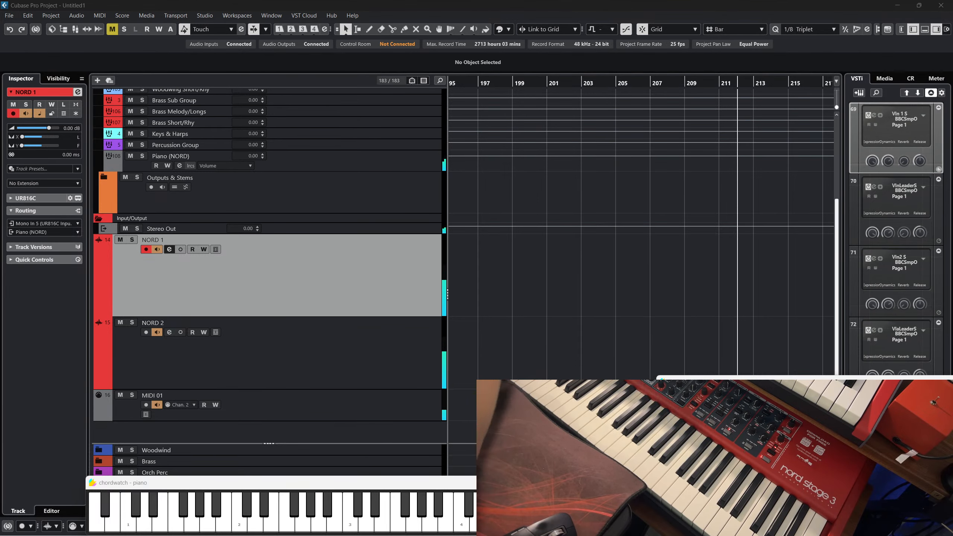
# Open the Piano (NORD) group's channel settings, examine its Piano Rack FX insert, and close the plug-in.
pyautogui.click(165, 156)
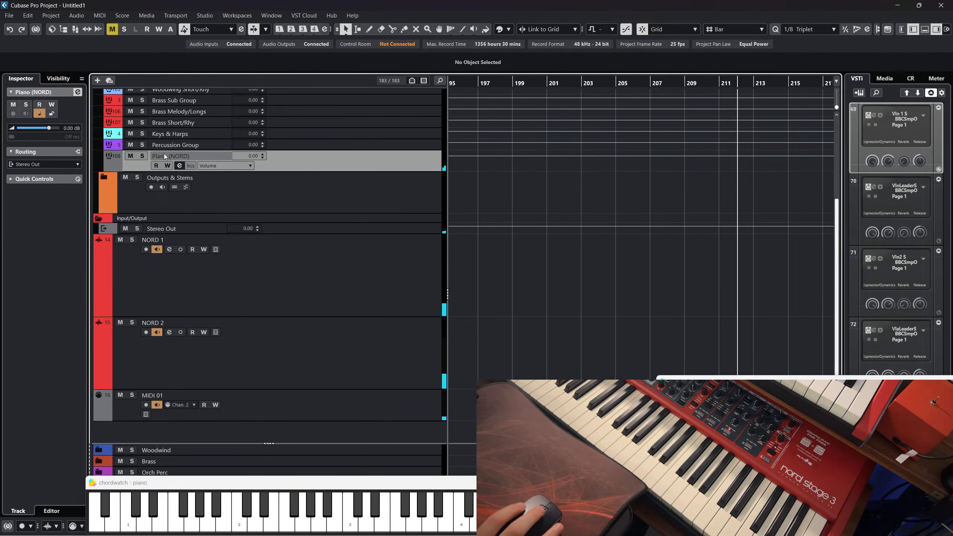
pyautogui.click(181, 166)
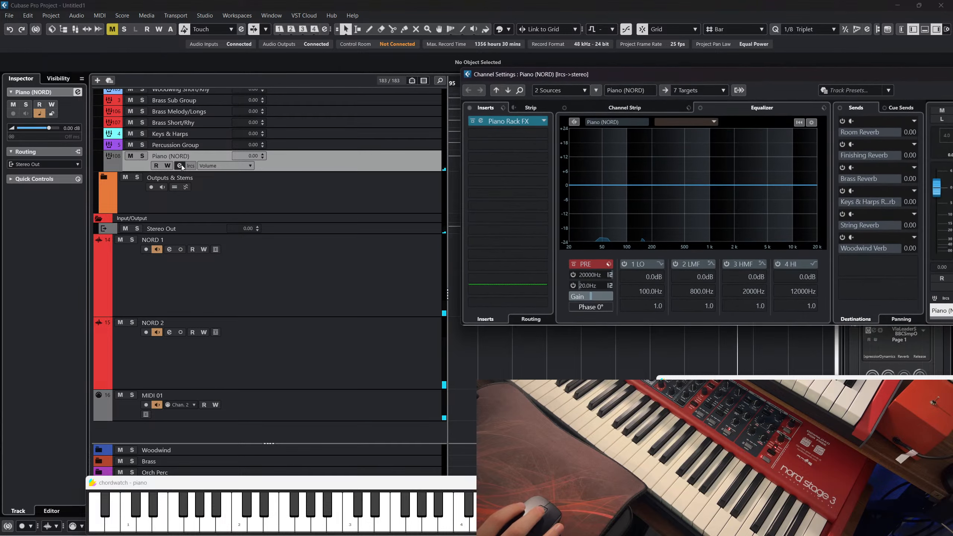
pyautogui.click(482, 121)
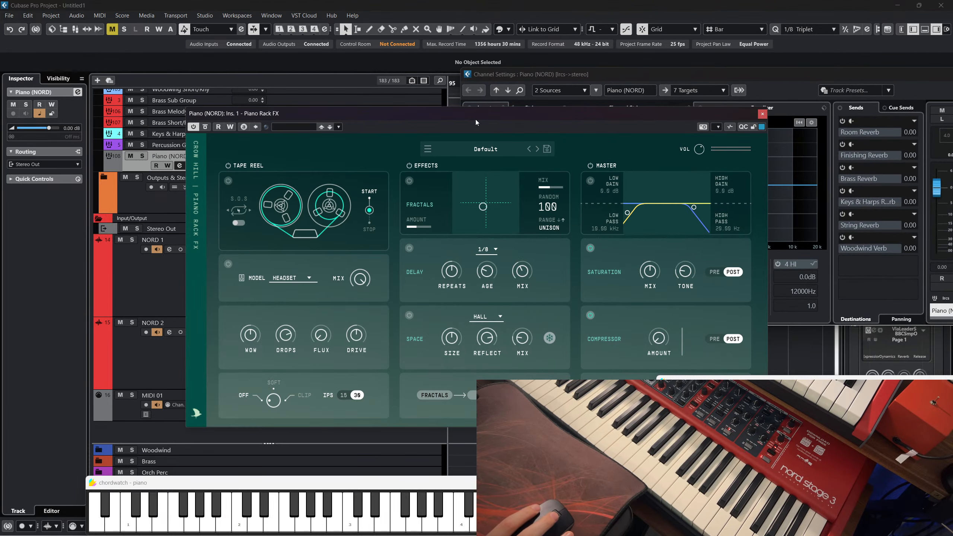
pyautogui.moveTo(476, 122); pyautogui.dragTo(431, 90)
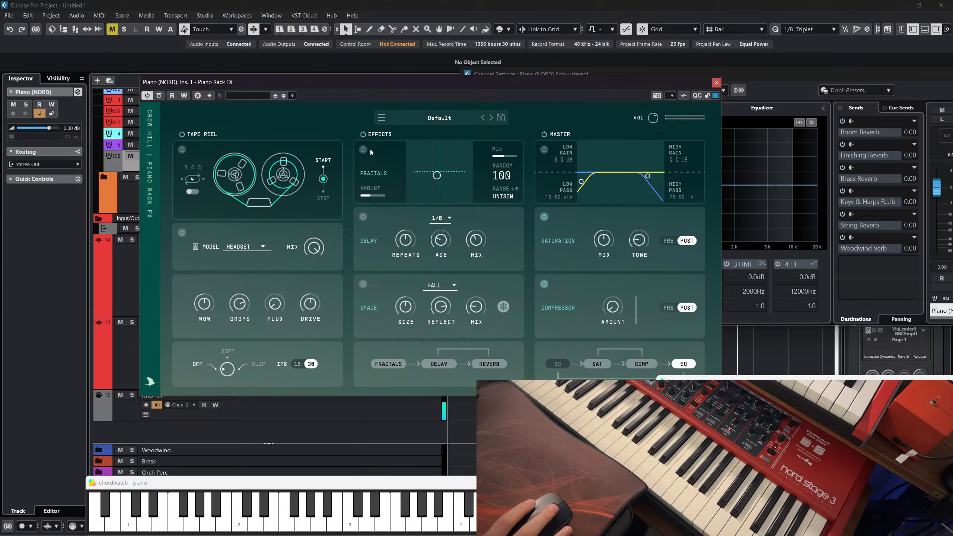
pyautogui.moveTo(157, 90); pyautogui.dragTo(173, 177)
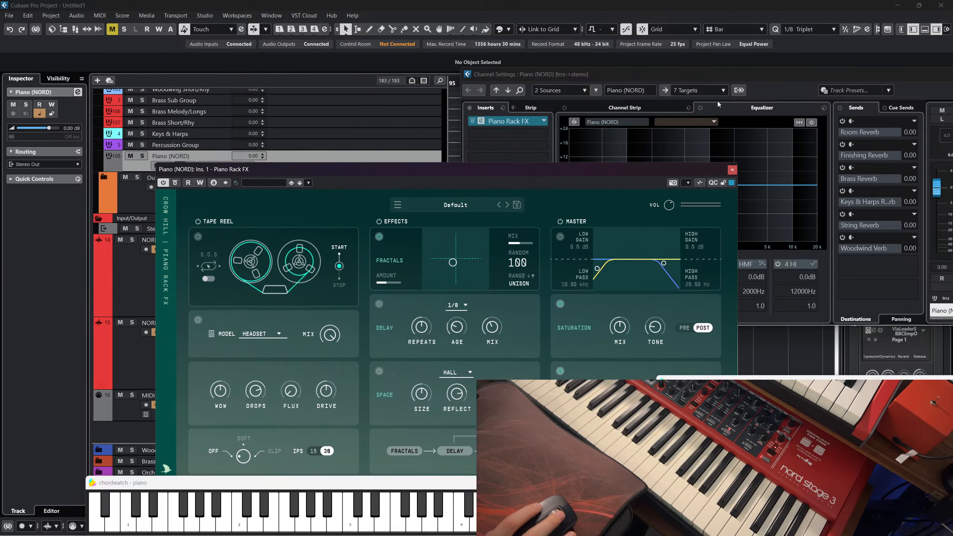
pyautogui.click(732, 170)
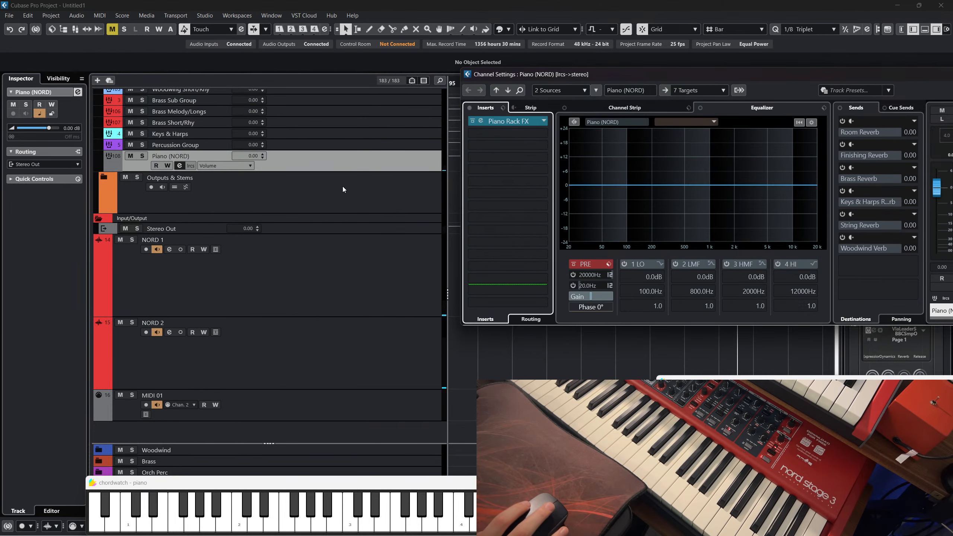
# Close the Piano (NORD) channel settings and select the MIDI 01 track.
pyautogui.scroll(-2, 413, 460)
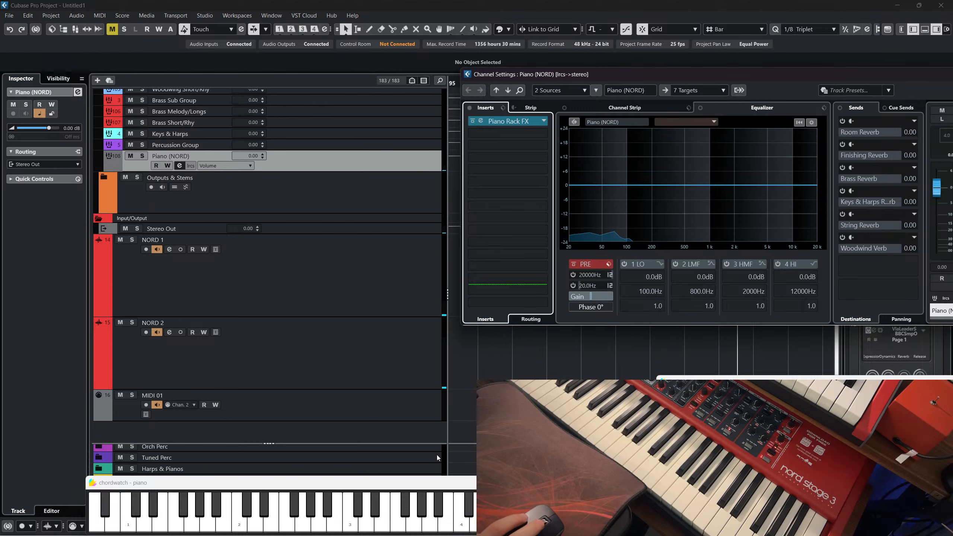
pyautogui.click(430, 448)
pyautogui.click(261, 418)
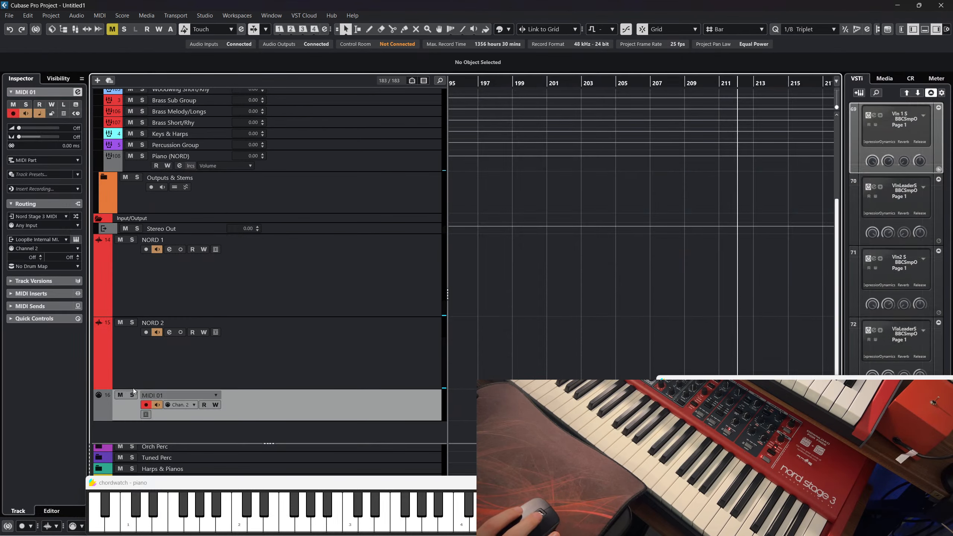
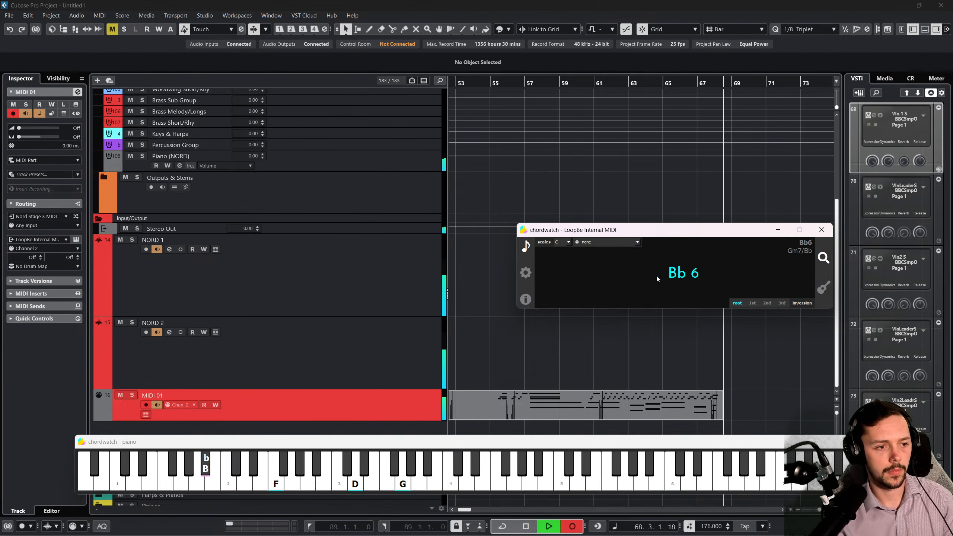
# Review the Piano Rack FX insert on the Piano (NORD) channel again, and close the plug-in and channel settings.
pyautogui.click(180, 166)
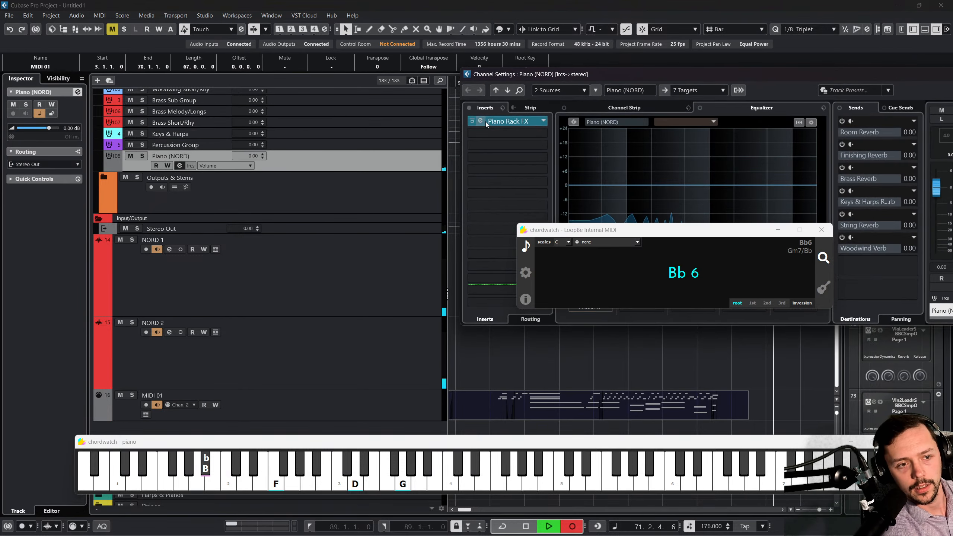
pyautogui.click(508, 121)
pyautogui.moveTo(552, 178); pyautogui.dragTo(504, 60)
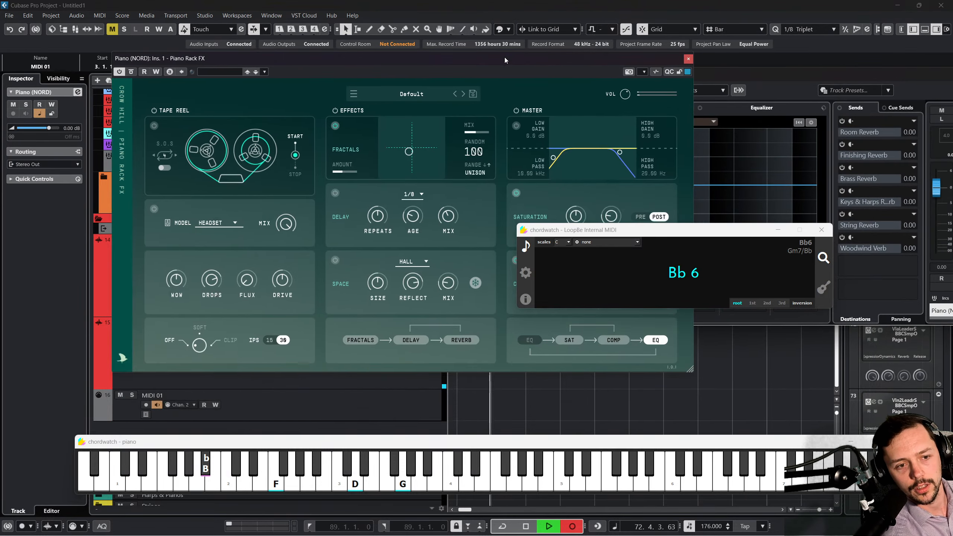
pyautogui.click(688, 59)
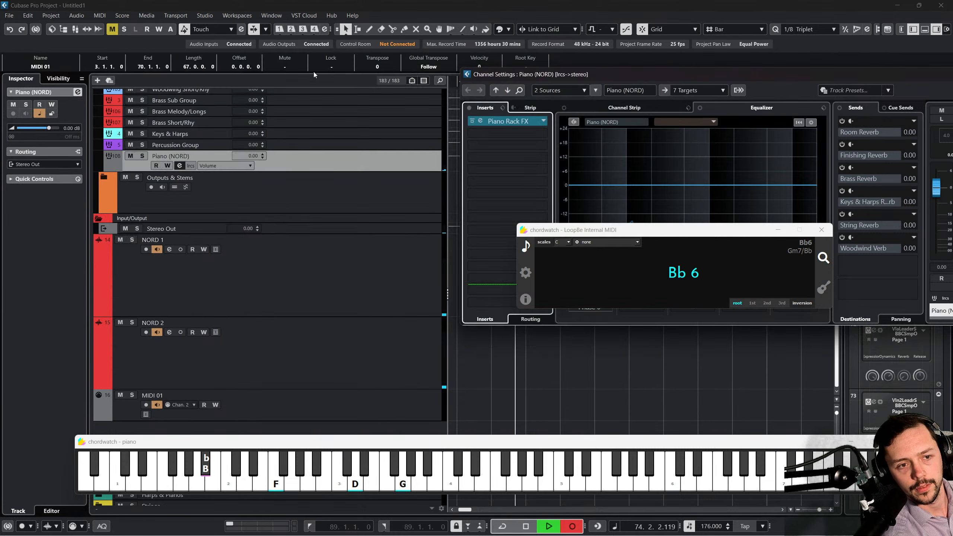
pyautogui.moveTo(492, 78); pyautogui.dragTo(467, 232)
pyautogui.click(531, 82)
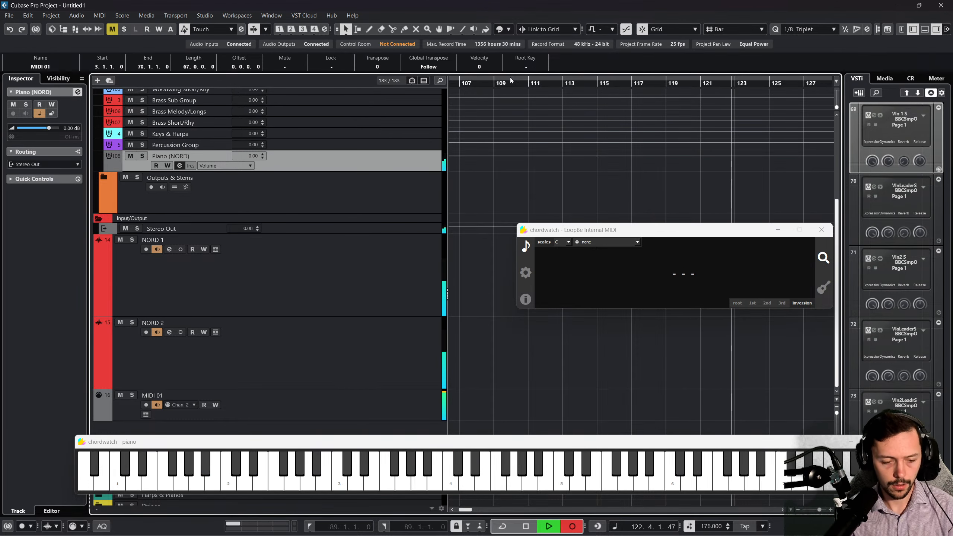
# Stop the running transport.
pyautogui.press('space')
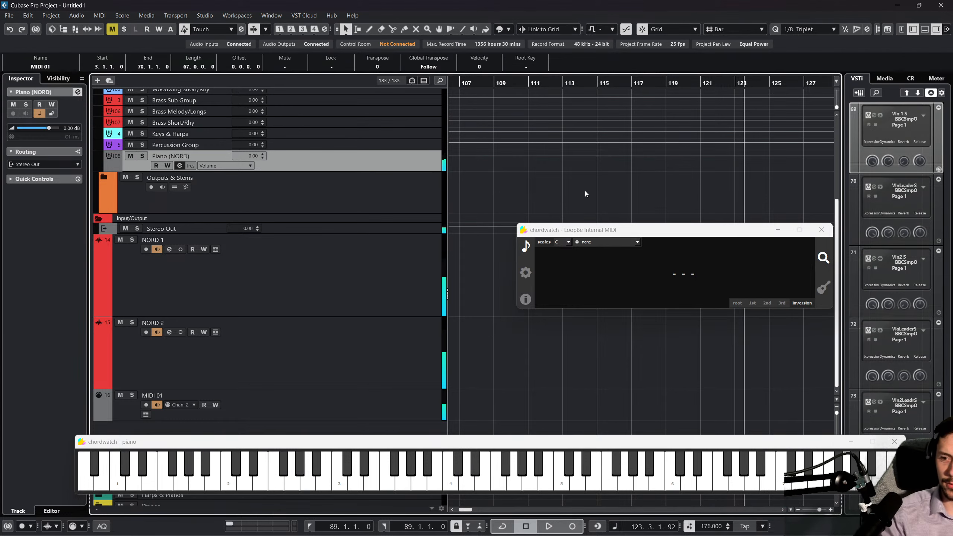
pyautogui.moveTo(663, 528)
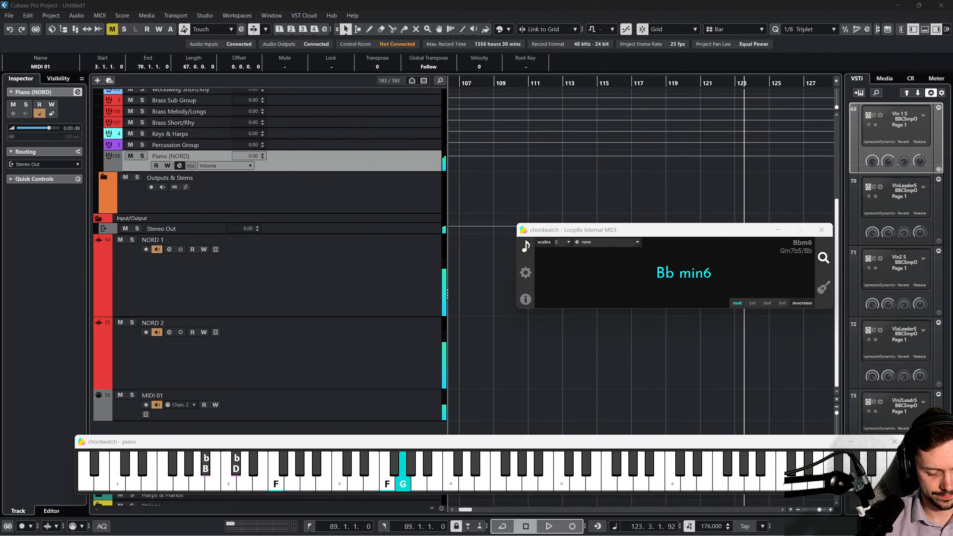
pyautogui.click(512, 168)
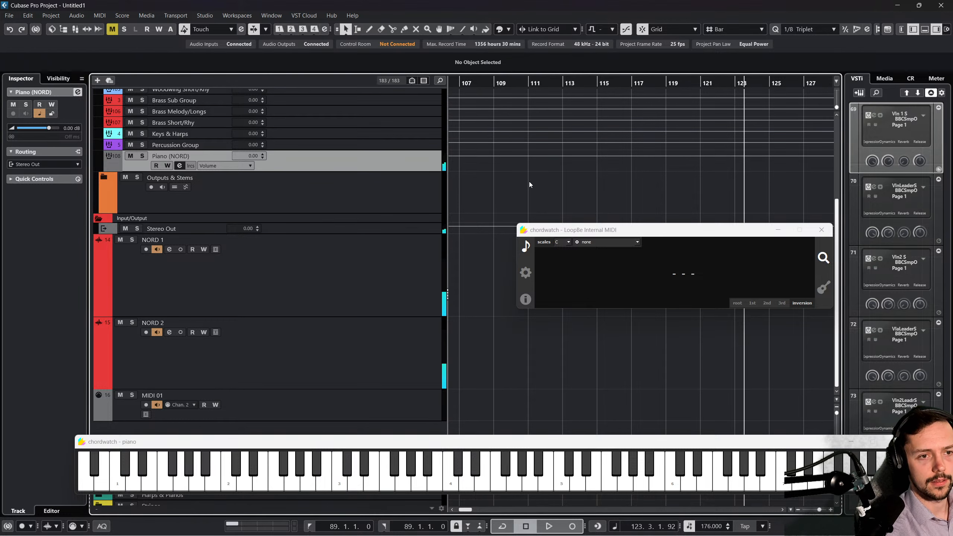
pyautogui.press('space')
pyautogui.press('space')
pyautogui.hotkey('ctrl', 'a')
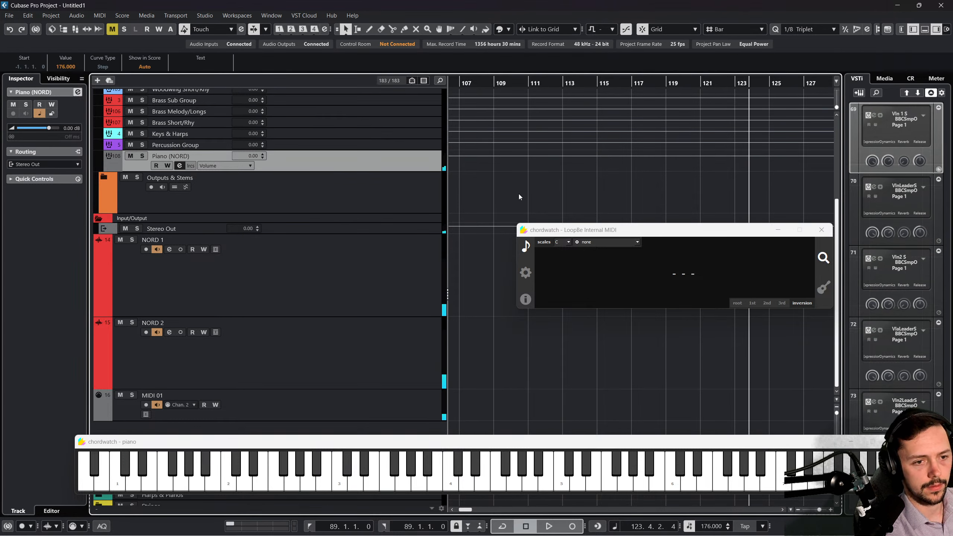
pyautogui.click(531, 196)
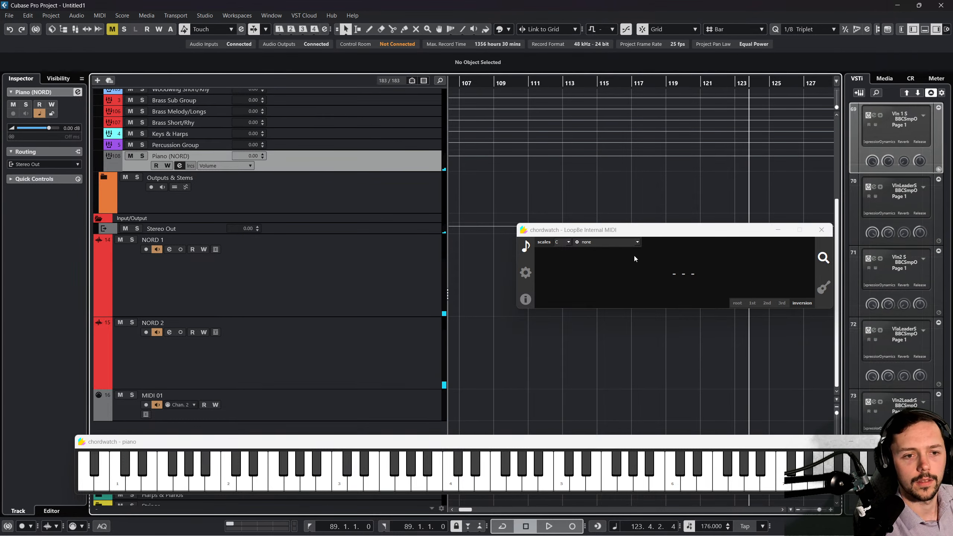
# Move the chordwatch chord display away from the middle of the arrangement so it overlaps the end of the chordwatch piano.
pyautogui.moveTo(638, 231); pyautogui.dragTo(746, 406)
pyautogui.click(570, 283)
pyautogui.hotkey('ctrl', 'a')
pyautogui.click(526, 293)
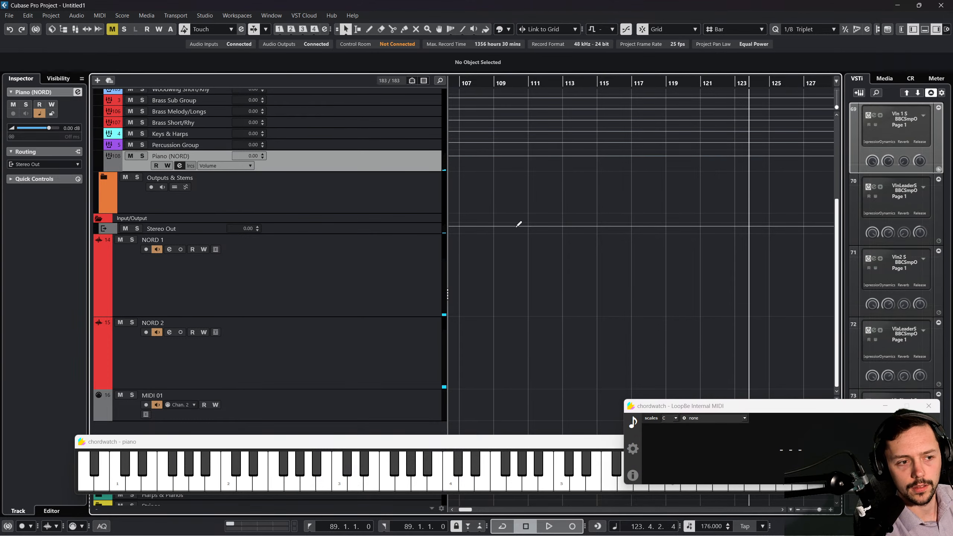
# Delete the old recorded part from the MIDI 01 track and select that track.
pyautogui.moveTo(531, 86); pyautogui.dragTo(525, 79)
pyautogui.hotkey('ctrl', 'a')
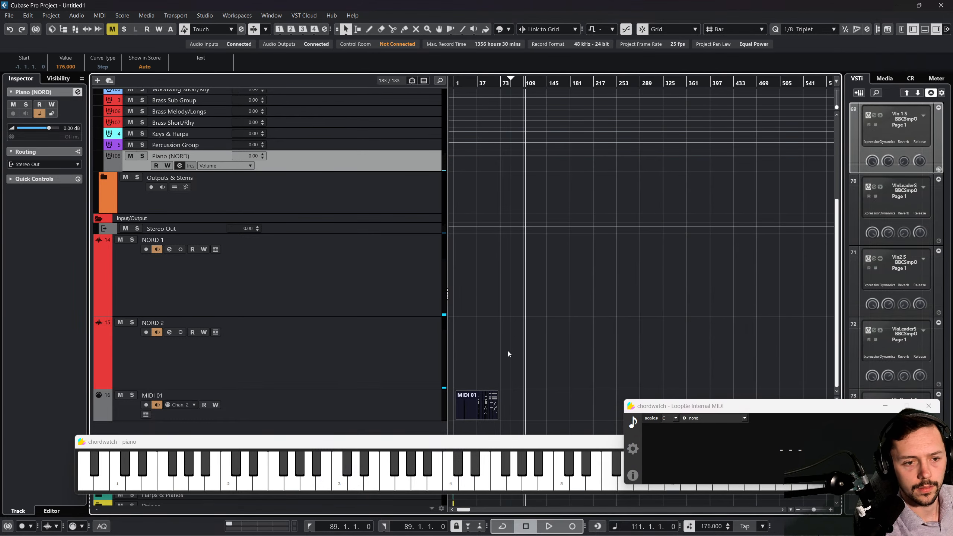
pyautogui.click(425, 399)
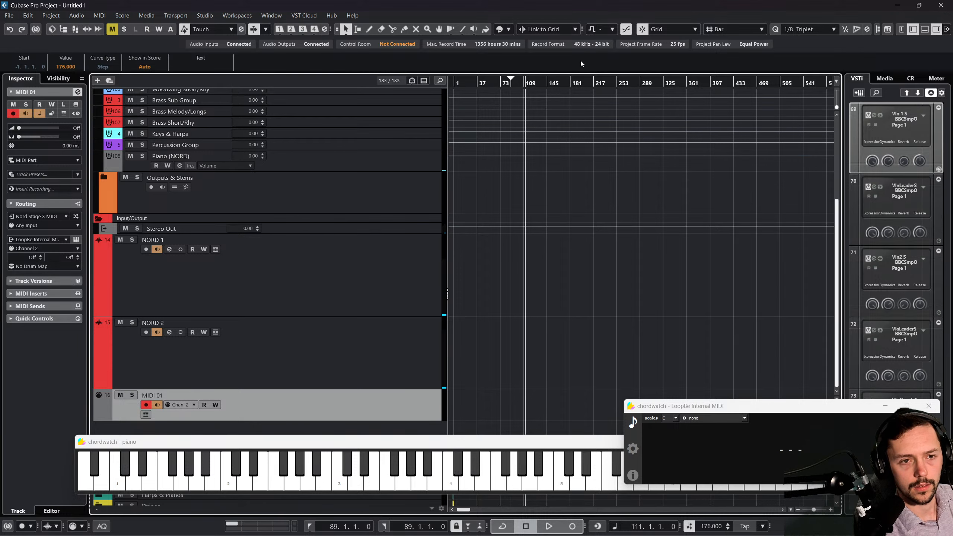
# Record a new piano take on the MIDI 01 track starting at bar 139, and stop after the performance.
pyautogui.moveTo(545, 82); pyautogui.dragTo(545, 84)
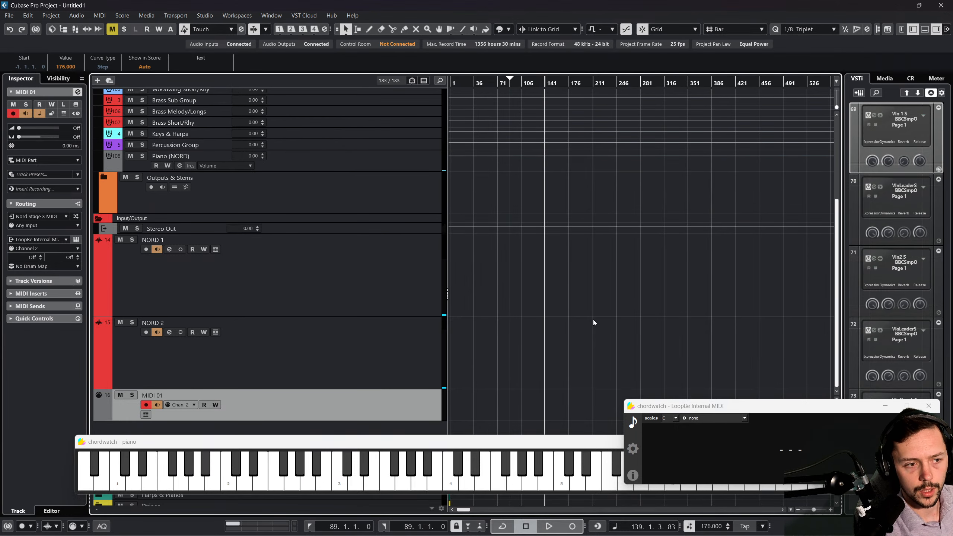
pyautogui.click(572, 526)
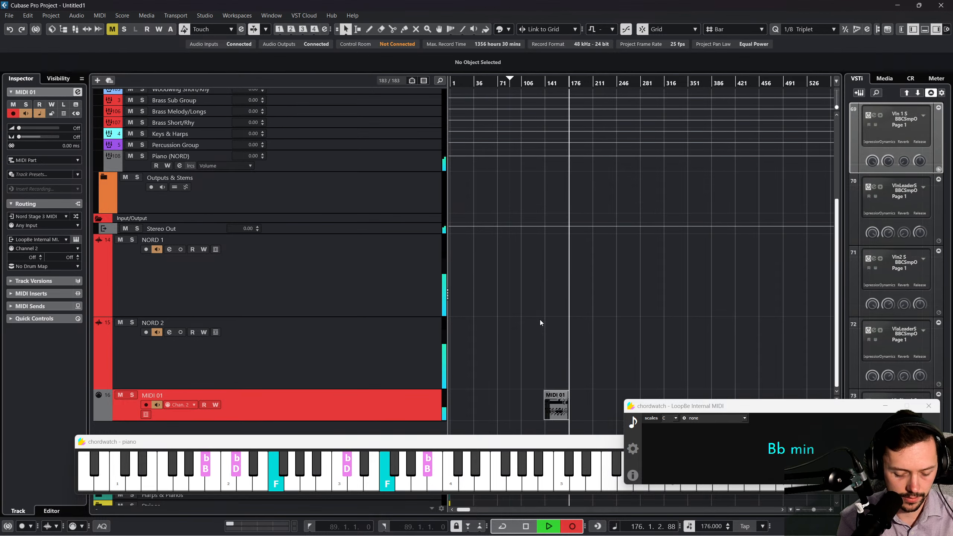
pyautogui.press('space')
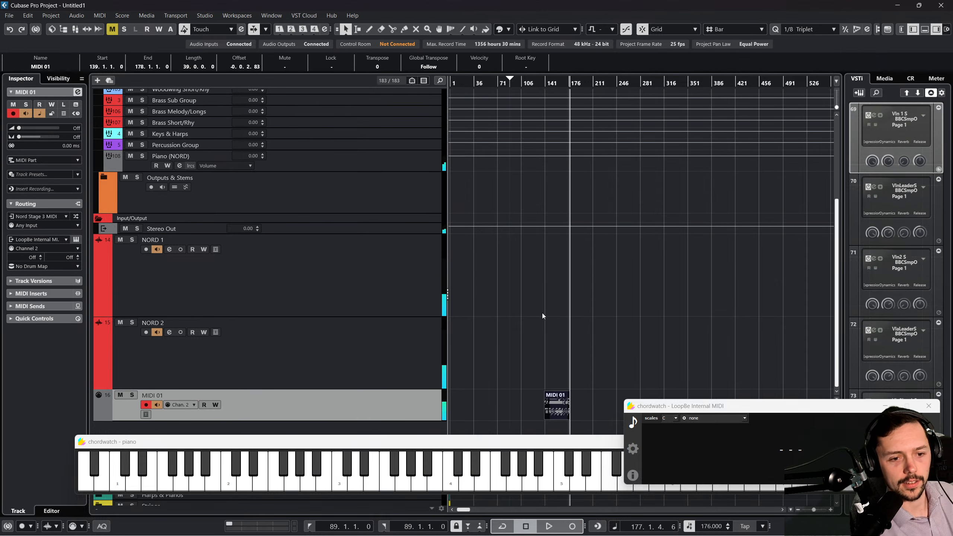
# Minimize the chordwatch chord display and the chordwatch piano window to uncover the recorded part.
pyautogui.moveTo(546, 83); pyautogui.dragTo(543, 139)
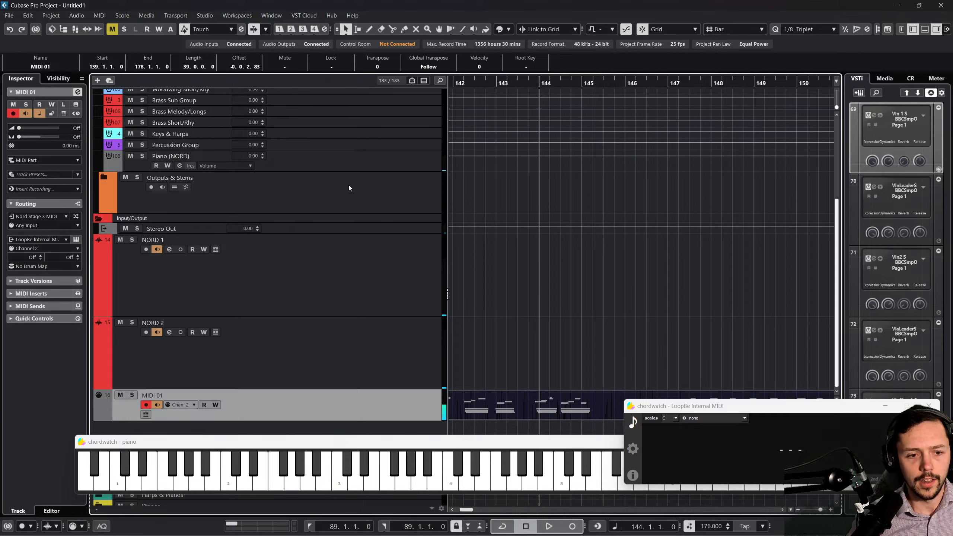
pyautogui.moveTo(679, 407); pyautogui.dragTo(671, 412)
pyautogui.click(876, 412)
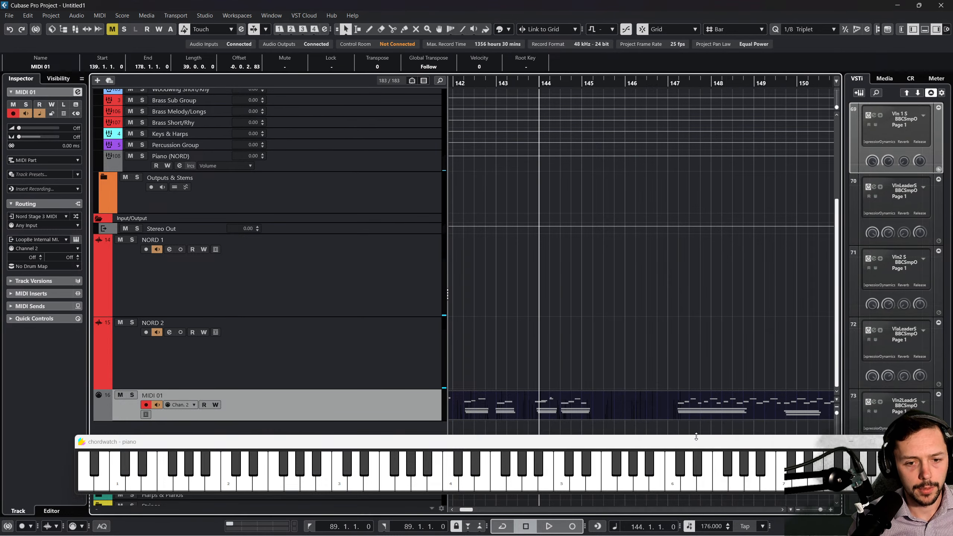
pyautogui.click(852, 443)
# Split the newly recorded MIDI 01 part at bar 147 and select the section after the split for copying.
pyautogui.hscroll(-2, 556, 349)
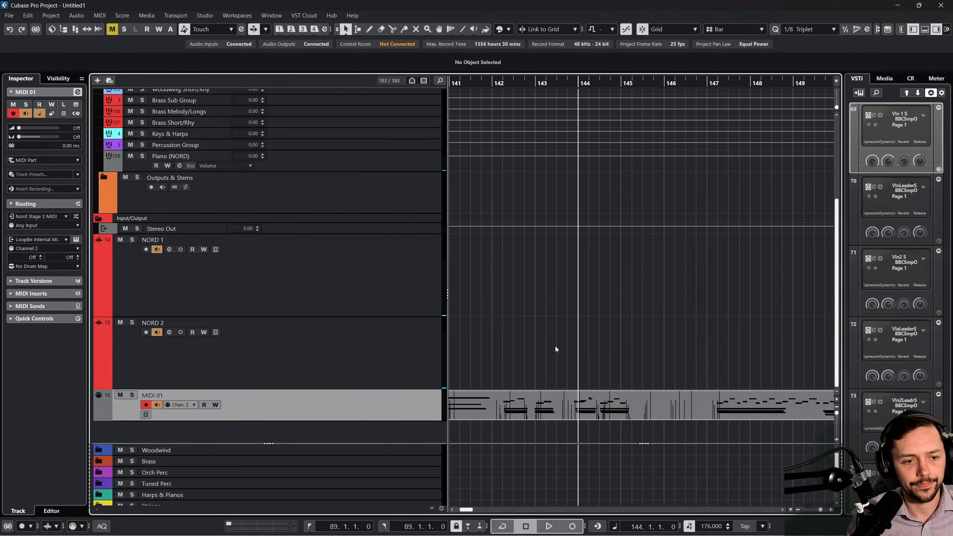
pyautogui.click(567, 397)
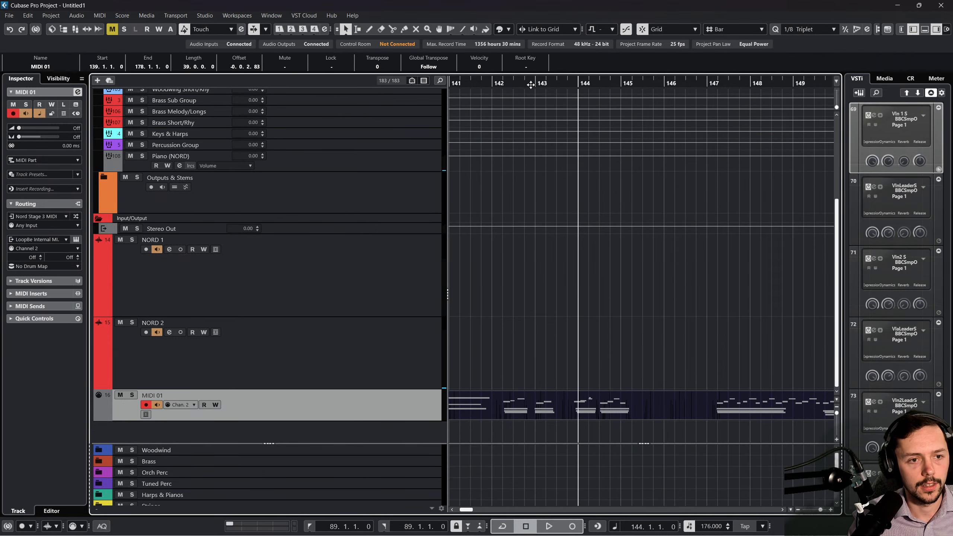
pyautogui.moveTo(530, 85); pyautogui.dragTo(551, 89)
pyautogui.press('3')
pyautogui.click(554, 407)
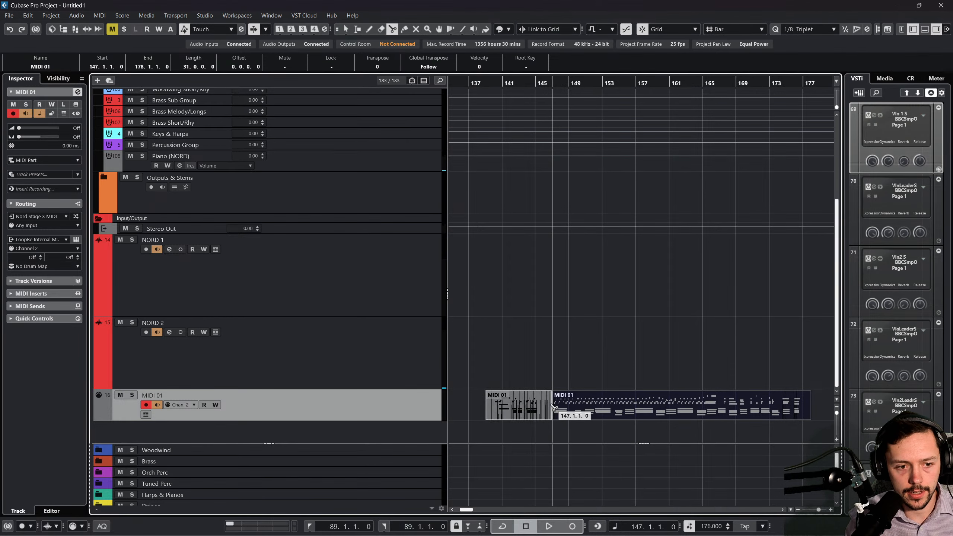
pyautogui.press('1')
pyautogui.click(594, 396)
# Enlarge the lower track list, expand the Harps & Pianos folder and select its Originals - Cinematic Soft Piano track.
pyautogui.scroll(-2, 362, 455)
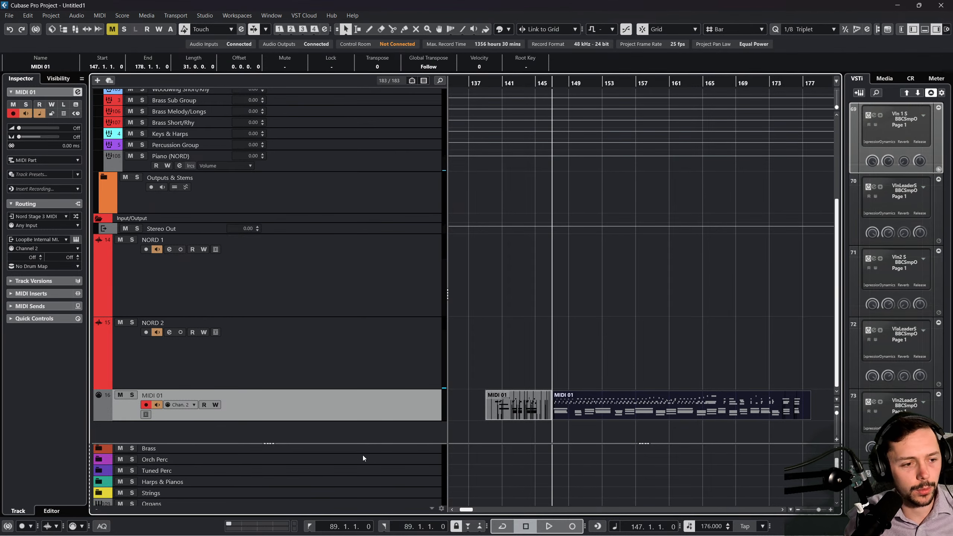
pyautogui.moveTo(276, 439); pyautogui.dragTo(323, 226)
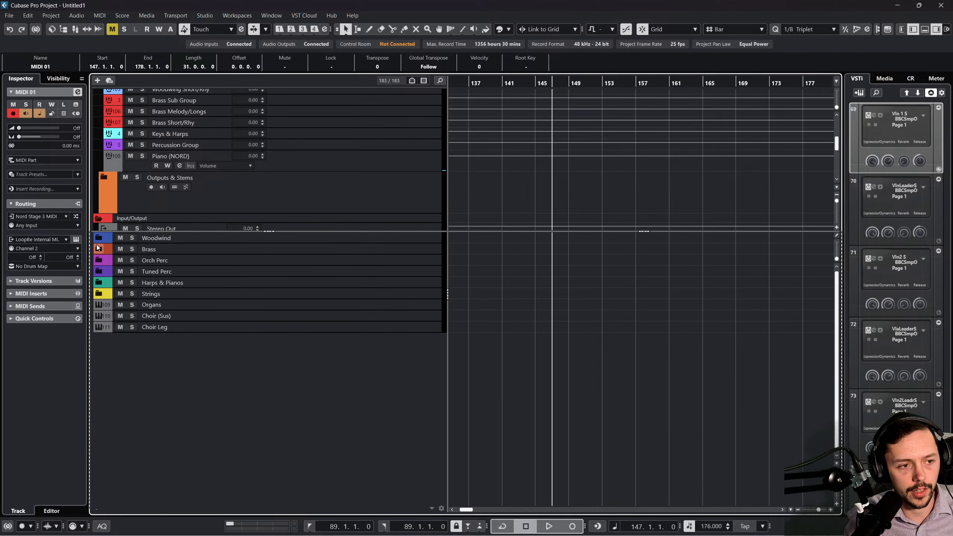
pyautogui.click(103, 286)
pyautogui.click(310, 298)
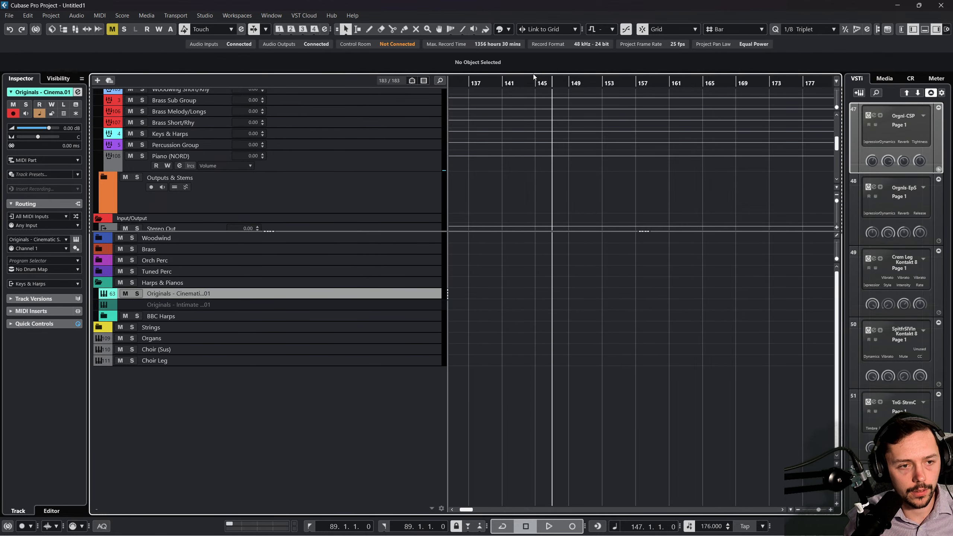
# Paste the piano part at bar 9 on the heightened Cinematic Soft Piano track and open it in the Key Editor.
pyautogui.moveTo(529, 84)
pyautogui.mouseDown()
pyautogui.moveTo(491, 83)
pyautogui.moveTo(536, 83)
pyautogui.mouseUp()
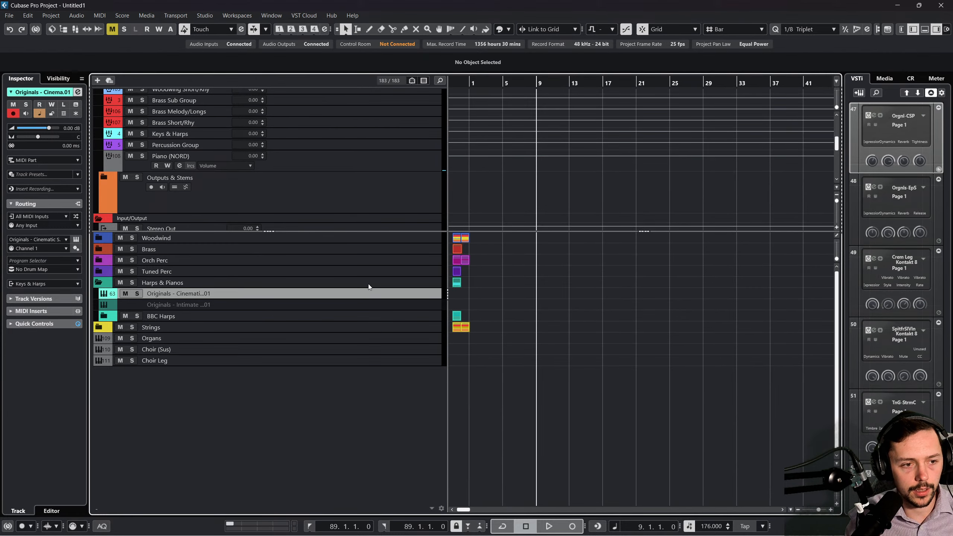
pyautogui.moveTo(369, 299); pyautogui.dragTo(383, 370)
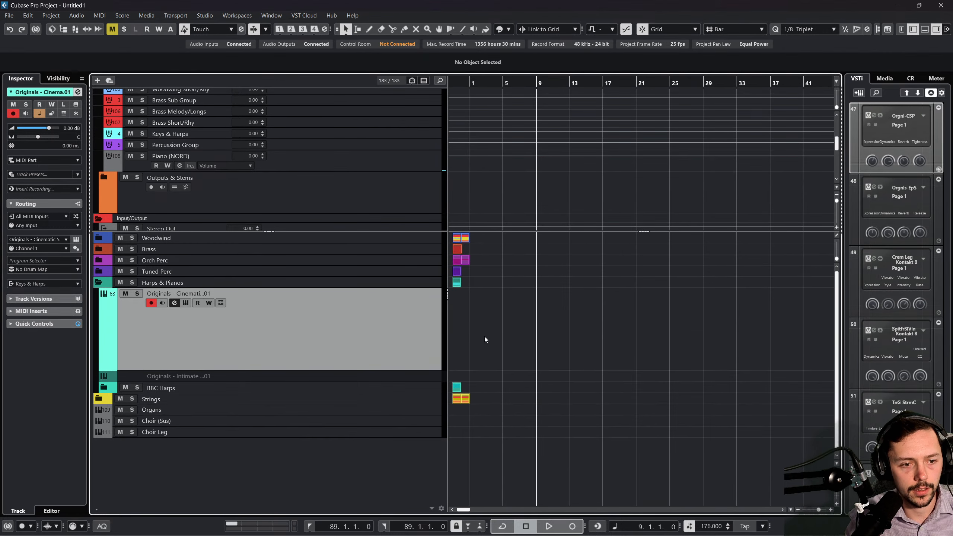
pyautogui.hotkey('ctrl', 'v')
pyautogui.doubleClick(608, 334)
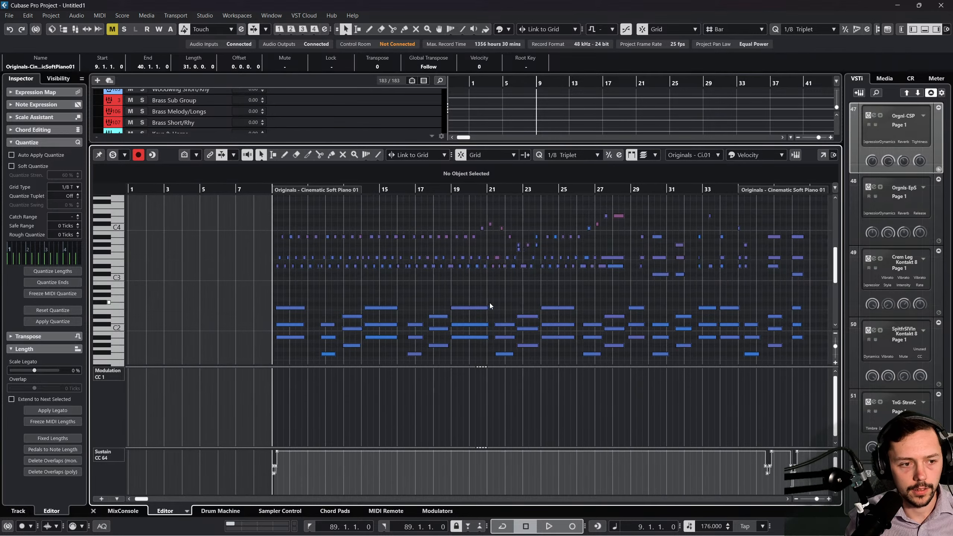
# Play the pasted piano part from bar 9 to about bar 23, following its notes in the Key Editor.
pyautogui.scroll(5, 271, 240)
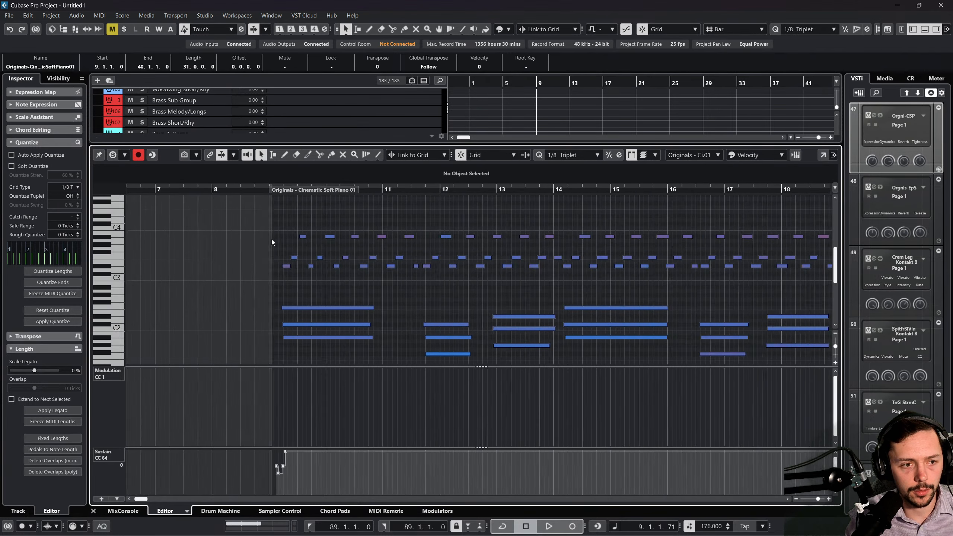
pyautogui.press('space')
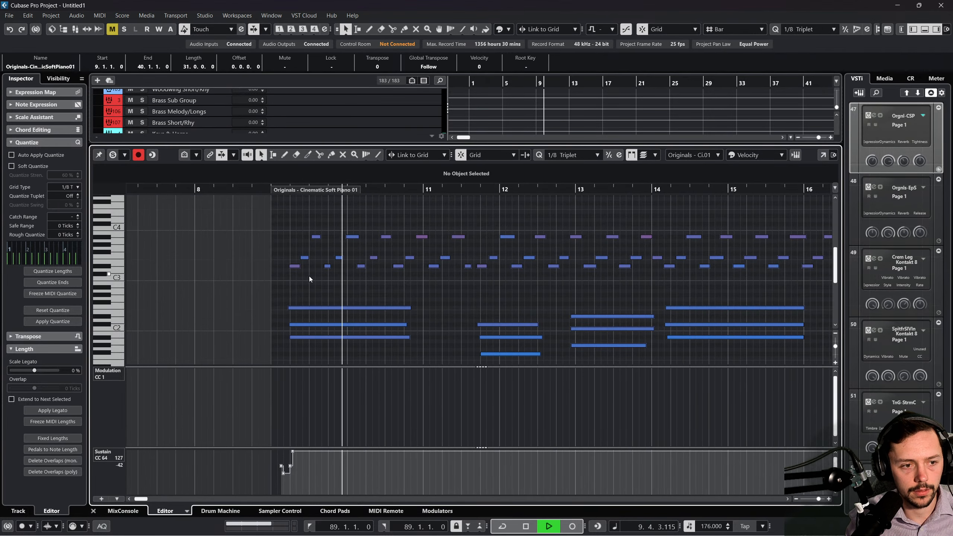
pyautogui.scroll(-2, 353, 277)
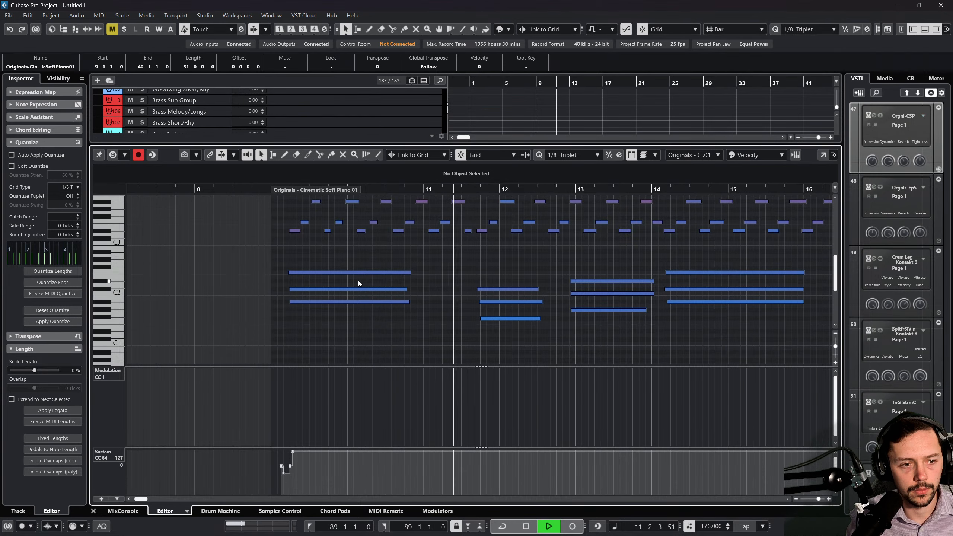
pyautogui.scroll(2, 486, 301)
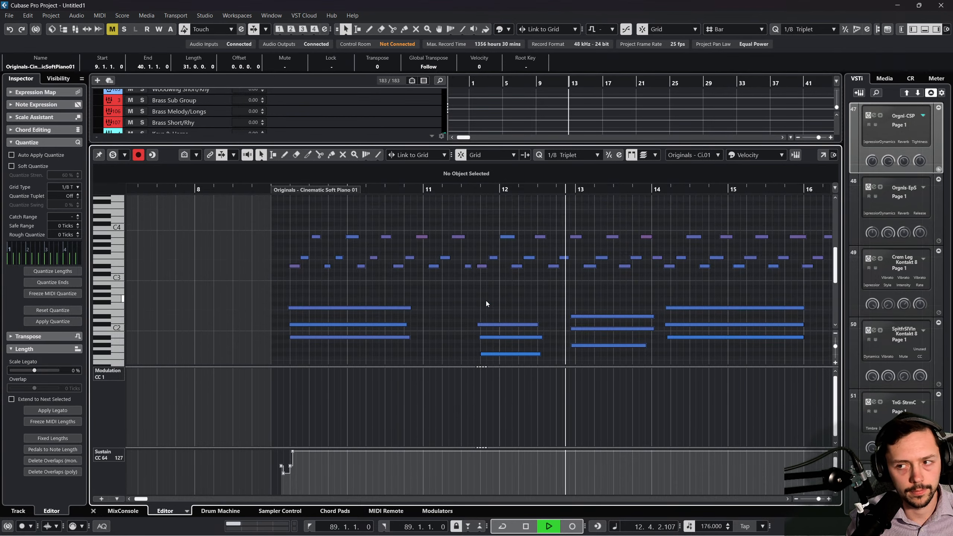
pyautogui.hscroll(4, 485, 301)
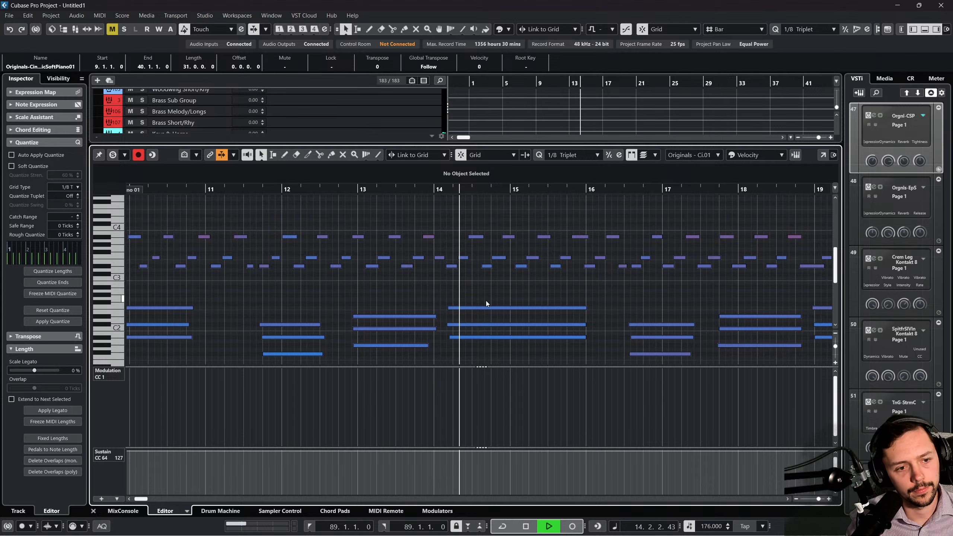
pyautogui.hscroll(-1, 485, 301)
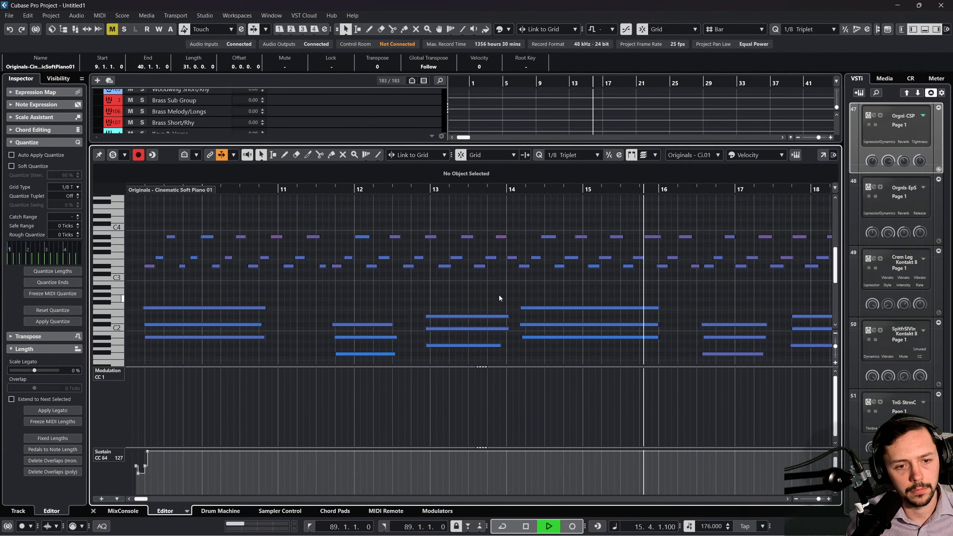
pyautogui.hscroll(4, 531, 286)
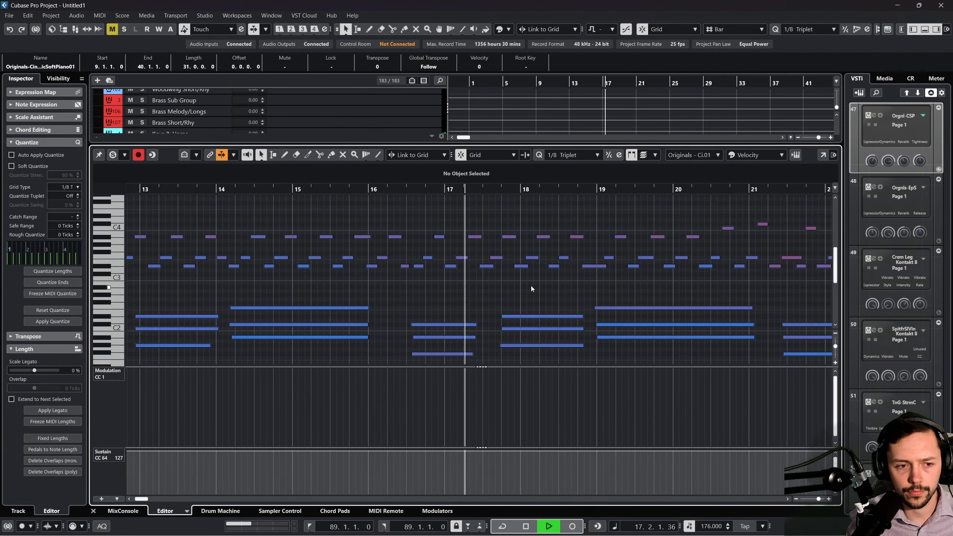
pyautogui.scroll(-2, 531, 286)
pyautogui.hscroll(4, 531, 286)
pyautogui.scroll(2, 531, 287)
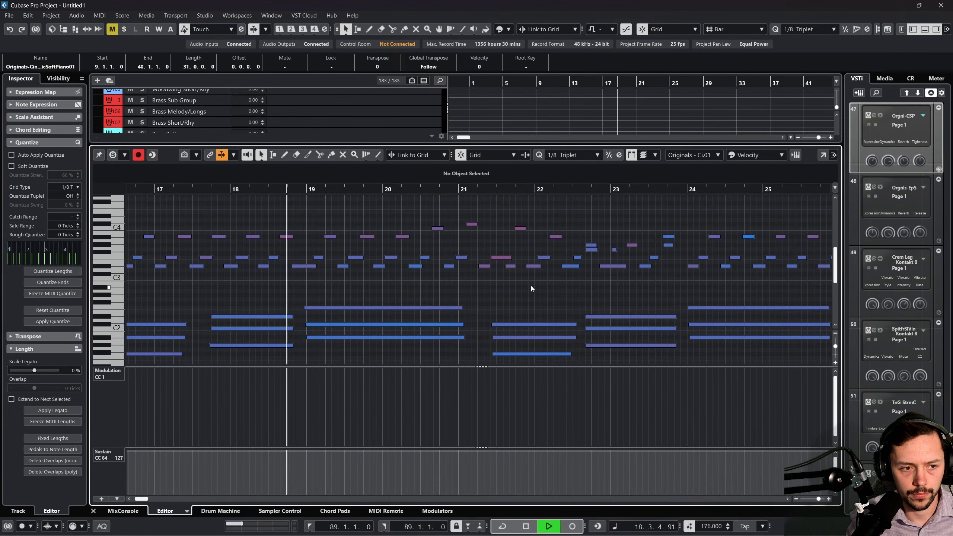
pyautogui.hscroll(2, 531, 287)
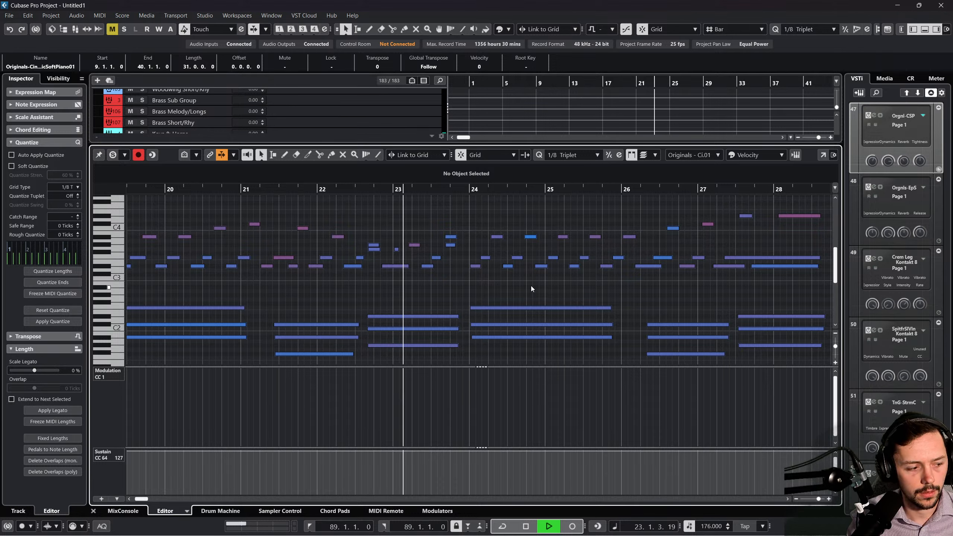
pyautogui.press('space')
# Delete the stray note directly below the G#3 in bar 22 and play the part again from bar 21 to bar 28.
pyautogui.click(373, 245)
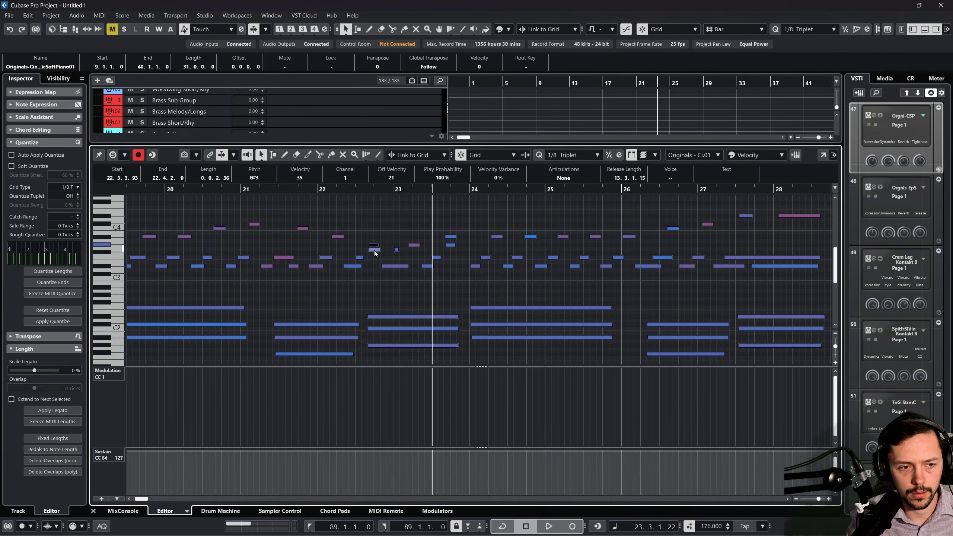
pyautogui.hscroll(-2, 409, 251)
pyautogui.click(327, 188)
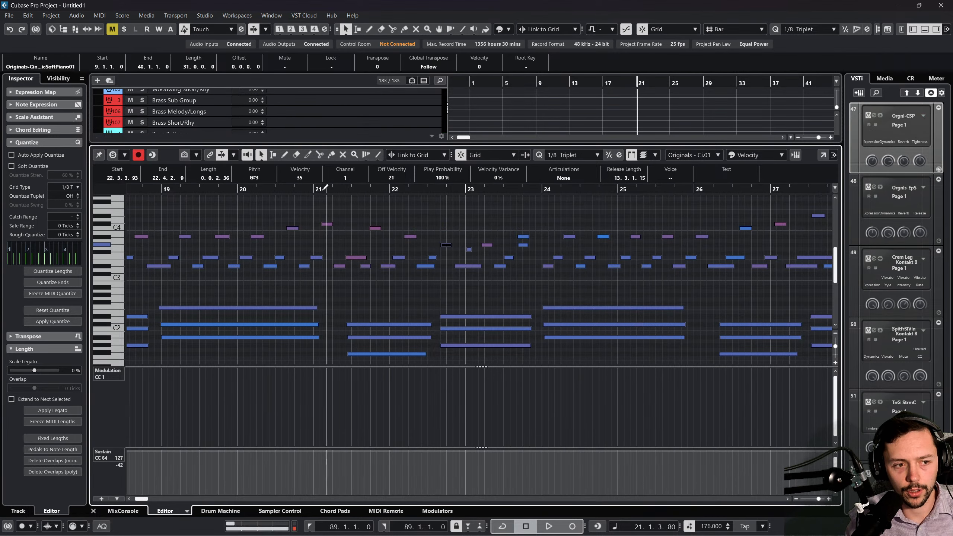
pyautogui.press('space')
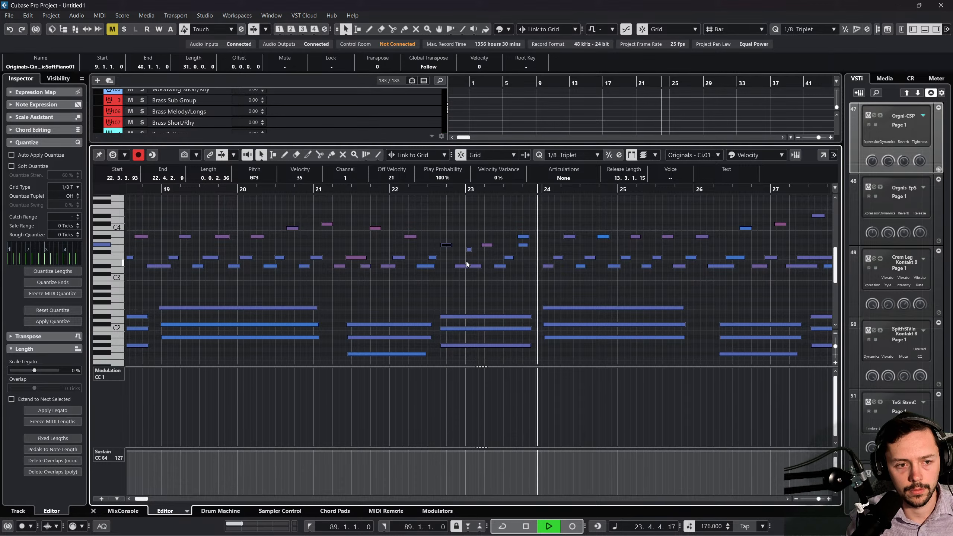
pyautogui.hscroll(4, 468, 263)
pyautogui.hscroll(3, 467, 263)
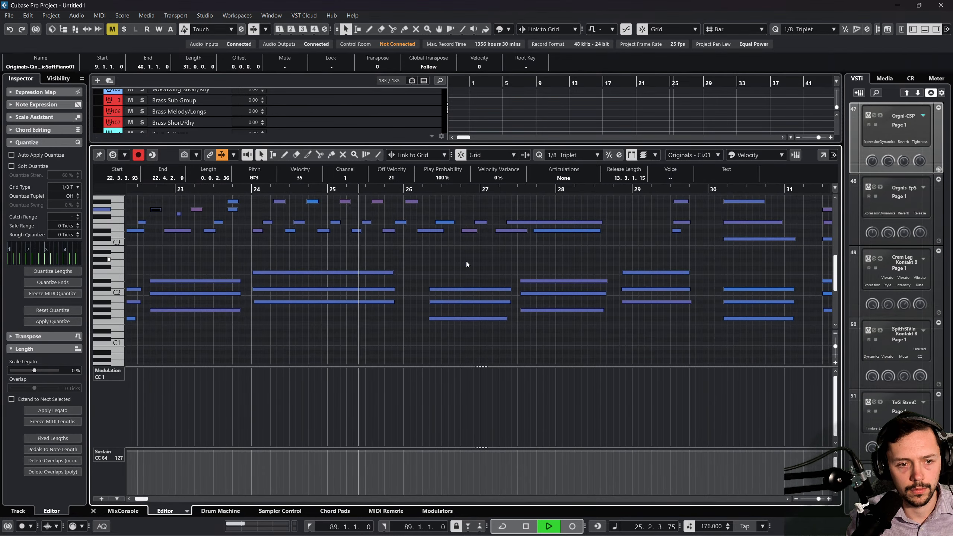
pyautogui.scroll(3, 468, 264)
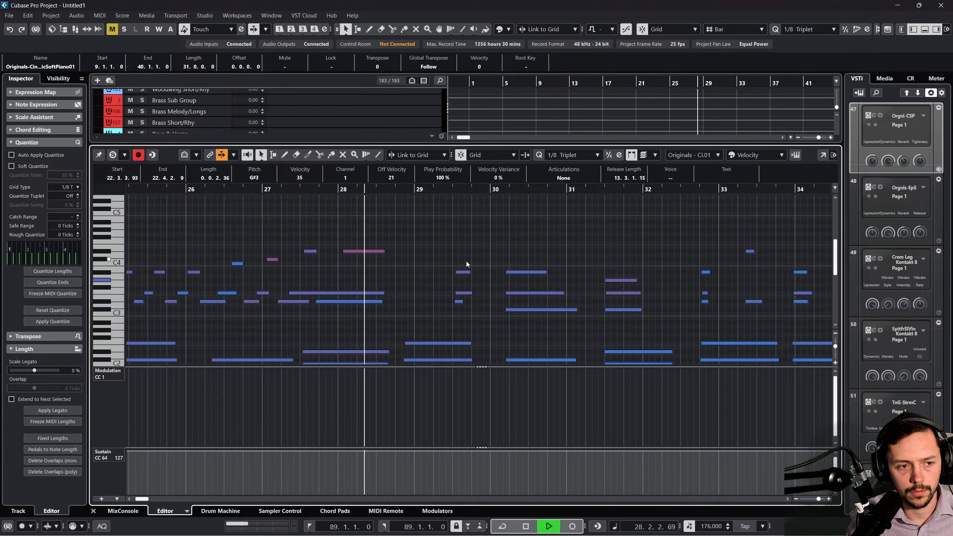
pyautogui.press('space')
# Select all notes after the bar 28 passage, move them later so they start at bar 34, and enlarge the part to fit.
pyautogui.click(386, 182)
pyautogui.moveTo(386, 182); pyautogui.dragTo(389, 183)
pyautogui.moveTo(415, 232); pyautogui.dragTo(631, 321)
pyautogui.hscroll(-6, 497, 332)
pyautogui.hscroll(-5, 497, 332)
pyautogui.scroll(9, 499, 331)
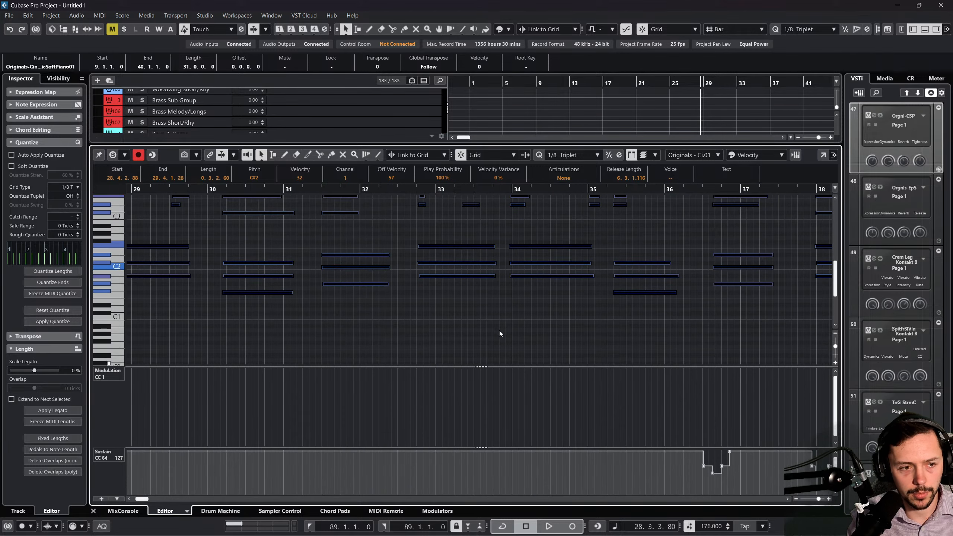
pyautogui.scroll(5, 432, 201)
pyautogui.moveTo(431, 191); pyautogui.dragTo(390, 186)
pyautogui.moveTo(341, 349); pyautogui.dragTo(468, 348)
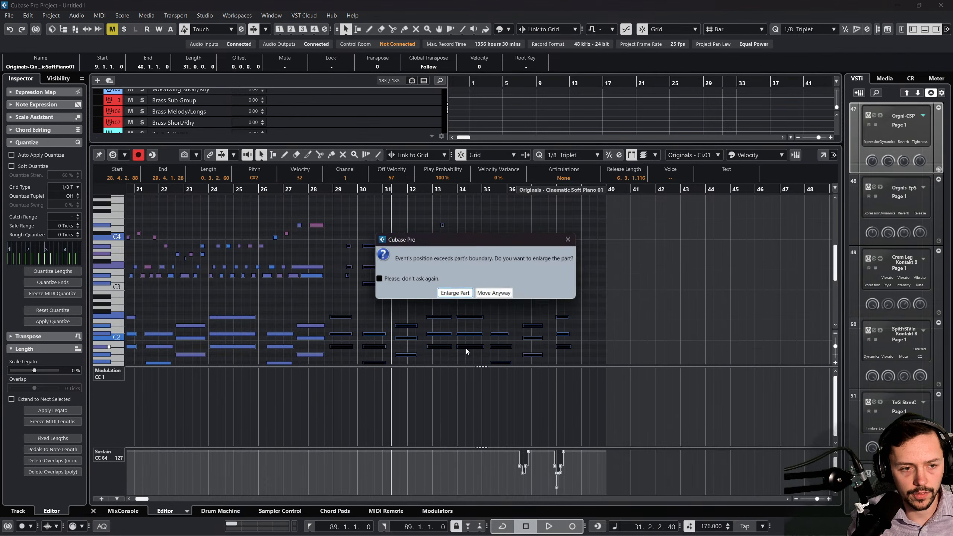
pyautogui.click(455, 294)
pyautogui.press('q')
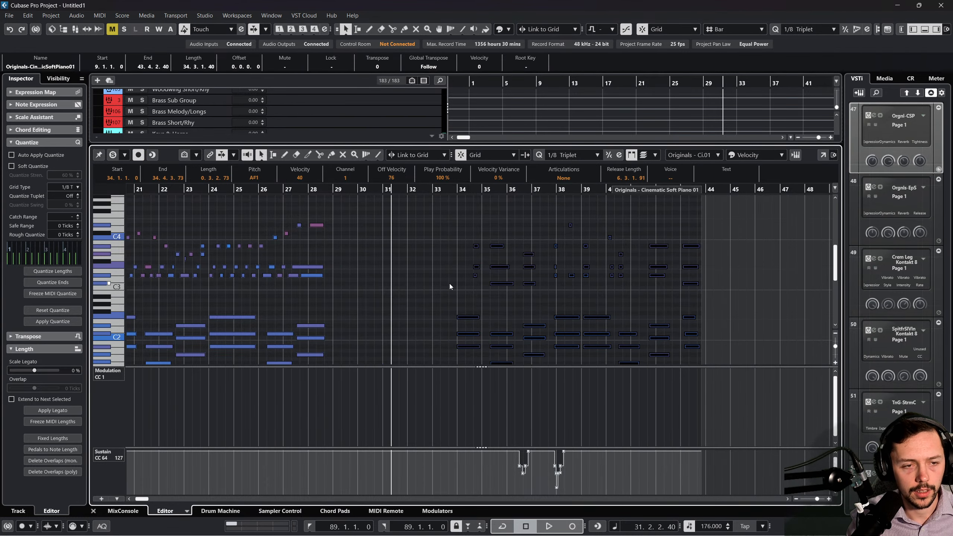
# With the quantize preset set to 1/16, shift all notes of the first passage earlier so its opening chord starts at bar 9.
pyautogui.hscroll(-5, 450, 283)
pyautogui.click(532, 285)
pyautogui.scroll(-2, 533, 287)
pyautogui.click(575, 154)
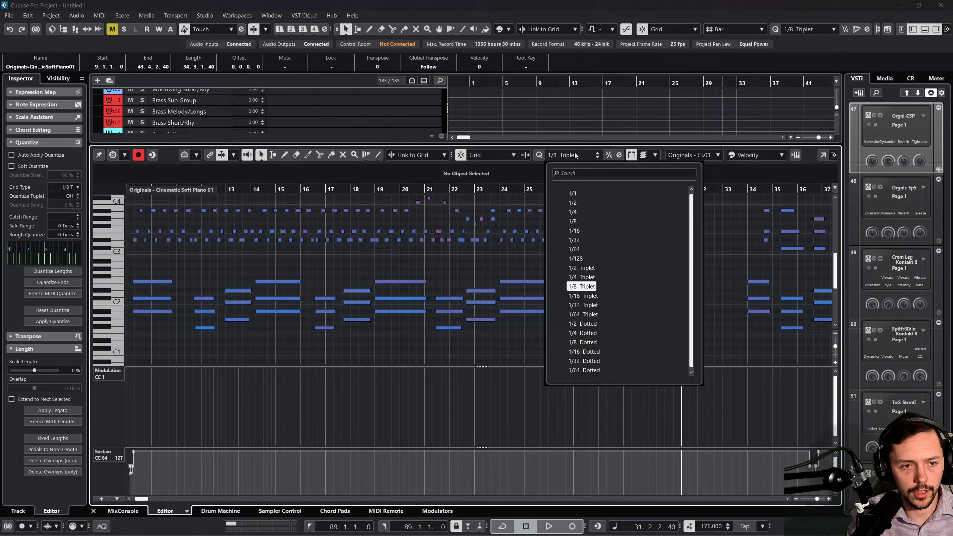
pyautogui.click(574, 230)
pyautogui.moveTo(633, 334); pyautogui.dragTo(203, 228)
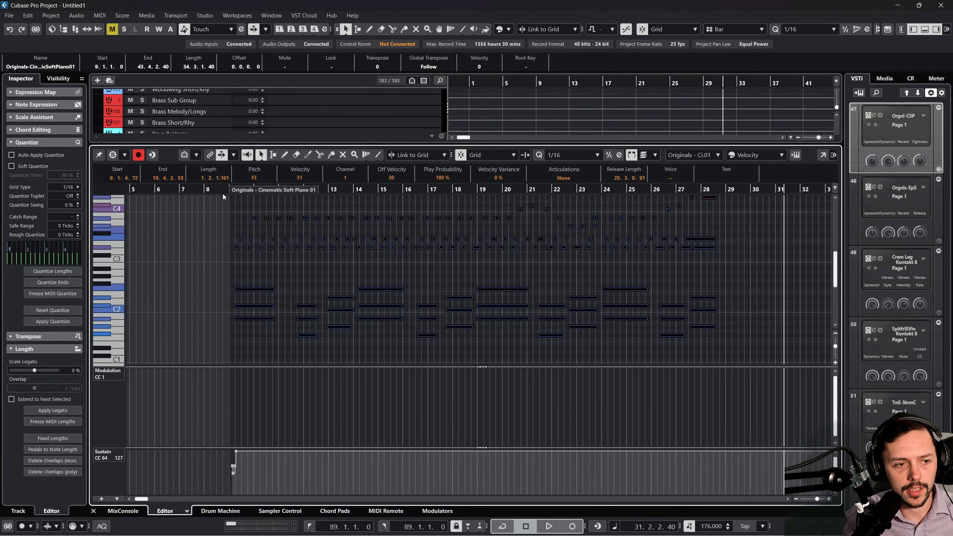
pyautogui.moveTo(223, 193); pyautogui.dragTo(310, 263)
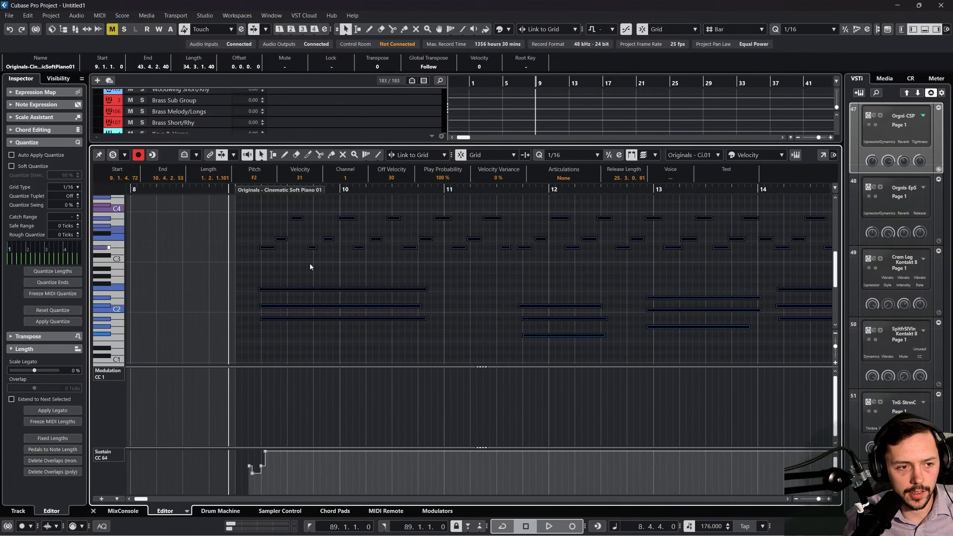
pyautogui.moveTo(311, 321); pyautogui.dragTo(285, 318)
pyautogui.click(305, 331)
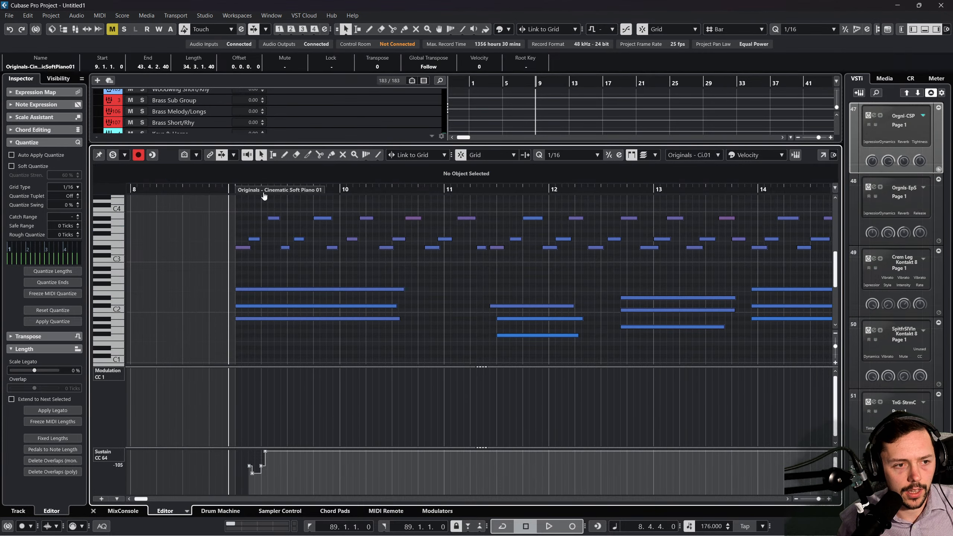
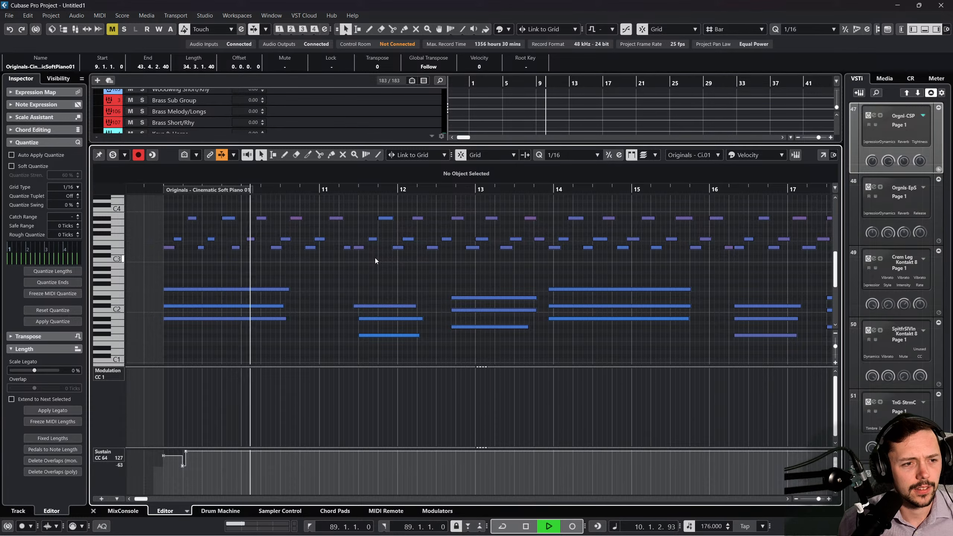
# Play the shifted piano passage from bar 9 to bar 13.
pyautogui.press('space')
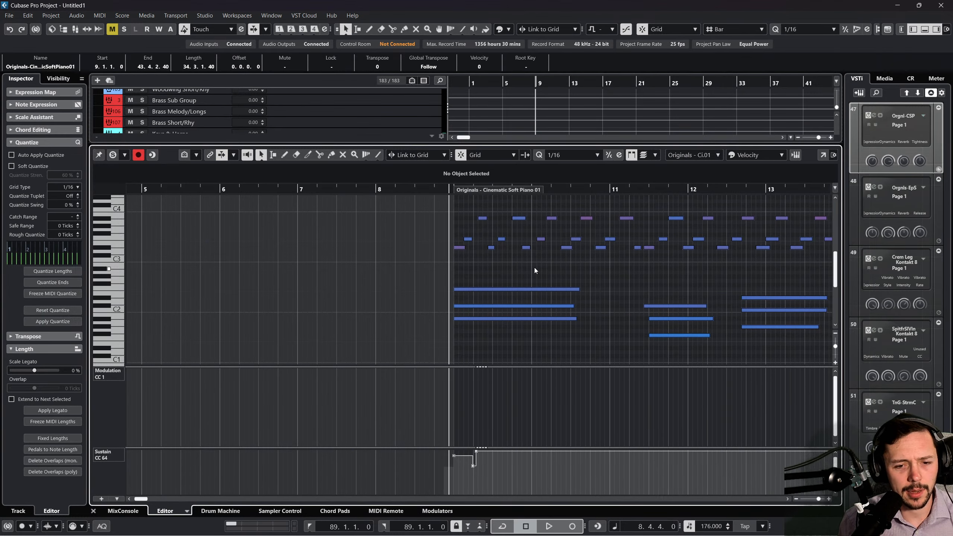
pyautogui.press('space')
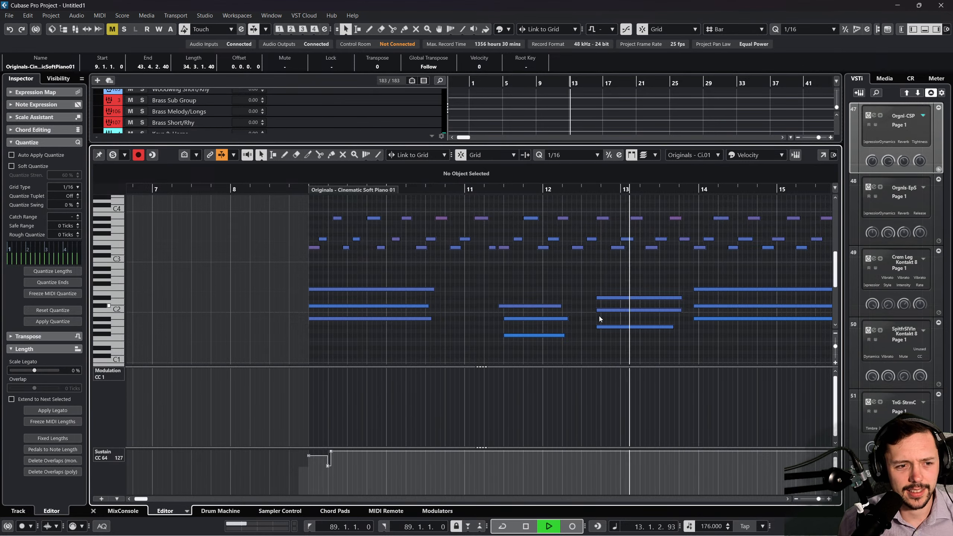
pyautogui.press('space')
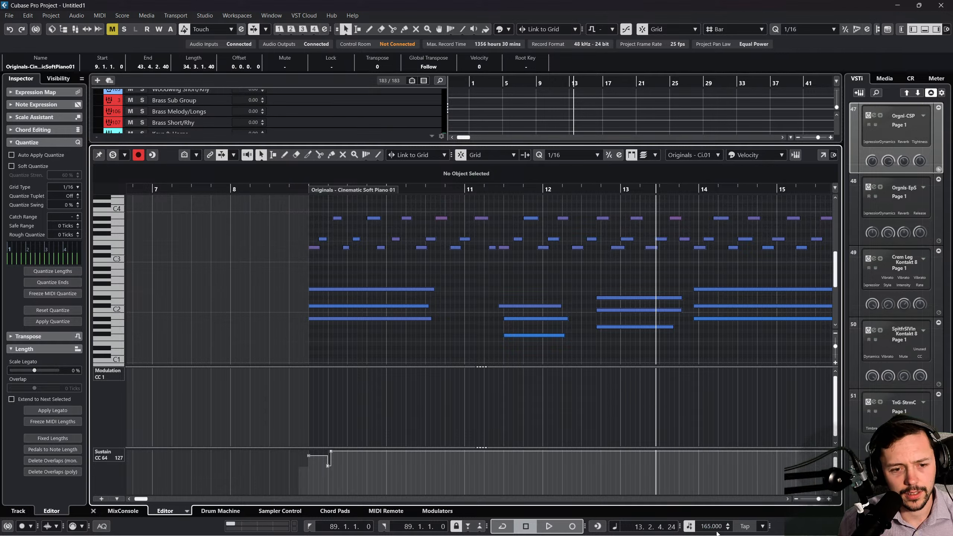
# Lower the project tempo to 129 and play the piano passage again from bar 9.
pyautogui.scroll(-20, 713, 529)
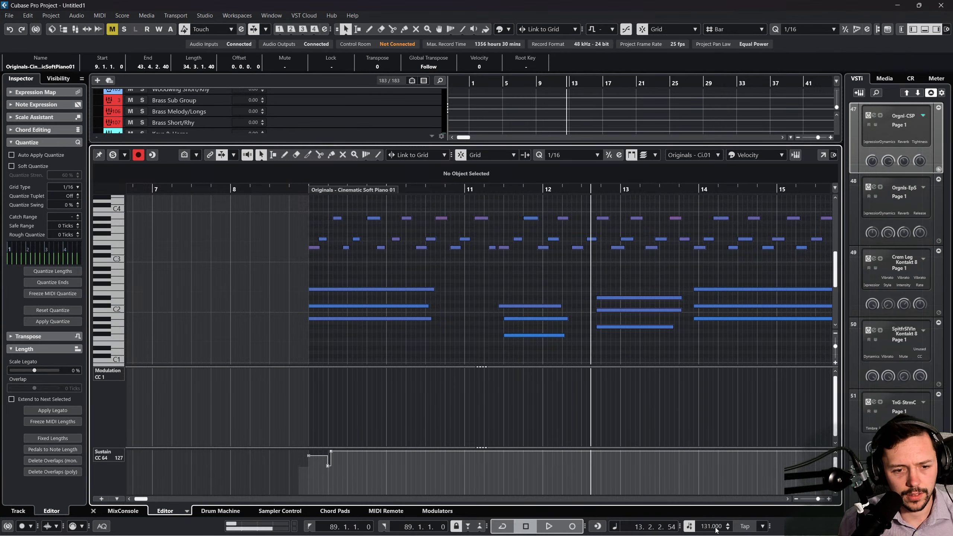
pyautogui.scroll(-1, 716, 529)
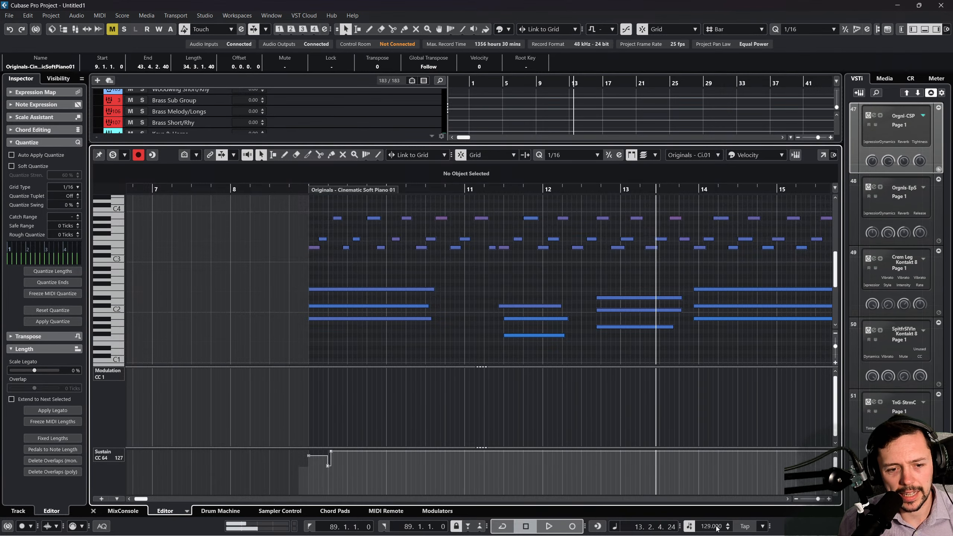
pyautogui.click(307, 190)
pyautogui.press('space')
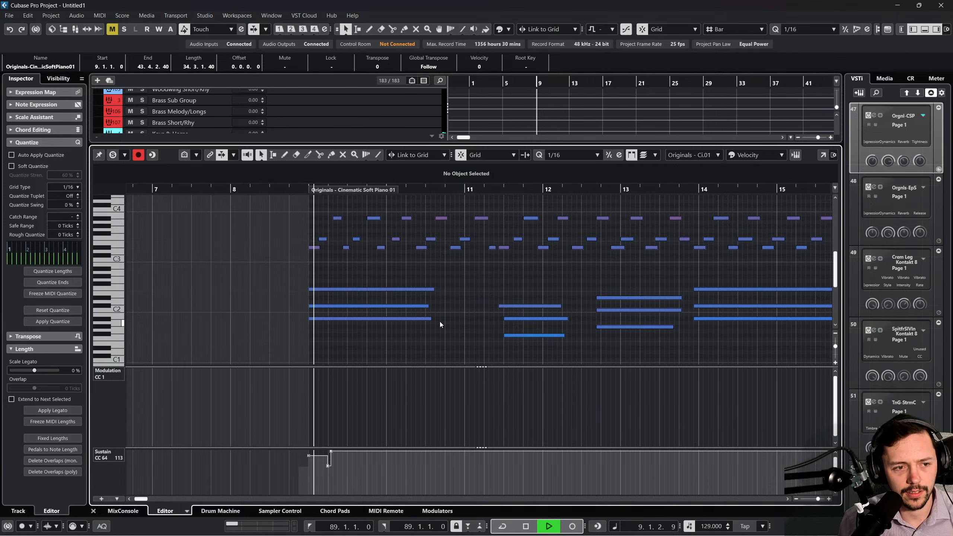
pyautogui.scroll(2, 443, 322)
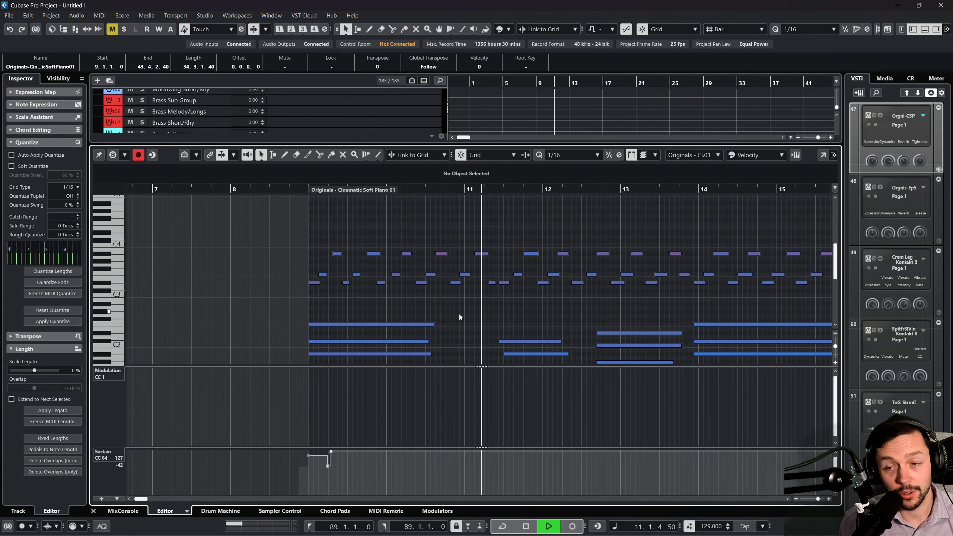
pyautogui.press('f')
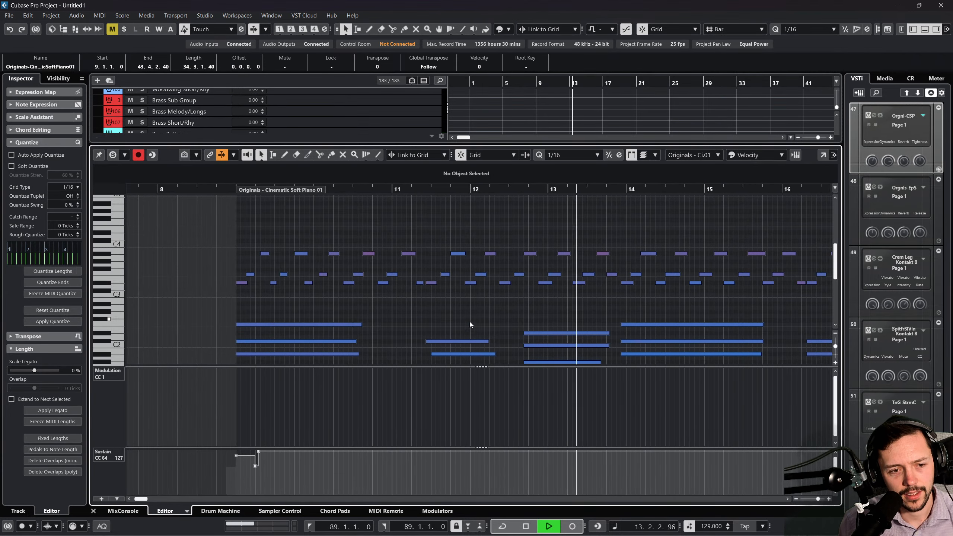
# Stop playback and return the project tempo to 176.
pyautogui.press('space')
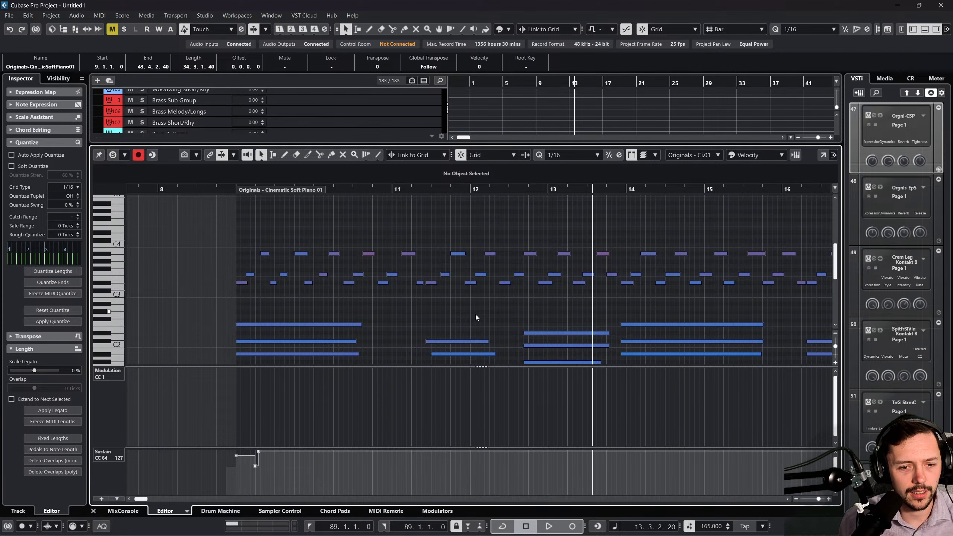
pyautogui.scroll(-2, 561, 333)
pyautogui.hscroll(-5, 561, 333)
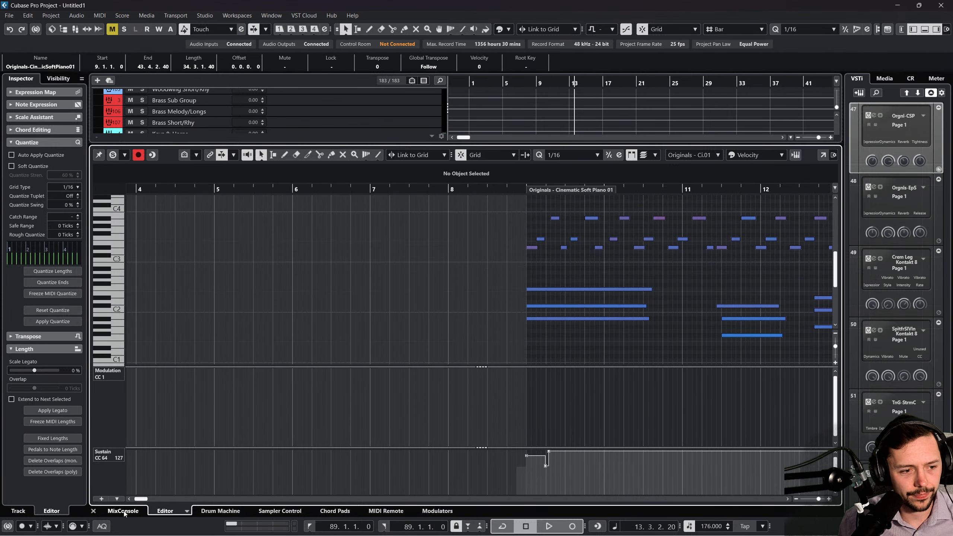
# Close the Key Editor and split the Cinematic Soft Piano part at bar 30.
pyautogui.click(93, 511)
pyautogui.rightClick(560, 360)
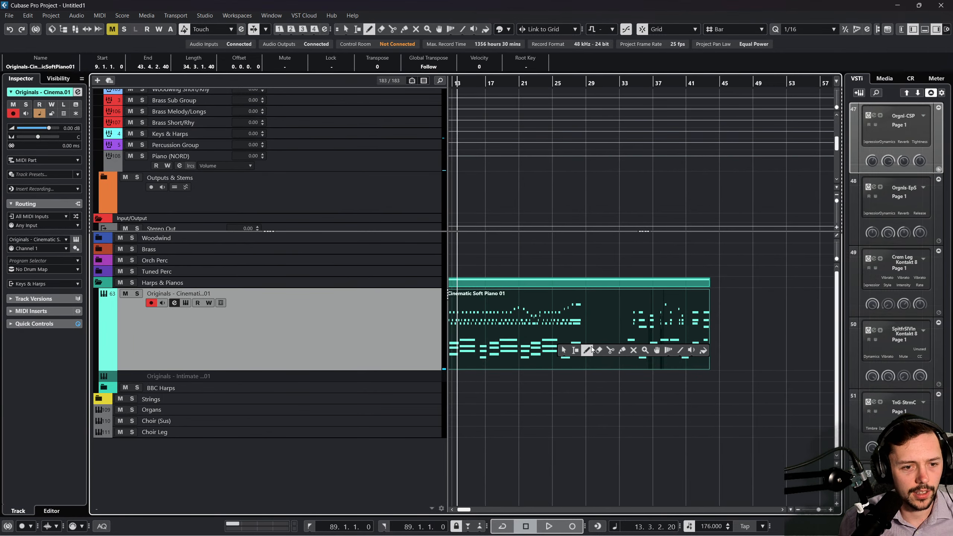
pyautogui.click(613, 350)
pyautogui.click(594, 345)
pyautogui.rightClick(526, 390)
pyautogui.click(530, 384)
pyautogui.click(532, 324)
pyautogui.hscroll(-4, 532, 323)
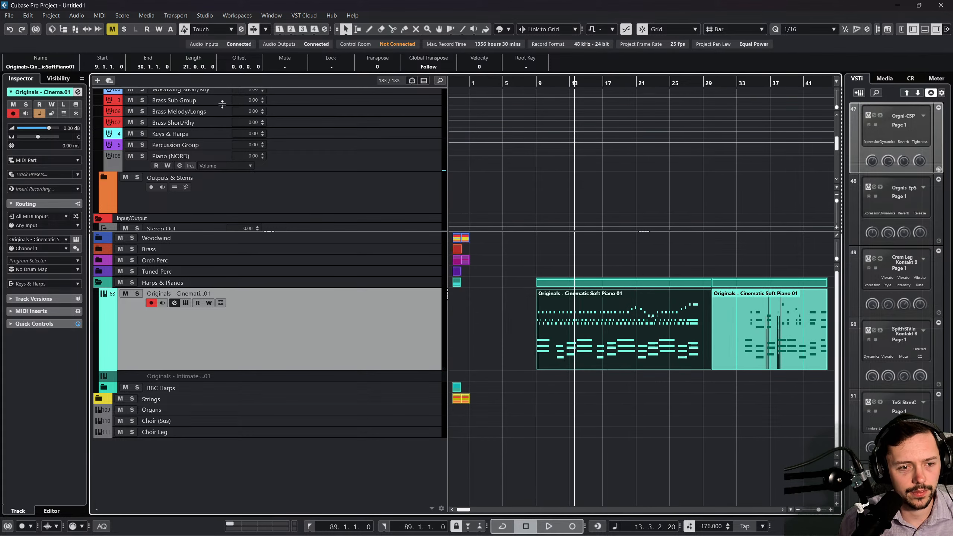
# Render the first Cinematic Soft Piano part in place as audio and increase the height of the new audio track.
pyautogui.click(27, 15)
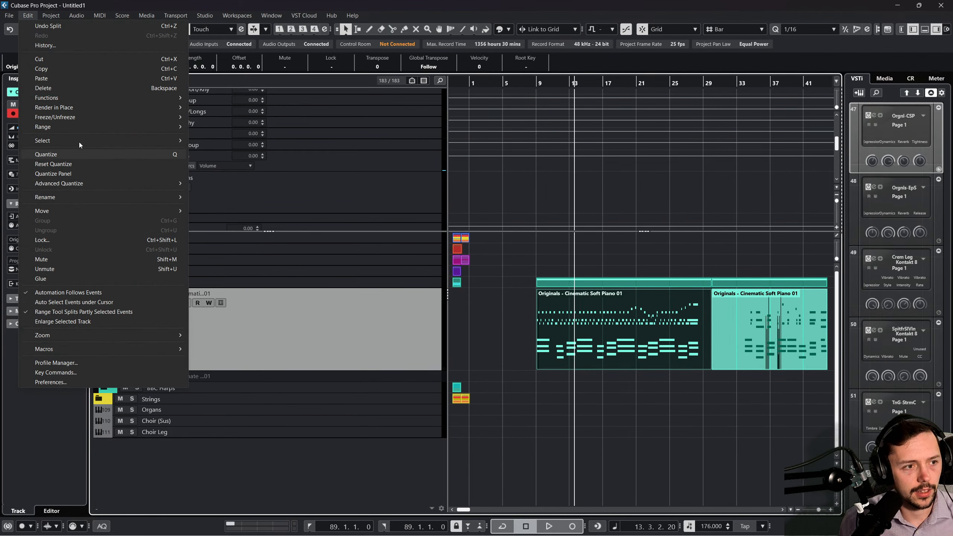
pyautogui.moveTo(77, 106)
pyautogui.click(270, 107)
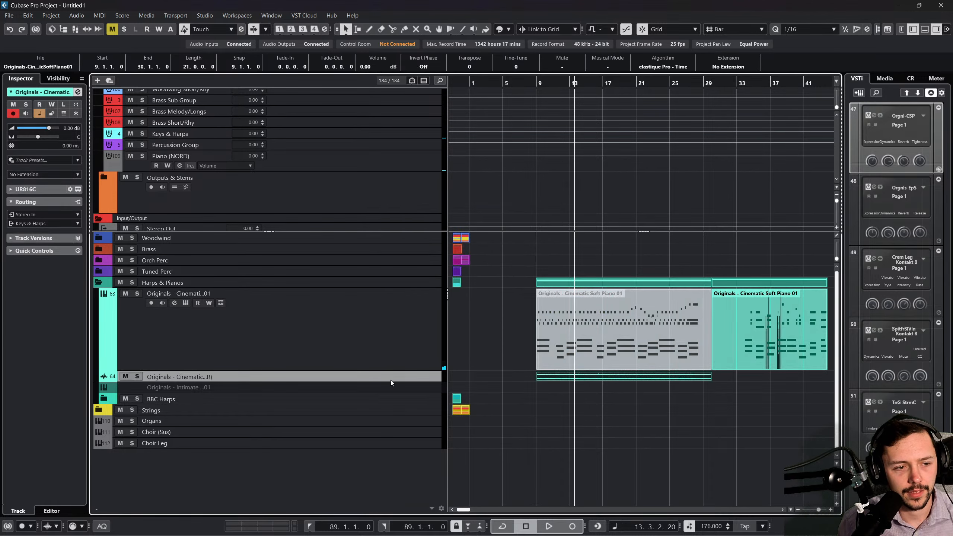
pyautogui.moveTo(392, 382); pyautogui.dragTo(393, 463)
# Open the muted first MIDI part in the Key Editor, set the project tempo to 120 and close the editor.
pyautogui.click(560, 345)
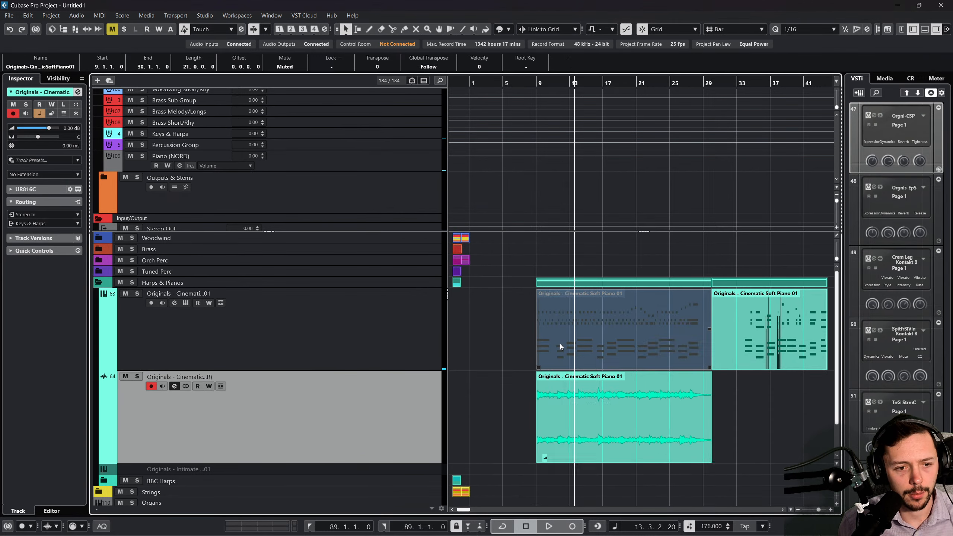
pyautogui.doubleClick(579, 334)
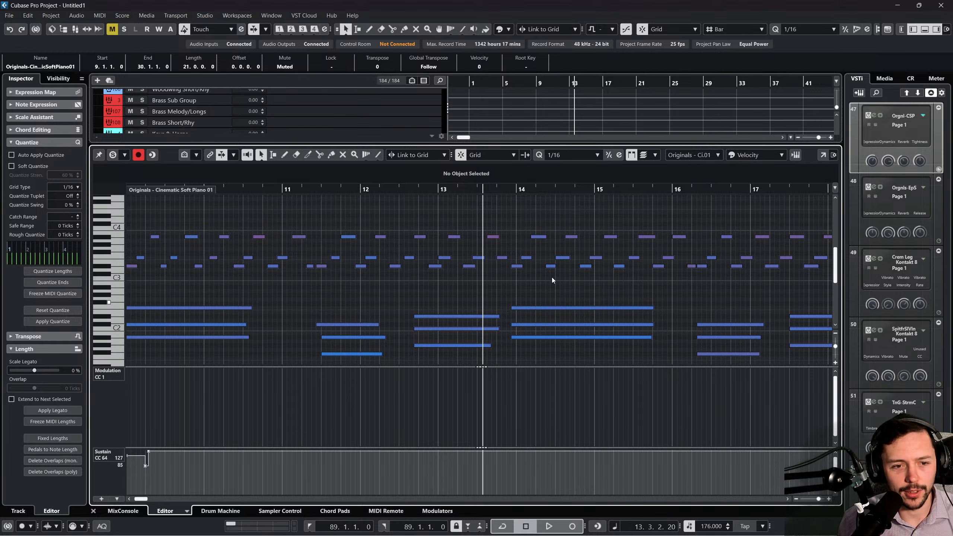
pyautogui.hscroll(-5, 340, 312)
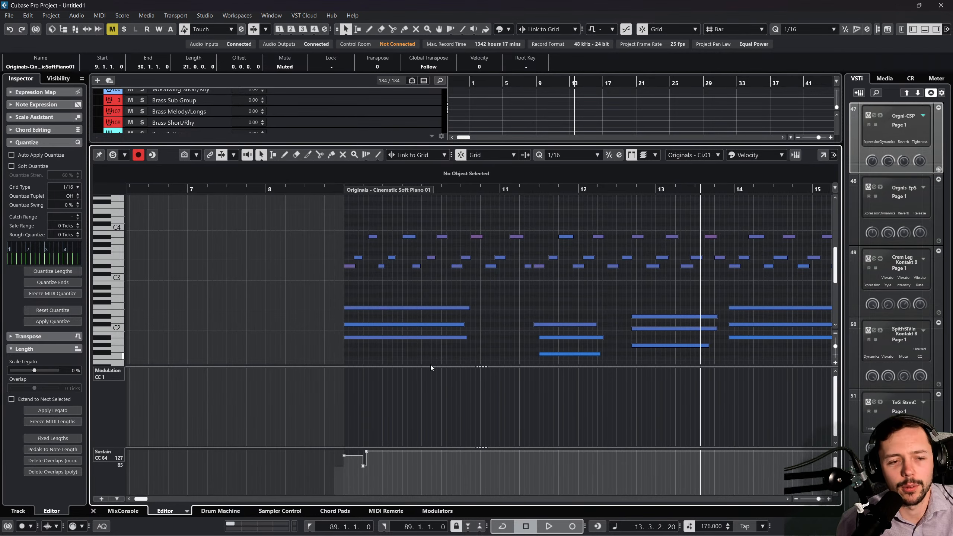
pyautogui.doubleClick(712, 525)
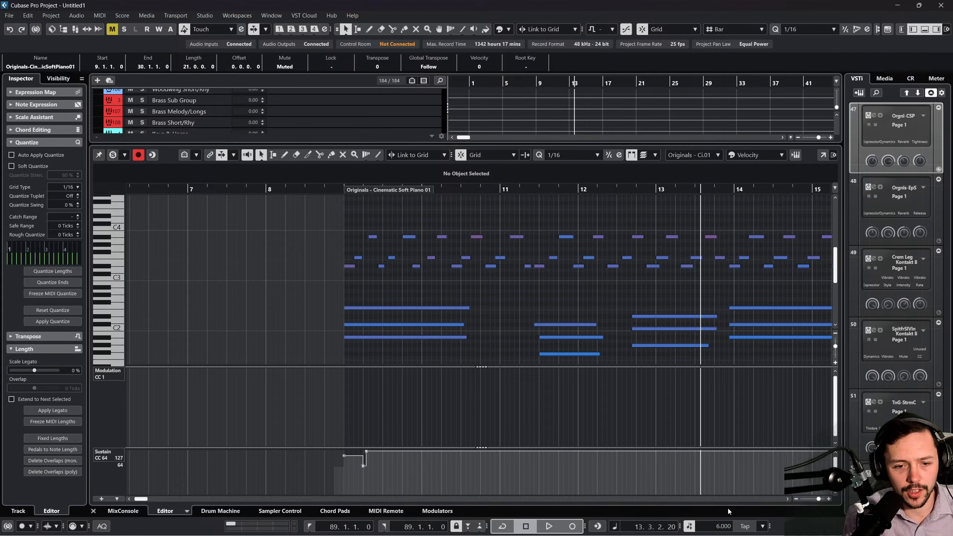
pyautogui.write('120')
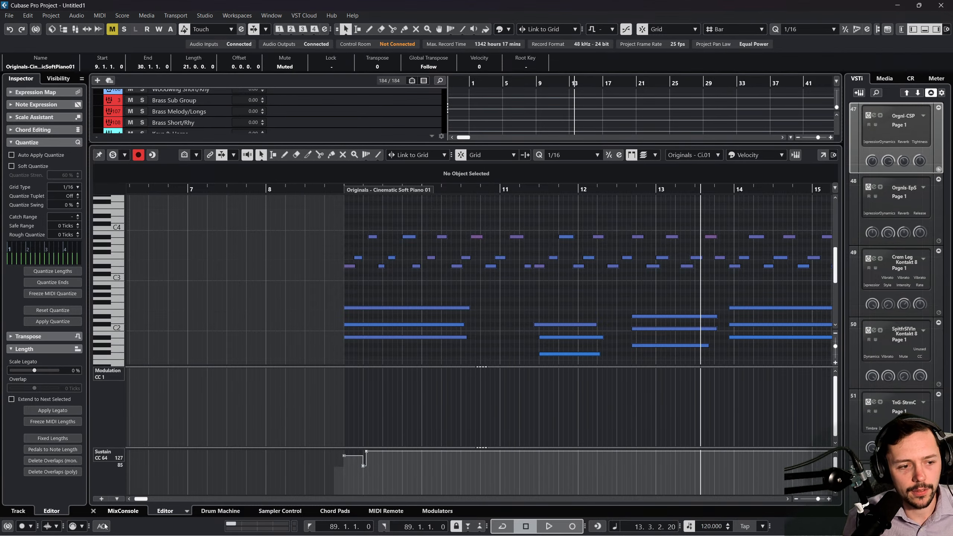
pyautogui.click(93, 511)
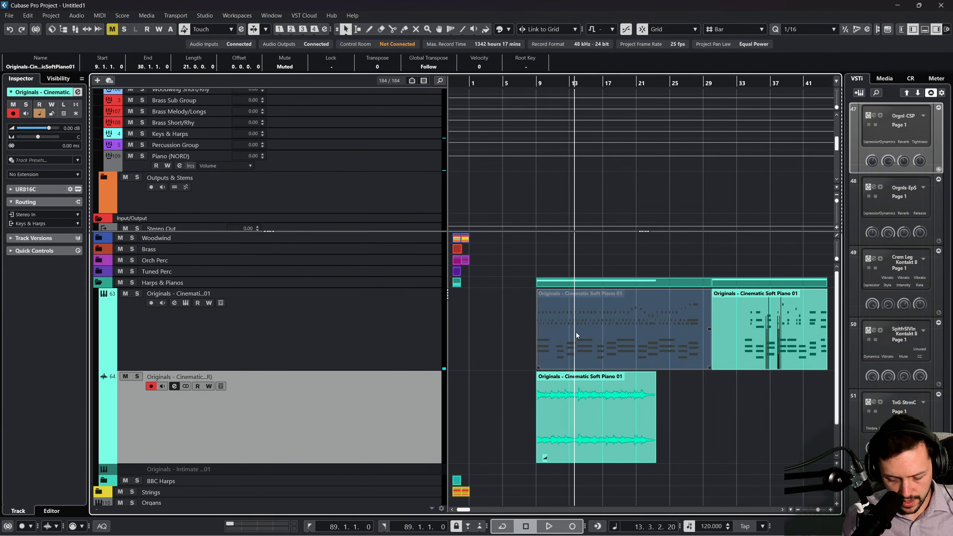
# Delete both MIDI parts from the Cinematic Soft Piano instrument track and select that track.
pyautogui.press('Delete')
pyautogui.click(564, 333)
pyautogui.click(721, 336)
pyautogui.press('Delete')
pyautogui.click(386, 353)
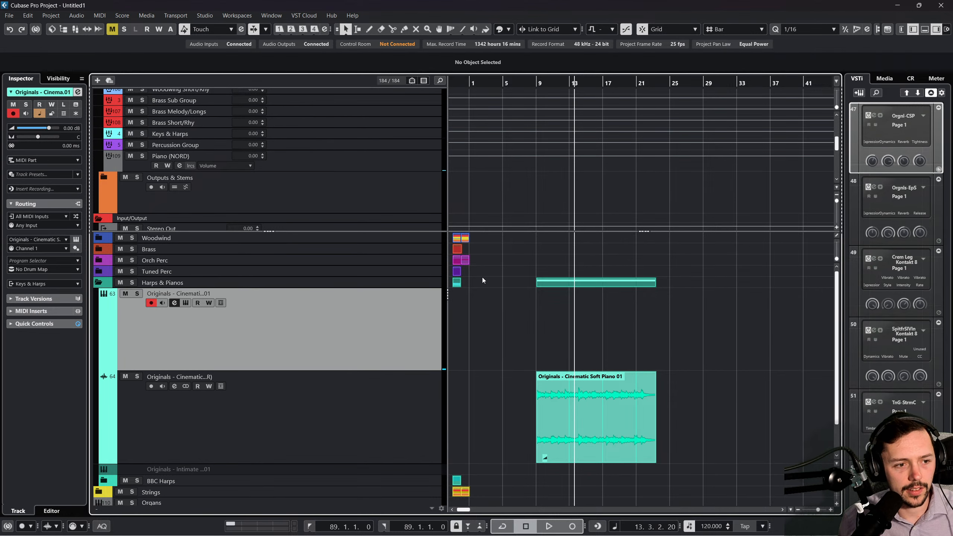
# Play the rendered audio from bar 9 and undo the deletion of the later MIDI part.
pyautogui.click(536, 84)
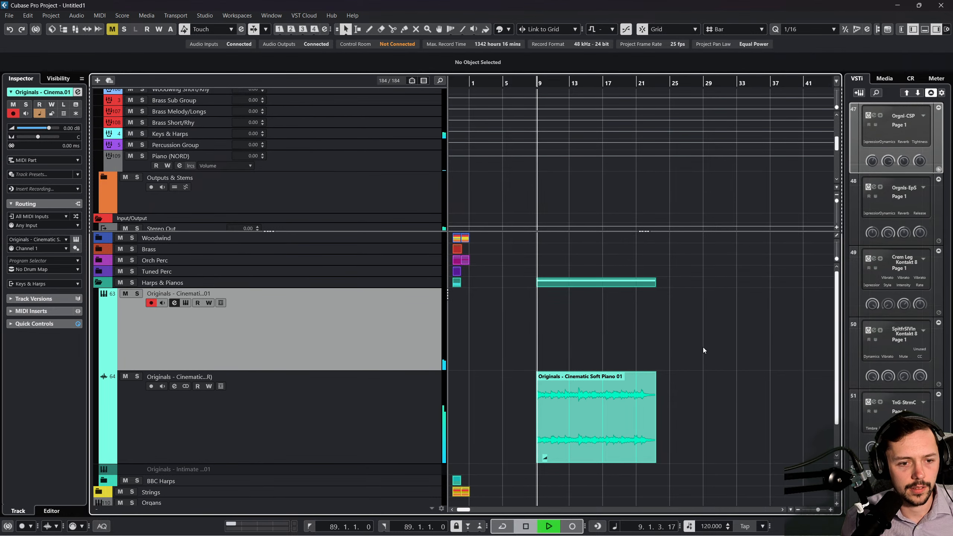
pyautogui.hotkey('ctrl', 'z')
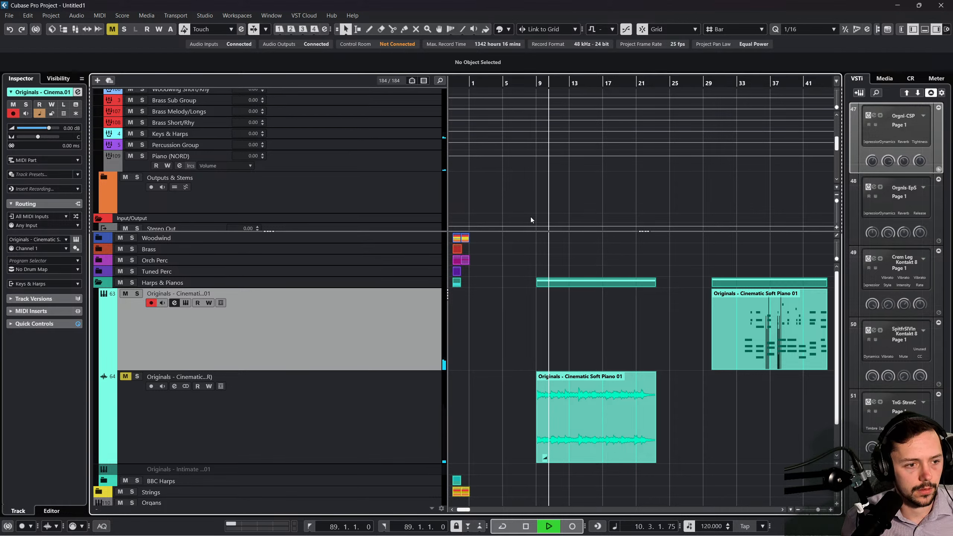
pyautogui.press('space')
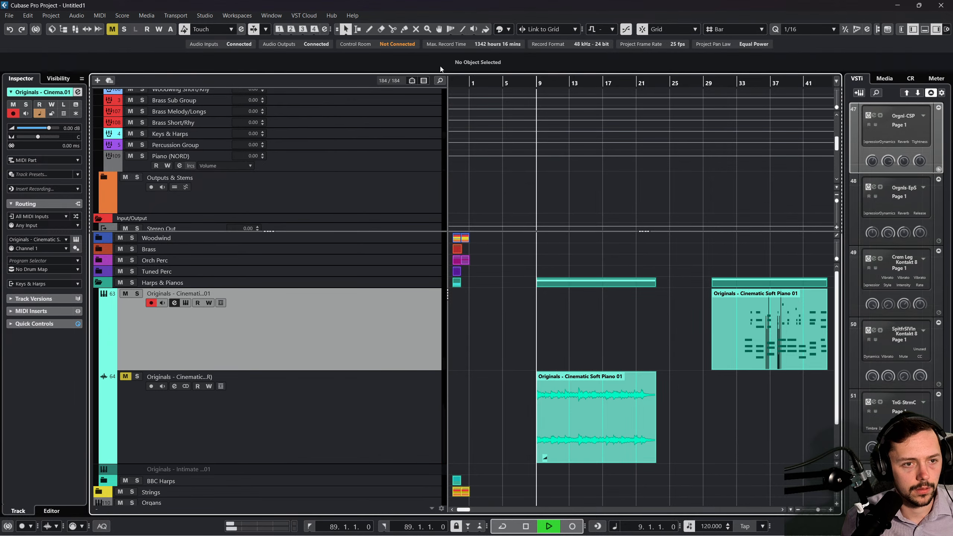
# Open the Metronome Setup dialog.
pyautogui.click(205, 15)
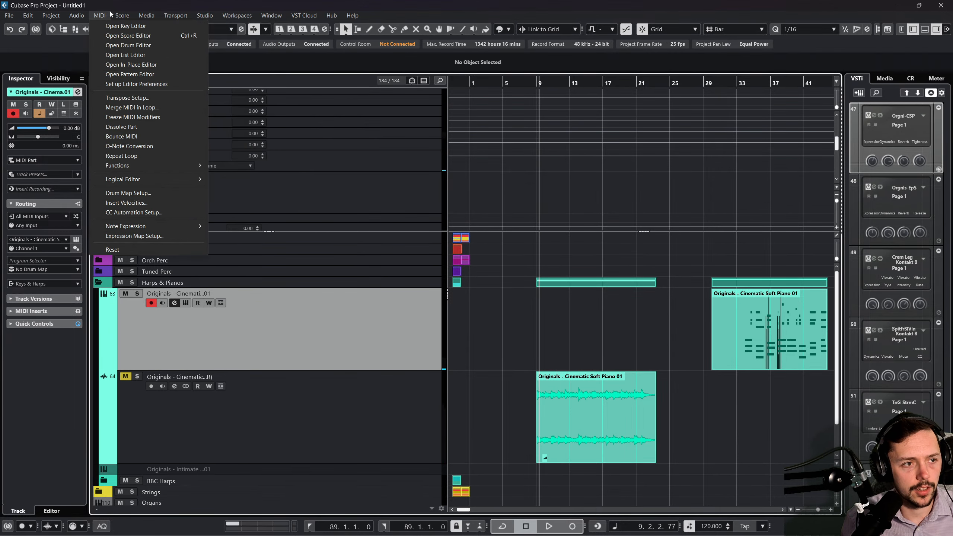
pyautogui.moveTo(103, 18)
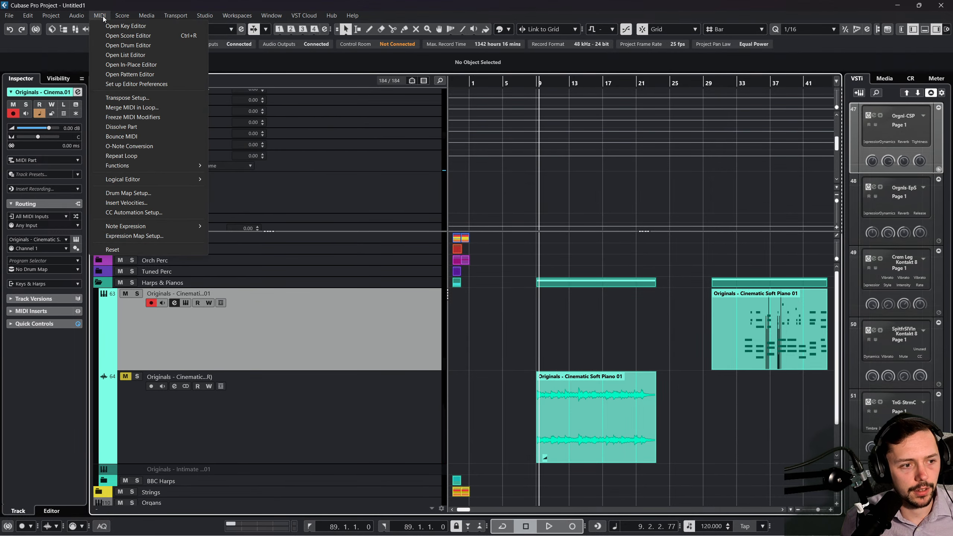
pyautogui.click(54, 18)
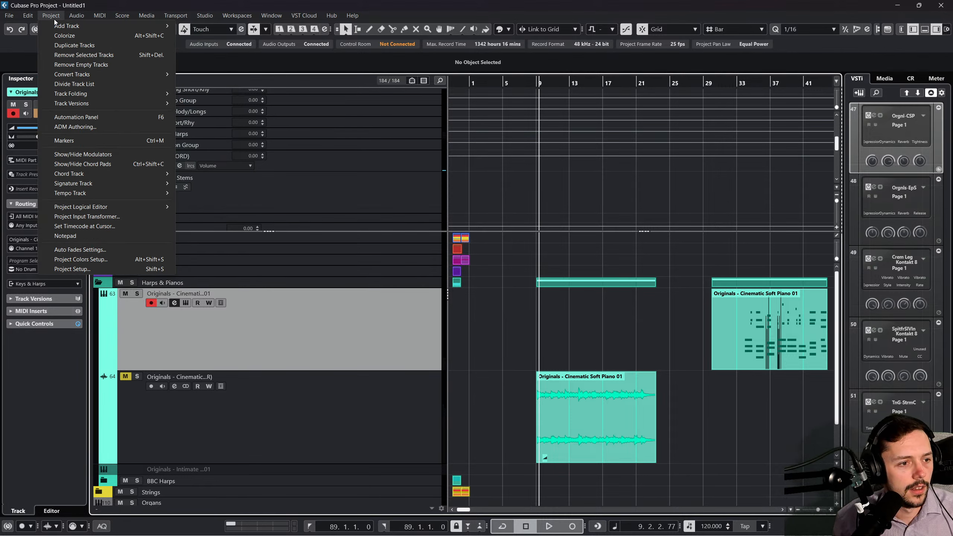
pyautogui.moveTo(26, 18)
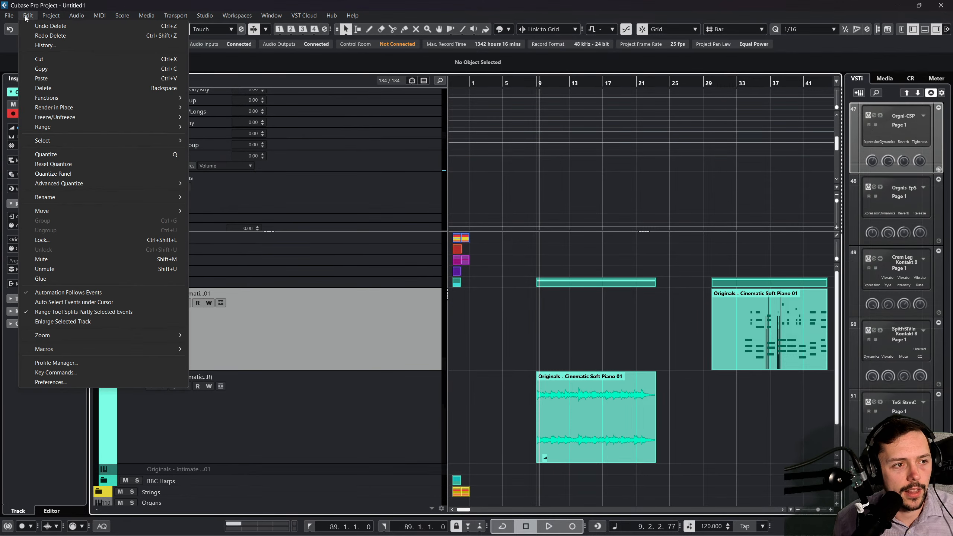
pyautogui.moveTo(96, 16)
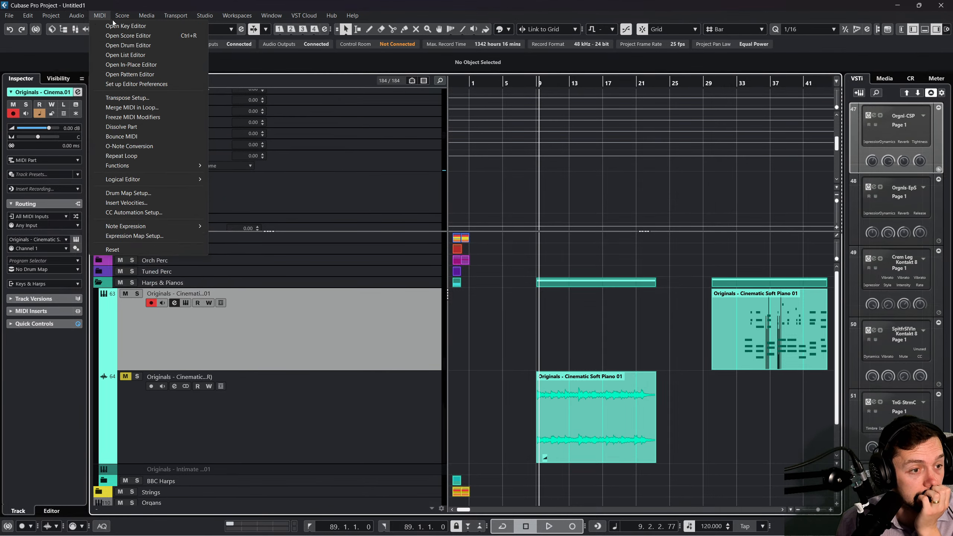
pyautogui.moveTo(150, 20)
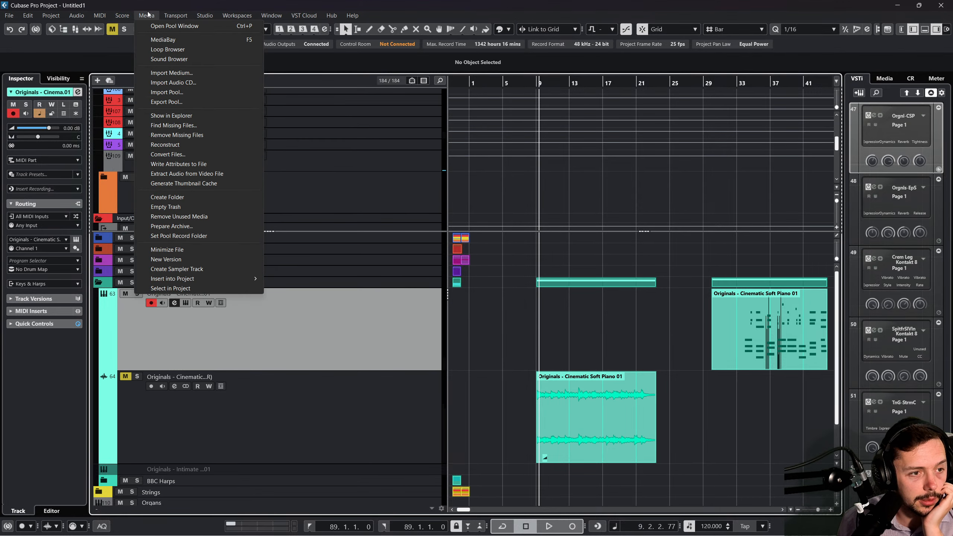
pyautogui.moveTo(207, 17)
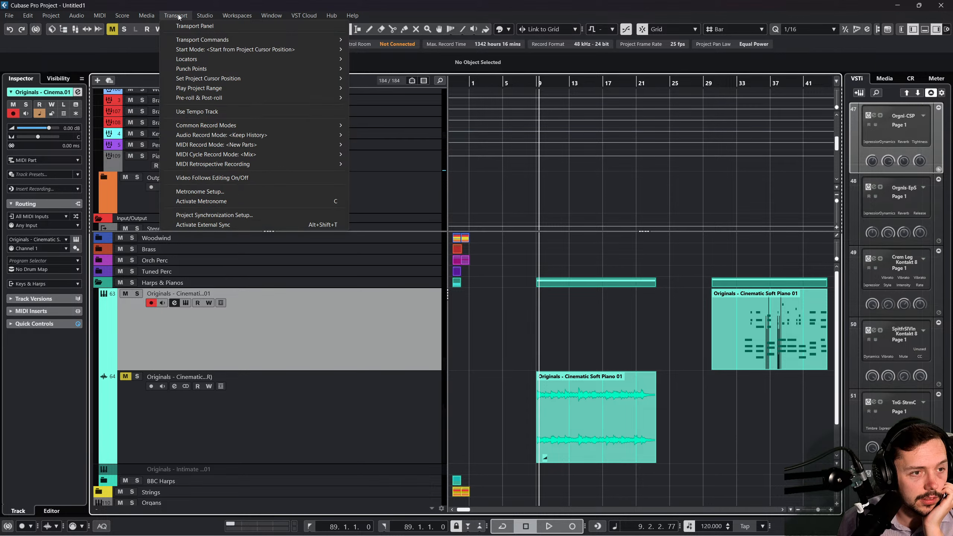
pyautogui.click(226, 192)
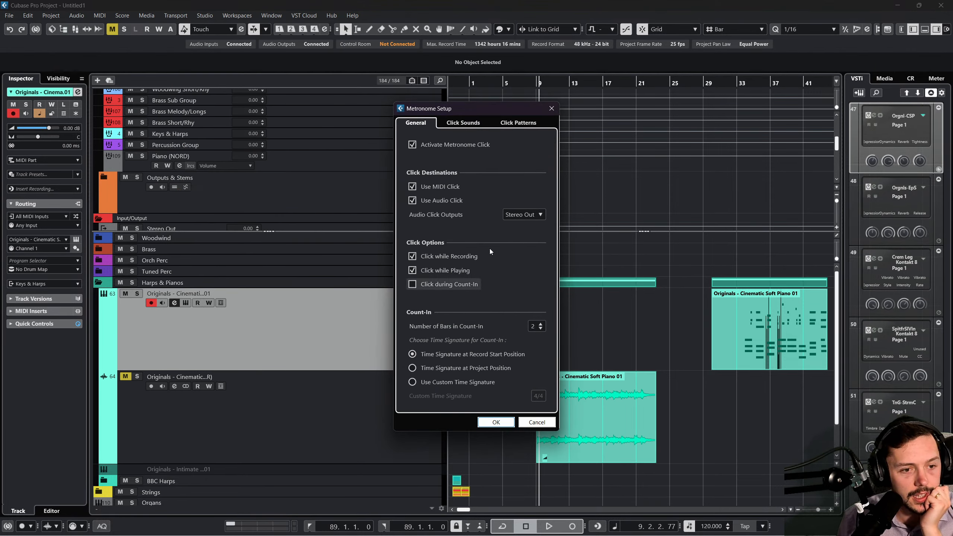
# Set the metronome's click sound preset to Clave A, audition it and apply the settings.
pyautogui.click(464, 123)
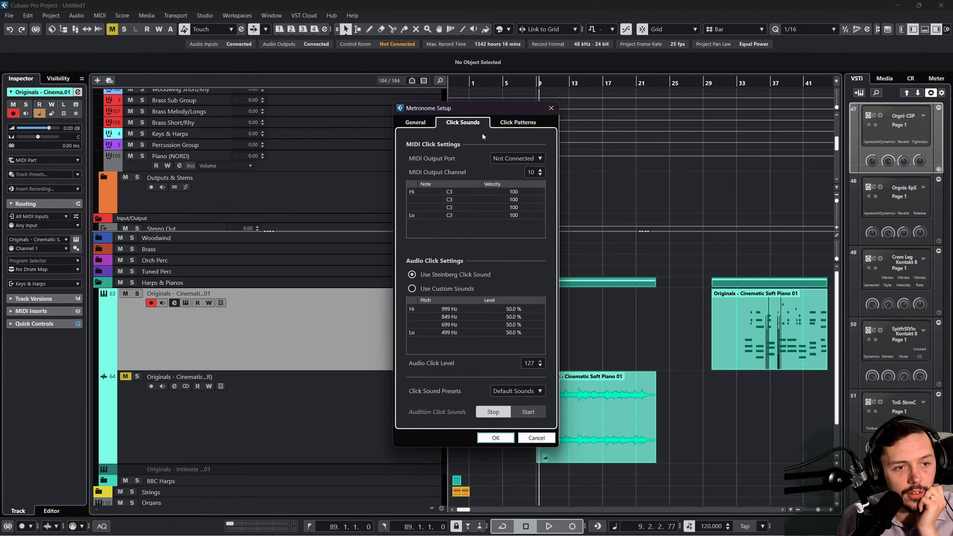
pyautogui.click(522, 122)
pyautogui.click(462, 122)
pyautogui.click(511, 392)
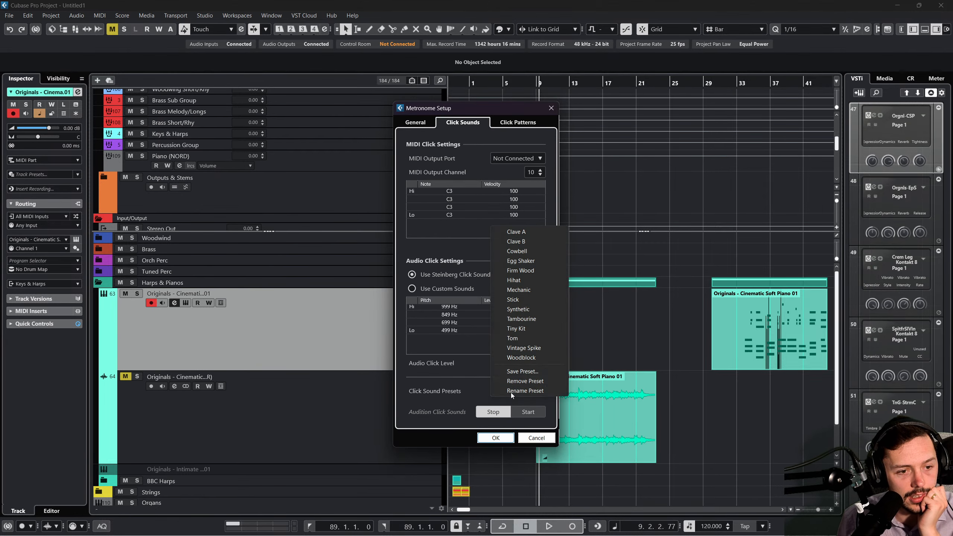
pyautogui.click(525, 232)
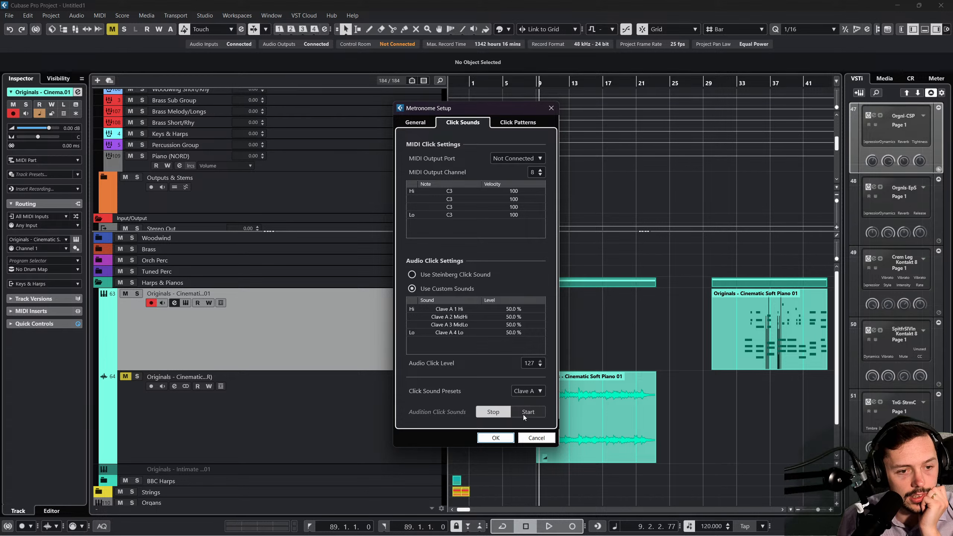
pyautogui.click(523, 413)
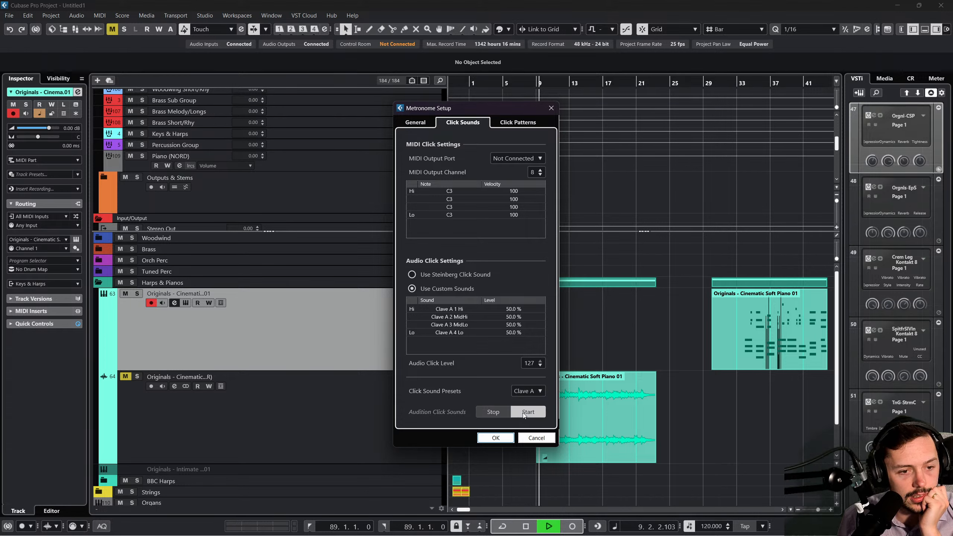
pyautogui.click(494, 411)
pyautogui.click(495, 437)
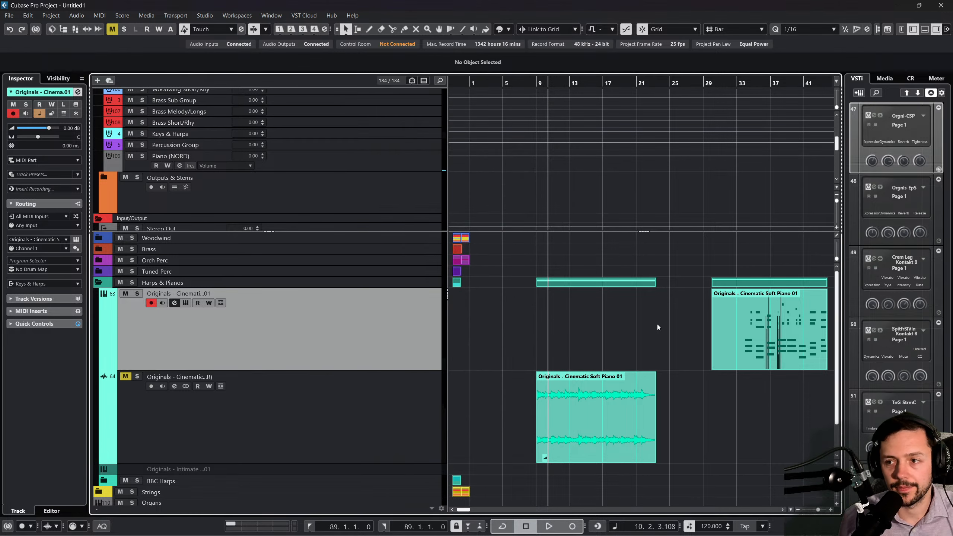
# Play the project from bar 9 to check the new metronome click against the rendered audio.
pyautogui.click(537, 79)
pyautogui.press('space')
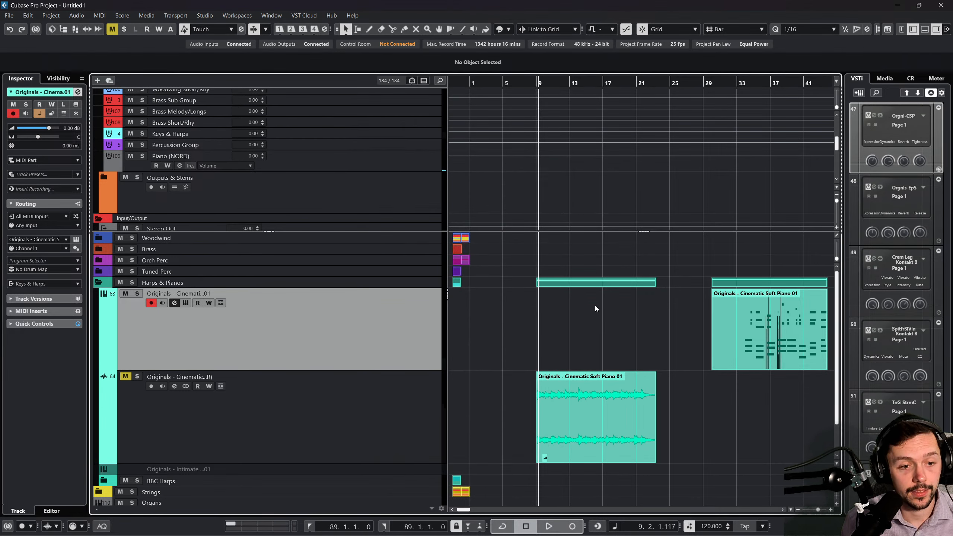
pyautogui.press('space')
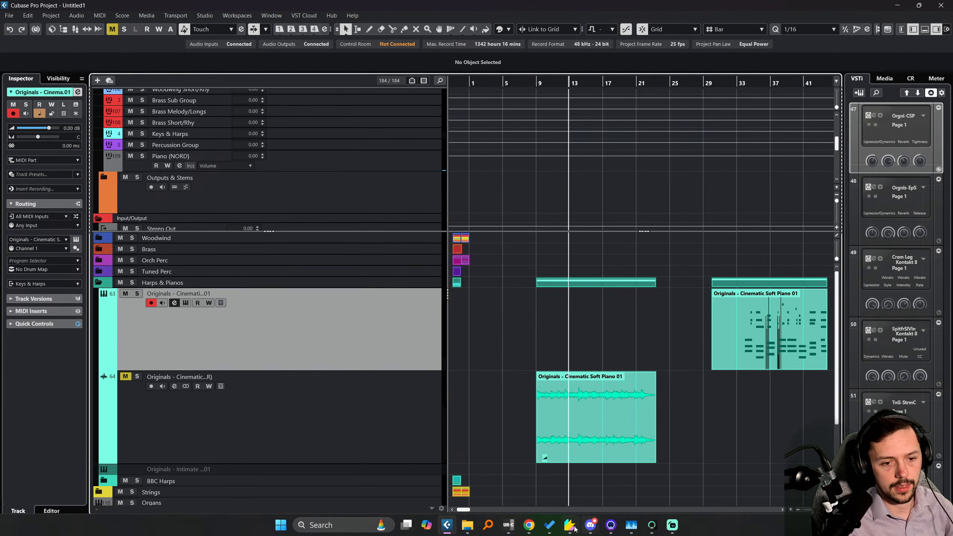
# Bring up the chordwatch chord display and its piano keyboard window over the project.
pyautogui.moveTo(570, 525)
pyautogui.click(561, 487)
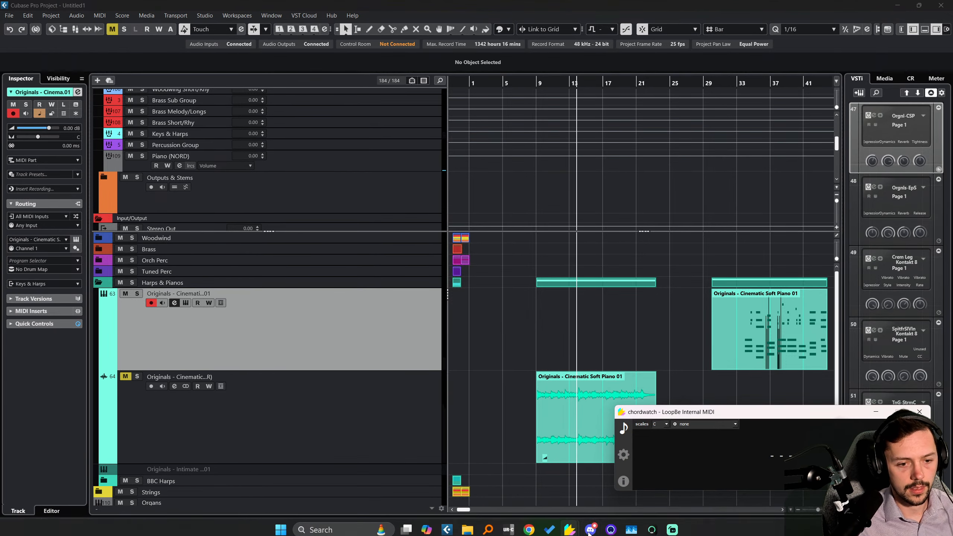
pyautogui.click(617, 504)
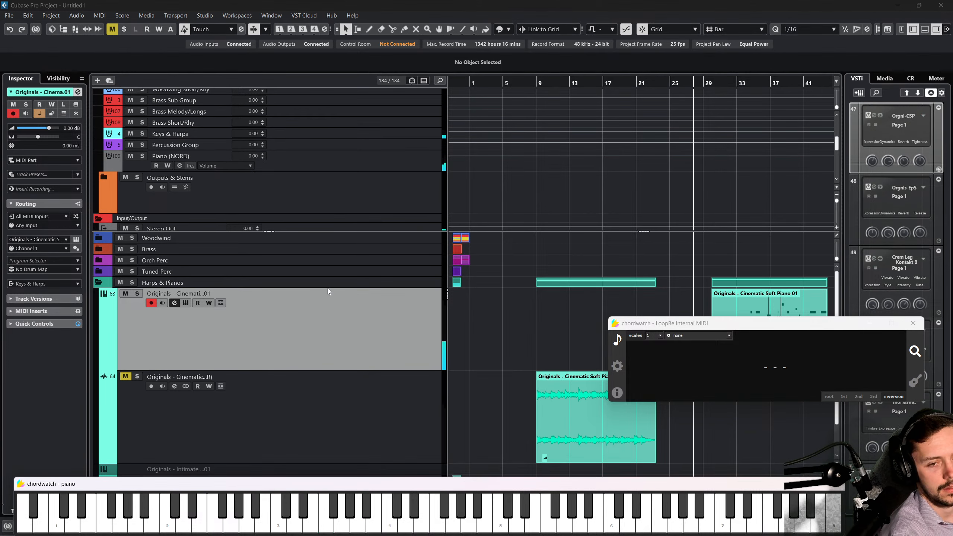
# Mute the later Cinematic Soft Piano MIDI part and return to the object selection tool.
pyautogui.rightClick(687, 289)
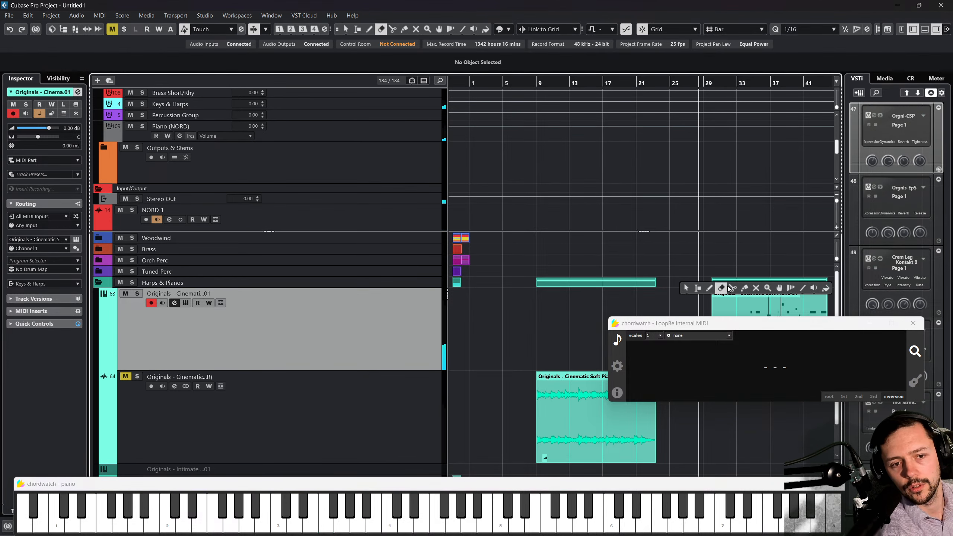
pyautogui.click(757, 287)
pyautogui.click(748, 320)
pyautogui.click(745, 307)
pyautogui.scroll(-2, 613, 258)
pyautogui.rightClick(613, 257)
pyautogui.click(613, 257)
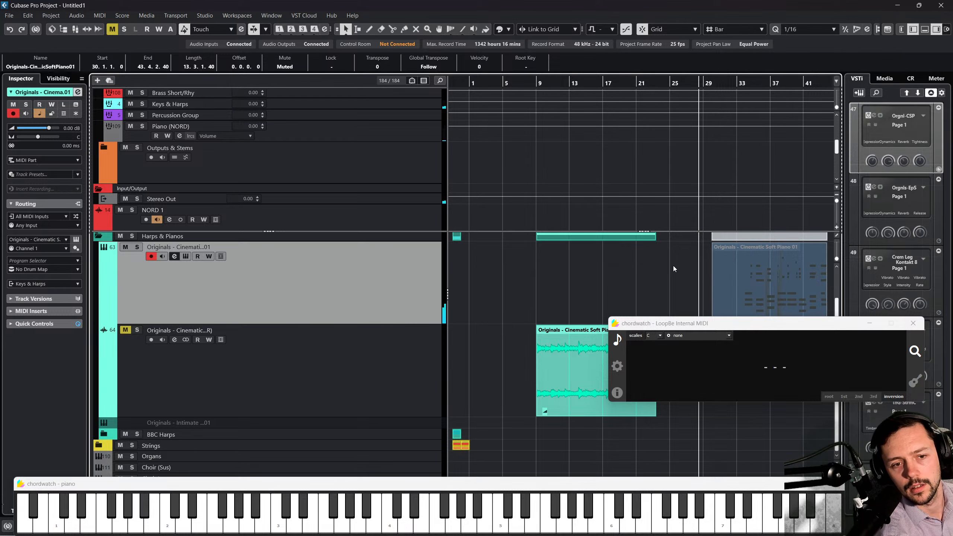
# Move the muted Cinematic Soft Piano MIDI part so that it starts at bar 57.
pyautogui.moveTo(717, 272); pyautogui.dragTo(826, 278)
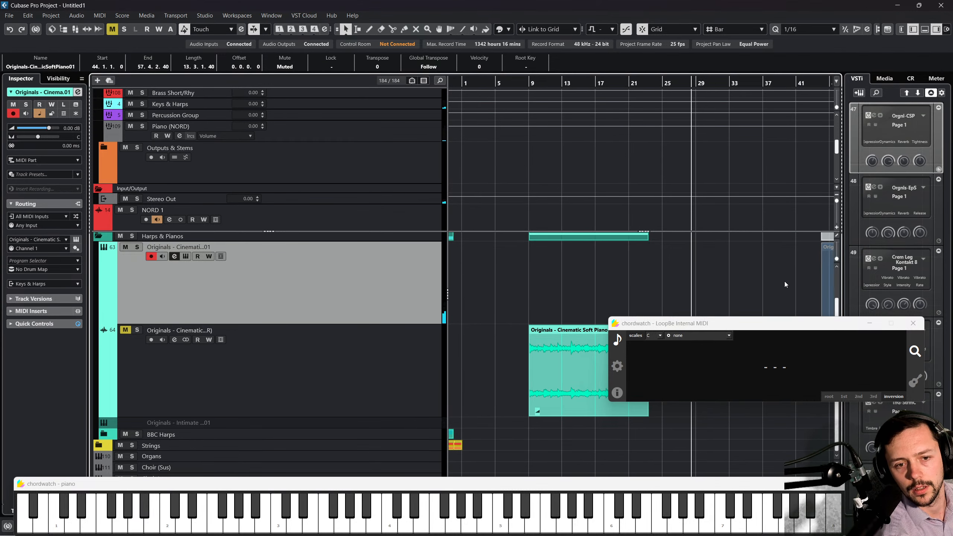
pyautogui.hscroll(6, 749, 288)
pyautogui.moveTo(665, 273); pyautogui.dragTo(774, 274)
pyautogui.hscroll(-7, 704, 274)
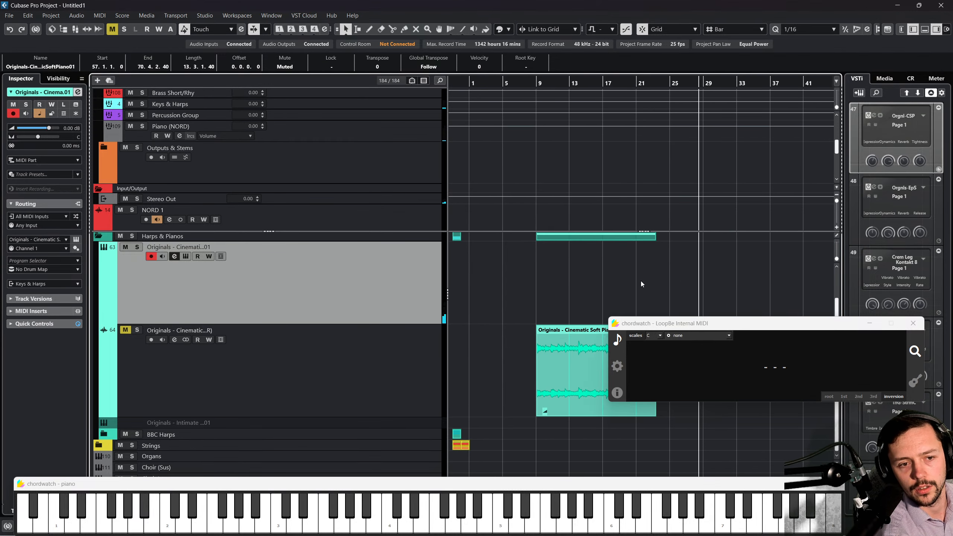
# Reposition the chordwatch piano window and record a new MIDI take on the Cinematic Soft Piano track near the project start.
pyautogui.moveTo(529, 81); pyautogui.dragTo(467, 87)
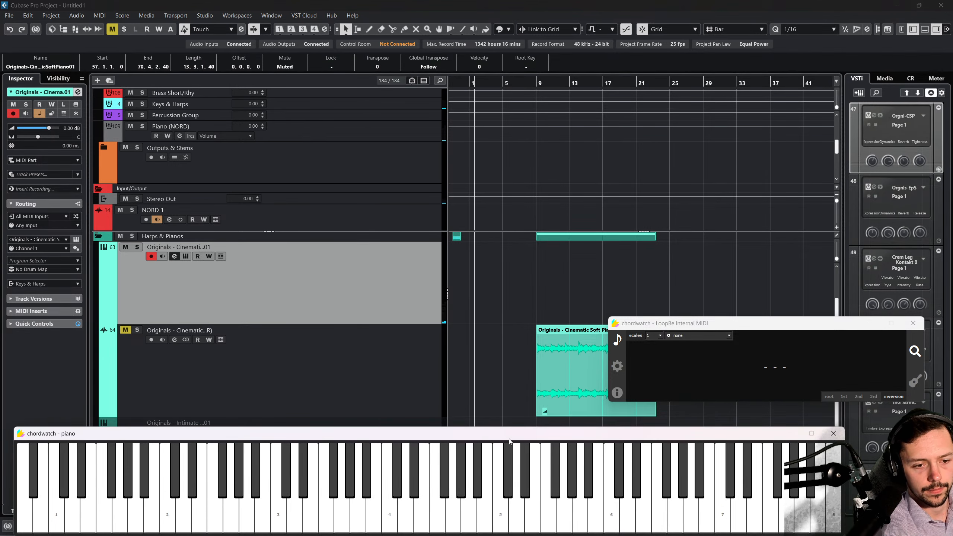
pyautogui.moveTo(419, 484); pyautogui.dragTo(484, 432)
pyautogui.click(572, 526)
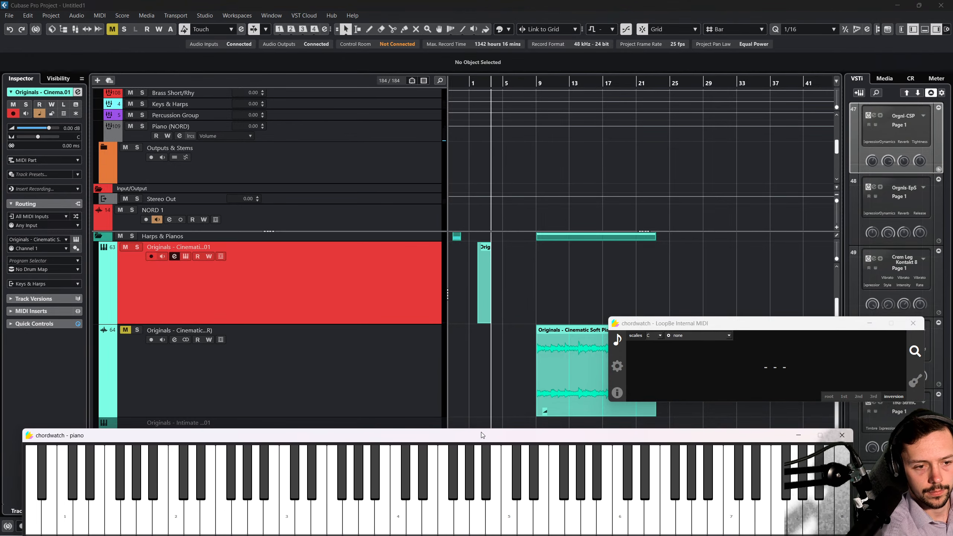
pyautogui.click(398, 363)
pyautogui.click(321, 292)
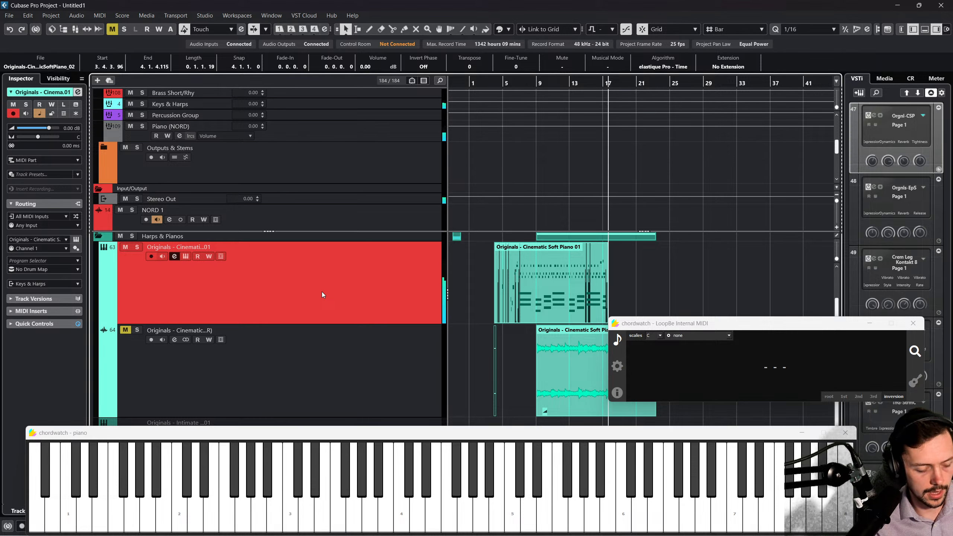
pyautogui.press('space')
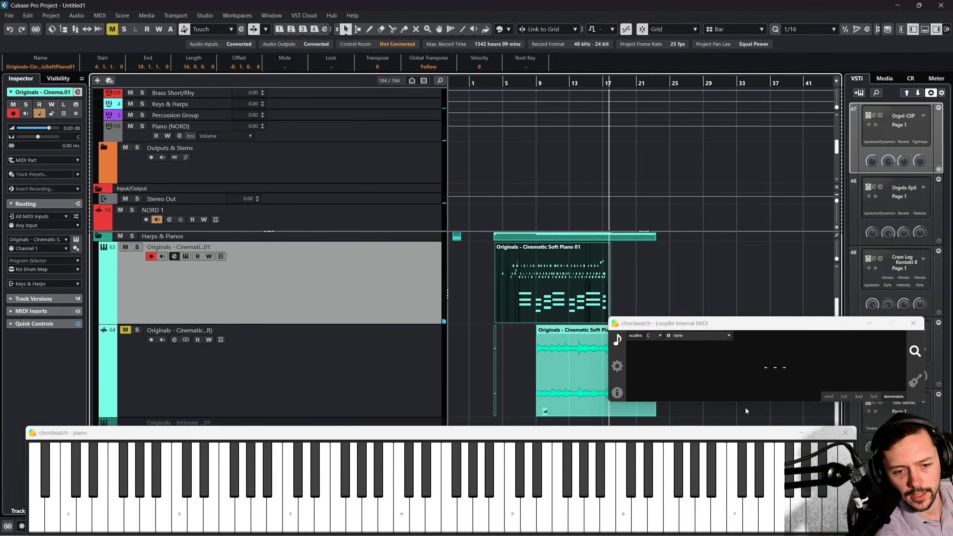
pyautogui.hotkey('shift', 'Return')
pyautogui.click(526, 291)
pyautogui.click(803, 298)
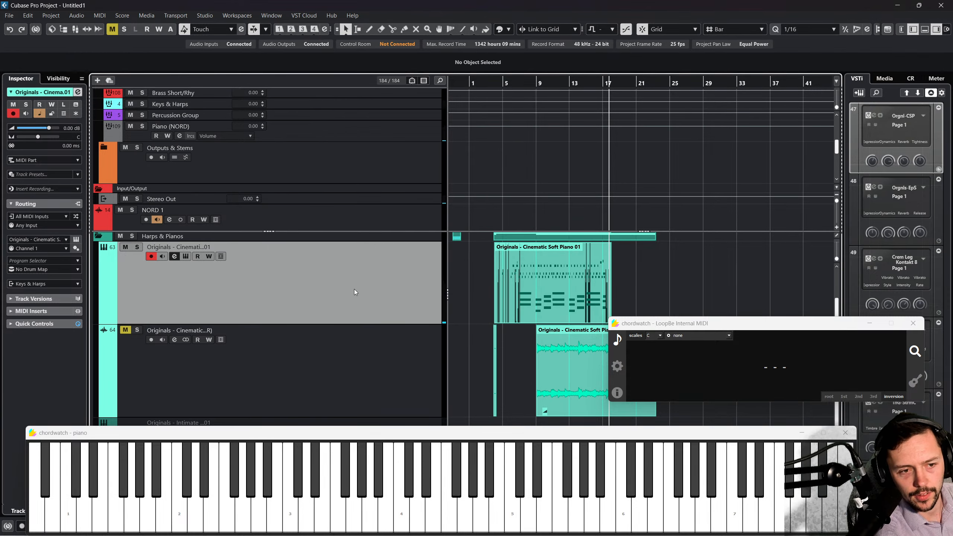
pyautogui.press('F3')
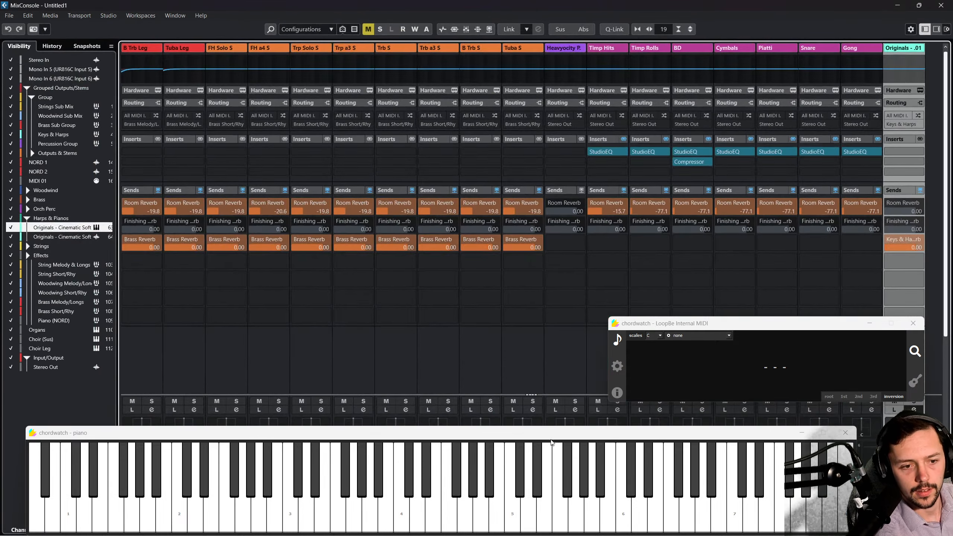
pyautogui.press('F3')
# Move the chordwatch piano window clear of the transport and record another Cinematic Soft Piano MIDI take from bar 21.
pyautogui.moveTo(546, 435); pyautogui.dragTo(539, 390)
pyautogui.scroll(4, 714, 528)
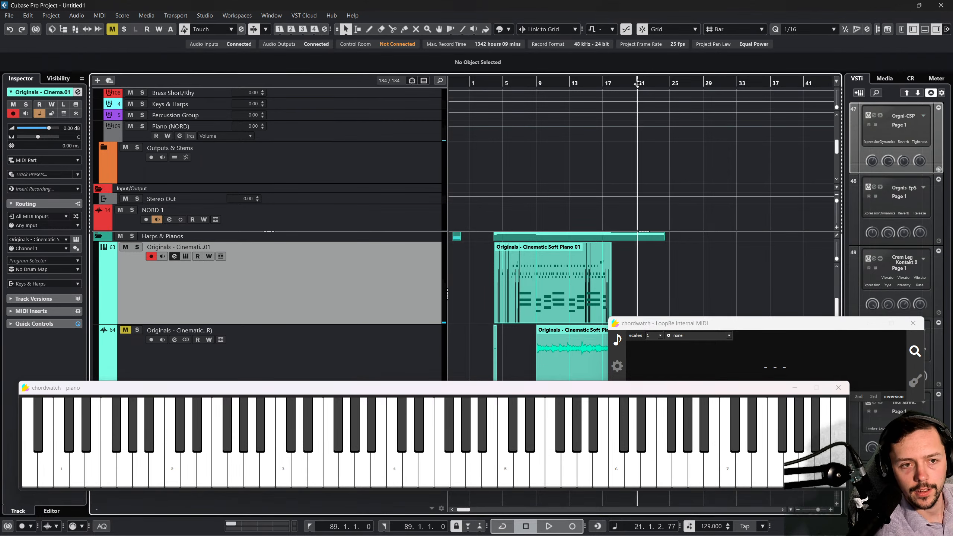
pyautogui.click(638, 84)
pyautogui.click(580, 525)
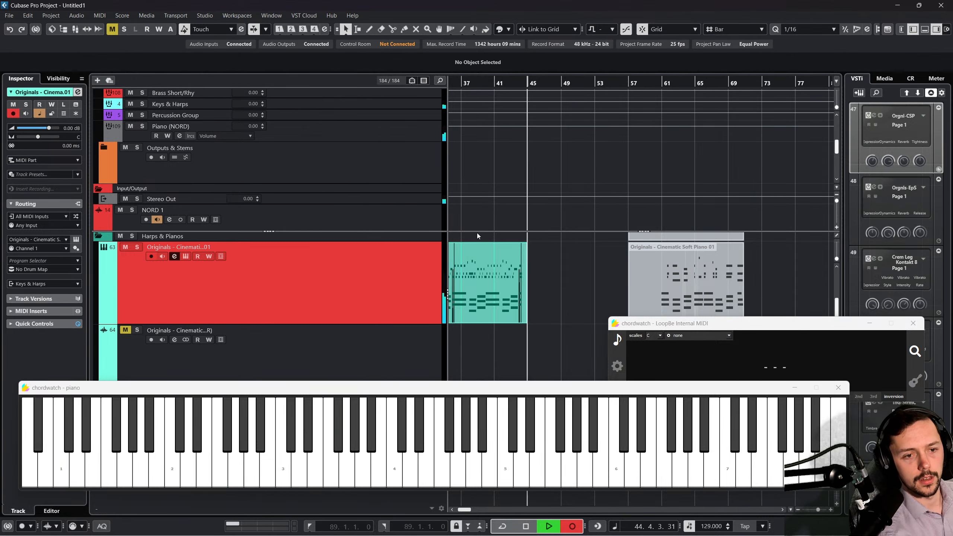
pyautogui.press('space')
# Open the new take in the Key Editor and delete all notes before bar 25.
pyautogui.doubleClick(505, 252)
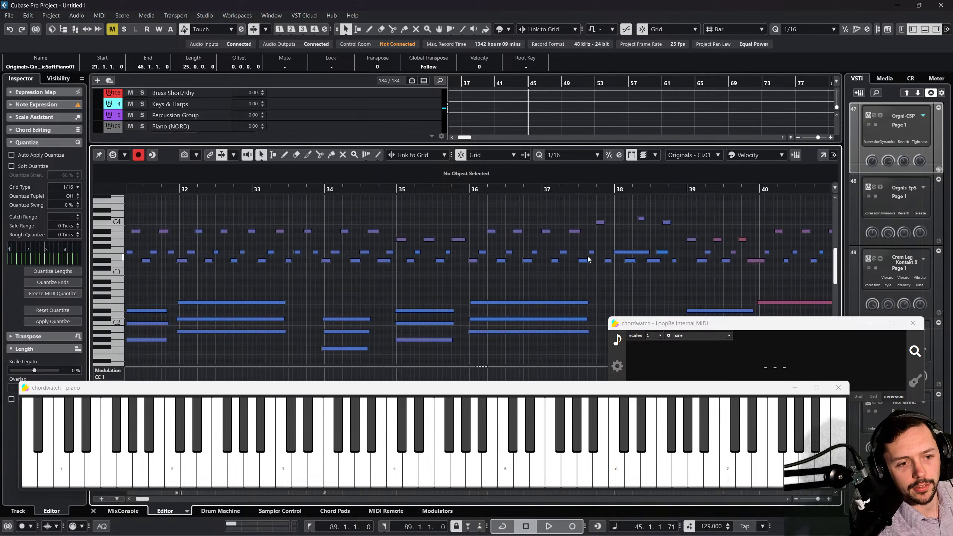
pyautogui.hscroll(-11, 588, 259)
pyautogui.hscroll(4, 589, 261)
pyautogui.hscroll(-4, 585, 262)
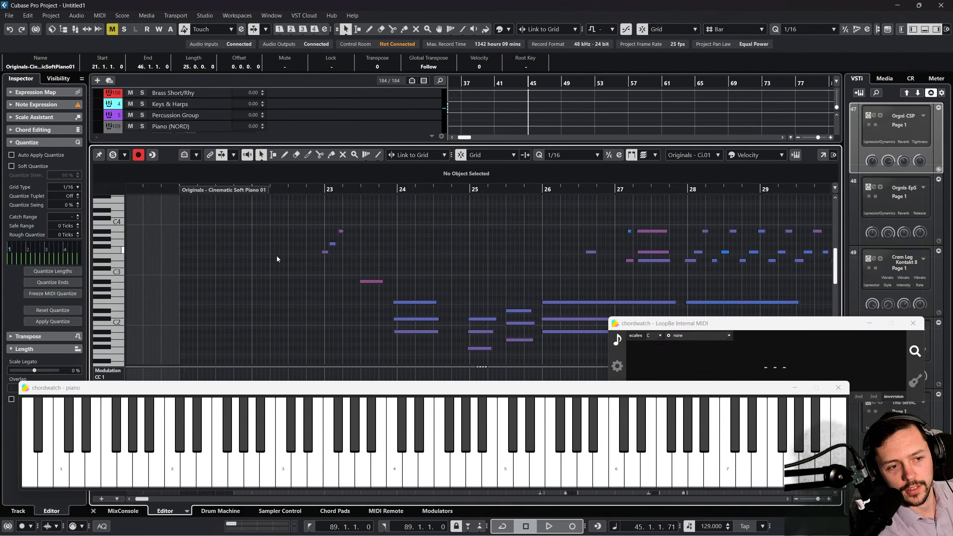
pyautogui.moveTo(284, 212); pyautogui.dragTo(371, 184)
pyautogui.hscroll(2, 534, 356)
pyautogui.click(375, 212)
pyautogui.hscroll(-3, 348, 225)
pyautogui.press('Delete')
# Play the trimmed take from bar 25 and check its opening chords in the Key Editor.
pyautogui.hscroll(3, 450, 255)
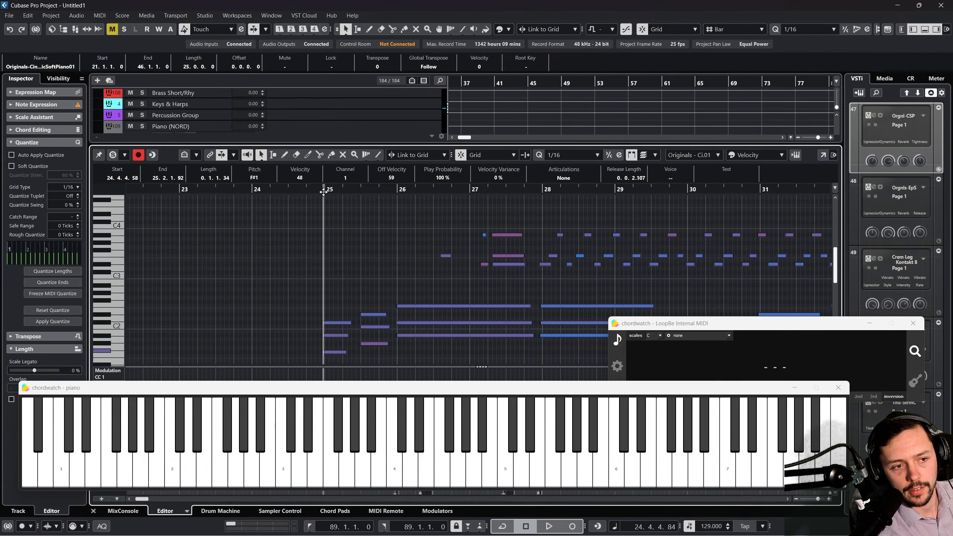
pyautogui.press('space')
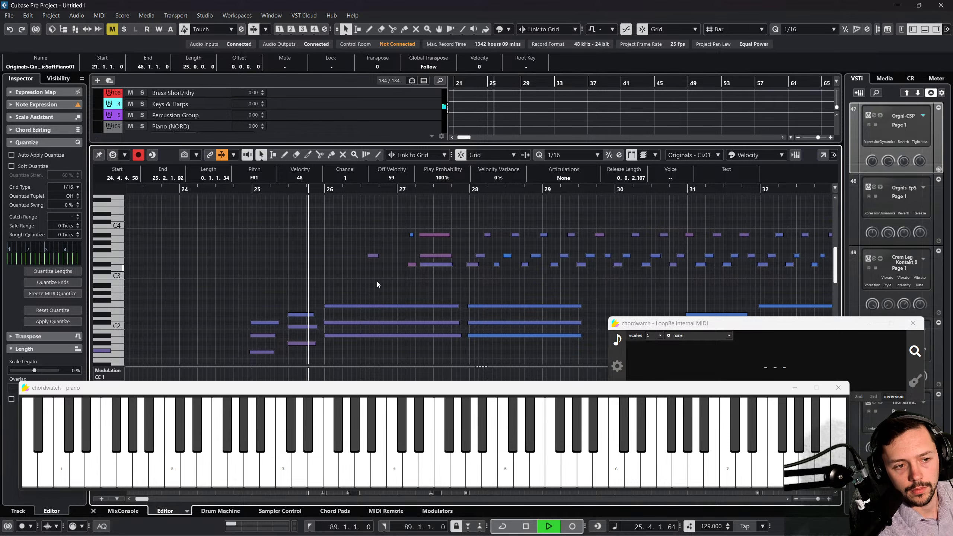
pyautogui.press('space')
pyautogui.moveTo(256, 283); pyautogui.dragTo(395, 364)
pyautogui.click(363, 248)
pyautogui.press('space')
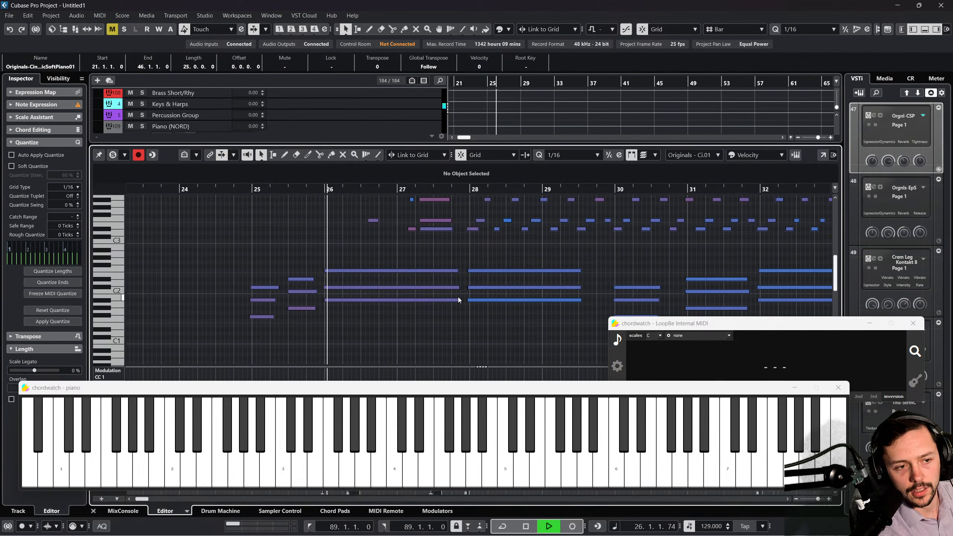
pyautogui.scroll(3, 496, 260)
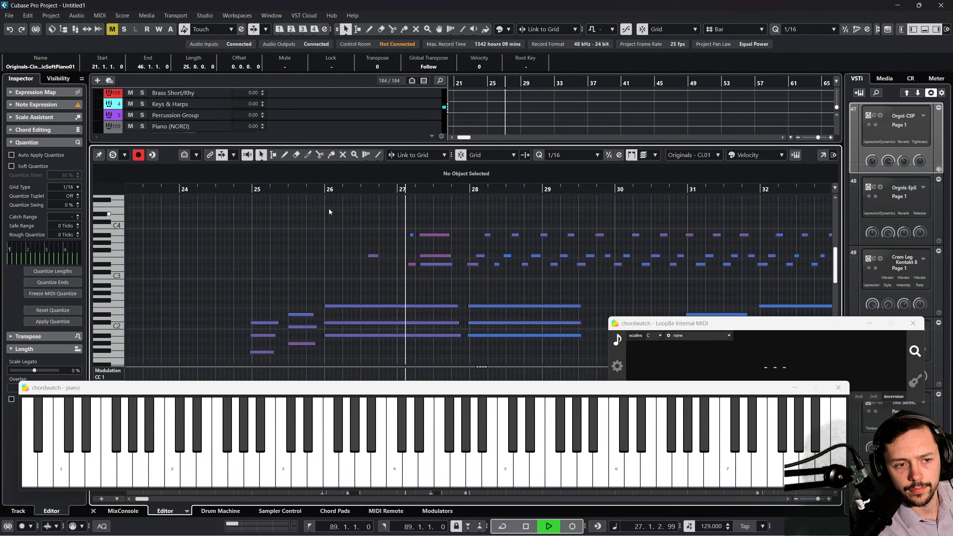
# Delete all remaining notes before bar 28 of the Cinematic Soft Piano take in the Key Editor.
pyautogui.moveTo(329, 211); pyautogui.dragTo(450, 283)
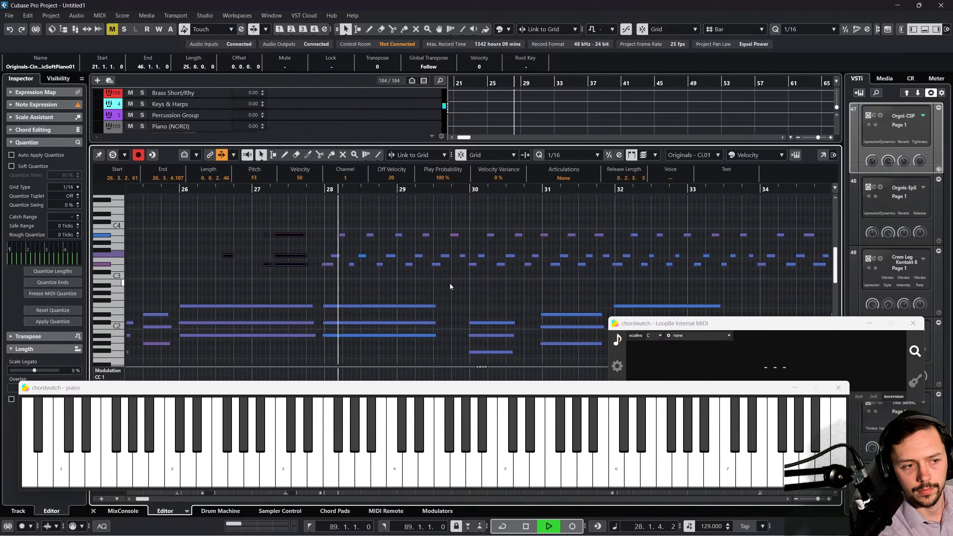
pyautogui.hscroll(-2, 375, 263)
pyautogui.moveTo(248, 210); pyautogui.dragTo(429, 356)
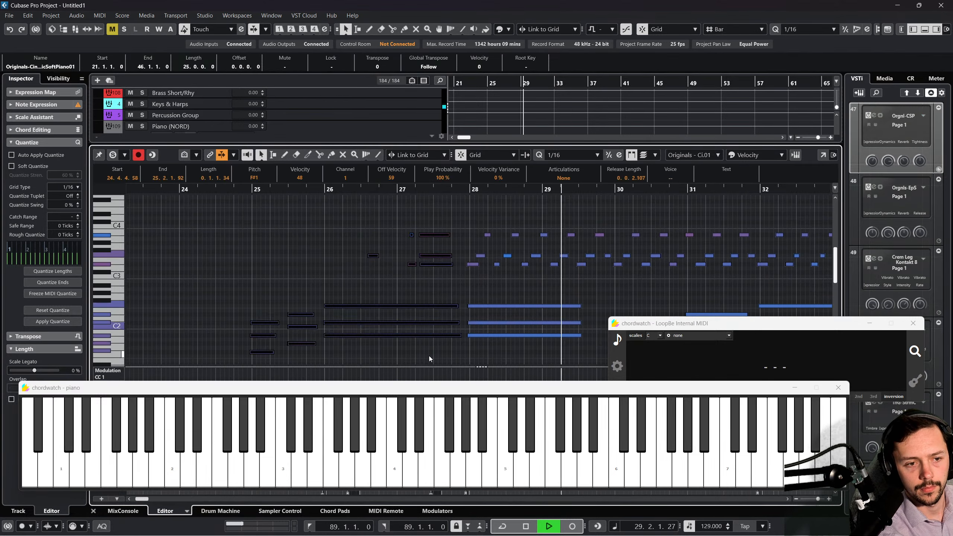
pyautogui.press('Delete')
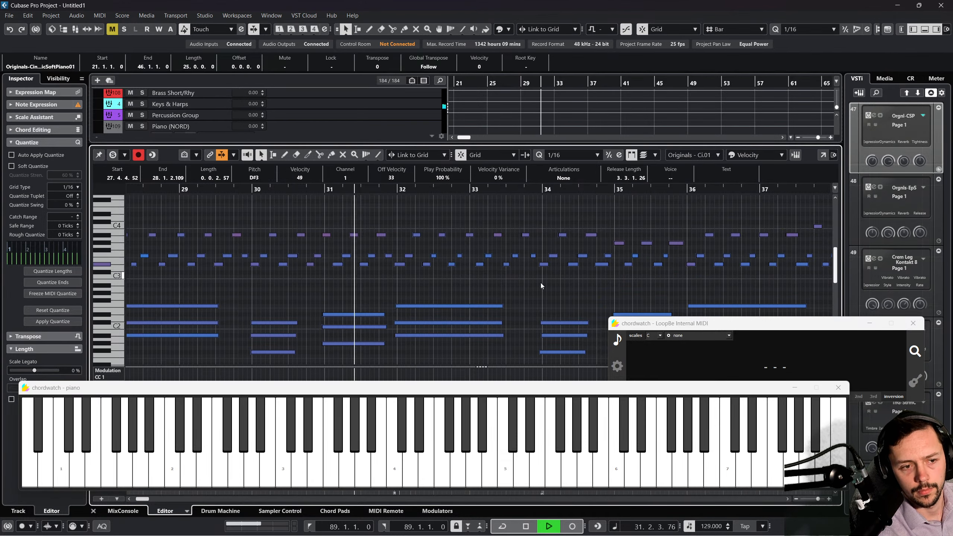
# Minimize both chordwatch windows and stop playback.
pyautogui.click(795, 388)
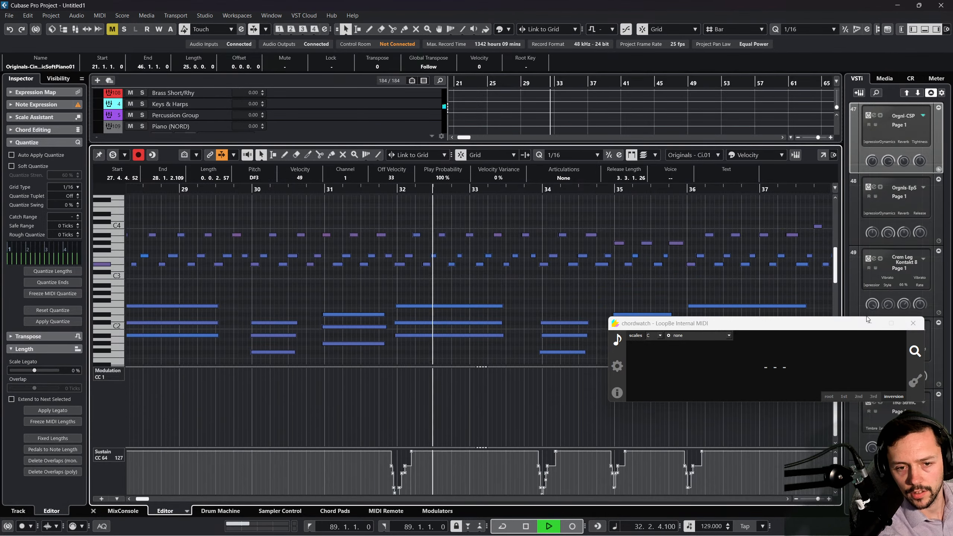
pyautogui.click(869, 323)
pyautogui.click(745, 359)
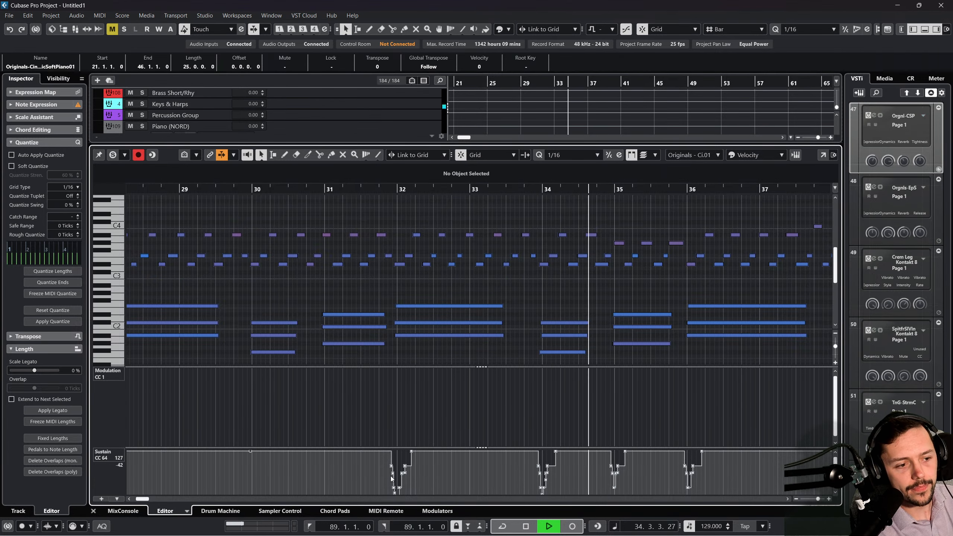
pyautogui.press('space')
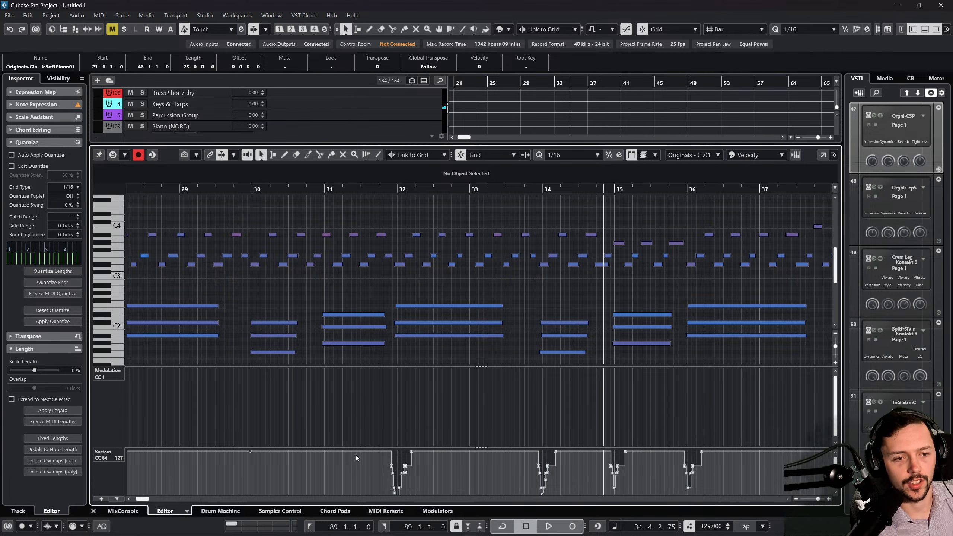
# Examine the sustain data and the first notes around the bar 28 line at close zoom.
pyautogui.hscroll(-4, 387, 211)
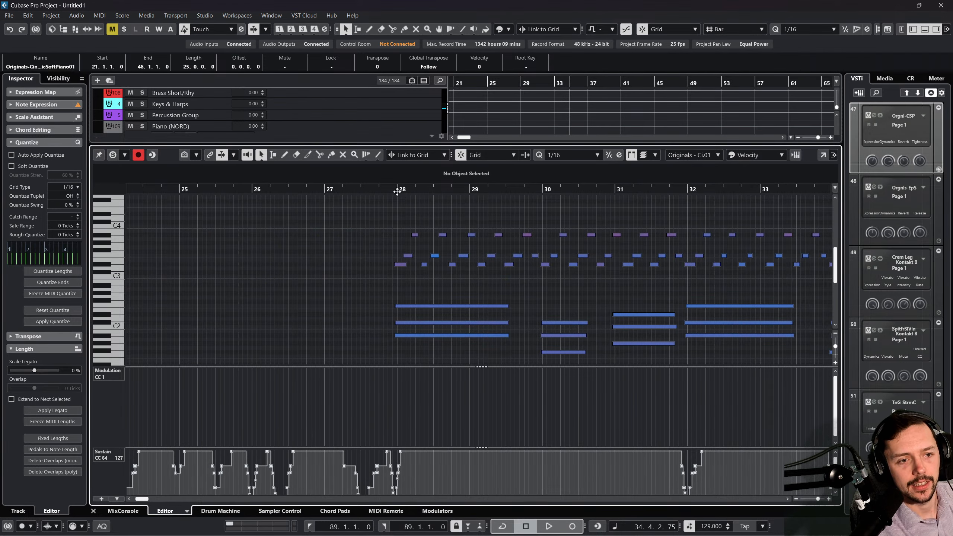
pyautogui.moveTo(397, 191); pyautogui.dragTo(369, 206)
pyautogui.moveTo(409, 187); pyautogui.dragTo(472, 186)
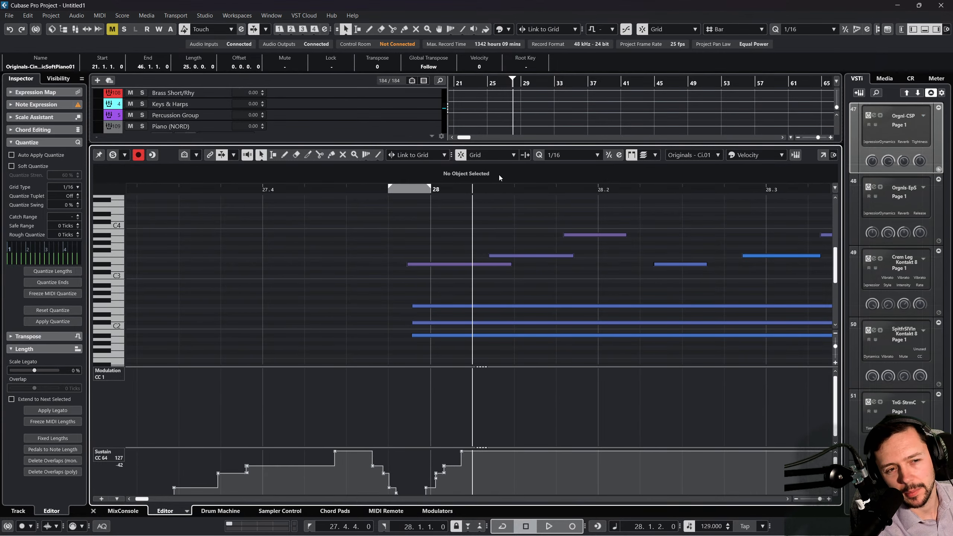
pyautogui.moveTo(485, 193); pyautogui.dragTo(490, 185)
pyautogui.click(491, 185)
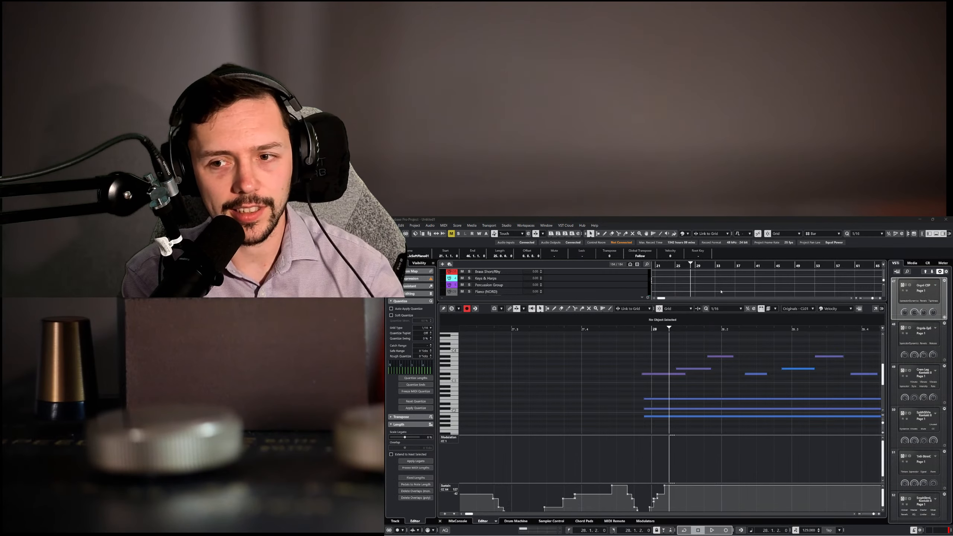
pyautogui.moveTo(638, 328); pyautogui.dragTo(640, 336)
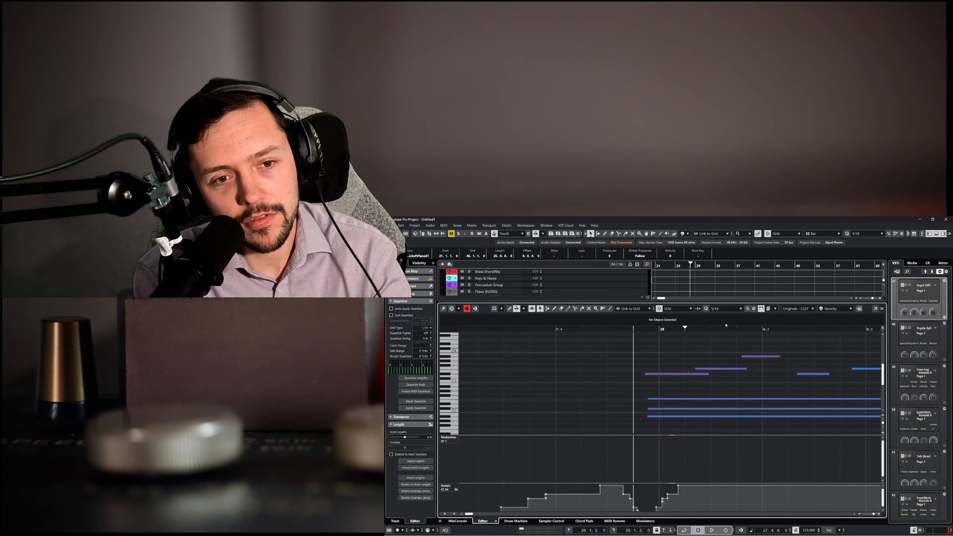
pyautogui.moveTo(728, 328); pyautogui.dragTo(751, 330)
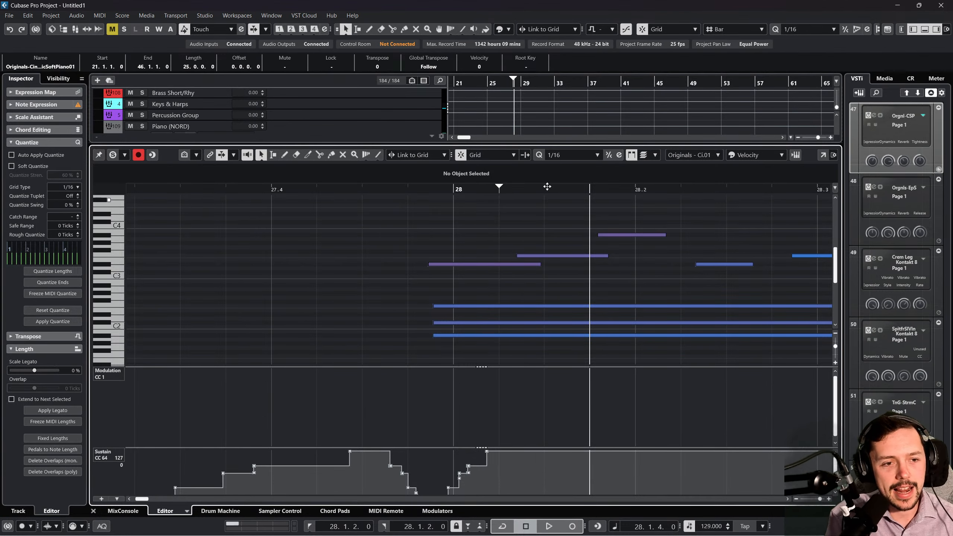
# Check how the arpeggio notes between bars 28 and 29 line up with the beat grid.
pyautogui.moveTo(547, 189); pyautogui.dragTo(705, 165)
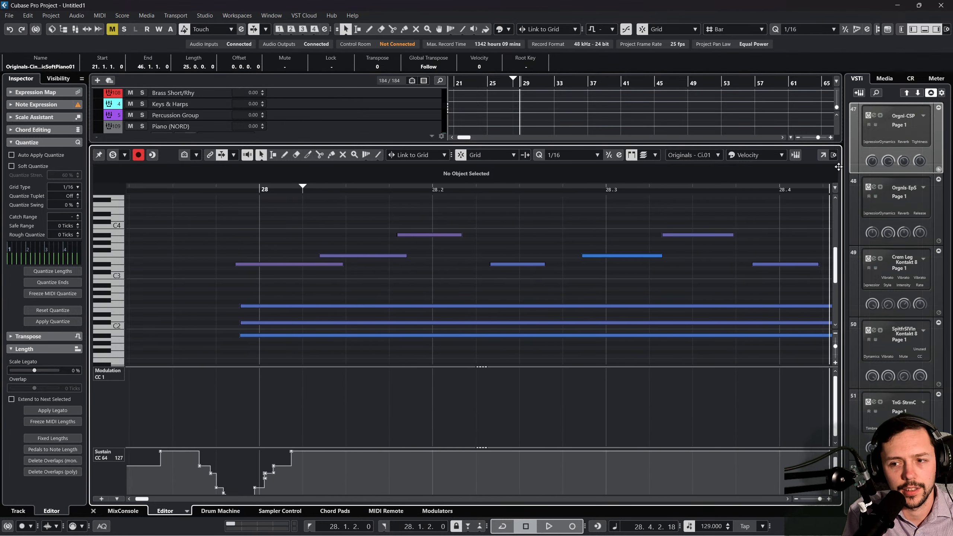
pyautogui.moveTo(839, 166); pyautogui.dragTo(837, 171)
pyautogui.click(602, 189)
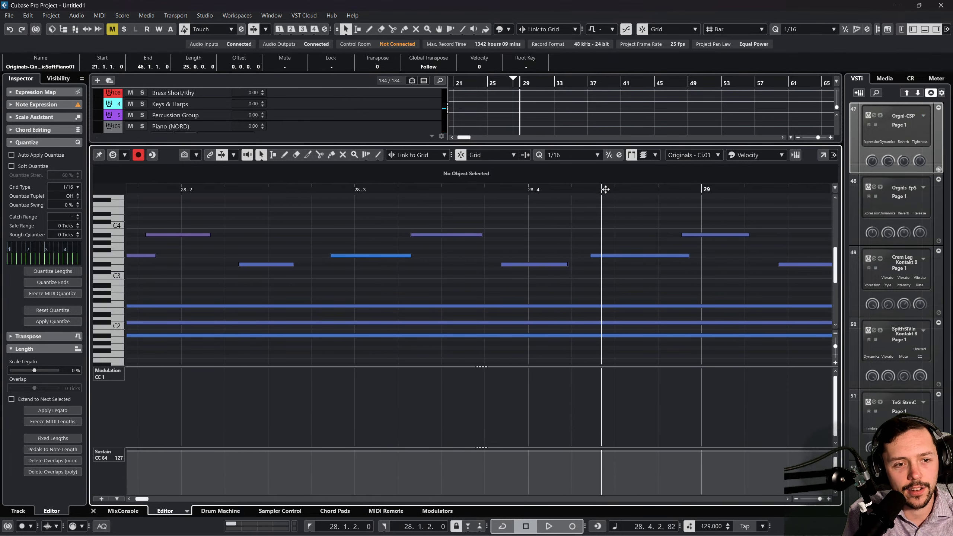
pyautogui.moveTo(606, 189); pyautogui.dragTo(191, 115)
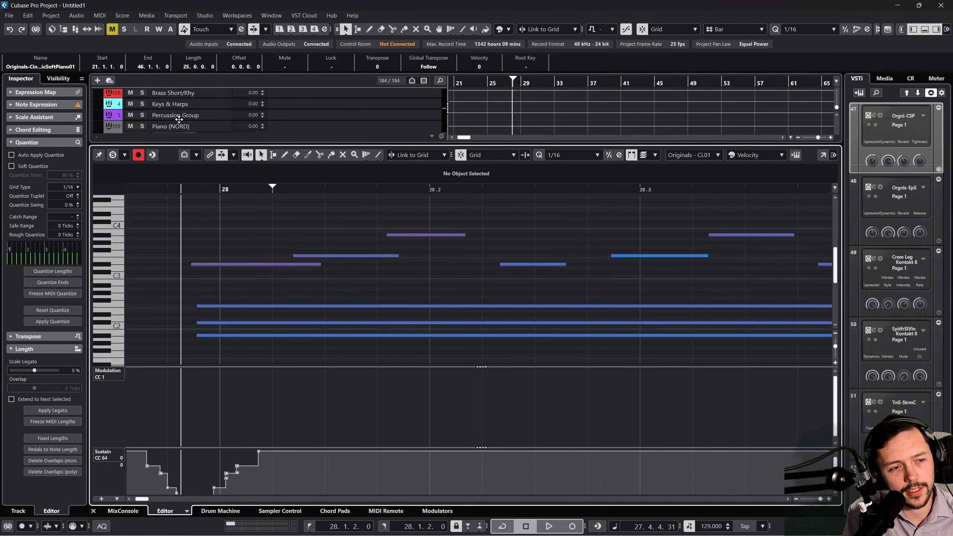
# Compare the start of the opening chord and first arpeggio note with the bar 28 line.
pyautogui.press('KP_Subtract')
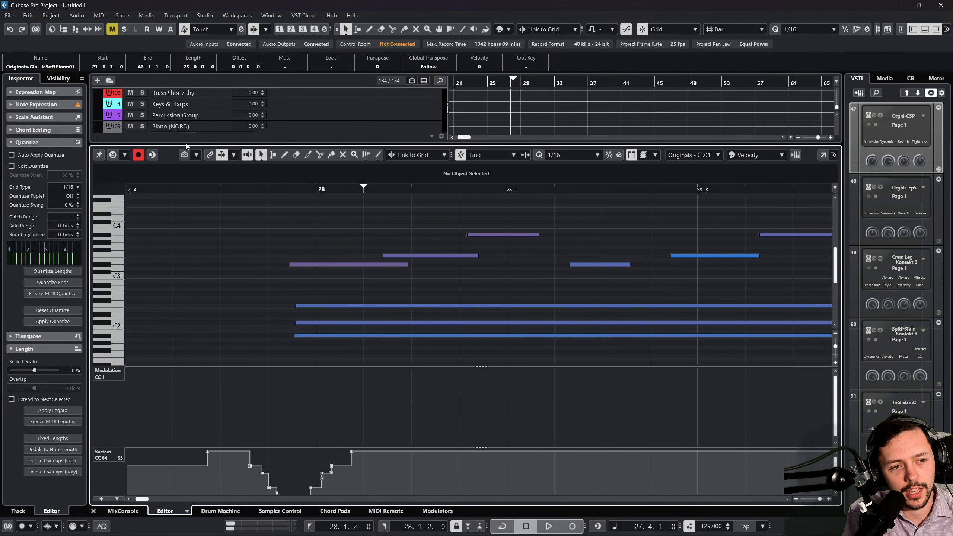
pyautogui.scroll(2, 253, 227)
pyautogui.scroll(-2, 253, 227)
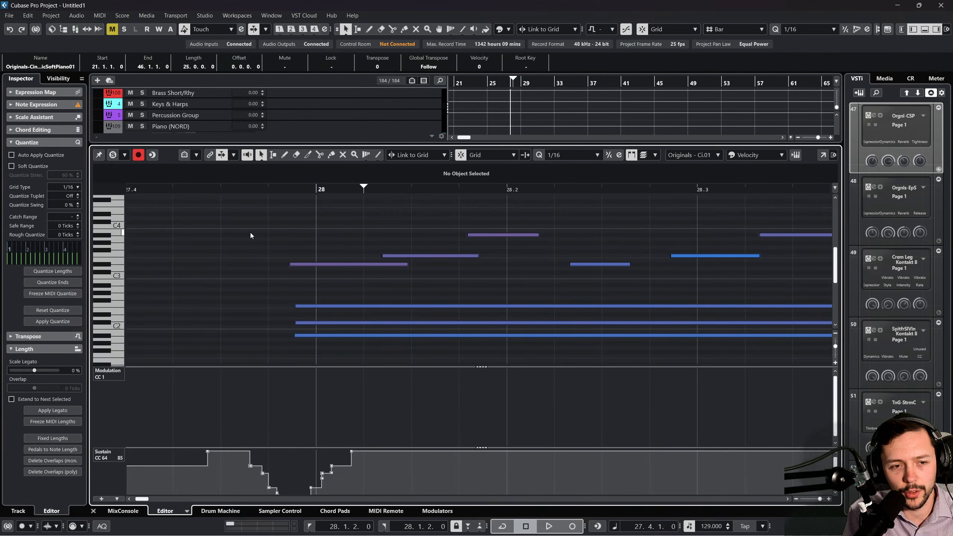
pyautogui.moveTo(300, 191); pyautogui.dragTo(286, 193)
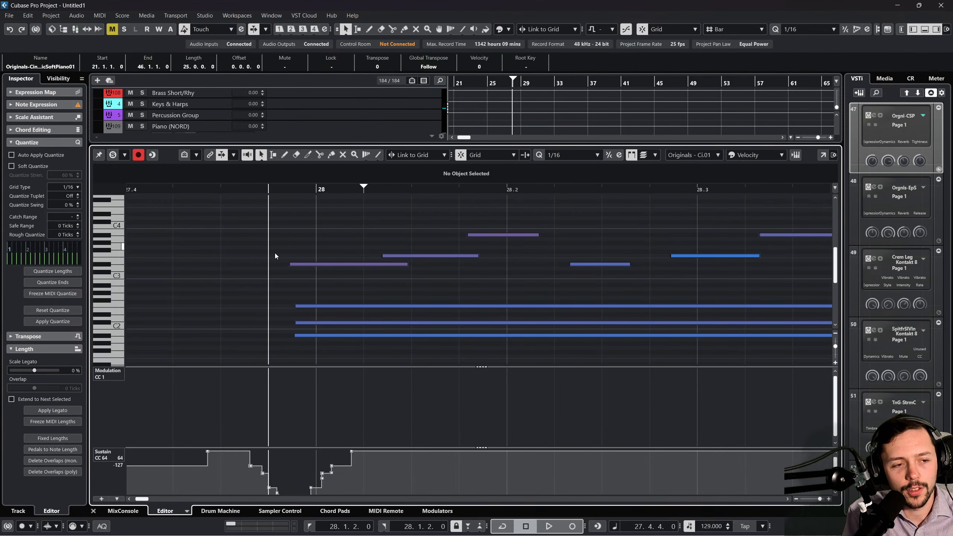
pyautogui.moveTo(283, 273); pyautogui.dragTo(296, 358)
pyautogui.click(280, 199)
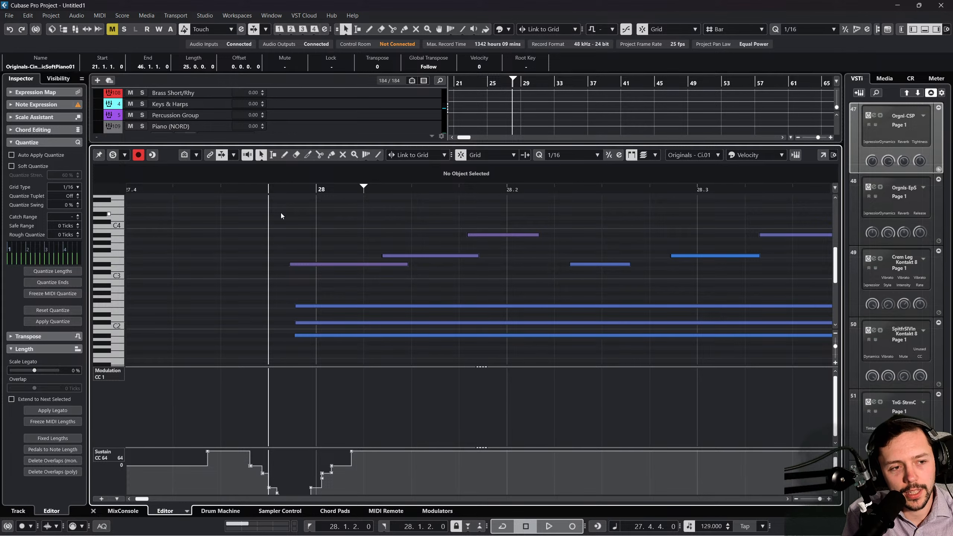
pyautogui.moveTo(282, 189); pyautogui.dragTo(482, 198)
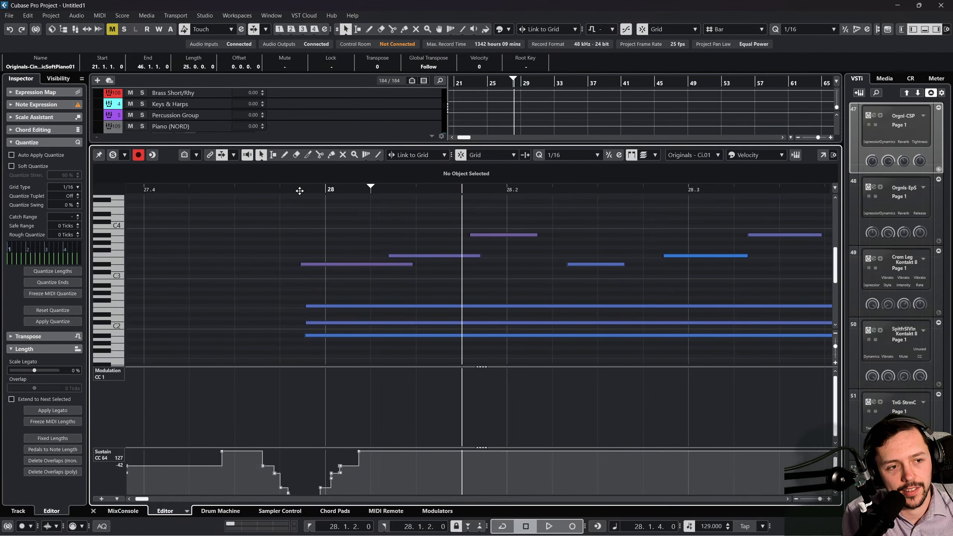
pyautogui.moveTo(300, 191); pyautogui.dragTo(291, 226)
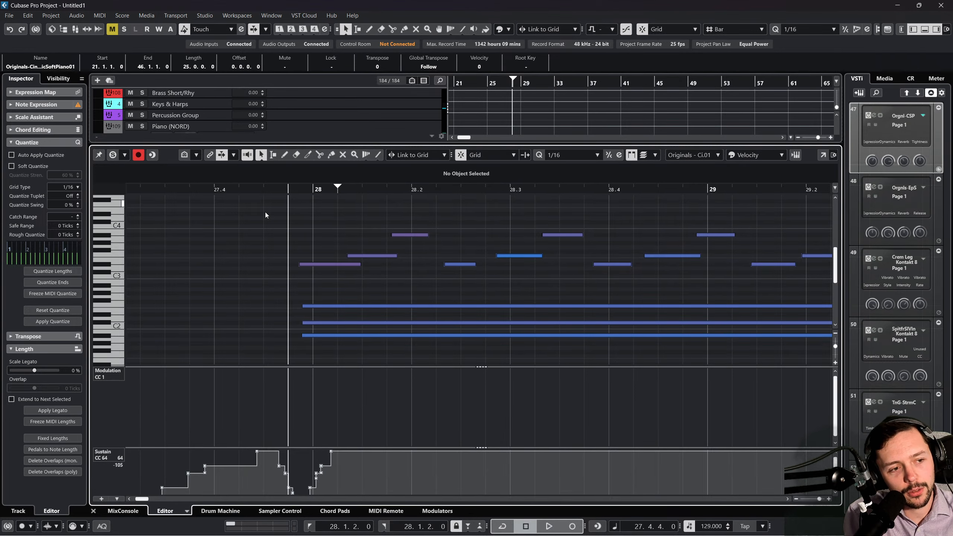
# Select all notes of the take and quantize them to a 1/16 grid.
pyautogui.moveTo(303, 349); pyautogui.dragTo(518, 193)
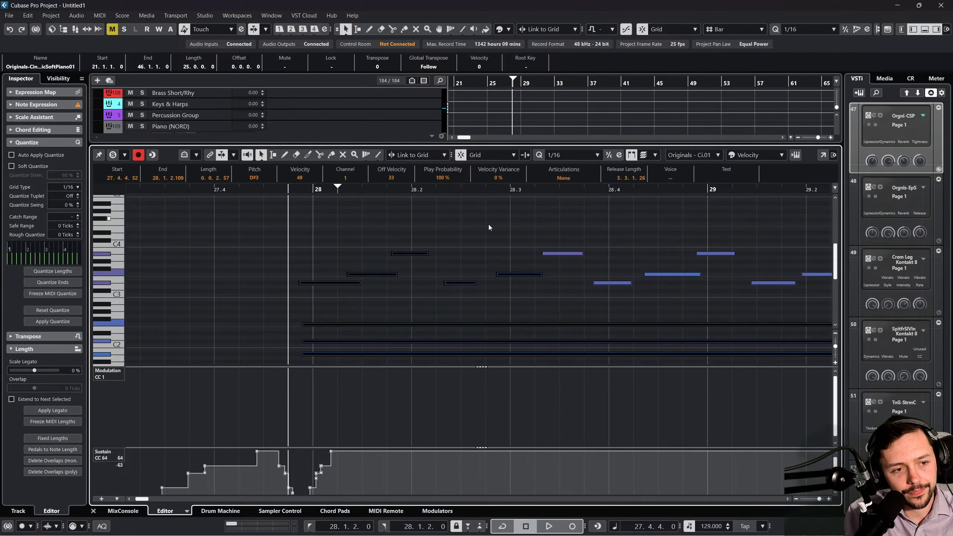
pyautogui.click(489, 225)
pyautogui.hotkey('ctrl', 'a')
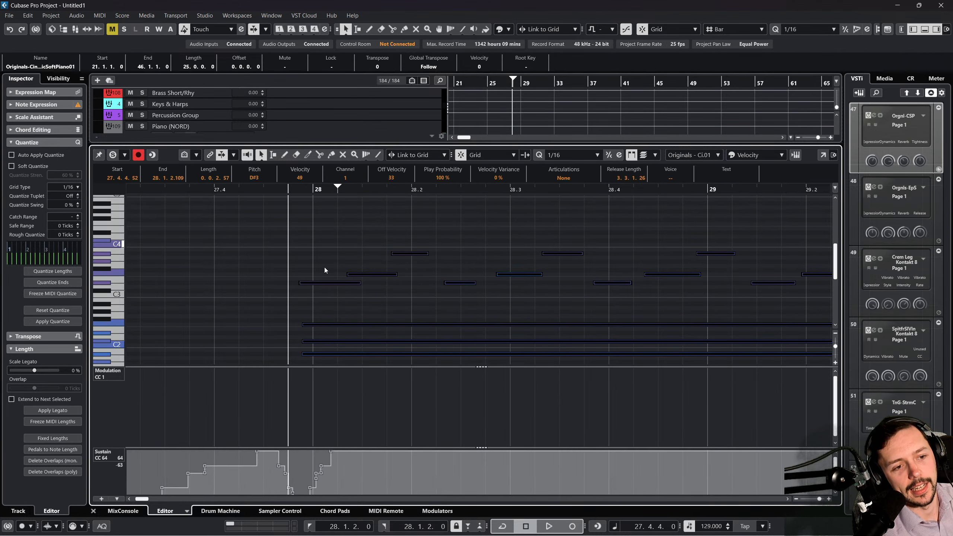
pyautogui.moveTo(335, 355); pyautogui.dragTo(343, 338)
pyautogui.hscroll(2, 416, 285)
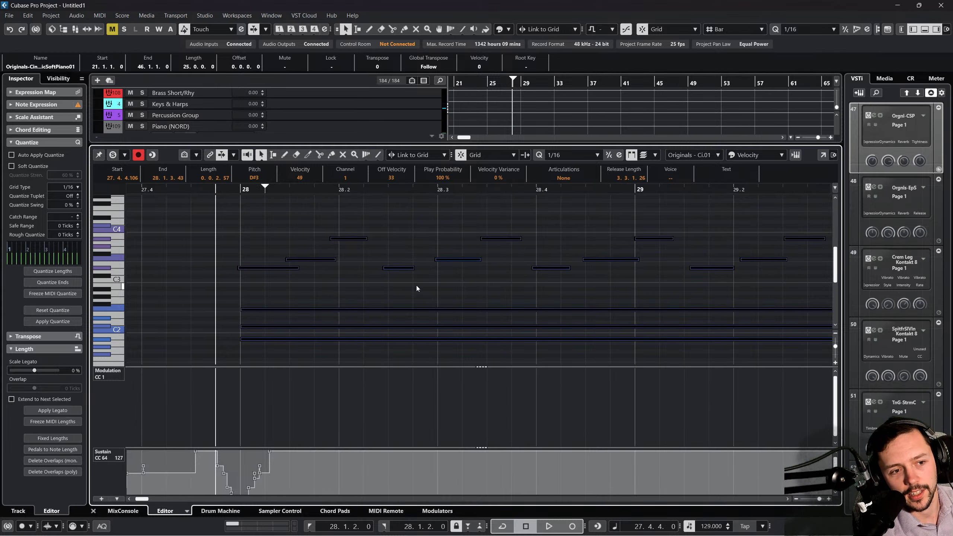
pyautogui.click(565, 154)
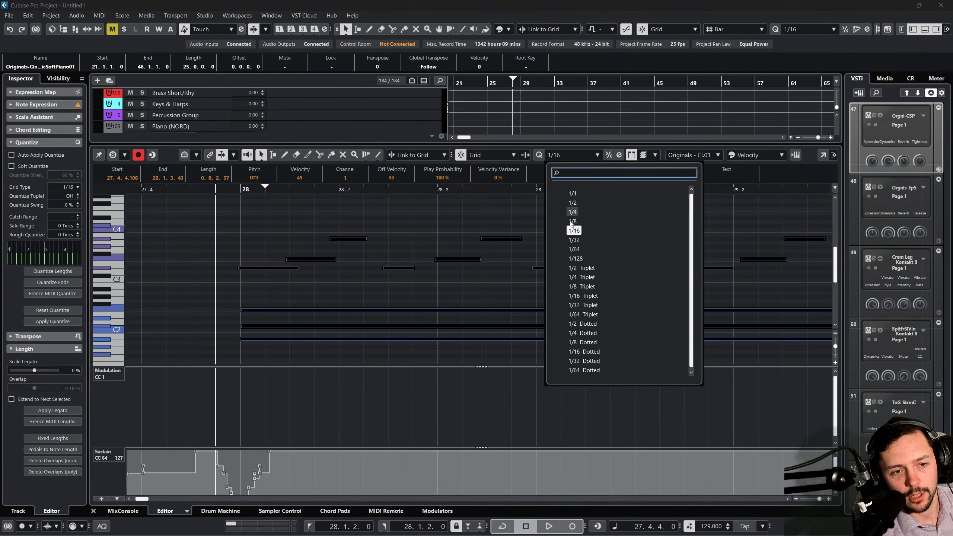
pyautogui.click(573, 229)
pyautogui.press('q')
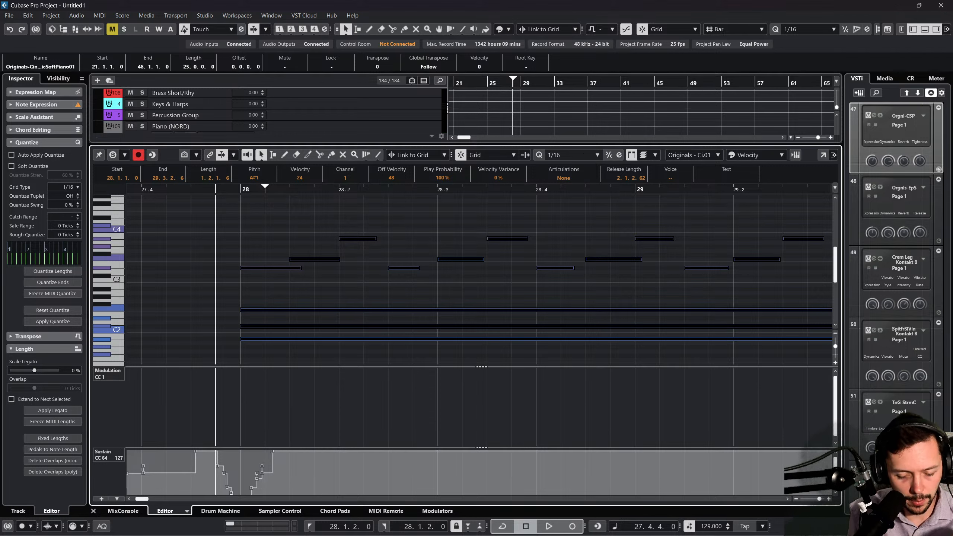
pyautogui.click(592, 279)
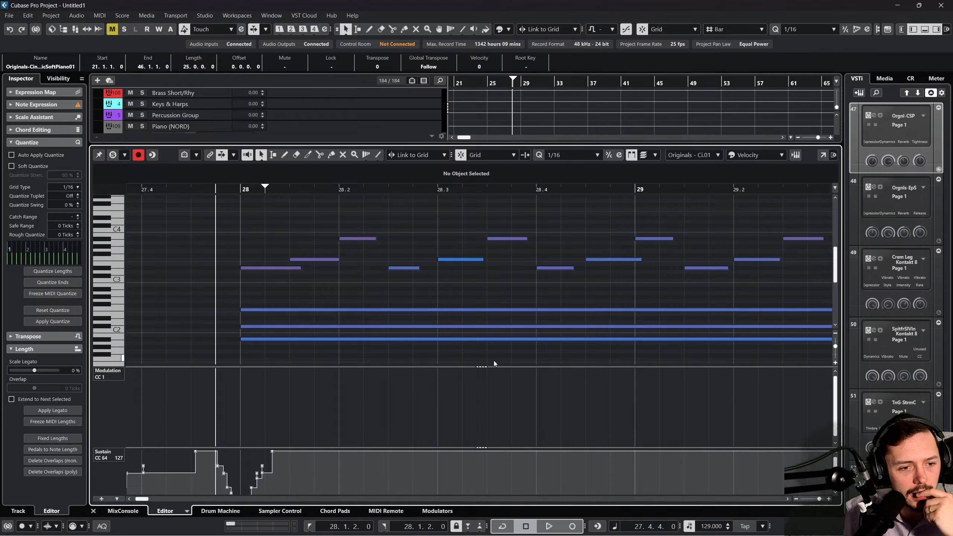
# Switch the Modulation controller lane to Velocity and enlarge that lane.
pyautogui.moveTo(489, 367); pyautogui.dragTo(490, 416)
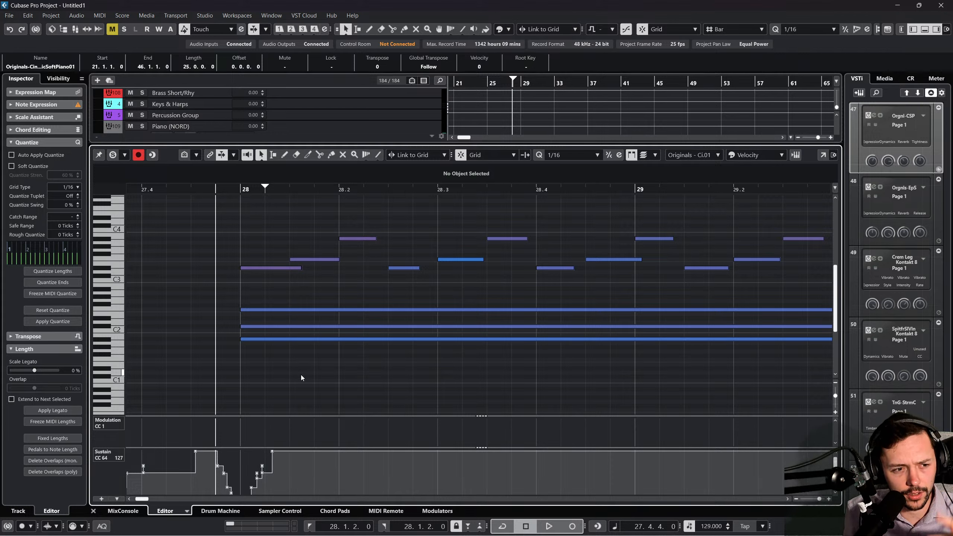
pyautogui.click(118, 423)
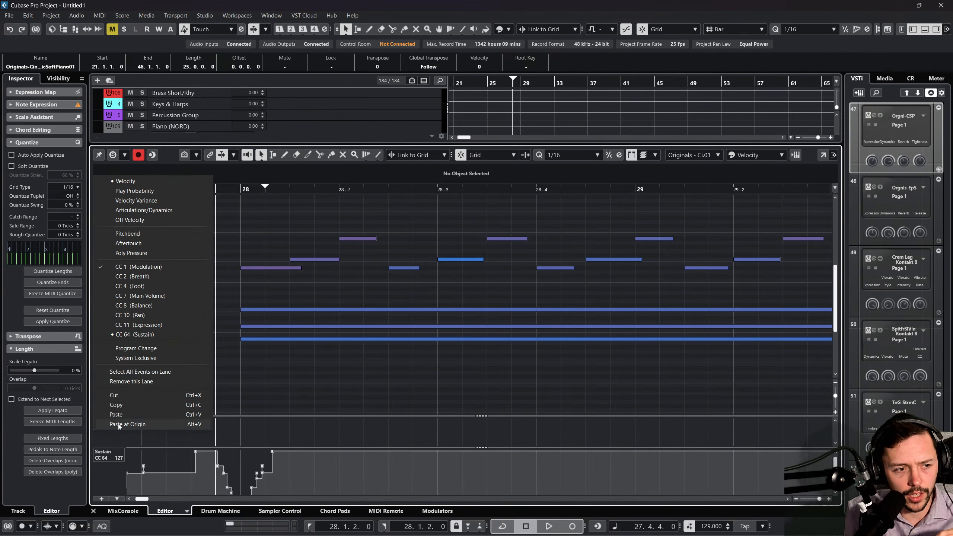
pyautogui.click(140, 180)
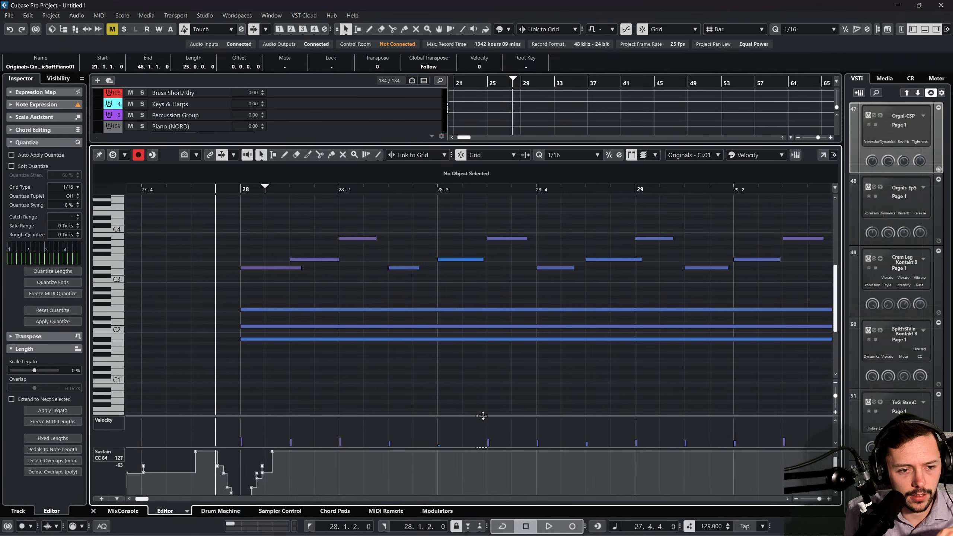
pyautogui.moveTo(484, 415); pyautogui.dragTo(483, 335)
# Inspect the note velocities across the whole take in a taller velocity lane, and close the Key Editor.
pyautogui.moveTo(301, 186); pyautogui.dragTo(302, 116)
pyautogui.scroll(-2, 563, 317)
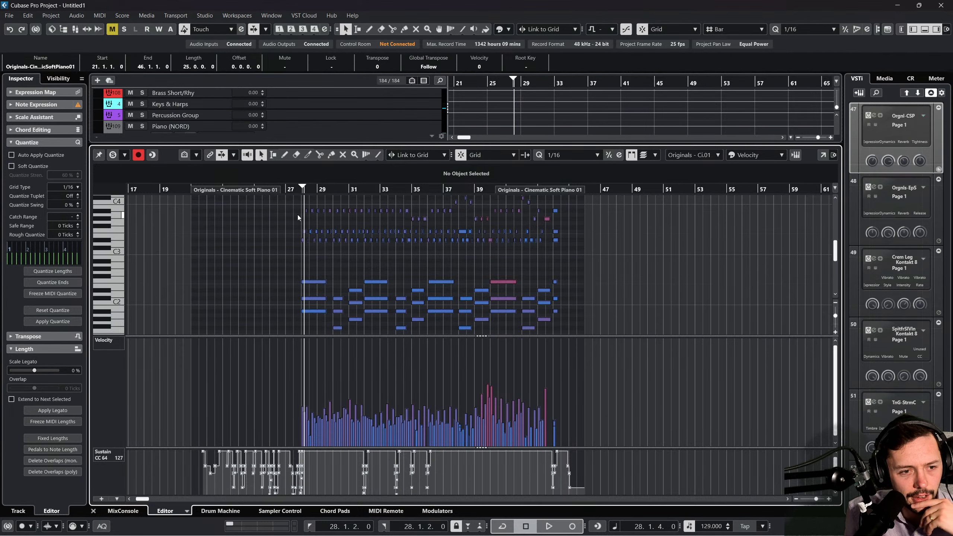
pyautogui.moveTo(287, 207); pyautogui.dragTo(615, 348)
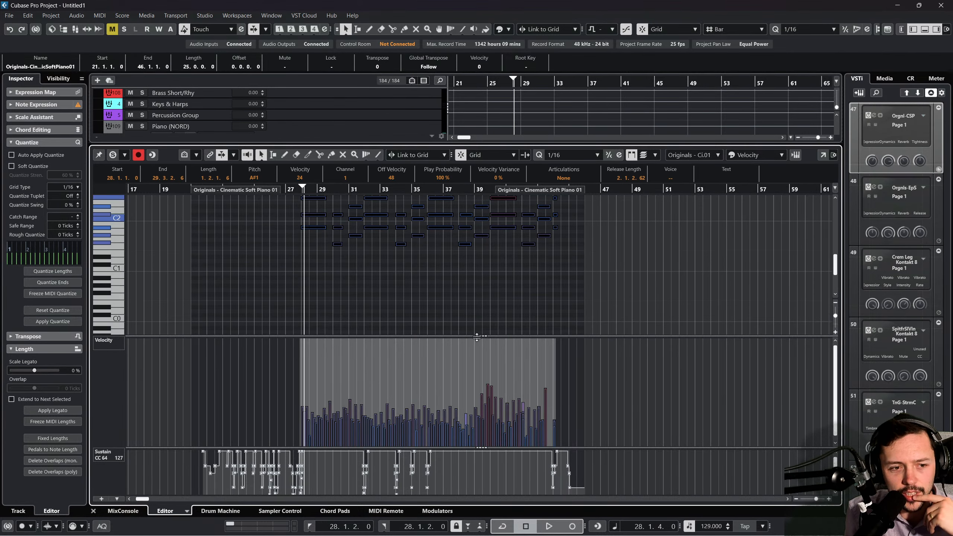
pyautogui.moveTo(482, 336); pyautogui.dragTo(477, 271)
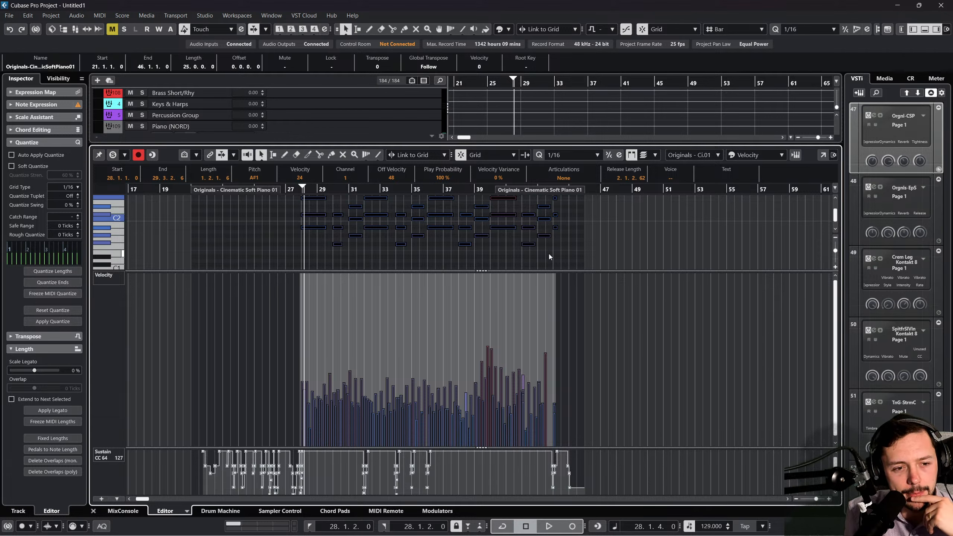
pyautogui.click(523, 262)
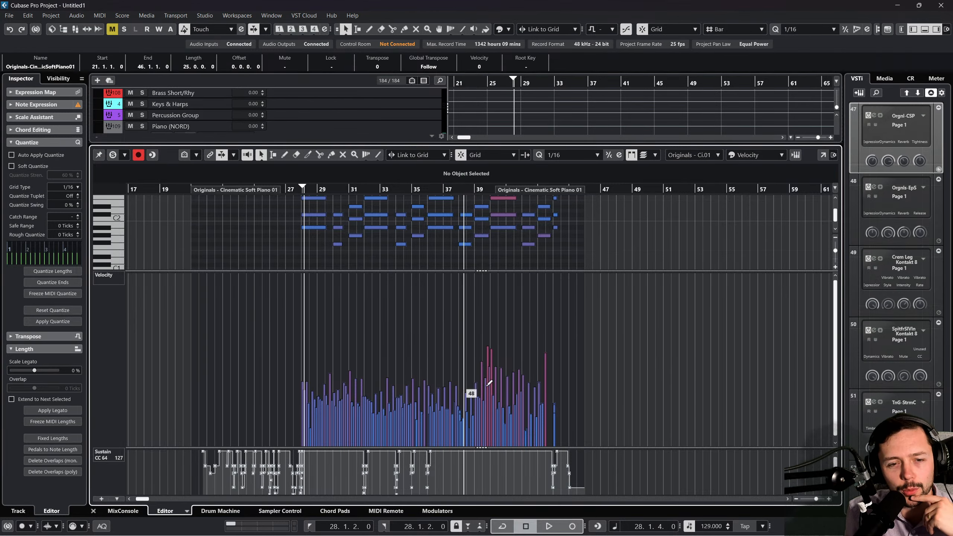
pyautogui.click(93, 511)
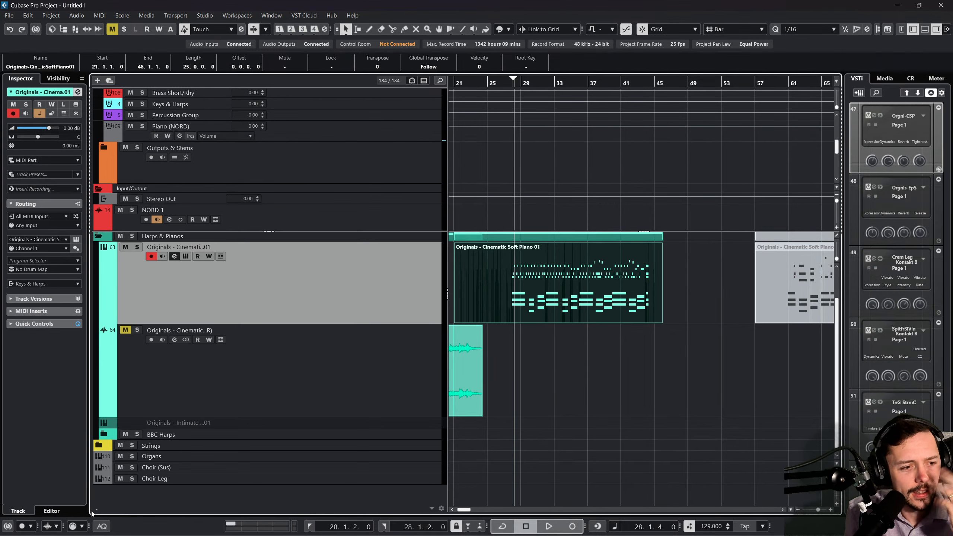
pyautogui.click(503, 427)
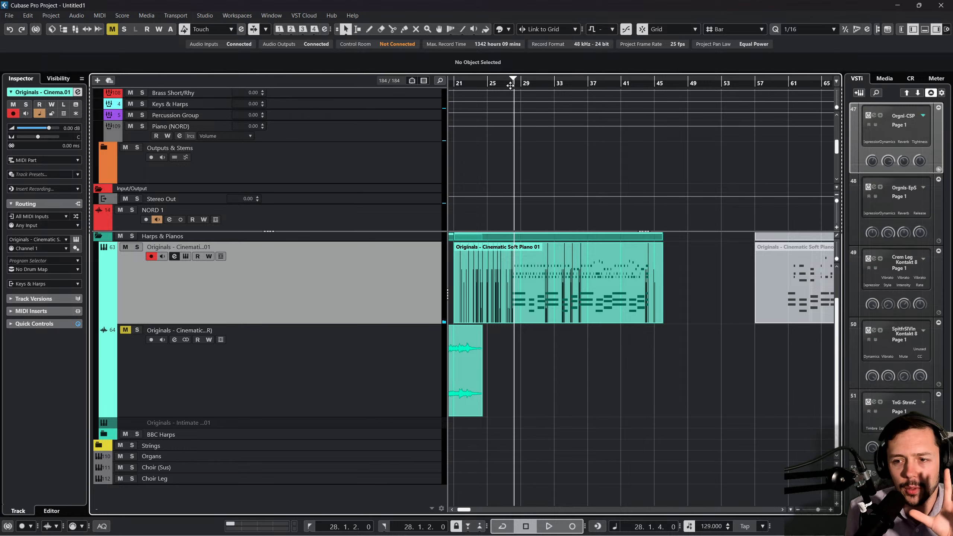
# Play the later Cinematic Soft Piano take from bar 28 with it open and zoomed in around that bar in the Key Editor.
pyautogui.moveTo(511, 86); pyautogui.dragTo(658, 78)
pyautogui.press('space')
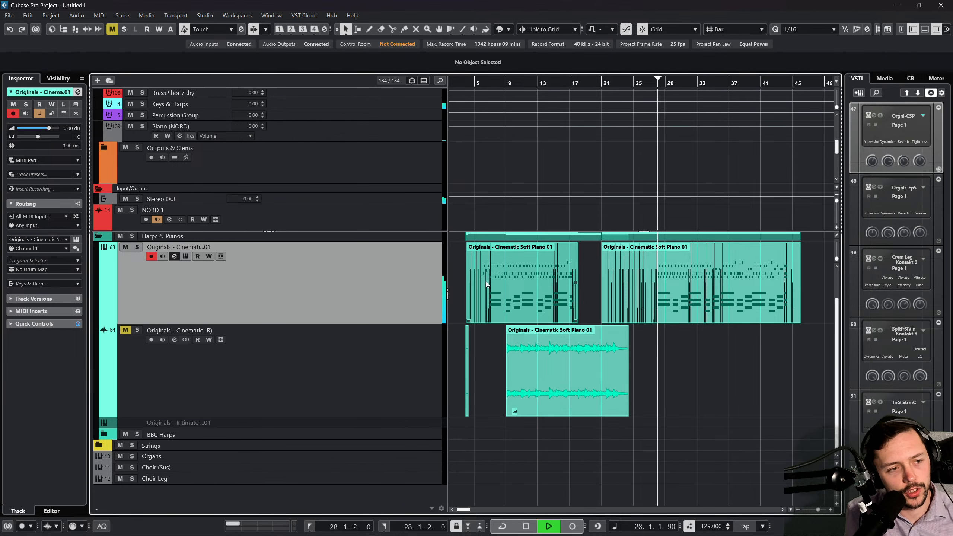
pyautogui.doubleClick(631, 277)
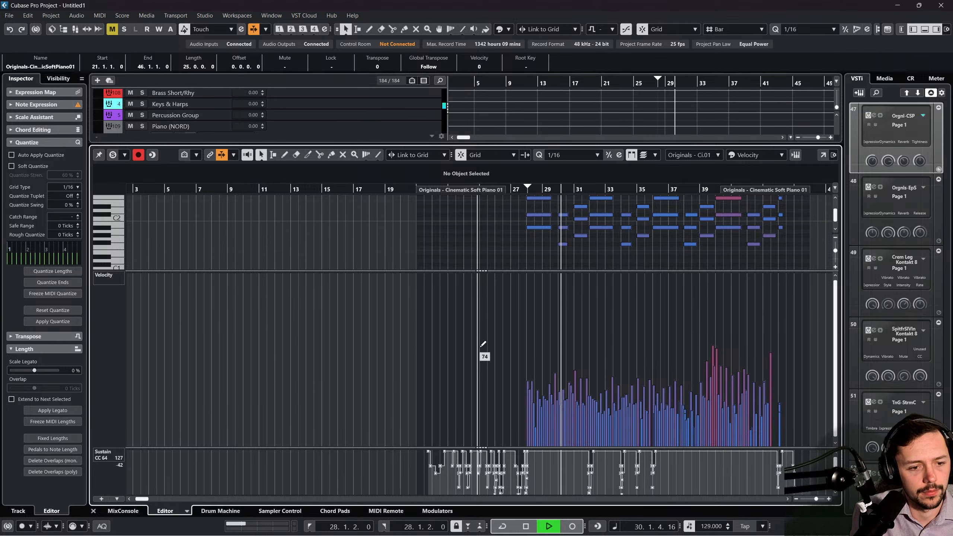
pyautogui.moveTo(535, 189); pyautogui.dragTo(540, 219)
pyautogui.press('space')
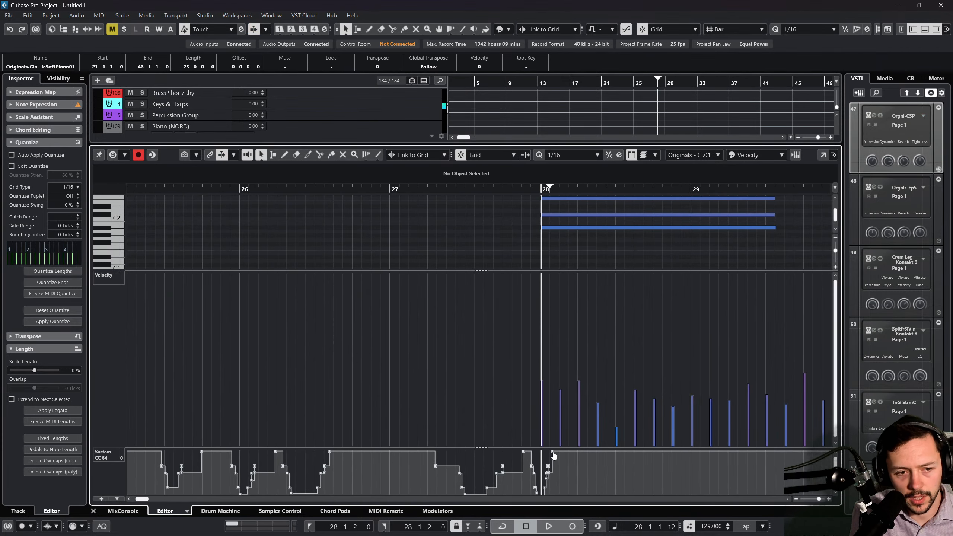
# Delete the low sustain (CC 64) points around bar 28 so the pedal stays down through the opening chord.
pyautogui.moveTo(597, 466); pyautogui.dragTo(548, 452)
pyautogui.moveTo(563, 491); pyautogui.dragTo(529, 469)
pyautogui.press('Delete')
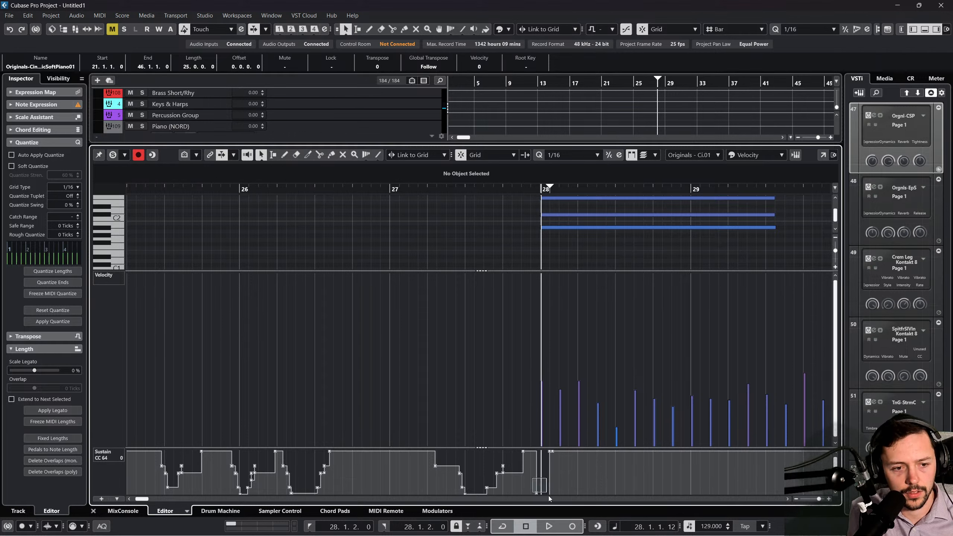
pyautogui.click(547, 453)
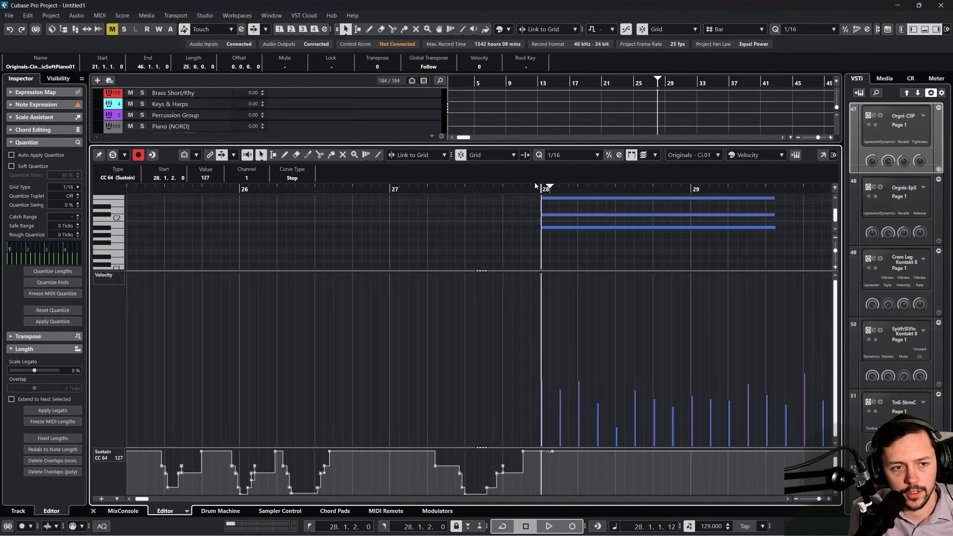
# Play the take from bar 28 to about bar 40 in an enlarged note display, checking the notes and sustain.
pyautogui.press('space')
pyautogui.moveTo(479, 270); pyautogui.dragTo(482, 413)
pyautogui.scroll(5, 581, 321)
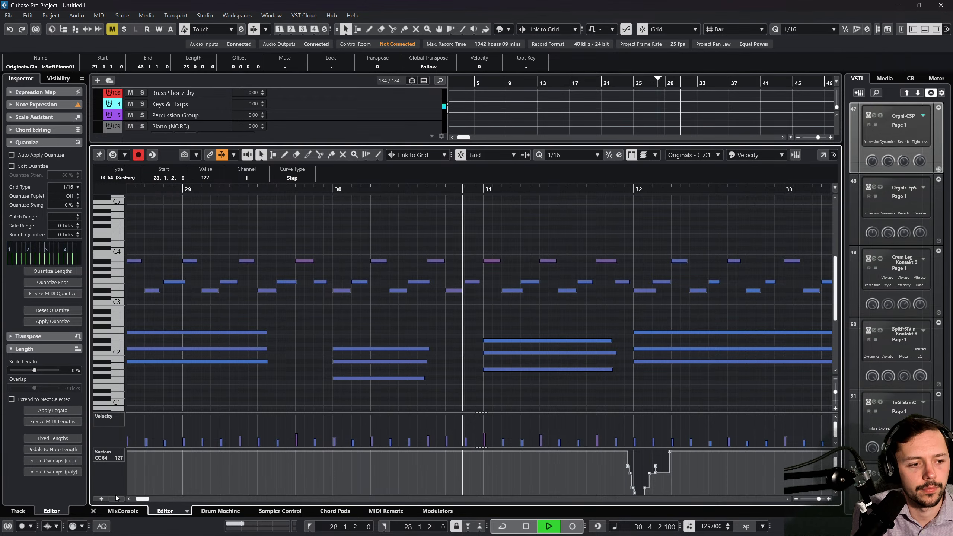
pyautogui.hscroll(2, 235, 378)
pyautogui.hscroll(3, 234, 378)
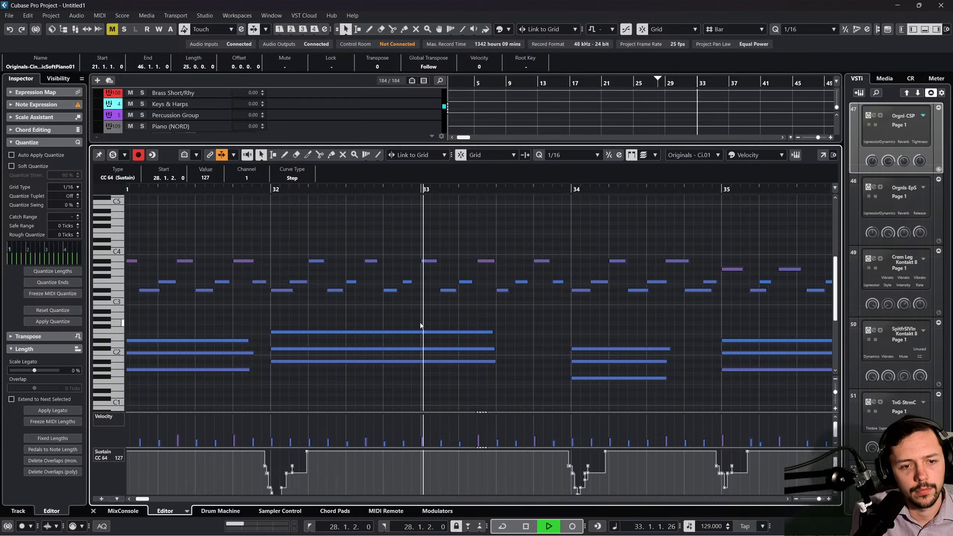
pyautogui.hscroll(2, 461, 314)
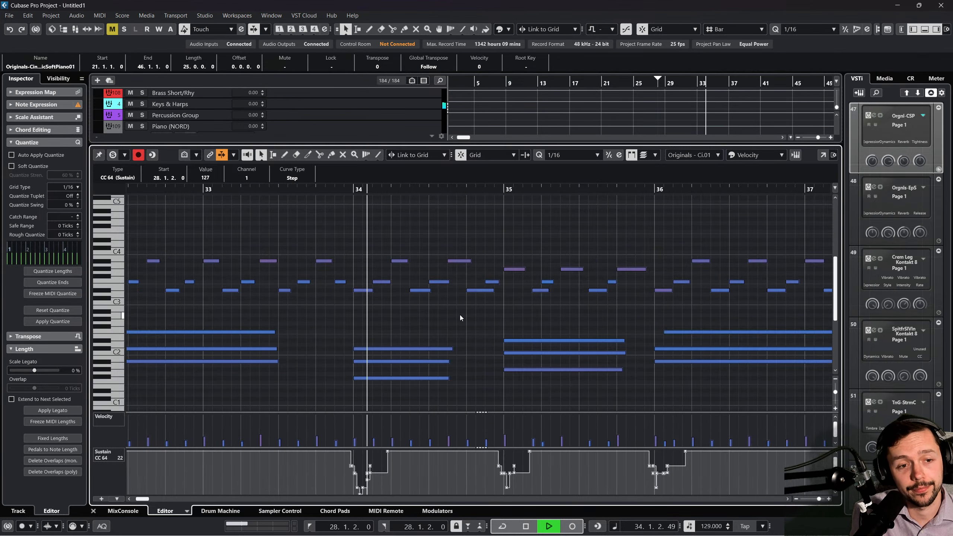
pyautogui.hscroll(1, 460, 314)
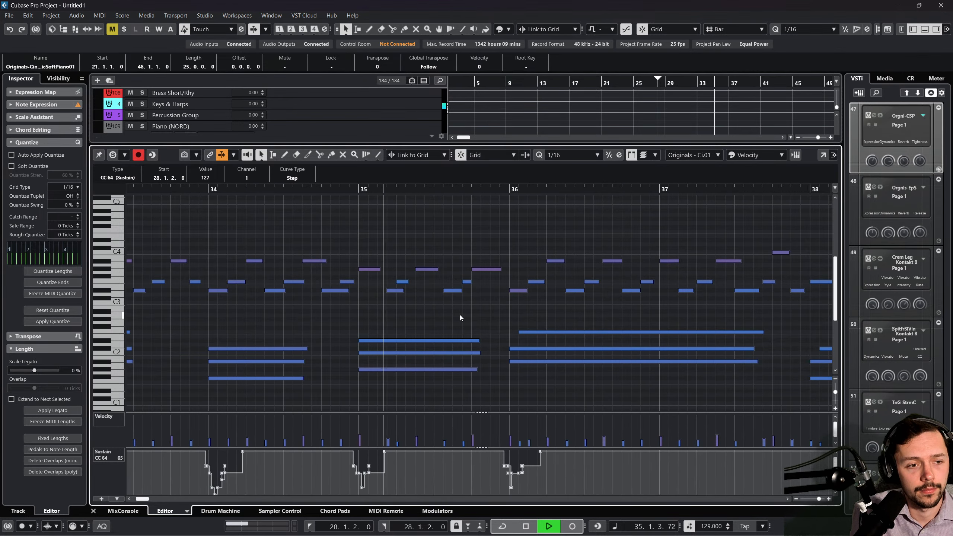
pyautogui.hscroll(1, 460, 314)
pyautogui.hscroll(-1, 402, 341)
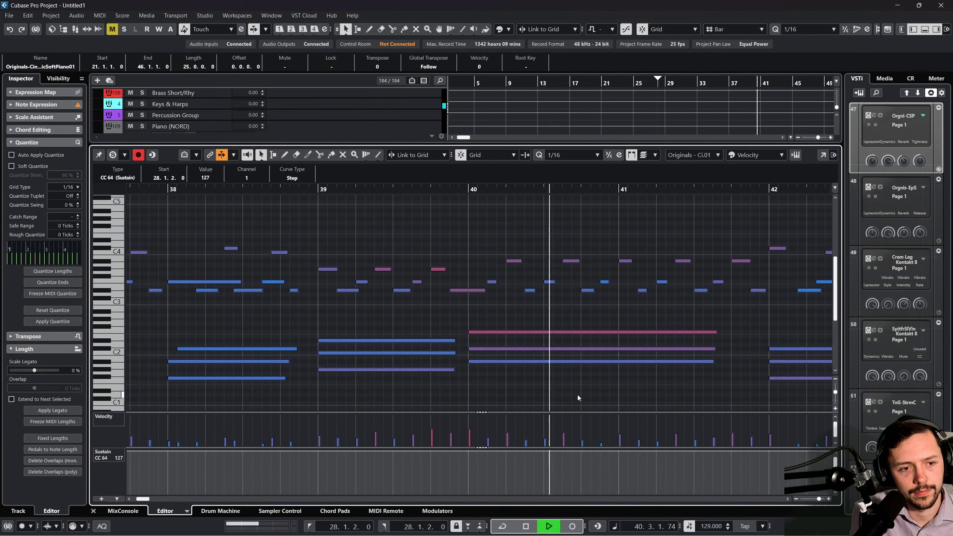
pyautogui.press('space')
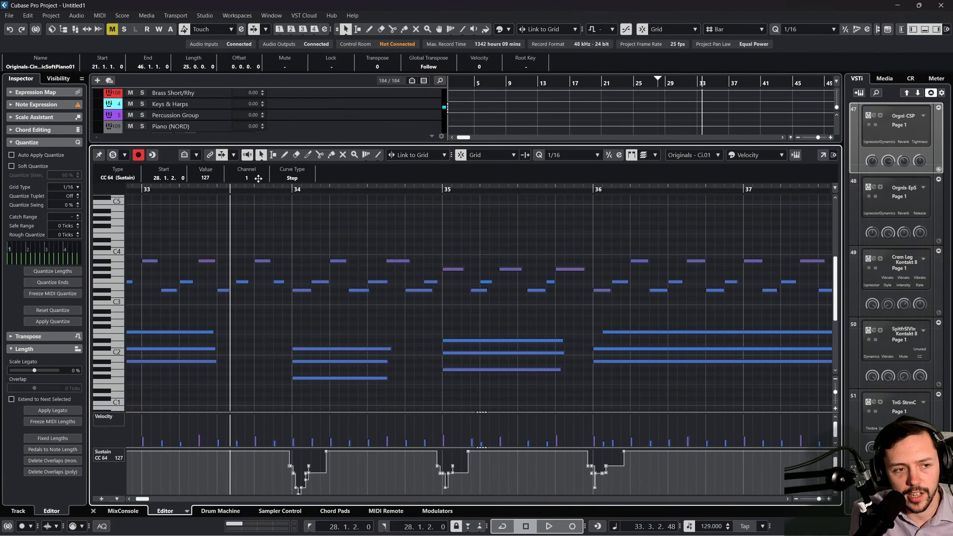
# Replay the take from about bar 31 and stop in bar 35.
pyautogui.moveTo(258, 178); pyautogui.dragTo(300, 175)
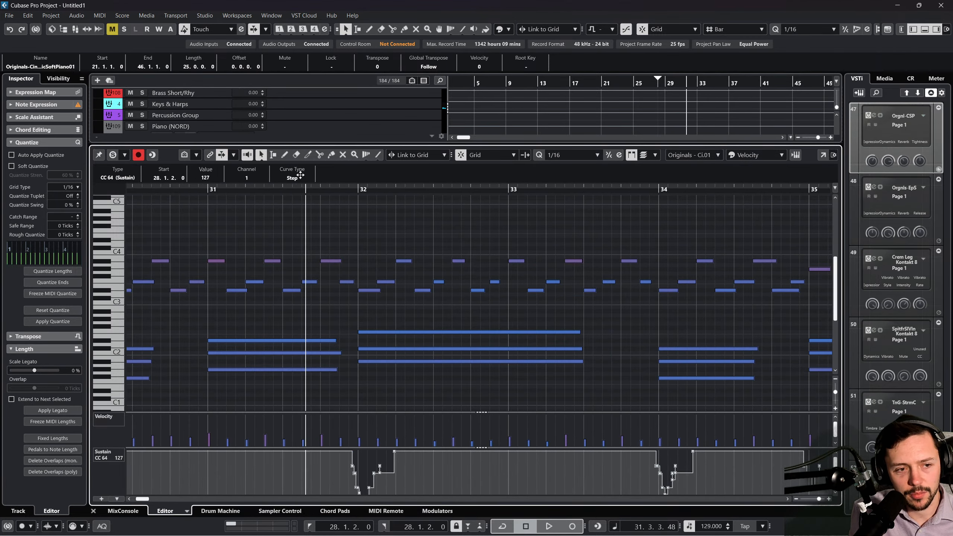
pyautogui.press('space')
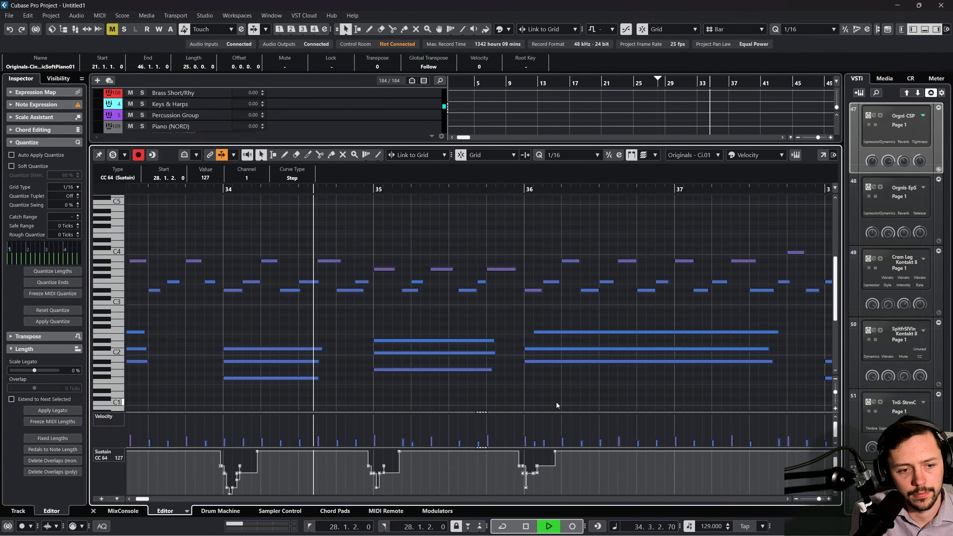
pyautogui.press('space')
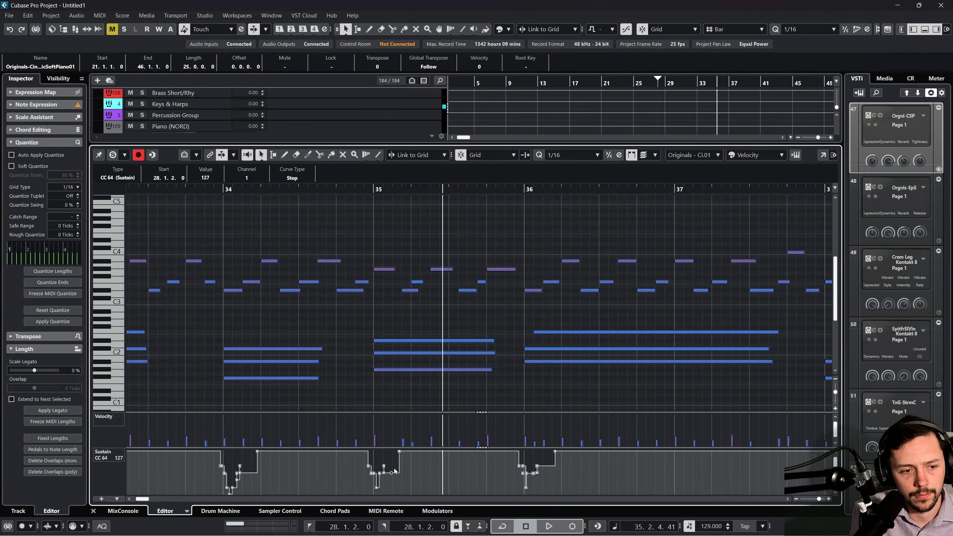
# Delete the intermediate sustain points on the rising side of the pedal dip just after bar 35.
pyautogui.click(391, 474)
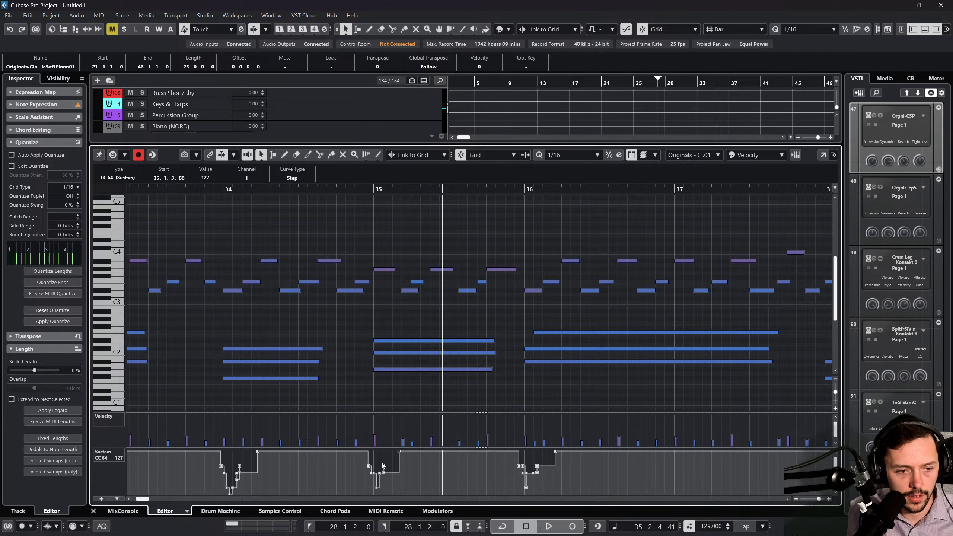
pyautogui.moveTo(381, 462); pyautogui.dragTo(391, 478)
pyautogui.press('Delete')
pyautogui.click(380, 474)
pyautogui.press('Delete')
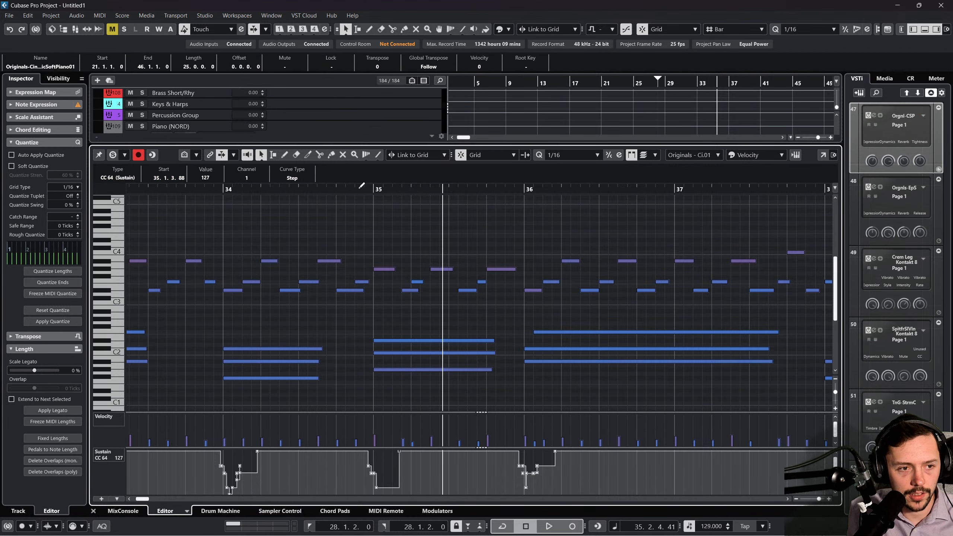
# Narrow the bar 35 sustain dip by moving its pedal-down point back to 35.1.1.38, and audition the change.
pyautogui.moveTo(360, 187); pyautogui.dragTo(352, 193)
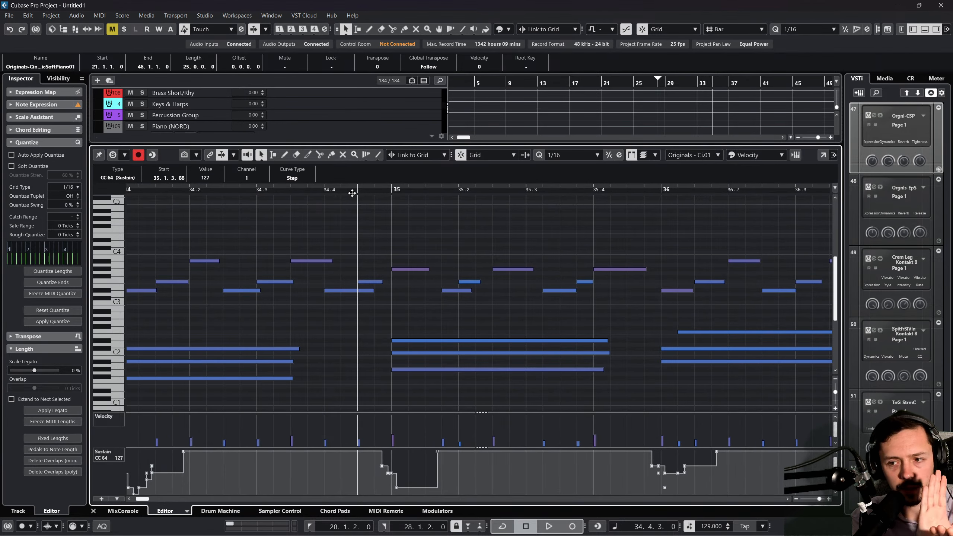
pyautogui.moveTo(411, 311); pyautogui.dragTo(426, 379)
pyautogui.moveTo(438, 454); pyautogui.dragTo(404, 454)
pyautogui.moveTo(396, 490); pyautogui.dragTo(388, 490)
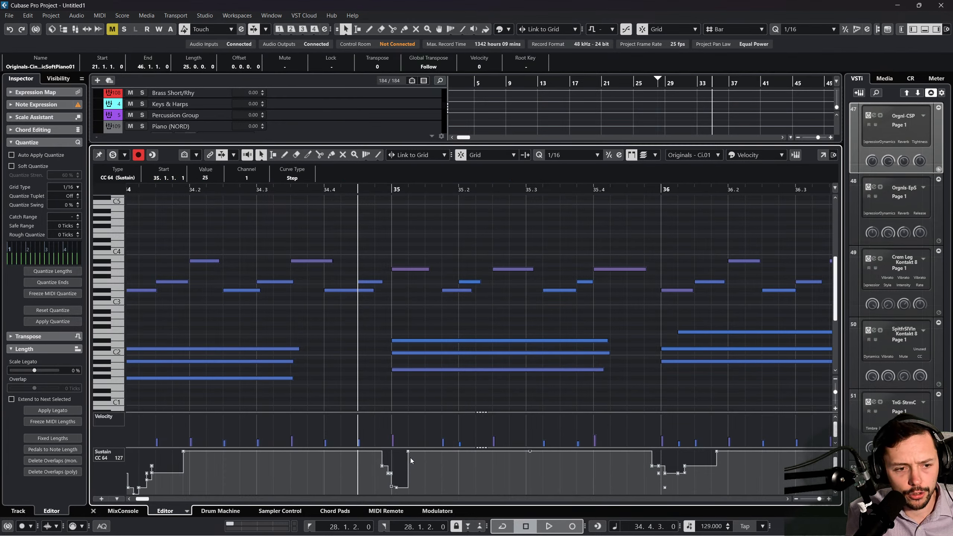
pyautogui.moveTo(409, 455); pyautogui.dragTo(395, 454)
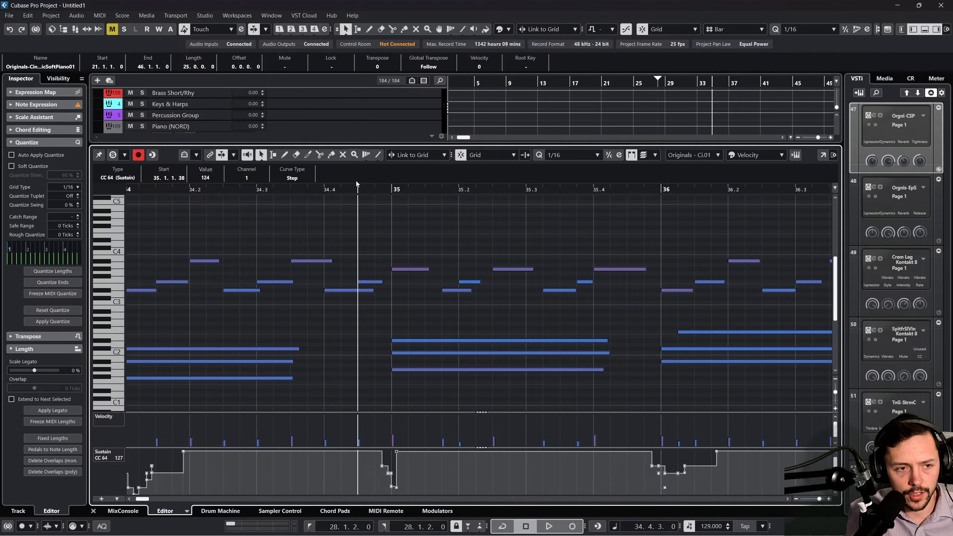
pyautogui.press('space')
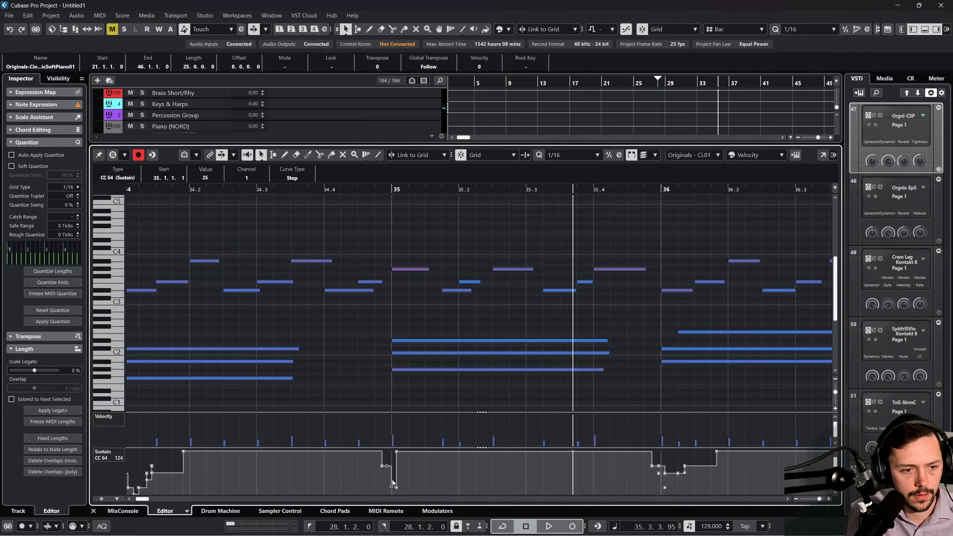
# Square off the falling side of the sustain dip before bar 35 and audition the transition from bar 34.
pyautogui.moveTo(387, 469); pyautogui.dragTo(386, 501)
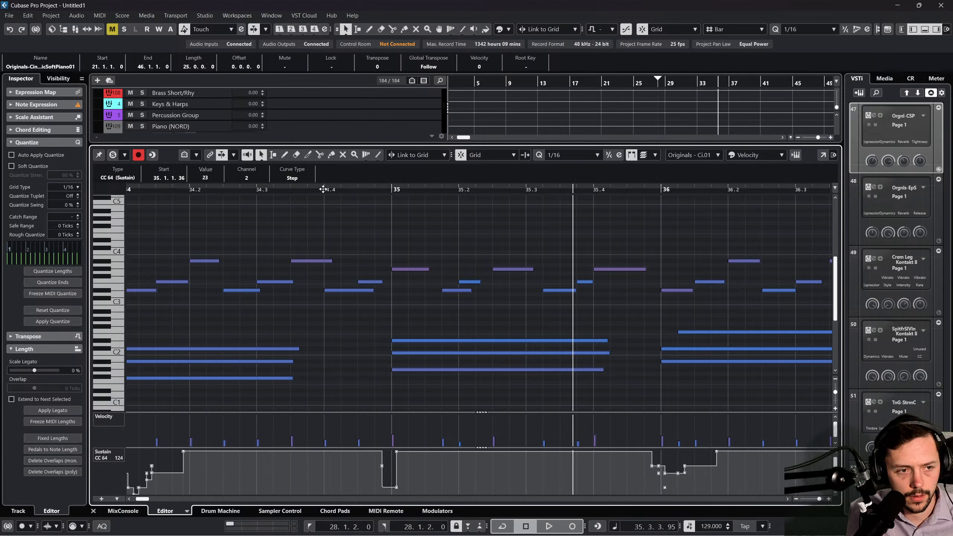
pyautogui.moveTo(322, 188); pyautogui.dragTo(256, 191)
pyautogui.press('space')
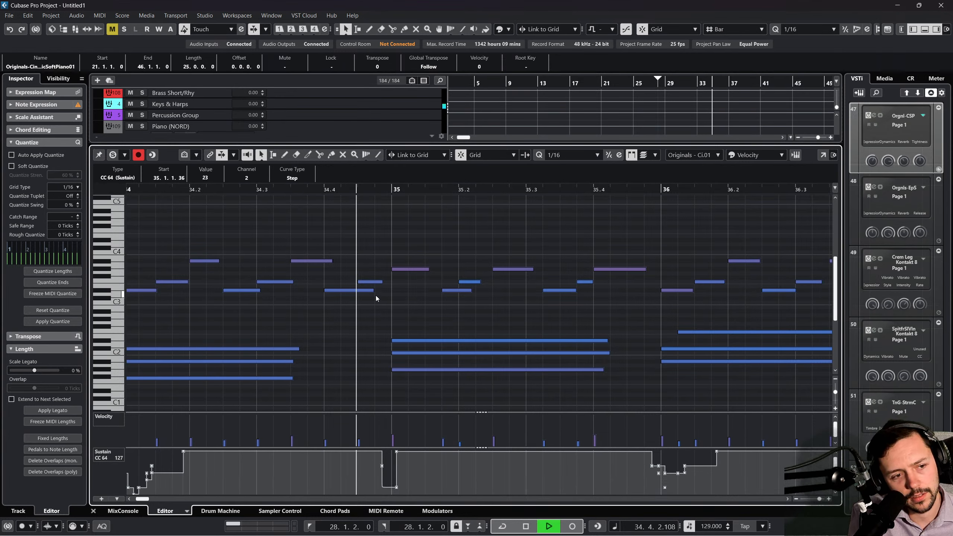
pyautogui.click(406, 270)
pyautogui.press('space')
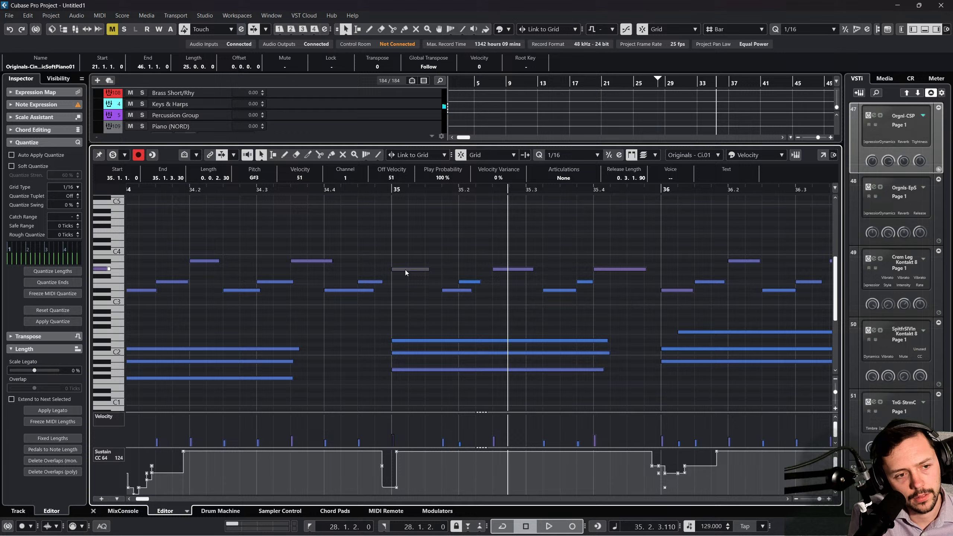
# Replace the low sustain points at bar 35 with a value 0 point at 34.4.4.0, and play the transition.
pyautogui.click(396, 453)
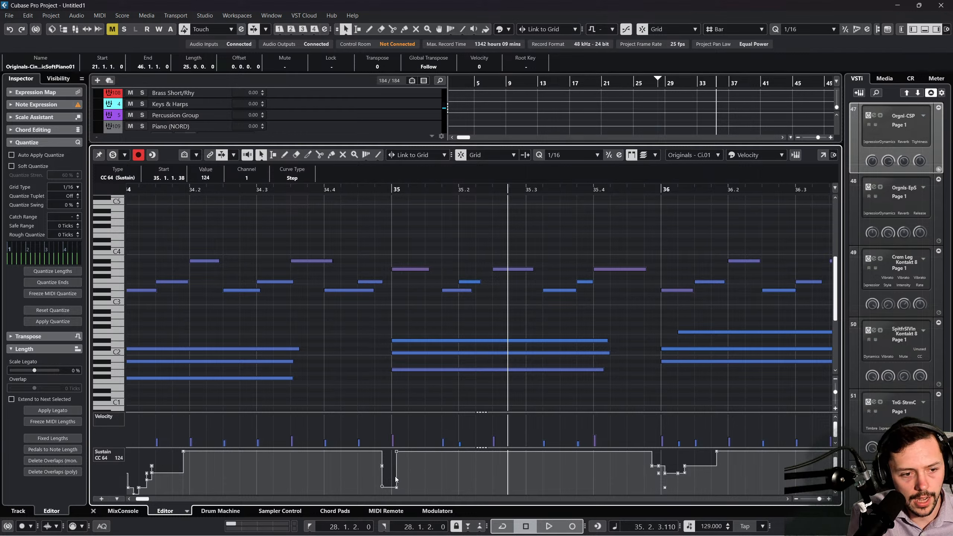
pyautogui.moveTo(396, 490); pyautogui.dragTo(393, 487)
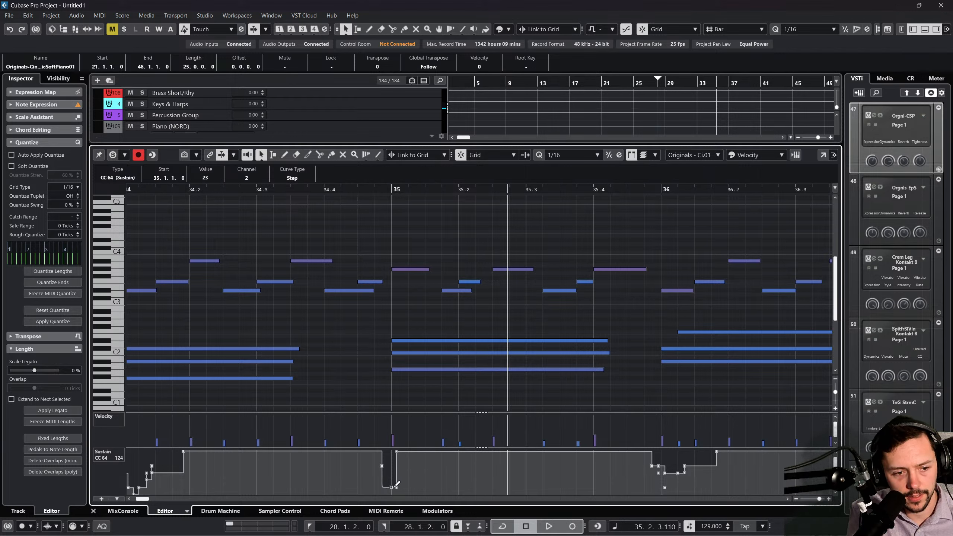
pyautogui.press('Delete')
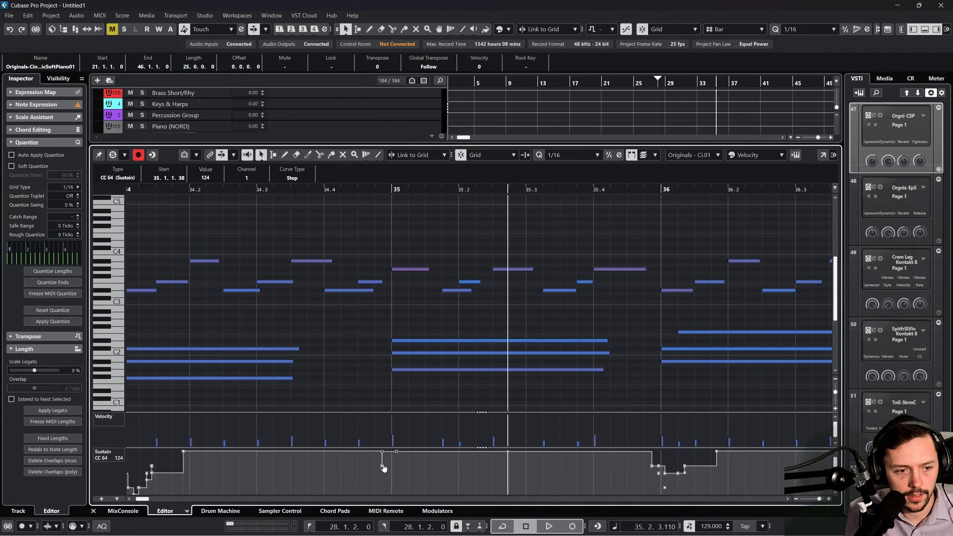
pyautogui.click(374, 494)
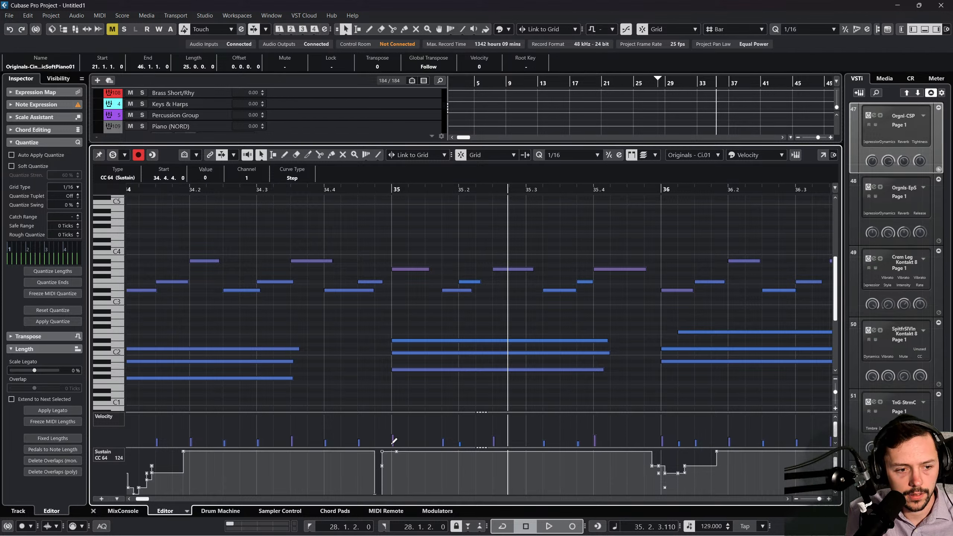
pyautogui.click(336, 189)
pyautogui.press('space')
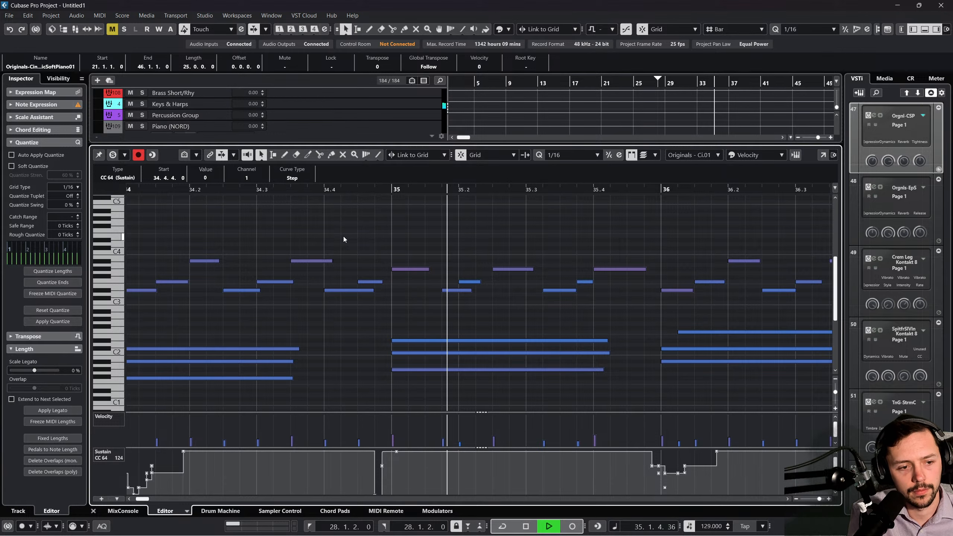
# Replay the transition into bar 35 and check the F3 note before the bar line and the G#3 note on it.
pyautogui.click(169, 190)
pyautogui.scroll(-3, 393, 259)
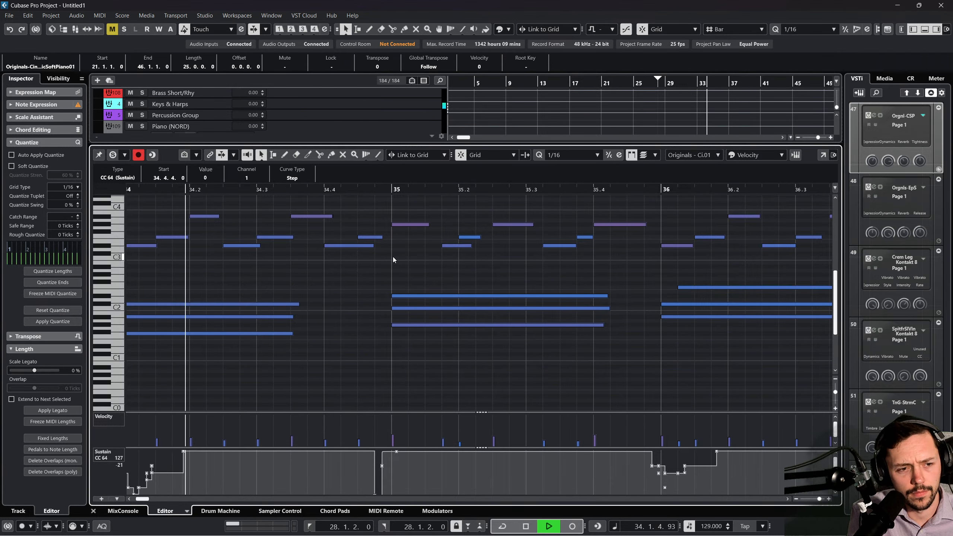
pyautogui.press('space')
pyautogui.click(375, 238)
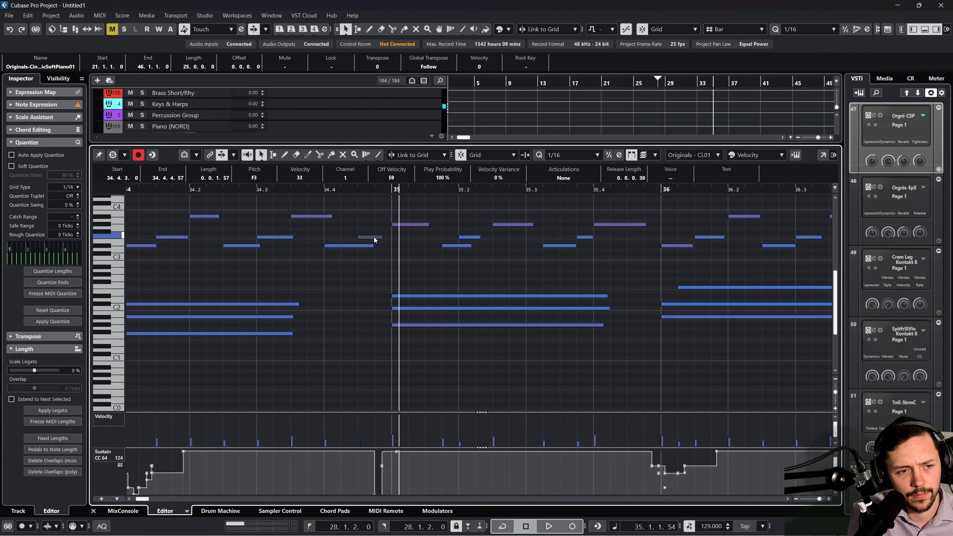
pyautogui.click(417, 224)
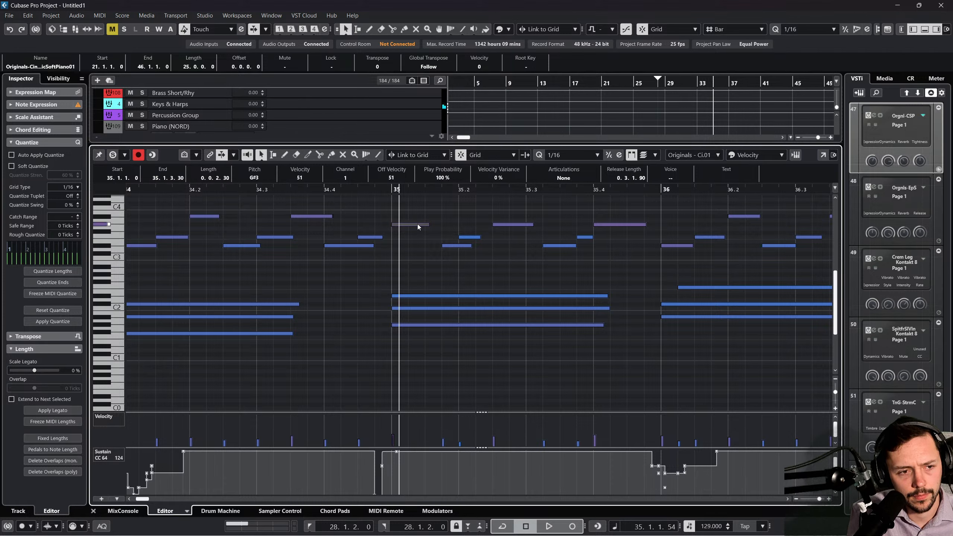
pyautogui.click(382, 190)
pyautogui.press('space')
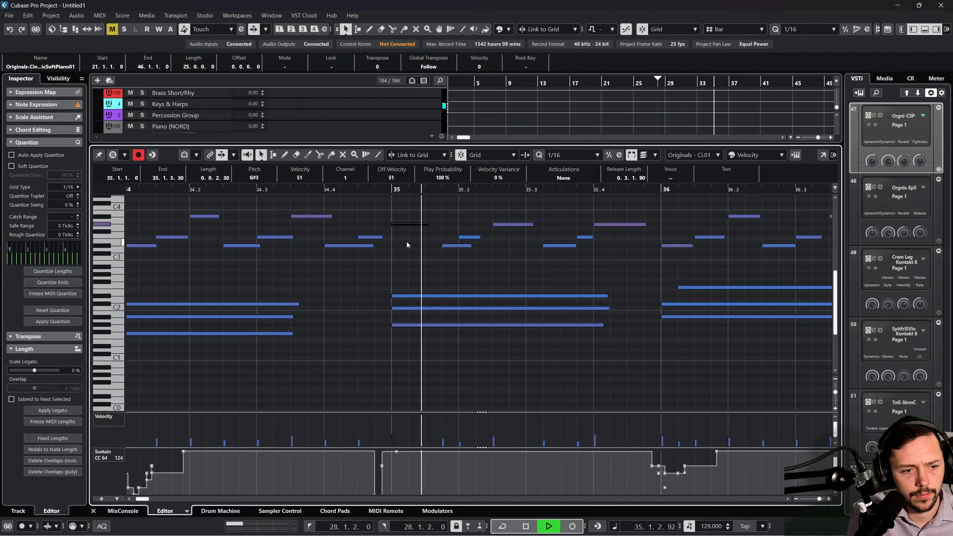
pyautogui.press('space')
# Move the early D#3 arpeggio note in bar 35 one sixteenth earlier, delete its duplicate at 35.1.4, and audition it.
pyautogui.click(448, 247)
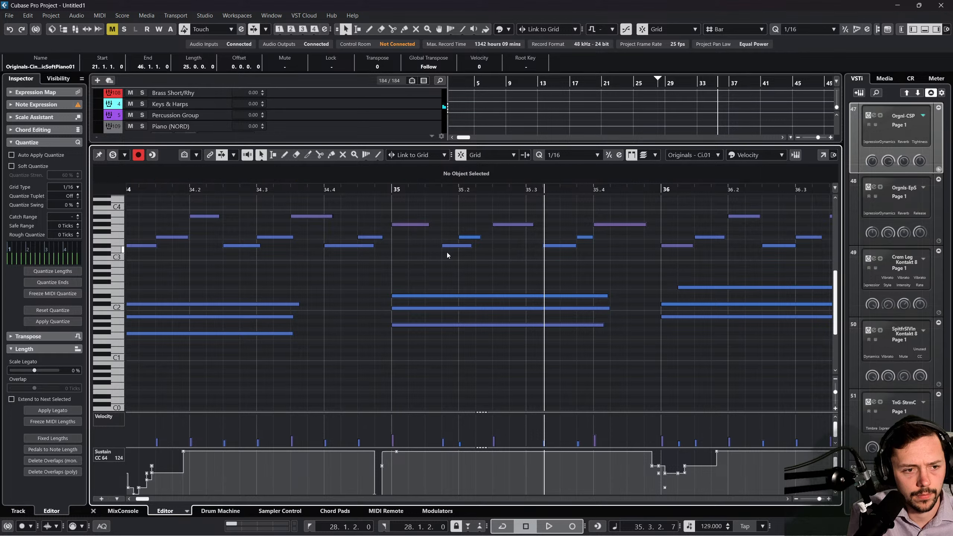
pyautogui.moveTo(448, 247); pyautogui.dragTo(474, 246)
pyautogui.click(471, 242)
pyautogui.hotkey('ctrl', 'Left')
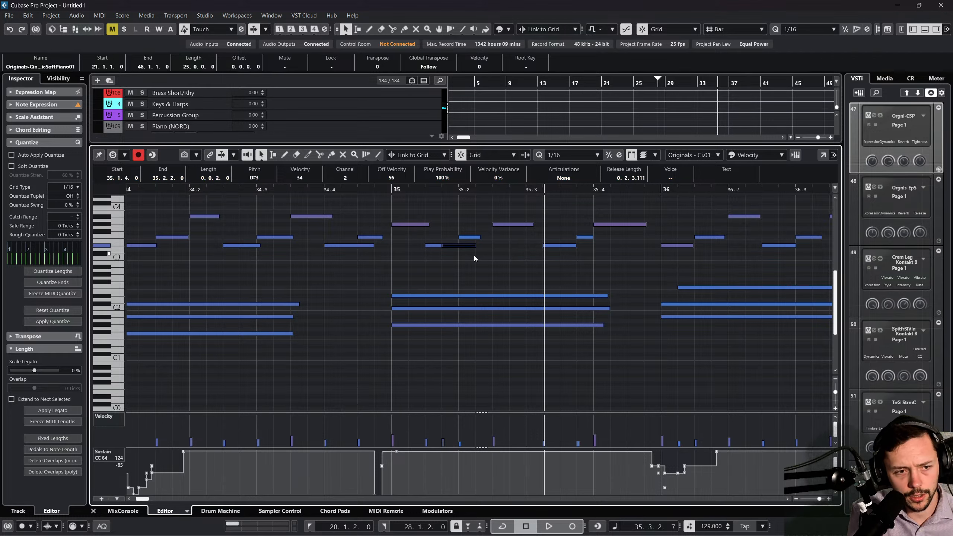
pyautogui.press('Delete')
pyautogui.moveTo(368, 188); pyautogui.dragTo(325, 189)
pyautogui.press('space')
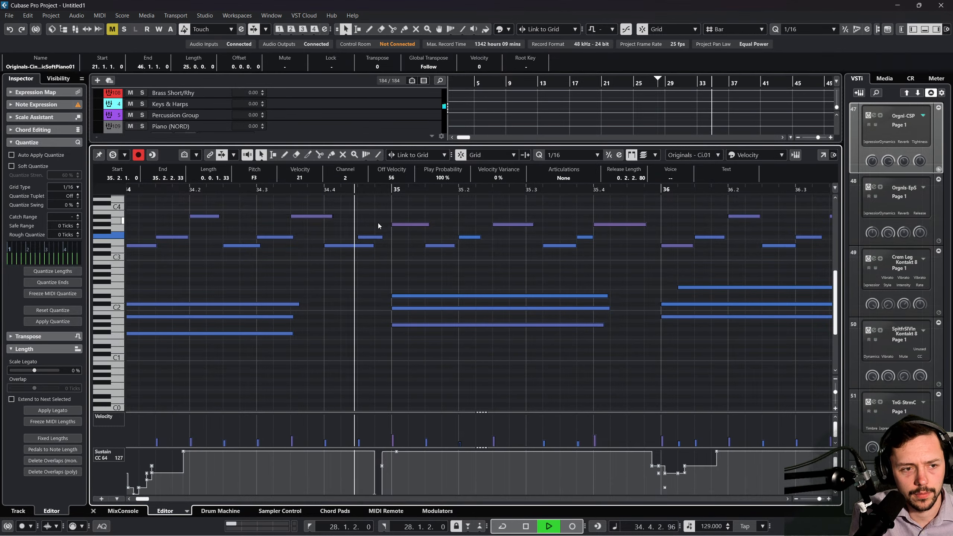
# Stop playback, move the bar 35 D#3 arpeggio note back one sixteenth to 35.3, and place an F3 note one sixteenth before the F3 preceding 35.4.
pyautogui.press('space')
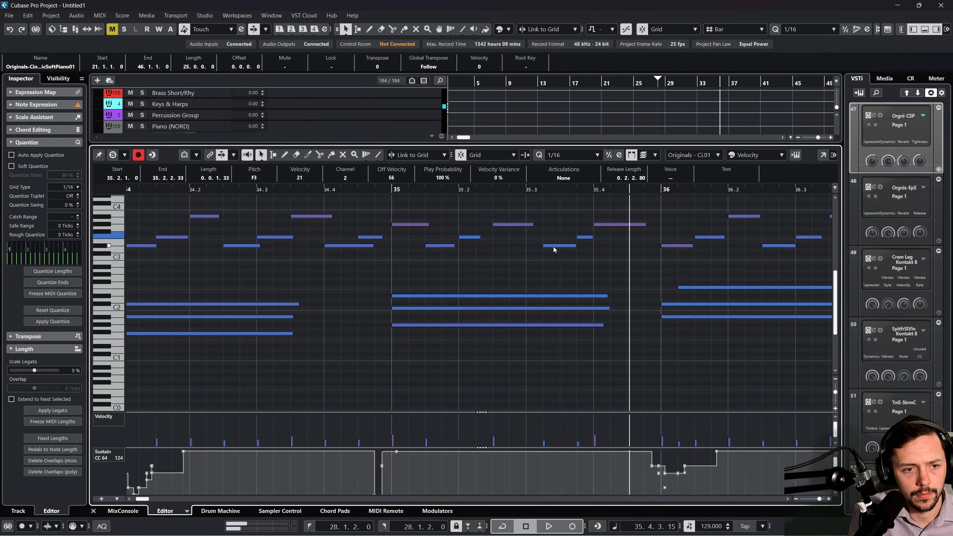
pyautogui.moveTo(566, 247)
pyautogui.mouseDown()
pyautogui.moveTo(548, 249)
pyautogui.moveTo(564, 238)
pyautogui.mouseUp()
pyautogui.click(550, 251)
pyautogui.click(569, 246)
pyautogui.press('Delete')
pyautogui.click(268, 390)
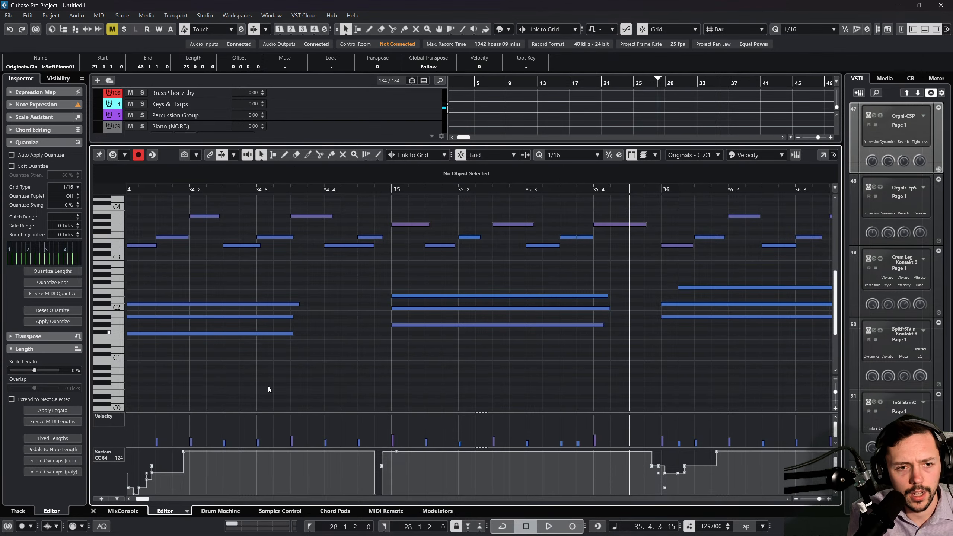
# Close the note editor, select the MIDI 01 track below NORD 2, and bring the piano tracks back into view.
pyautogui.click(93, 511)
pyautogui.click(293, 329)
pyautogui.scroll(2, 340, 242)
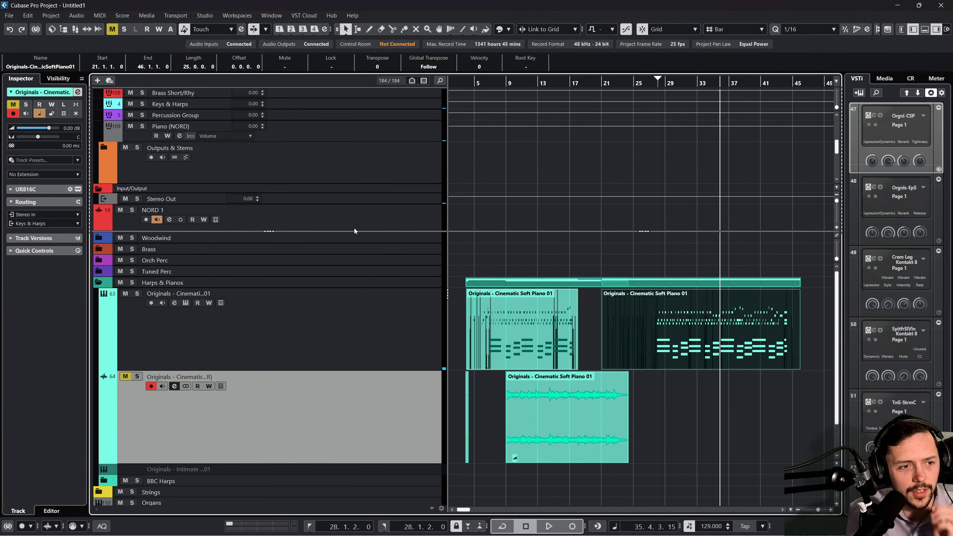
pyautogui.click(305, 228)
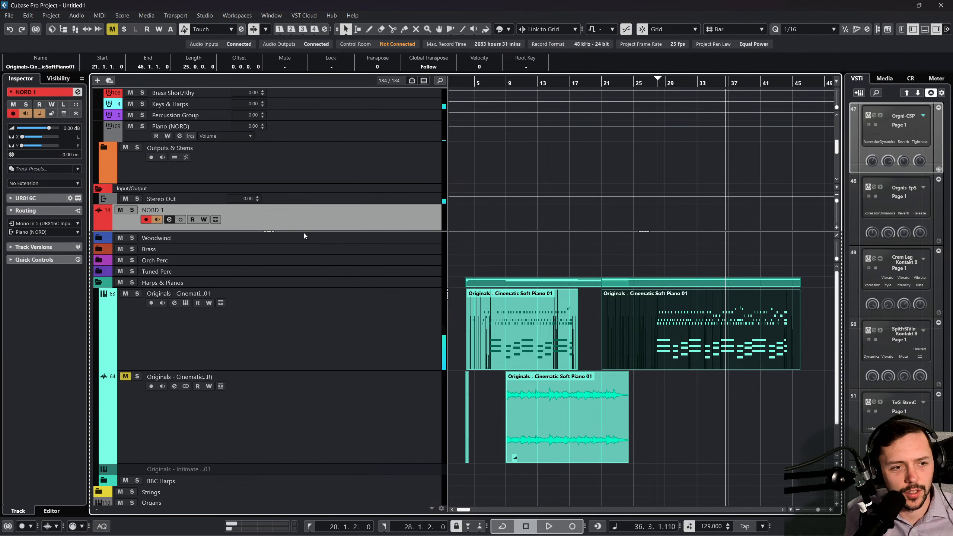
pyautogui.moveTo(304, 231); pyautogui.dragTo(315, 343)
pyautogui.scroll(-3, 326, 286)
pyautogui.click(337, 305)
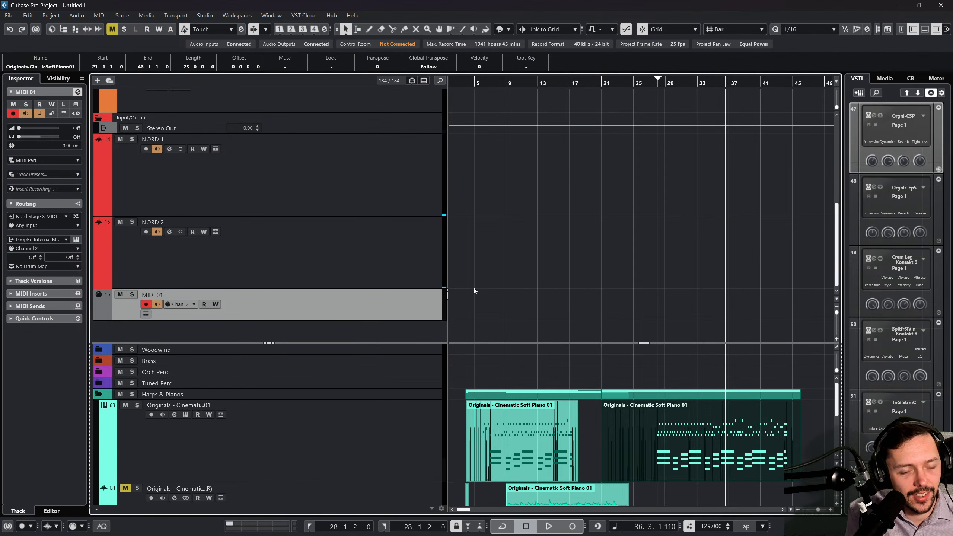
pyautogui.scroll(-4, 549, 360)
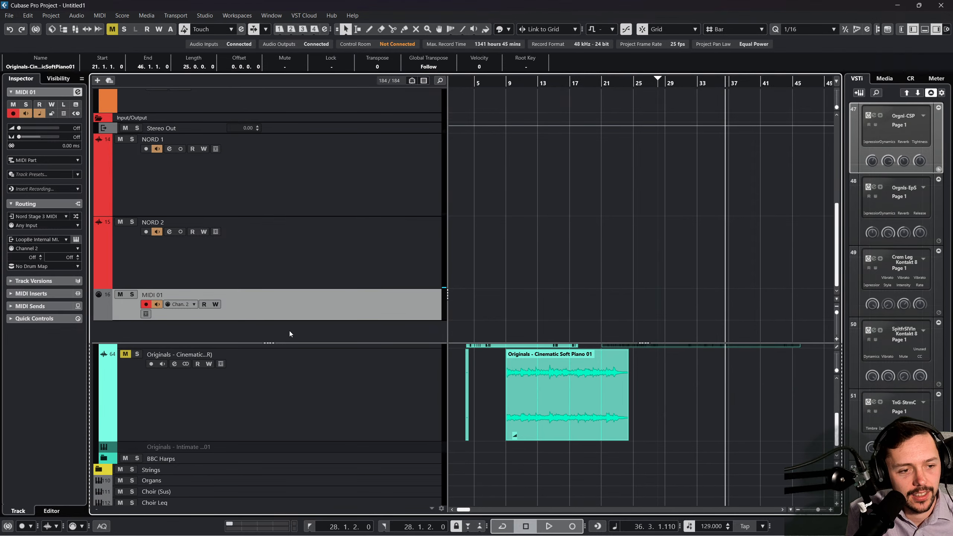
pyautogui.moveTo(271, 344); pyautogui.dragTo(299, 194)
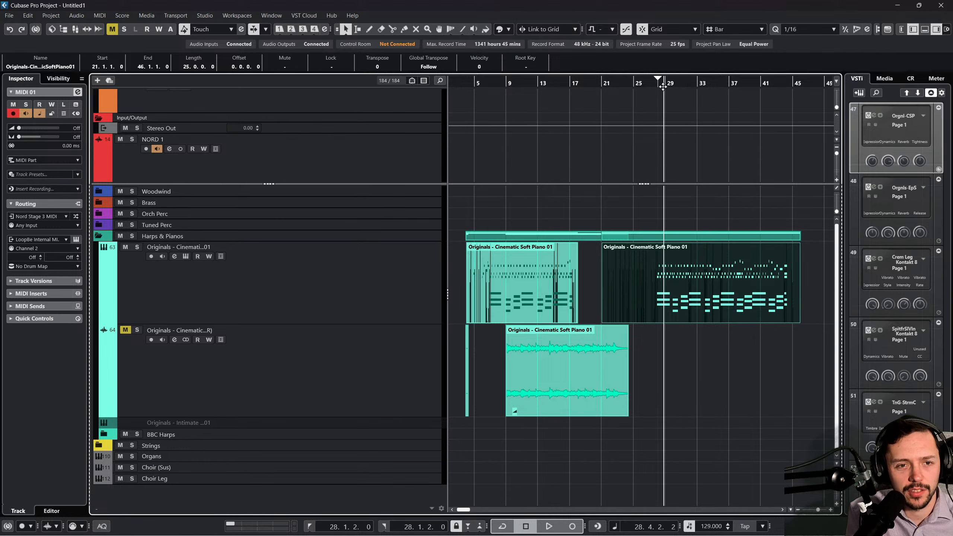
# Open the Cinematic Soft Piano part that starts at bar 21, play it from bar 28, and close the editor.
pyautogui.doubleClick(662, 284)
pyautogui.hscroll(5, 522, 275)
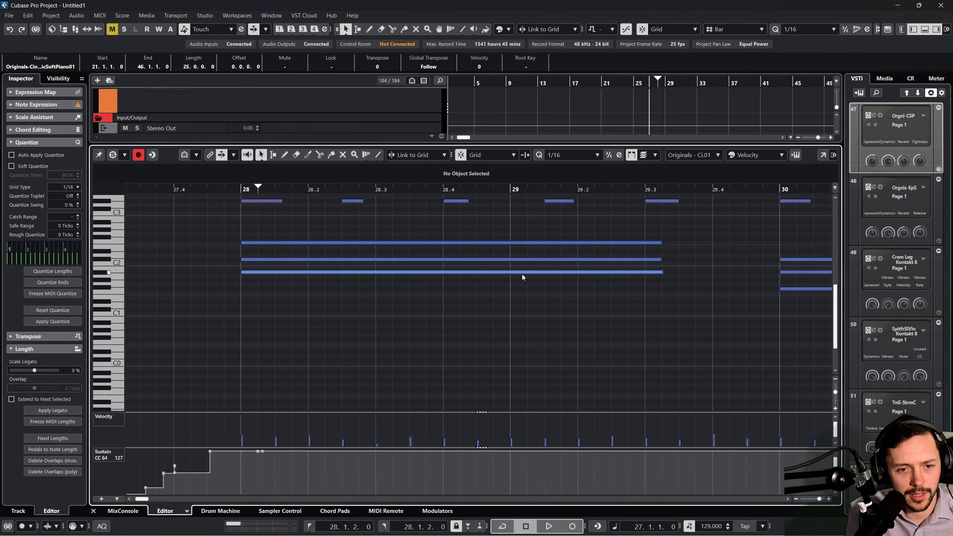
pyautogui.scroll(3, 476, 267)
pyautogui.click(241, 187)
pyautogui.press('g')
pyautogui.press('g')
pyautogui.press('g')
pyautogui.press('space')
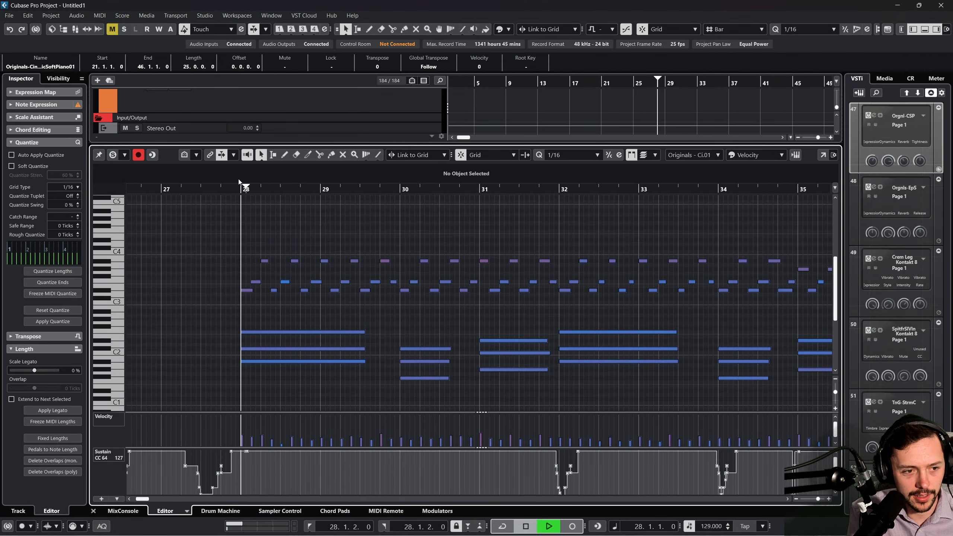
pyautogui.click(93, 511)
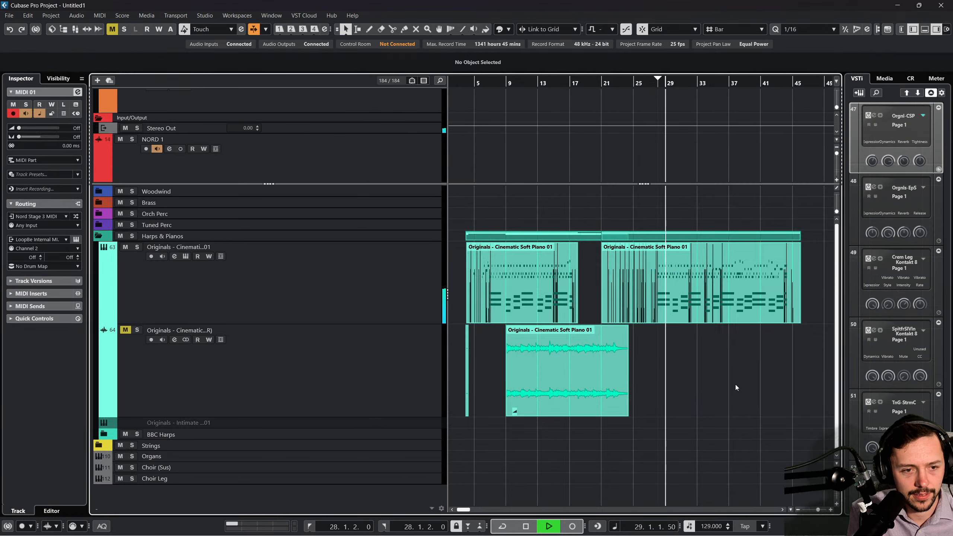
# Expand the Strings folder to list its individual instrument tracks.
pyautogui.hscroll(5, 736, 384)
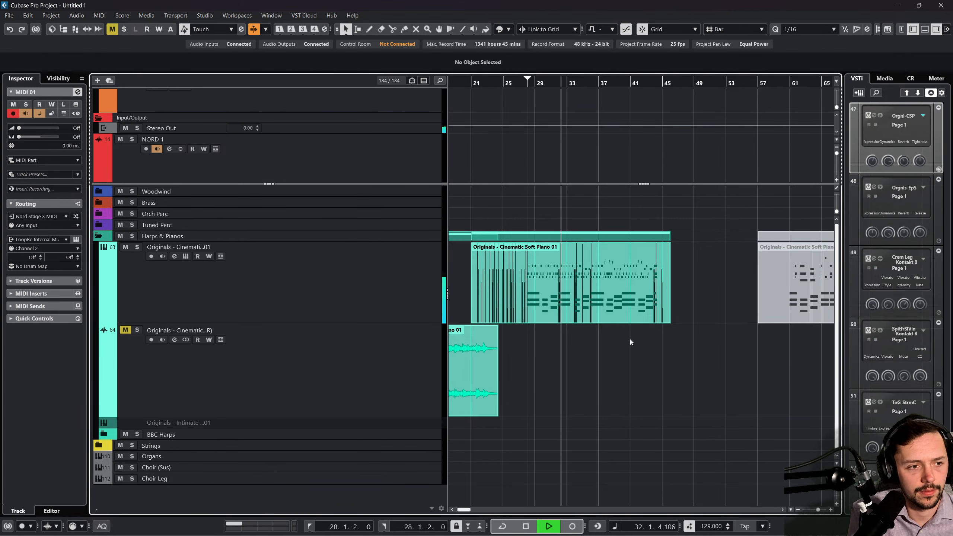
pyautogui.scroll(-1, 630, 339)
pyautogui.click(98, 443)
pyautogui.scroll(-3, 317, 422)
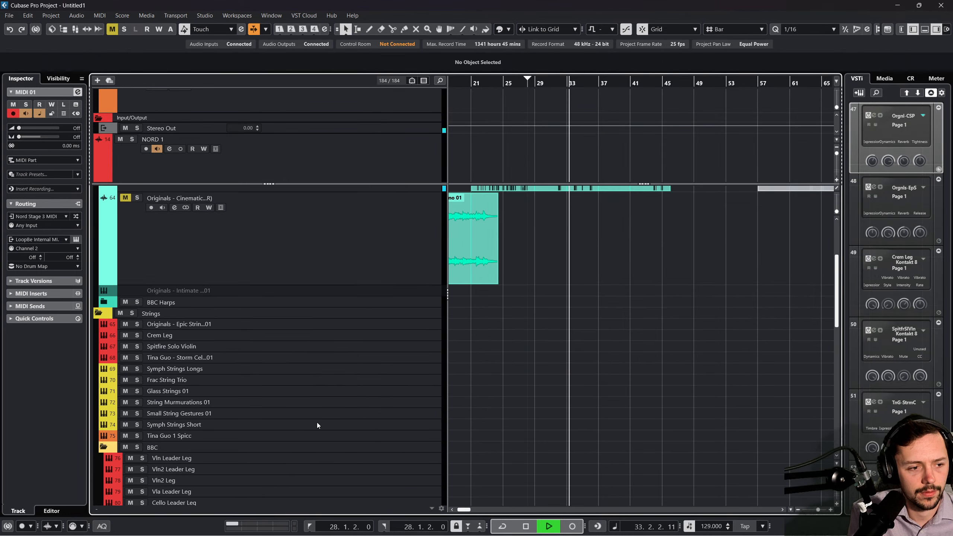
# Select the String Murmurations 01 track and set its MIDI input to Nord Stage 3 MIDI.
pyautogui.click(357, 402)
pyautogui.click(356, 422)
pyautogui.click(356, 413)
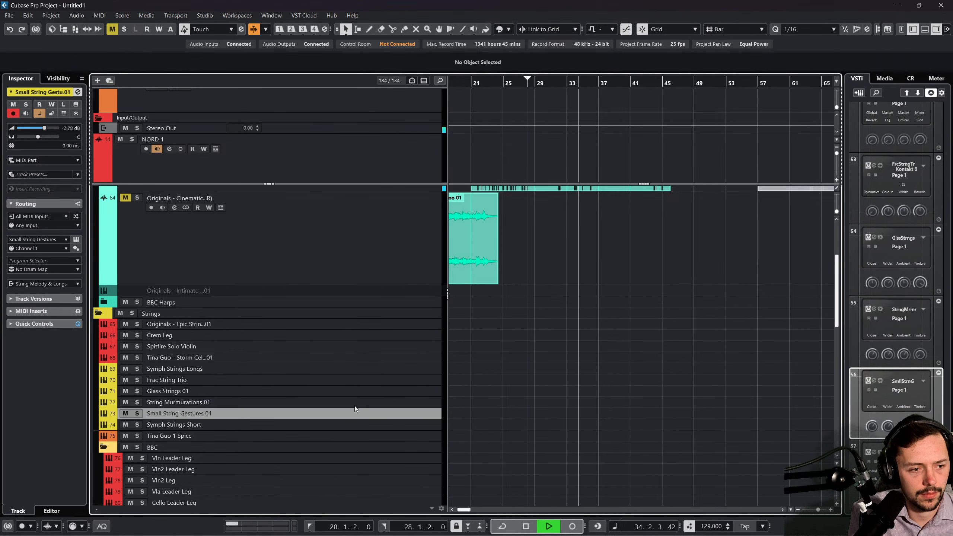
pyautogui.click(354, 404)
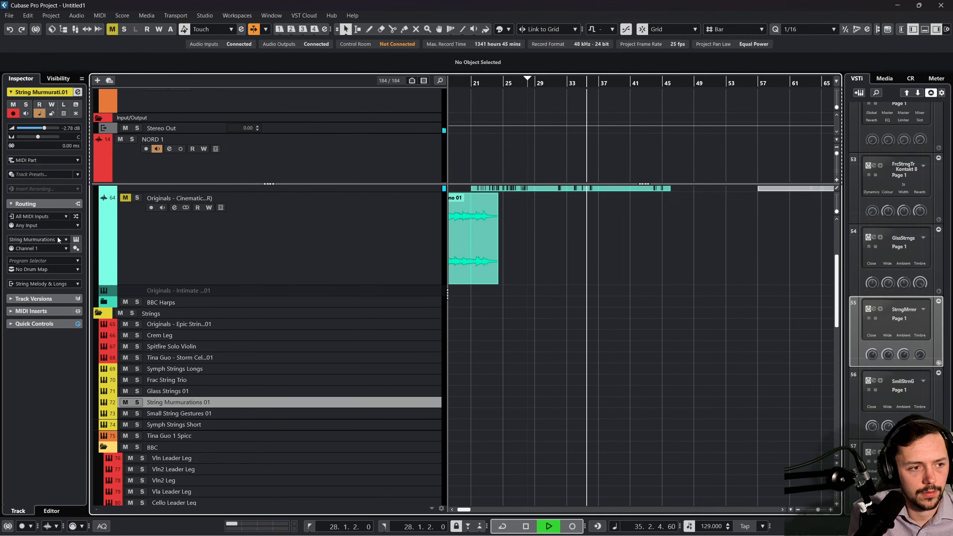
pyautogui.click(55, 217)
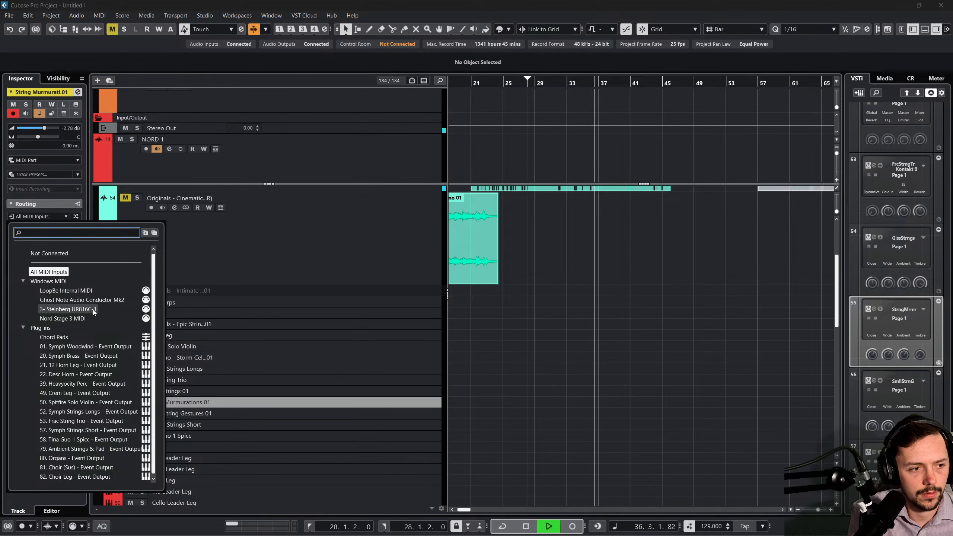
pyautogui.click(87, 318)
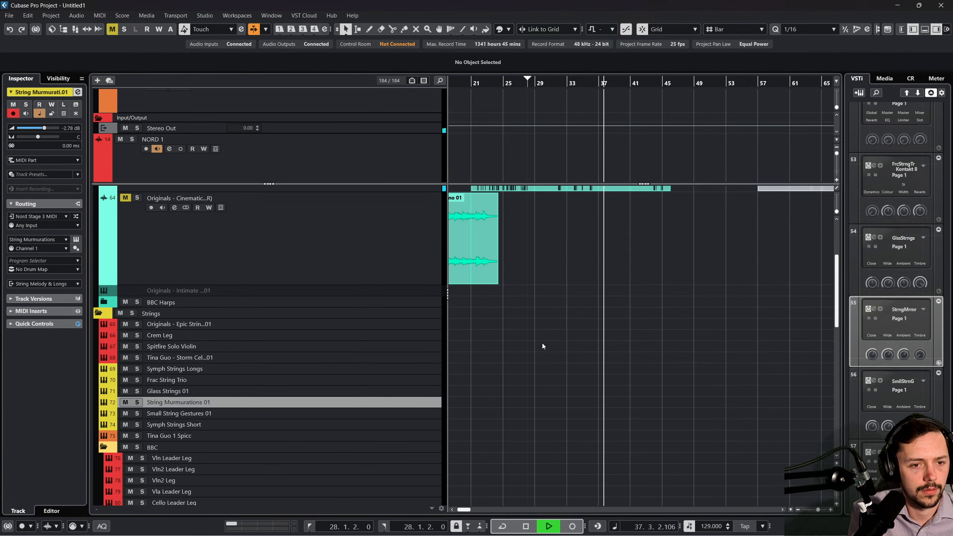
# Stop playback, try selecting Small String Gestures 01 together with String Murmurations 01, and return to String Murmurations 01 alone.
pyautogui.press('space')
pyautogui.moveTo(528, 84); pyautogui.dragTo(494, 98)
pyautogui.click(332, 416)
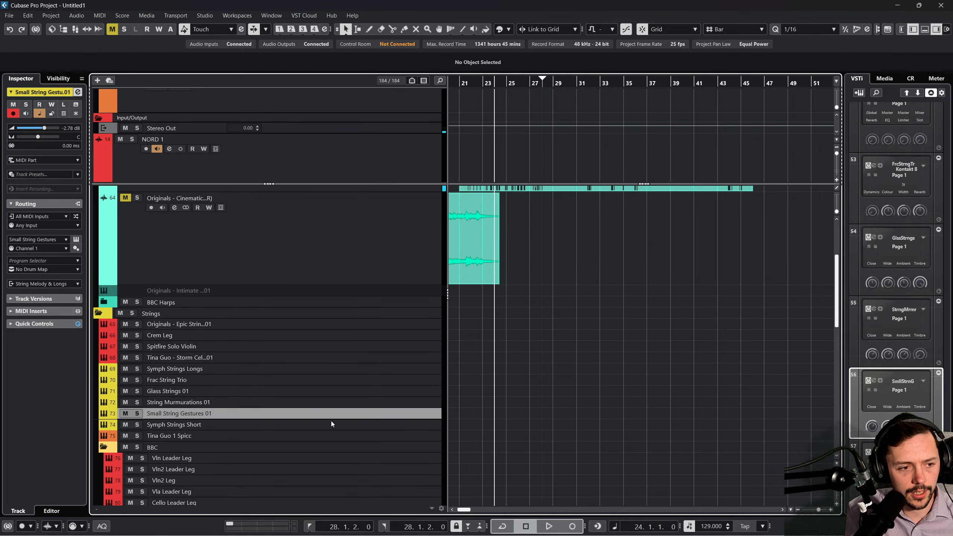
pyautogui.keyDown('ctrl'); pyautogui.click(331, 415); pyautogui.keyUp('ctrl')
pyautogui.keyDown('ctrl'); pyautogui.click(332, 404); pyautogui.keyUp('ctrl')
pyautogui.keyDown('ctrl'); pyautogui.click(334, 414); pyautogui.keyUp('ctrl')
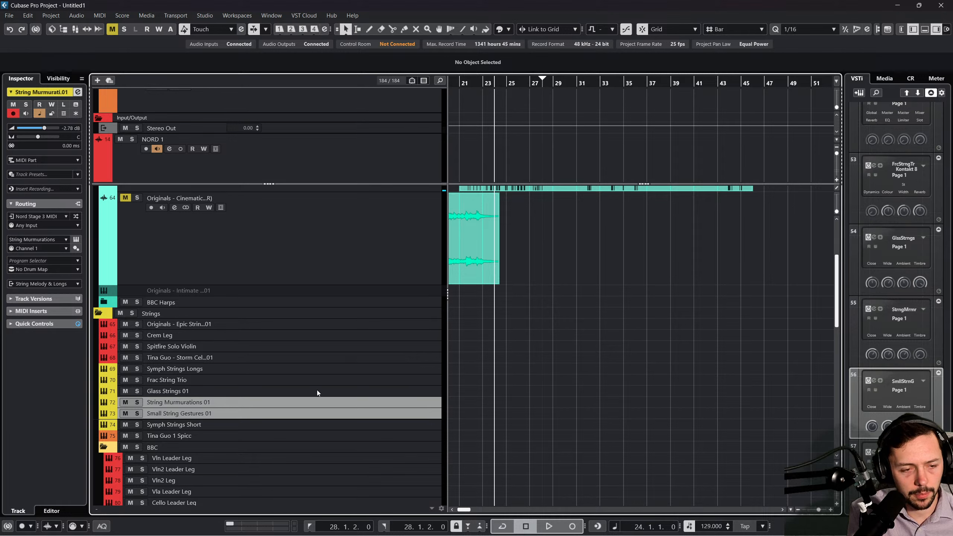
pyautogui.click(322, 402)
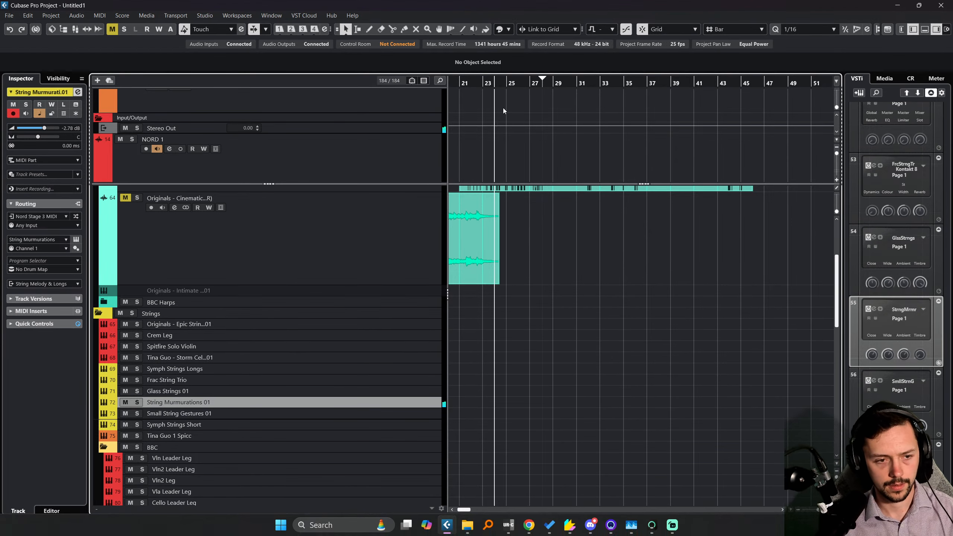
# Try recording a String Murmurations 01 take over the piano from bar 22 to about bar 40, and delete it.
pyautogui.click(471, 81)
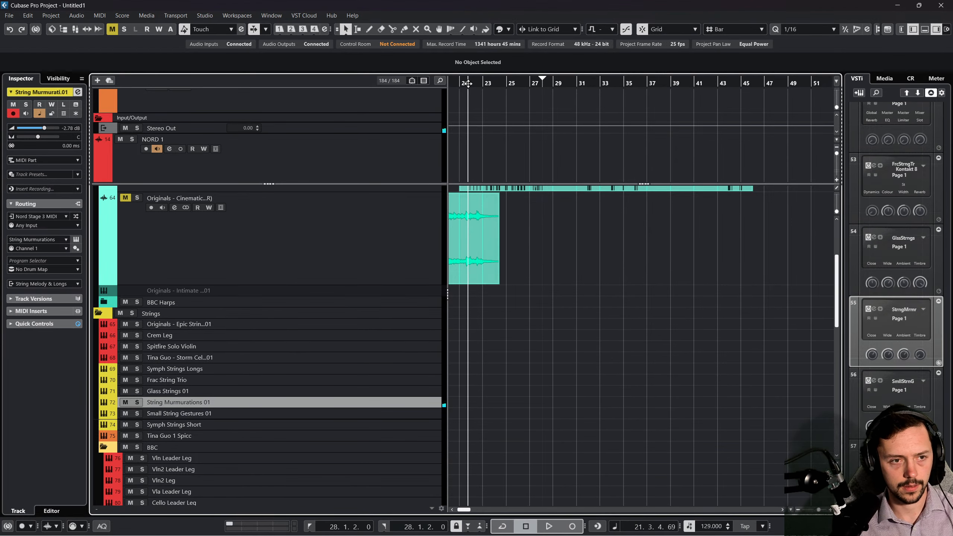
pyautogui.click(581, 524)
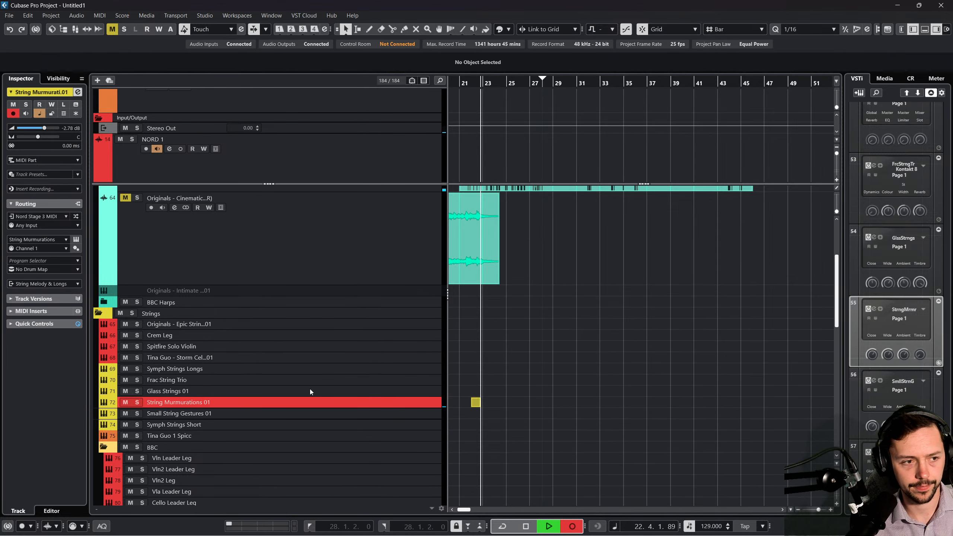
pyautogui.scroll(3, 310, 392)
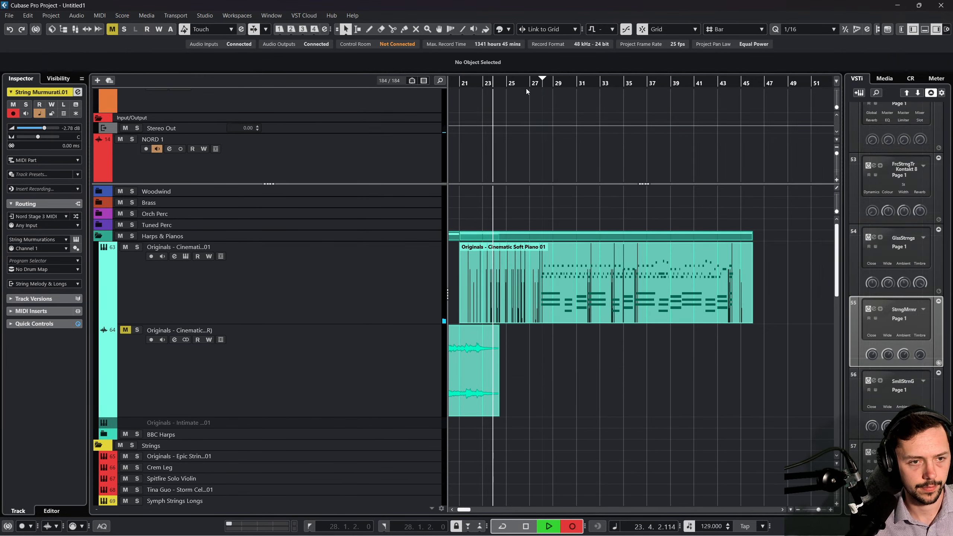
pyautogui.scroll(-3, 482, 299)
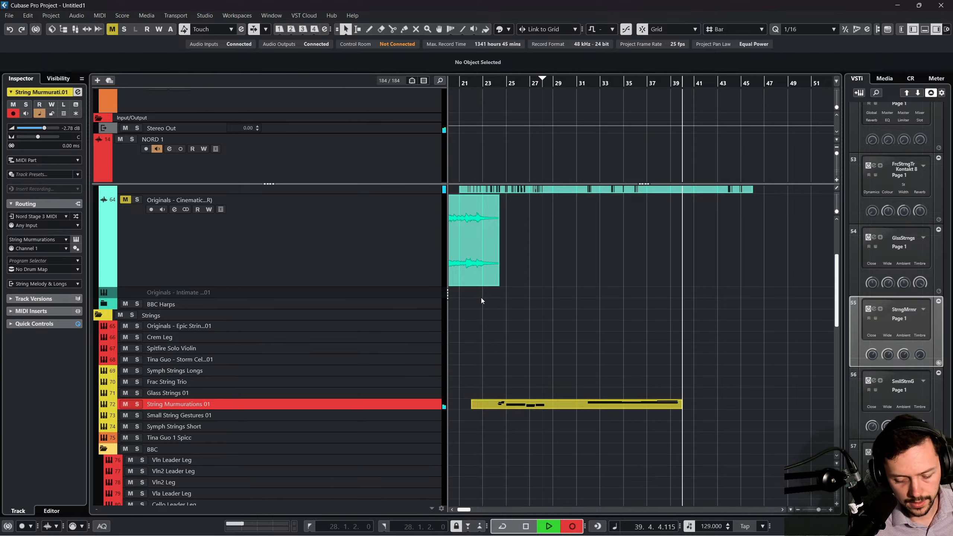
pyautogui.press('space')
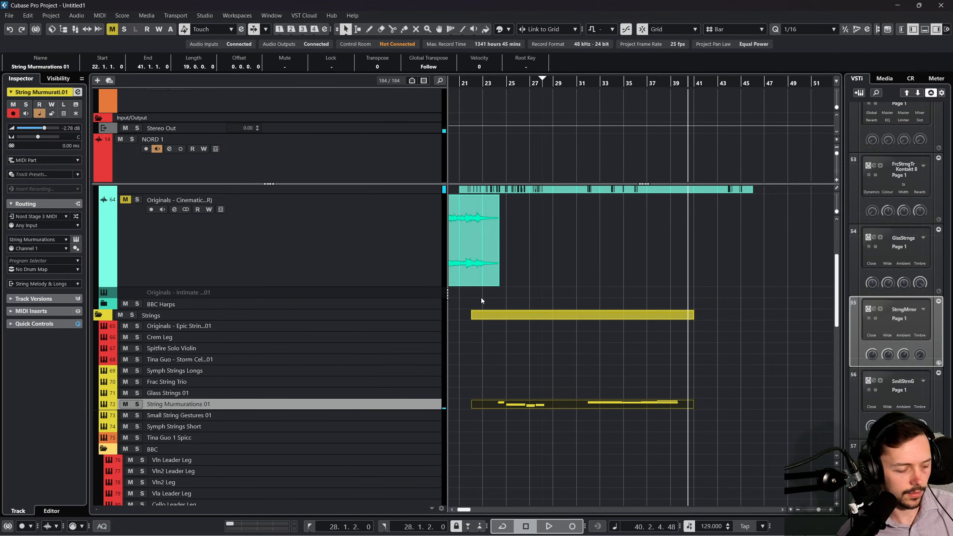
pyautogui.press('Delete')
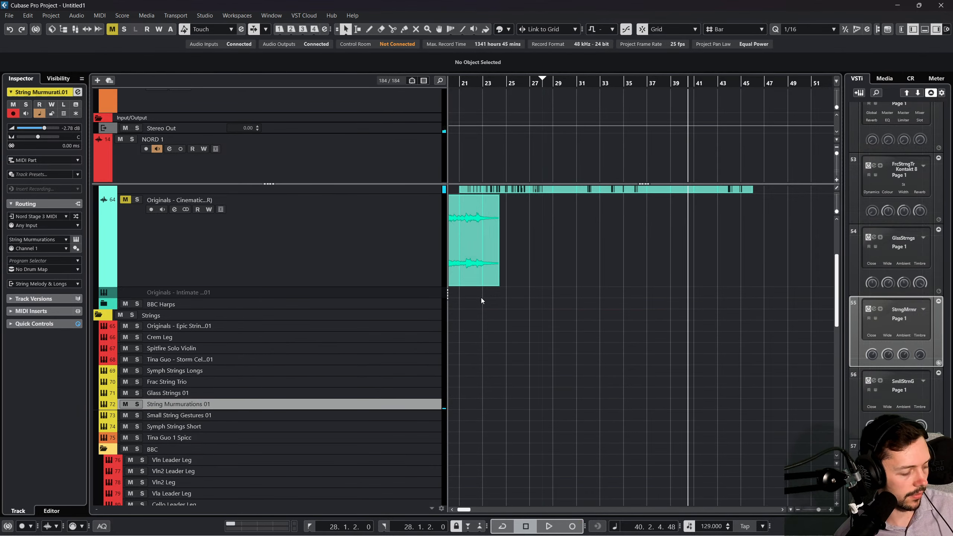
# Record another String Murmurations 01 take from bar 29 to about bar 40, and discard the recorded part.
pyautogui.click(579, 83)
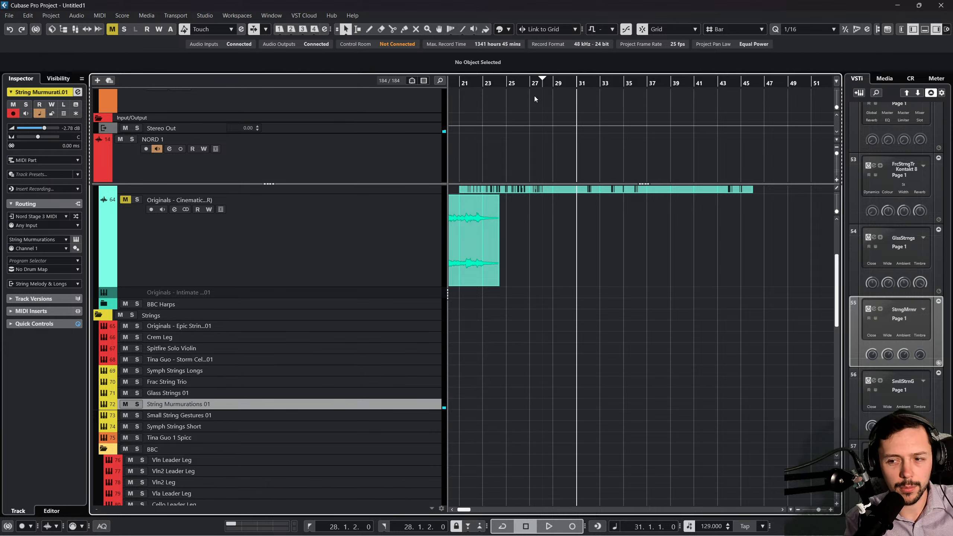
pyautogui.click(554, 81)
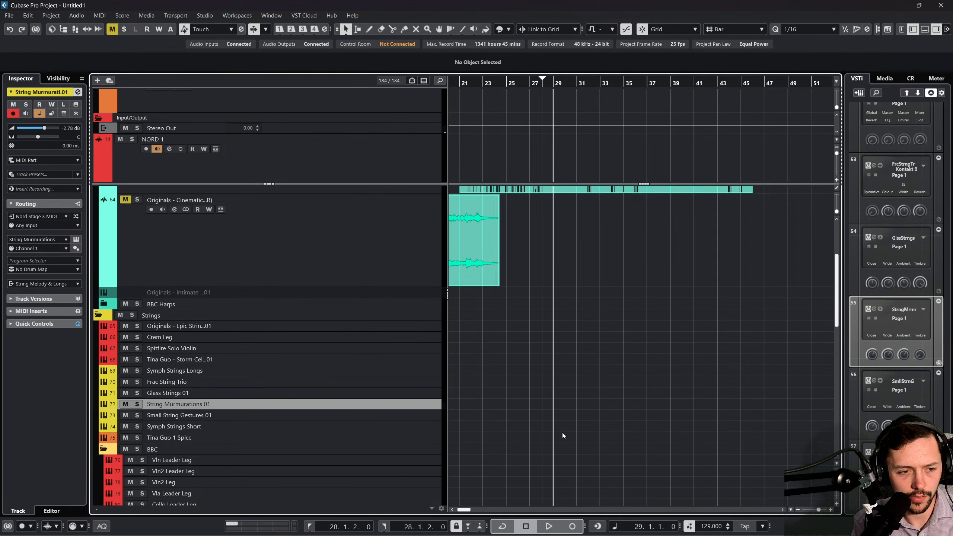
pyautogui.click(572, 521)
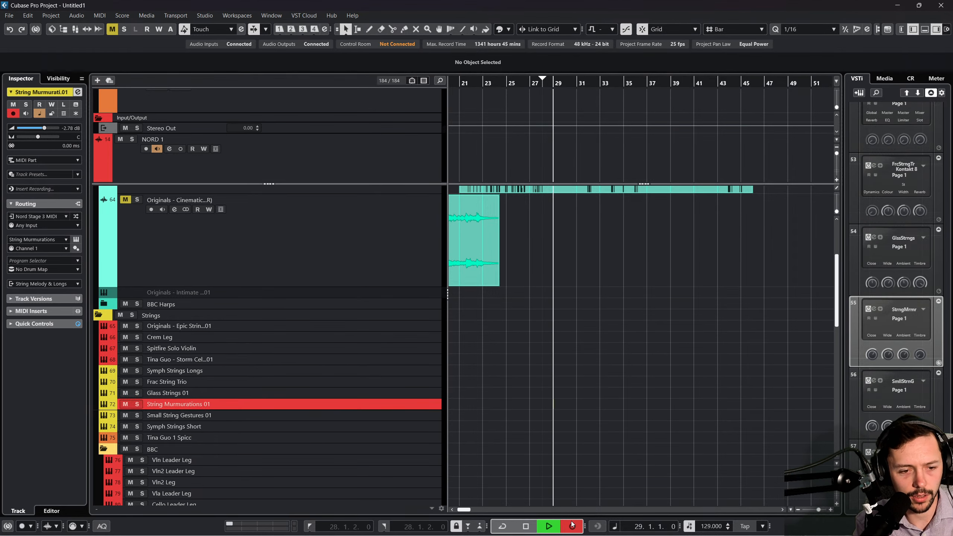
pyautogui.scroll(2, 558, 354)
pyautogui.scroll(-1, 557, 355)
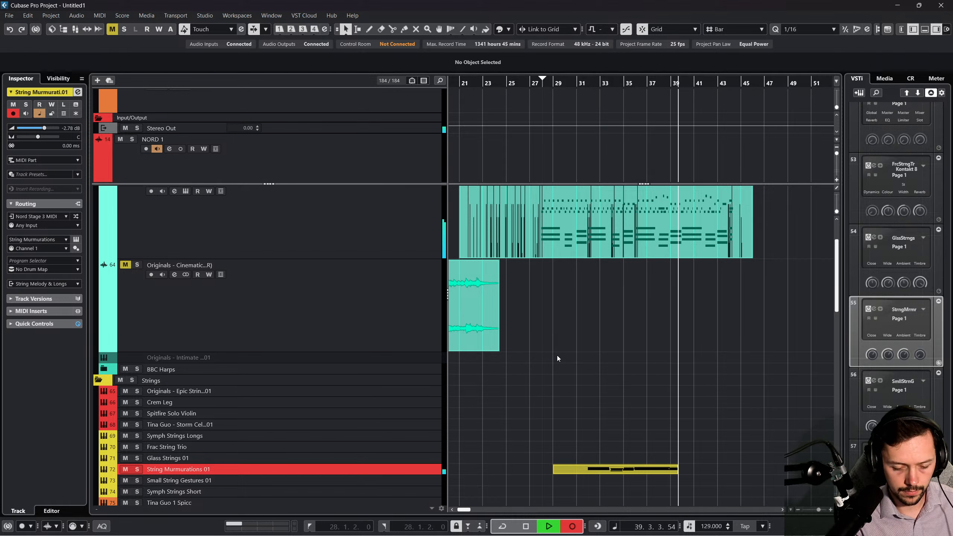
pyautogui.press('space')
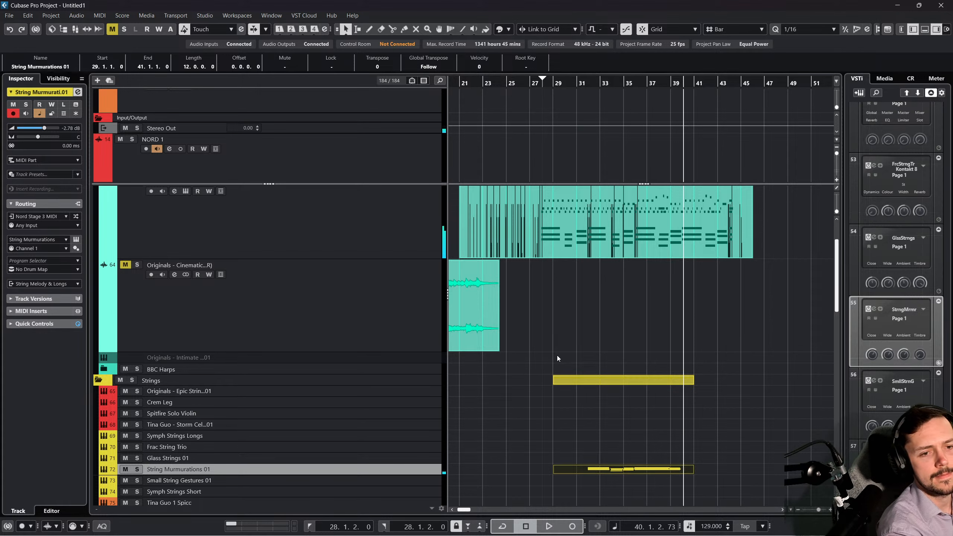
pyautogui.press('Delete')
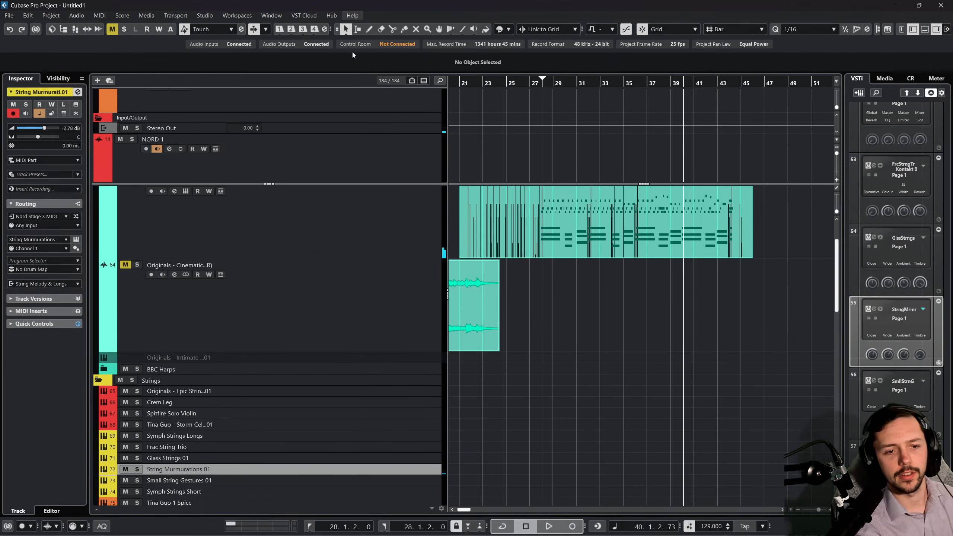
# Select the Glass Strings 01, String Murmurations 01 and Small String Gestures 01 tracks together so they can be played as a layer.
pyautogui.scroll(-2, 263, 150)
pyautogui.scroll(-3, 410, 464)
pyautogui.click(418, 426)
pyautogui.click(417, 415)
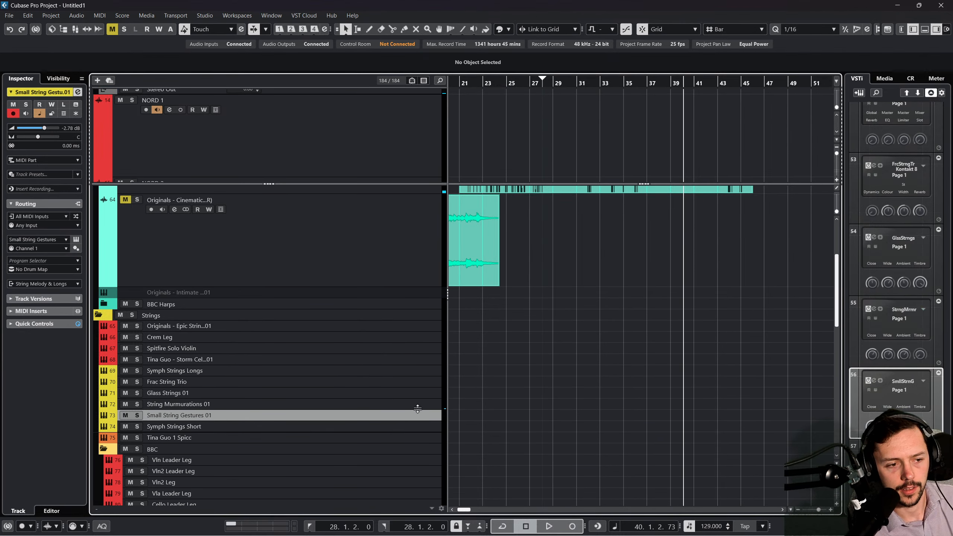
pyautogui.keyDown('shift'); pyautogui.click(417, 404); pyautogui.keyUp('shift')
pyautogui.keyDown('shift'); pyautogui.click(417, 385); pyautogui.keyUp('shift')
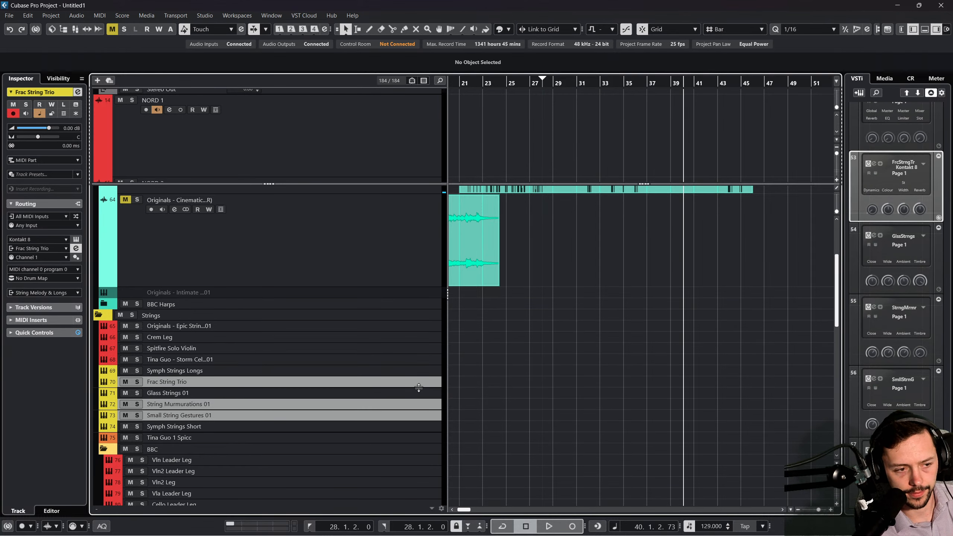
pyautogui.keyDown('shift'); pyautogui.click(418, 392); pyautogui.keyUp('shift')
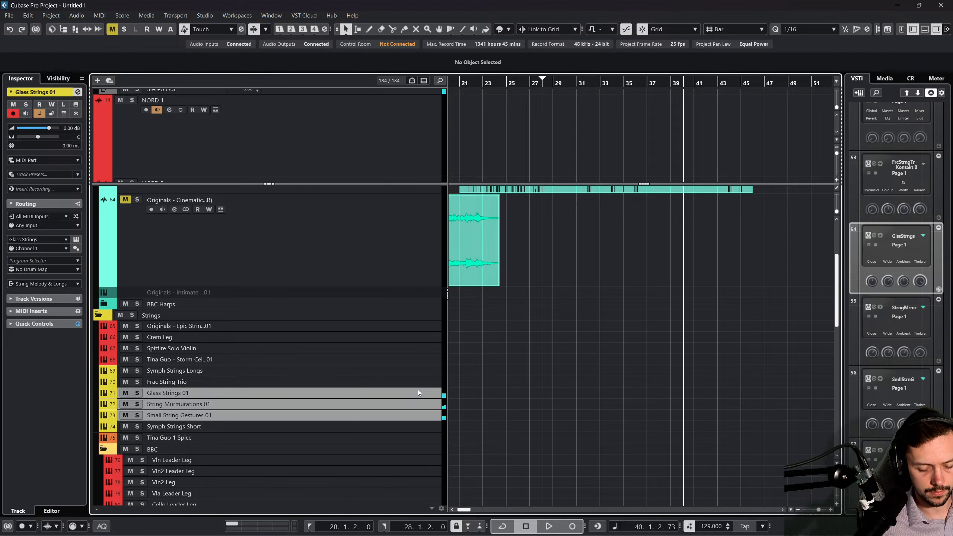
# Play the piano part through to bar 45 with the three string tracks selected, trying them out as a layer.
pyautogui.click(519, 107)
pyautogui.press('space')
pyautogui.scroll(3, 545, 313)
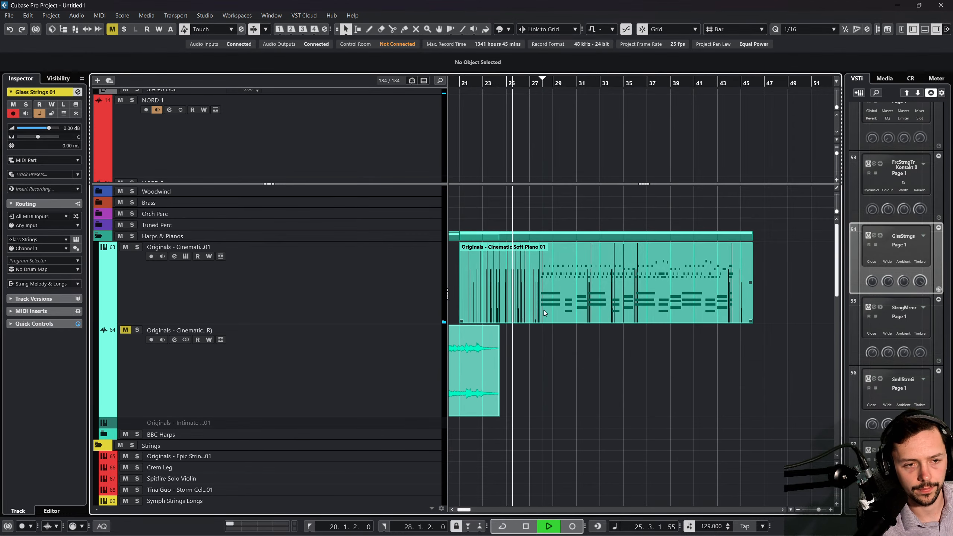
pyautogui.scroll(-3, 584, 378)
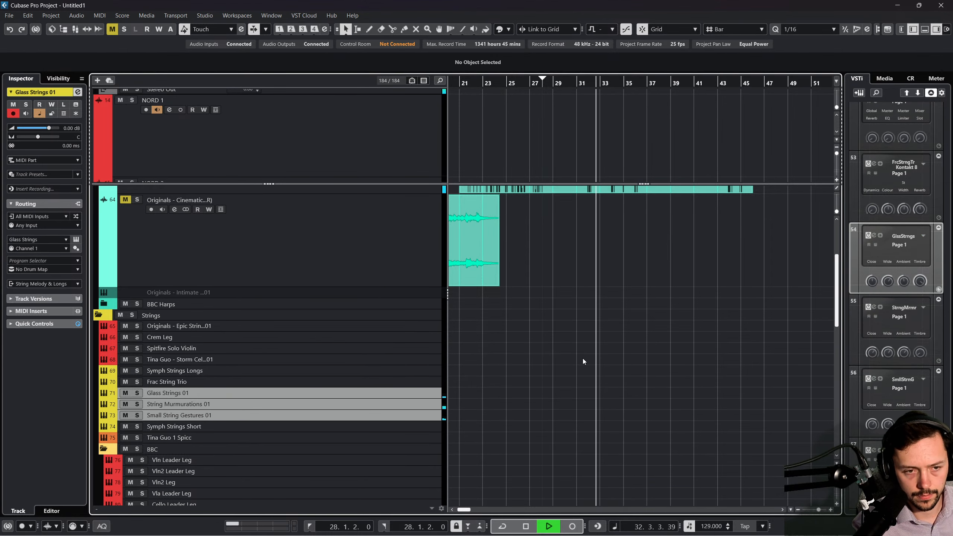
pyautogui.scroll(3, 567, 355)
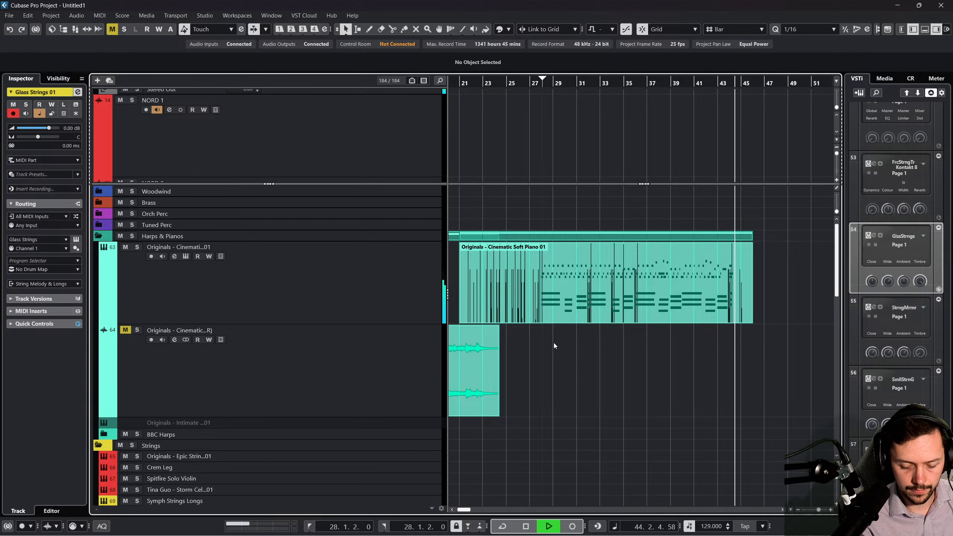
pyautogui.press('space')
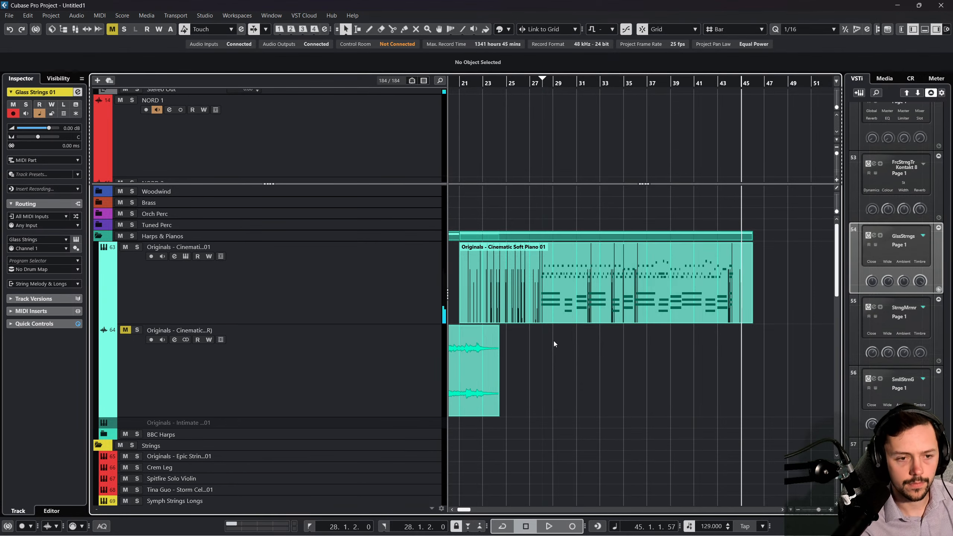
# Move the playback position to bar 27, compare Small String Gestures 01, Glass Strings 01 and String Murmurations 01, and return to Glass Strings 01 alone.
pyautogui.scroll(-3, 554, 342)
pyautogui.click(533, 84)
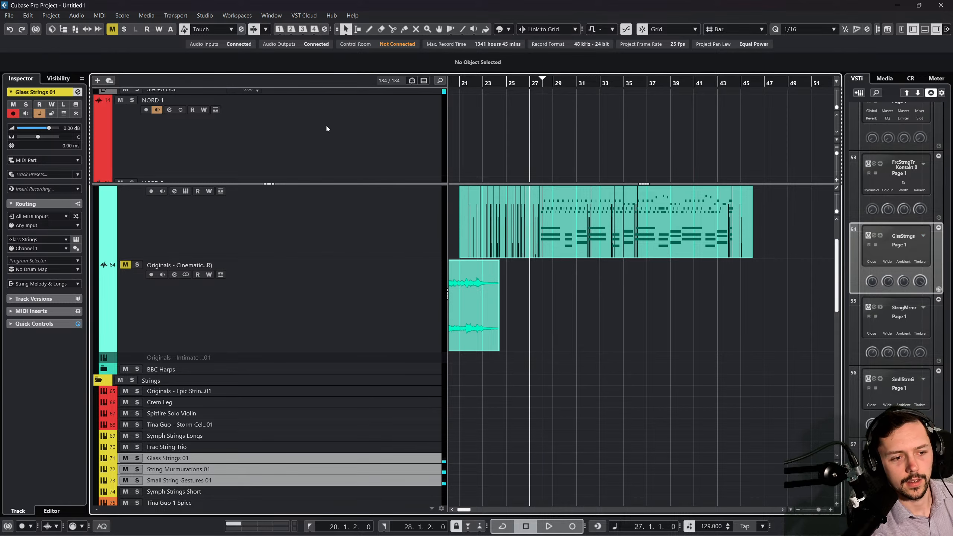
pyautogui.scroll(-4, 382, 411)
pyautogui.click(399, 349)
pyautogui.click(396, 328)
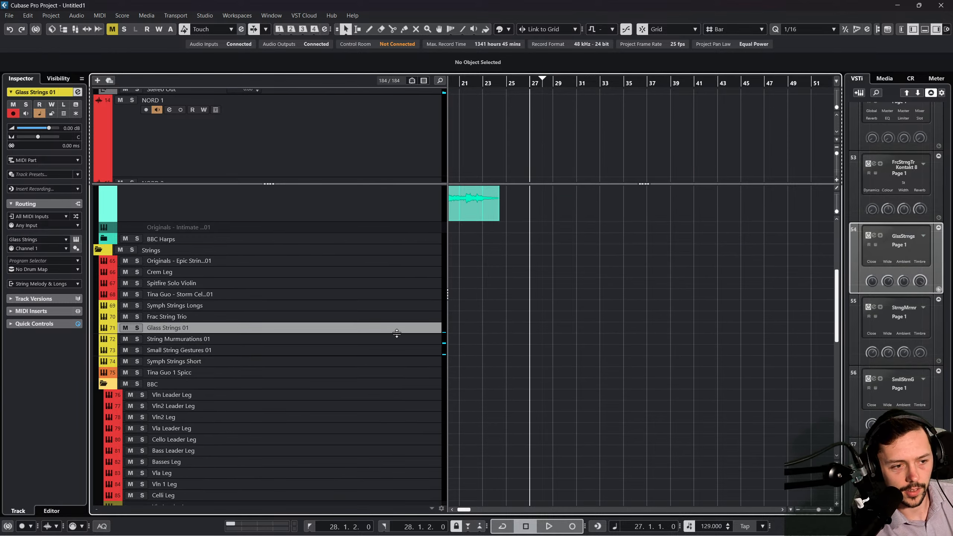
pyautogui.keyDown('shift'); pyautogui.click(393, 339); pyautogui.keyUp('shift')
pyautogui.click(391, 326)
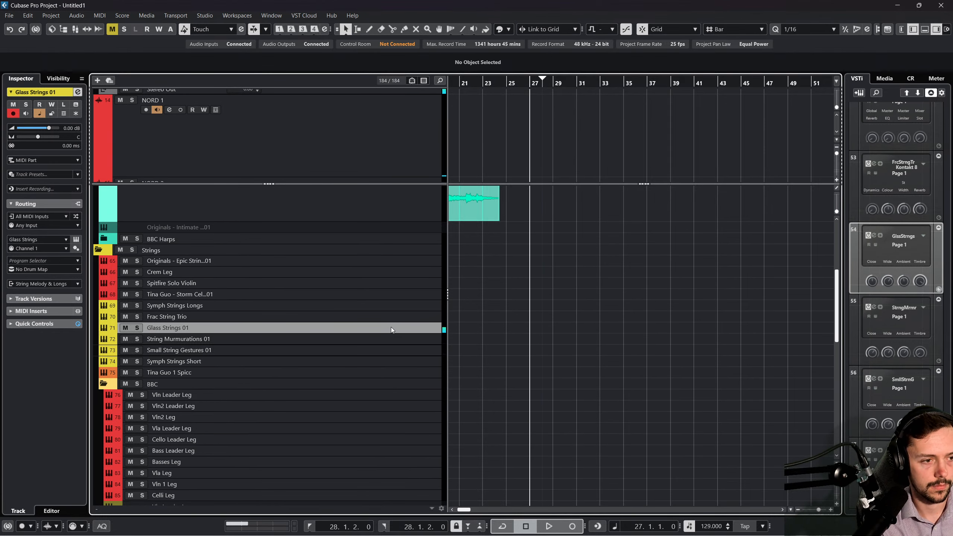
# Enlarge the upper track area to reach the MIDI 01 track, mute it, and shrink that area again.
pyautogui.scroll(5, 384, 319)
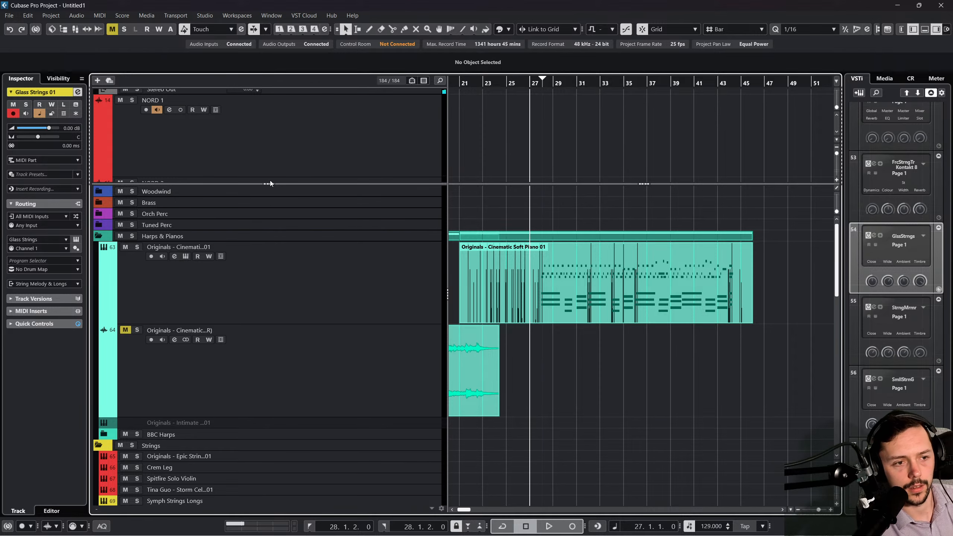
pyautogui.moveTo(269, 183); pyautogui.dragTo(270, 344)
pyautogui.click(126, 297)
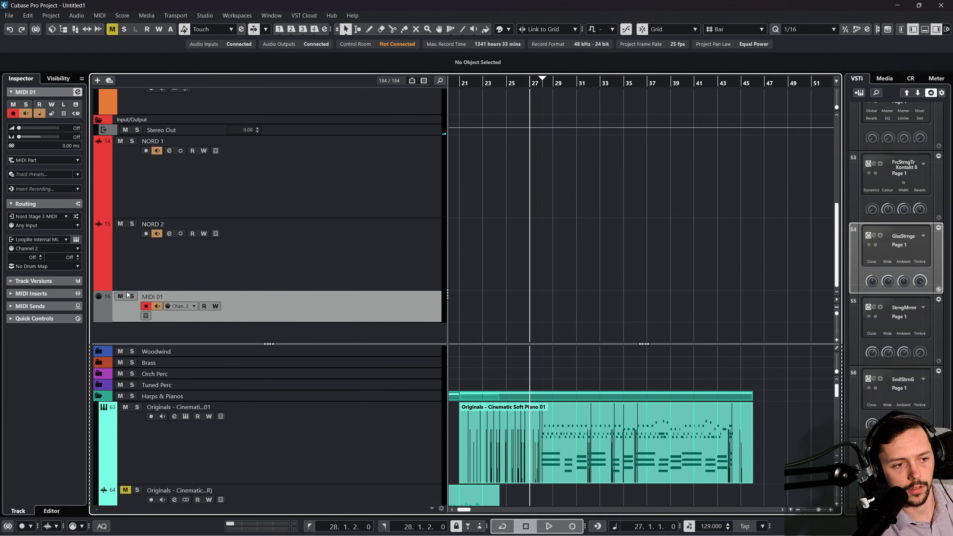
pyautogui.click(126, 298)
pyautogui.scroll(-8, 337, 366)
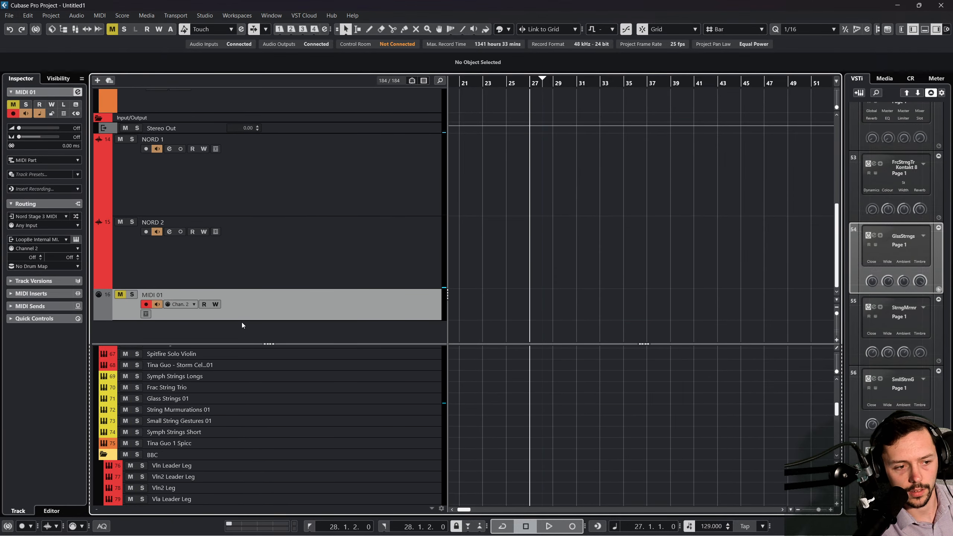
pyautogui.moveTo(271, 344); pyautogui.dragTo(269, 129)
# Browse the string tracks, trying Small String Gestures 01 and String Murmurations 01, and settle on Frac String Trio.
pyautogui.scroll(-10, 333, 344)
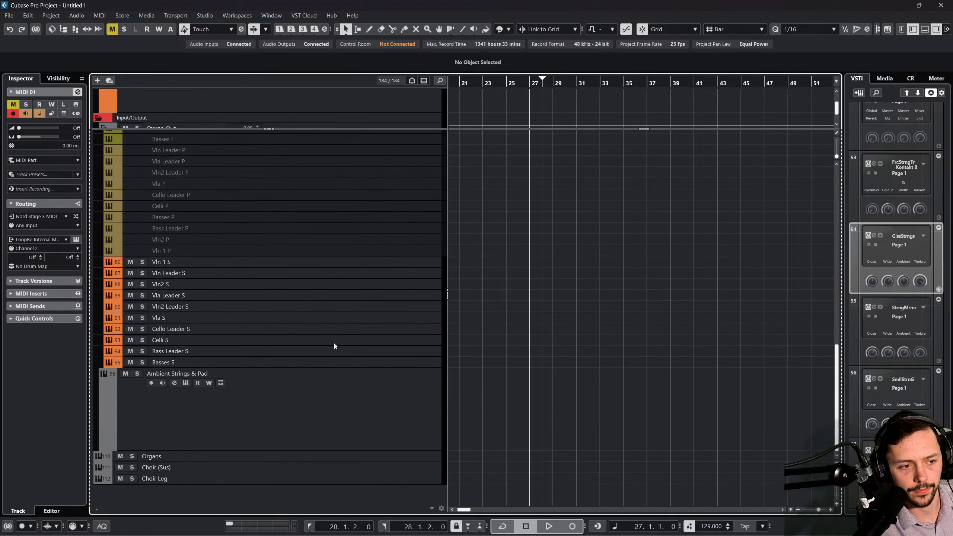
pyautogui.scroll(10, 337, 366)
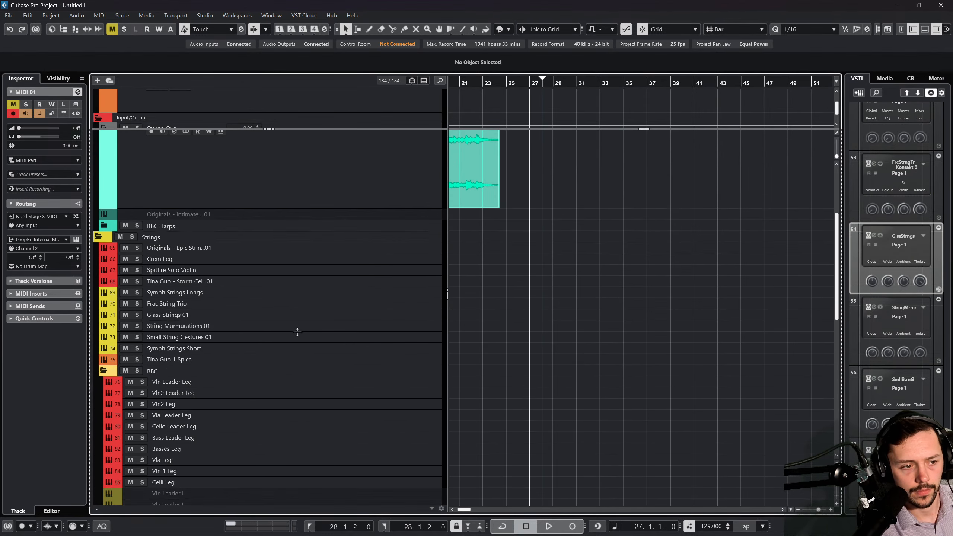
pyautogui.click(303, 337)
pyautogui.click(302, 325)
pyautogui.click(304, 304)
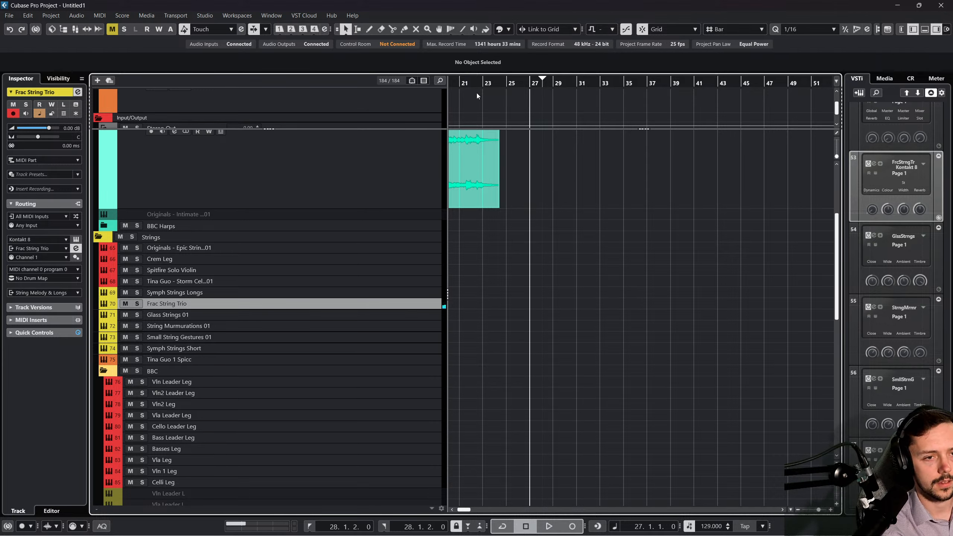
# Try recording a Frac String Trio take over the piano from bar 26 to about bar 43.
pyautogui.moveTo(485, 82); pyautogui.dragTo(910, 79)
pyautogui.scroll(5, 620, 236)
pyautogui.moveTo(502, 83); pyautogui.dragTo(592, 80)
pyautogui.press('space')
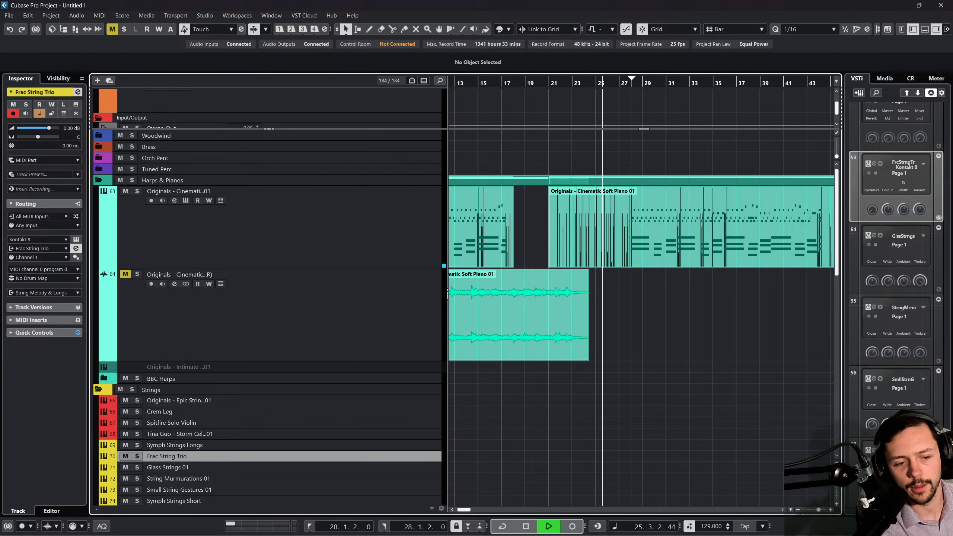
pyautogui.press('KP_Multiply')
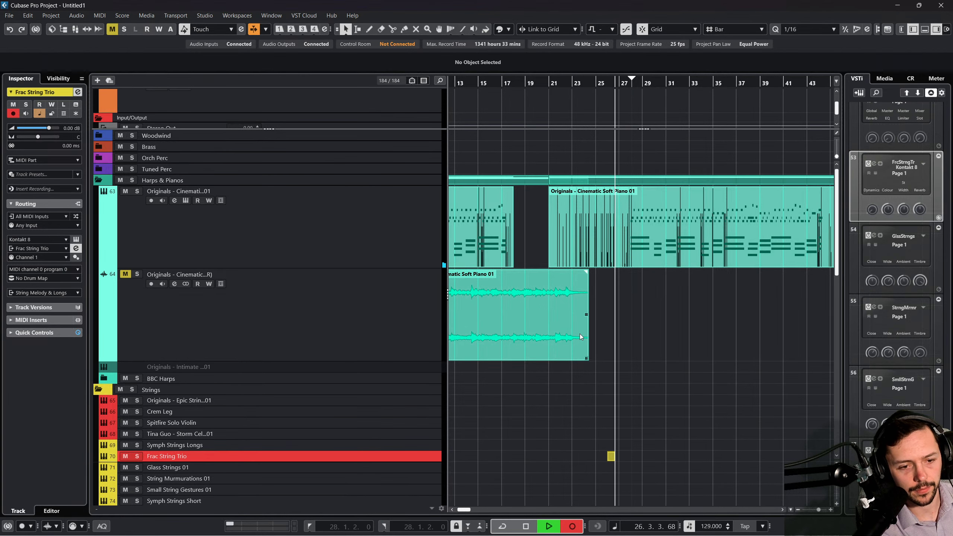
pyautogui.scroll(-3, 580, 336)
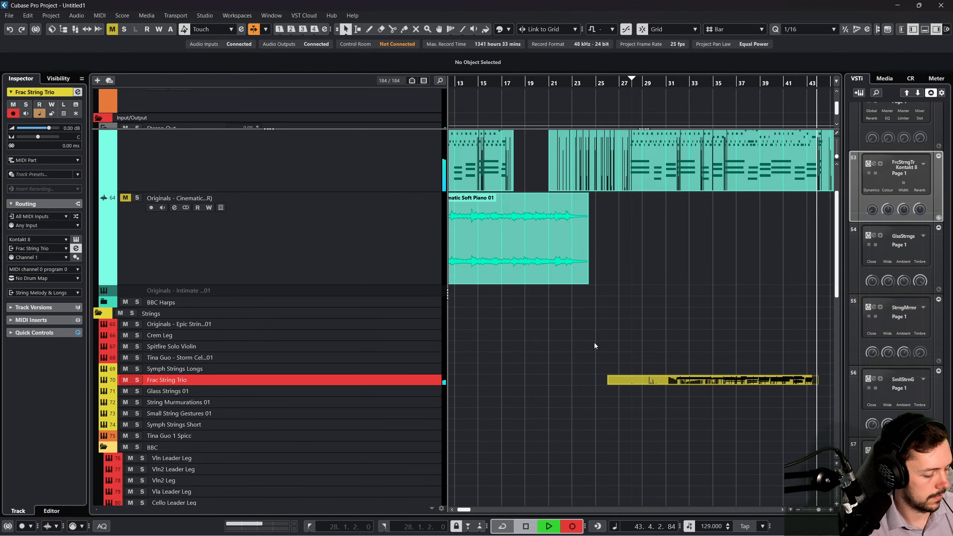
pyautogui.press('space')
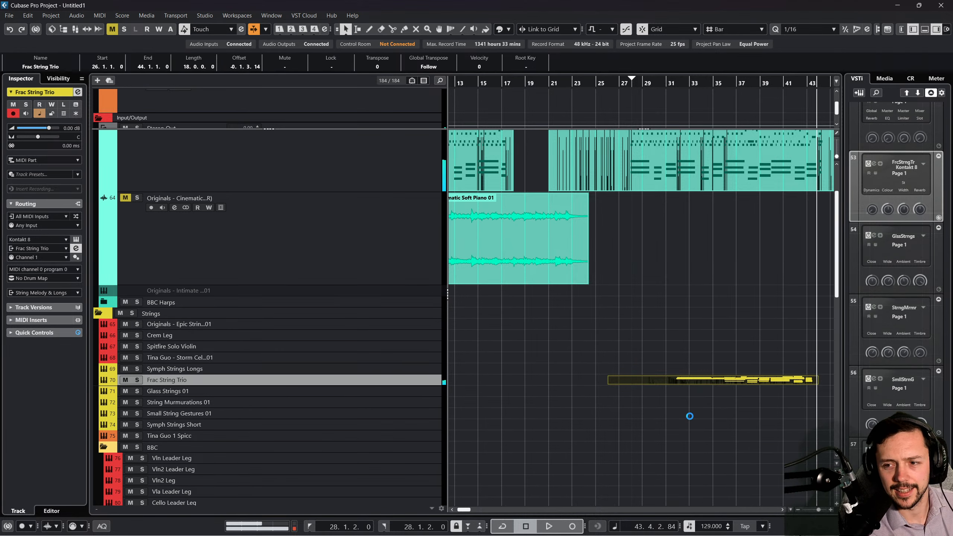
pyautogui.click(689, 417)
pyautogui.scroll(-2, 689, 416)
pyautogui.hscroll(4, 690, 416)
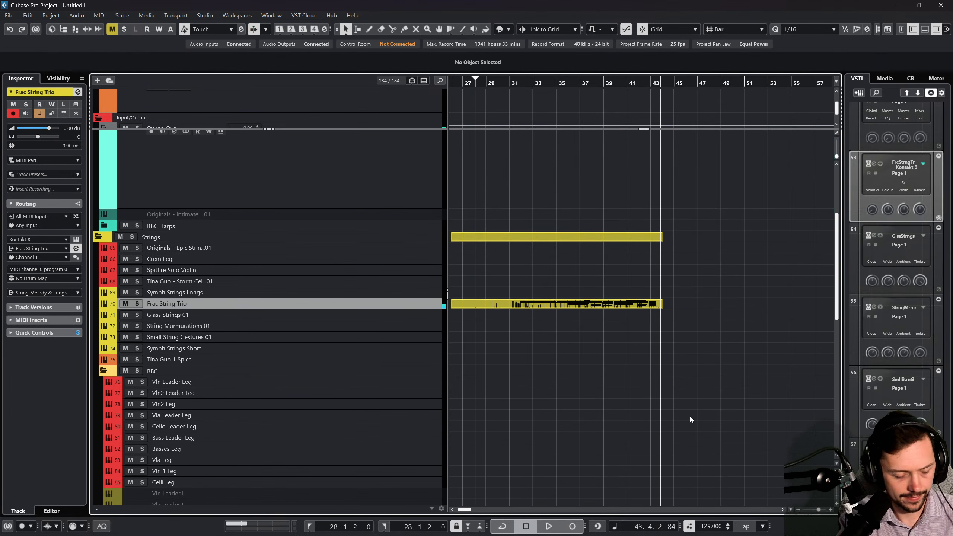
# Select String Murmurations 01 and Small String Gestures 01 together, and delete the Frac String Trio take.
pyautogui.click(331, 337)
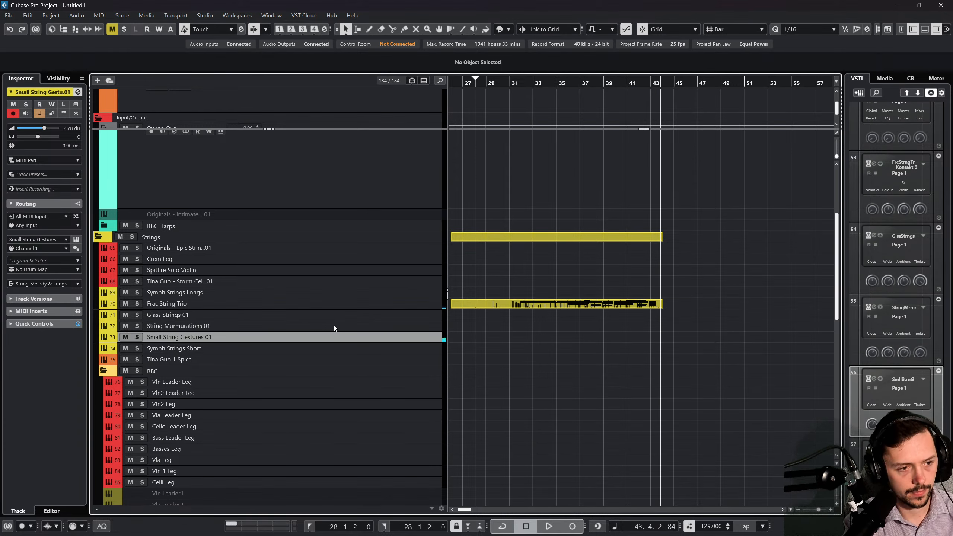
pyautogui.click(334, 326)
pyautogui.keyDown('ctrl'); pyautogui.click(399, 336); pyautogui.keyUp('ctrl')
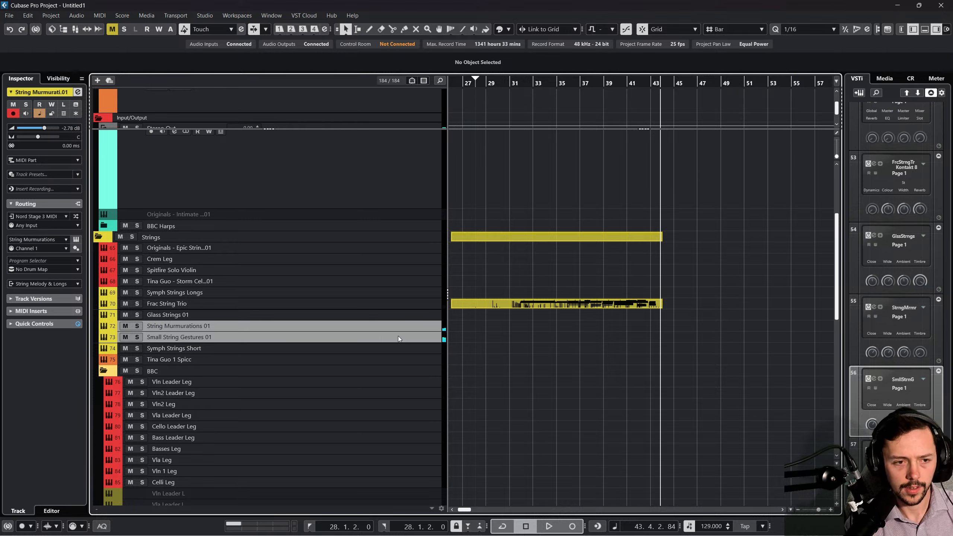
pyautogui.moveTo(694, 340); pyautogui.dragTo(600, 287)
pyautogui.press('Delete')
# Record a layered take on String Murmurations 01 and Small String Gestures 01 from bar 31 to about bar 40.
pyautogui.moveTo(527, 84); pyautogui.dragTo(511, 85)
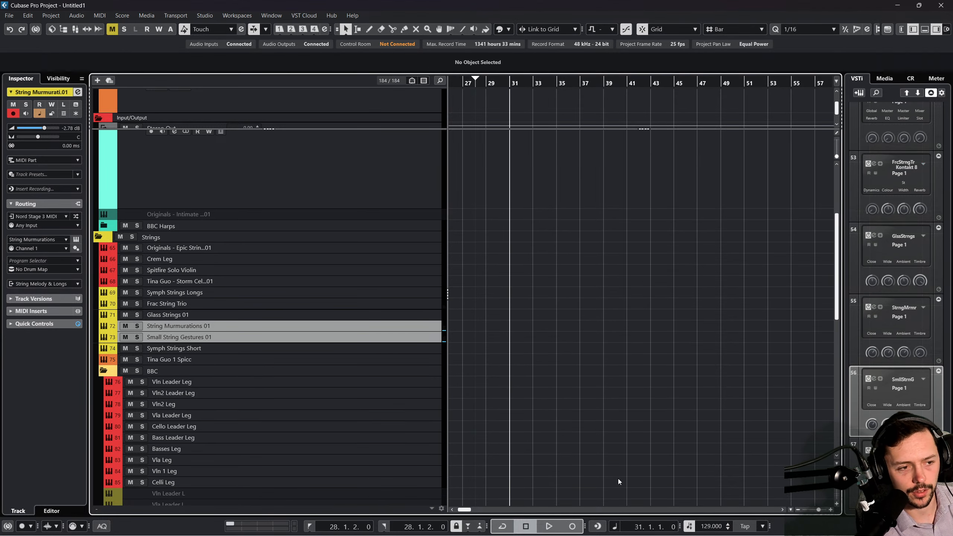
pyautogui.click(576, 523)
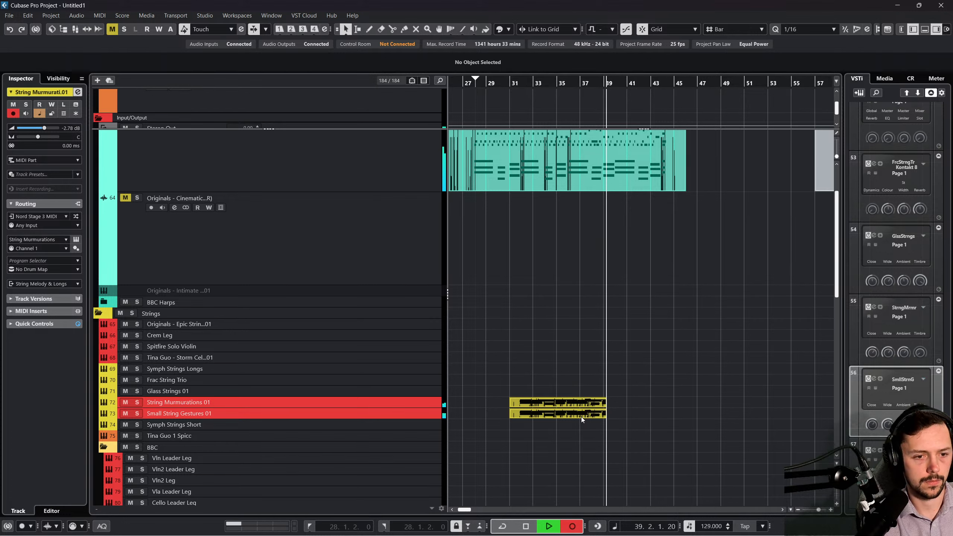
pyautogui.press('space')
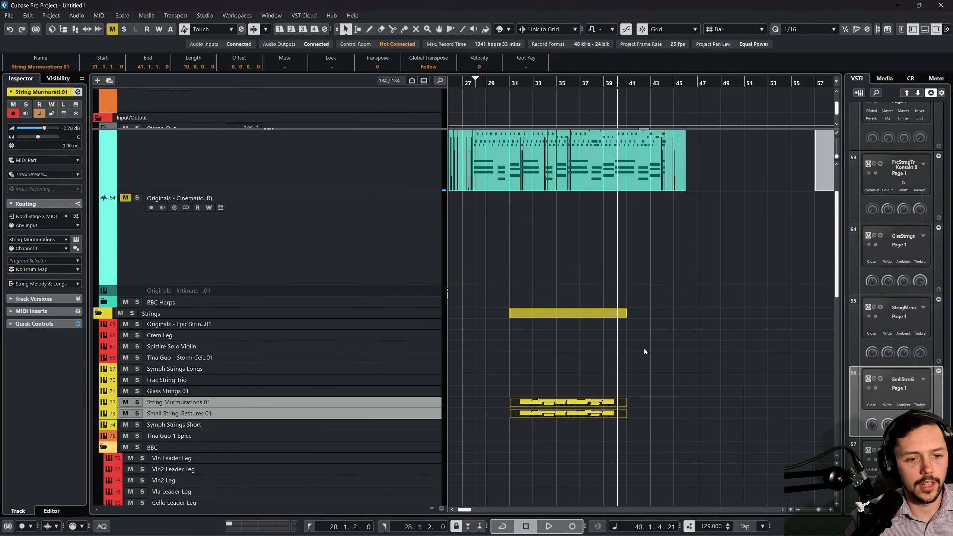
# Open both recorded string parts in the Key Editor and nudge all the notes forward to start at bar 32.
pyautogui.scroll(-3, 644, 351)
pyautogui.click(100, 15)
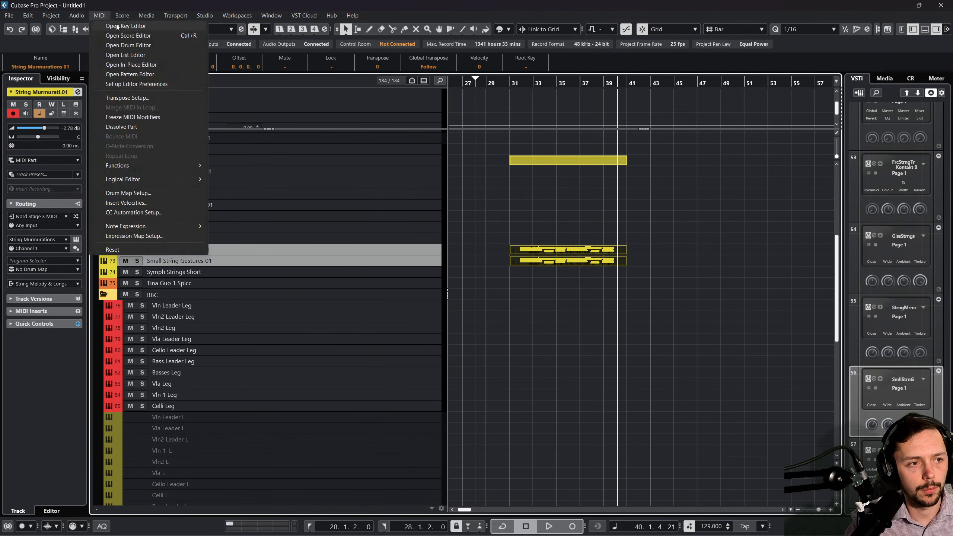
pyautogui.click(117, 26)
pyautogui.hotkey('ctrl', 'a')
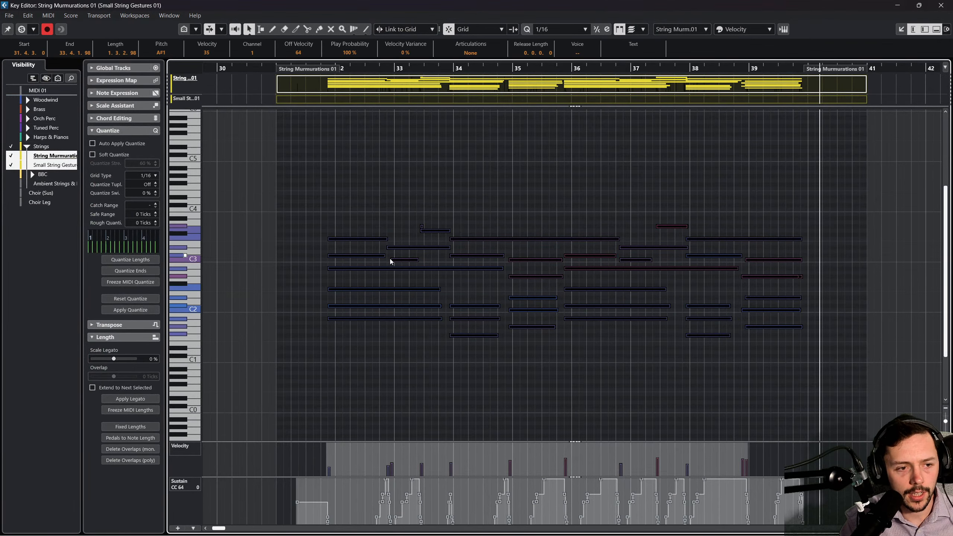
pyautogui.hotkey('ctrl', 'Right')
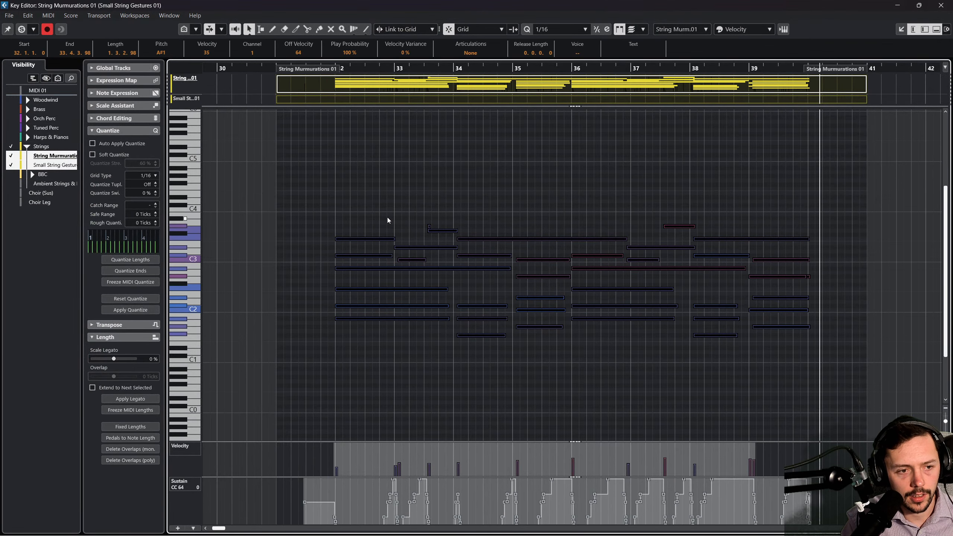
# Delete the stray short G#3 note in bar 33 from both the String Murmurations 01 and Small String Gestures 01 parts.
pyautogui.click(384, 200)
pyautogui.click(429, 227)
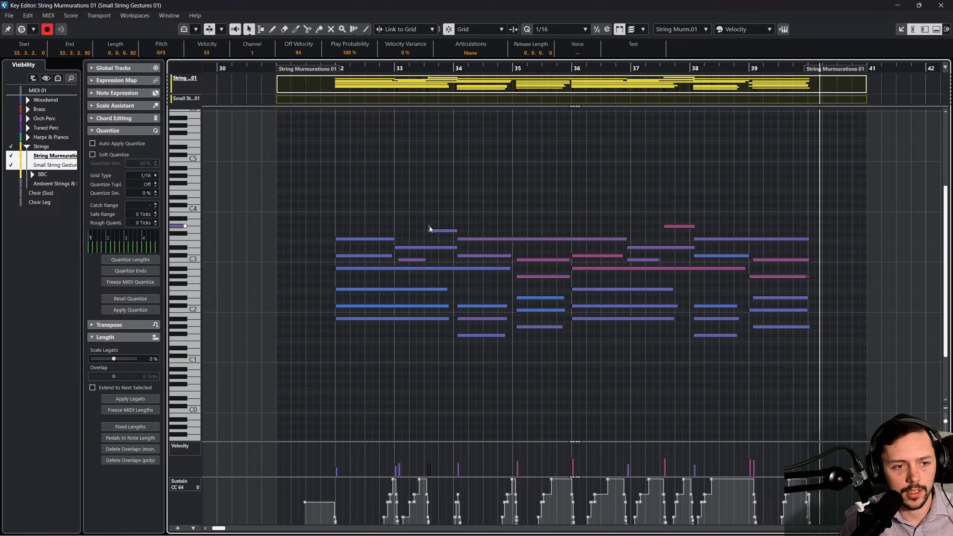
pyautogui.press('Delete')
pyautogui.click(456, 202)
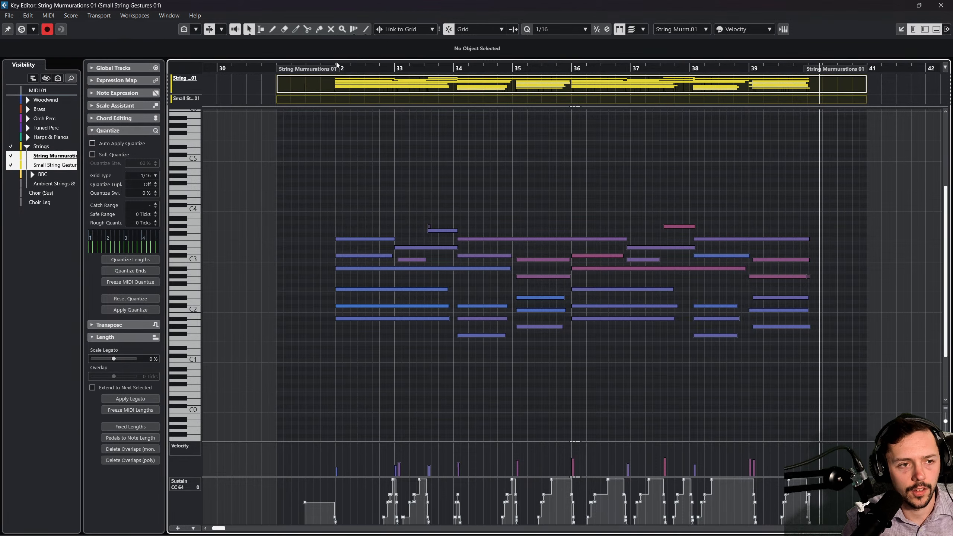
pyautogui.moveTo(337, 65); pyautogui.dragTo(485, 230)
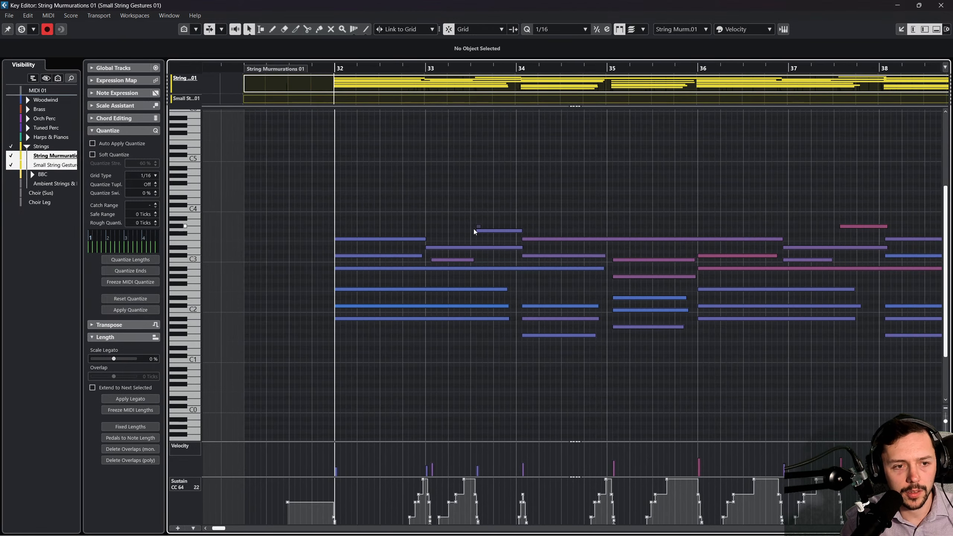
pyautogui.click(478, 227)
pyautogui.press('Delete')
pyautogui.click(472, 227)
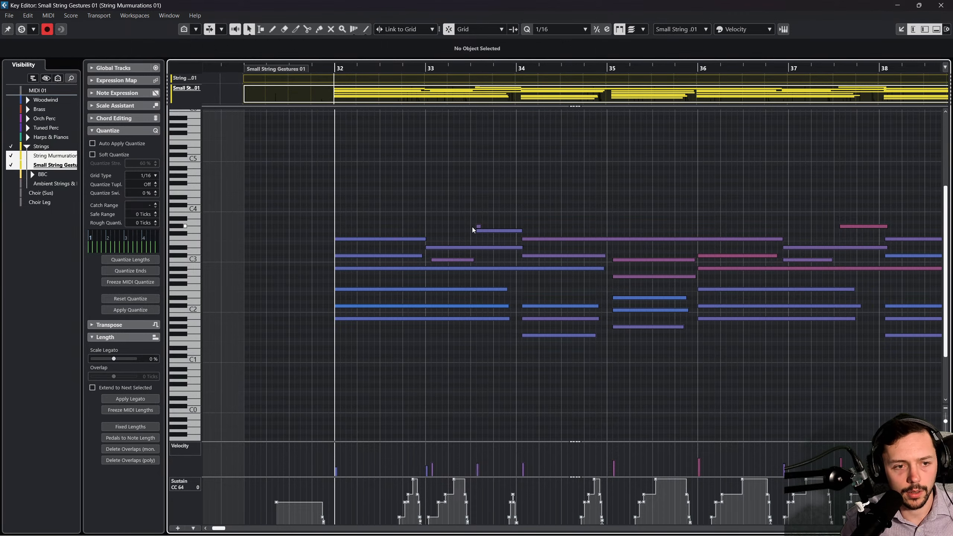
pyautogui.click(479, 226)
pyautogui.press('Delete')
# Quantize all the notes in the string parts to 1/4, and quantize their lengths as well.
pyautogui.hotkey('ctrl', 'a')
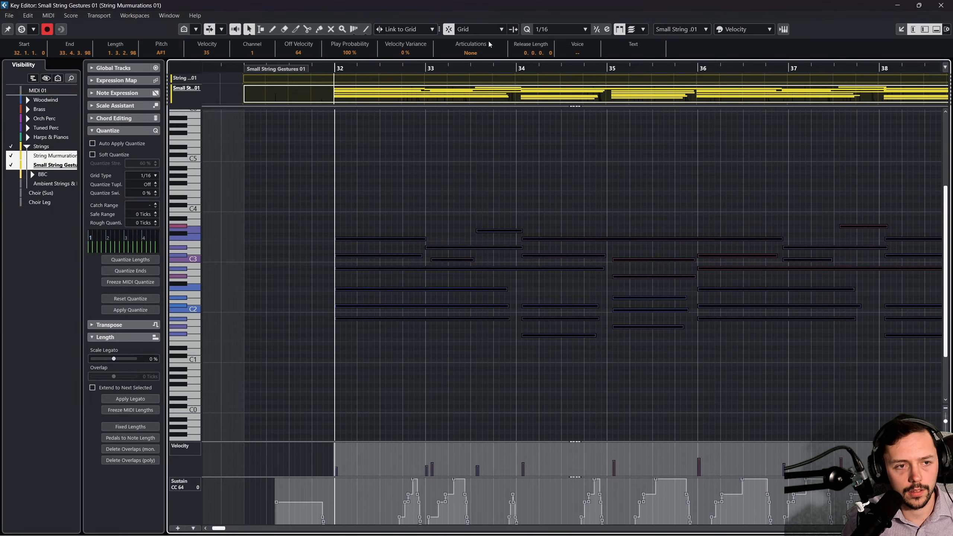
pyautogui.click(562, 29)
pyautogui.click(560, 86)
pyautogui.press('q')
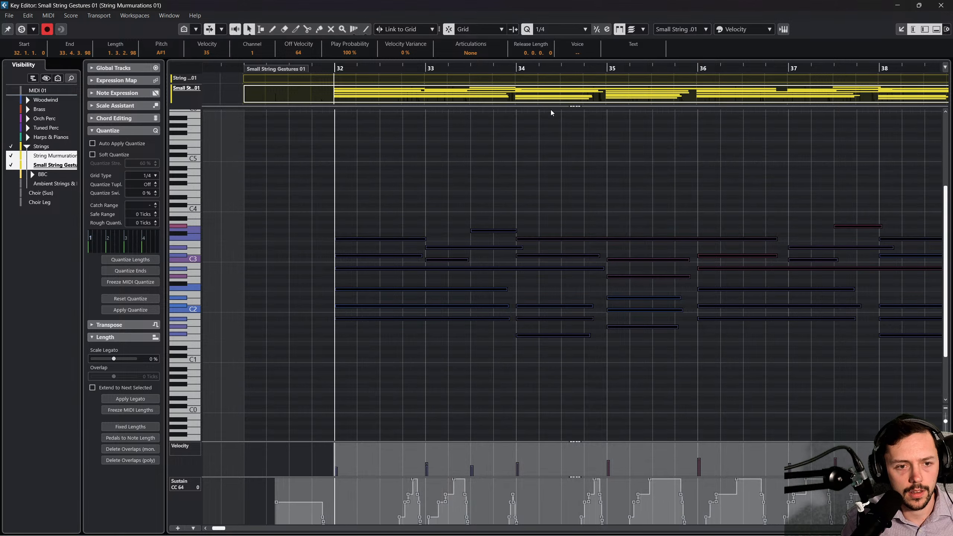
pyautogui.click(130, 260)
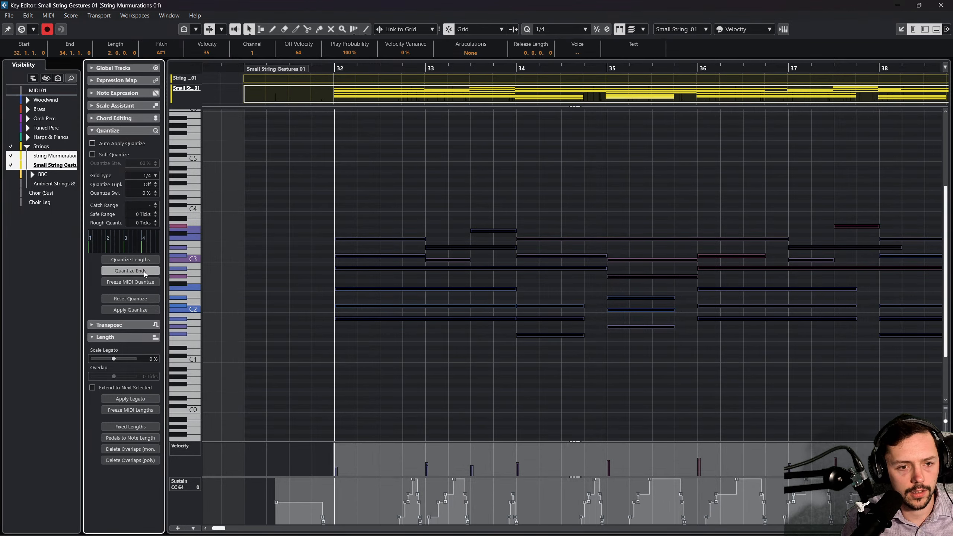
# Lengthen the cut-off low notes from bar 34 onward to the bar ends during playback and close the Key Editor.
pyautogui.press('g')
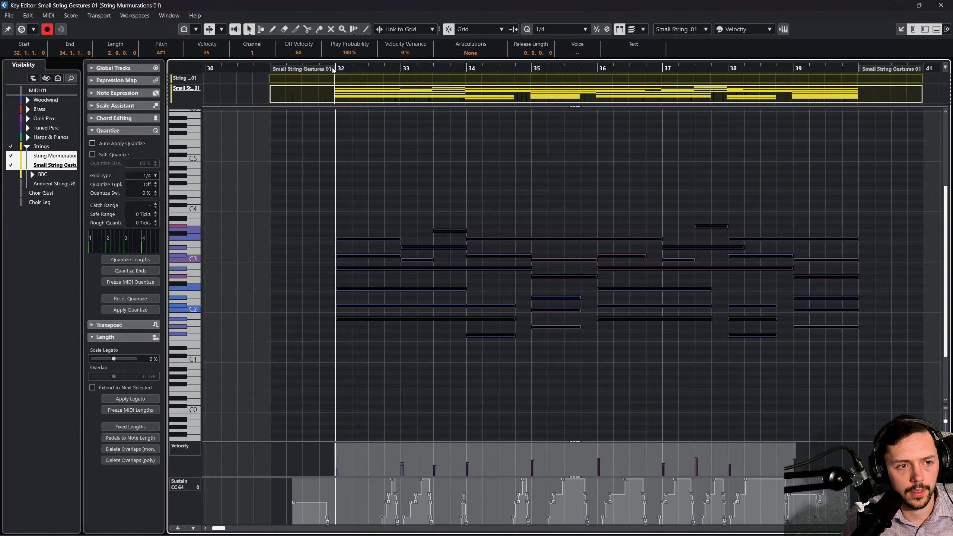
pyautogui.press('space')
pyautogui.click(725, 277)
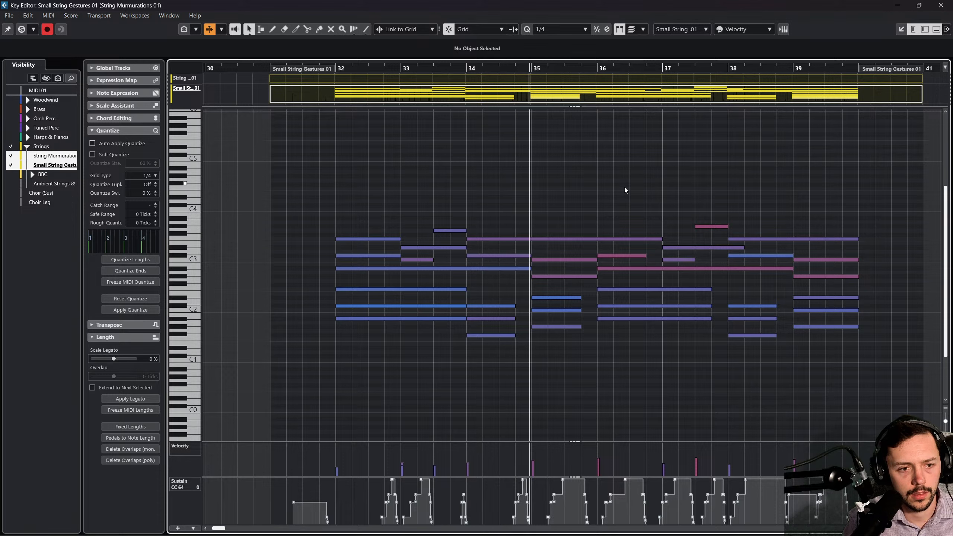
pyautogui.moveTo(516, 363); pyautogui.dragTo(594, 327)
pyautogui.click(548, 378)
pyautogui.click(632, 369)
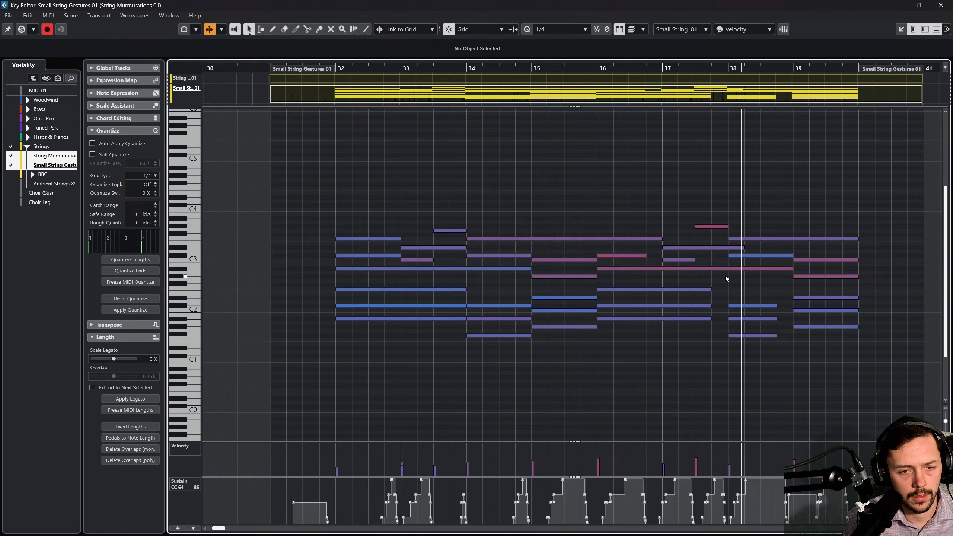
pyautogui.moveTo(764, 298); pyautogui.dragTo(764, 360)
pyautogui.click(814, 364)
pyautogui.press('space')
pyautogui.click(941, 5)
# Place the project cursor at bar 32, where the string notes begin.
pyautogui.scroll(6, 237, 224)
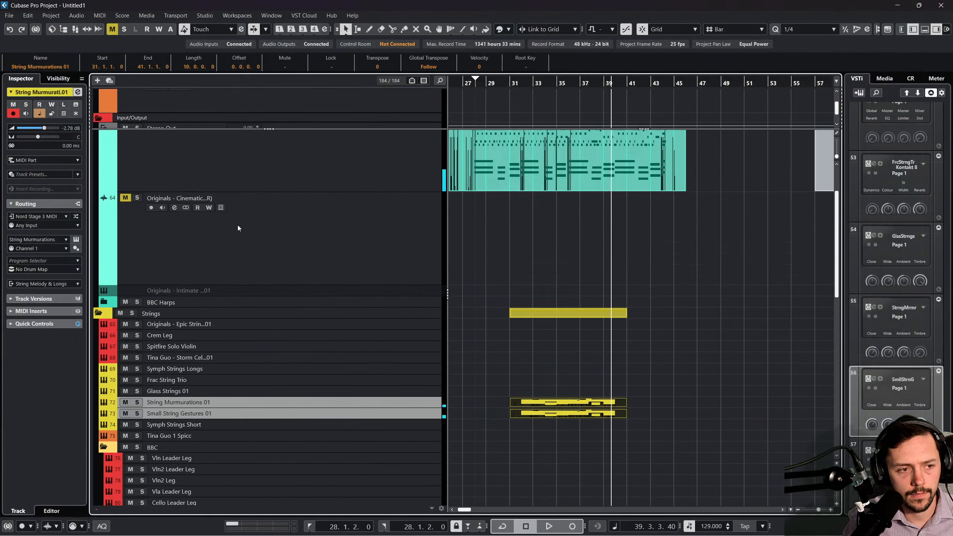
pyautogui.scroll(-4, 285, 178)
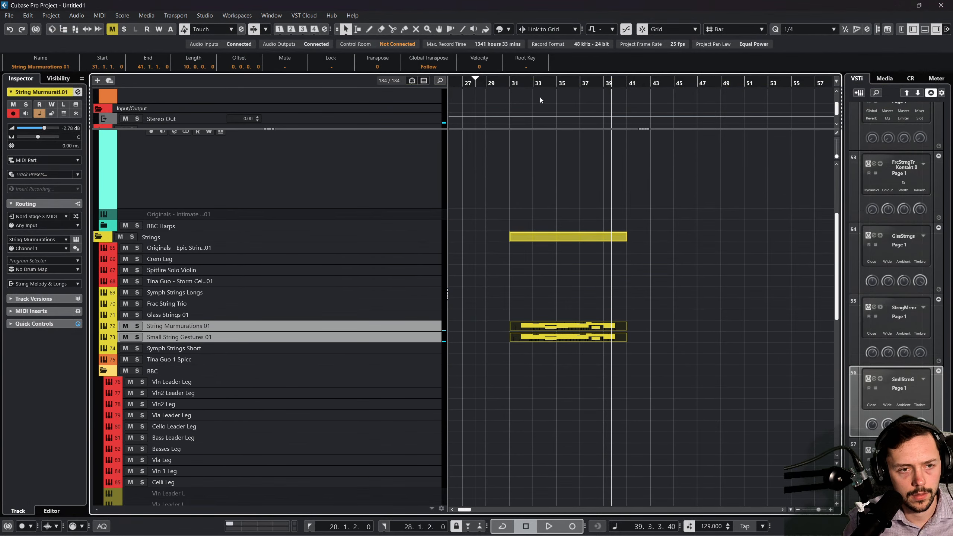
pyautogui.click(522, 83)
pyautogui.scroll(-2, 413, 301)
pyautogui.scroll(5, 398, 343)
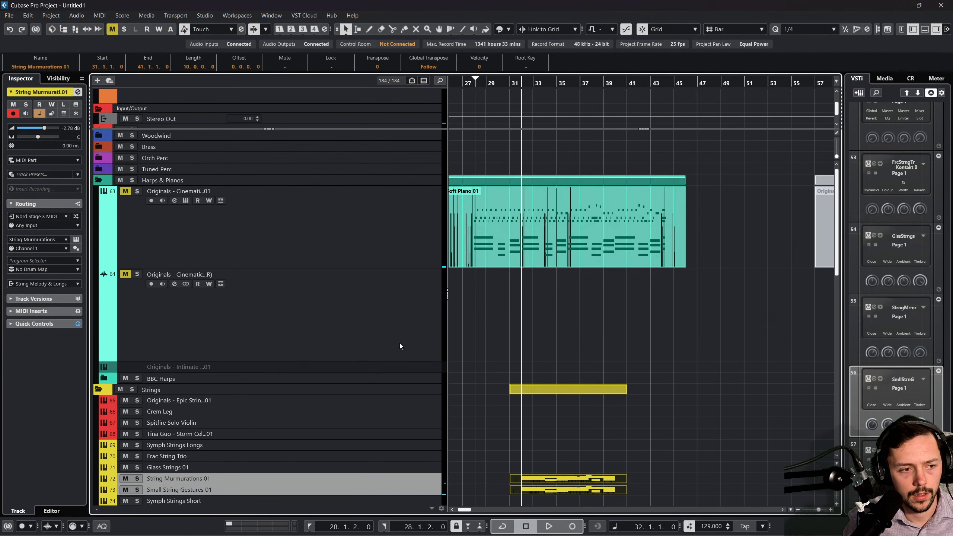
# Select the Vln2 S and Vla S short-string tracks together in the BBC folder.
pyautogui.scroll(-3, 391, 344)
pyautogui.click(406, 292)
pyautogui.scroll(-10, 359, 351)
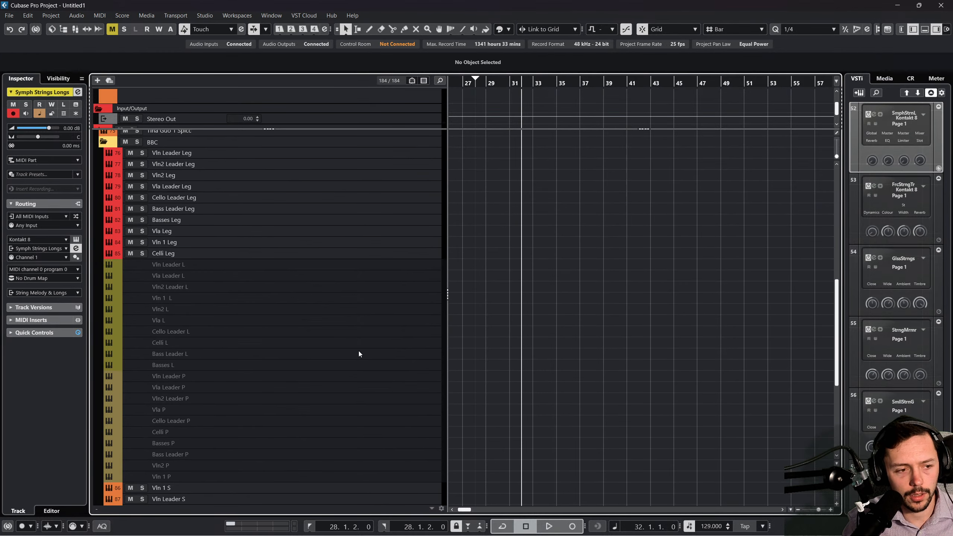
pyautogui.click(357, 415)
pyautogui.click(339, 402)
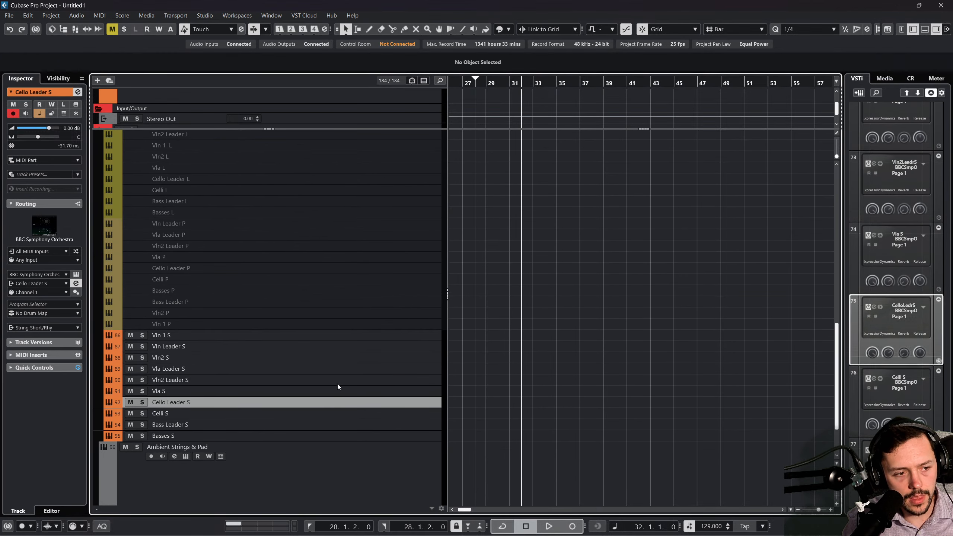
pyautogui.click(333, 391)
pyautogui.keyDown('ctrl'); pyautogui.click(319, 367); pyautogui.keyUp('ctrl')
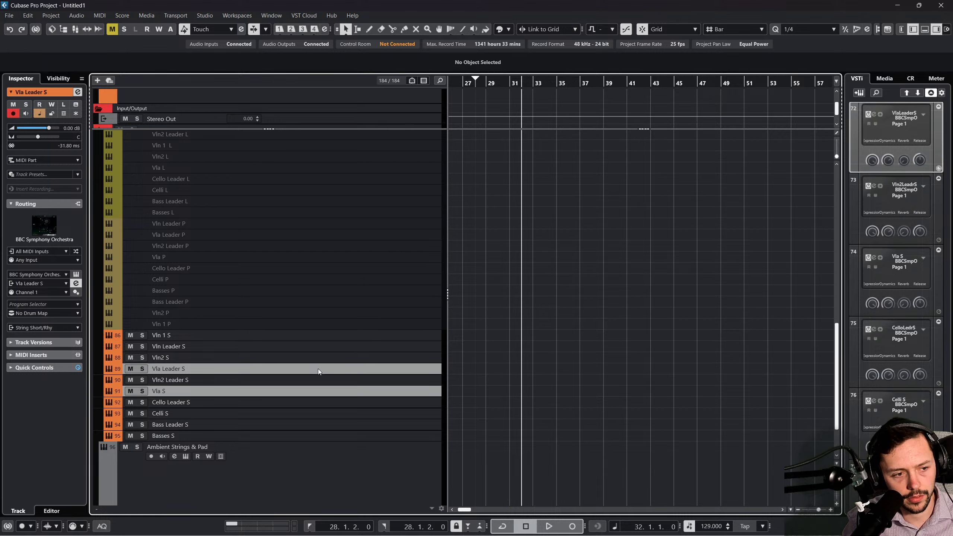
pyautogui.keyDown('ctrl'); pyautogui.click(299, 367); pyautogui.keyUp('ctrl')
pyautogui.keyDown('ctrl'); pyautogui.click(296, 358); pyautogui.keyUp('ctrl')
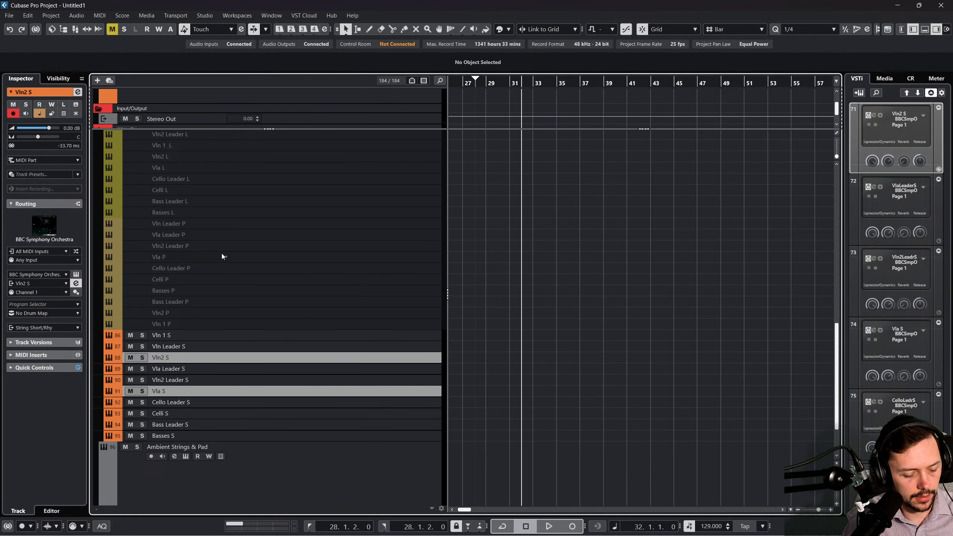
# Open the Vln2 S track's BBC Symphony Orchestra instrument and switch its articulation from Spiccato to Pizzicato.
pyautogui.click(76, 283)
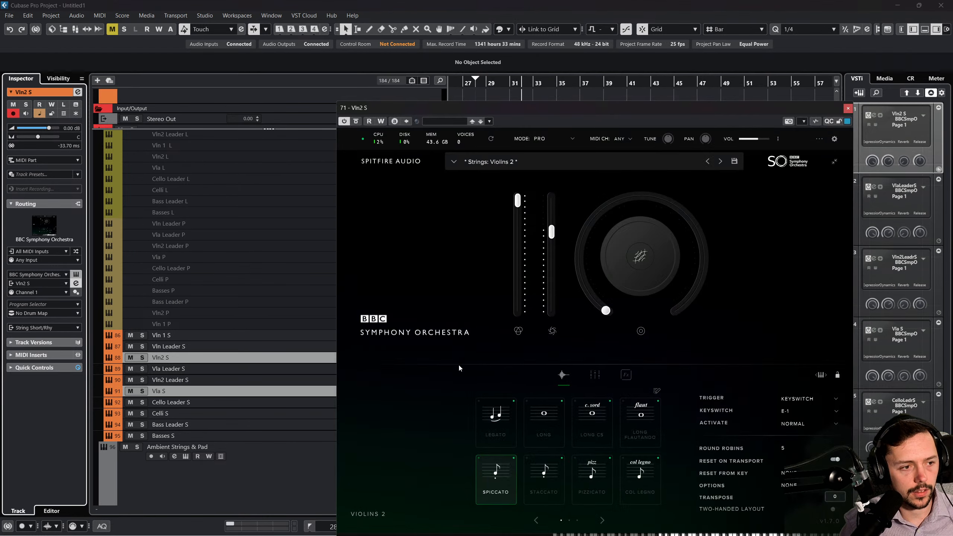
pyautogui.moveTo(592, 110); pyautogui.dragTo(627, 14)
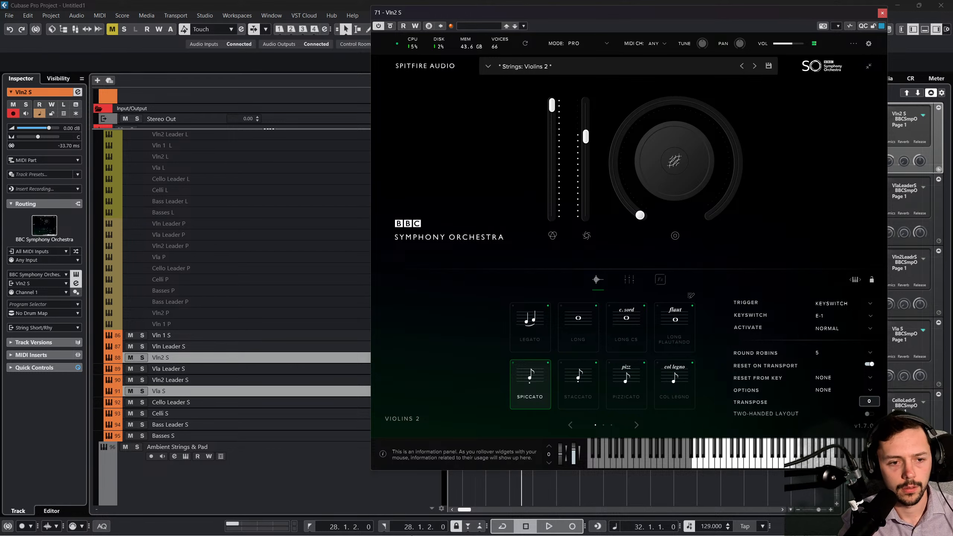
pyautogui.click(635, 400)
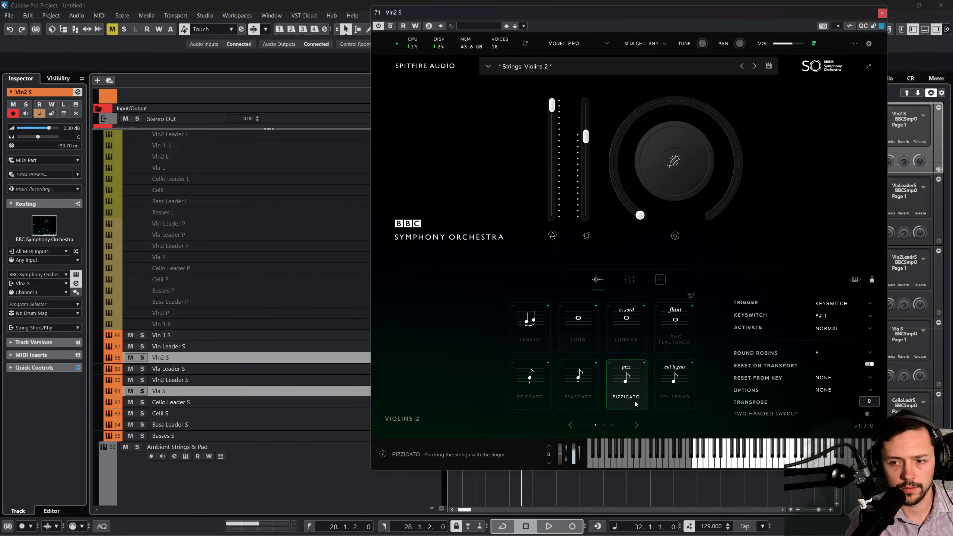
# Select the Vln 1 S, Vla S and Celli S tracks together to audition them layered.
pyautogui.click(325, 406)
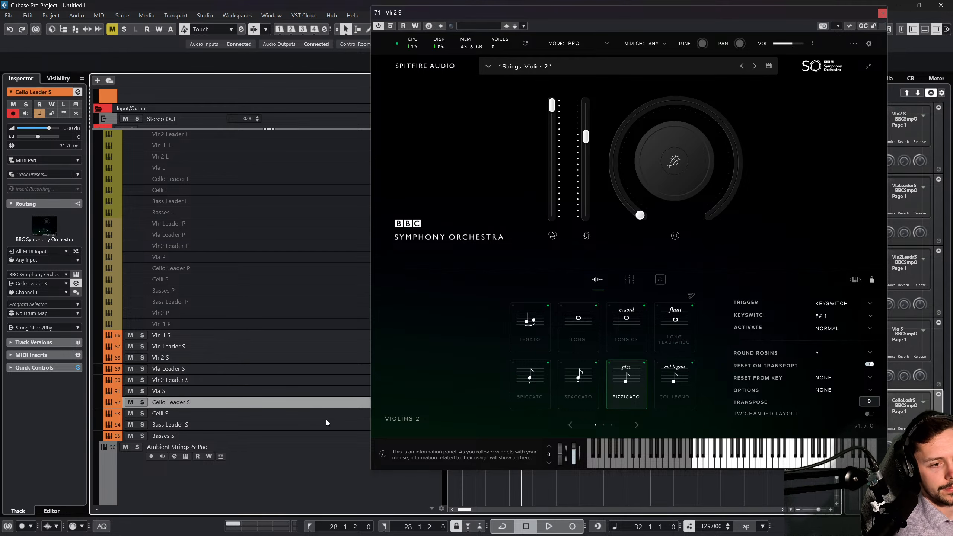
pyautogui.click(327, 413)
pyautogui.keyDown('ctrl'); pyautogui.click(331, 391); pyautogui.keyUp('ctrl')
pyautogui.keyDown('ctrl'); pyautogui.click(330, 358); pyautogui.keyUp('ctrl')
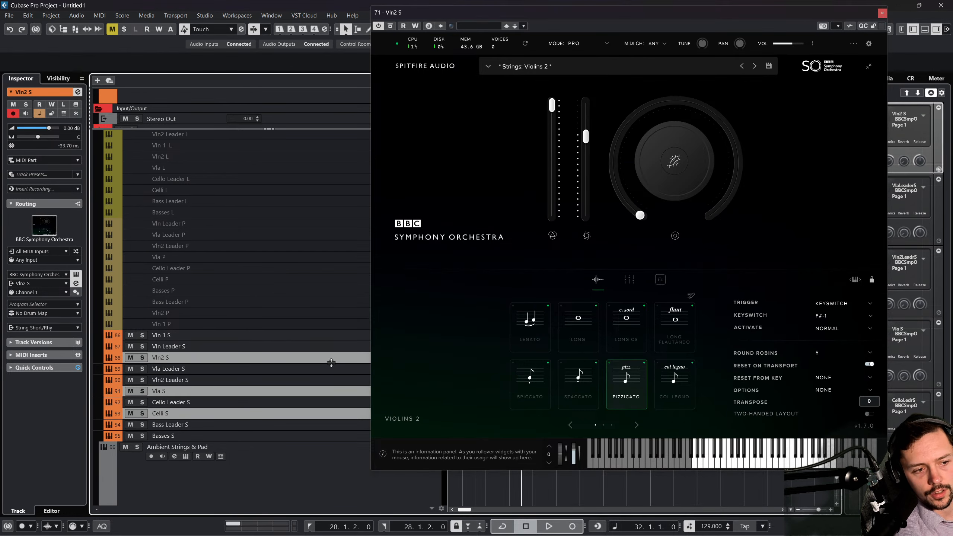
pyautogui.keyDown('ctrl'); pyautogui.click(334, 353); pyautogui.keyUp('ctrl')
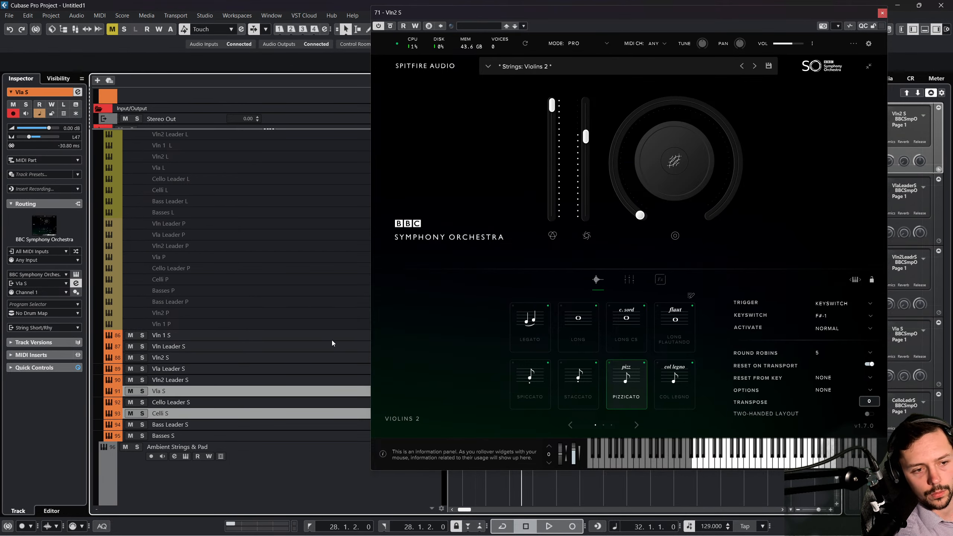
pyautogui.keyDown('ctrl'); pyautogui.click(334, 333); pyautogui.keyUp('ctrl')
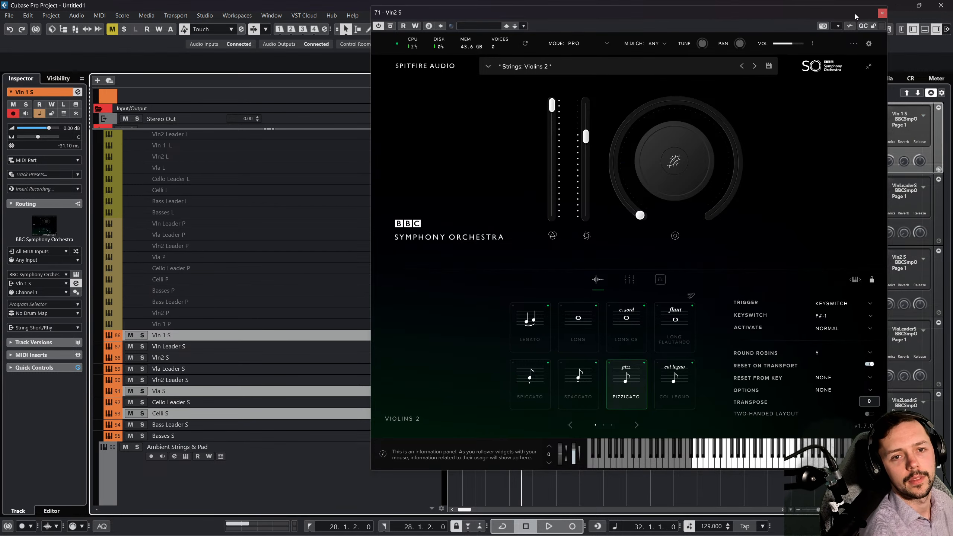
# Close the Vln2 S instrument window and copy the Cinematic Soft Piano 01 MIDI part.
pyautogui.click(882, 13)
pyautogui.scroll(10, 620, 276)
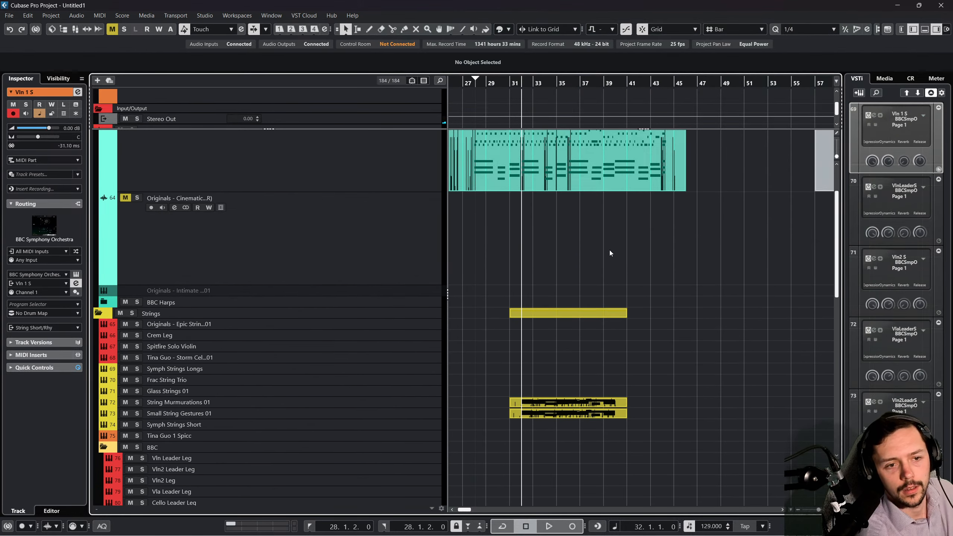
pyautogui.click(542, 229)
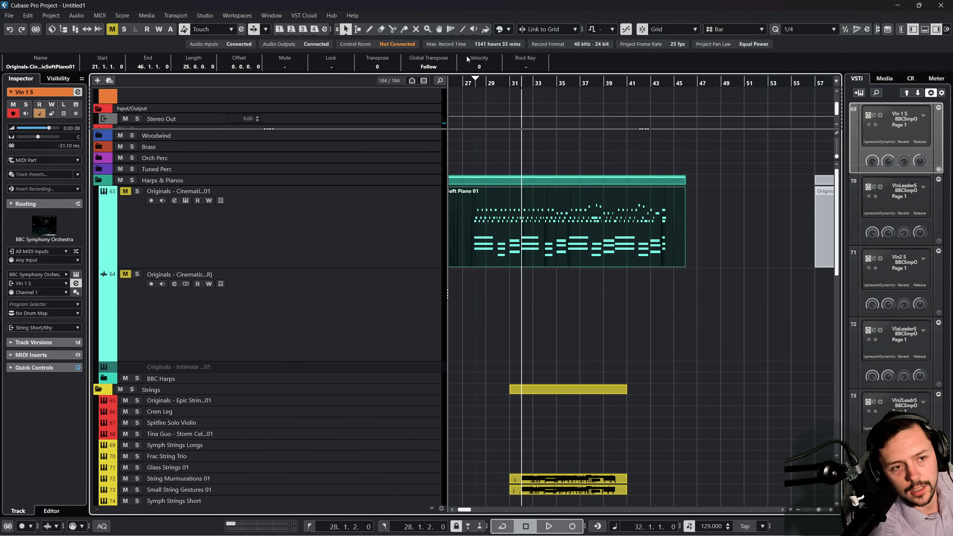
pyautogui.scroll(-10, 527, 256)
pyautogui.scroll(-5, 487, 263)
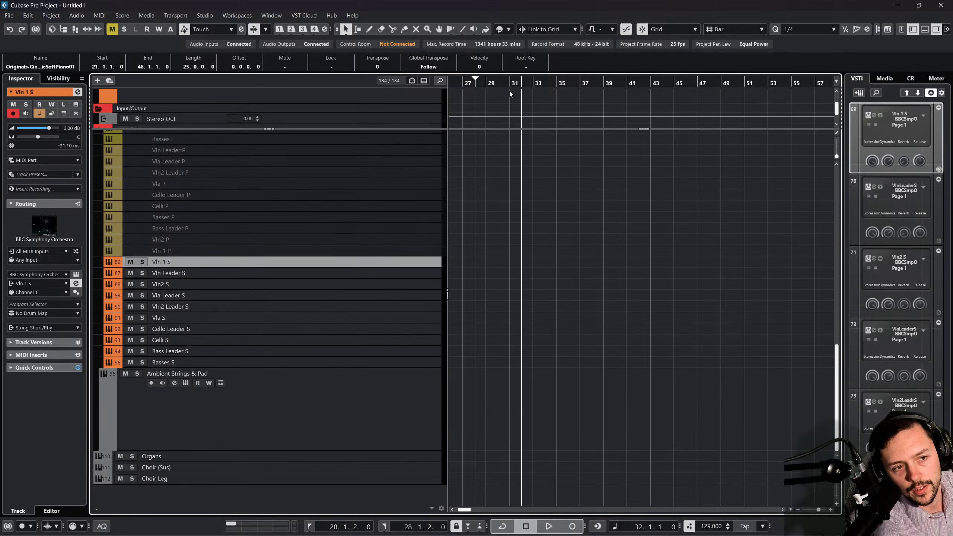
pyautogui.scroll(10, 555, 324)
pyautogui.scroll(5, 555, 324)
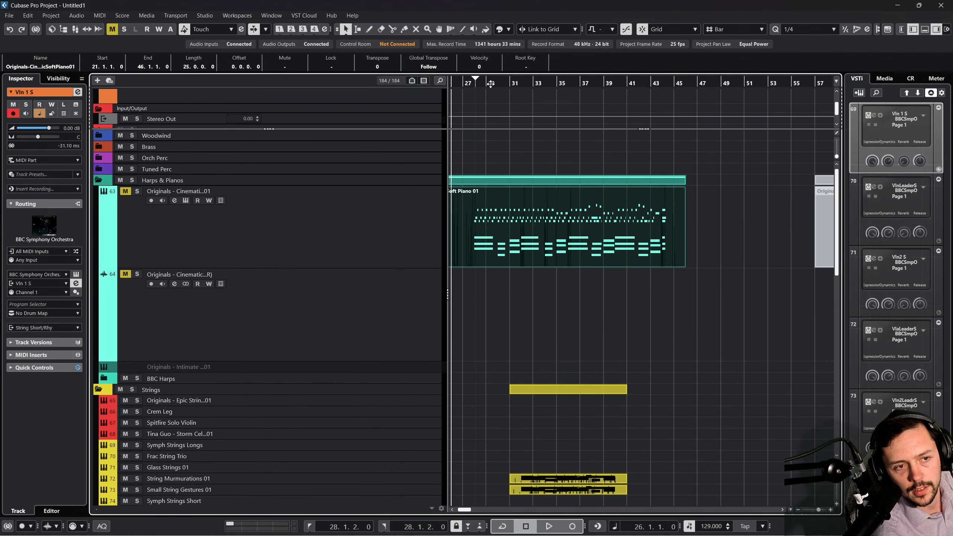
# Paste the piano part onto the Celli S track and move it so its notes start at bar 28.
pyautogui.moveTo(491, 84); pyautogui.dragTo(472, 101)
pyautogui.scroll(-10, 487, 320)
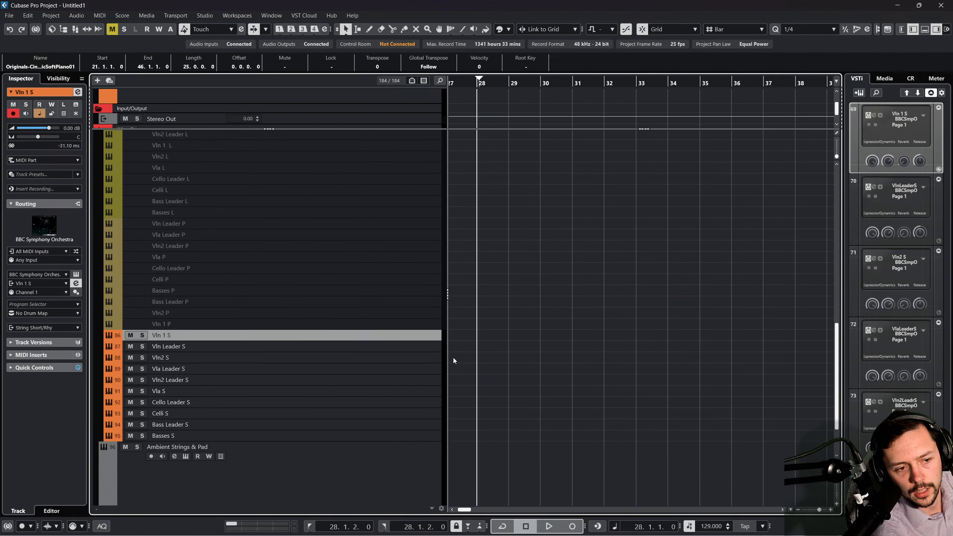
pyautogui.scroll(-3, 452, 357)
pyautogui.click(387, 347)
pyautogui.click(388, 342)
pyautogui.hotkey('ctrl', 'v')
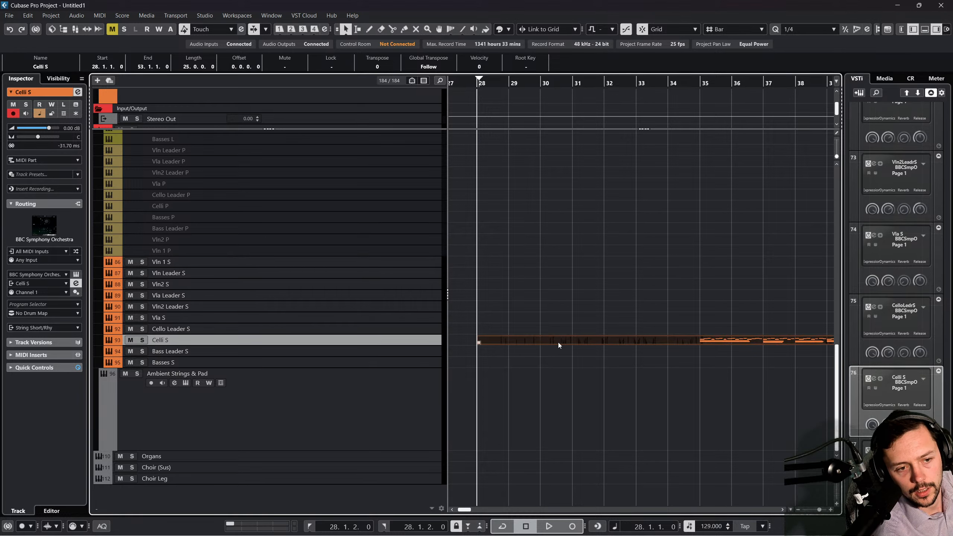
pyautogui.moveTo(564, 337); pyautogui.dragTo(463, 341)
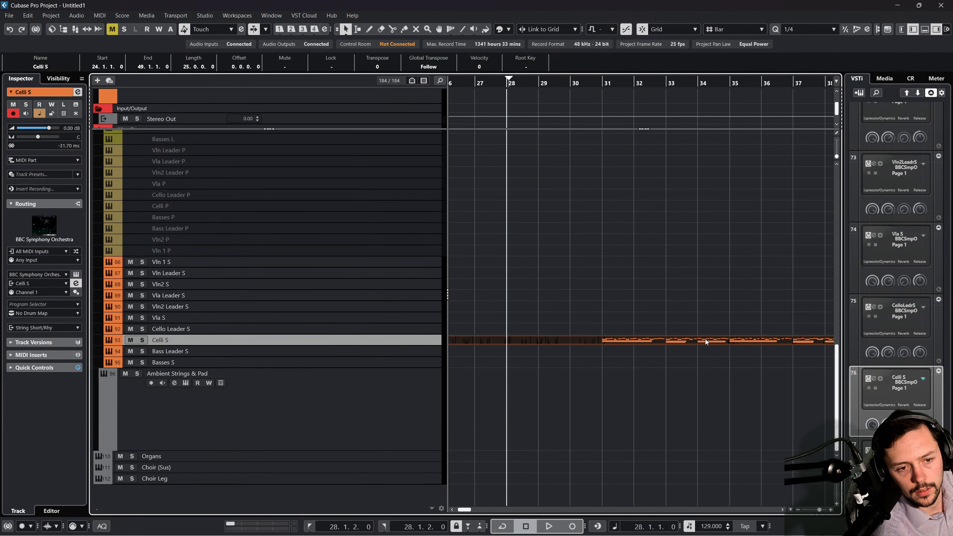
pyautogui.moveTo(705, 341); pyautogui.dragTo(473, 316)
# Paste the piano part onto the Vla S track and shift it to start at bar 21, aligned with Celli S.
pyautogui.click(412, 317)
pyautogui.hotkey('ctrl', 'v')
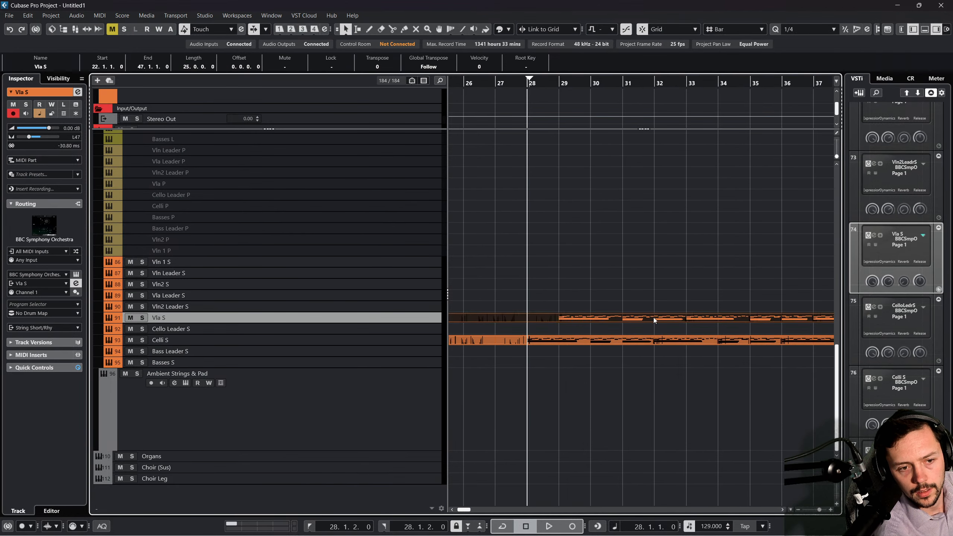
pyautogui.moveTo(654, 317); pyautogui.dragTo(619, 317)
# Play from bar 28 to audition the Vla S and Celli S parts with the textural strings while checking the string tracks.
pyautogui.press('space')
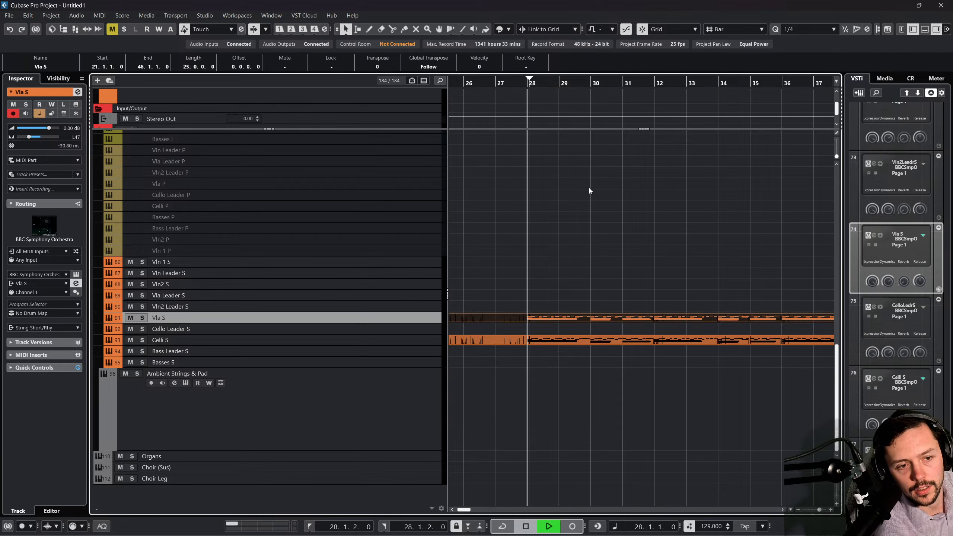
pyautogui.click(616, 261)
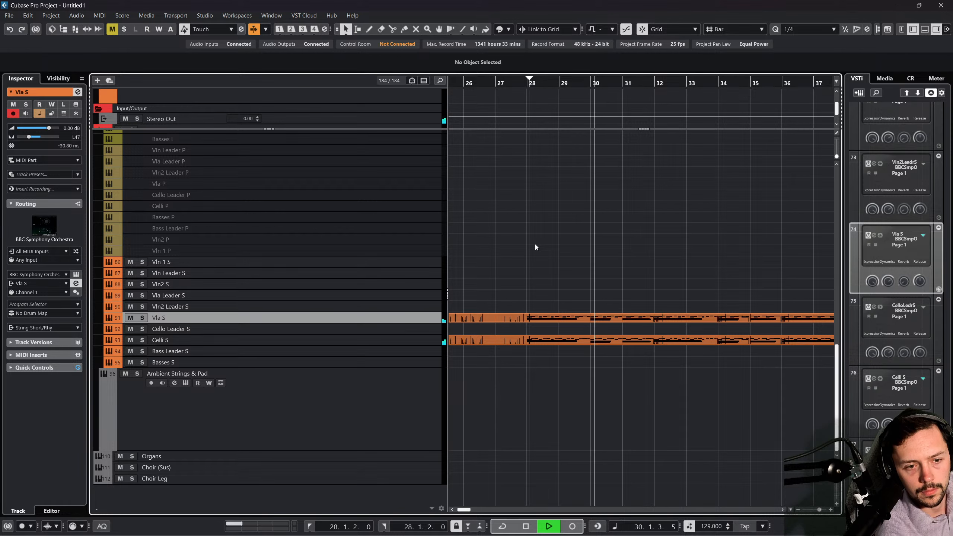
pyautogui.scroll(4, 585, 262)
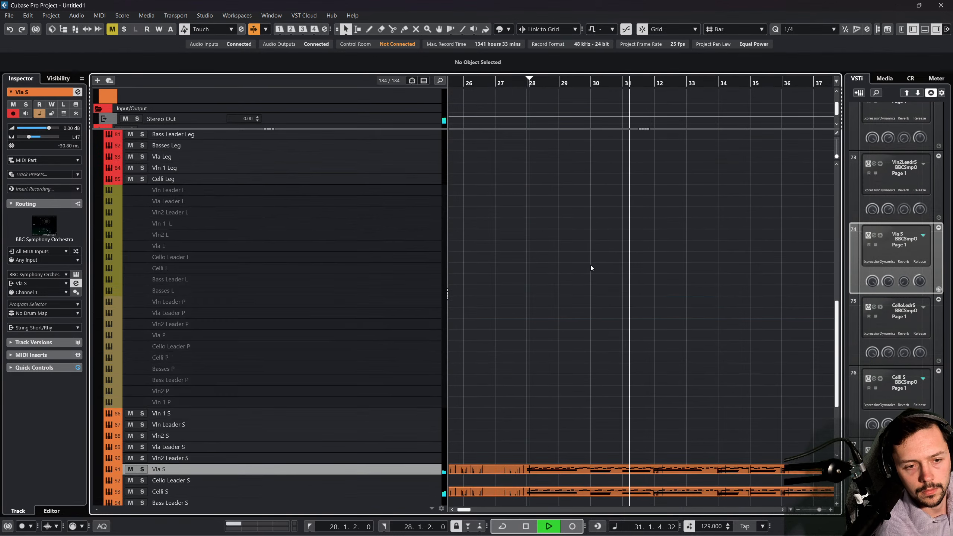
pyautogui.scroll(8, 597, 277)
pyautogui.scroll(-4, 540, 323)
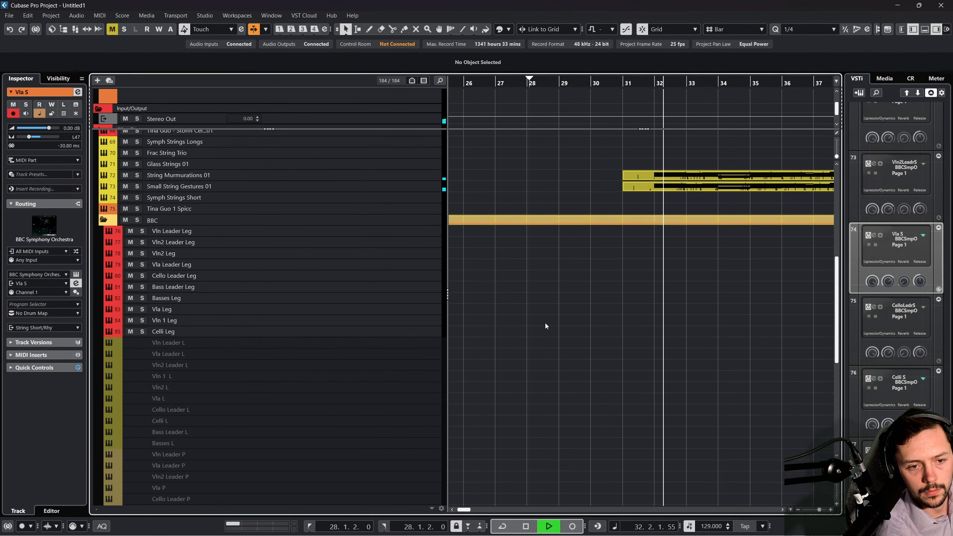
pyautogui.scroll(-9, 548, 326)
pyautogui.scroll(7, 549, 328)
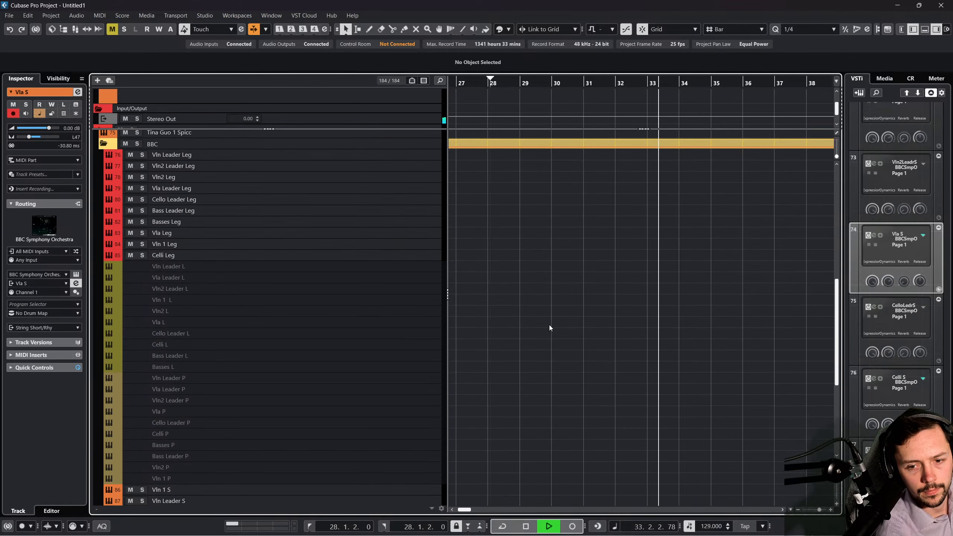
pyautogui.scroll(-8, 549, 325)
pyautogui.scroll(8, 550, 325)
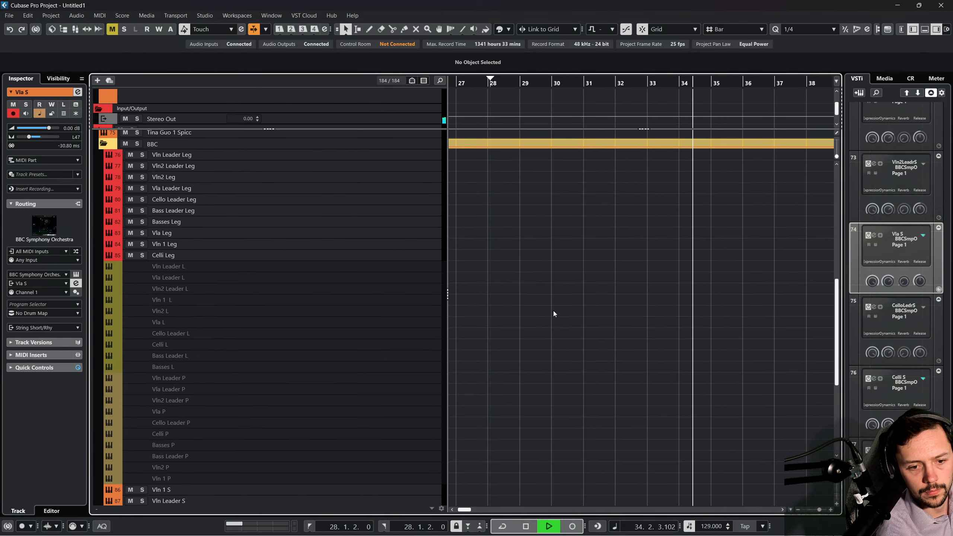
pyautogui.scroll(4, 554, 312)
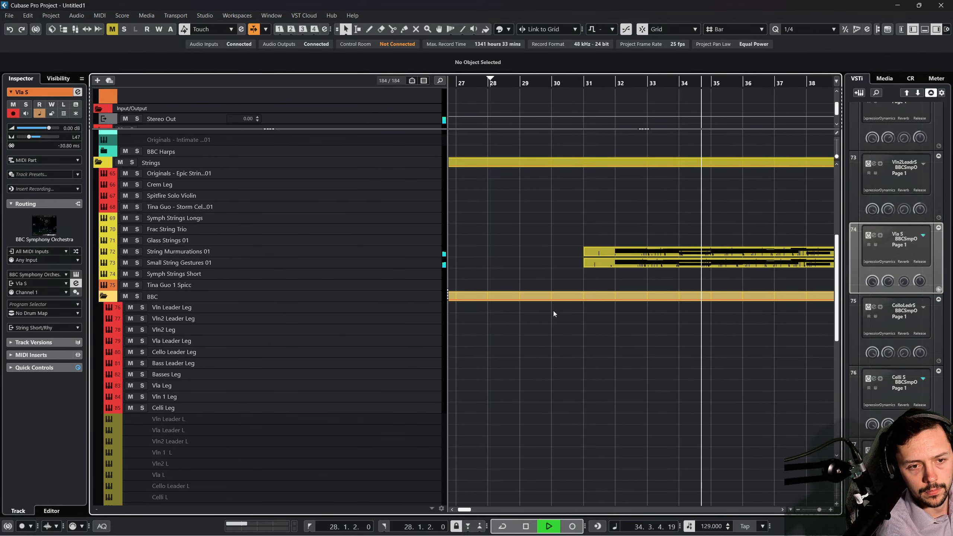
# Lower the volume of String Murmurations 01 to -7.88 dB and Small String Gestures 01 to about -9.2 dB during playback.
pyautogui.click(386, 253)
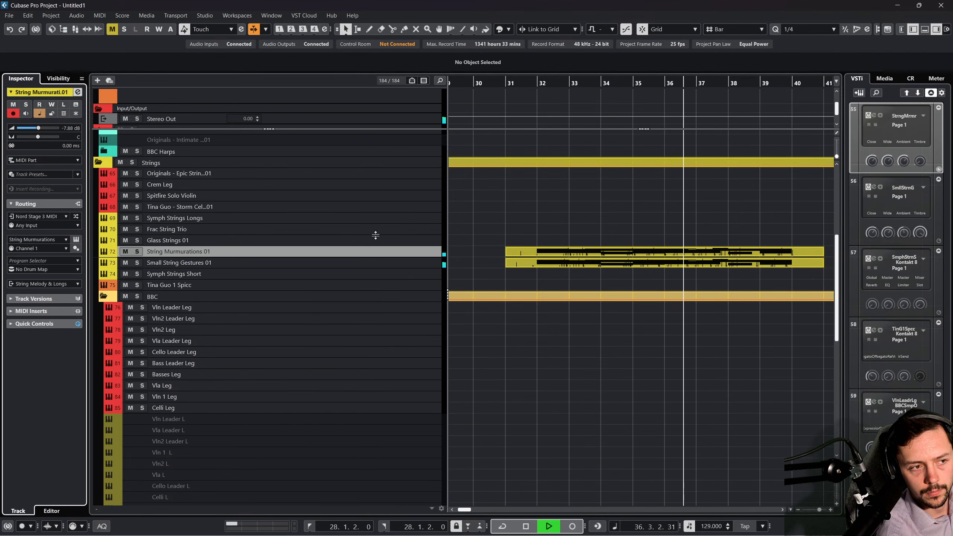
pyautogui.press('Down')
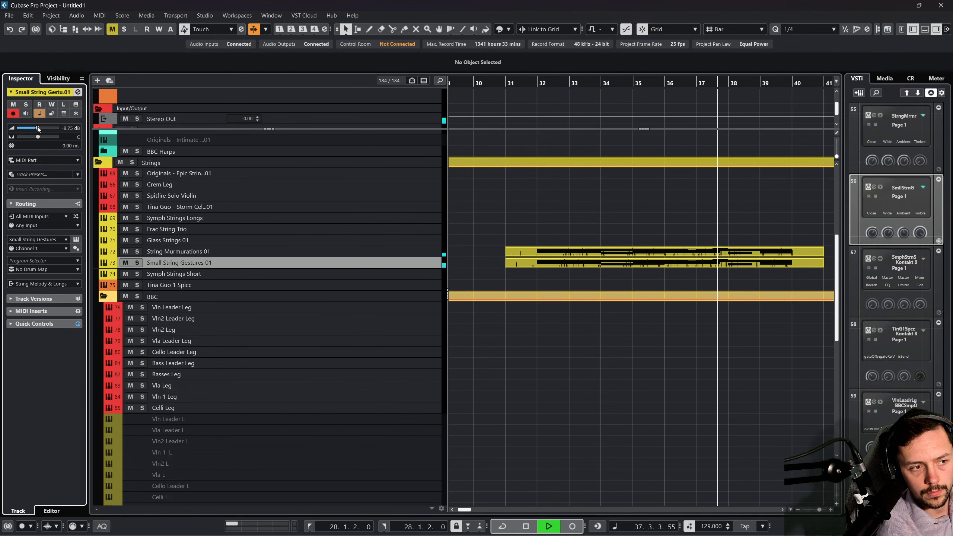
pyautogui.moveTo(37, 129); pyautogui.dragTo(36, 129)
pyautogui.hscroll(2, 483, 349)
pyautogui.click(510, 370)
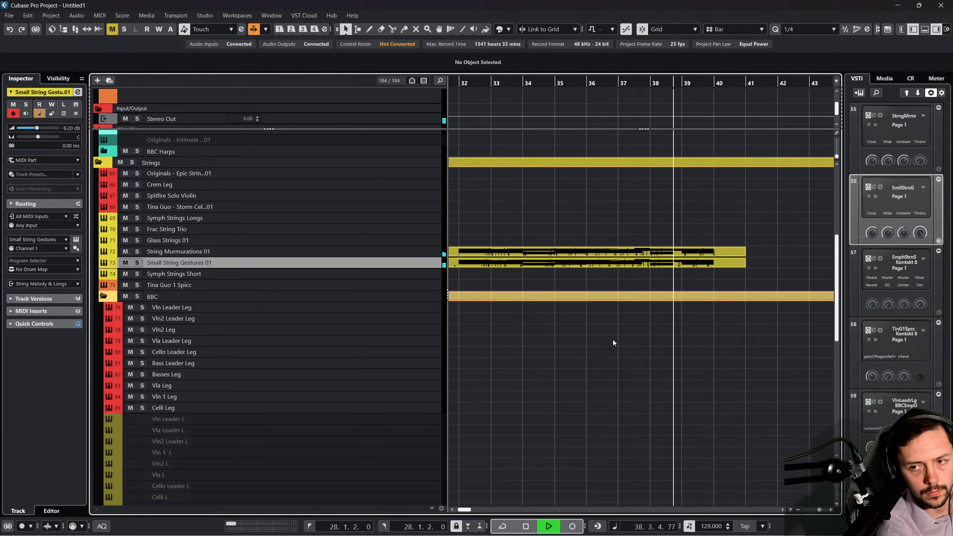
# Stop playback, set the cycle range from bar 32 to bar 40 over the textural strings, and turn cycling on.
pyautogui.scroll(-10, 604, 339)
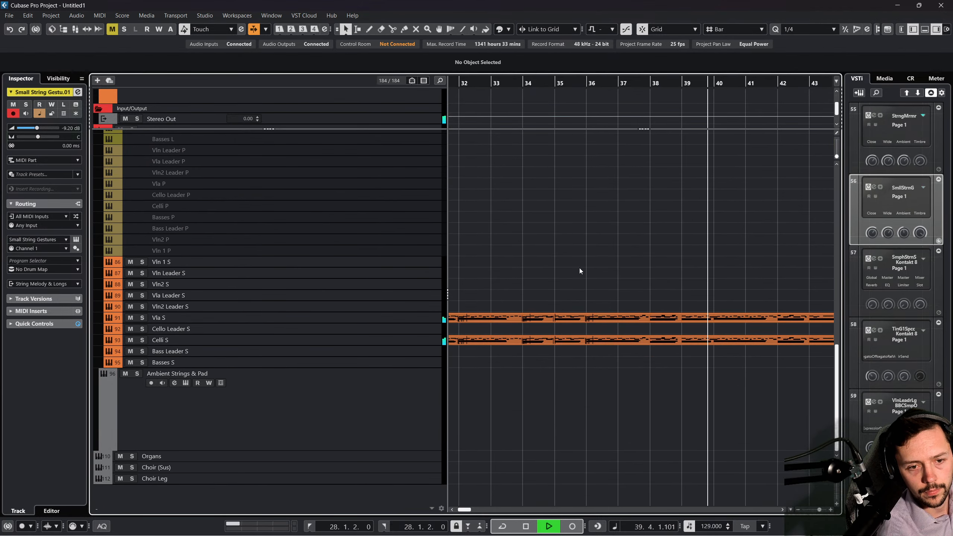
pyautogui.hscroll(2, 579, 270)
pyautogui.press('space')
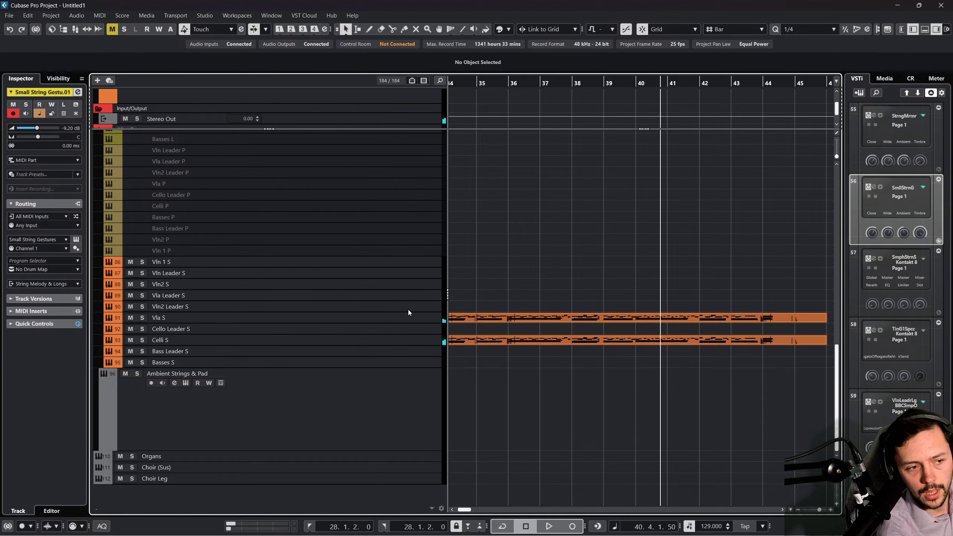
pyautogui.scroll(8, 369, 325)
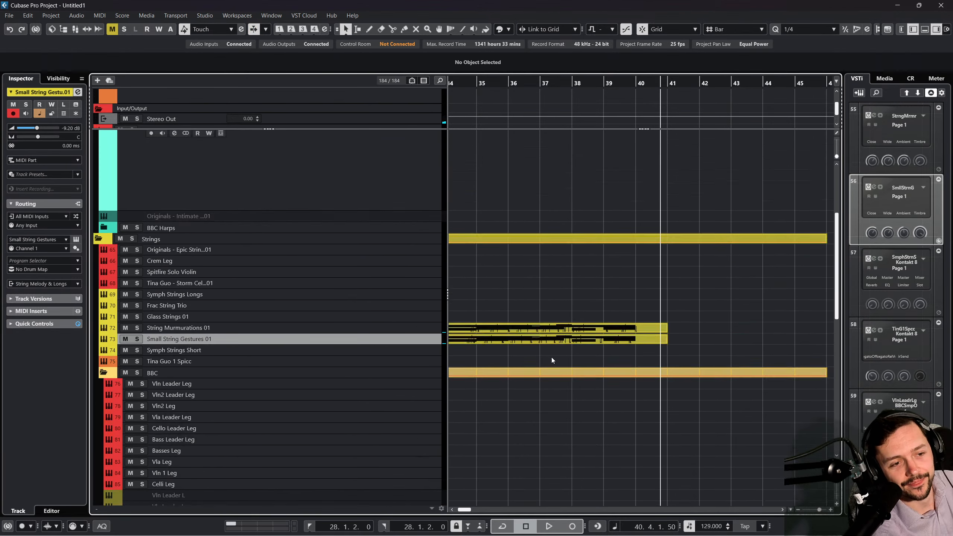
pyautogui.scroll(-4, 626, 185)
pyautogui.hscroll(-3, 626, 185)
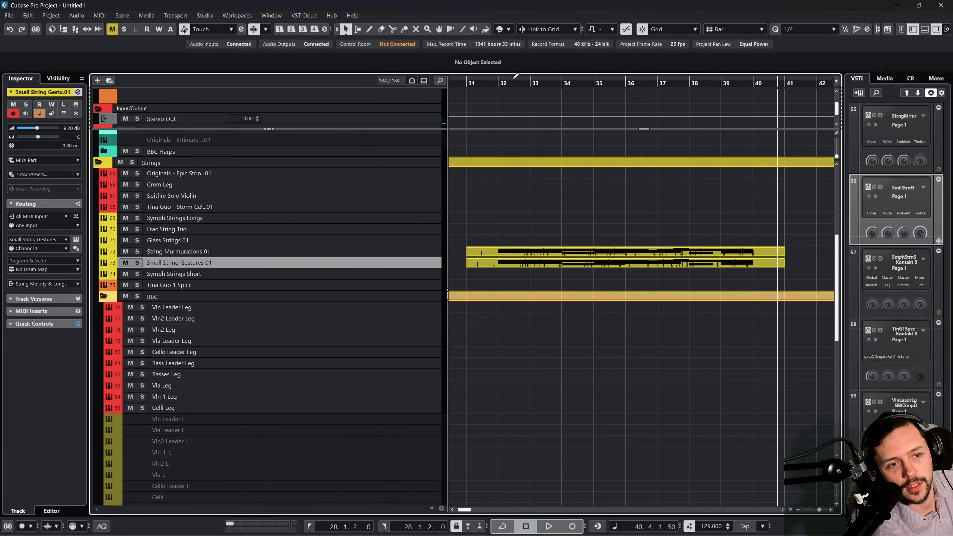
pyautogui.click(499, 81)
pyautogui.moveTo(499, 80); pyautogui.dragTo(767, 82)
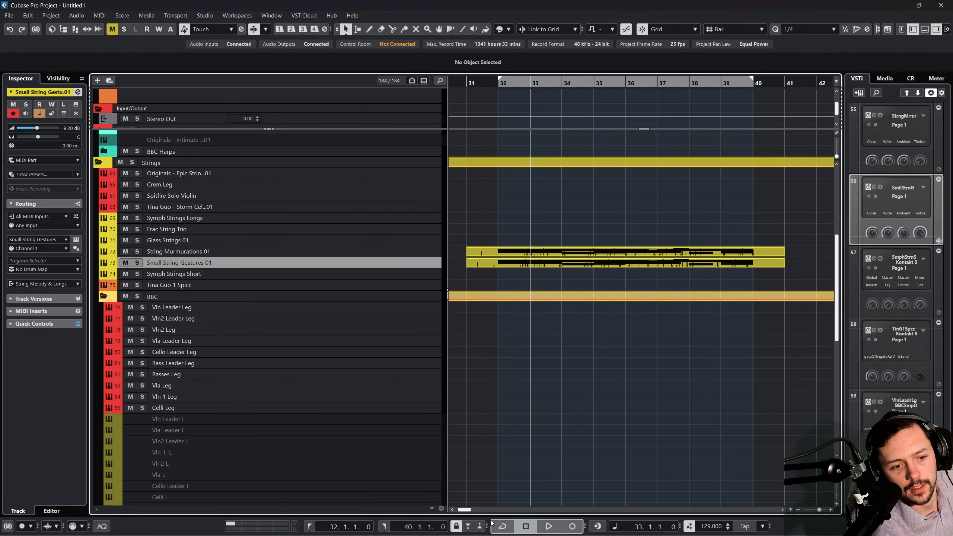
pyautogui.click(503, 525)
# Audition Crem Leg and Spitfire Solo Violin together over the looped section, and Spitfire Solo Violin on its own.
pyautogui.scroll(4, 425, 402)
pyautogui.click(372, 349)
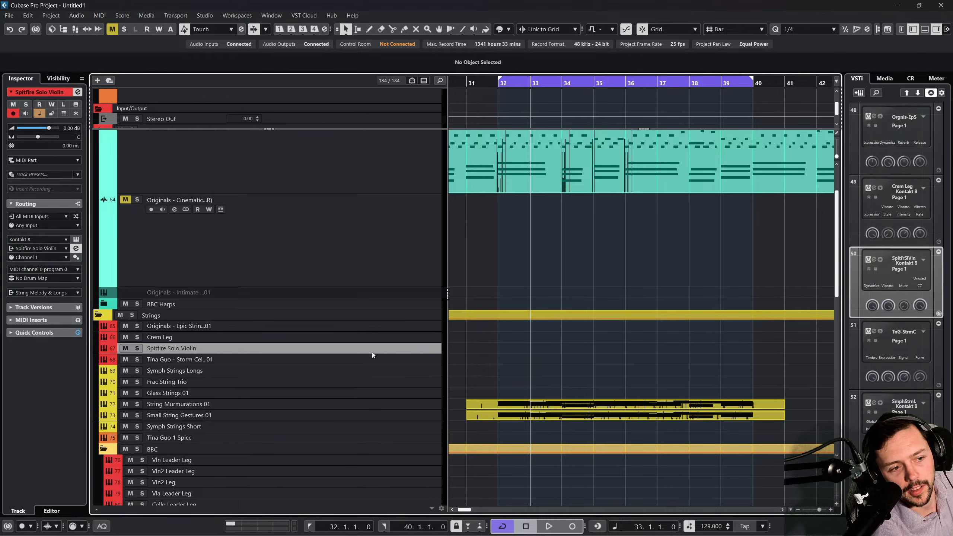
pyautogui.click(357, 339)
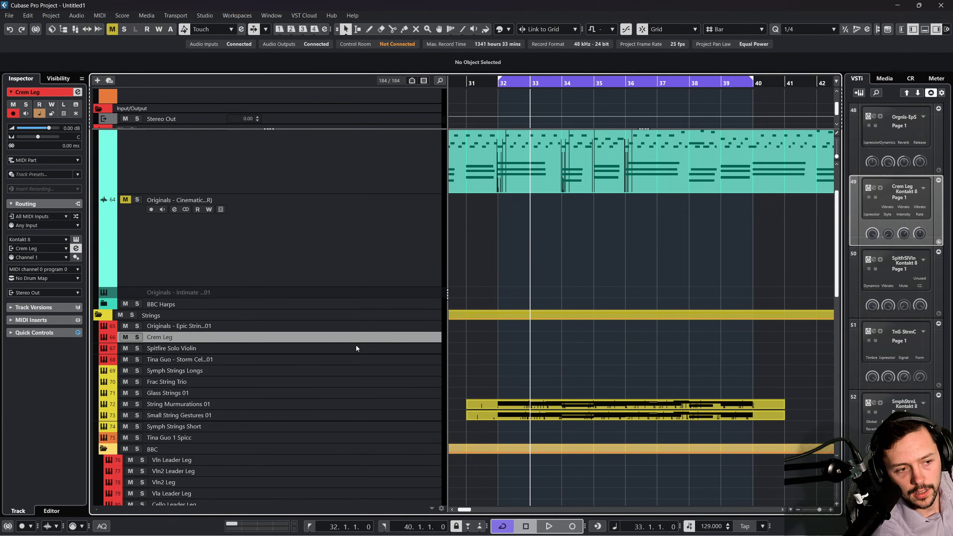
pyautogui.keyDown('shift'); pyautogui.click(357, 349); pyautogui.keyUp('shift')
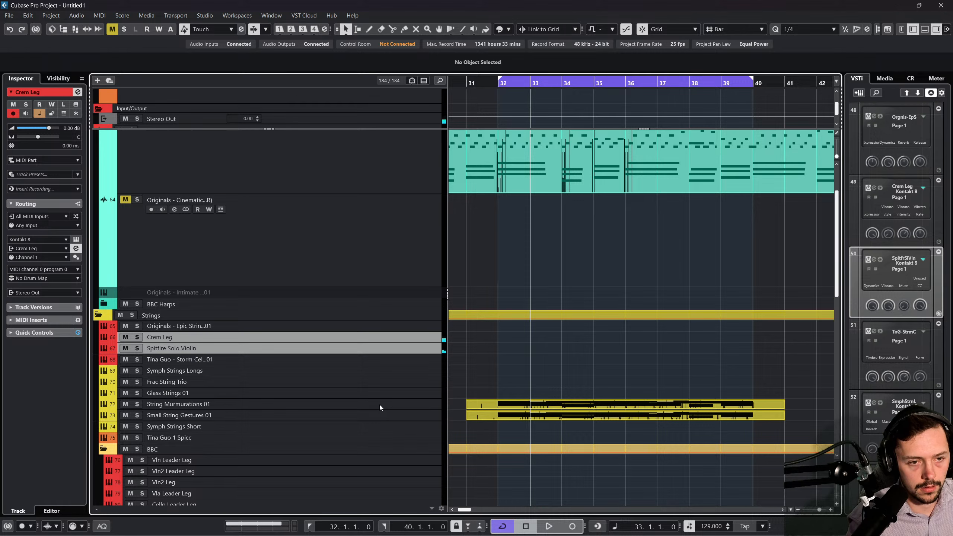
pyautogui.press('space')
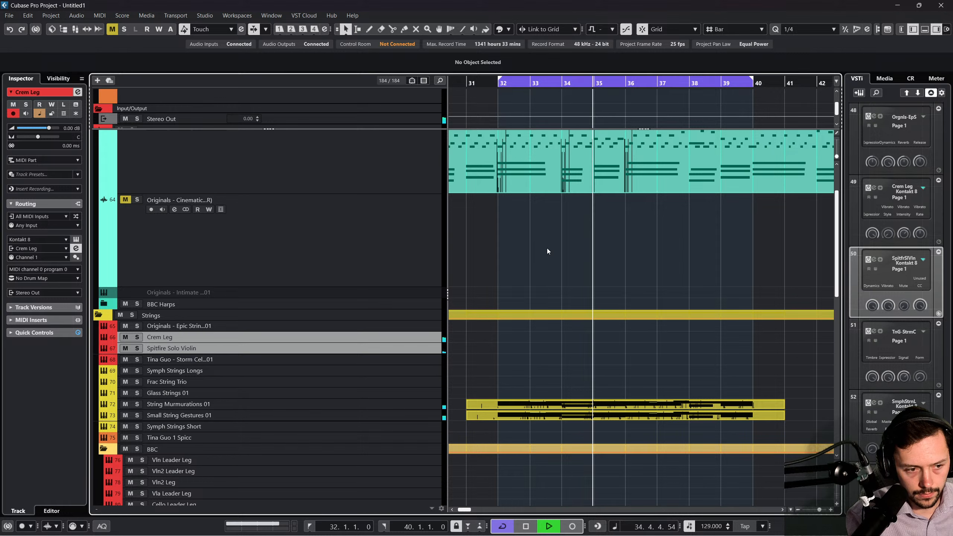
pyautogui.click(403, 348)
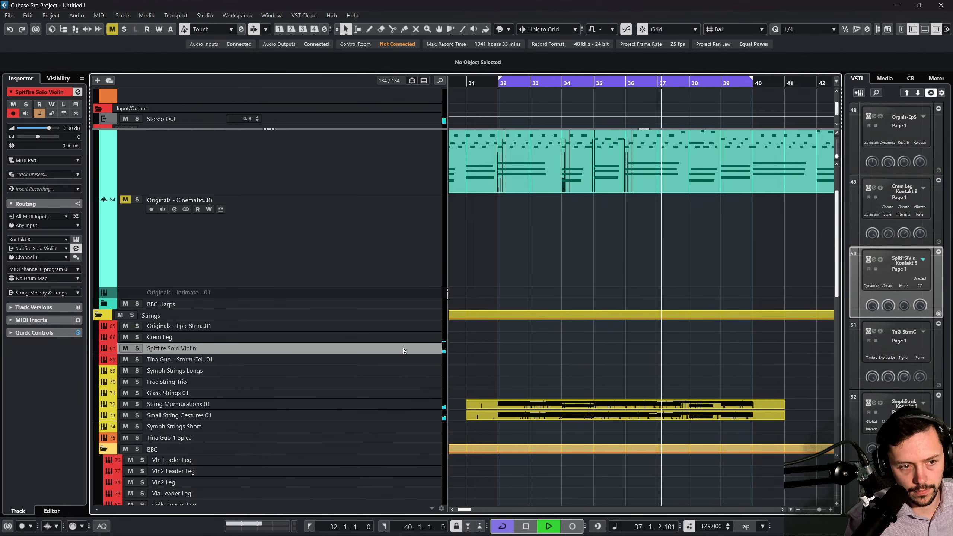
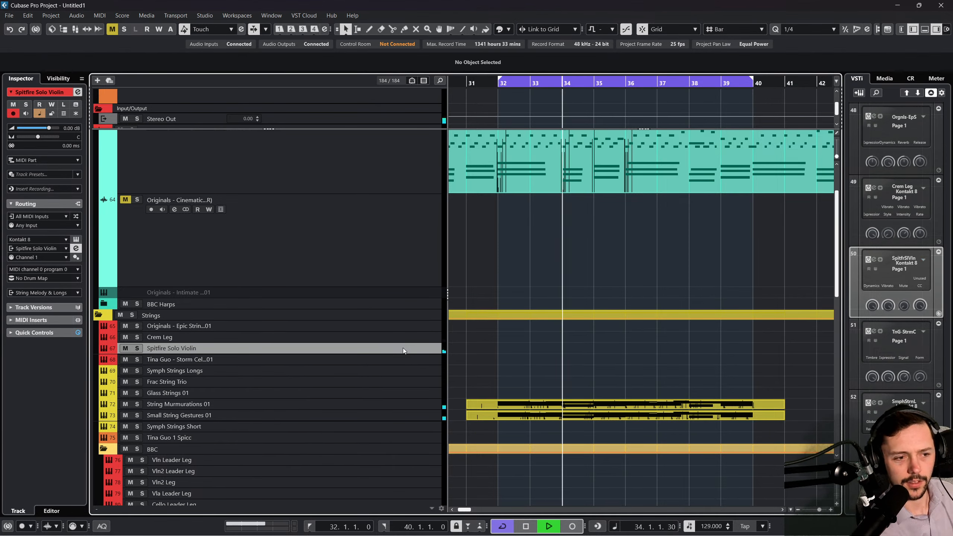
pyautogui.press('space')
# Select Vln2 Leg and Vla Leg together and audition them over the loop from bar 32.
pyautogui.scroll(-6, 402, 348)
pyautogui.click(378, 264)
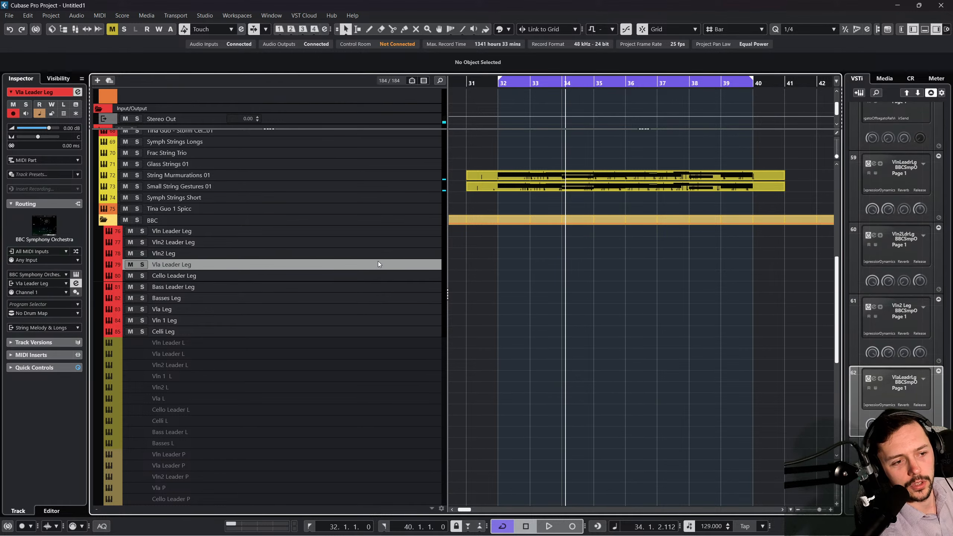
pyautogui.click(378, 250)
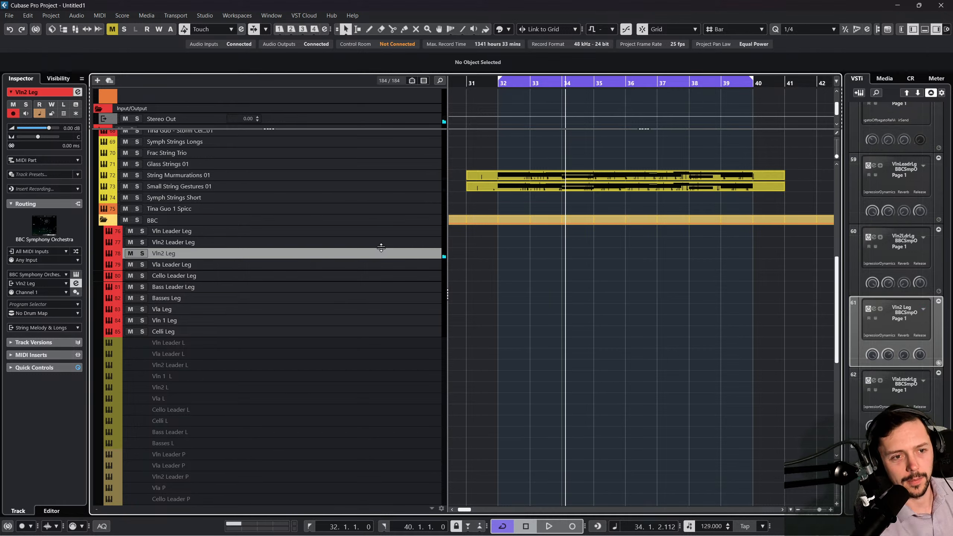
pyautogui.keyDown('ctrl'); pyautogui.click(355, 314); pyautogui.keyUp('ctrl')
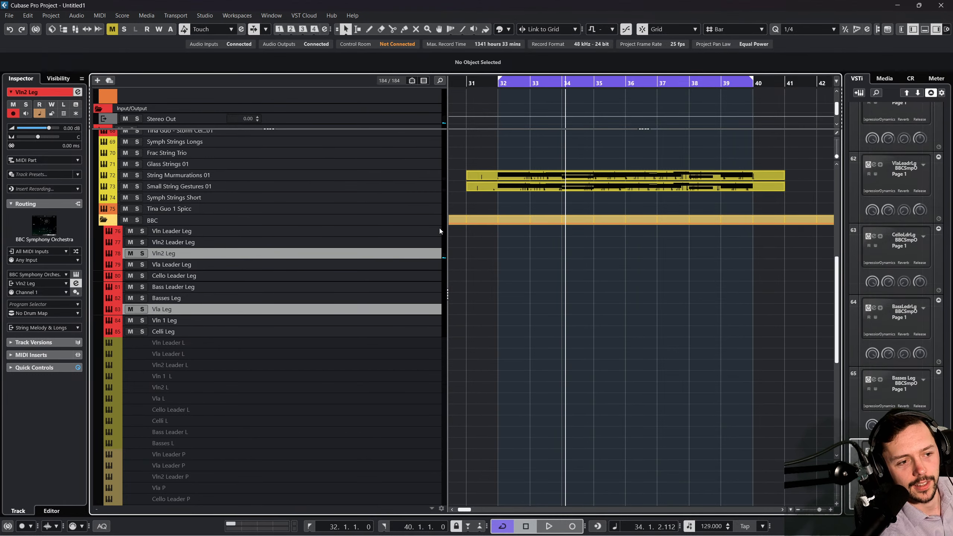
pyautogui.click(505, 81)
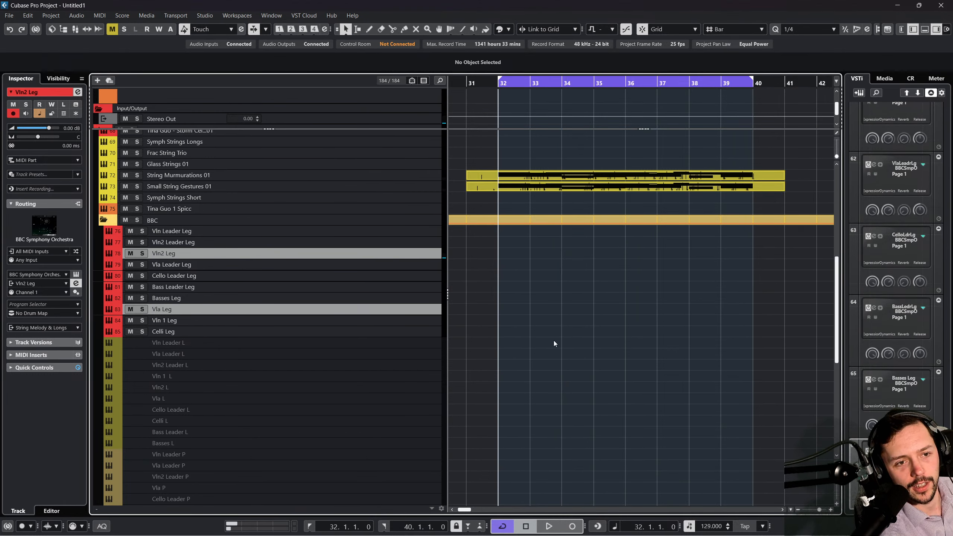
pyautogui.click(548, 526)
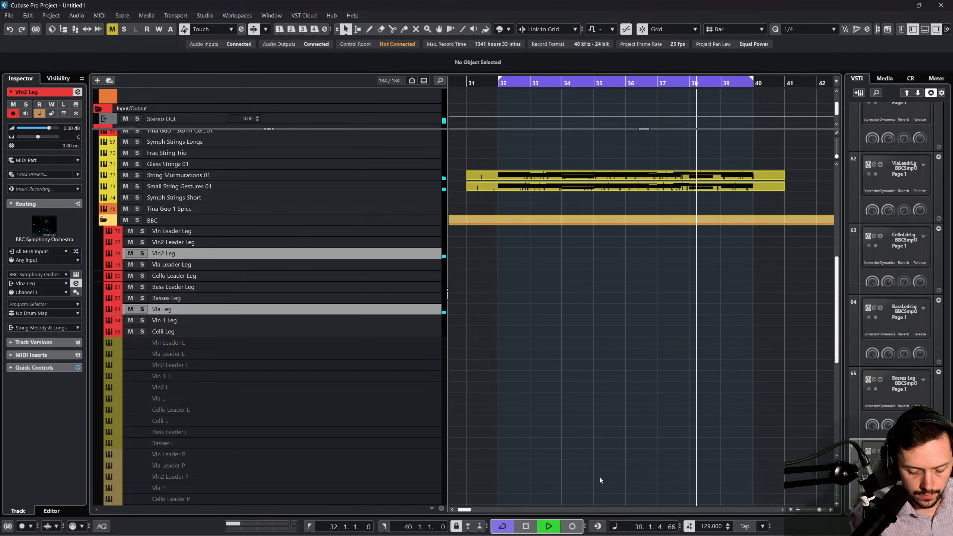
pyautogui.press('space')
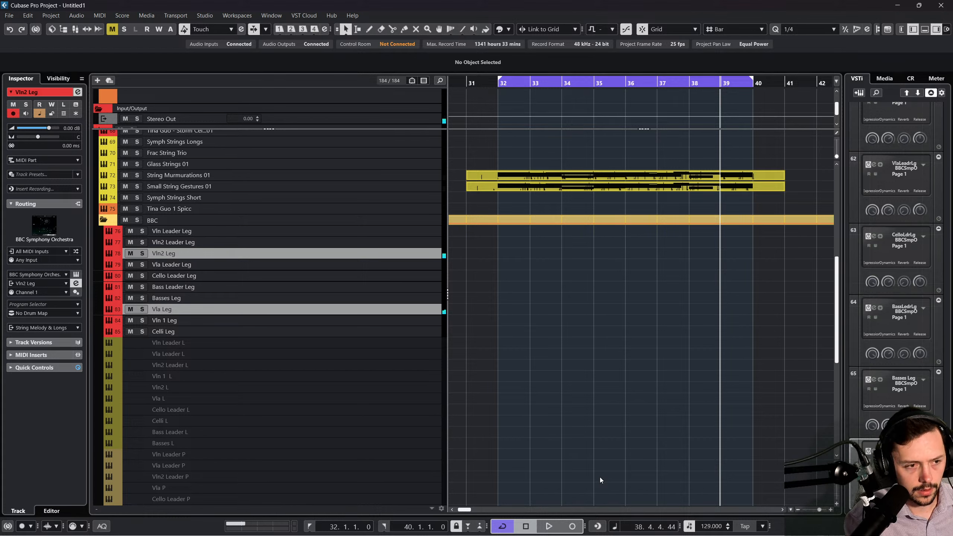
# Select Vln2 Leg alone and inspect its BBC Symphony Orchestra instrument settings.
pyautogui.click(353, 256)
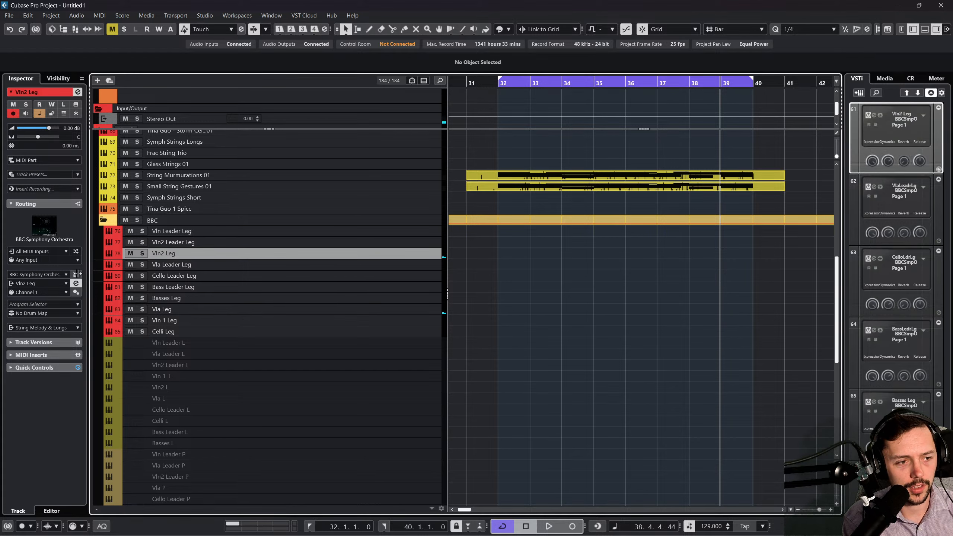
pyautogui.click(77, 275)
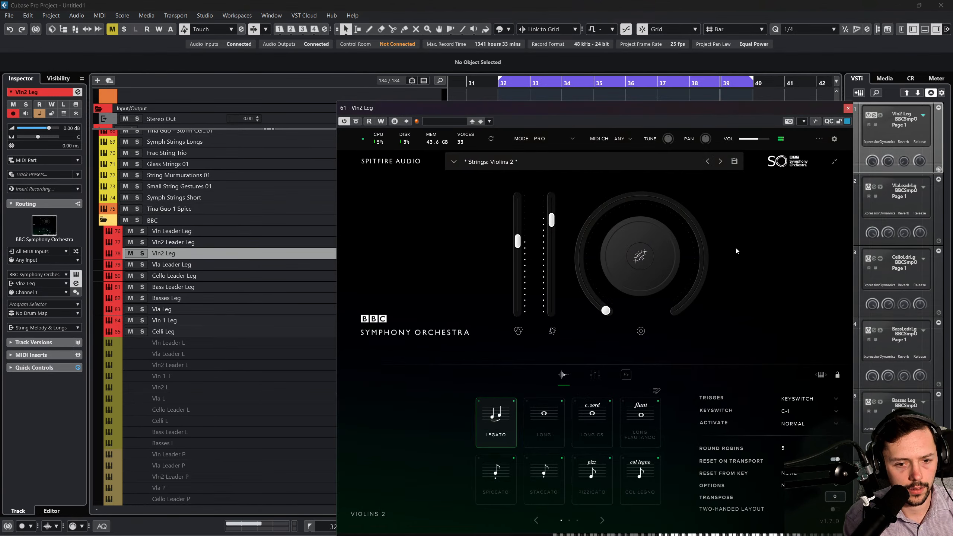
pyautogui.click(848, 108)
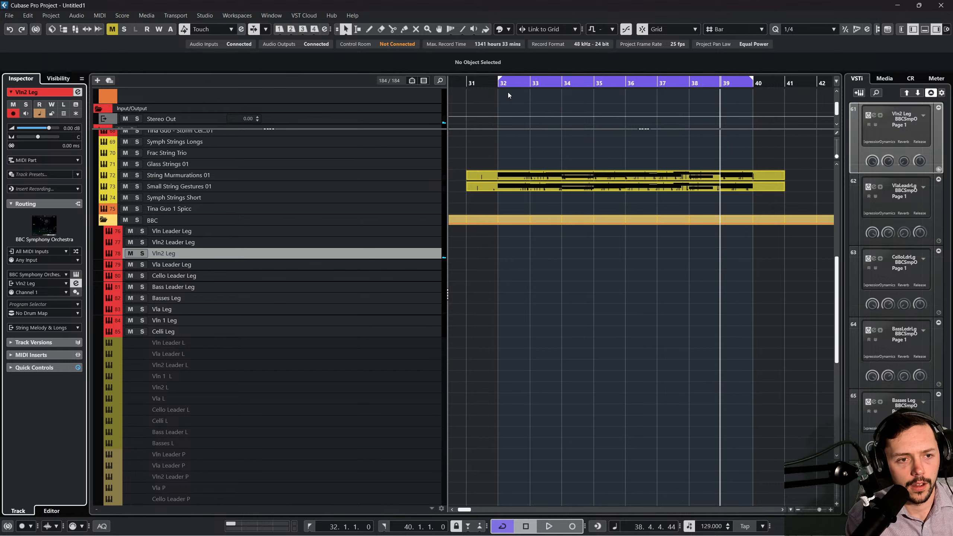
# Turn cycling off and play from bar 32 to audition Vln2 Leg with the existing parts.
pyautogui.click(504, 82)
pyautogui.click(500, 84)
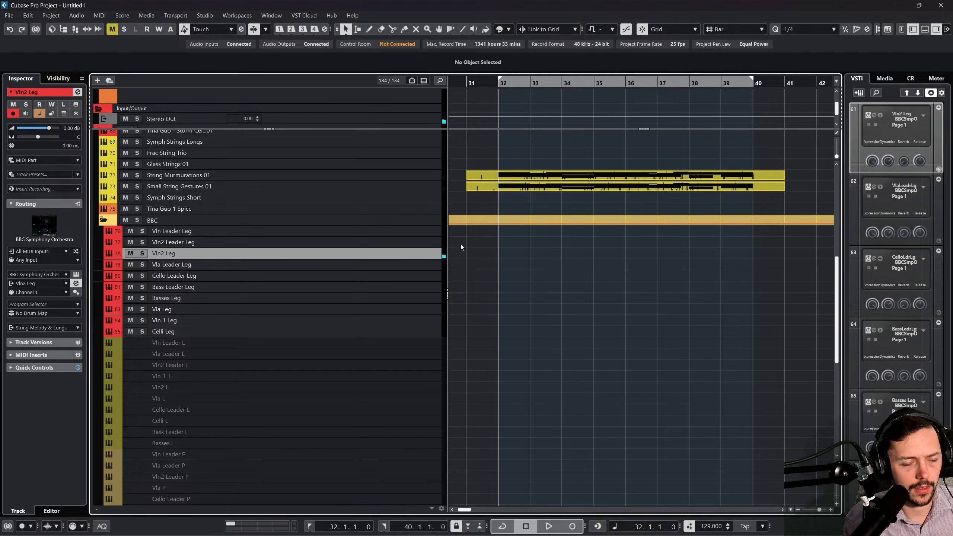
pyautogui.press('space')
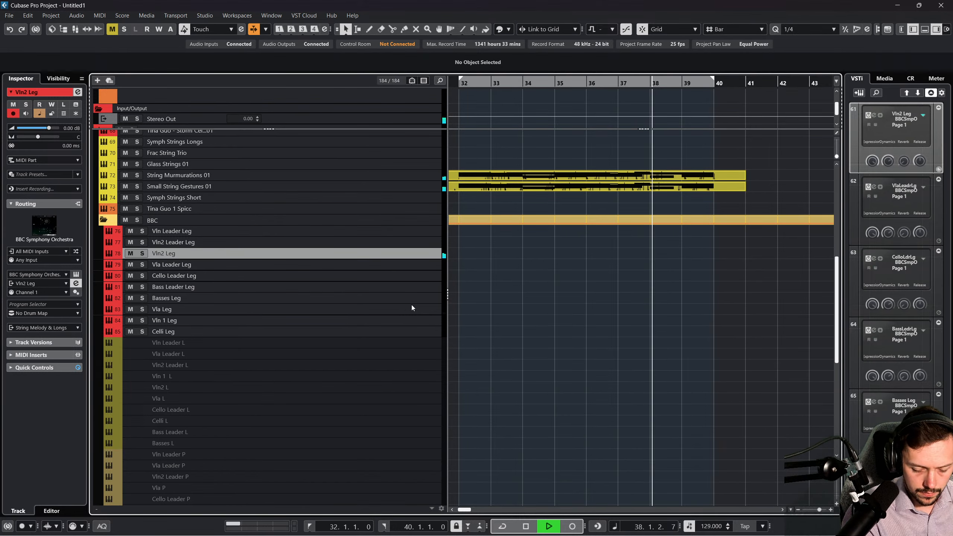
pyautogui.press('space')
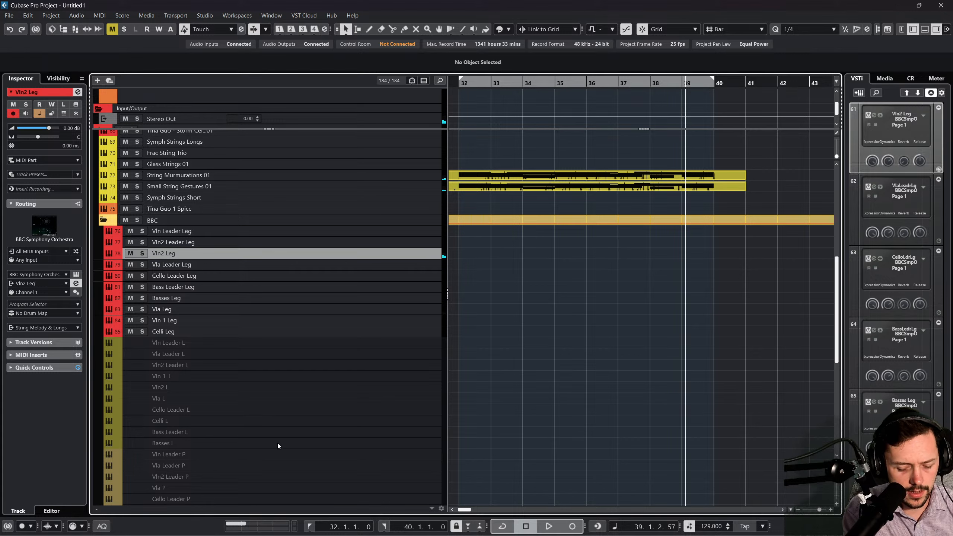
# Try the Long articulation in the Violins 2 instrument of Vln2 Leg and switch back to Legato.
pyautogui.click(77, 282)
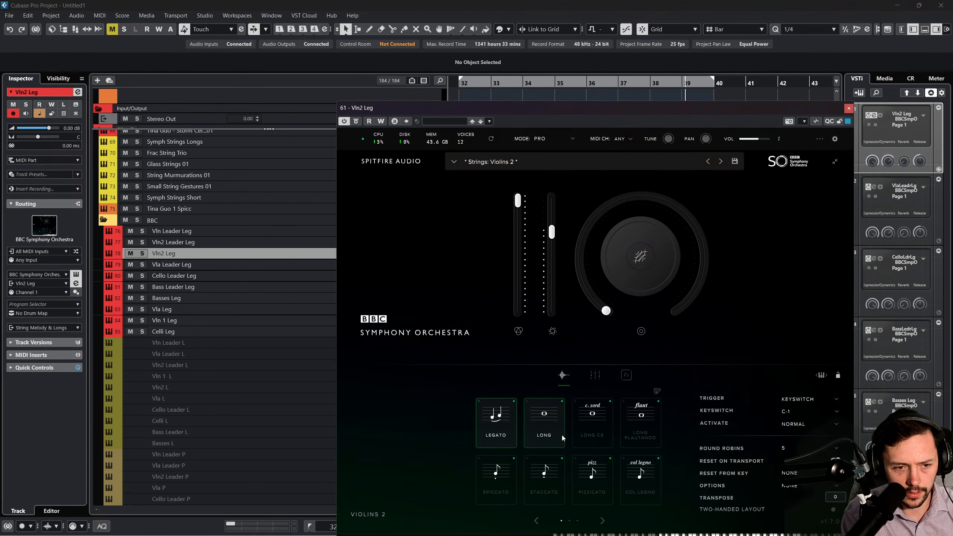
pyautogui.click(549, 424)
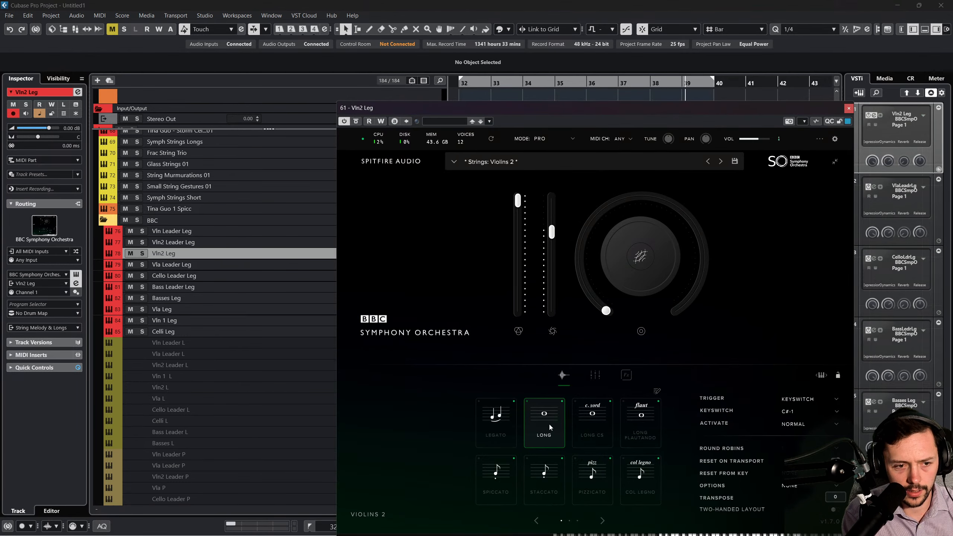
pyautogui.click(513, 415)
pyautogui.click(849, 109)
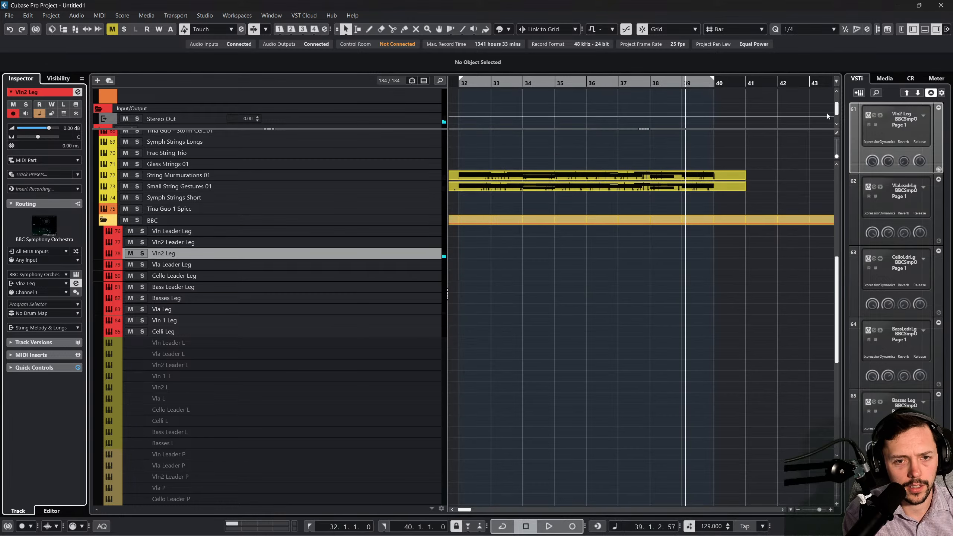
# Launch Chordwatch, set its MIDI input to Nord Stage 3 MIDI, and return to the chord display.
pyautogui.scroll(10, 273, 361)
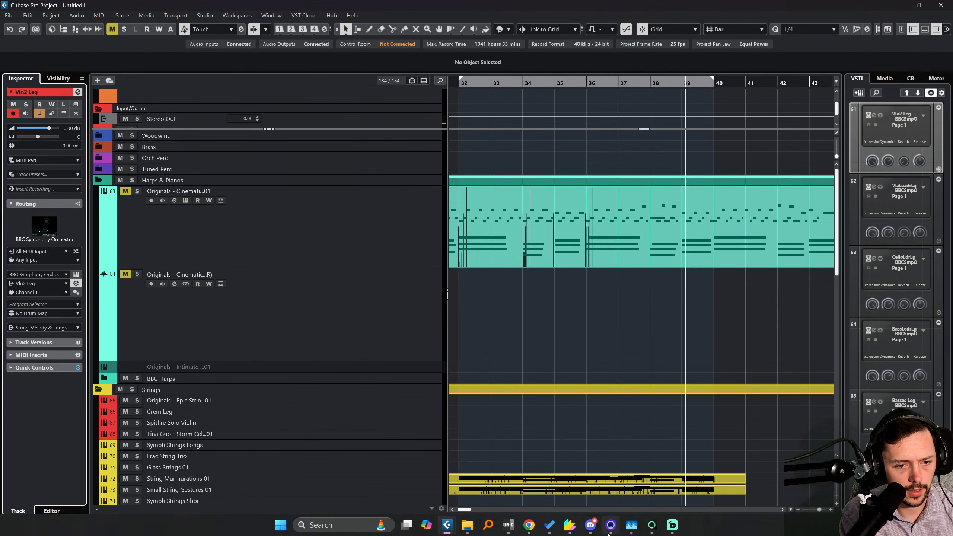
pyautogui.rightClick(570, 525)
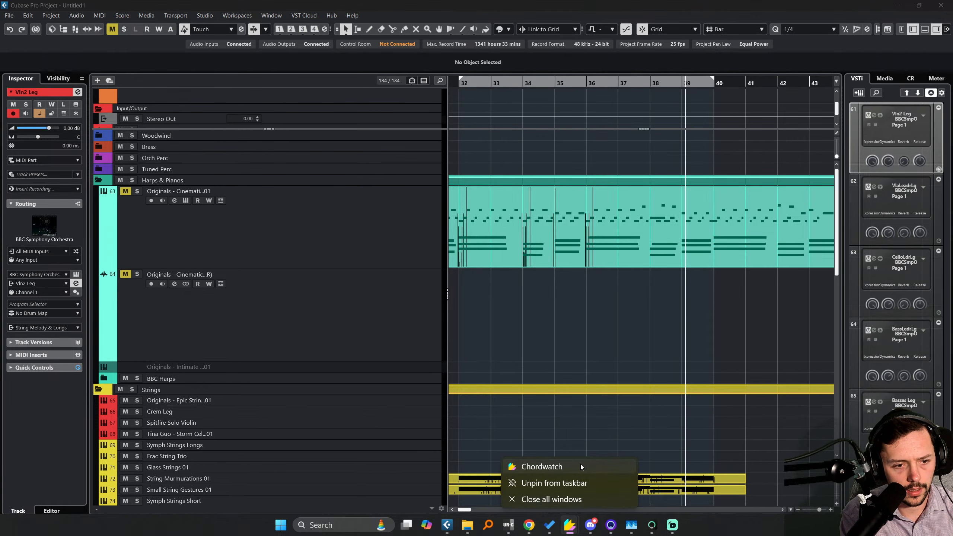
pyautogui.click(584, 466)
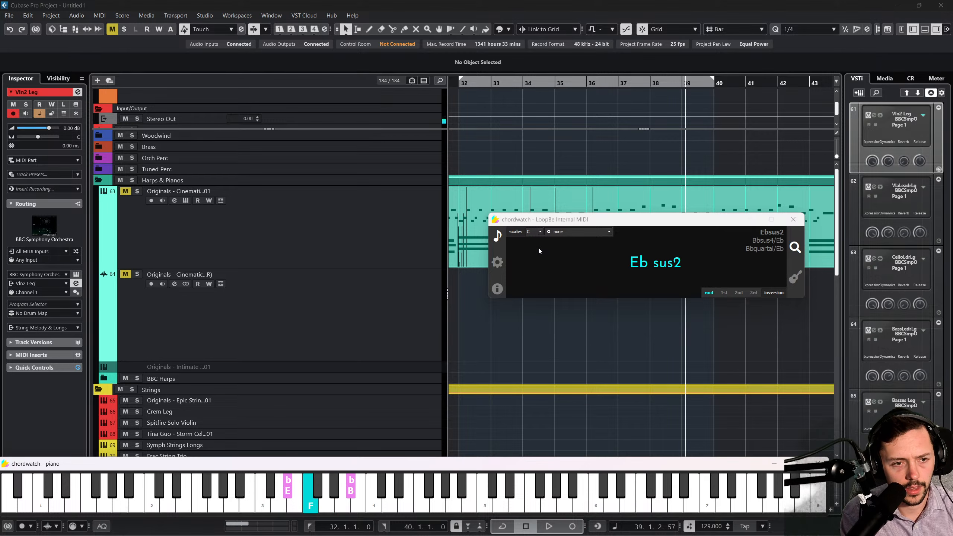
pyautogui.click(497, 262)
pyautogui.click(601, 233)
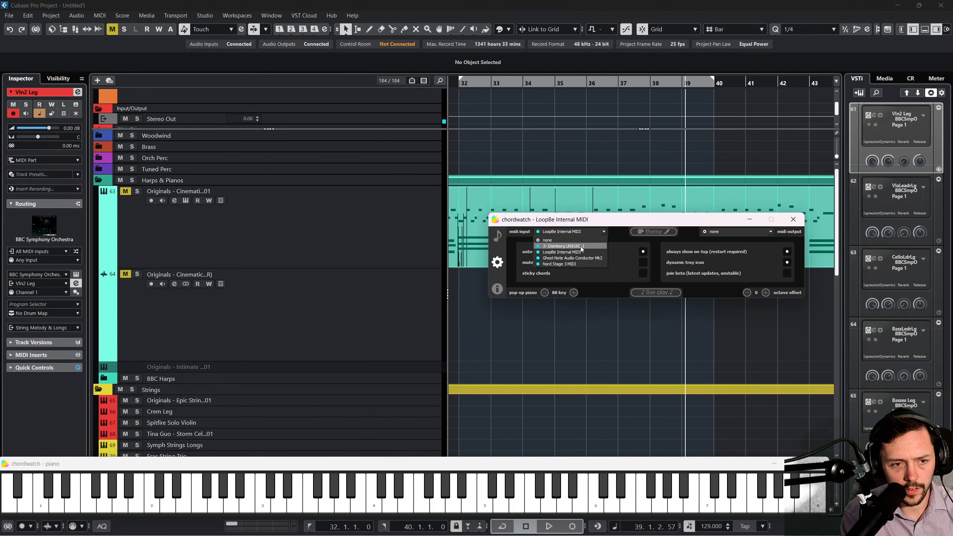
pyautogui.click(574, 263)
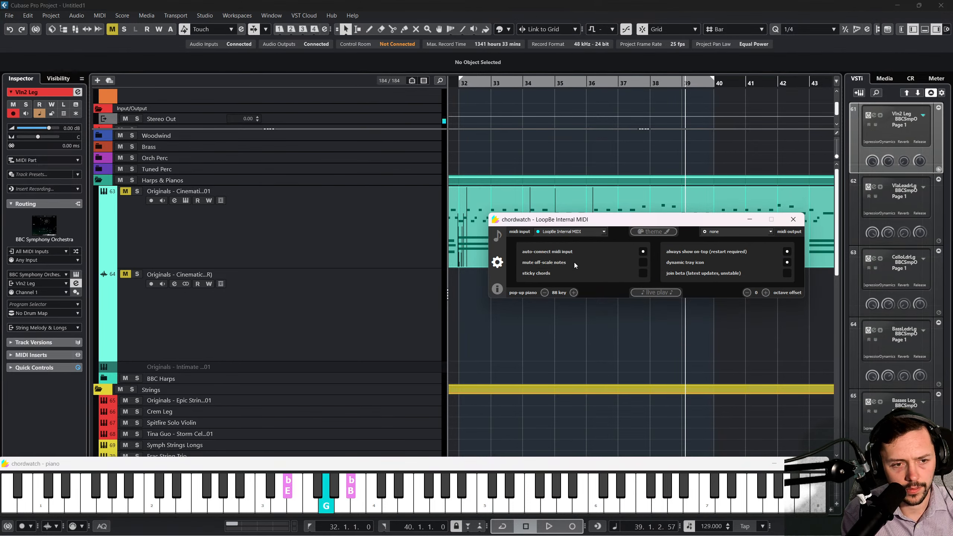
pyautogui.click(504, 236)
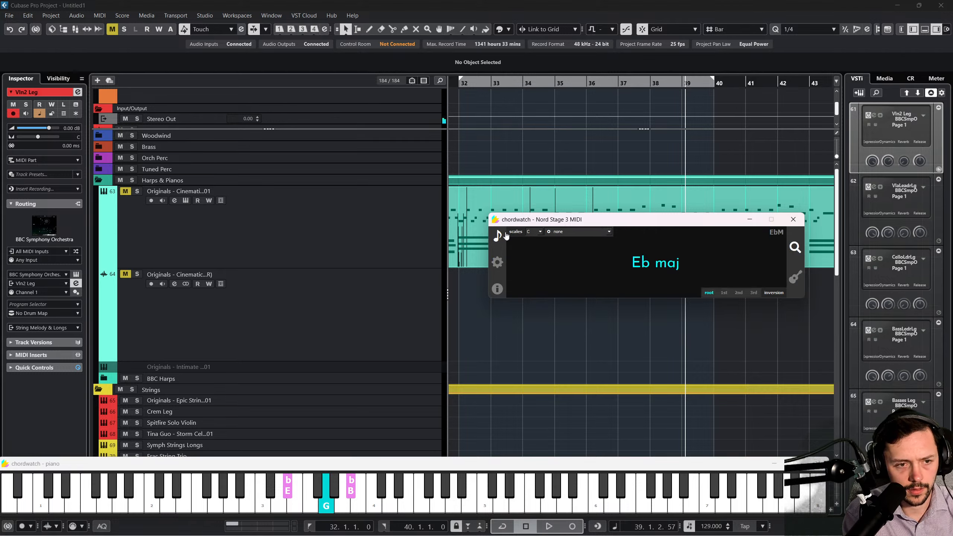
# Close all Chordwatch windows and select the Originals Cinematic piano track 63 in Harps & Pianos.
pyautogui.click(792, 220)
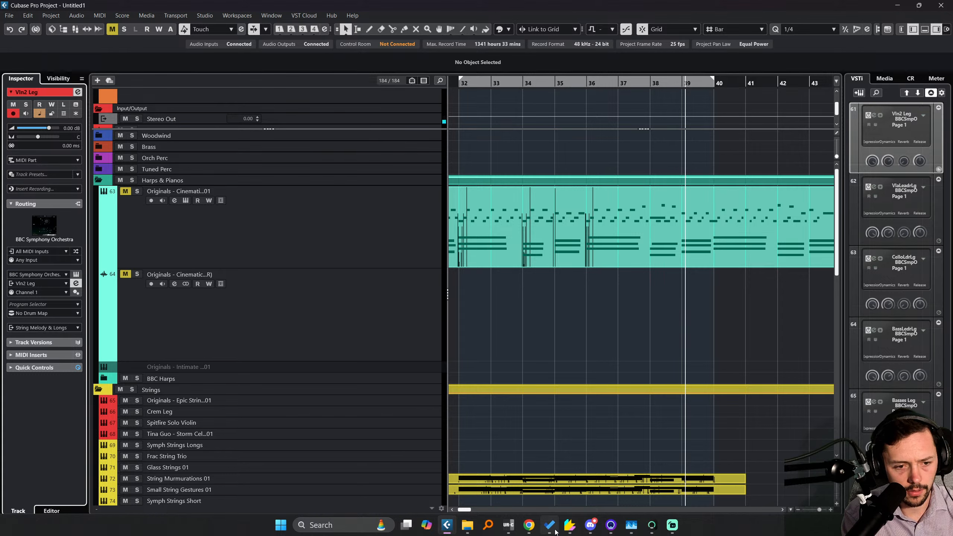
pyautogui.rightClick(569, 525)
pyautogui.click(566, 501)
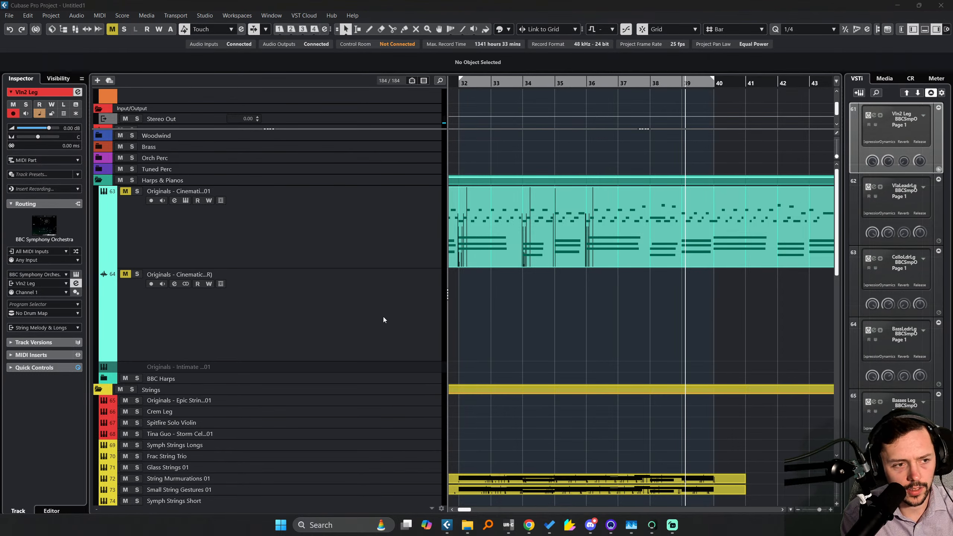
pyautogui.click(287, 223)
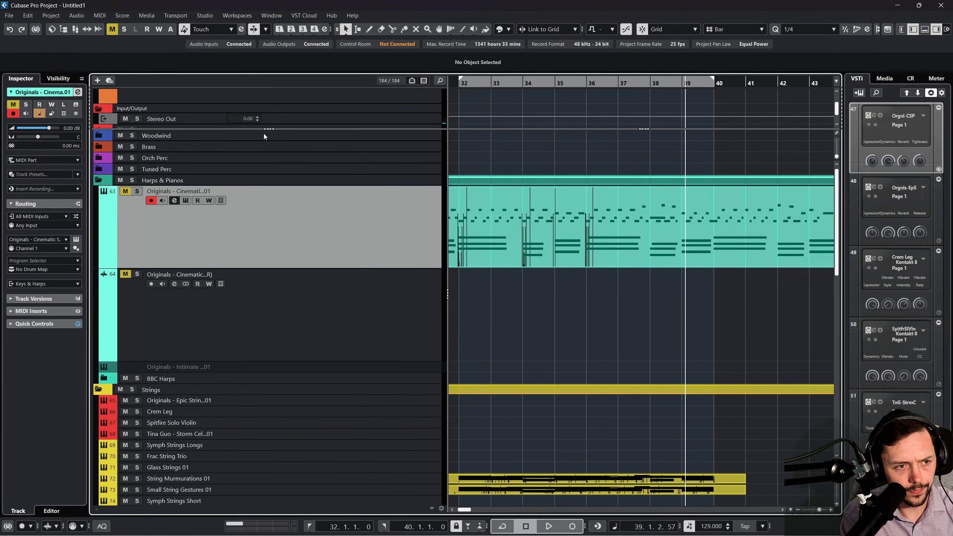
# Enlarge the upper track area slightly and try the BBC legato tracks Basses Leg, Cello Leader Leg and Vla Leader Leg.
pyautogui.moveTo(270, 129); pyautogui.dragTo(286, 140)
pyautogui.scroll(-10, 305, 401)
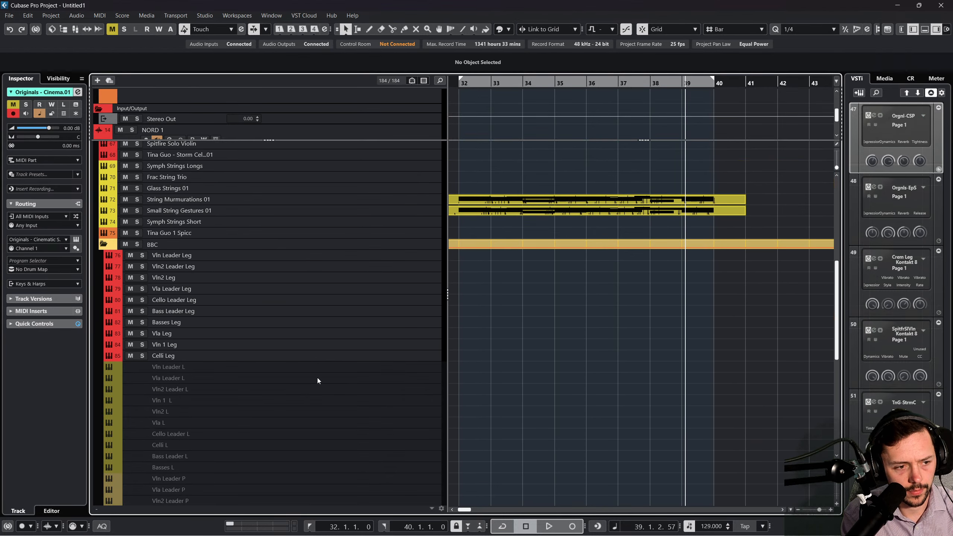
pyautogui.click(332, 322)
pyautogui.click(337, 301)
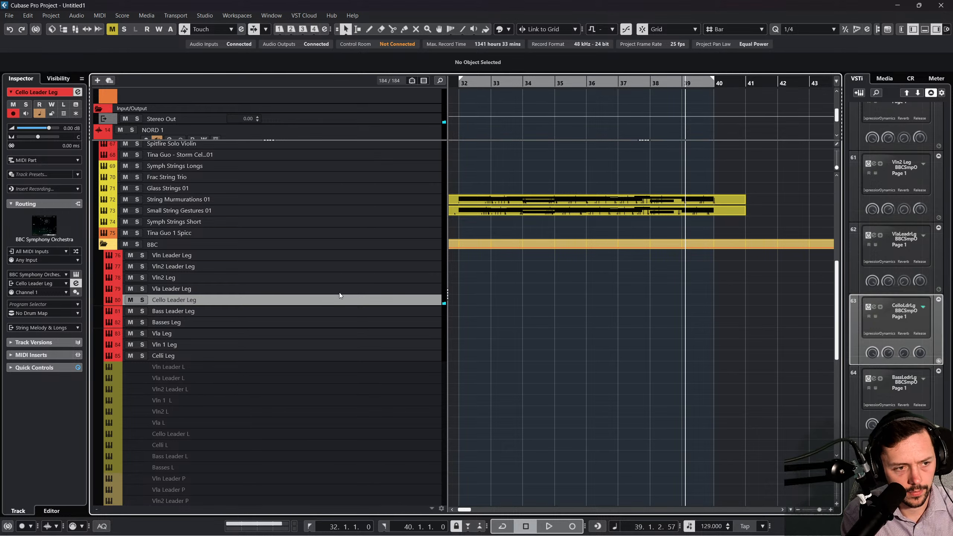
pyautogui.click(339, 289)
pyautogui.scroll(4, 341, 290)
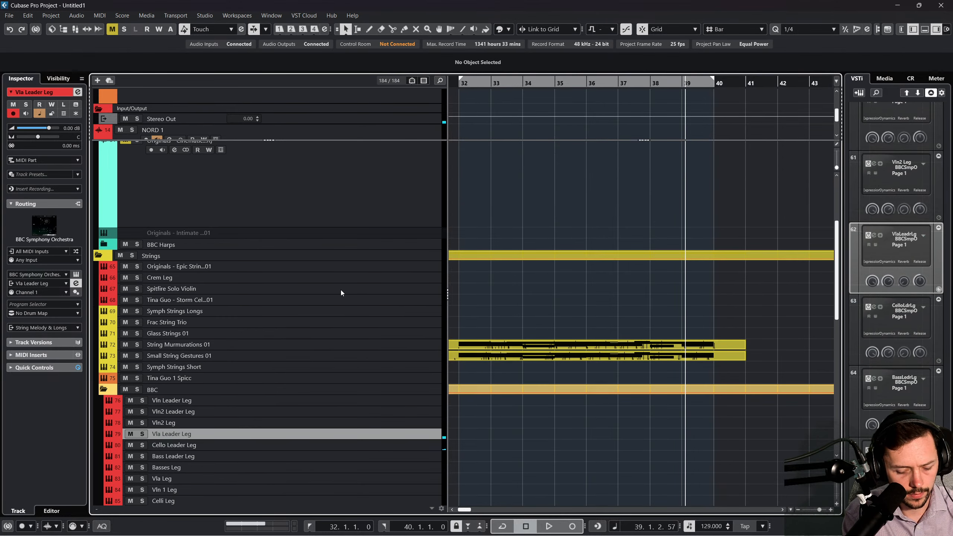
pyautogui.scroll(-4, 341, 290)
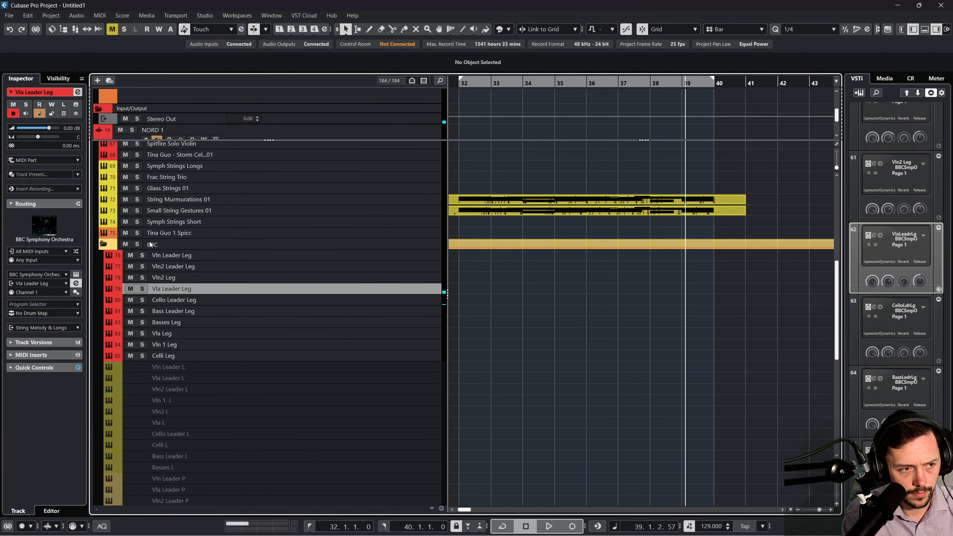
# Try Nord Stage 3 MIDI as the MIDI input of Vla Leader Leg and return it to All MIDI Inputs.
pyautogui.click(48, 259)
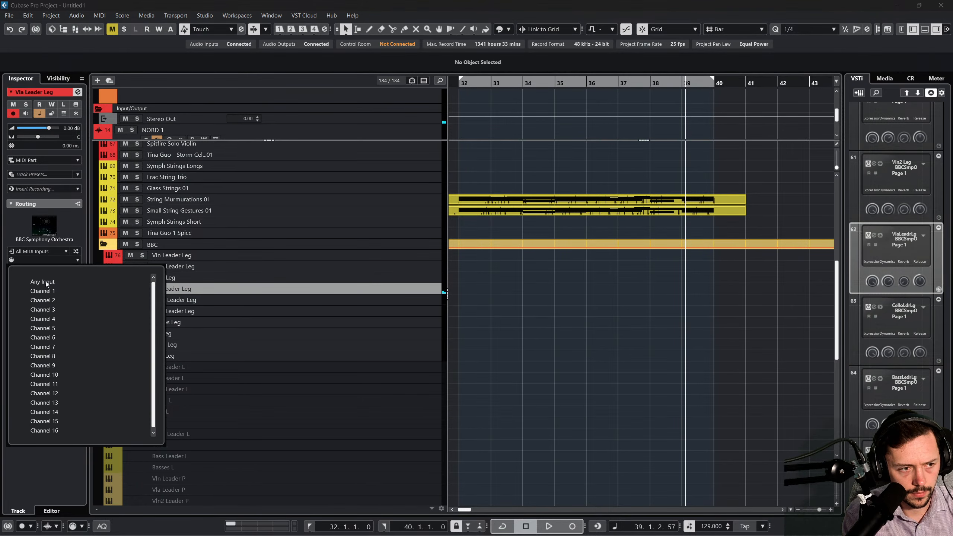
pyautogui.click(64, 251)
pyautogui.click(47, 256)
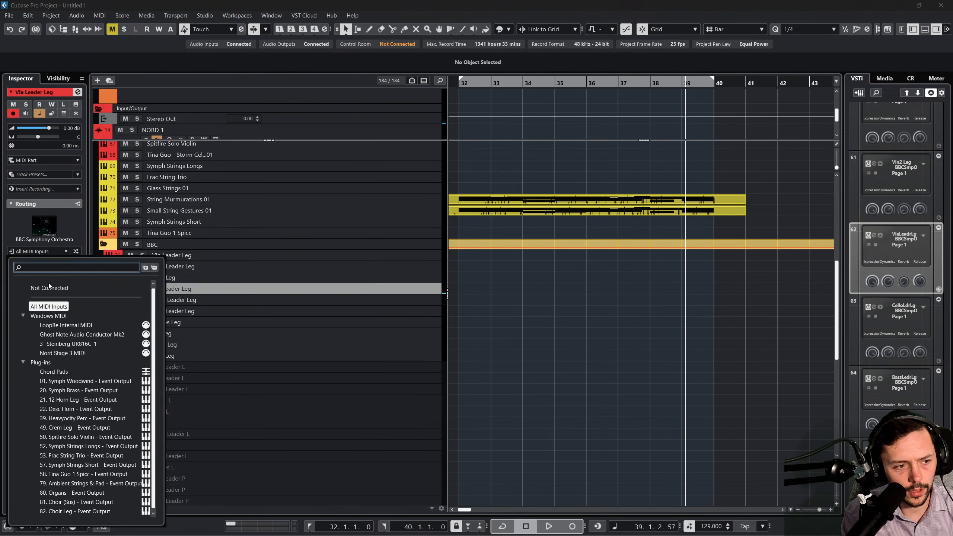
pyautogui.click(60, 354)
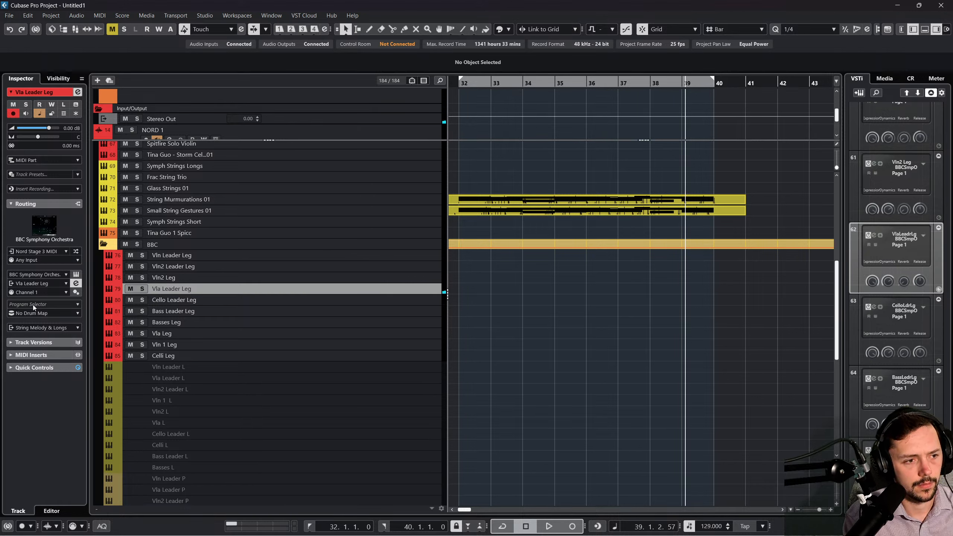
pyautogui.click(38, 251)
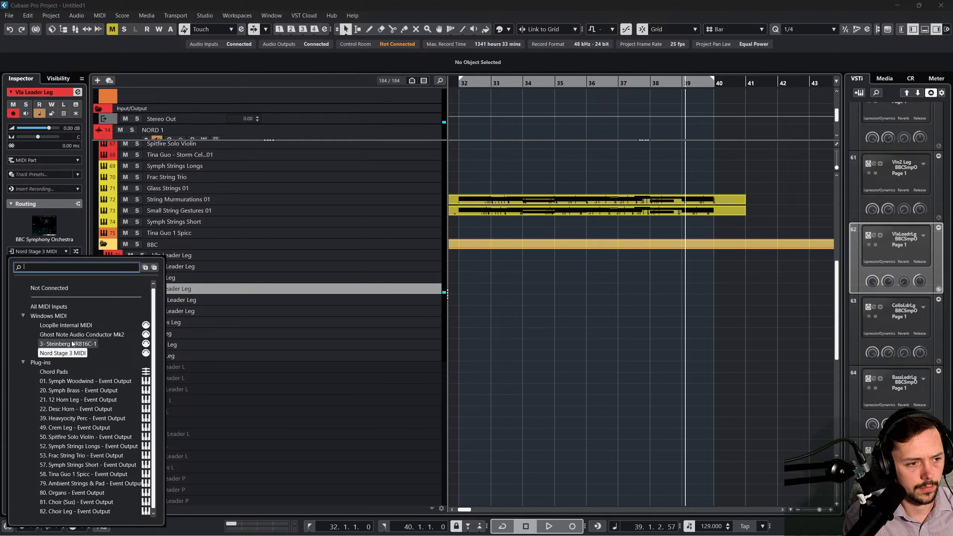
pyautogui.click(49, 306)
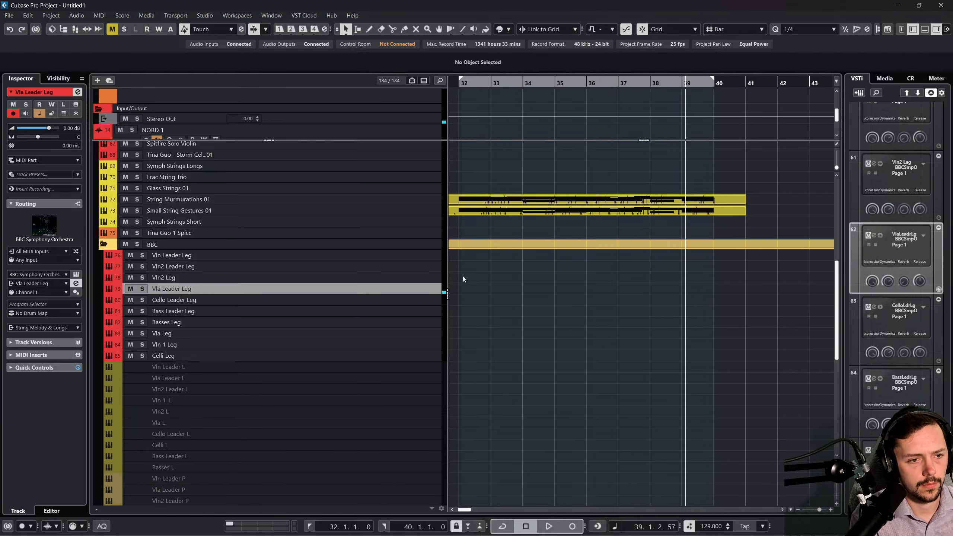
# Raise the Reverb of the Vln2 Leg instrument to nearly halfway and close its window.
pyautogui.click(430, 277)
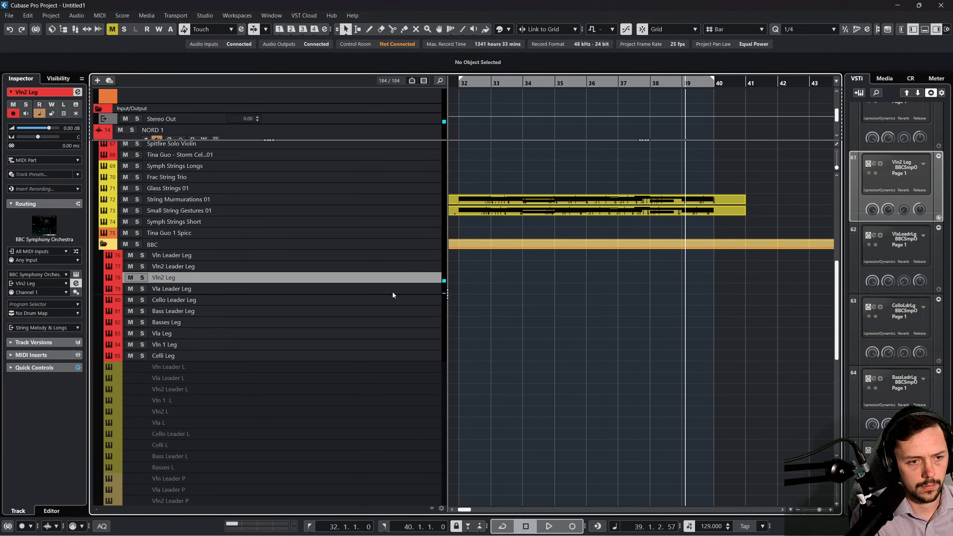
pyautogui.click(77, 275)
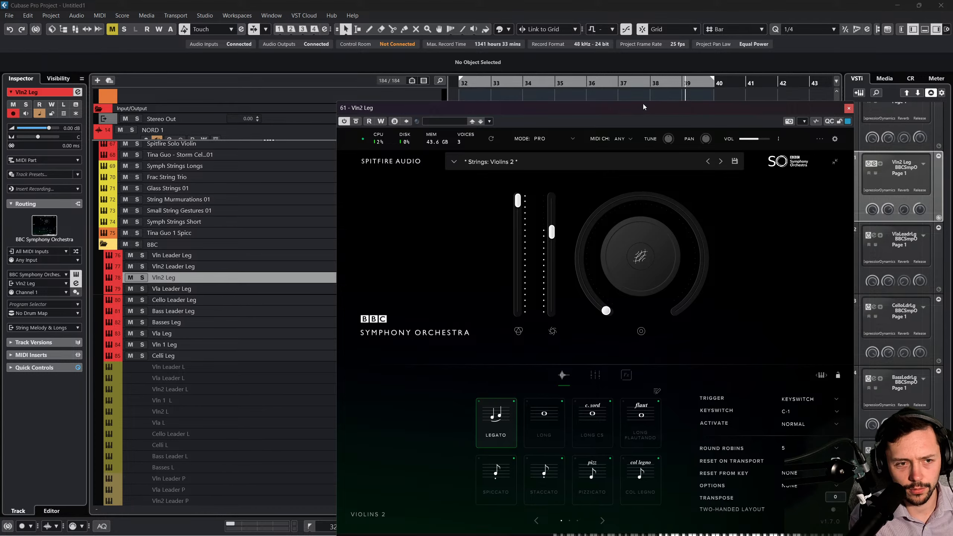
pyautogui.moveTo(643, 103); pyautogui.dragTo(629, 24)
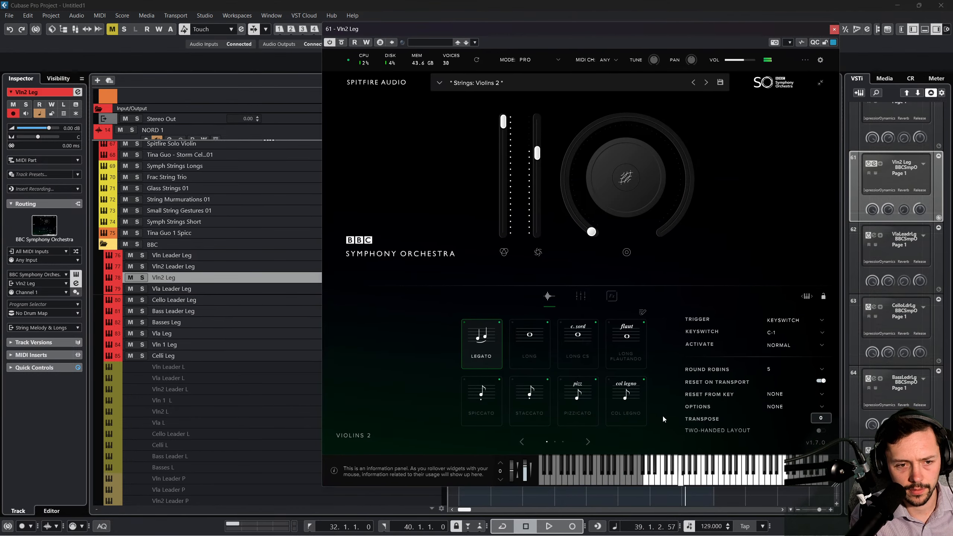
pyautogui.click(612, 296)
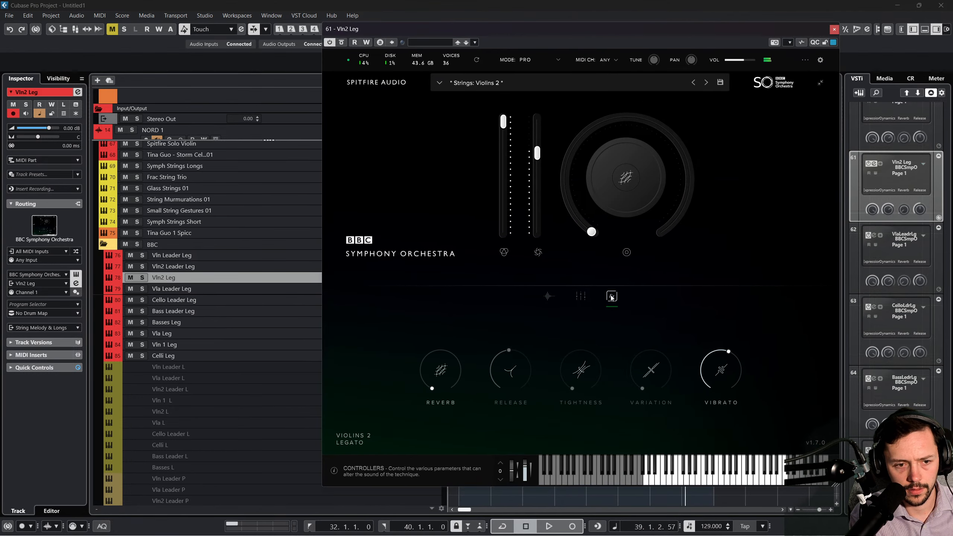
pyautogui.moveTo(442, 386); pyautogui.dragTo(446, 342)
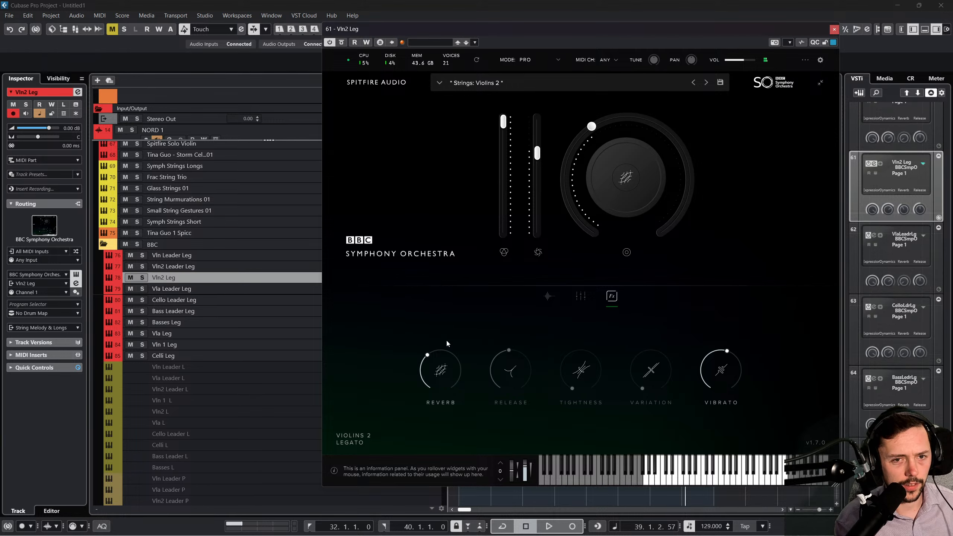
pyautogui.moveTo(433, 359); pyautogui.dragTo(439, 348)
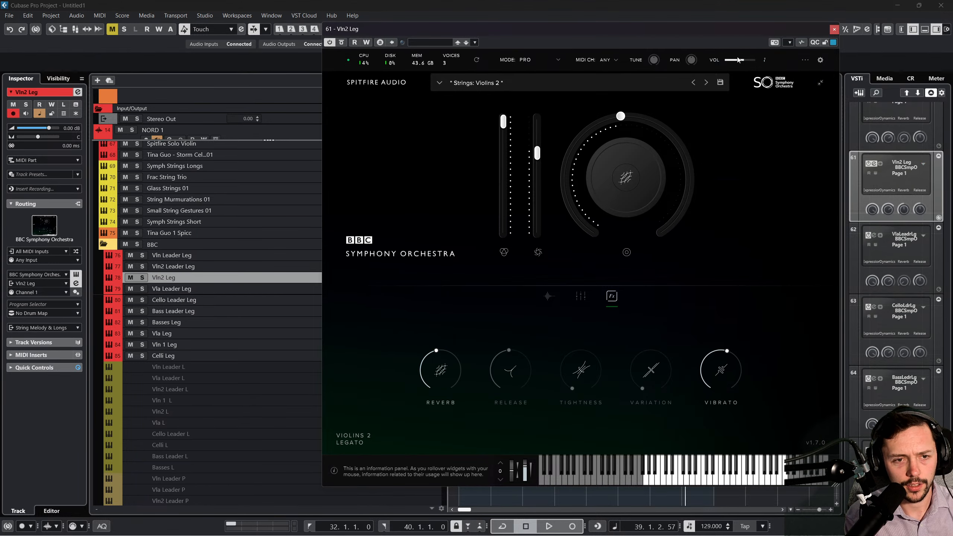
pyautogui.click(834, 29)
# Record a legato take on Vln2 Leg from bar 32 past bar 40 and delete the recorded part.
pyautogui.click(462, 82)
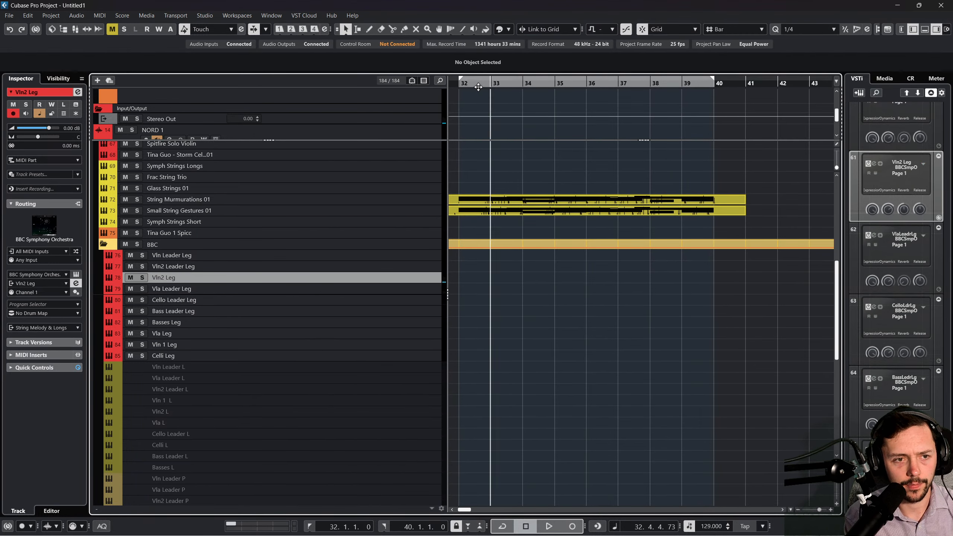
pyautogui.click(576, 525)
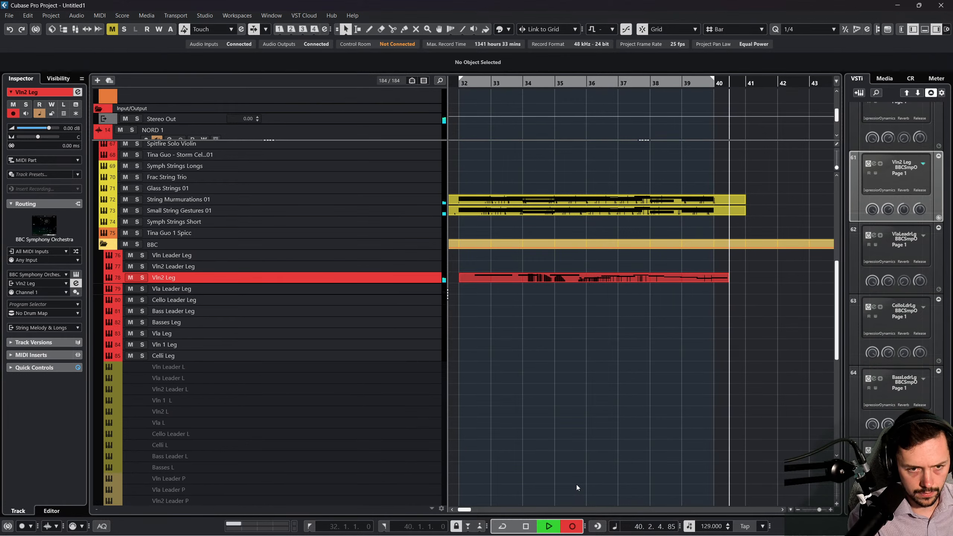
pyautogui.press('space')
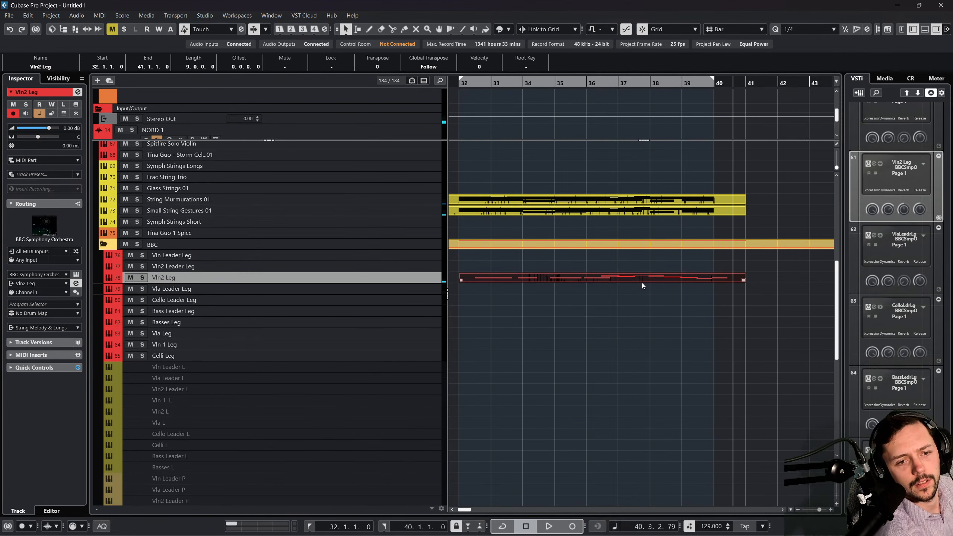
pyautogui.press('Delete')
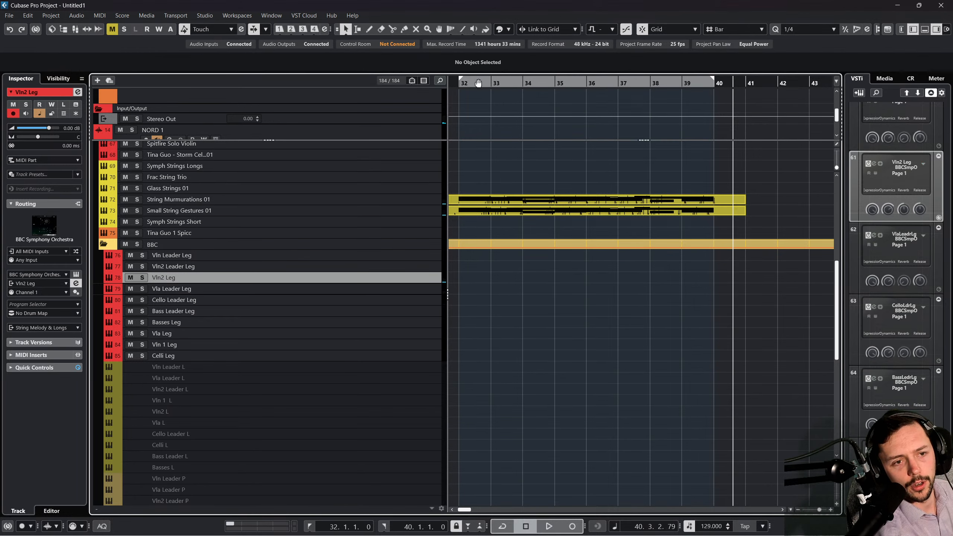
# Turn cycling on, record a short Vln2 Leg take from bar 31, and undo the recording.
pyautogui.moveTo(470, 82); pyautogui.dragTo(448, 79)
pyautogui.click(503, 526)
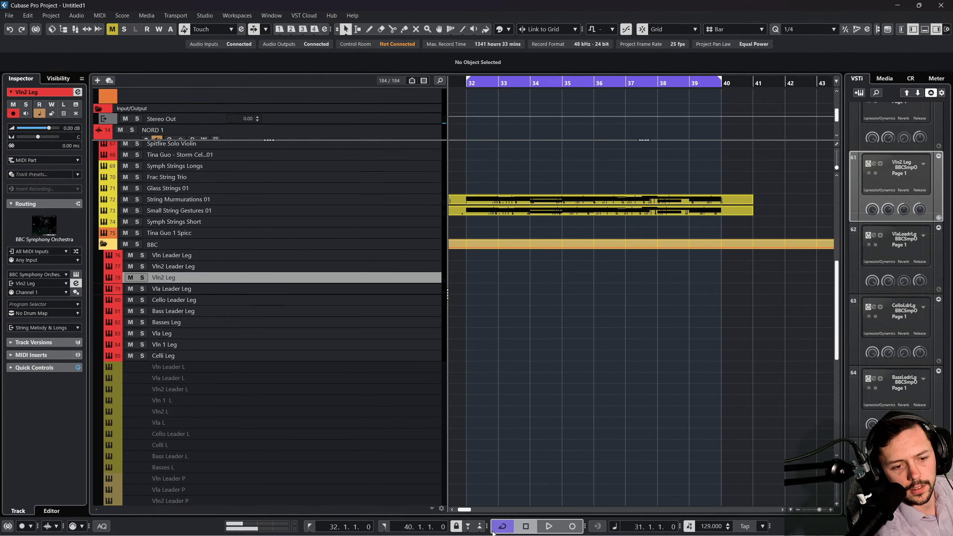
pyautogui.click(572, 529)
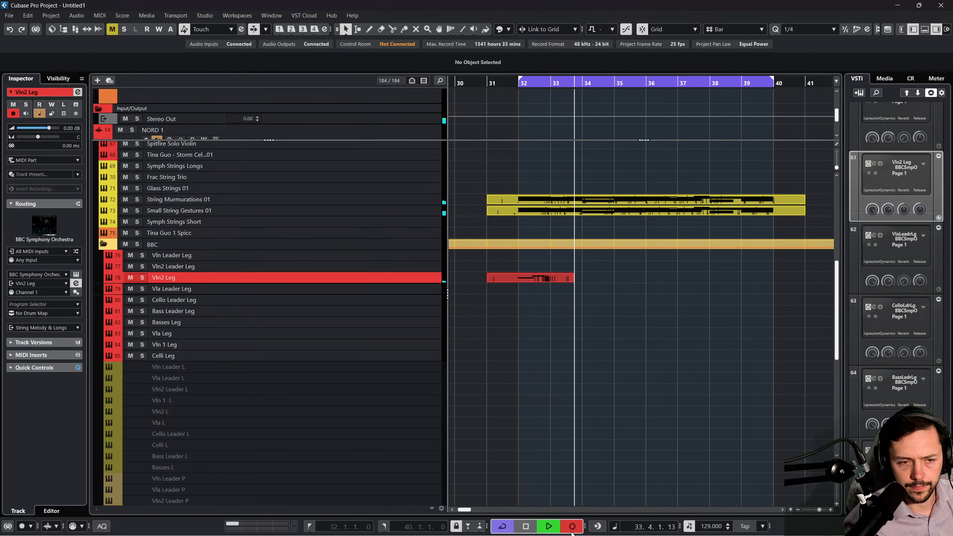
pyautogui.press('space')
pyautogui.hotkey('ctrl', 'z')
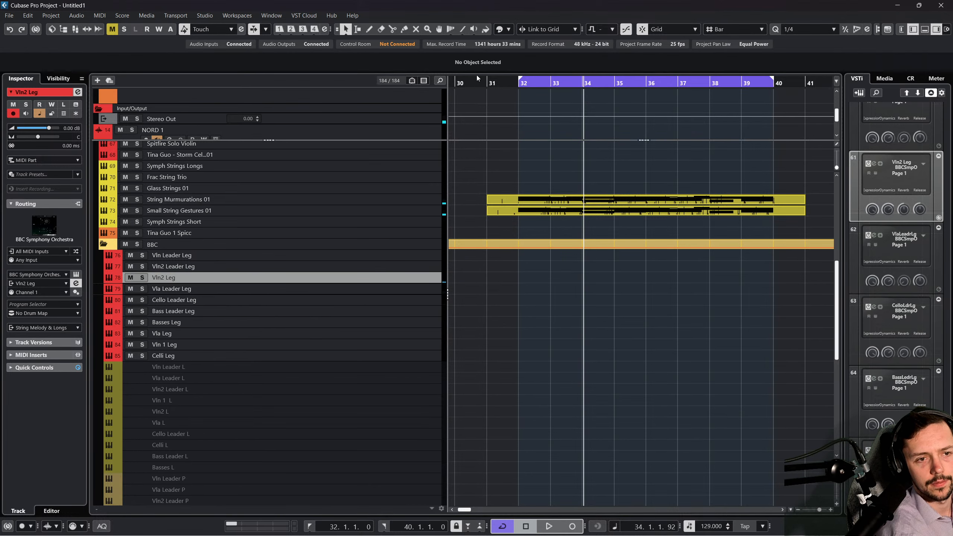
# Place the playhead at bar 31 and split the Cinematic Soft Piano part on track 63 at bar 40.
pyautogui.click(488, 81)
pyautogui.press('g')
pyautogui.scroll(4, 616, 213)
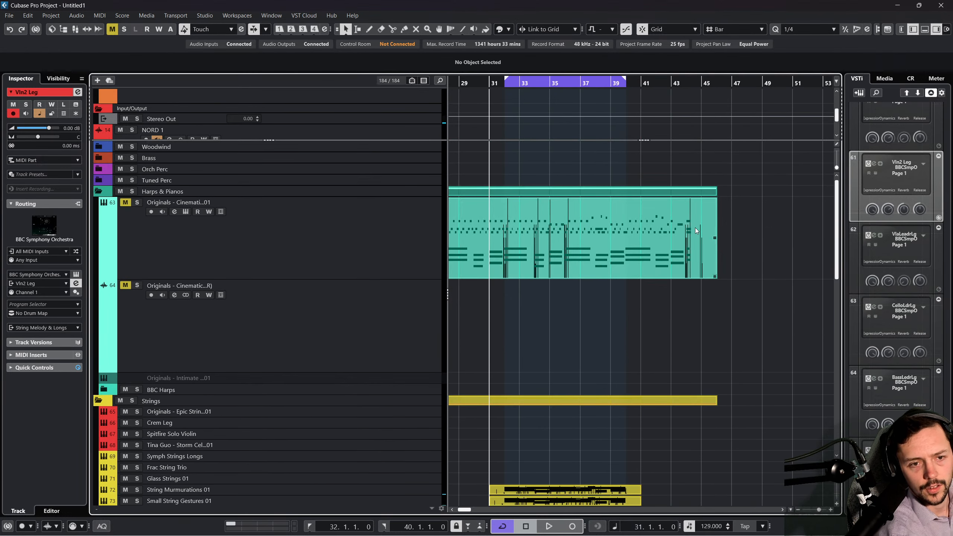
pyautogui.scroll(-2, 695, 228)
pyautogui.rightClick(695, 230)
pyautogui.click(750, 245)
pyautogui.press('super+s')
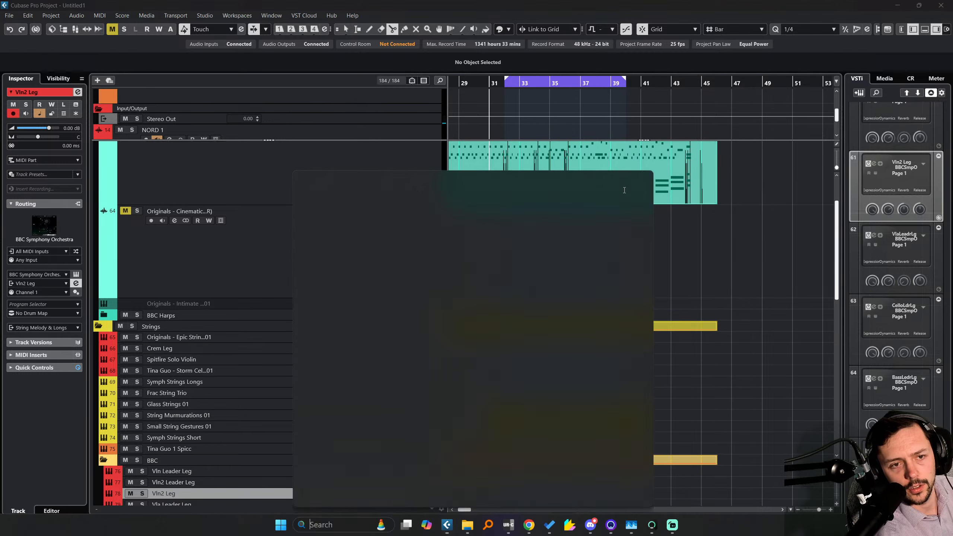
pyautogui.click(671, 211)
pyautogui.press('1')
pyautogui.click(696, 176)
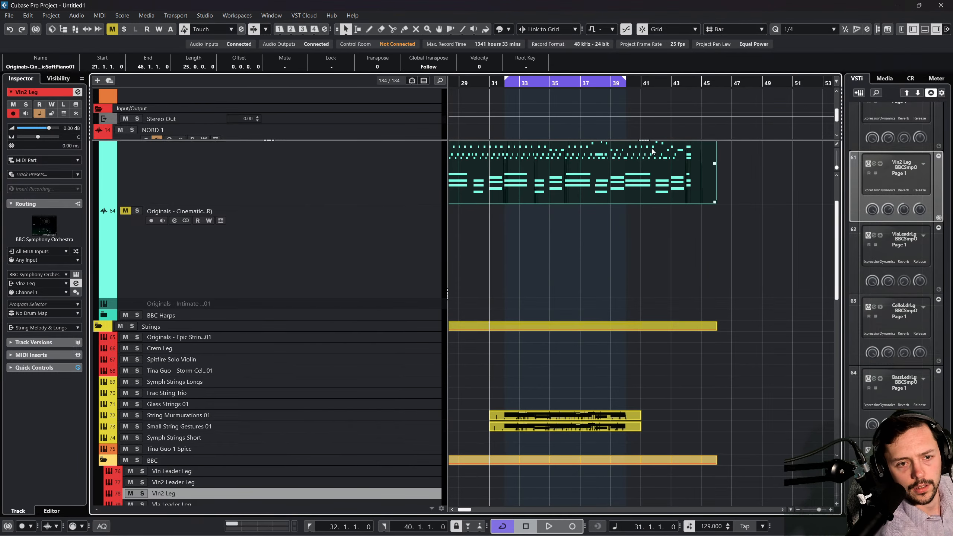
pyautogui.press('3')
pyautogui.click(617, 259)
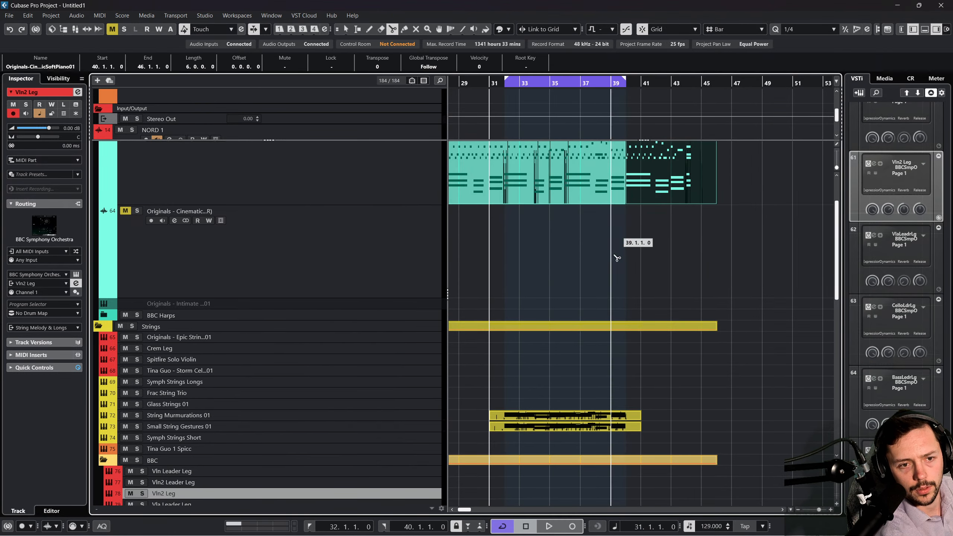
# Move the piano section that follows bar 40 to start at bar 46, trying its deletion and undoing that.
pyautogui.press('1')
pyautogui.moveTo(655, 188); pyautogui.dragTo(745, 192)
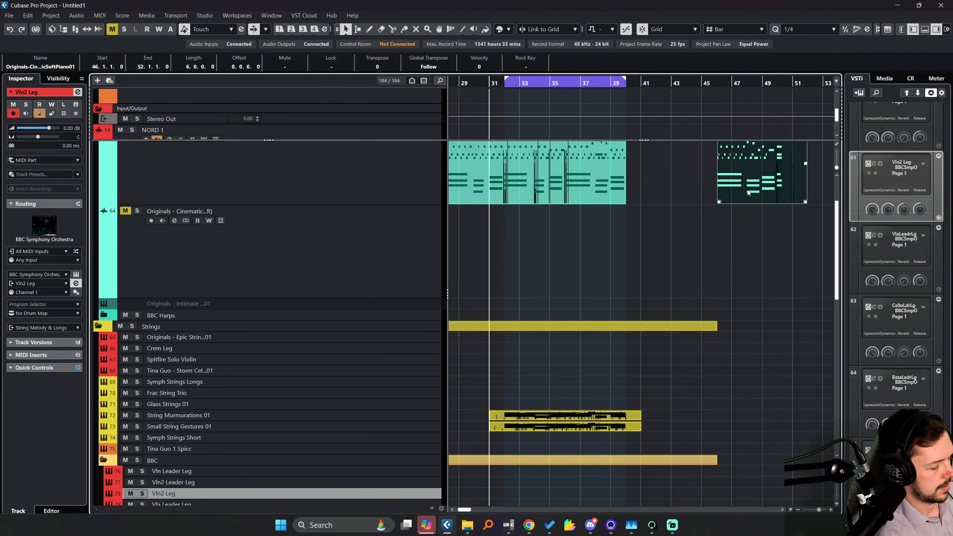
pyautogui.press('Delete')
pyautogui.scroll(2, 655, 202)
pyautogui.hotkey('ctrl', 'z')
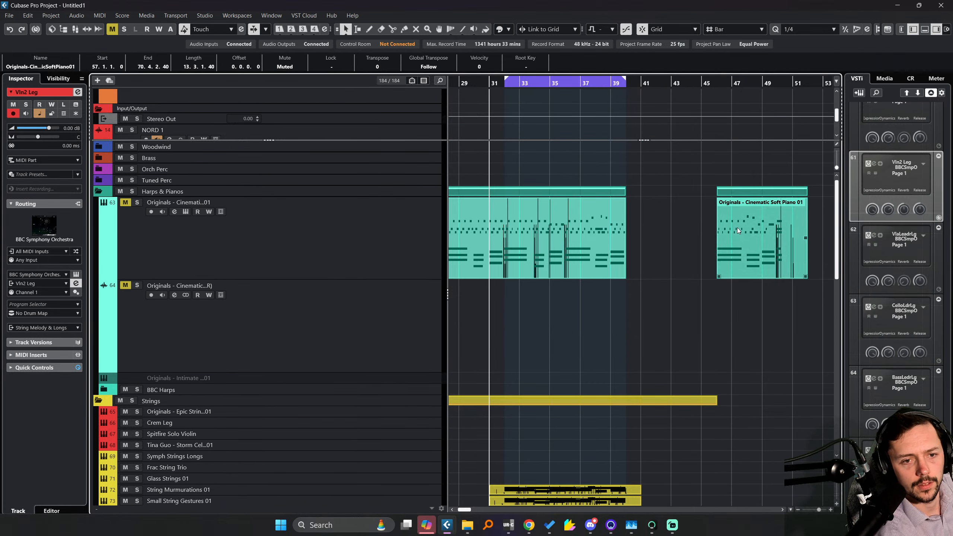
pyautogui.click(738, 228)
# Split the remaining Cinematic Soft Piano part on track 63 at bar 32.
pyautogui.hscroll(1, 713, 235)
pyautogui.hscroll(-3, 676, 240)
pyautogui.rightClick(675, 240)
pyautogui.click(717, 241)
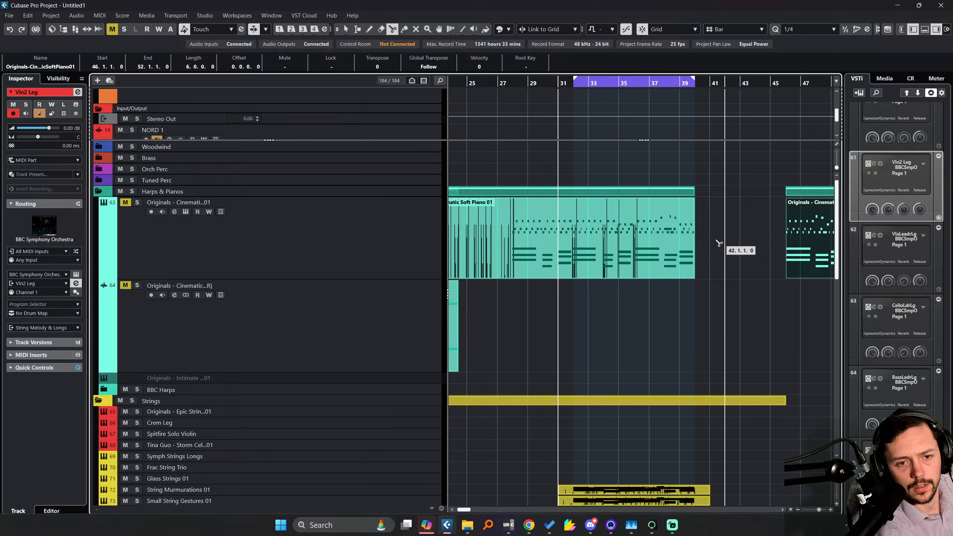
pyautogui.click(580, 243)
# Split the String Murmurations, Small String Gestures and BBC short string parts at bars 32 and 40.
pyautogui.scroll(-3, 583, 254)
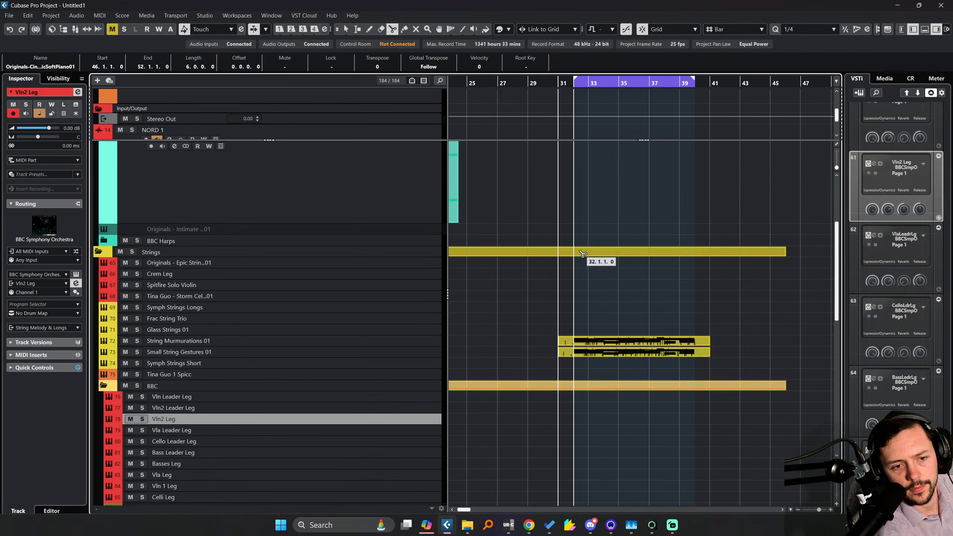
pyautogui.scroll(-3, 583, 254)
pyautogui.click(580, 203)
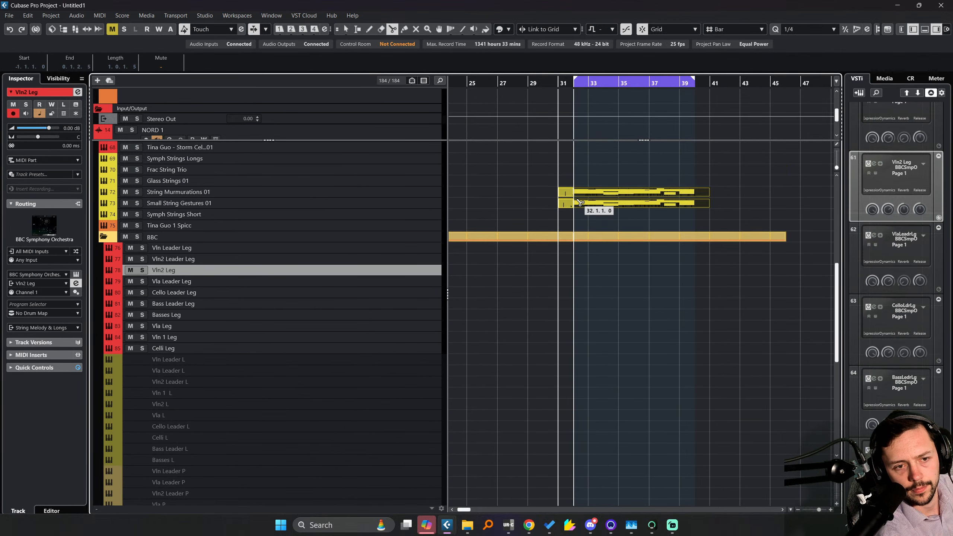
pyautogui.scroll(-3, 592, 299)
pyautogui.scroll(3, 664, 317)
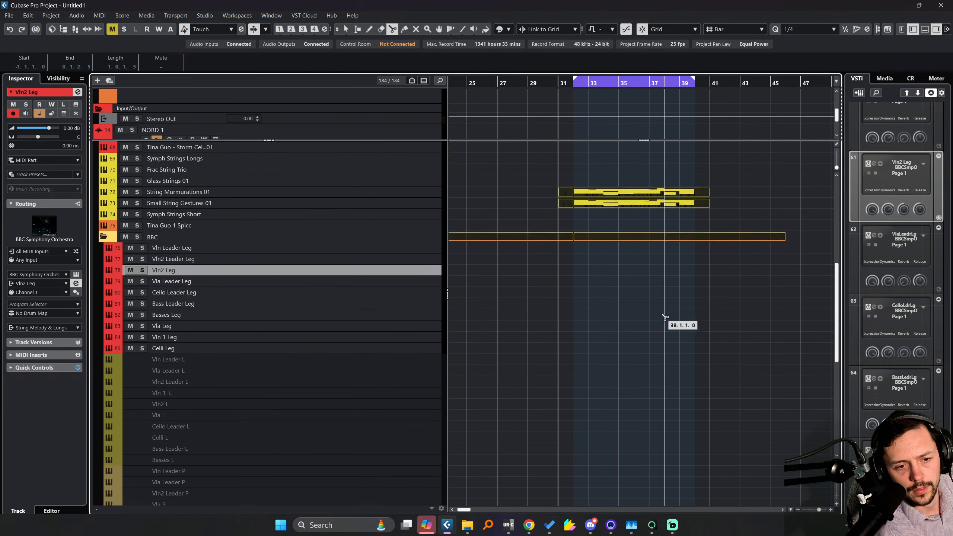
pyautogui.scroll(2, 665, 317)
pyautogui.click(699, 279)
pyautogui.press('1')
# Duplicate the bar 32 to 40 sections of String Murmurations and Small String Gestures to bar 40.
pyautogui.click(717, 215)
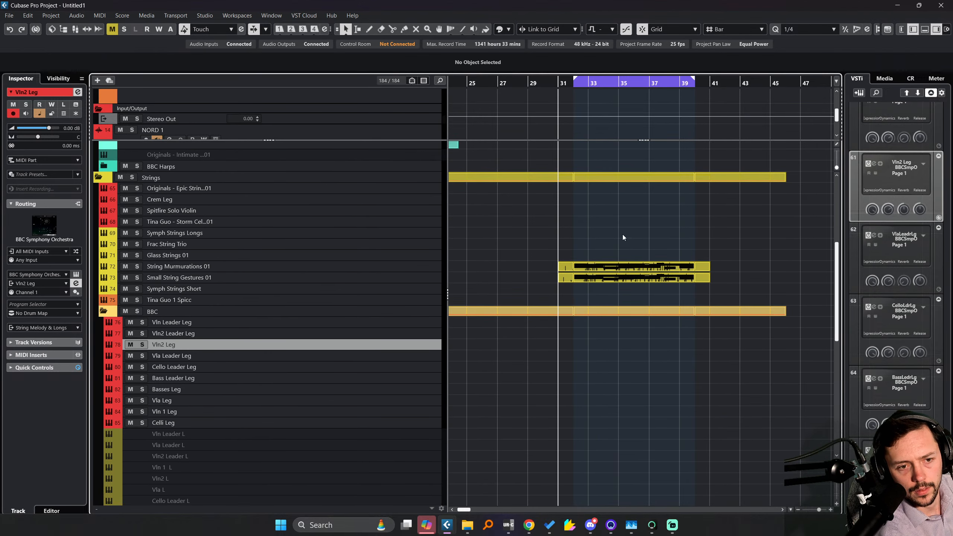
pyautogui.moveTo(643, 286); pyautogui.dragTo(642, 286)
pyautogui.hotkey('ctrl', 'd')
# Move the Vla S and Celli S sections that follow bar 40 so they start at bar 46.
pyautogui.scroll(-7, 676, 303)
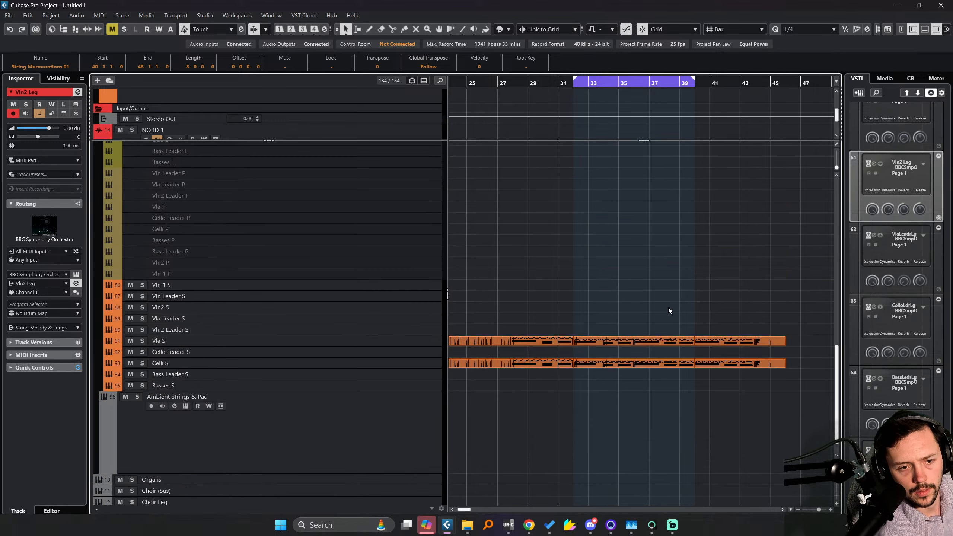
pyautogui.click(636, 325)
pyautogui.moveTo(636, 324); pyautogui.dragTo(643, 364)
pyautogui.moveTo(738, 386); pyautogui.dragTo(821, 342)
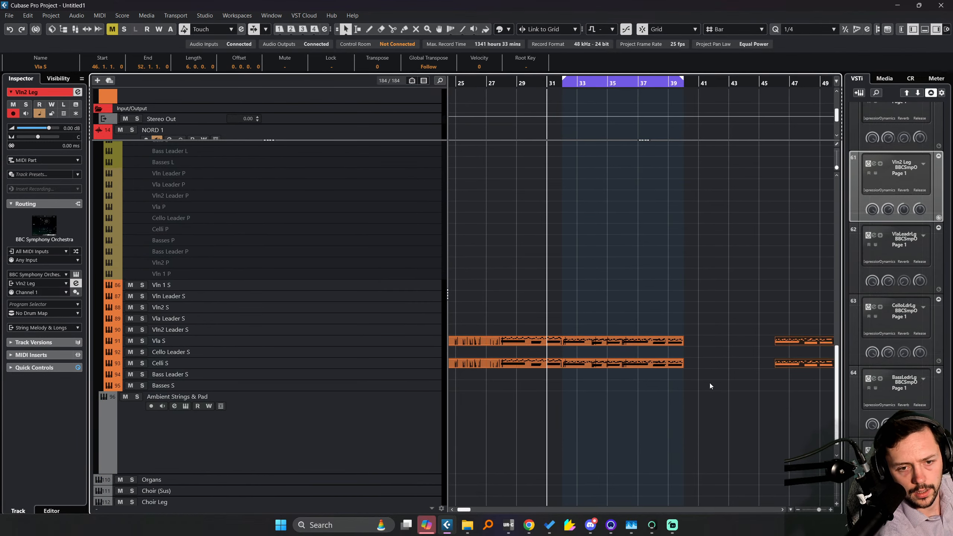
# Duplicate the bar 32 to 40 sections of Vla S, Celli S and the Cinematic Soft Piano track to bar 40.
pyautogui.moveTo(709, 383); pyautogui.dragTo(638, 328)
pyautogui.hotkey('ctrl', 'd')
pyautogui.scroll(7, 669, 298)
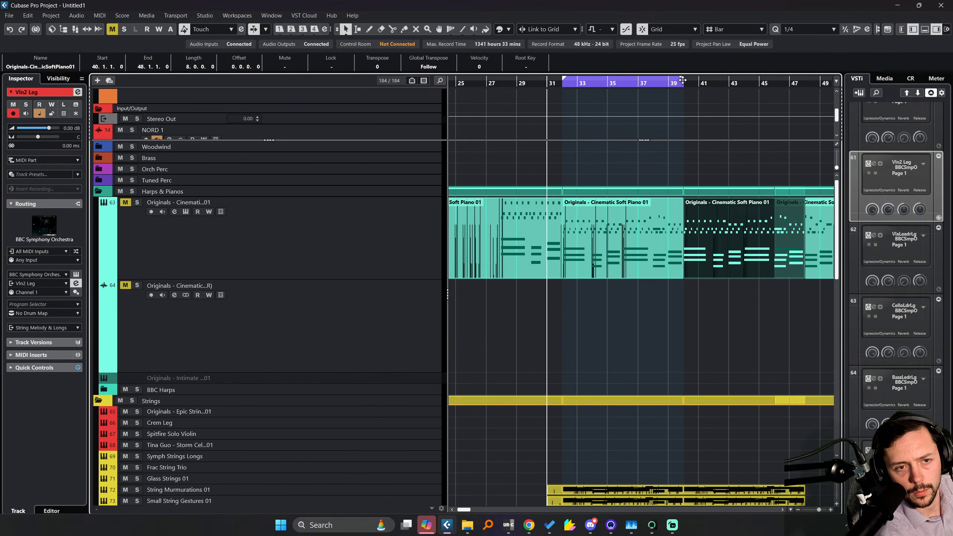
# Extend the cycle range to end at bar 47, place the playhead at bar 32, and return to the Vln2 Leg track.
pyautogui.moveTo(681, 83); pyautogui.dragTo(791, 93)
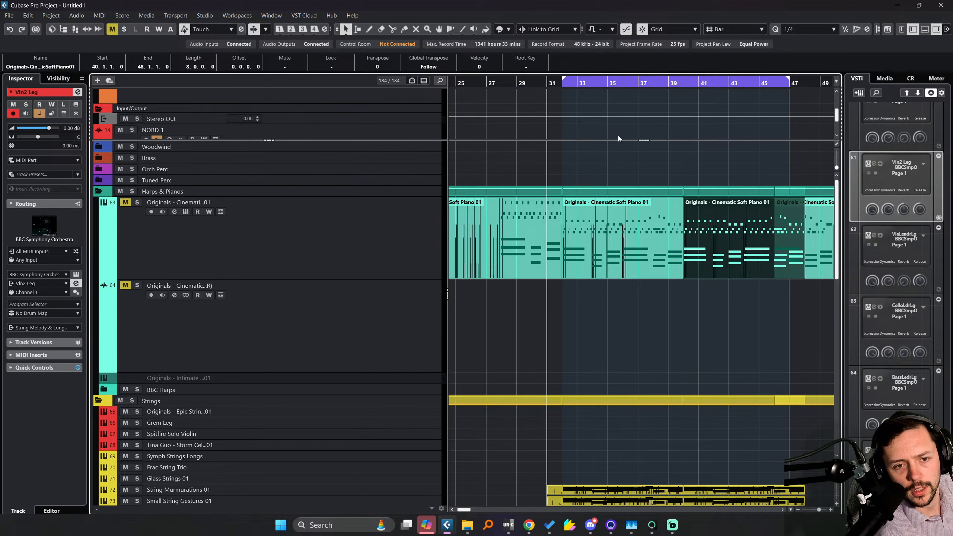
pyautogui.click(571, 83)
pyautogui.scroll(-15, 542, 219)
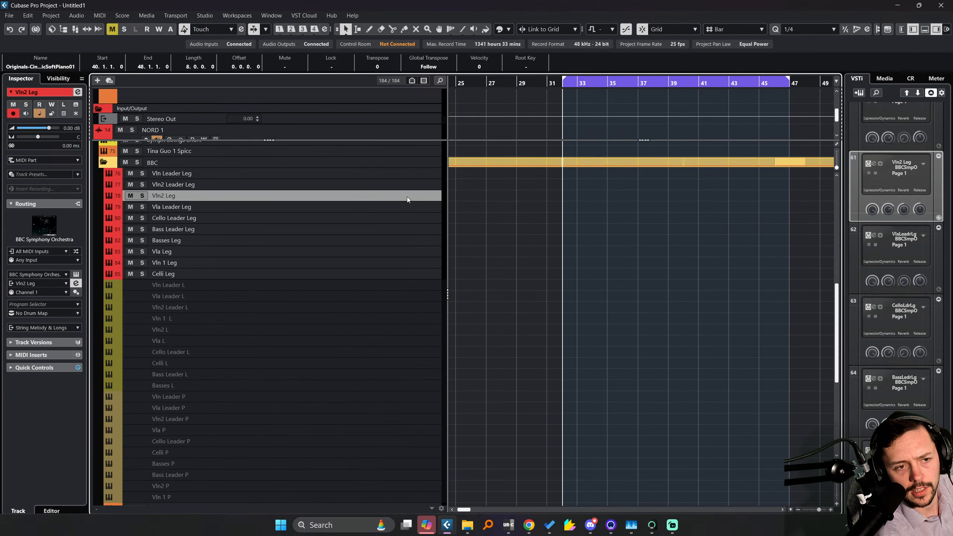
# Play the project from bar 27 and select the Vln2 Leader Leg and Vln2 Leg tracks together.
pyautogui.click(405, 185)
pyautogui.click(541, 83)
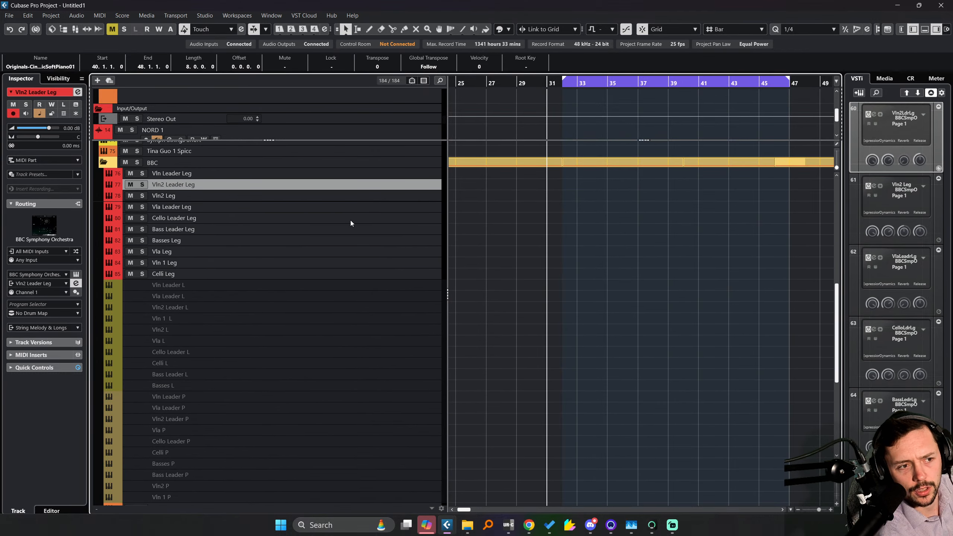
pyautogui.scroll(5, 393, 197)
pyautogui.click(489, 83)
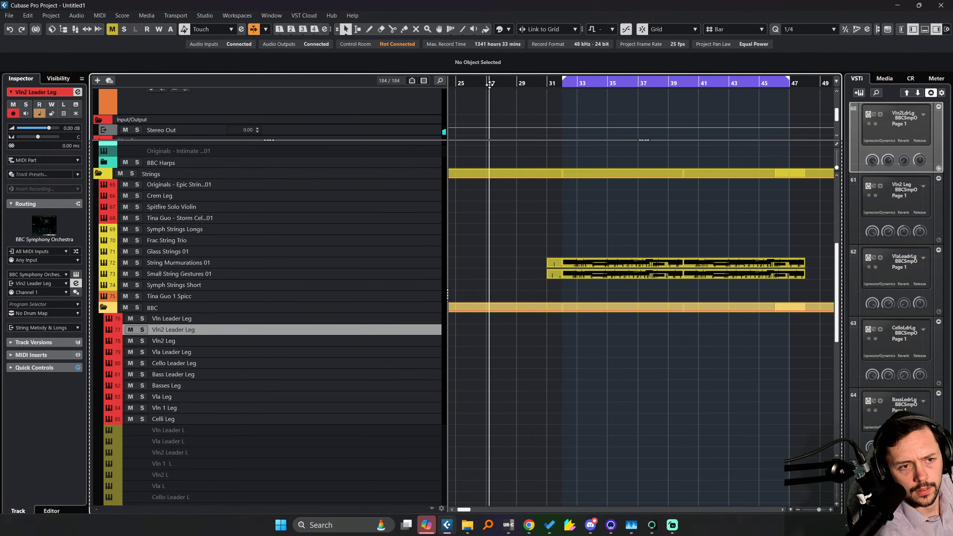
pyautogui.scroll(2, 506, 215)
pyautogui.scroll(-2, 348, 371)
pyautogui.click(350, 366)
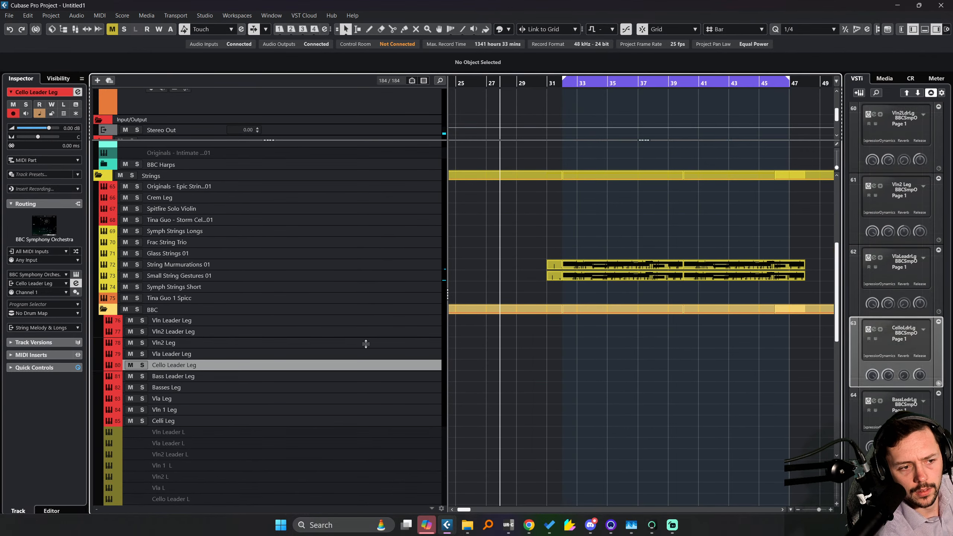
pyautogui.click(365, 334)
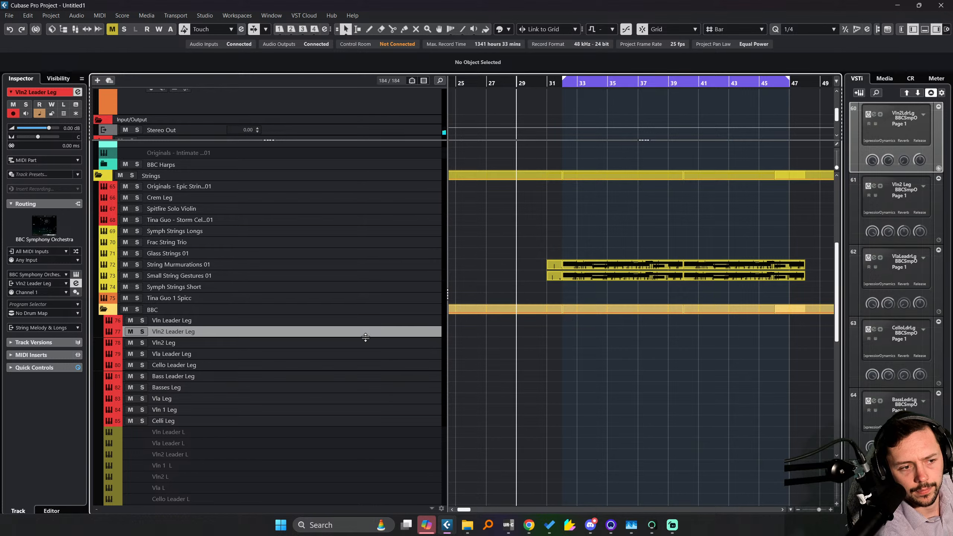
pyautogui.keyDown('shift'); pyautogui.click(364, 342); pyautogui.keyUp('shift')
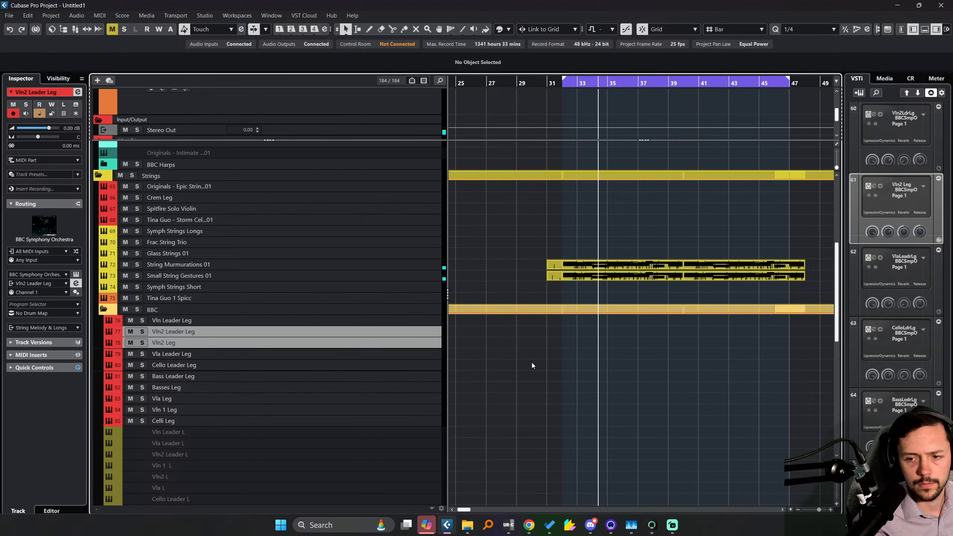
# Close the Copilot window and stop the project playback.
pyautogui.rightClick(427, 525)
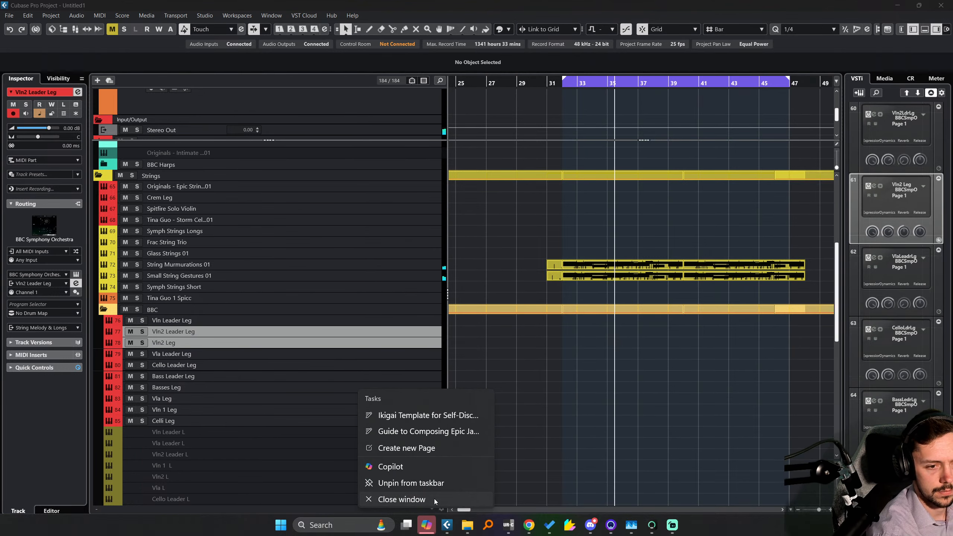
pyautogui.click(434, 499)
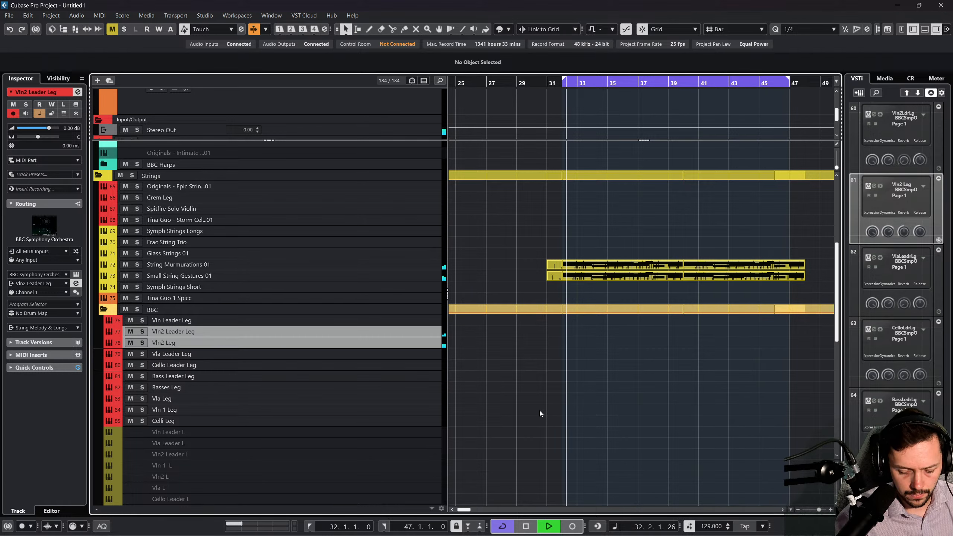
pyautogui.press('space')
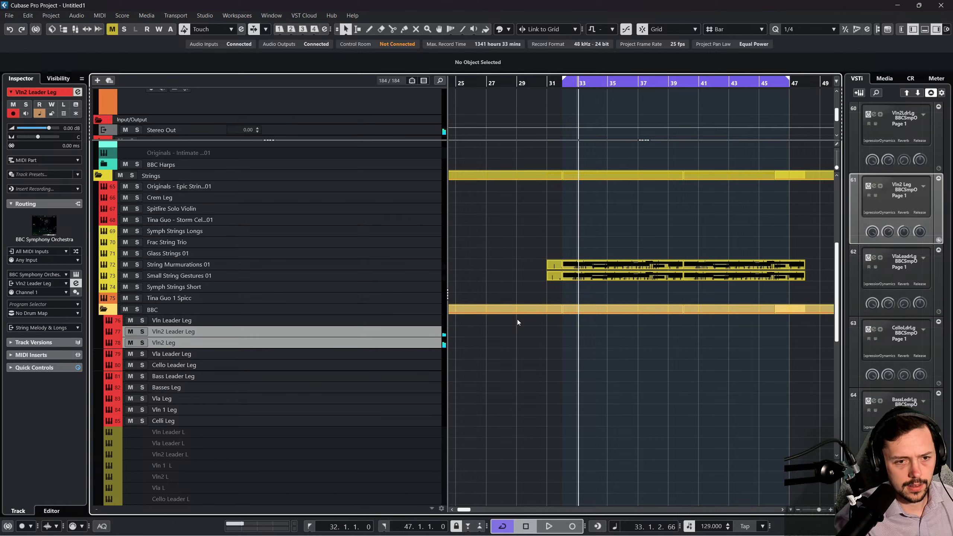
# Record a trial MIDI take on Vln2 Leader Leg and Vln2 Leg, open it for note editing and try moving a note up.
pyautogui.press('KP_Multiply')
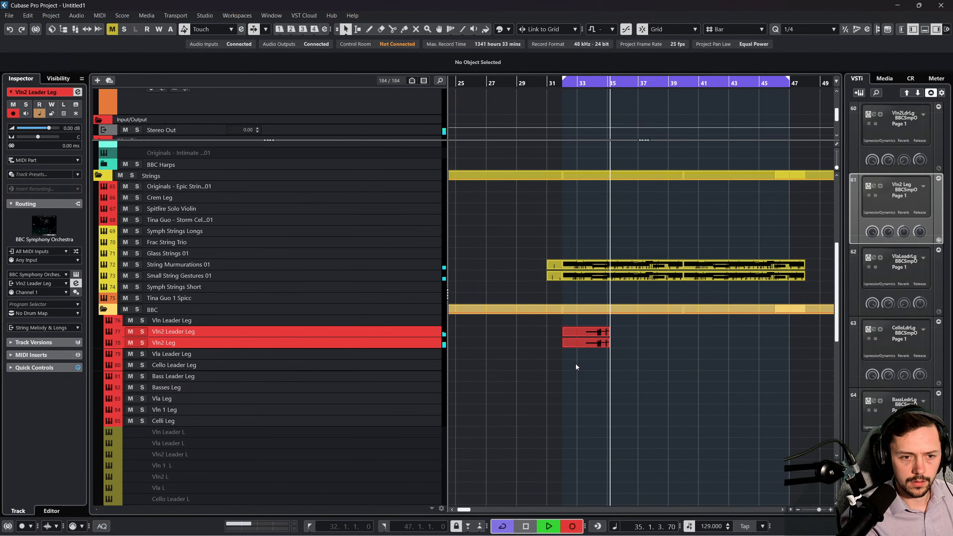
pyautogui.press('space')
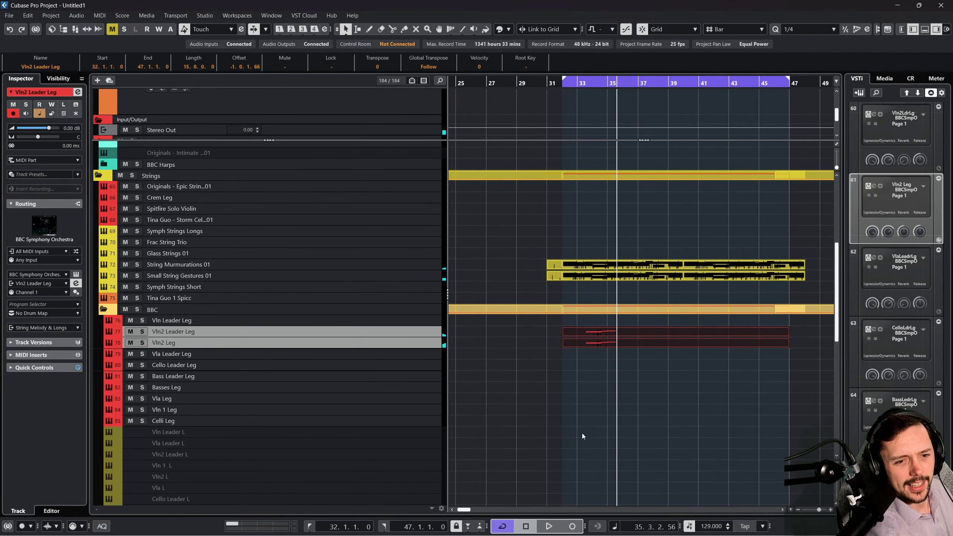
pyautogui.doubleClick(594, 334)
pyautogui.moveTo(310, 313); pyautogui.dragTo(310, 272)
# Undo the note edit and the trial take on the two Vln2 tracks, and close the note editor.
pyautogui.hotkey('ctrl', 'z')
pyautogui.hotkey('ctrl', 'z')
pyautogui.hotkey('ctrl', 'z')
pyautogui.hotkey('ctrl', 'z')
pyautogui.hotkey('ctrl', 'z')
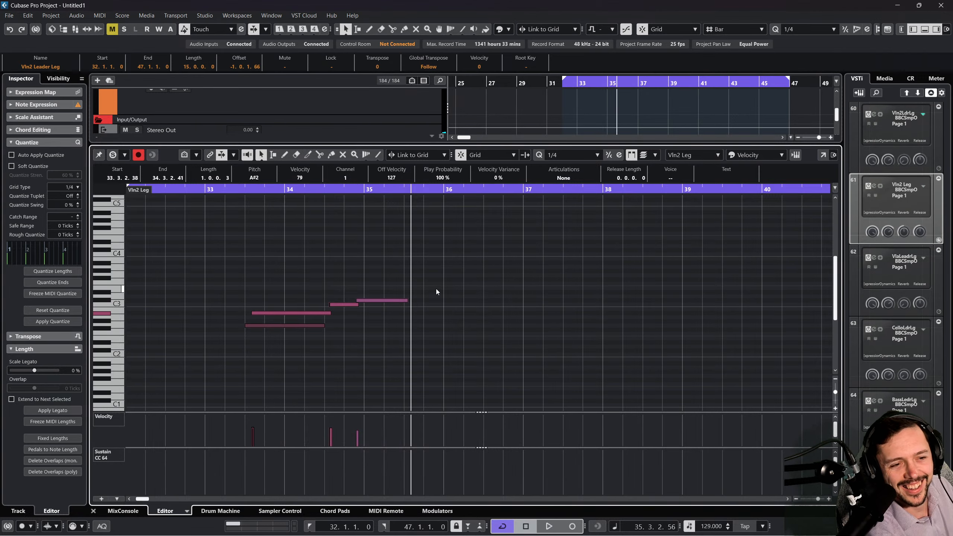
pyautogui.click(93, 511)
# Enlarge the upper section of the divided track list to reveal the NORD tracks, and select NORD 2.
pyautogui.scroll(6, 318, 214)
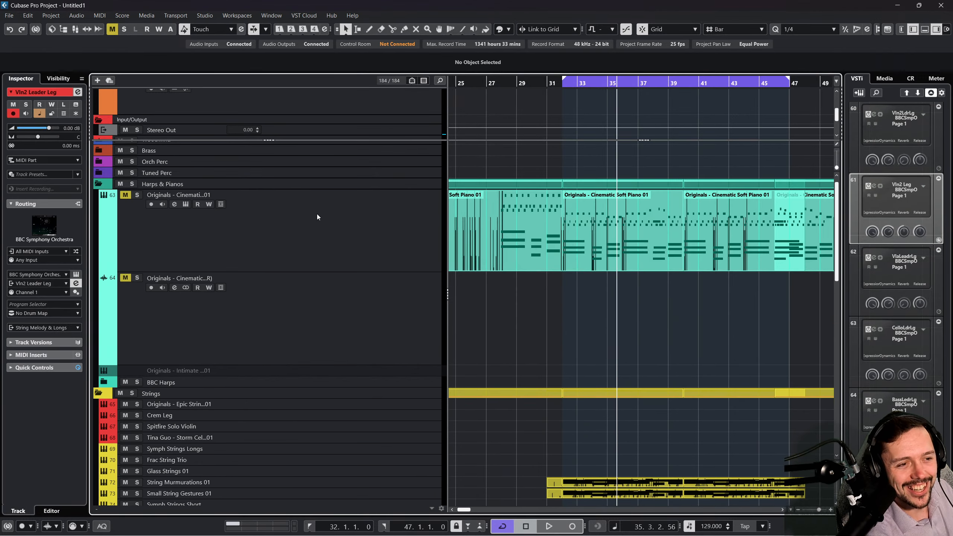
pyautogui.click(265, 146)
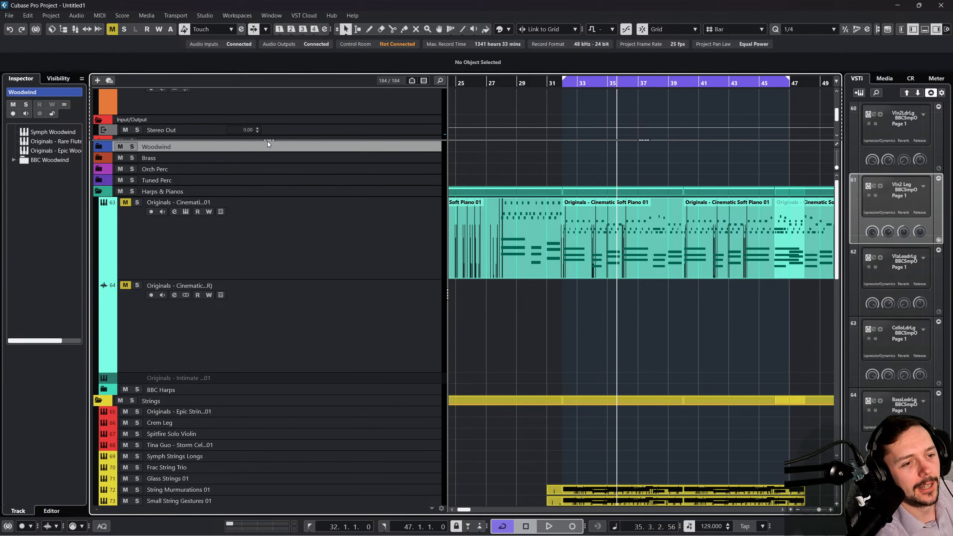
pyautogui.moveTo(267, 140); pyautogui.dragTo(293, 292)
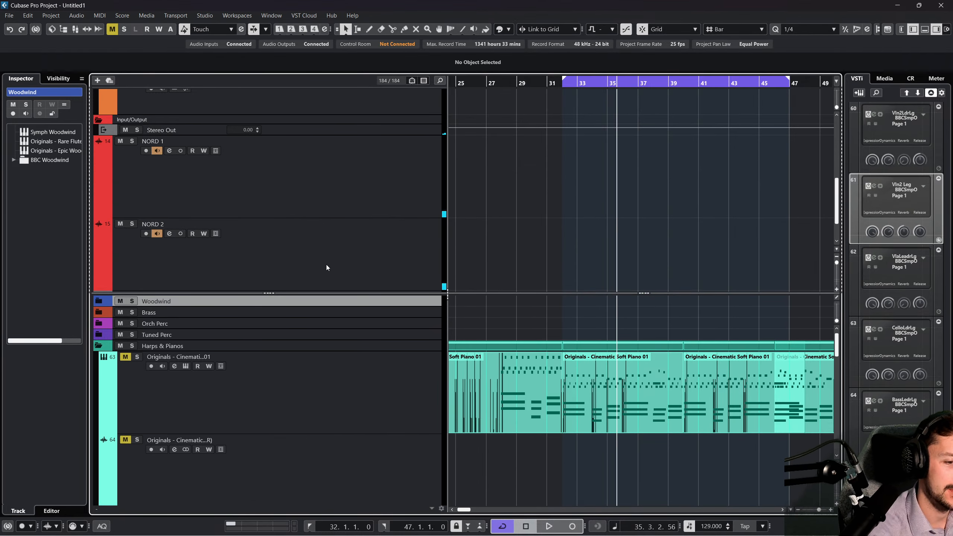
pyautogui.click(343, 236)
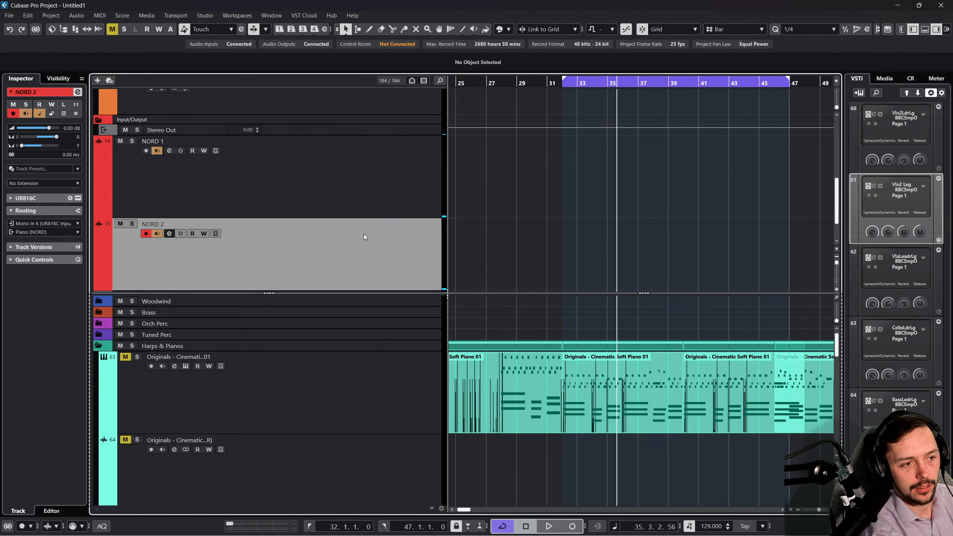
pyautogui.click(313, 174)
pyautogui.click(334, 242)
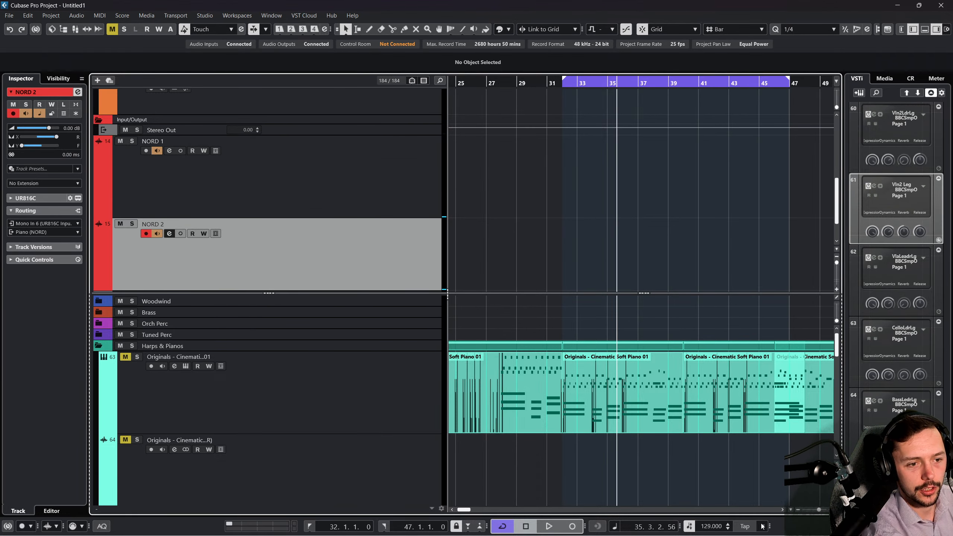
pyautogui.moveTo(509, 535)
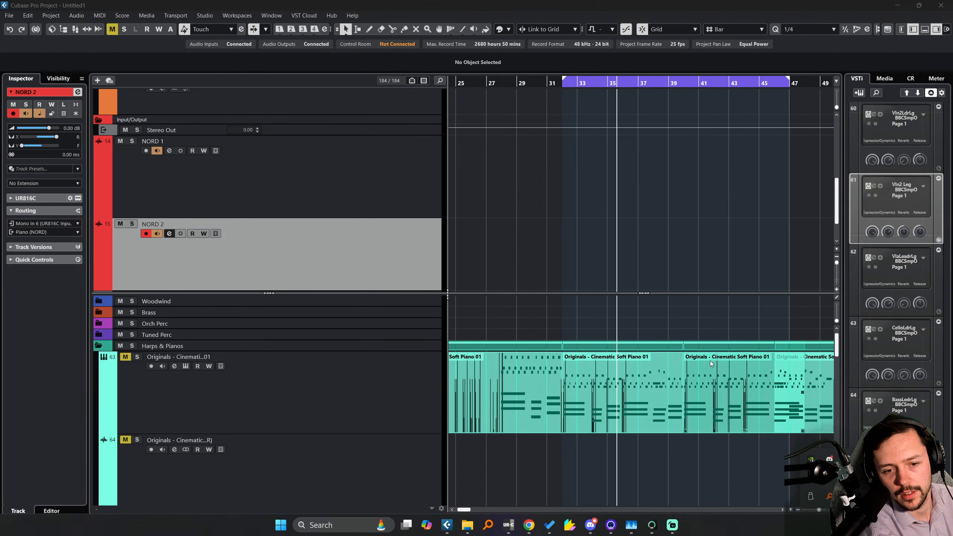
pyautogui.click(596, 251)
pyautogui.scroll(-3, 552, 260)
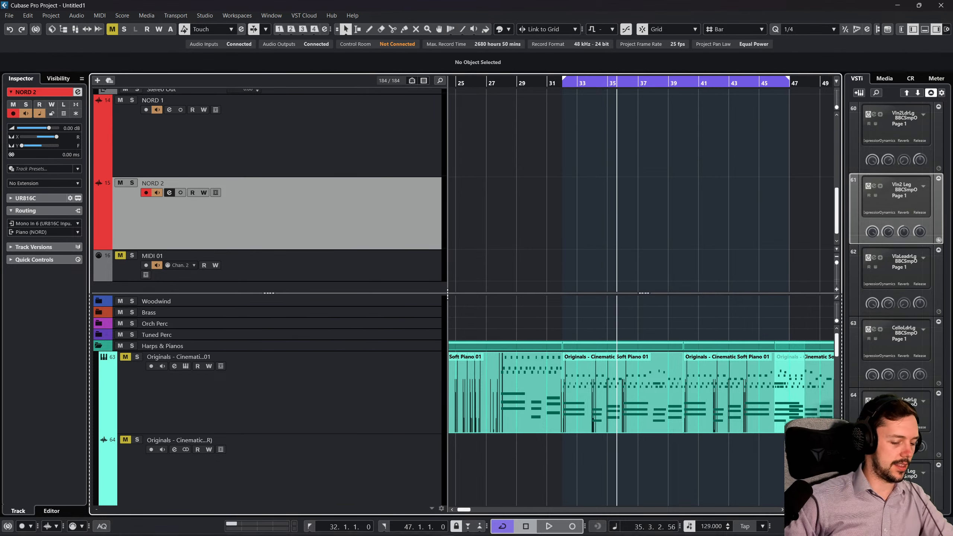
pyautogui.moveTo(623, 527)
pyautogui.moveTo(672, 527)
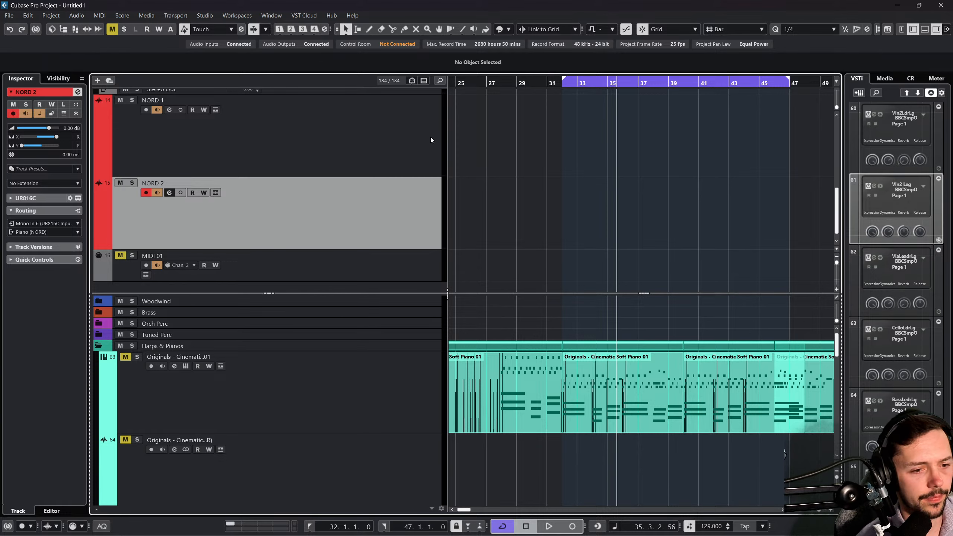
# Find the BBC legato strings in the track list and select the Vln2 Leg and Vla Leader Leg tracks together.
pyautogui.scroll(-1, 431, 139)
pyautogui.scroll(-15, 262, 357)
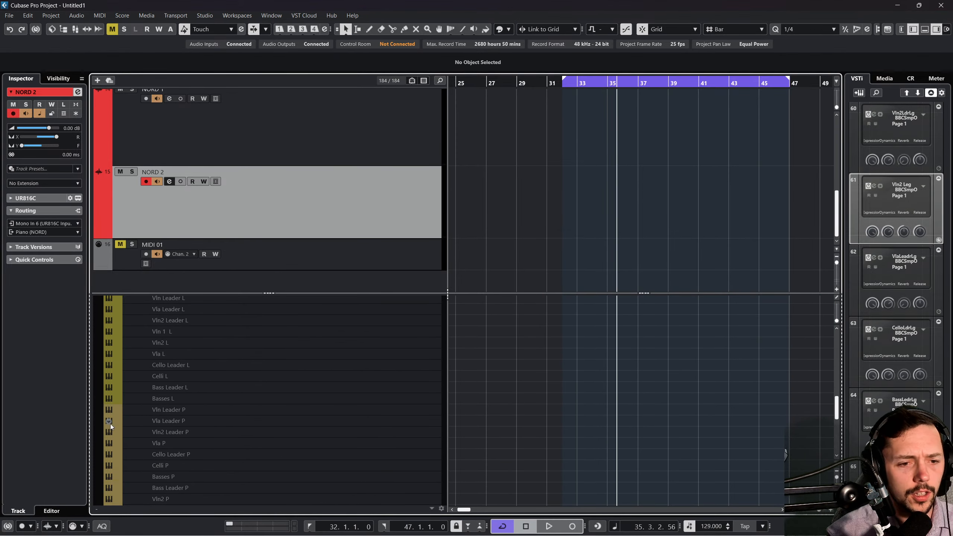
pyautogui.scroll(-5, 297, 374)
pyautogui.scroll(2, 344, 356)
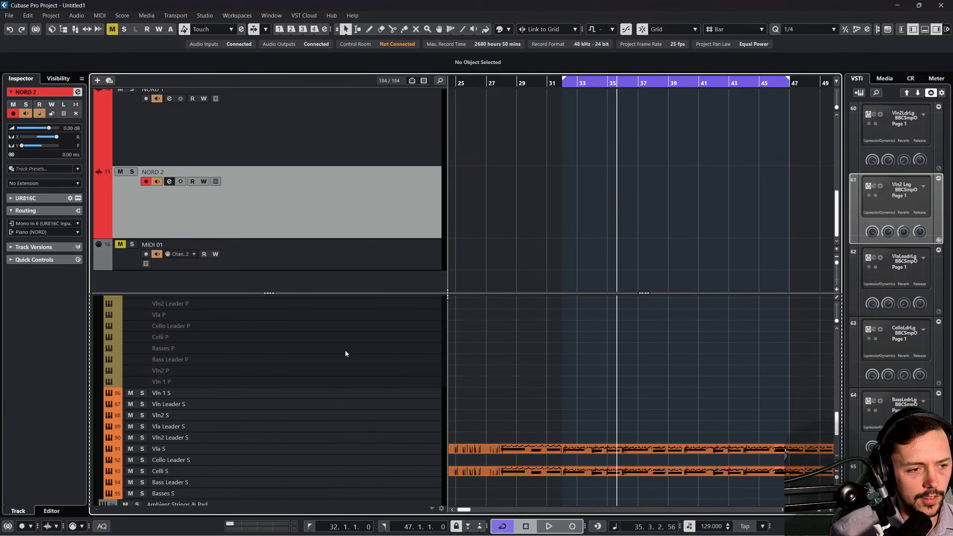
pyautogui.scroll(6, 337, 368)
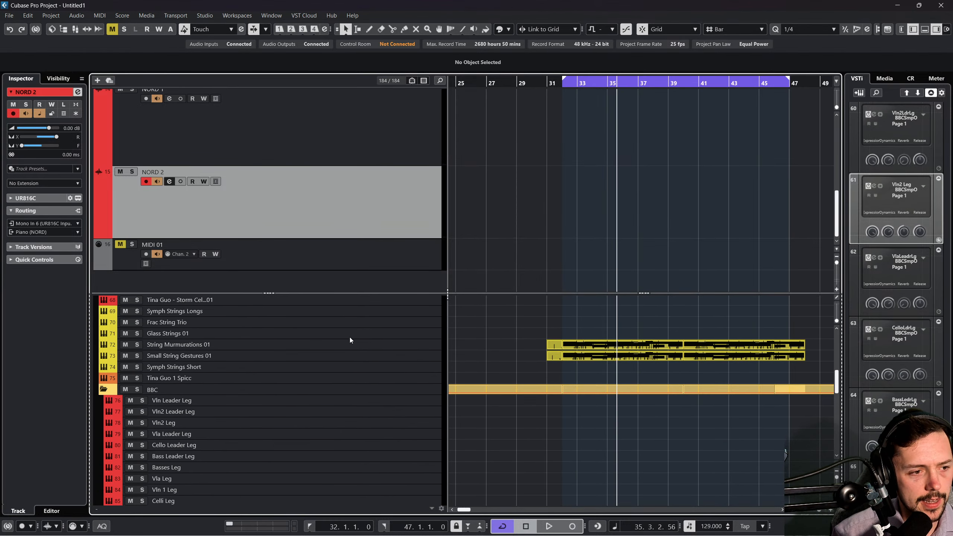
pyautogui.click(342, 410)
pyautogui.click(349, 422)
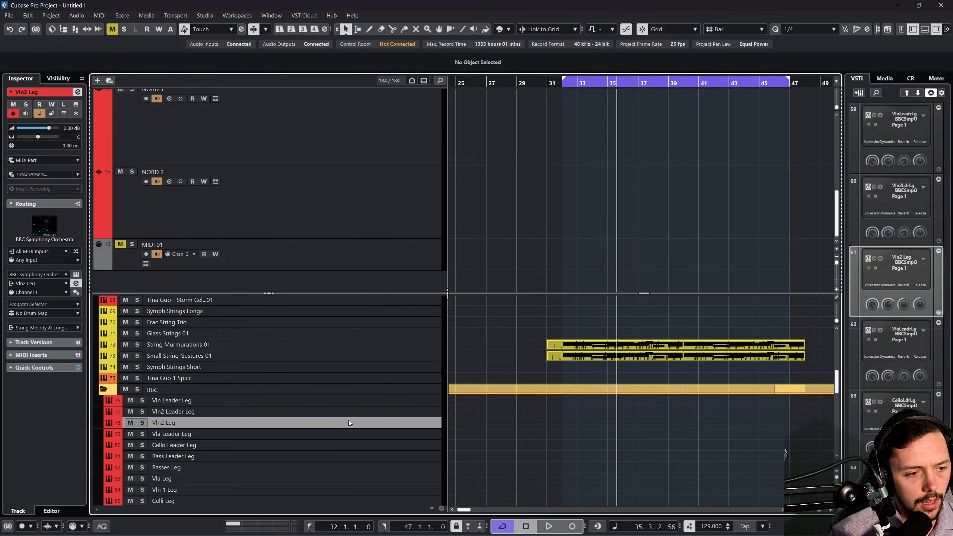
pyautogui.keyDown('shift'); pyautogui.click(356, 435); pyautogui.keyUp('shift')
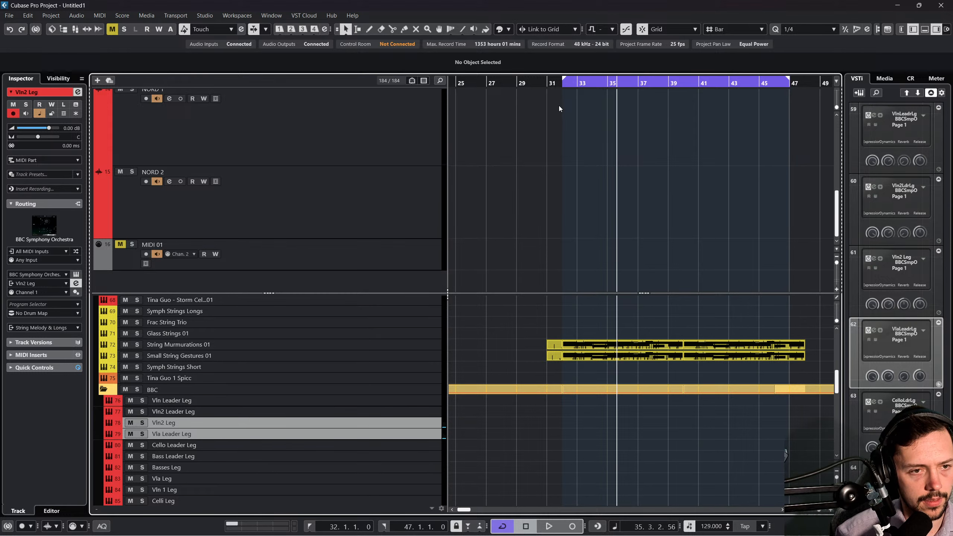
# Record a trial take on Vln2 Leg and Vla Leader Leg from bar 31 and delete it.
pyautogui.click(549, 84)
pyautogui.click(578, 509)
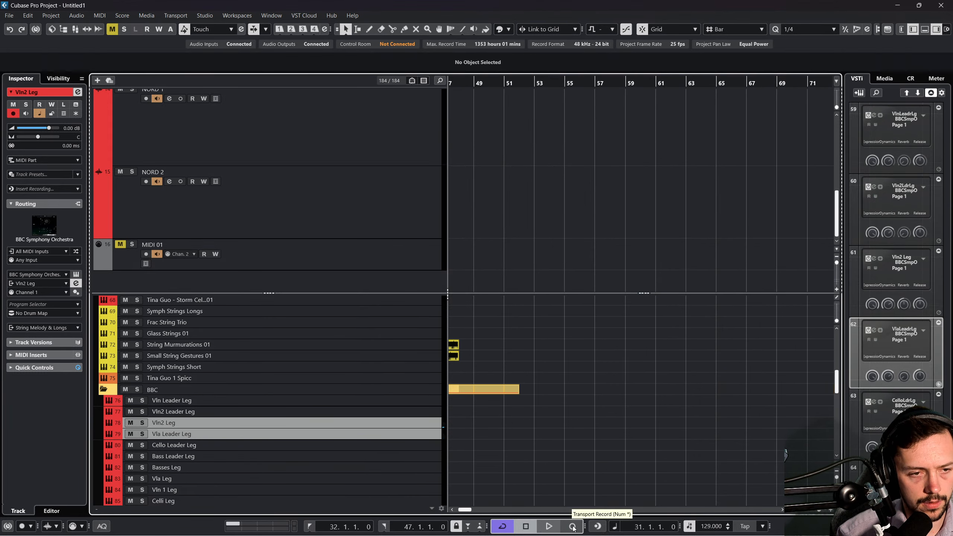
pyautogui.click(573, 527)
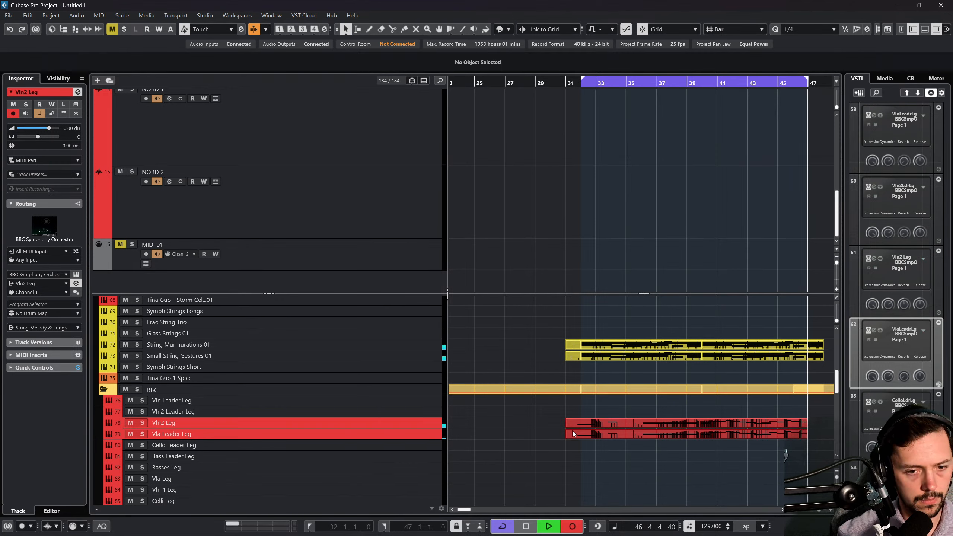
pyautogui.press('space')
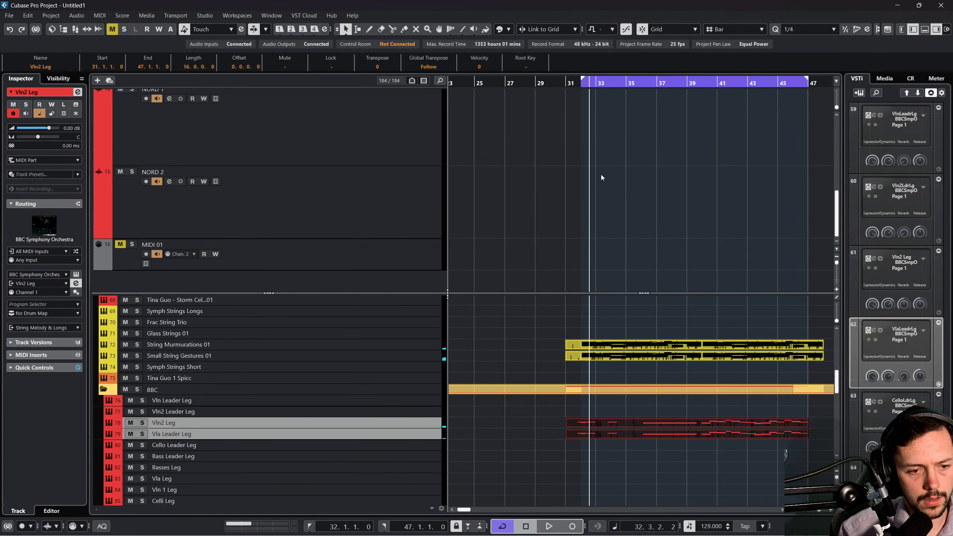
pyautogui.press('Delete')
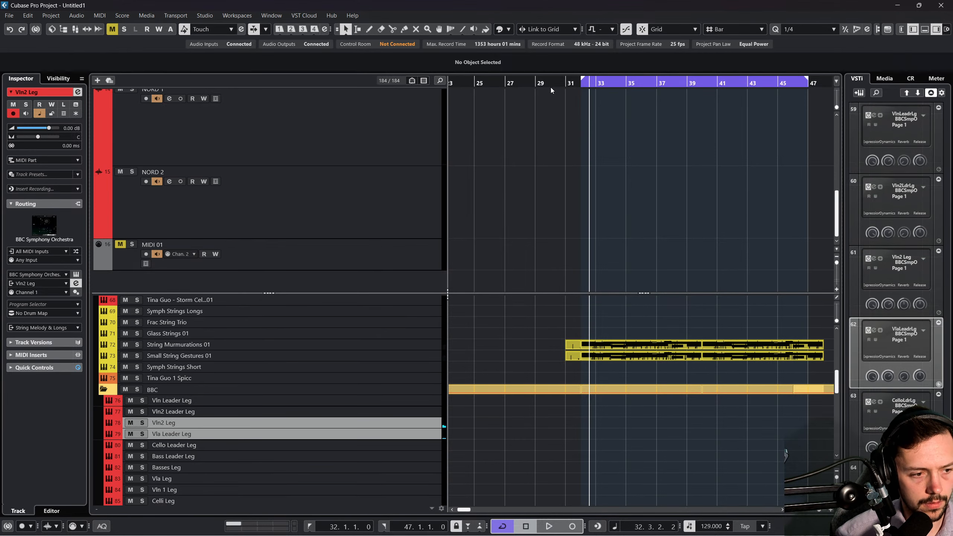
# Record another take on Vln2 Leg and Vla Leader Leg across the cycle starting at bar 32, and undo it.
pyautogui.scroll(-2, 299, 390)
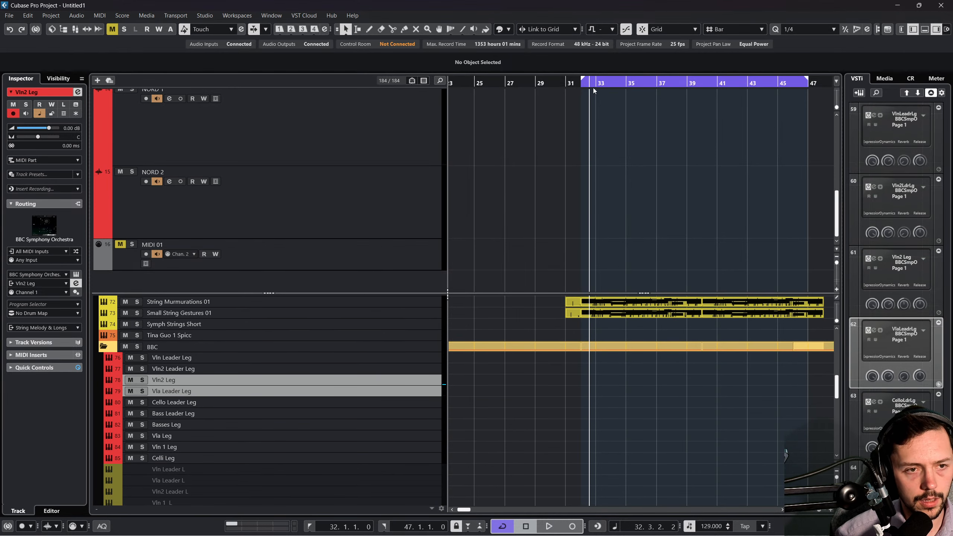
pyautogui.press('space')
pyautogui.click(571, 527)
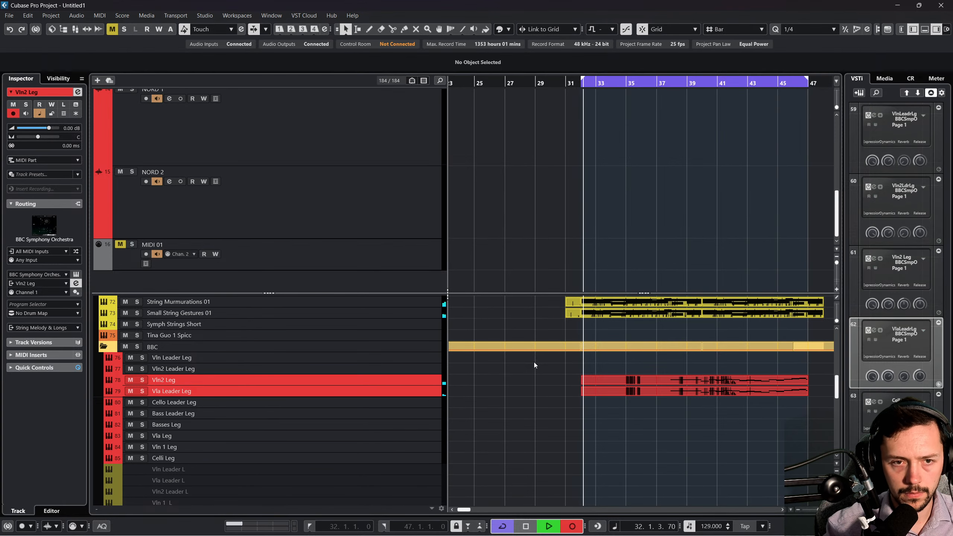
pyautogui.press('space')
pyautogui.hotkey('ctrl', 'z')
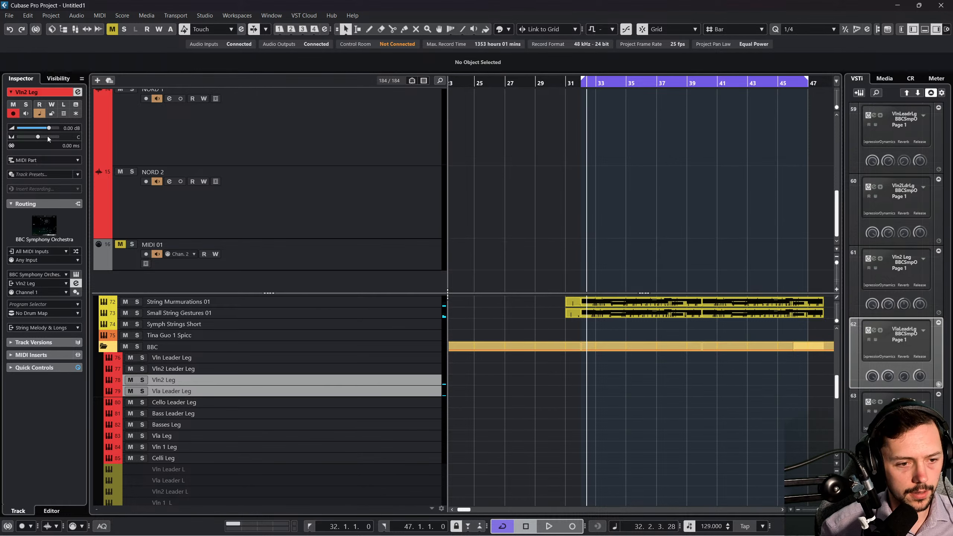
# Extend the end of the cycle range to bar 48 and record a take on Vln2 Leg and Vla Leader Leg.
pyautogui.hscroll(3, 667, 109)
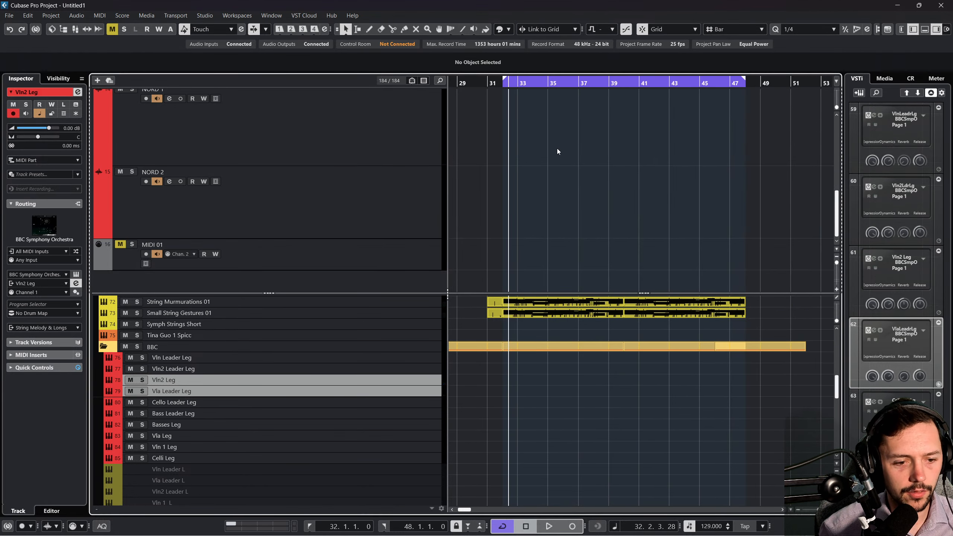
pyautogui.press('KP_Multiply')
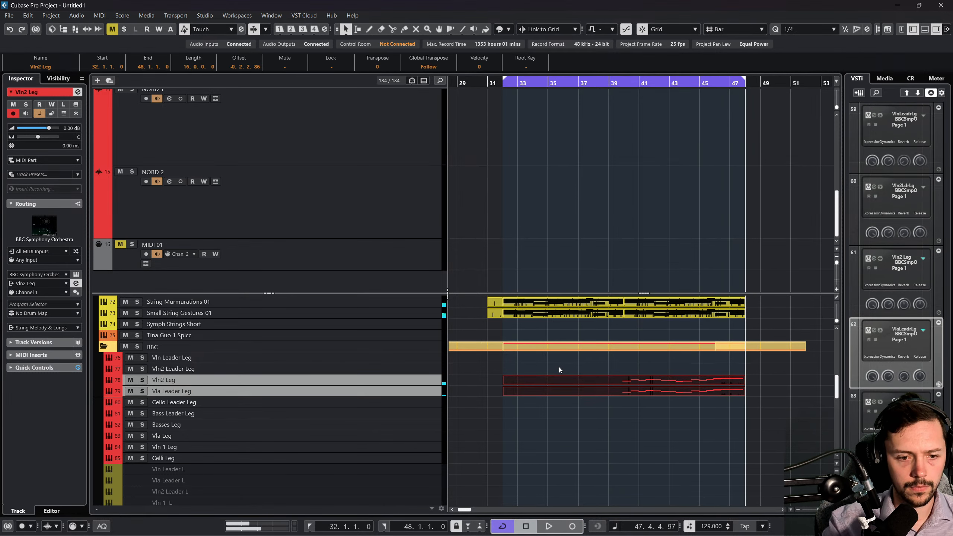
# Open the recorded Vln2 Leg and Vla Leader Leg parts in the Key Editor and select all their notes.
pyautogui.click(99, 15)
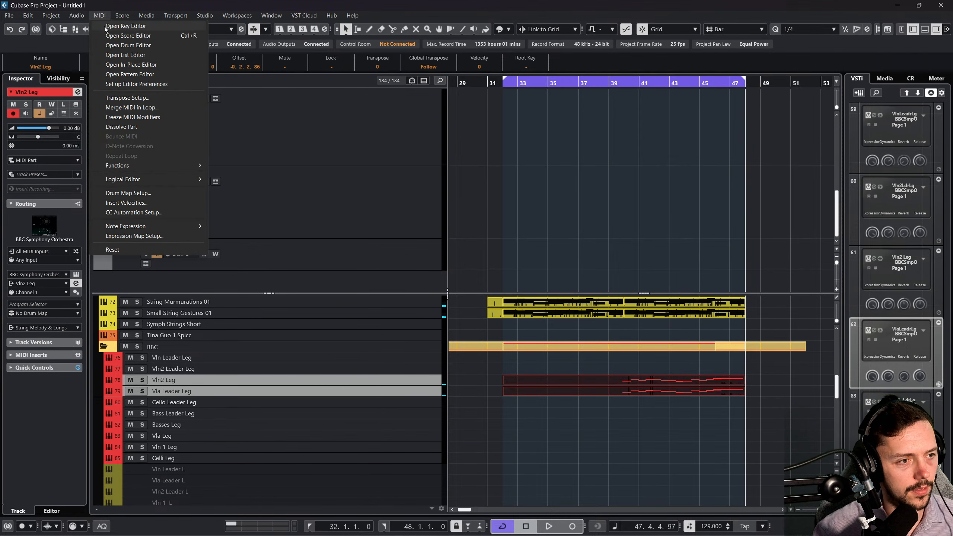
pyautogui.click(116, 25)
pyautogui.hotkey('ctrl', 'a')
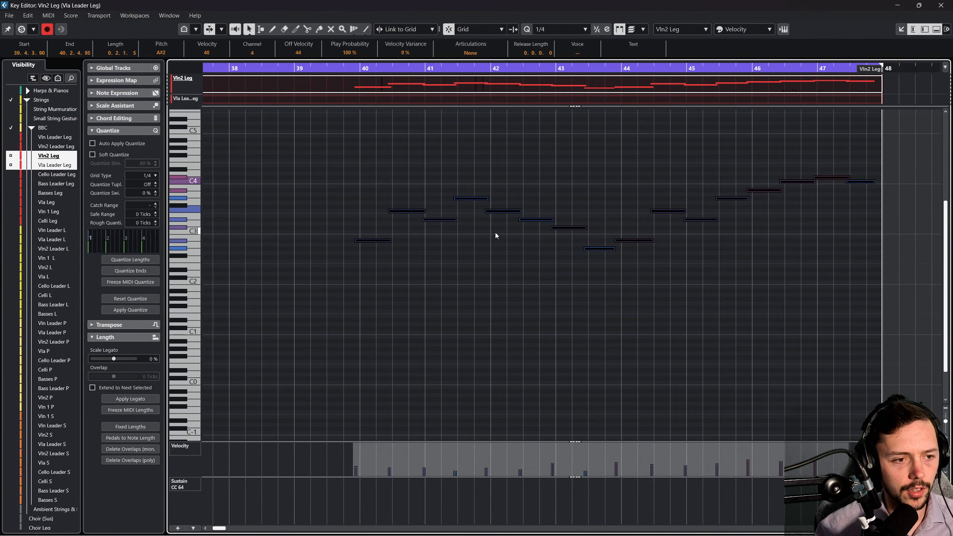
# Quantize all the selected notes to the 1/4 grid and clear the selection.
pyautogui.press('q')
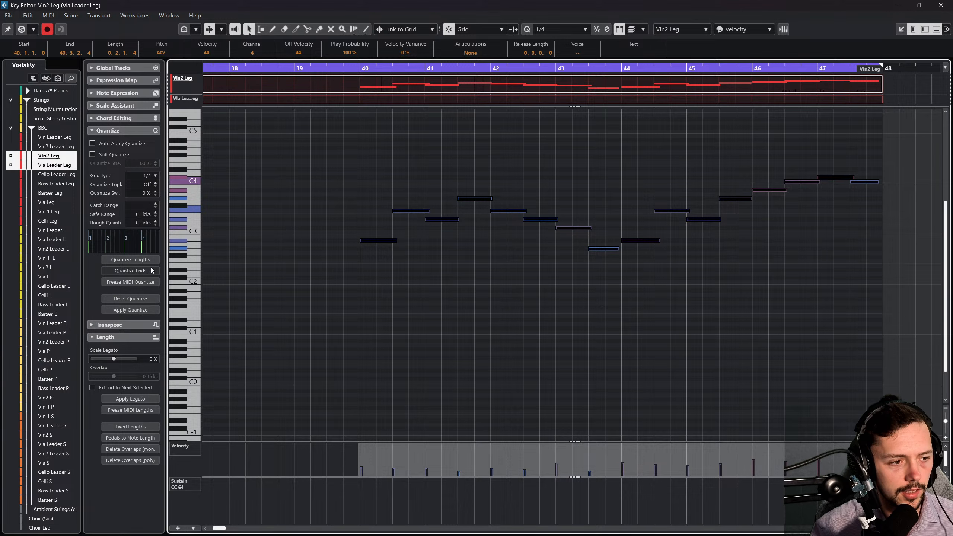
pyautogui.click(580, 321)
pyautogui.hscroll(1, 685, 263)
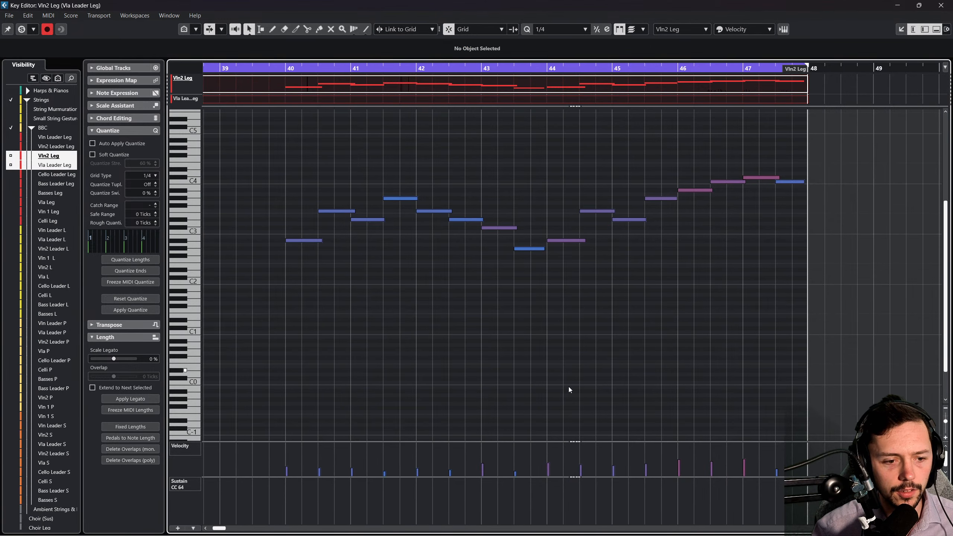
# Lower the velocity of the C#3 note at bar 43 and of the loud notes in bars 46 and 47.
pyautogui.click(487, 228)
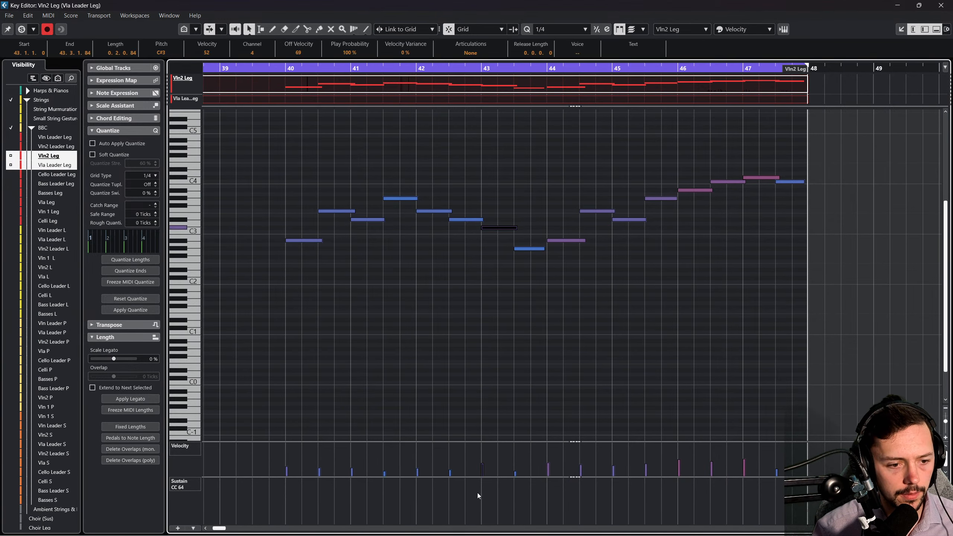
pyautogui.click(486, 467)
pyautogui.moveTo(757, 462); pyautogui.dragTo(681, 466)
pyautogui.click(852, 336)
pyautogui.moveTo(851, 337); pyautogui.dragTo(252, 133)
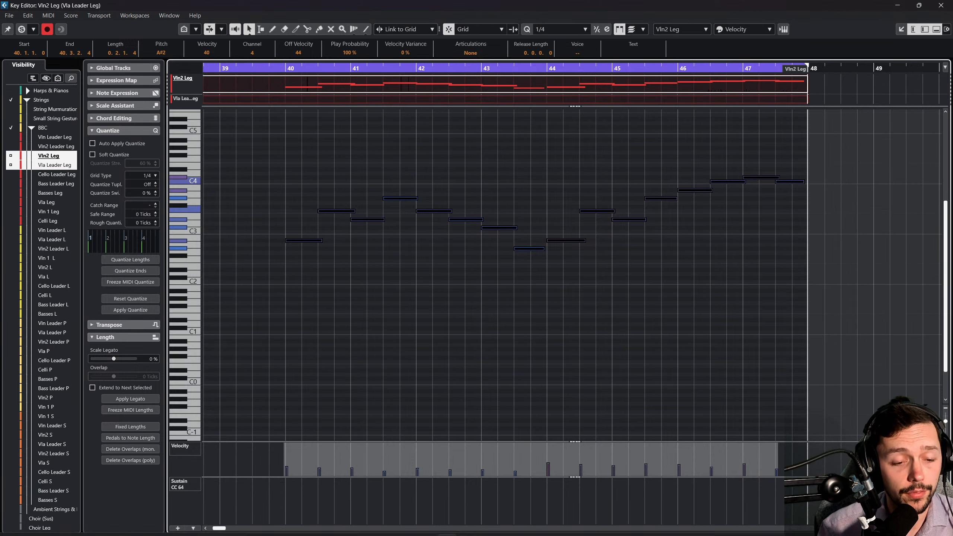
pyautogui.click(638, 234)
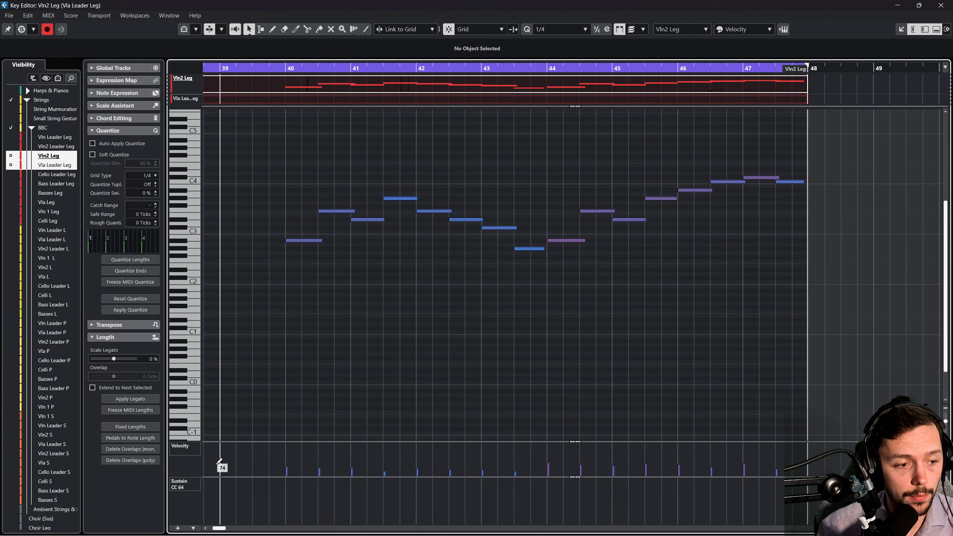
# Move the first Expression (CC 11) point to bar 40 at value 104 and the first Modulation (CC 1) point to bar 40 at 94.
pyautogui.click(195, 484)
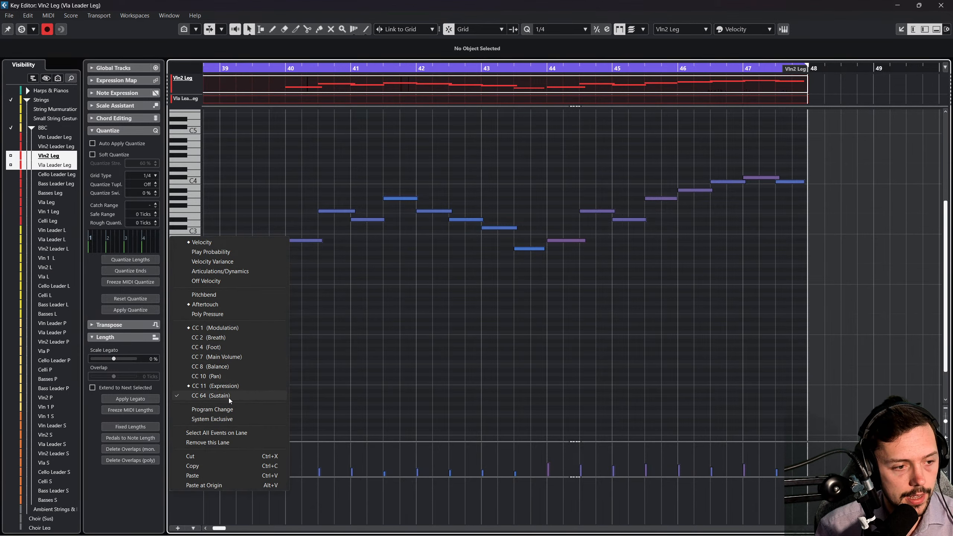
pyautogui.click(226, 385)
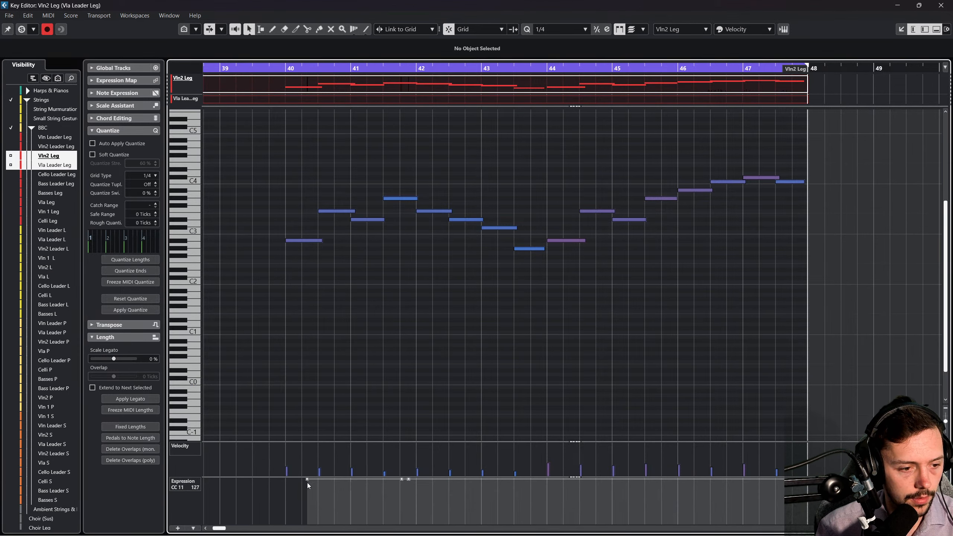
pyautogui.moveTo(307, 479); pyautogui.dragTo(285, 487)
pyautogui.click(186, 484)
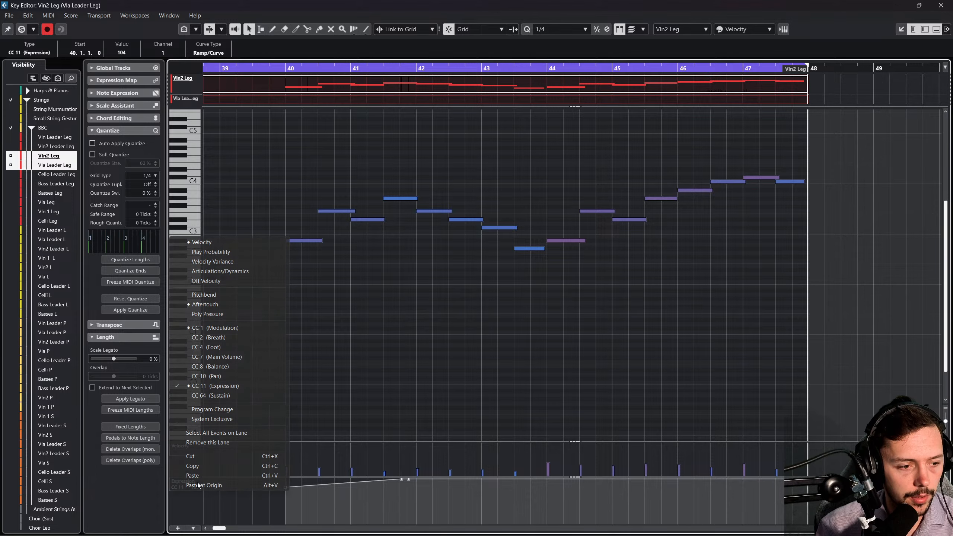
pyautogui.click(225, 328)
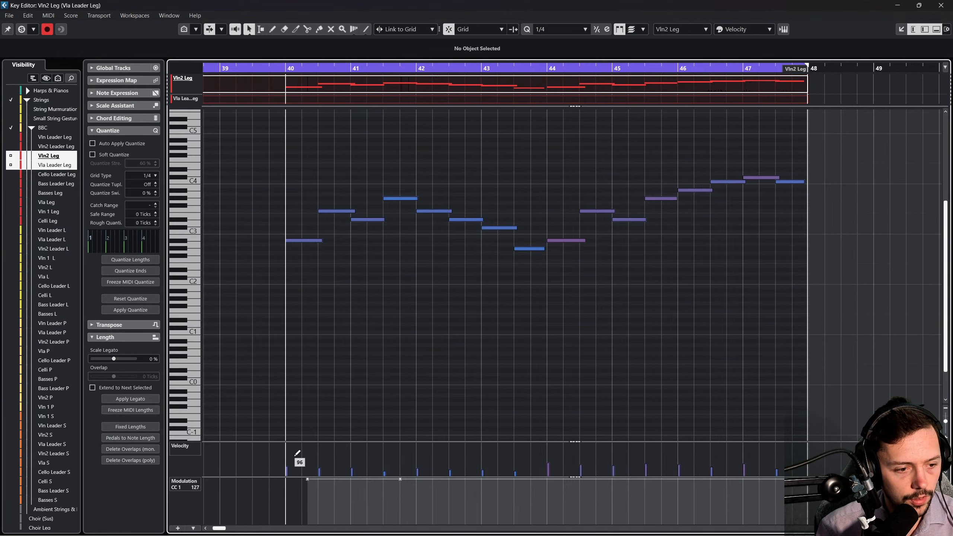
pyautogui.moveTo(296, 487); pyautogui.dragTo(285, 490)
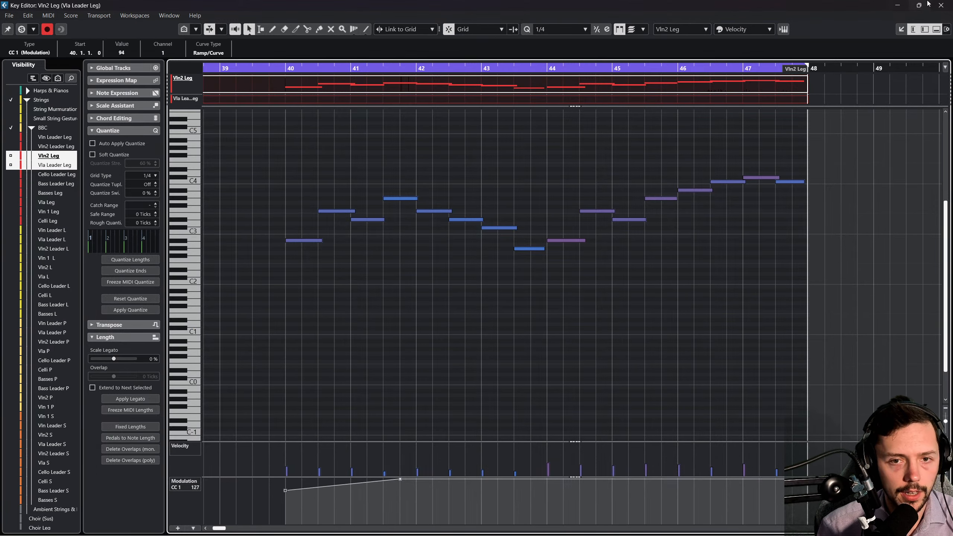
pyautogui.click(933, 5)
# Play back from bar 40 and check the BBC Symphony Orchestra instrument of the Vla Leader Leg track.
pyautogui.moveTo(542, 86); pyautogui.dragTo(623, 88)
pyautogui.press('space')
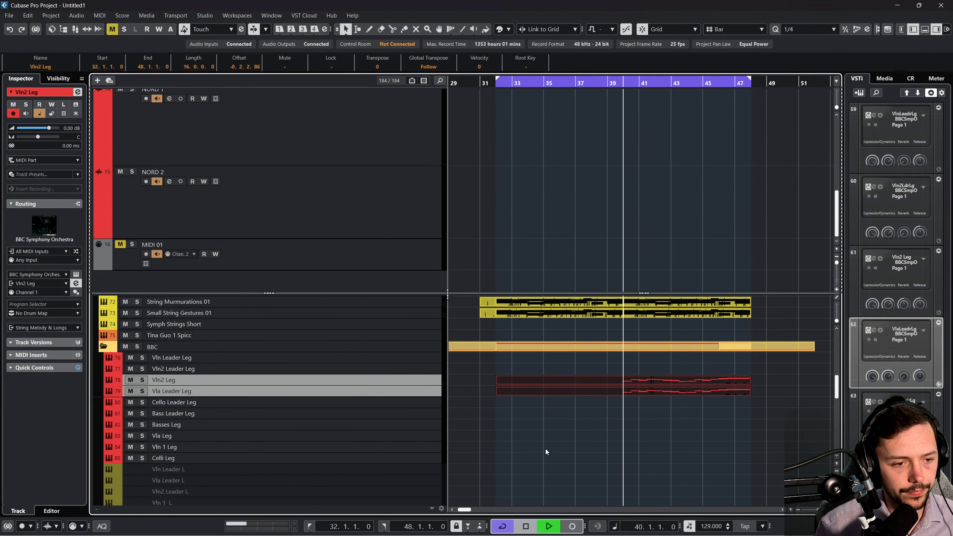
pyautogui.click(374, 383)
pyautogui.click(377, 391)
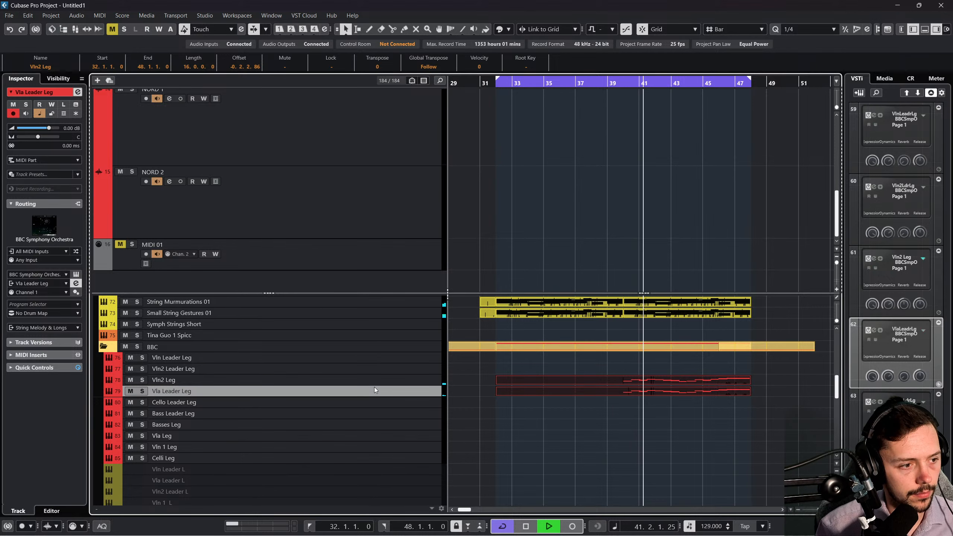
pyautogui.click(75, 274)
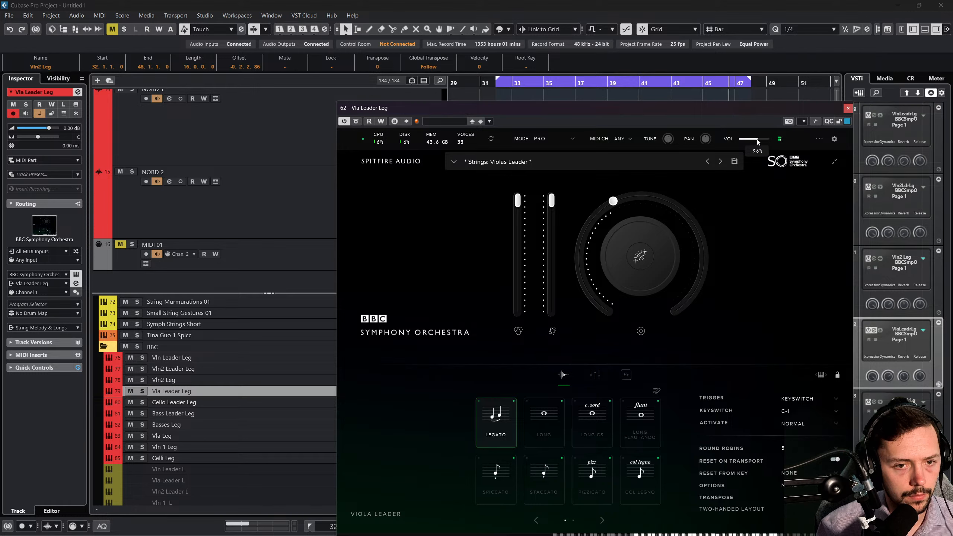
pyautogui.click(848, 108)
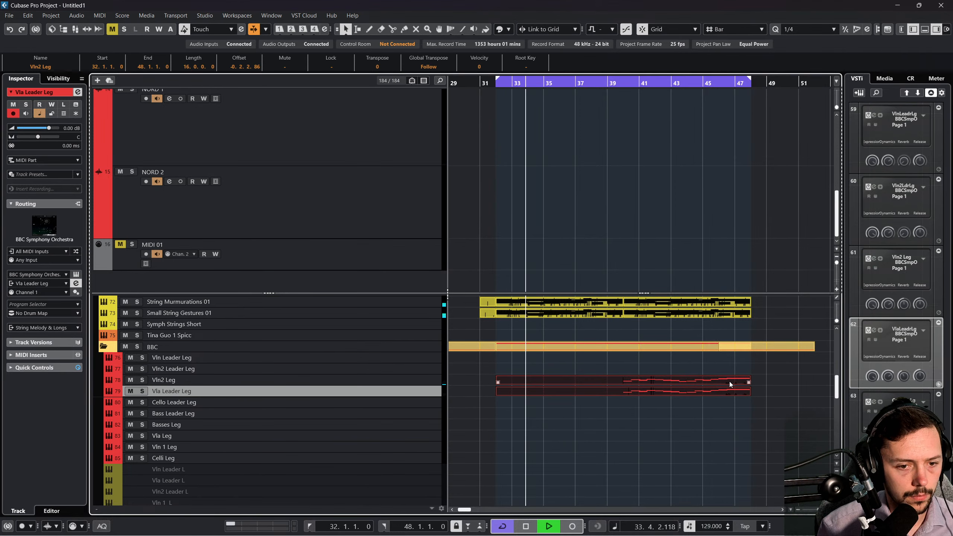
# Duplicate the Vln2 Leg and Vla Leader Leg parts at bar 32, placing the copies on the Bass Leader Leg and Celli Leg tracks.
pyautogui.hotkey('ctrl', 'd')
pyautogui.hscroll(-4, 726, 382)
pyautogui.moveTo(740, 385); pyautogui.dragTo(502, 401)
pyautogui.scroll(-3, 554, 434)
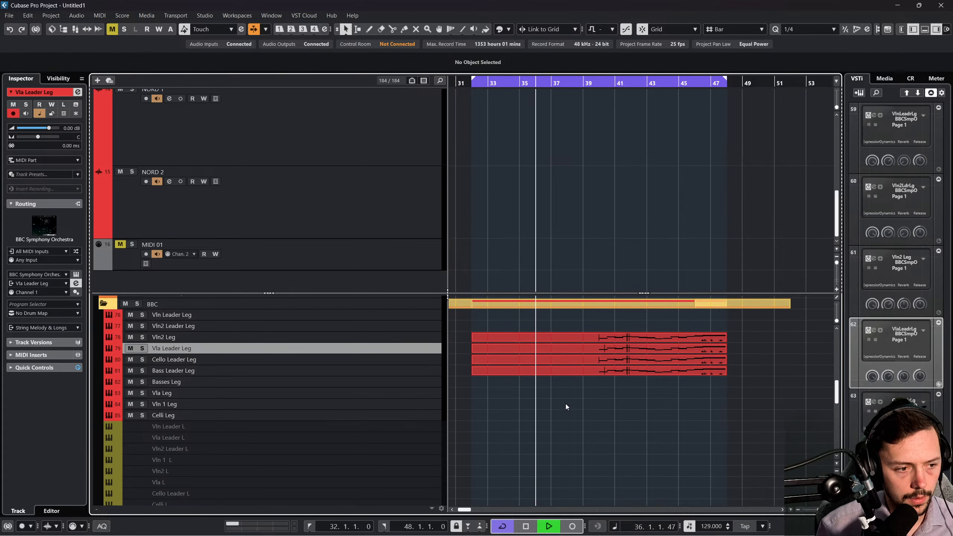
pyautogui.moveTo(597, 357); pyautogui.dragTo(595, 415)
pyautogui.click(600, 392)
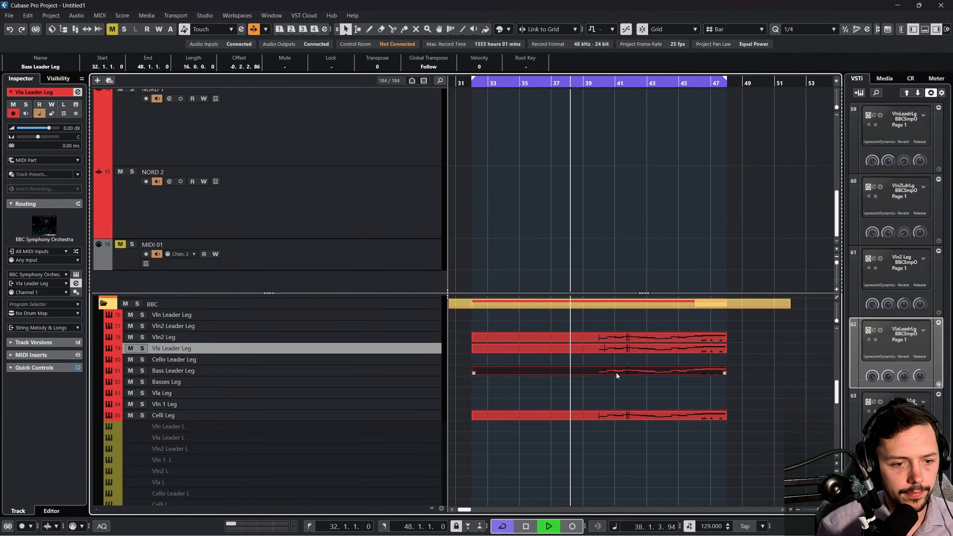
# Listen to the layered strings and inspect the notes of the Bass Leader Leg part in the Key Editor.
pyautogui.scroll(5, 565, 405)
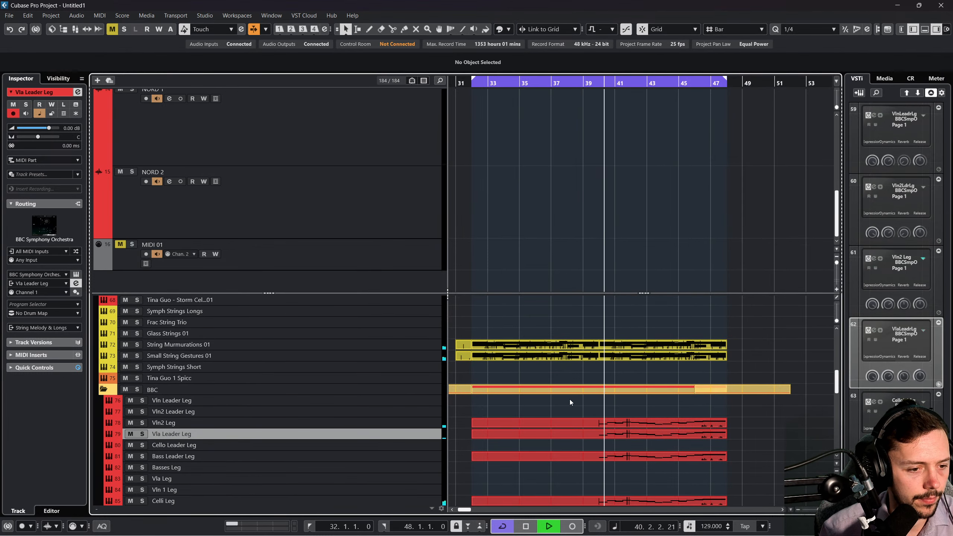
pyautogui.scroll(-3, 561, 371)
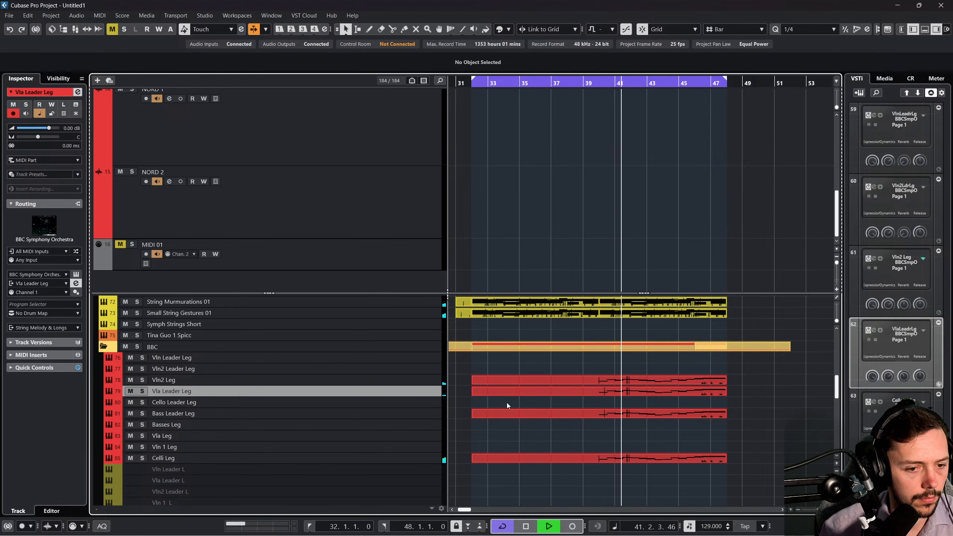
pyautogui.doubleClick(560, 411)
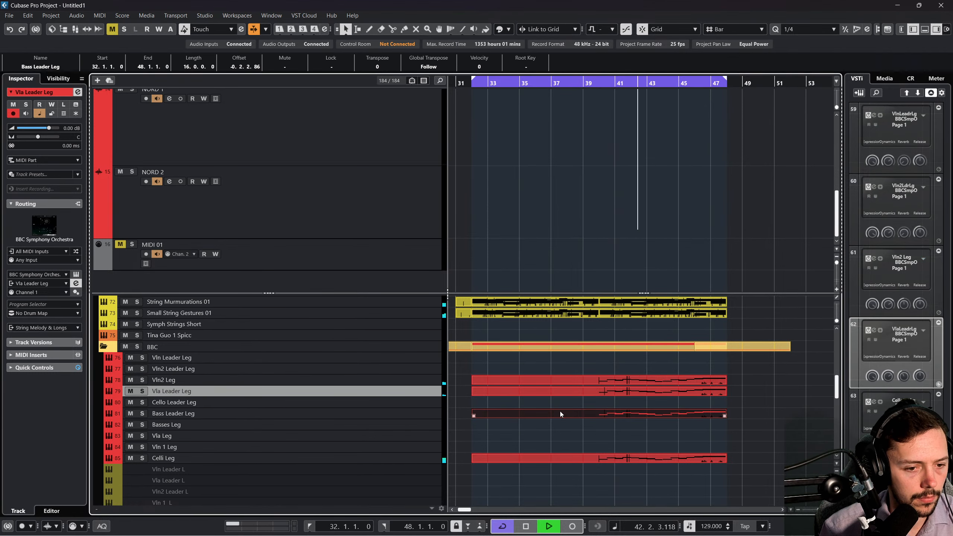
pyautogui.press('space')
pyautogui.click(311, 343)
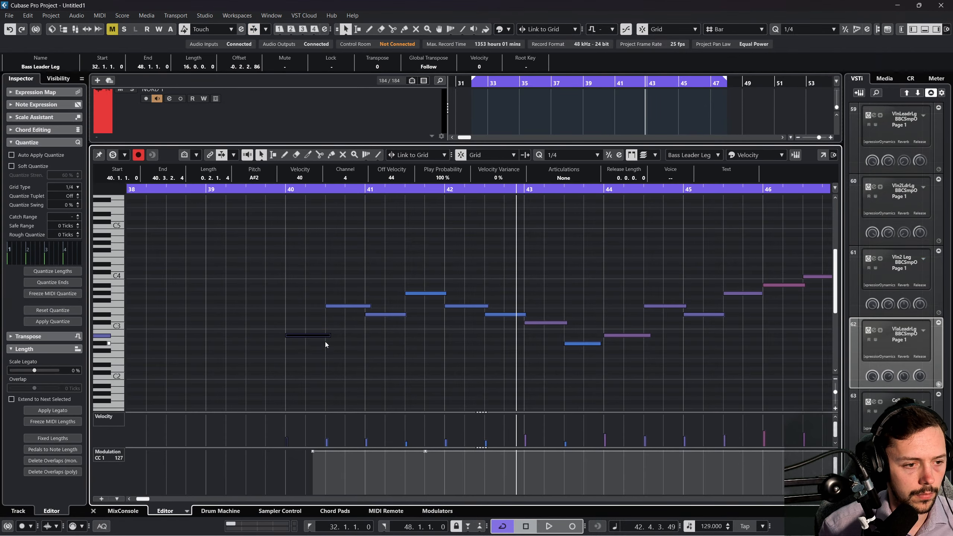
pyautogui.click(94, 511)
pyautogui.click(603, 391)
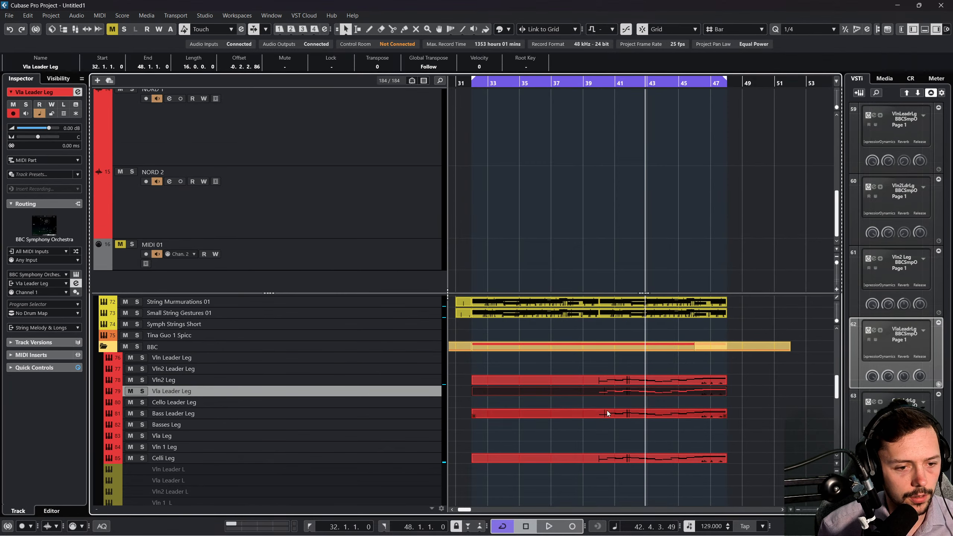
# Solo the BBC folder and play its string tracks from bar 40.
pyautogui.click(136, 347)
pyautogui.moveTo(518, 84); pyautogui.dragTo(612, 89)
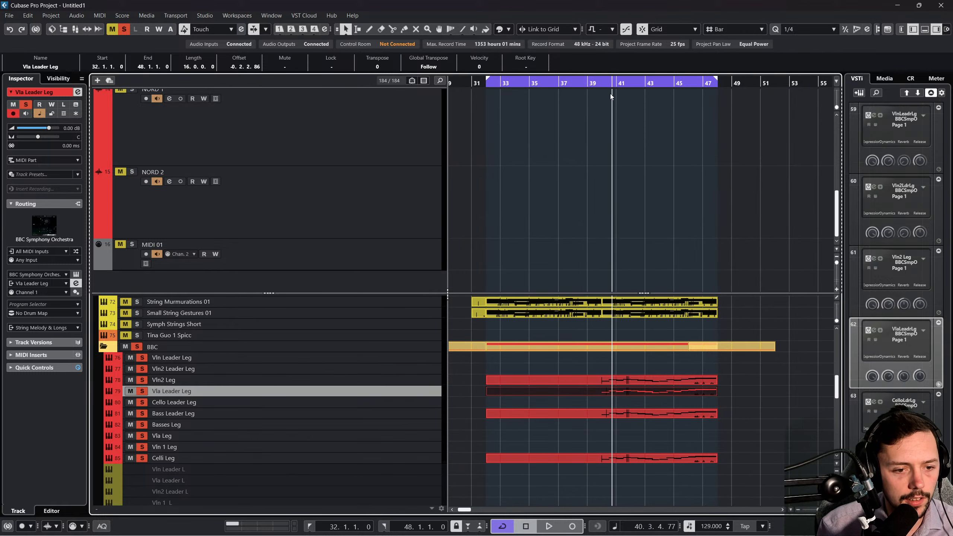
pyautogui.press('space')
# Lower the Celli Leg track's volume to -8.20 dB while listening to the soloed strings.
pyautogui.press('F3')
pyautogui.moveTo(631, 529); pyautogui.dragTo(688, 517)
pyautogui.click(687, 516)
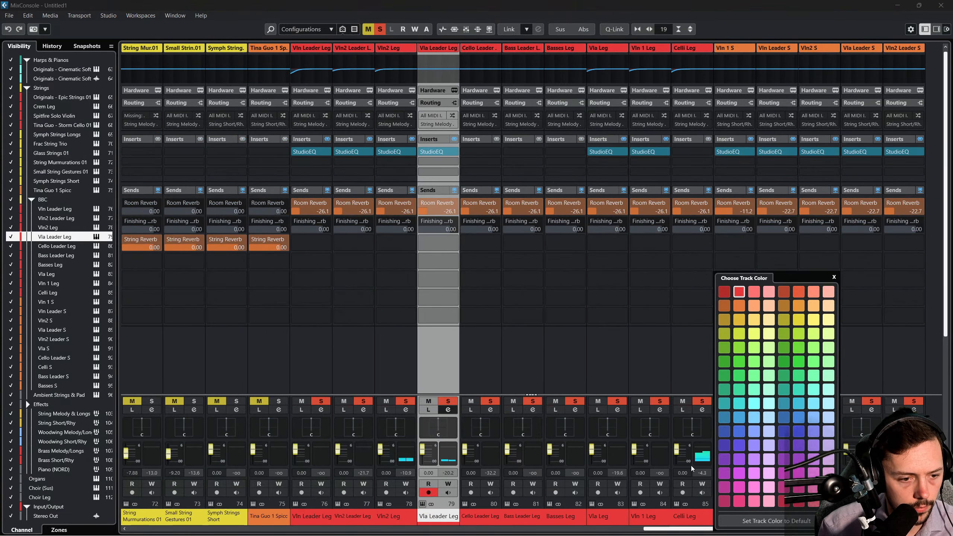
pyautogui.click(687, 516)
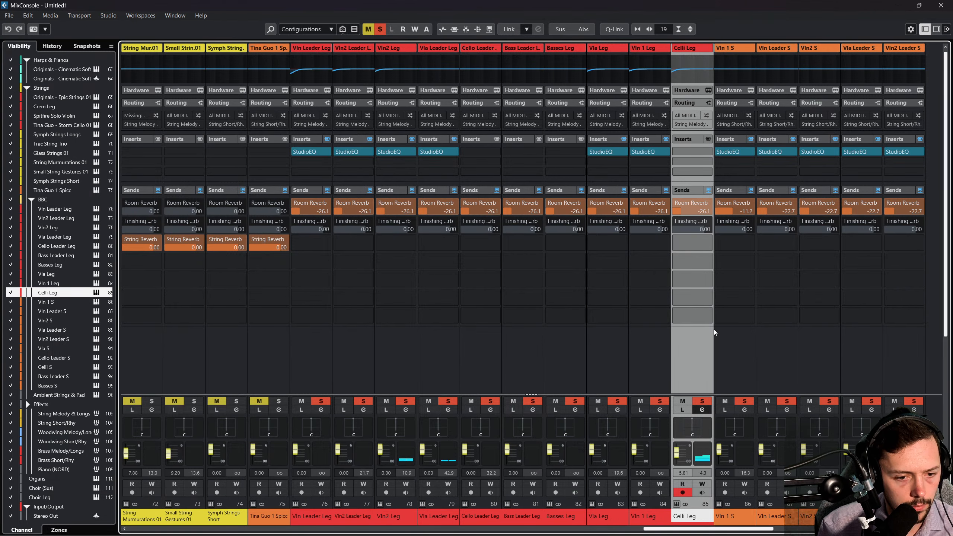
pyautogui.press('F3')
pyautogui.click(590, 83)
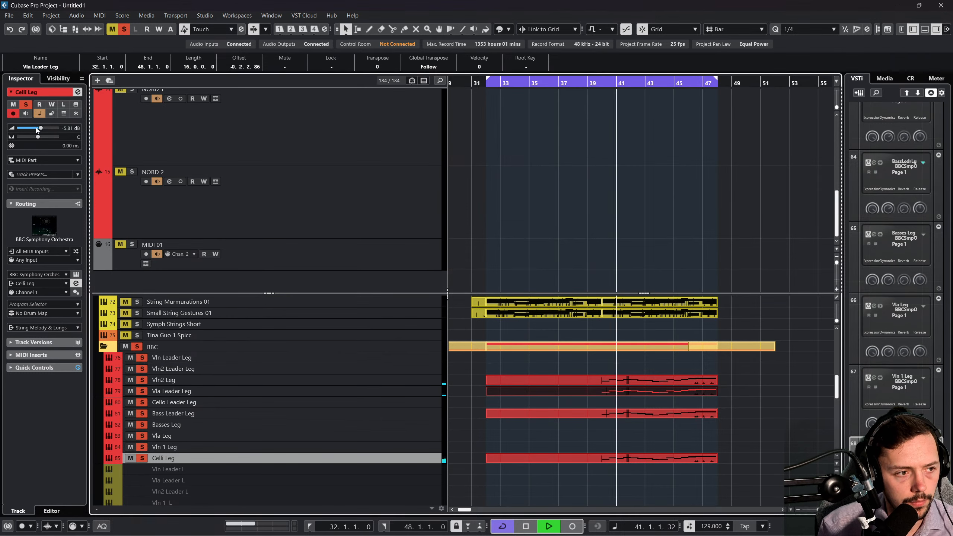
pyautogui.moveTo(40, 128); pyautogui.dragTo(37, 129)
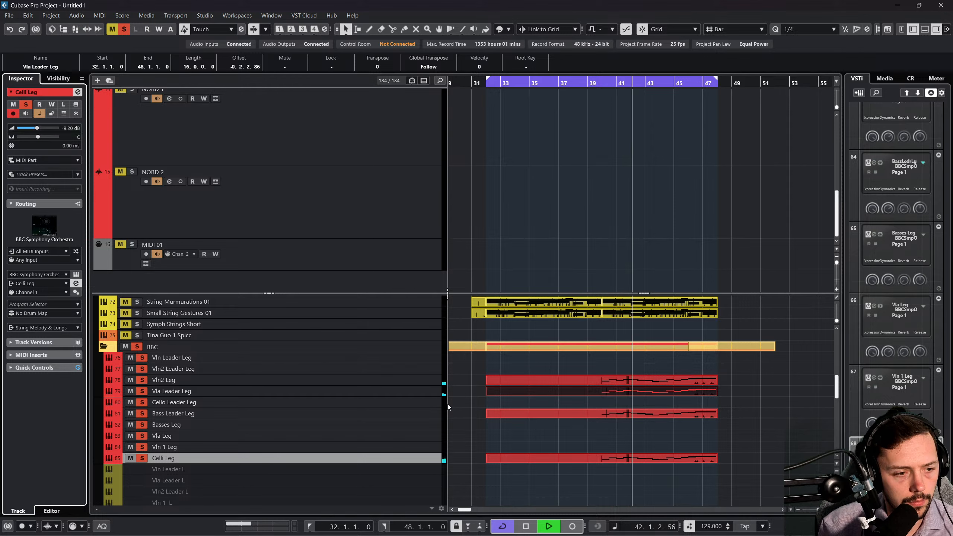
# Move the Bass Leader Leg part to the Cello Leader Leg track and set that track's volume to -7.46 dB.
pyautogui.moveTo(552, 416); pyautogui.dragTo(553, 408)
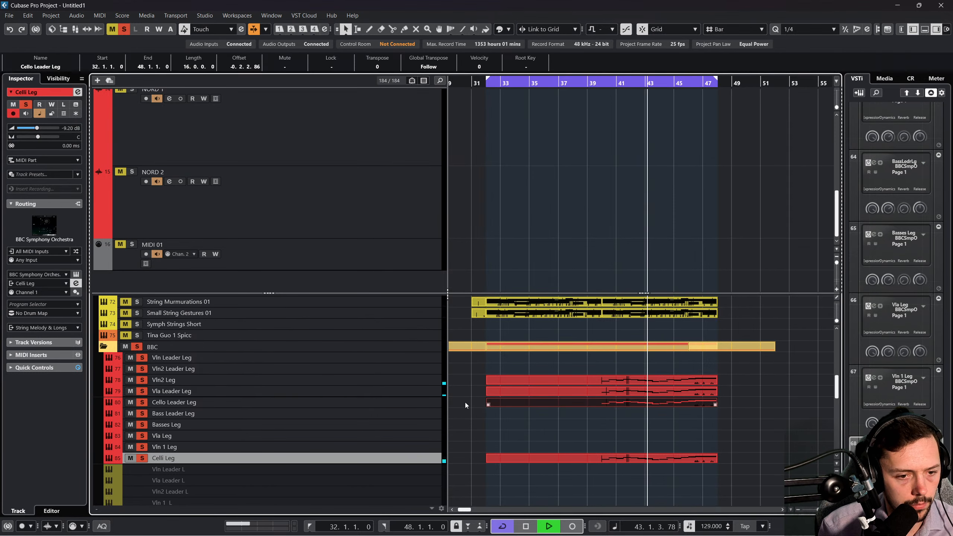
pyautogui.click(410, 401)
pyautogui.moveTo(42, 129); pyautogui.dragTo(40, 129)
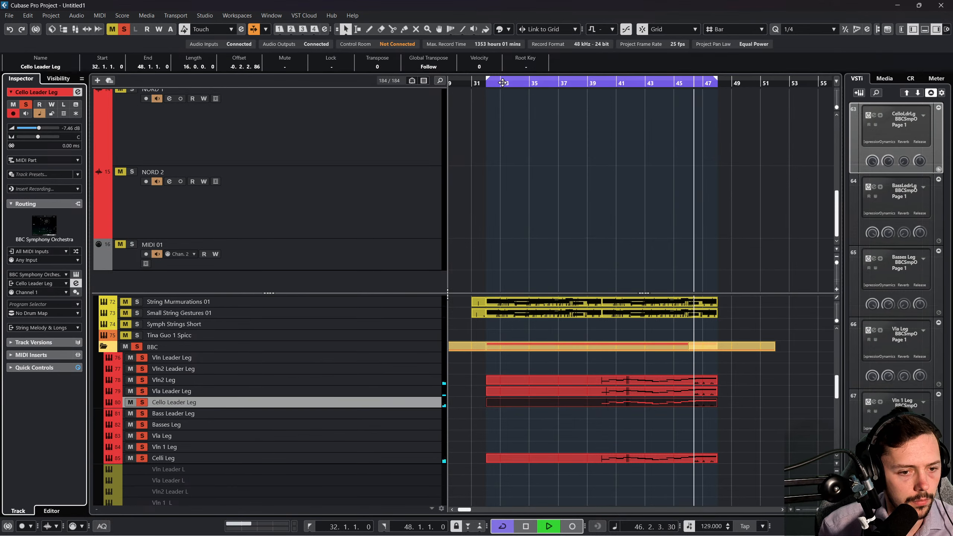
# Restart playback from bar 32 and deactivate all solos.
pyautogui.moveTo(500, 85); pyautogui.dragTo(486, 85)
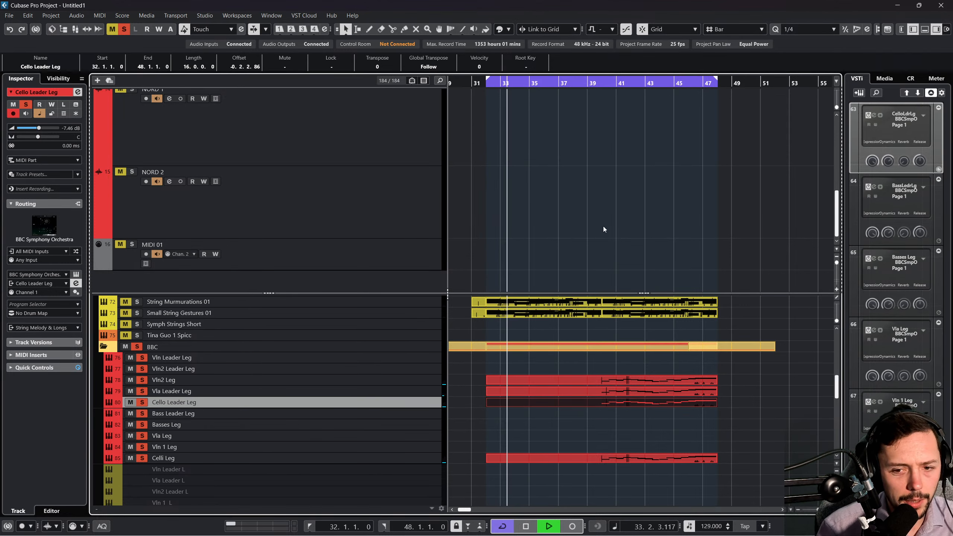
pyautogui.scroll(2, 267, 338)
pyautogui.click(124, 29)
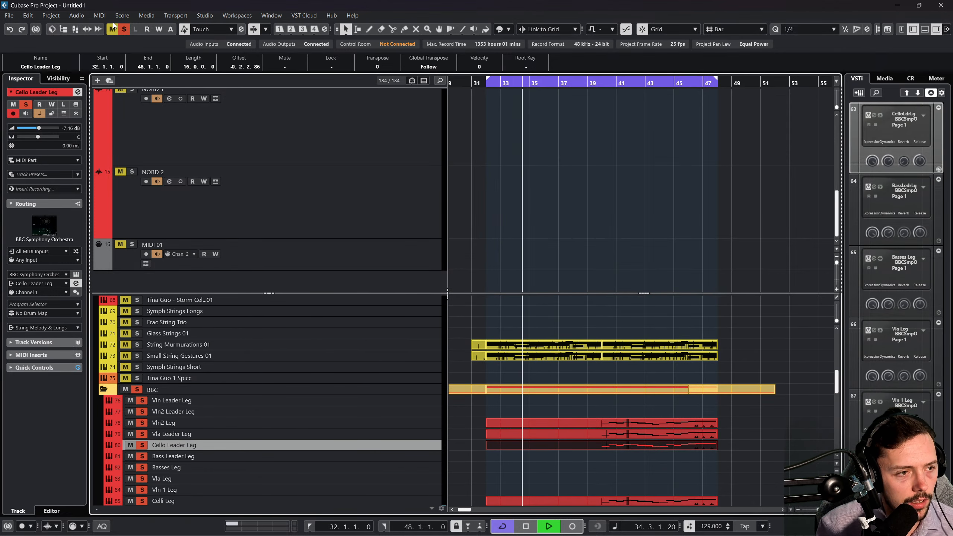
# Audition the Crem Leg track against the playback, and switch to the Spitfire Solo Violin track with its Kontakt instrument open.
pyautogui.scroll(-4, 576, 360)
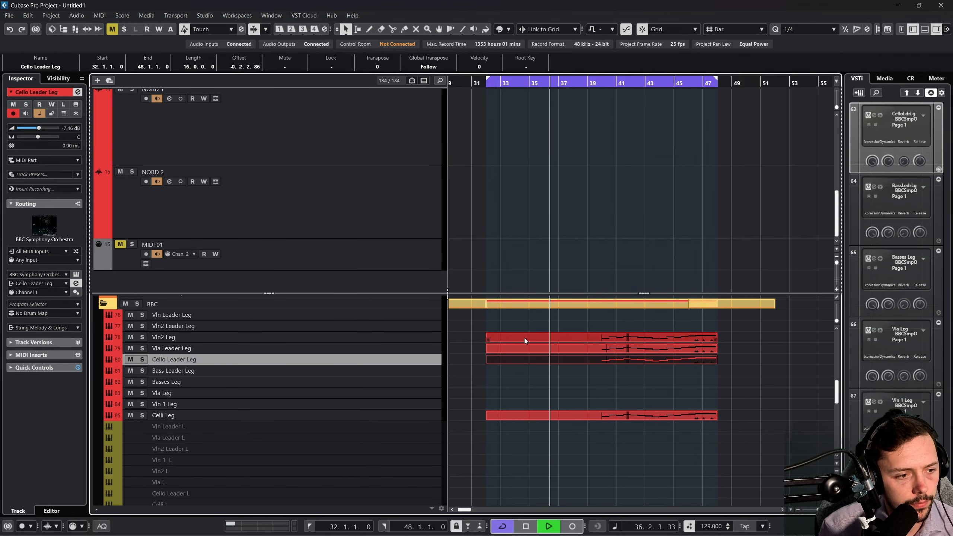
pyautogui.scroll(6, 400, 355)
pyautogui.click(396, 322)
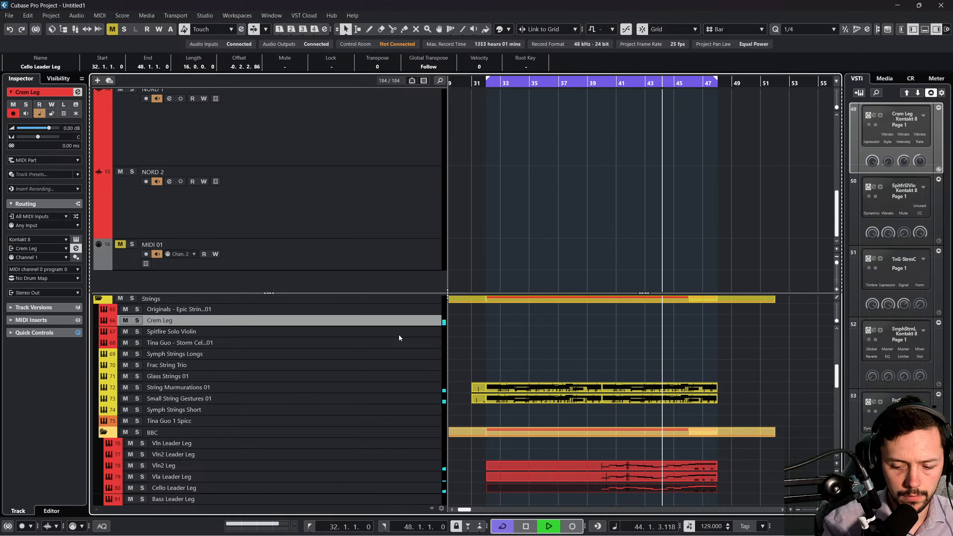
pyautogui.press('space')
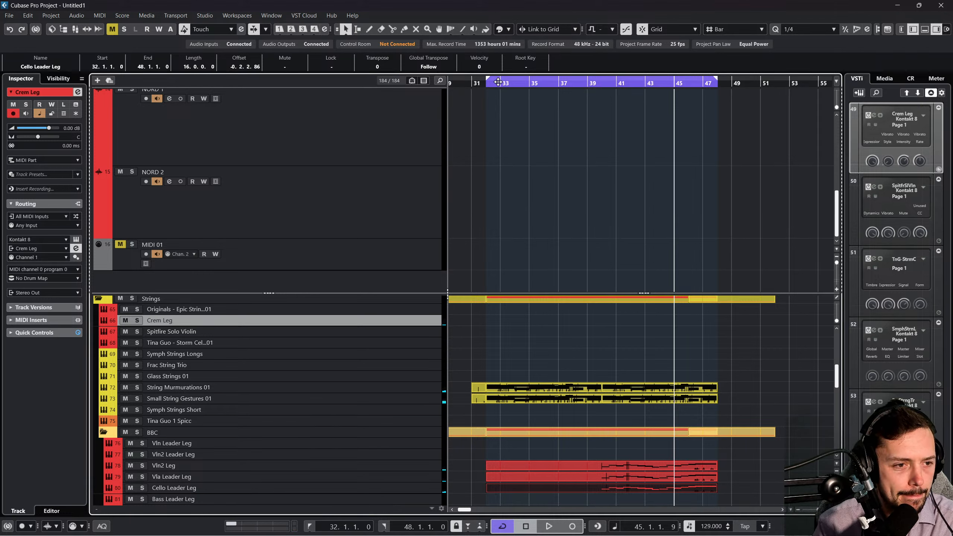
pyautogui.moveTo(497, 83); pyautogui.dragTo(489, 85)
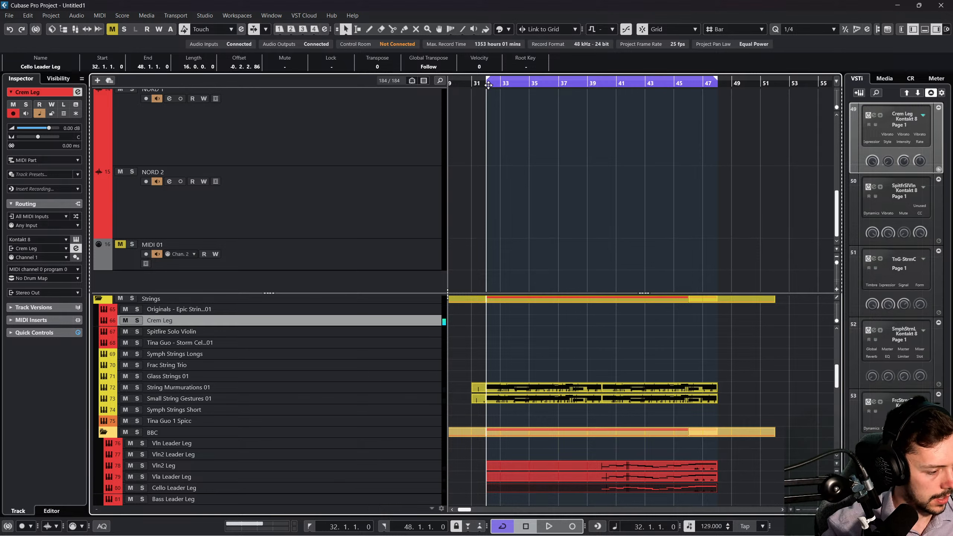
pyautogui.click(395, 329)
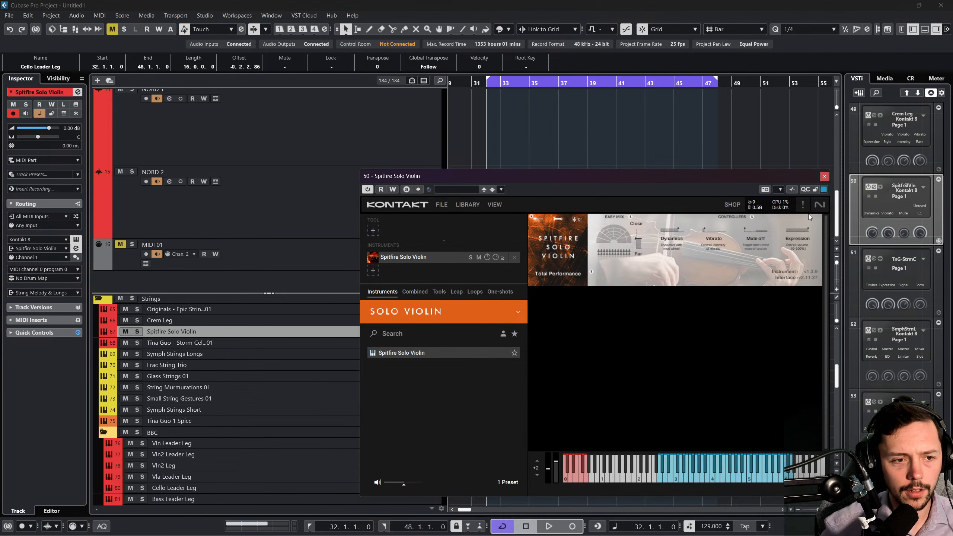
# Close the Spitfire Solo Violin instrument and play back the cycle from bar 32, reviewing the BBC legato string parts.
pyautogui.click(824, 177)
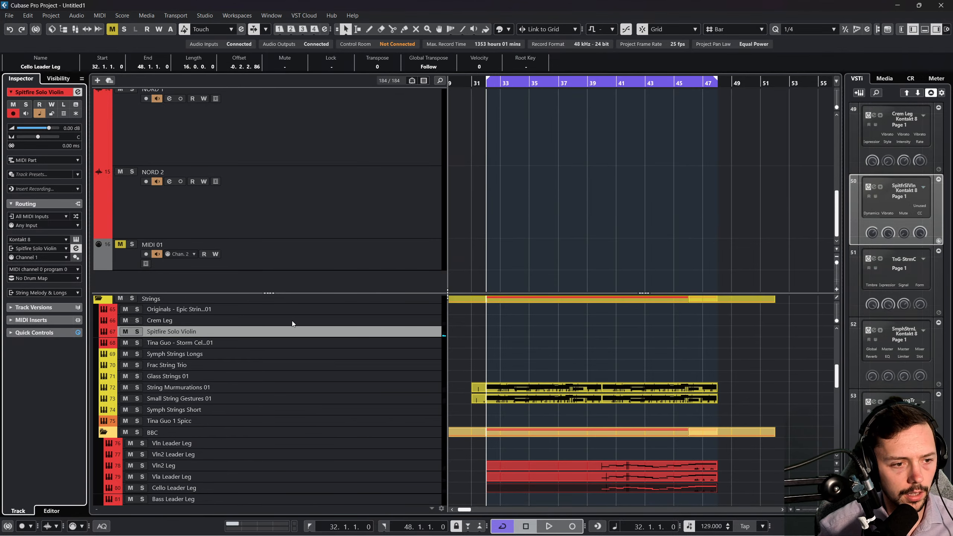
pyautogui.press('space')
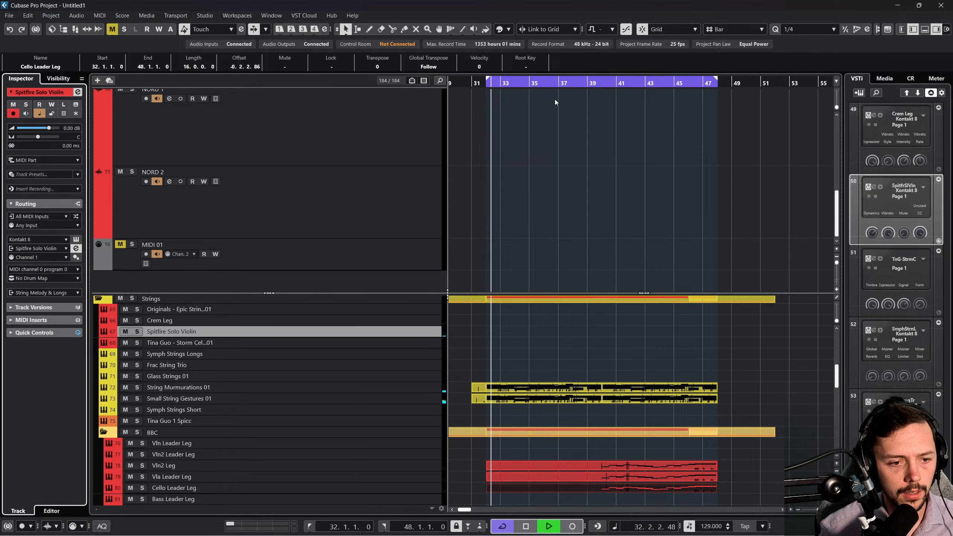
pyautogui.scroll(-3, 623, 310)
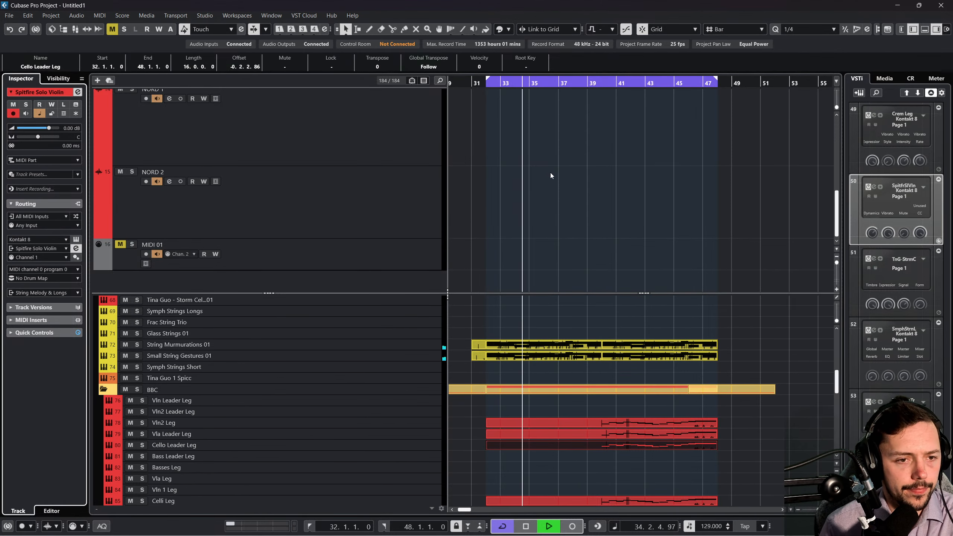
pyautogui.scroll(-3, 596, 311)
pyautogui.scroll(-3, 596, 312)
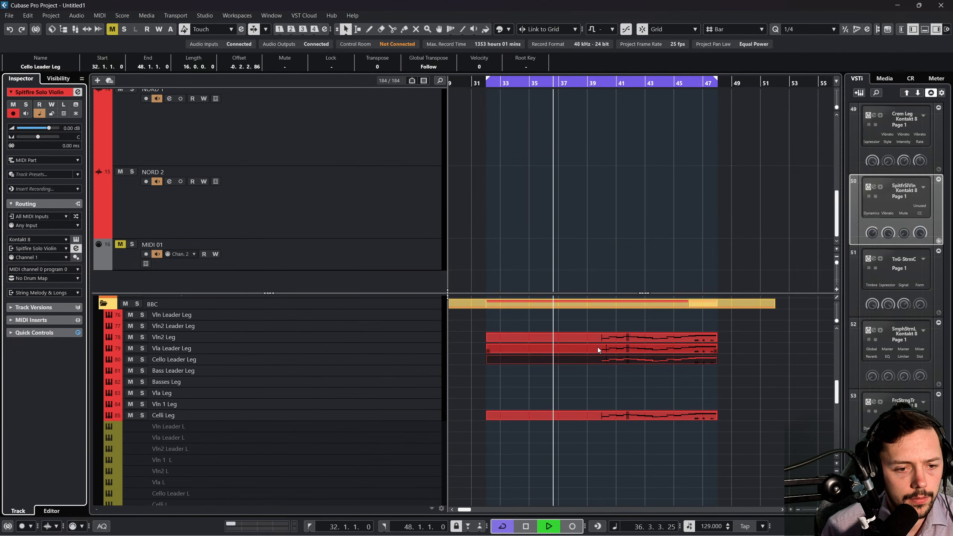
pyautogui.scroll(3, 597, 347)
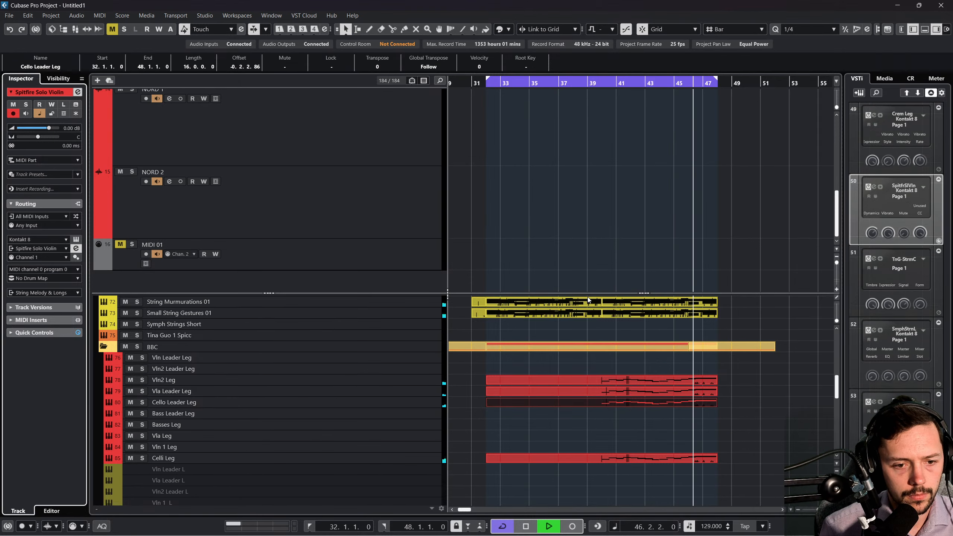
pyautogui.hscroll(1, 587, 297)
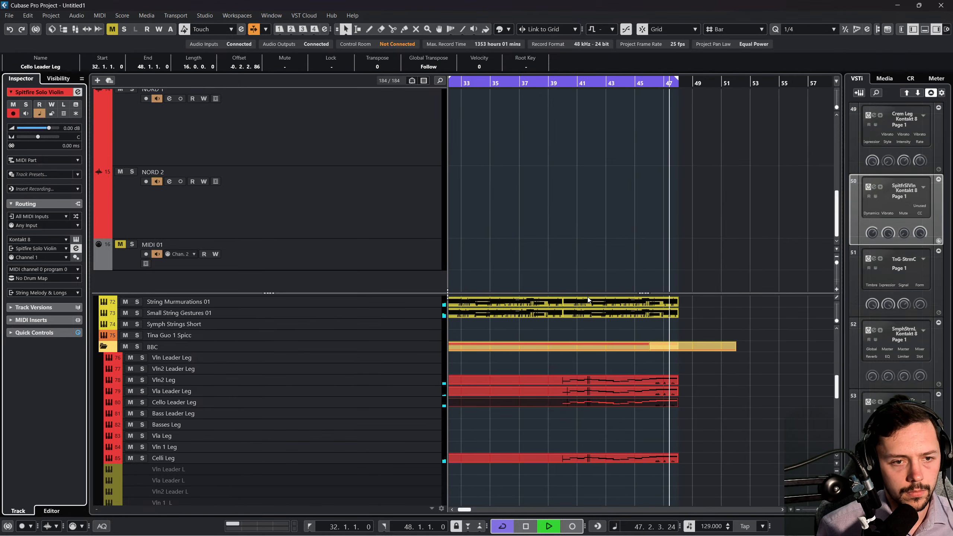
# Shorten the cycle range so it starts at bar 39 and ends at bar 48, and play it back.
pyautogui.hscroll(-7, 564, 287)
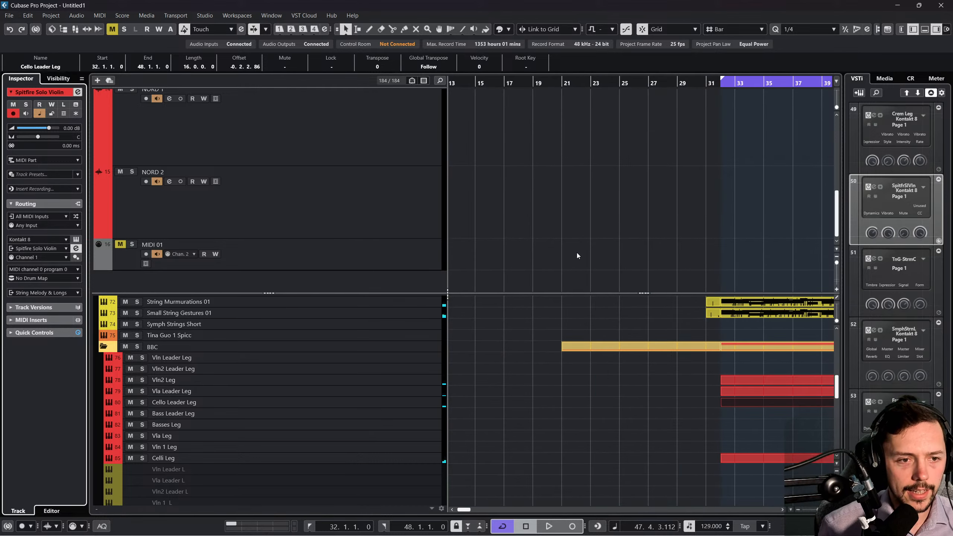
pyautogui.hscroll(2, 708, 218)
pyautogui.hscroll(2, 663, 164)
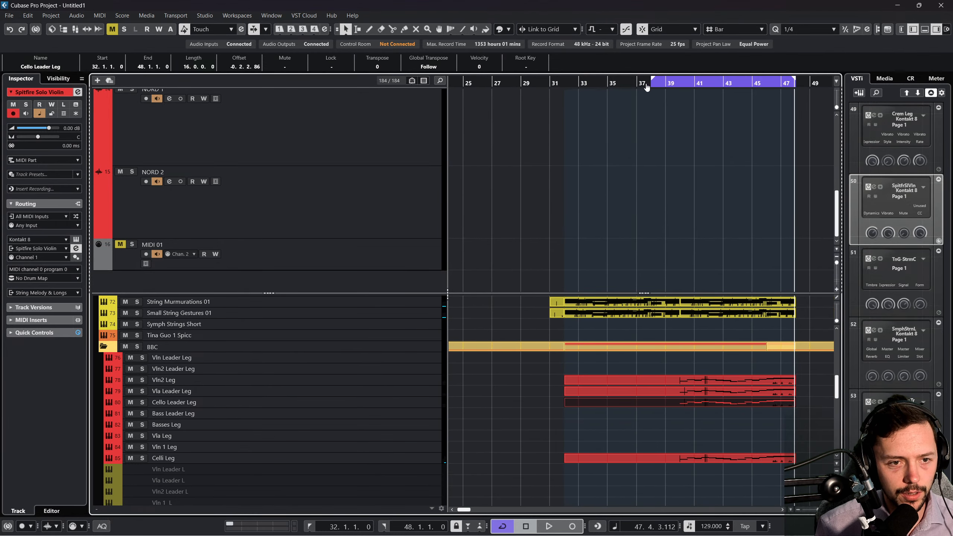
pyautogui.press('space')
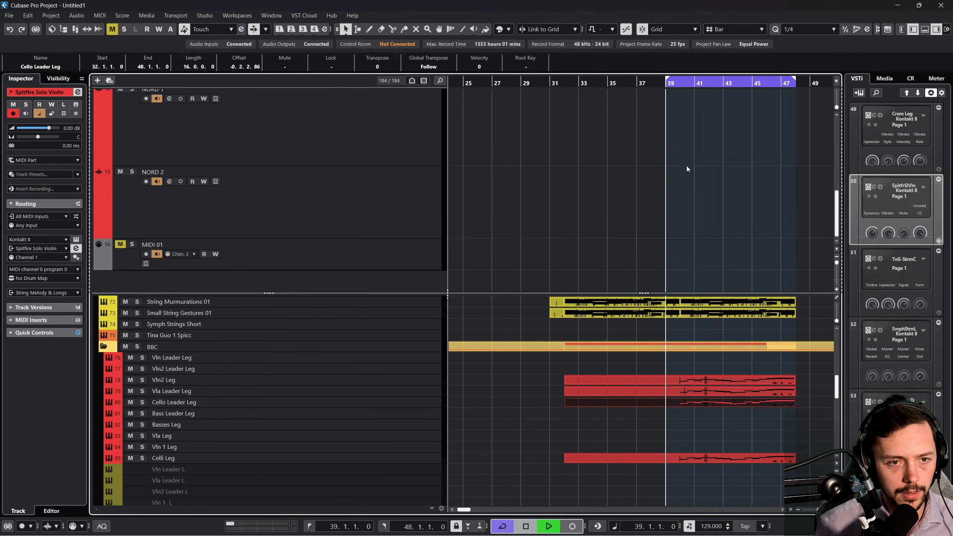
pyautogui.hscroll(1, 692, 180)
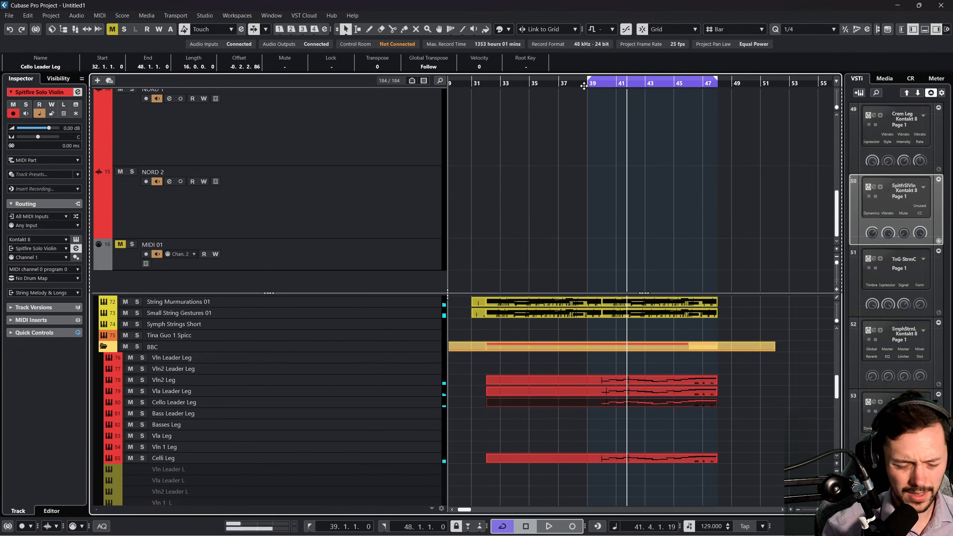
# Stop playback, select the Crem Leg track and inspect the Cremona Quartet instruments loaded in its Kontakt instance while auditioning them.
pyautogui.press('space')
pyautogui.scroll(-3, 393, 314)
pyautogui.scroll(8, 384, 356)
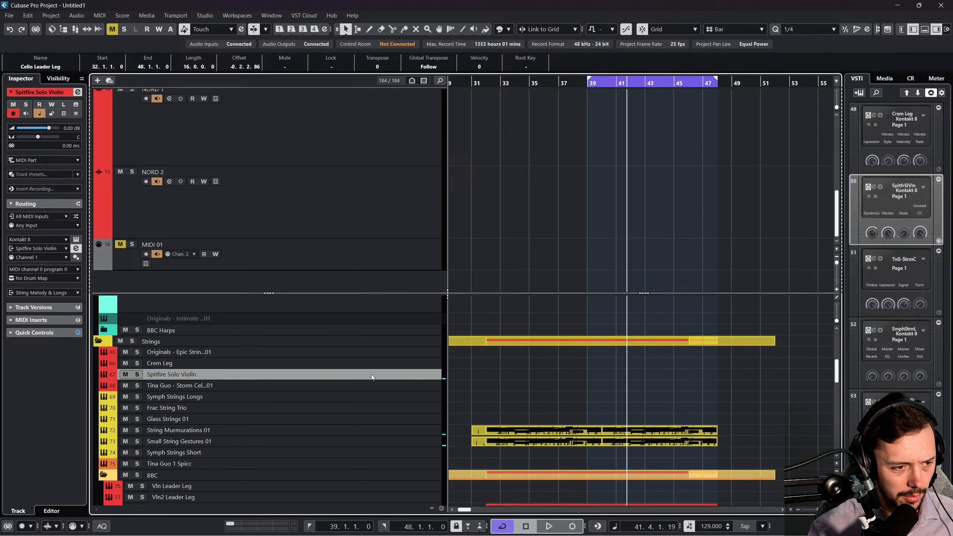
pyautogui.click(372, 363)
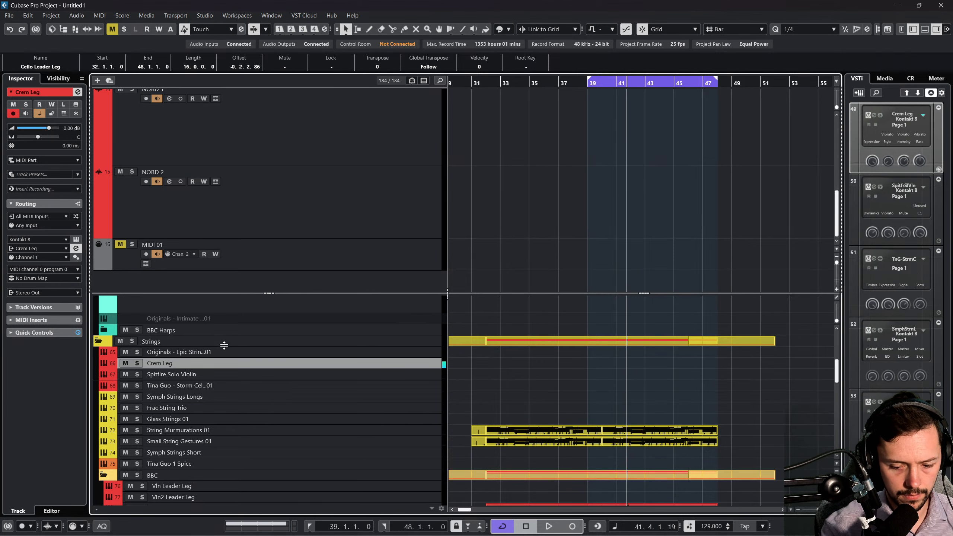
pyautogui.click(76, 239)
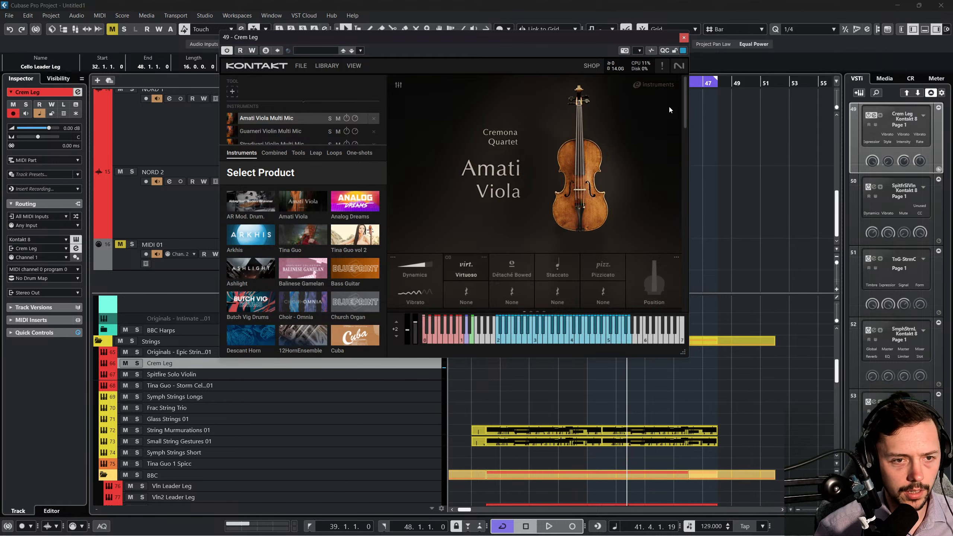
pyautogui.moveTo(669, 105); pyautogui.dragTo(702, 259)
pyautogui.scroll(-2, 458, 176)
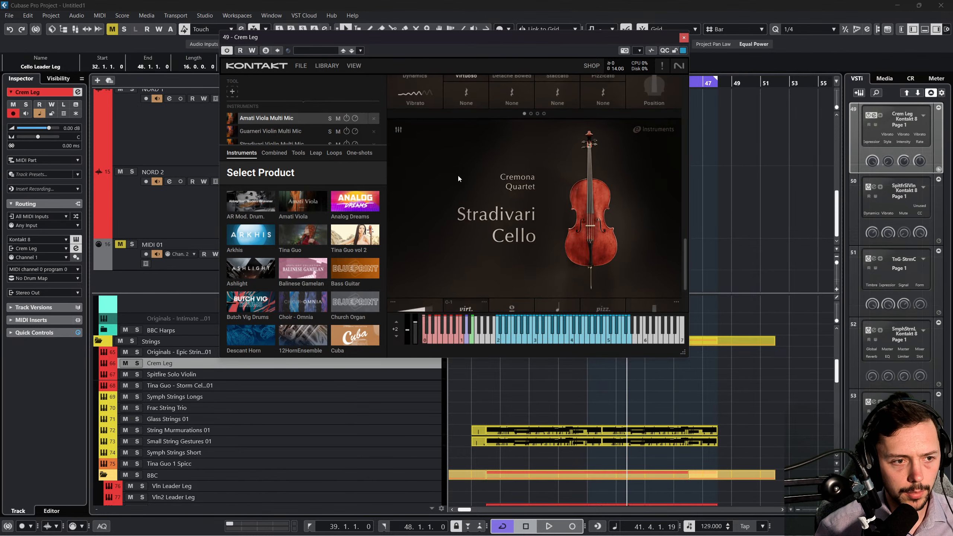
pyautogui.scroll(-3, 458, 178)
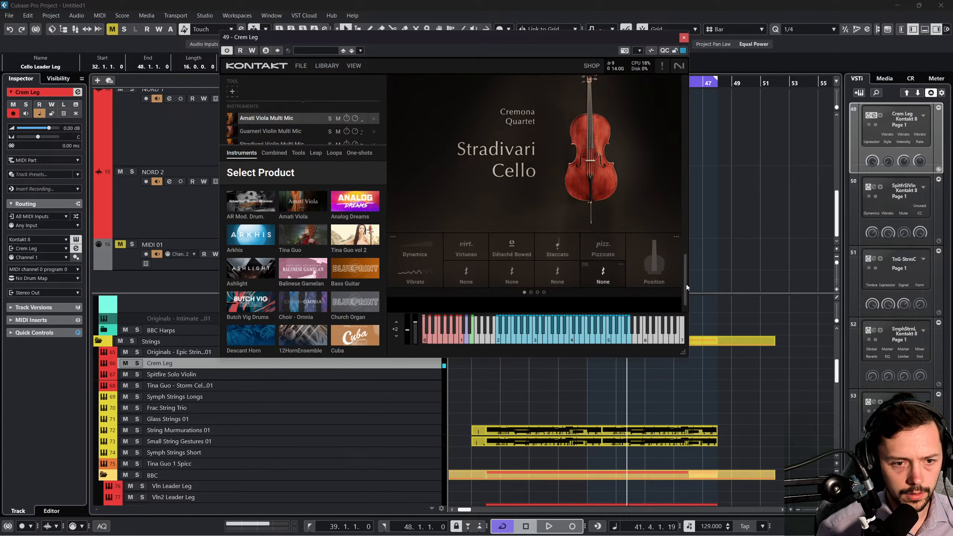
pyautogui.moveTo(686, 284); pyautogui.dragTo(699, 84)
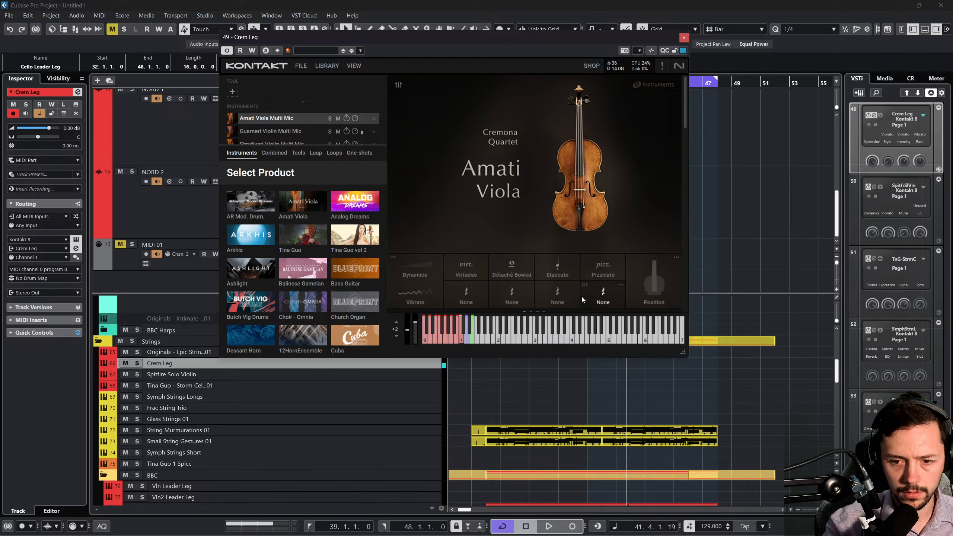
pyautogui.click(684, 37)
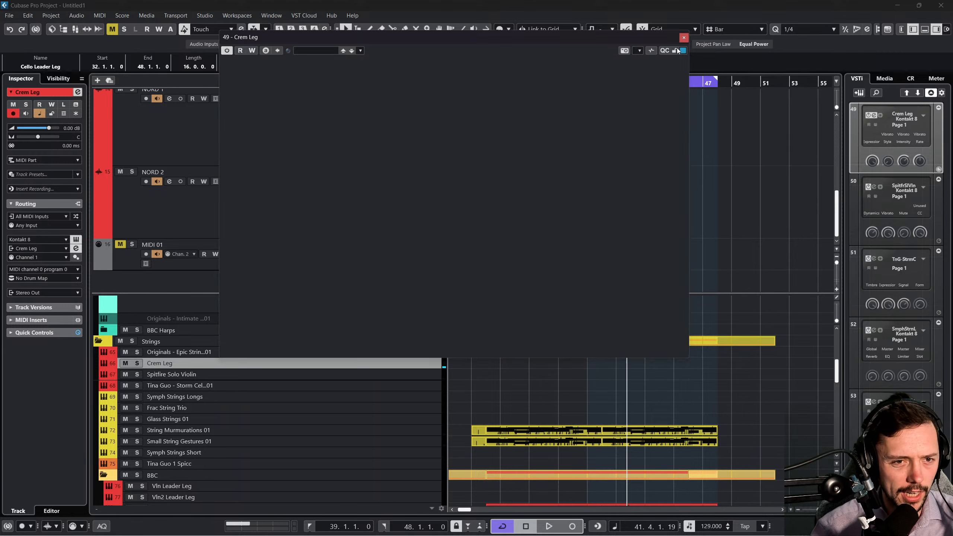
# Play the cycle from bar 39 with the Crem Leg track armed to audition it against the string parts, and stop playback.
pyautogui.click(586, 85)
pyautogui.press('space')
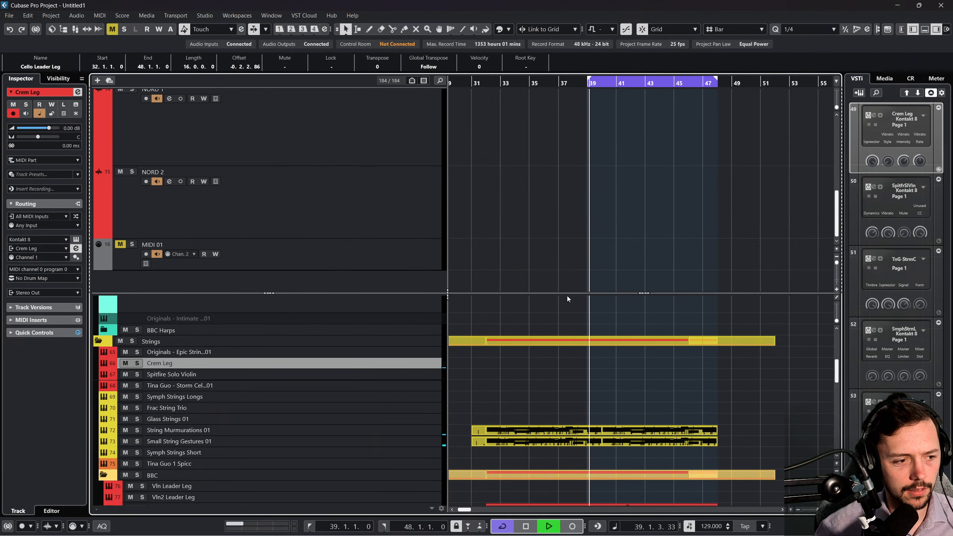
pyautogui.scroll(-3, 576, 339)
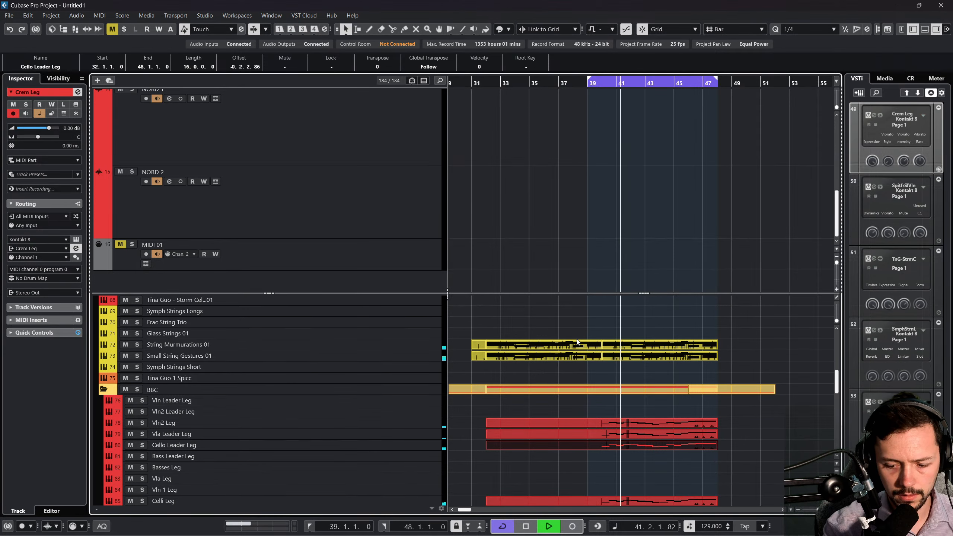
pyautogui.scroll(-3, 586, 298)
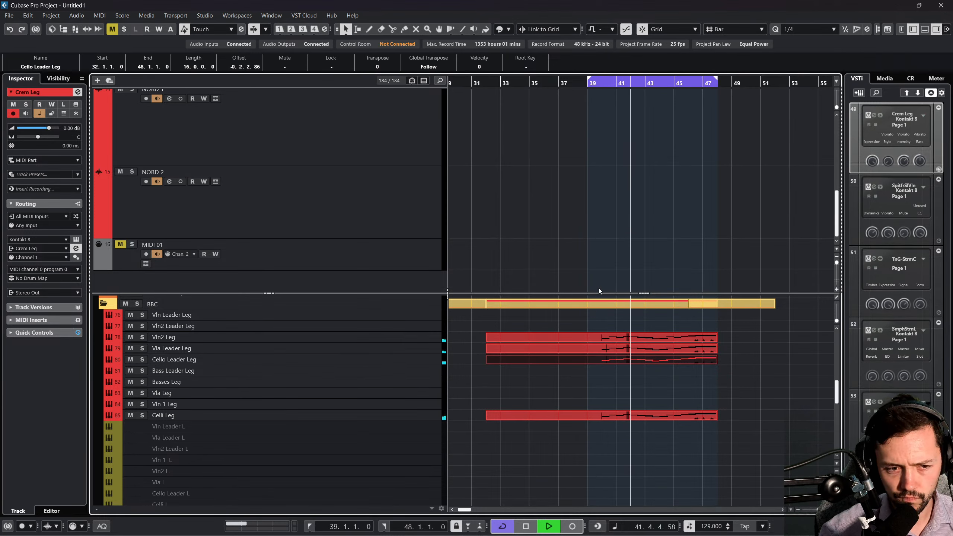
pyautogui.scroll(2, 635, 360)
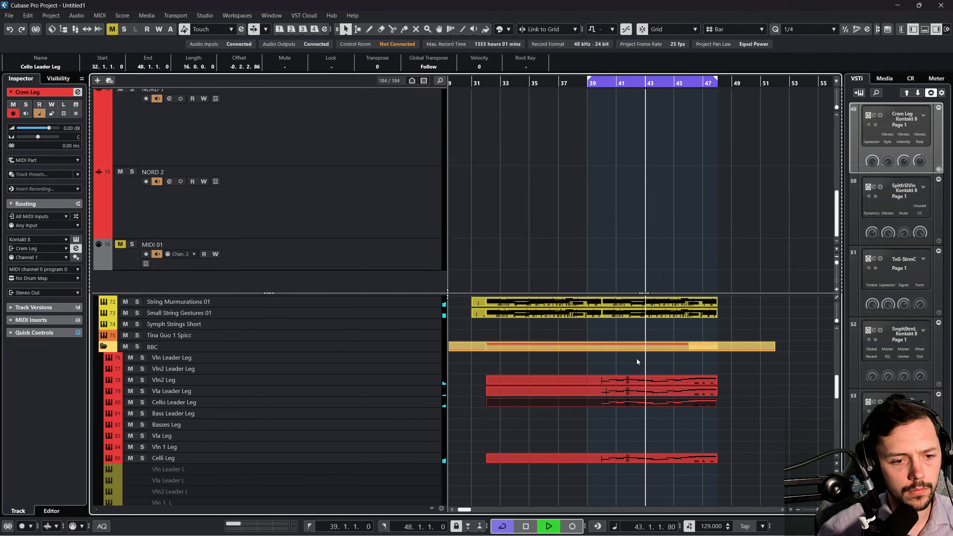
pyautogui.scroll(2, 637, 359)
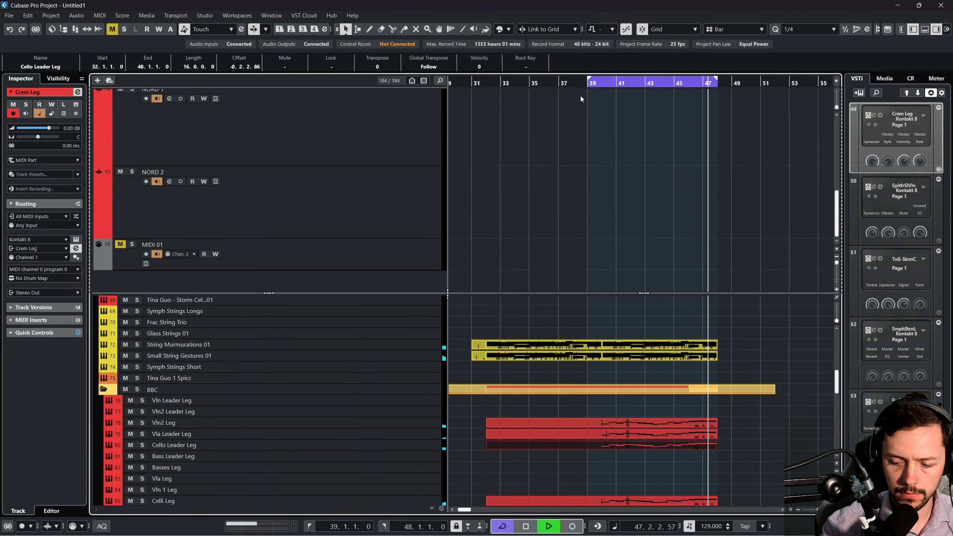
pyautogui.press('space')
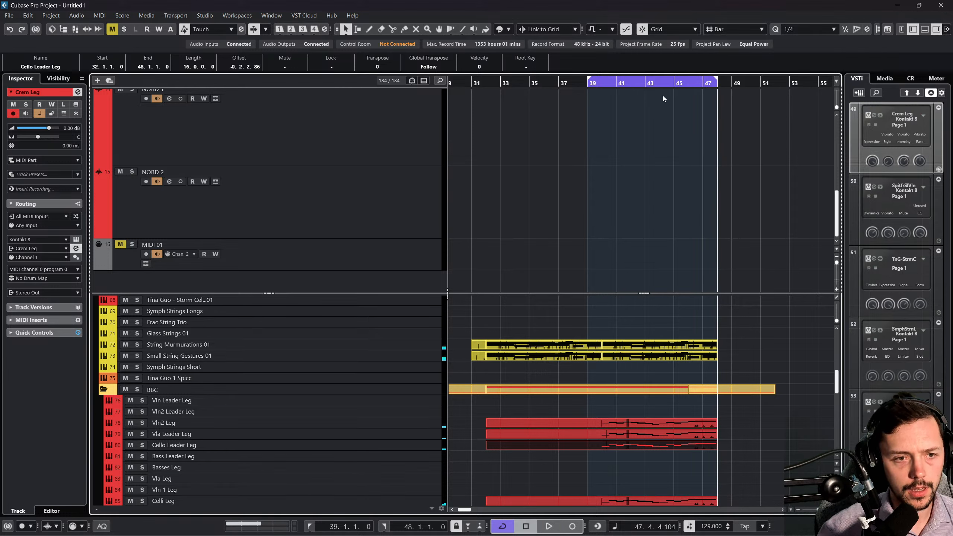
# Place the playhead at bar 43 and select the Originals - Epic Strings track to audition its instrument.
pyautogui.click(639, 81)
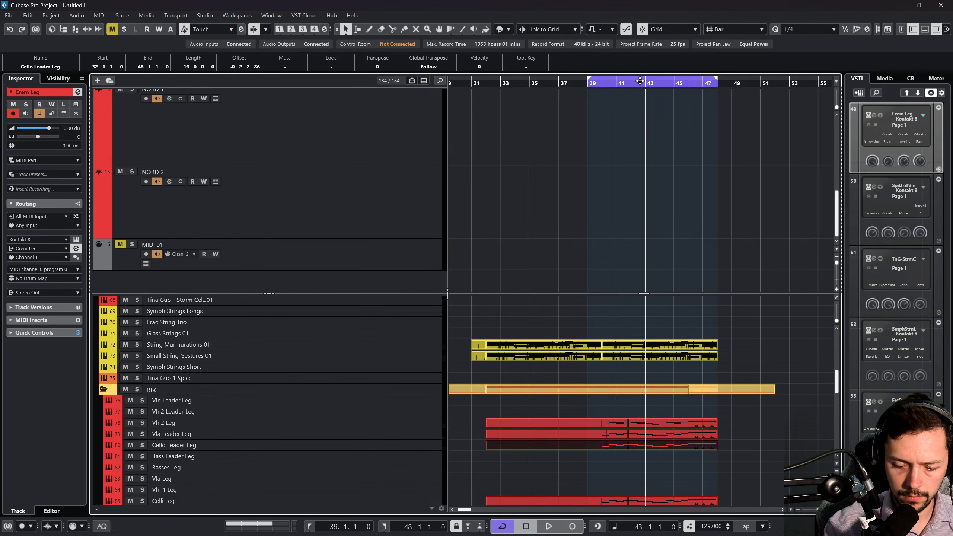
pyautogui.scroll(5, 380, 413)
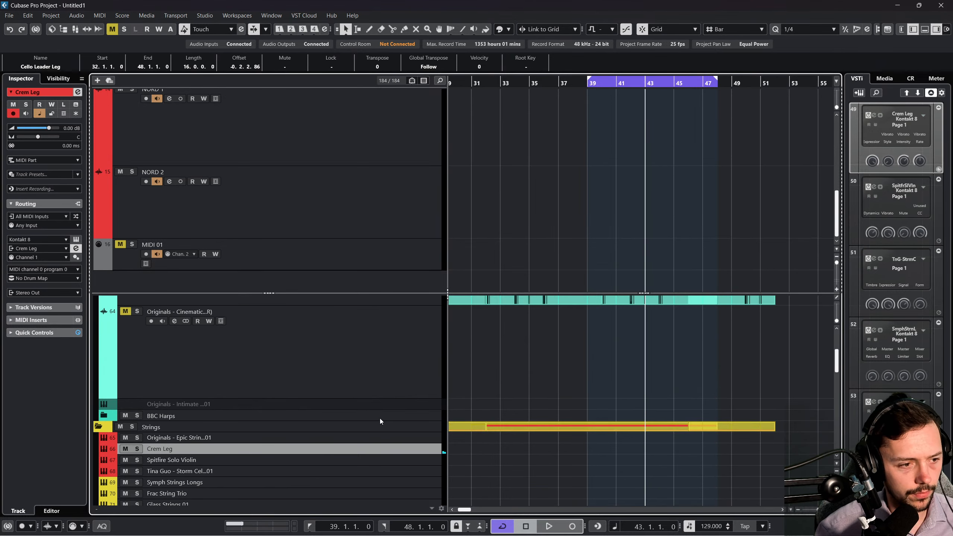
pyautogui.click(389, 355)
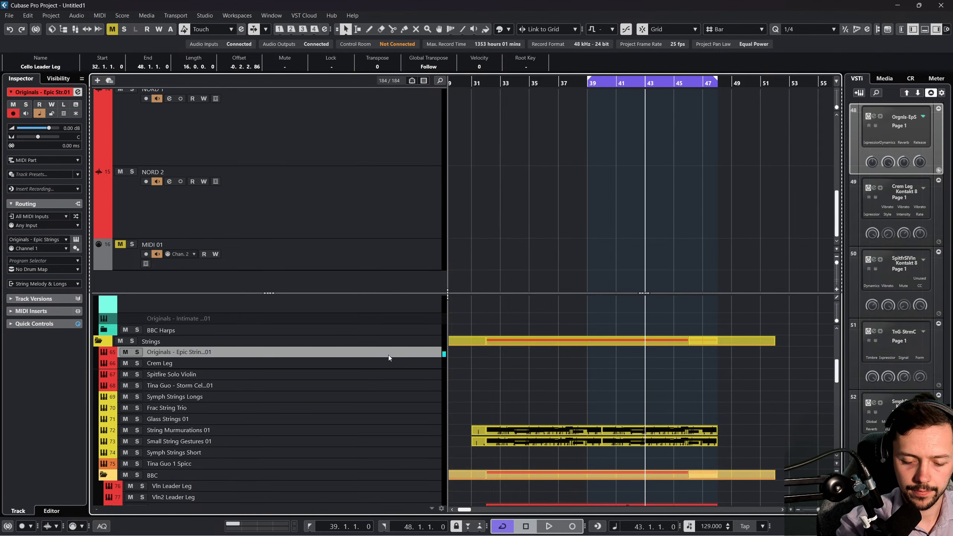
# Deselect the Cello Leader Leg part, restart playback inside the bar 39 to 48 cycle and solo the BBC folder.
pyautogui.scroll(-4, 389, 355)
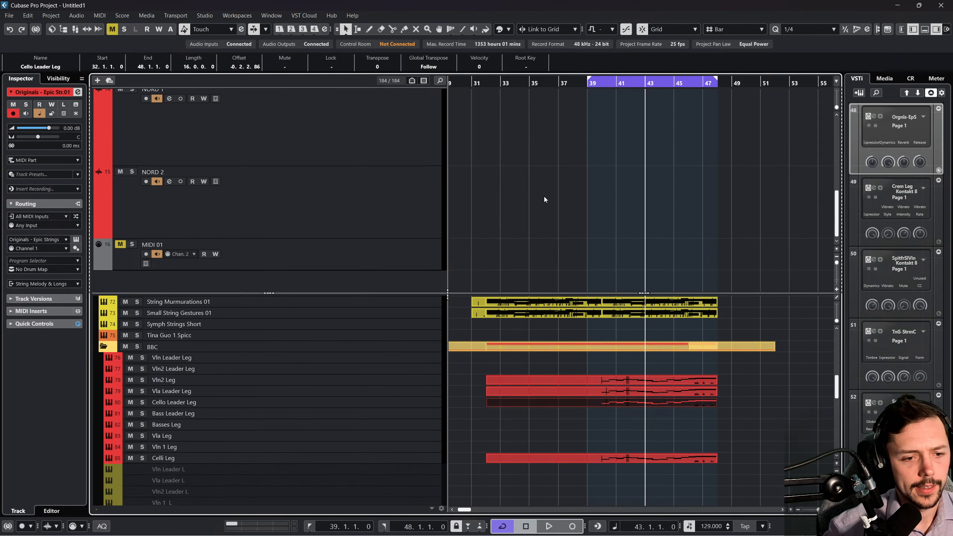
pyautogui.click(507, 83)
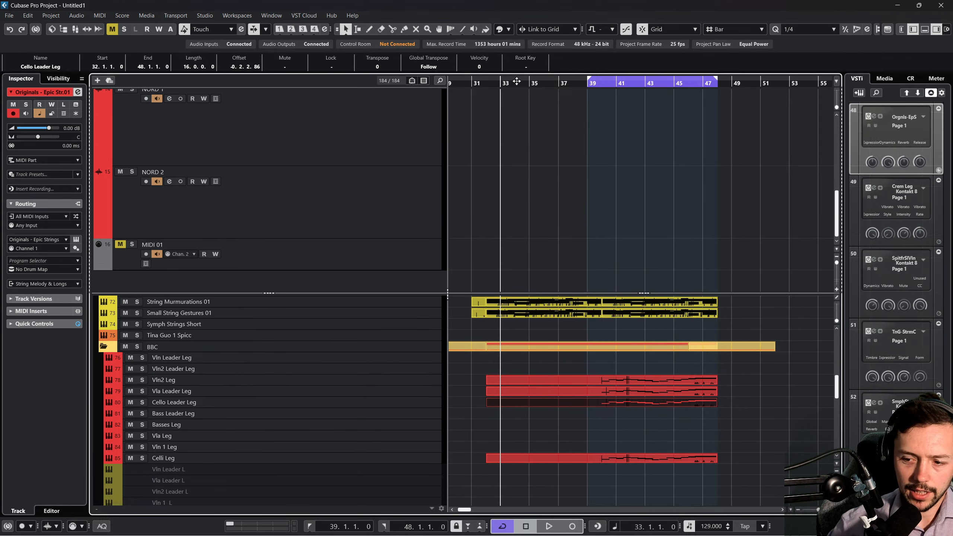
pyautogui.moveTo(592, 79); pyautogui.dragTo(591, 83)
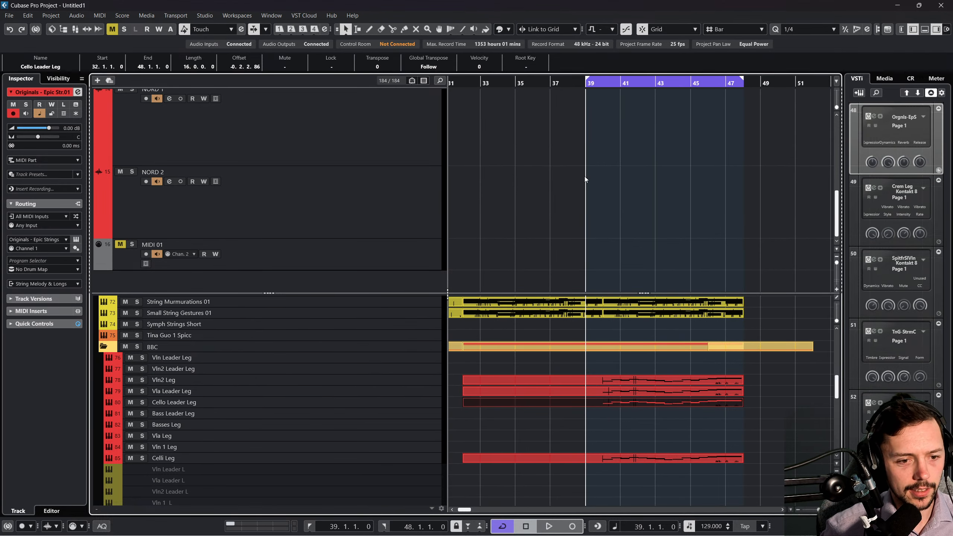
pyautogui.click(564, 371)
pyautogui.press('space')
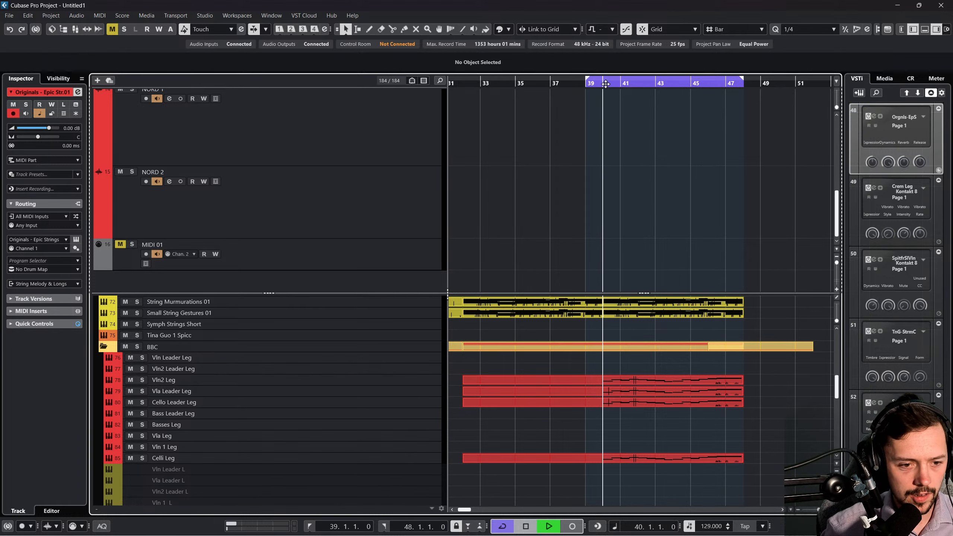
pyautogui.click(139, 346)
pyautogui.scroll(-1, 270, 347)
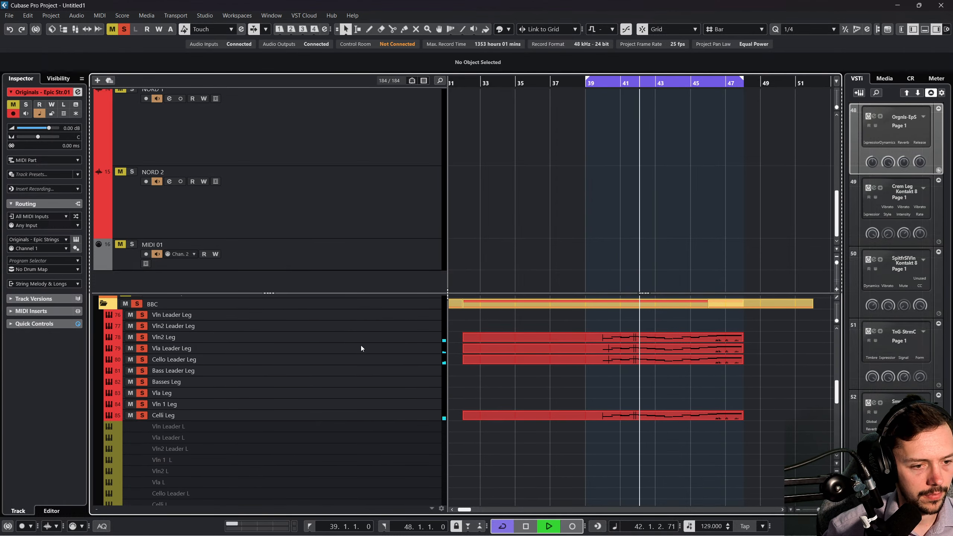
pyautogui.scroll(1, 484, 377)
# In the Vla Leader Leg part, move the first modulation (CC 1) point to bar 40 at value 124, and play it from there.
pyautogui.click(543, 389)
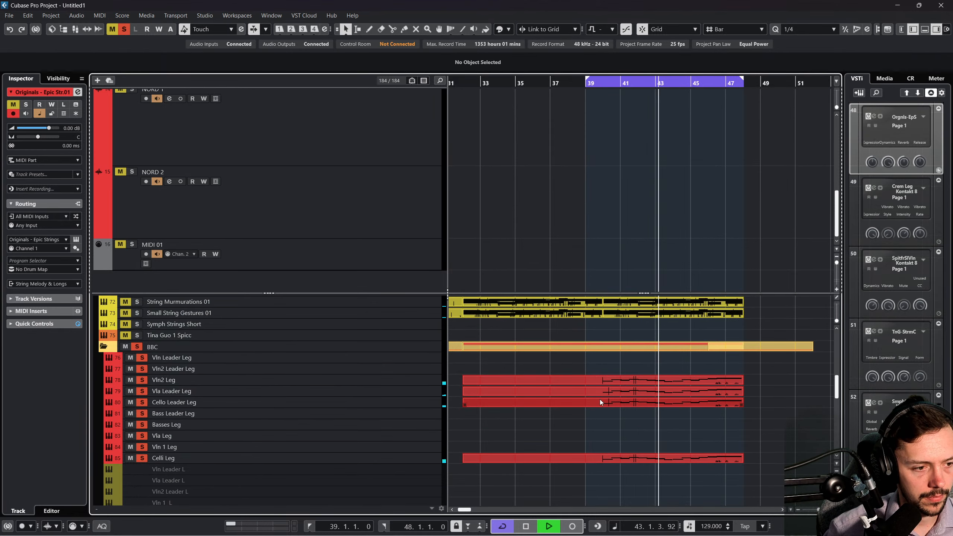
pyautogui.doubleClick(602, 391)
pyautogui.hscroll(-2, 562, 385)
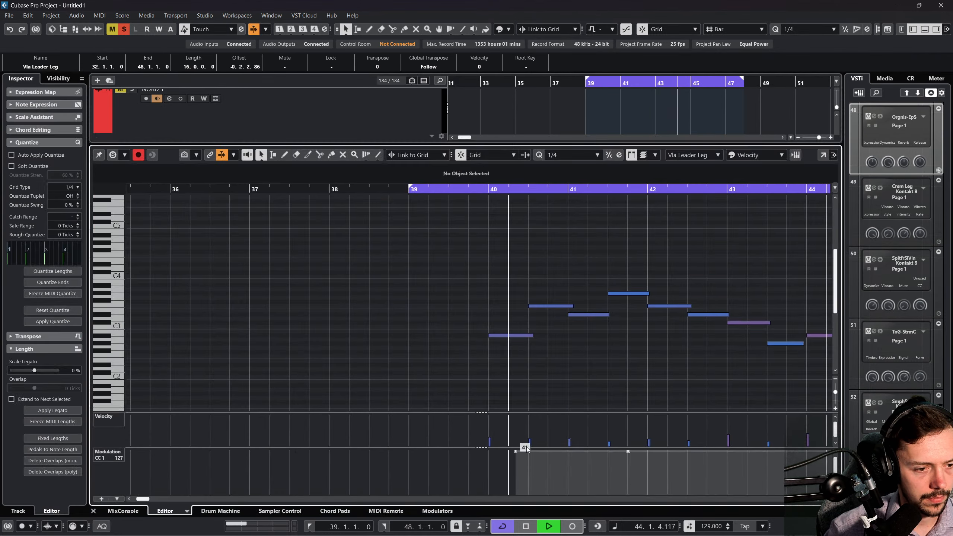
pyautogui.press('space')
pyautogui.moveTo(516, 453); pyautogui.dragTo(487, 452)
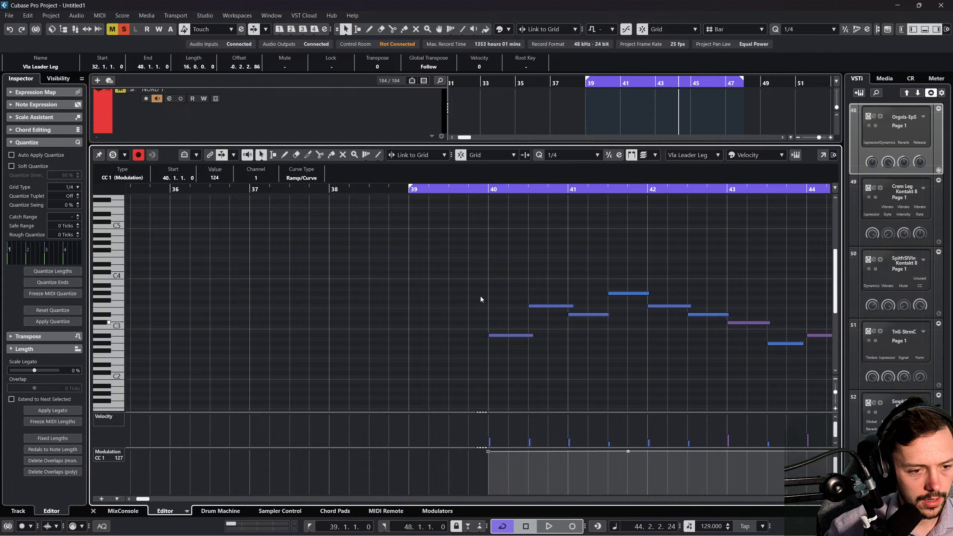
pyautogui.click(482, 192)
pyautogui.press('space')
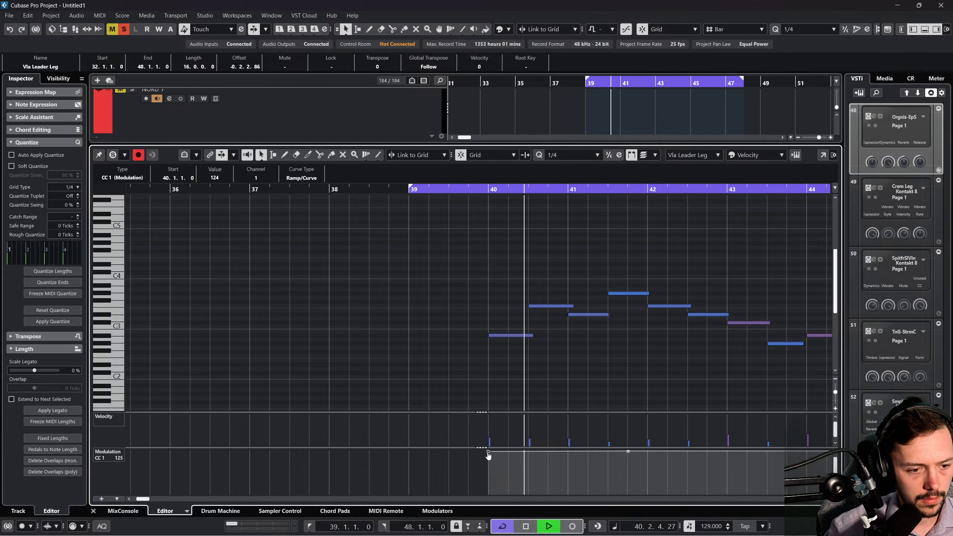
# In the Vla Leader Leg part, move the first modulation (CC 1) point to 39.4.1.0, check the expression (CC 11) curve, and close the editor.
pyautogui.moveTo(479, 455); pyautogui.dragTo(469, 454)
pyautogui.click(108, 454)
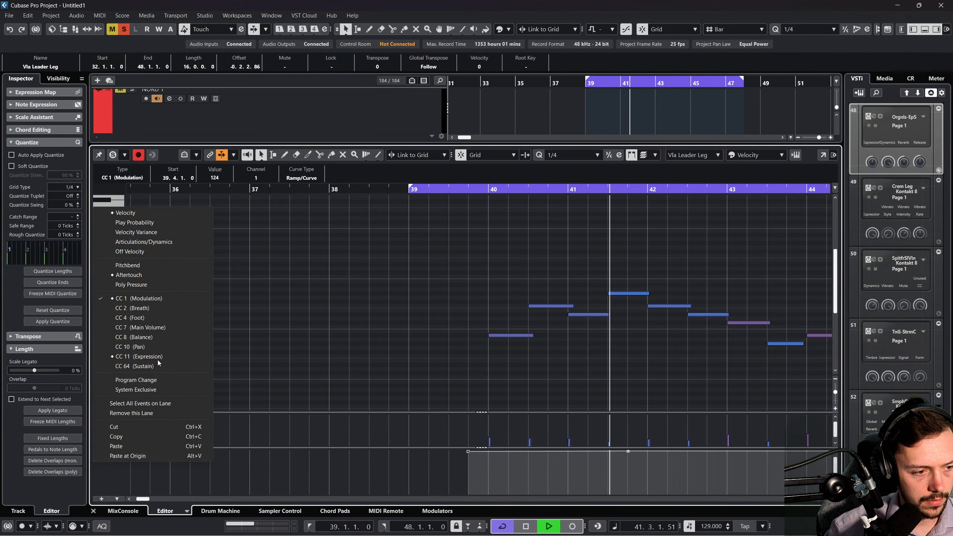
pyautogui.click(161, 356)
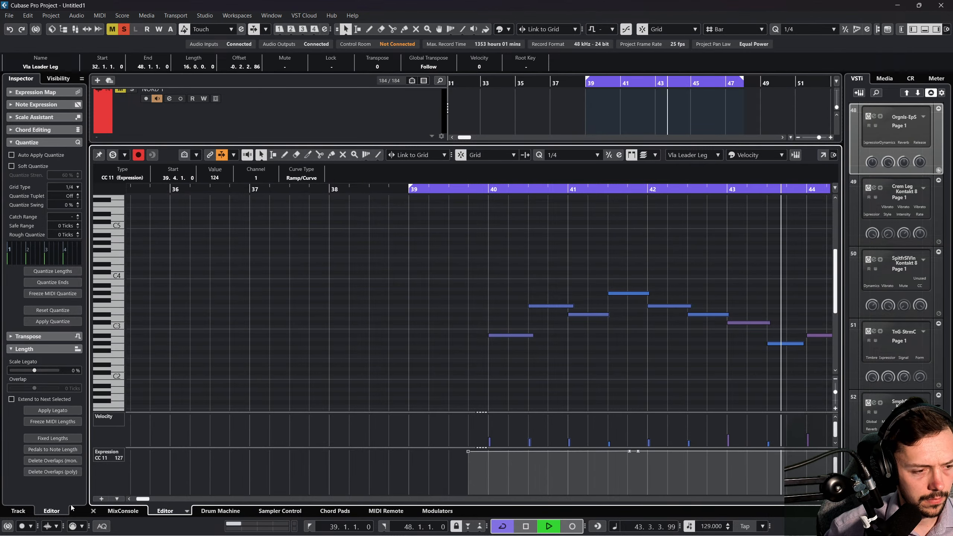
pyautogui.click(93, 510)
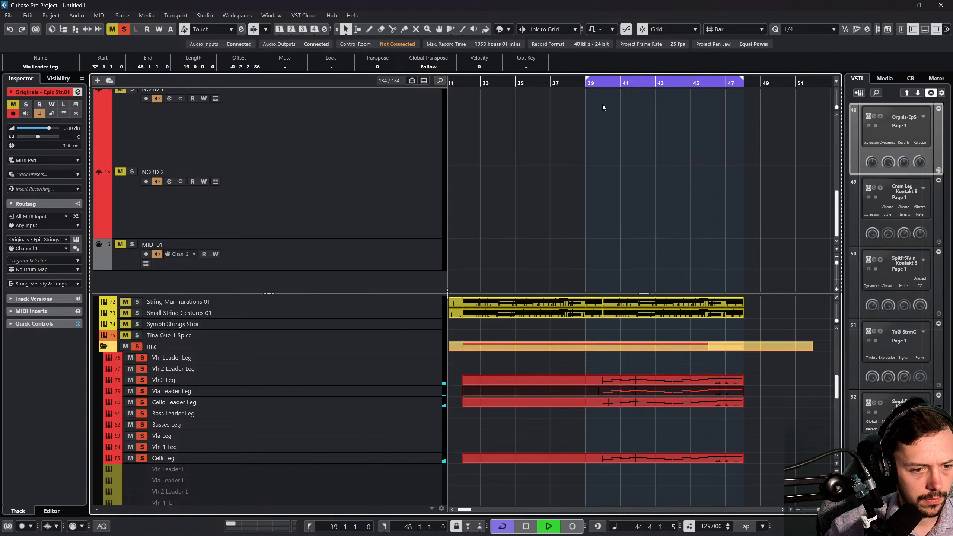
# Replay from bar 39 and move the Cello Leader Leg part's first expression (CC 11) and modulation (CC 1) points ahead of bar 40.
pyautogui.click(585, 83)
pyautogui.doubleClick(626, 402)
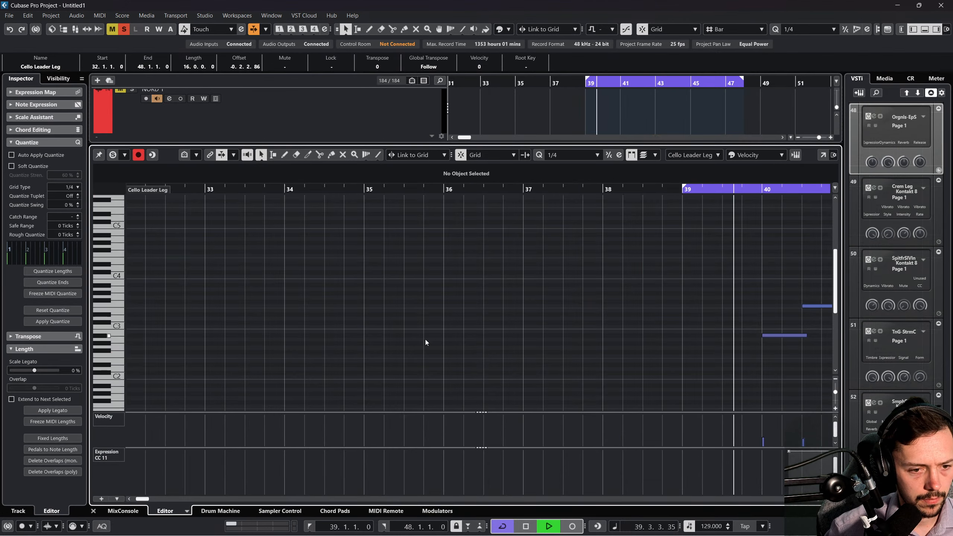
pyautogui.hscroll(3, 415, 346)
pyautogui.moveTo(354, 452); pyautogui.dragTo(305, 454)
pyautogui.click(113, 426)
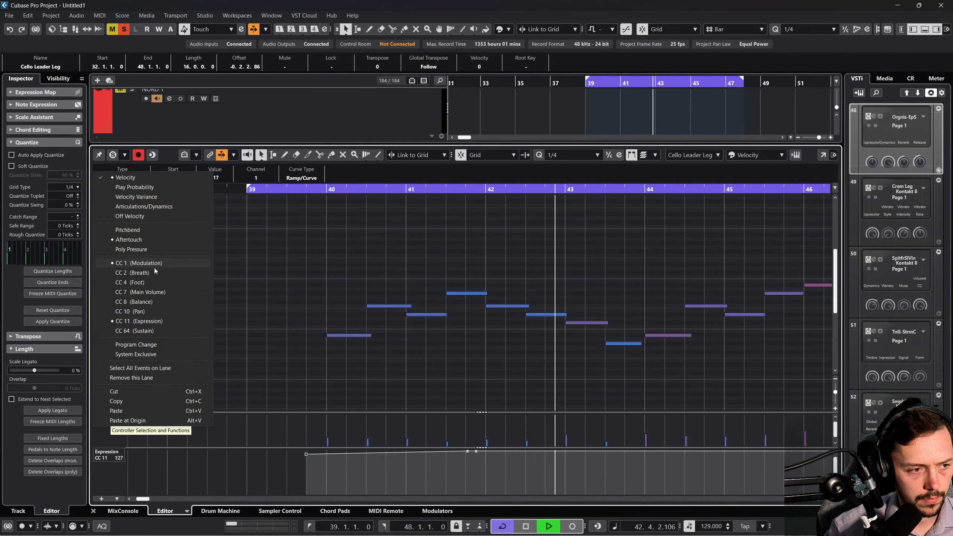
pyautogui.click(138, 263)
pyautogui.moveTo(353, 415); pyautogui.dragTo(287, 418)
pyautogui.click(93, 510)
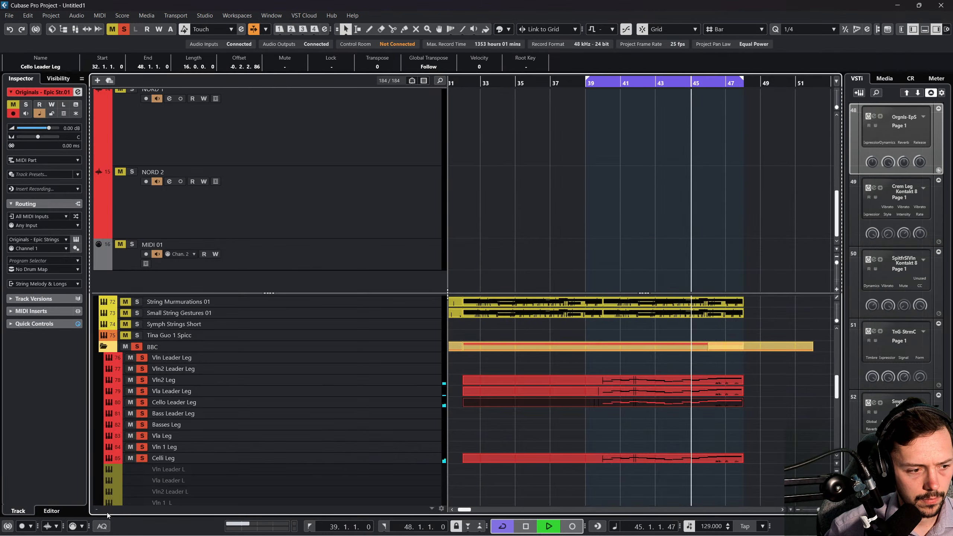
# Look through the string and BBC tracks for further instruments to add while the cycle plays.
pyautogui.hscroll(-1, 625, 427)
pyautogui.hscroll(2, 626, 427)
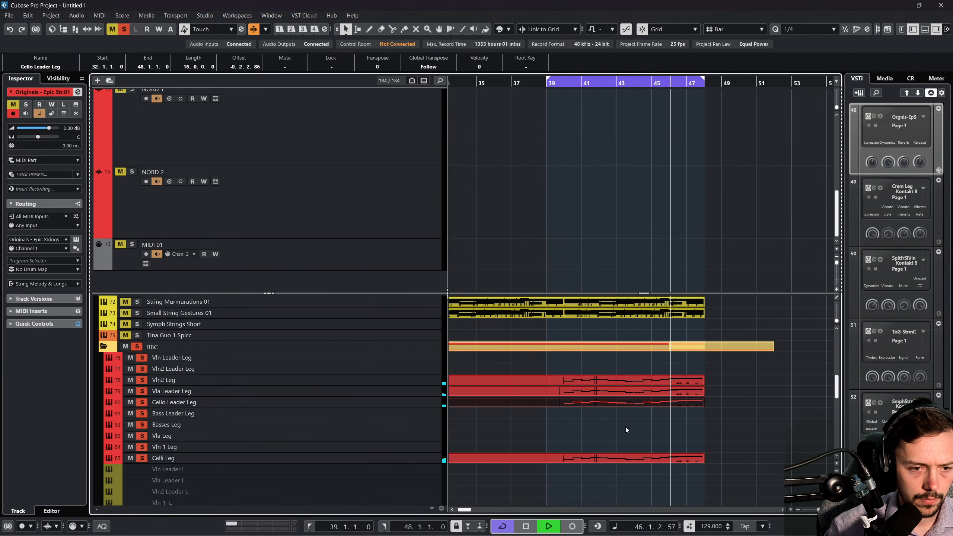
pyautogui.scroll(-6, 626, 427)
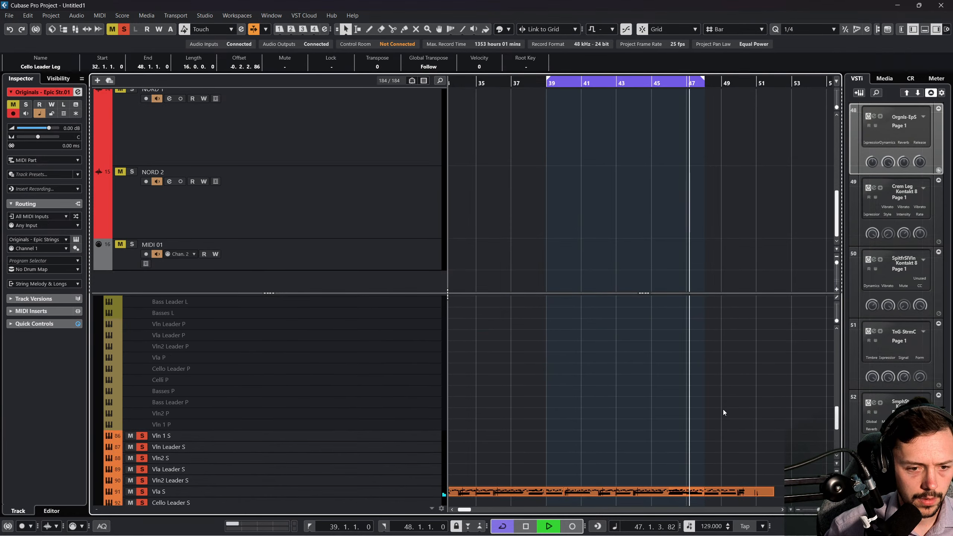
pyautogui.scroll(4, 424, 343)
pyautogui.scroll(7, 565, 398)
pyautogui.scroll(-3, 561, 383)
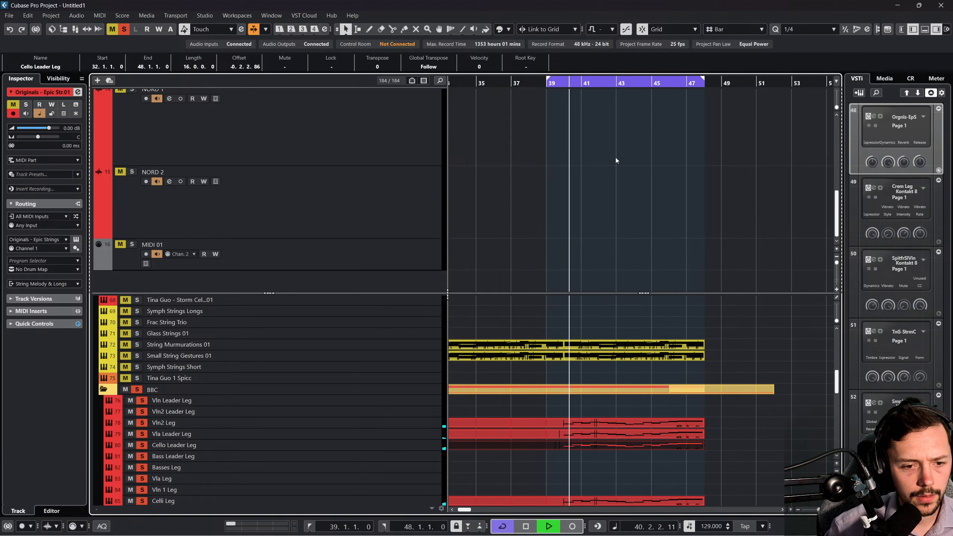
pyautogui.scroll(3, 365, 367)
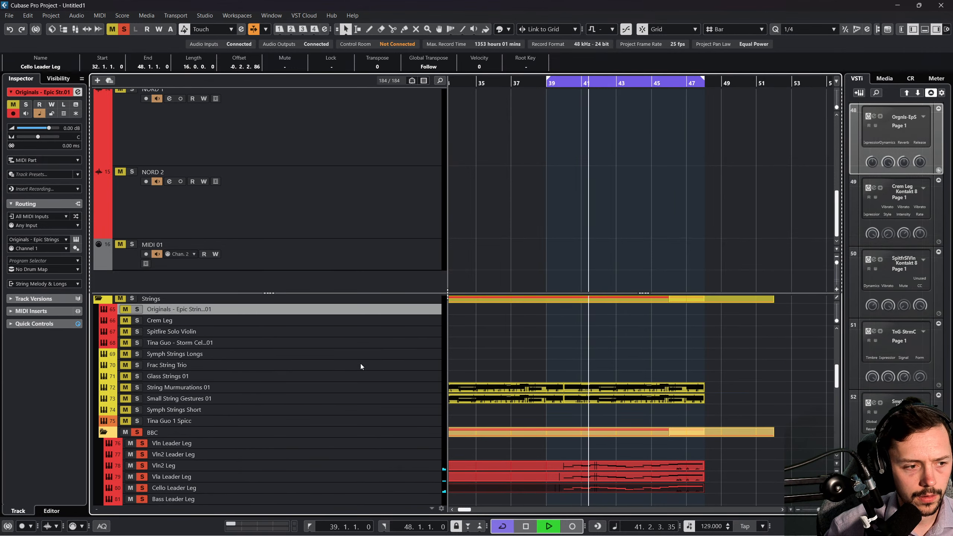
pyautogui.scroll(-3, 361, 363)
pyautogui.scroll(-3, 359, 361)
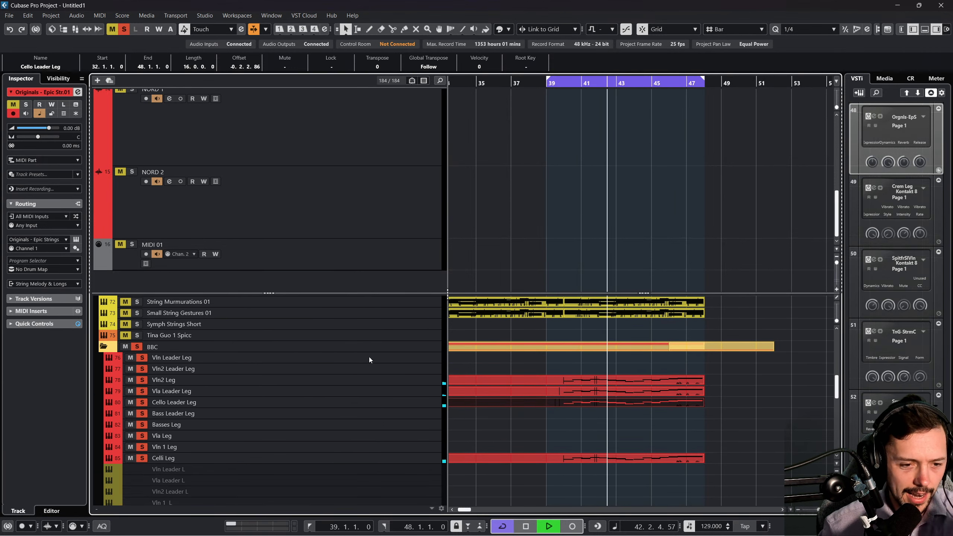
pyautogui.scroll(3, 366, 357)
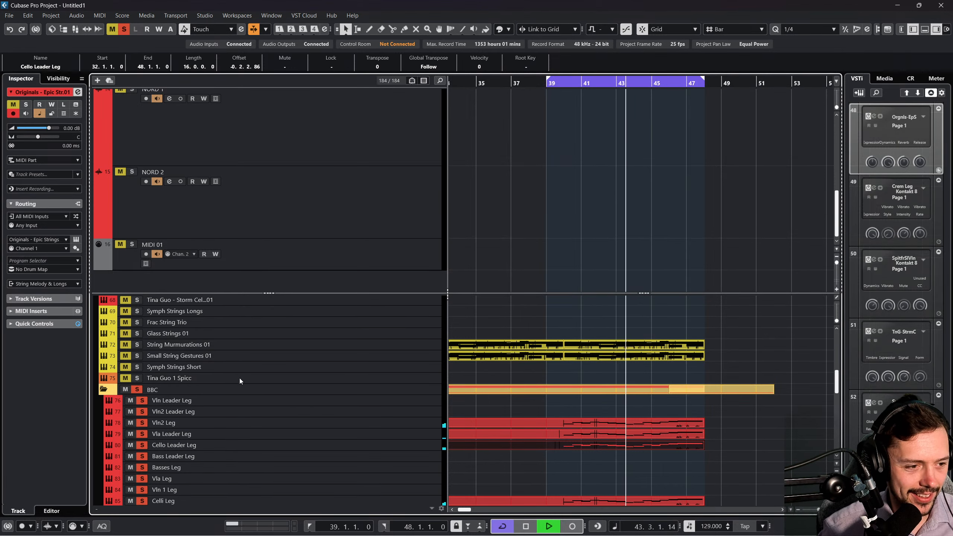
# Select Tina Guo 1 Spicc and unmute it along with the String Murmurations 01 and Small String Gestures 01 tracks.
pyautogui.click(181, 378)
pyautogui.click(125, 378)
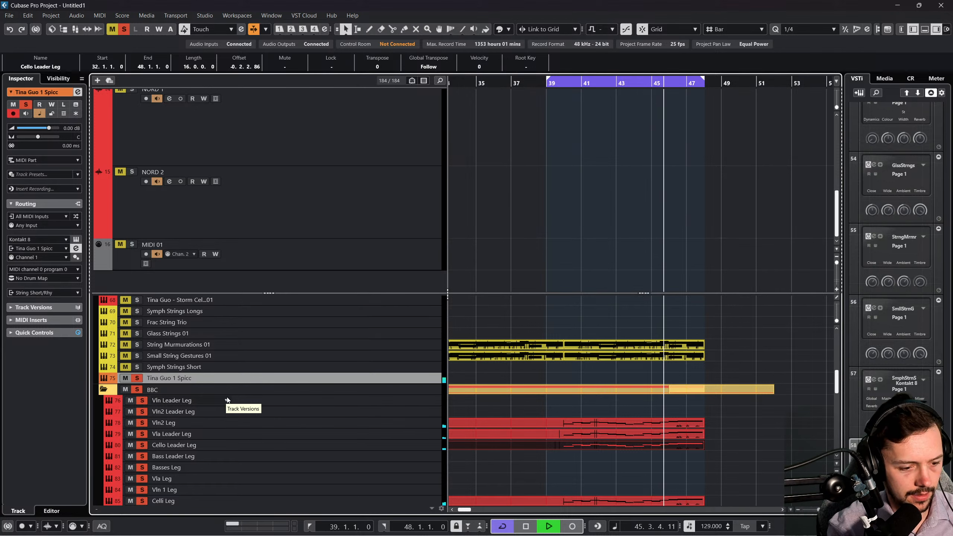
pyautogui.click(125, 345)
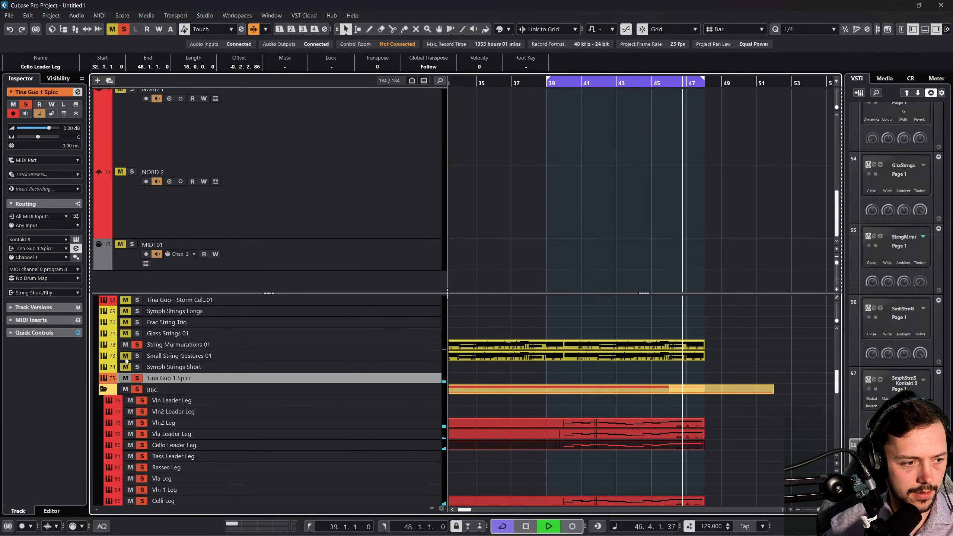
pyautogui.click(127, 357)
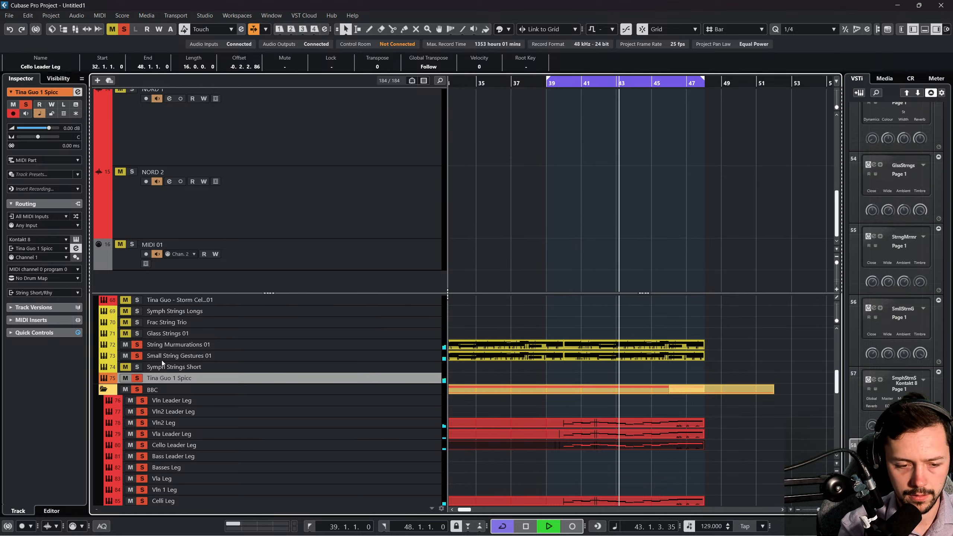
# Select the Small String Gestures 01 track and move the track selection up to Frac String Trio.
pyautogui.click(396, 353)
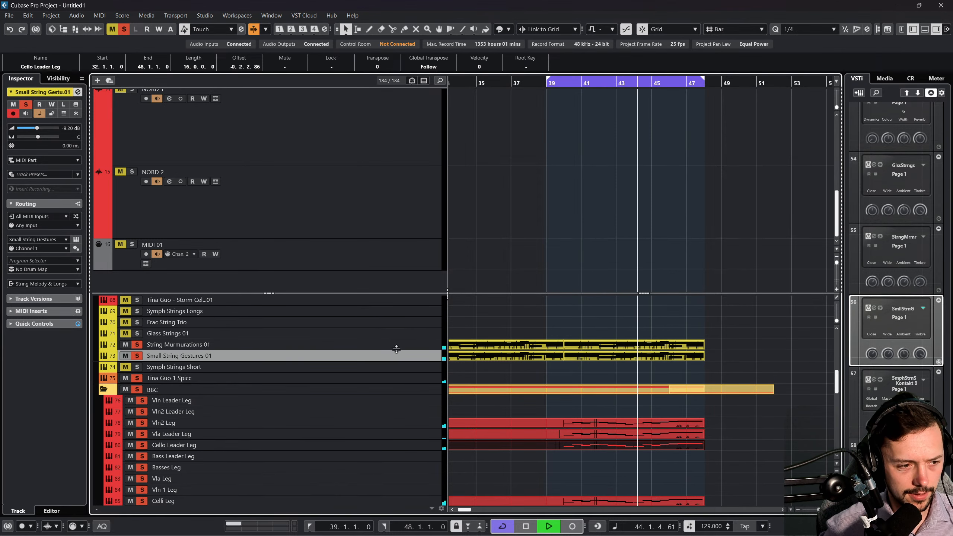
pyautogui.press('Up')
pyautogui.press('Up')
pyautogui.press('Up')
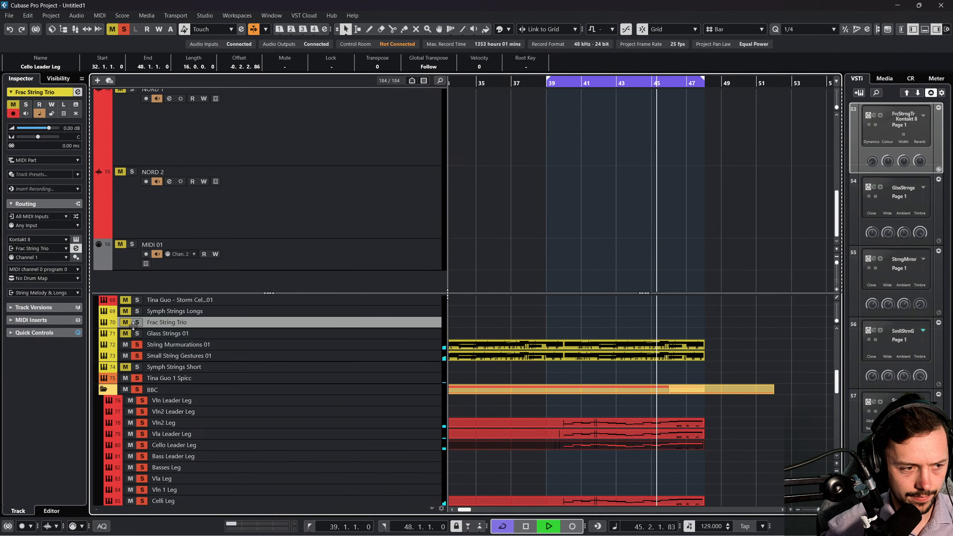
# Unmute the Spitfire Solo Violin and Crem Leg tracks, leaving Crem Leg selected to audition it against the strings.
pyautogui.scroll(-3, 380, 331)
pyautogui.scroll(4, 373, 350)
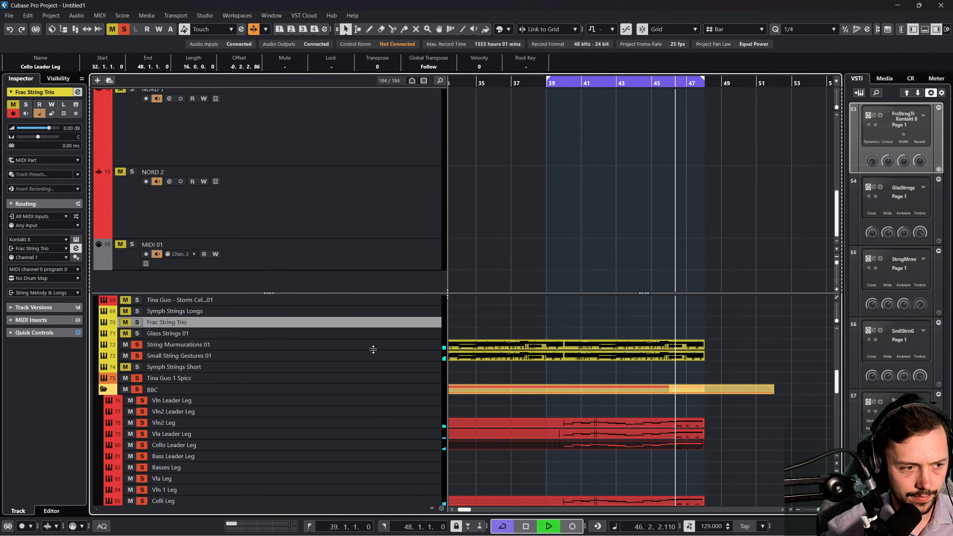
pyautogui.scroll(3, 373, 353)
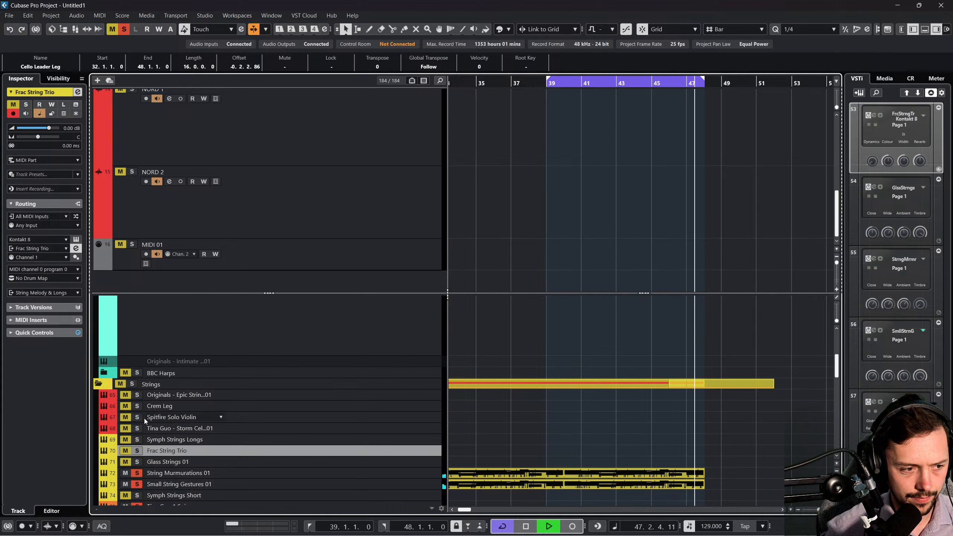
pyautogui.click(126, 417)
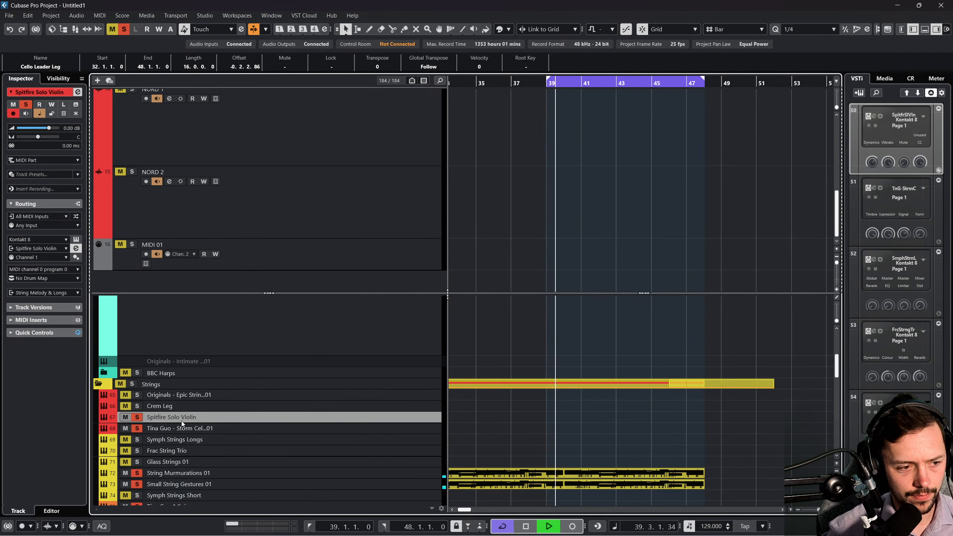
pyautogui.click(438, 406)
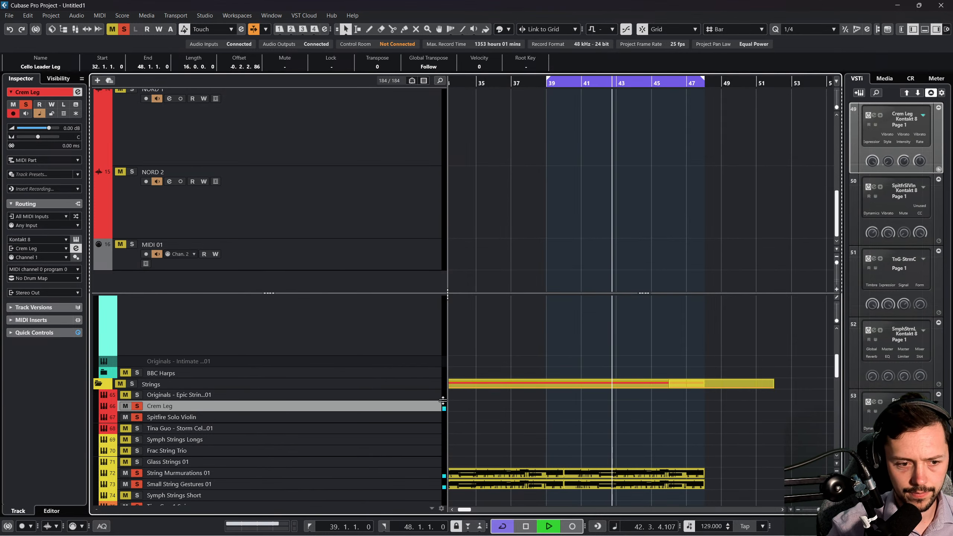
# Move the cycle start to bar 40, audition Crem Leg over the shortened cycle, and stop playback.
pyautogui.hscroll(1, 462, 163)
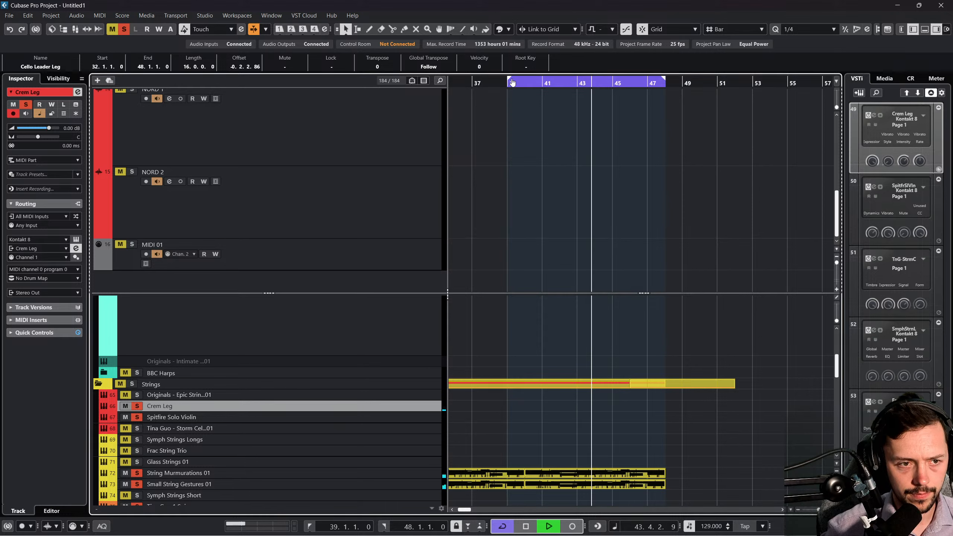
pyautogui.moveTo(540, 85); pyautogui.dragTo(531, 86)
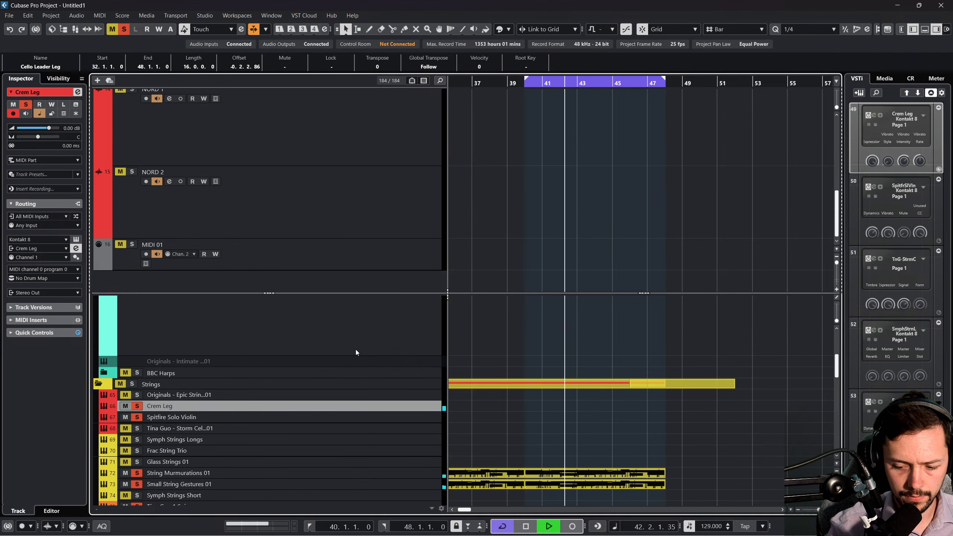
pyautogui.scroll(-3, 457, 370)
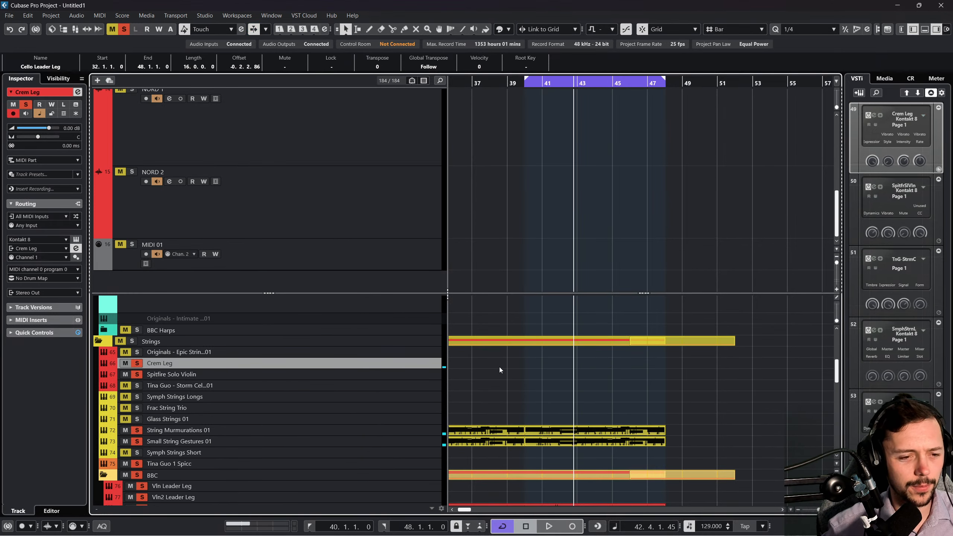
# Clear the current part selection, select every part in the project, and open them together in the Key Editor.
pyautogui.scroll(-6, 488, 338)
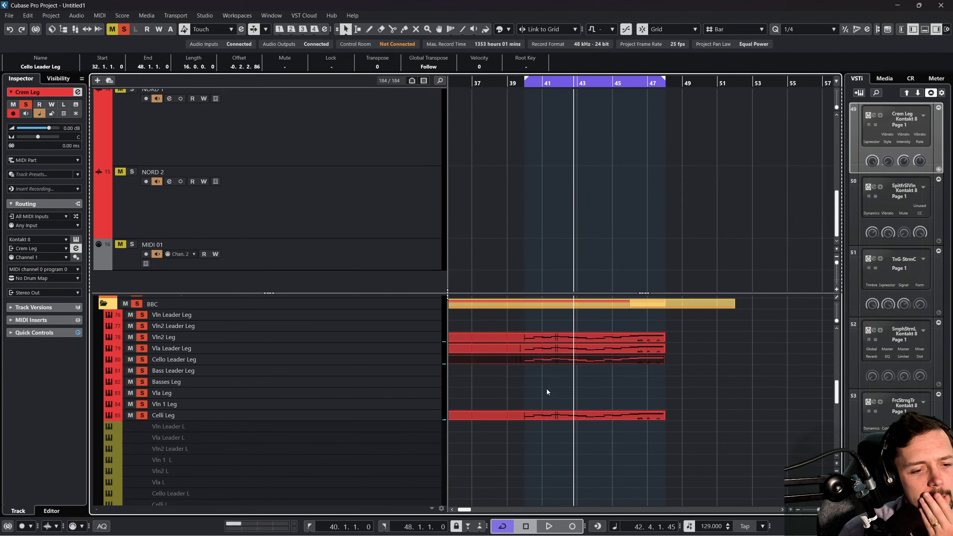
pyautogui.hscroll(-5, 578, 395)
pyautogui.hscroll(3, 606, 398)
pyautogui.scroll(-2, 606, 398)
pyautogui.moveTo(717, 433); pyautogui.dragTo(564, 332)
pyautogui.scroll(1, 606, 350)
pyautogui.click(604, 314)
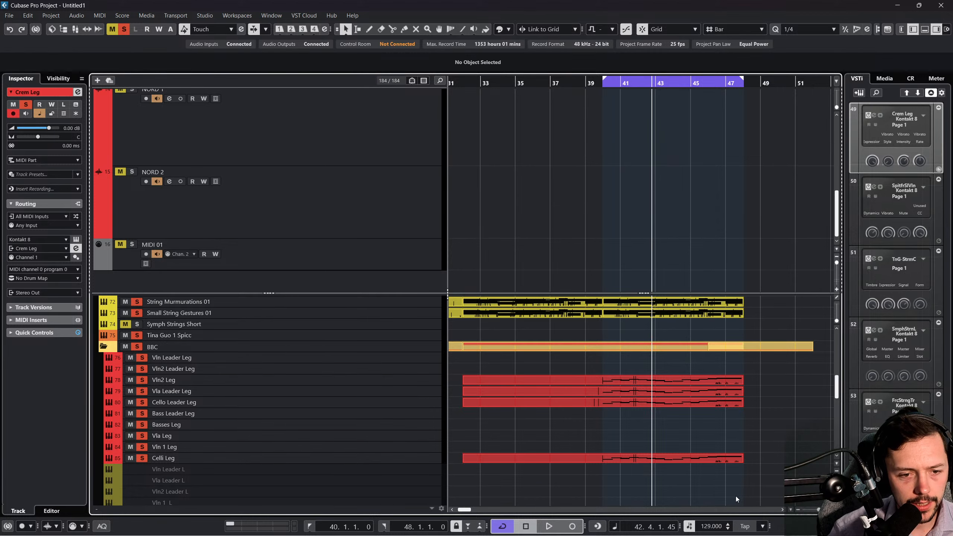
pyautogui.moveTo(736, 496); pyautogui.dragTo(567, 368)
pyautogui.click(567, 368)
pyautogui.hotkey('ctrl', 'a')
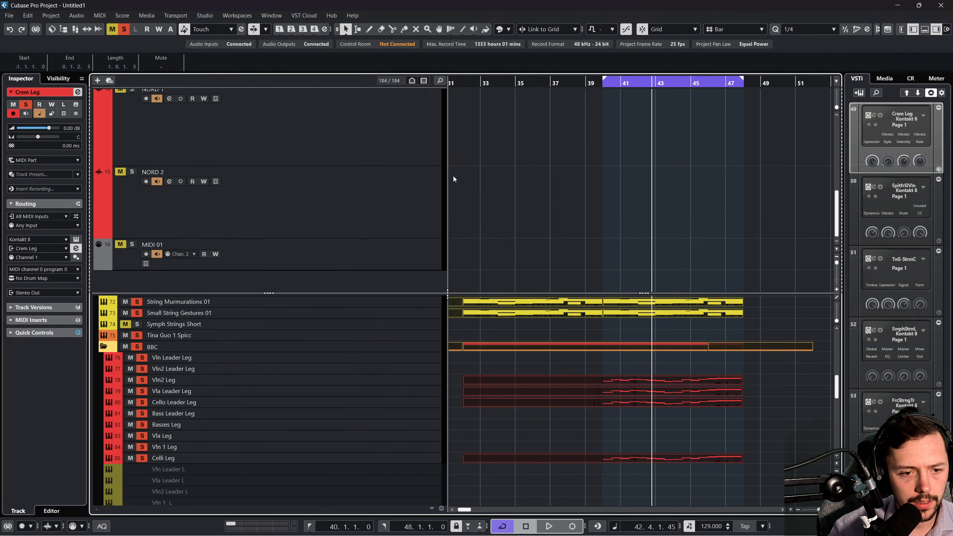
pyautogui.click(103, 16)
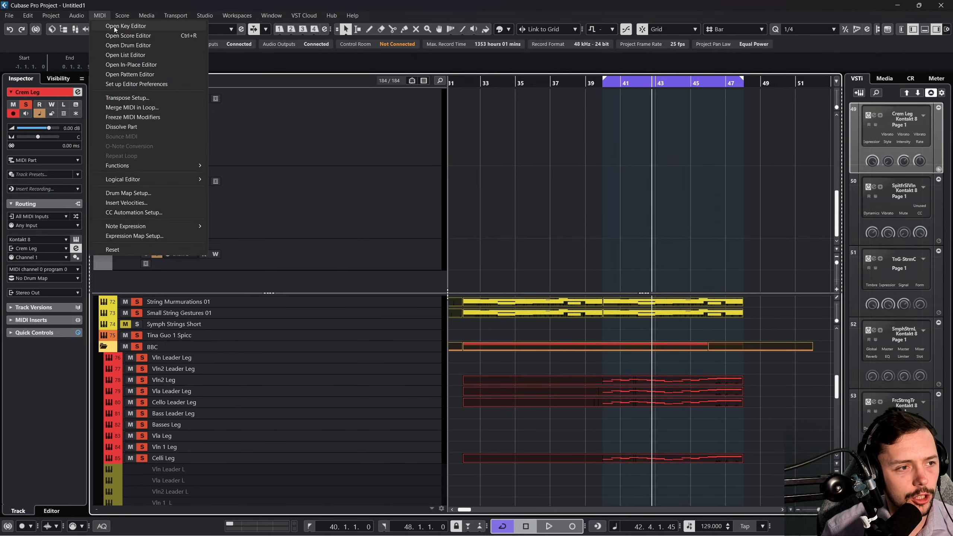
pyautogui.click(114, 26)
# Select all notes in the Key Editor and transpose them up four semitones.
pyautogui.hotkey('ctrl', 'a')
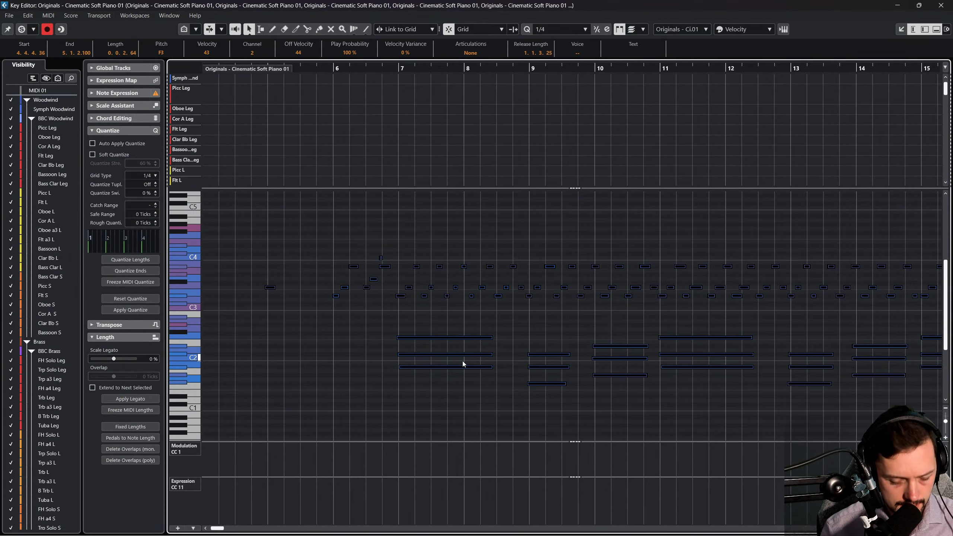
pyautogui.press('Up')
pyautogui.press('Up')
pyautogui.press('Up')
pyautogui.press('Up')
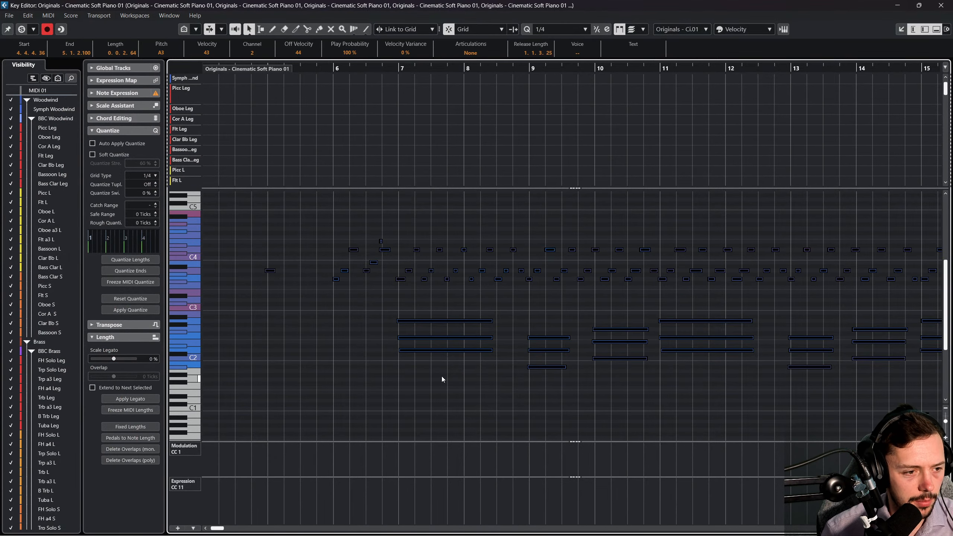
pyautogui.press('Up')
pyautogui.press('Up')
pyautogui.press('Up')
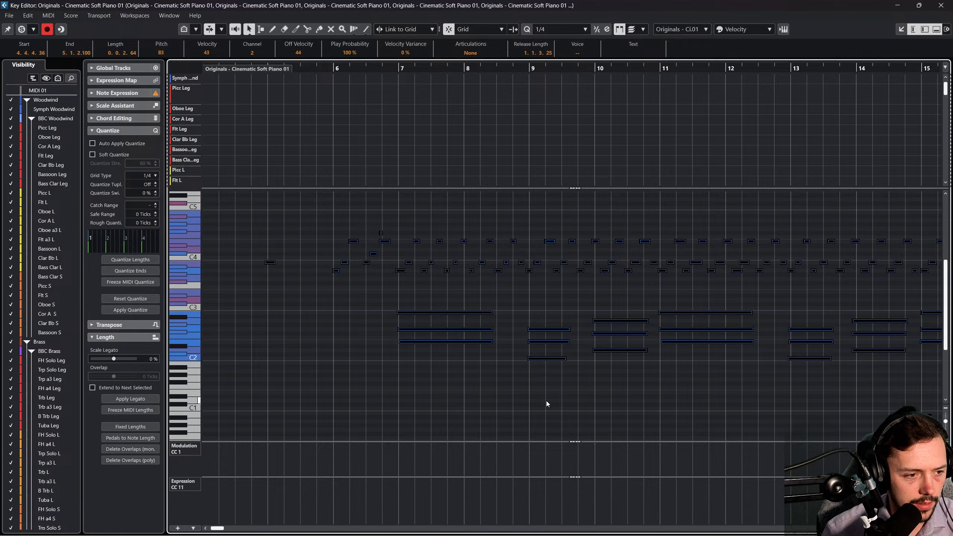
pyautogui.moveTo(429, 338); pyautogui.dragTo(429, 351)
# Play the transposed arrangement, close the Key Editor, and select the Spitfire Solo Violin track to audition it.
pyautogui.press('space')
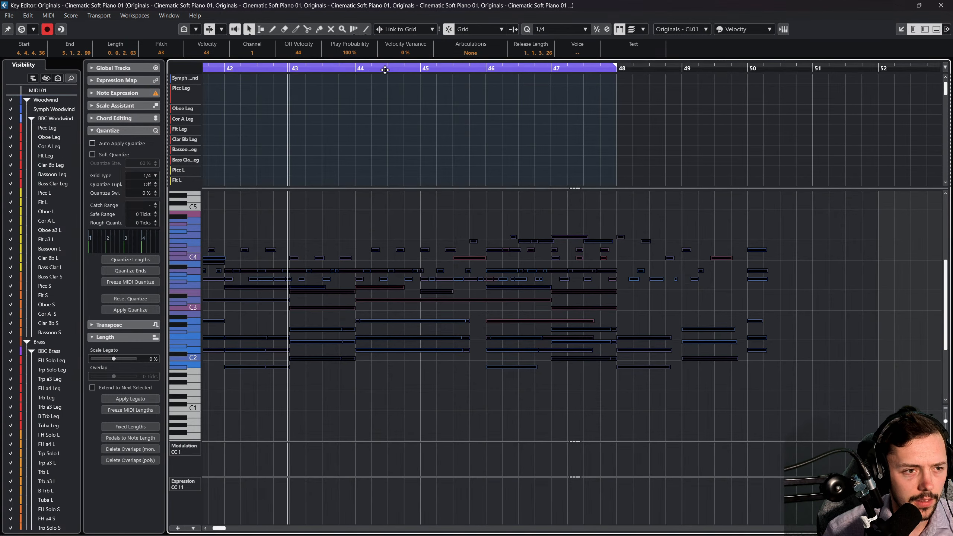
pyautogui.click(940, 5)
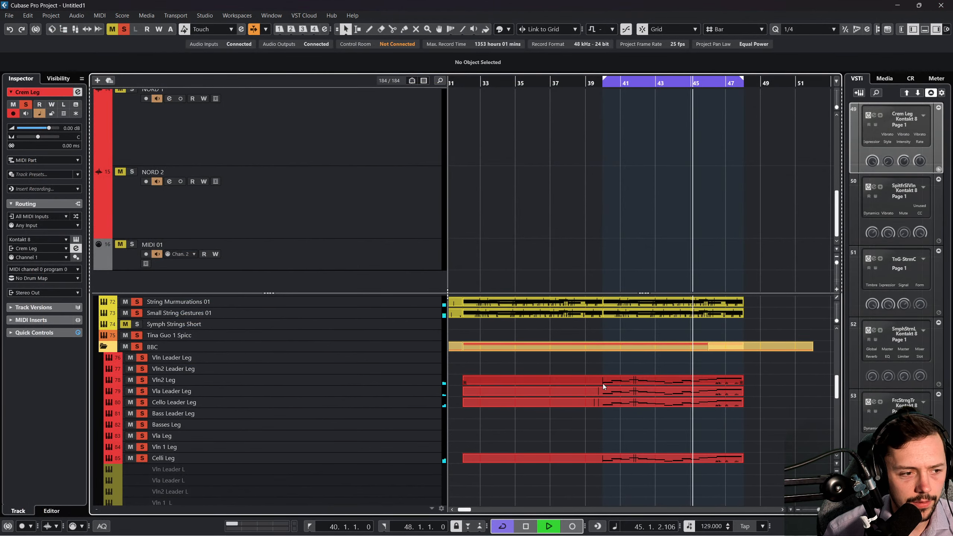
pyautogui.scroll(4, 385, 336)
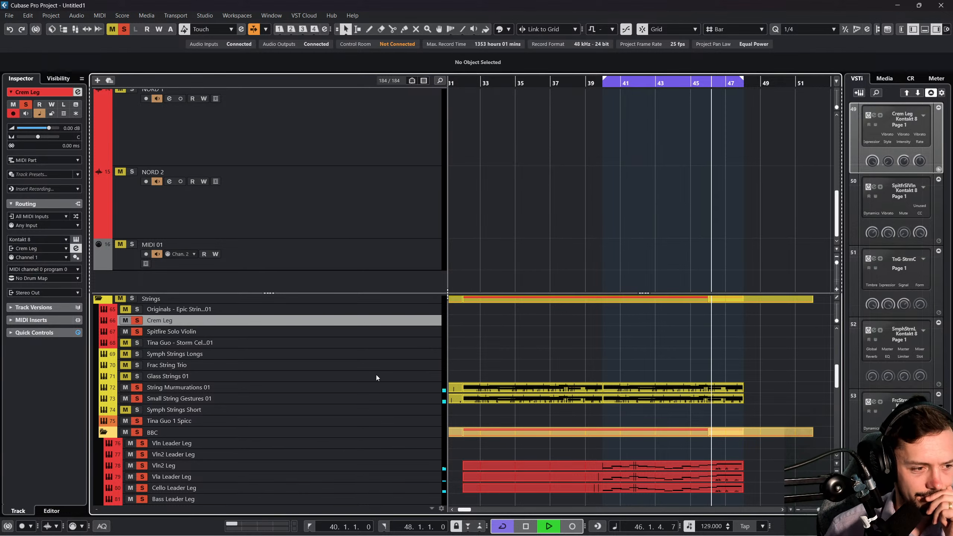
pyautogui.click(394, 334)
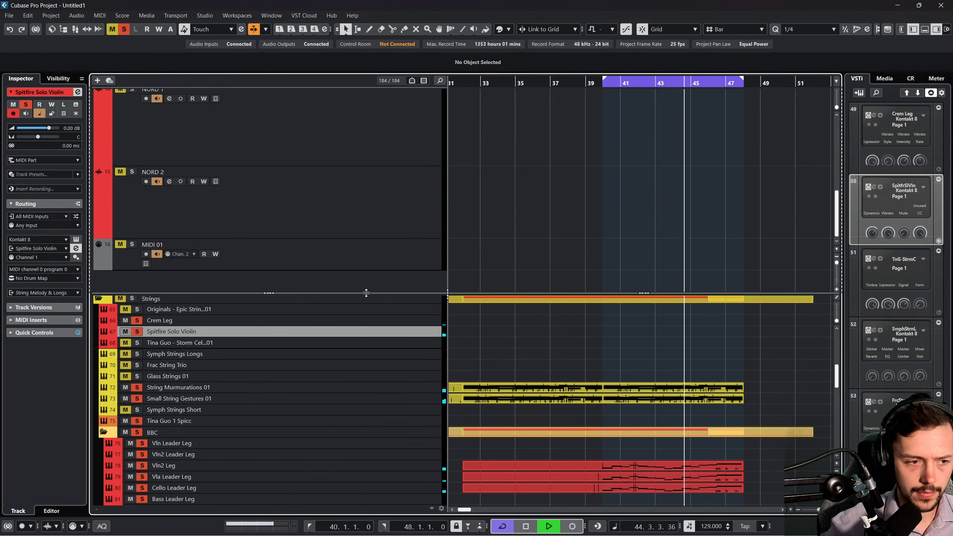
# Expand the Woodwind folder and select the Picc Leg track in the BBC Woodwind group to audition it over the cycle.
pyautogui.scroll(5, 374, 379)
pyautogui.scroll(3, 373, 382)
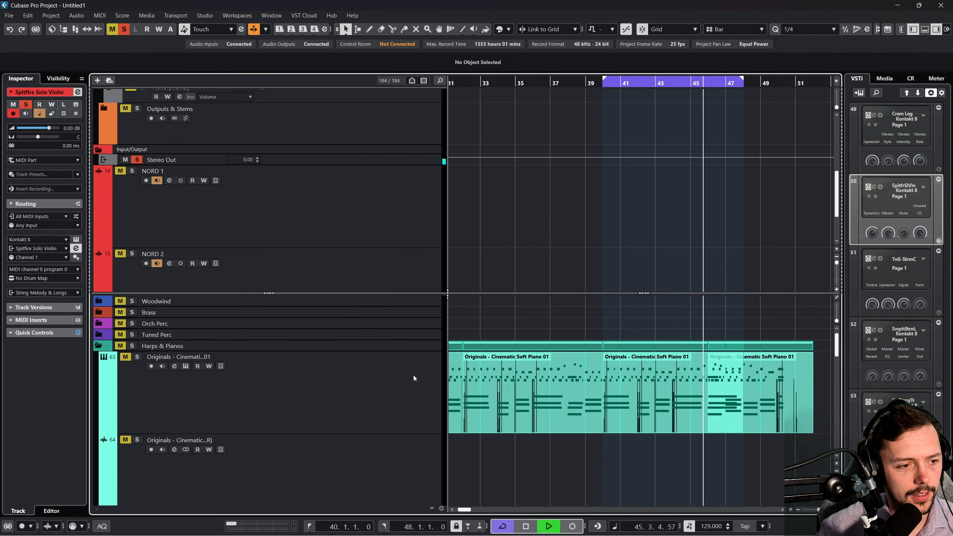
pyautogui.click(99, 302)
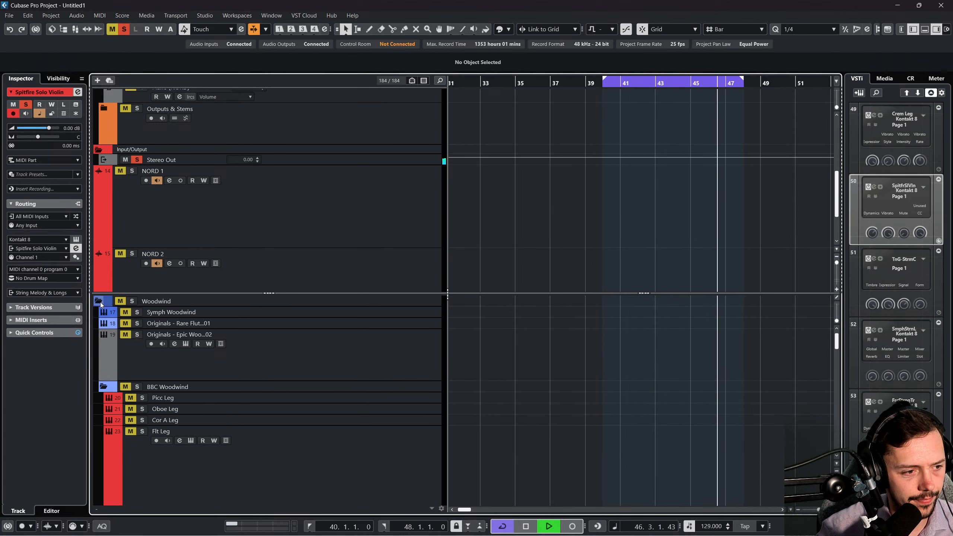
pyautogui.click(332, 377)
pyautogui.click(323, 400)
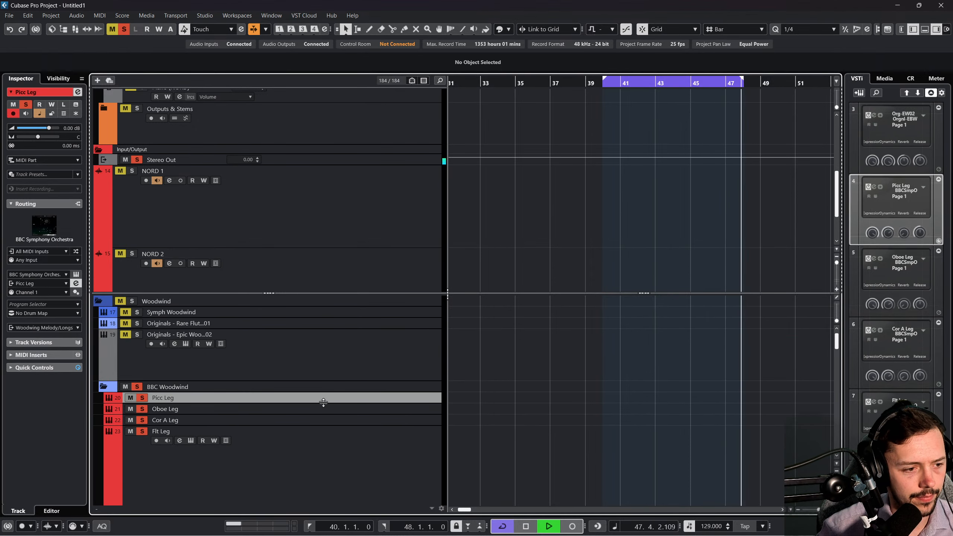
# Audition the Picc, Oboe and Flt Leg tracks together, followed by Picc Leg and Flt Leg individually.
pyautogui.keyDown('ctrl'); pyautogui.click(330, 410); pyautogui.keyUp('ctrl')
pyautogui.keyDown('ctrl'); pyautogui.click(350, 462); pyautogui.keyUp('ctrl')
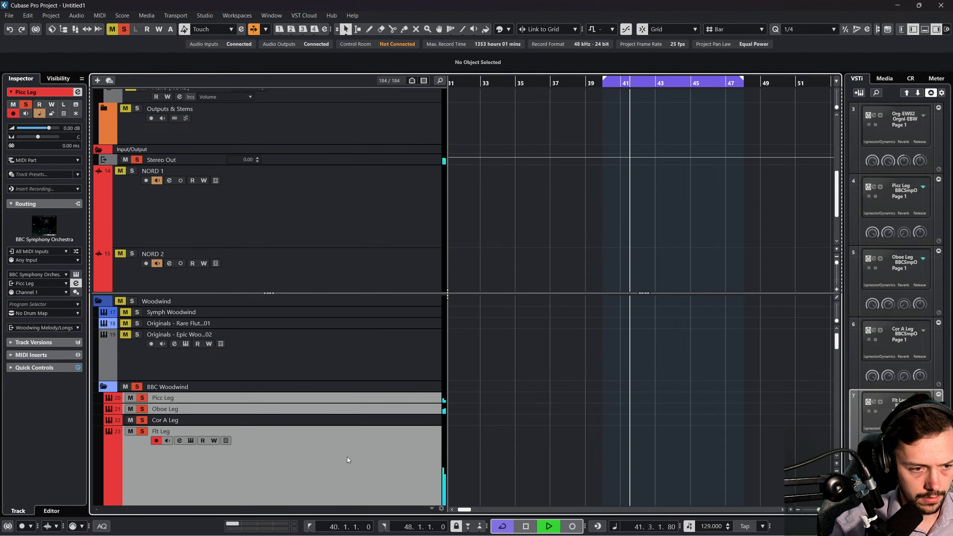
pyautogui.click(364, 398)
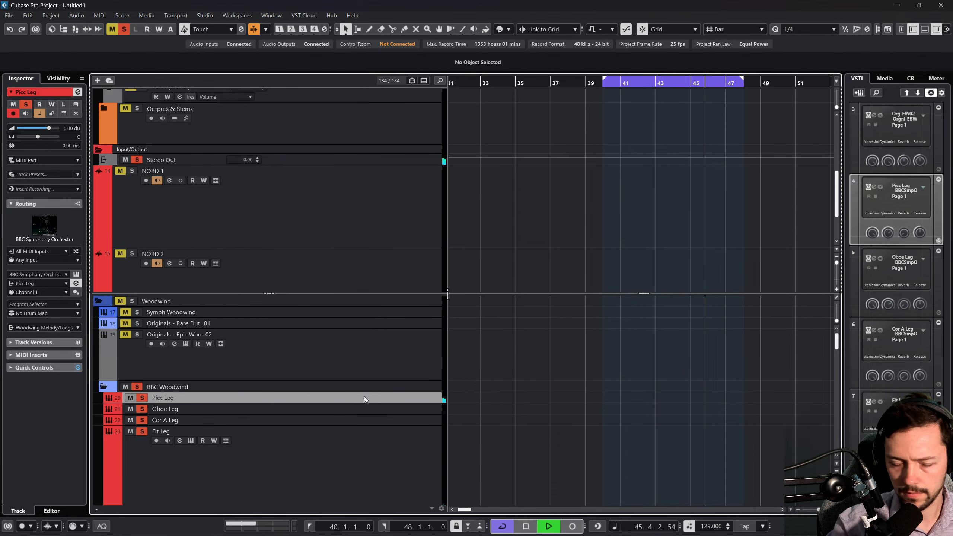
pyautogui.click(367, 431)
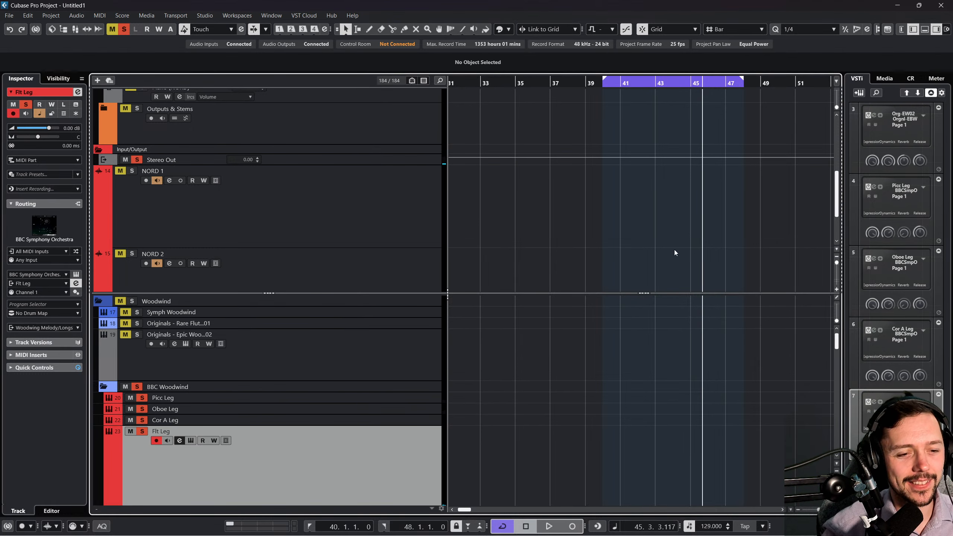
# Turn off cycle playback, set the left locator to bar 39, and start playback.
pyautogui.scroll(-2, 674, 253)
pyautogui.scroll(-1, 566, 492)
pyautogui.click(506, 526)
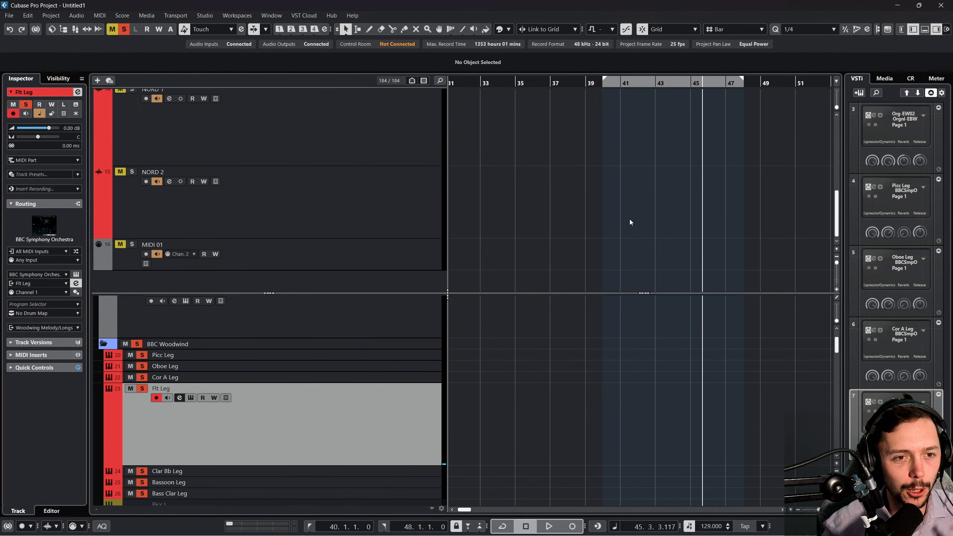
pyautogui.scroll(2, 634, 388)
pyautogui.scroll(-10, 738, 386)
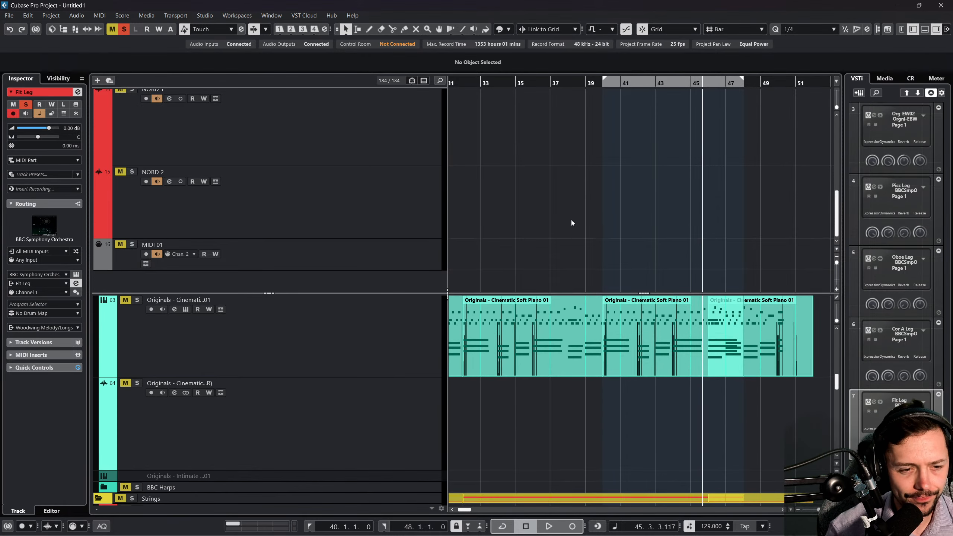
pyautogui.moveTo(601, 81); pyautogui.dragTo(647, 84)
pyautogui.press('space')
# Play the arrangement from bar 32, deactivate all solo states, and stop playback.
pyautogui.scroll(-3, 733, 331)
pyautogui.hscroll(3, 728, 332)
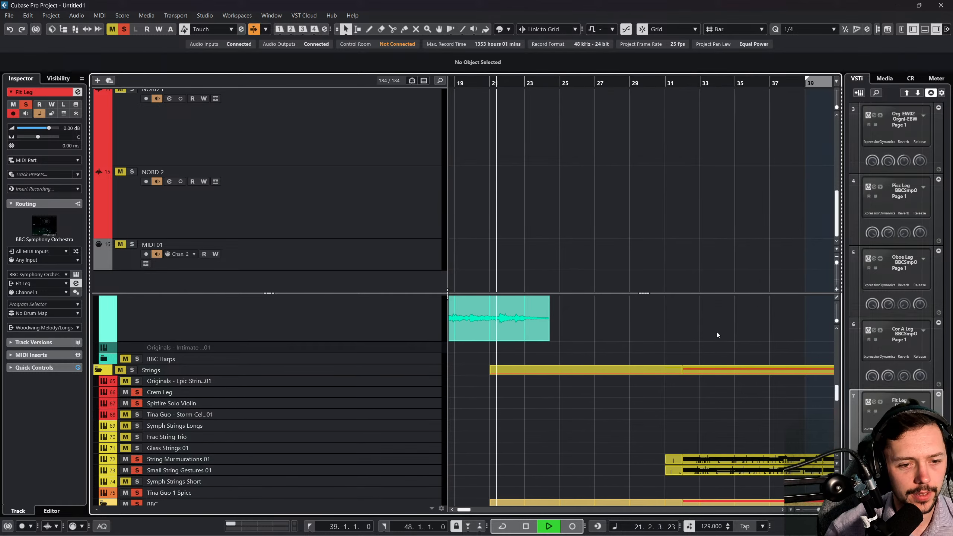
pyautogui.scroll(-3, 716, 333)
pyautogui.click(683, 83)
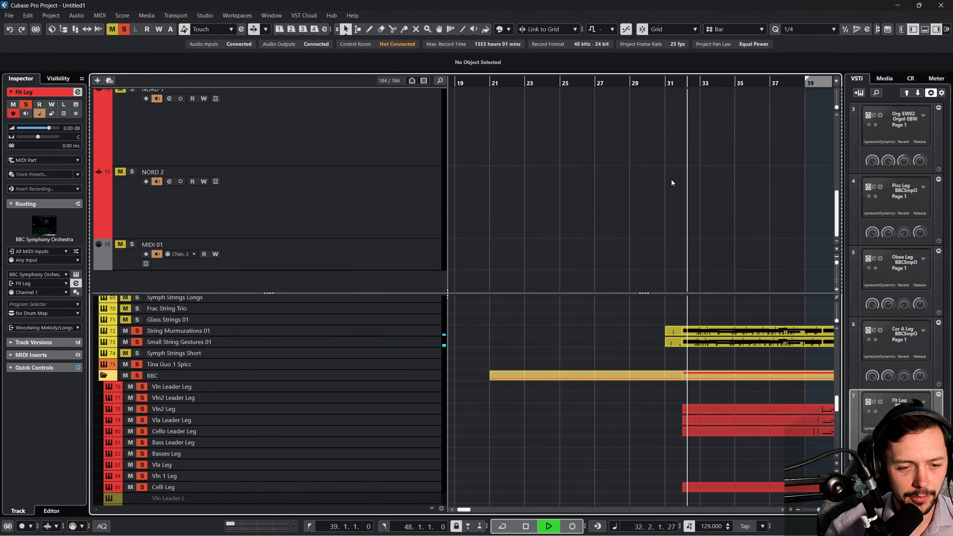
pyautogui.hscroll(3, 670, 182)
pyautogui.scroll(1, 593, 246)
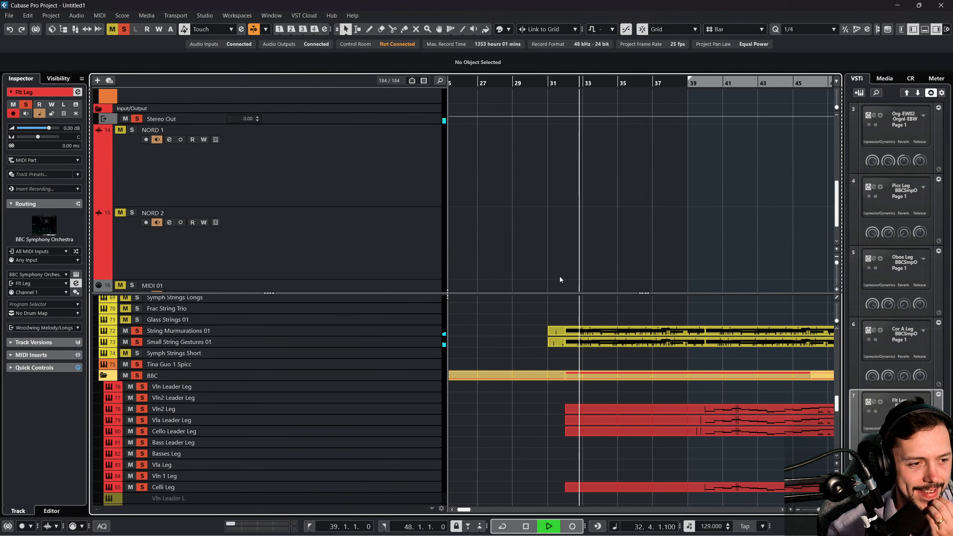
pyautogui.click(121, 30)
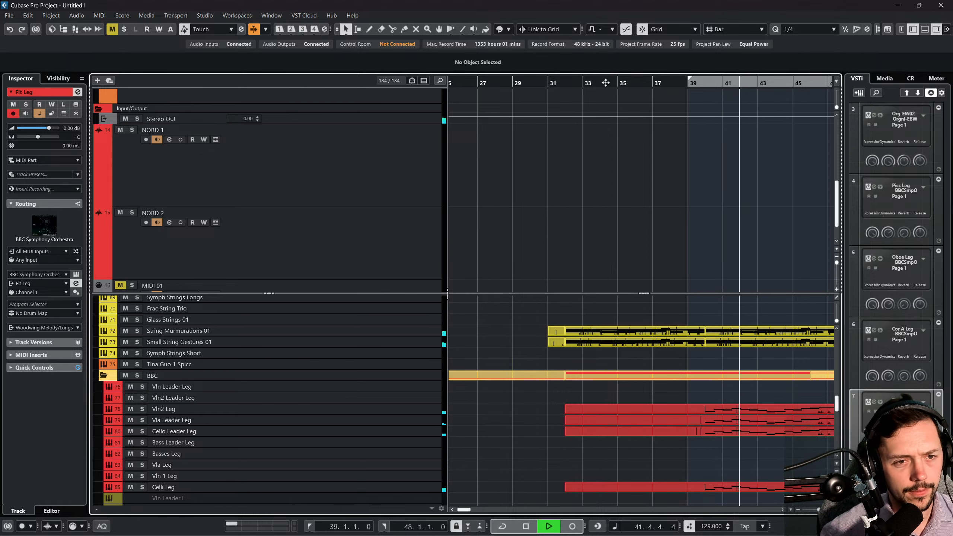
pyautogui.press('space')
# Select the BBC legato parts on Vln2, Vla Leader, Cello Leader and Celli Leg, and open the MixConsole.
pyautogui.scroll(-2, 519, 395)
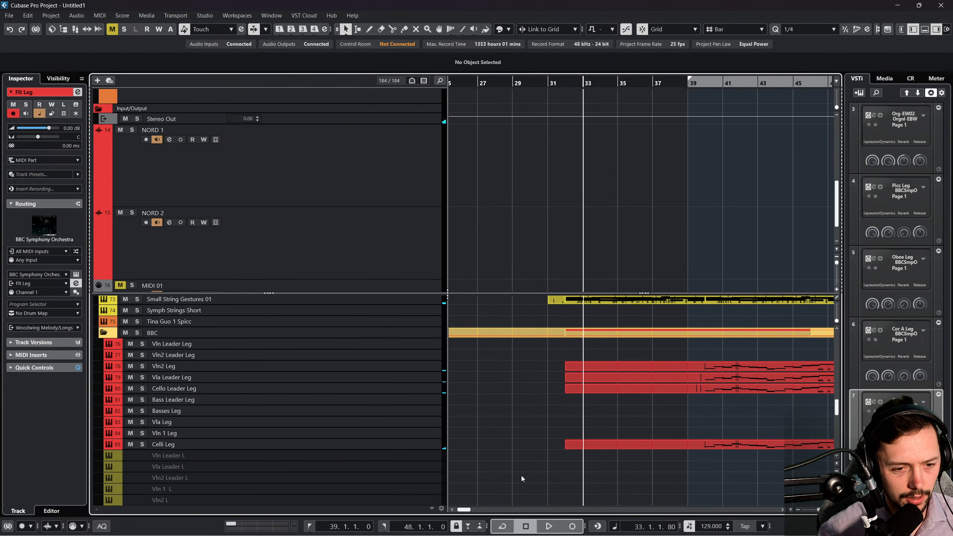
pyautogui.moveTo(522, 479); pyautogui.dragTo(831, 361)
pyautogui.press('F3')
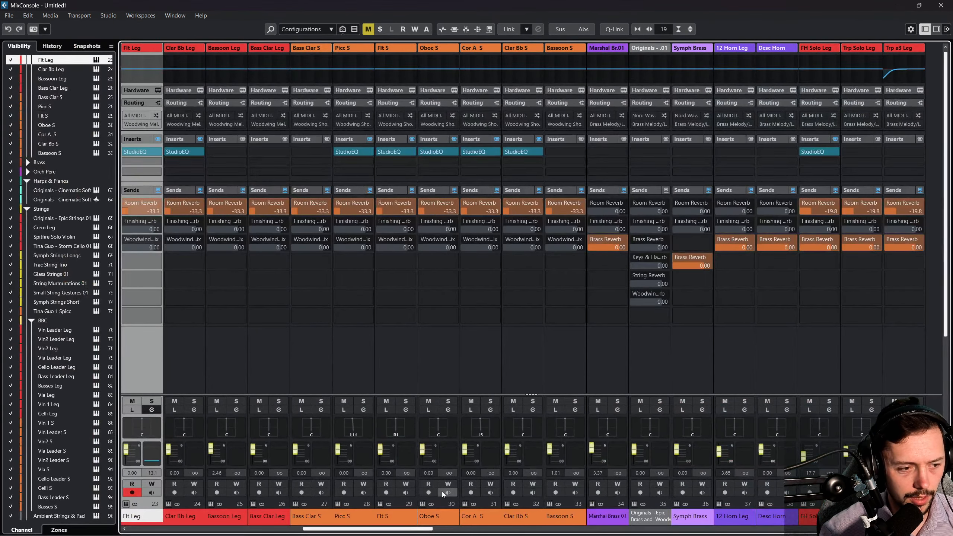
# Narrow the MixConsole channels until 30 of them fit across the window.
pyautogui.click(637, 30)
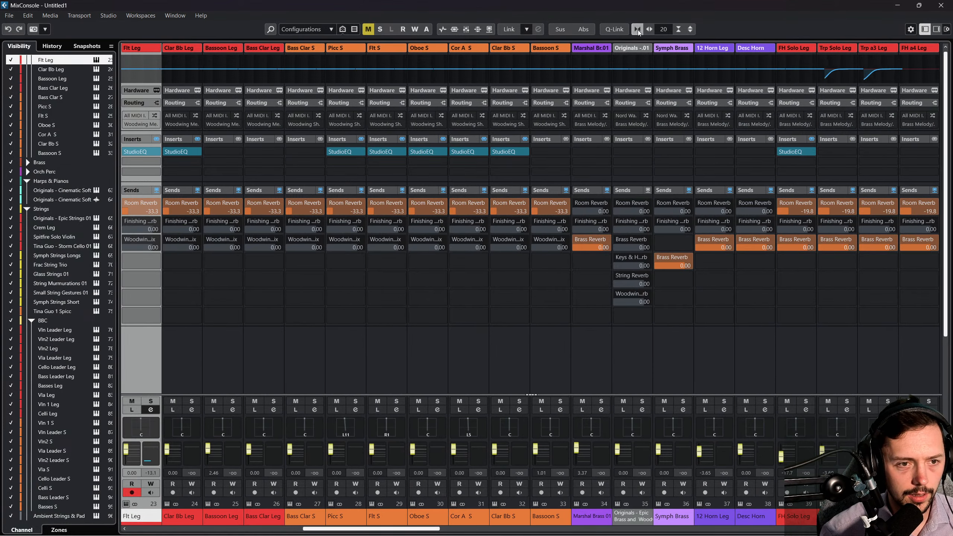
pyautogui.click(638, 32)
pyautogui.click(638, 31)
pyautogui.click(639, 31)
pyautogui.click(639, 31)
pyautogui.click(638, 32)
pyautogui.click(639, 31)
pyautogui.click(639, 31)
pyautogui.click(638, 32)
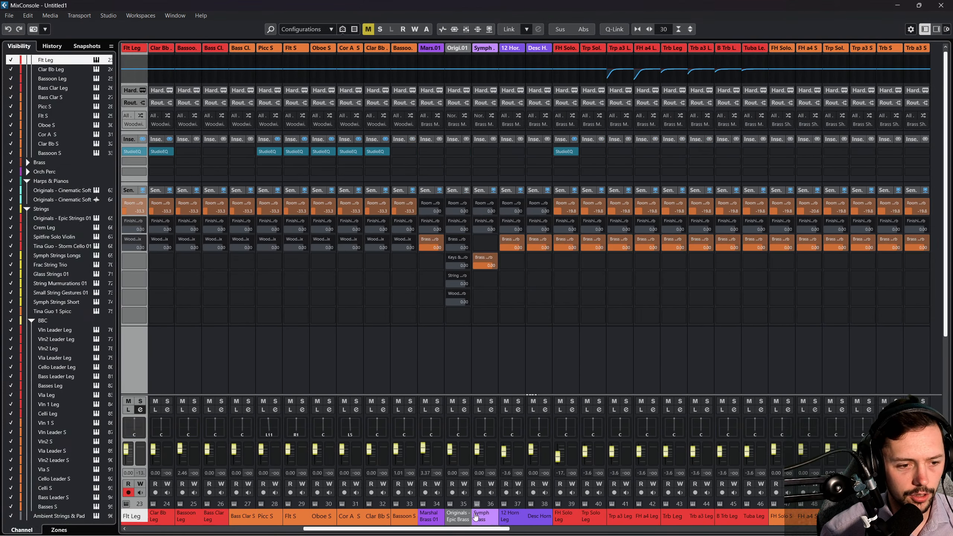
# Bring the string channels into view and select the range from Vln Leader Leg to Celli Leg.
pyautogui.moveTo(474, 529); pyautogui.dragTo(766, 527)
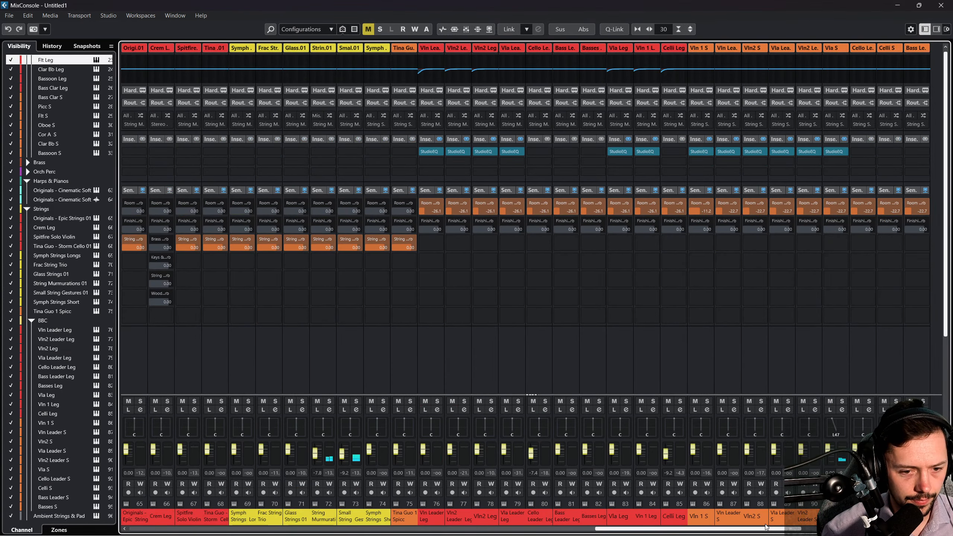
pyautogui.click(766, 524)
pyautogui.click(429, 521)
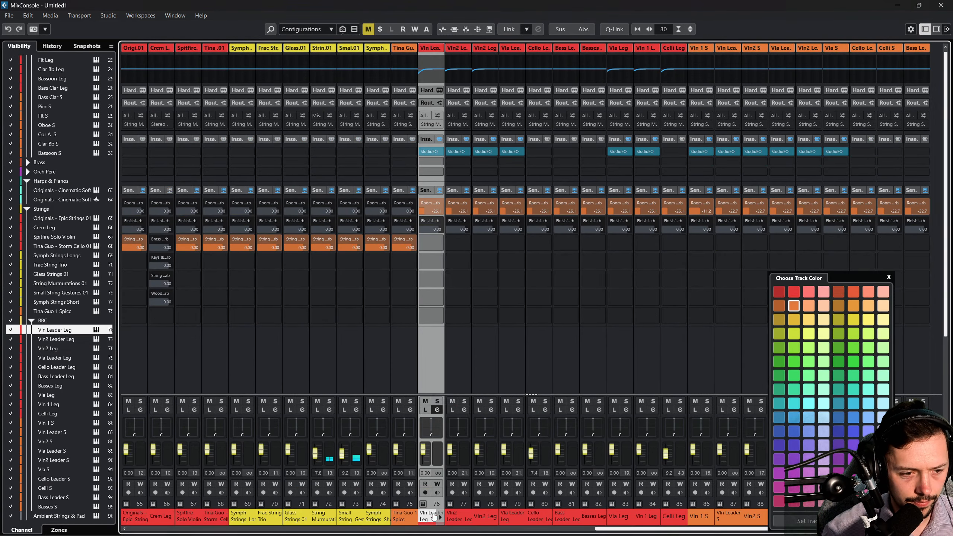
pyautogui.keyDown('shift'); pyautogui.click(676, 522); pyautogui.keyUp('shift')
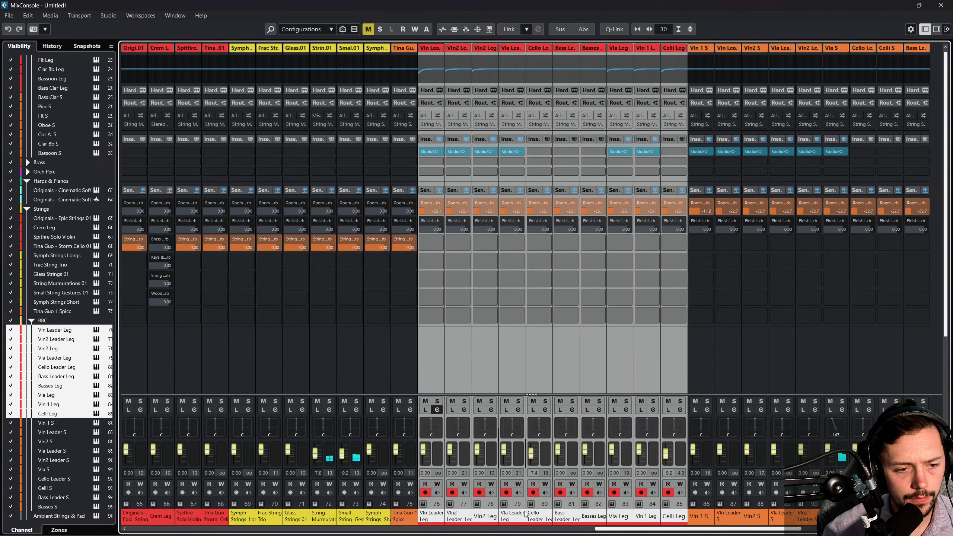
pyautogui.moveTo(491, 526)
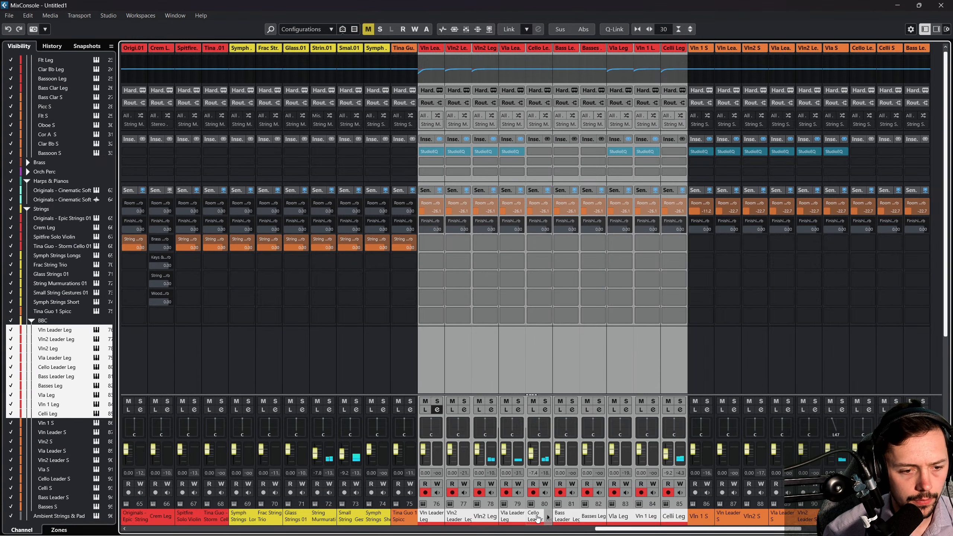
# Raise Vln2 Leg and Vla Leader Leg to 6.02, Cello Leader Leg to 0.00, Celli Leg to -7.7, String Murmurations to -4.4, and close the MixConsole.
pyautogui.click(537, 518)
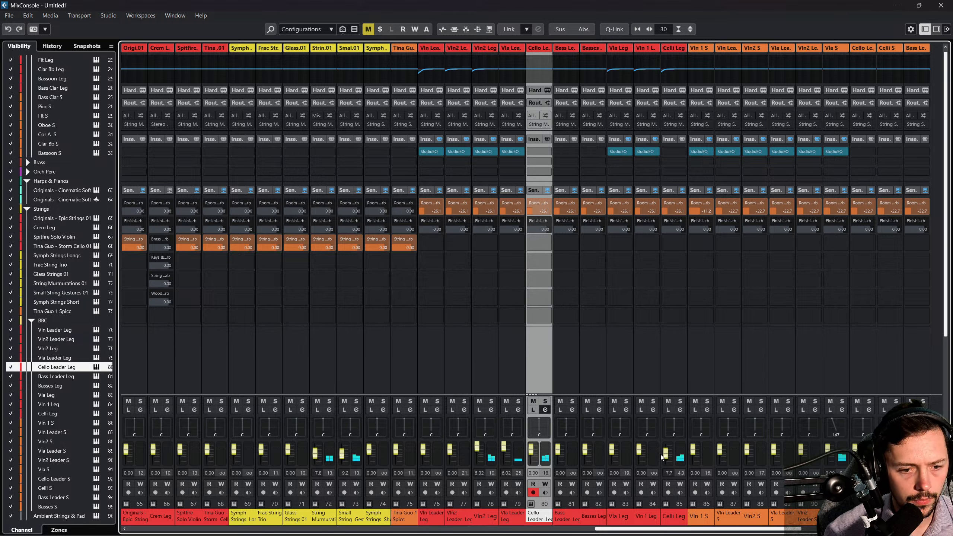
pyautogui.hscroll(1, 335, 455)
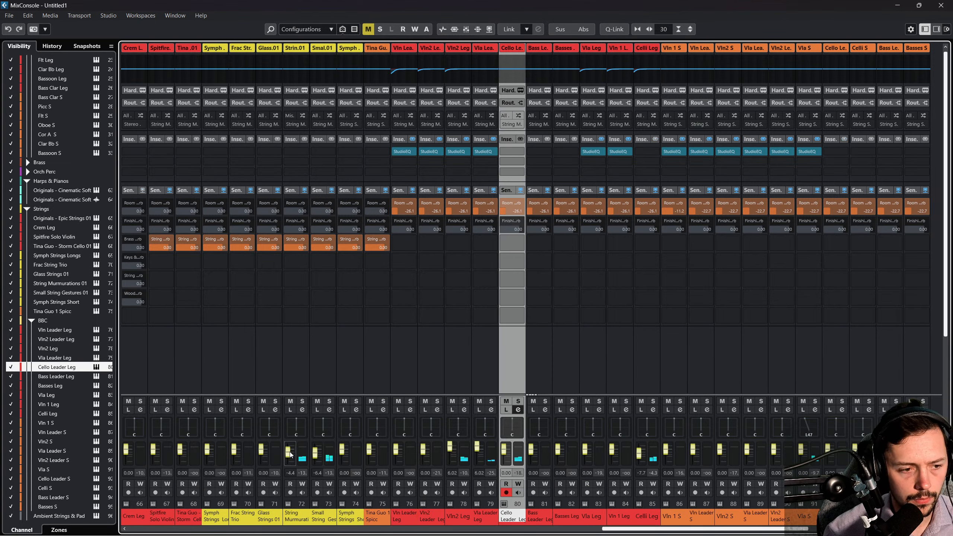
pyautogui.click(941, 5)
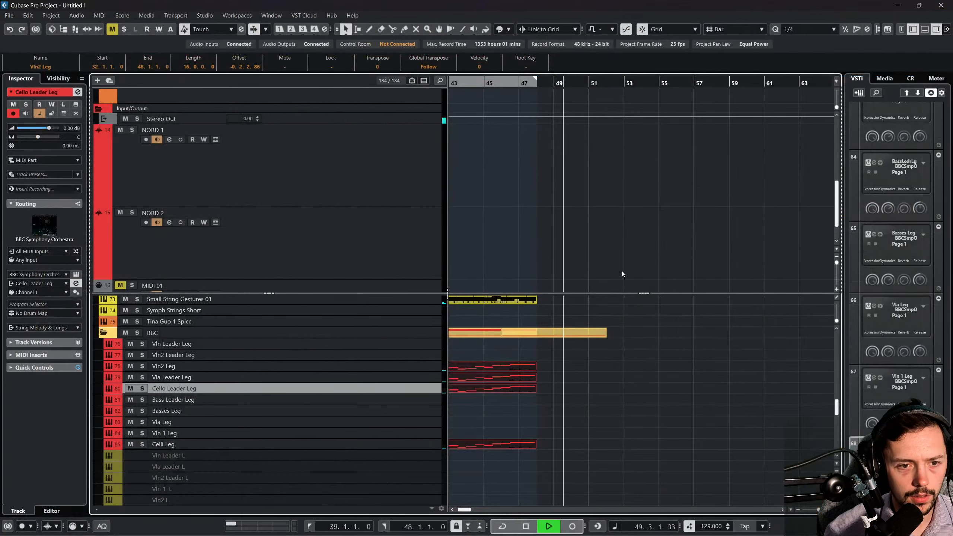
# Stop playback and delete the leftover Vla S and Celli S parts that extend past bar 48.
pyautogui.press('space')
pyautogui.scroll(-1, 619, 279)
pyautogui.scroll(-5, 604, 311)
pyautogui.hscroll(-3, 570, 325)
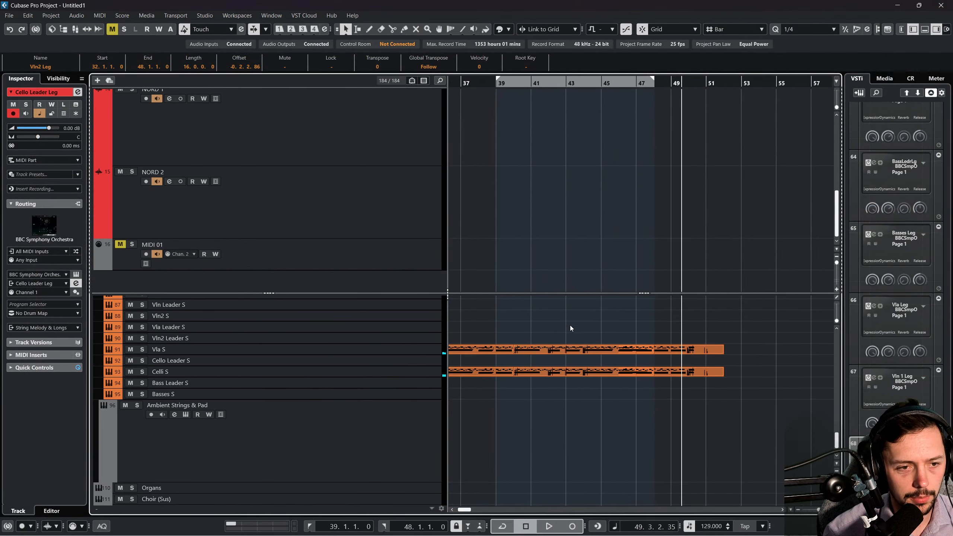
pyautogui.click(690, 351)
pyautogui.press('Delete')
# Move the playback position back to bar 29 and play the arrangement from there.
pyautogui.hscroll(-4, 690, 349)
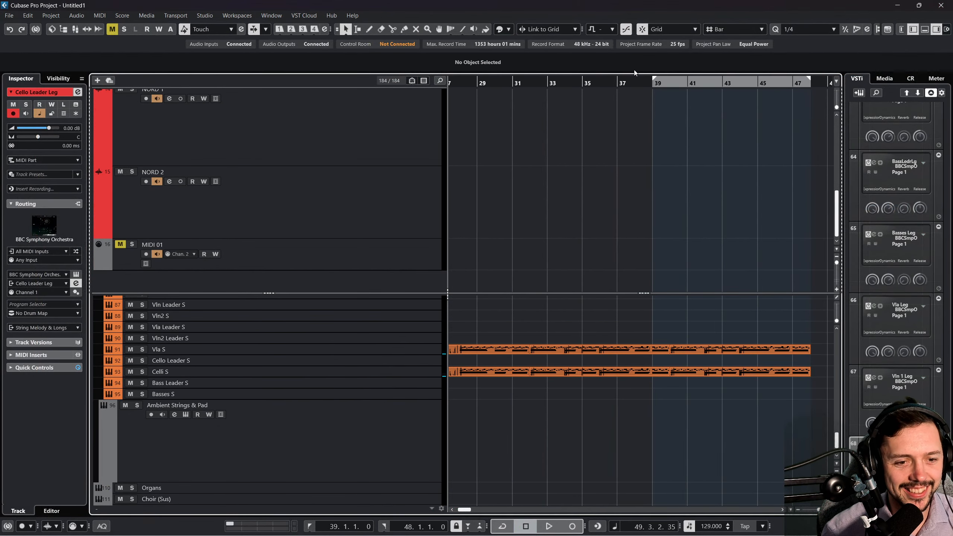
pyautogui.moveTo(665, 81); pyautogui.dragTo(479, 83)
pyautogui.press('space')
# Unmute the Originals Cinematic Soft Piano instrument track and raise its volume to 1.79 dB.
pyautogui.scroll(2, 544, 169)
pyautogui.scroll(6, 532, 412)
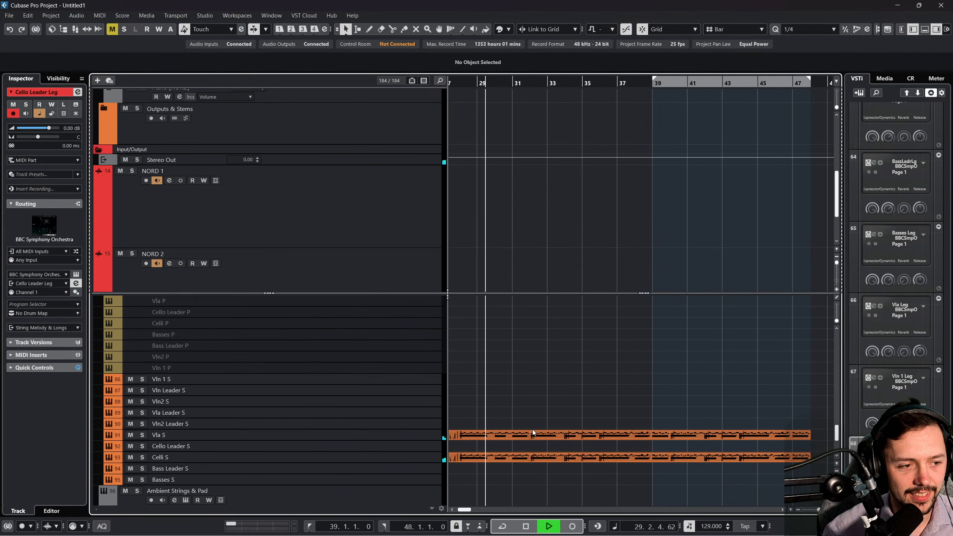
pyautogui.scroll(6, 536, 386)
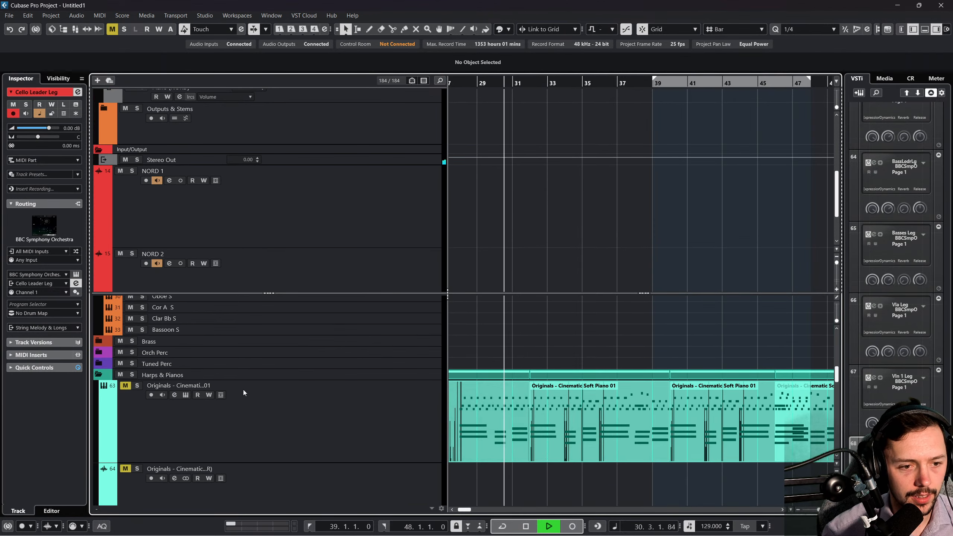
pyautogui.click(291, 422)
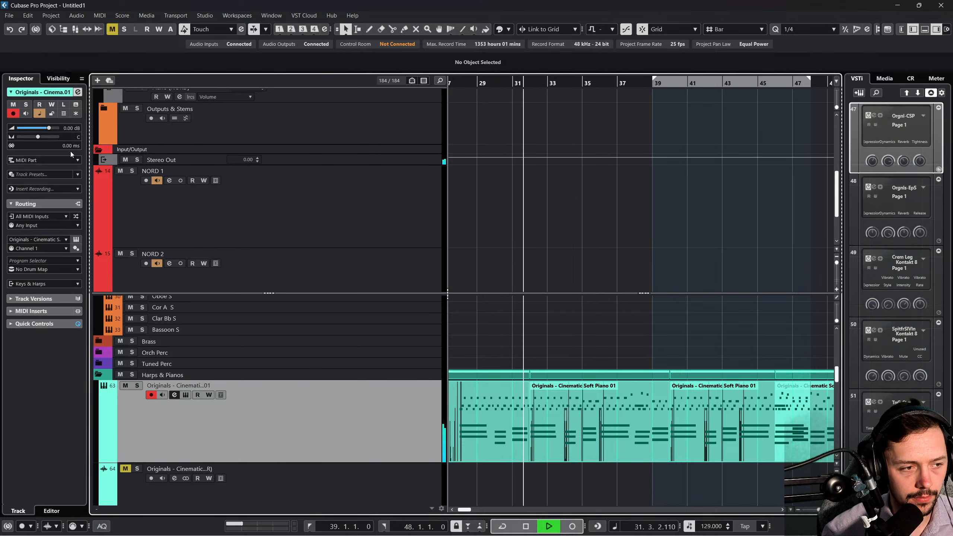
pyautogui.scroll(-2, 435, 374)
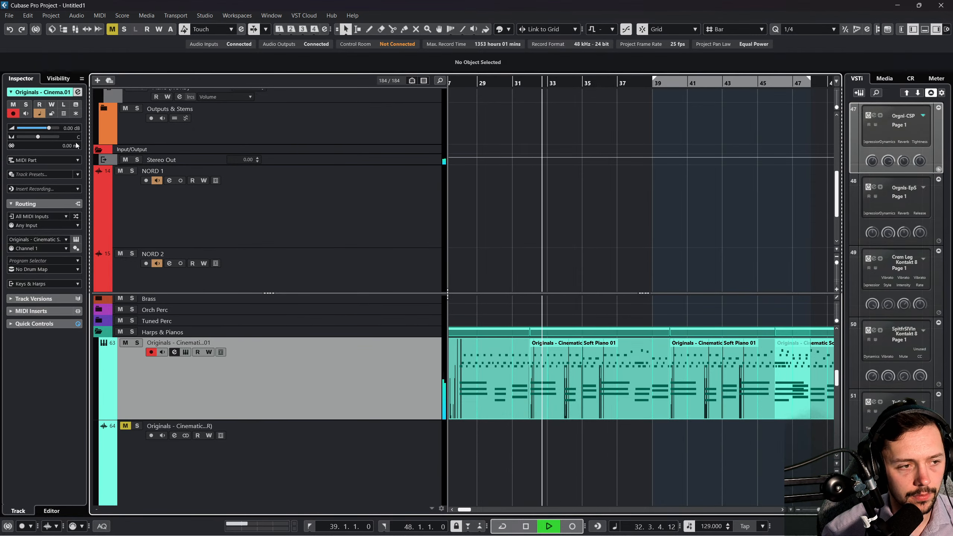
pyautogui.moveTo(49, 128); pyautogui.dragTo(53, 130)
# Look through the string tracks during playback and expand the BBC Harps folder.
pyautogui.scroll(-5, 635, 439)
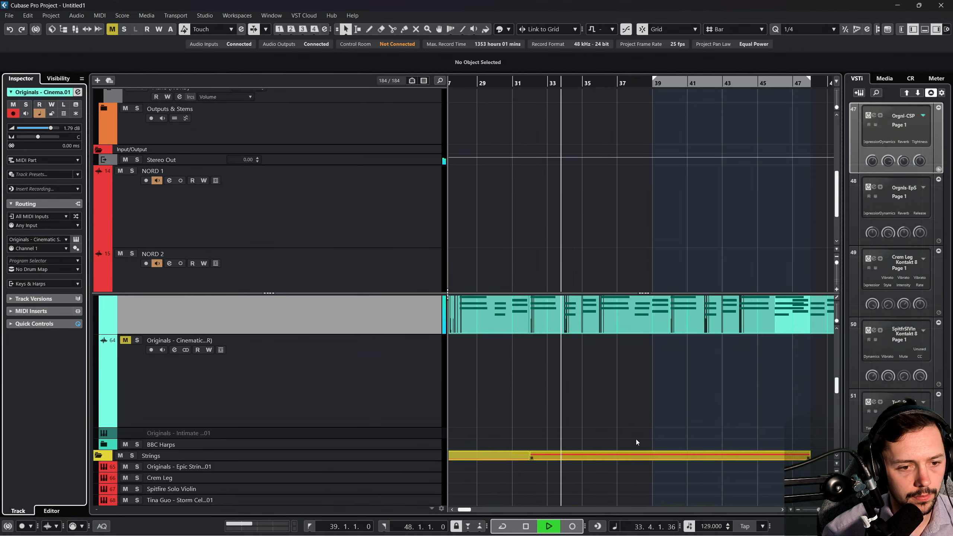
pyautogui.scroll(-2, 597, 399)
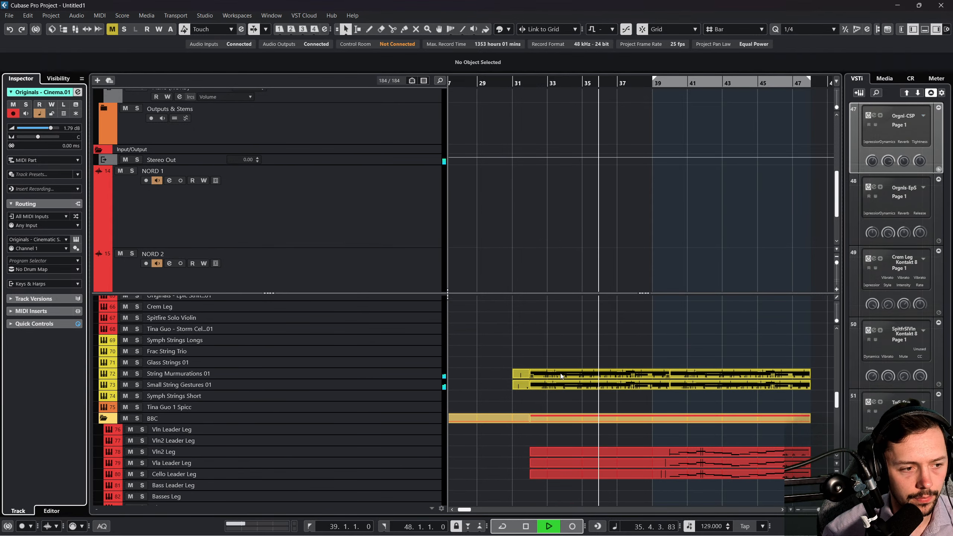
pyautogui.scroll(-2, 561, 375)
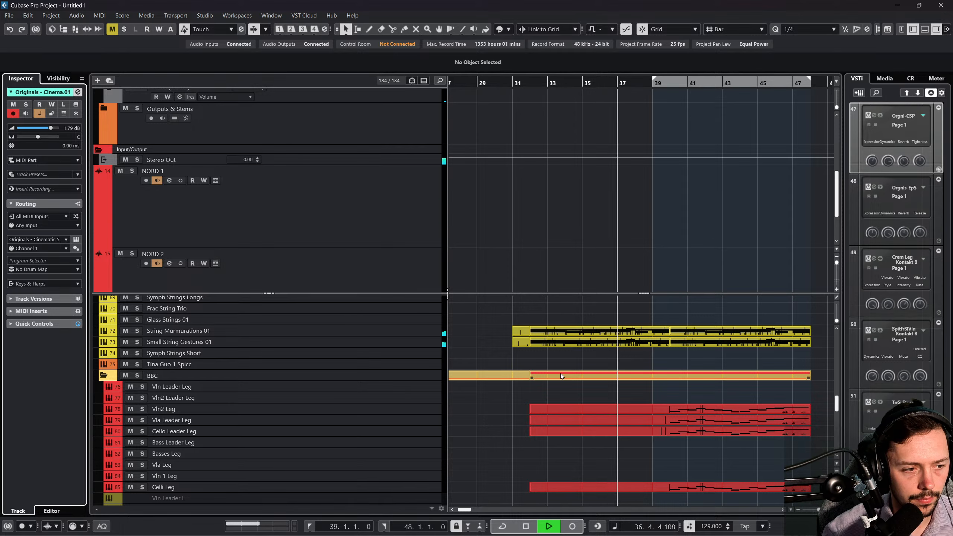
pyautogui.scroll(-3, 560, 373)
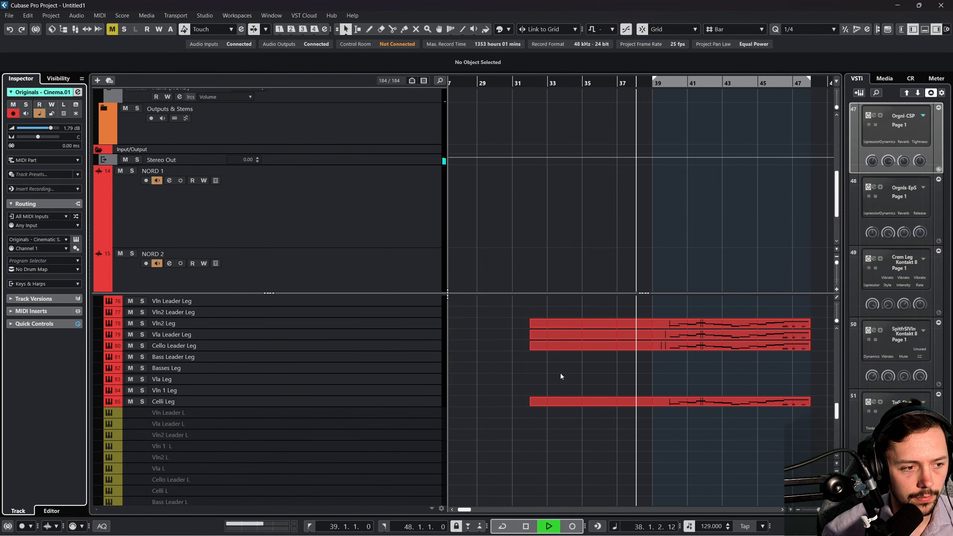
pyautogui.scroll(4, 560, 373)
pyautogui.scroll(5, 560, 373)
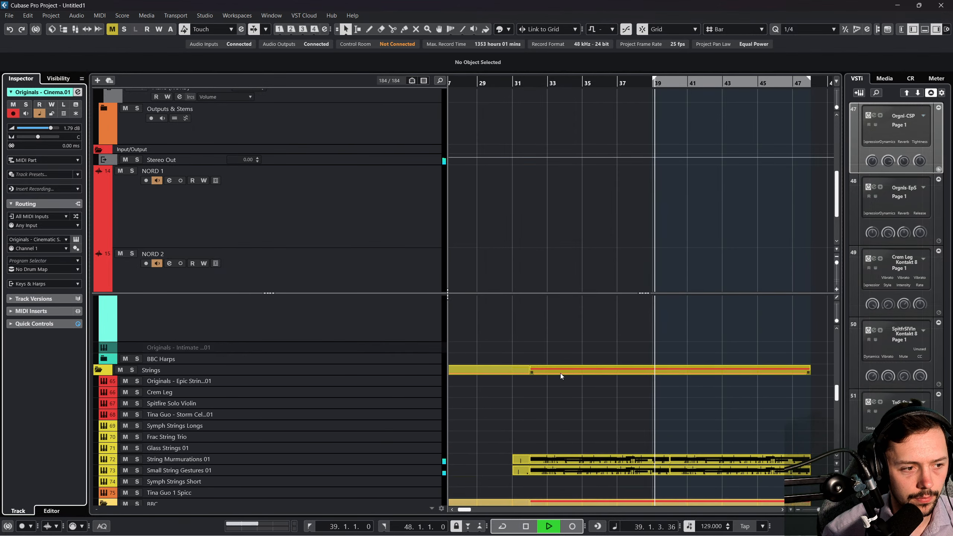
pyautogui.click(107, 402)
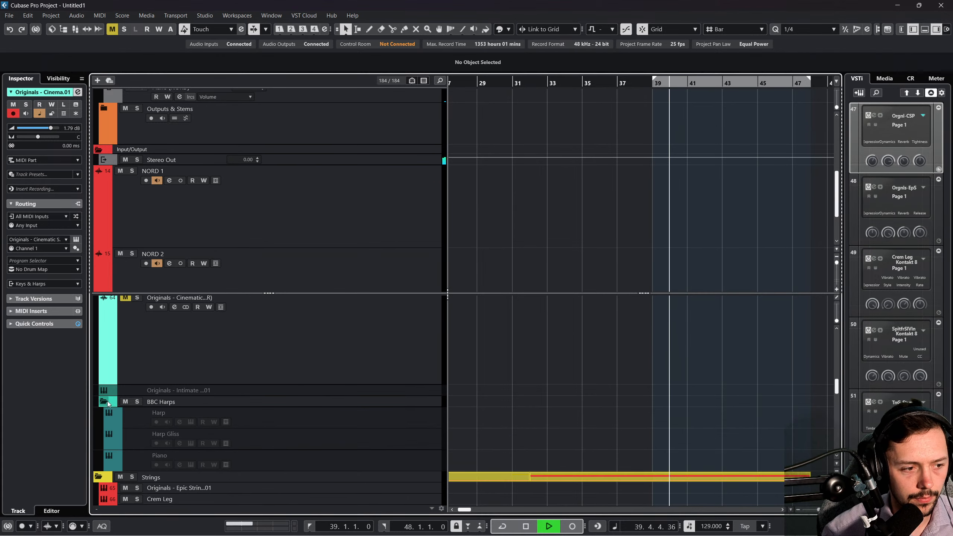
# Enable the disabled Harp track in the BBC Harps folder and open its BBC Symphony Orchestra instrument.
pyautogui.rightClick(384, 424)
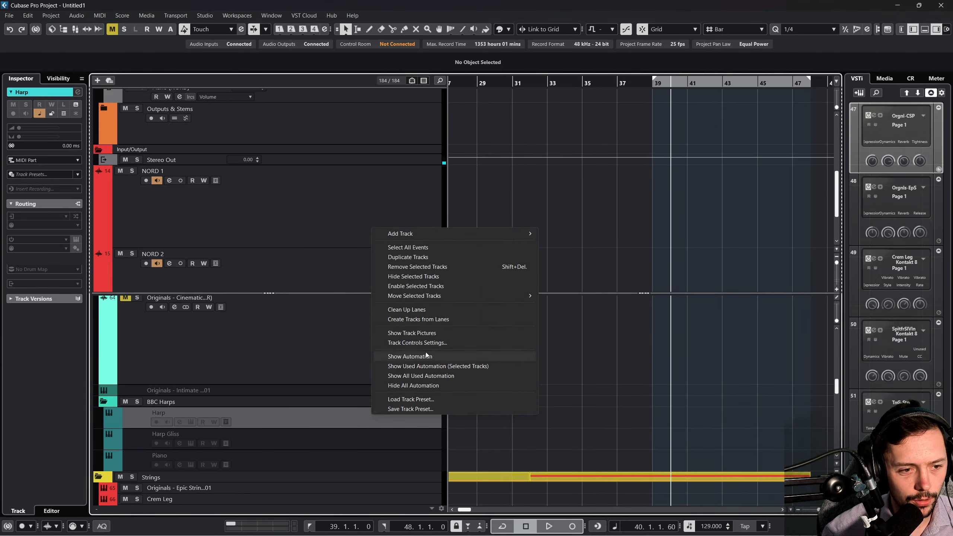
pyautogui.click(425, 285)
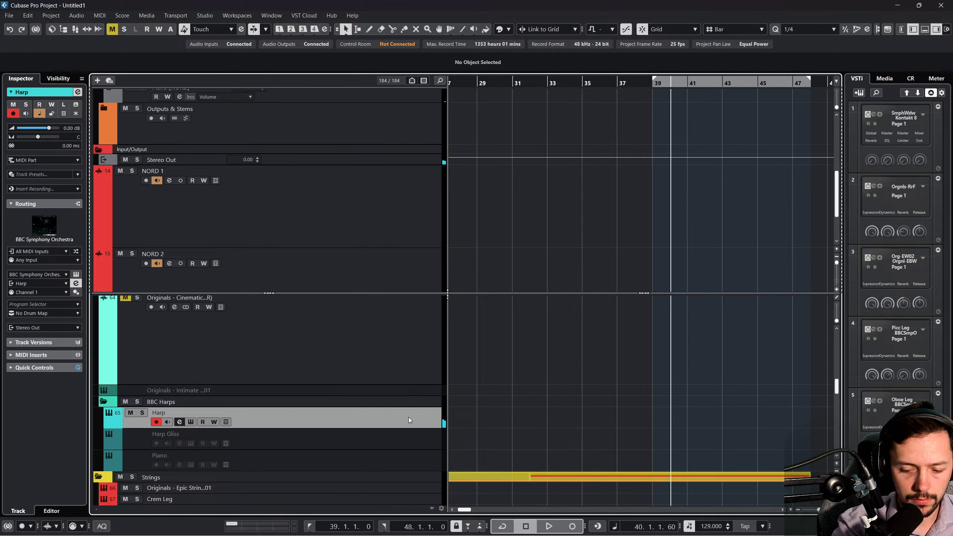
pyautogui.click(76, 274)
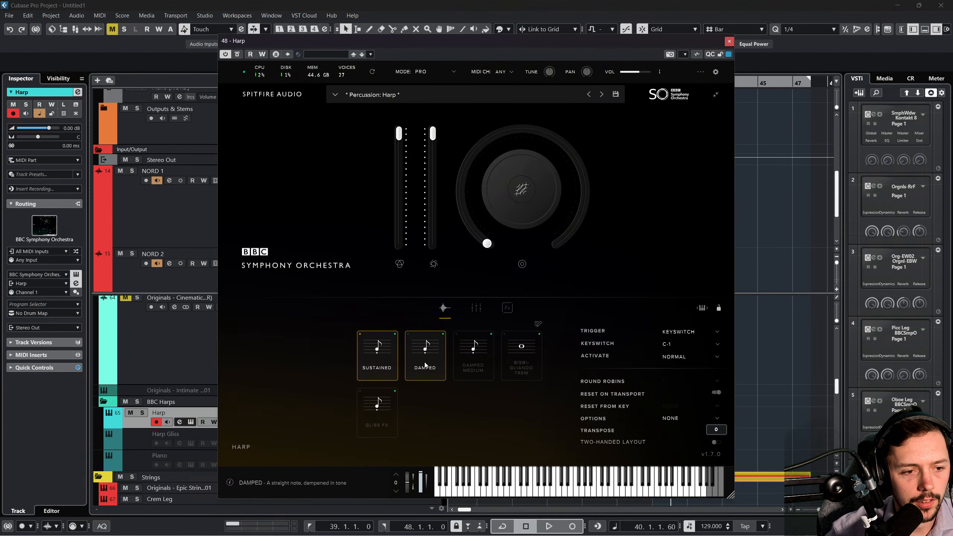
# Audition the harp's Damped, Damped Medium, Gliss FX and Bisbigliando Trem articulations, return to Sustained, and close the instrument.
pyautogui.click(435, 359)
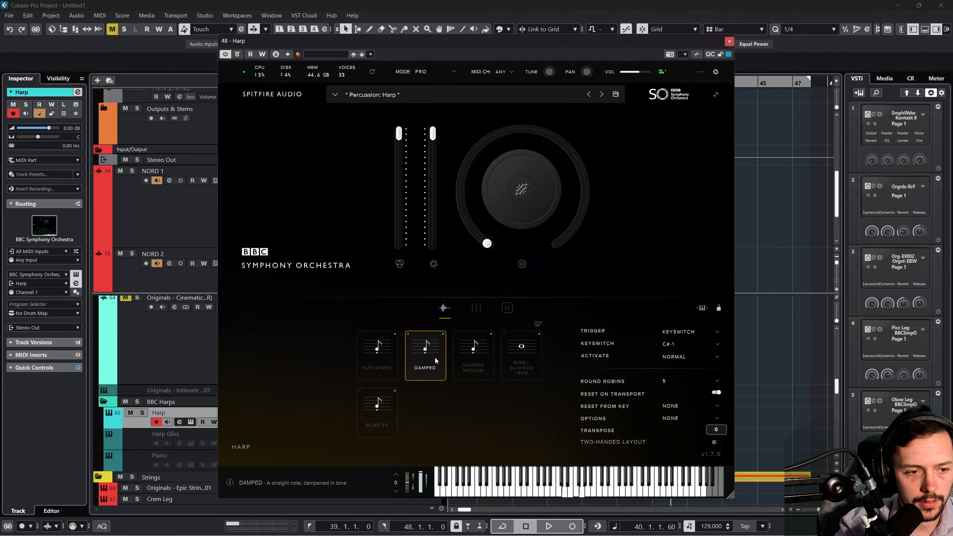
pyautogui.click(477, 357)
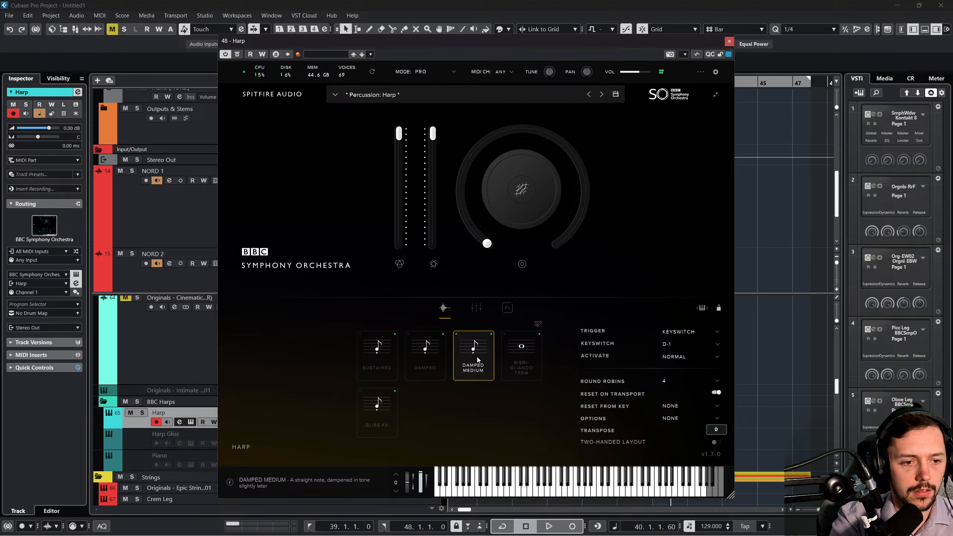
pyautogui.click(376, 379)
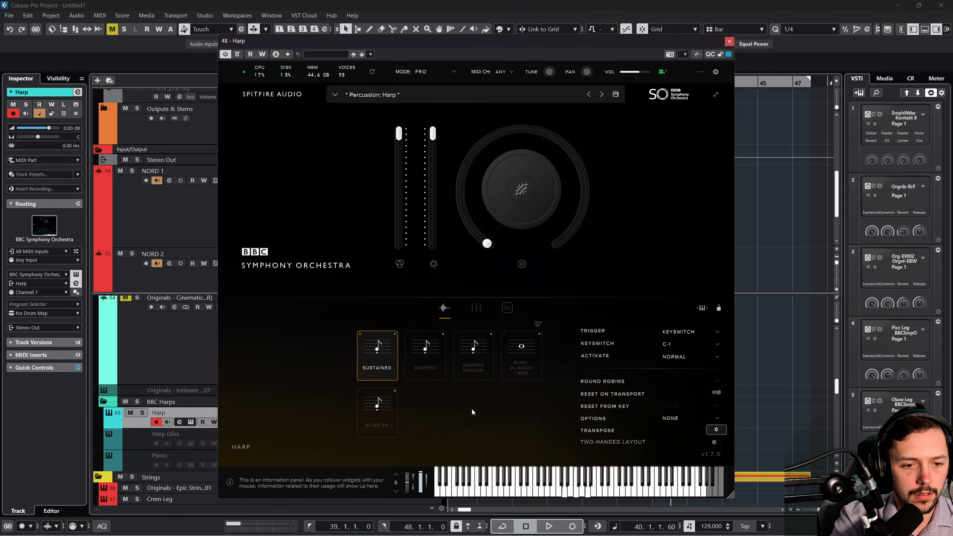
pyautogui.click(370, 422)
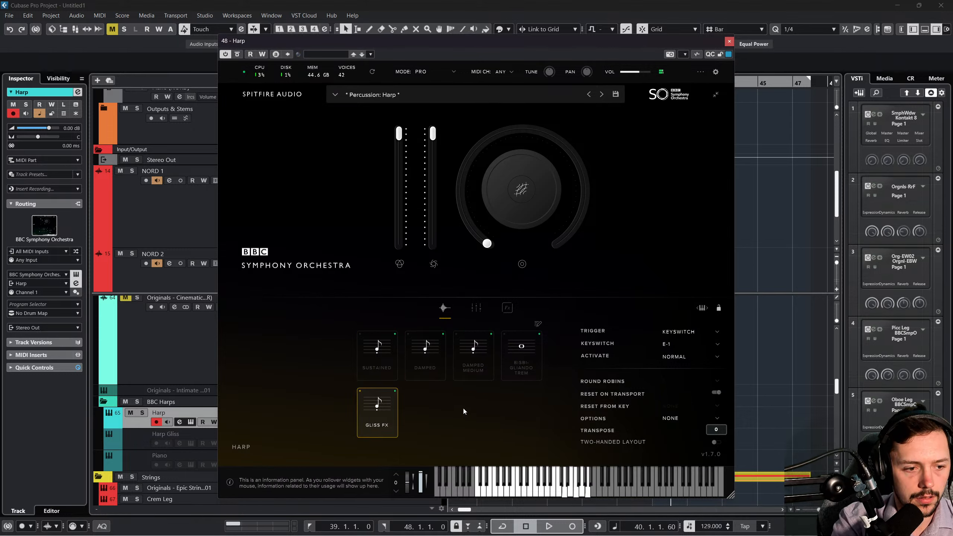
pyautogui.click(532, 377)
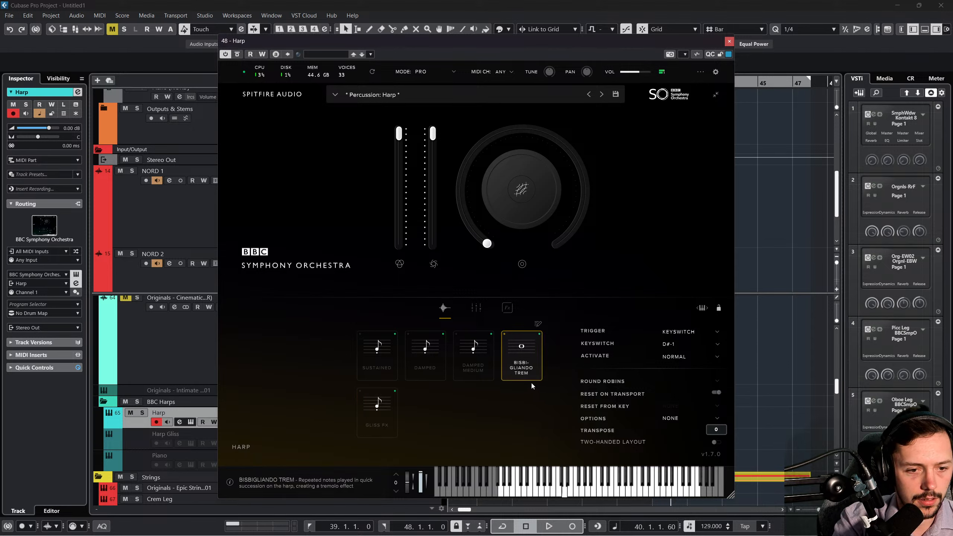
pyautogui.click(366, 422)
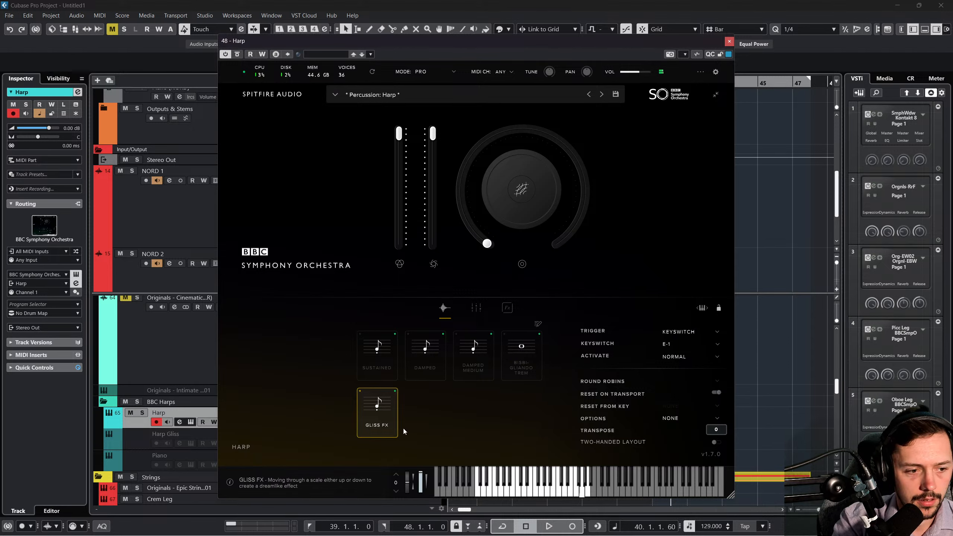
pyautogui.click(435, 375)
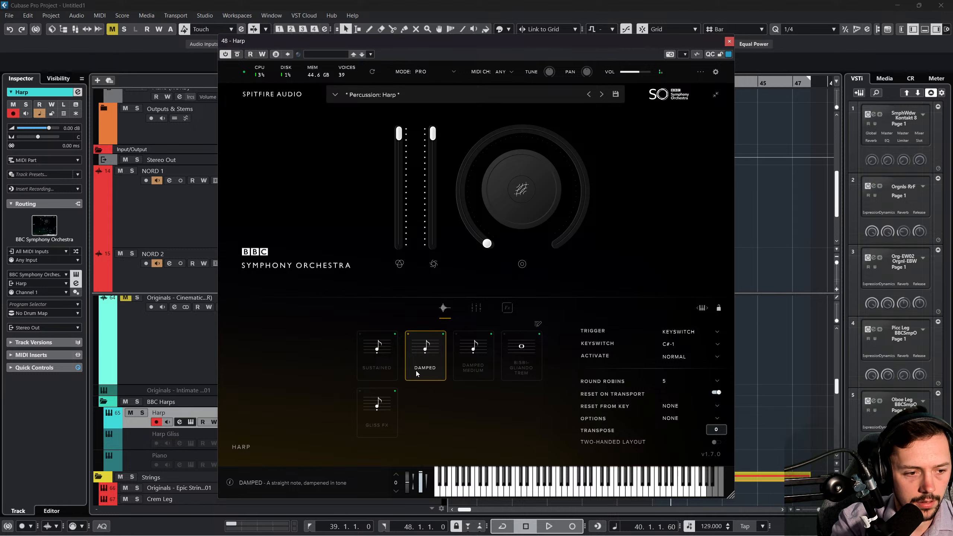
pyautogui.click(369, 357)
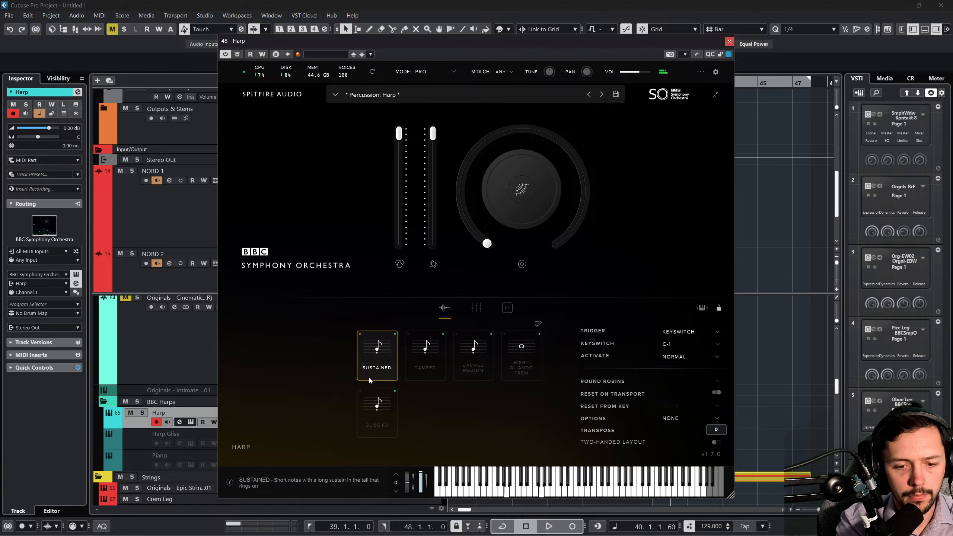
pyautogui.click(726, 42)
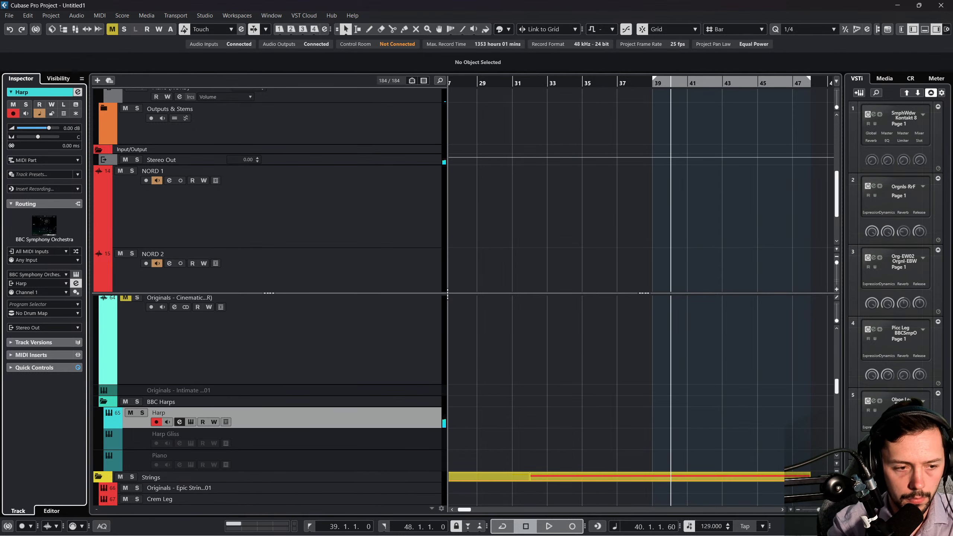
# Play the string arrangement from bar 32 to hear the passage for the harp, and stop playback.
pyautogui.scroll(-3, 643, 284)
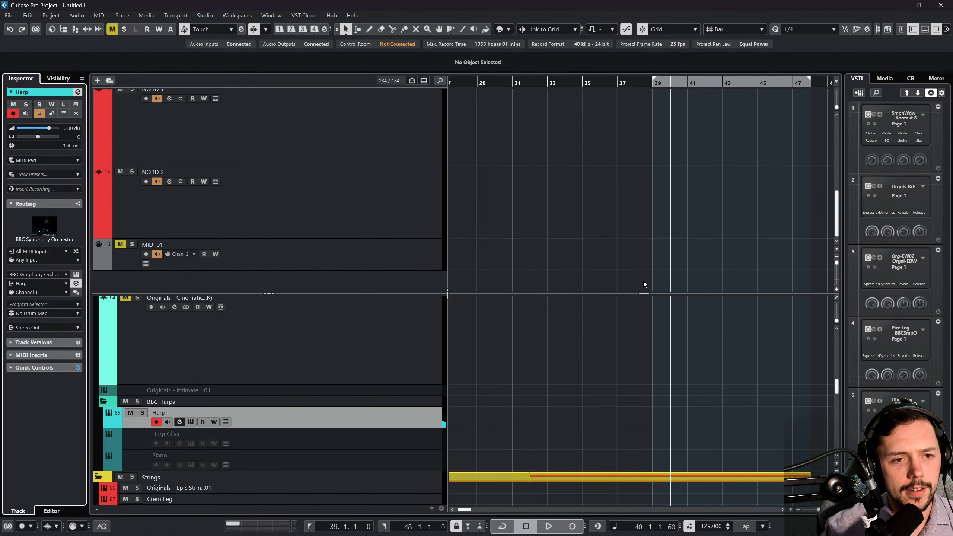
pyautogui.scroll(-6, 642, 326)
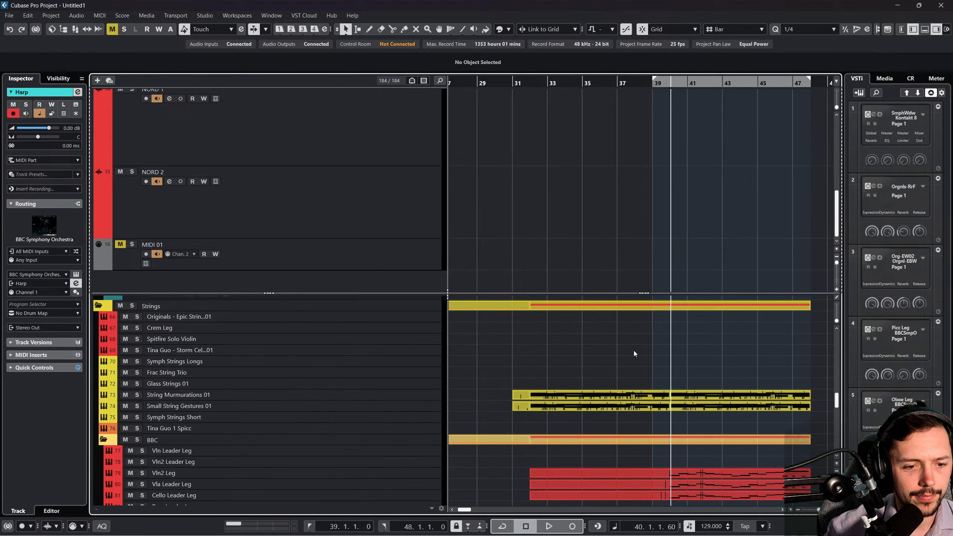
pyautogui.click(531, 79)
pyautogui.press('space')
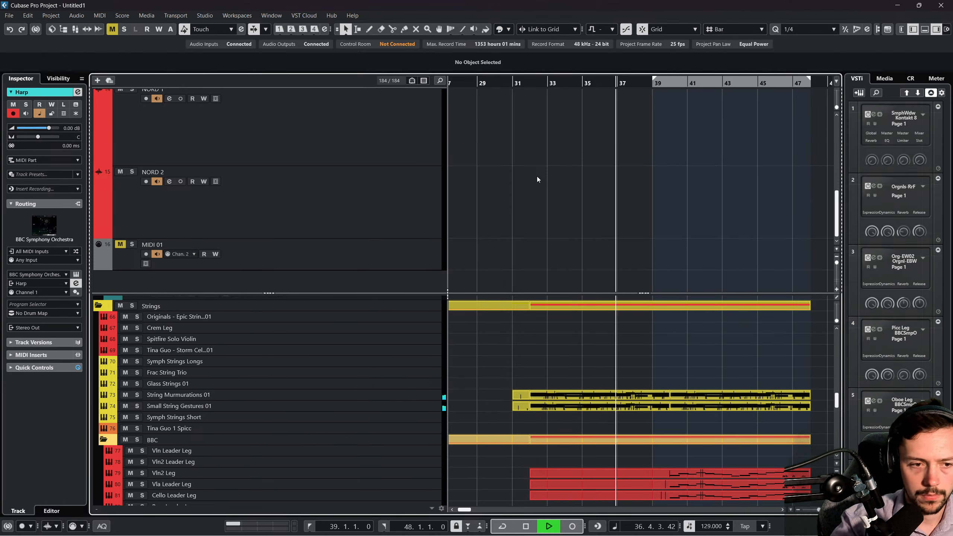
pyautogui.press('space')
# Try recording a Harp take starting at bar 32, stop it, and delete the recorded part.
pyautogui.hscroll(2, 537, 176)
pyautogui.scroll(2, 601, 306)
pyautogui.scroll(1, 558, 241)
pyautogui.moveTo(487, 82); pyautogui.dragTo(622, 83)
pyautogui.click(574, 526)
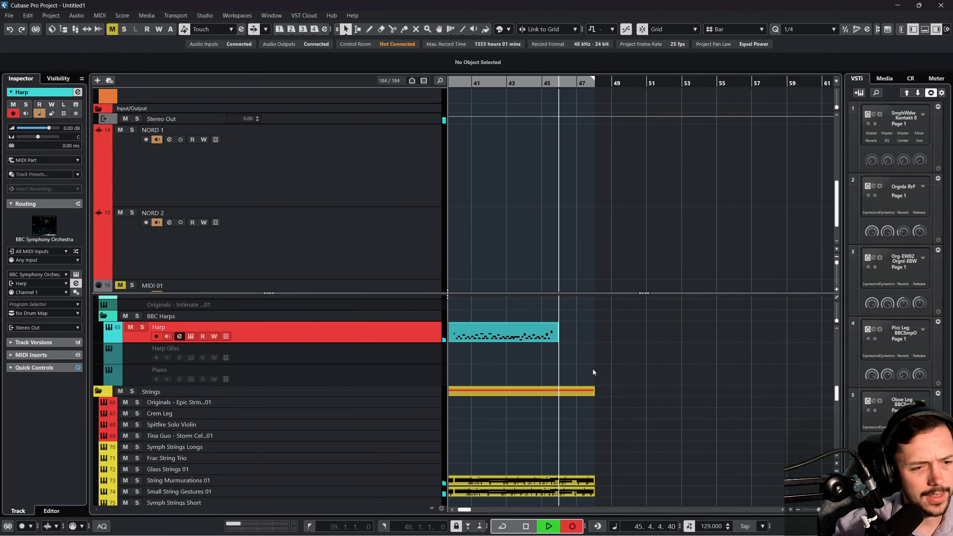
pyautogui.press('space')
pyautogui.hscroll(-5, 590, 367)
pyautogui.click(728, 337)
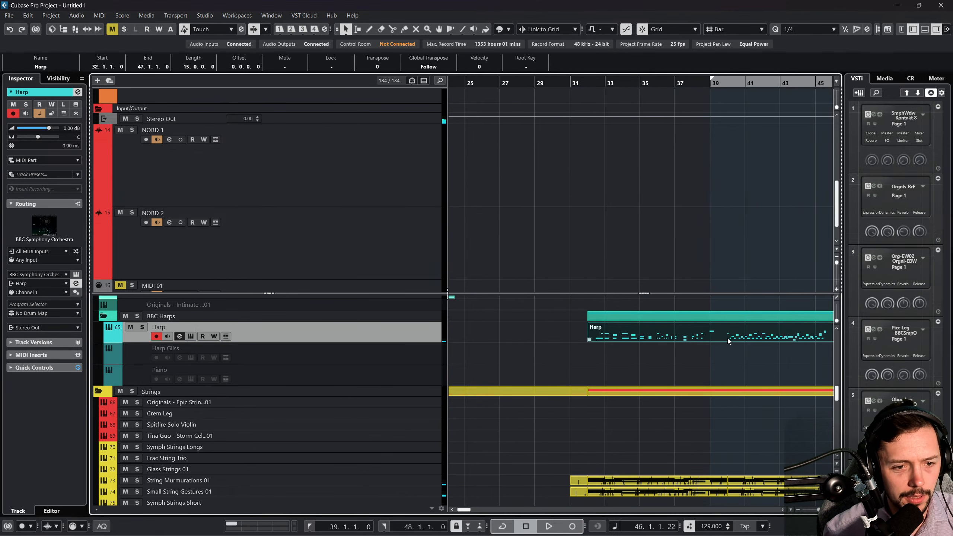
pyautogui.press('Delete')
# Record a new Harp part over the arrangement from bar 31 to bar 48.
pyautogui.click(702, 84)
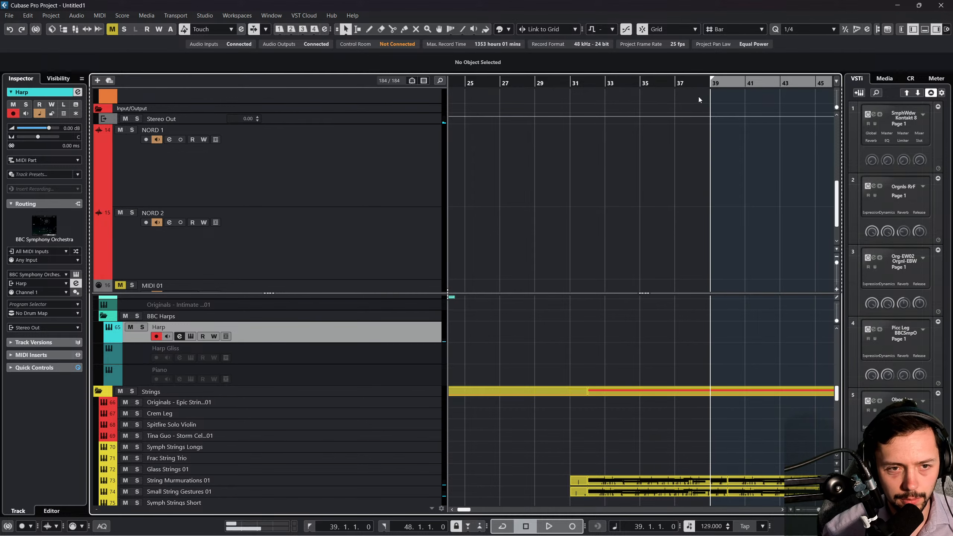
pyautogui.hscroll(3, 693, 353)
pyautogui.moveTo(474, 81); pyautogui.dragTo(457, 84)
pyautogui.press('space')
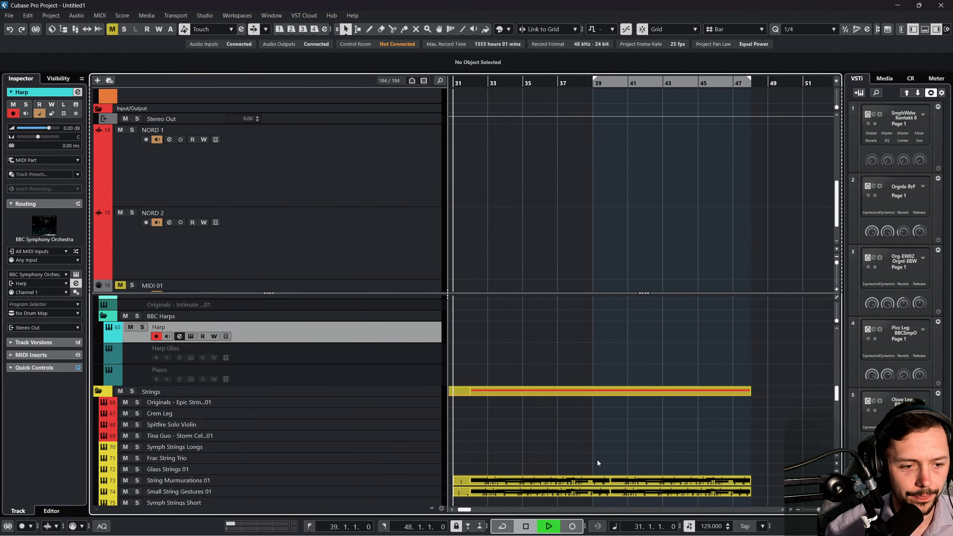
pyautogui.click(573, 525)
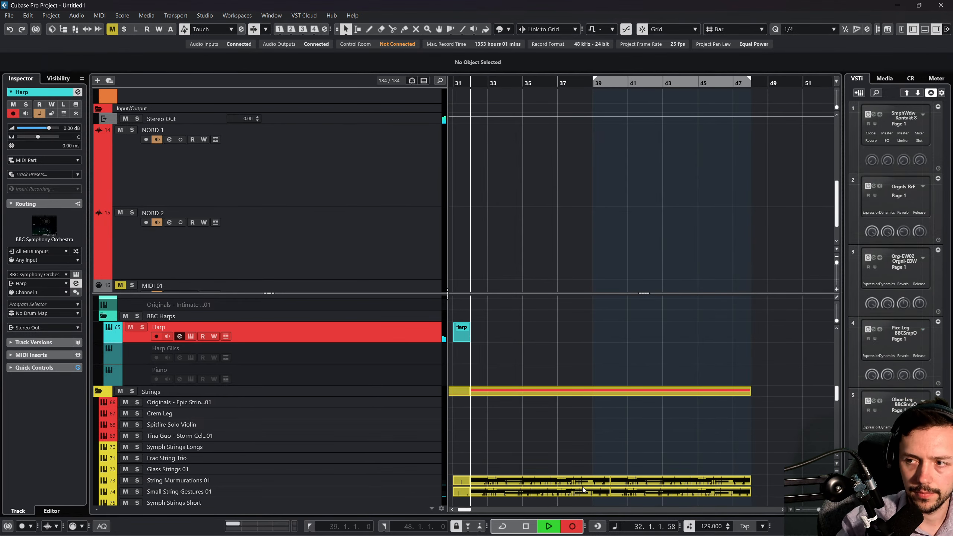
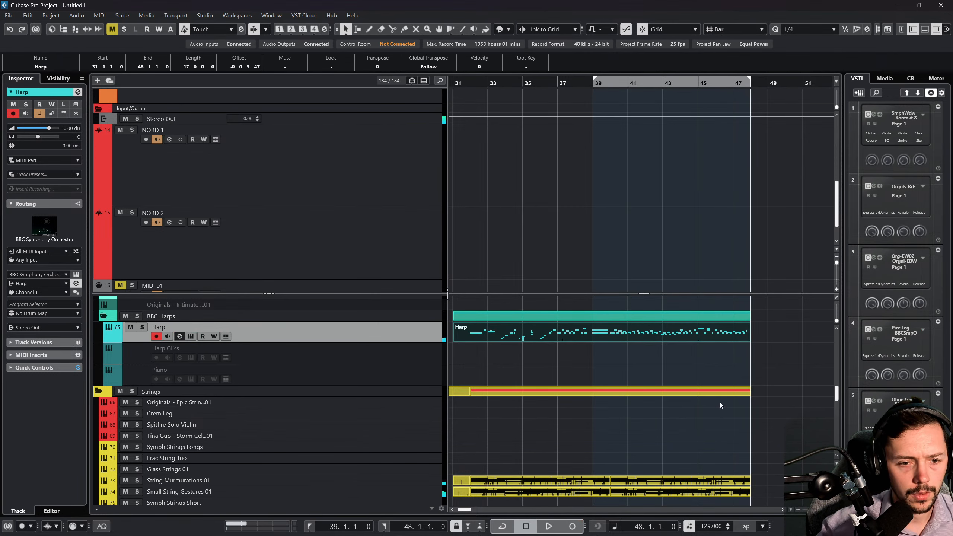
# Open the recorded Harp part in the Key Editor and quantize all its notes to a 1/8 grid.
pyautogui.doubleClick(592, 334)
pyautogui.hotkey('ctrl', 'a')
pyautogui.hscroll(3, 603, 305)
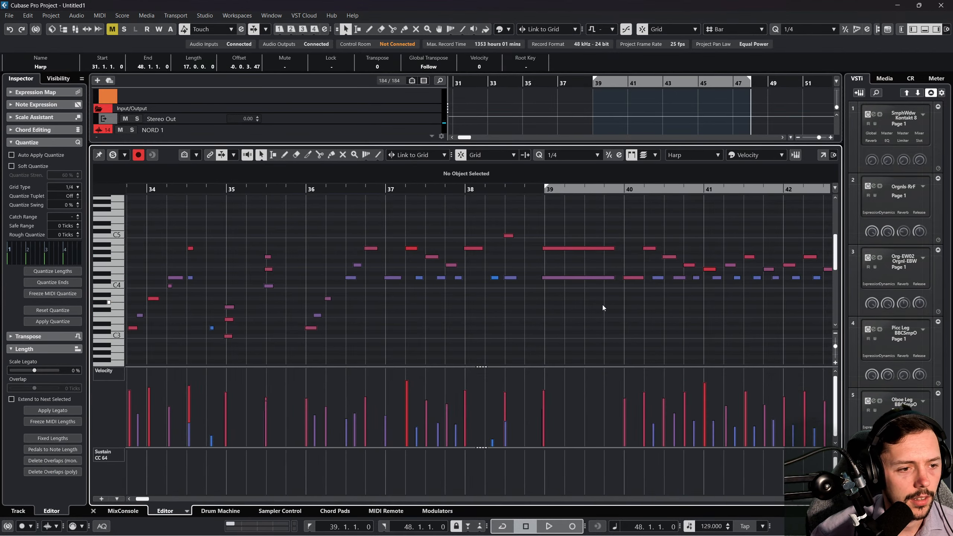
pyautogui.hscroll(-2, 602, 305)
pyautogui.click(594, 157)
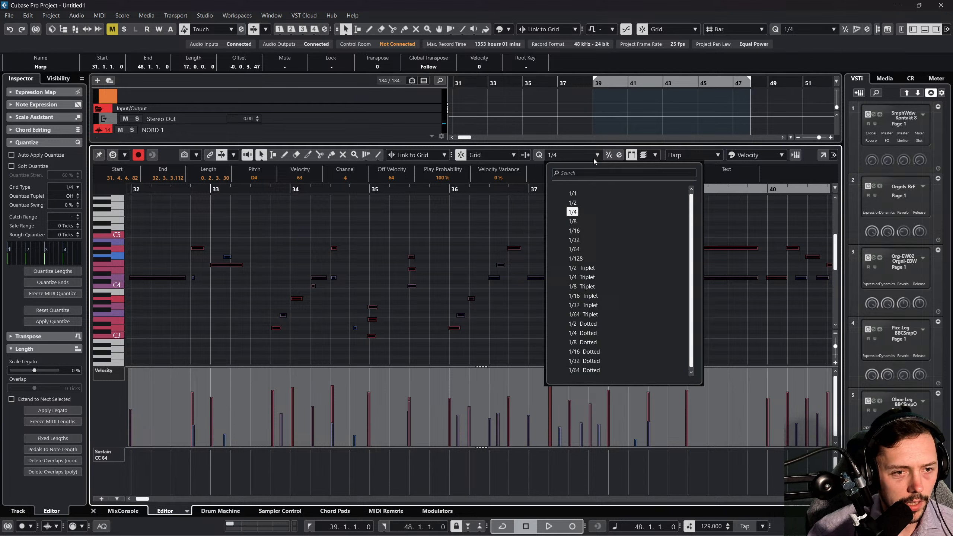
pyautogui.click(573, 221)
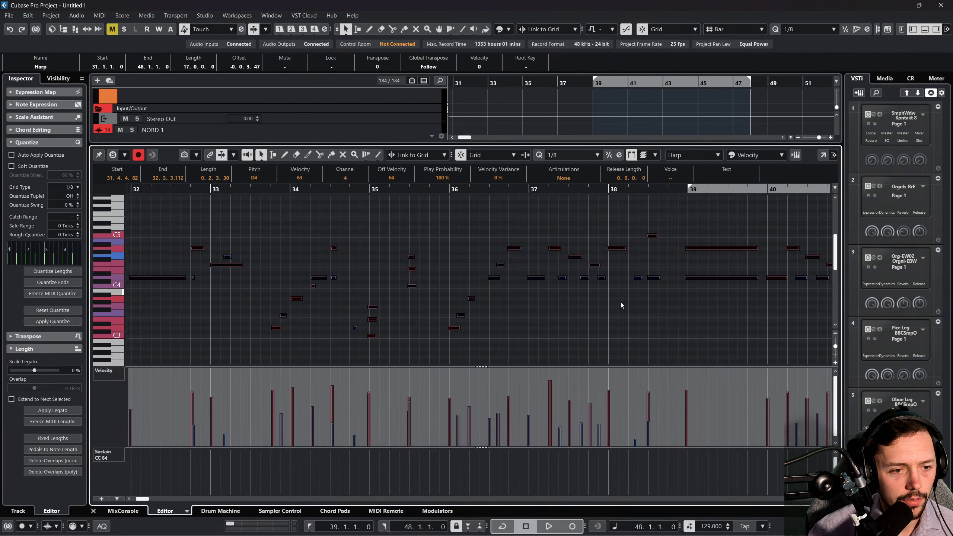
pyautogui.press('q')
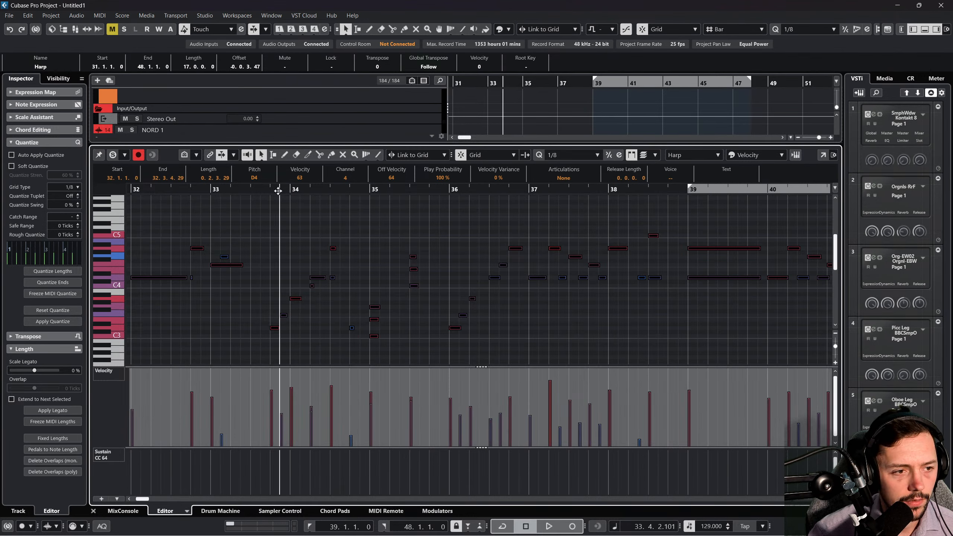
# Play the quantized harp from just before bar 34, close the editor, and solo the Harp and Vln2 Leg tracks.
pyautogui.press('space')
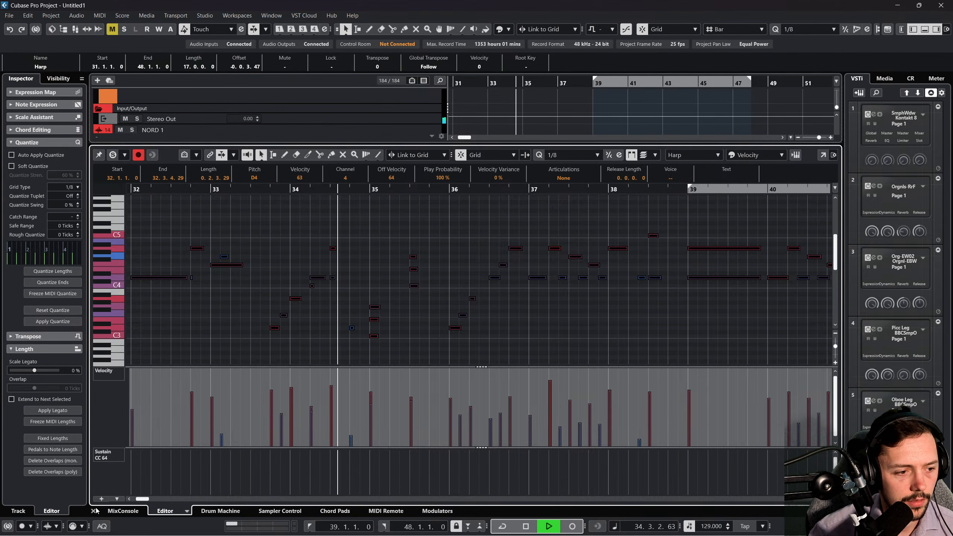
pyautogui.click(94, 510)
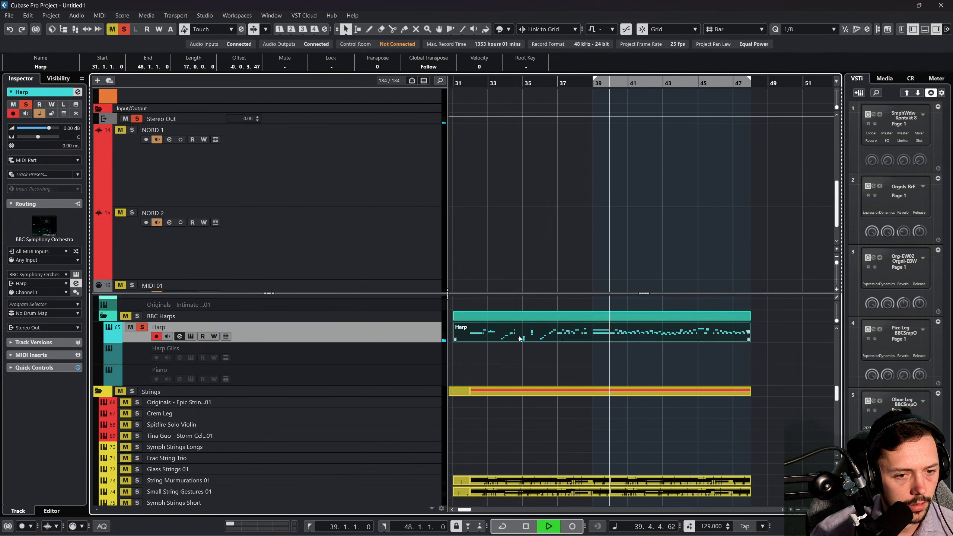
pyautogui.scroll(2, 461, 406)
pyautogui.scroll(-3, 464, 404)
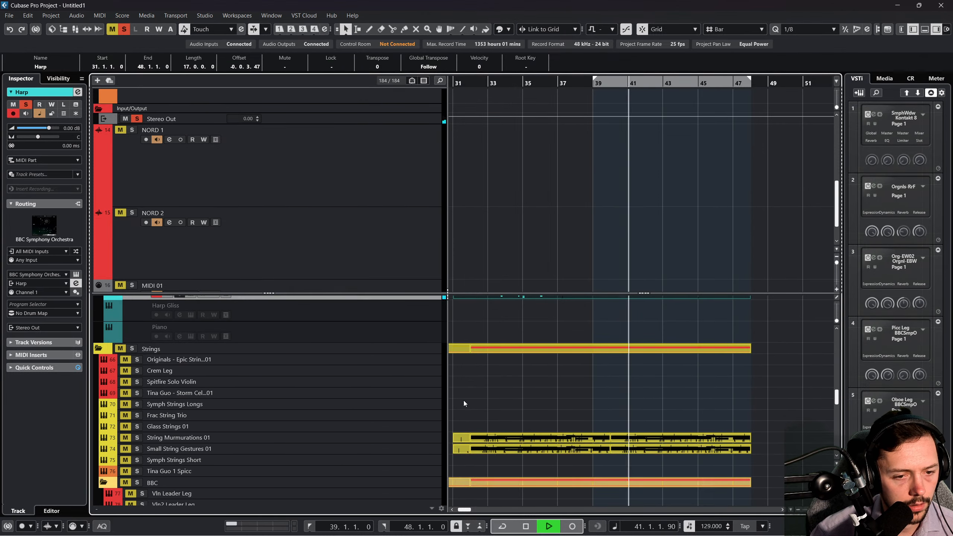
pyautogui.scroll(-10, 464, 404)
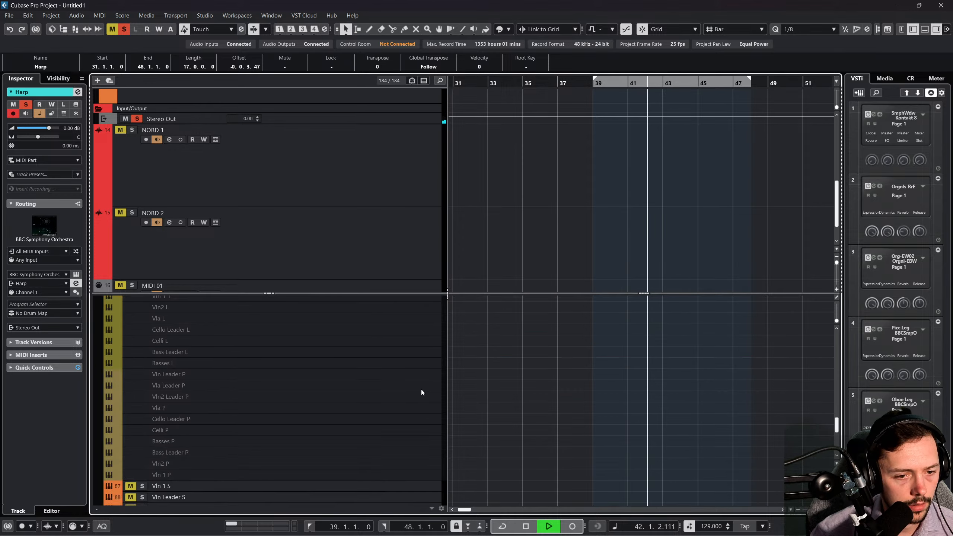
pyautogui.scroll(12, 421, 392)
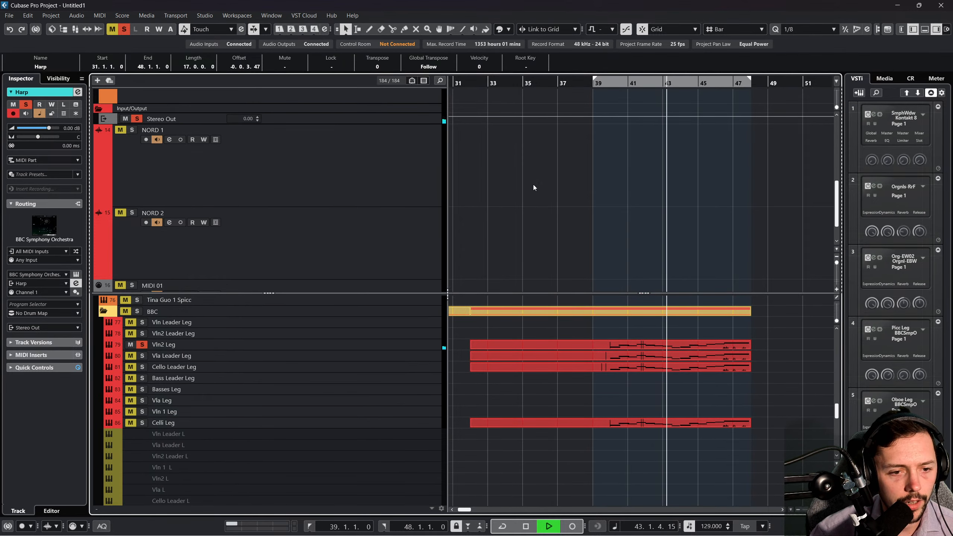
# Play the soloed parts from just before bar 39, select the Cinematic Soft Piano track, and solo Small String Gestures 01.
pyautogui.click(582, 84)
pyautogui.scroll(-2, 544, 259)
pyautogui.scroll(-9, 505, 390)
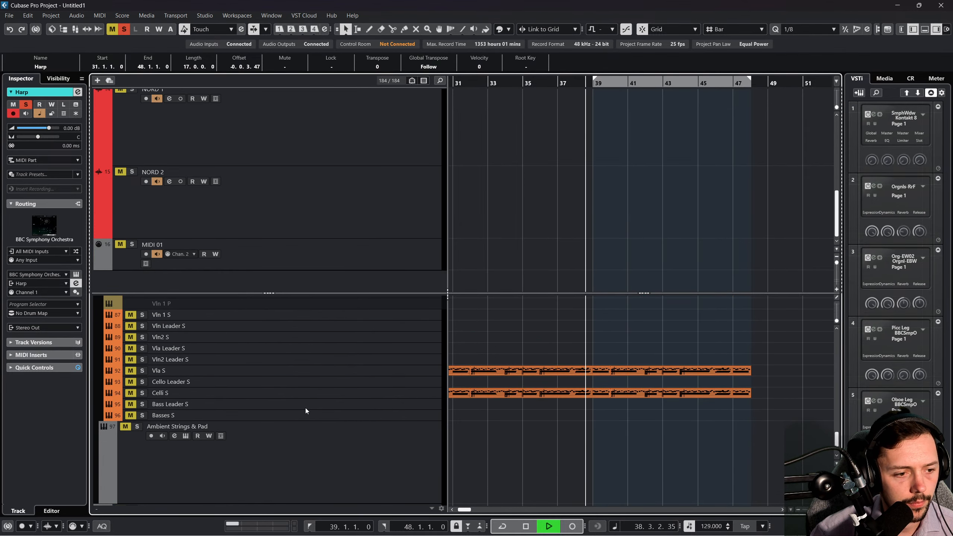
pyautogui.scroll(10, 588, 374)
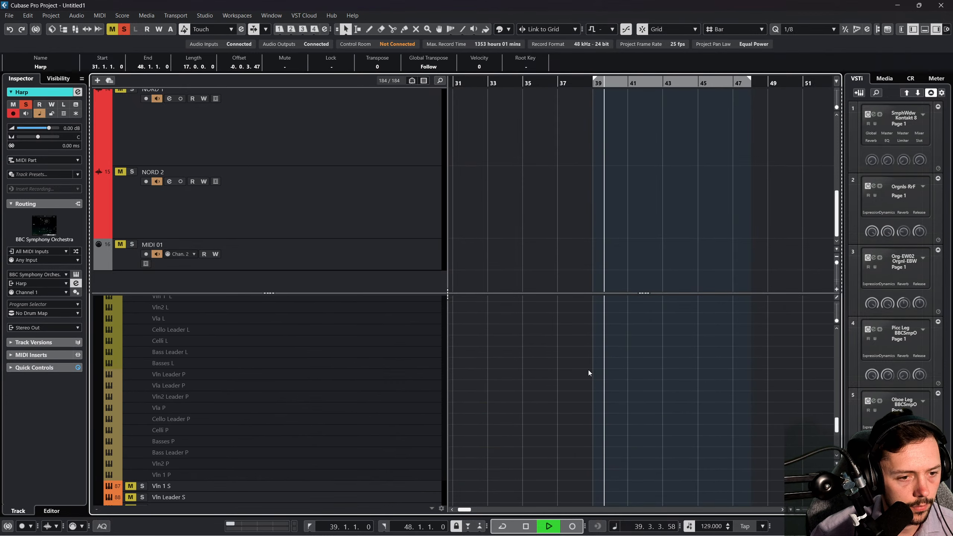
pyautogui.scroll(8, 478, 397)
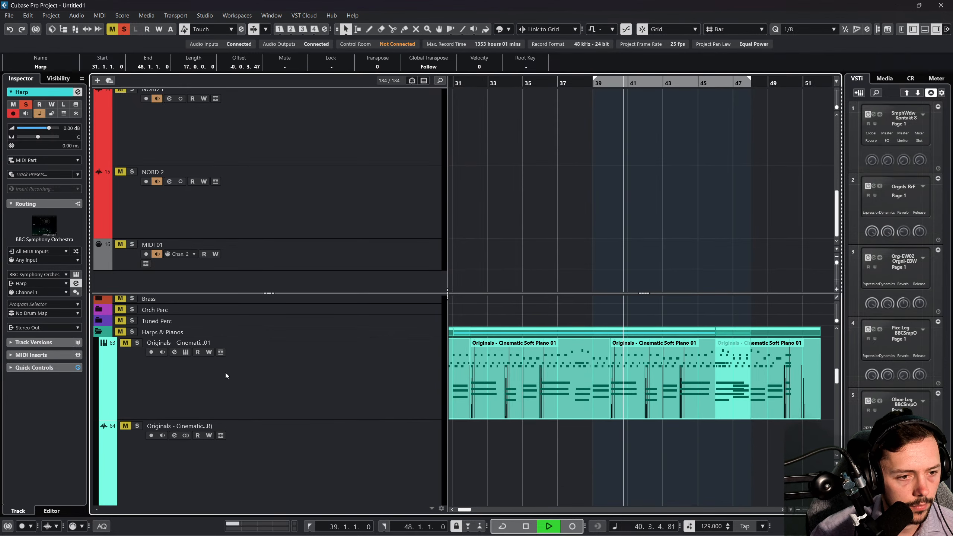
pyautogui.click(116, 346)
pyautogui.scroll(-5, 520, 406)
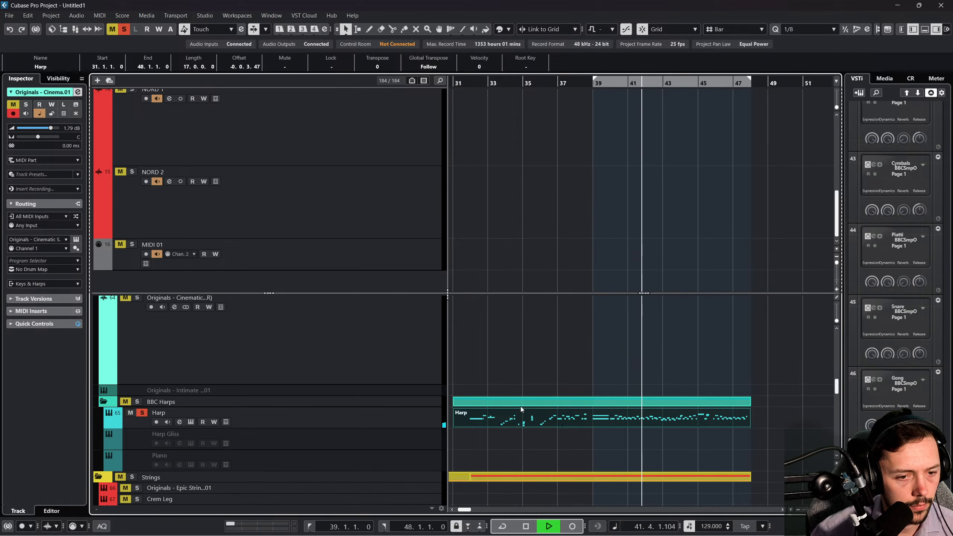
pyautogui.scroll(-4, 489, 403)
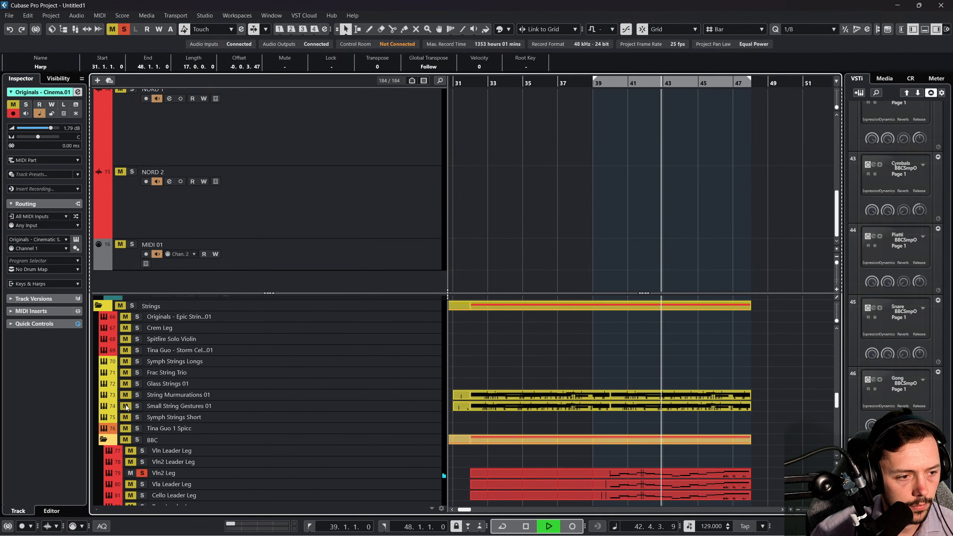
pyautogui.click(137, 406)
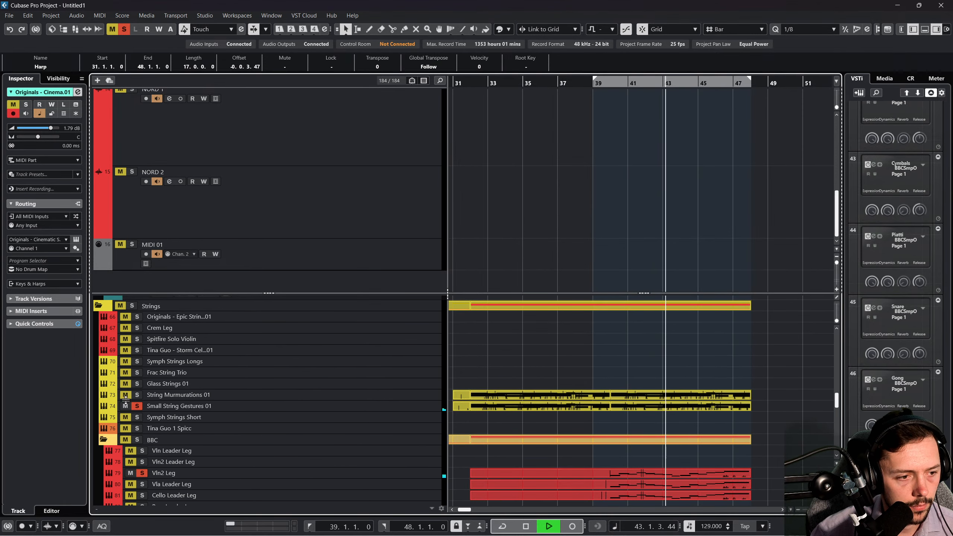
# Replay the soloed harp and strings from just before bar 39, stop playback, and clear all solos.
pyautogui.click(585, 85)
pyautogui.scroll(5, 356, 374)
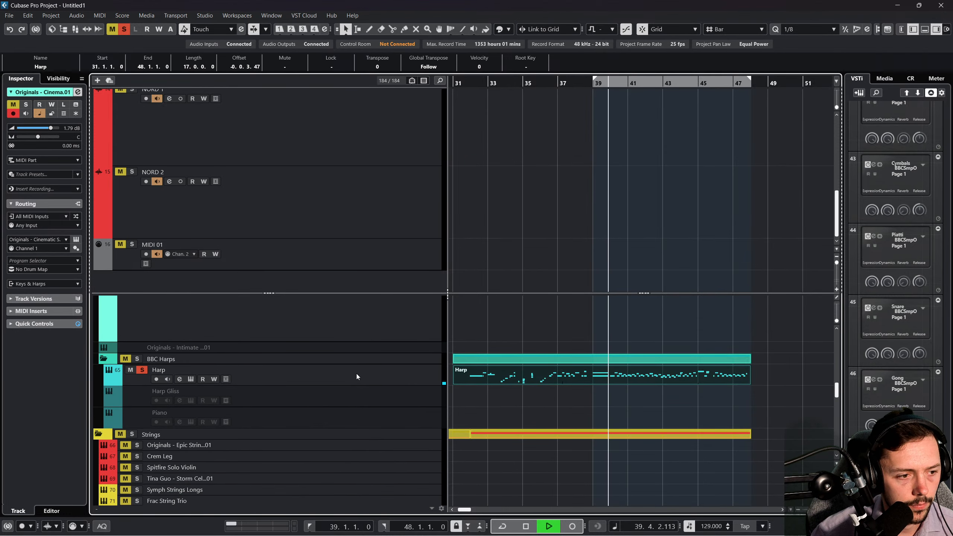
pyautogui.scroll(2, 356, 374)
pyautogui.scroll(-1, 382, 392)
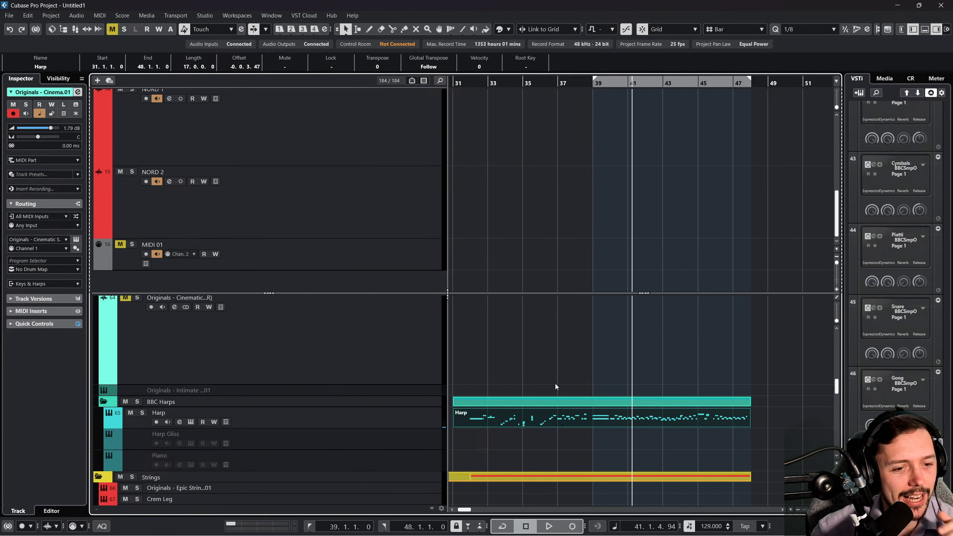
# Go through the BBC string tracks and select Celli S, Basses S and Bass Leader S to audition the short articulations.
pyautogui.scroll(-3, 440, 365)
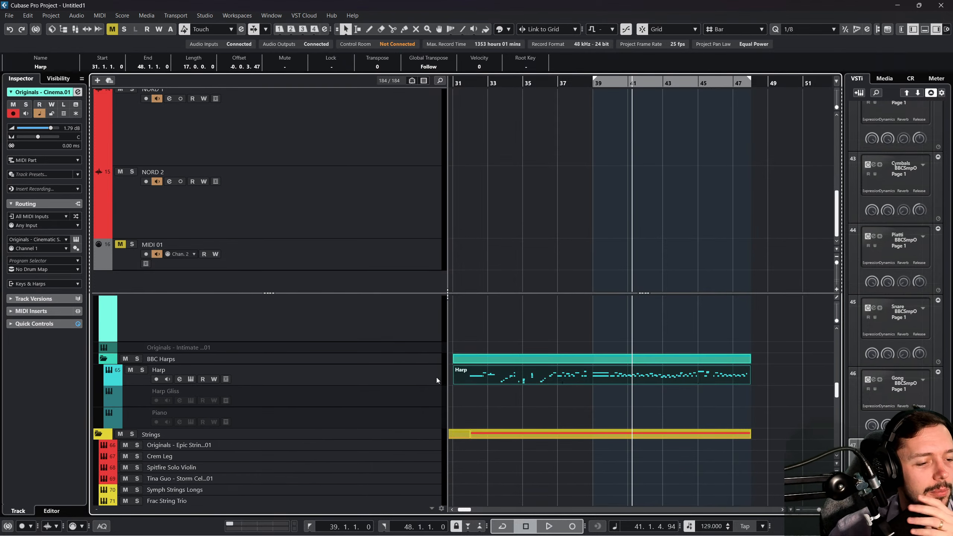
pyautogui.scroll(-6, 436, 376)
pyautogui.scroll(-3, 399, 383)
pyautogui.scroll(-6, 399, 383)
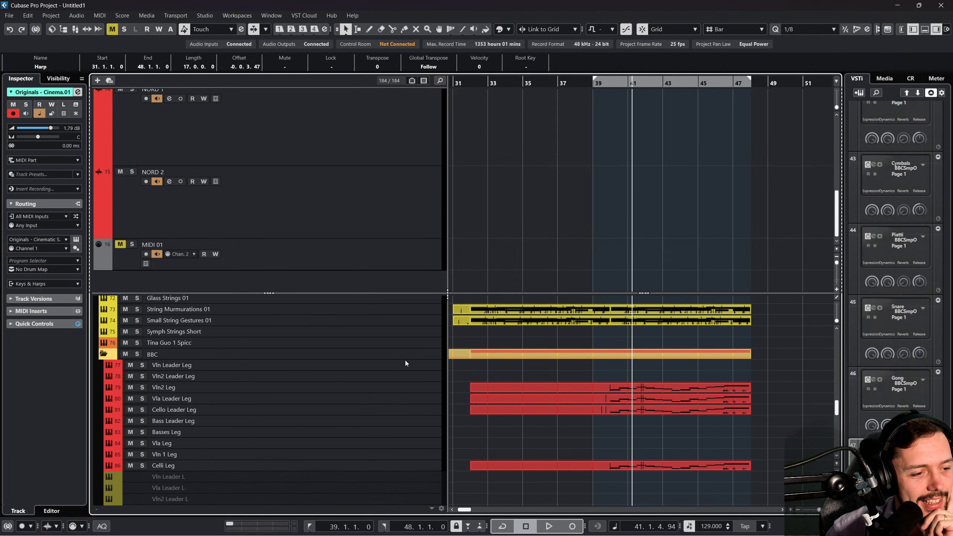
pyautogui.scroll(-3, 426, 366)
pyautogui.scroll(6, 523, 371)
pyautogui.scroll(-6, 417, 369)
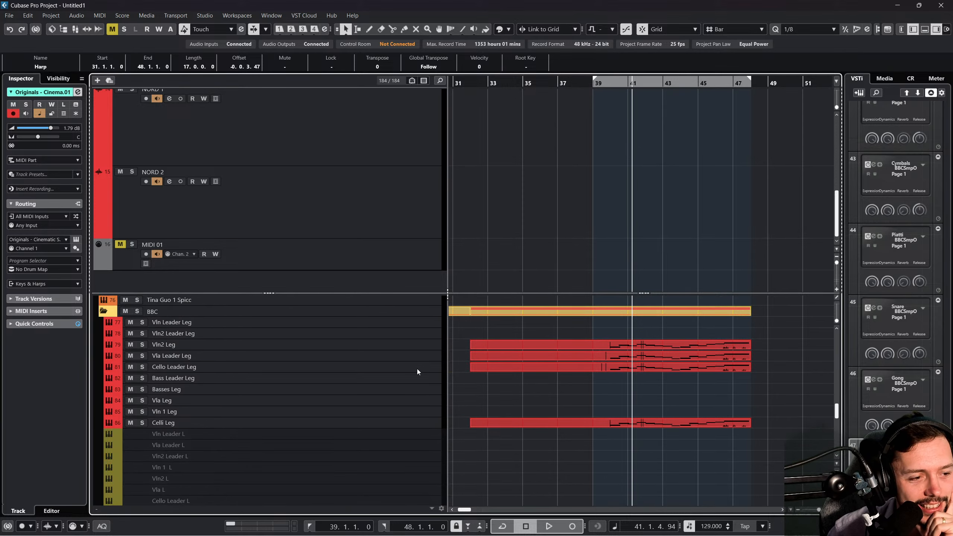
pyautogui.scroll(-6, 437, 371)
pyautogui.scroll(-6, 432, 375)
pyautogui.click(417, 351)
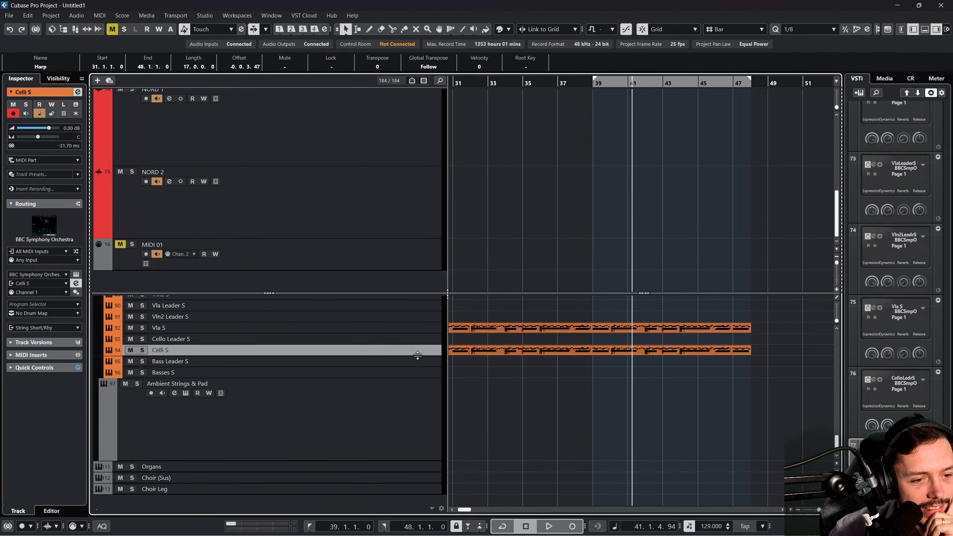
pyautogui.click(414, 372)
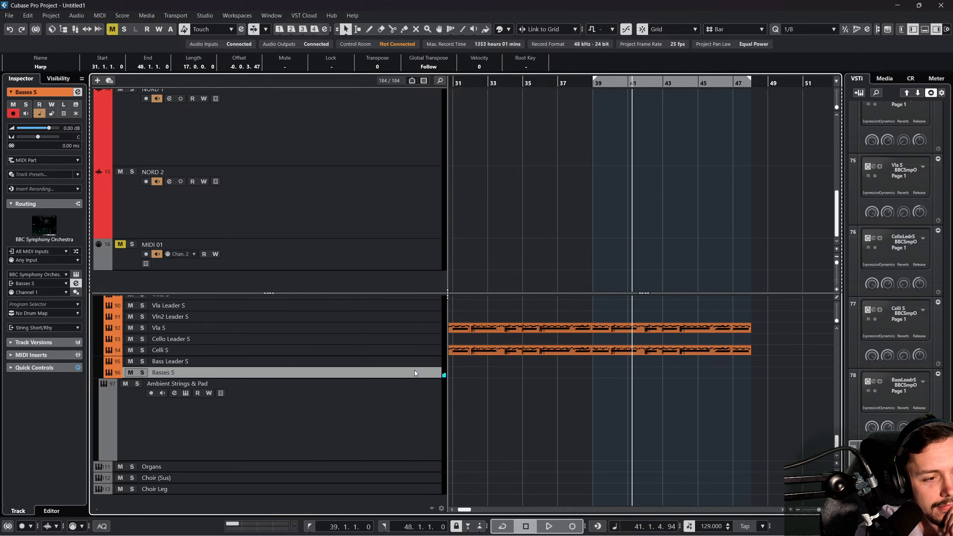
pyautogui.click(375, 364)
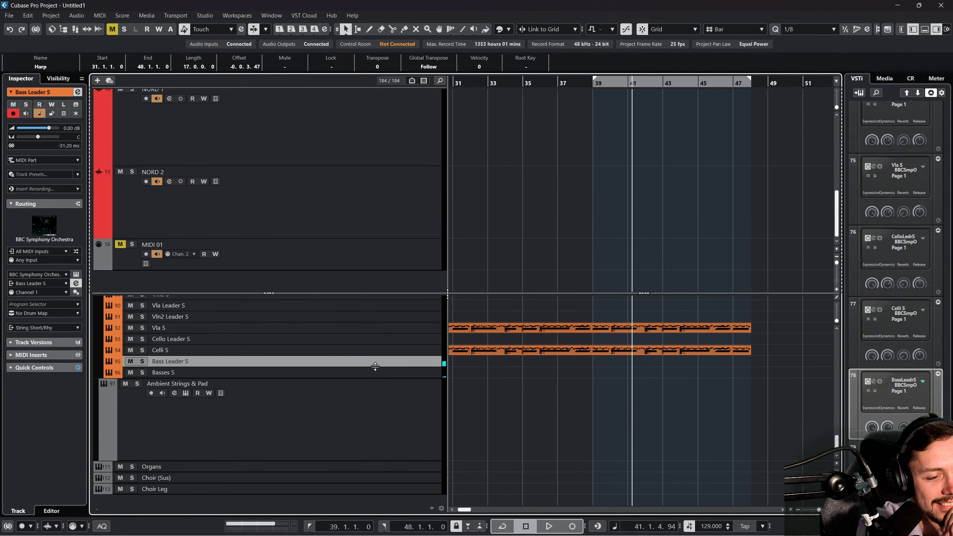
# Browse back through the woodwind section and select the Clar Bb S track.
pyautogui.scroll(5, 359, 267)
pyautogui.scroll(5, 367, 328)
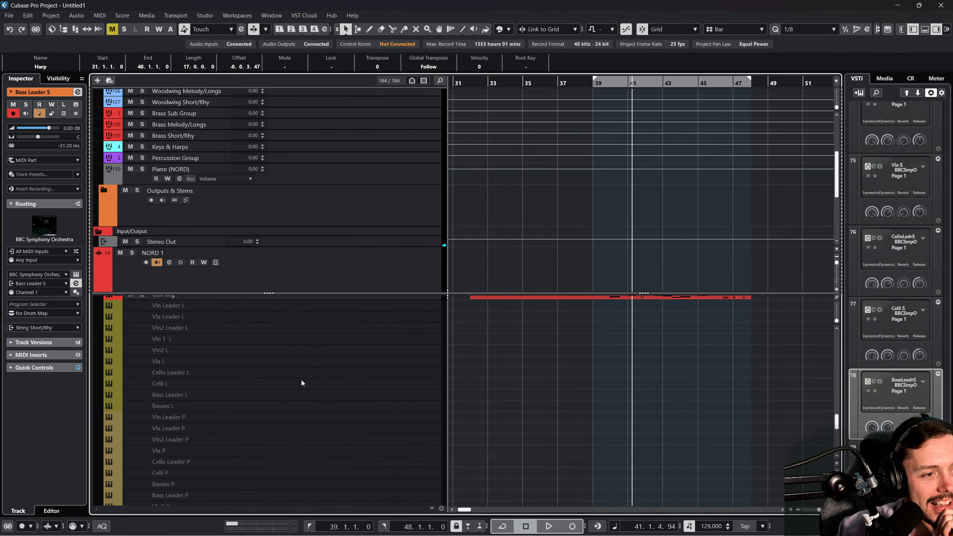
pyautogui.scroll(10, 287, 378)
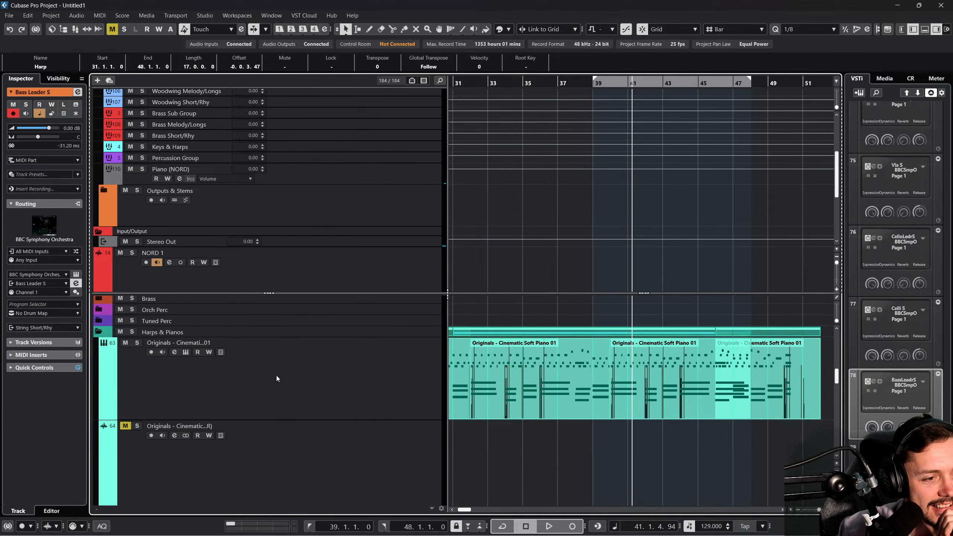
pyautogui.scroll(5, 298, 421)
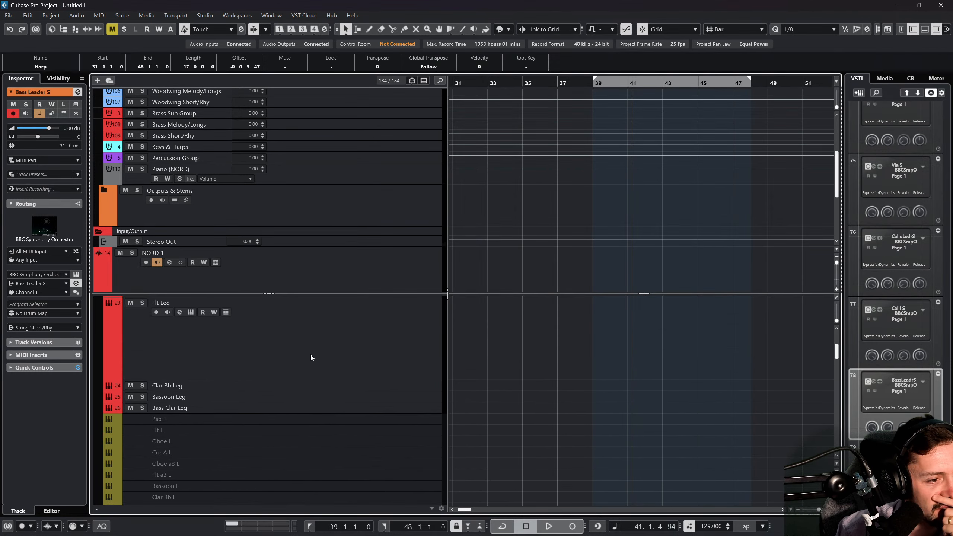
pyautogui.scroll(-10, 228, 353)
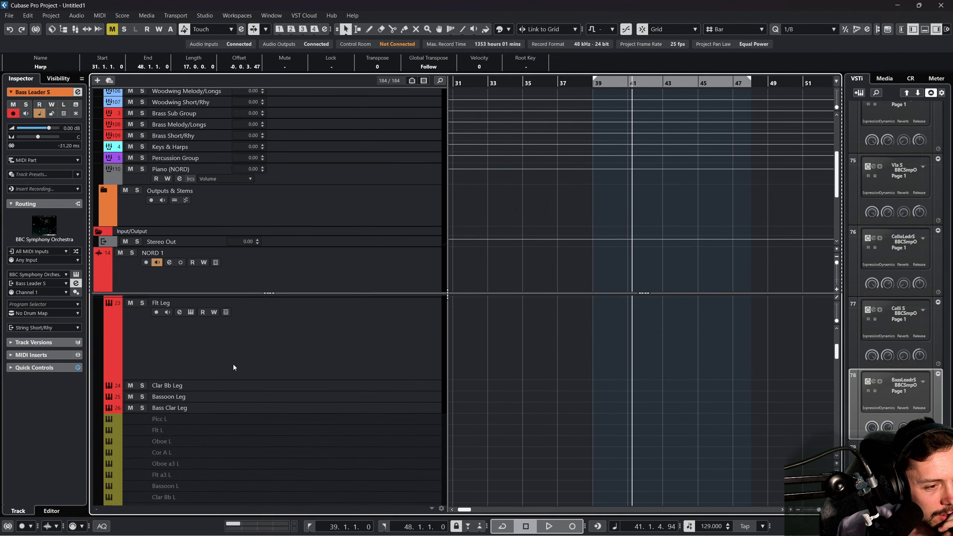
pyautogui.click(302, 363)
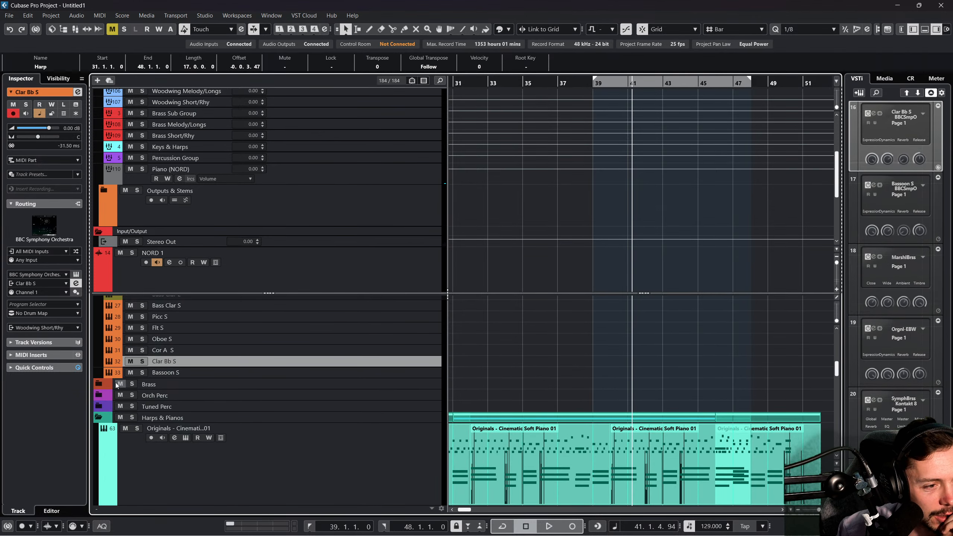
# Expand the Tuned Perc folder to show the BBC Tuned Percussion instruments.
pyautogui.click(101, 406)
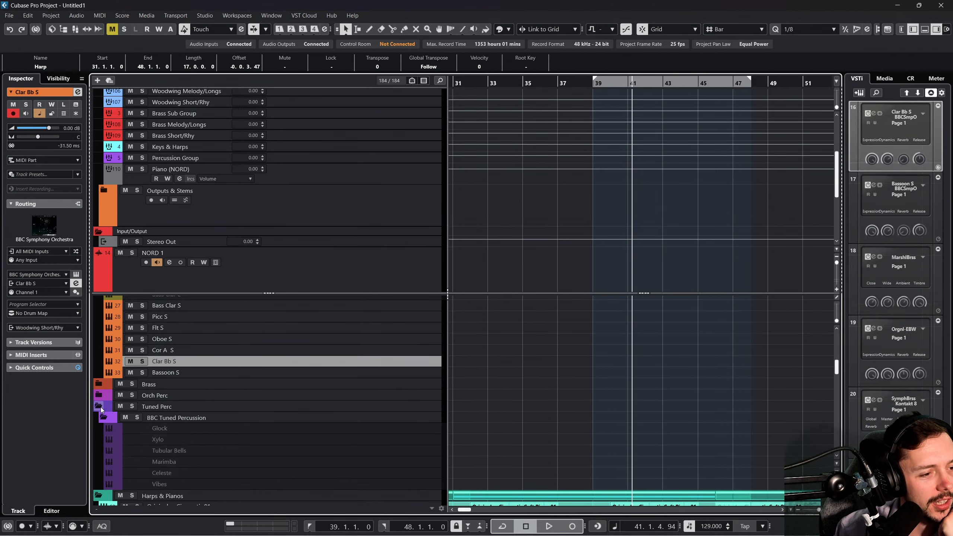
pyautogui.click(100, 407)
pyautogui.click(97, 407)
pyautogui.scroll(-2, 202, 417)
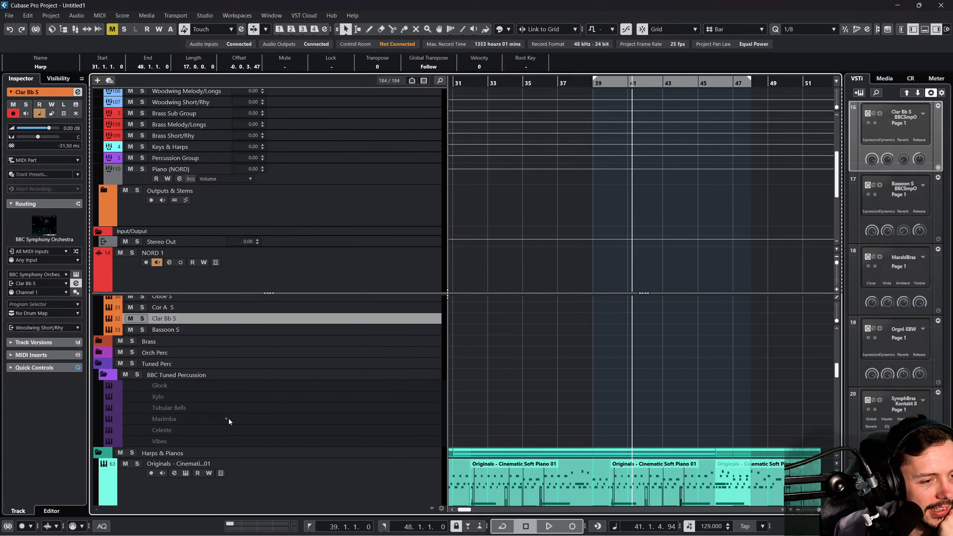
# Enable the disabled Celeste track in the BBC Tuned Percussion folder.
pyautogui.click(274, 409)
pyautogui.click(307, 430)
pyautogui.rightClick(304, 441)
pyautogui.click(277, 438)
pyautogui.rightClick(277, 437)
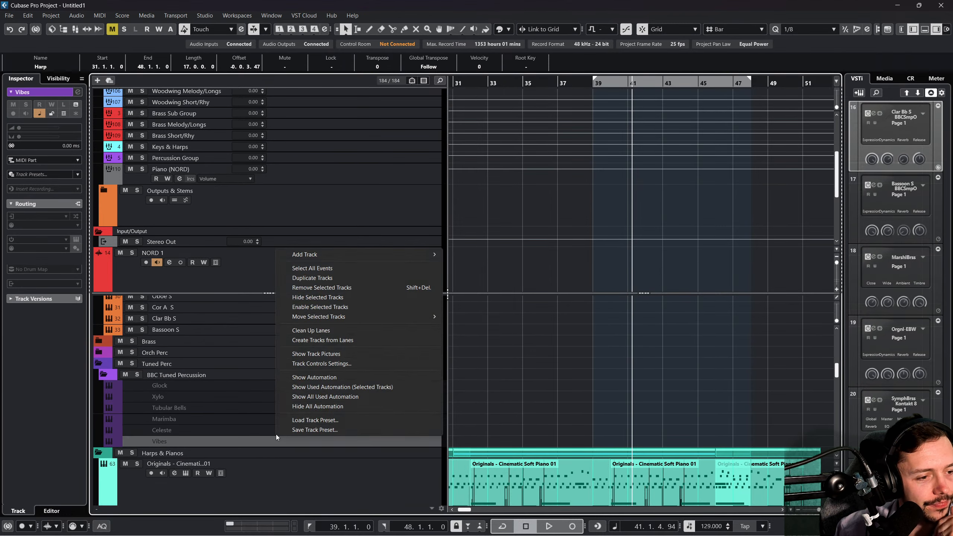
pyautogui.click(259, 430)
pyautogui.rightClick(258, 430)
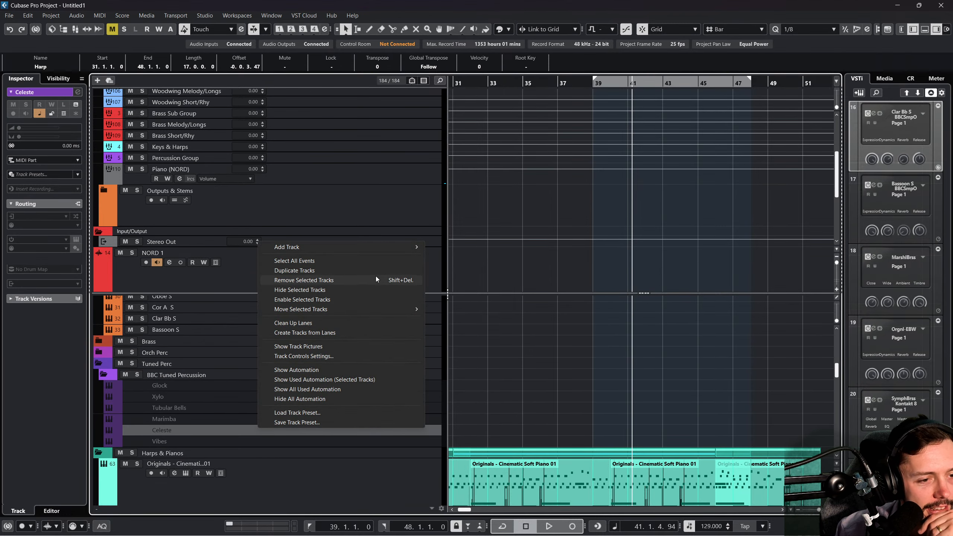
pyautogui.click(345, 299)
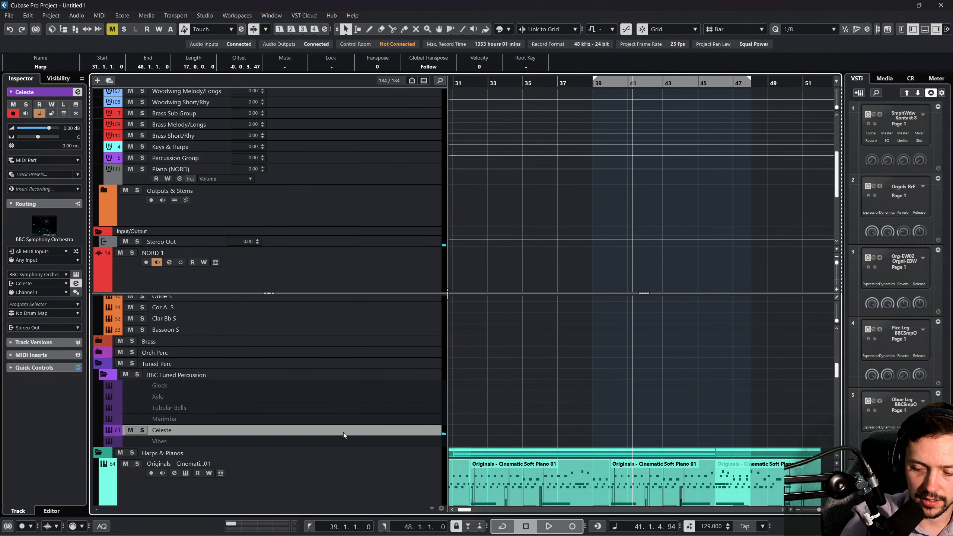
# Solo the Cinematic Soft Piano, Harp and Bass Leader S tracks.
pyautogui.scroll(-6, 625, 402)
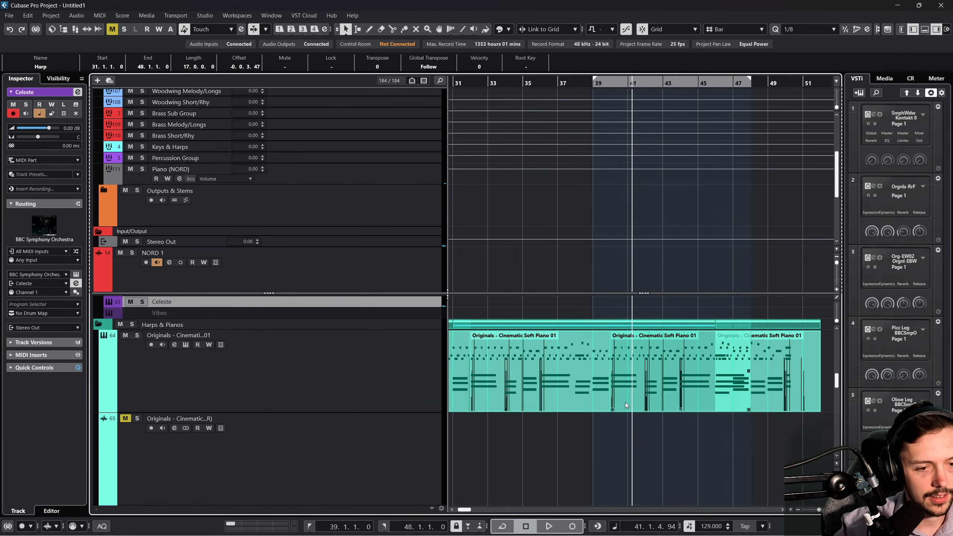
pyautogui.hscroll(-3, 597, 413)
pyautogui.scroll(3, 598, 412)
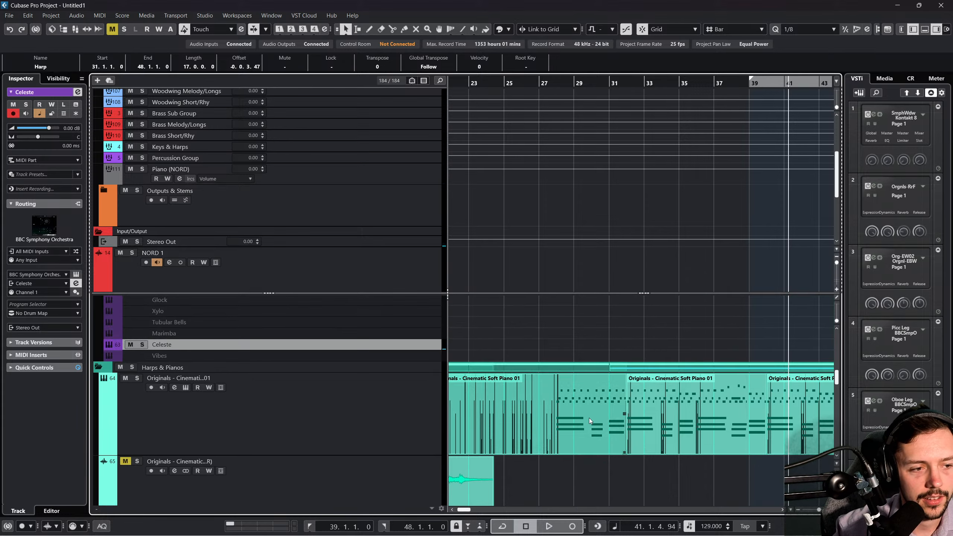
pyautogui.press('space')
pyautogui.scroll(-4, 146, 414)
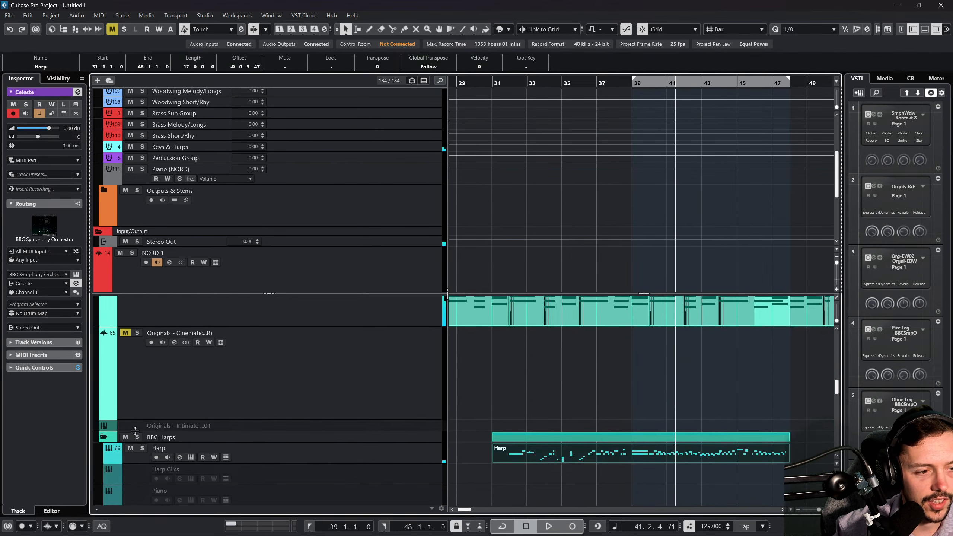
pyautogui.click(141, 407)
pyautogui.scroll(3, 142, 408)
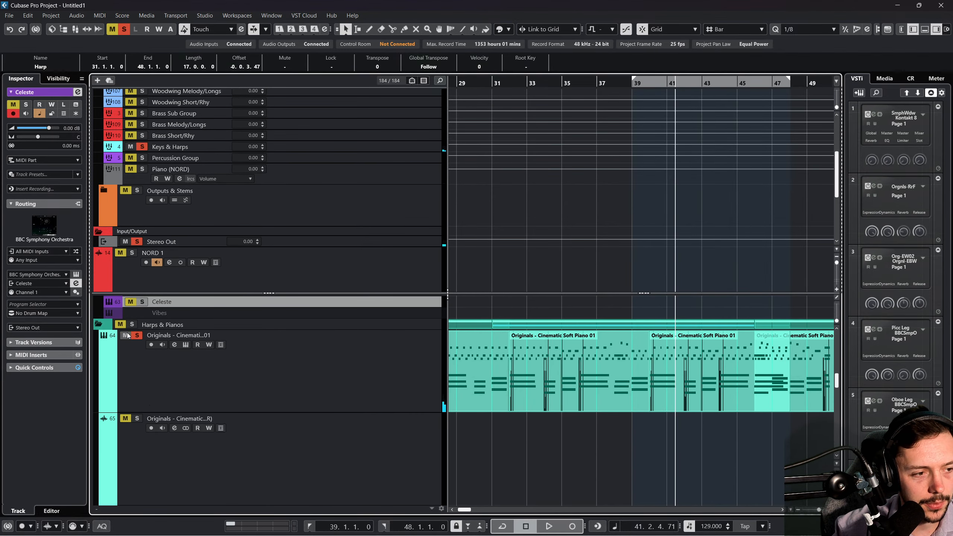
pyautogui.scroll(3, 129, 341)
pyautogui.scroll(-7, 244, 402)
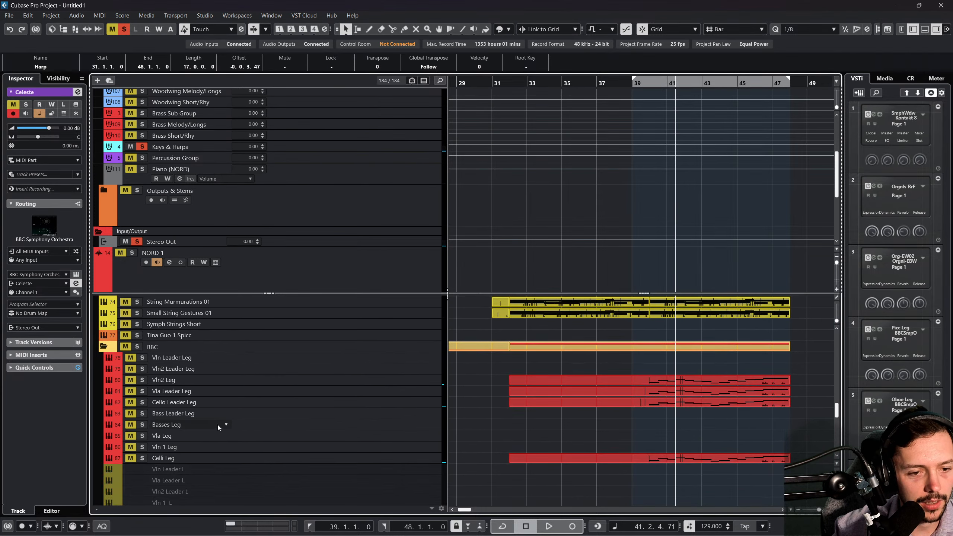
pyautogui.scroll(-3, 217, 424)
pyautogui.scroll(-15, 241, 398)
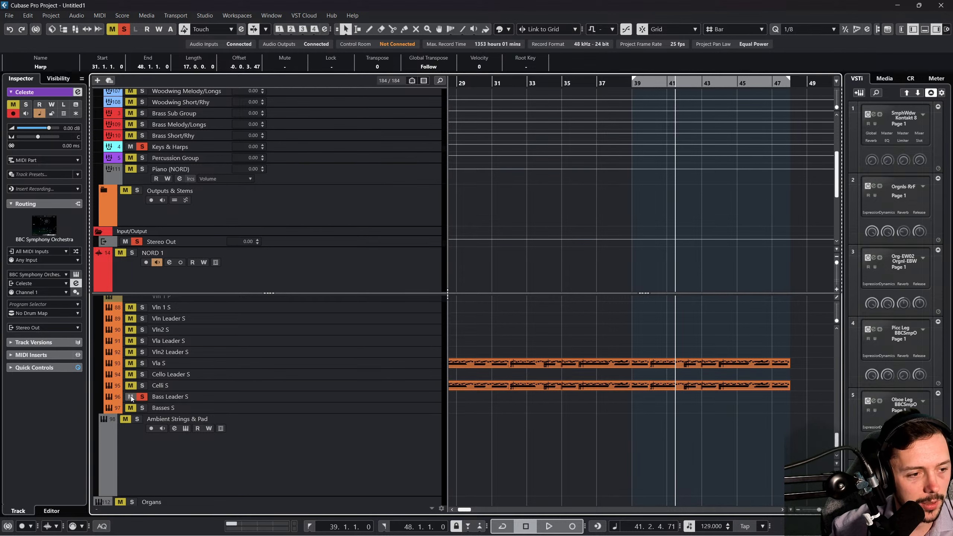
pyautogui.scroll(15, 472, 366)
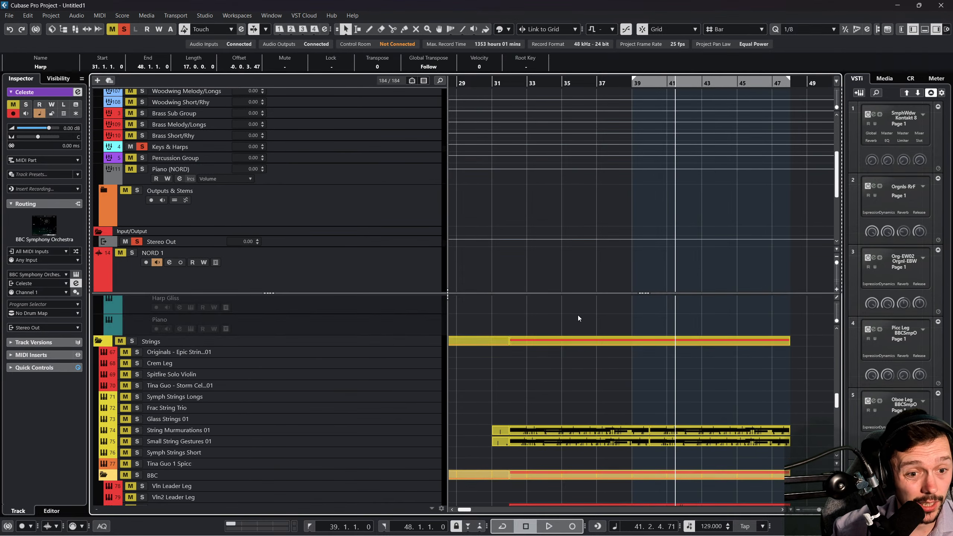
# Play the soloed tracks from bar 32, select the Harp track, and review the piano and string tracks during playback.
pyautogui.moveTo(563, 83); pyautogui.dragTo(510, 83)
pyautogui.press('space')
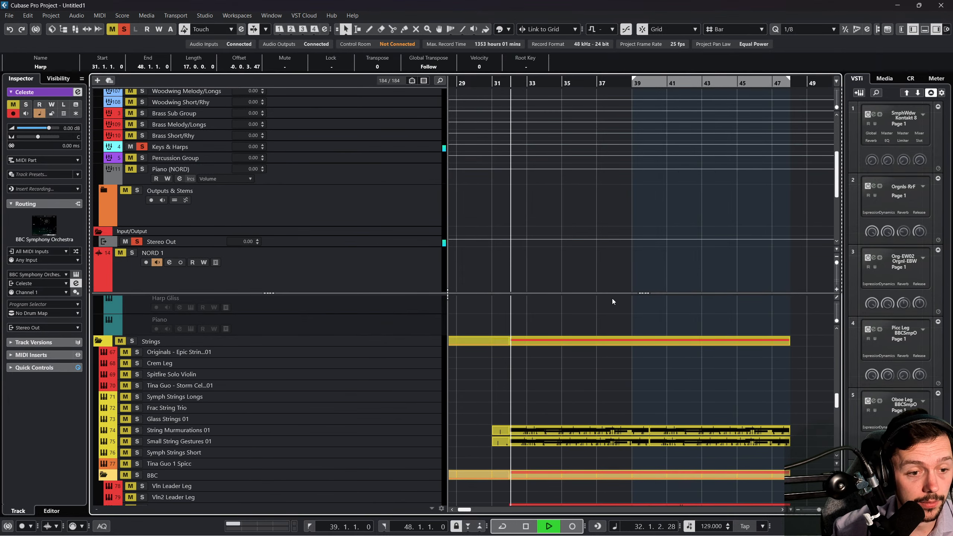
pyautogui.scroll(5, 602, 370)
pyautogui.scroll(-3, 564, 375)
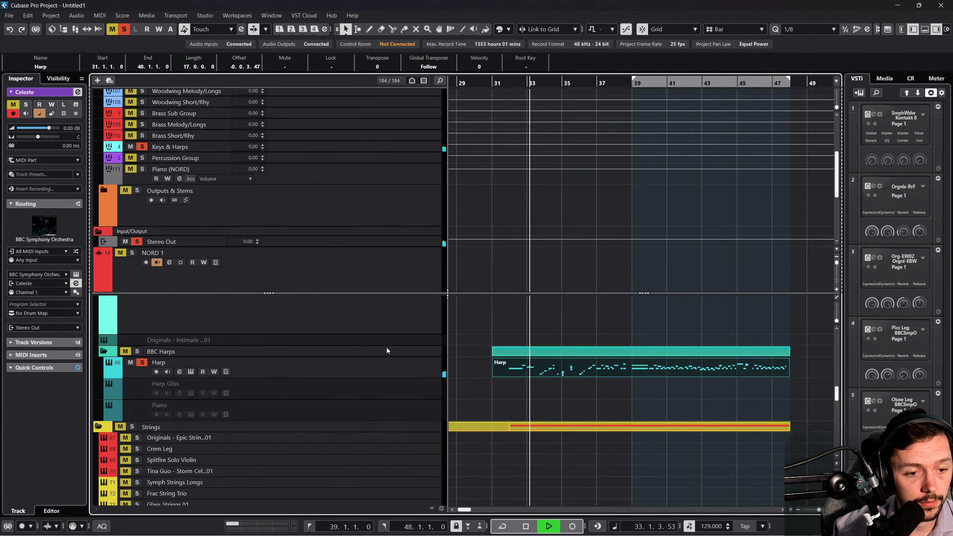
pyautogui.click(382, 370)
pyautogui.scroll(8, 365, 364)
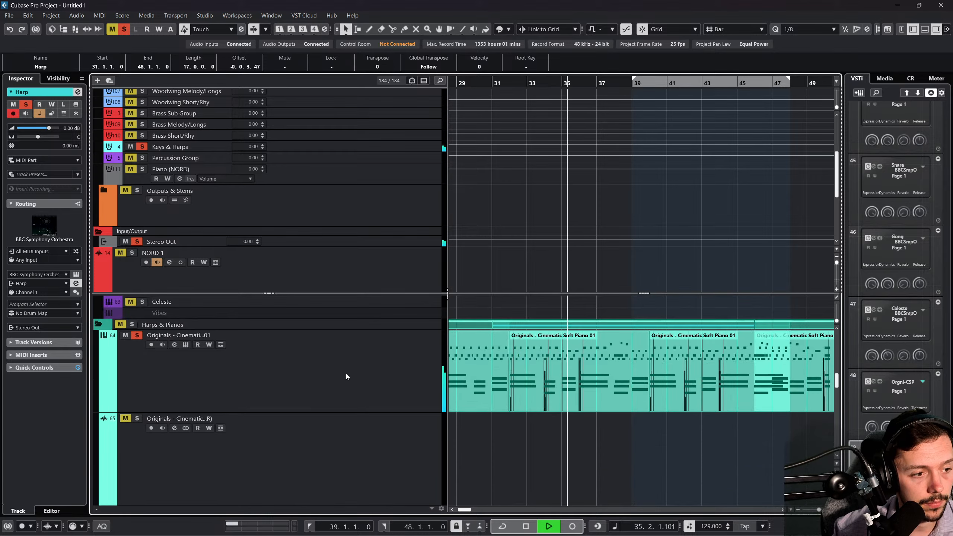
pyautogui.scroll(-5, 333, 395)
pyautogui.scroll(-4, 362, 383)
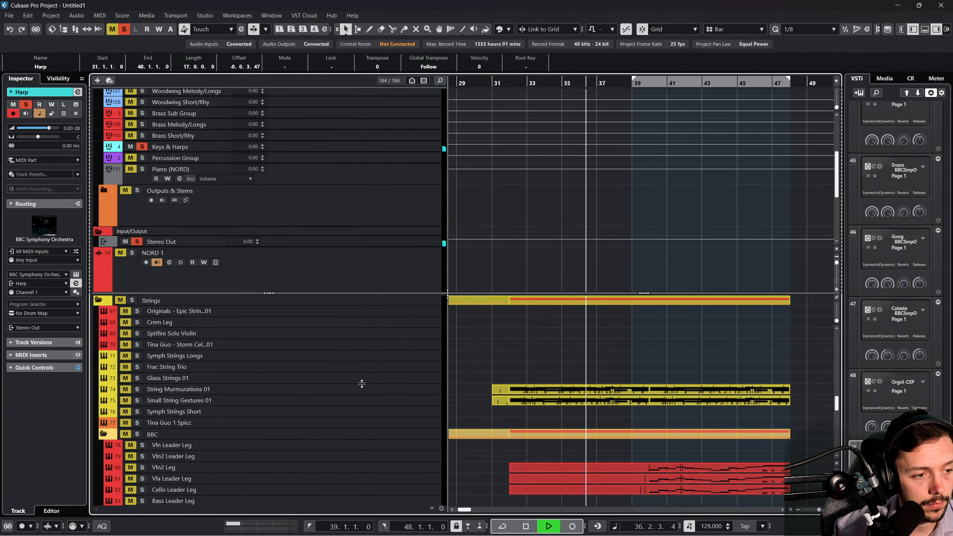
# Solo the Celeste track in the BBC Tuned Percussion folder and restart playback from about bar 38.
pyautogui.scroll(-6, 362, 383)
pyautogui.scroll(10, 320, 375)
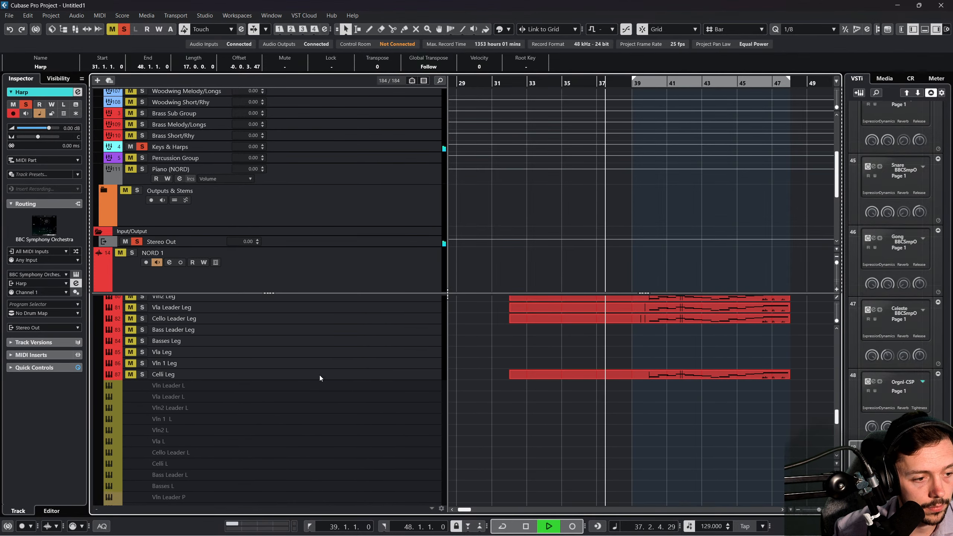
pyautogui.scroll(6, 319, 375)
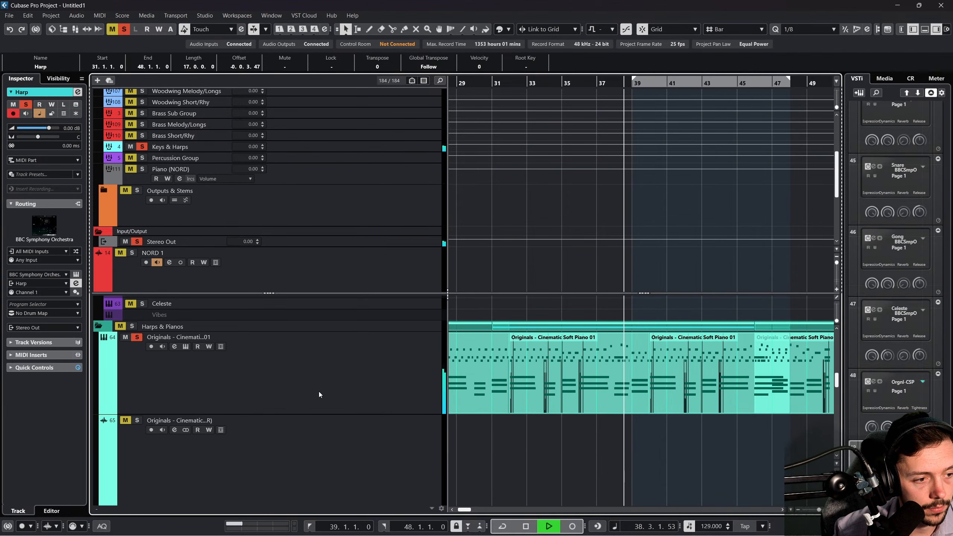
pyautogui.scroll(-3, 413, 379)
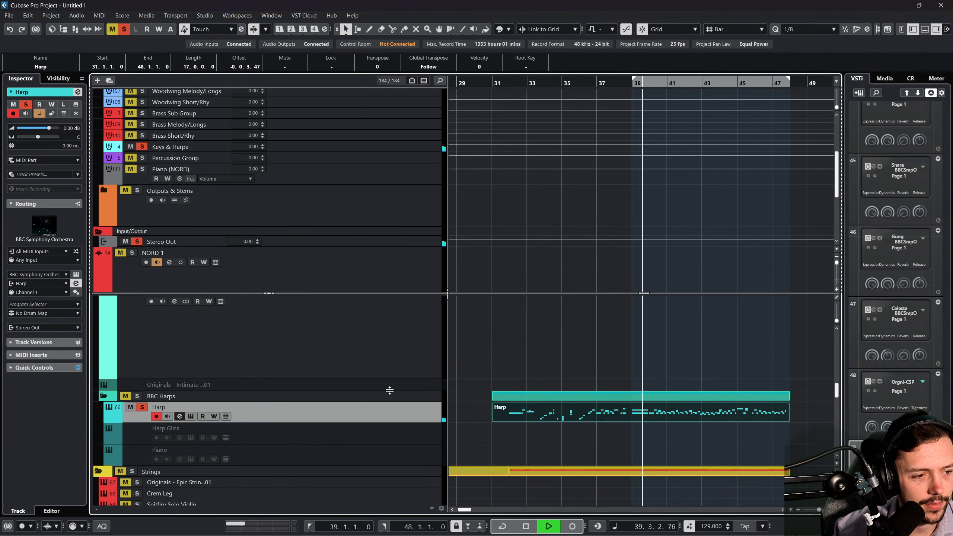
pyautogui.scroll(5, 388, 391)
pyautogui.scroll(3, 387, 390)
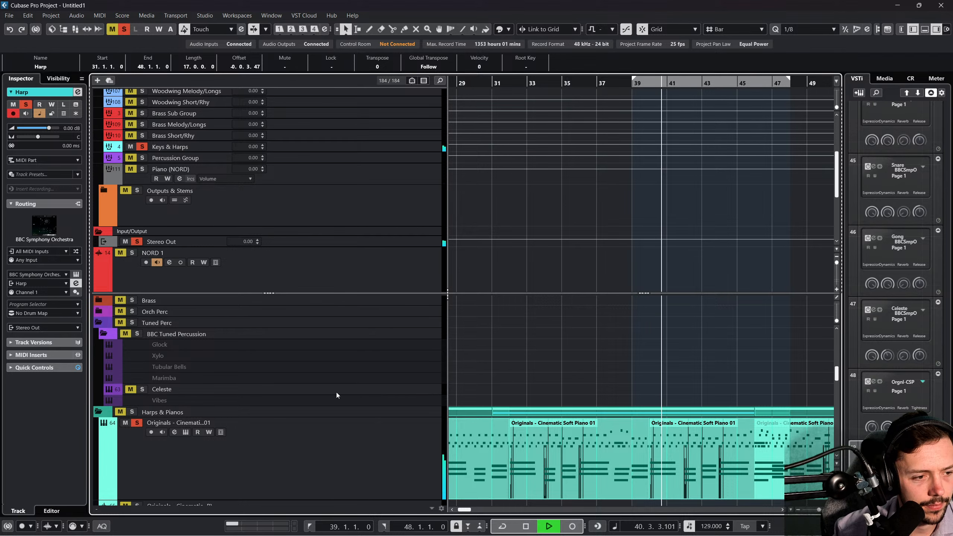
pyautogui.click(137, 392)
pyautogui.click(142, 389)
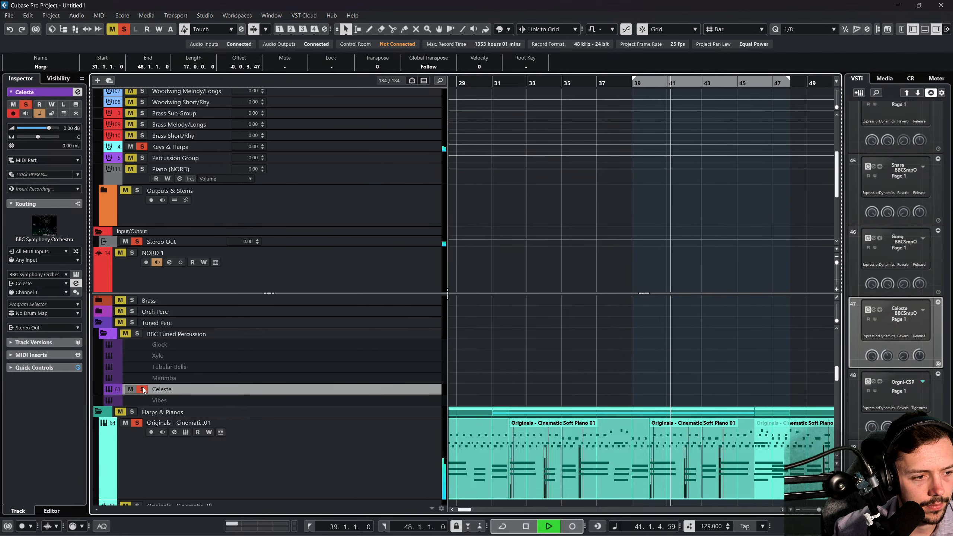
pyautogui.click(614, 82)
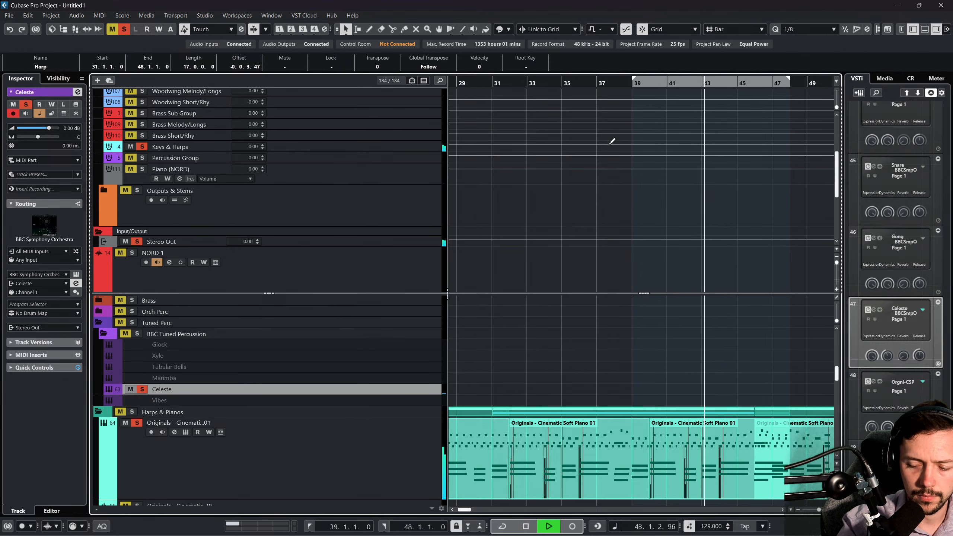
# Copy the Harp part onto the Celeste track and move the copy to start at bar 31.
pyautogui.scroll(-5, 613, 142)
pyautogui.scroll(-5, 626, 424)
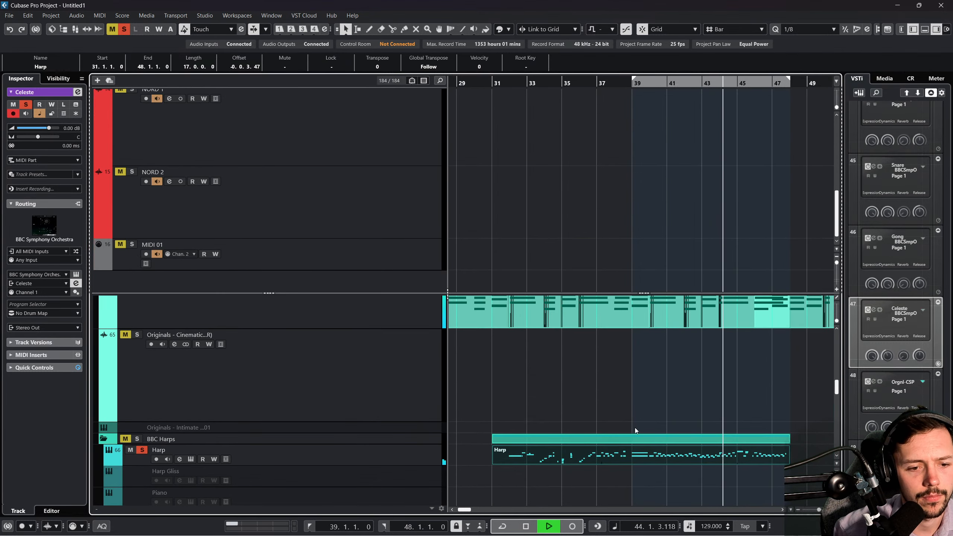
pyautogui.scroll(5, 648, 429)
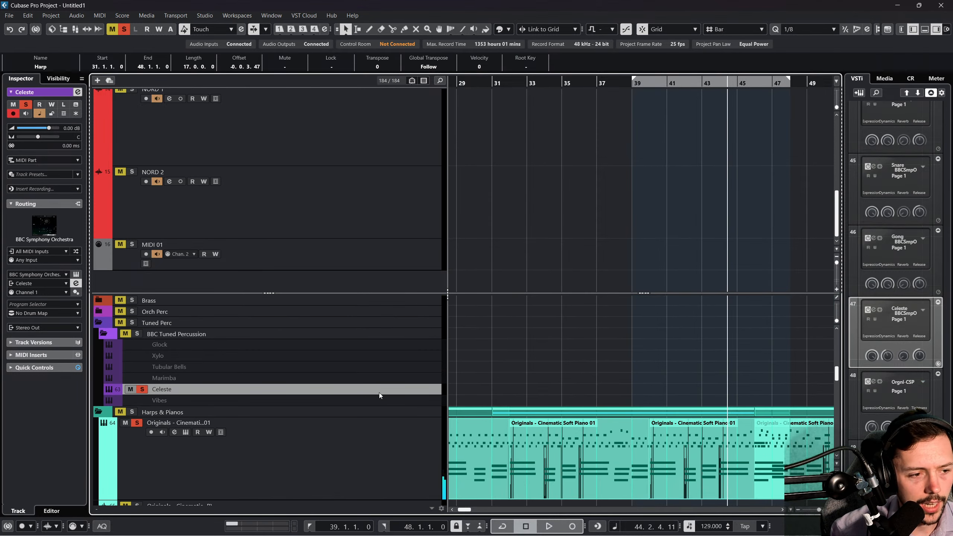
pyautogui.hotkey('ctrl', 'v')
pyautogui.scroll(-3, 648, 380)
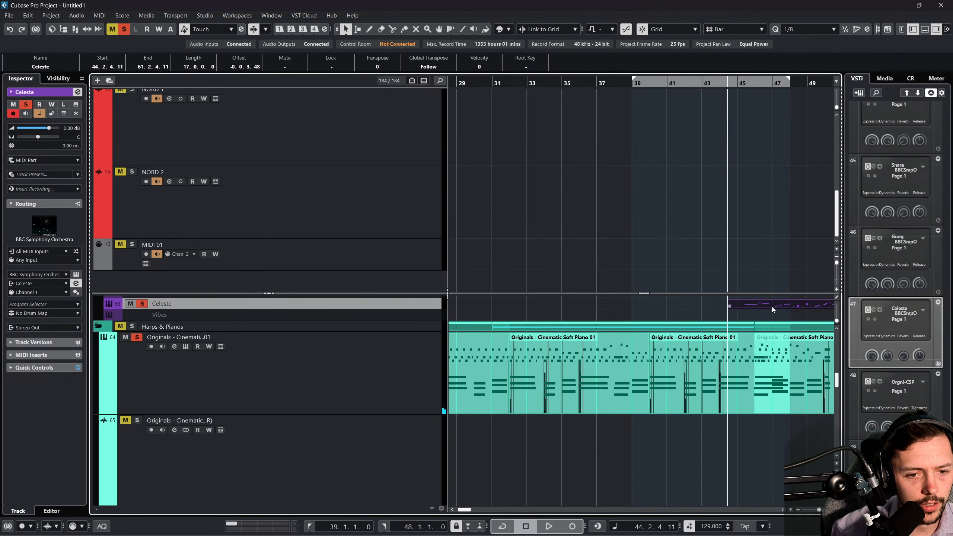
pyautogui.moveTo(771, 307); pyautogui.dragTo(559, 329)
pyautogui.scroll(-2, 619, 324)
pyautogui.scroll(2, 668, 315)
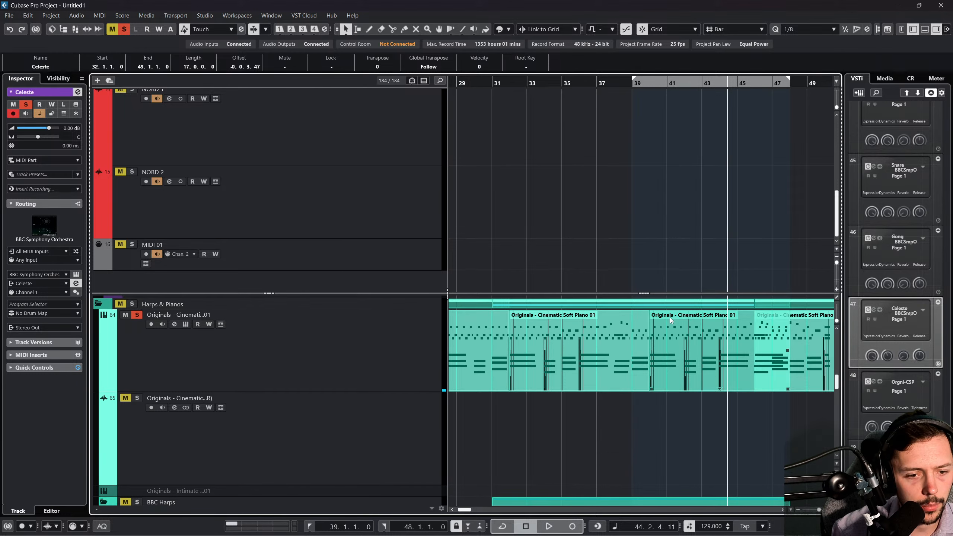
pyautogui.moveTo(652, 327); pyautogui.dragTo(639, 328)
# Compare the Celeste part's position with the Harp part, clear the selection, and play the soloed tracks from just before bar 39.
pyautogui.scroll(-2, 640, 327)
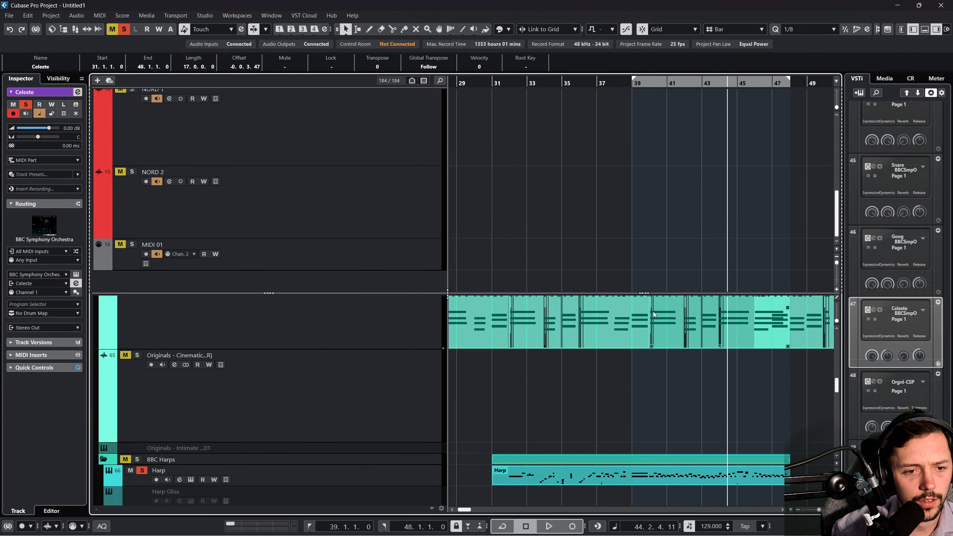
pyautogui.scroll(2, 653, 322)
pyautogui.scroll(-2, 650, 330)
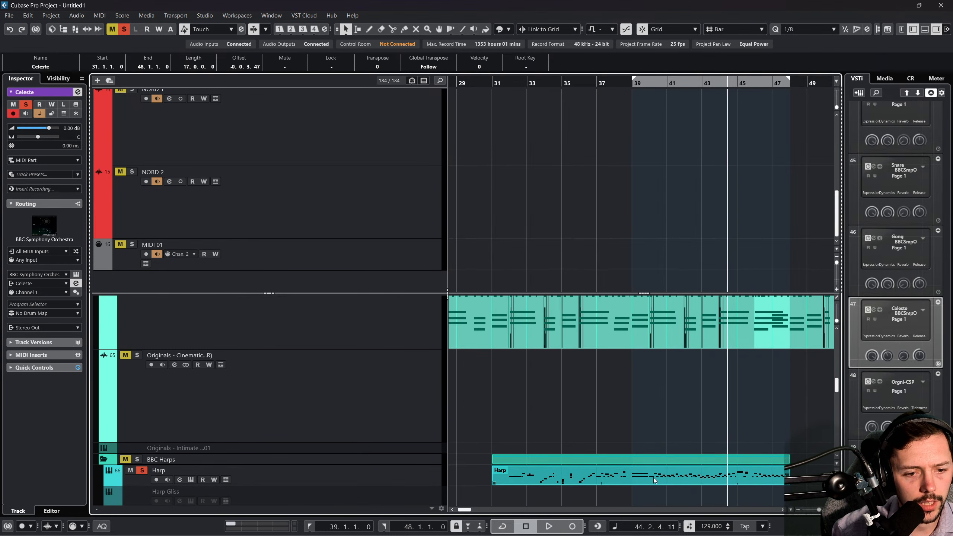
pyautogui.click(665, 472)
pyautogui.scroll(3, 666, 456)
pyautogui.click(618, 99)
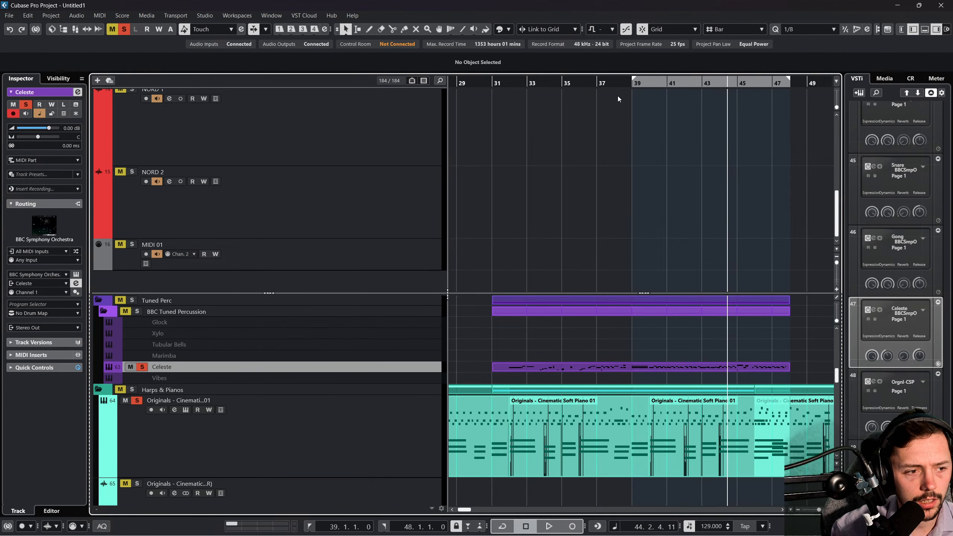
pyautogui.press('space')
pyautogui.click(634, 83)
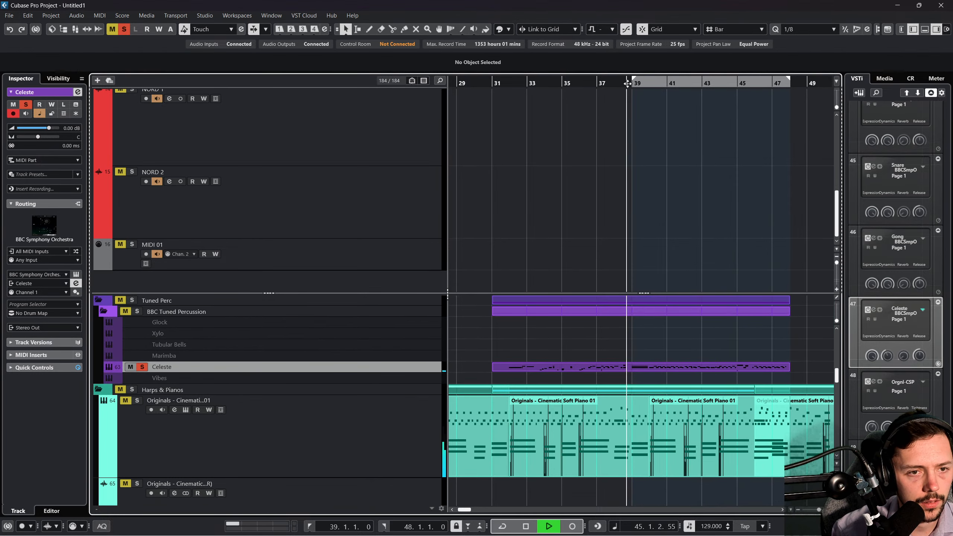
pyautogui.scroll(-2, 604, 323)
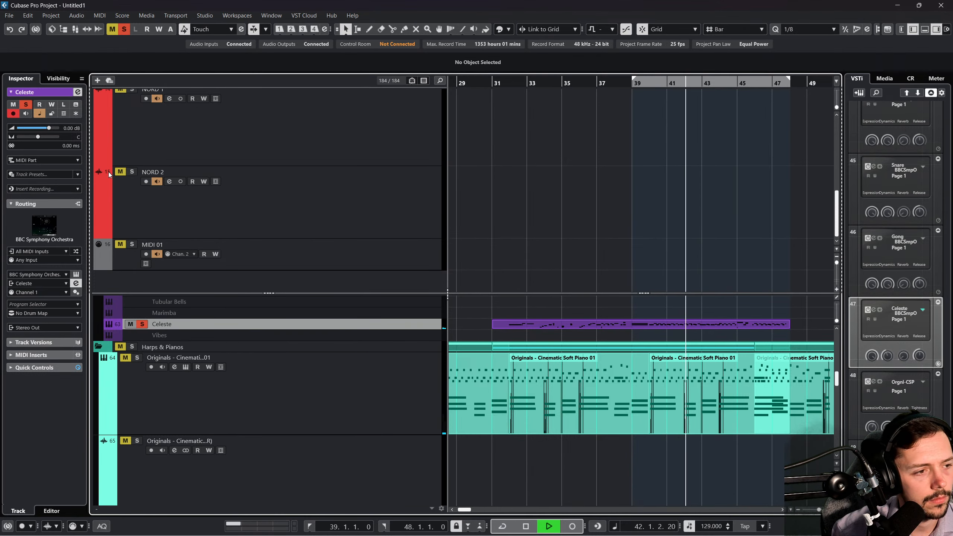
# Raise the Celeste instrument's reverb to about 31% in BBC Symphony Orchestra and close the instrument window.
pyautogui.click(75, 274)
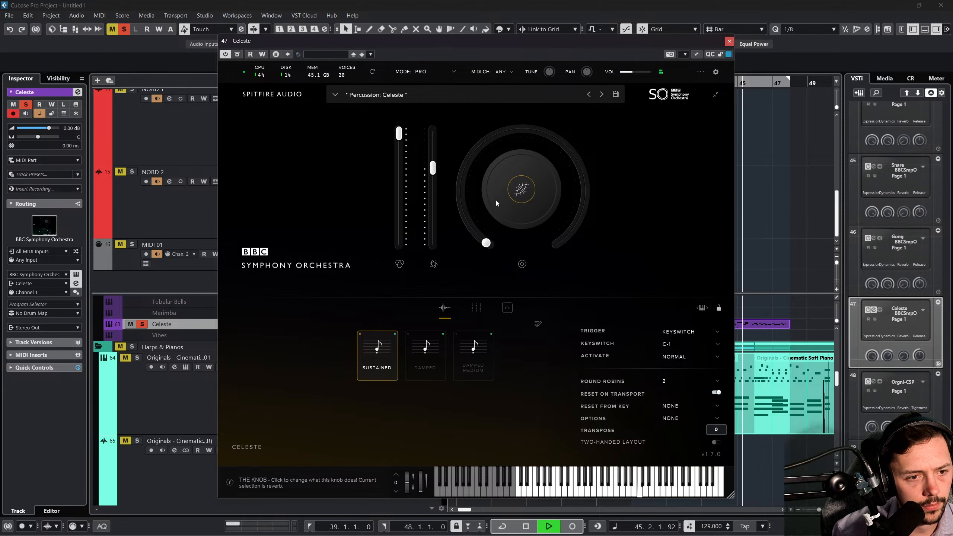
pyautogui.moveTo(486, 244); pyautogui.dragTo(496, 171)
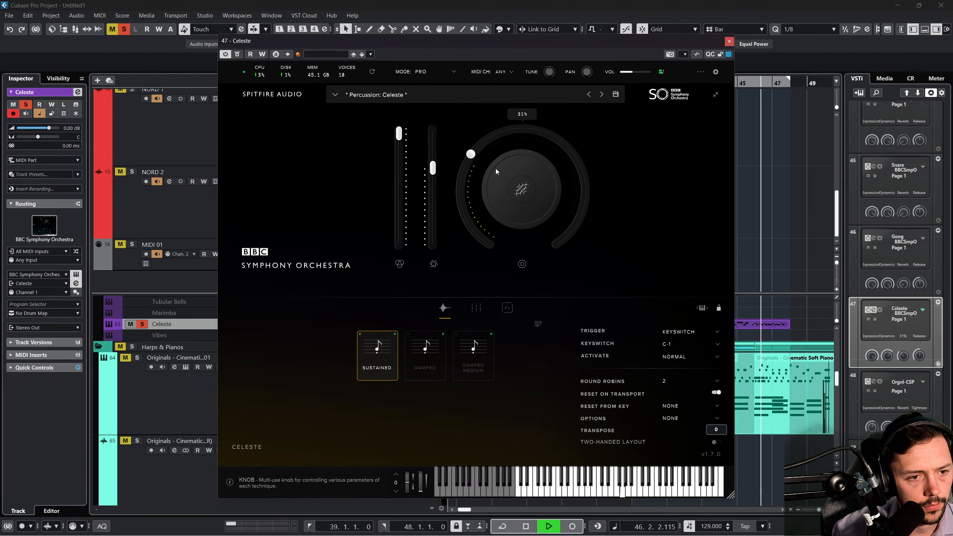
pyautogui.click(728, 42)
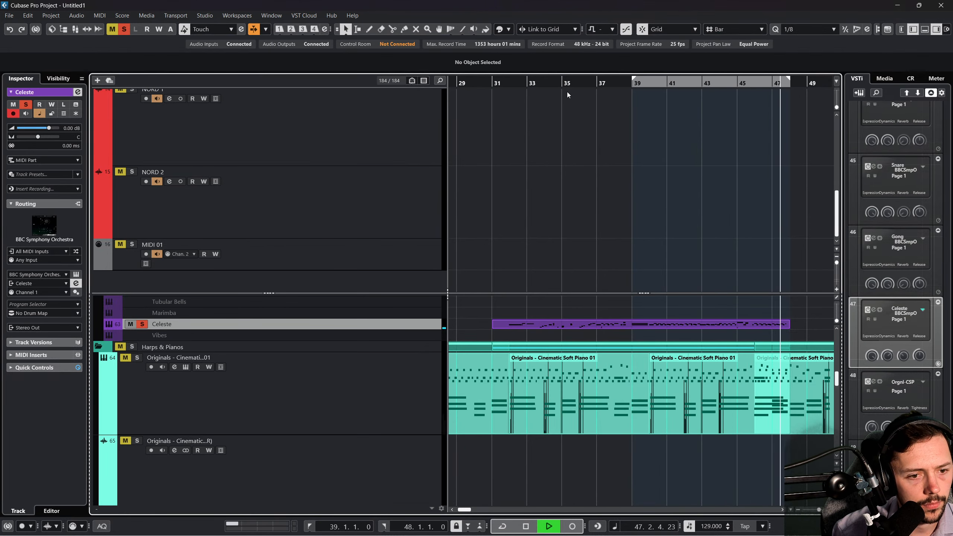
# Clear all track solos and mute the Cinematic Soft Piano track.
pyautogui.click(124, 29)
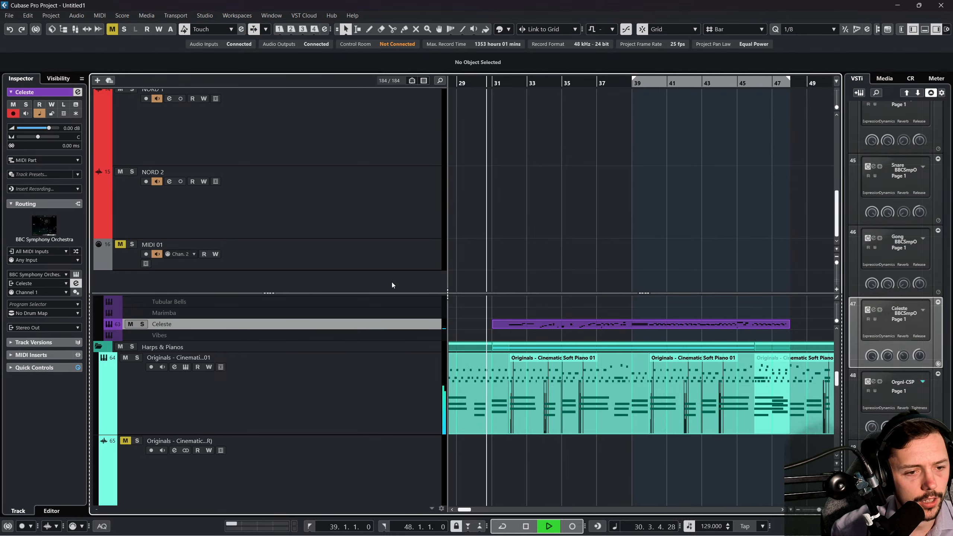
pyautogui.click(128, 359)
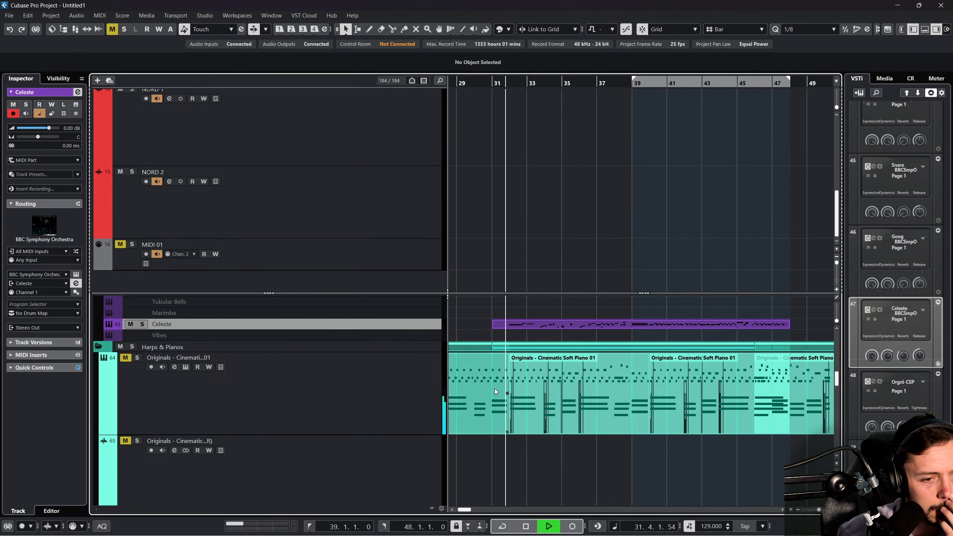
# Review the Celeste part and the string tracks while the arrangement plays, stopping playback around bar 45.
pyautogui.scroll(-2, 503, 389)
pyautogui.scroll(4, 504, 389)
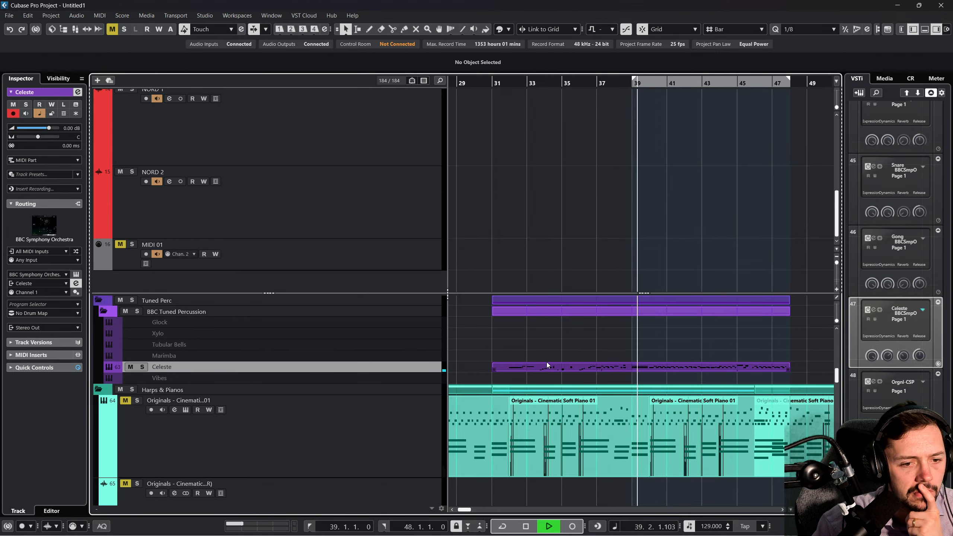
pyautogui.scroll(-1, 546, 362)
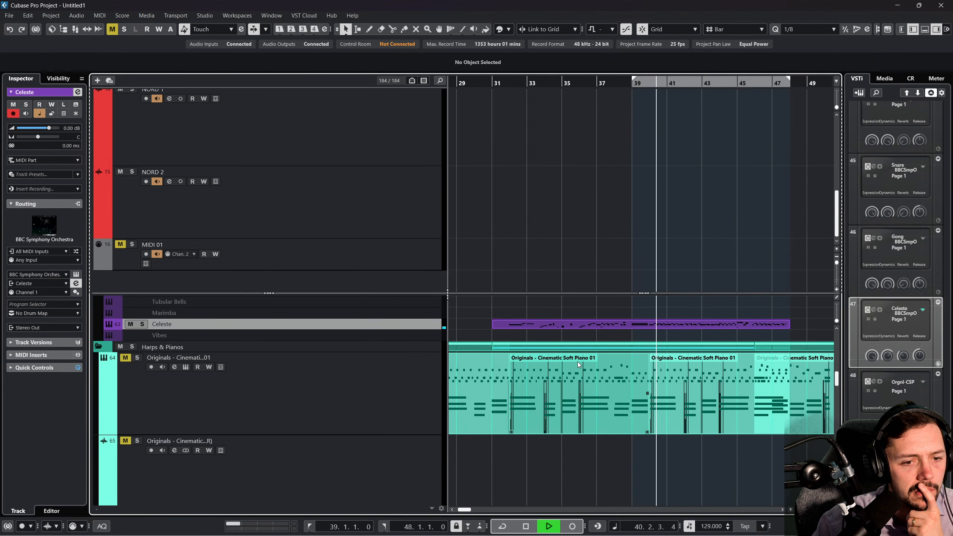
pyautogui.scroll(1, 574, 363)
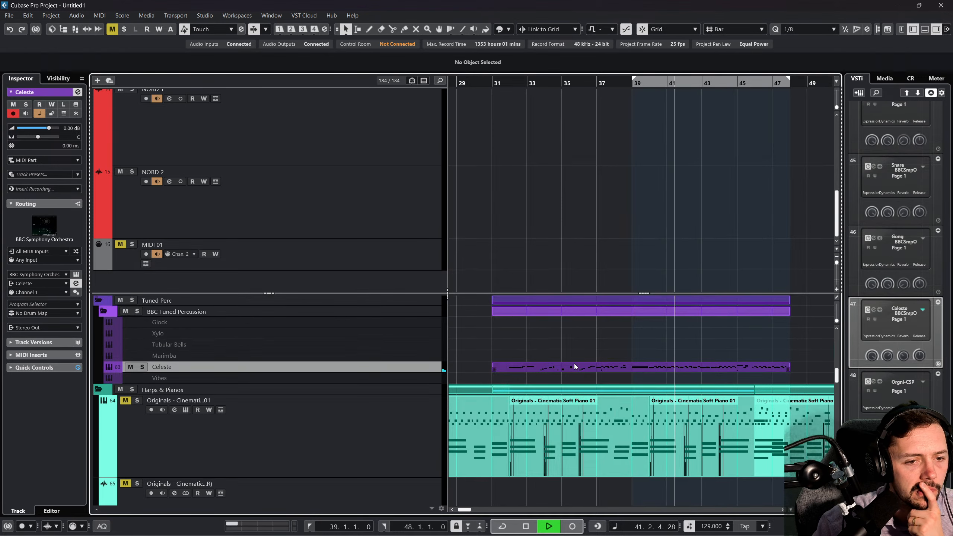
pyautogui.scroll(1, 573, 364)
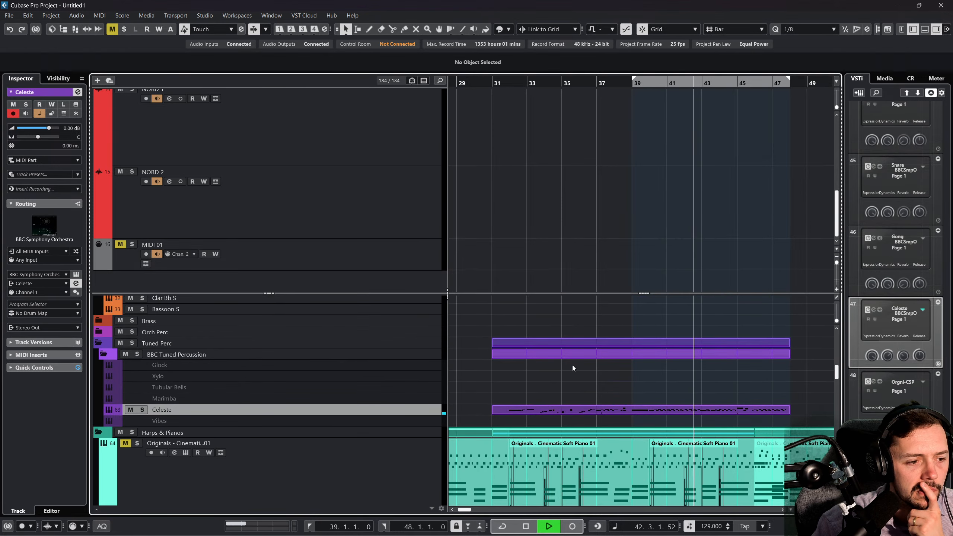
pyautogui.scroll(-6, 572, 364)
pyautogui.scroll(-1, 568, 377)
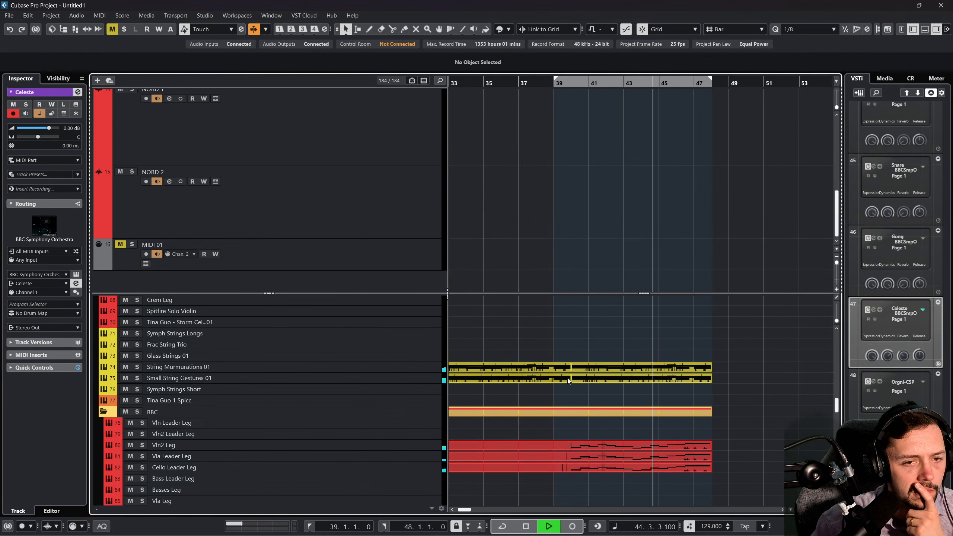
pyautogui.press('space')
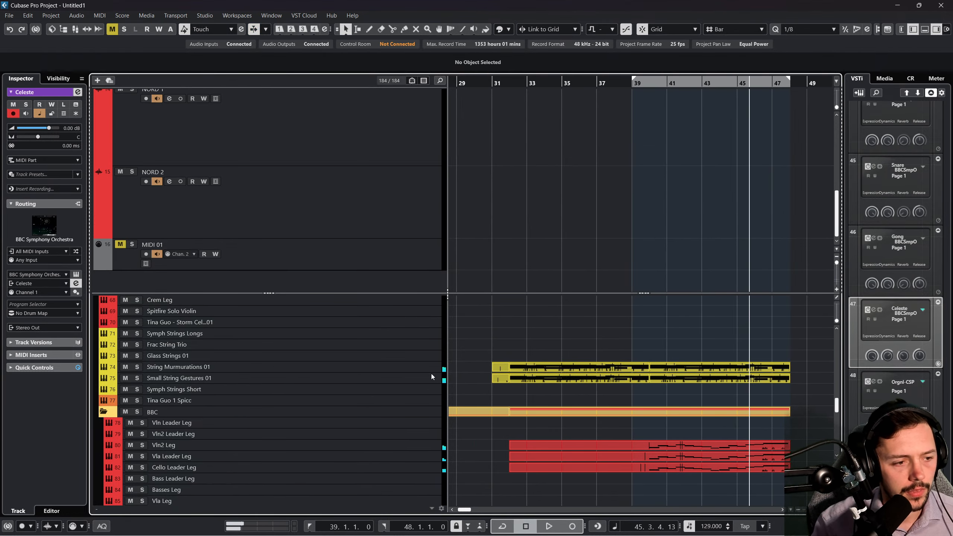
# Audition the Symph Strings Longs track, and the Frac String Trio and Glass Strings 01 tracks selected together.
pyautogui.click(380, 352)
pyautogui.click(382, 344)
pyautogui.click(385, 332)
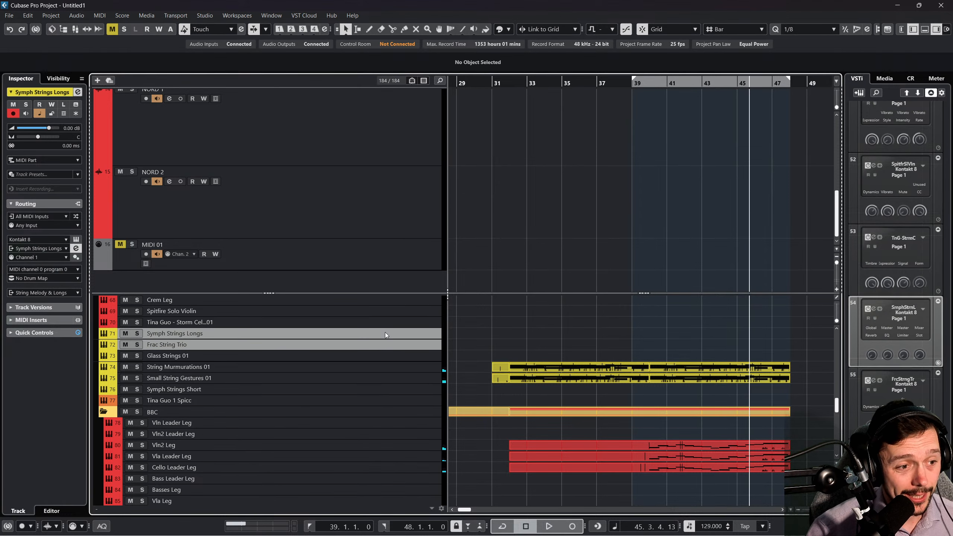
pyautogui.click(398, 352)
pyautogui.click(400, 345)
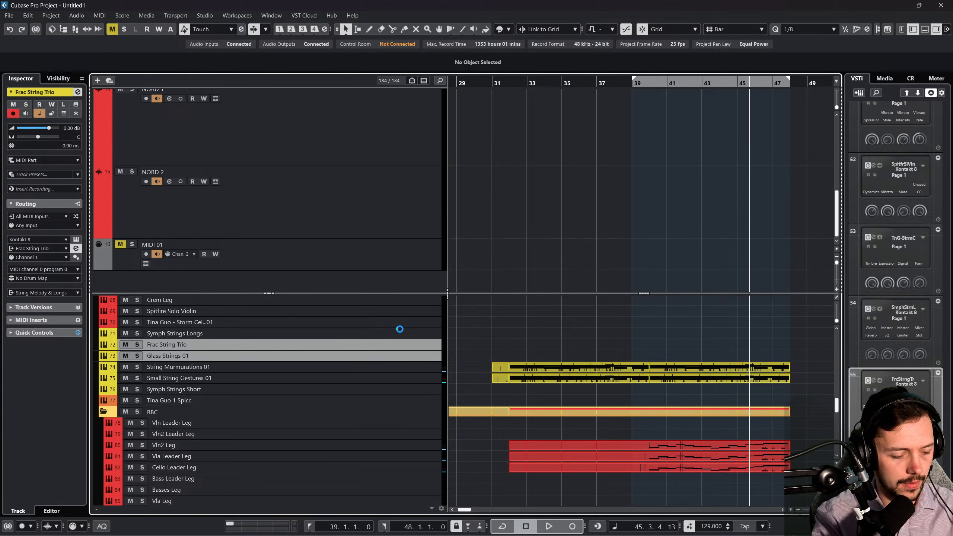
pyautogui.click(400, 330)
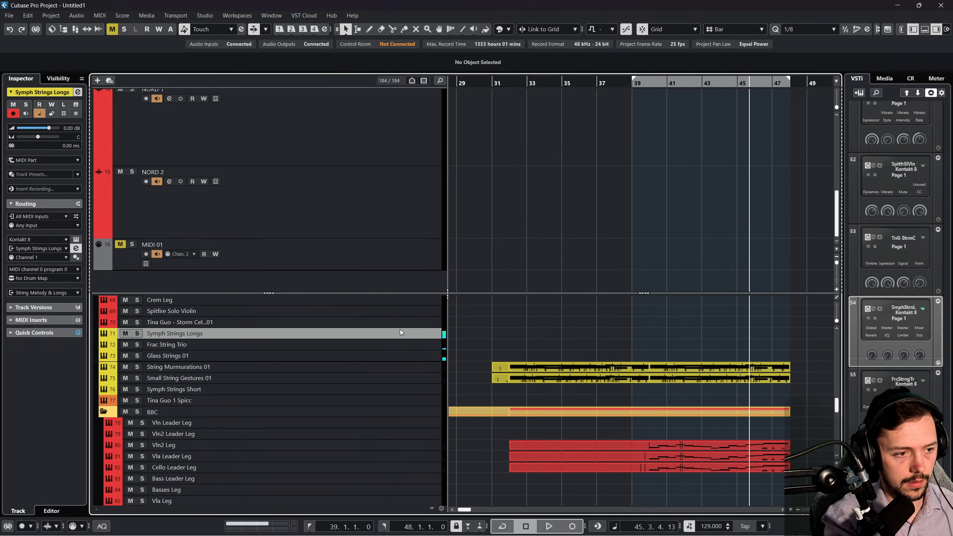
pyautogui.click(385, 345)
pyautogui.keyDown('shift'); pyautogui.click(388, 356); pyautogui.keyUp('shift')
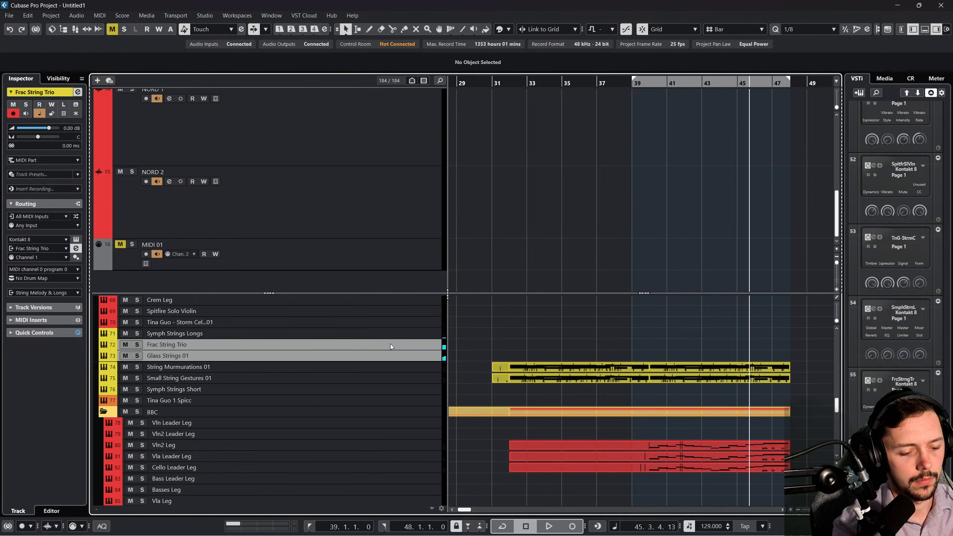
# Duplicate the eight-bar String Murmurations 01 part onto both Frac String Trio and Glass Strings 01, starting at bar 39.
pyautogui.click(716, 368)
pyautogui.hotkey('ctrl', 'd')
pyautogui.moveTo(755, 370); pyautogui.dragTo(601, 347)
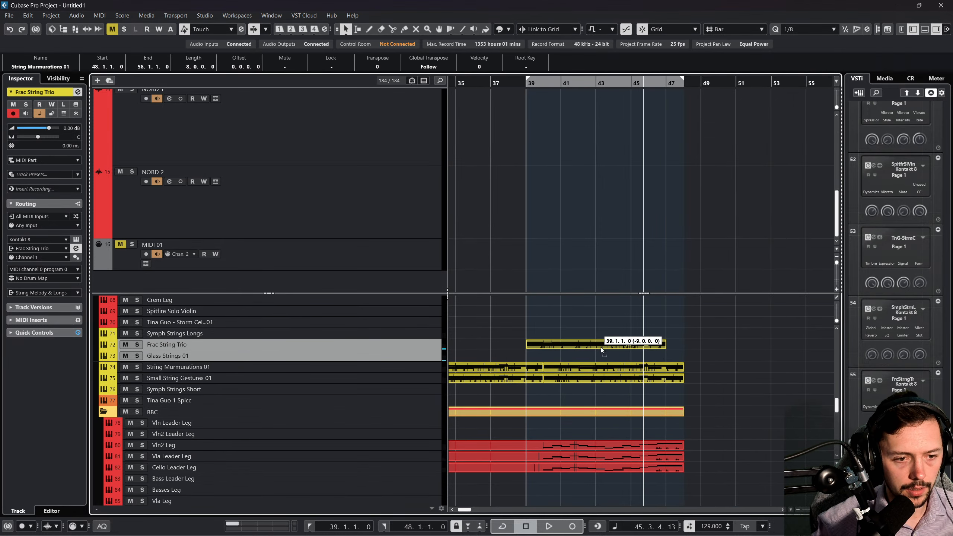
pyautogui.hotkey('ctrl', 'd')
pyautogui.moveTo(689, 347); pyautogui.dragTo(561, 357)
# Open the Frac String Trio part at bar 39 in the Key Editor and look over its notes.
pyautogui.doubleClick(552, 346)
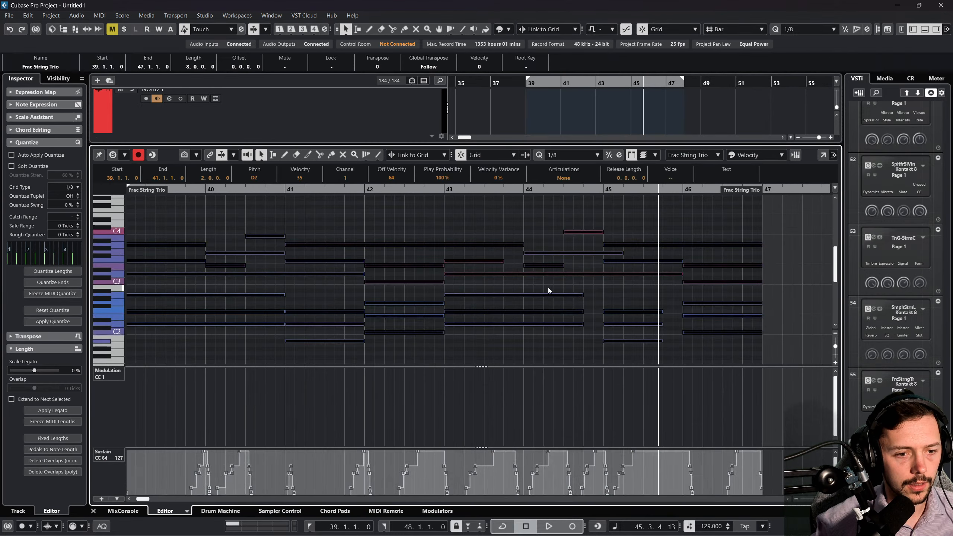
pyautogui.hscroll(-3, 543, 303)
pyautogui.click(544, 303)
pyautogui.hscroll(2, 507, 292)
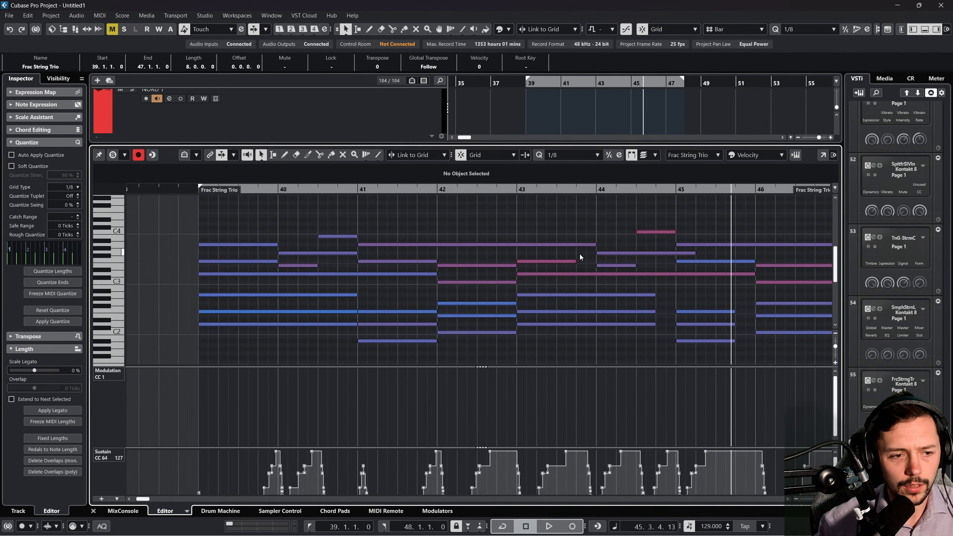
pyautogui.scroll(-3, 580, 255)
pyautogui.scroll(2, 227, 268)
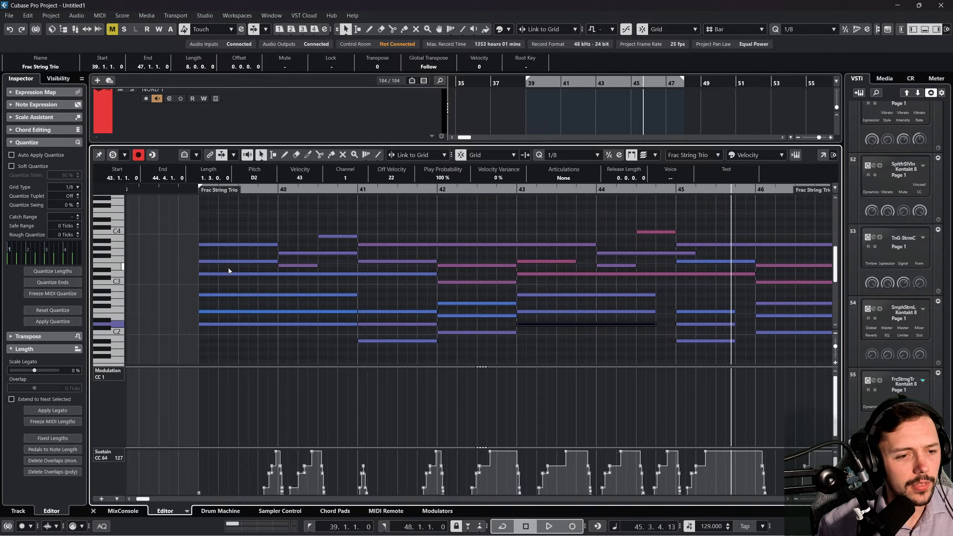
pyautogui.click(214, 246)
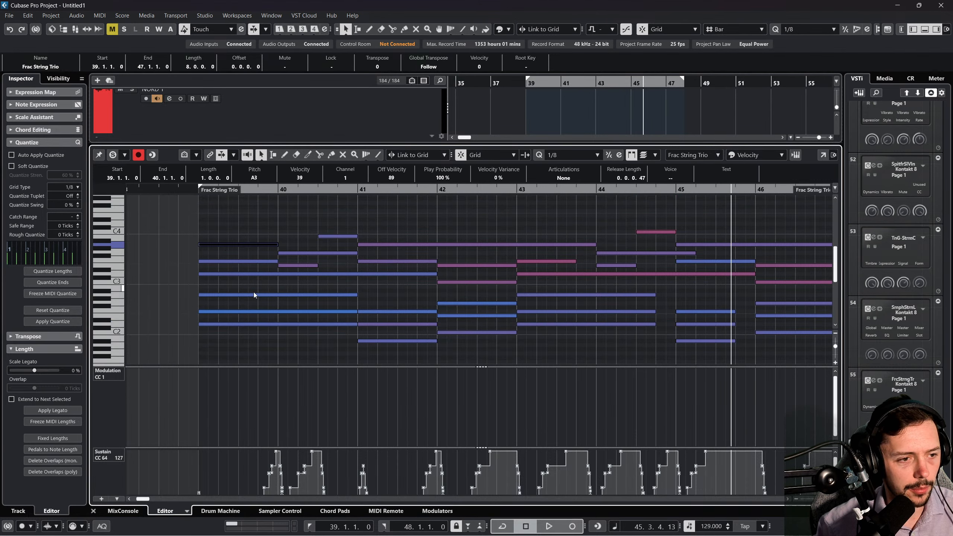
pyautogui.moveTo(247, 306); pyautogui.dragTo(407, 314)
pyautogui.press('Delete')
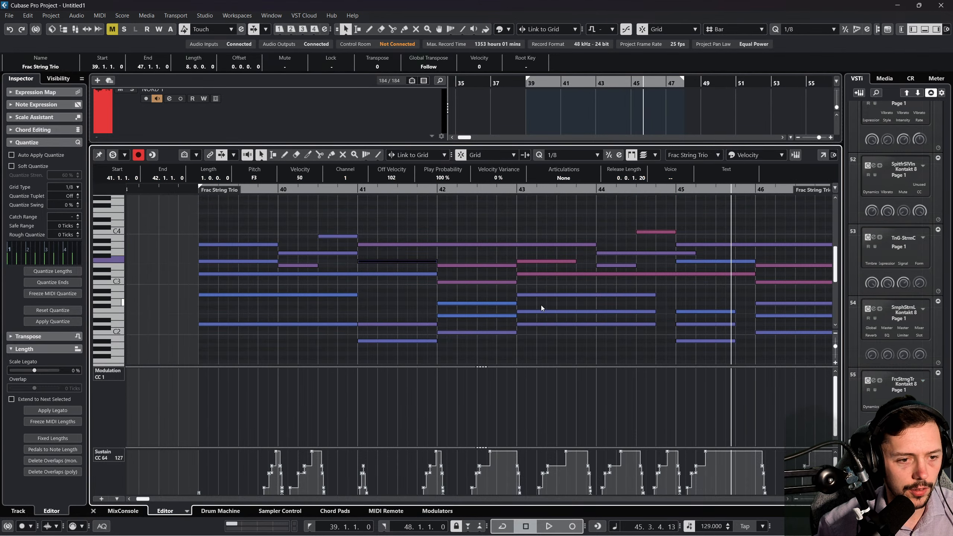
pyautogui.moveTo(545, 306); pyautogui.dragTo(656, 311)
pyautogui.press('Delete')
pyautogui.moveTo(760, 316); pyautogui.dragTo(770, 319)
pyautogui.click(571, 239)
pyautogui.hotkey('ctrl', 'z')
pyautogui.hotkey('ctrl', 'z')
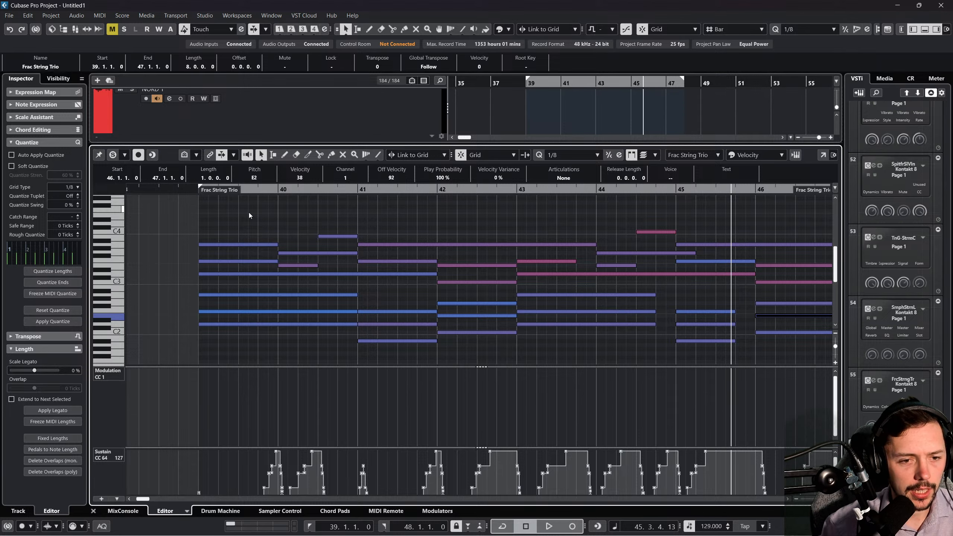
# Examine the upper and lower voices of the Frac String Trio part and its position among the string tracks.
pyautogui.click(237, 228)
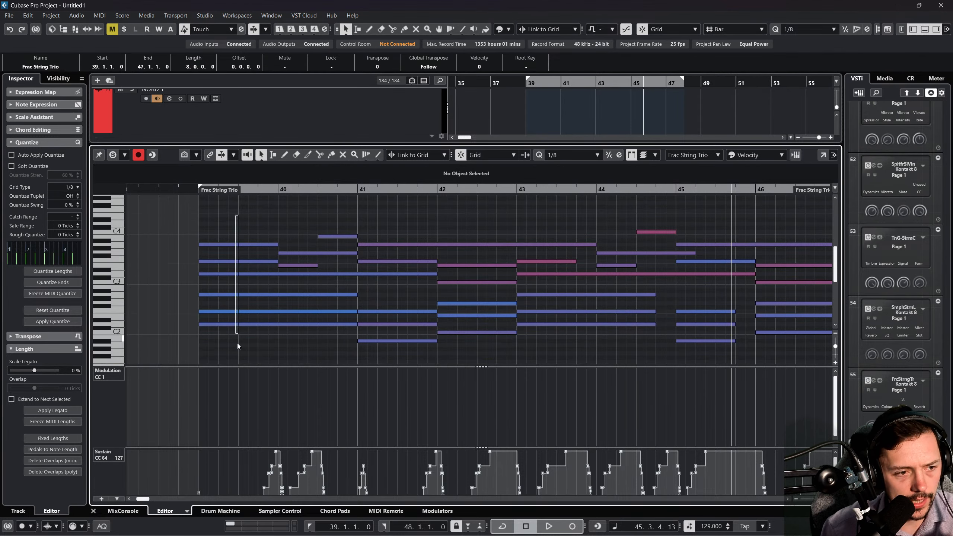
pyautogui.moveTo(237, 343); pyautogui.dragTo(239, 347)
pyautogui.moveTo(239, 347); pyautogui.dragTo(410, 242)
pyautogui.click(247, 217)
pyautogui.moveTo(342, 246); pyautogui.dragTo(312, 228)
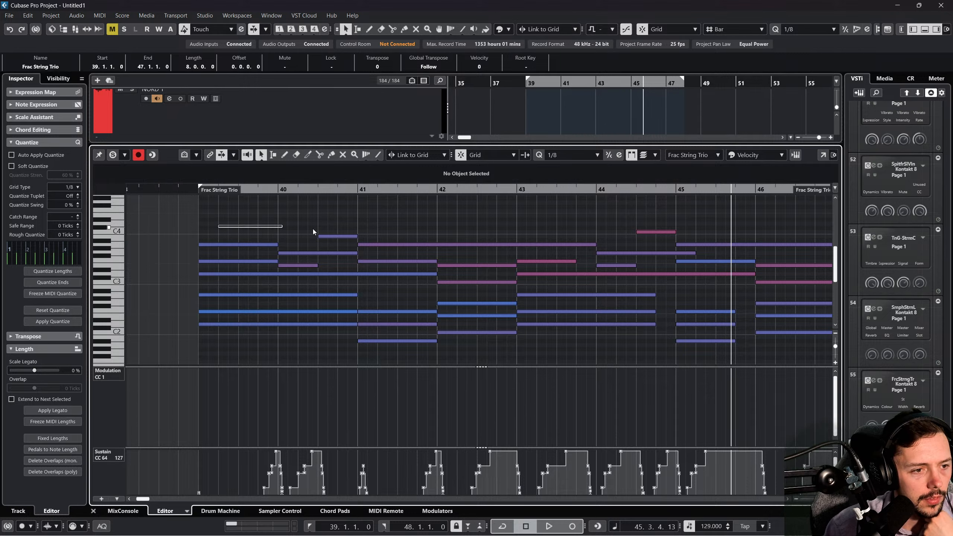
pyautogui.moveTo(559, 234); pyautogui.dragTo(578, 252)
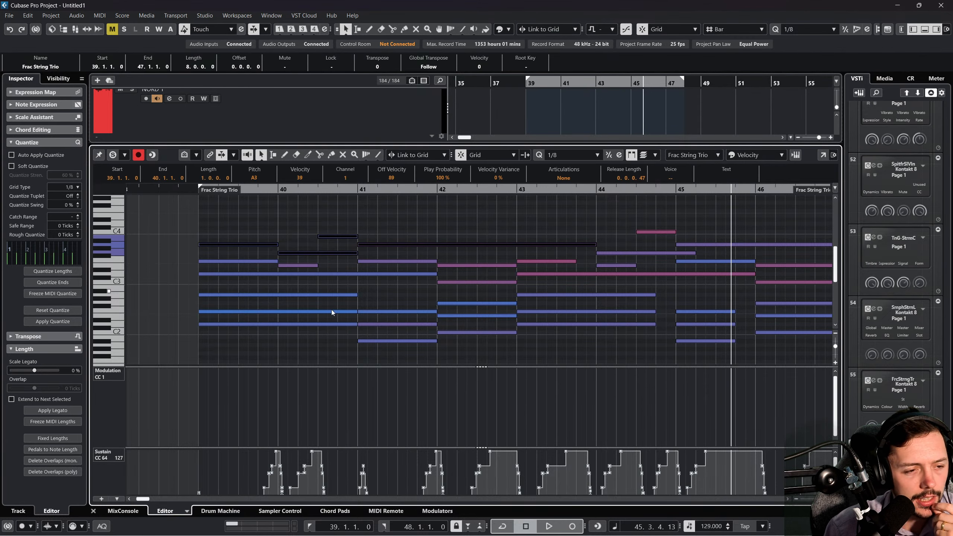
pyautogui.click(276, 336)
pyautogui.click(329, 324)
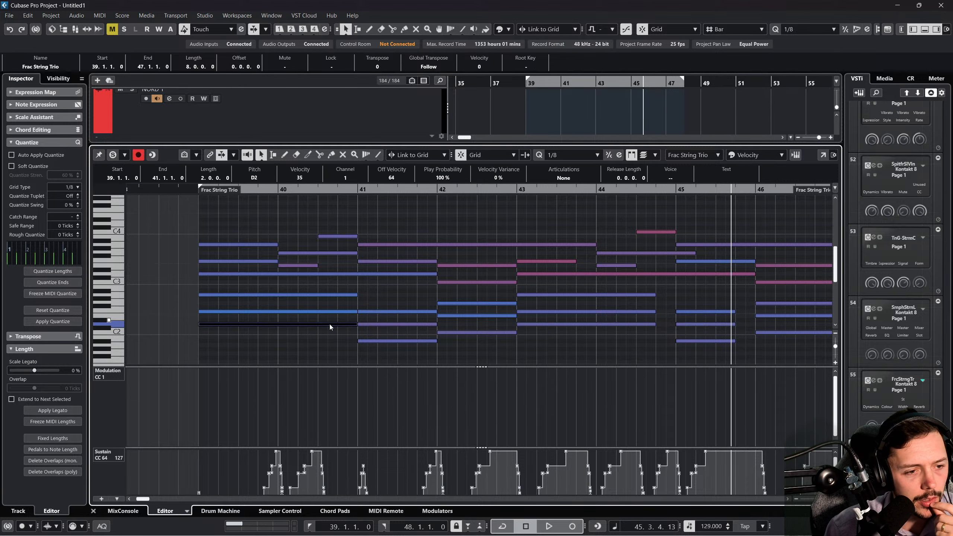
pyautogui.click(94, 511)
pyautogui.scroll(-2, 518, 344)
pyautogui.click(542, 347)
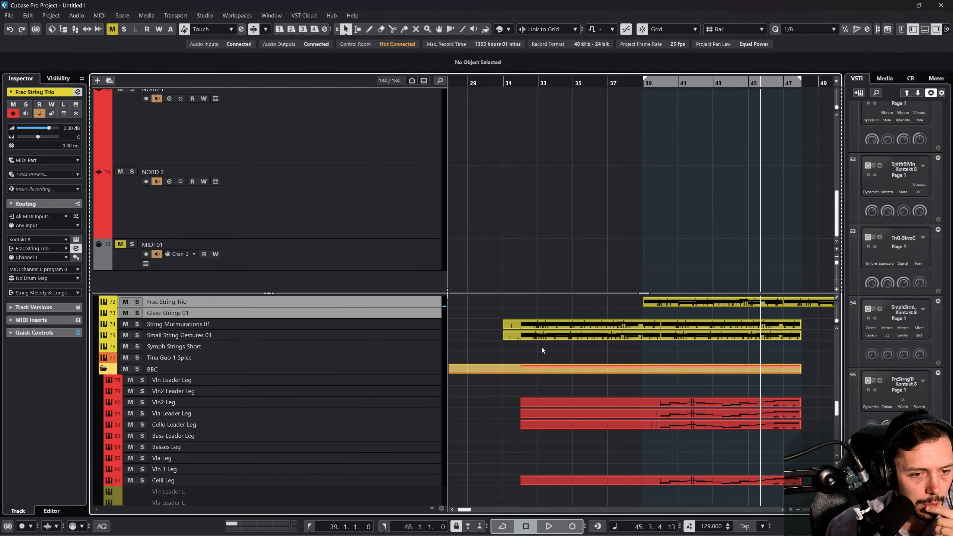
pyautogui.scroll(2, 632, 359)
pyautogui.hscroll(4, 632, 359)
# Transpose all notes below C3 in the Frac String Trio part at bar 39 down one octave.
pyautogui.doubleClick(600, 346)
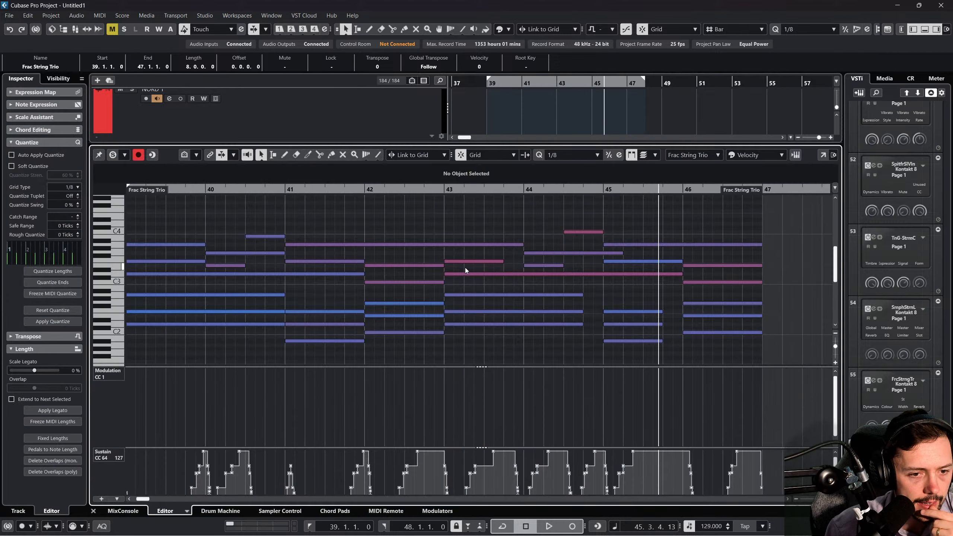
pyautogui.moveTo(748, 359)
pyautogui.mouseDown()
pyautogui.moveTo(324, 319)
pyautogui.moveTo(345, 338)
pyautogui.mouseUp()
pyautogui.hscroll(-2, 341, 338)
pyautogui.hscroll(-2, 340, 337)
pyautogui.click(477, 347)
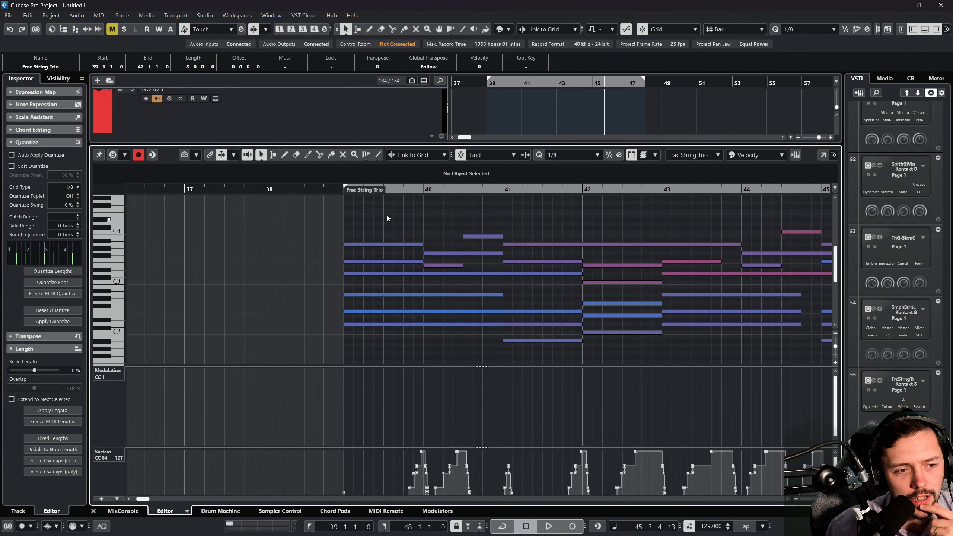
pyautogui.click(455, 323)
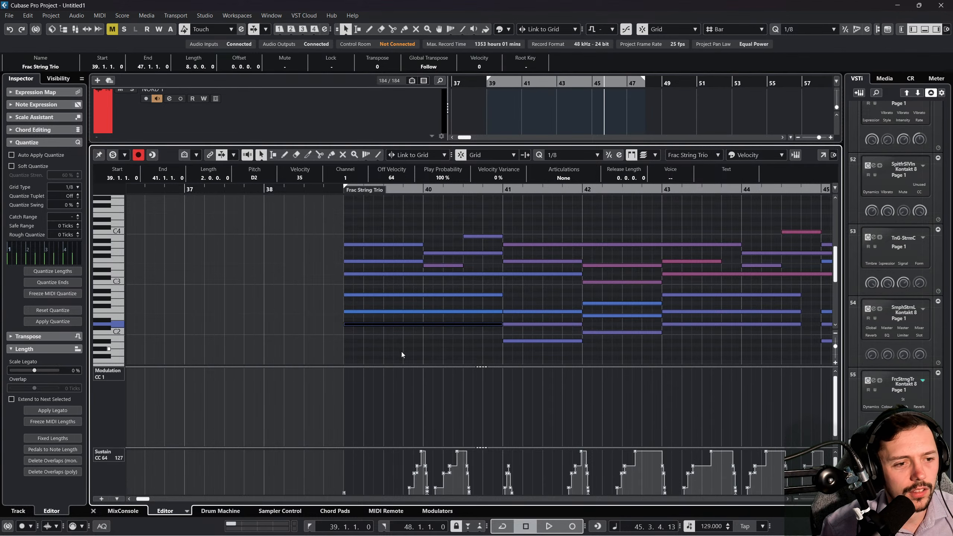
pyautogui.hscroll(2, 405, 306)
pyautogui.hscroll(2, 421, 290)
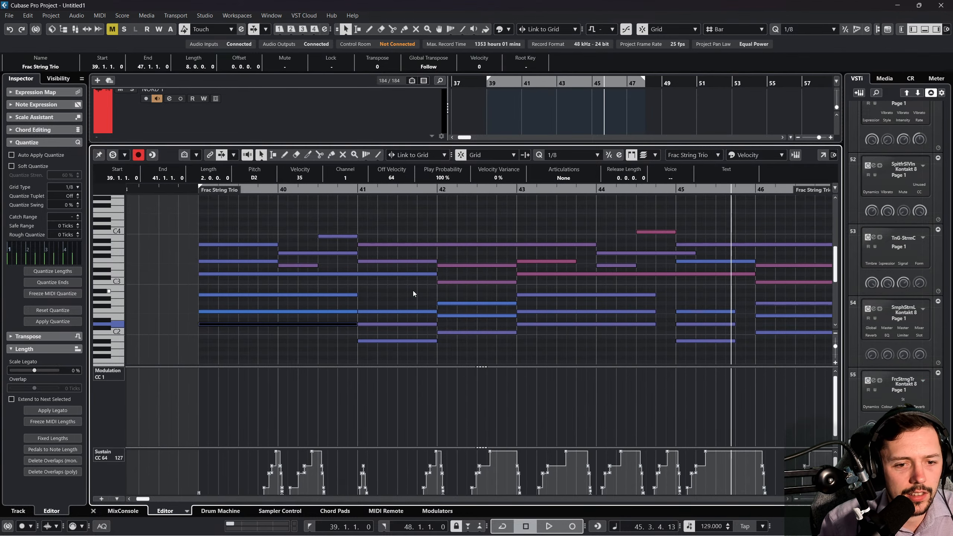
pyautogui.hscroll(4, 742, 333)
pyautogui.moveTo(696, 351); pyautogui.dragTo(153, 294)
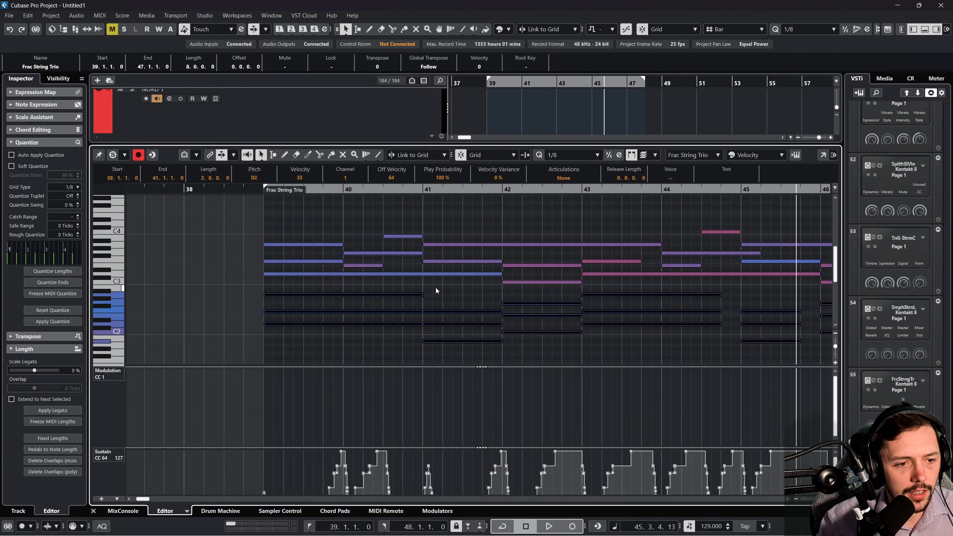
pyautogui.hotkey('shift', 'Down')
pyautogui.hscroll(2, 542, 274)
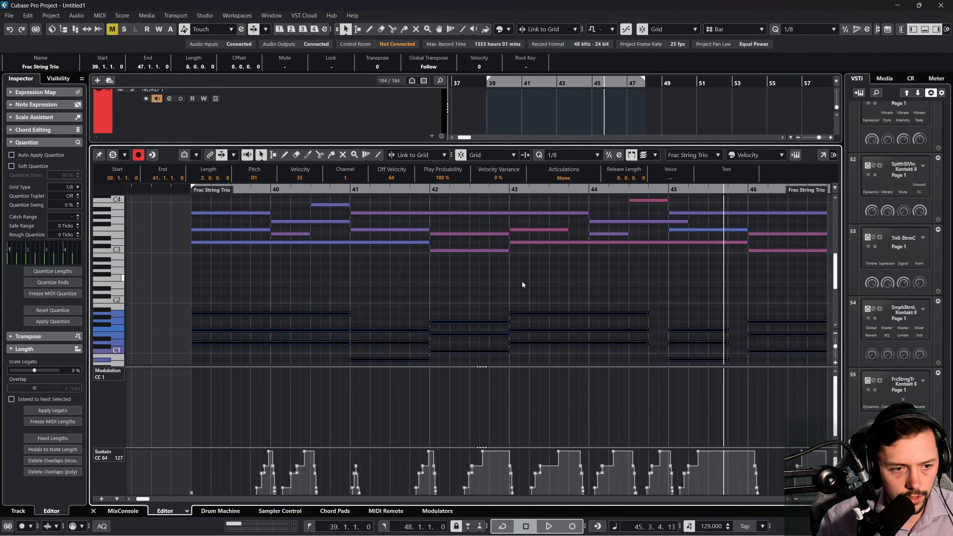
pyautogui.click(502, 289)
# Transpose the upper notes of the Frac String Trio part, from C3 up, one octave higher and close the editor.
pyautogui.hscroll(-2, 486, 275)
pyautogui.hscroll(4, 471, 278)
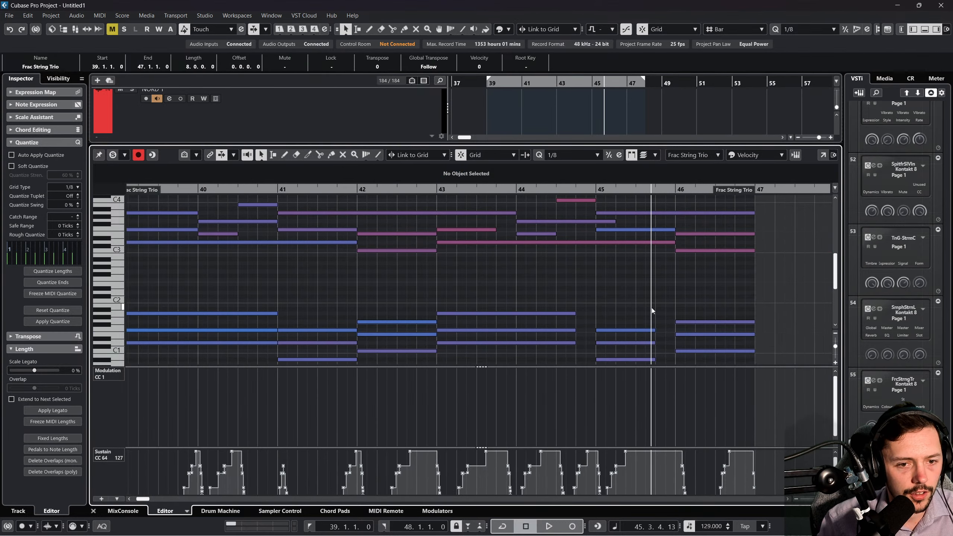
pyautogui.moveTo(529, 248); pyautogui.dragTo(183, 195)
pyautogui.hotkey('shift', 'Up')
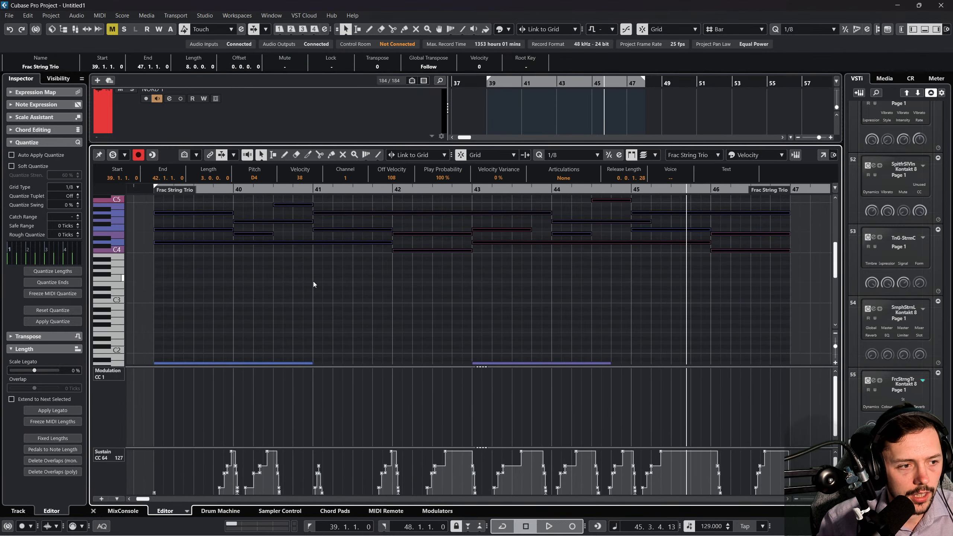
pyautogui.click(94, 511)
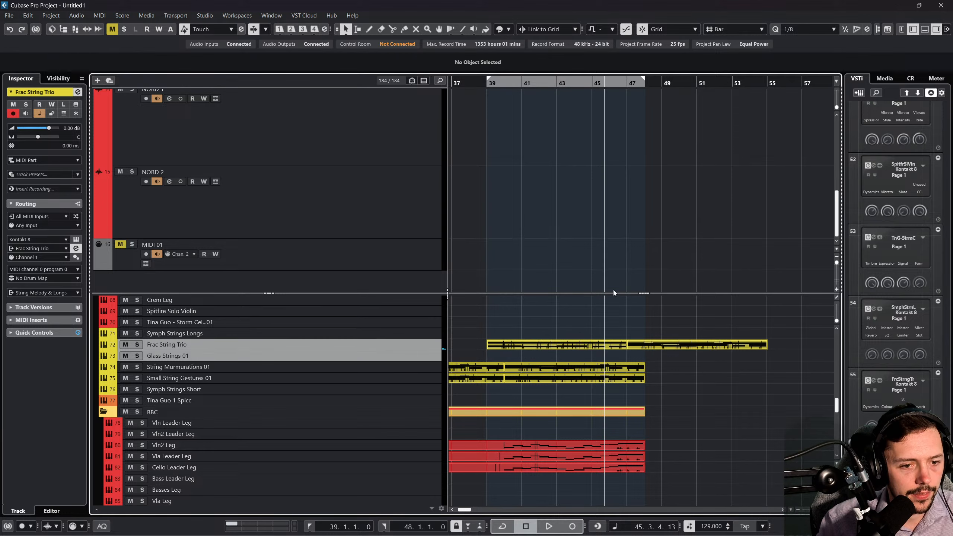
# Play the arrangement from bar 39 with the Frac String Trio and Glass Strings 01 tracks enlarged.
pyautogui.click(489, 85)
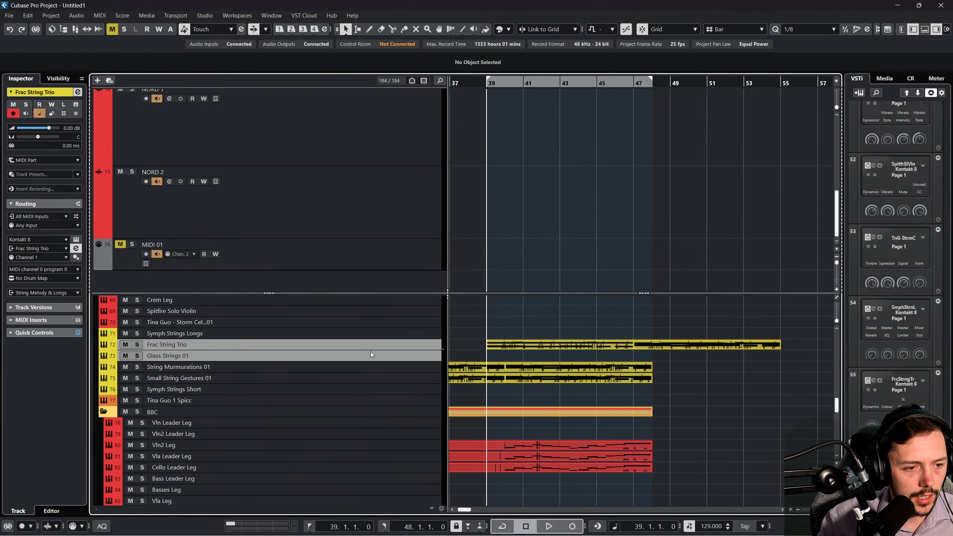
pyautogui.moveTo(372, 350); pyautogui.dragTo(372, 411)
pyautogui.scroll(-2, 715, 424)
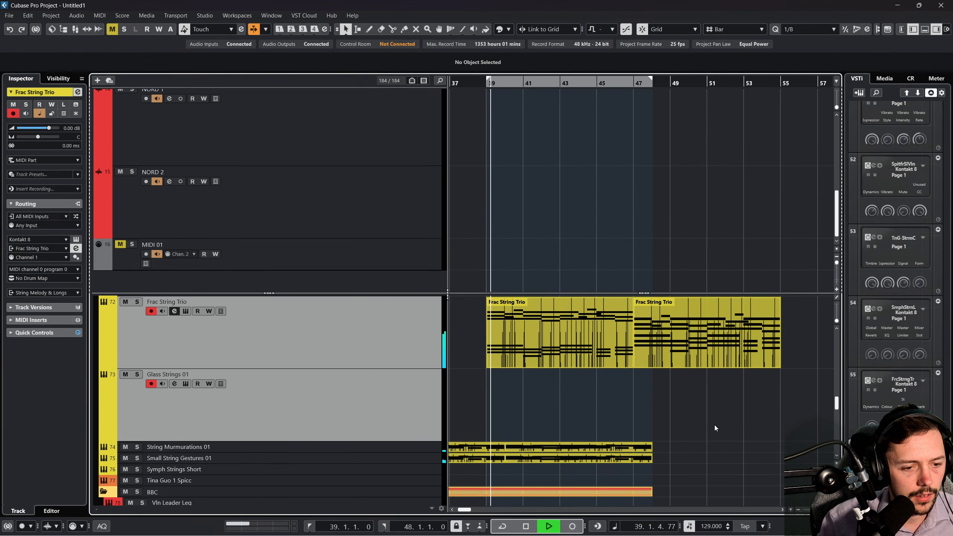
# Stop playback and transpose the notes from C3 up in the String Murmurations 01 part at bar 40 up one octave.
pyautogui.doubleClick(549, 449)
pyautogui.press('space')
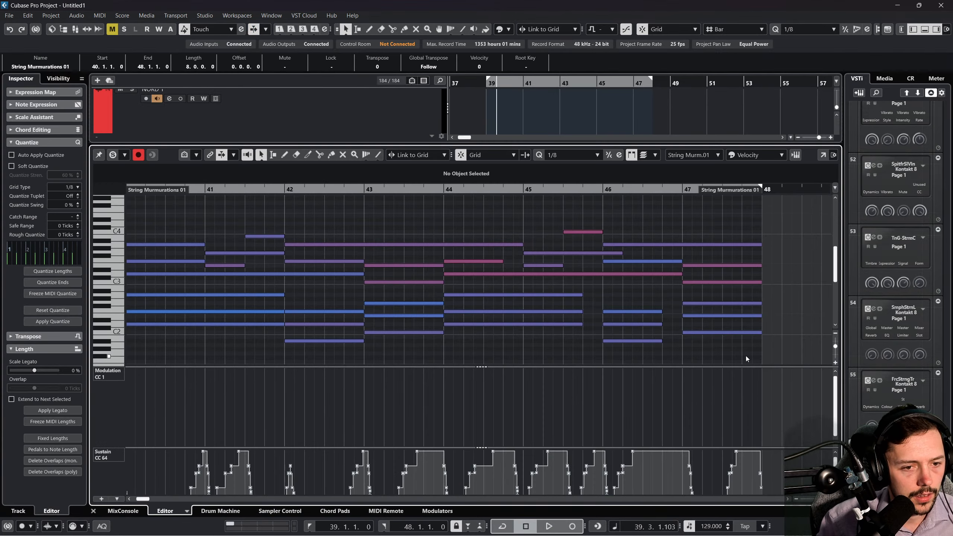
pyautogui.moveTo(753, 354); pyautogui.dragTo(141, 297)
pyautogui.click(556, 307)
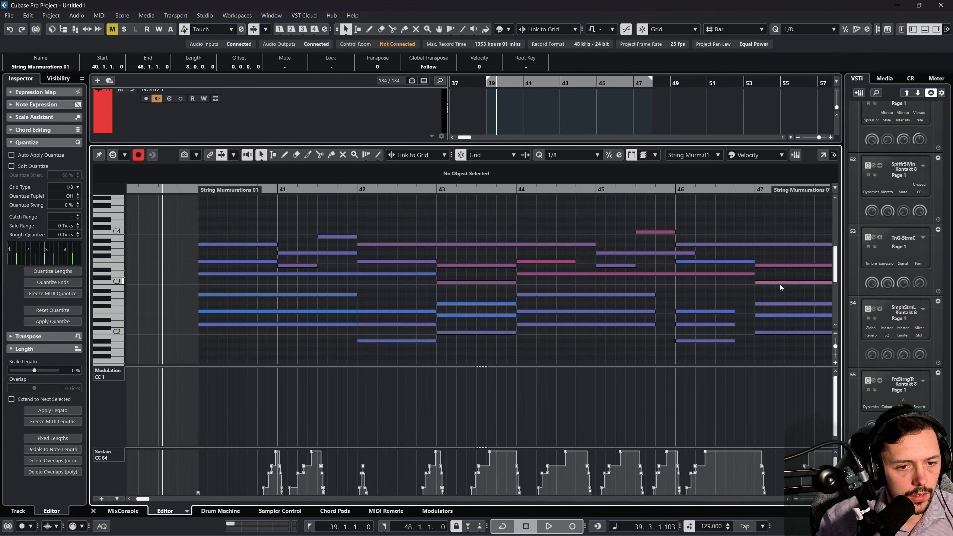
pyautogui.moveTo(781, 287); pyautogui.dragTo(241, 240)
pyautogui.hotkey('shift', 'Up')
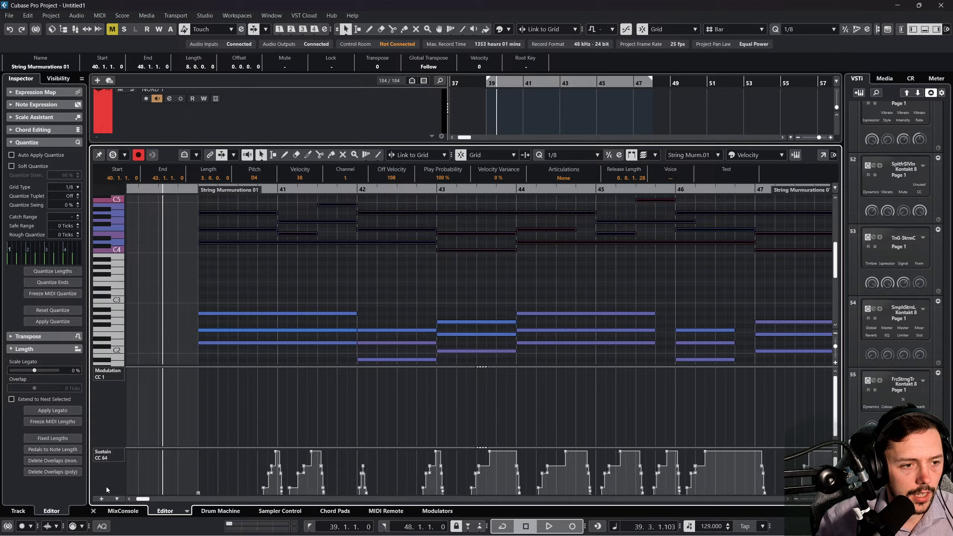
pyautogui.click(94, 512)
# Examine the upper and lower note groups of the Small String Gestures 01 part at bar 40 in the Key Editor.
pyautogui.scroll(-1, 577, 426)
pyautogui.hscroll(-3, 578, 416)
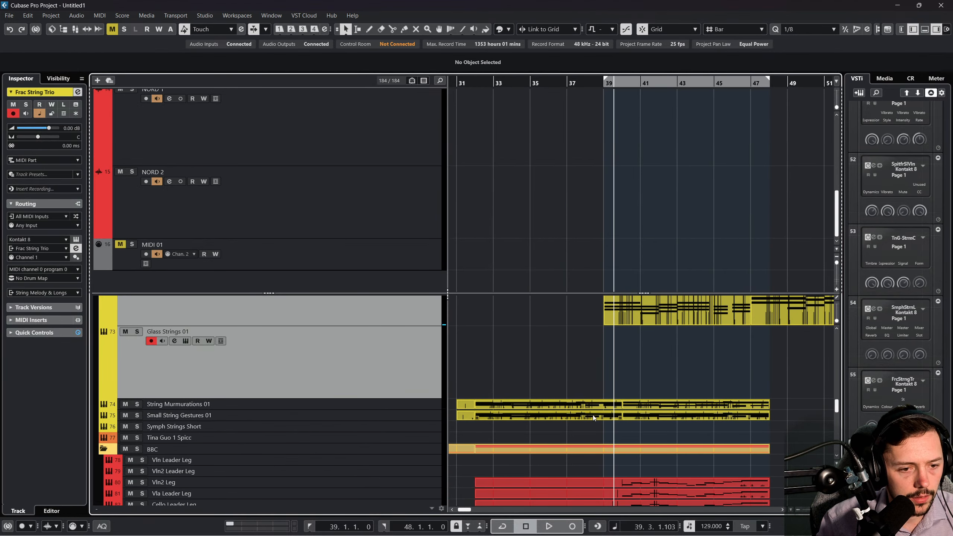
pyautogui.click(682, 415)
pyautogui.doubleClick(682, 415)
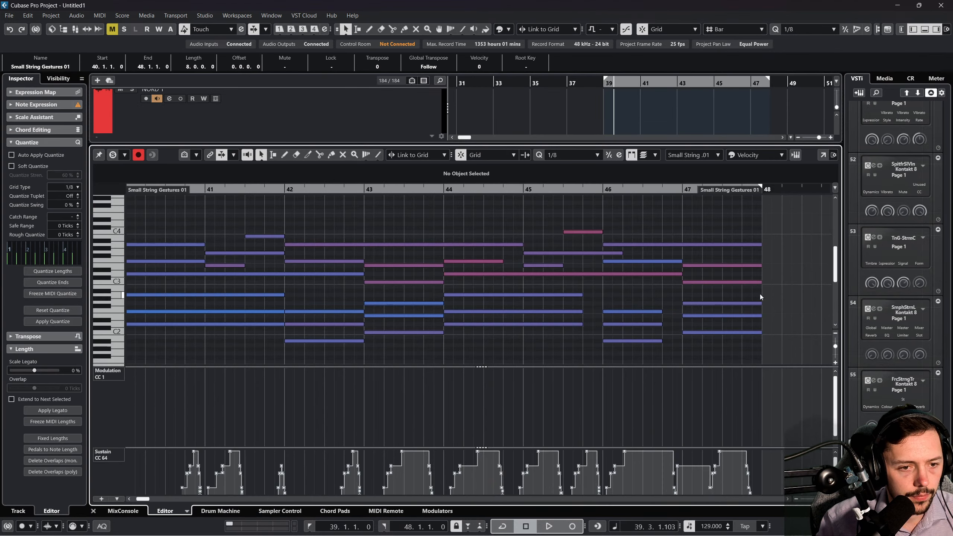
pyautogui.moveTo(761, 293); pyautogui.dragTo(205, 212)
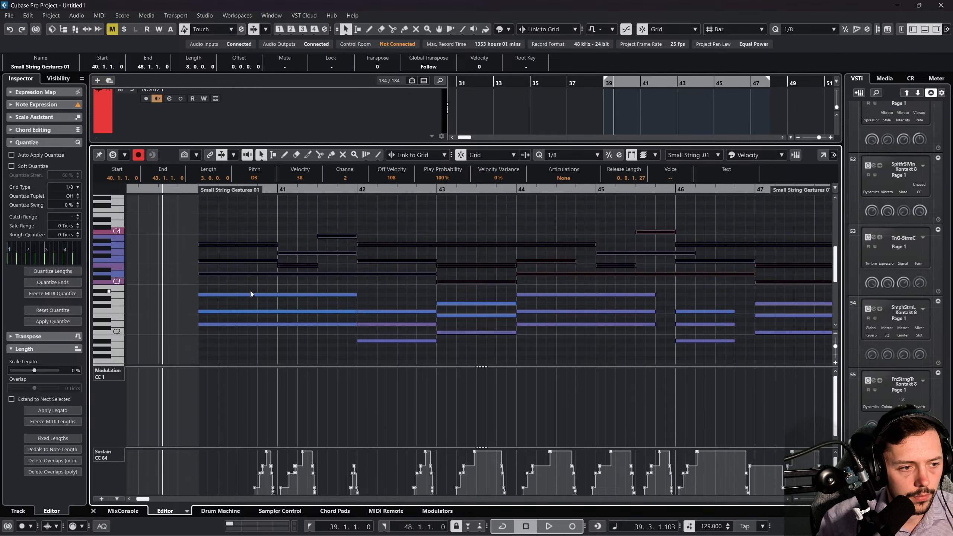
pyautogui.moveTo(246, 289); pyautogui.dragTo(786, 351)
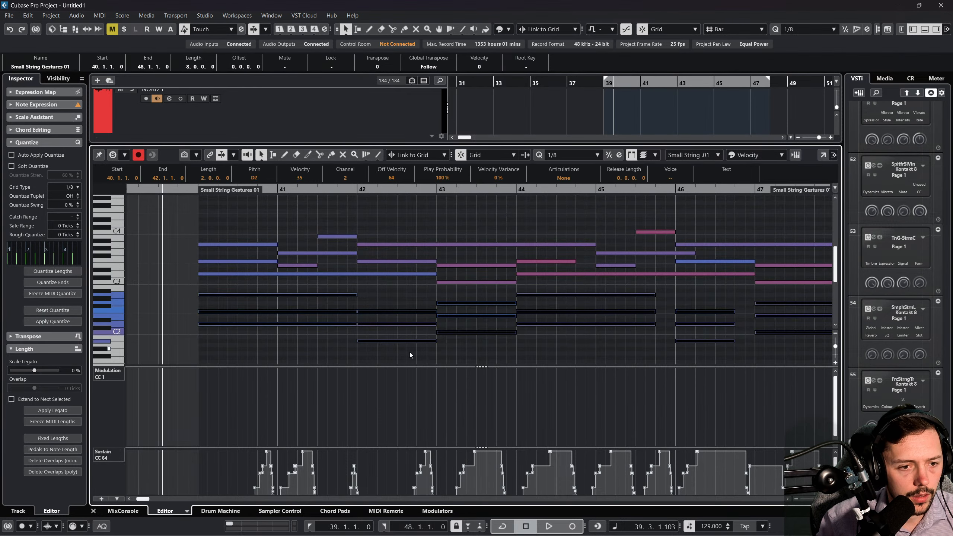
pyautogui.click(410, 355)
pyautogui.click(246, 324)
pyautogui.click(96, 512)
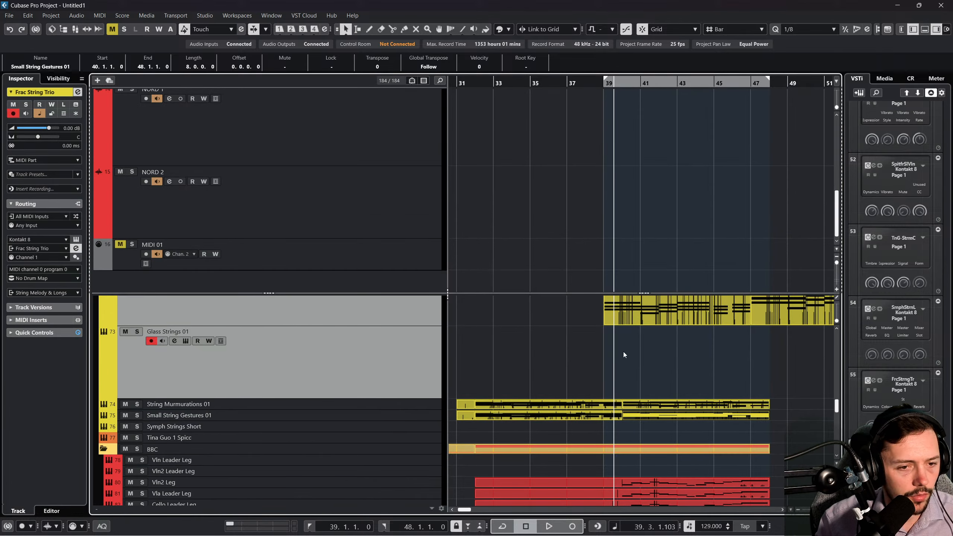
# Delete both Frac String Trio parts, at bars 39 and 47.
pyautogui.hscroll(3, 630, 324)
pyautogui.press('Delete')
pyautogui.click(688, 305)
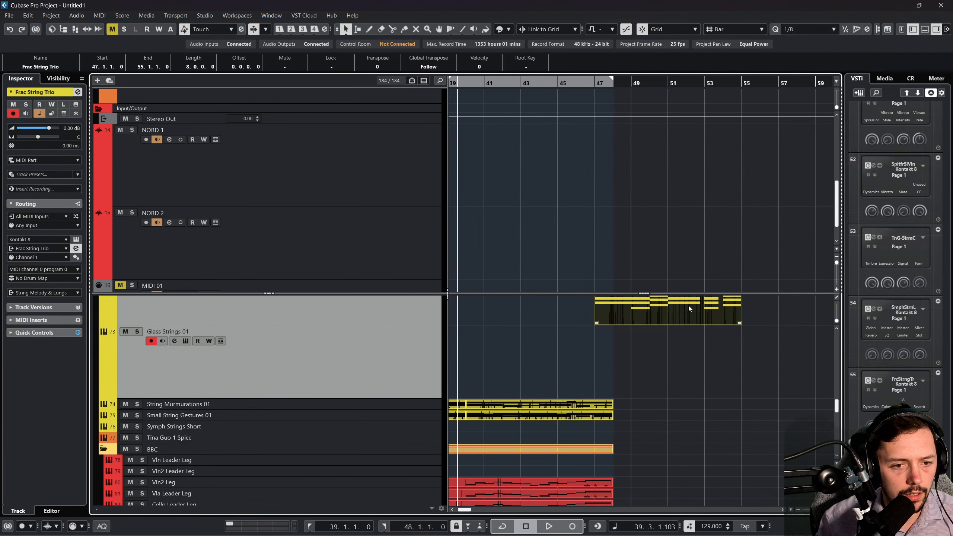
pyautogui.press('Delete')
# Play the arrangement from about bar 32 and review the String Murmurations 01 and Small String Gestures 01 parts.
pyautogui.hscroll(-2, 665, 319)
pyautogui.press('space')
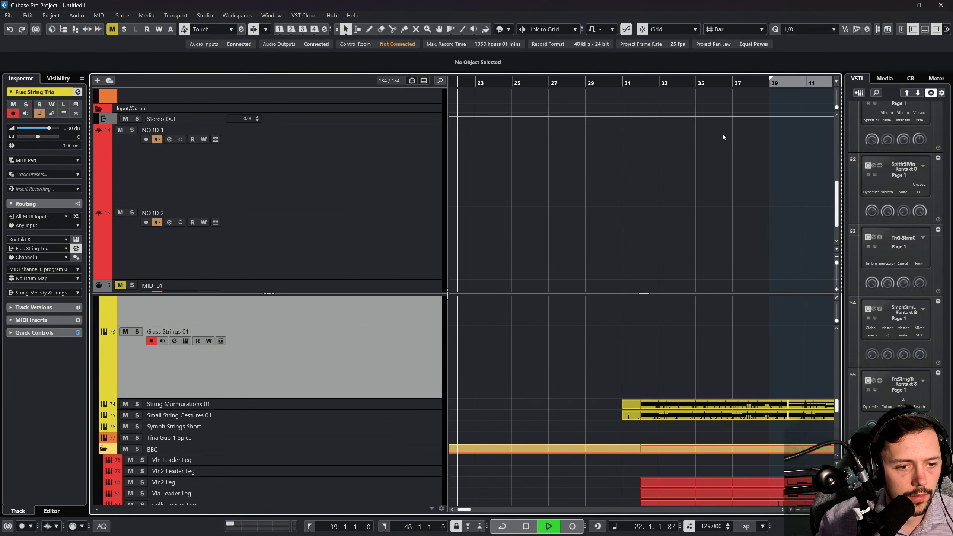
pyautogui.click(654, 83)
pyautogui.hscroll(2, 637, 181)
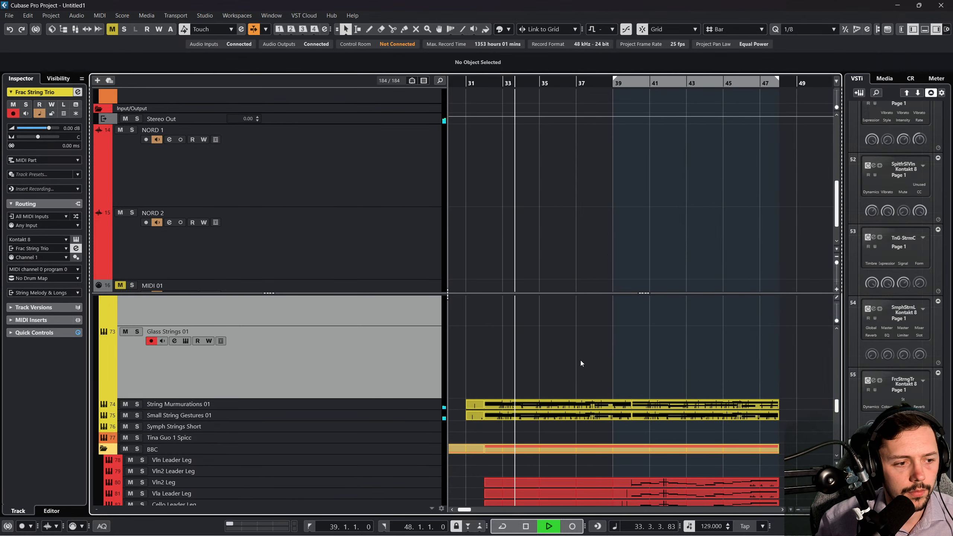
pyautogui.scroll(1, 580, 351)
pyautogui.scroll(-1, 580, 352)
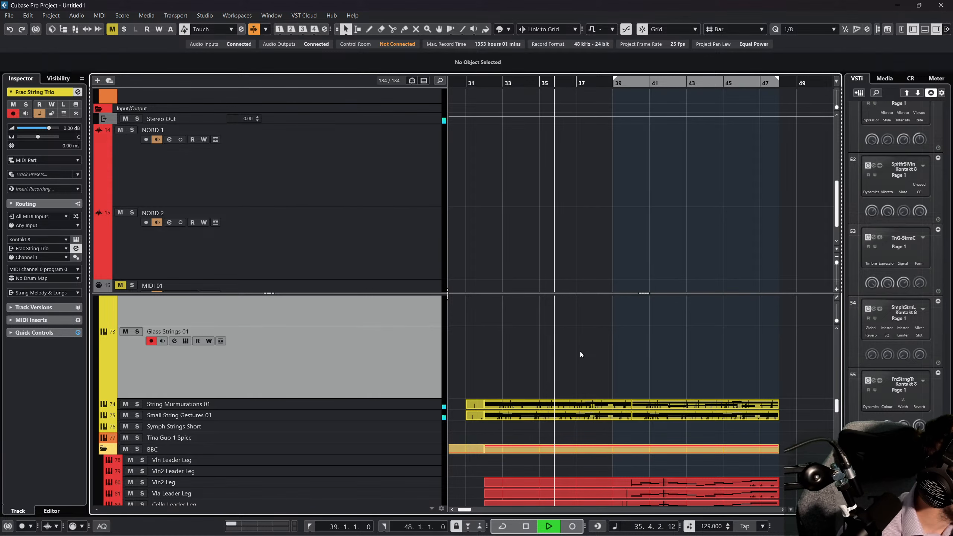
pyautogui.hscroll(1, 603, 412)
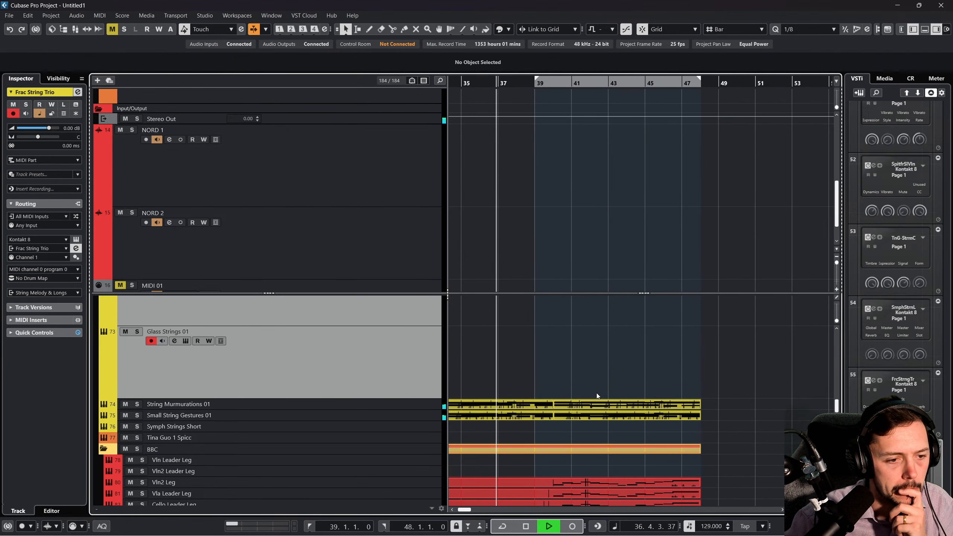
# Review the tuned percussion, piano, harp and BBC legato string parts around bars 35 to 48 during playback.
pyautogui.scroll(5, 565, 354)
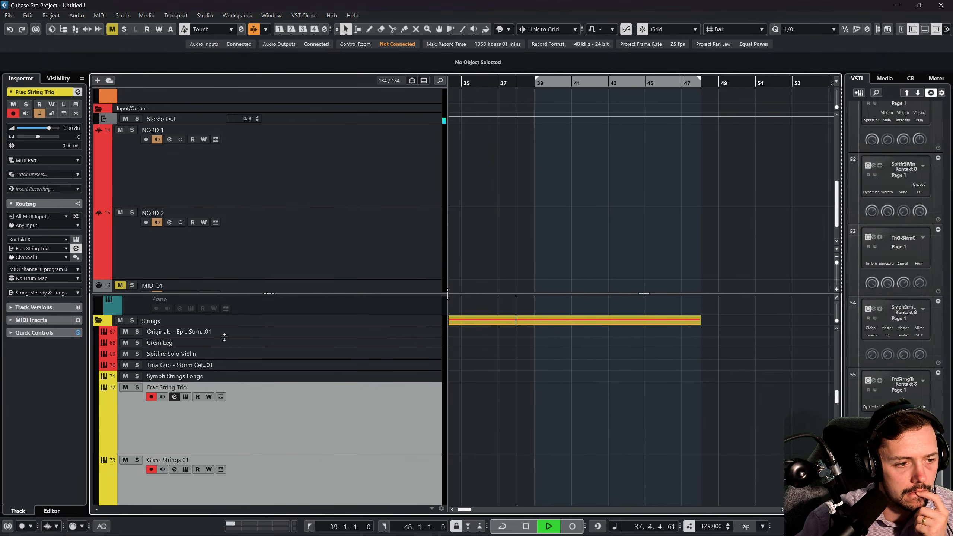
pyautogui.scroll(8, 346, 388)
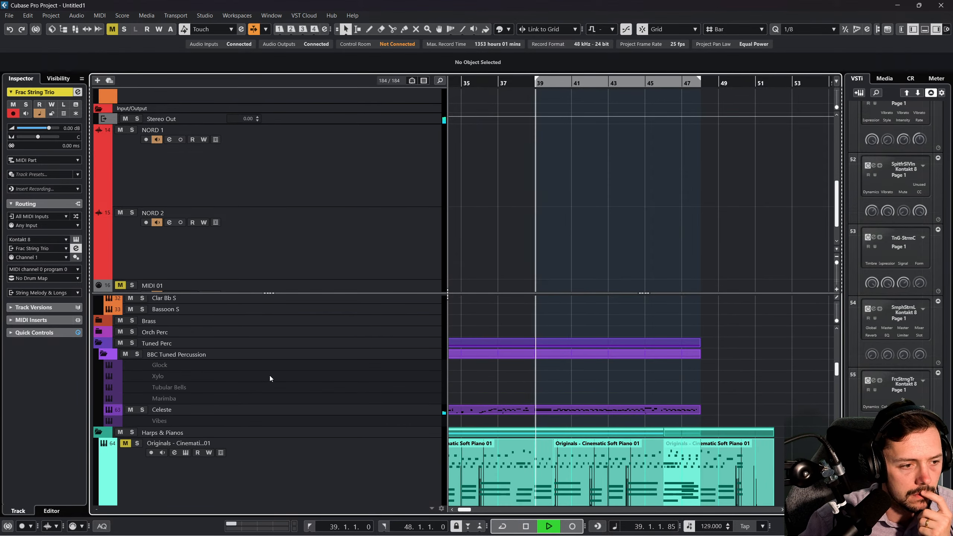
pyautogui.scroll(-10, 282, 380)
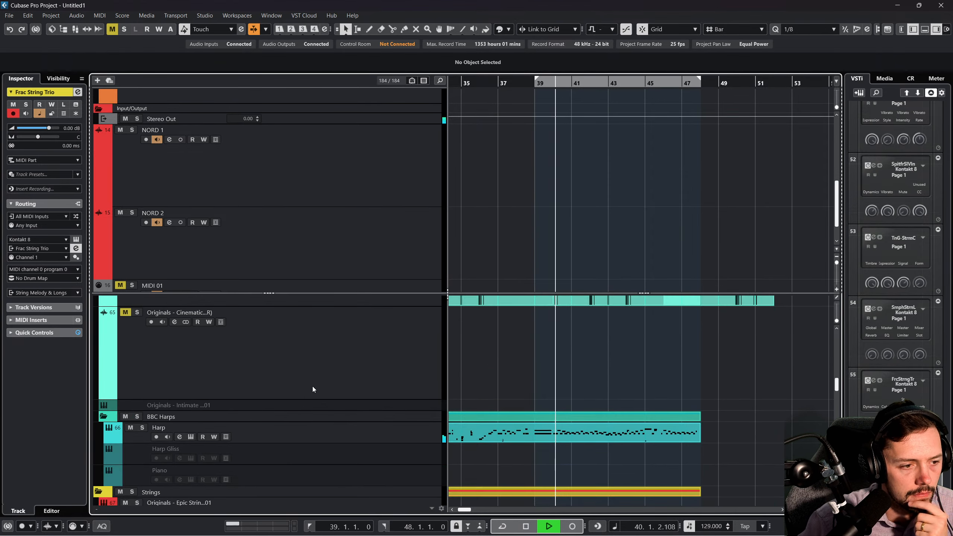
pyautogui.scroll(-3, 382, 384)
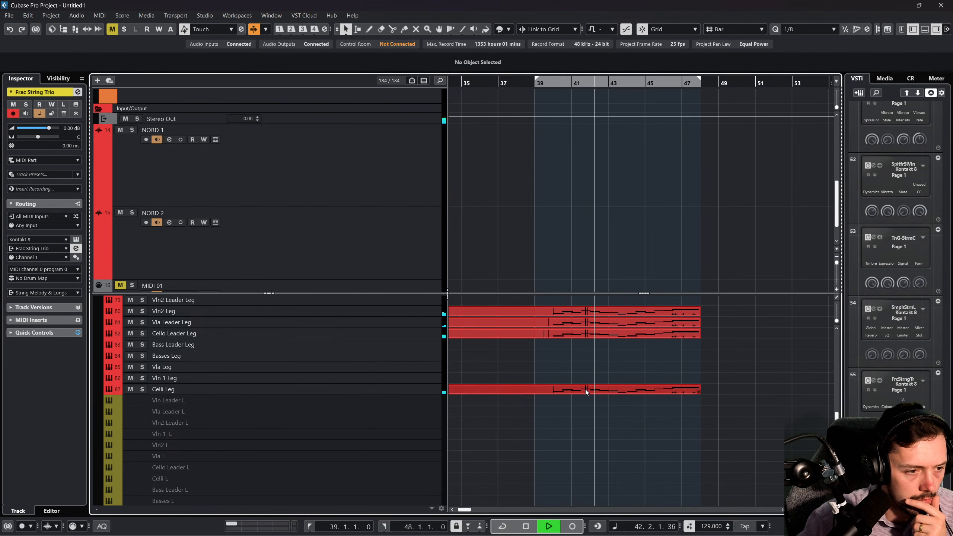
pyautogui.click(675, 389)
pyautogui.hscroll(-2, 684, 400)
pyautogui.hscroll(1, 682, 401)
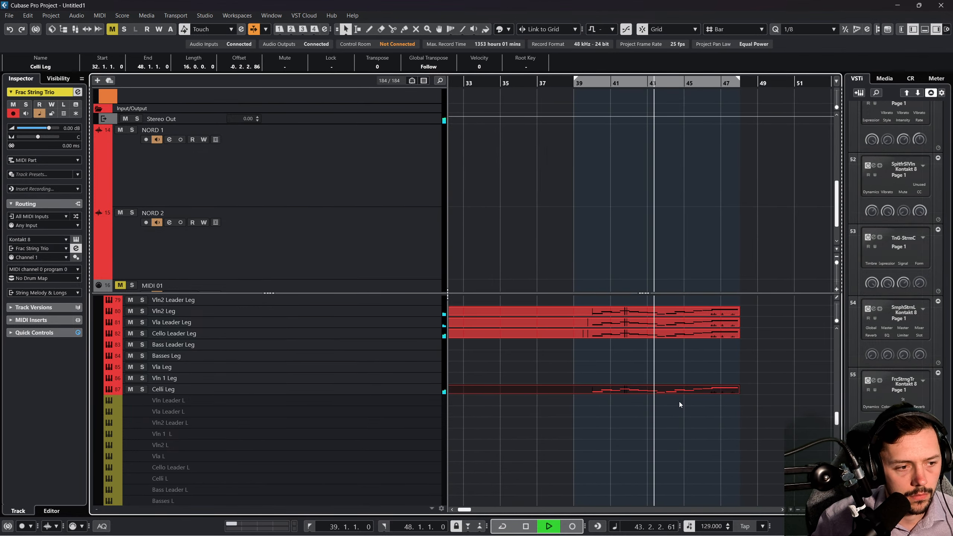
# Record a bass line on the Bass Leader Leg and Basses Leg tracks together, starting at bar 33 and stopping after bar 48.
pyautogui.click(403, 355)
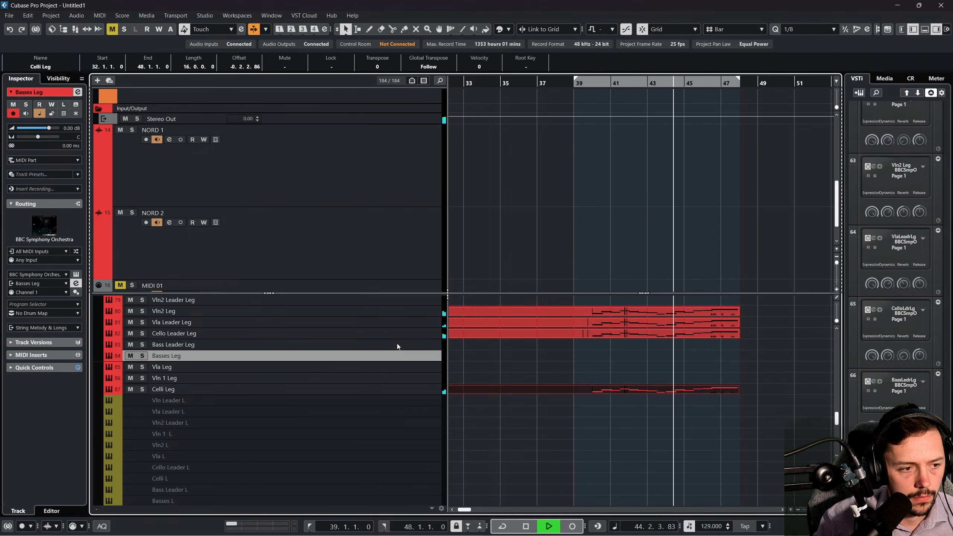
pyautogui.keyDown('ctrl'); pyautogui.click(397, 344); pyautogui.keyUp('ctrl')
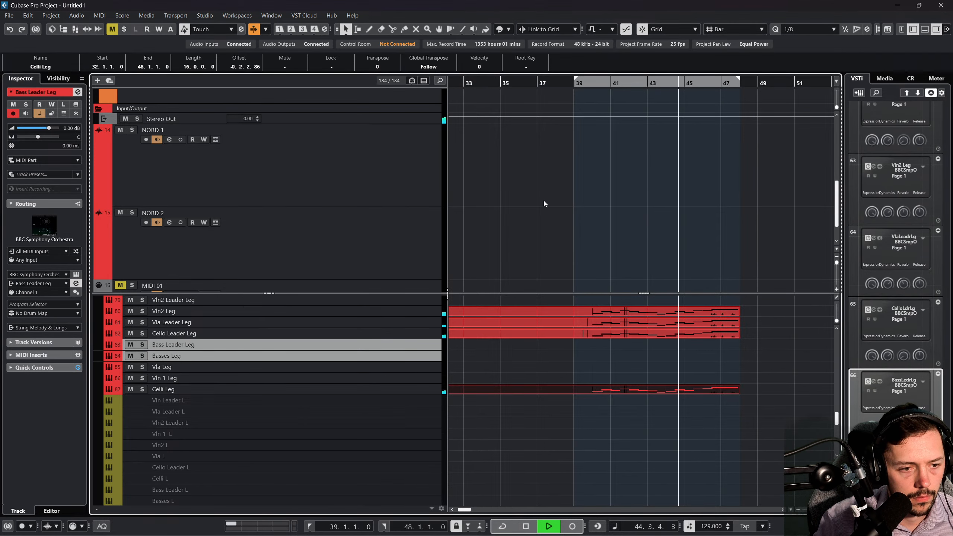
pyautogui.click(538, 85)
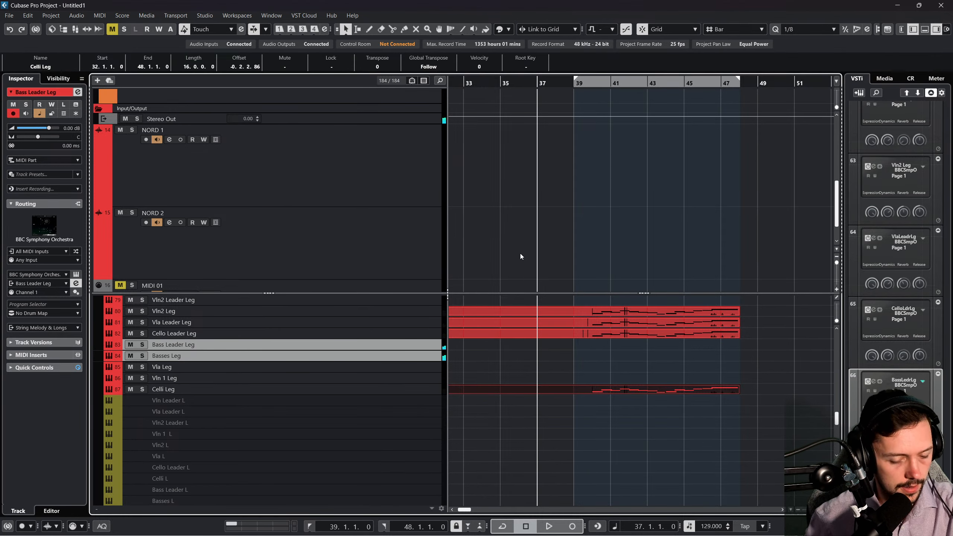
pyautogui.hscroll(4, 543, 432)
pyautogui.hscroll(-5, 599, 407)
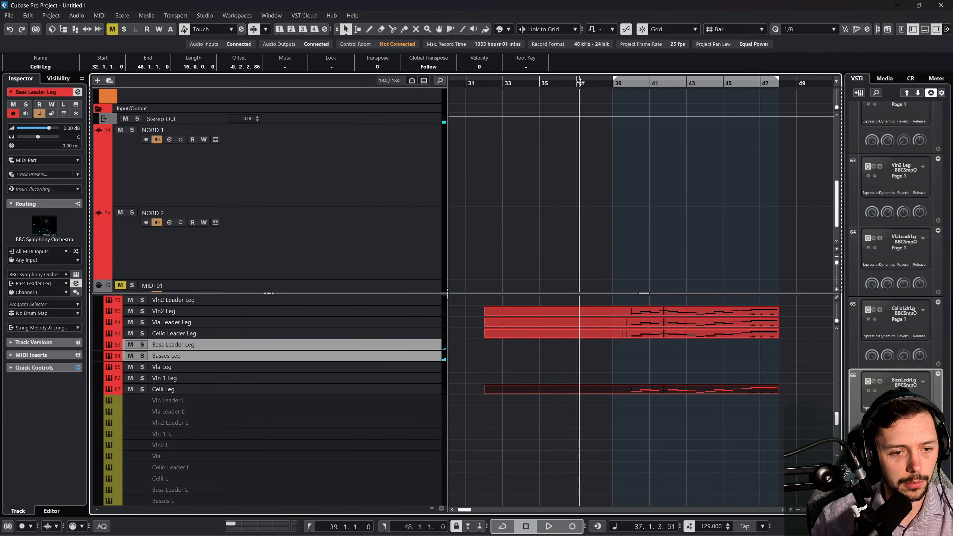
pyautogui.click(594, 81)
pyautogui.click(503, 90)
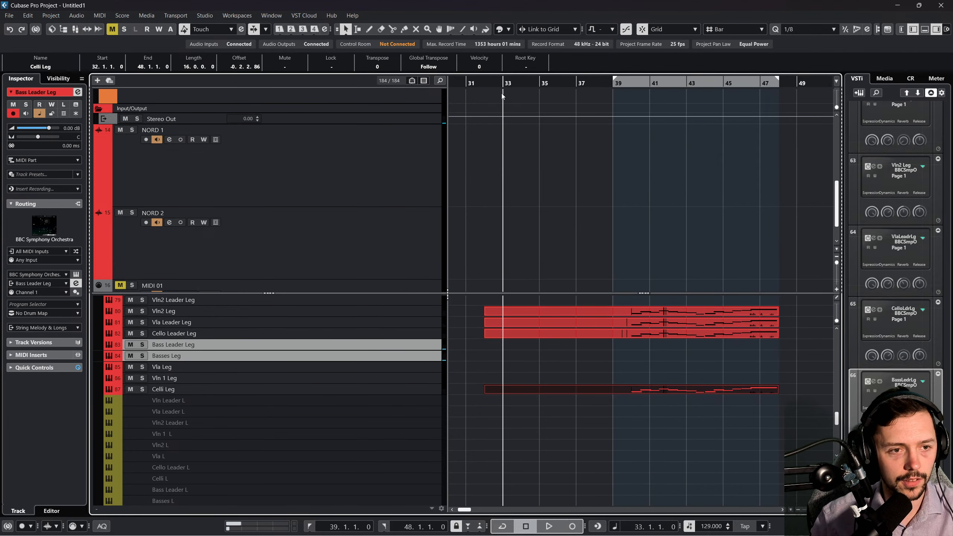
pyautogui.click(548, 526)
pyautogui.click(573, 526)
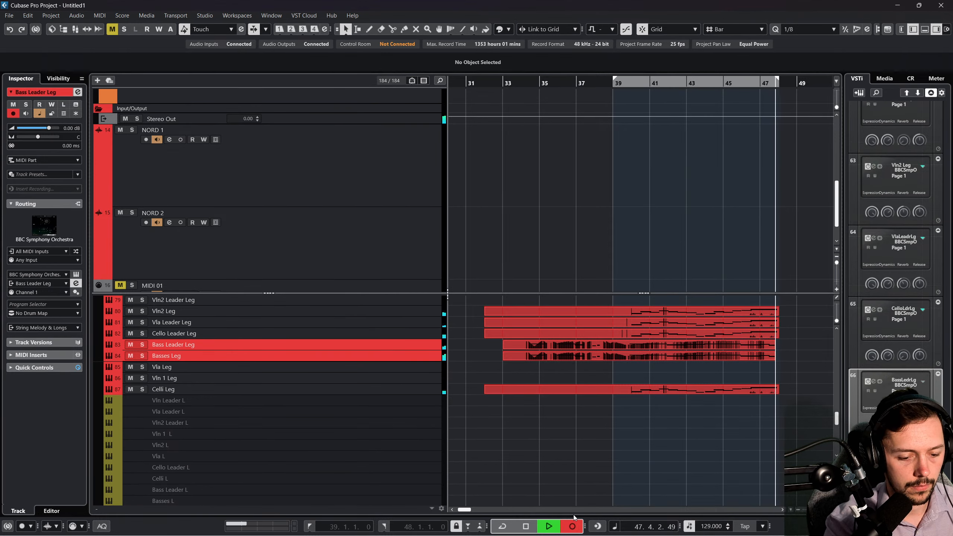
pyautogui.press('space')
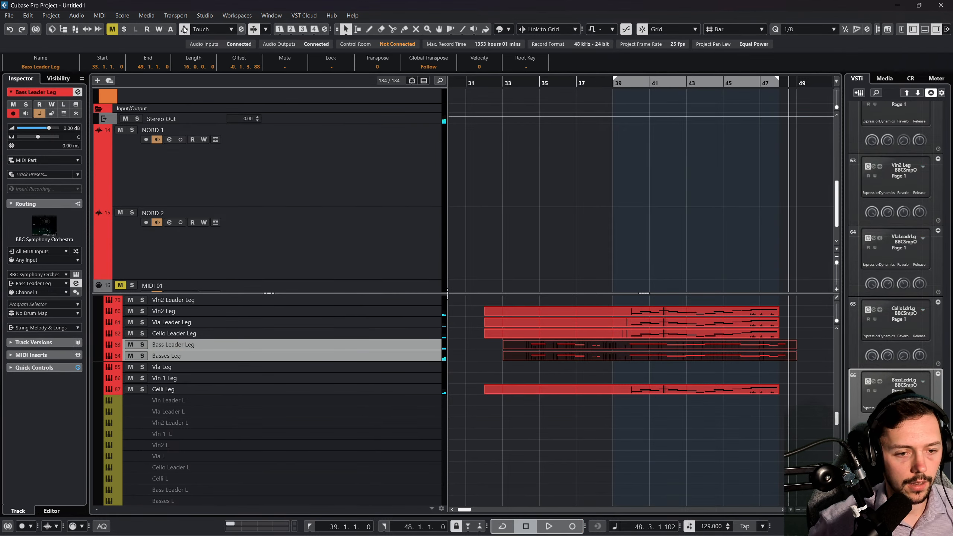
# Quantize the newly recorded Bass Leader Leg and Basses Leg notes to a 1/2 grid in the Key Editor.
pyautogui.click(99, 16)
pyautogui.click(115, 25)
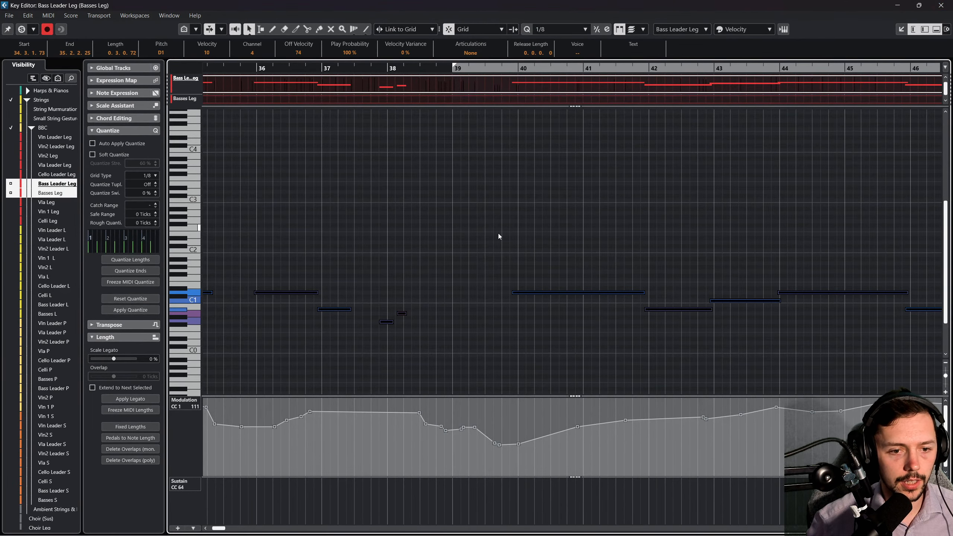
pyautogui.click(585, 29)
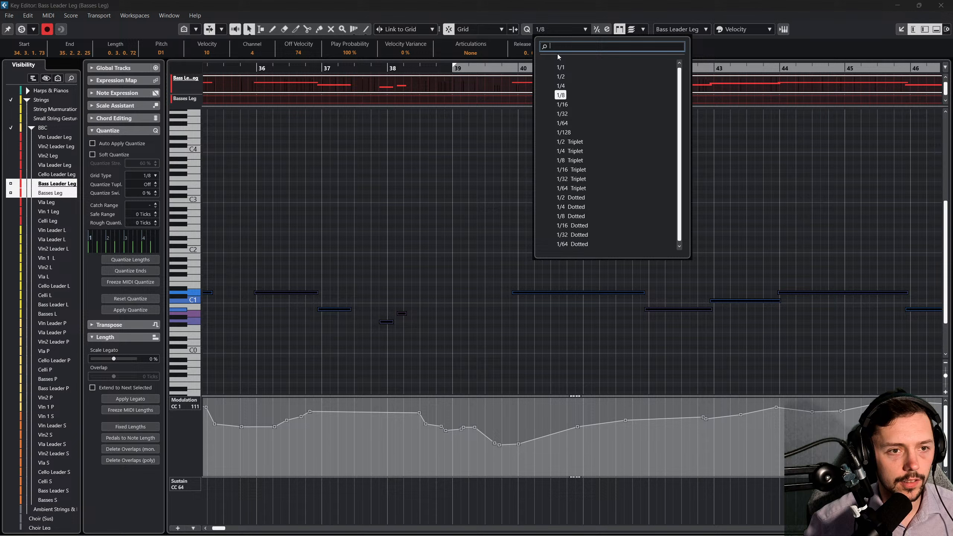
pyautogui.click(562, 77)
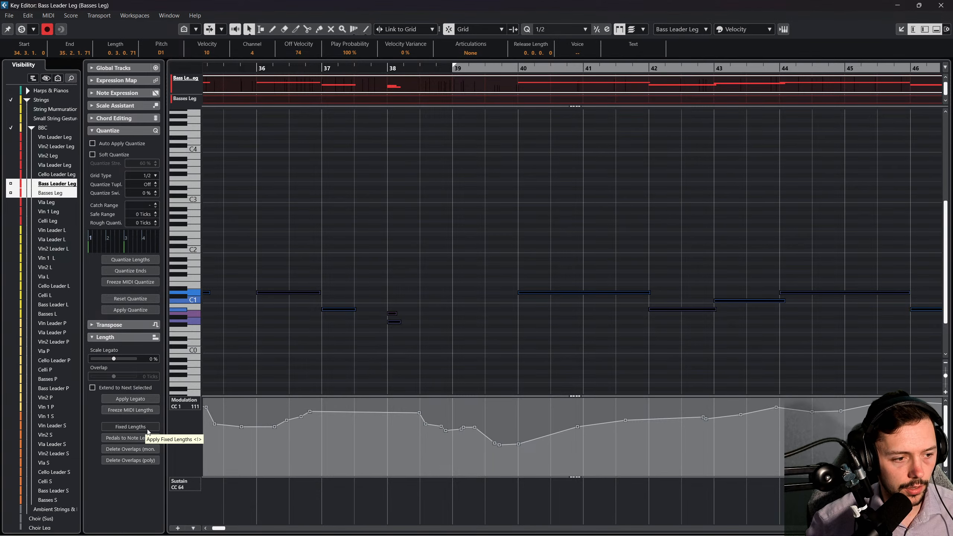
pyautogui.click(941, 5)
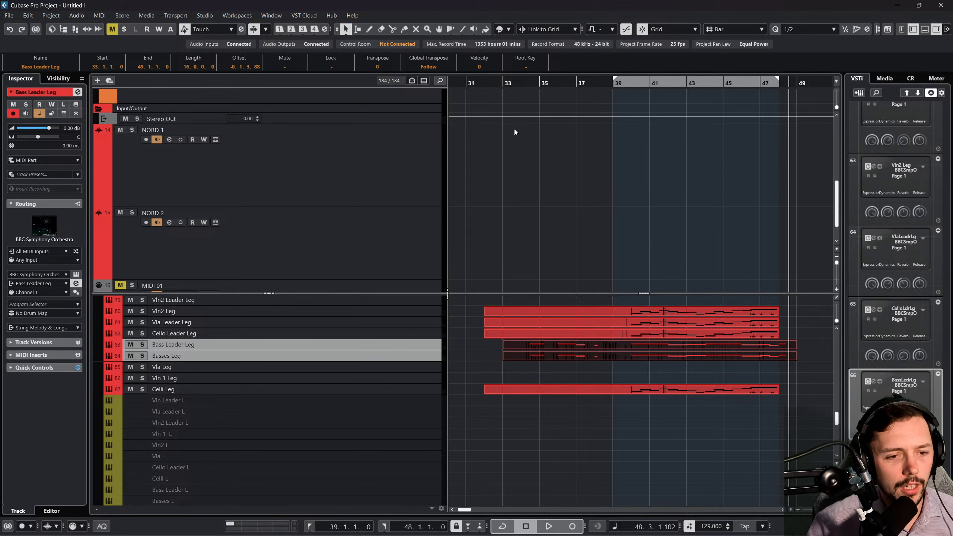
# Split the Bass Leader Leg and Basses Leg parts at bar 39 and delete the sections before it.
pyautogui.click(528, 81)
pyautogui.rightClick(619, 373)
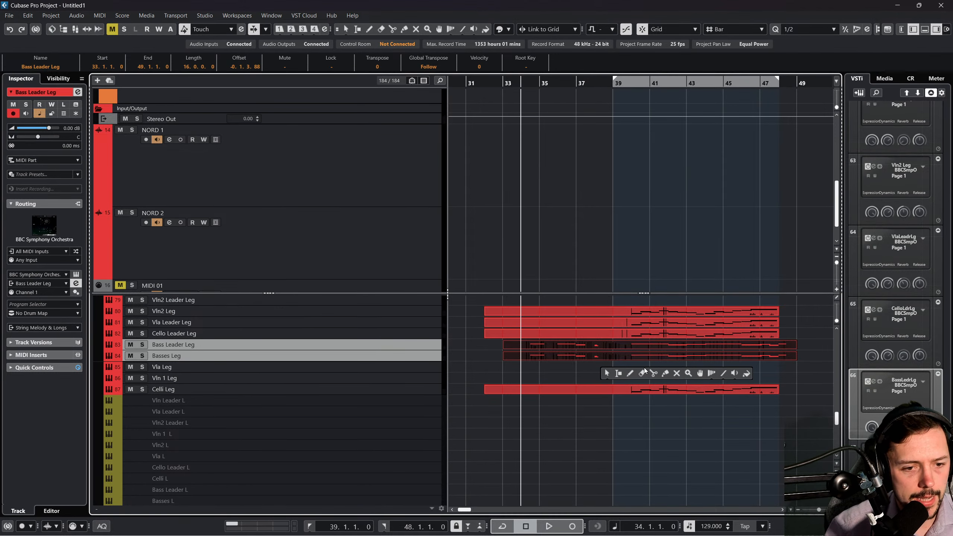
pyautogui.click(652, 373)
pyautogui.click(612, 355)
pyautogui.rightClick(580, 363)
pyautogui.click(585, 368)
pyautogui.click(574, 358)
pyautogui.press('Delete')
pyautogui.click(582, 346)
pyautogui.press('Delete')
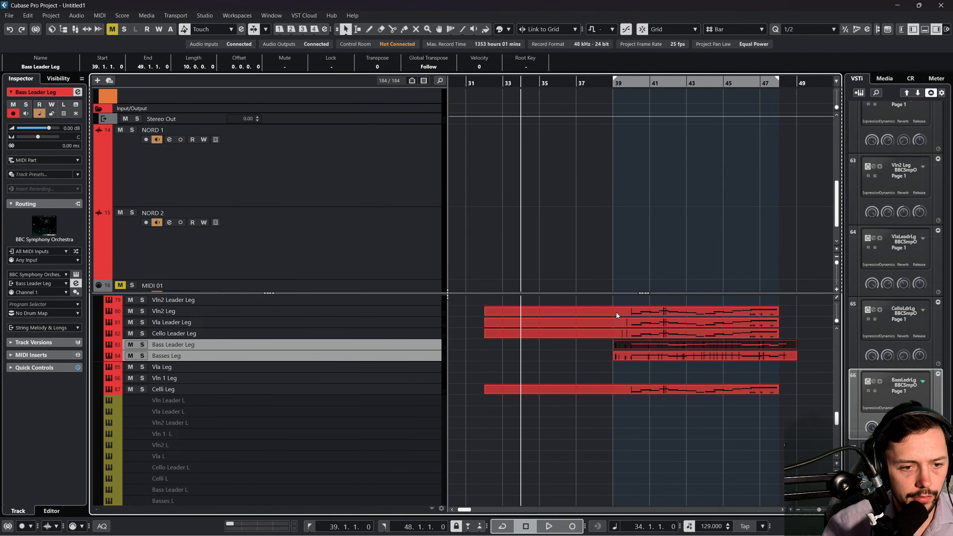
# Play the arrangement from about bar 39 to past bar 48 to check the trimmed bass parts.
pyautogui.moveTo(625, 83); pyautogui.dragTo(624, 94)
pyautogui.press('space')
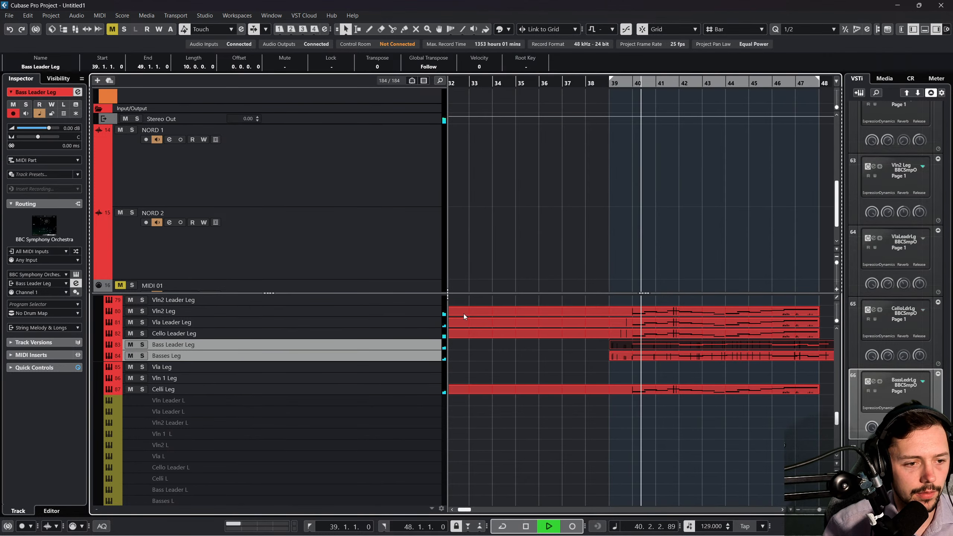
pyautogui.click(539, 362)
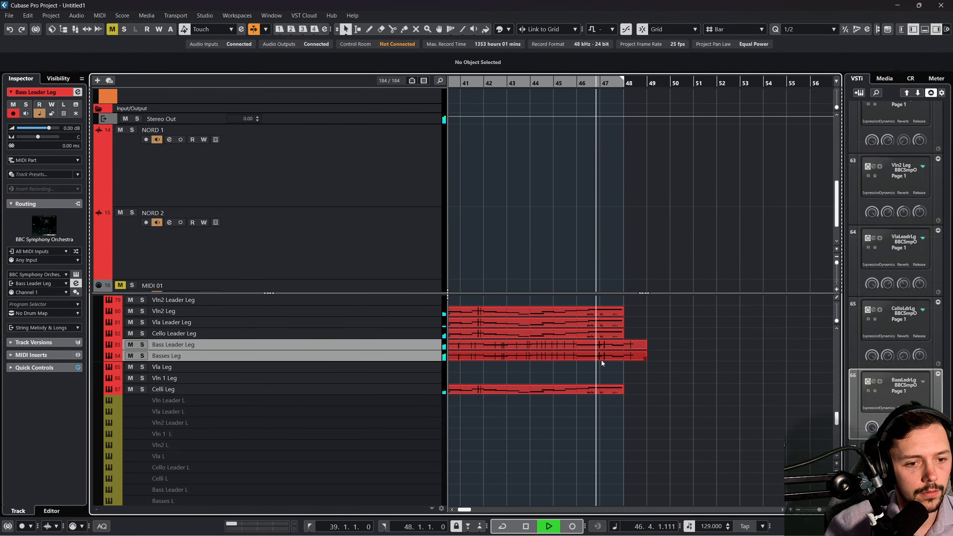
pyautogui.click(553, 357)
pyautogui.click(625, 368)
pyautogui.press('space')
pyautogui.hscroll(-4, 632, 364)
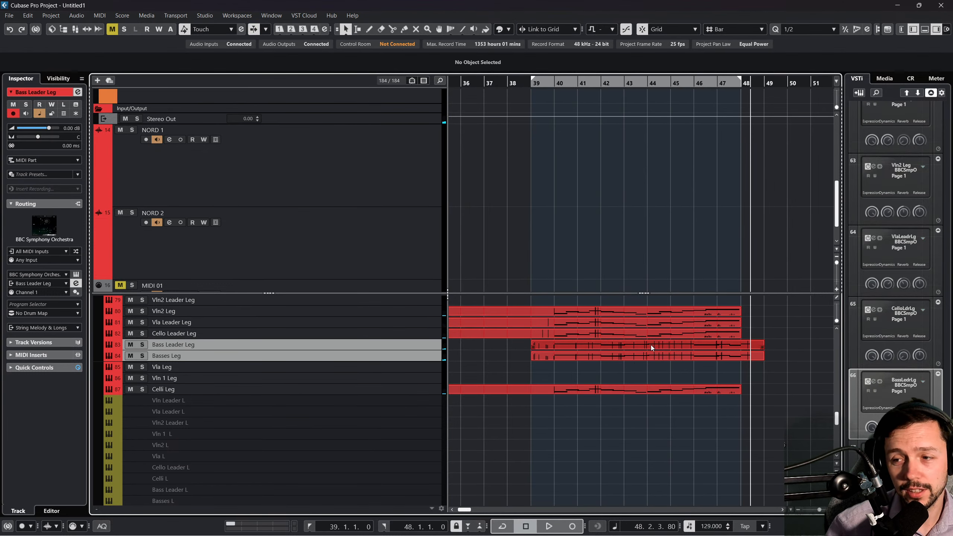
# Collapse the Input/Output folder and mute the NORD 1 and NORD 2 tracks.
pyautogui.hscroll(-4, 651, 345)
pyautogui.scroll(2, 685, 239)
pyautogui.scroll(-2, 674, 298)
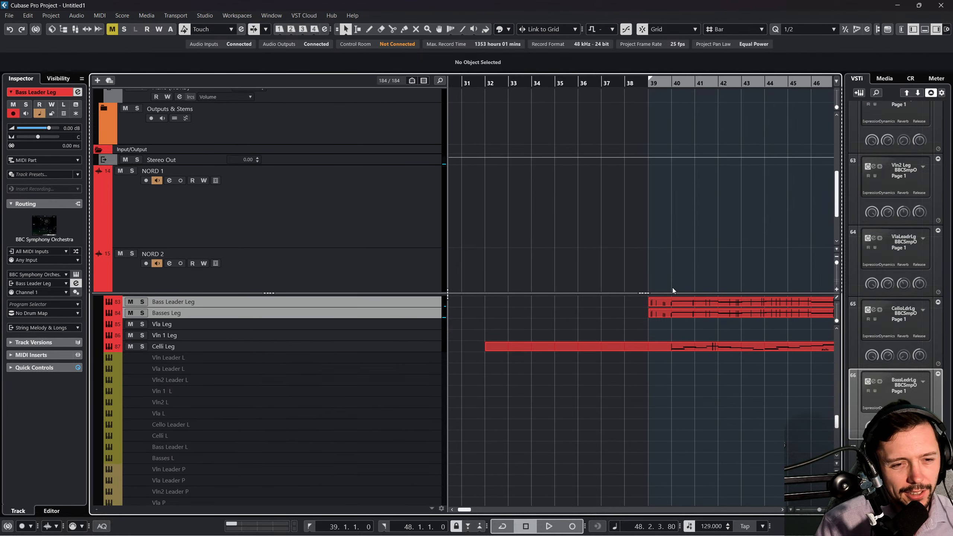
pyautogui.scroll(2, 255, 199)
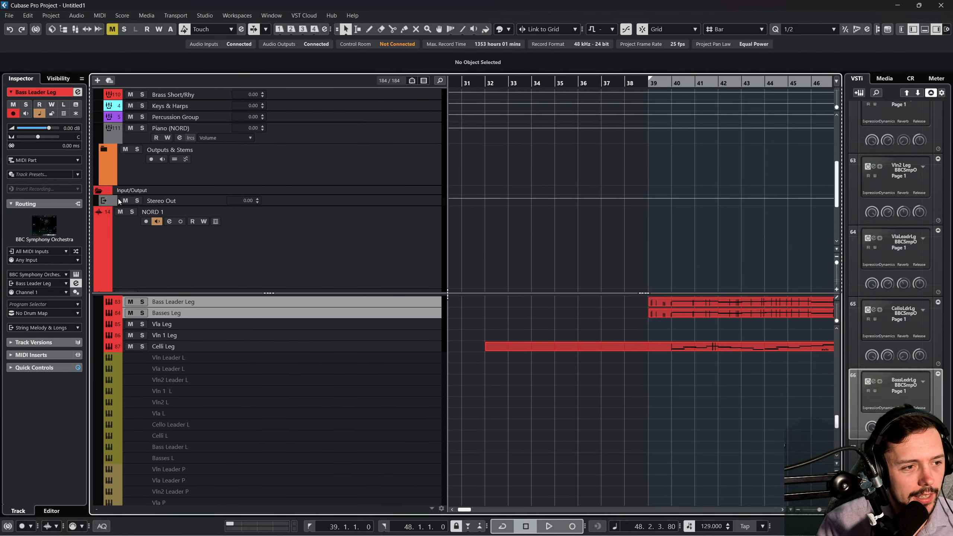
pyautogui.click(99, 191)
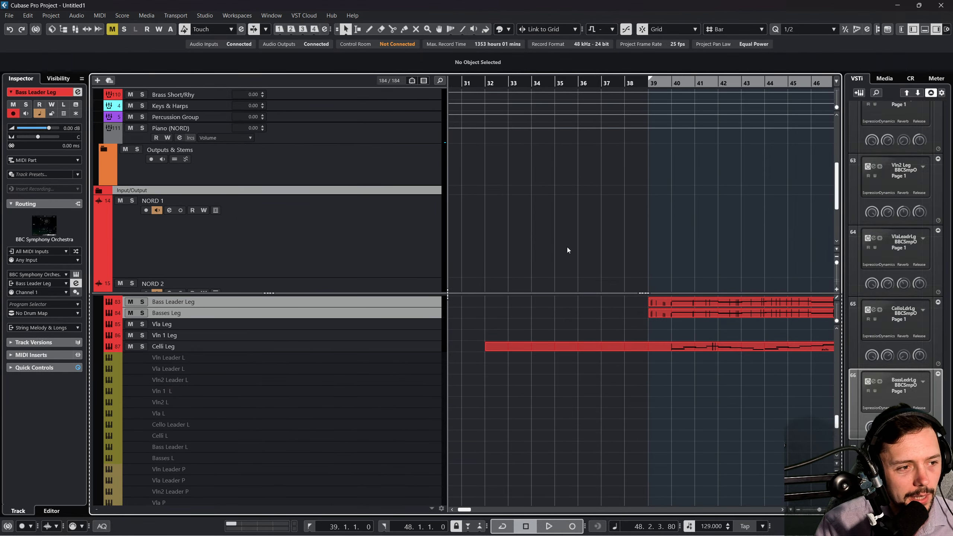
pyautogui.click(139, 230)
pyautogui.click(120, 200)
pyautogui.scroll(-2, 129, 229)
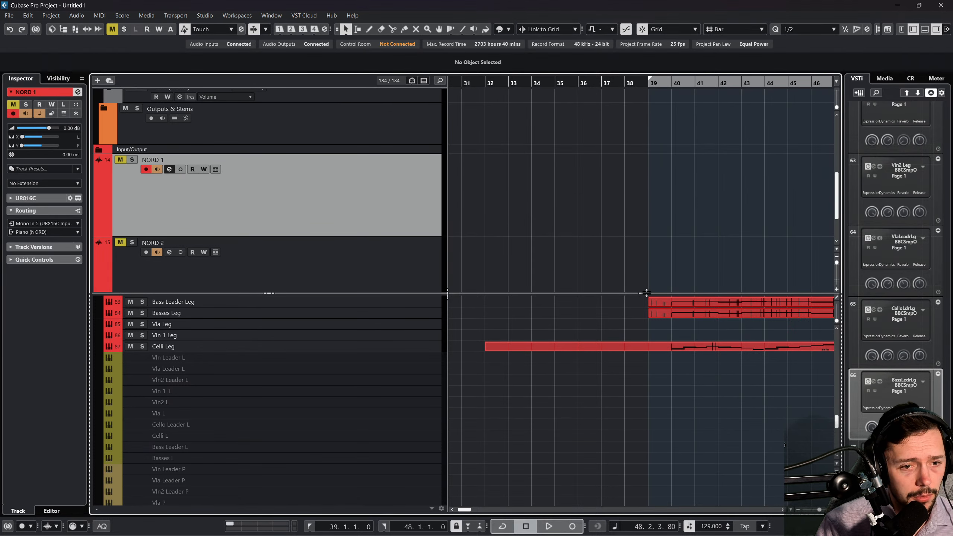
# Shrink the upper track section to give the lower instrument track list more room.
pyautogui.moveTo(647, 293); pyautogui.dragTo(638, 166)
pyautogui.scroll(-5, 647, 251)
pyautogui.scroll(10, 646, 251)
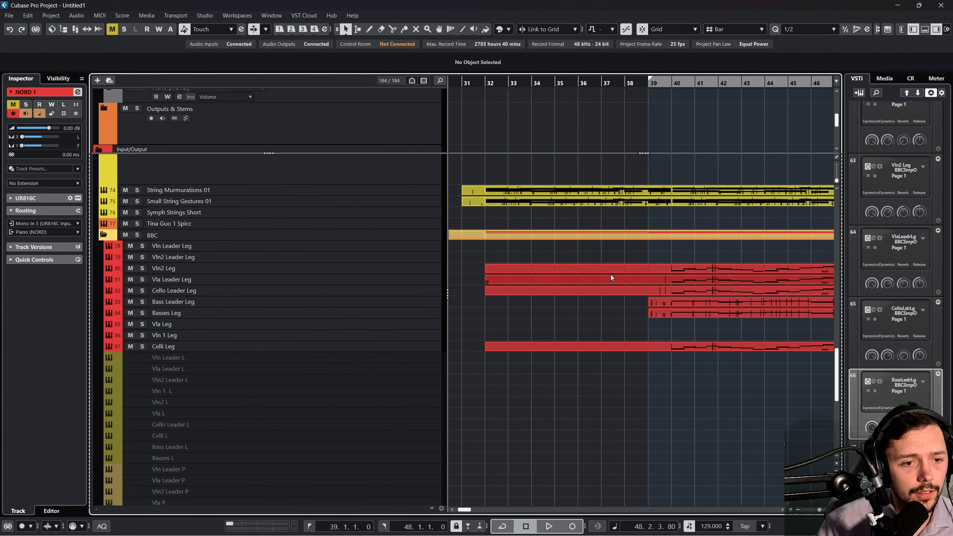
# Play the arrangement from bar 29 to about bar 48 and review the Vla S and Celli S parts and the BBC legato parts.
pyautogui.moveTo(483, 82)
pyautogui.mouseDown()
pyautogui.moveTo(466, 82)
pyautogui.moveTo(487, 81)
pyautogui.mouseUp()
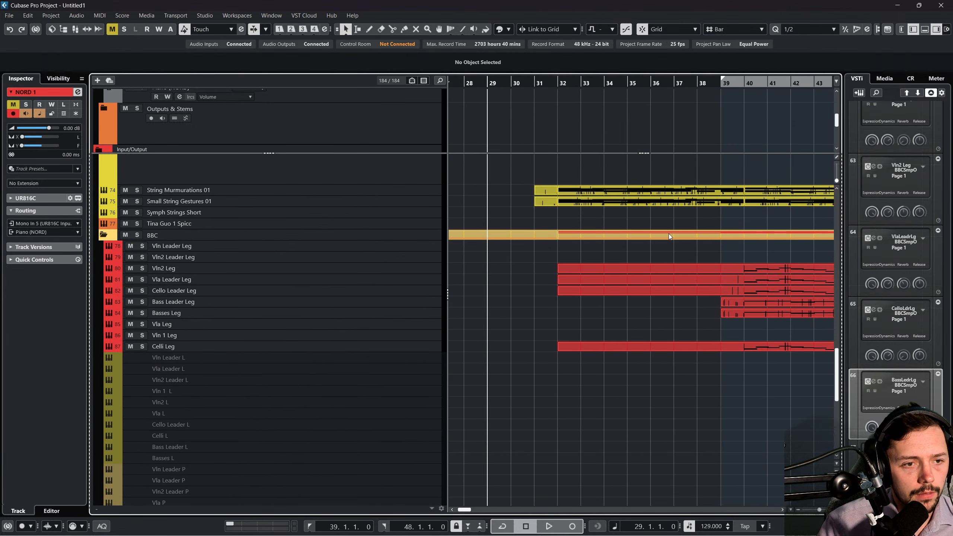
pyautogui.scroll(-3, 668, 234)
pyautogui.press('space')
pyautogui.scroll(3, 559, 364)
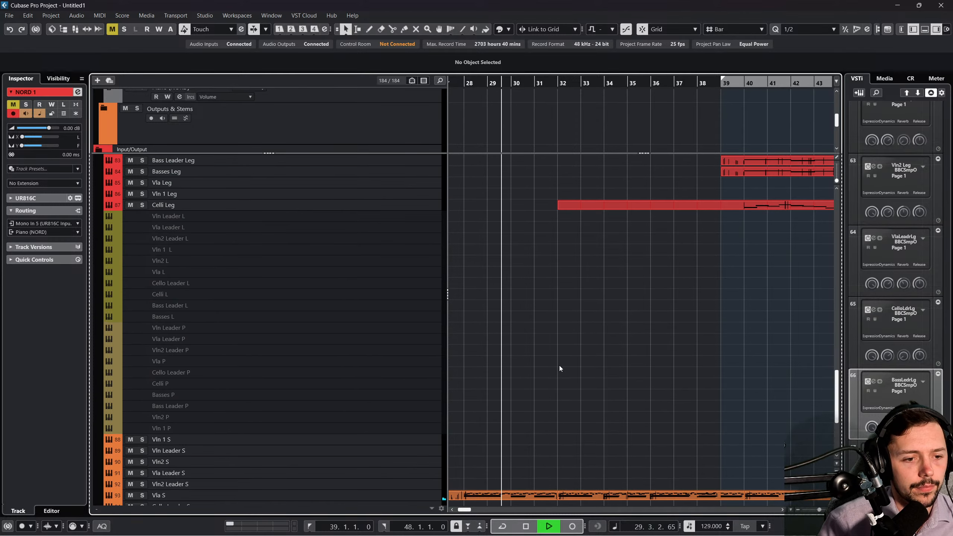
pyautogui.scroll(-3, 545, 389)
pyautogui.click(497, 355)
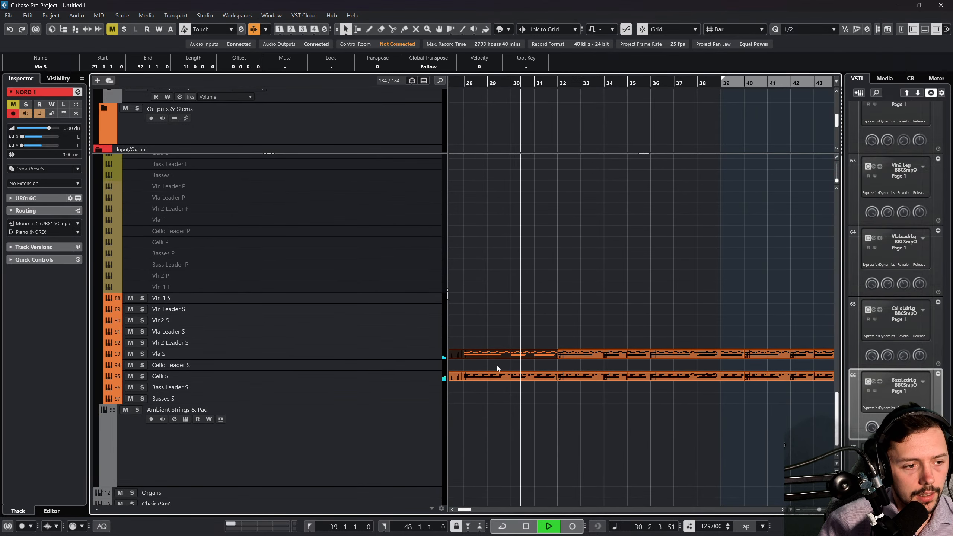
pyautogui.click(638, 436)
pyautogui.scroll(2, 580, 338)
pyautogui.scroll(-3, 600, 285)
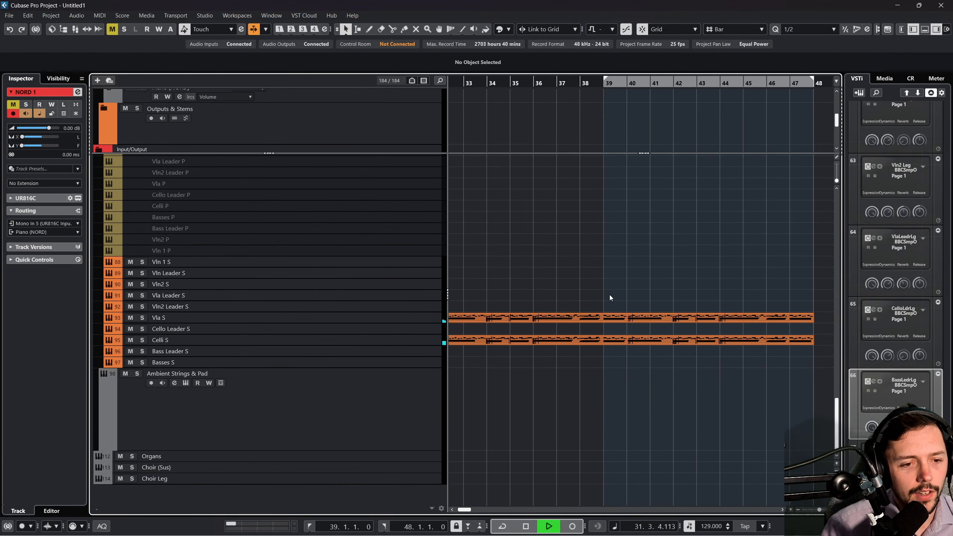
pyautogui.hscroll(3, 608, 296)
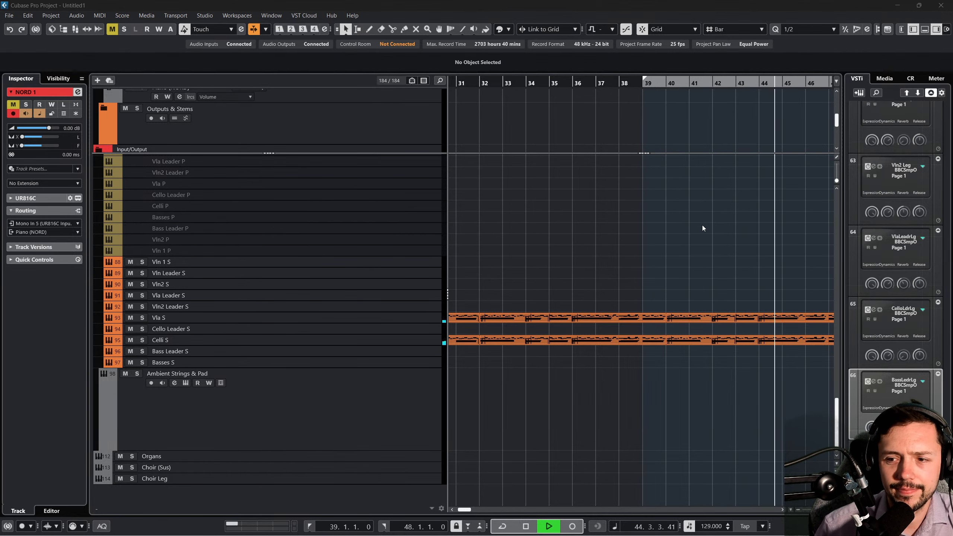
pyautogui.scroll(5, 735, 268)
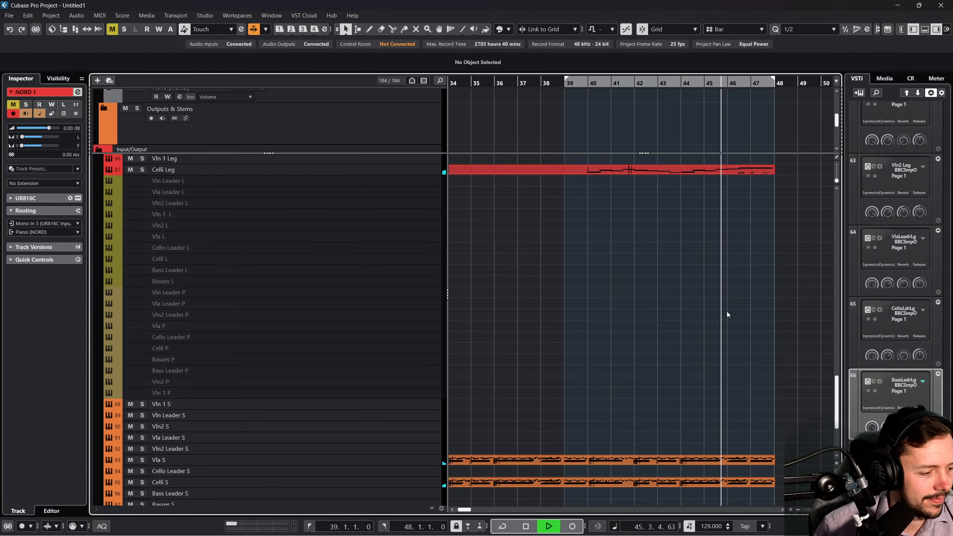
pyautogui.scroll(6, 727, 315)
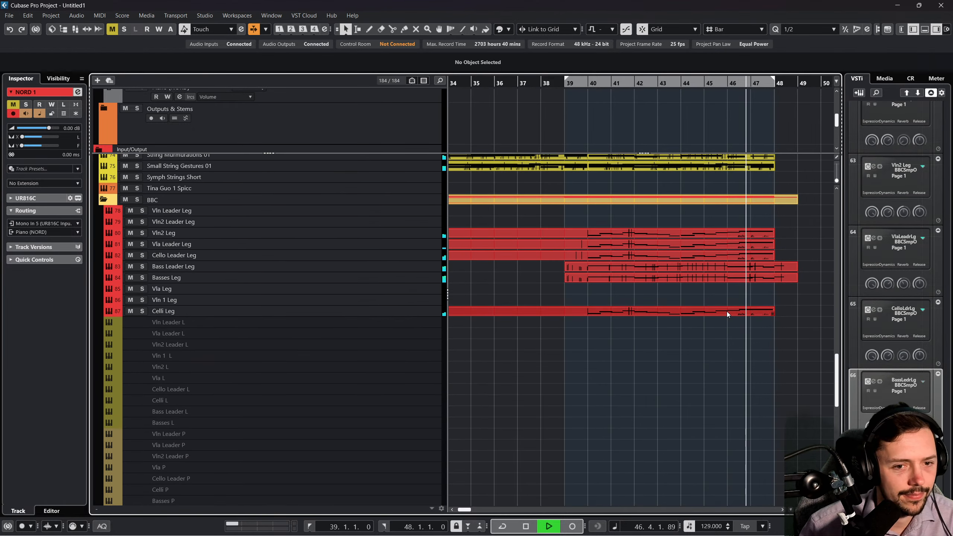
pyautogui.scroll(3, 727, 311)
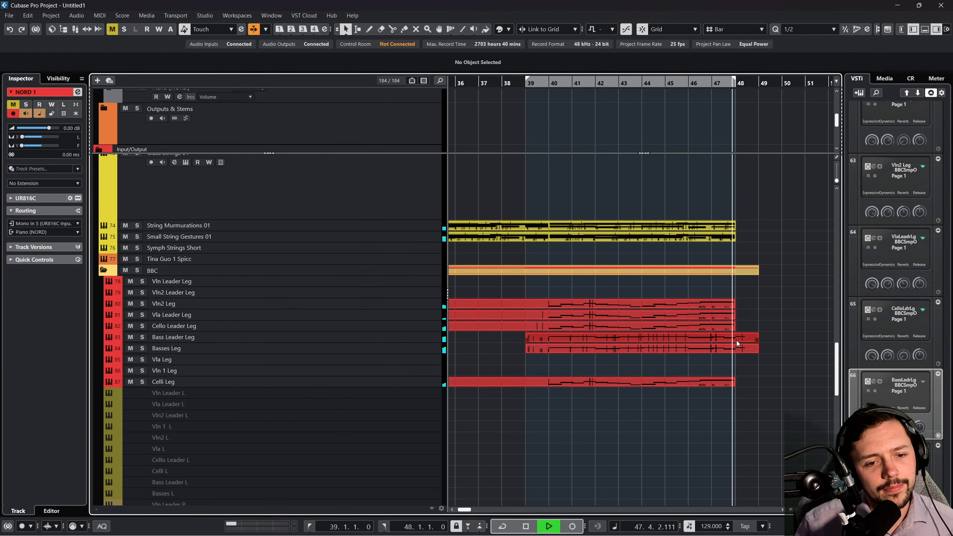
# Split the Bass Leader Leg and Basses Leg parts at bar 48 and delete the pieces after it.
pyautogui.rightClick(746, 337)
pyautogui.click(794, 335)
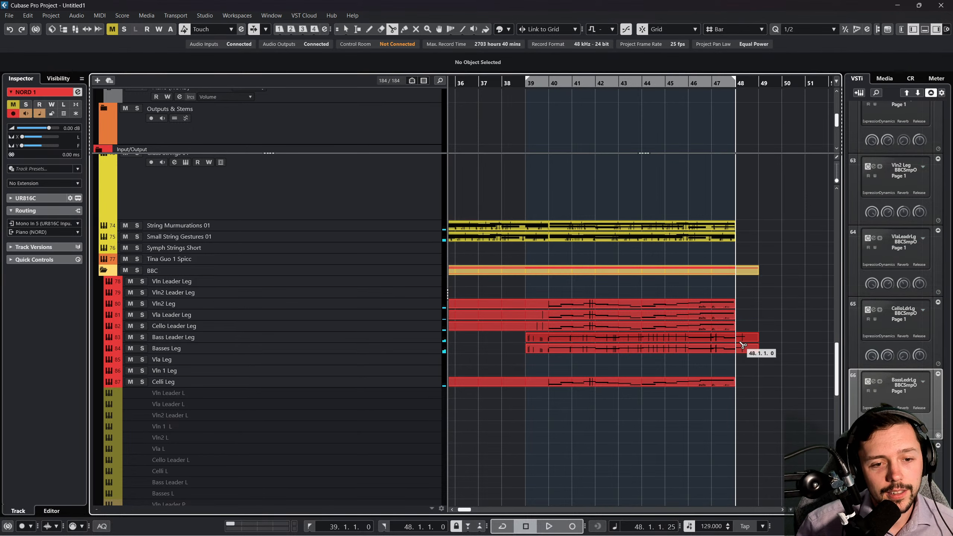
pyautogui.rightClick(766, 405)
pyautogui.click(767, 406)
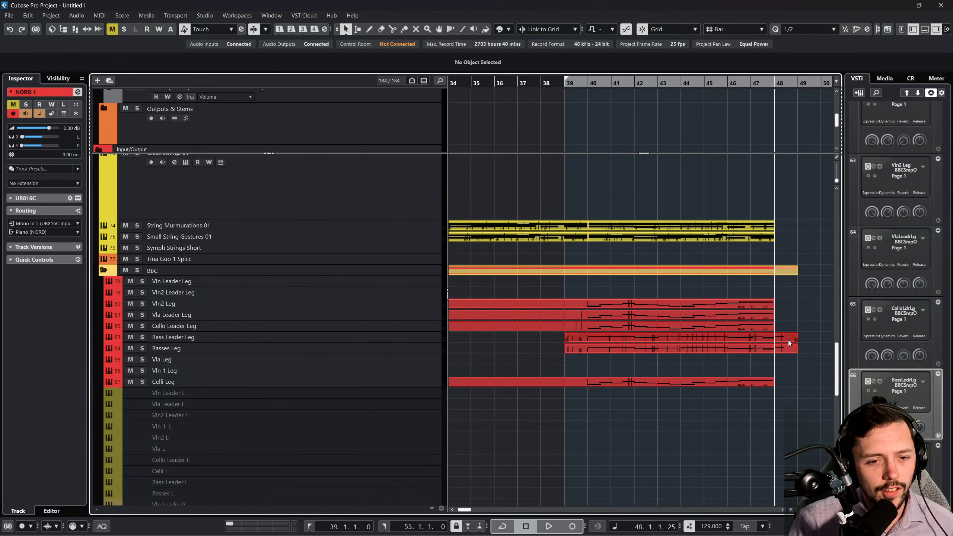
pyautogui.click(827, 332)
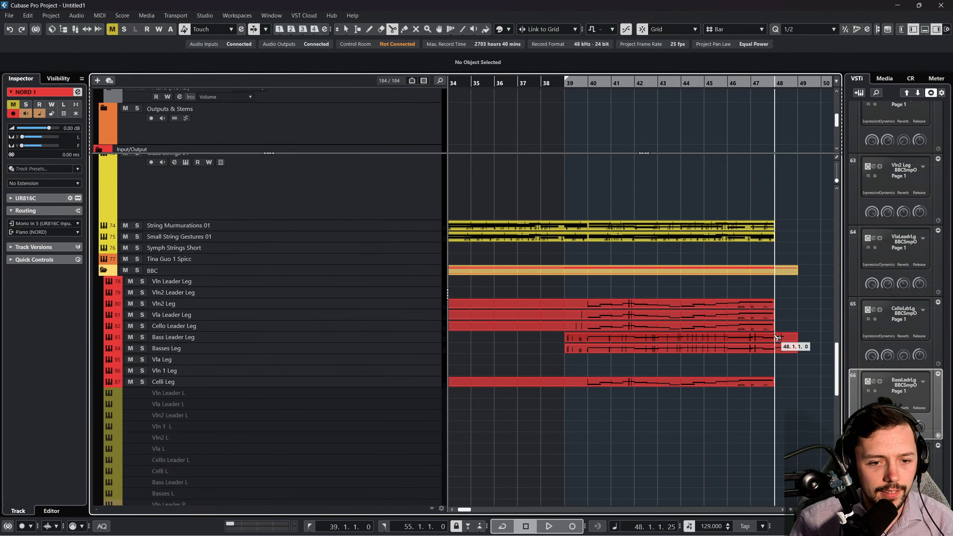
pyautogui.click(776, 337)
pyautogui.click(779, 350)
pyautogui.moveTo(783, 313); pyautogui.dragTo(789, 358)
pyautogui.press('Delete')
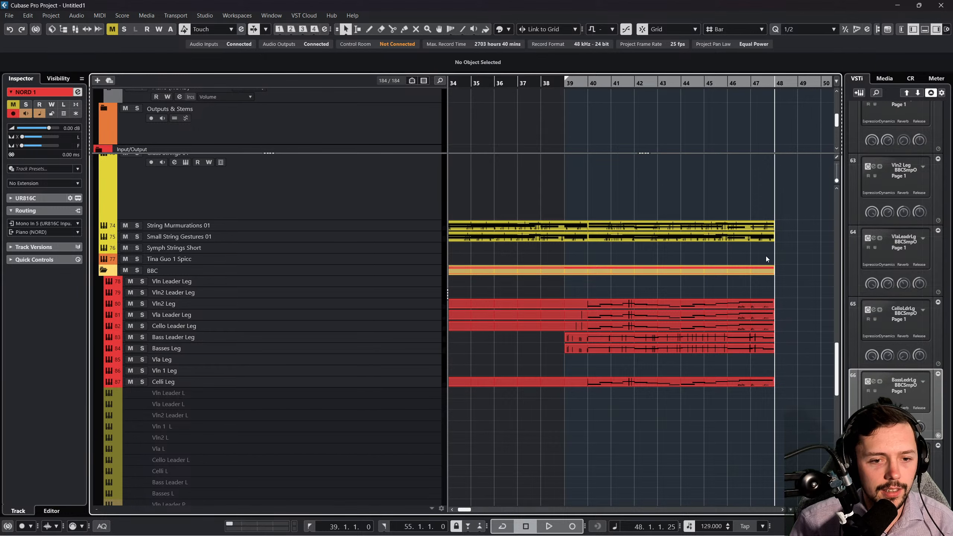
# Play the arrangement from about bar 42 to check the trimmed bass parts.
pyautogui.click(564, 82)
pyautogui.moveTo(564, 82); pyautogui.dragTo(587, 84)
pyautogui.moveTo(668, 84); pyautogui.dragTo(639, 82)
pyautogui.press('space')
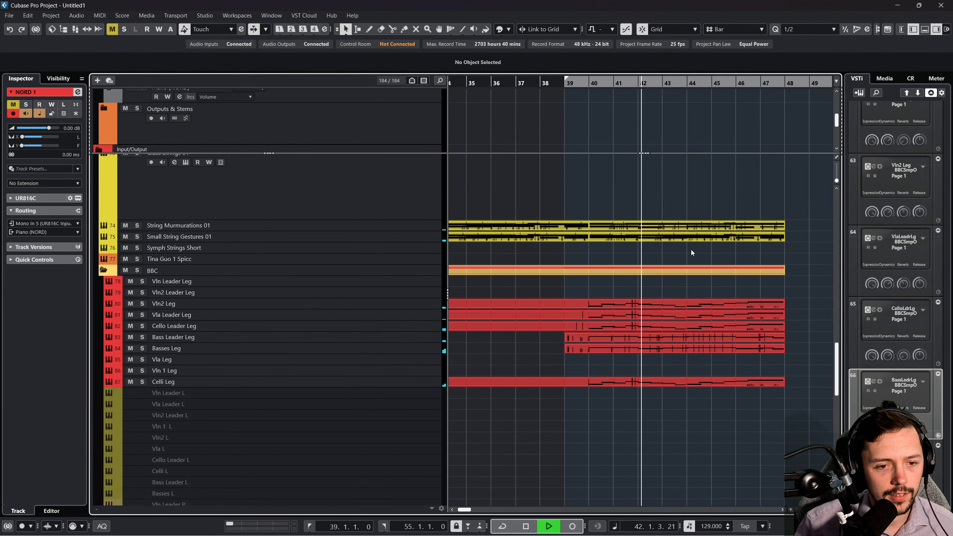
# Try to split all parts at bar 44 and duplicate the BBC legato parts' last four bars from bar 48.
pyautogui.rightClick(690, 249)
pyautogui.click(727, 250)
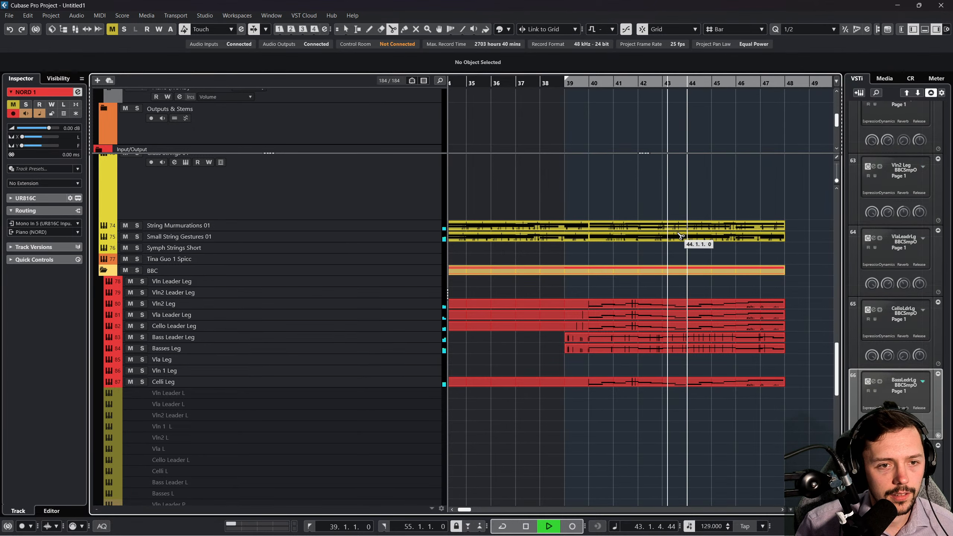
pyautogui.hotkey('ctrl', 'a')
pyautogui.click(688, 238)
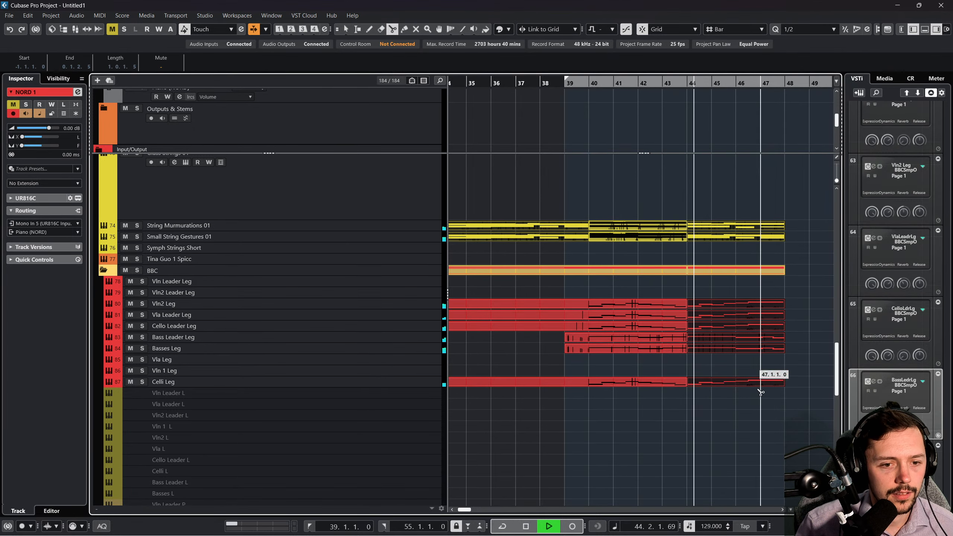
pyautogui.press('1')
pyautogui.click(732, 405)
pyautogui.moveTo(725, 405); pyautogui.dragTo(616, 300)
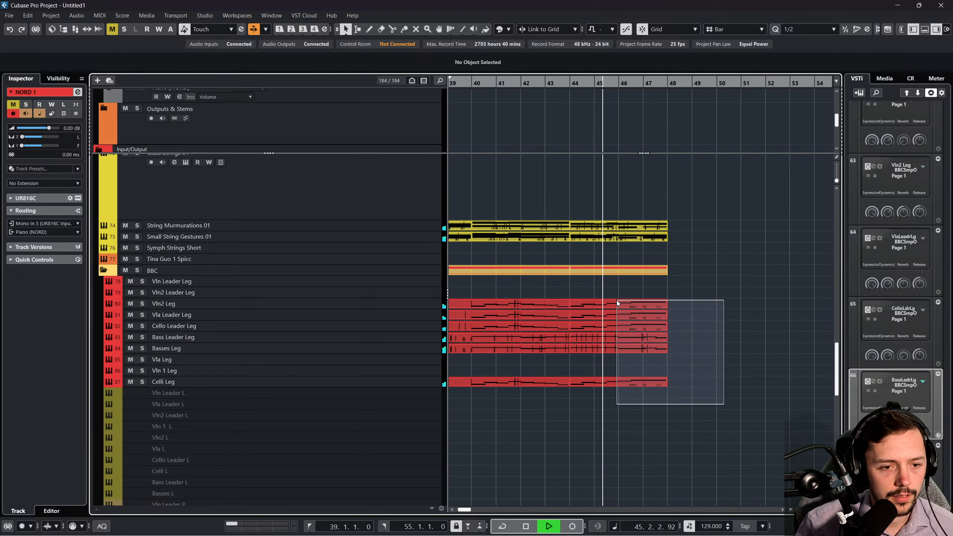
pyautogui.hotkey('ctrl', 'd')
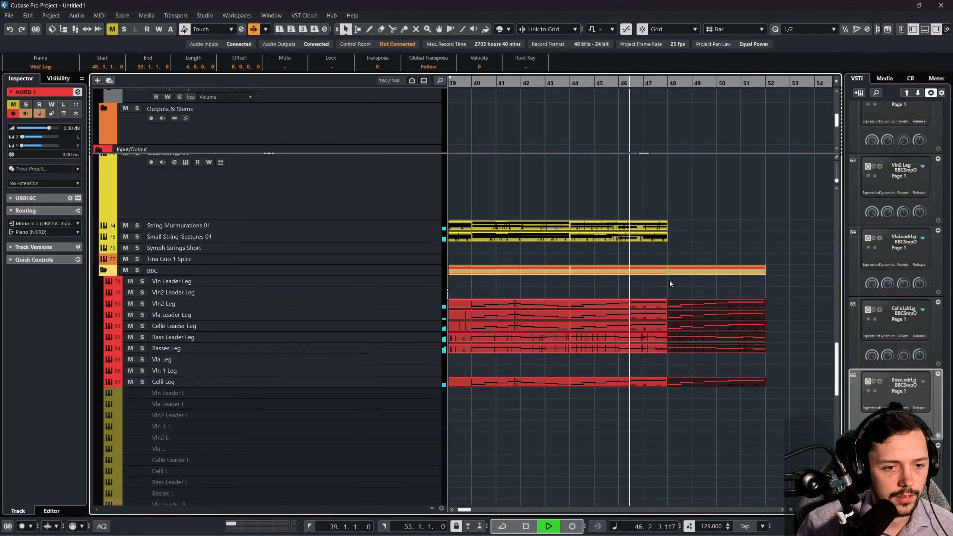
pyautogui.hotkey('ctrl', 'z')
pyautogui.hotkey('ctrl', 'z')
pyautogui.hscroll(-2, 659, 389)
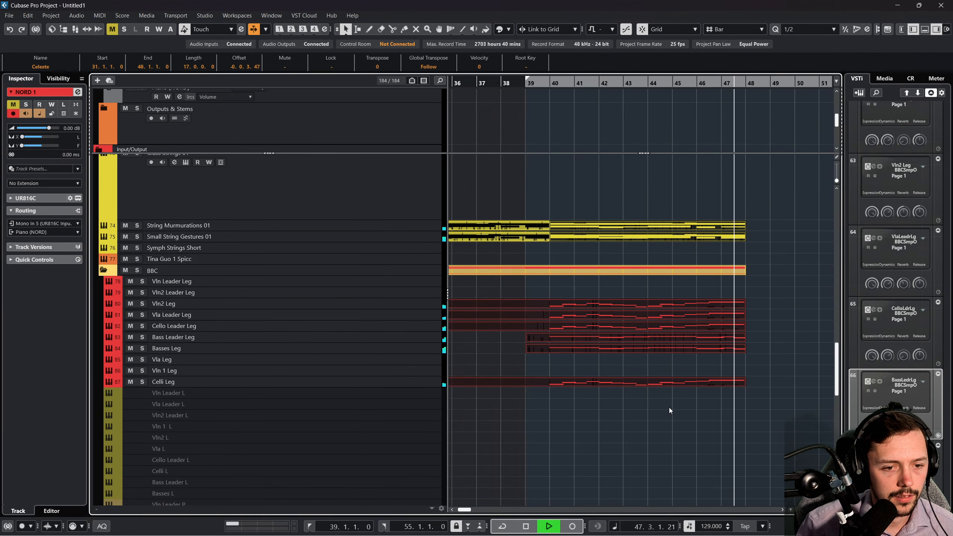
# Stop playback and split the parts on all tracks at bar 40.
pyautogui.press('space')
pyautogui.moveTo(759, 217); pyautogui.dragTo(561, 463)
pyautogui.rightClick(580, 205)
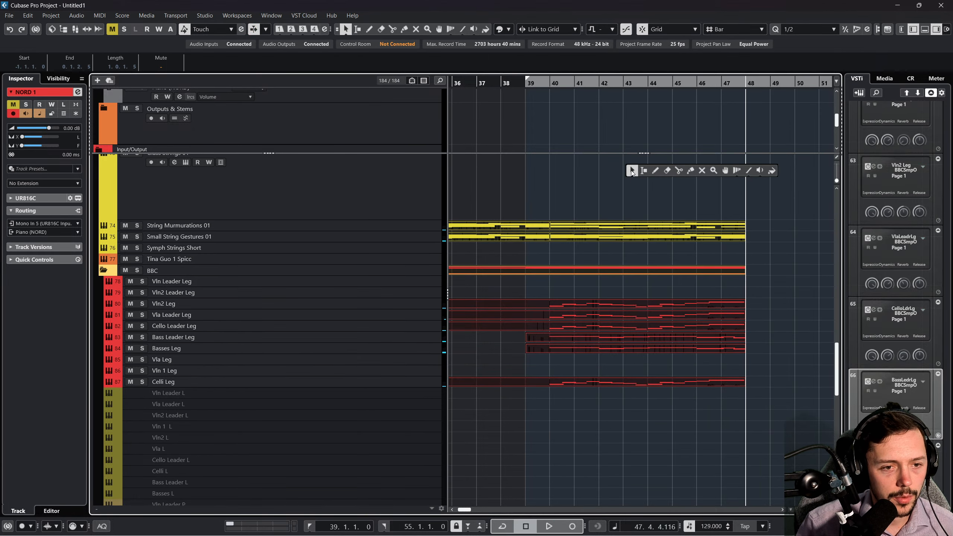
pyautogui.click(554, 240)
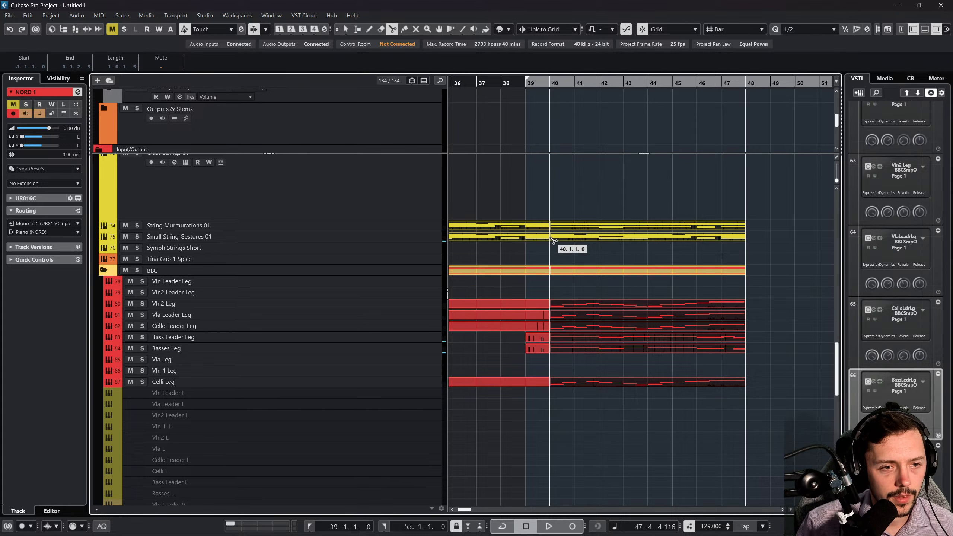
# Duplicate the string parts between bars 40 and 48 so the copies start at bar 48.
pyautogui.moveTo(779, 219); pyautogui.dragTo(565, 393)
pyautogui.scroll(-8, 621, 333)
pyautogui.moveTo(741, 294); pyautogui.dragTo(633, 347)
pyautogui.scroll(8, 643, 320)
pyautogui.hotkey('ctrl', 'd')
# Duplicate the Harp part at bar 48 and delete the Cinematic Soft Piano part that spans bars 46 to 52.
pyautogui.scroll(5, 649, 328)
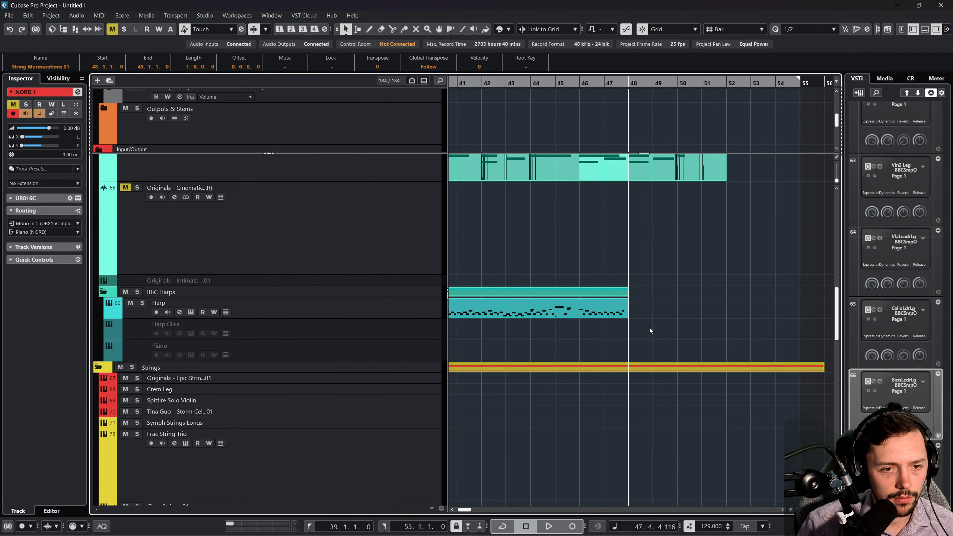
pyautogui.click(645, 316)
pyautogui.scroll(4, 645, 320)
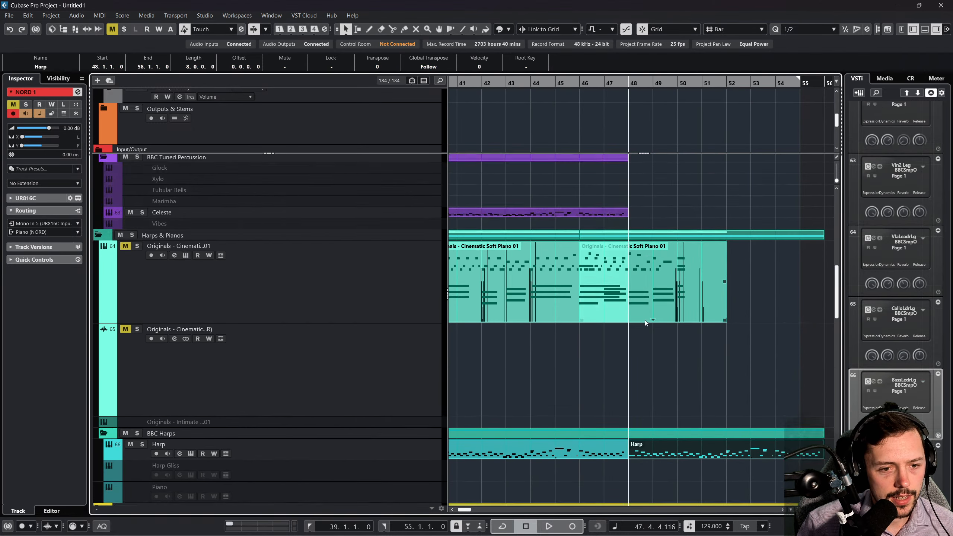
pyautogui.click(687, 285)
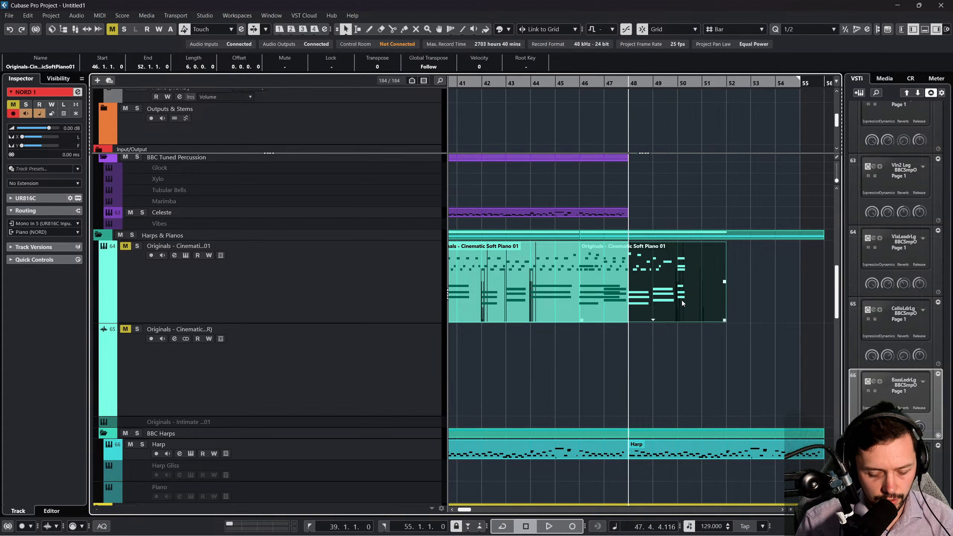
pyautogui.press('Delete')
# Duplicate the Celeste part between bars 40 and 48 so the copy starts at bar 48.
pyautogui.scroll(4, 586, 316)
pyautogui.click(586, 355)
pyautogui.hotkey('ctrl', 'd')
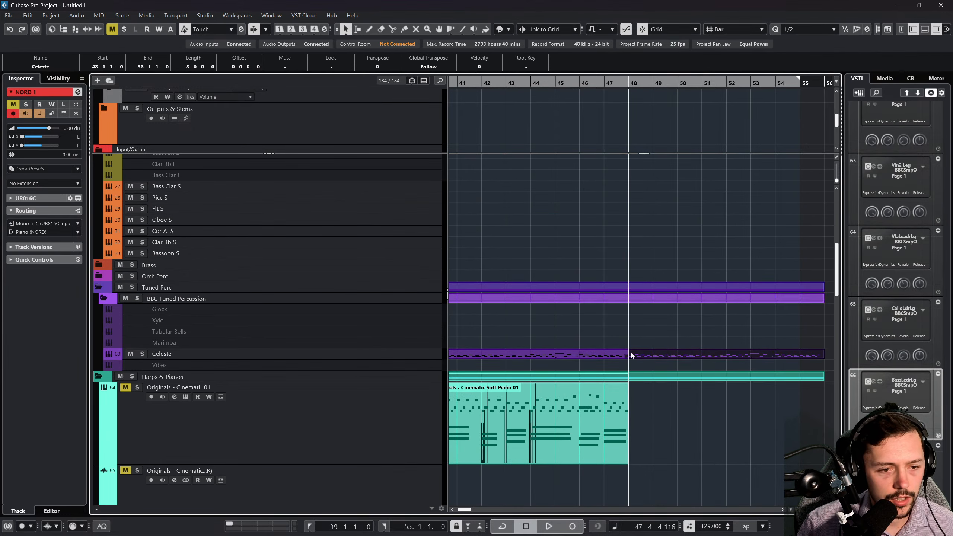
# Look through the woodwind, percussion, harp and string tracks around bar 48 to review the duplicated parts.
pyautogui.scroll(-5, 658, 335)
pyautogui.scroll(-1, 660, 336)
pyautogui.hscroll(1, 660, 337)
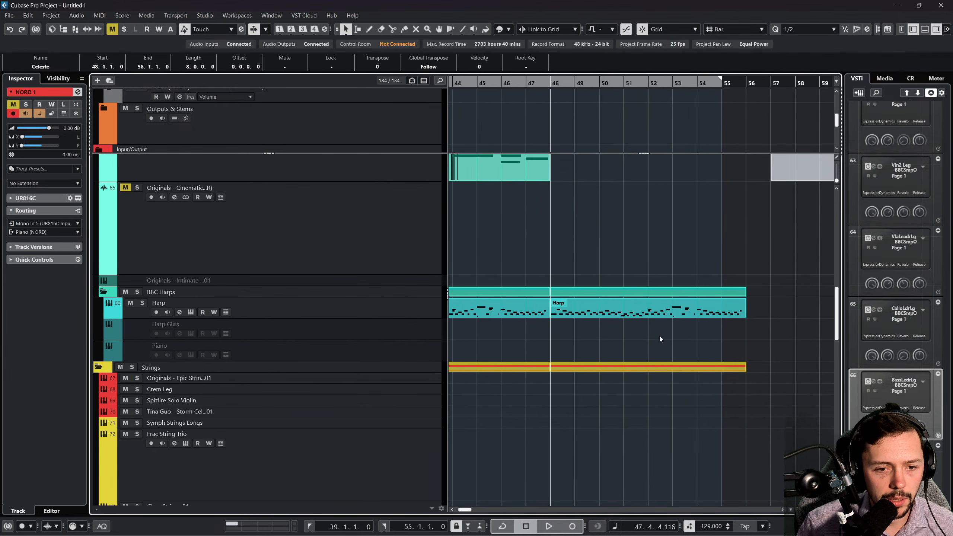
pyautogui.scroll(3, 659, 335)
pyautogui.hscroll(-2, 643, 311)
pyautogui.scroll(5, 643, 309)
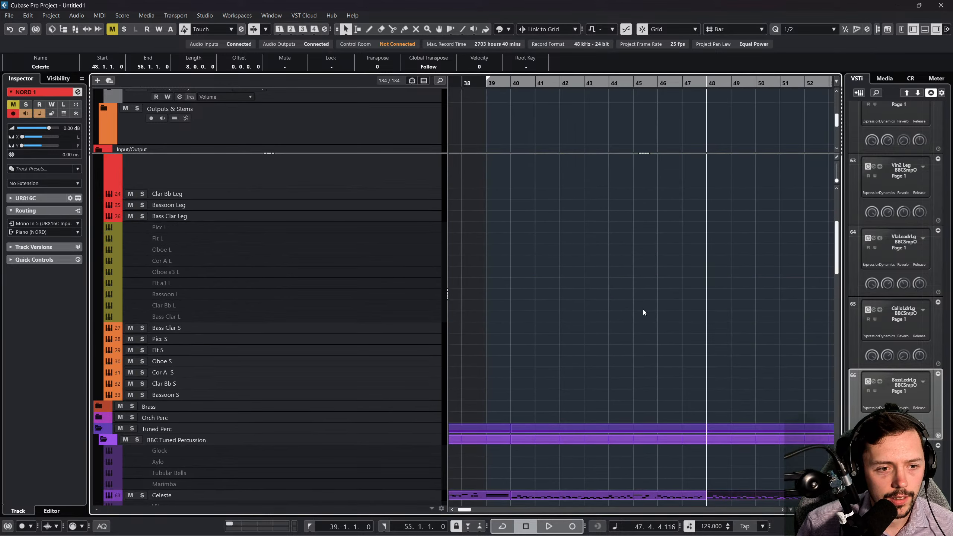
pyautogui.scroll(-8, 643, 311)
pyautogui.scroll(-8, 645, 351)
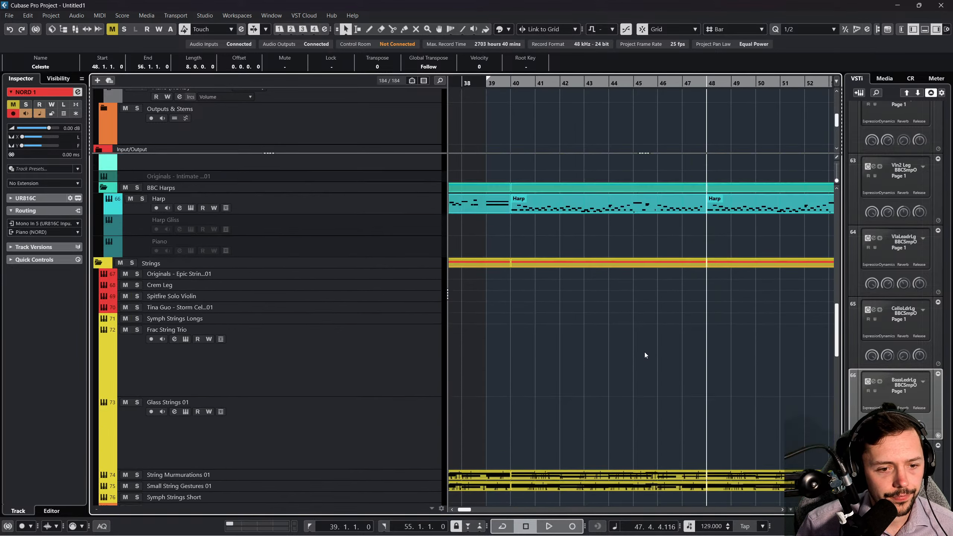
pyautogui.click(689, 348)
pyautogui.hscroll(2, 713, 342)
pyautogui.scroll(4, 715, 343)
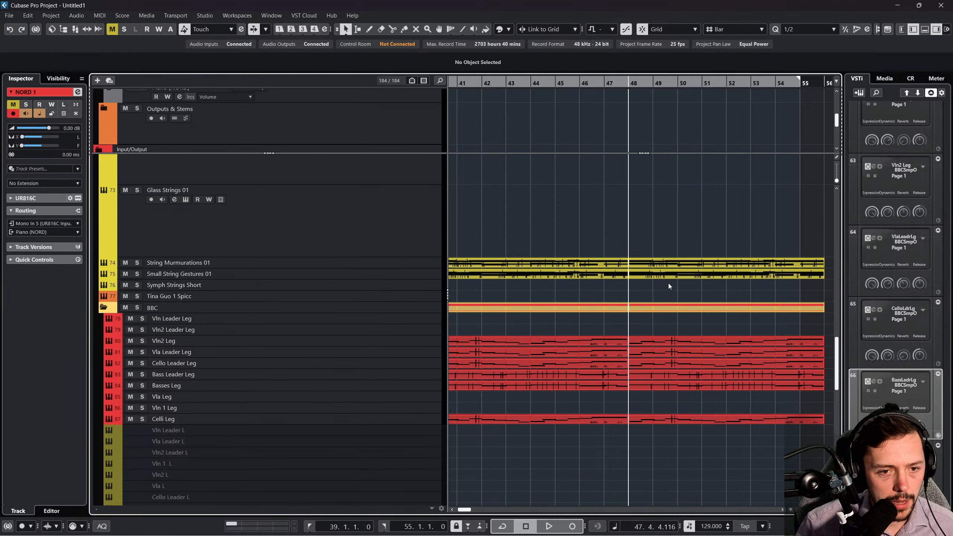
# Copy the Vln2 Leg and Vla Leader Leg parts after bar 48 onto the Picc Leg and Oboe Leg tracks.
pyautogui.click(653, 341)
pyautogui.keyDown('shift'); pyautogui.click(677, 349); pyautogui.keyUp('shift')
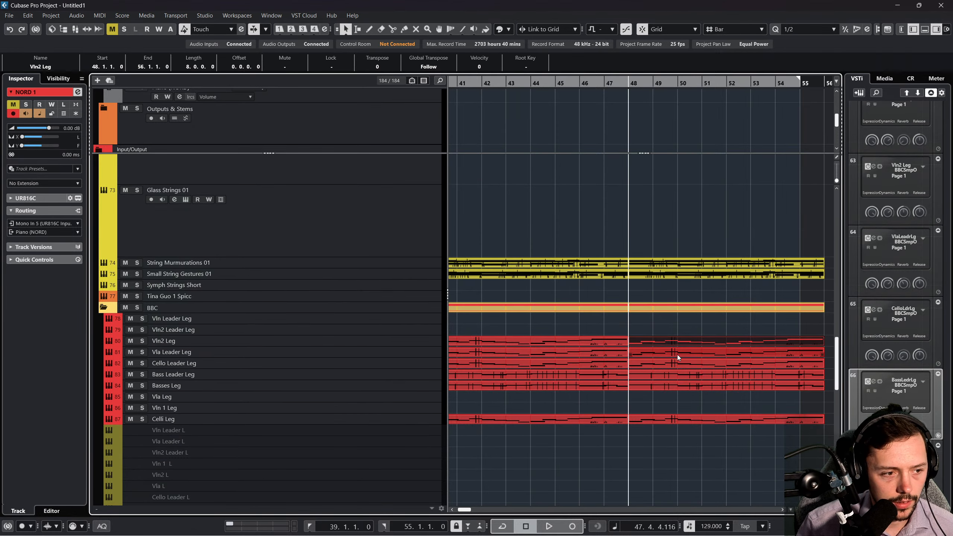
pyautogui.scroll(5, 675, 348)
pyautogui.scroll(15, 668, 302)
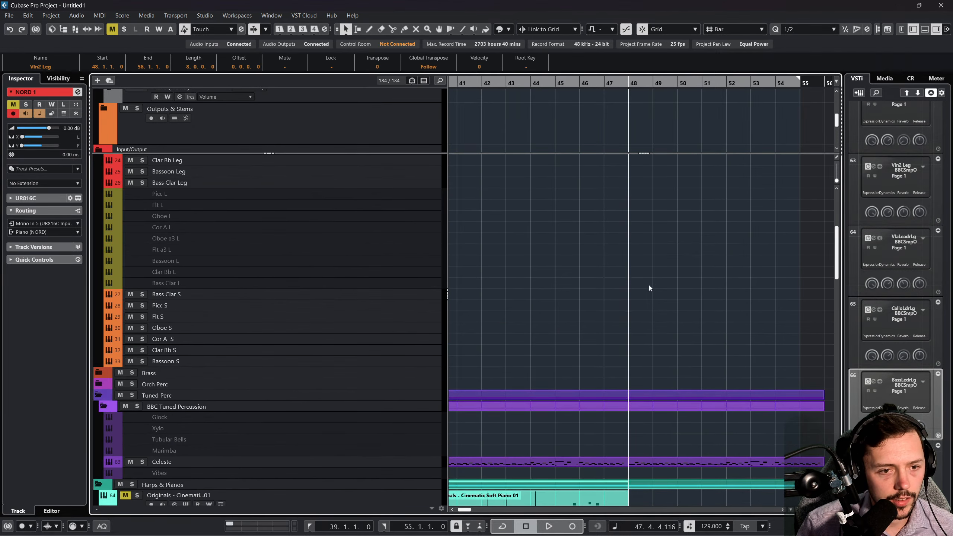
pyautogui.click(390, 288)
pyautogui.click(401, 248)
pyautogui.click(402, 257)
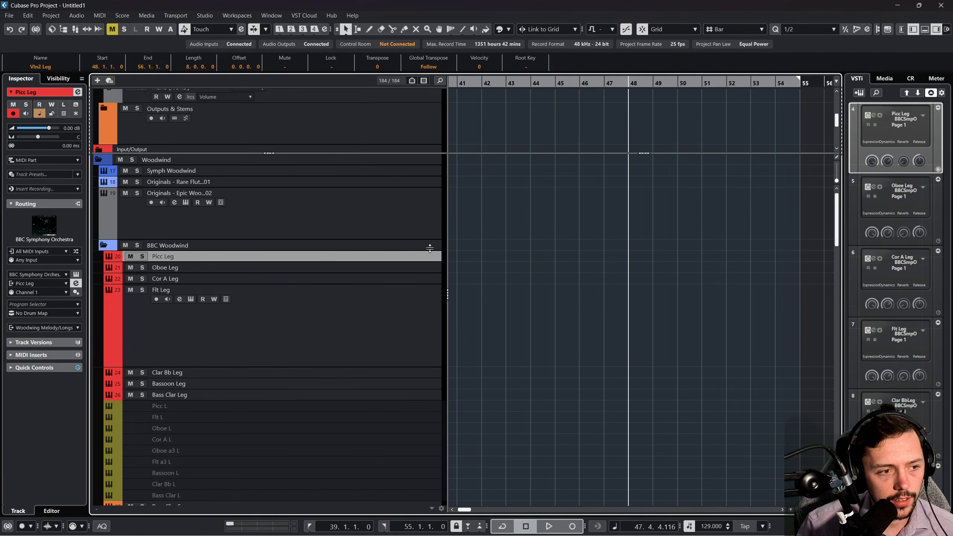
pyautogui.hotkey('ctrl', 'v')
pyautogui.hscroll(3, 692, 311)
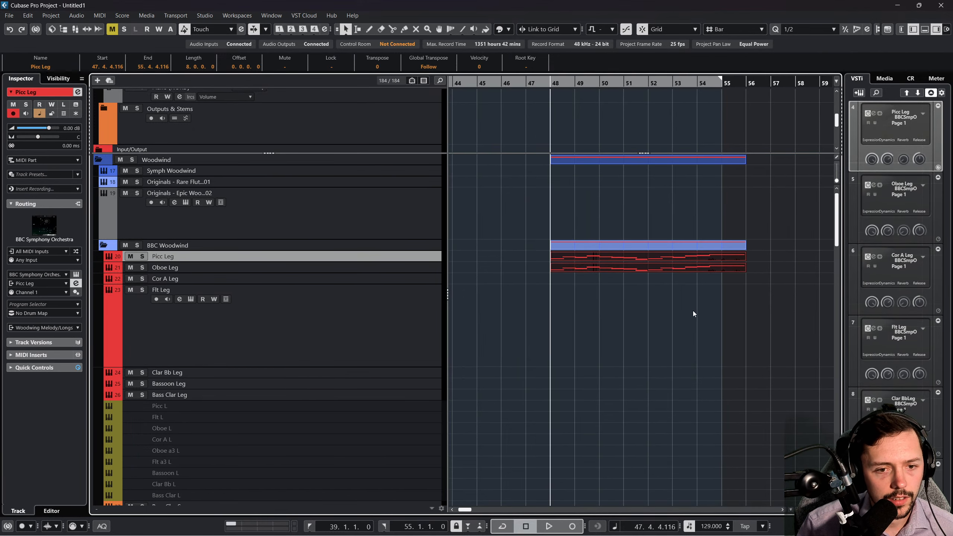
# Move the pasted Oboe Leg part to the Flt Leg track, starting at bar 48.
pyautogui.scroll(-15, 692, 310)
pyautogui.scroll(-5, 679, 306)
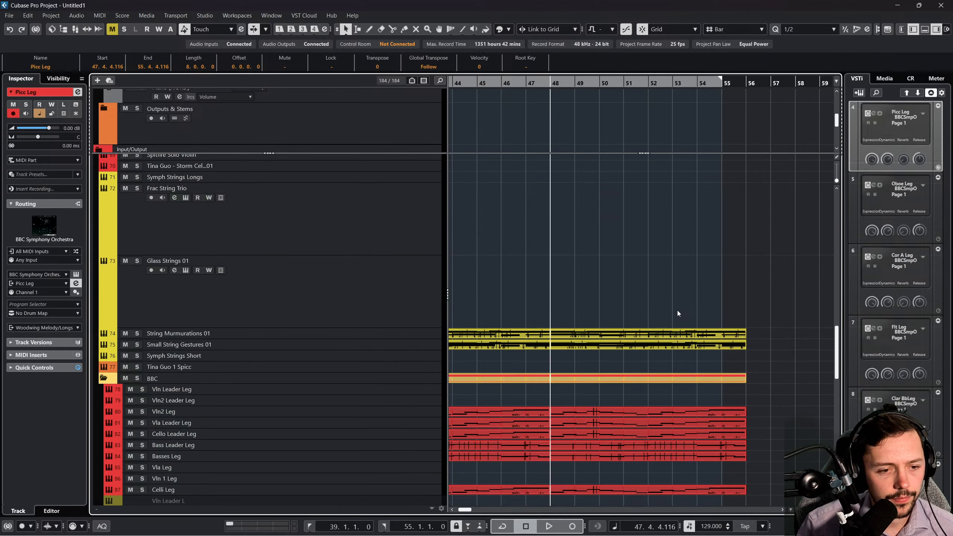
pyautogui.scroll(12, 678, 310)
pyautogui.scroll(5, 669, 288)
pyautogui.moveTo(586, 270); pyautogui.dragTo(592, 314)
# Transpose all notes of the Picc Leg part up an octave and check them in the separate Key Editor.
pyautogui.click(593, 256)
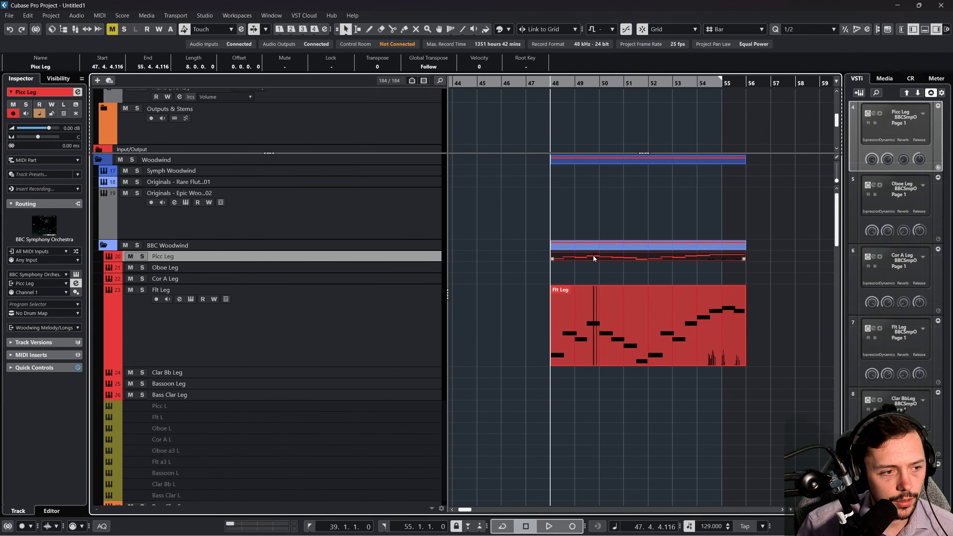
pyautogui.doubleClick(596, 258)
pyautogui.hotkey('ctrl', 'a')
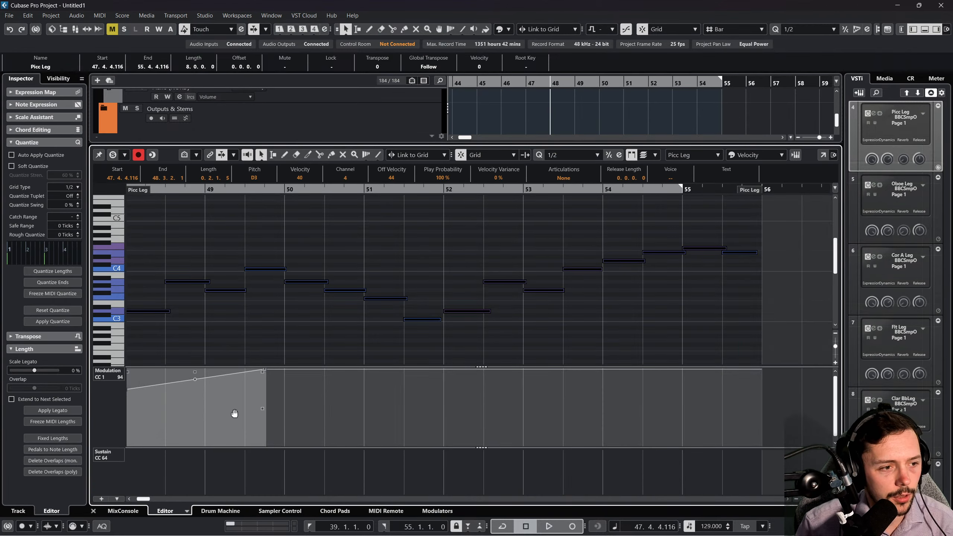
pyautogui.click(93, 510)
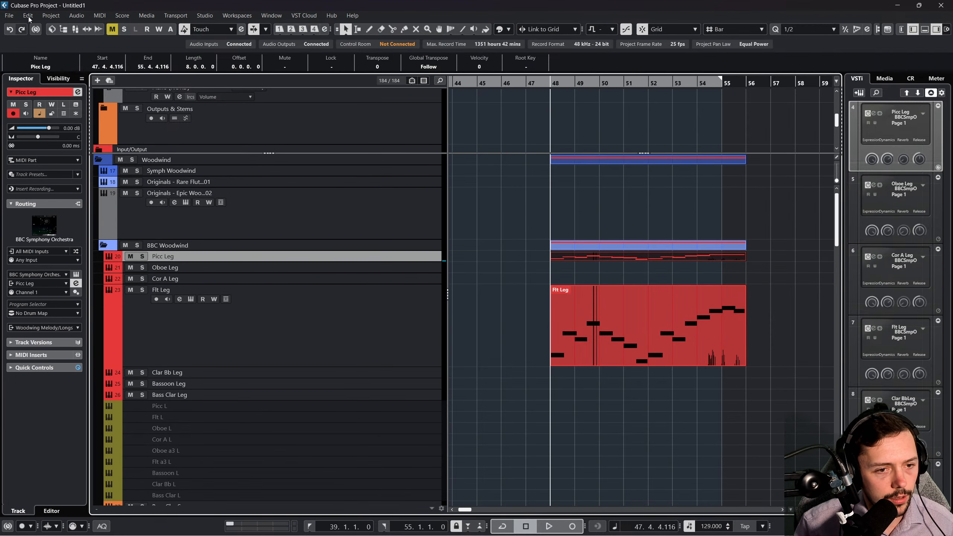
pyautogui.click(98, 15)
pyautogui.click(117, 30)
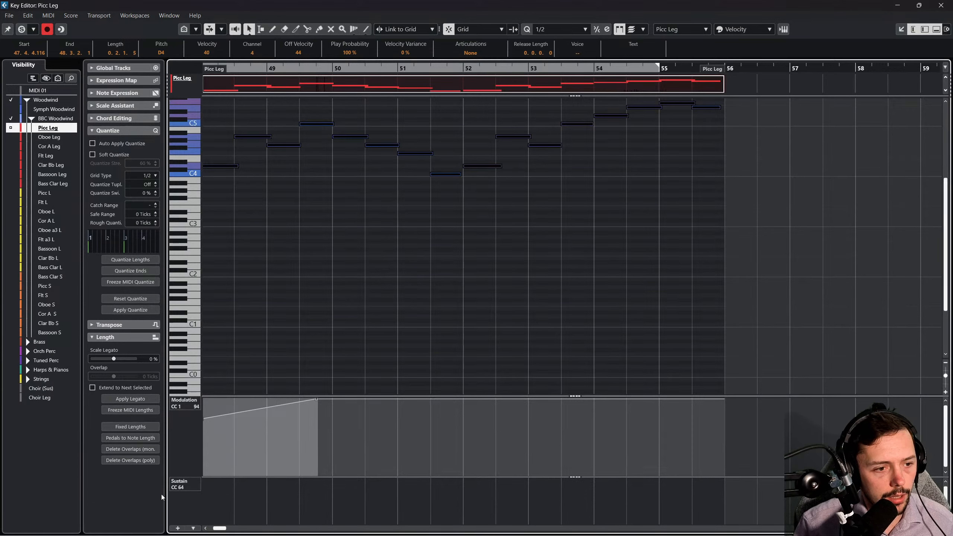
pyautogui.click(941, 5)
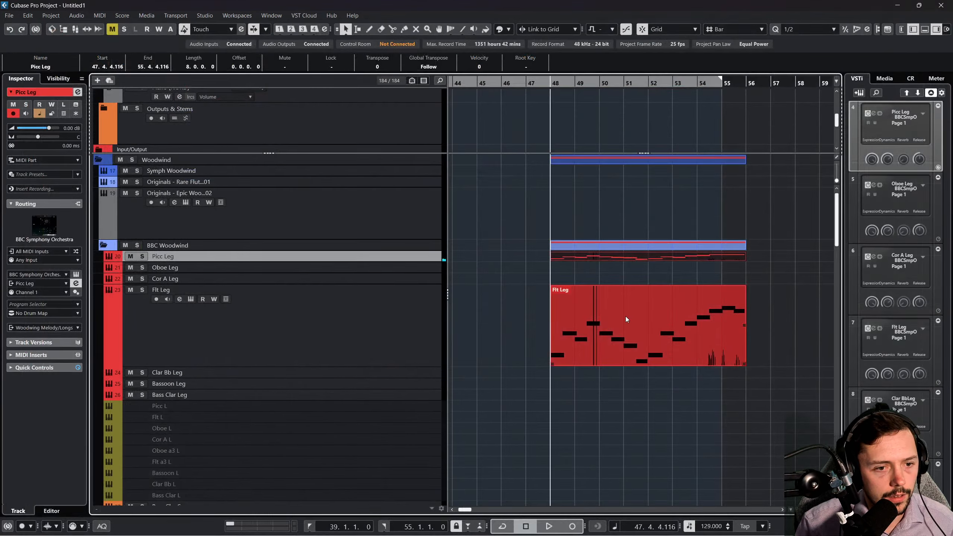
# Open the Flt Leg part in the key editor, select all of its notes, and close the editor.
pyautogui.doubleClick(625, 318)
pyautogui.hotkey('ctrl', 'a')
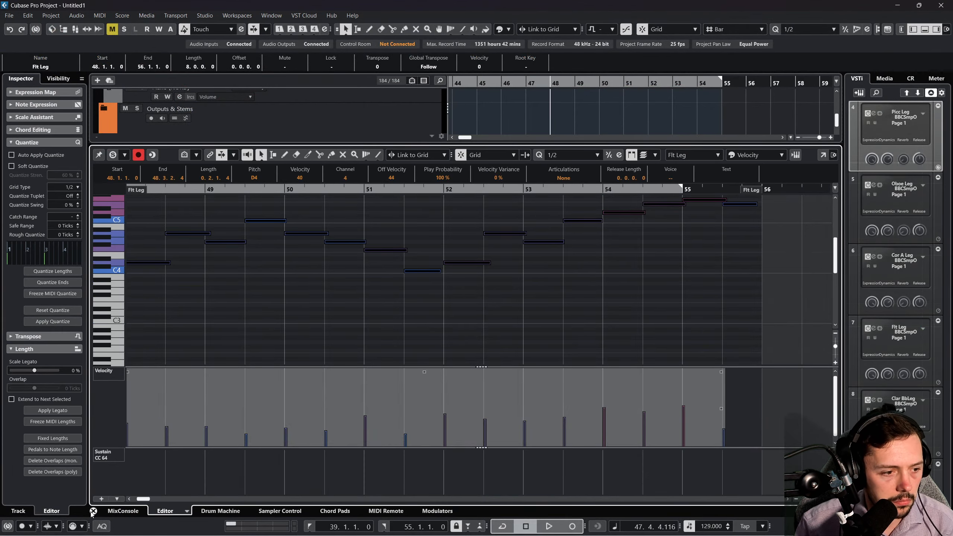
pyautogui.click(93, 510)
pyautogui.click(632, 345)
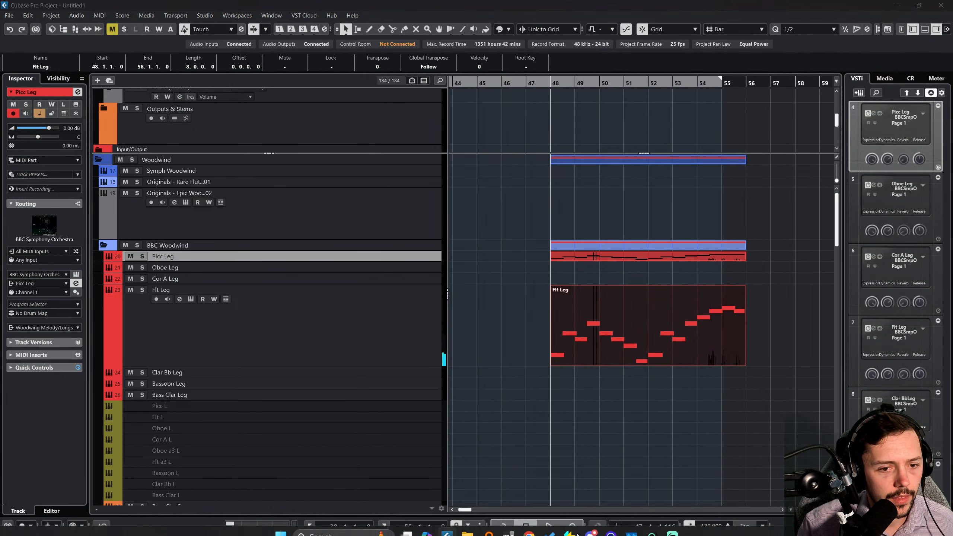
# Play the arrangement from bar 39 and examine the harp, legato string and short string parts while listening.
pyautogui.click(528, 82)
pyautogui.moveTo(503, 81)
pyautogui.mouseDown()
pyautogui.moveTo(426, 81)
pyautogui.moveTo(495, 82)
pyautogui.mouseUp()
pyautogui.press('space')
pyautogui.click(474, 115)
pyautogui.scroll(-5, 576, 256)
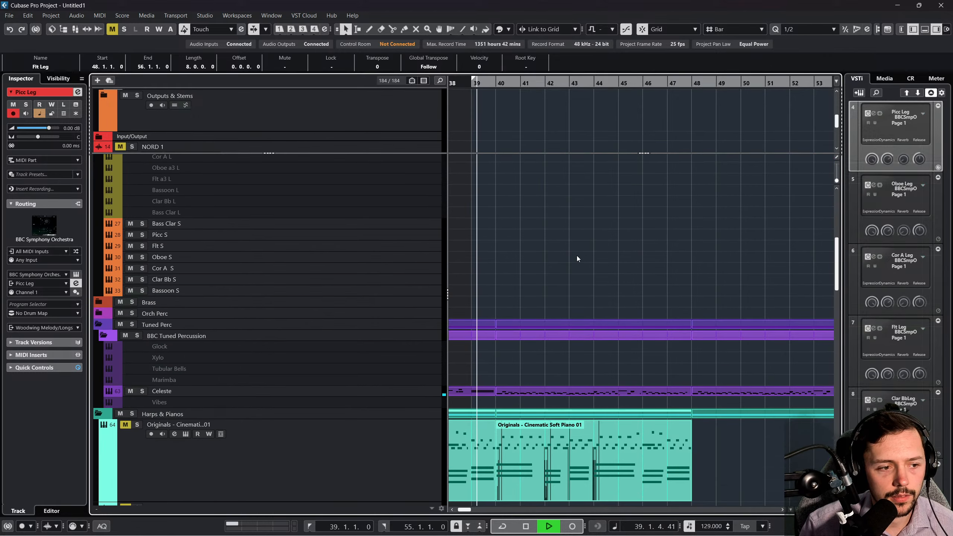
pyautogui.scroll(-4, 638, 296)
pyautogui.scroll(-4, 694, 362)
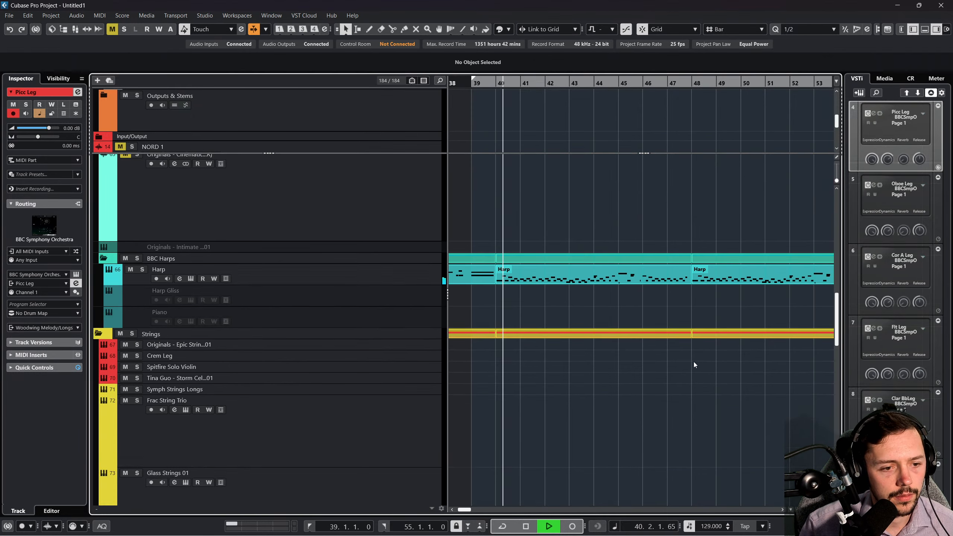
pyautogui.scroll(-5, 685, 360)
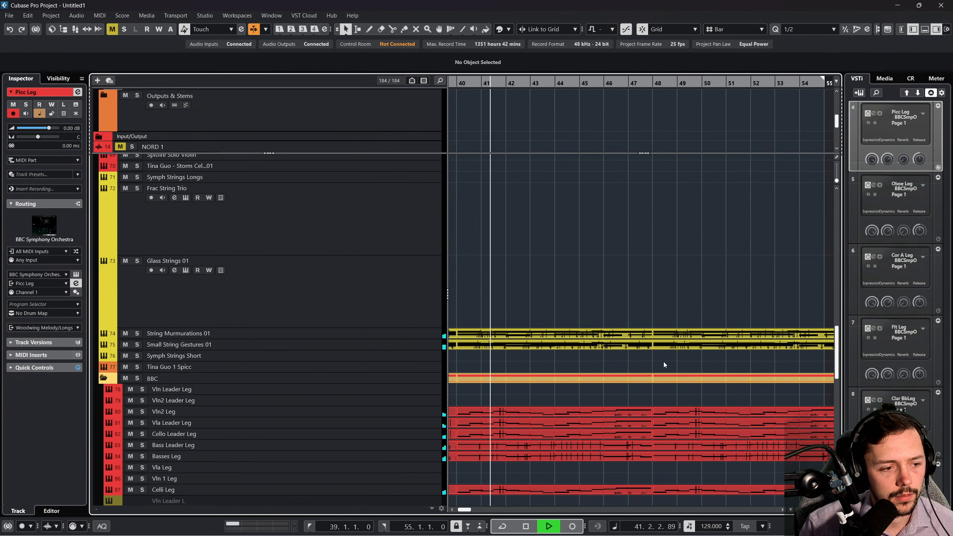
pyautogui.scroll(-4, 663, 363)
pyautogui.scroll(-4, 663, 363)
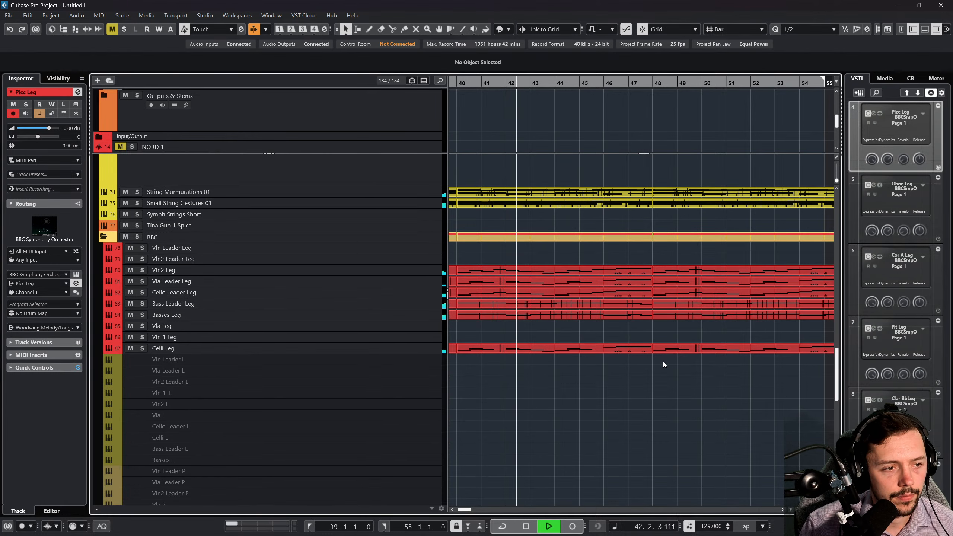
pyautogui.scroll(-4, 662, 363)
pyautogui.scroll(7, 649, 357)
pyautogui.scroll(3, 639, 350)
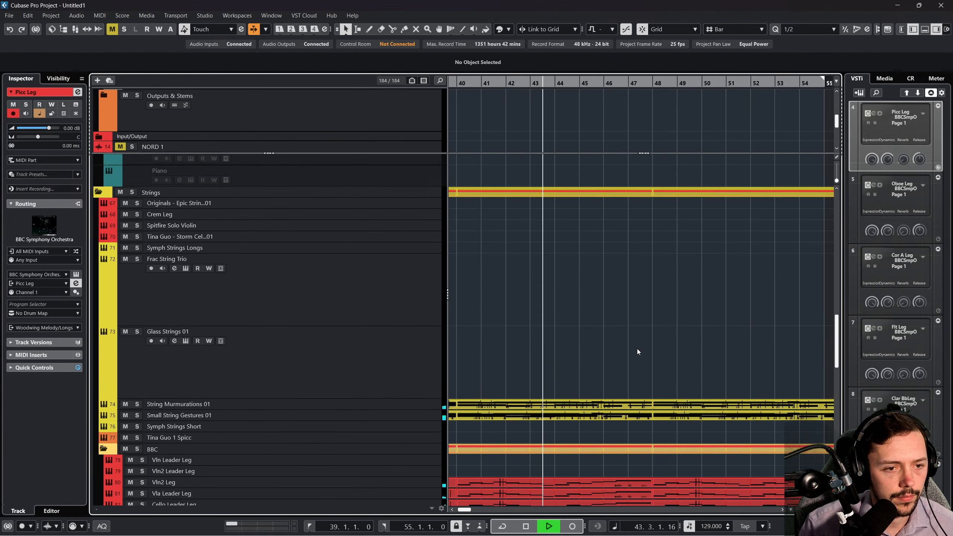
pyautogui.scroll(-9, 632, 346)
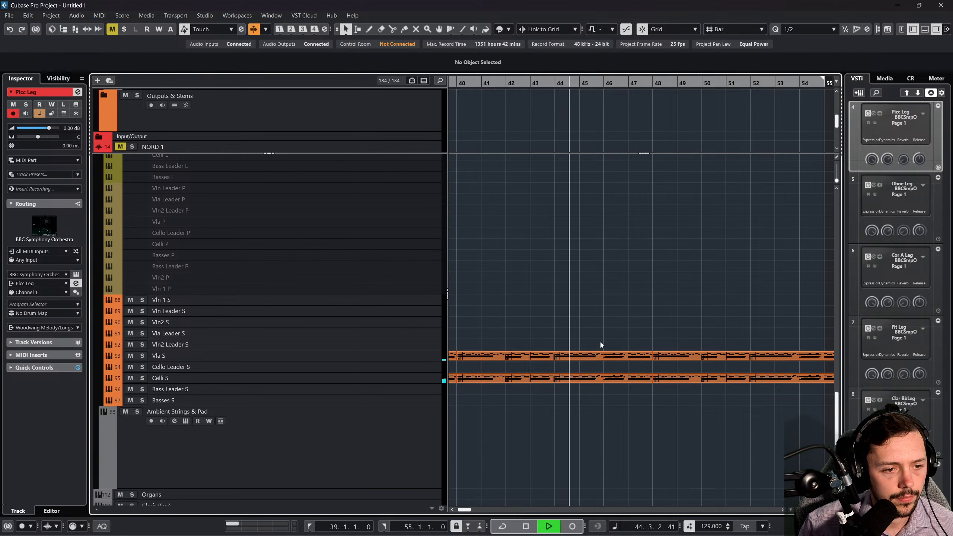
# Examine the harp, piano and celeste parts around bar 48 while playback continues.
pyautogui.scroll(10, 582, 331)
pyautogui.scroll(4, 591, 310)
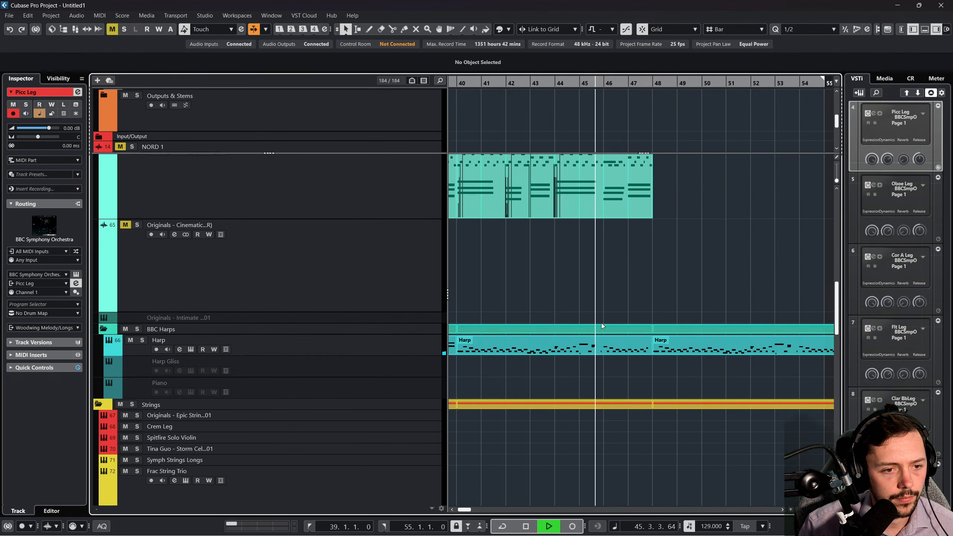
pyautogui.hscroll(3, 601, 323)
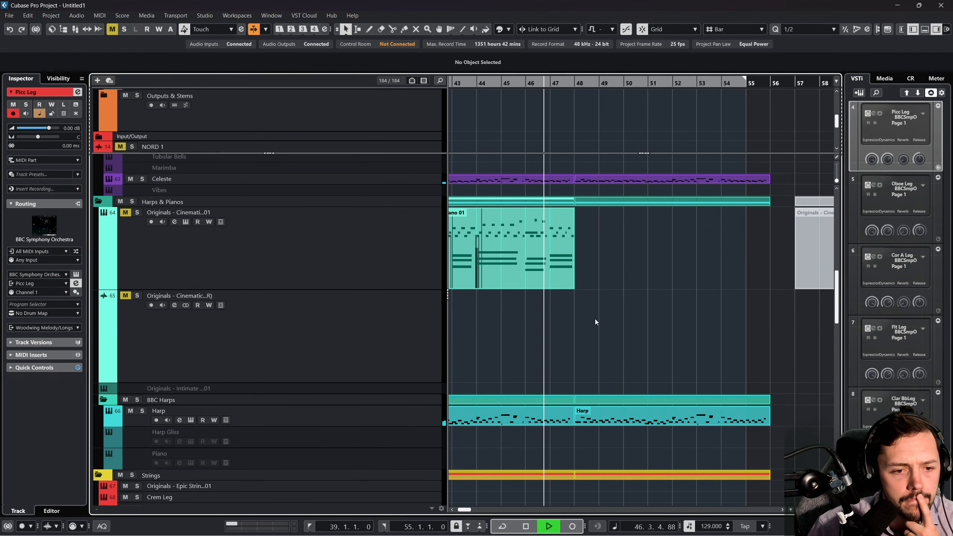
pyautogui.scroll(-2, 595, 320)
pyautogui.scroll(6, 594, 321)
pyautogui.scroll(2, 593, 322)
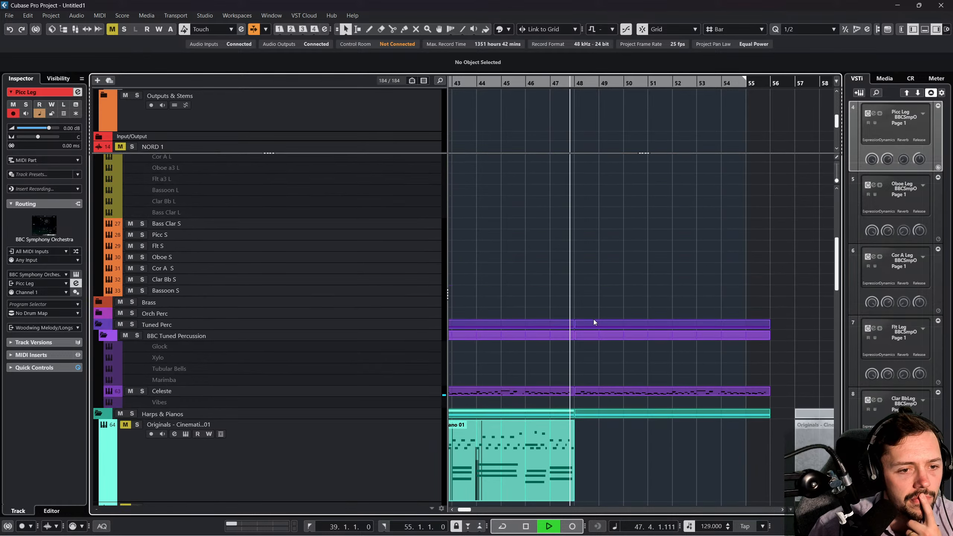
# Stop playback and set the track delay of the Picc Leg and Flt Leg tracks to -30 ms each.
pyautogui.scroll(2, 593, 321)
pyautogui.scroll(-2, 593, 322)
pyautogui.scroll(-7, 592, 322)
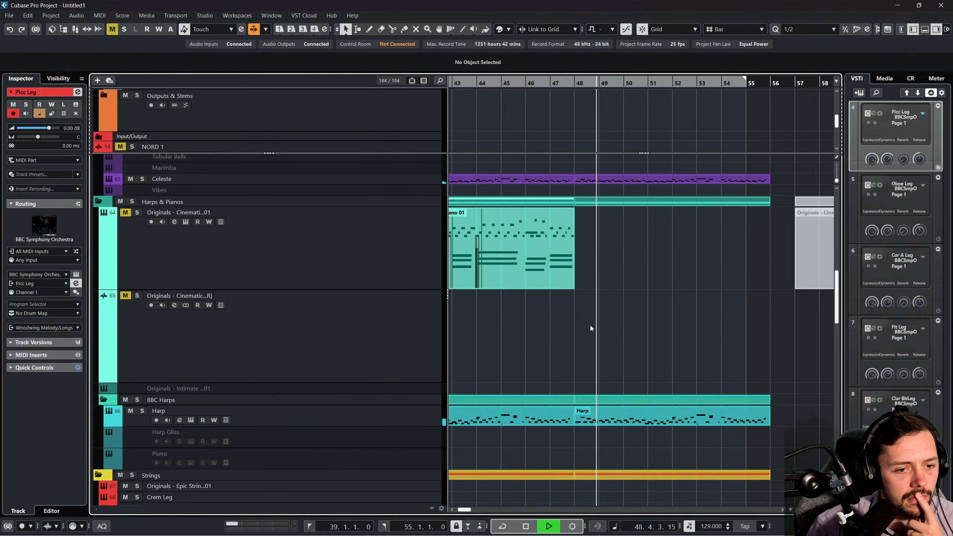
pyautogui.scroll(15, 589, 323)
pyautogui.press('space')
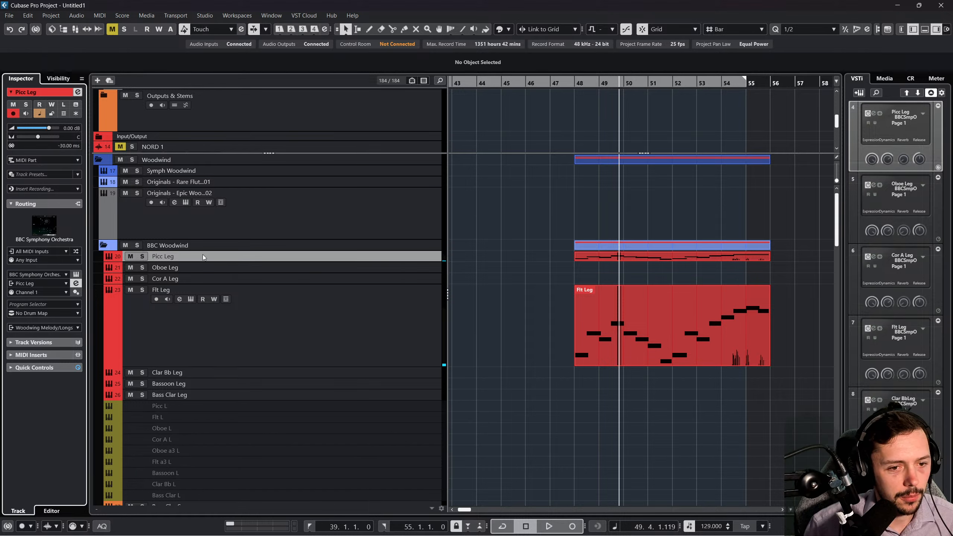
pyautogui.press('Down')
pyautogui.press('Down')
pyautogui.press('Down')
pyautogui.doubleClick(64, 147)
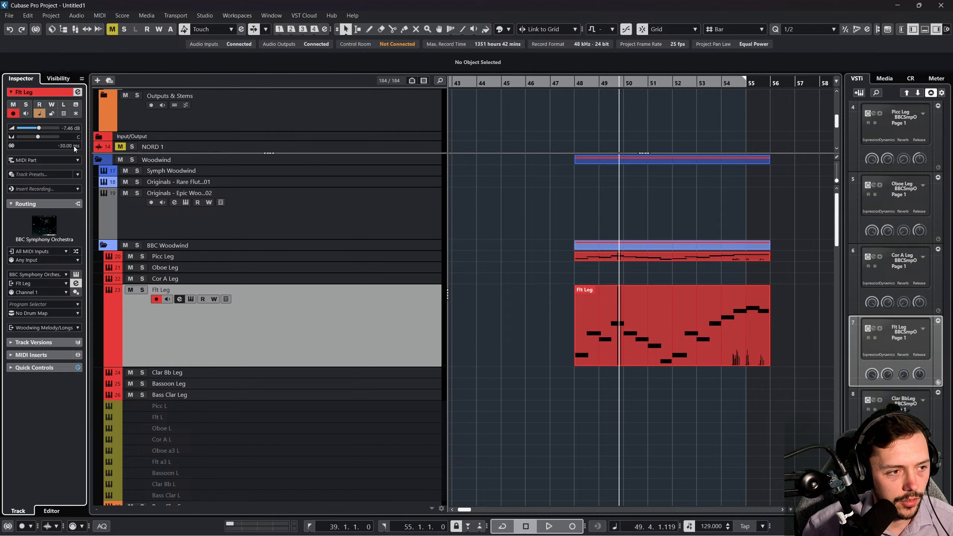
# Lower the volume of Picc Leg to about -7 dB and Flt Leg to about -12.7 dB, checking Picc Leg briefly in solo.
pyautogui.click(312, 256)
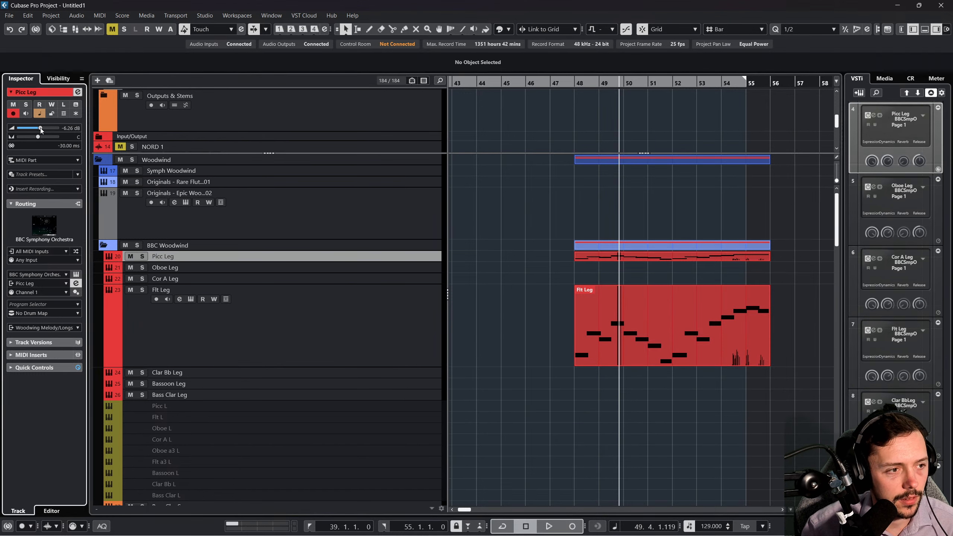
pyautogui.click(527, 106)
pyautogui.press('space')
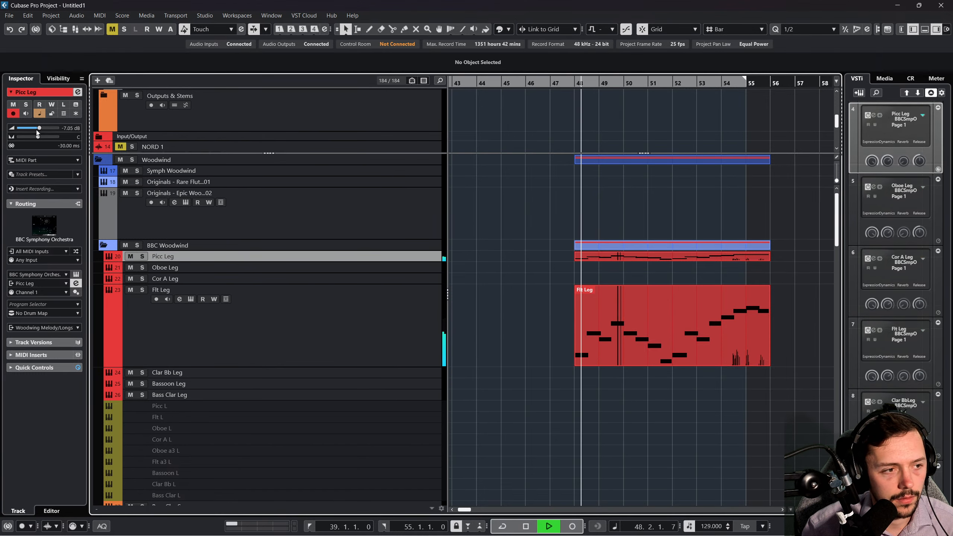
pyautogui.click(297, 347)
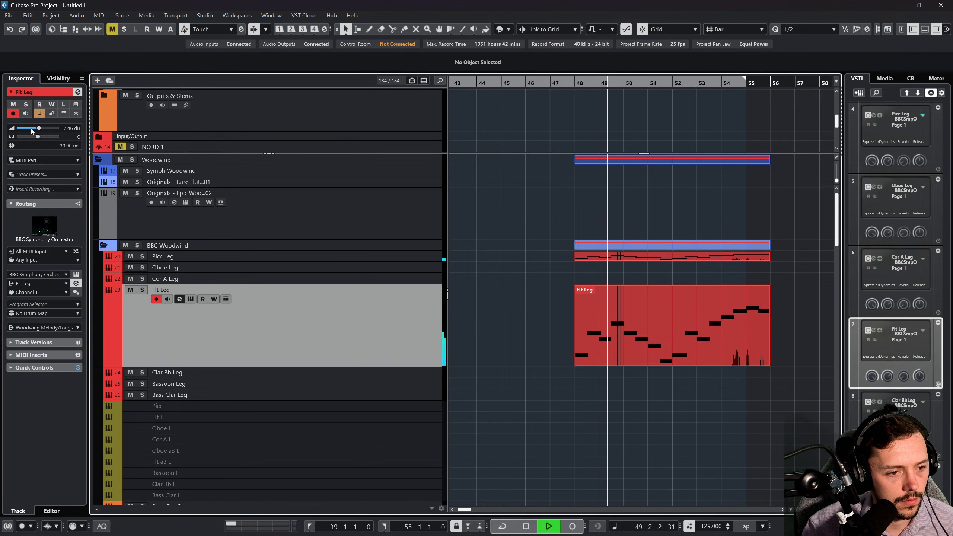
pyautogui.click(34, 128)
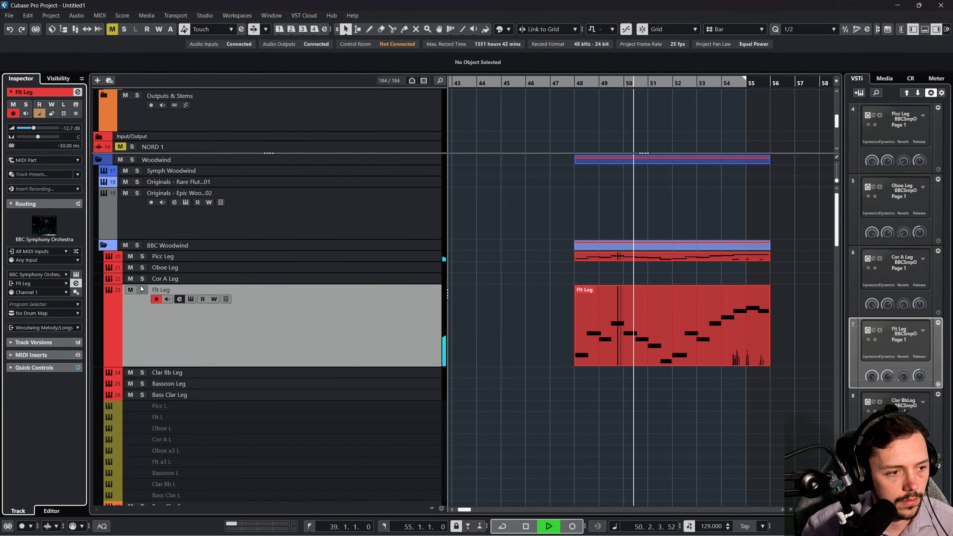
pyautogui.click(141, 257)
pyautogui.click(142, 257)
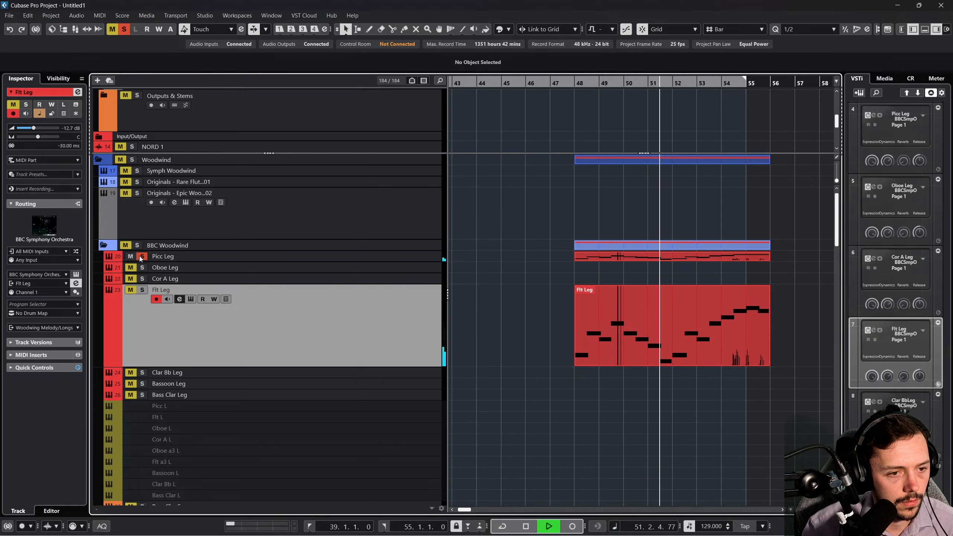
# Try splitting the Picc Leg part at bar 52 and selecting its first half.
pyautogui.rightClick(629, 272)
pyautogui.press('space')
pyautogui.click(673, 270)
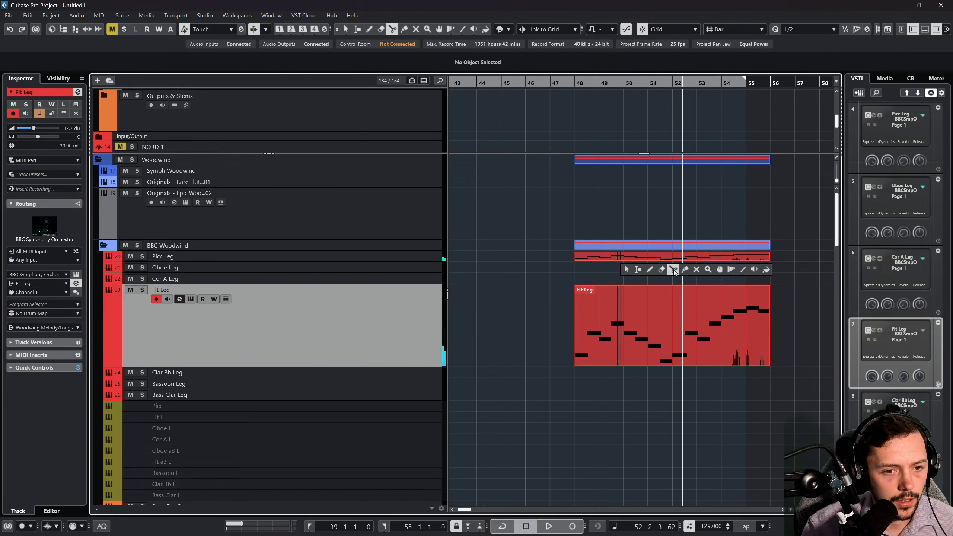
pyautogui.click(674, 260)
pyautogui.rightClick(589, 260)
pyautogui.click(588, 262)
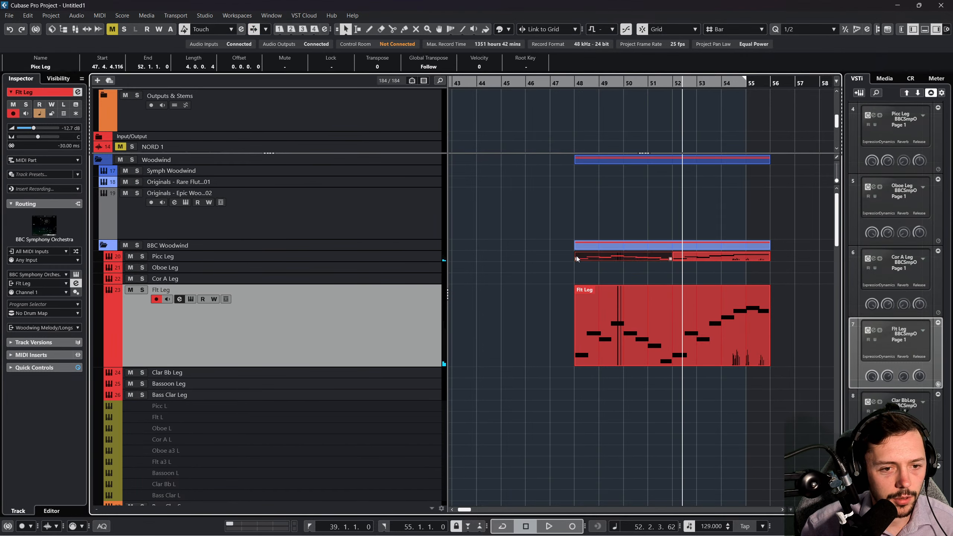
pyautogui.click(600, 260)
# Transpose all the notes before bar 52 in the Picc Leg part down one octave.
pyautogui.doubleClick(601, 260)
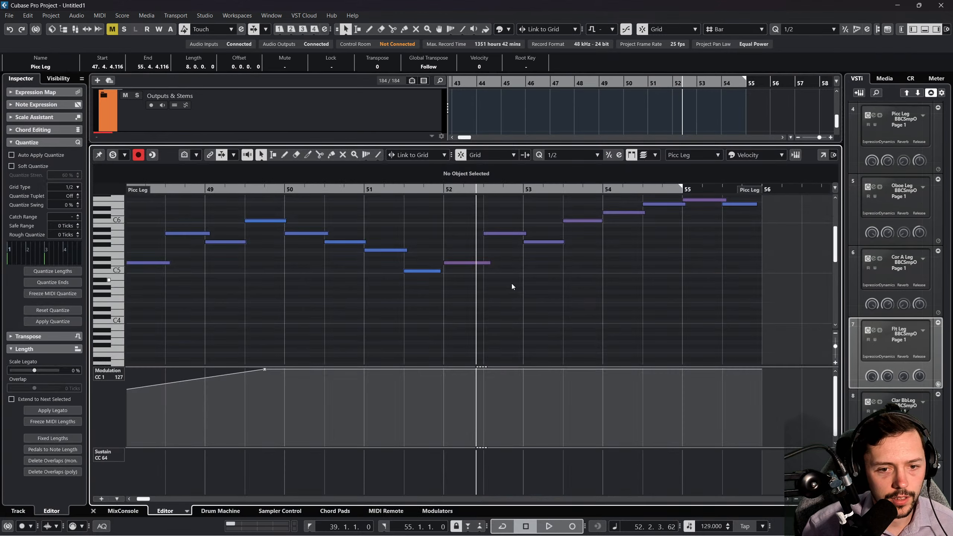
pyautogui.moveTo(430, 189); pyautogui.dragTo(430, 163)
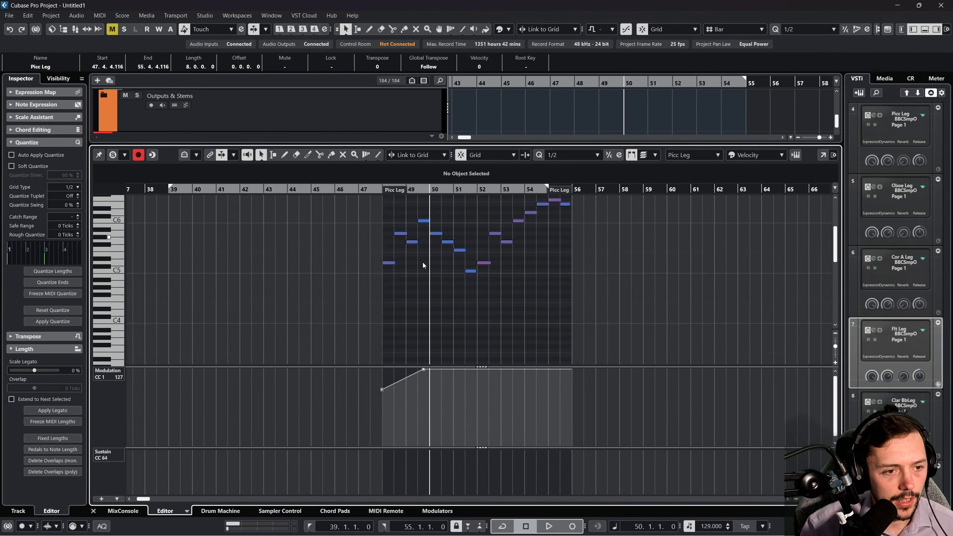
pyautogui.scroll(2, 398, 272)
pyautogui.moveTo(349, 212); pyautogui.dragTo(474, 313)
pyautogui.hotkey('shift', 'Down')
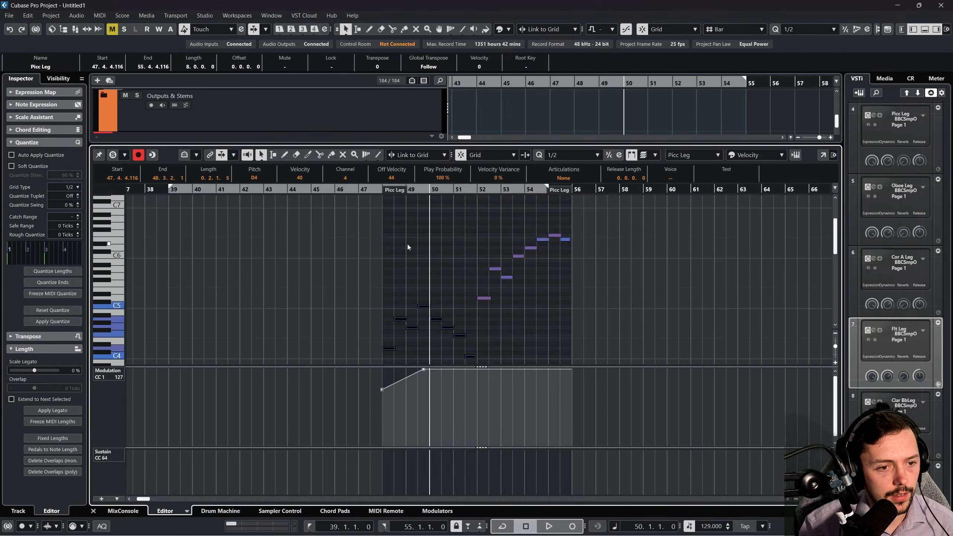
# Play the Picc Leg part from bar 48, raise its C4 note just before bar 52 to C5, and close the note editor.
pyautogui.moveTo(375, 190); pyautogui.dragTo(377, 205)
pyautogui.press('space')
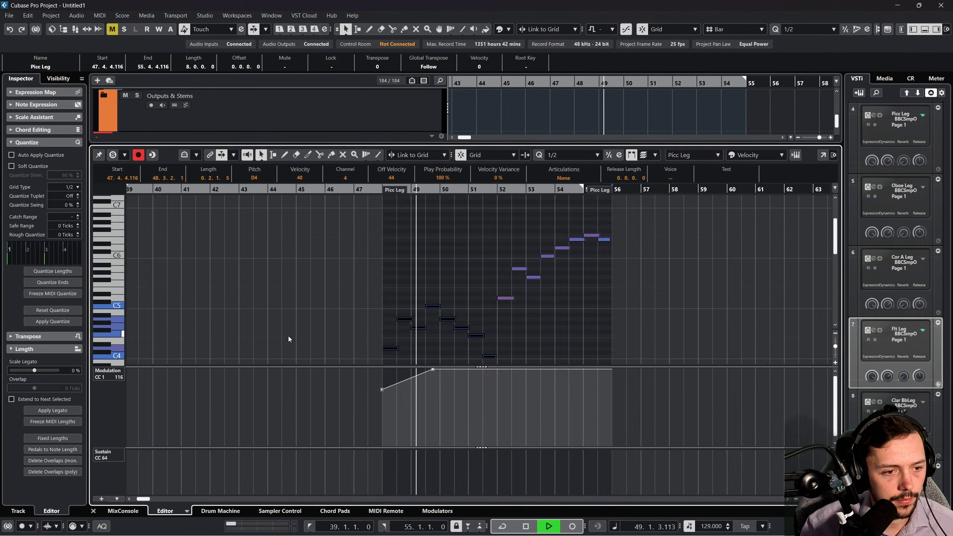
pyautogui.scroll(-2, 292, 333)
pyautogui.click(456, 342)
pyautogui.click(494, 320)
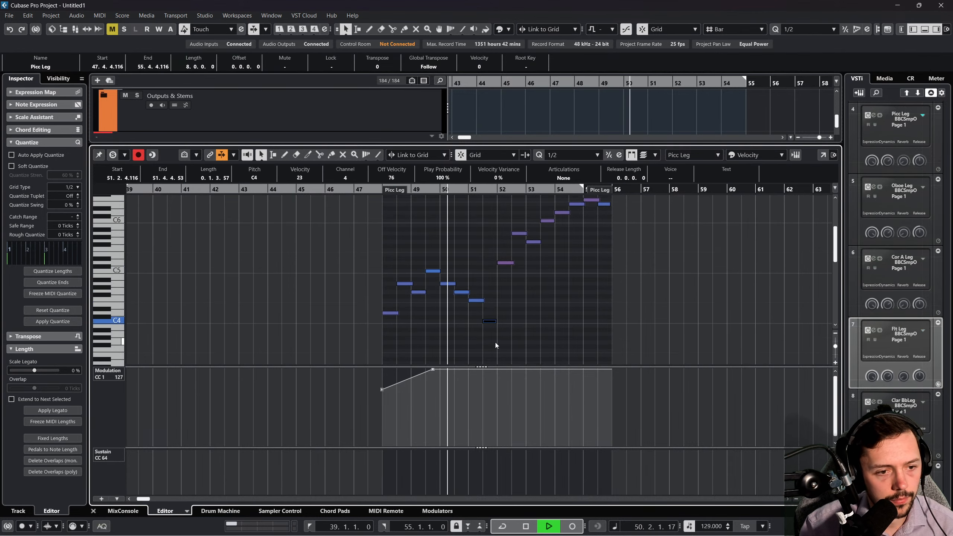
pyautogui.hotkey('shift', 'Up')
pyautogui.click(475, 305)
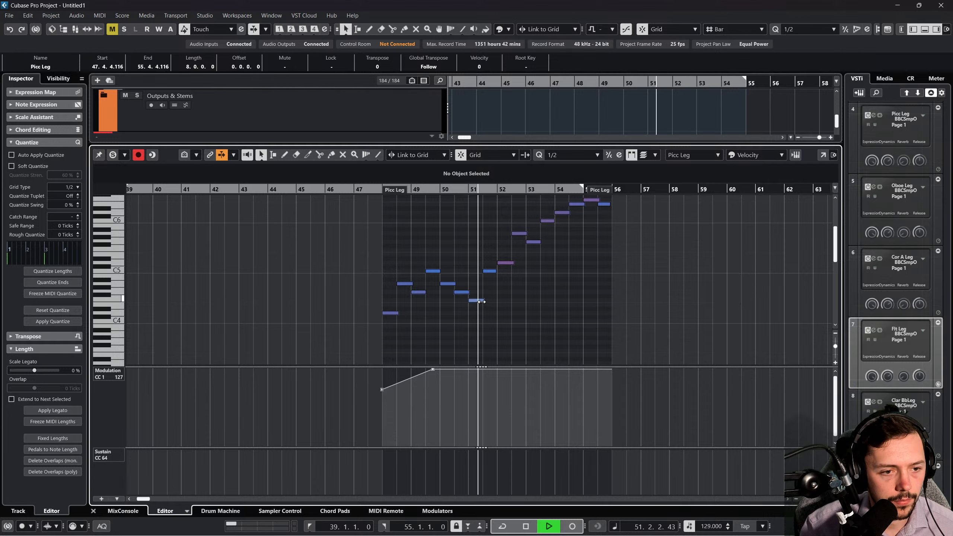
pyautogui.scroll(2, 481, 301)
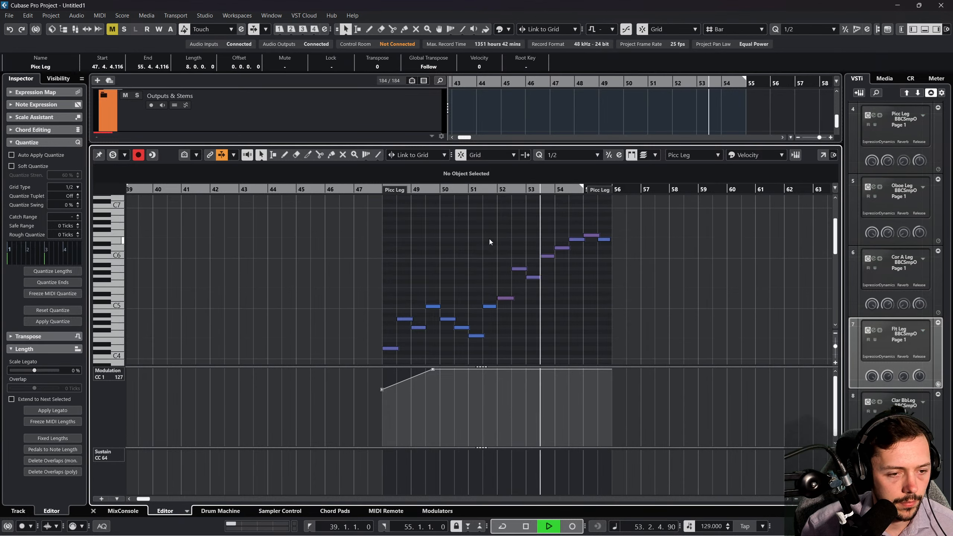
pyautogui.scroll(-2, 488, 301)
pyautogui.scroll(2, 498, 288)
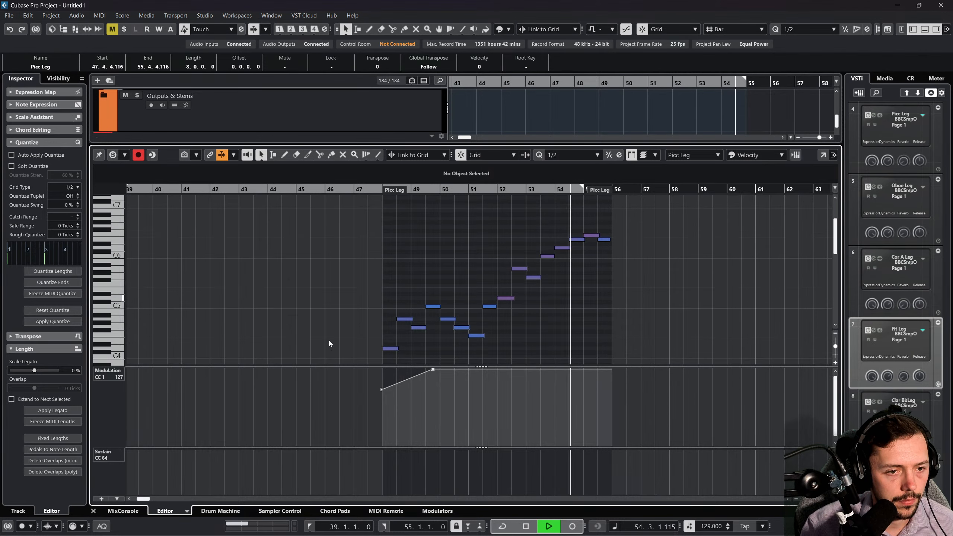
pyautogui.click(93, 511)
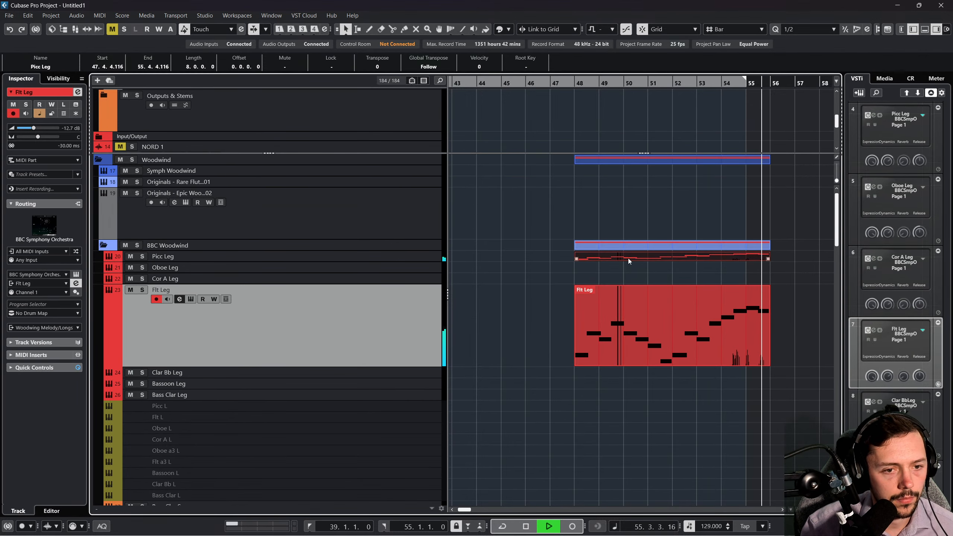
pyautogui.press('space')
# Copy the Picc Leg part onto the Oboe Leg track so that it starts at bar 48.
pyautogui.moveTo(743, 255); pyautogui.dragTo(542, 268)
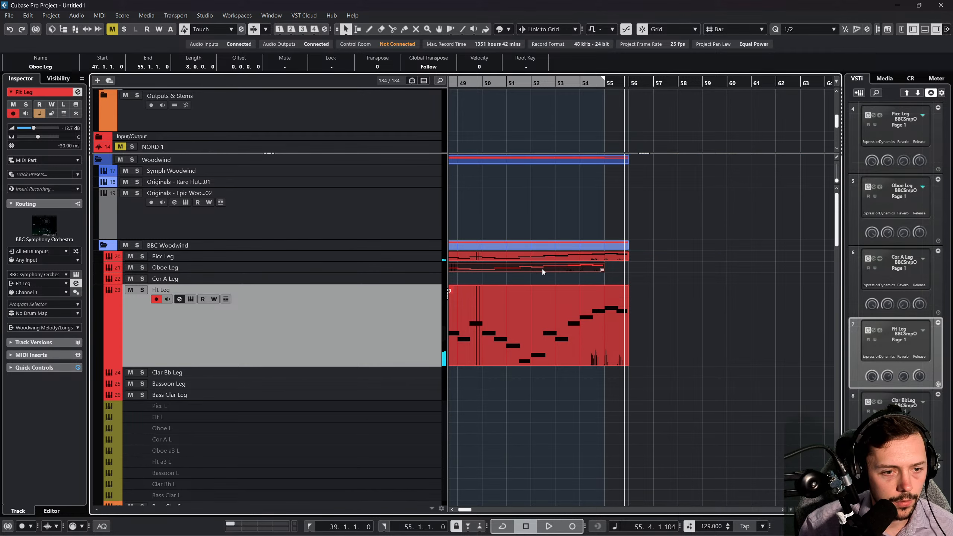
pyautogui.hscroll(-3, 542, 268)
pyautogui.moveTo(622, 267); pyautogui.dragTo(639, 267)
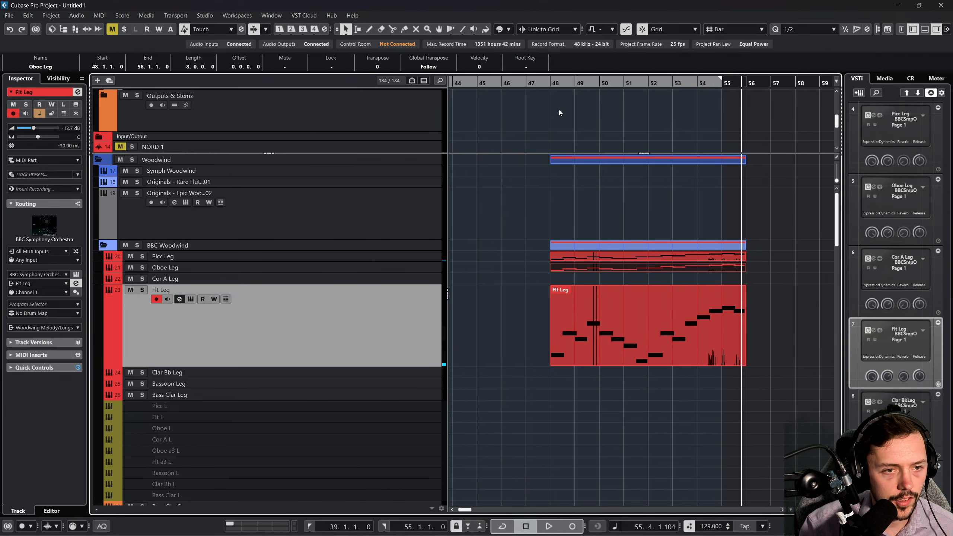
# Solo the Oboe Leg track, audition it from bar 48, and open its part for note editing with the playhead back at bar 48.
pyautogui.press('l')
pyautogui.click(142, 267)
pyautogui.press('space')
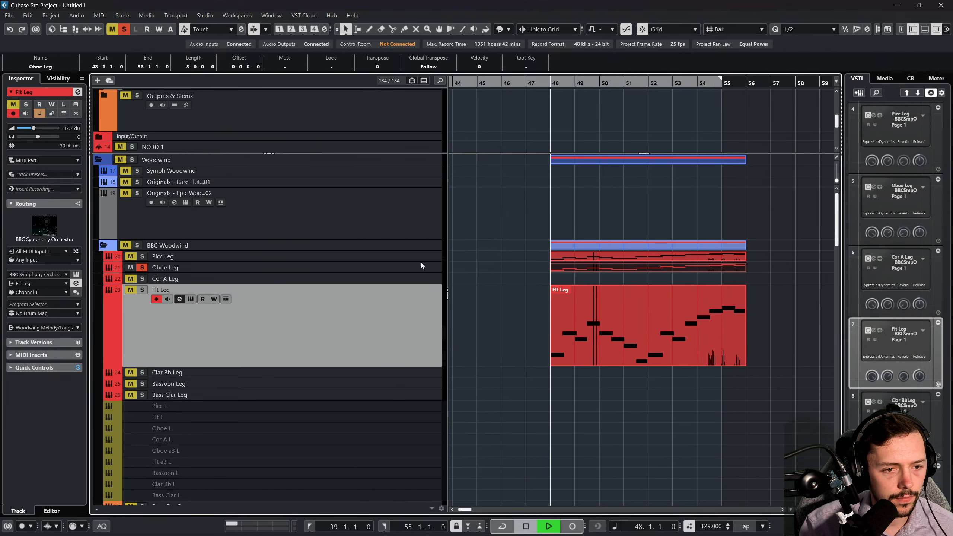
pyautogui.doubleClick(578, 271)
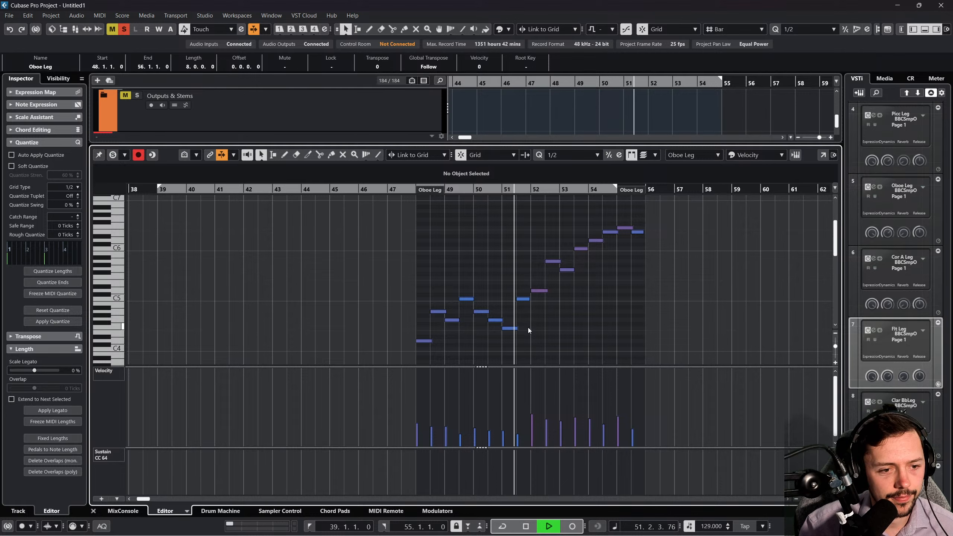
pyautogui.press('space')
pyautogui.moveTo(412, 190); pyautogui.dragTo(417, 222)
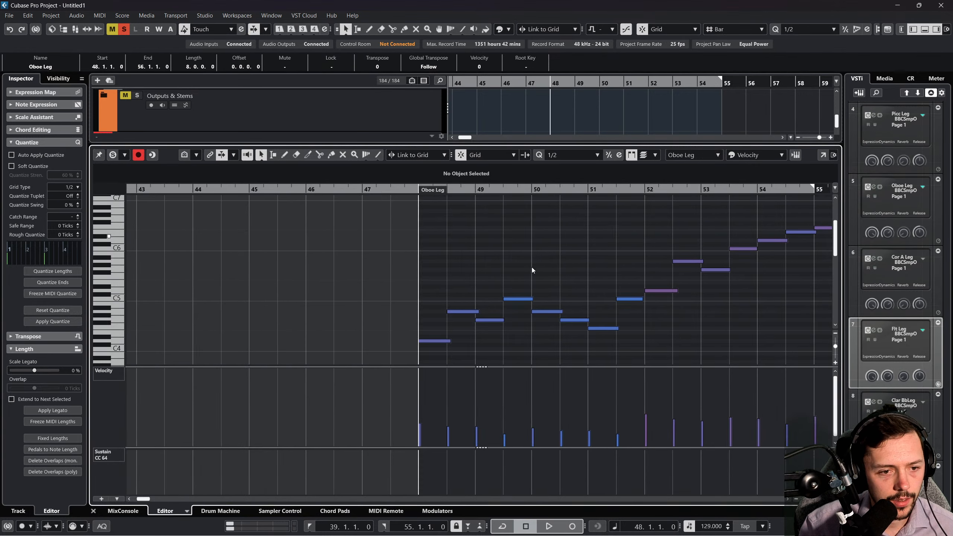
# Try the C5 note just before bar 52 in the Oboe Leg part one octave lower.
pyautogui.click(629, 299)
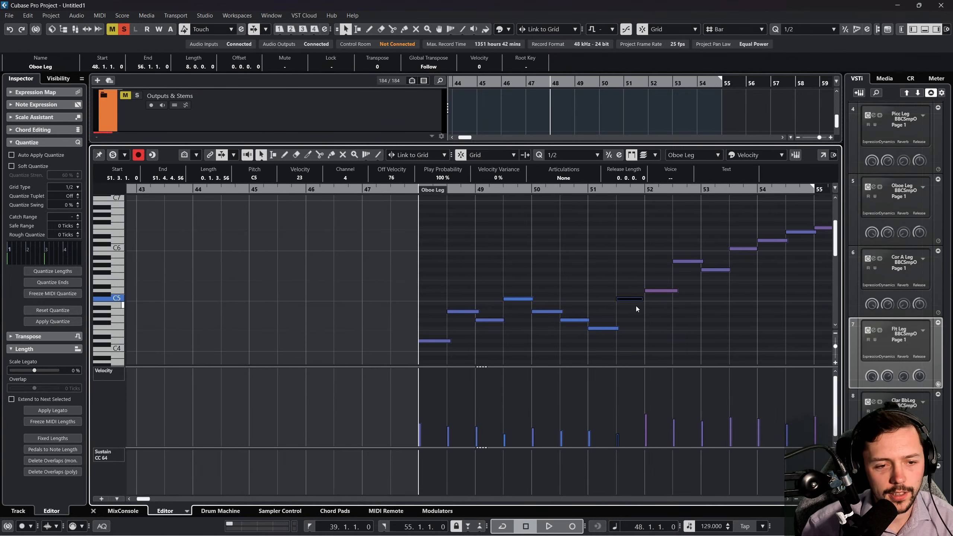
pyautogui.hotkey('shift', 'Down')
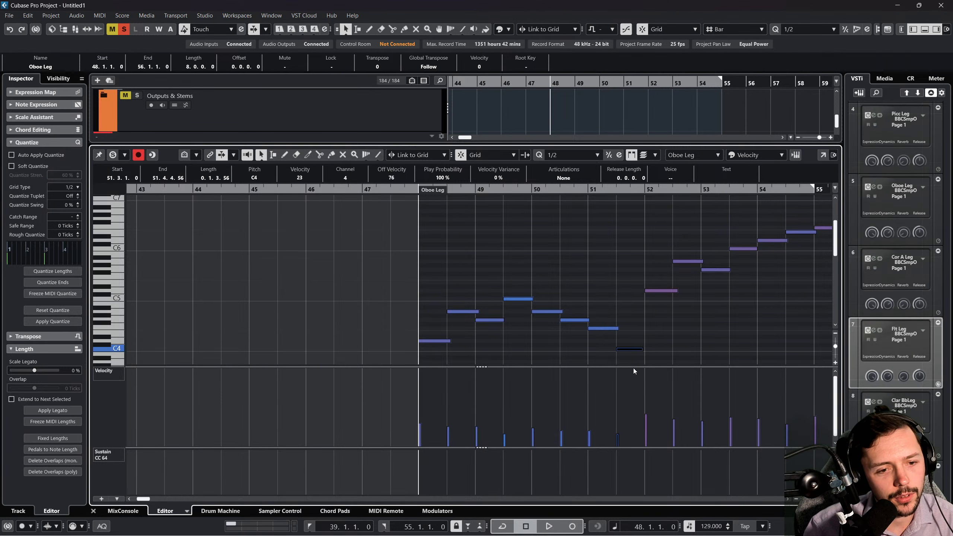
pyautogui.hotkey('shift', 'Up')
pyautogui.click(622, 308)
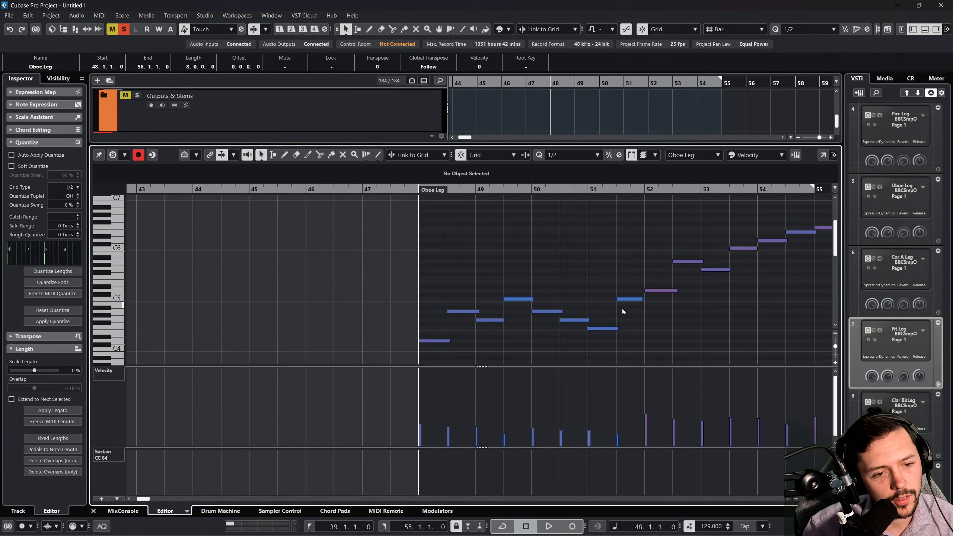
# In the Oboe Leg part, lower the note at bar 49 to F4 and raise the following C5 note to D5.
pyautogui.click(633, 299)
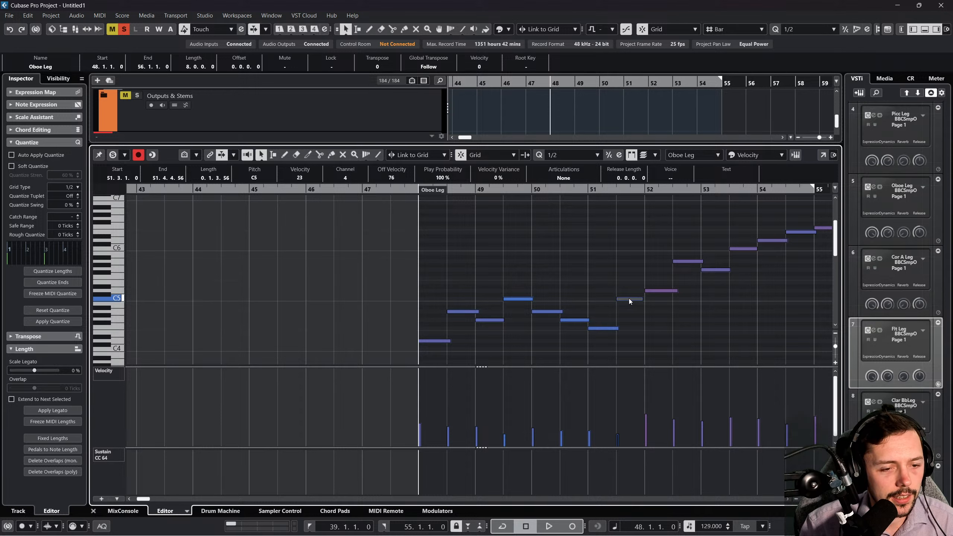
pyautogui.click(433, 340)
pyautogui.click(441, 341)
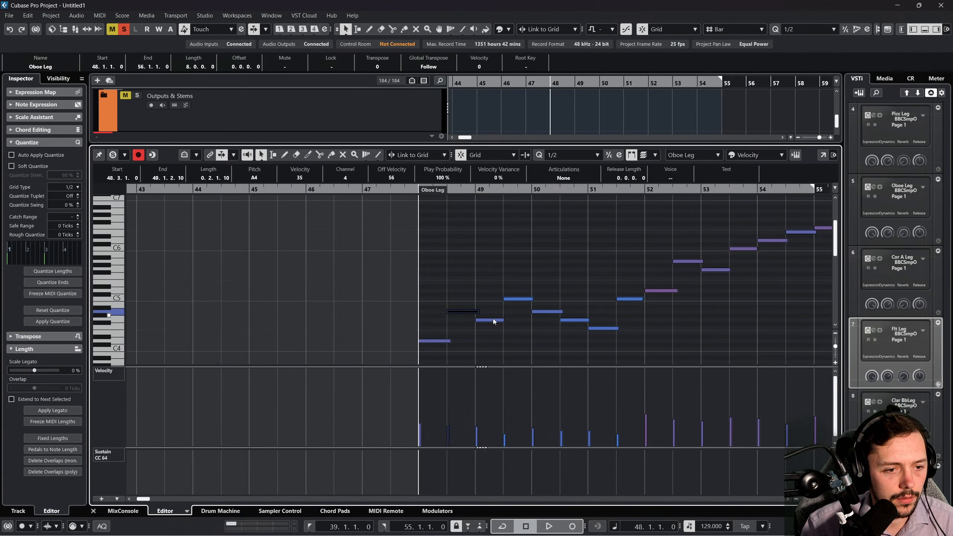
pyautogui.moveTo(496, 321); pyautogui.dragTo(496, 330)
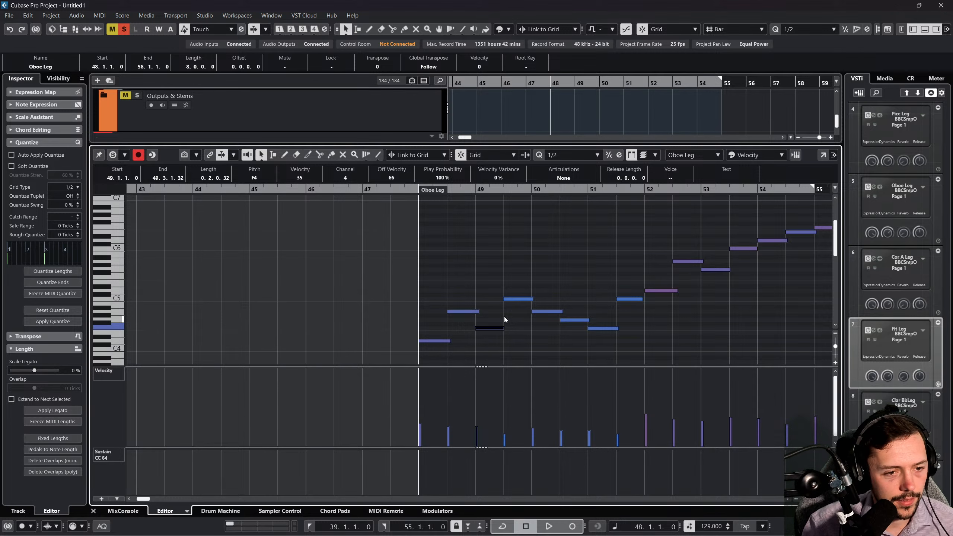
pyautogui.moveTo(518, 298); pyautogui.dragTo(521, 291)
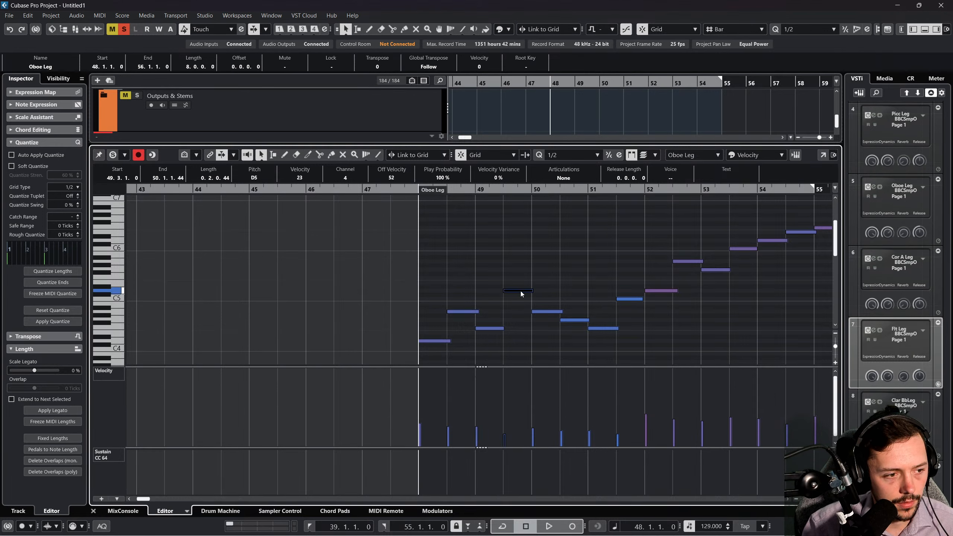
# Lower the Oboe Leg note at bar 51 to E4 and audition it against the neighbouring notes up to bar 52.
pyautogui.click(576, 322)
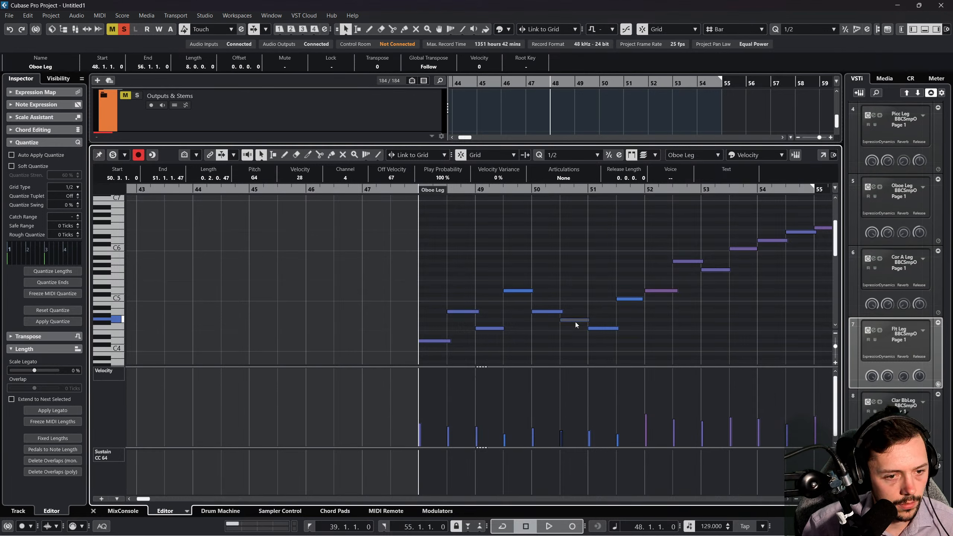
pyautogui.moveTo(605, 328); pyautogui.dragTo(606, 335)
pyautogui.click(628, 302)
pyautogui.click(630, 299)
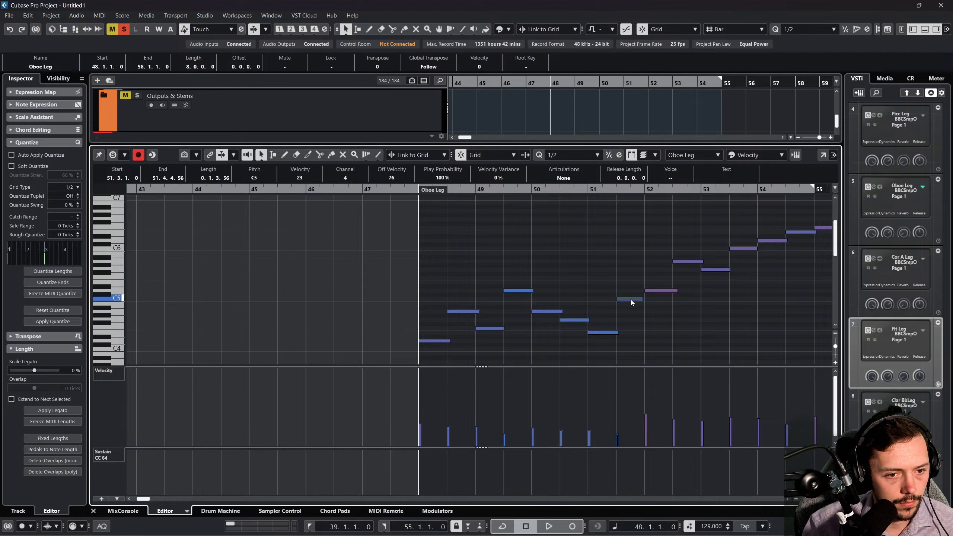
pyautogui.click(540, 288)
pyautogui.click(599, 331)
pyautogui.click(615, 312)
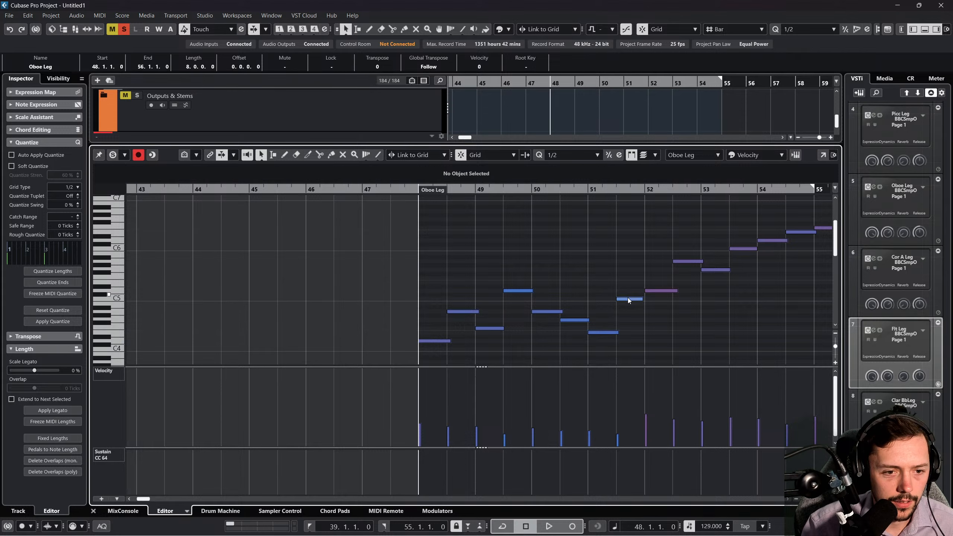
pyautogui.click(628, 299)
pyautogui.click(651, 291)
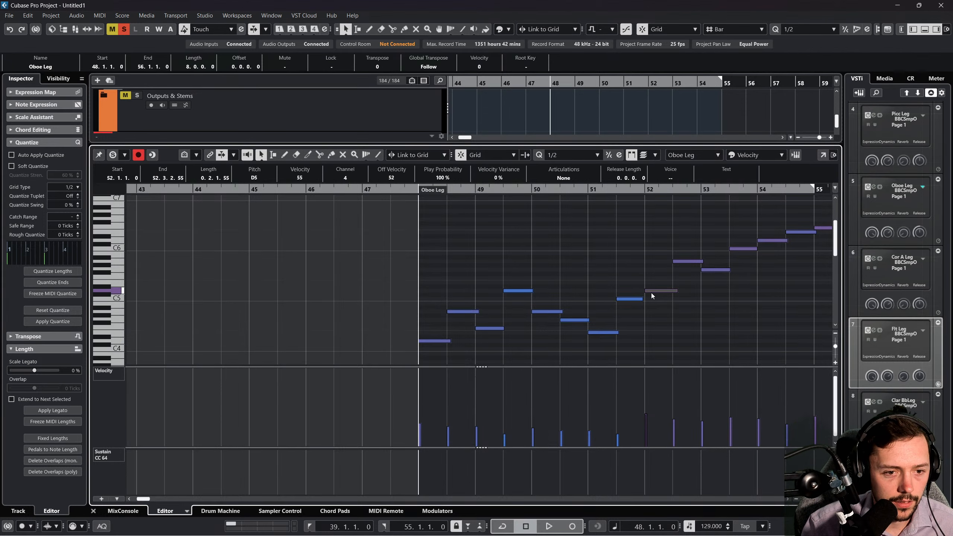
# Solo the Picc Leg and Flt Leg tracks alongside Oboe Leg and audition all three from bar 48.
pyautogui.click(94, 511)
pyautogui.press('space')
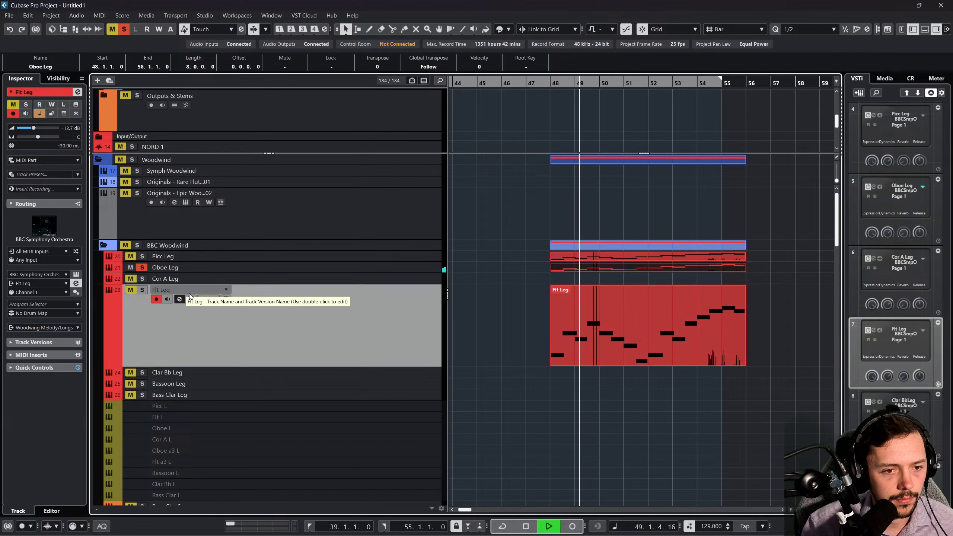
pyautogui.click(142, 256)
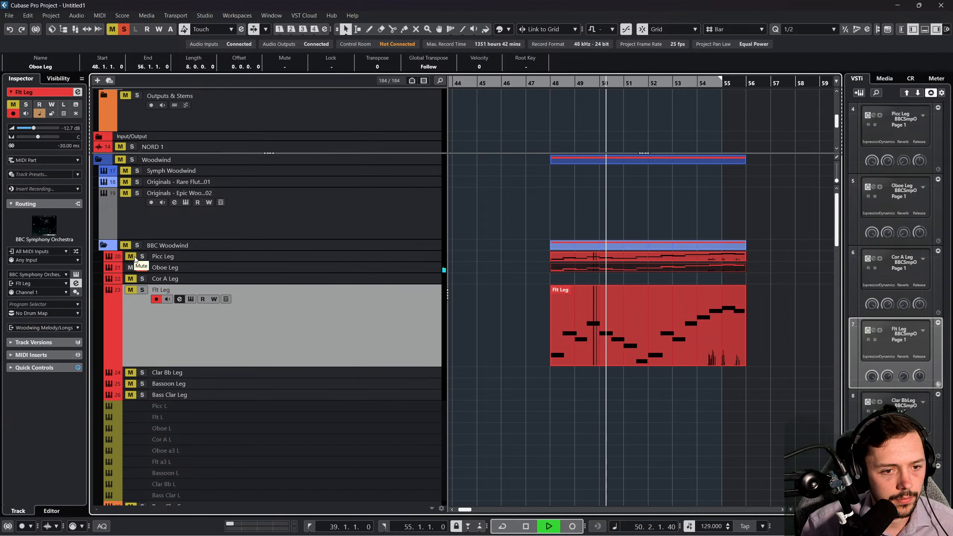
pyautogui.click(544, 85)
pyautogui.click(142, 292)
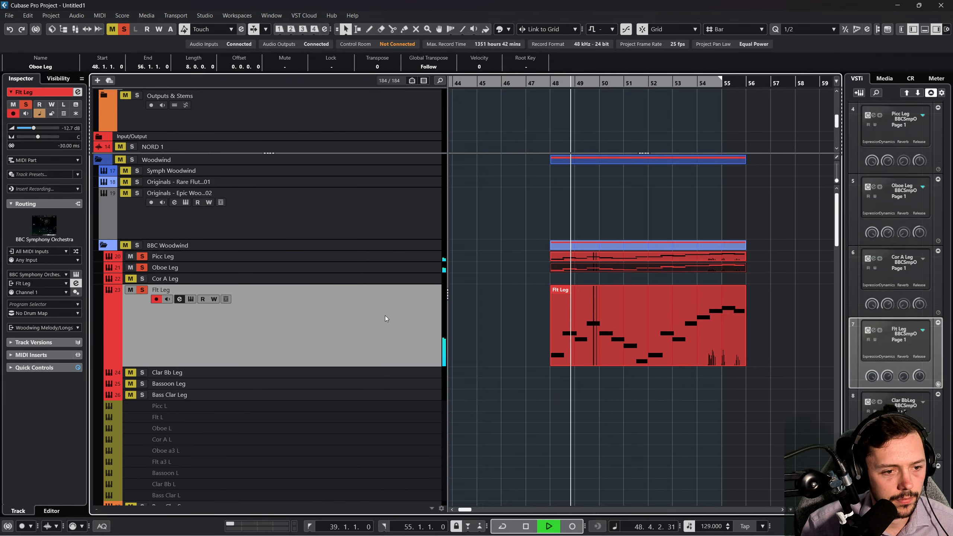
pyautogui.press('space')
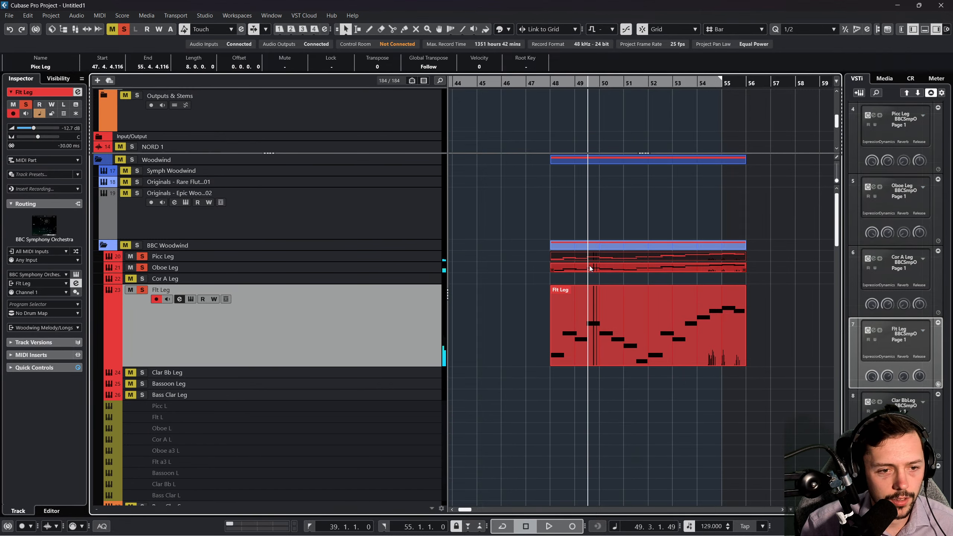
# Open the Oboe Leg and Flt Leg parts together for note editing and focus on bars 48 to 50.
pyautogui.doubleClick(590, 266)
pyautogui.hscroll(-3, 344, 290)
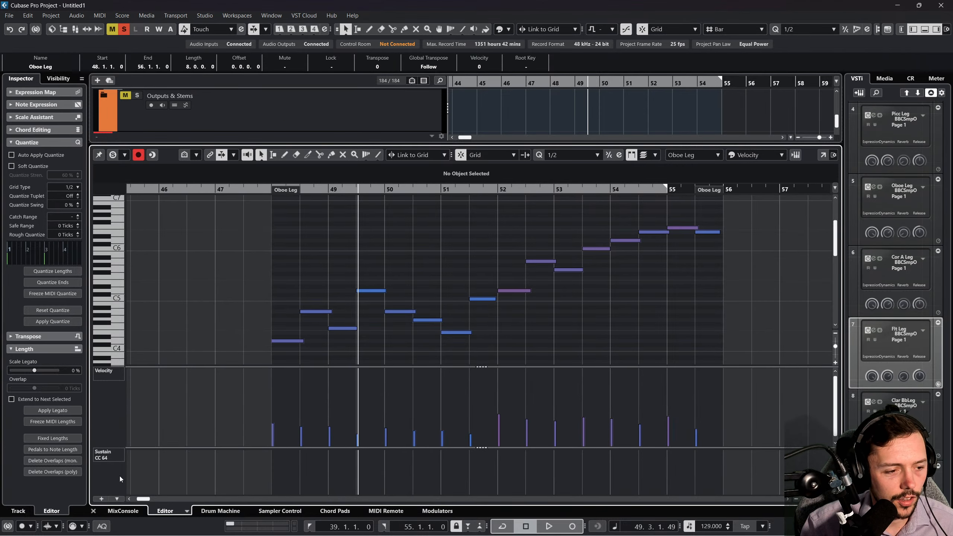
pyautogui.click(93, 511)
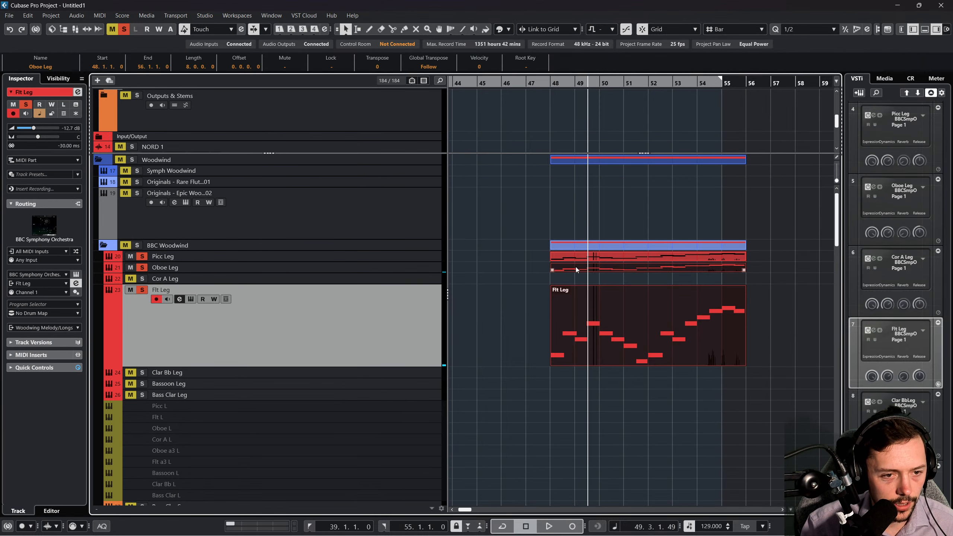
pyautogui.click(100, 15)
pyautogui.click(111, 25)
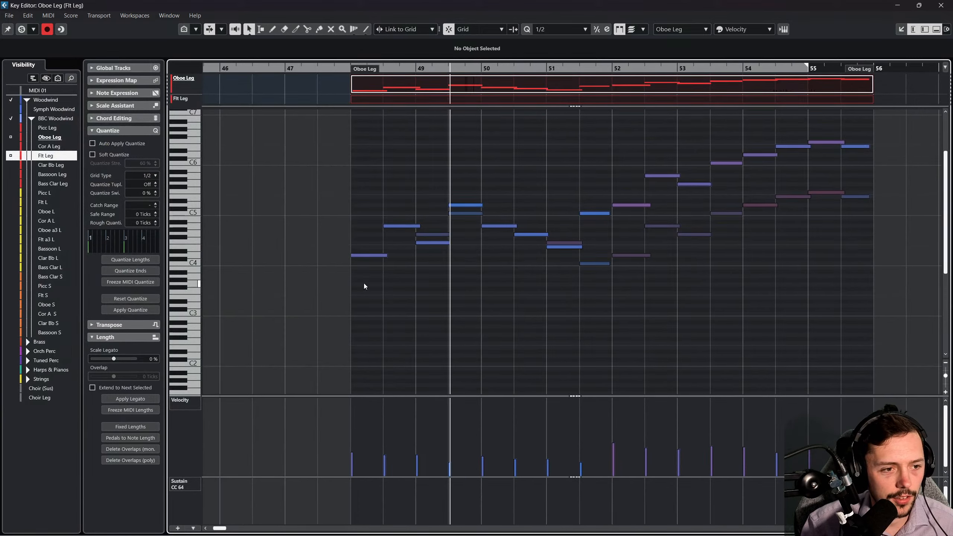
pyautogui.moveTo(408, 70); pyautogui.dragTo(409, 93)
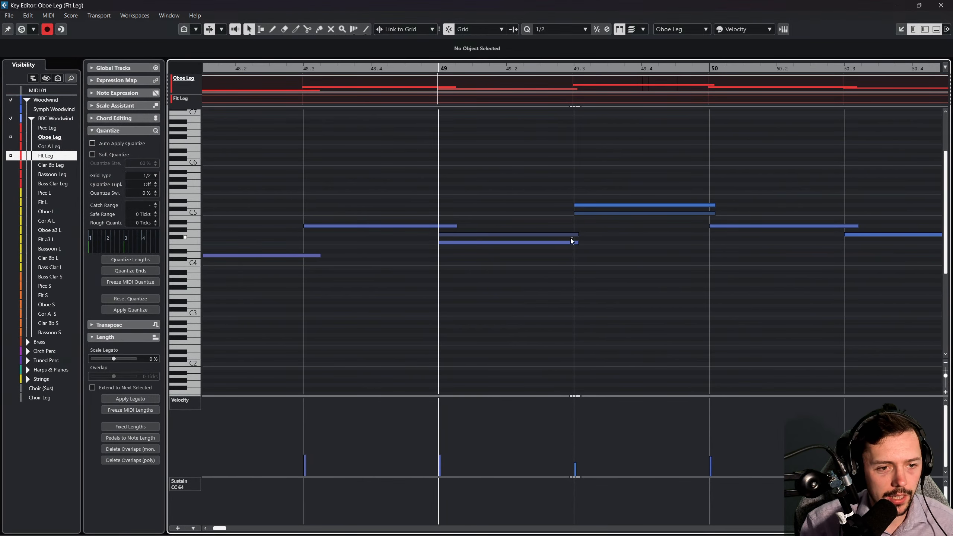
# Compare the flute and oboe notes at bar 49, lower the Oboe Leg note to E4, and audition it.
pyautogui.click(542, 235)
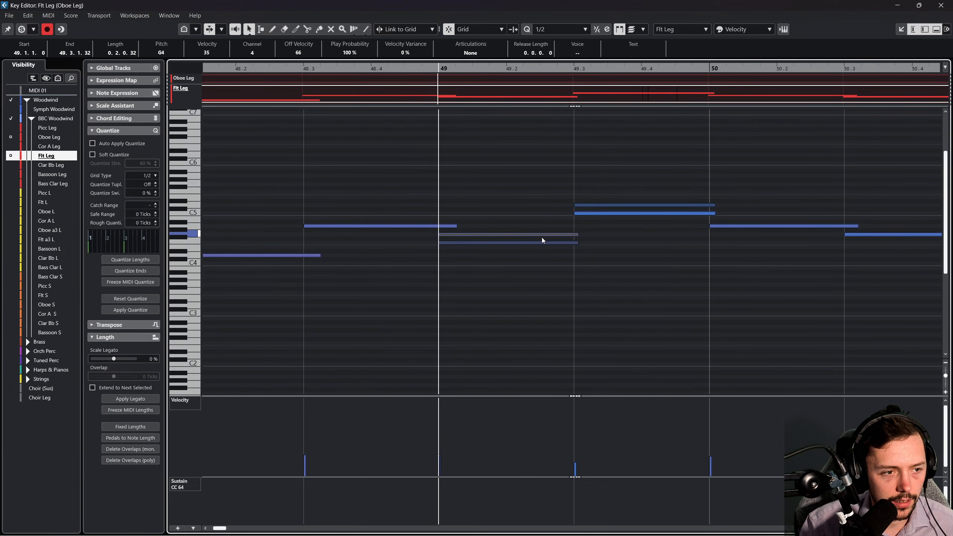
pyautogui.click(535, 243)
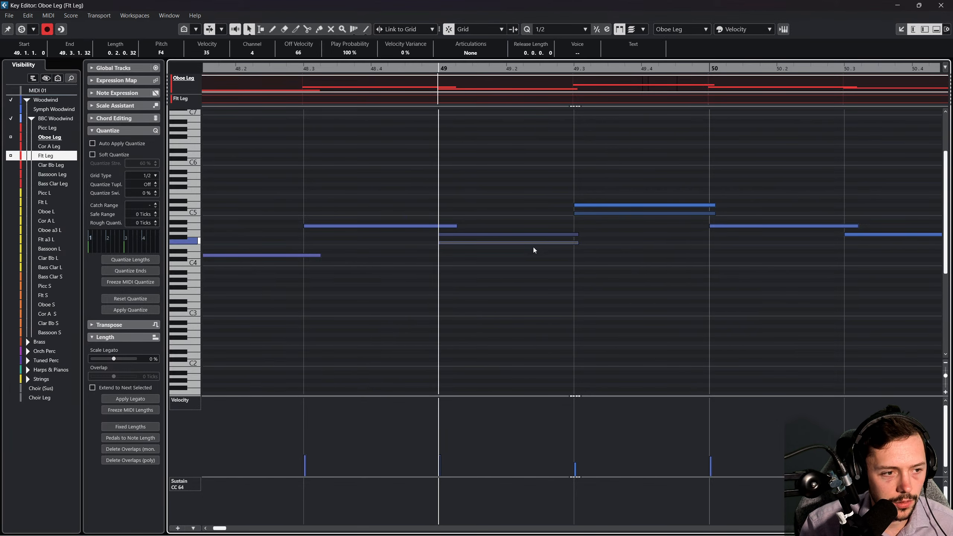
pyautogui.moveTo(533, 248); pyautogui.dragTo(533, 250)
pyautogui.click(539, 271)
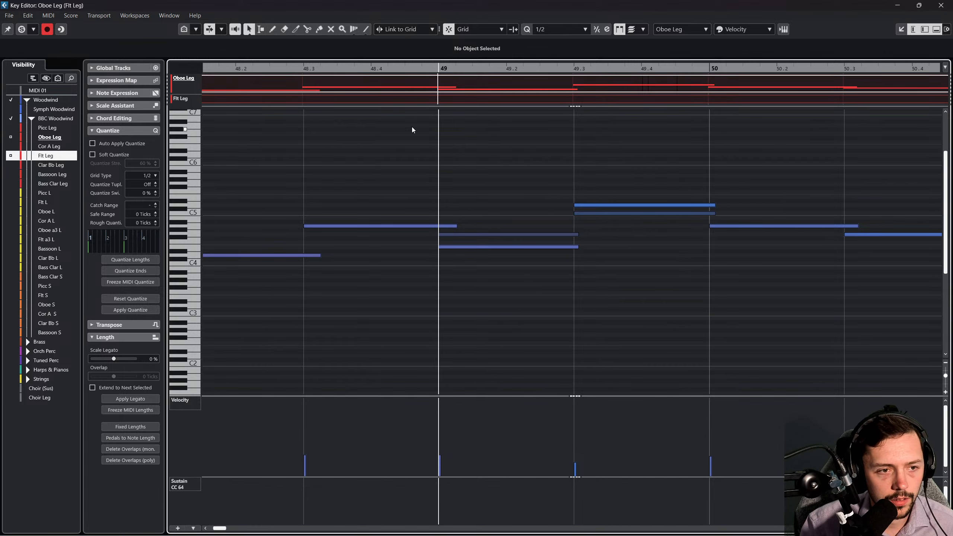
pyautogui.press('space')
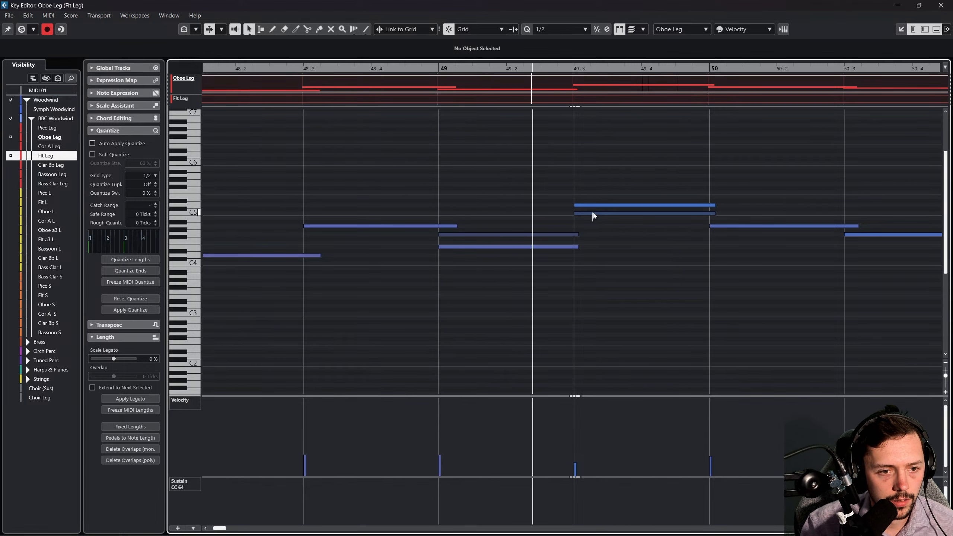
# Try the Flt Leg note at beat 3 of bar 49 at A4 and lower, auditioning it with the oboe.
pyautogui.moveTo(593, 214); pyautogui.dragTo(594, 230)
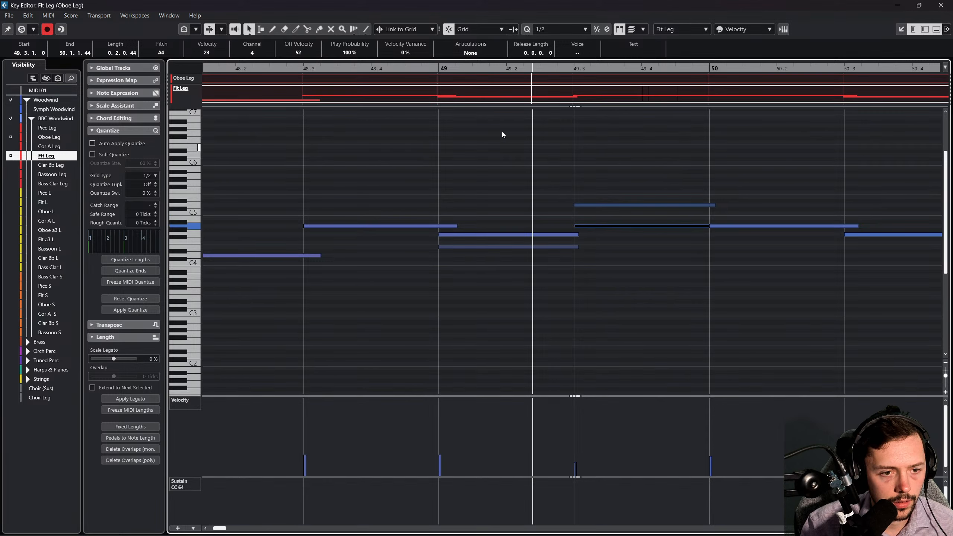
pyautogui.moveTo(445, 70); pyautogui.dragTo(303, 70)
pyautogui.press('space')
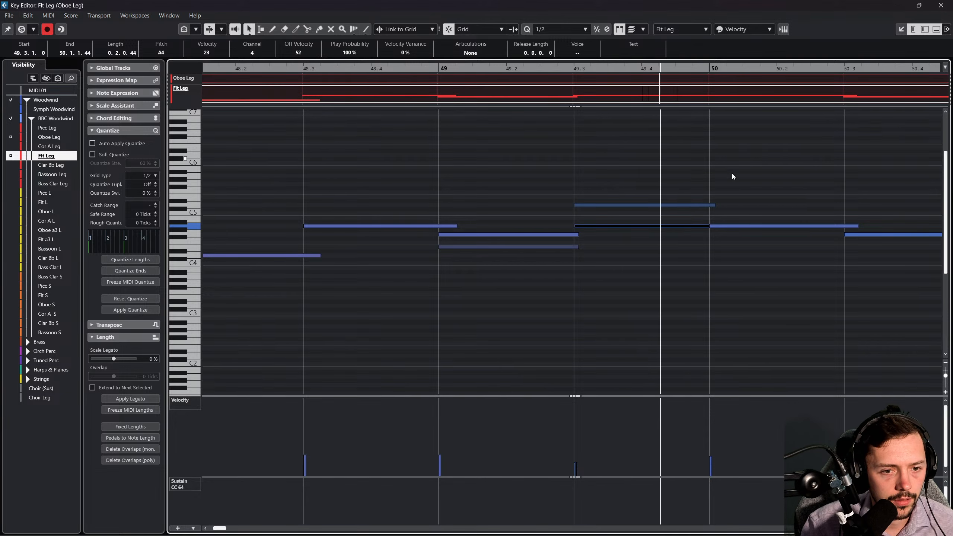
pyautogui.moveTo(638, 226); pyautogui.dragTo(637, 240)
pyautogui.hotkey('ctrl', 'z')
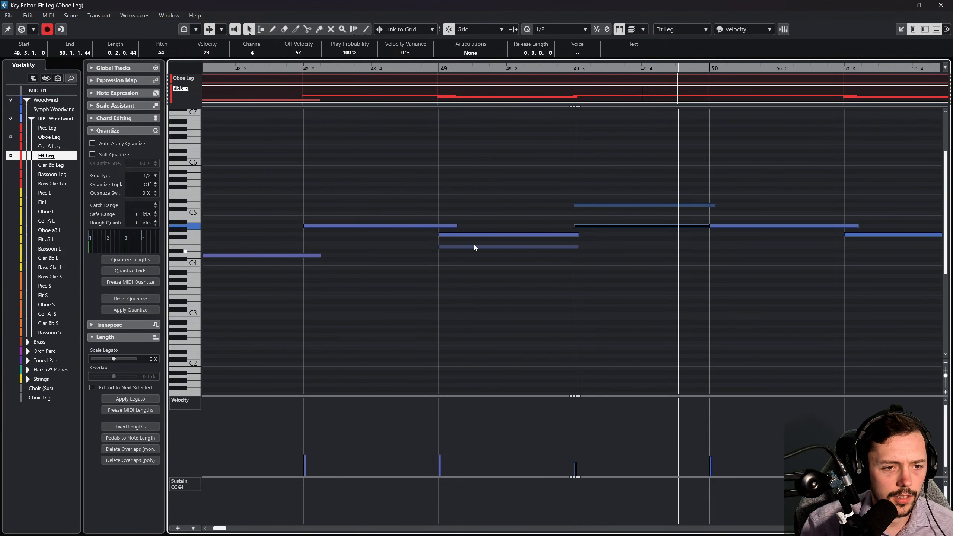
pyautogui.click(451, 226)
pyautogui.click(482, 234)
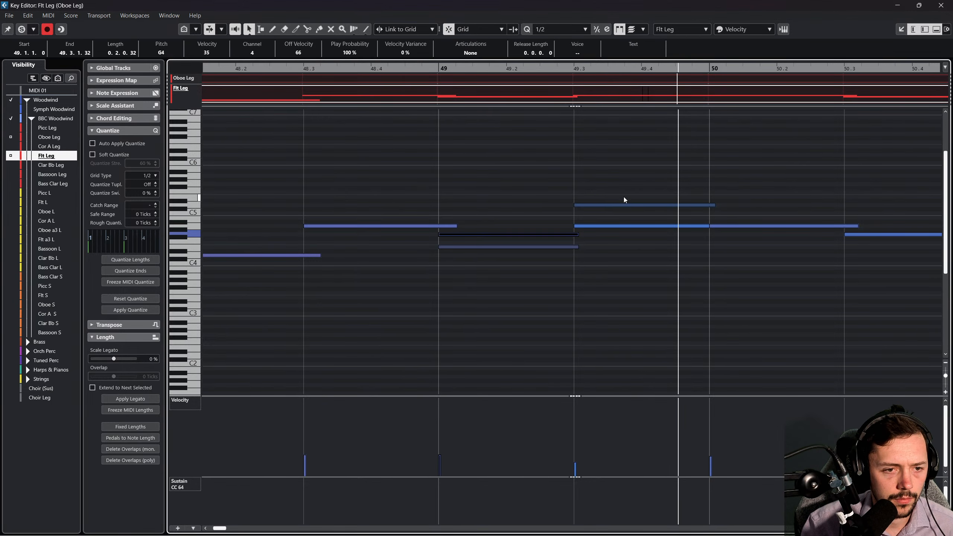
# Lower the Oboe Leg note at beat 3 of bar 49 to A4 and audition it from bar 49.
pyautogui.click(618, 205)
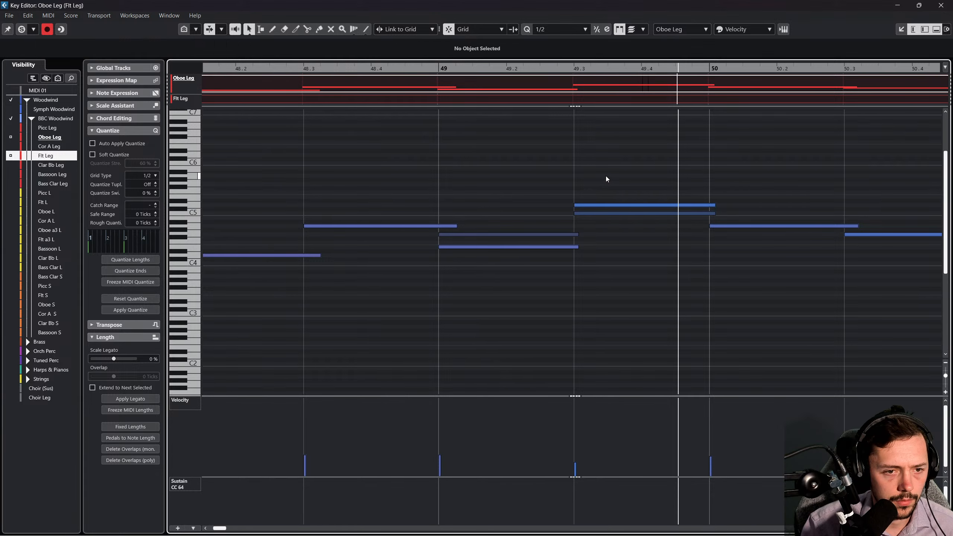
pyautogui.moveTo(606, 175); pyautogui.dragTo(651, 227)
pyautogui.click(475, 68)
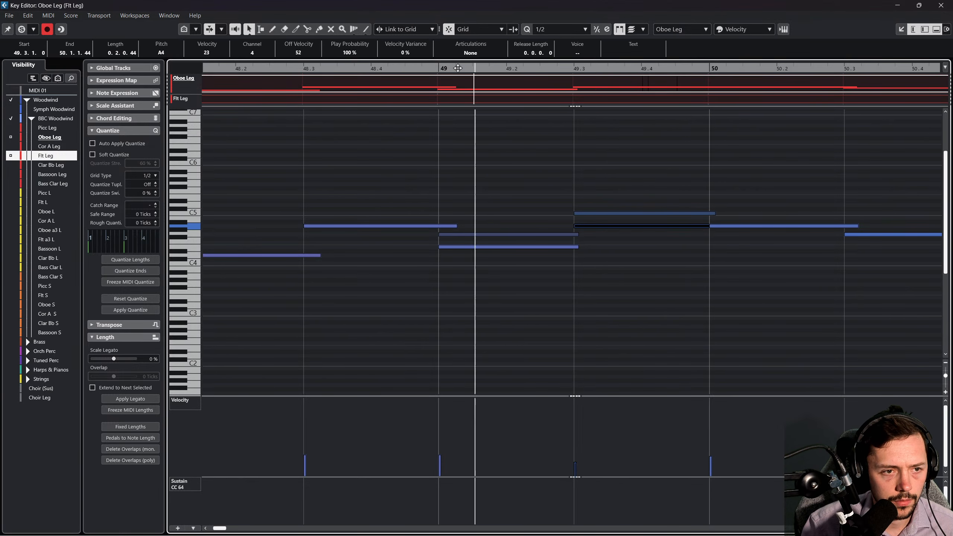
pyautogui.press('space')
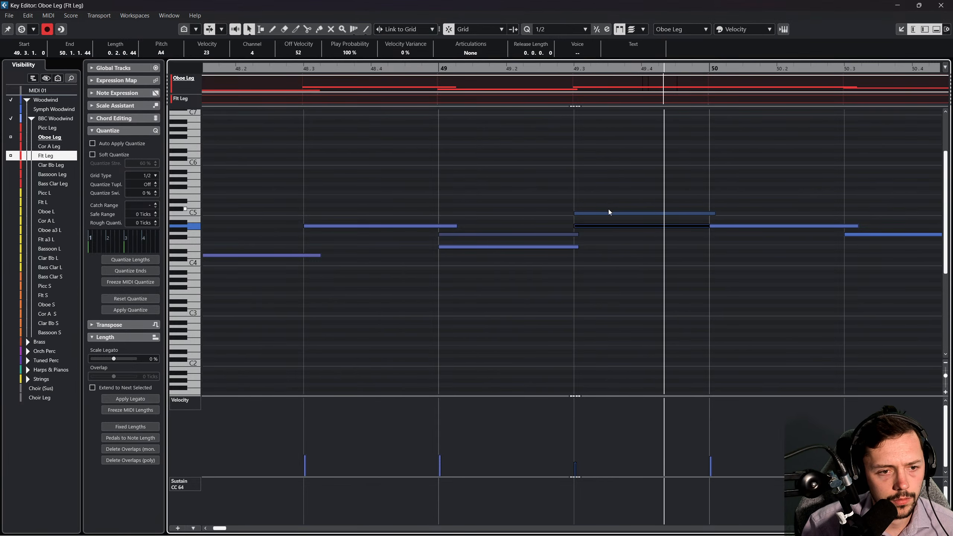
pyautogui.press('space')
# Return to the project, audition the soloed woodwinds from just before bar 48, and reopen the Oboe Leg part.
pyautogui.click(940, 5)
pyautogui.click(551, 99)
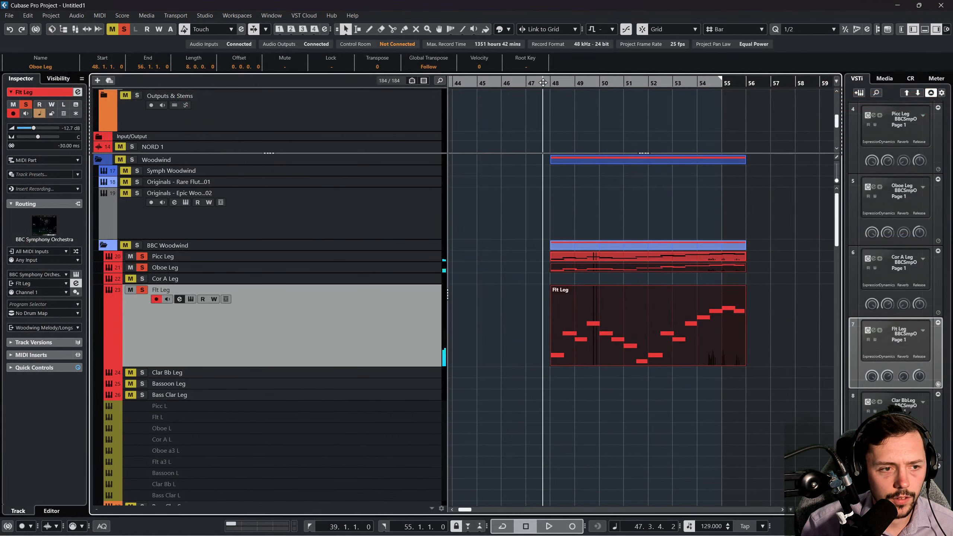
pyautogui.press('space')
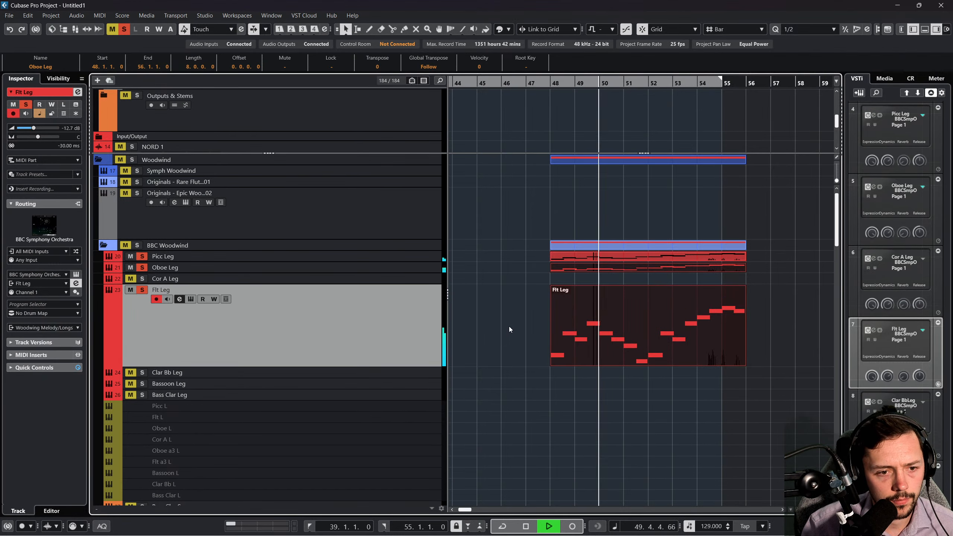
pyautogui.click(602, 268)
pyautogui.press('space')
pyautogui.doubleClick(602, 268)
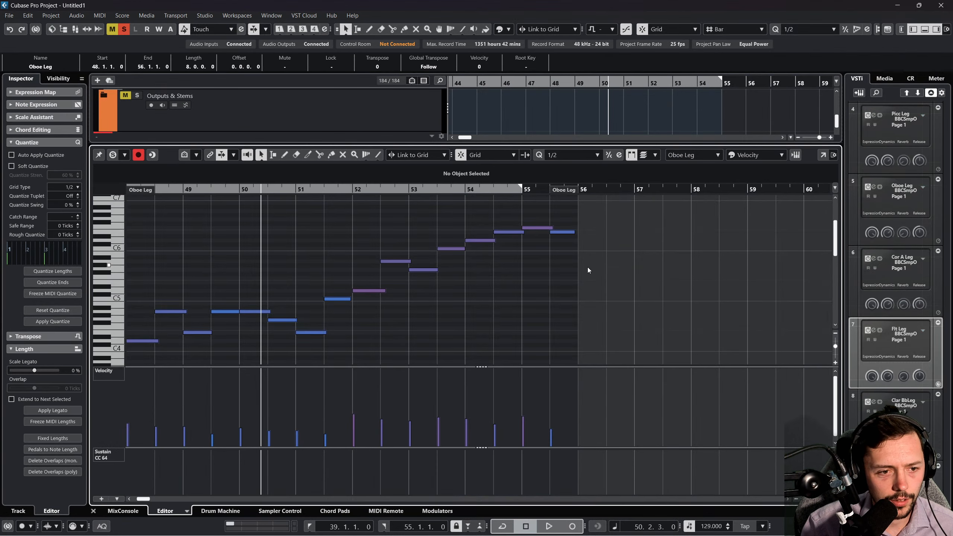
# Delete the Oboe Leg's A4 note at bar 50, extend the preceding A4 to beat 3 of bar 50, and audition it.
pyautogui.moveTo(374, 189); pyautogui.dragTo(344, 204)
pyautogui.press('space')
pyautogui.press('space')
pyautogui.click(476, 311)
pyautogui.moveTo(476, 310); pyautogui.dragTo(476, 320)
pyautogui.moveTo(474, 304); pyautogui.dragTo(478, 347)
pyautogui.press('Delete')
pyautogui.moveTo(427, 312); pyautogui.dragTo(504, 312)
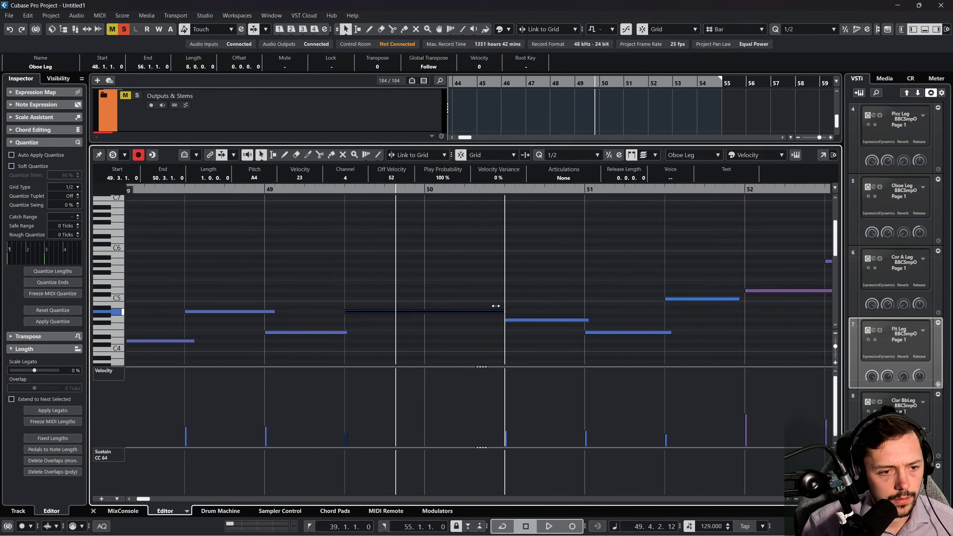
pyautogui.doubleClick(344, 191)
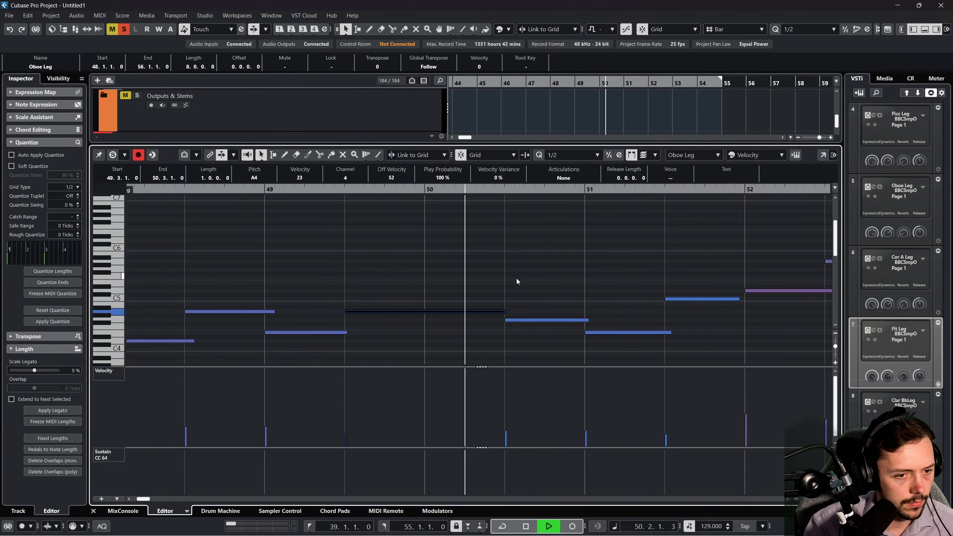
pyautogui.press('space')
# End the Oboe Leg's long A4 note at bar 50, fill the first half of bar 50 with F4, and audition it.
pyautogui.moveTo(505, 313)
pyautogui.mouseDown()
pyautogui.moveTo(425, 301)
pyautogui.moveTo(441, 331)
pyautogui.mouseUp()
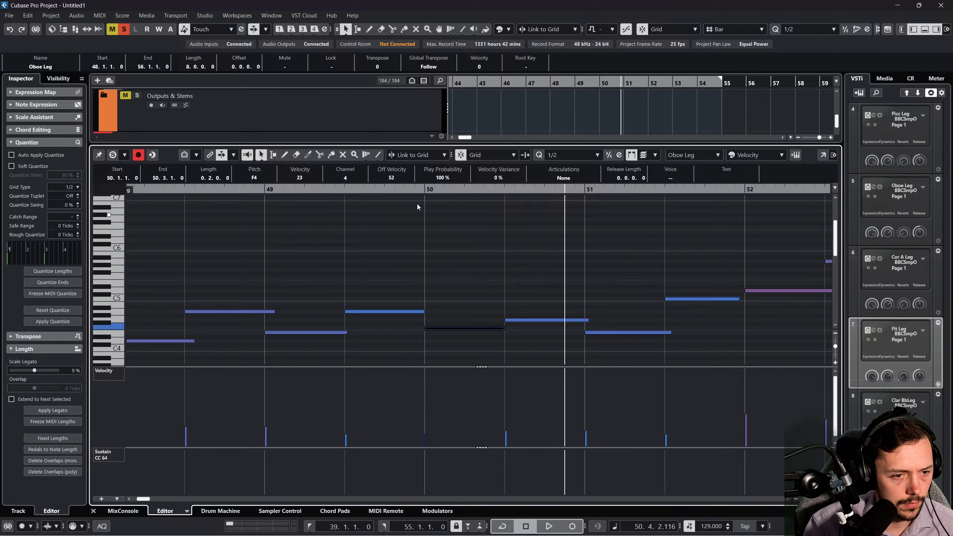
pyautogui.press('space')
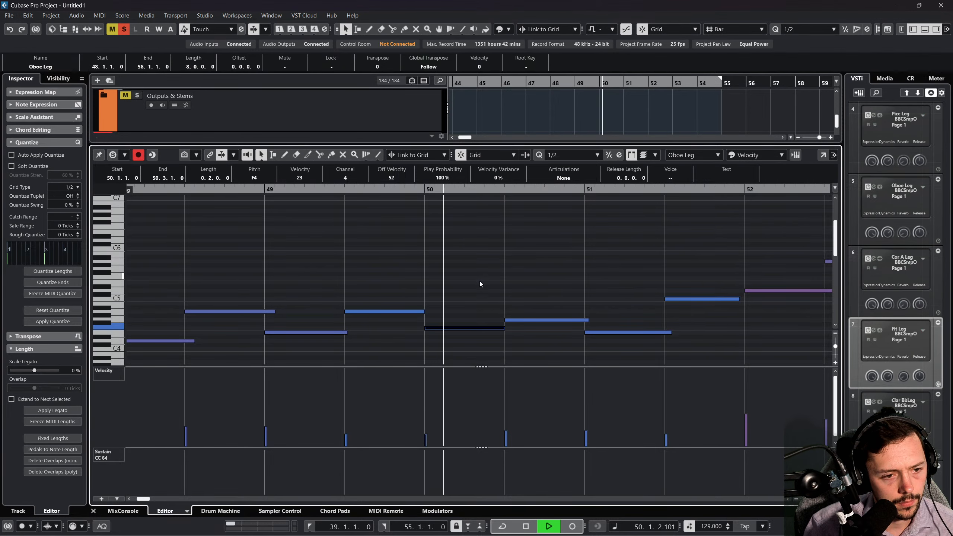
pyautogui.click(544, 320)
pyautogui.press('space')
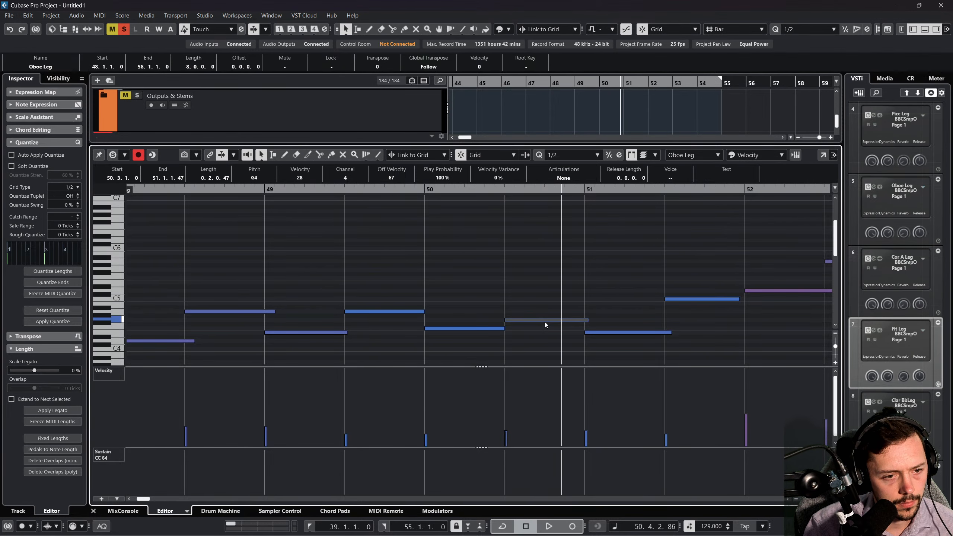
pyautogui.press('space')
# Lower the Oboe Leg note at bar 51 to D4 and audition the line through it.
pyautogui.click(623, 334)
pyautogui.press('space')
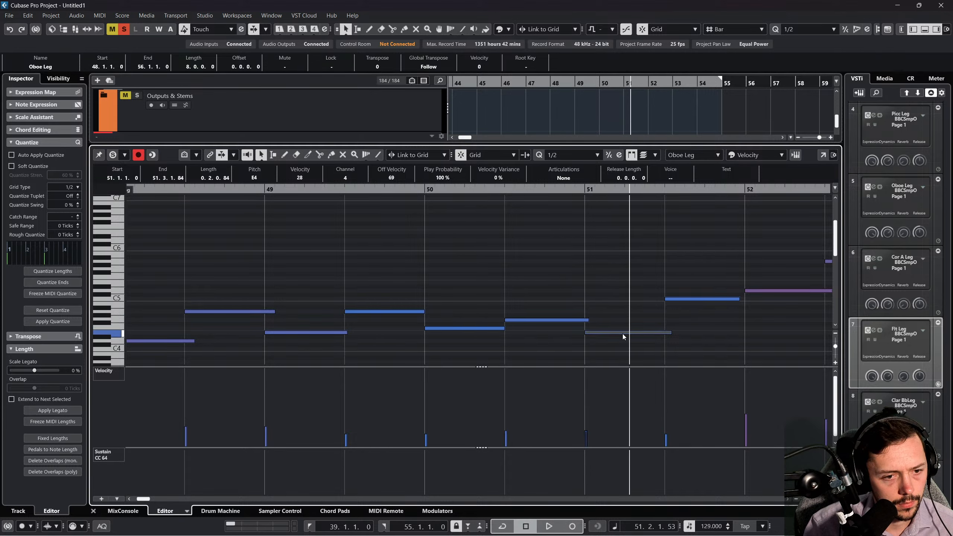
pyautogui.moveTo(622, 334); pyautogui.dragTo(624, 341)
pyautogui.press('space')
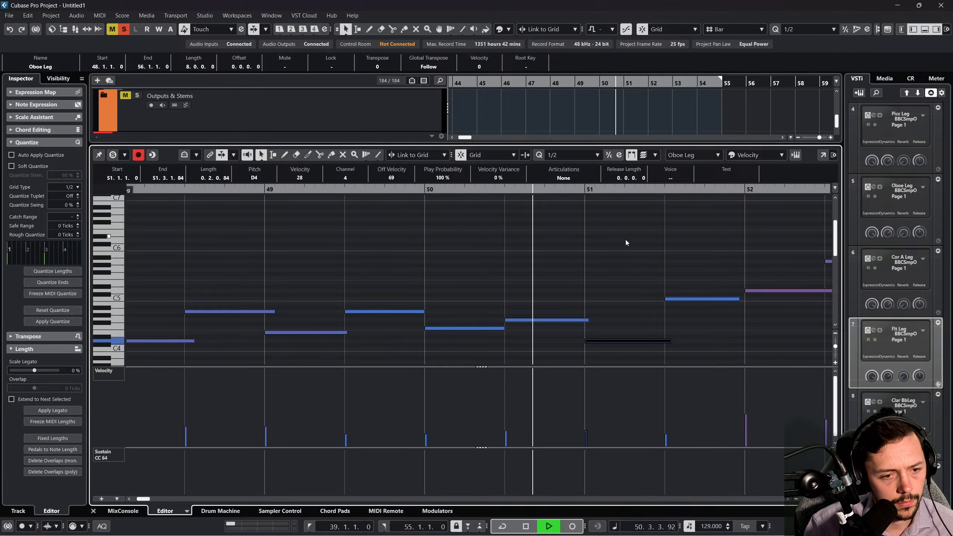
pyautogui.press('space')
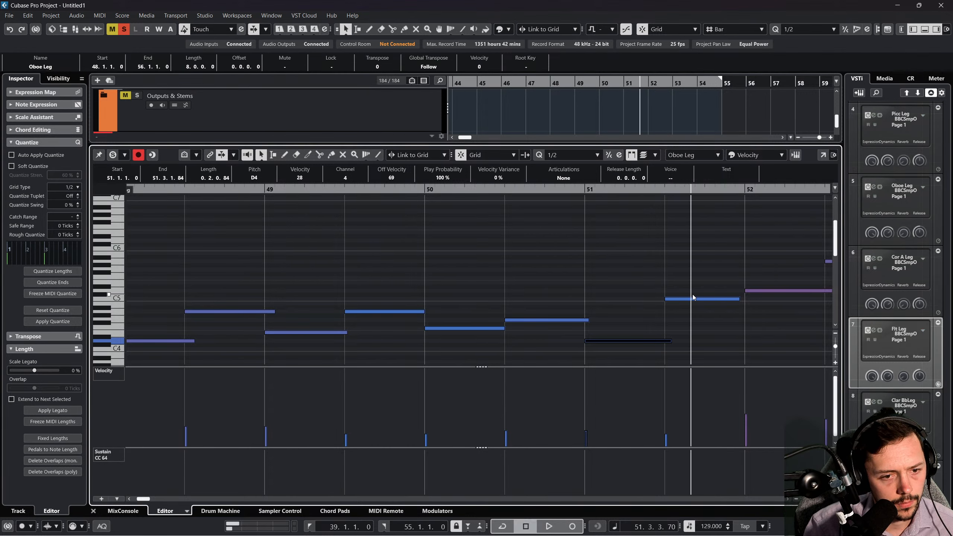
# Lower the Oboe Leg note at beat 3 of bar 51 to F4, audition into bar 52, and return the playhead there.
pyautogui.click(693, 298)
pyautogui.moveTo(705, 300); pyautogui.dragTo(707, 329)
pyautogui.press('space')
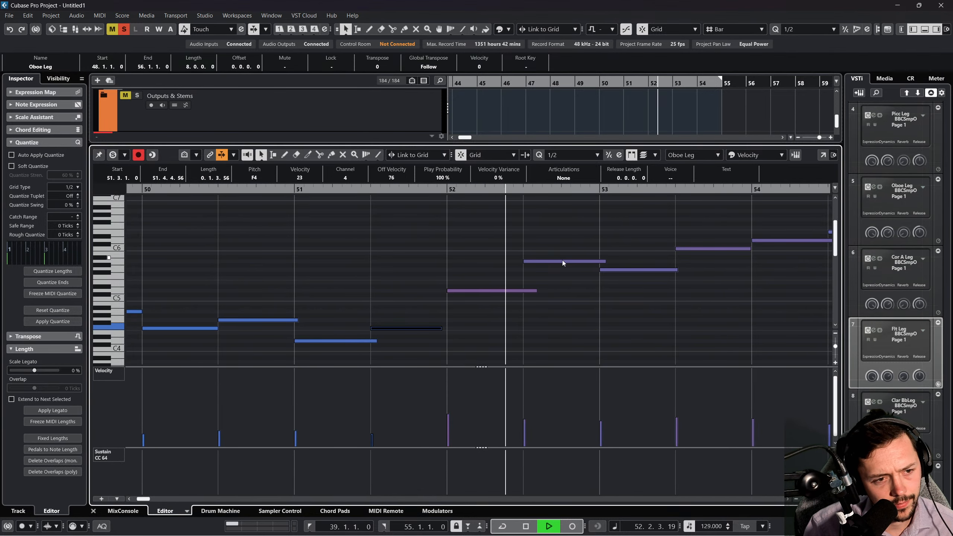
pyautogui.press('space')
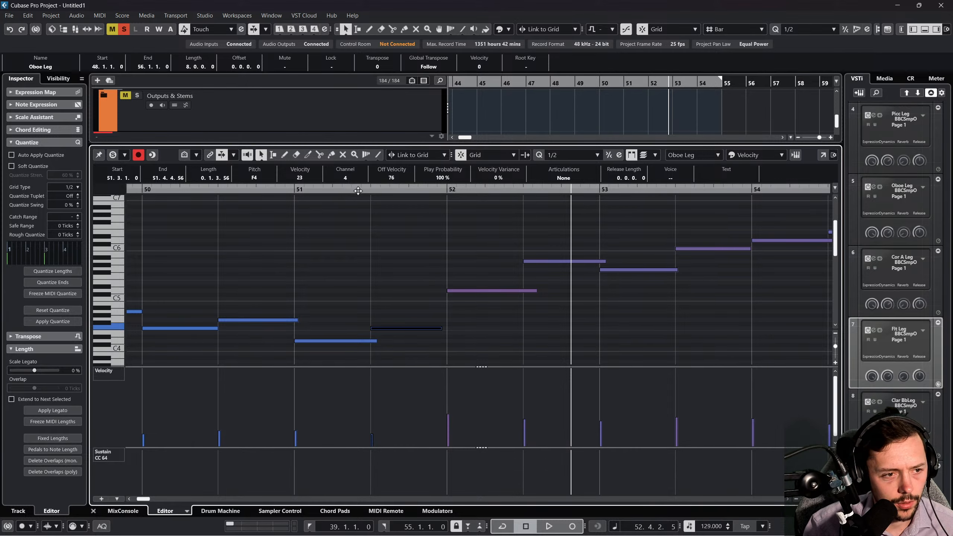
pyautogui.moveTo(370, 190); pyautogui.dragTo(364, 176)
# Close the note editor, audition the arrangement from bar 48, and enlarge the Oboe Leg track's row.
pyautogui.click(94, 511)
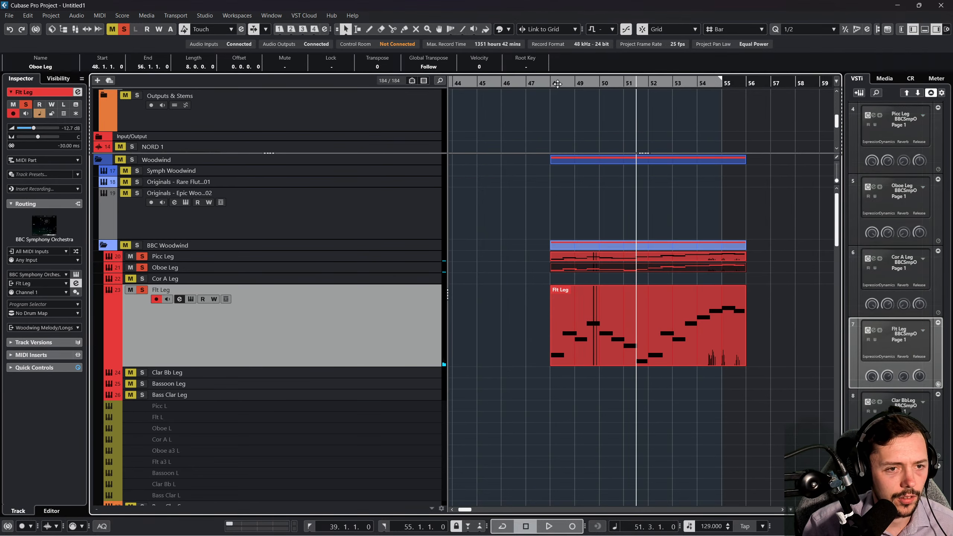
pyautogui.click(557, 83)
pyautogui.scroll(-15, 508, 218)
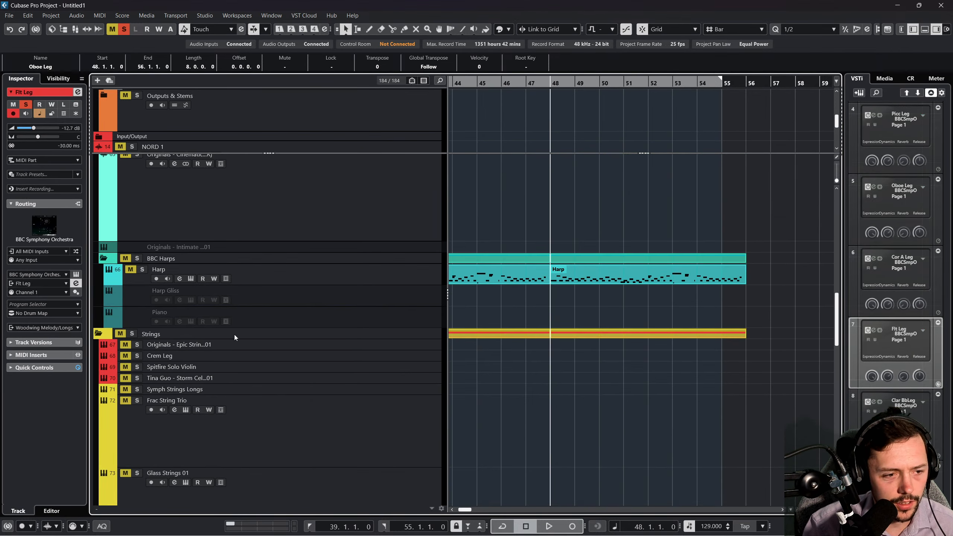
pyautogui.scroll(-8, 234, 334)
pyautogui.scroll(10, 543, 238)
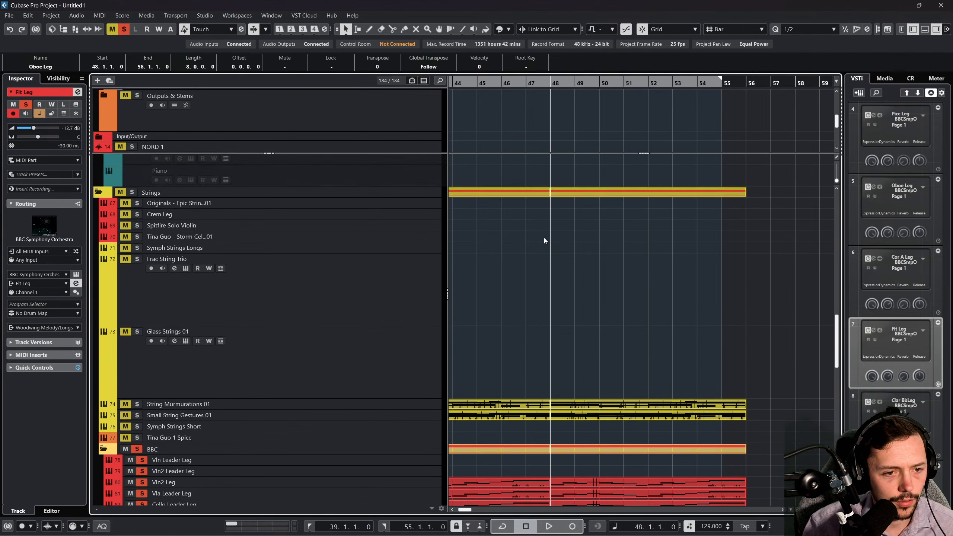
pyautogui.press('space')
pyautogui.scroll(6, 552, 227)
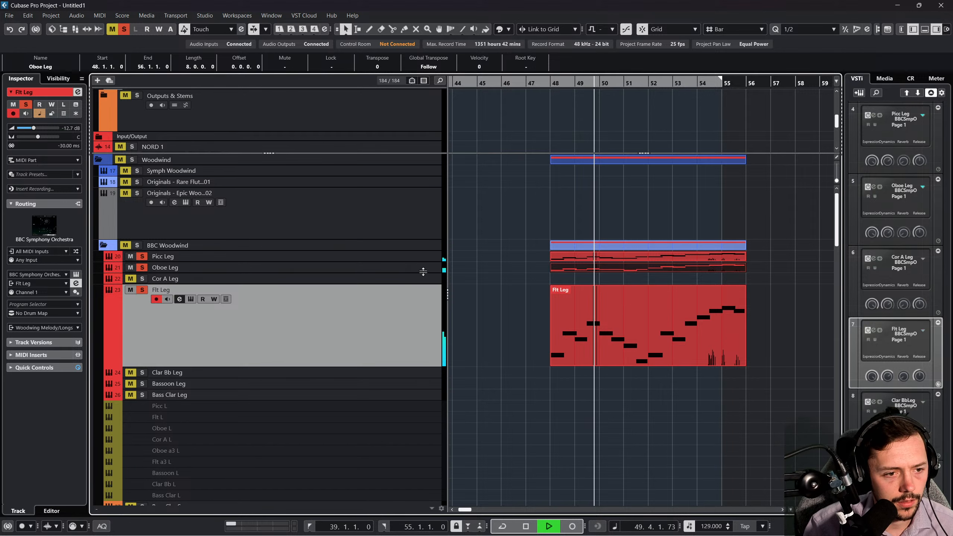
pyautogui.click(423, 269)
pyautogui.moveTo(423, 271); pyautogui.dragTo(423, 293)
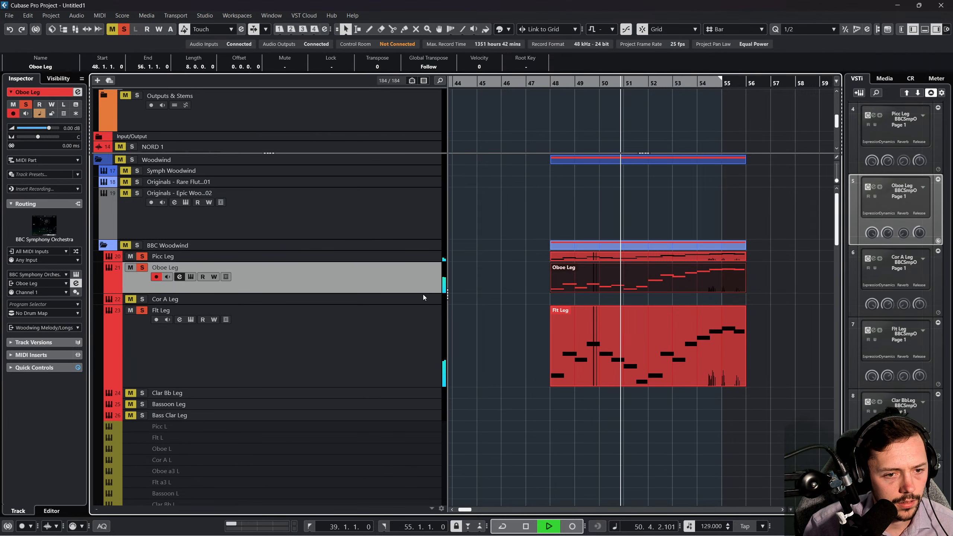
# Set the Oboe Leg track delay to -30 ms and audition the woodwinds from bar 48.
pyautogui.click(550, 87)
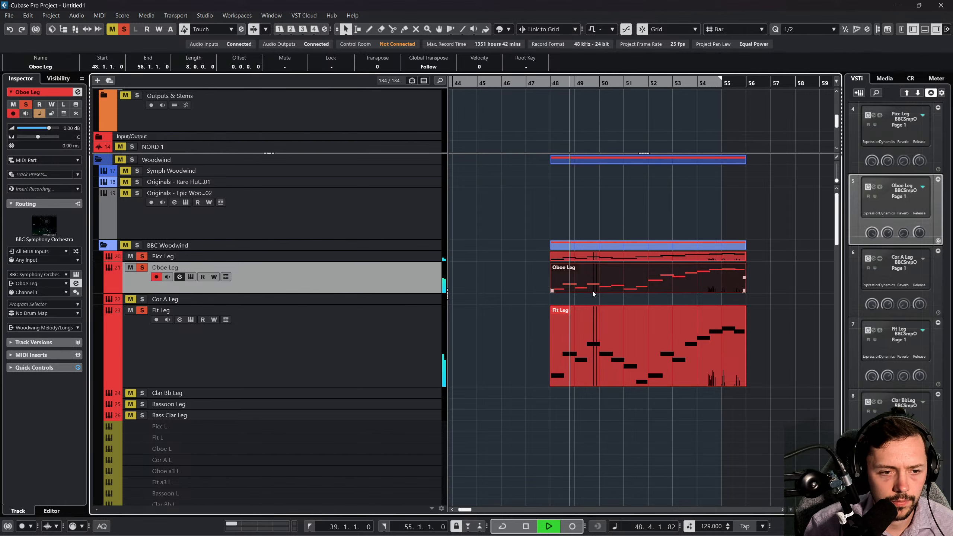
pyautogui.press('space')
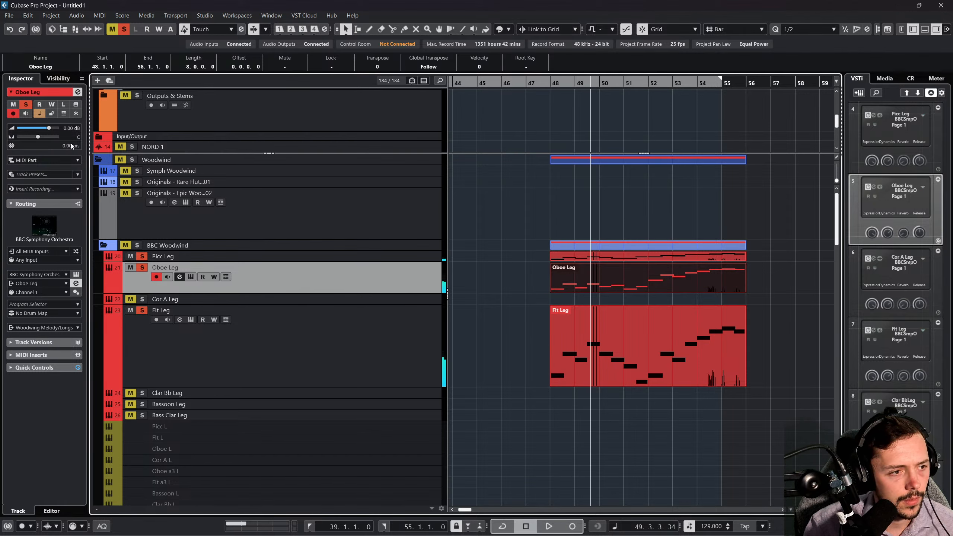
pyautogui.doubleClick(71, 145)
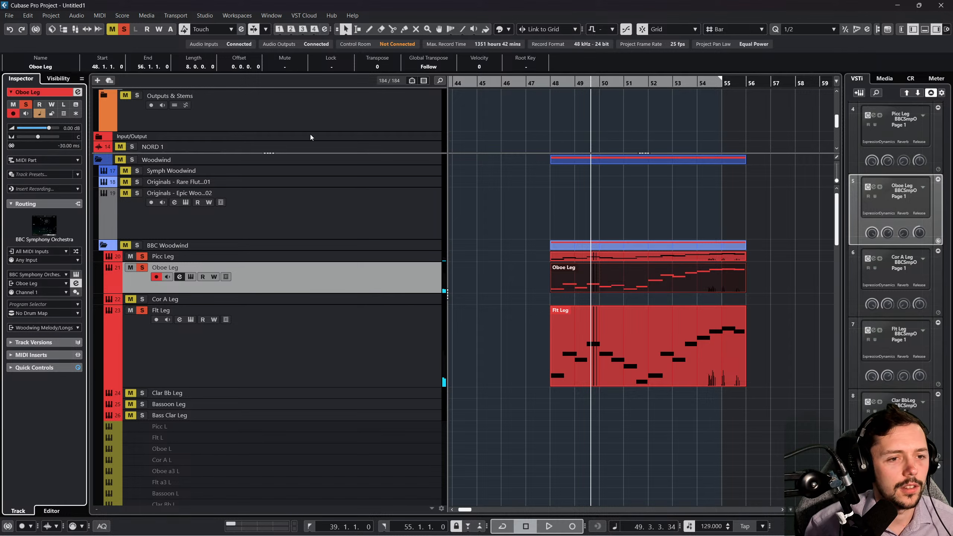
pyautogui.click(550, 82)
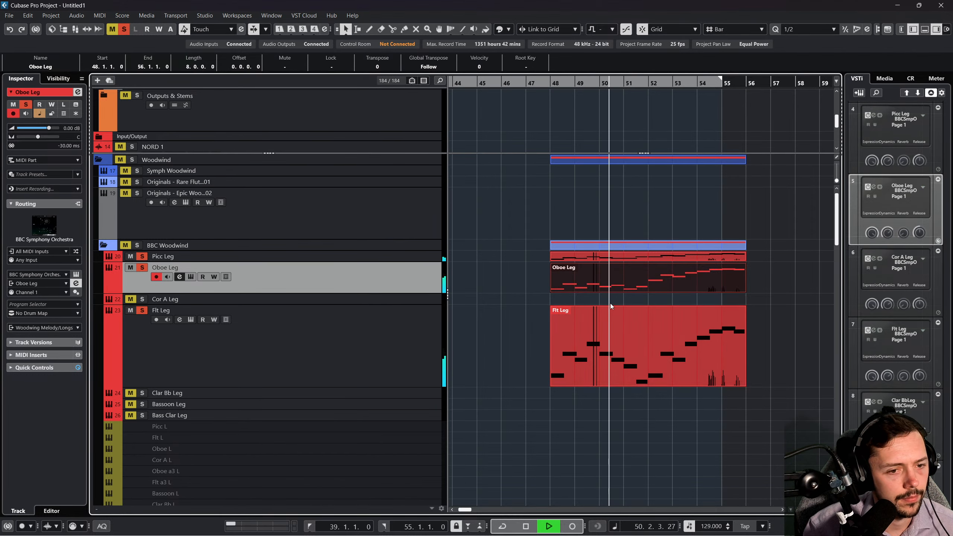
pyautogui.press('space')
# Open the Oboe Leg part and audition its line through bar 50.
pyautogui.doubleClick(607, 287)
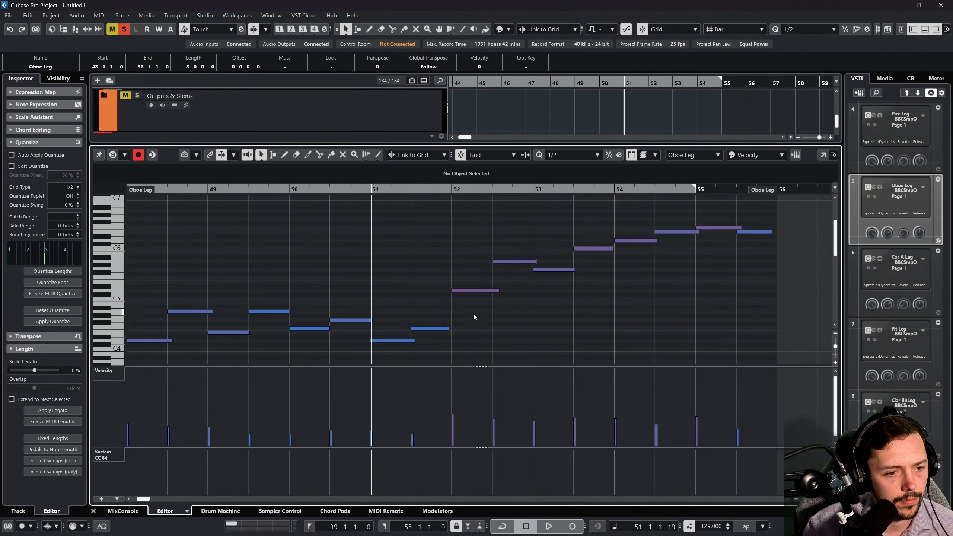
pyautogui.click(499, 320)
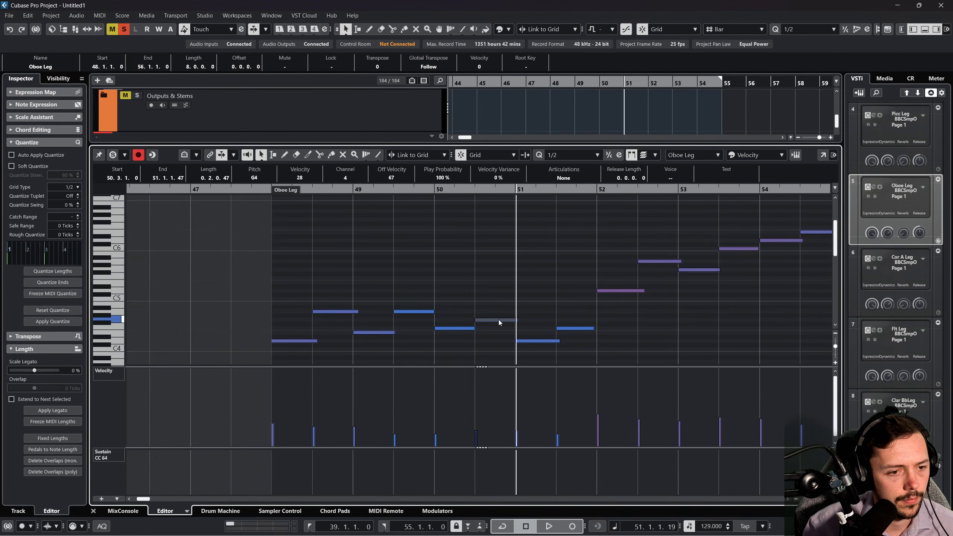
pyautogui.press('space')
pyautogui.click(421, 207)
pyautogui.click(431, 188)
pyautogui.click(432, 193)
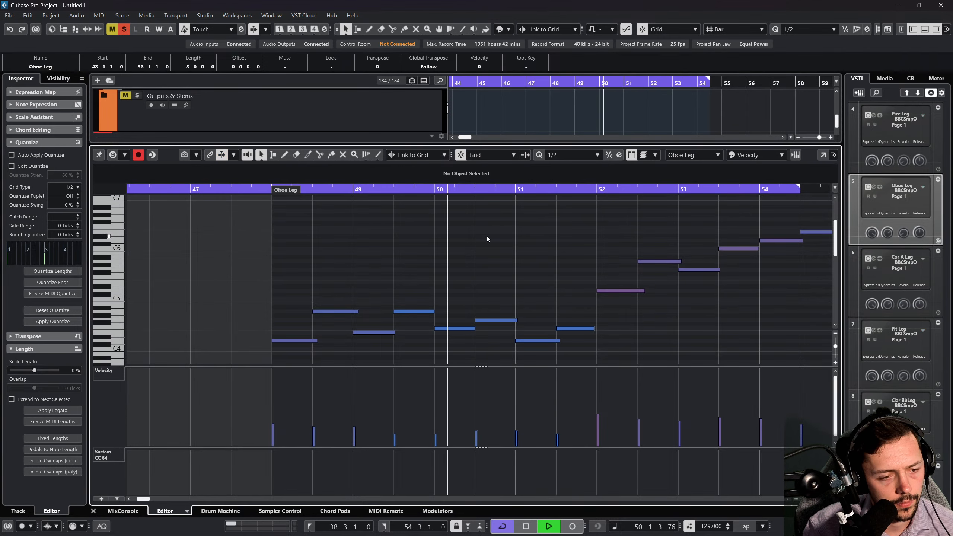
pyautogui.press('space')
# Return to the arrangement and audition the woodwinds from bar 48 through bar 51.
pyautogui.click(93, 511)
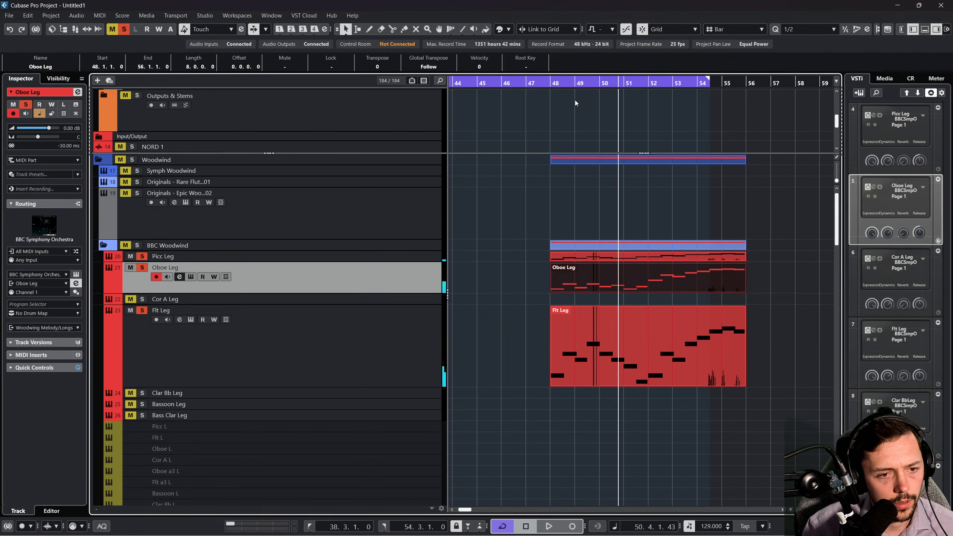
pyautogui.click(553, 83)
pyautogui.click(481, 287)
pyautogui.press('space')
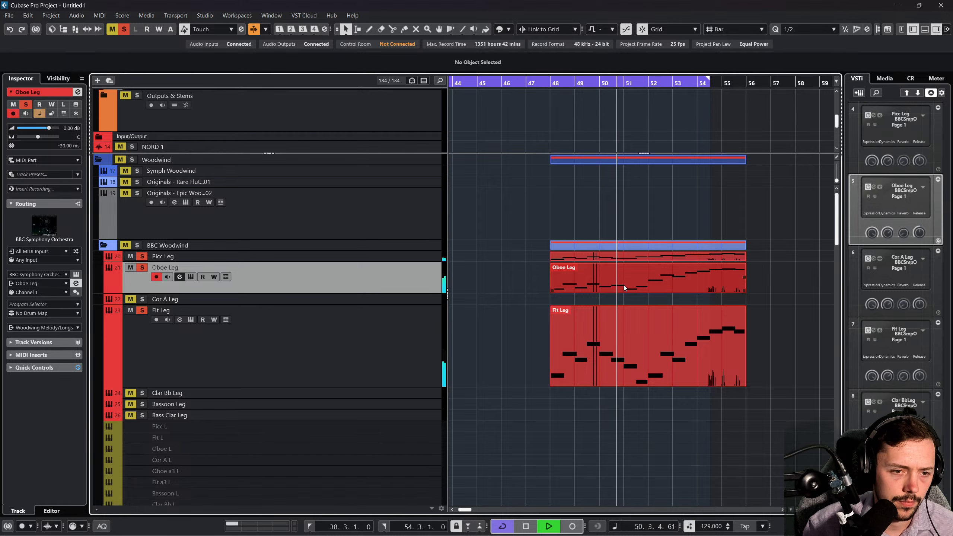
pyautogui.press('space')
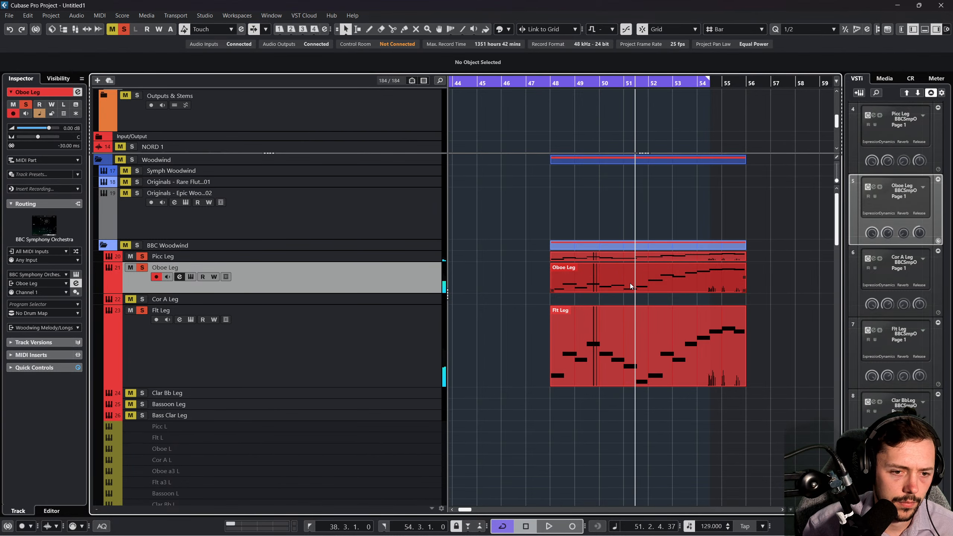
# In the Oboe Leg part, raise the bar 51 note to E4, delete the F4 at beat 3, and audition from bar 50.
pyautogui.doubleClick(630, 283)
pyautogui.moveTo(402, 341); pyautogui.dragTo(402, 336)
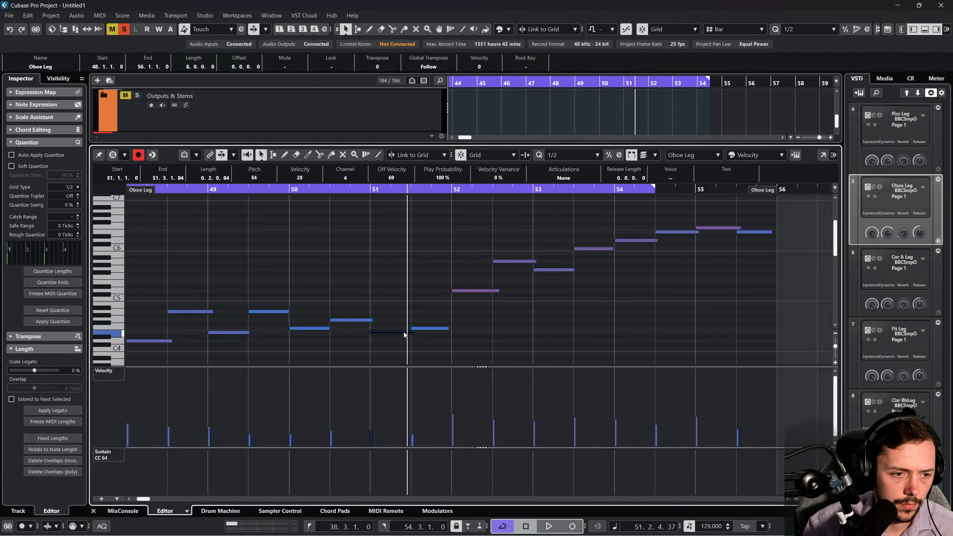
pyautogui.click(427, 328)
pyautogui.press('Right')
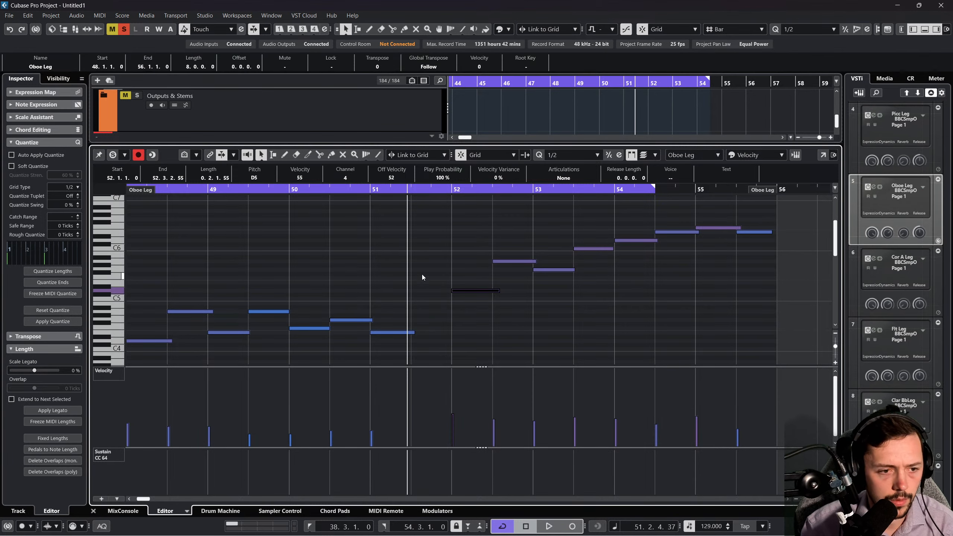
pyautogui.click(347, 189)
pyautogui.press('space')
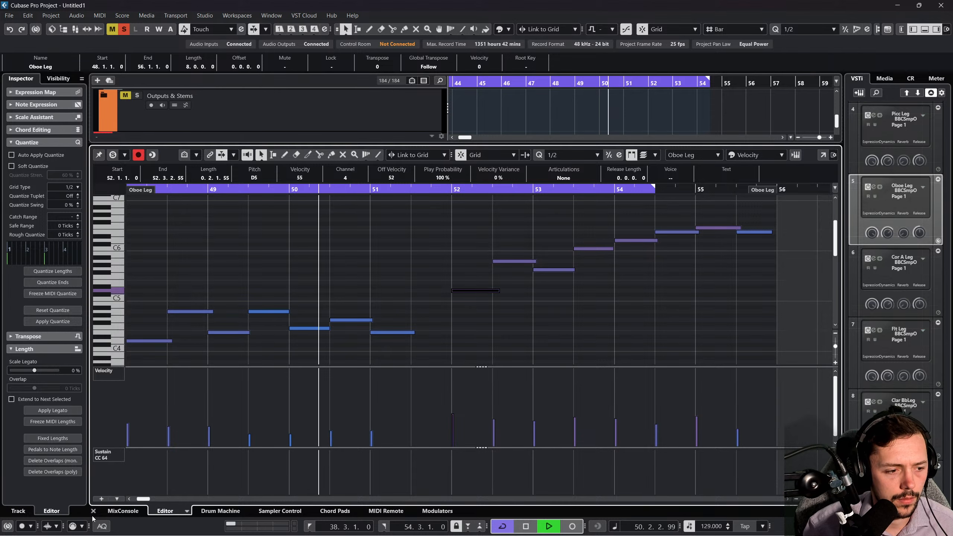
# Lower the Oboe Leg track's volume to -2.97 dB while auditioning the arrangement from bar 48.
pyautogui.click(94, 510)
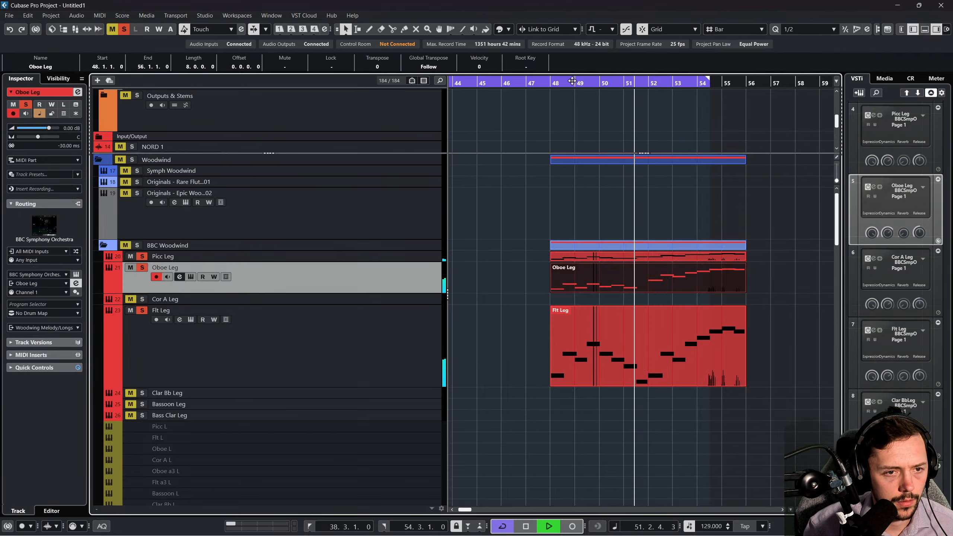
pyautogui.click(552, 84)
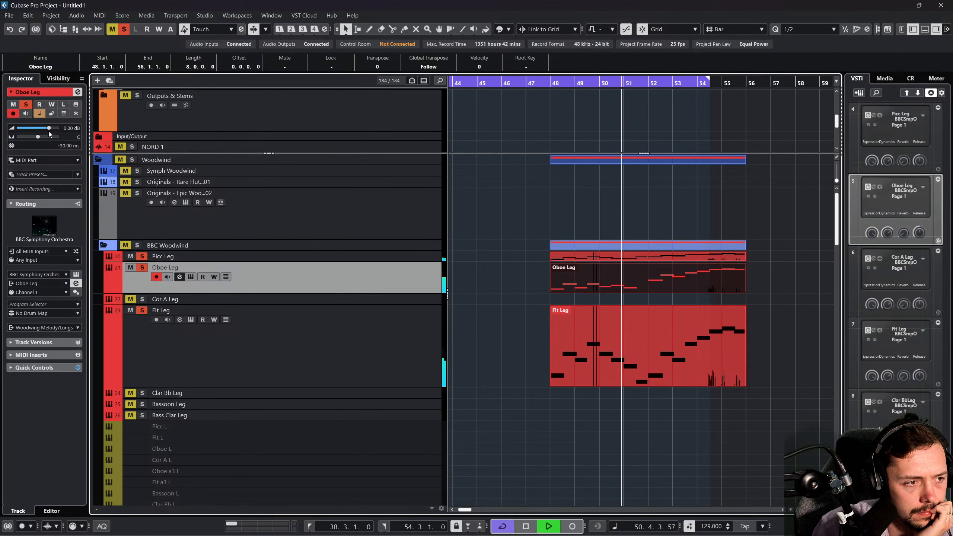
pyautogui.moveTo(48, 128); pyautogui.dragTo(44, 128)
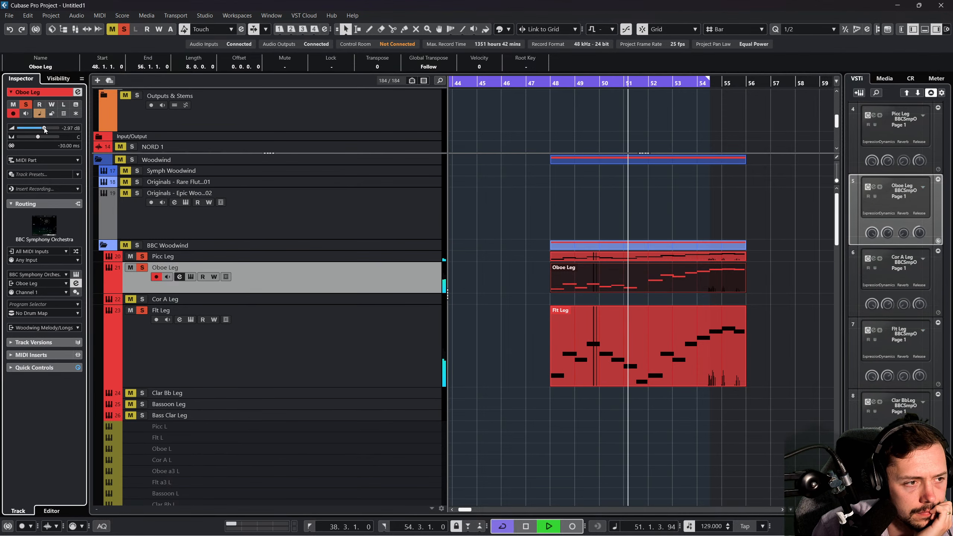
pyautogui.click(556, 87)
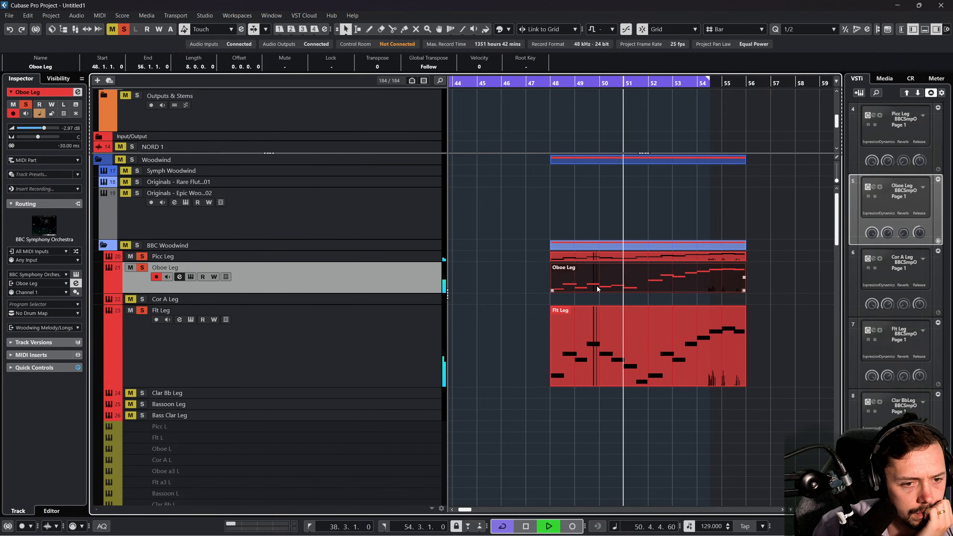
pyautogui.press('space')
# Shorten the Oboe Leg E4 at bar 51 to end at beat 3 and place a half-bar copy at F4 there.
pyautogui.doubleClick(576, 290)
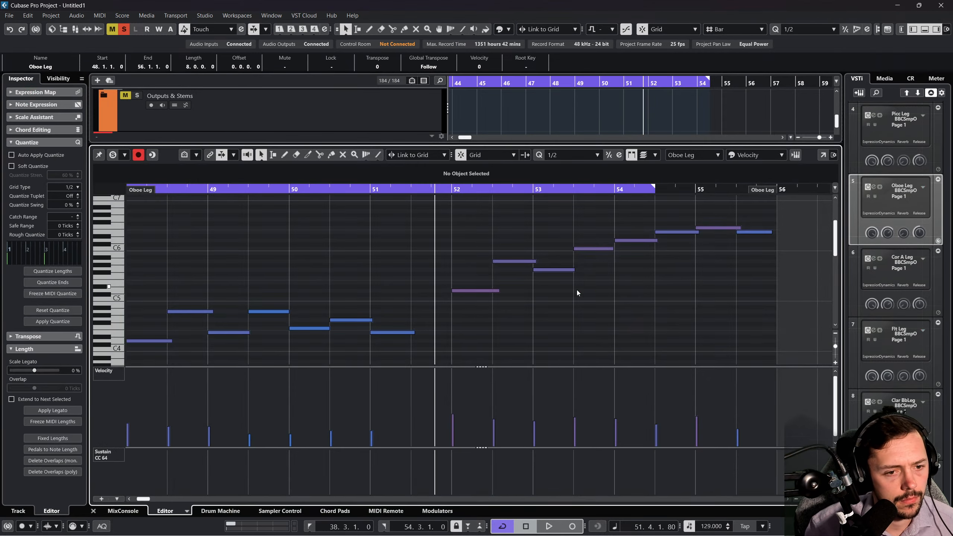
pyautogui.click(409, 332)
pyautogui.moveTo(412, 332); pyautogui.dragTo(436, 329)
pyautogui.hotkey('ctrl', 'd')
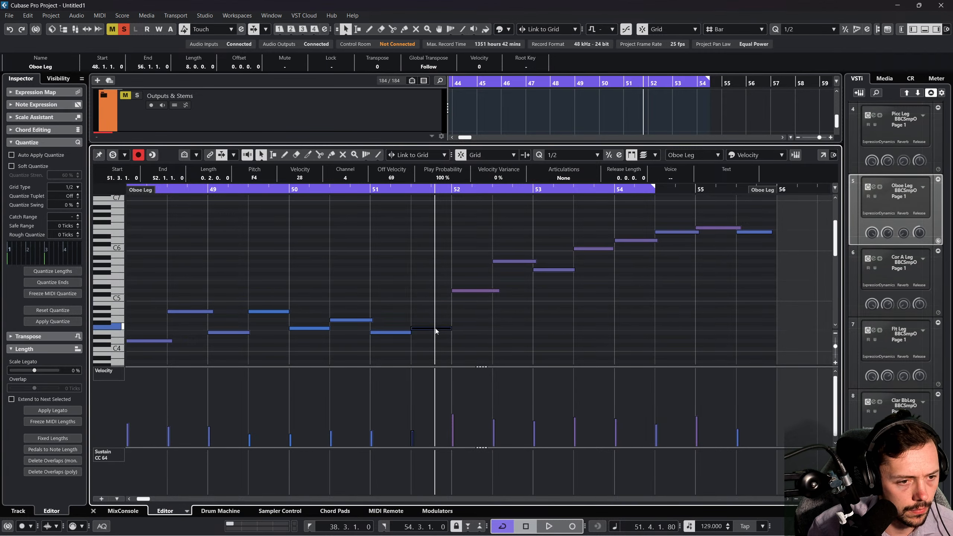
pyautogui.click(396, 216)
pyautogui.click(373, 189)
# Return to the arrangement and audition the woodwinds from bar 48 into bar 52.
pyautogui.click(94, 510)
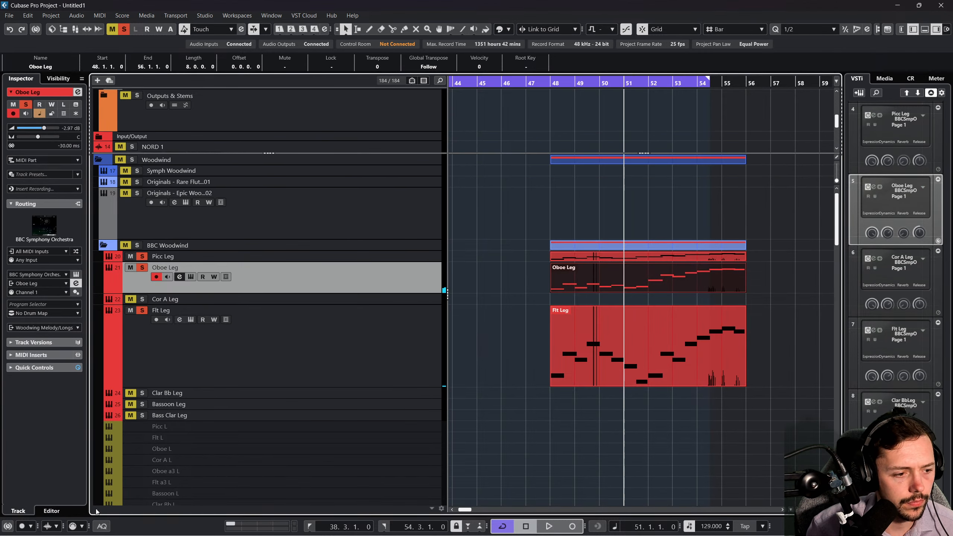
pyautogui.click(550, 83)
pyautogui.press('space')
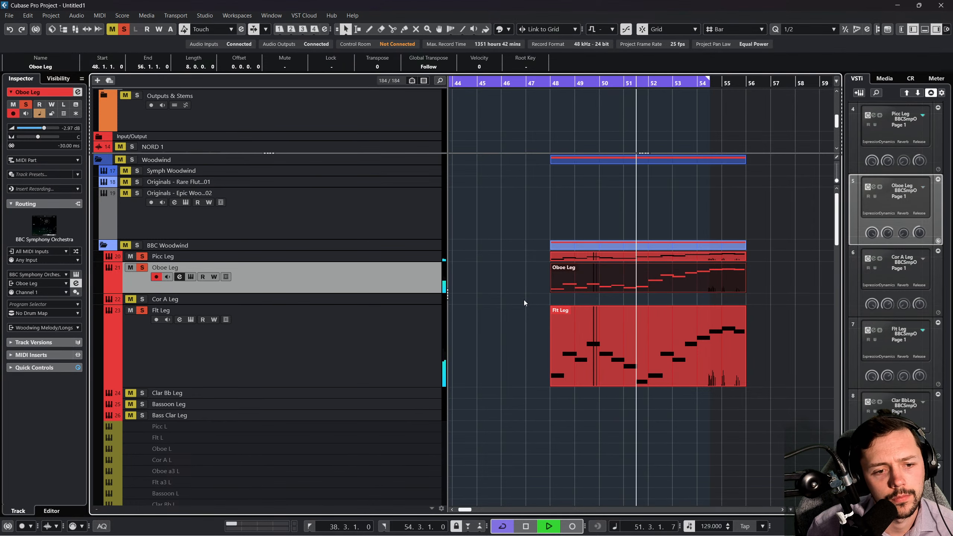
pyautogui.hscroll(3, 573, 314)
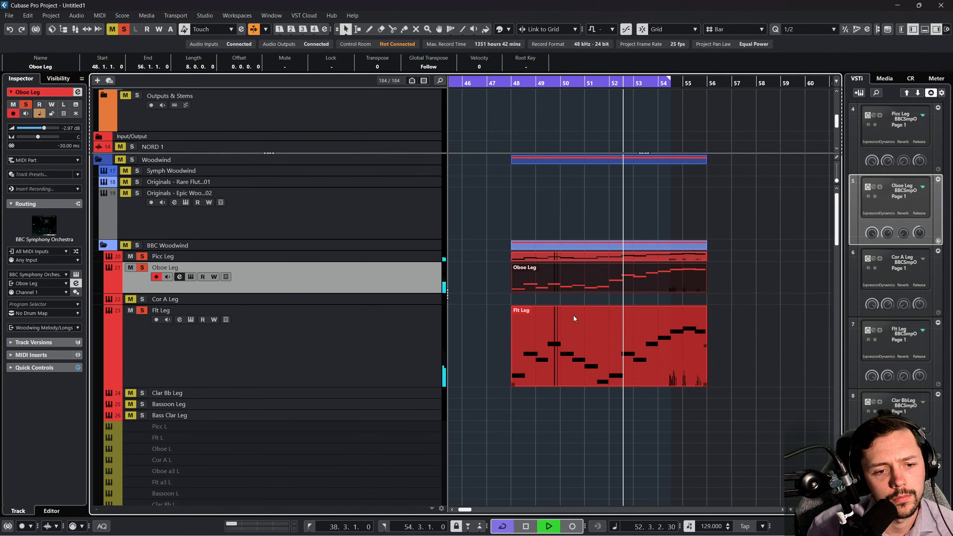
# Transpose all Oboe Leg notes from bar 52 onward down together so the first one sits at A4.
pyautogui.doubleClick(592, 282)
pyautogui.moveTo(464, 214); pyautogui.dragTo(744, 300)
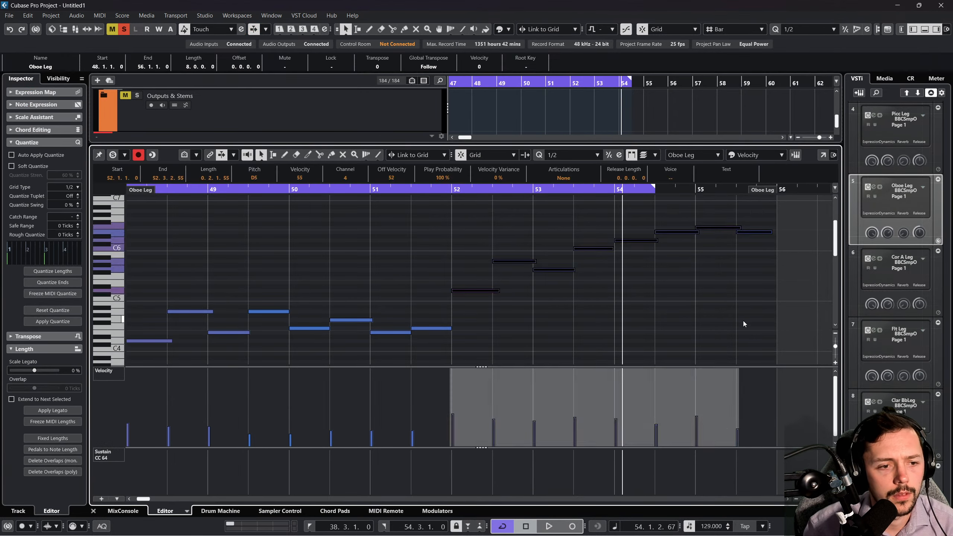
pyautogui.click(481, 291)
pyautogui.moveTo(486, 205); pyautogui.dragTo(797, 293)
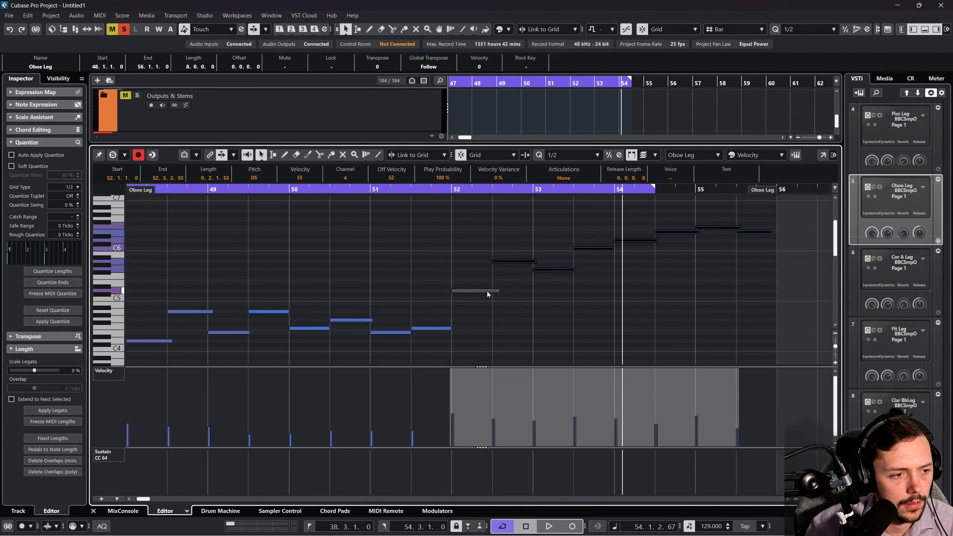
pyautogui.moveTo(487, 292); pyautogui.dragTo(487, 311)
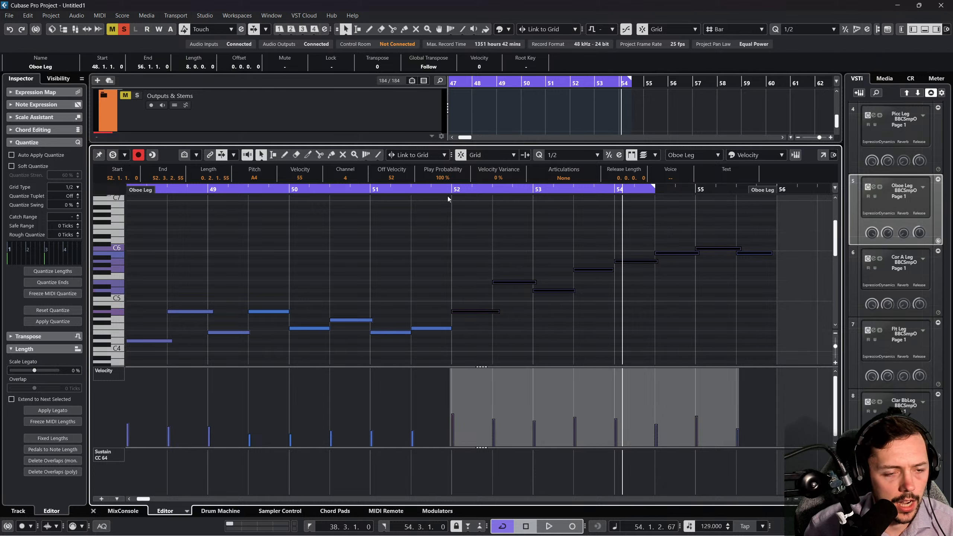
# Check the individual Oboe Leg notes in bars 52 and 53 and audition the line from bar 52.
pyautogui.click(423, 190)
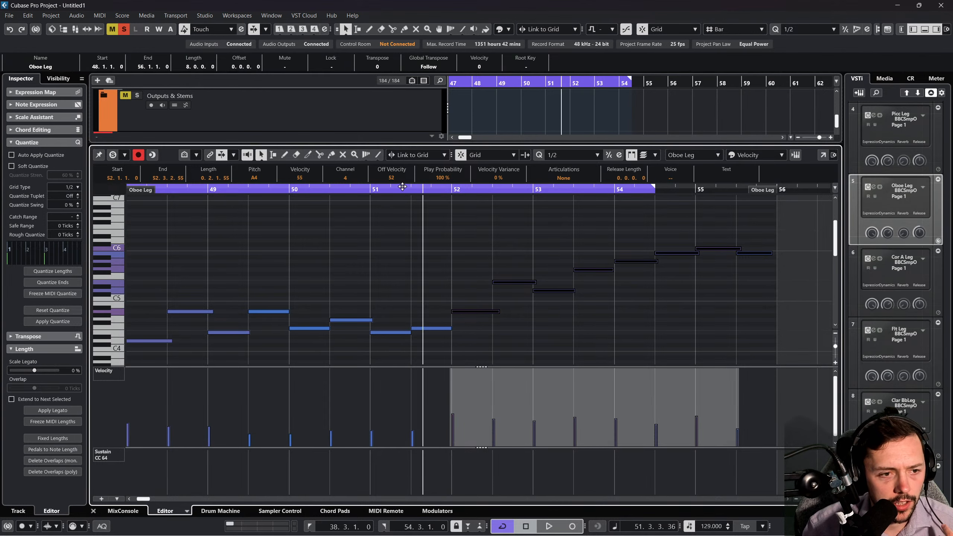
pyautogui.click(485, 312)
pyautogui.click(519, 283)
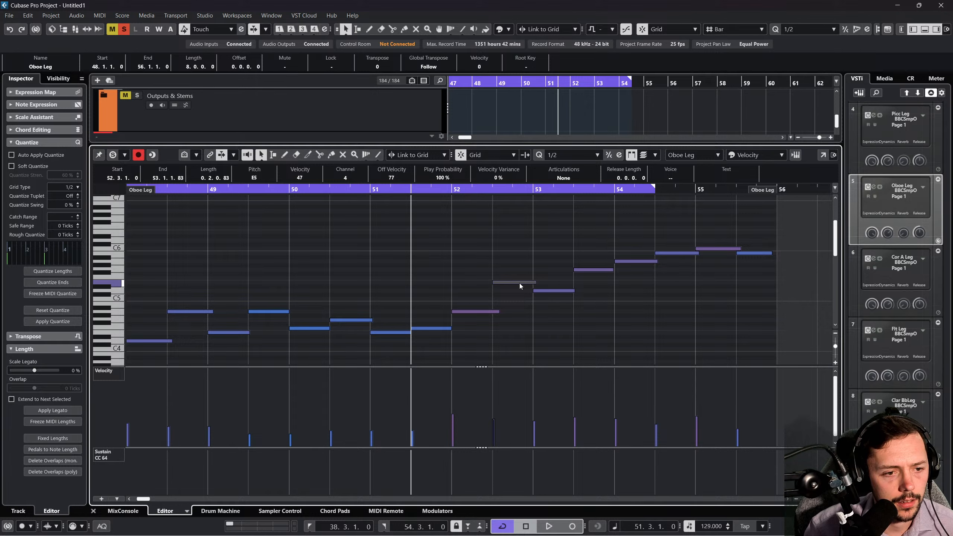
pyautogui.click(551, 292)
pyautogui.click(449, 224)
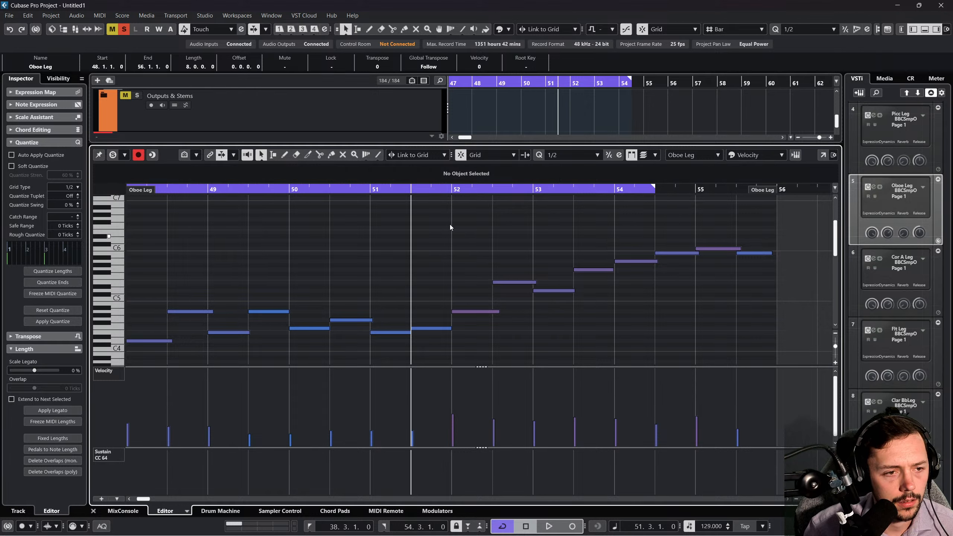
pyautogui.click(449, 188)
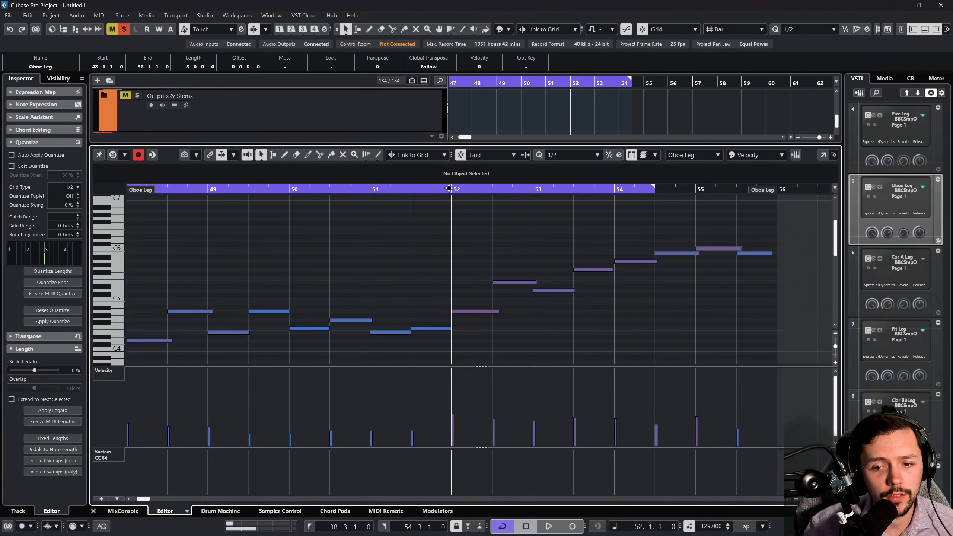
pyautogui.press('space')
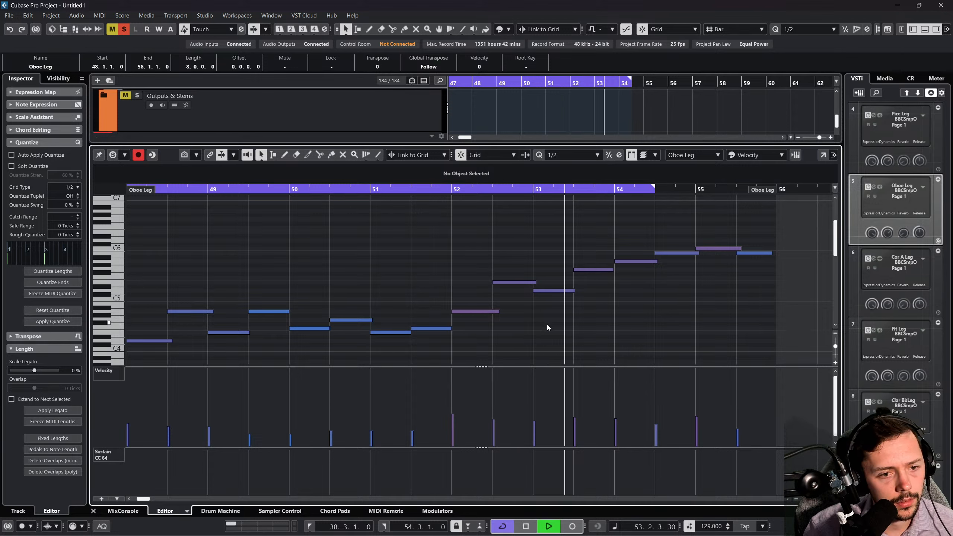
# Transpose the Oboe Leg notes from beat 3 of bar 53 onward down an octave so the first one sits at G4.
pyautogui.click(594, 271)
pyautogui.press('space')
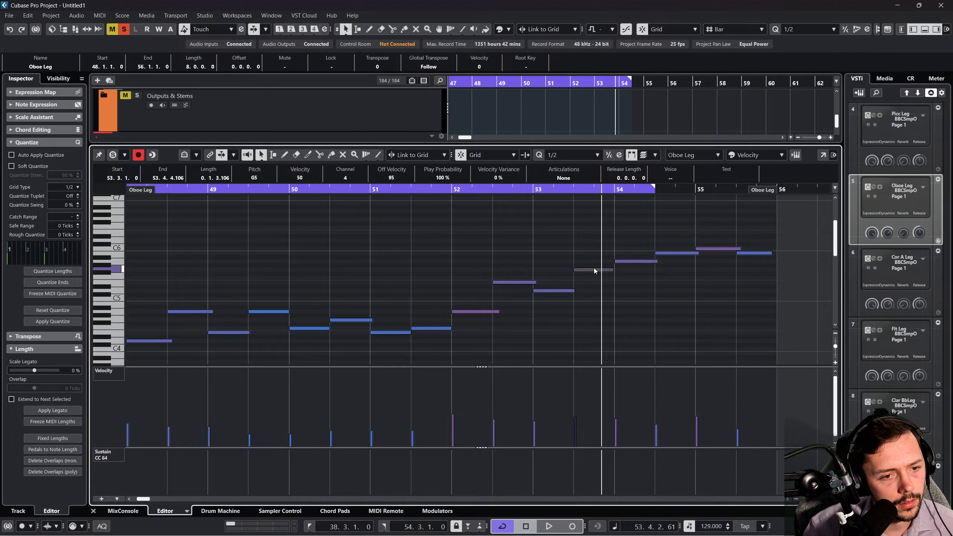
pyautogui.moveTo(594, 231); pyautogui.dragTo(759, 273)
pyautogui.moveTo(592, 270); pyautogui.dragTo(589, 325)
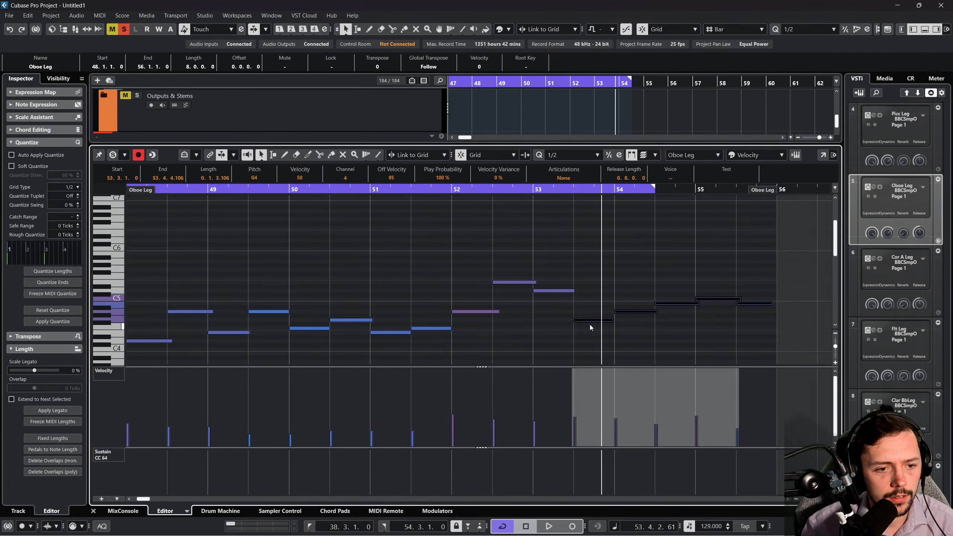
pyautogui.click(588, 323)
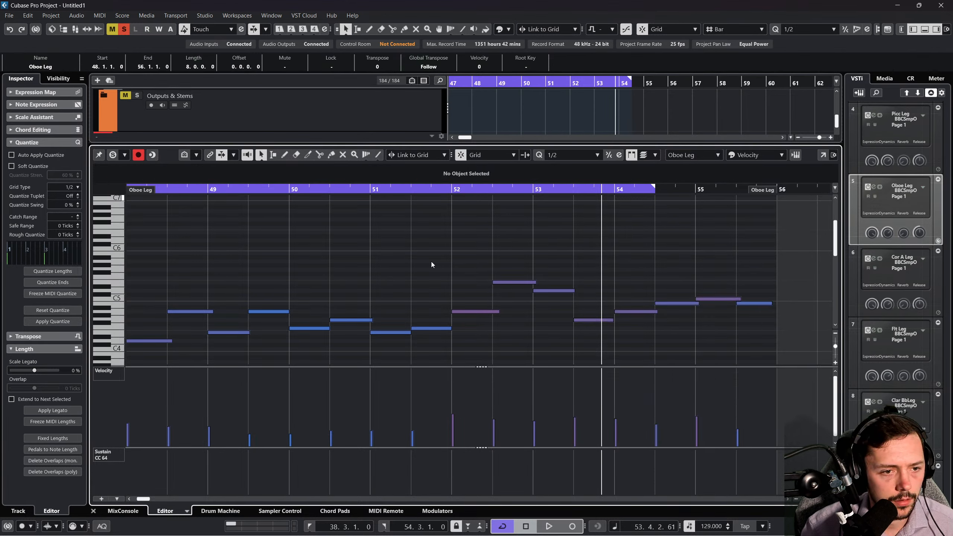
# Return to the arrangement and audition the woodwinds from bar 48 through bar 54.
pyautogui.click(94, 511)
pyautogui.click(472, 84)
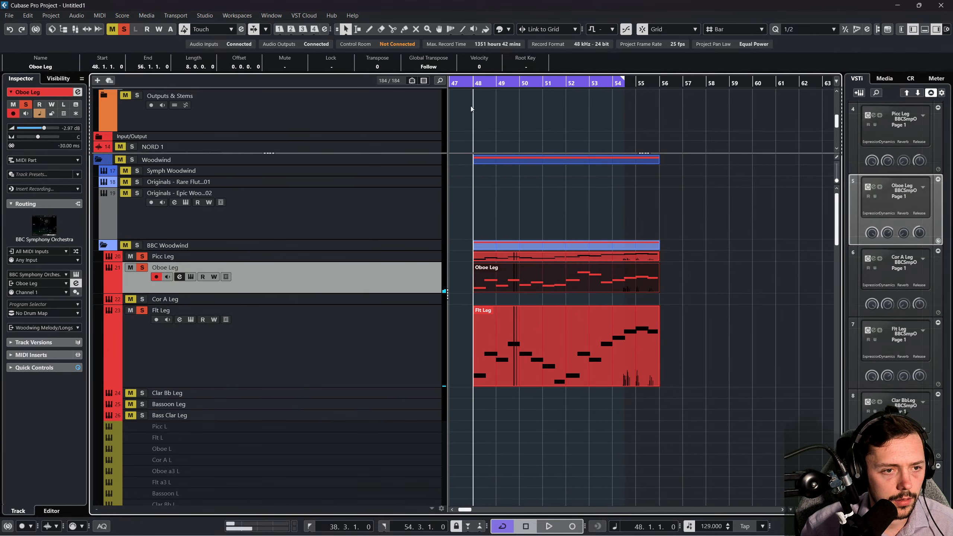
pyautogui.press('space')
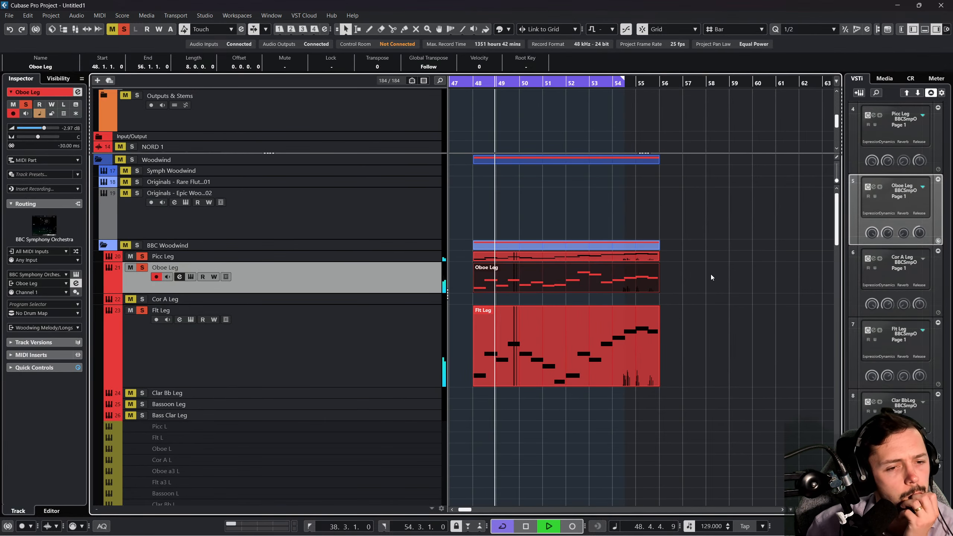
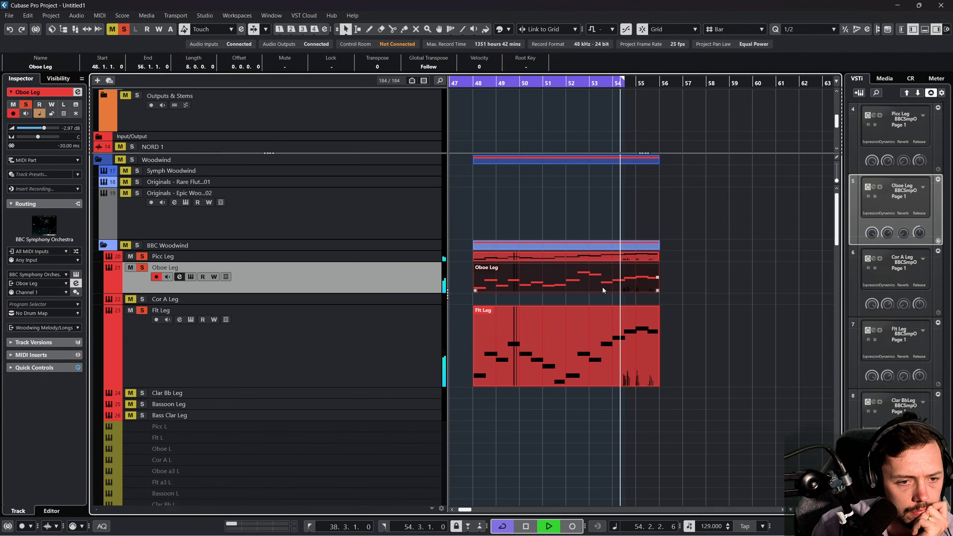
# Turn off cycle playback and audition the woodwinds from bar 52 into bar 53.
pyautogui.hscroll(5, 548, 463)
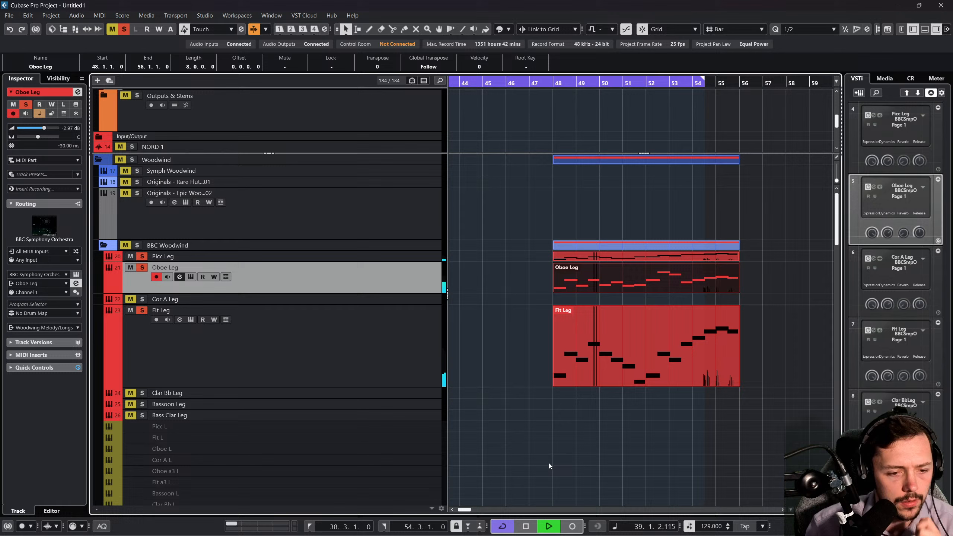
pyautogui.click(504, 531)
pyautogui.click(644, 82)
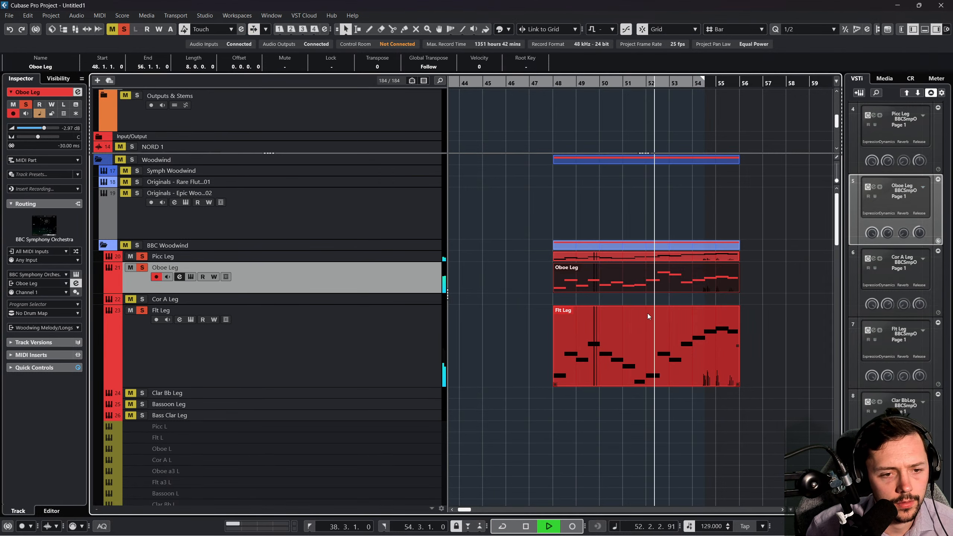
pyautogui.press('space')
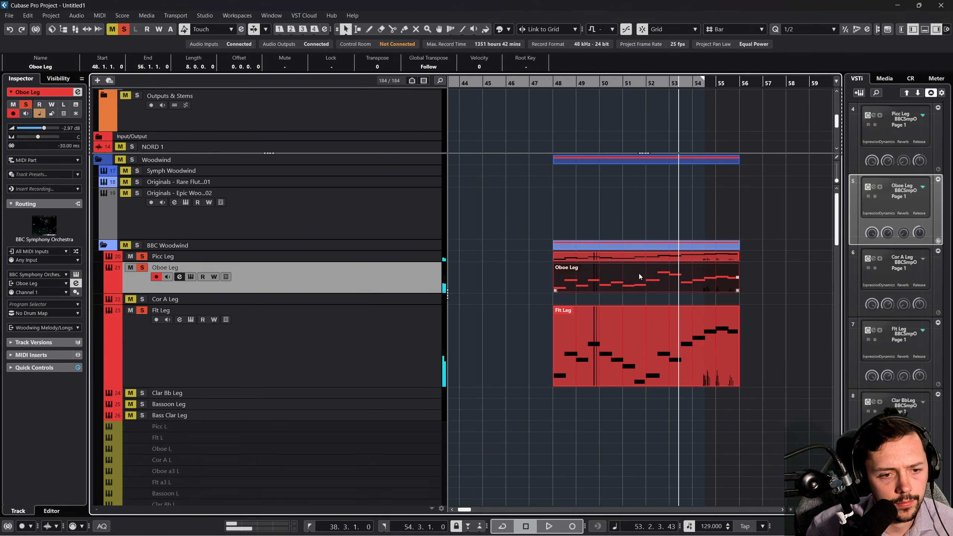
# Transpose the Oboe Leg notes at beat 3 of bar 52 and beat 1 of bar 53 down an octave, the first to E4.
pyautogui.doubleClick(638, 274)
pyautogui.moveTo(503, 253); pyautogui.dragTo(562, 304)
pyautogui.hotkey('shift', 'Down')
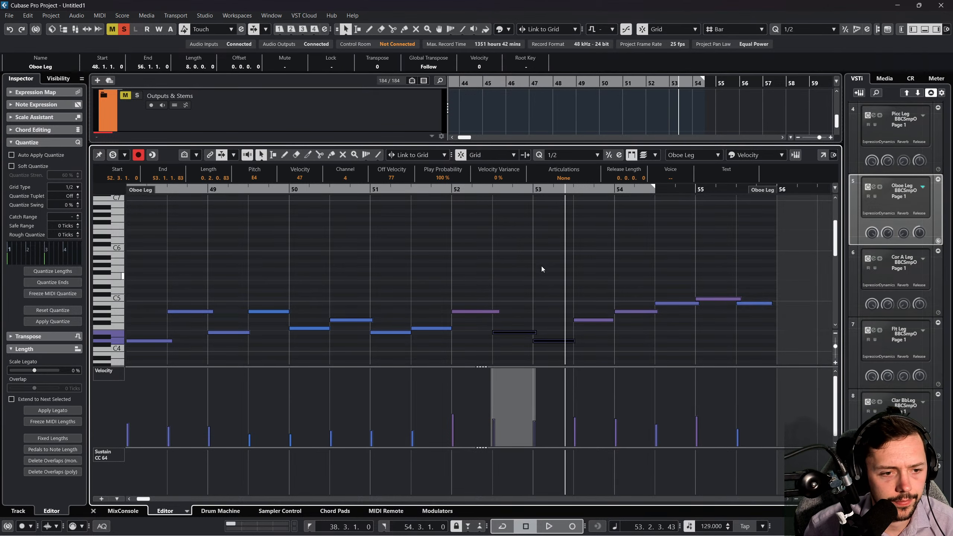
# Audition the revised Oboe Leg line from bar 52 to bar 55 and return to the arrangement.
pyautogui.click(440, 189)
pyautogui.press('space')
pyautogui.click(475, 250)
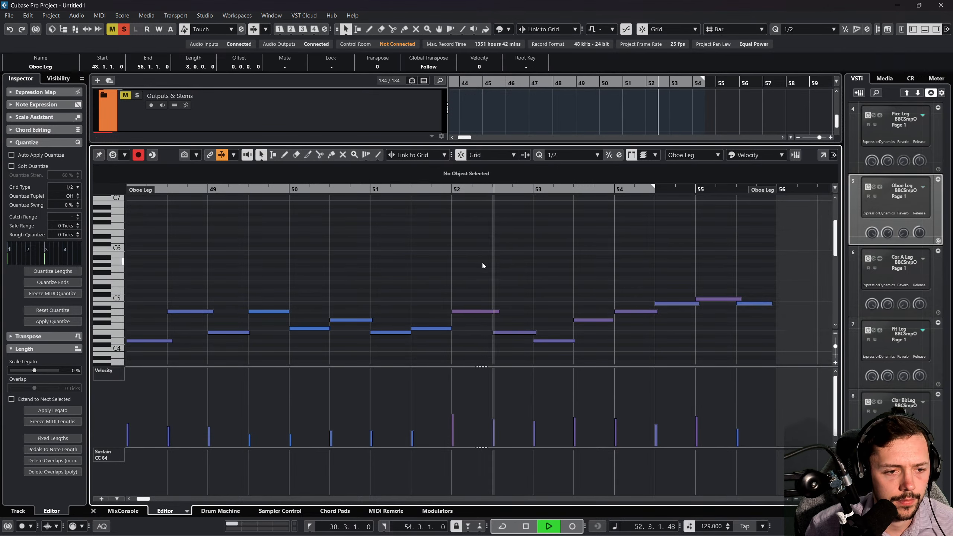
pyautogui.scroll(-2, 482, 262)
pyautogui.click(94, 511)
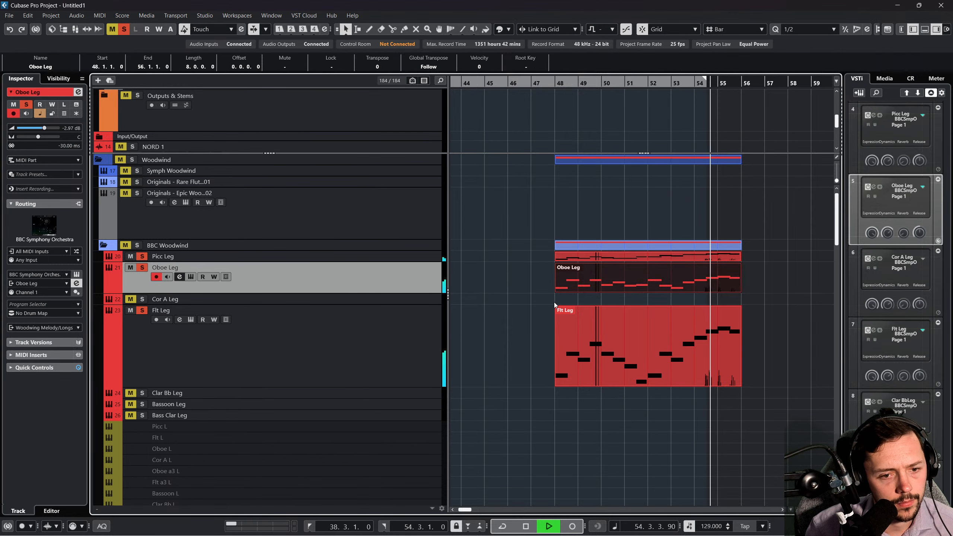
pyautogui.press('space')
# Reopen the Oboe Leg part, check its note at the start of bar 55 and close the editor.
pyautogui.doubleClick(690, 281)
pyautogui.click(681, 268)
pyautogui.click(701, 264)
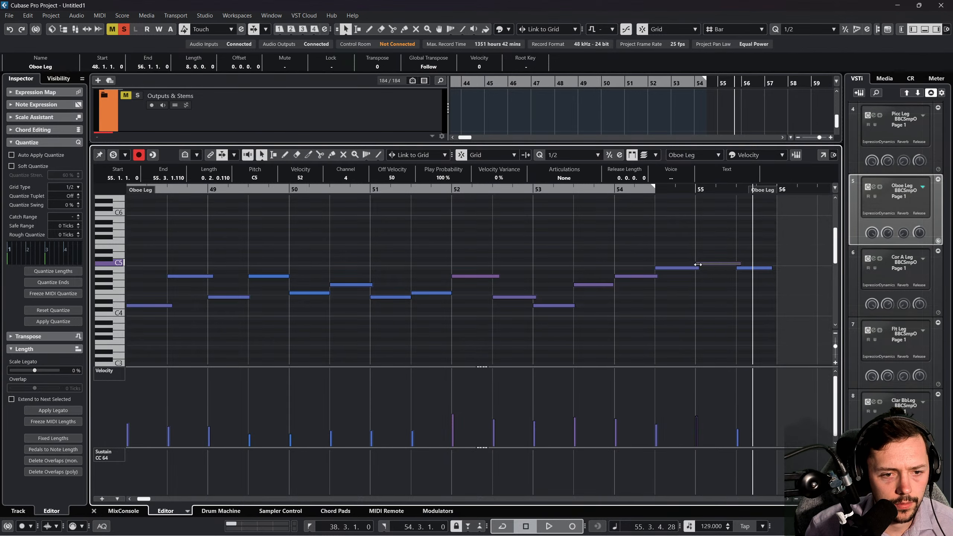
pyautogui.click(94, 511)
# Open the Oboe Leg and Flt Leg parts together in the Key Editor and audition their closing bars.
pyautogui.click(703, 260)
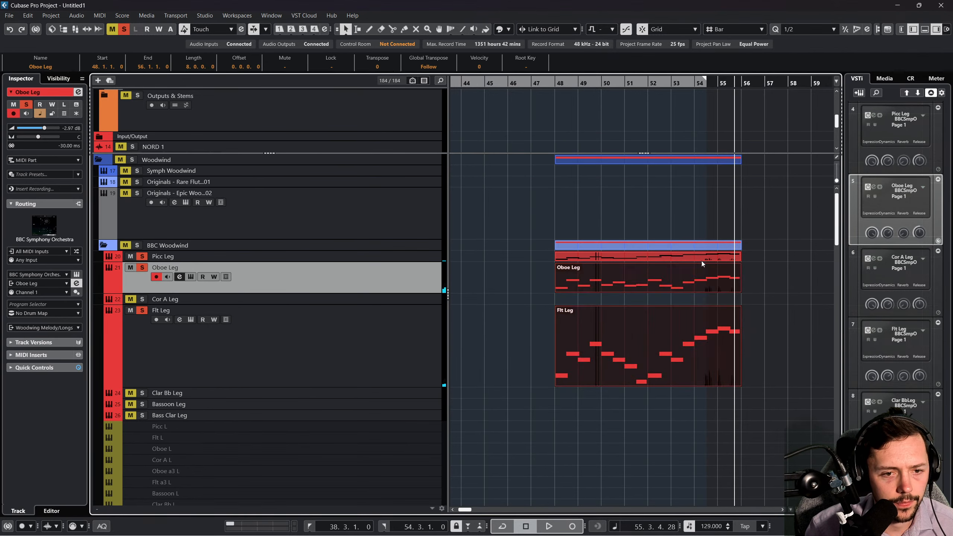
pyautogui.click(77, 15)
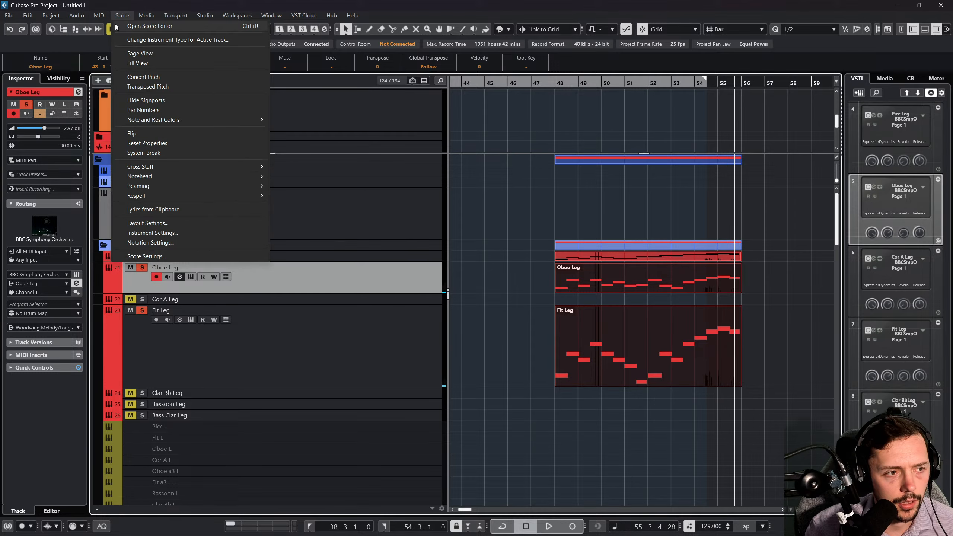
pyautogui.click(113, 26)
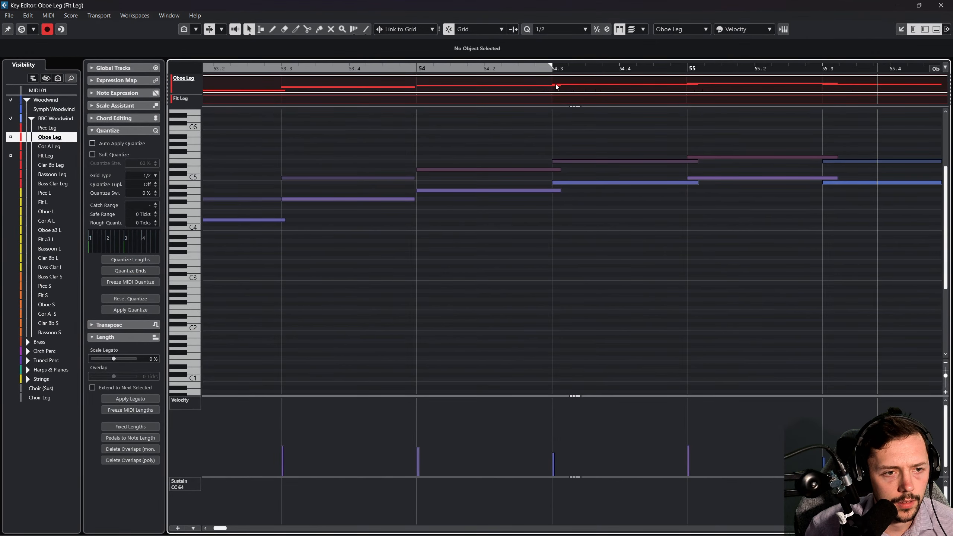
pyautogui.moveTo(554, 71); pyautogui.dragTo(411, 59)
pyautogui.press('space')
pyautogui.scroll(3, 514, 225)
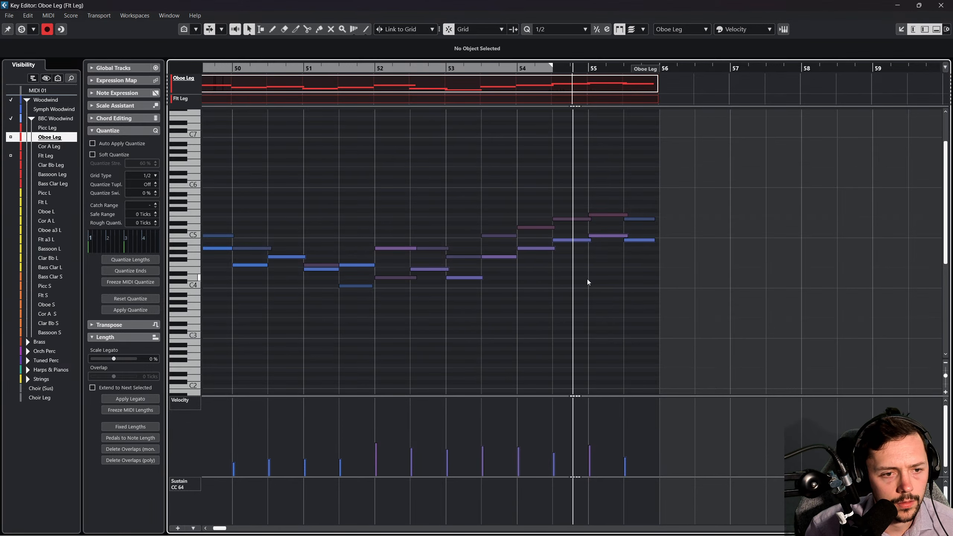
# Compare the flute and oboe notes in bars 54 and 55 during playback and close the Key Editor.
pyautogui.click(571, 220)
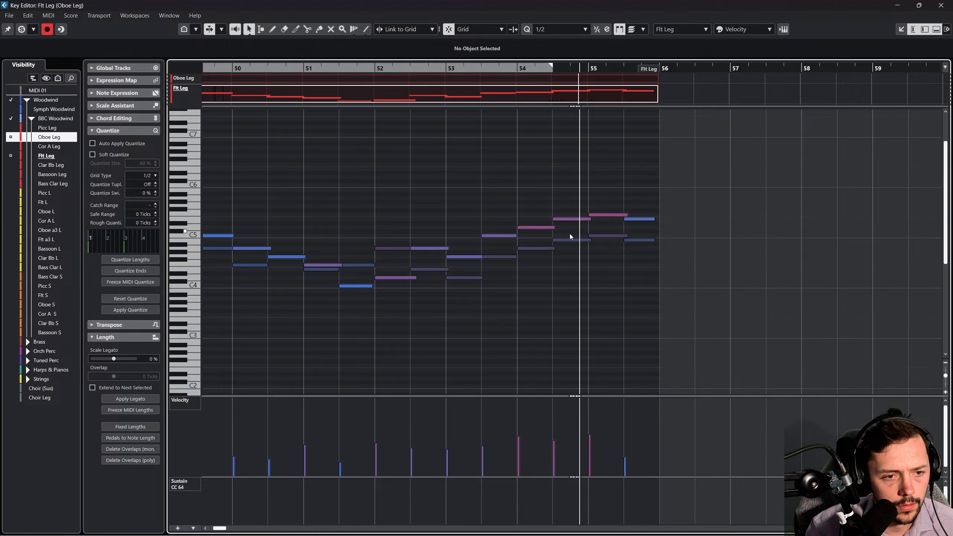
pyautogui.click(569, 219)
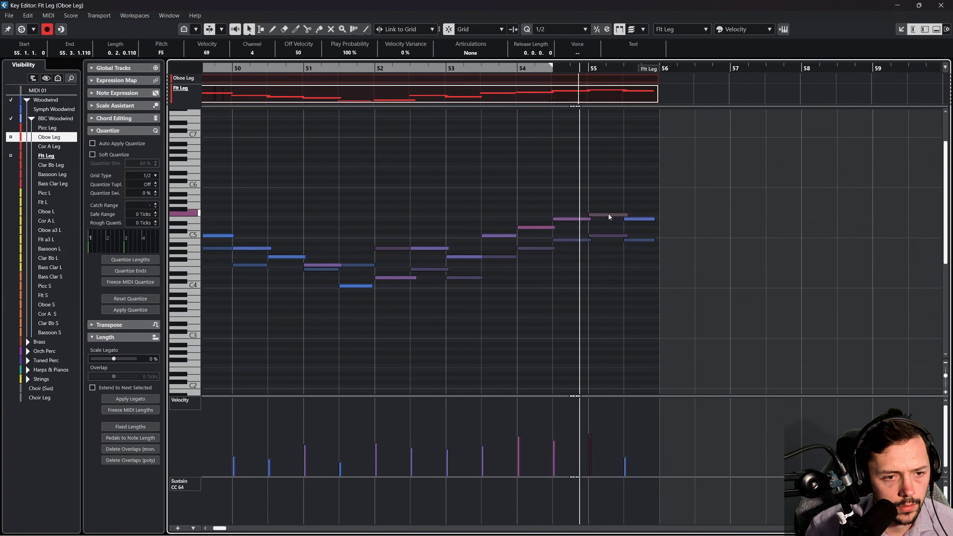
pyautogui.click(609, 234)
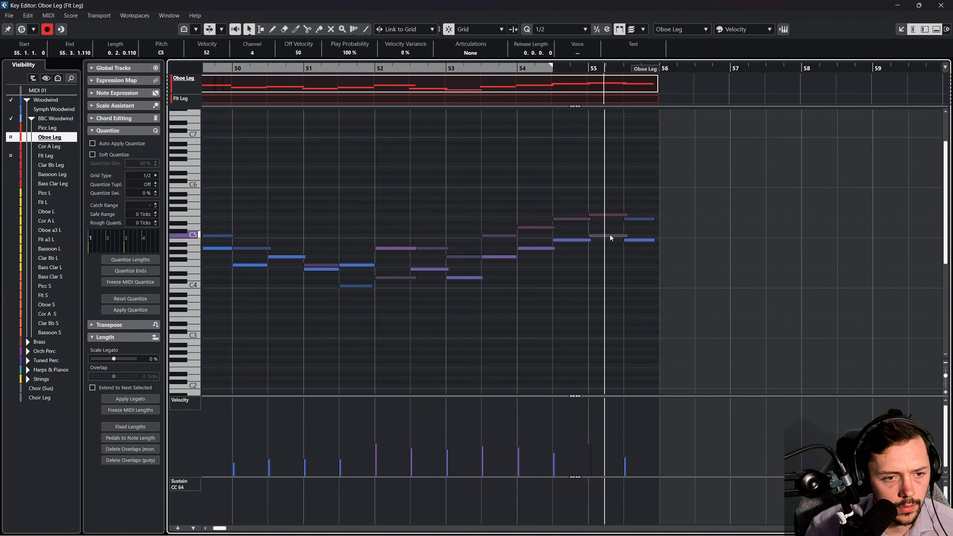
pyautogui.click(607, 216)
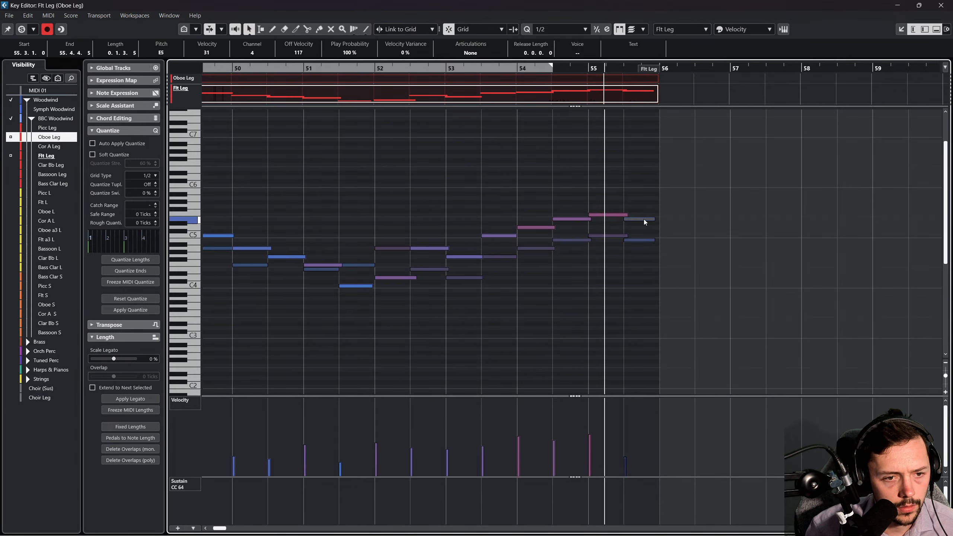
pyautogui.click(645, 190)
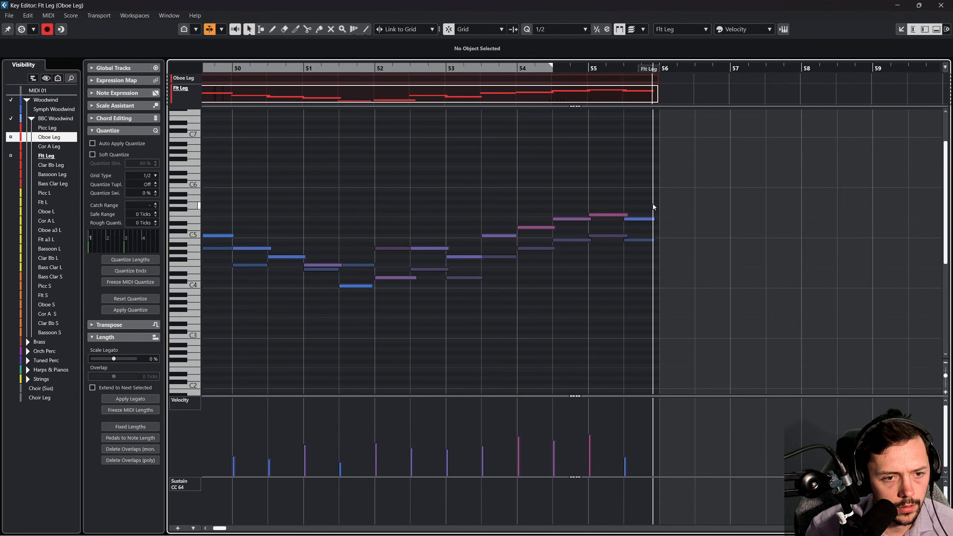
pyautogui.click(942, 5)
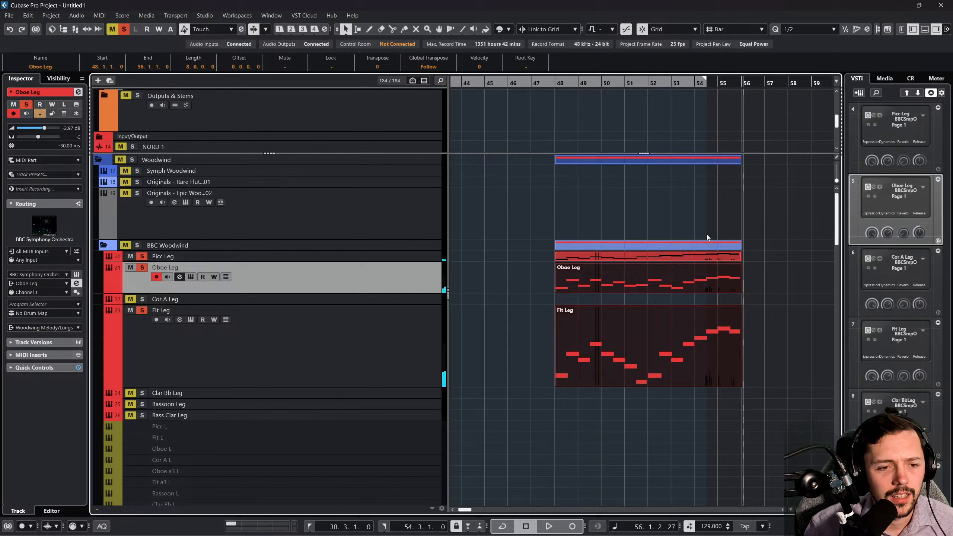
# Deselect the woodwind parts, clear all track solos and play the full arrangement from about bar 38.
pyautogui.click(726, 289)
pyautogui.scroll(-2, 601, 305)
pyautogui.click(598, 334)
pyautogui.scroll(-4, 619, 210)
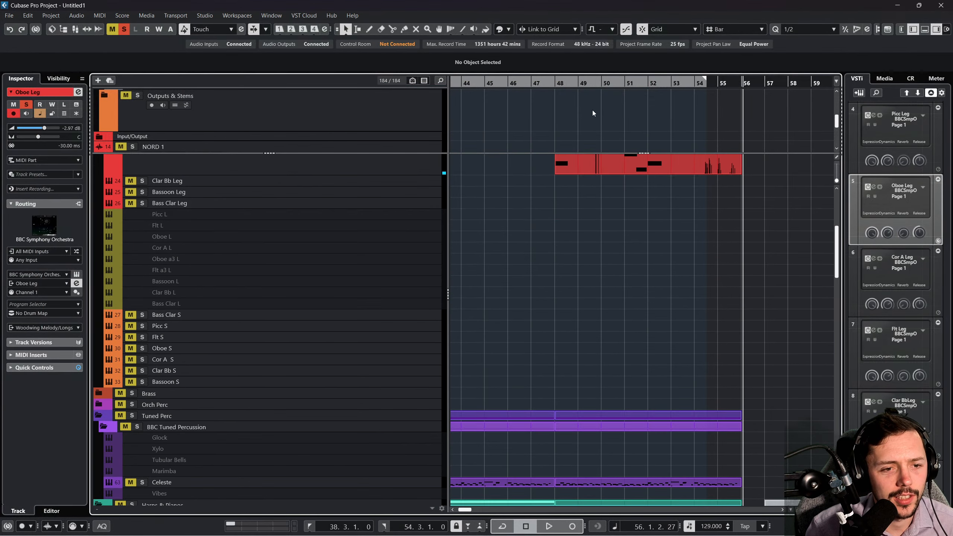
pyautogui.click(568, 86)
pyautogui.scroll(-1, 486, 125)
pyautogui.scroll(-8, 588, 246)
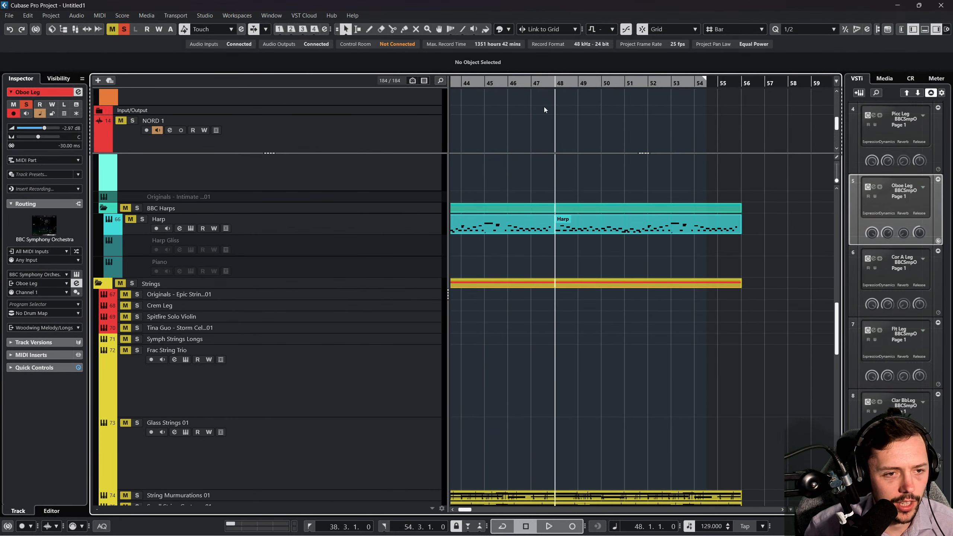
pyautogui.click(124, 29)
pyautogui.hscroll(-6, 631, 323)
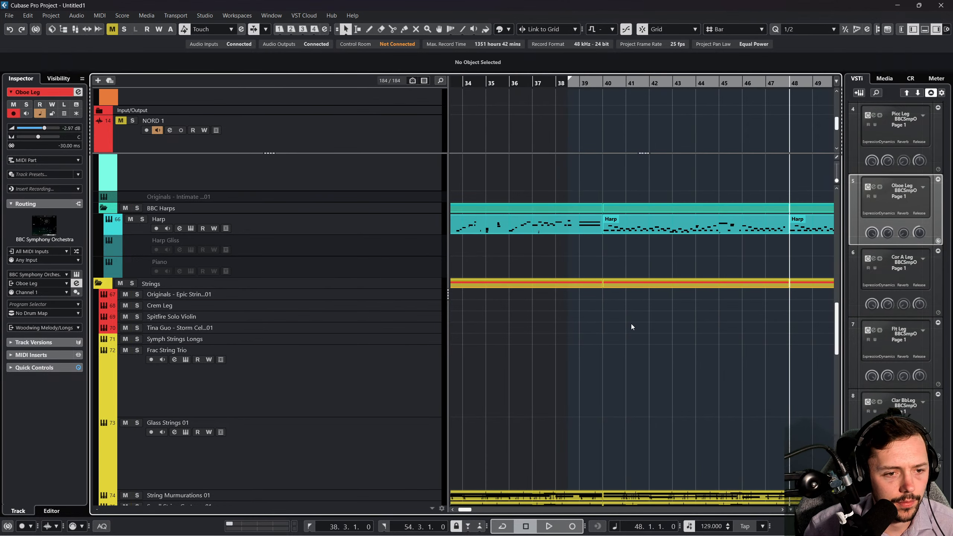
pyautogui.press('space')
# Look through the strings, harp, piano, tuned percussion and woodwind tracks while the full arrangement plays.
pyautogui.scroll(-6, 645, 293)
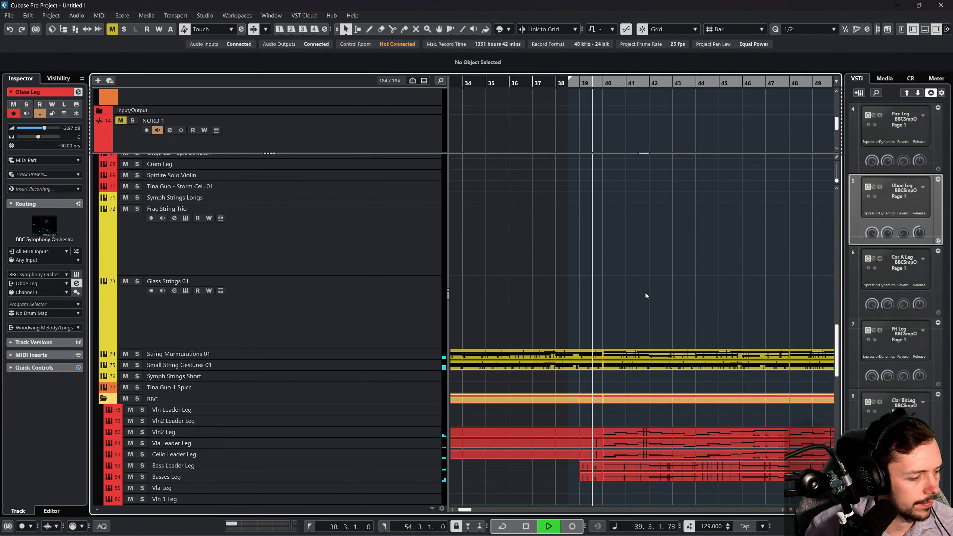
pyautogui.scroll(3, 644, 292)
pyautogui.hscroll(3, 641, 295)
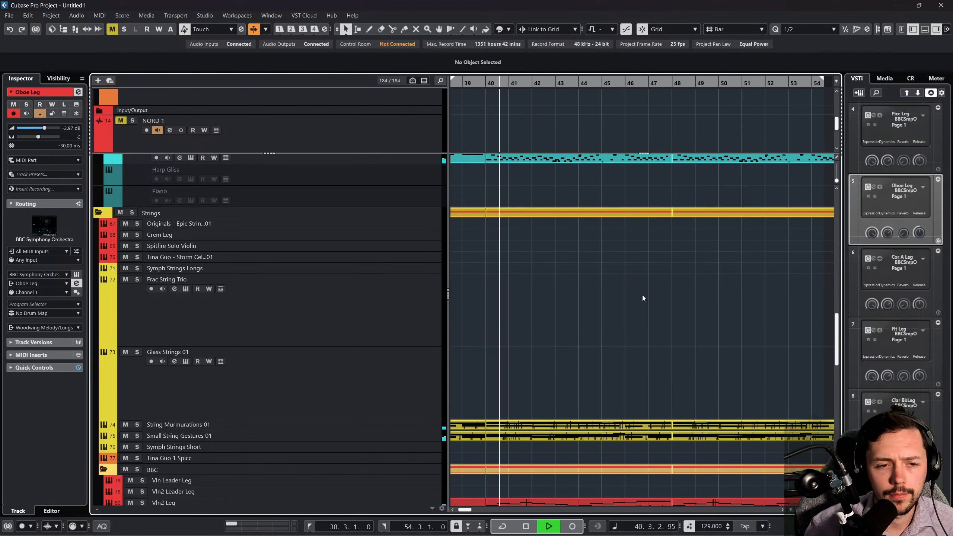
pyautogui.scroll(3, 641, 296)
pyautogui.scroll(6, 624, 321)
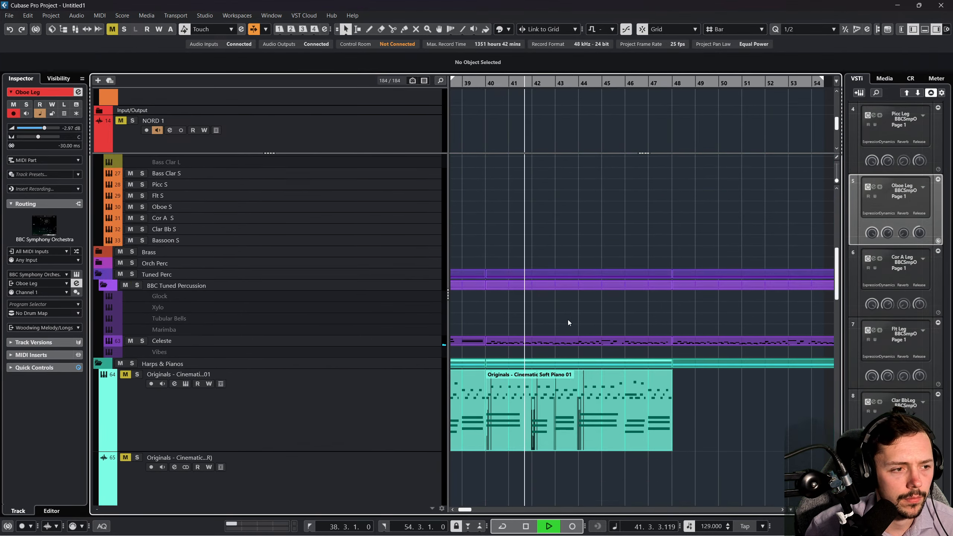
pyautogui.scroll(-3, 509, 346)
pyautogui.scroll(8, 516, 369)
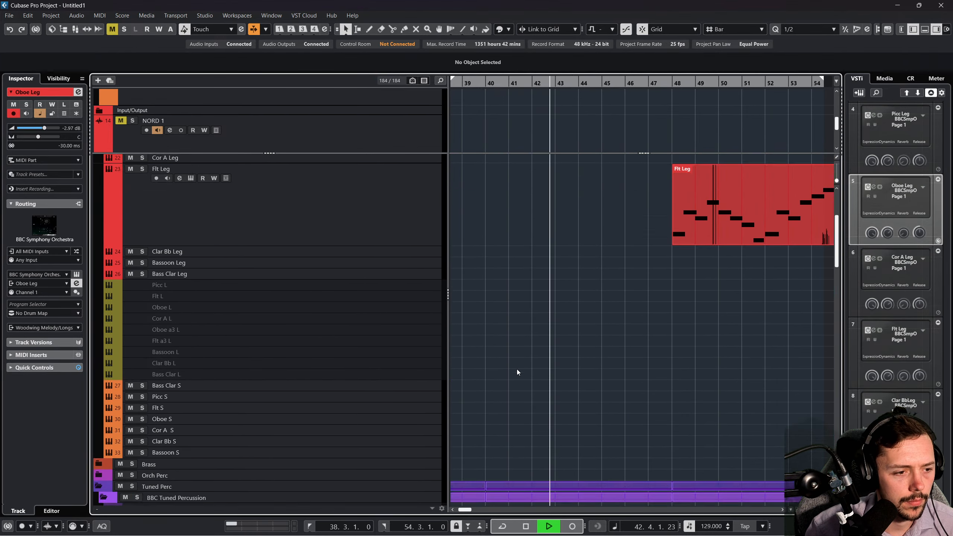
pyautogui.scroll(-10, 520, 347)
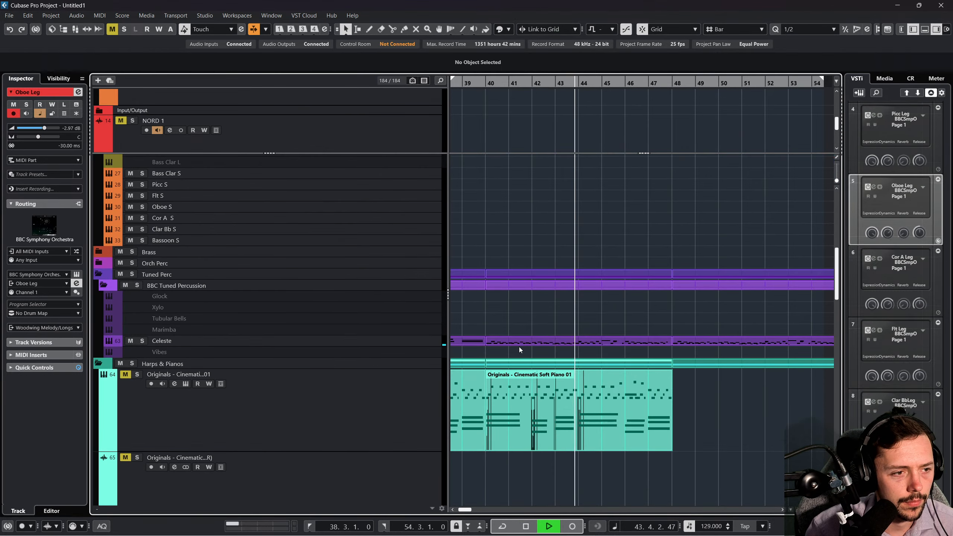
pyautogui.scroll(6, 518, 344)
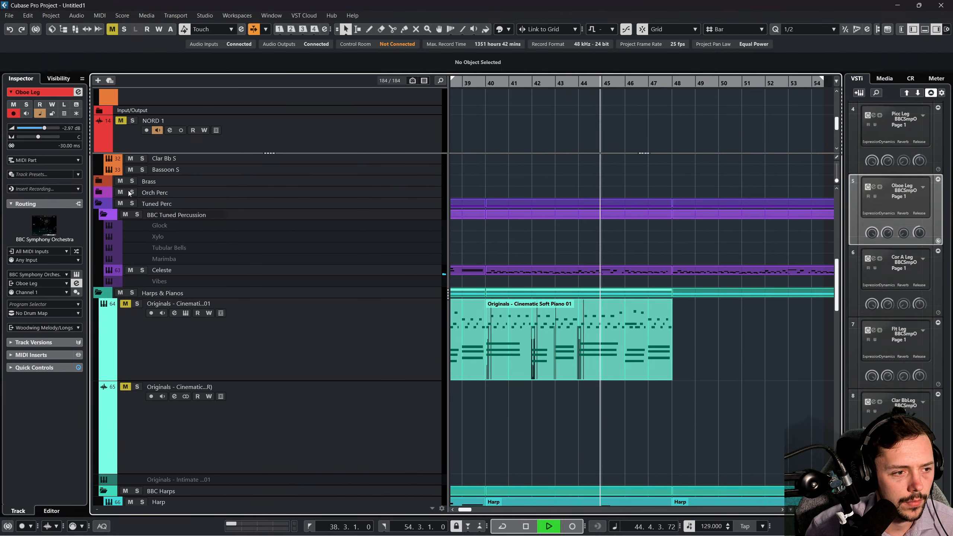
# Expand the Orch Perc and BBC Perc folders and go through the Heavyocity Perc and Timp Hits tracks to select BD.
pyautogui.scroll(-2, 99, 192)
pyautogui.click(99, 192)
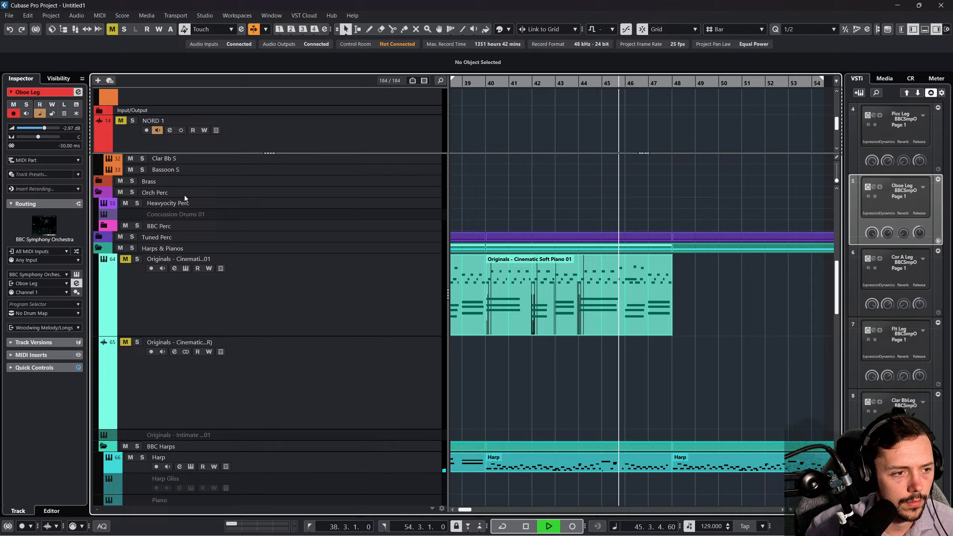
pyautogui.click(262, 202)
pyautogui.click(104, 225)
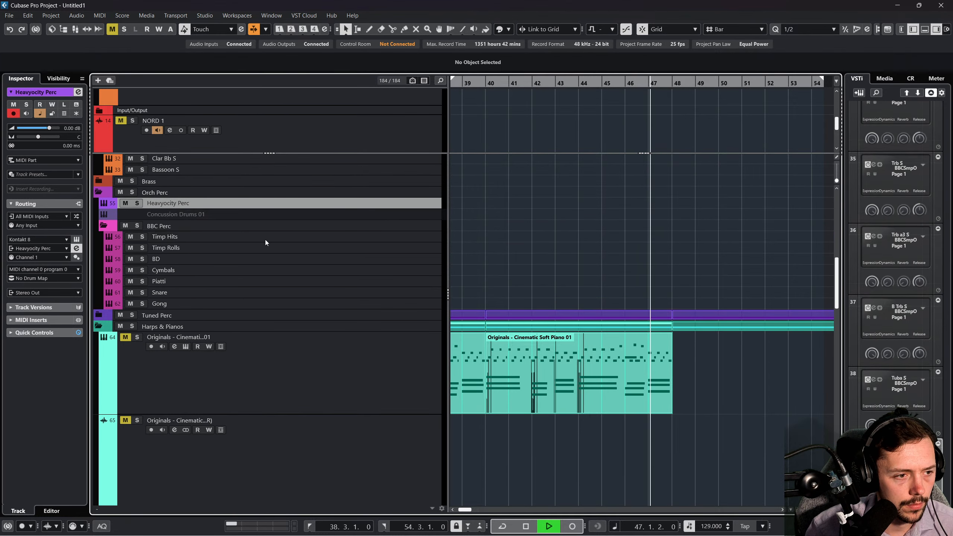
pyautogui.click(302, 237)
pyautogui.click(307, 260)
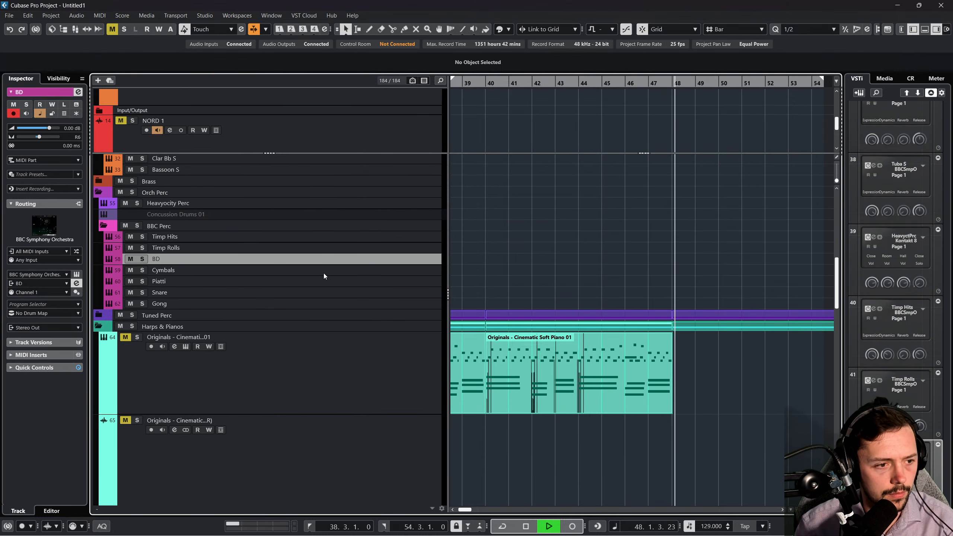
# Select Timp Hits and Heavyocity Perc in turn during playback and move playback back to about bar 30.
pyautogui.click(245, 236)
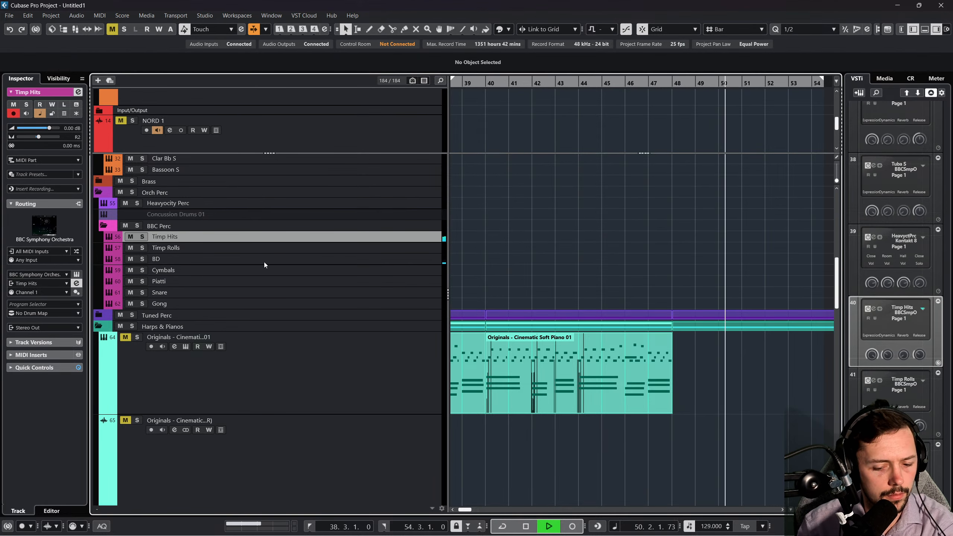
pyautogui.scroll(3, 329, 264)
pyautogui.click(330, 273)
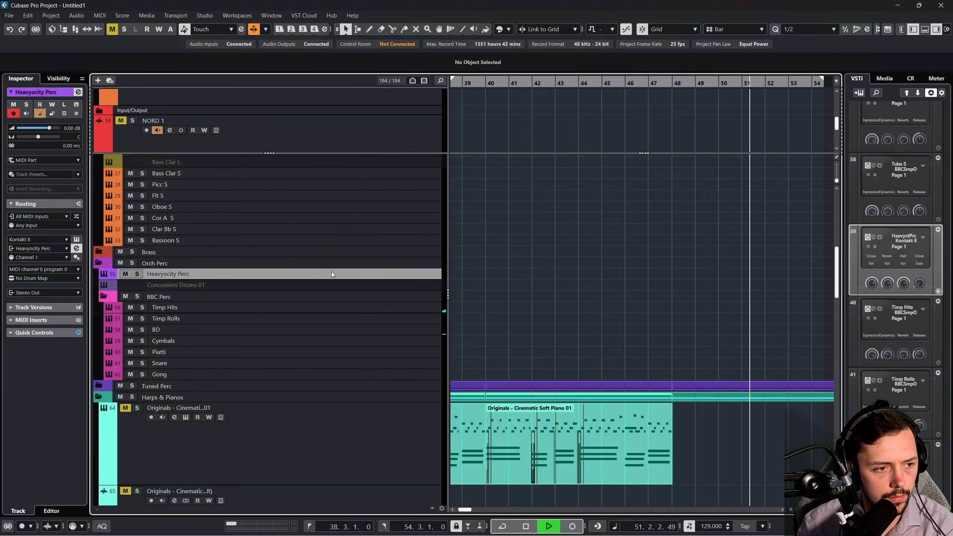
pyautogui.moveTo(473, 83); pyautogui.dragTo(524, 84)
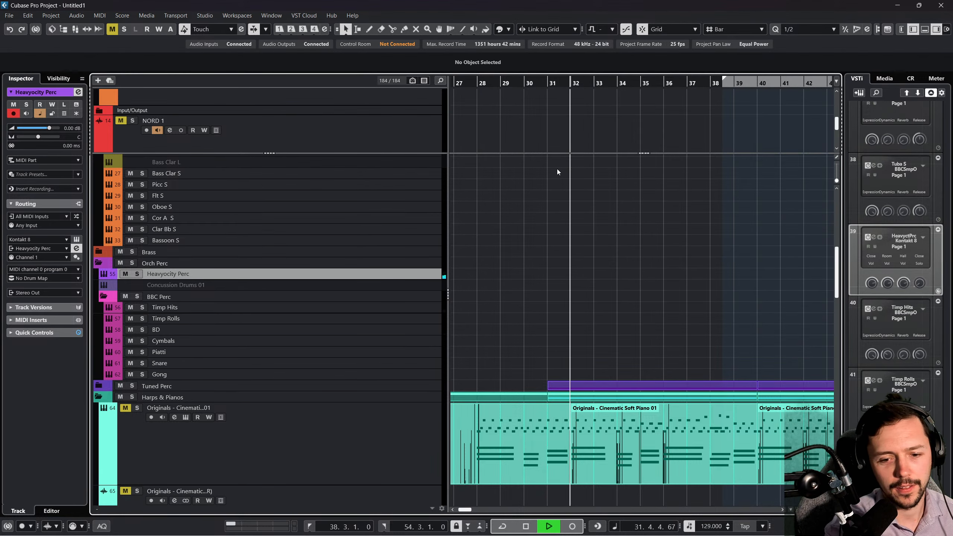
# Audition the Piatti, Timp Hits, BD and Heavyocity Perc tracks against the running arrangement.
pyautogui.click(372, 352)
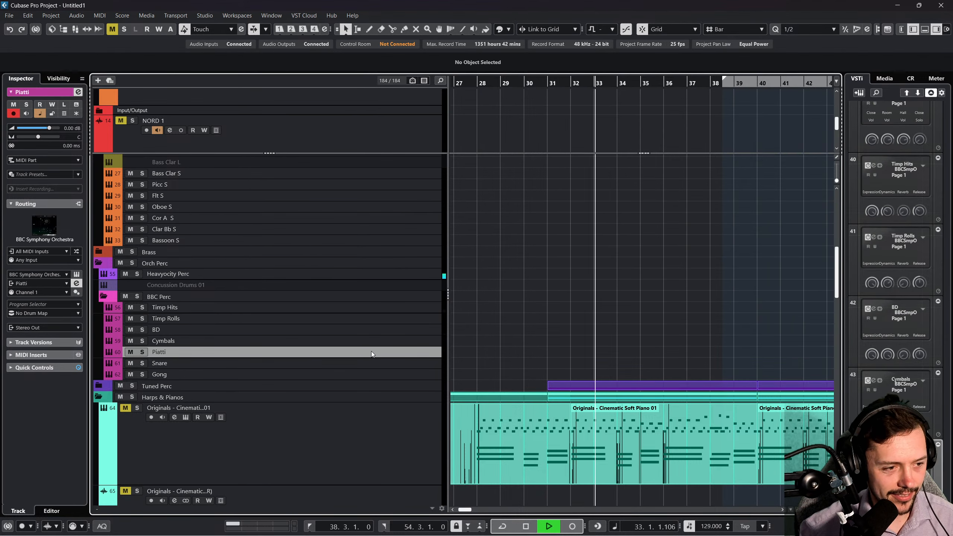
pyautogui.click(280, 309)
pyautogui.click(274, 330)
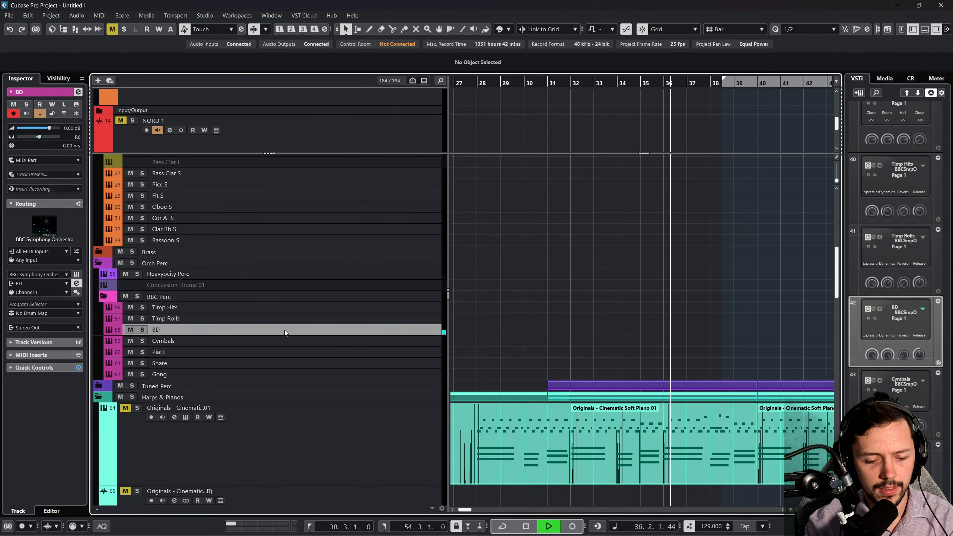
pyautogui.click(315, 275)
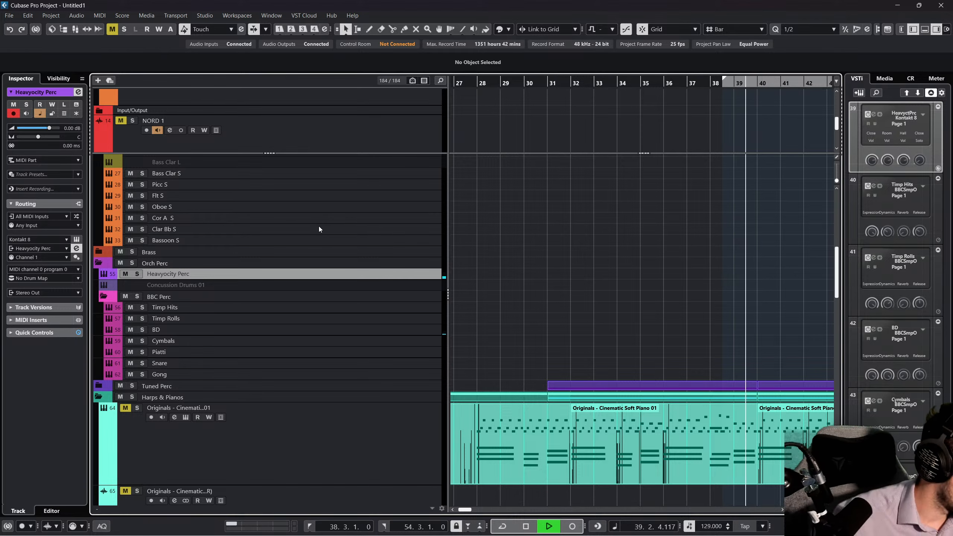
# Select the BD track, move playback back to about bar 39 and stop it.
pyautogui.hscroll(5, 562, 298)
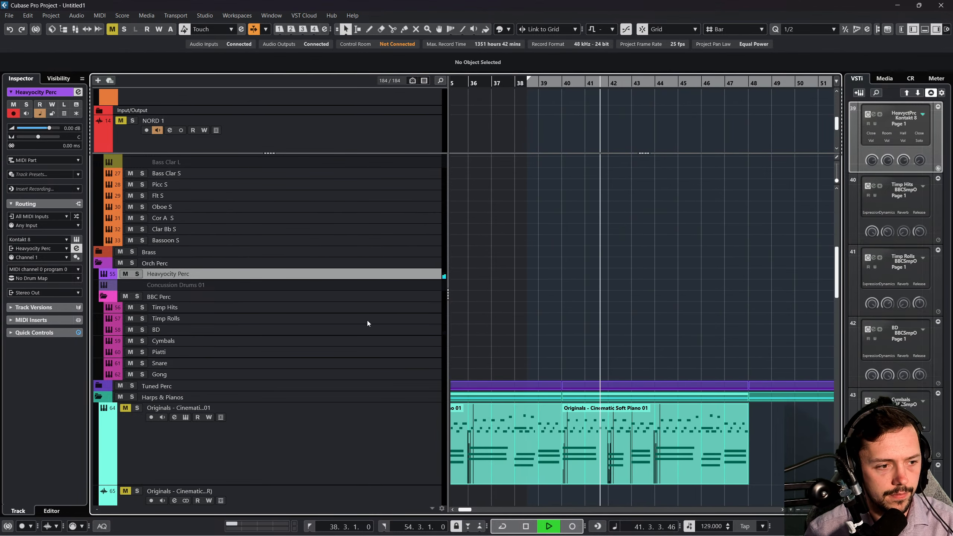
pyautogui.click(360, 329)
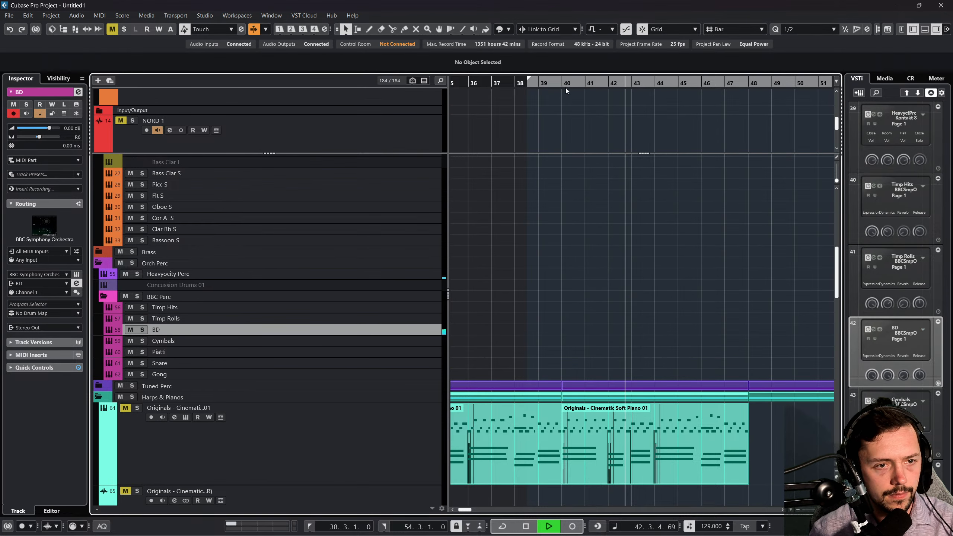
pyautogui.moveTo(563, 85); pyautogui.dragTo(537, 84)
pyautogui.press('space')
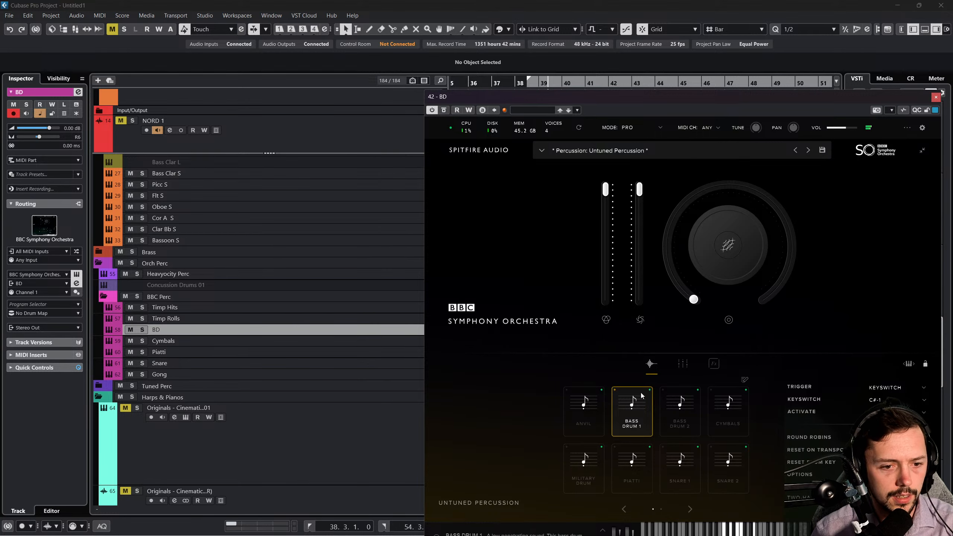
# Compare Bass Drum 2 with Bass Drum 1 in the BD instrument, close it and play the arrangement from bar 38.
pyautogui.click(680, 425)
pyautogui.click(624, 419)
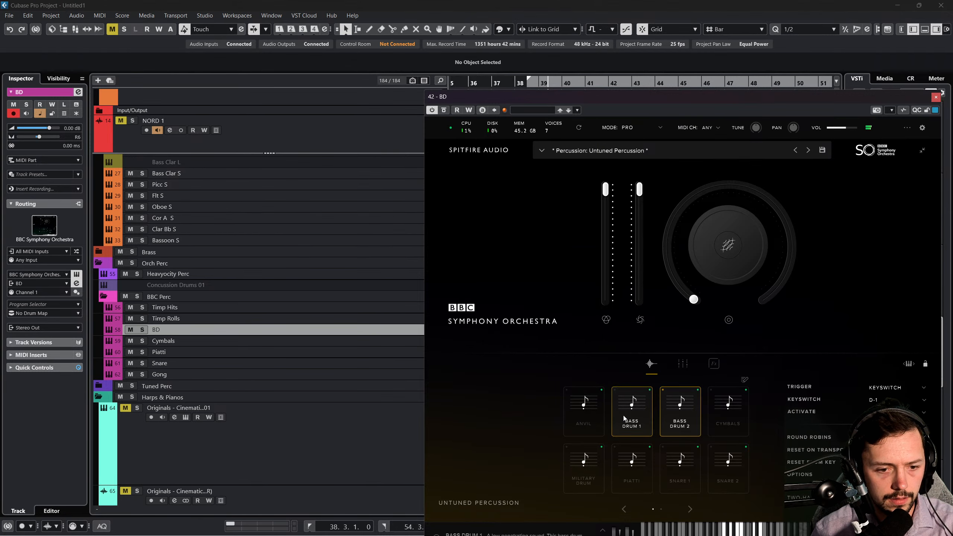
pyautogui.moveTo(719, 98); pyautogui.dragTo(657, 30)
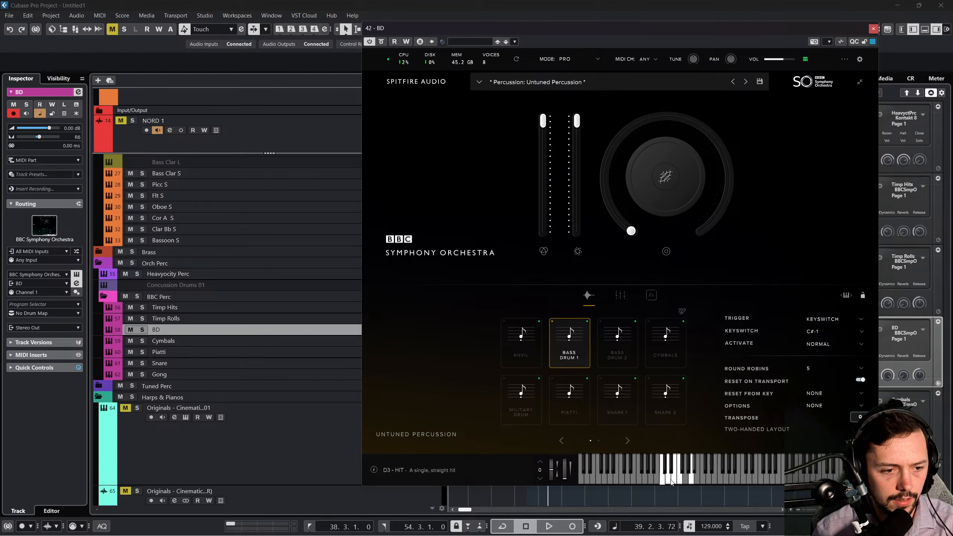
pyautogui.click(873, 29)
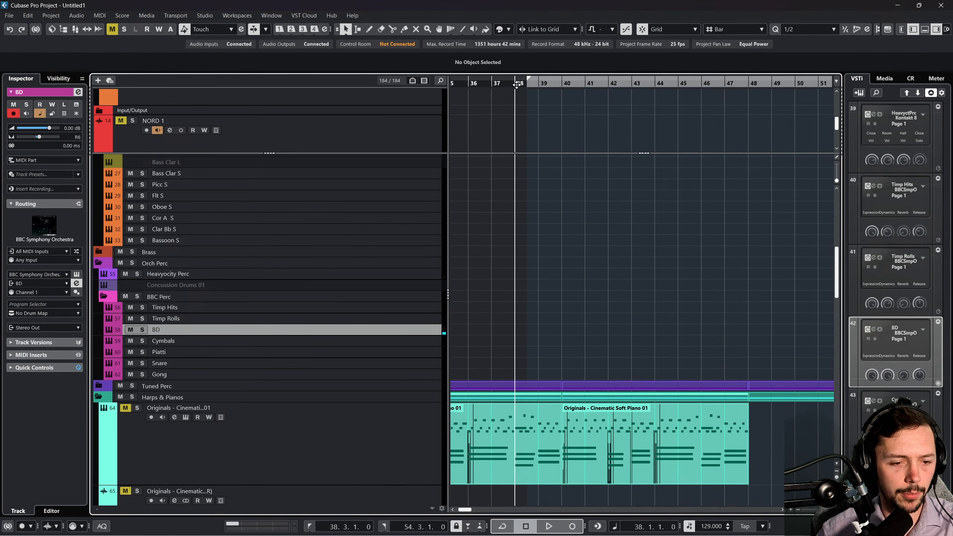
pyautogui.press('space')
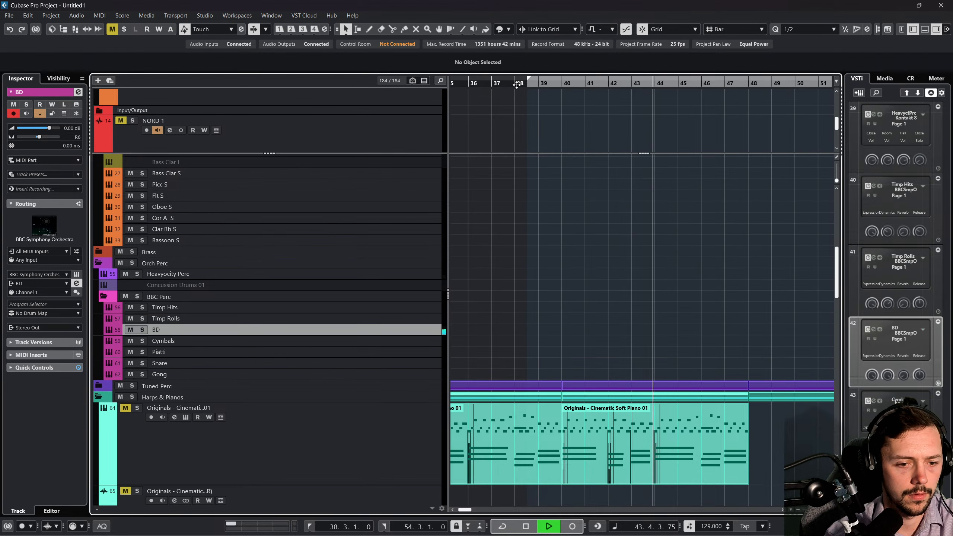
pyautogui.press('space')
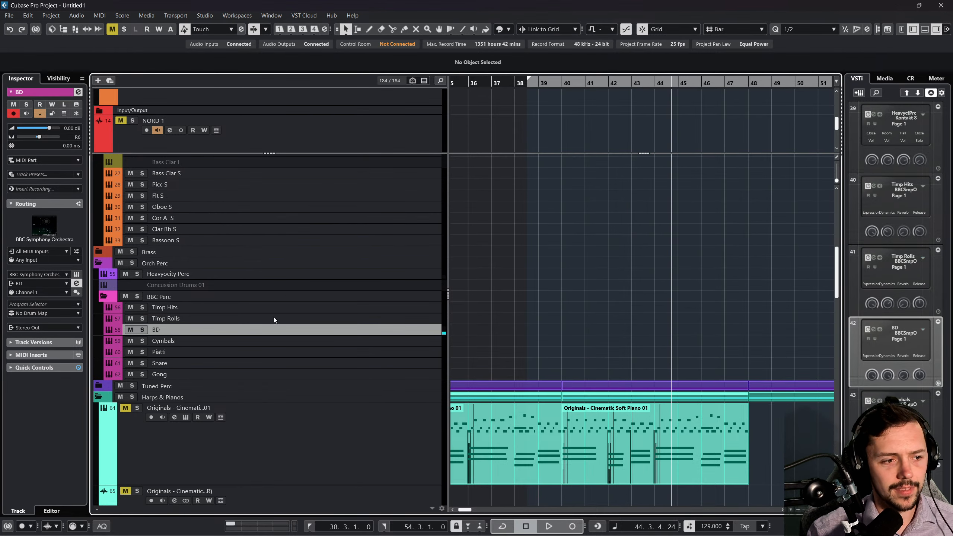
# Go through the Timp Hits, Snare, Cymbals and Piatti tracks to compare their sounds.
pyautogui.click(307, 308)
pyautogui.click(367, 355)
pyautogui.click(364, 363)
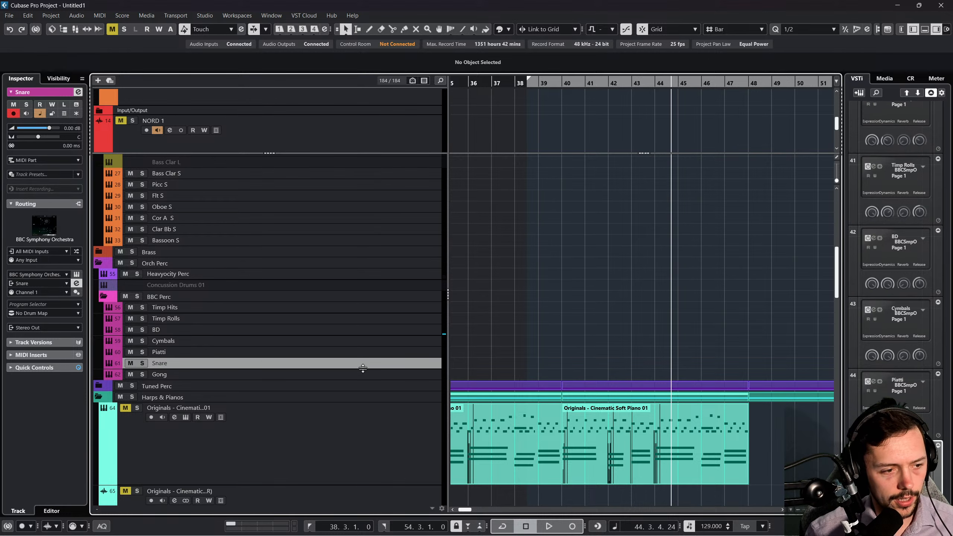
pyautogui.click(375, 346)
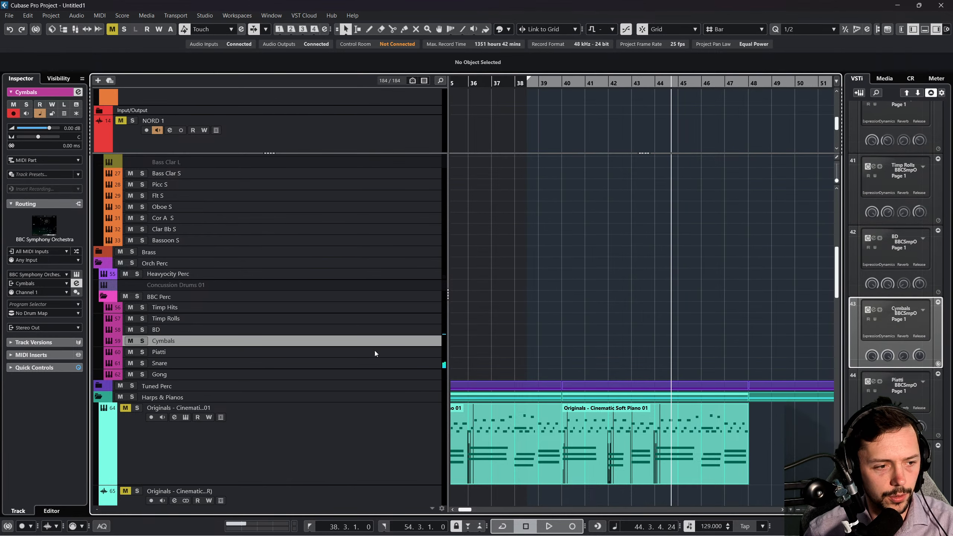
pyautogui.click(375, 350)
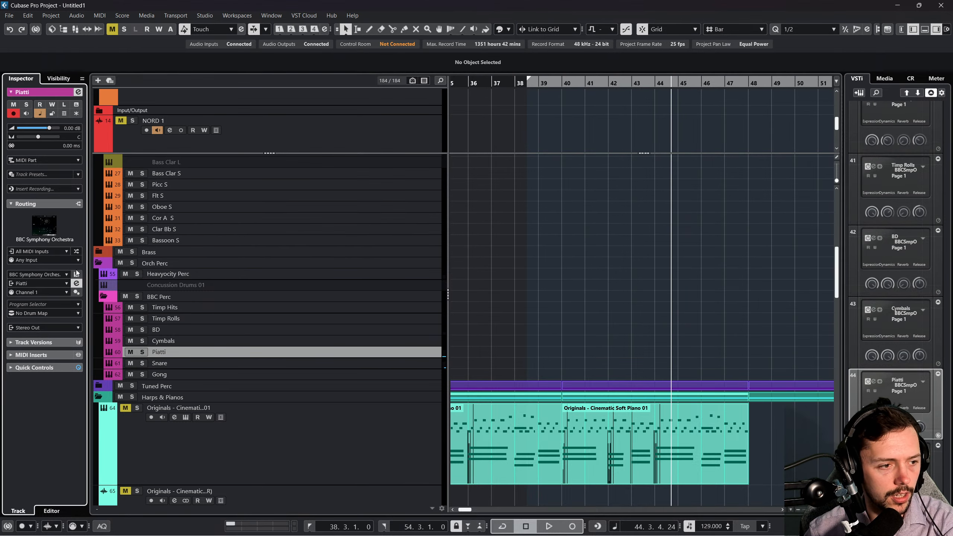
# Inspect the Piatti track's channel settings and its BBC Symphony Orchestra instrument, closing both windows.
pyautogui.click(77, 283)
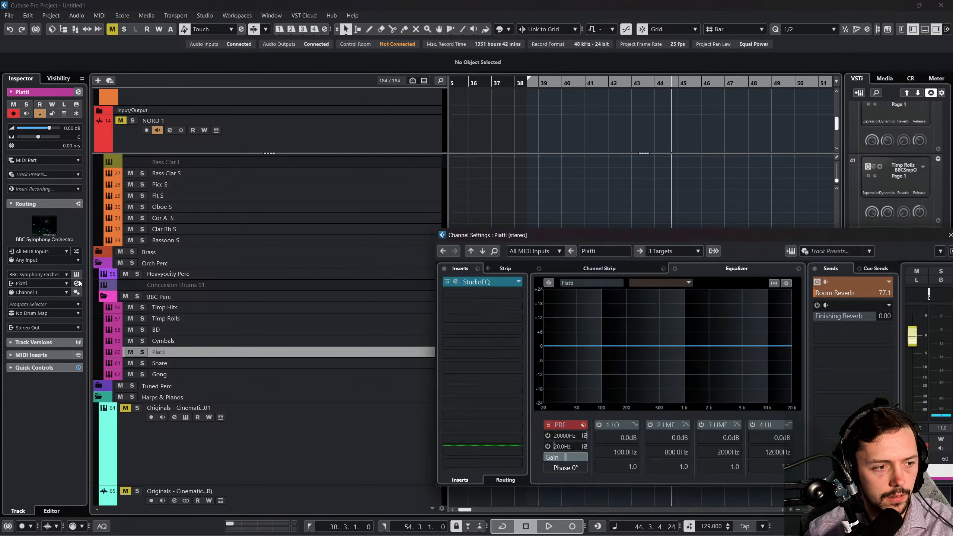
pyautogui.click(77, 283)
pyautogui.click(77, 274)
pyautogui.moveTo(630, 119); pyautogui.dragTo(607, 25)
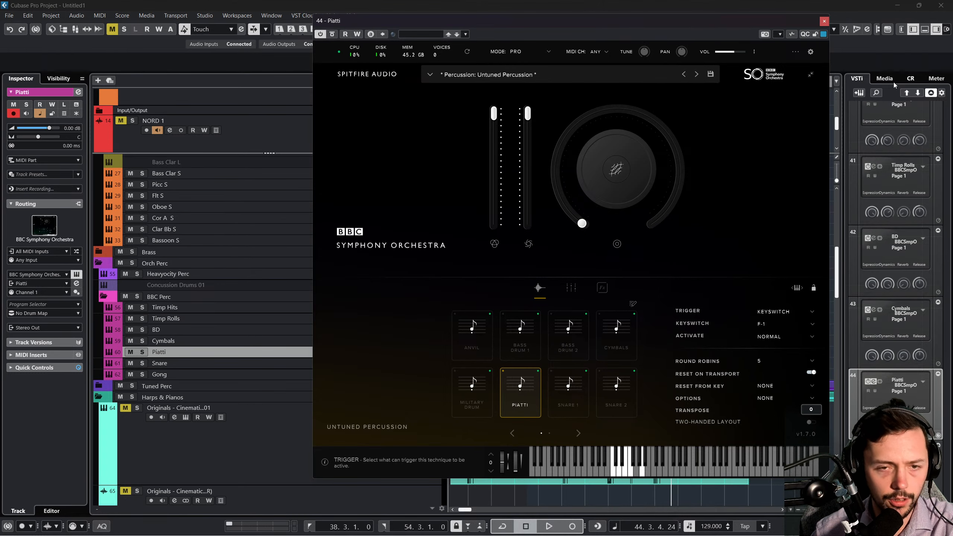
pyautogui.click(822, 22)
# Select the Cymbals track, examine which keys trigger its articulations in the instrument and close the instrument window.
pyautogui.click(298, 341)
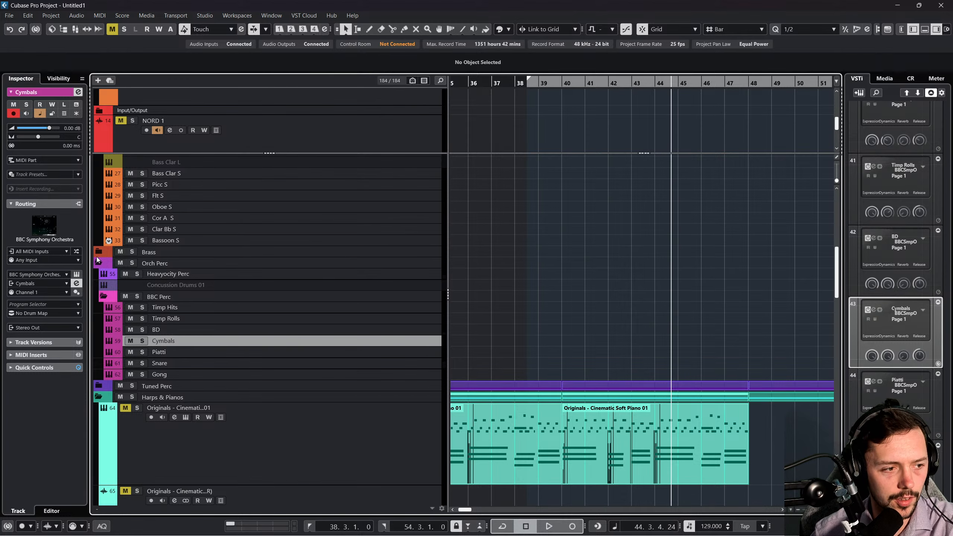
pyautogui.click(76, 274)
pyautogui.moveTo(623, 107); pyautogui.dragTo(615, 48)
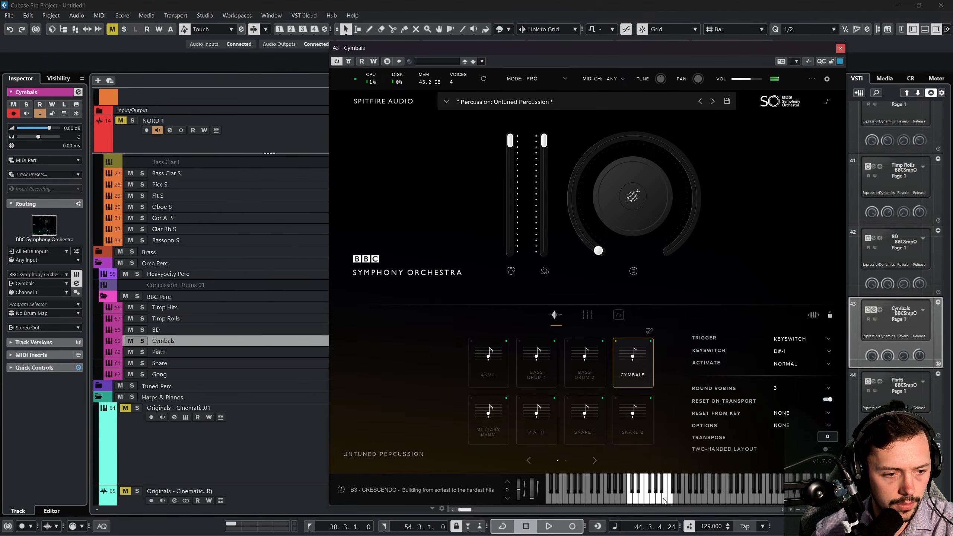
pyautogui.click(840, 48)
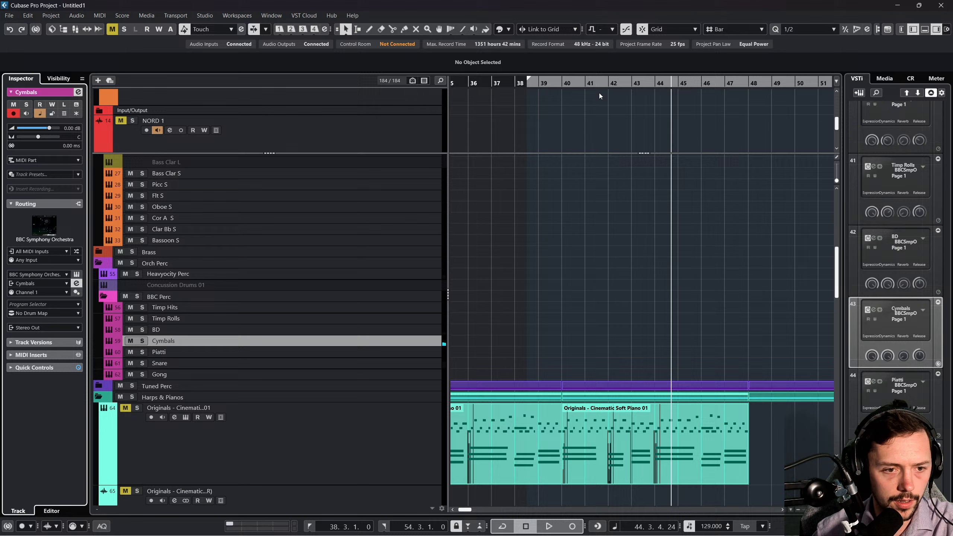
# Play the arrangement from bar 38 with the Cymbals track selected.
pyautogui.click(546, 81)
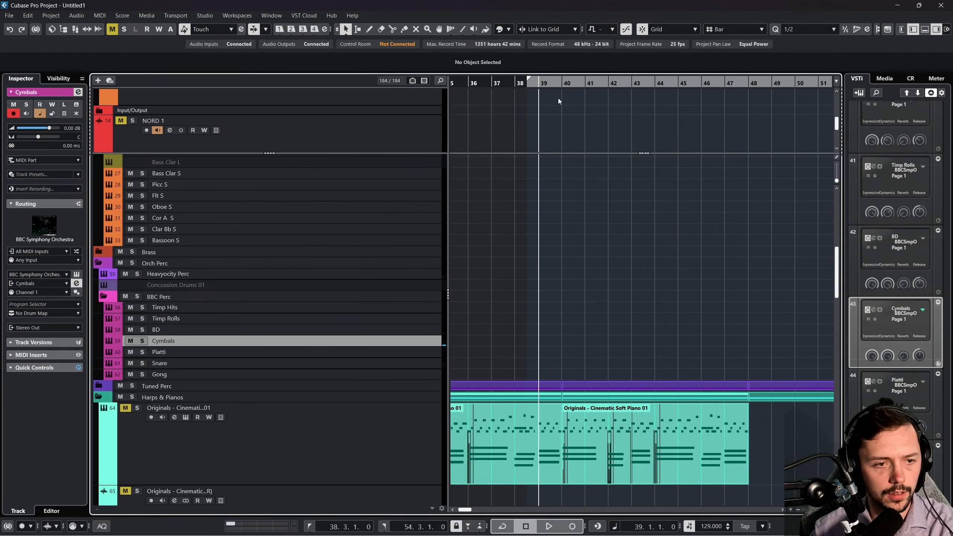
pyautogui.click(523, 81)
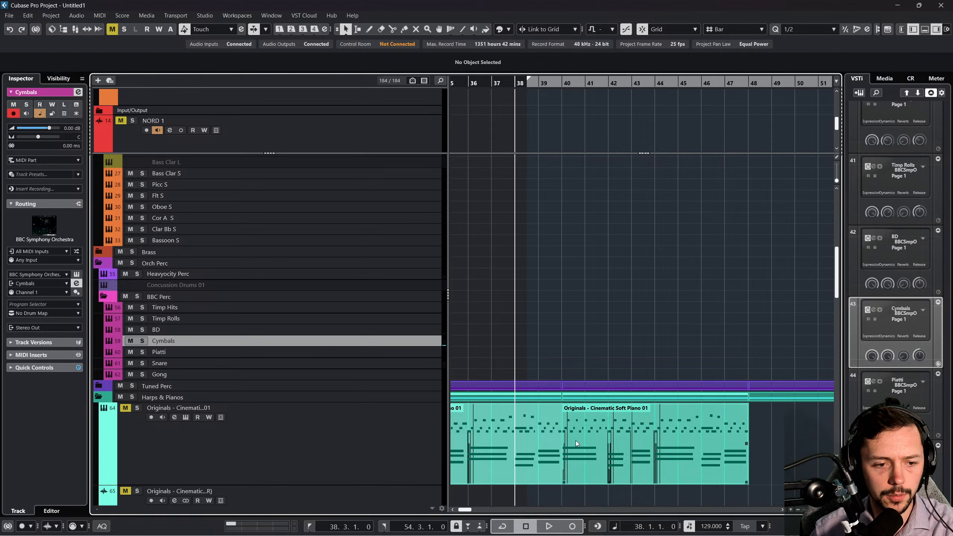
pyautogui.hscroll(-5, 604, 351)
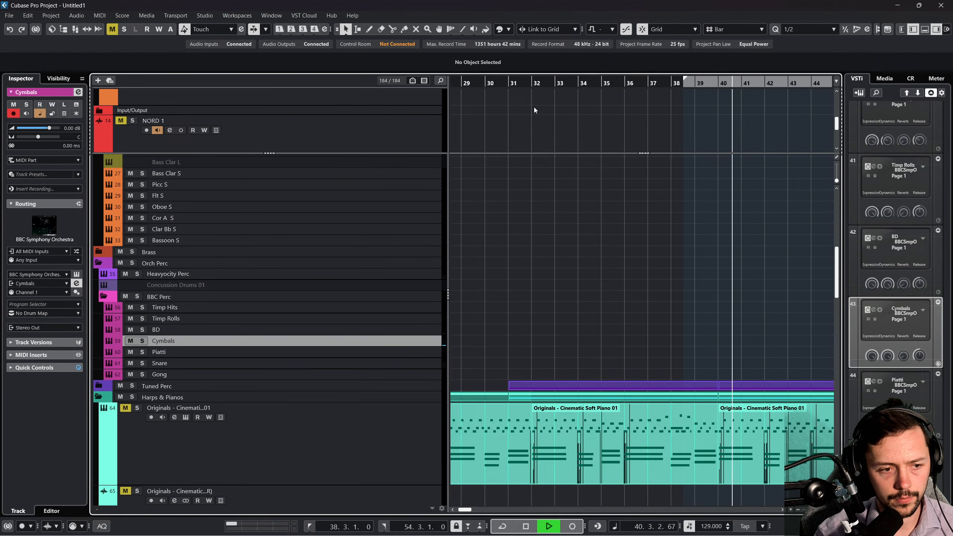
pyautogui.hscroll(5, 548, 270)
# Stop playback and draw a MIDI part on the Cymbals track from bar 38 to bar 40.
pyautogui.rightClick(550, 344)
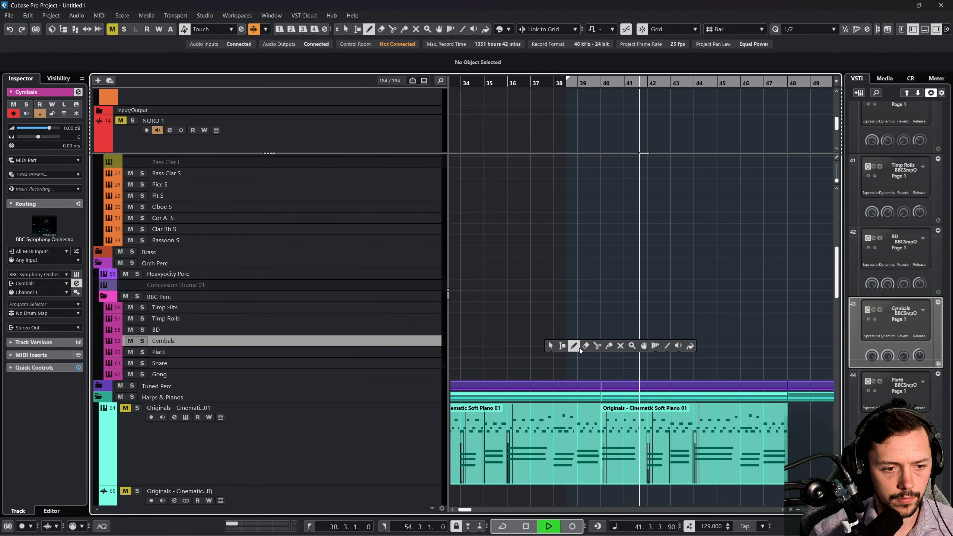
pyautogui.click(573, 344)
pyautogui.press('space')
pyautogui.moveTo(571, 341); pyautogui.dragTo(594, 342)
pyautogui.press('1')
# Add a half-bar B2 note at 38.3 in the Cymbals part in the Key Editor and play it from bar 38.
pyautogui.doubleClick(568, 343)
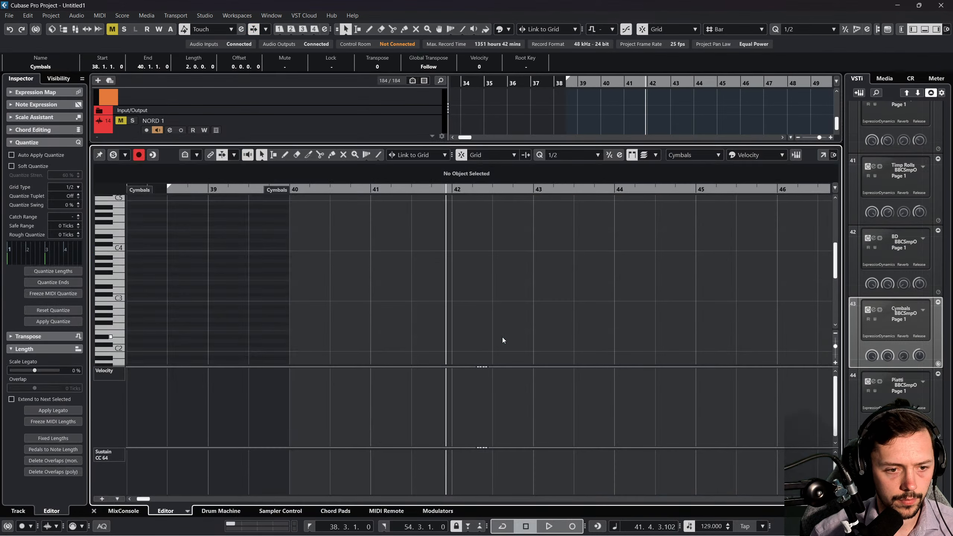
pyautogui.keyDown('alt'); pyautogui.click(194, 300); pyautogui.keyUp('alt')
pyautogui.hscroll(-3, 188, 312)
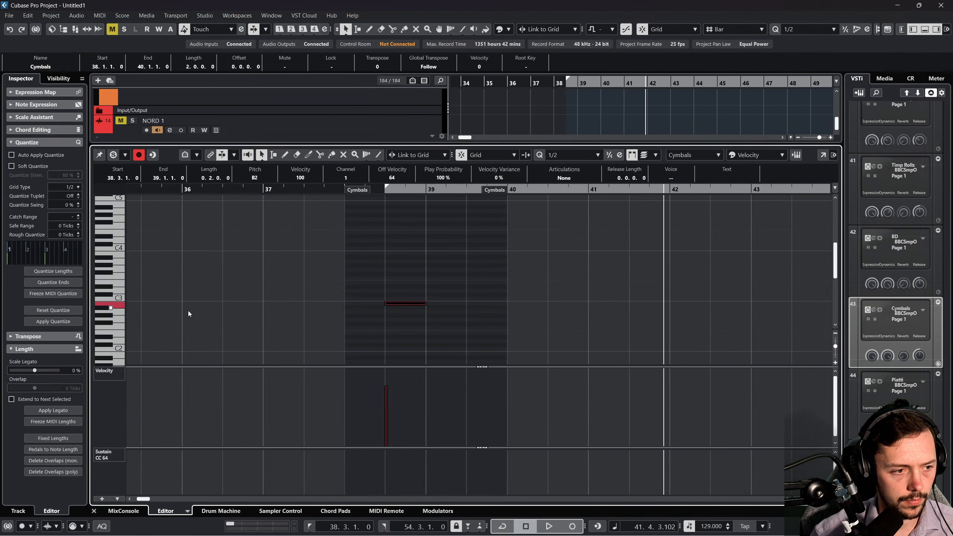
pyautogui.click(320, 190)
pyautogui.press('space')
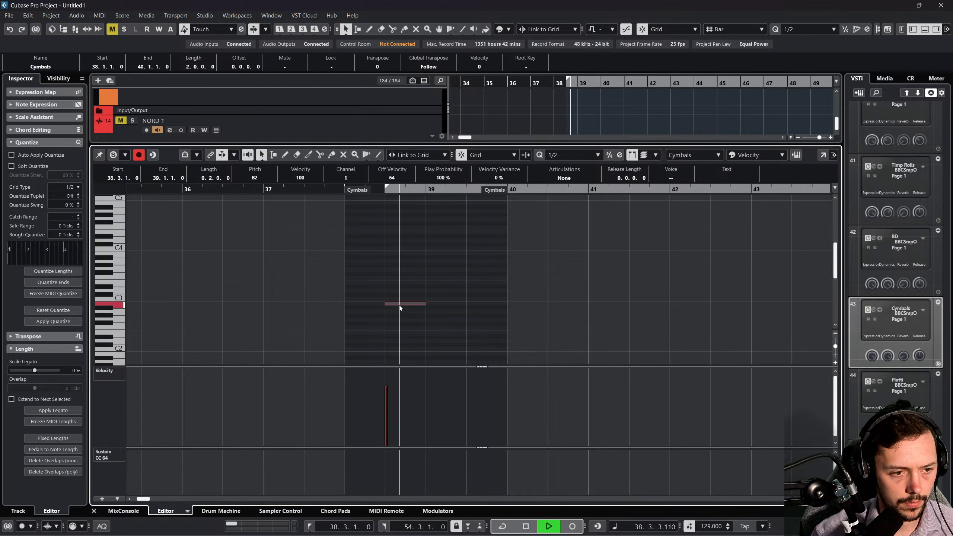
pyautogui.press('space')
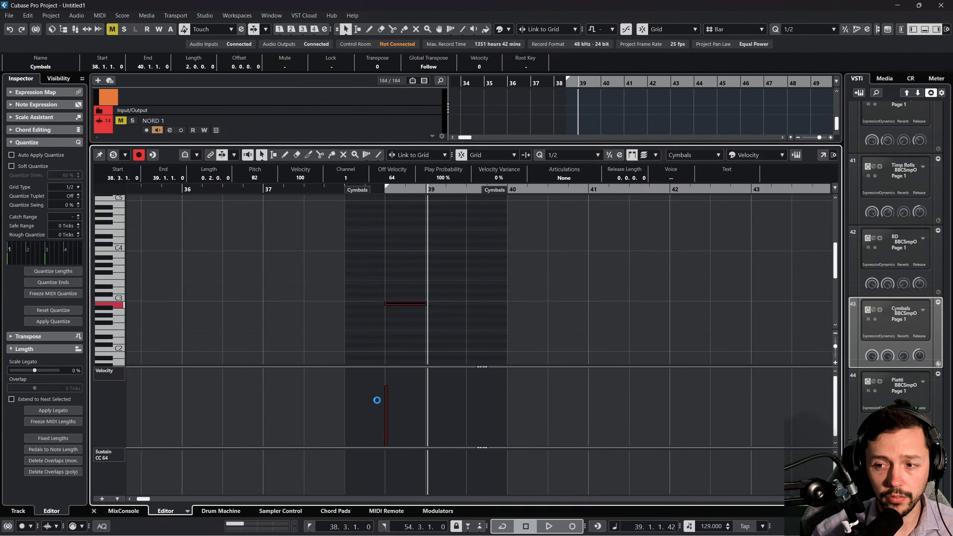
# Move the cymbal note to the start of bar 39, lower its velocity to 65 and play it back.
pyautogui.hotkey('ctrl', 'Right')
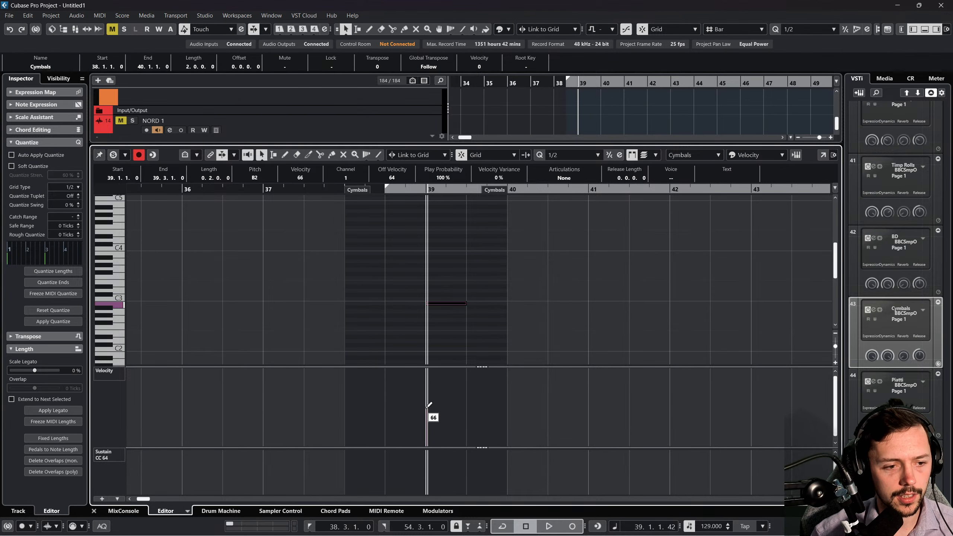
pyautogui.moveTo(378, 189); pyautogui.dragTo(365, 188)
pyautogui.press('space')
pyautogui.click(475, 253)
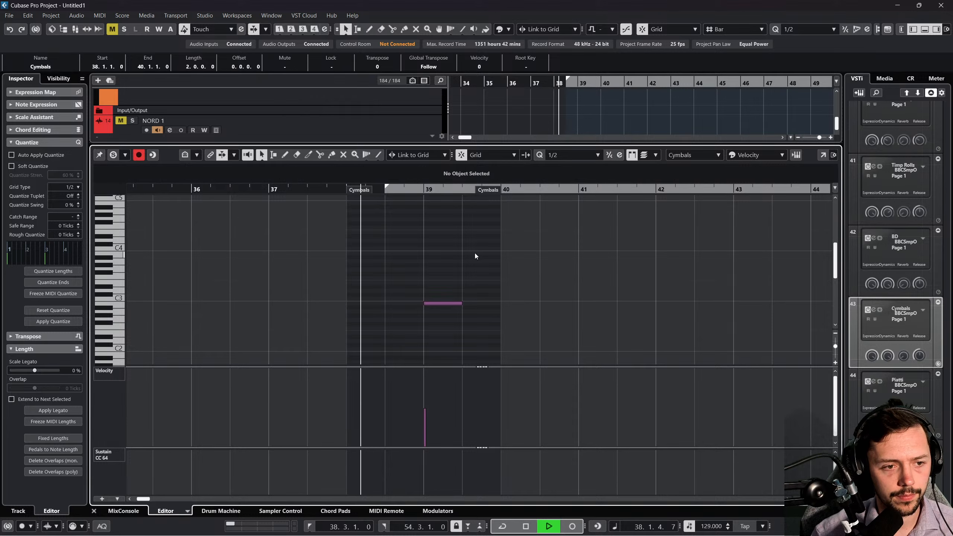
pyautogui.press('space')
# Set the quantize grid to 1/8, shift the cymbal note one beat later in bar 39 and play from bar 38.
pyautogui.click(450, 304)
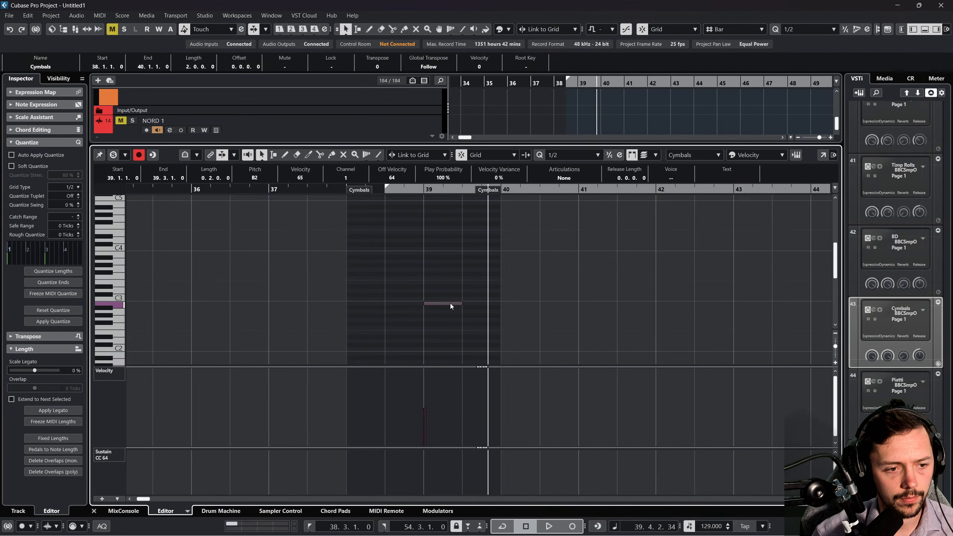
pyautogui.click(568, 156)
pyautogui.click(577, 241)
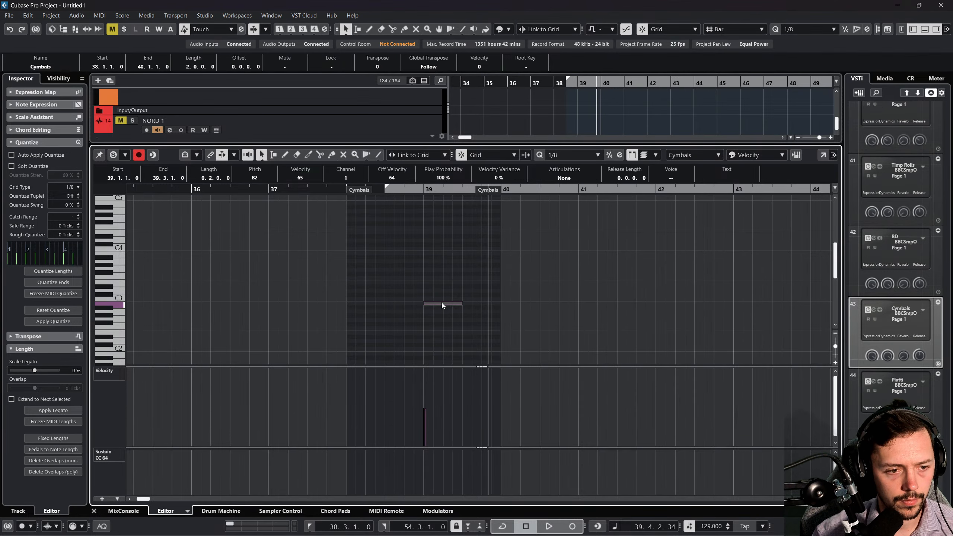
pyautogui.moveTo(441, 304); pyautogui.dragTo(461, 304)
pyautogui.click(344, 190)
pyautogui.click(339, 224)
pyautogui.press('space')
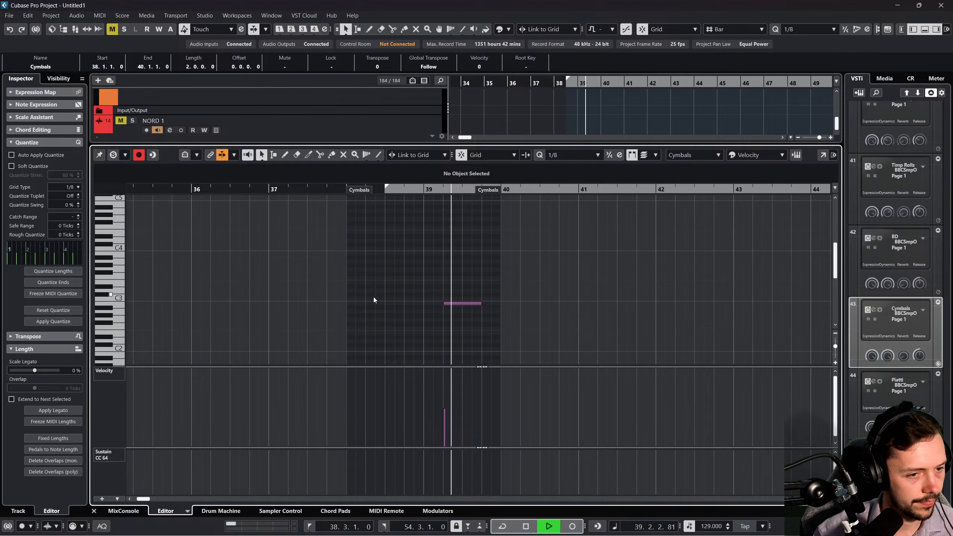
# Shift the cymbal note one eighth later to 39.2.3 and play it back from just before bar 39.
pyautogui.press('space')
pyautogui.moveTo(469, 304); pyautogui.dragTo(479, 305)
pyautogui.click(397, 189)
pyautogui.press('space')
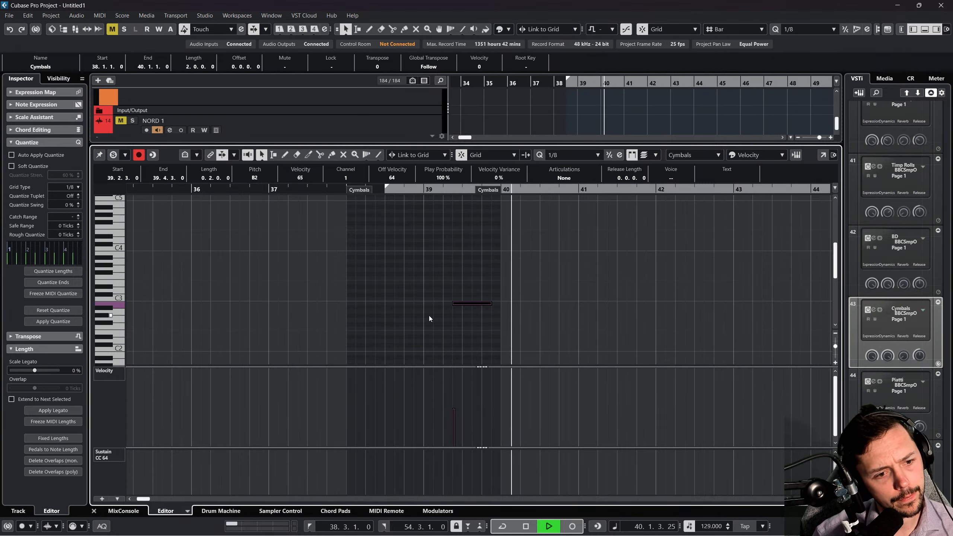
pyautogui.press('space')
# Move the cymbal note to 39.3, play it from bar 39 and close the Key Editor.
pyautogui.moveTo(473, 303); pyautogui.dragTo(482, 303)
pyautogui.click(424, 190)
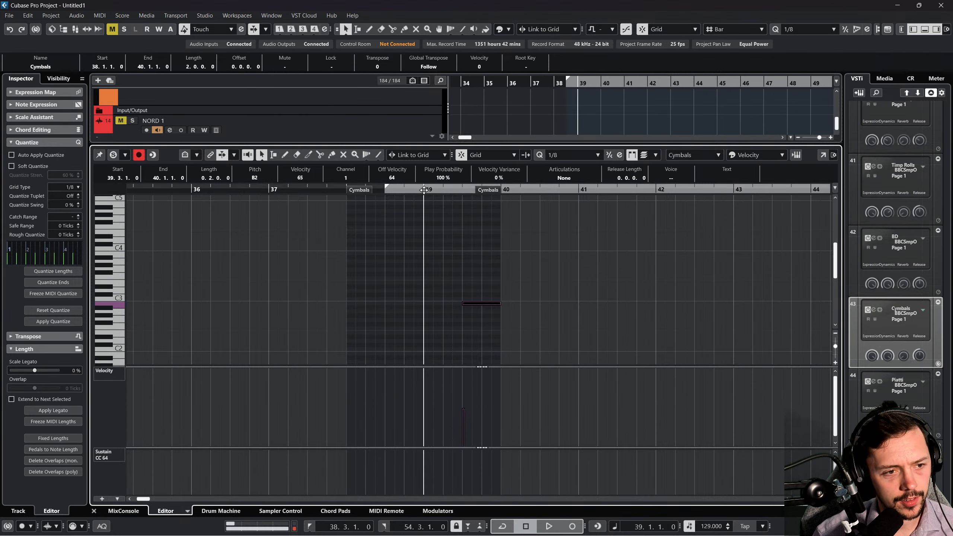
pyautogui.press('space')
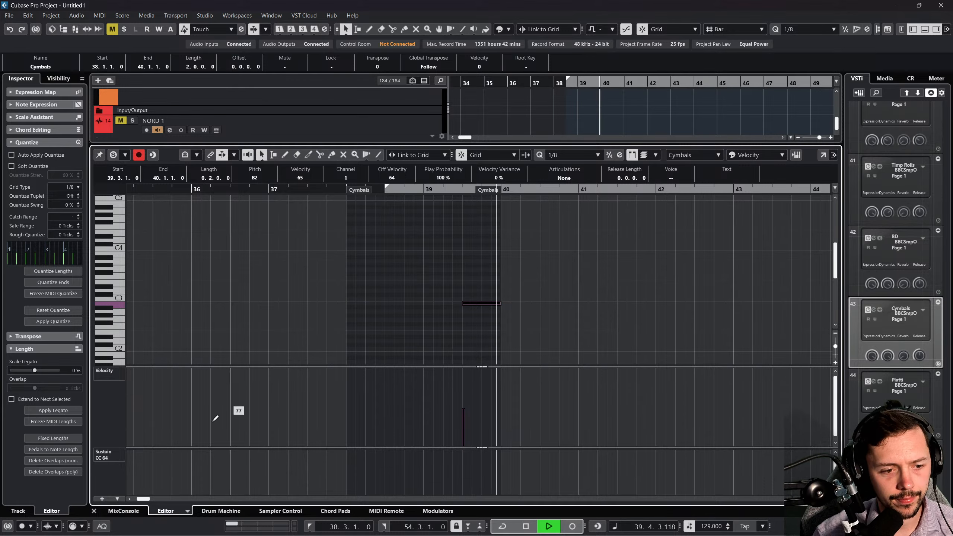
pyautogui.click(94, 512)
pyautogui.click(613, 297)
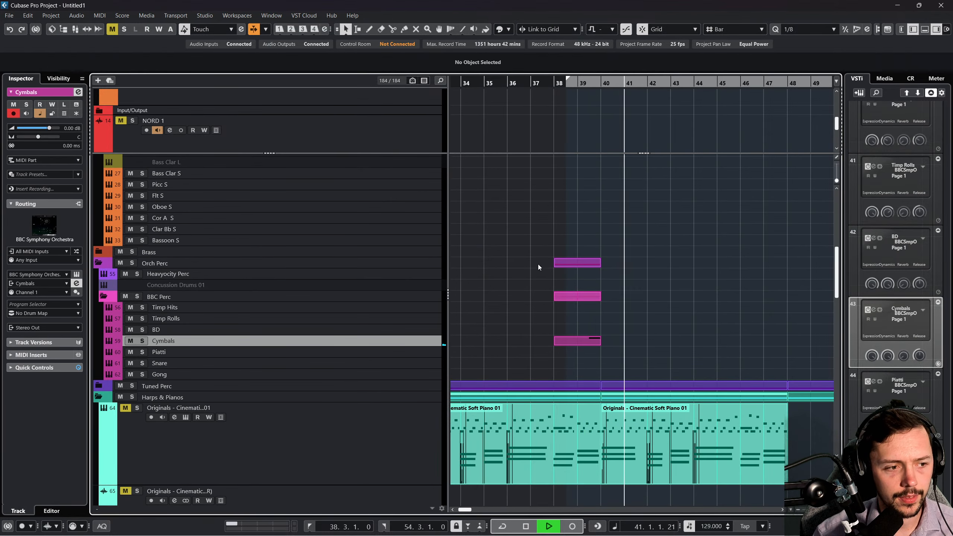
pyautogui.press('space')
pyautogui.click(380, 330)
pyautogui.click(321, 285)
pyautogui.rightClick(320, 284)
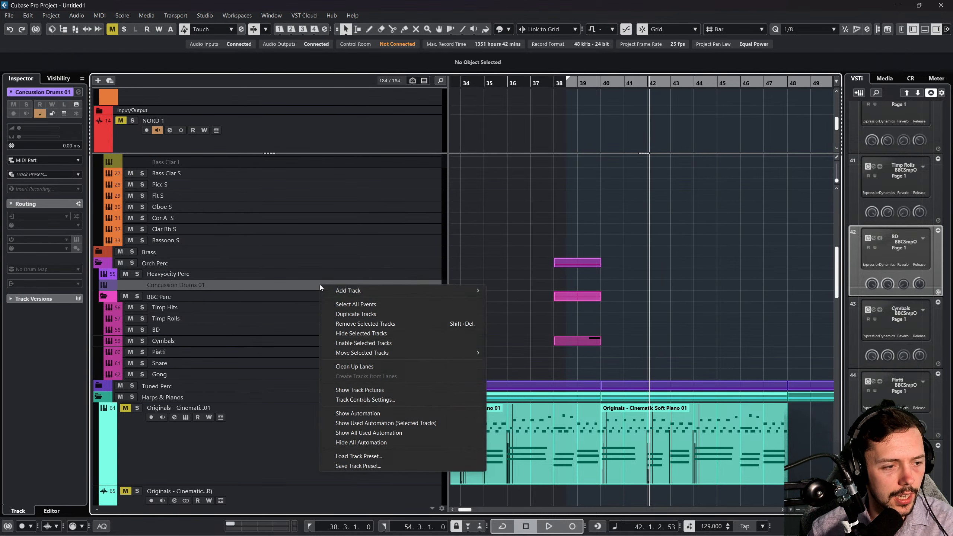
pyautogui.click(649, 288)
# Go through the Timp Rolls and Timp Hits tracks and select the Heavyocity Perc track for playing.
pyautogui.click(425, 318)
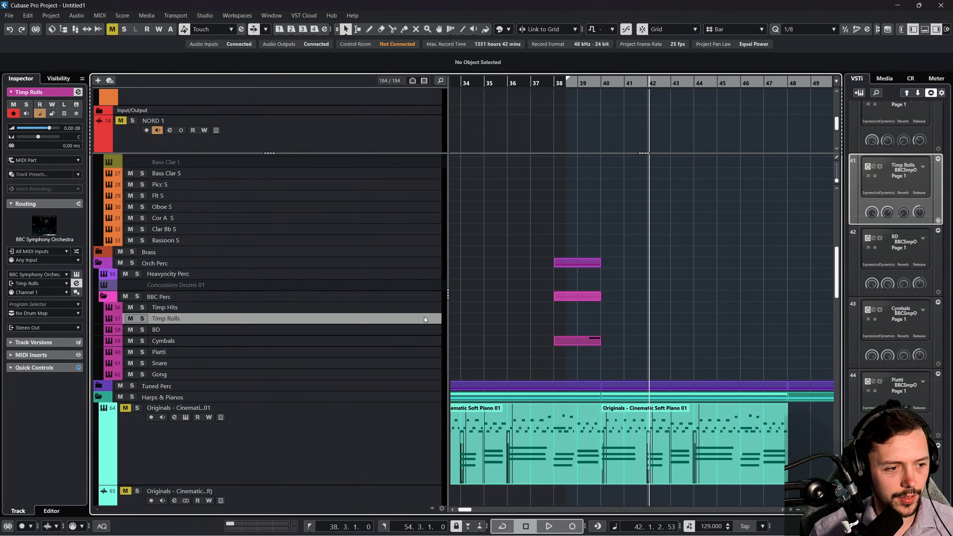
pyautogui.click(413, 307)
pyautogui.click(400, 274)
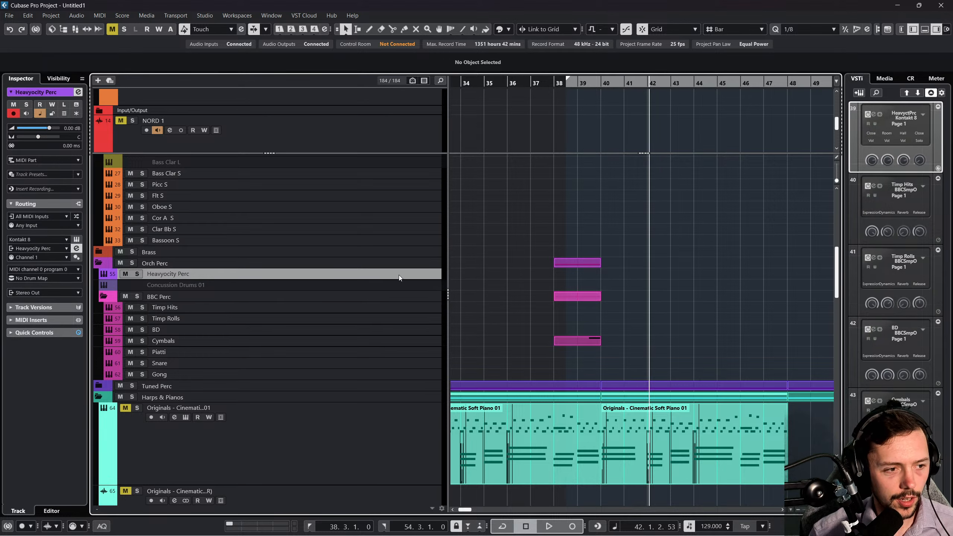
pyautogui.scroll(-2, 565, 277)
pyautogui.scroll(4, 569, 278)
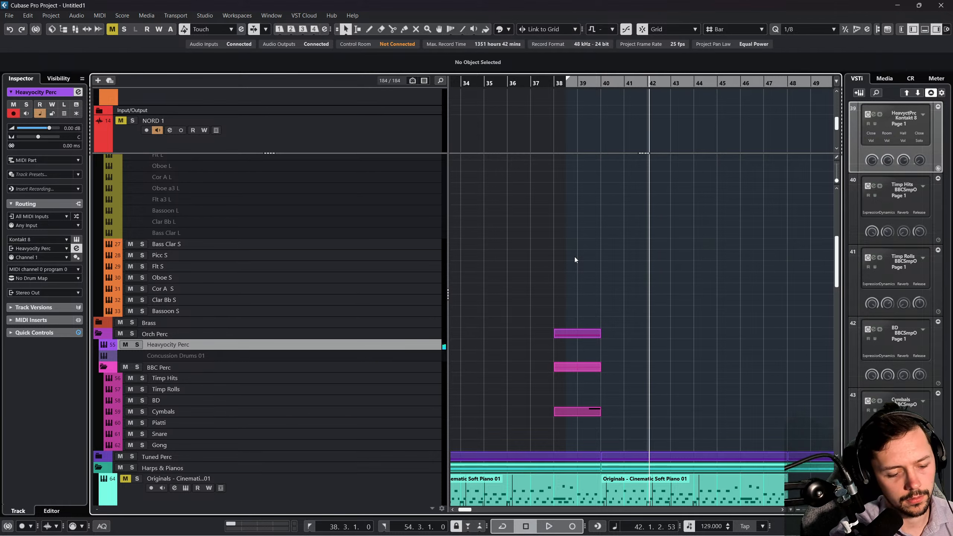
# Record a percussion performance on the Heavyocity Perc track from bar 38 to bar 48.
pyautogui.click(562, 83)
pyautogui.press('space')
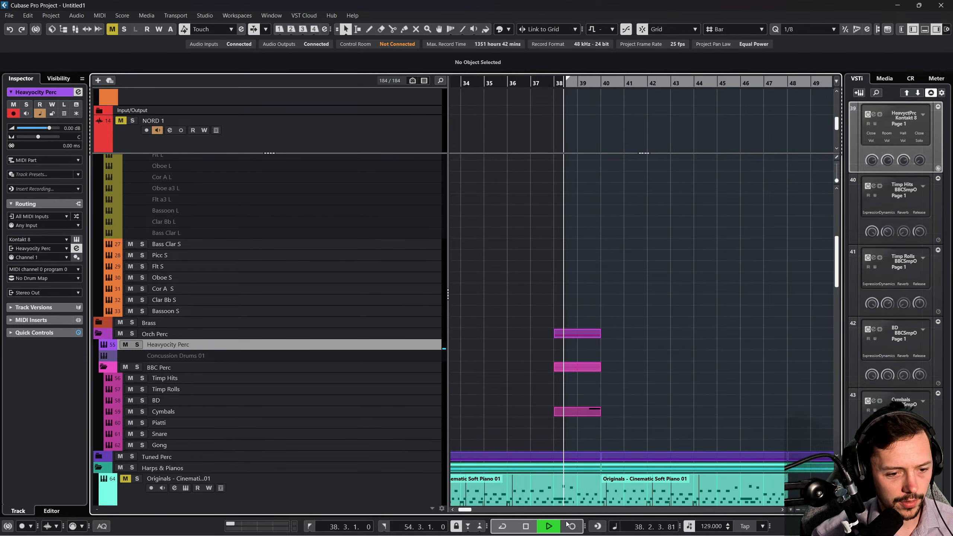
pyautogui.press('space')
pyautogui.click(554, 84)
pyautogui.press('KP_Multiply')
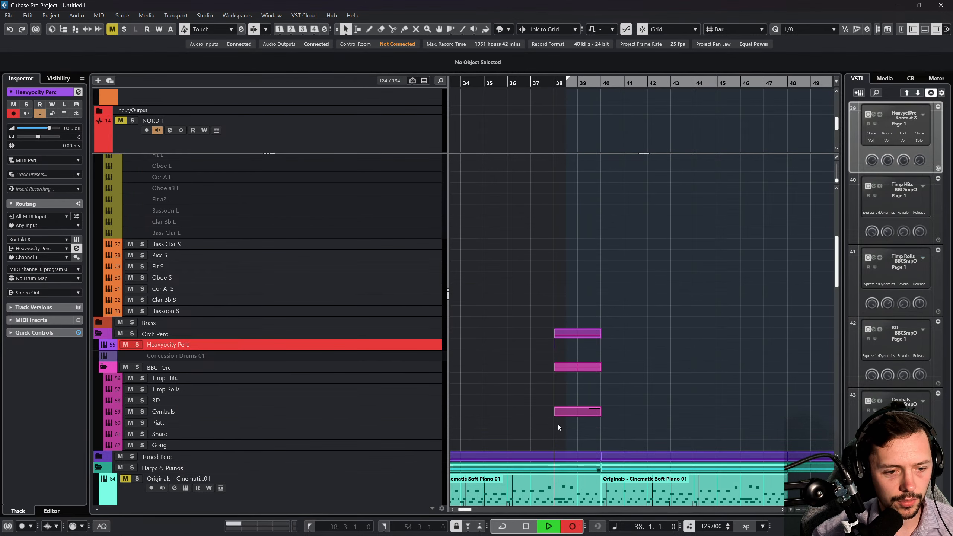
pyautogui.scroll(-4, 563, 375)
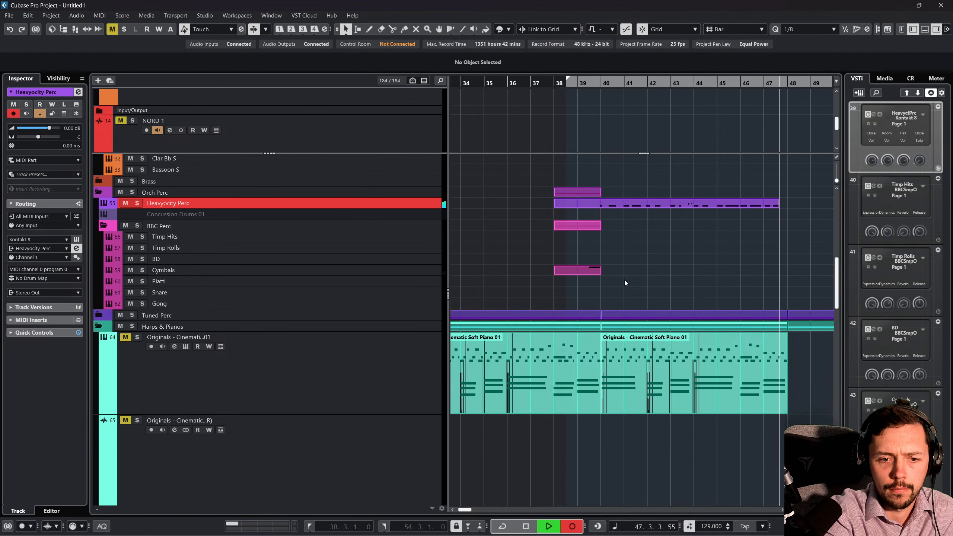
pyautogui.press('space')
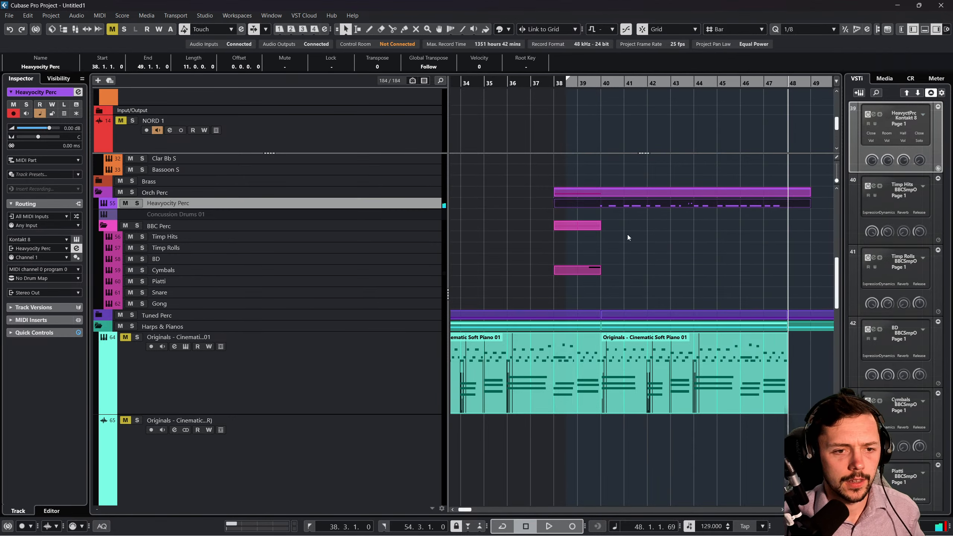
# Quantize all recorded Heavyocity Perc notes to 1/8 and delete the stray higher notes near the end of bar 43.
pyautogui.doubleClick(660, 204)
pyautogui.hotkey('ctrl', 'a')
pyautogui.press('q')
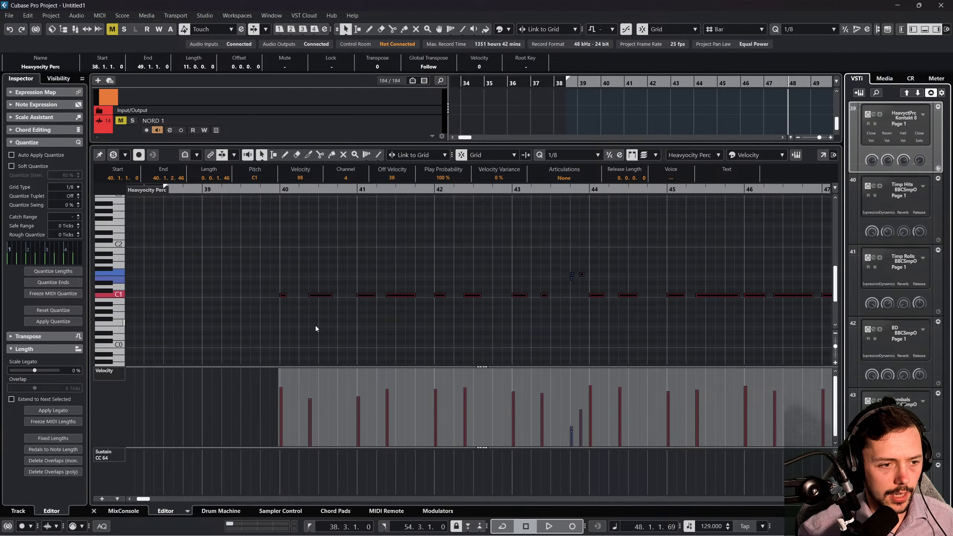
pyautogui.click(490, 284)
pyautogui.moveTo(607, 283); pyautogui.dragTo(606, 284)
pyautogui.press('Delete')
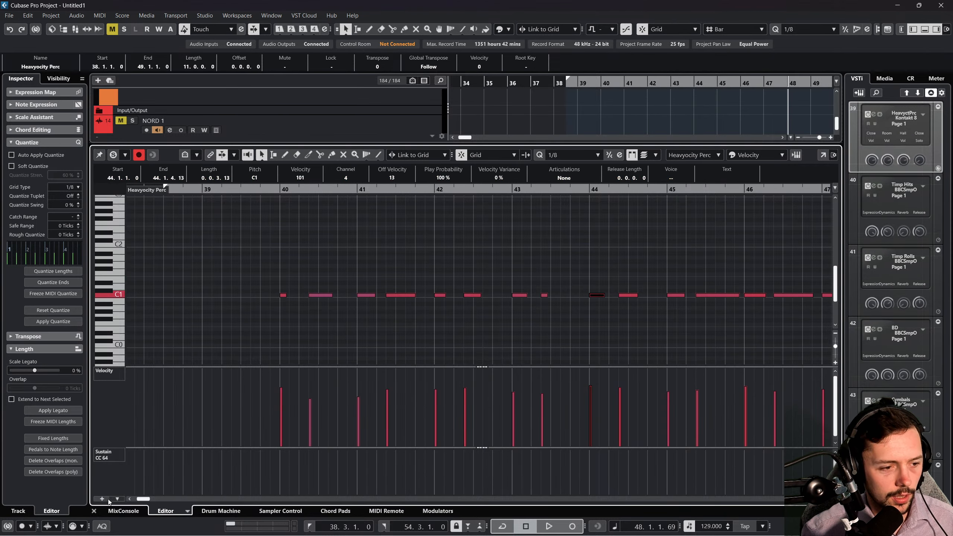
pyautogui.click(94, 510)
# Move the Cymbals part and the Heavyocity Perc part so that both start at bar 46.
pyautogui.hscroll(3, 537, 284)
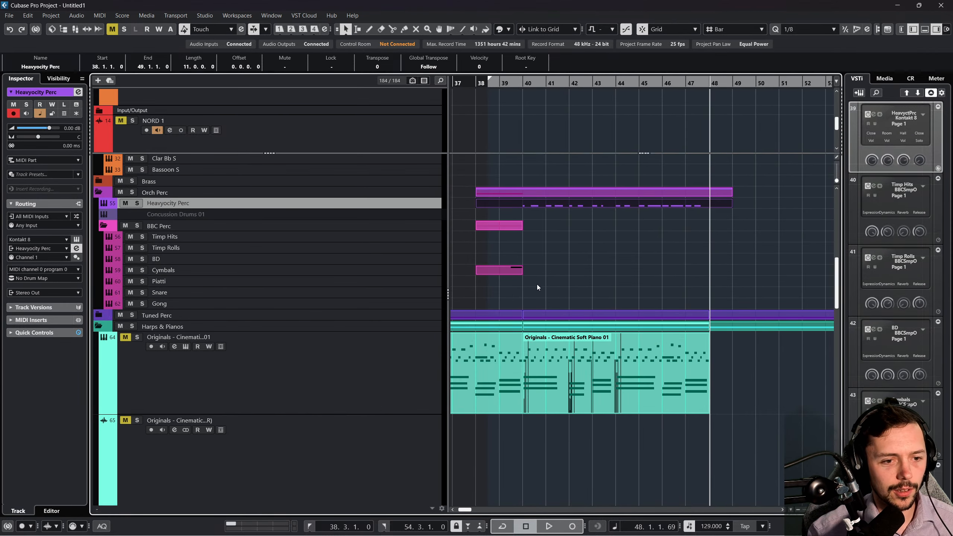
pyautogui.click(516, 269)
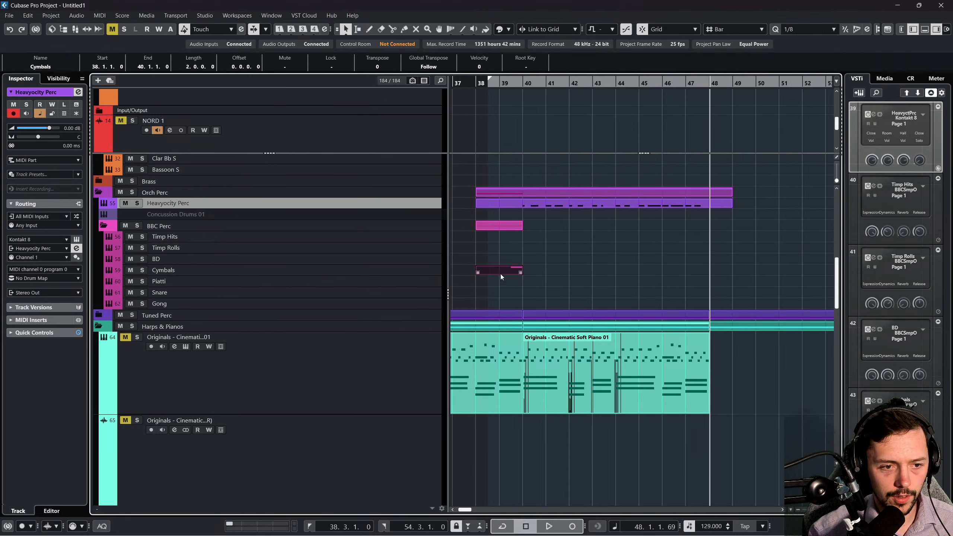
pyautogui.moveTo(500, 274); pyautogui.dragTo(691, 273)
pyautogui.moveTo(692, 206); pyautogui.dragTo(859, 207)
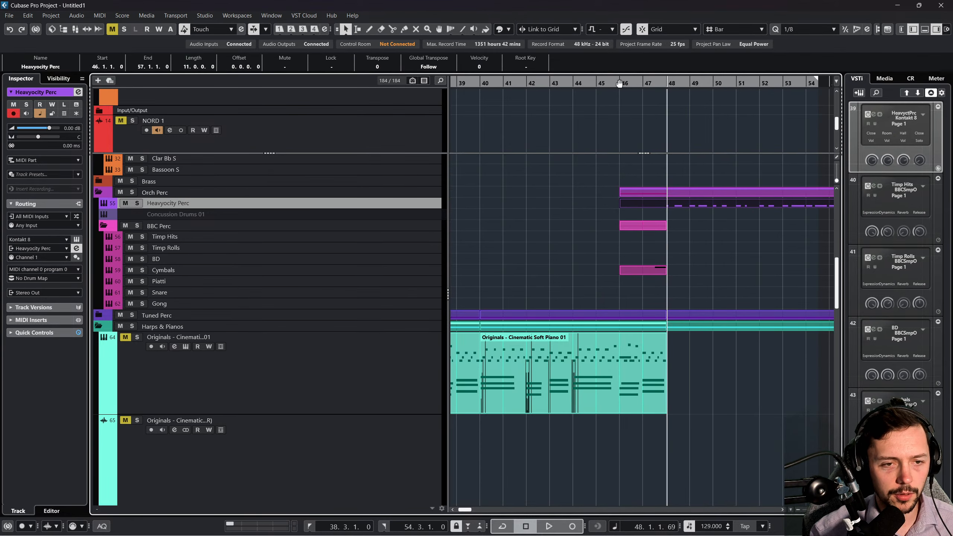
# Play the arrangement from around bar 37 and look over the tracks leading into the moved percussion.
pyautogui.moveTo(619, 83); pyautogui.dragTo(513, 82)
pyautogui.press('space')
pyautogui.scroll(-3, 603, 158)
pyautogui.hscroll(-3, 604, 162)
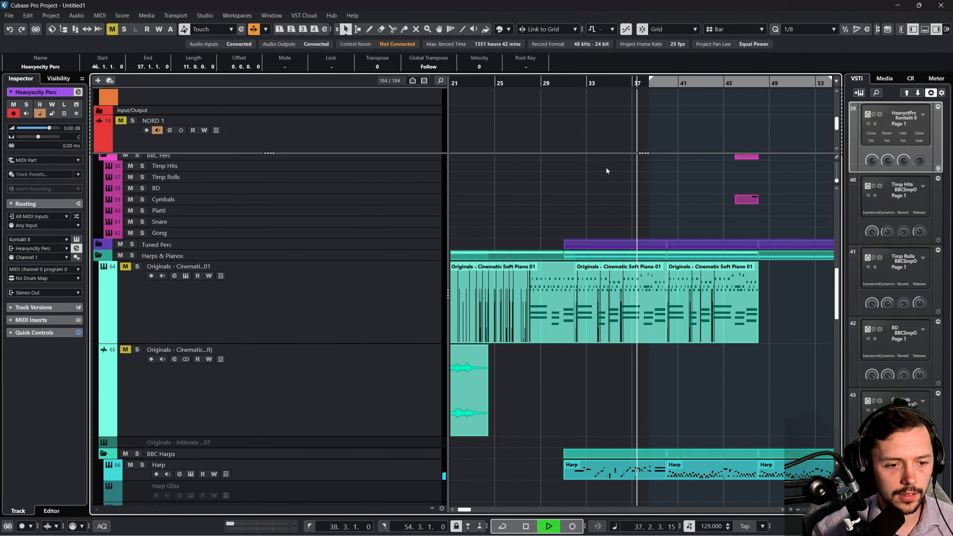
pyautogui.hscroll(3, 605, 167)
pyautogui.scroll(-2, 606, 168)
pyautogui.scroll(8, 606, 167)
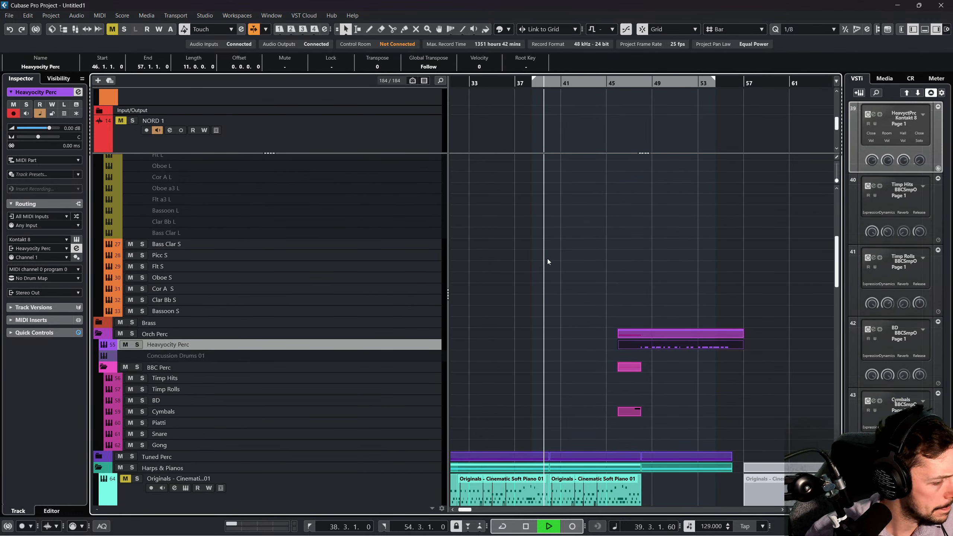
pyautogui.click(572, 311)
pyautogui.scroll(-4, 571, 301)
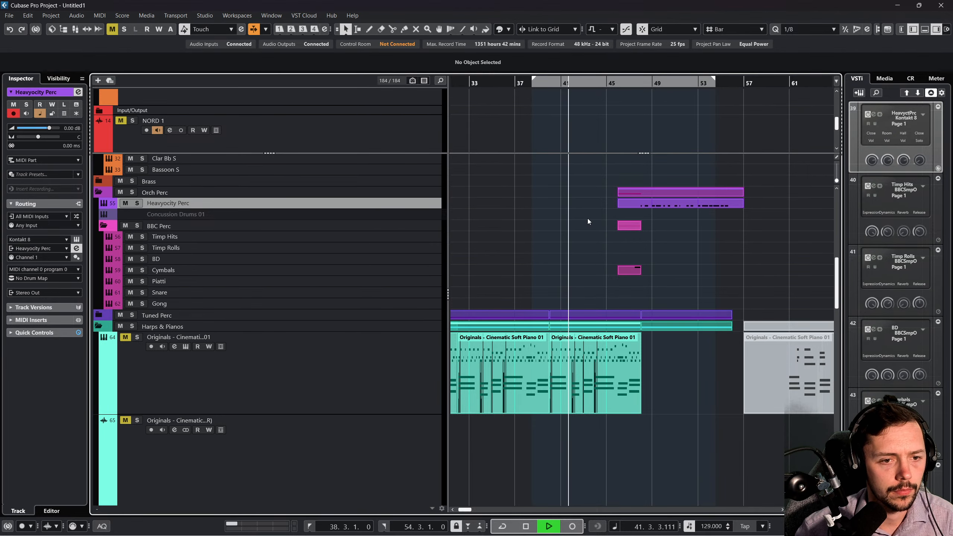
# Lower the velocities of all Heavyocity Perc notes together, bringing the first note to 81, and close the editor.
pyautogui.doubleClick(651, 204)
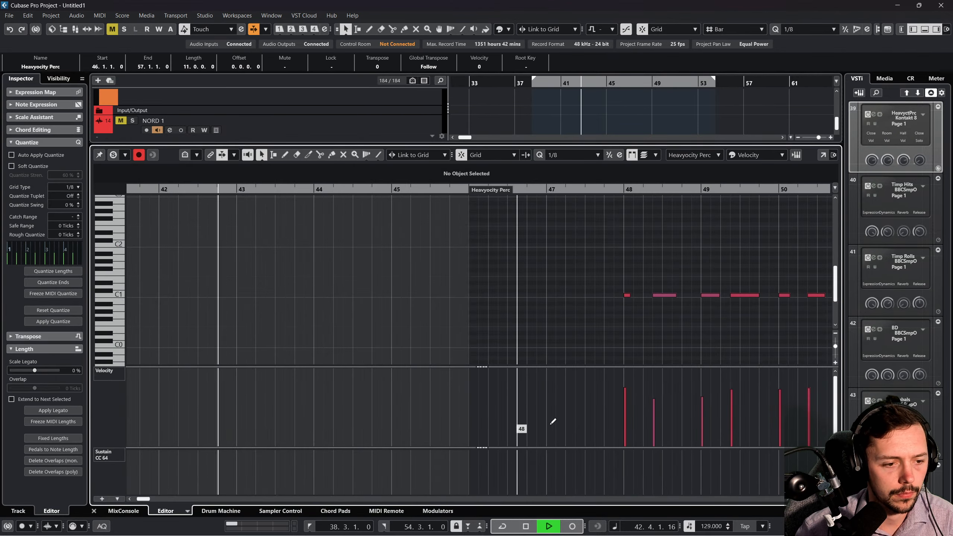
pyautogui.hscroll(6, 553, 421)
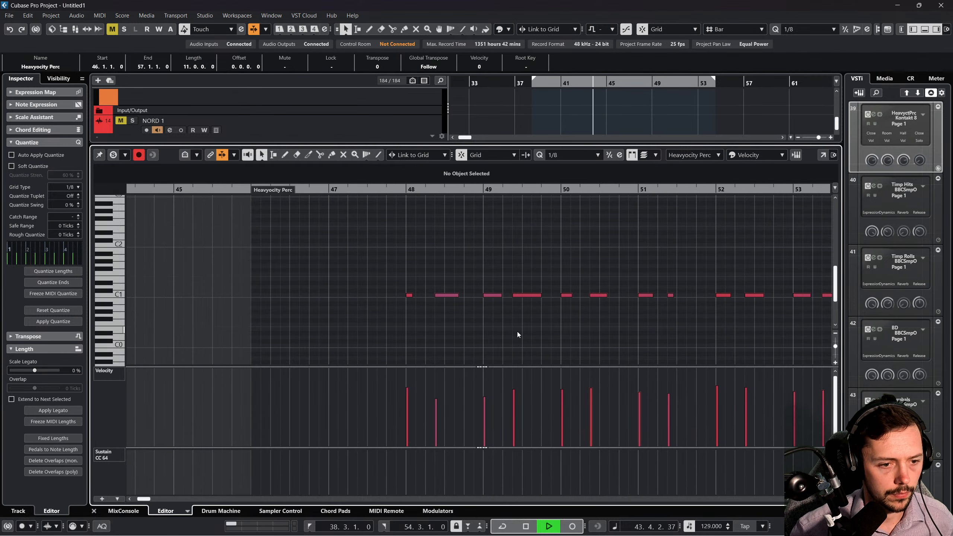
pyautogui.hotkey('ctrl', 'a')
pyautogui.hscroll(10, 405, 384)
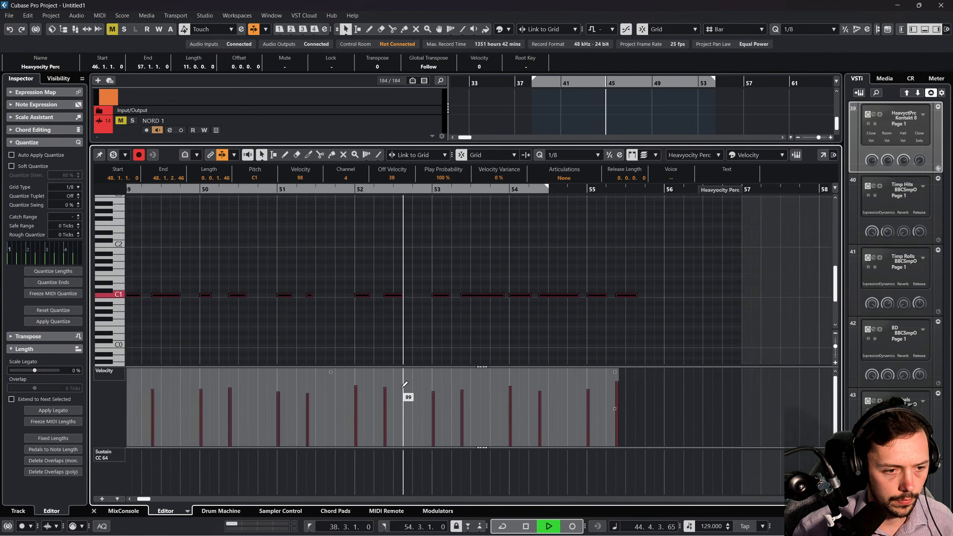
pyautogui.hscroll(4, 404, 384)
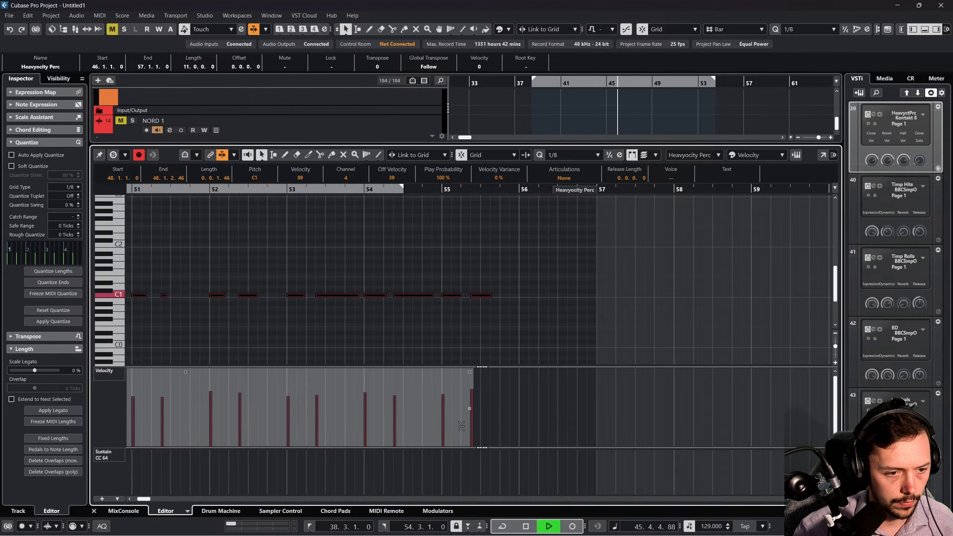
pyautogui.moveTo(461, 436); pyautogui.dragTo(462, 439)
pyautogui.hscroll(-10, 461, 432)
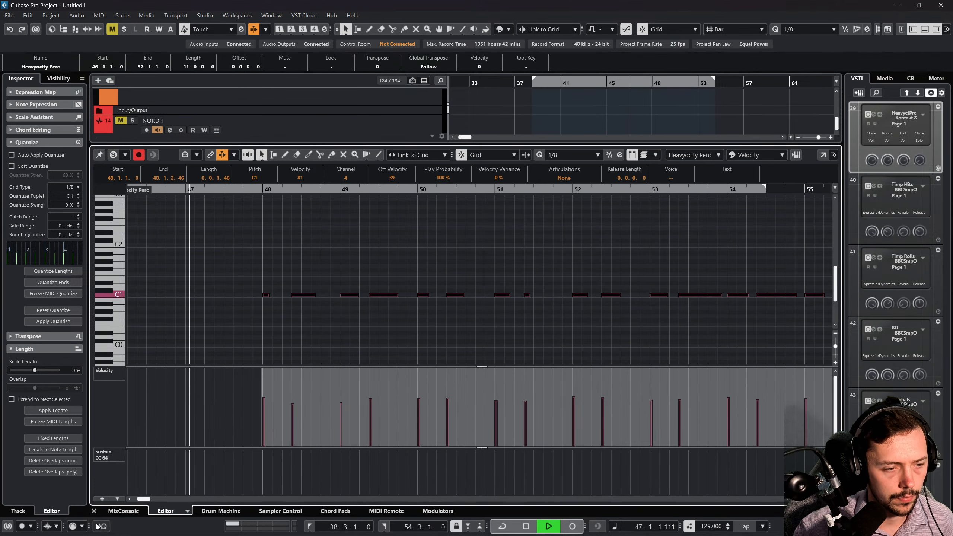
pyautogui.click(93, 511)
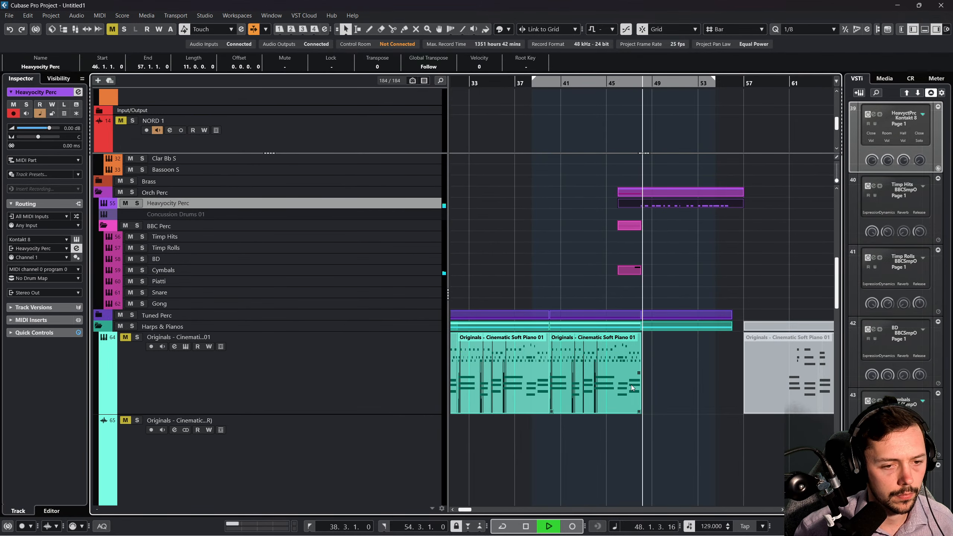
# Raise the velocities of all Heavyocity Perc notes together, bringing the first note to 93, and replay from just before bar 48.
pyautogui.hscroll(3, 679, 405)
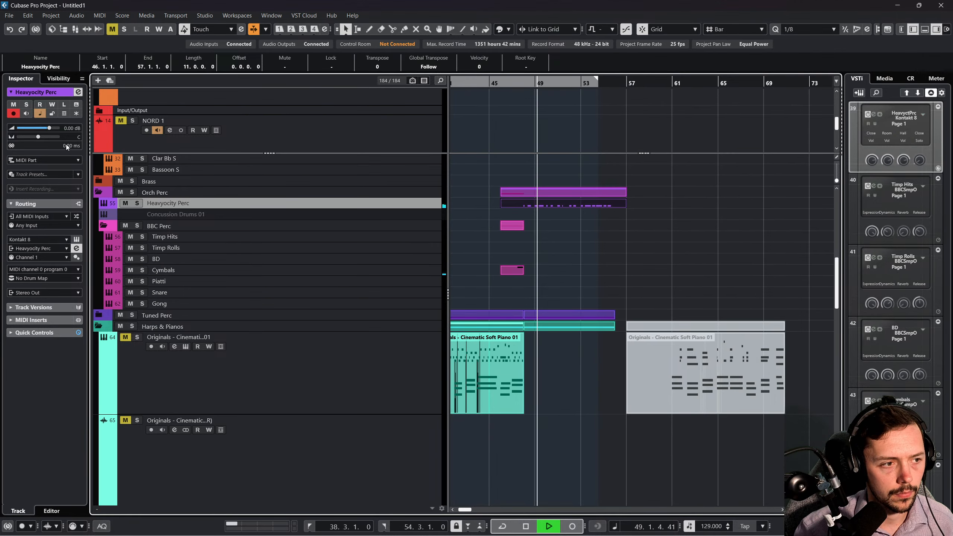
pyautogui.doubleClick(526, 206)
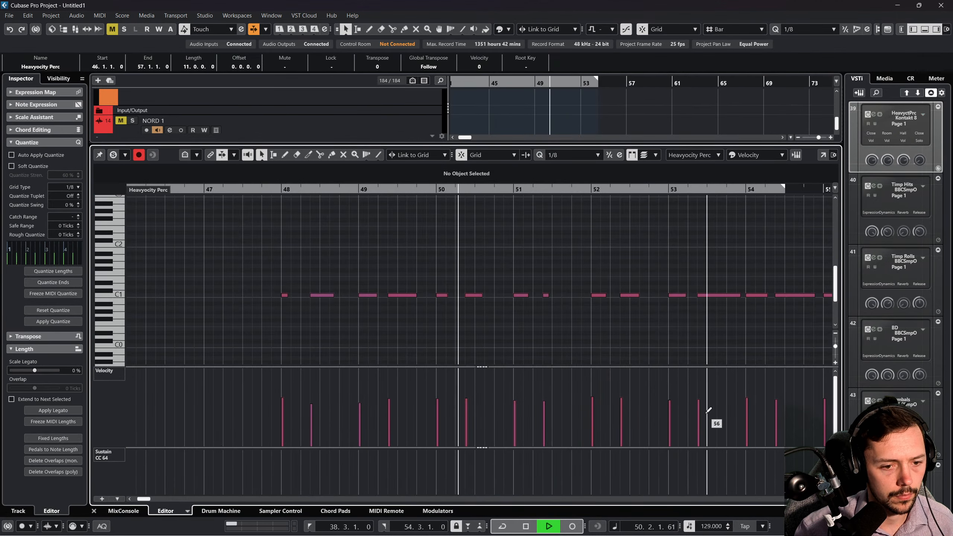
pyautogui.hscroll(-4, 545, 414)
pyautogui.hscroll(5, 549, 414)
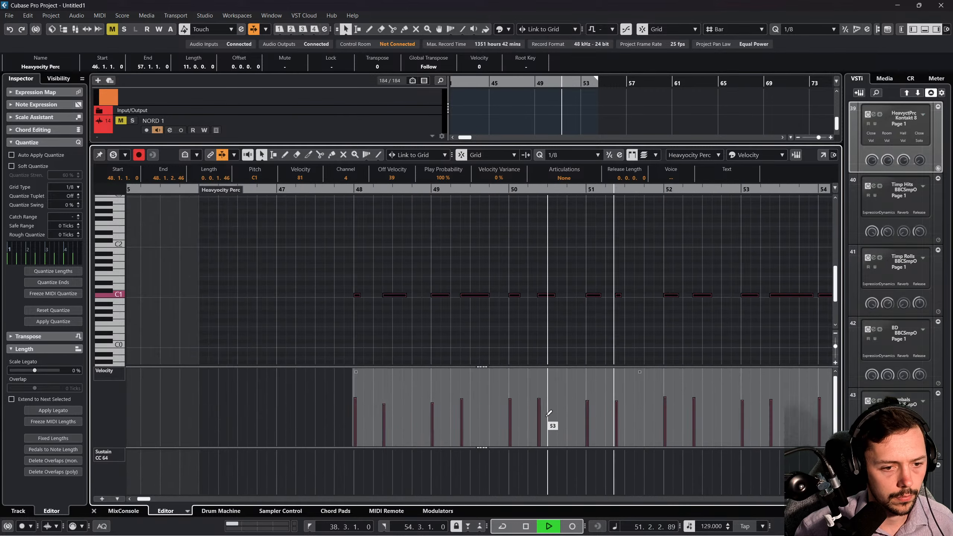
pyautogui.moveTo(506, 376); pyautogui.dragTo(504, 369)
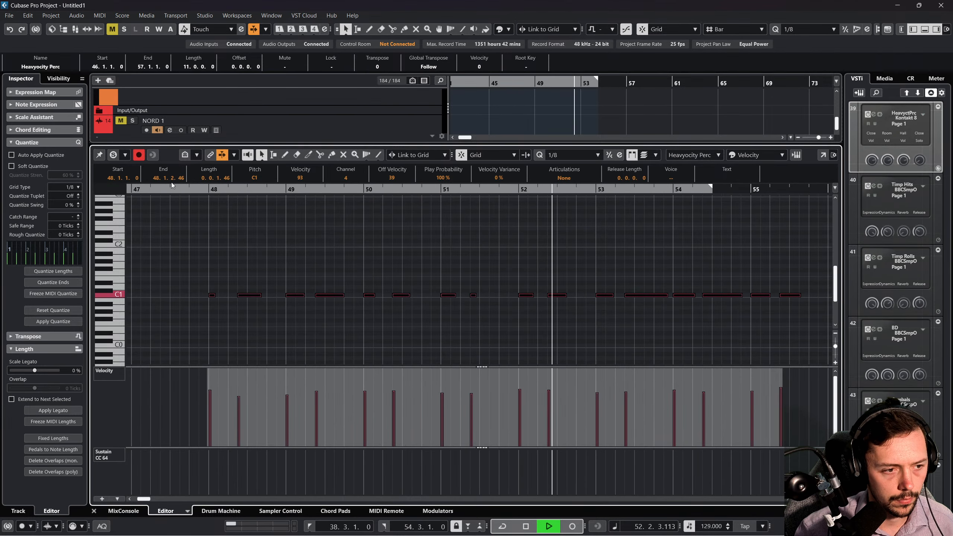
pyautogui.click(197, 186)
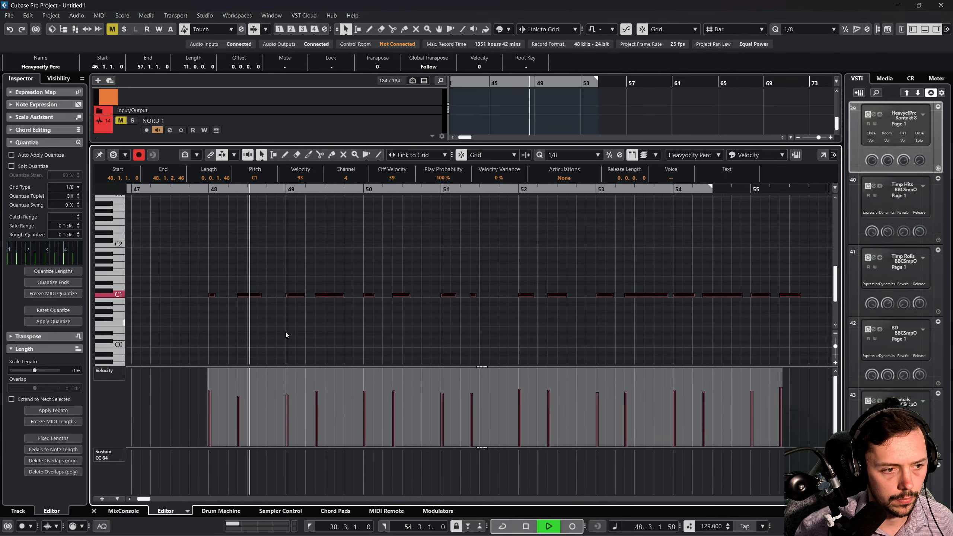
# Transpose all Heavyocity Perc notes up to D1 and play them from just before bar 48.
pyautogui.press('space')
pyautogui.moveTo(211, 293); pyautogui.dragTo(212, 287)
pyautogui.click(203, 194)
pyautogui.press('space')
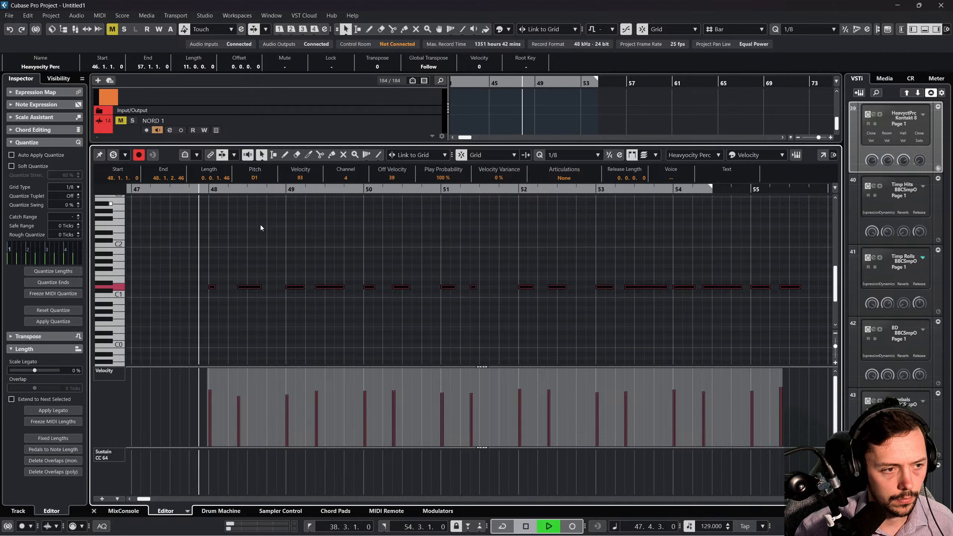
# Even out the Heavyocity Perc velocities and raise them together to 118 on the first note, replaying from just before bar 48.
pyautogui.moveTo(779, 408); pyautogui.dragTo(773, 442)
pyautogui.moveTo(495, 370); pyautogui.dragTo(498, 358)
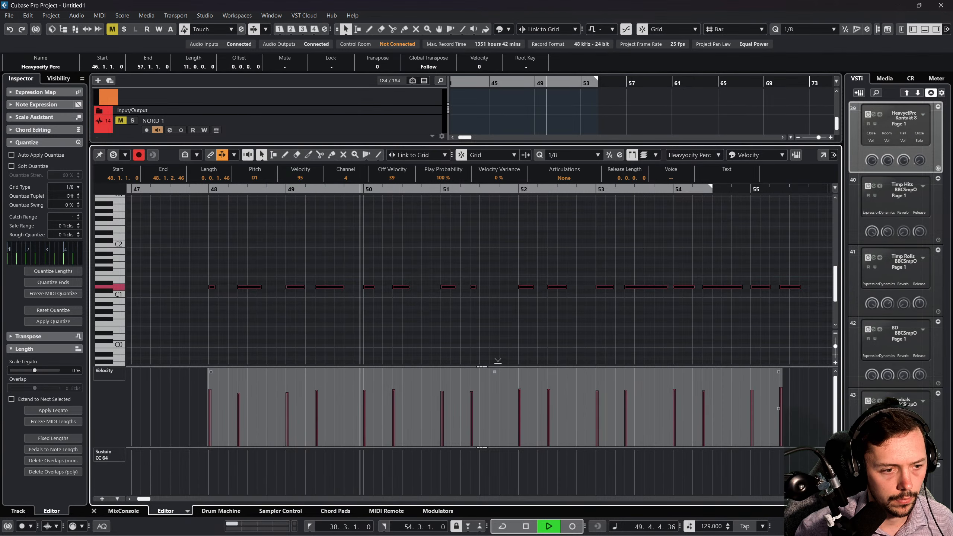
pyautogui.click(203, 189)
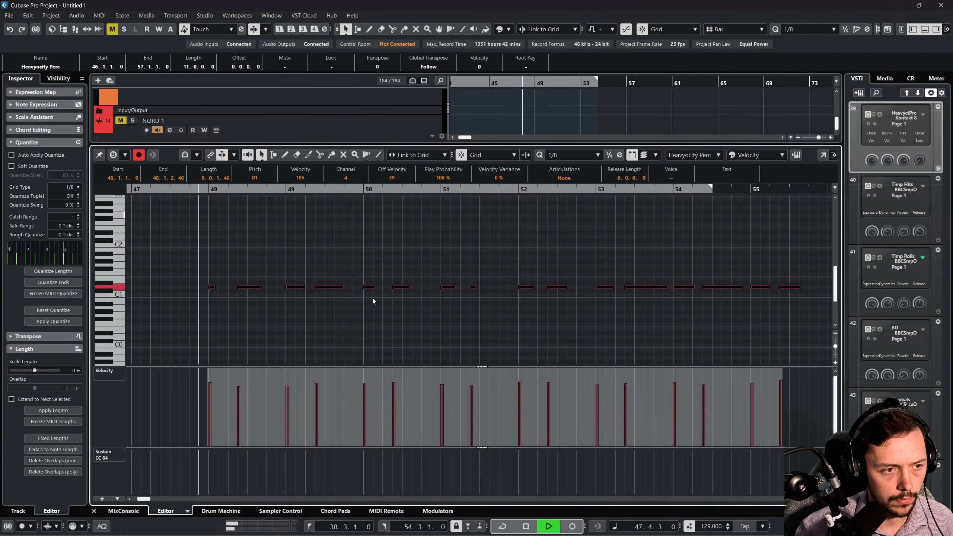
pyautogui.moveTo(496, 372); pyautogui.dragTo(501, 364)
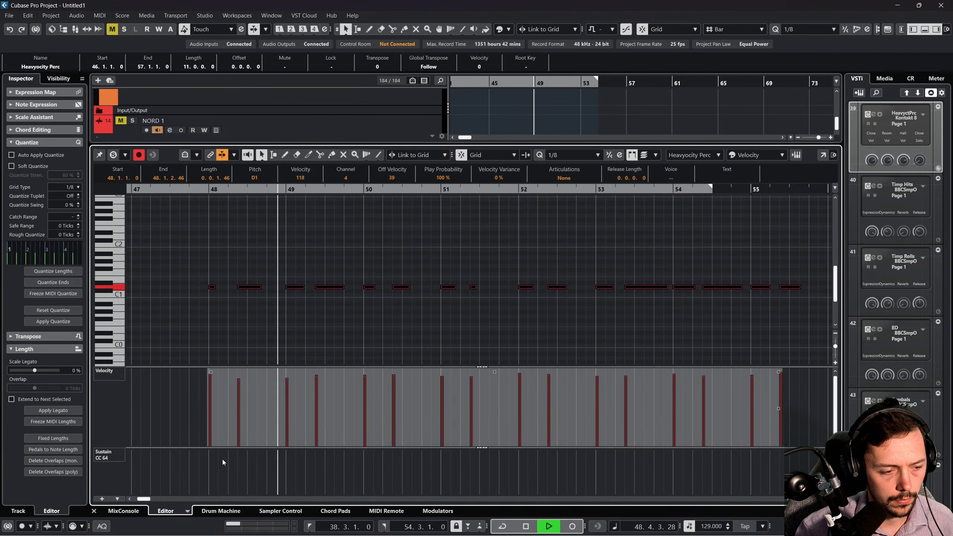
# Lower the velocities of all Heavyocity Perc notes together, bringing the first note to 103, replay from just before bar 48, and close the editor.
pyautogui.moveTo(494, 372); pyautogui.dragTo(494, 382)
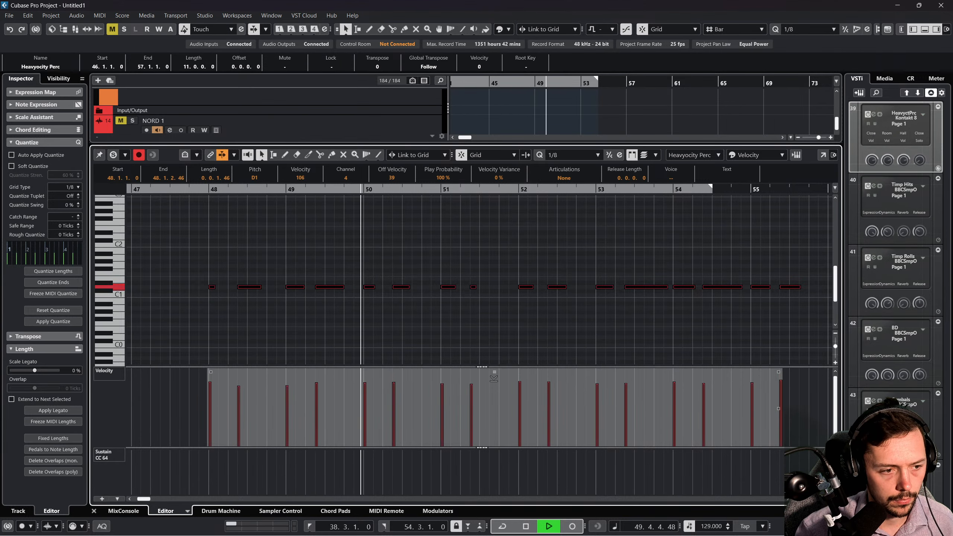
pyautogui.click(204, 189)
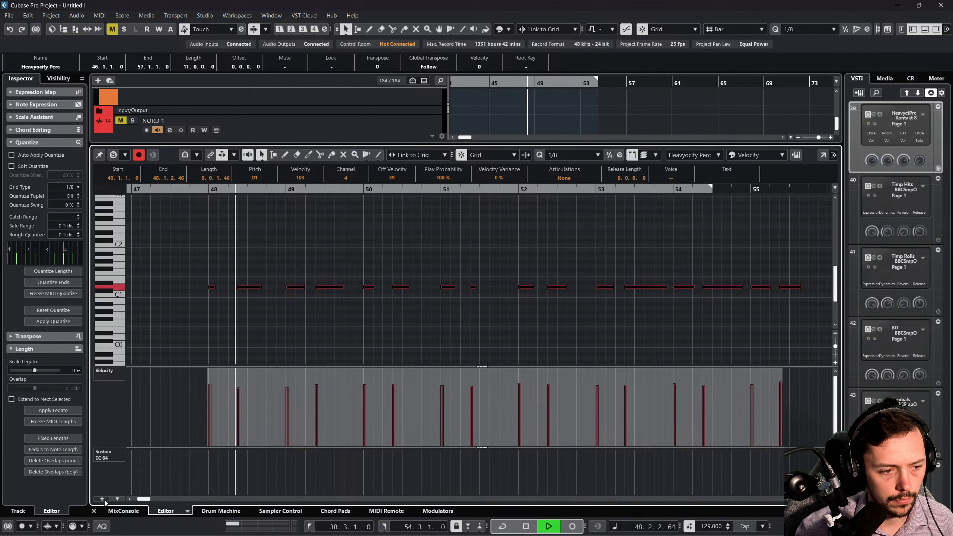
pyautogui.click(94, 511)
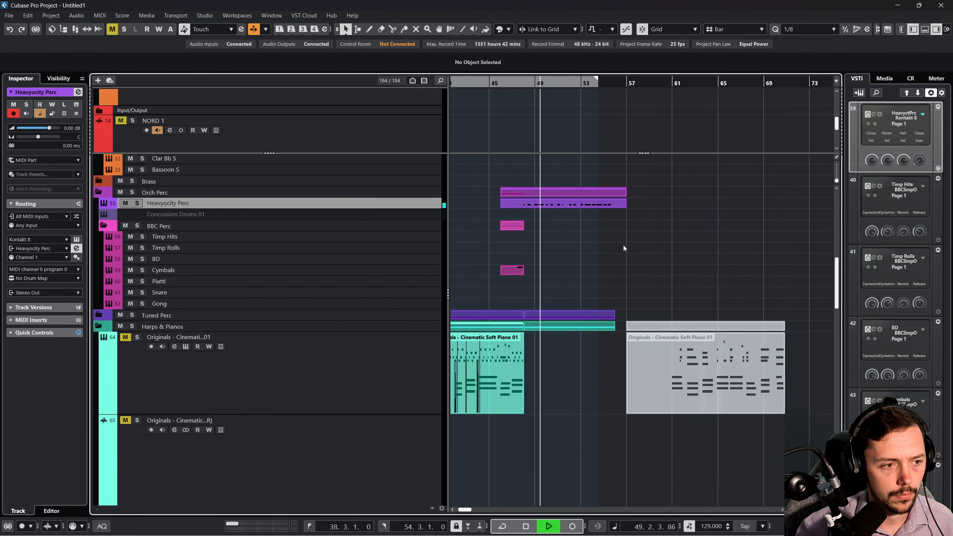
pyautogui.scroll(3, 376, 293)
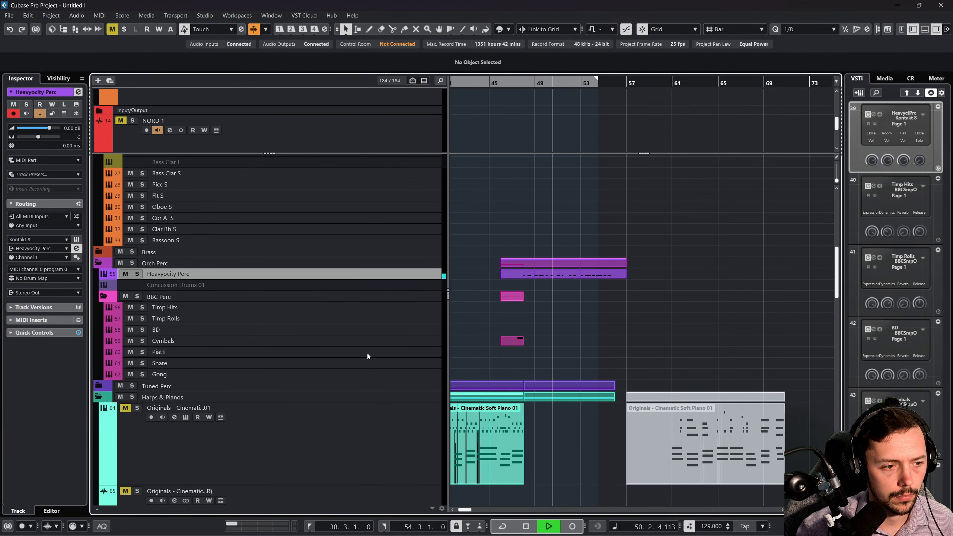
pyautogui.press('space')
# Move the playback position to bar 46 and audition the percussion tracks, including Piatti, Snare and Gong.
pyautogui.click(499, 104)
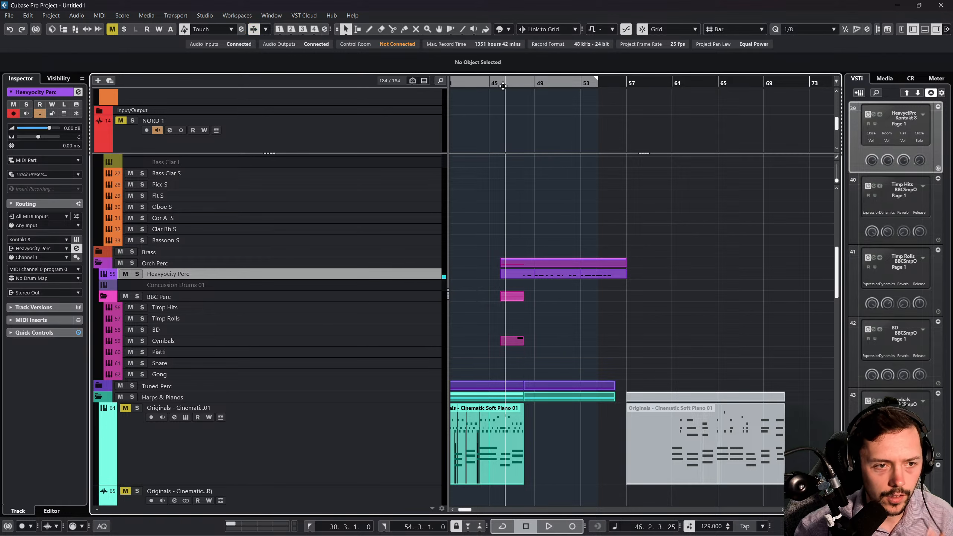
pyautogui.click(332, 387)
pyautogui.click(345, 352)
pyautogui.click(356, 373)
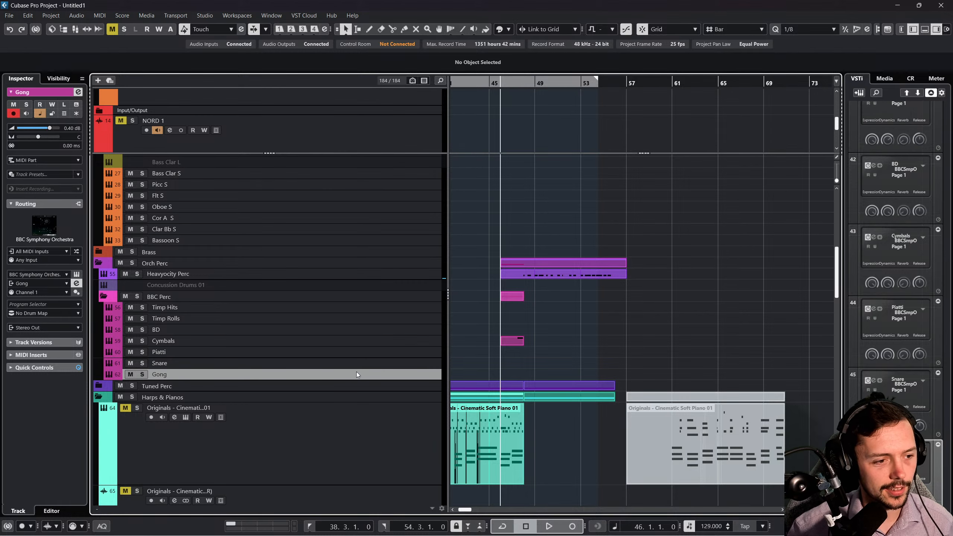
pyautogui.click(358, 364)
pyautogui.click(357, 377)
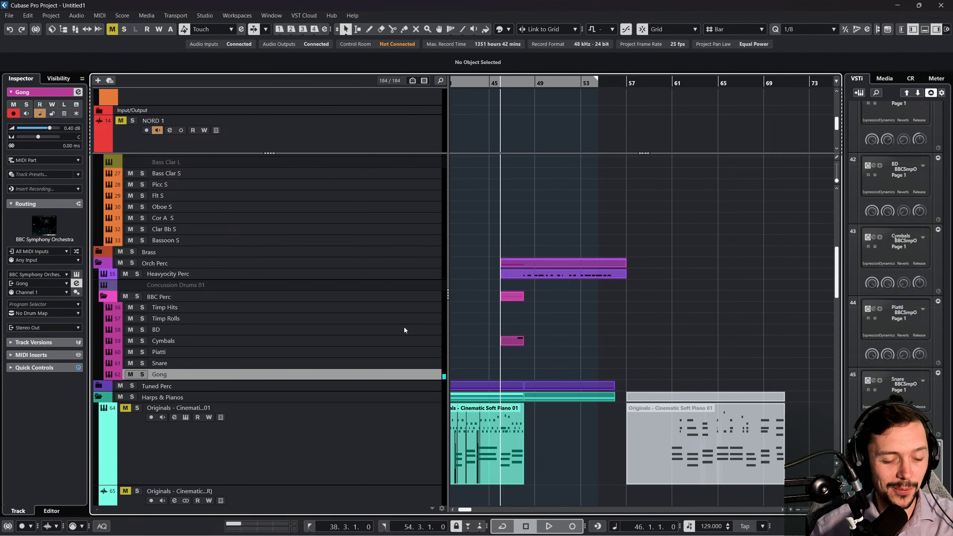
pyautogui.click(395, 360)
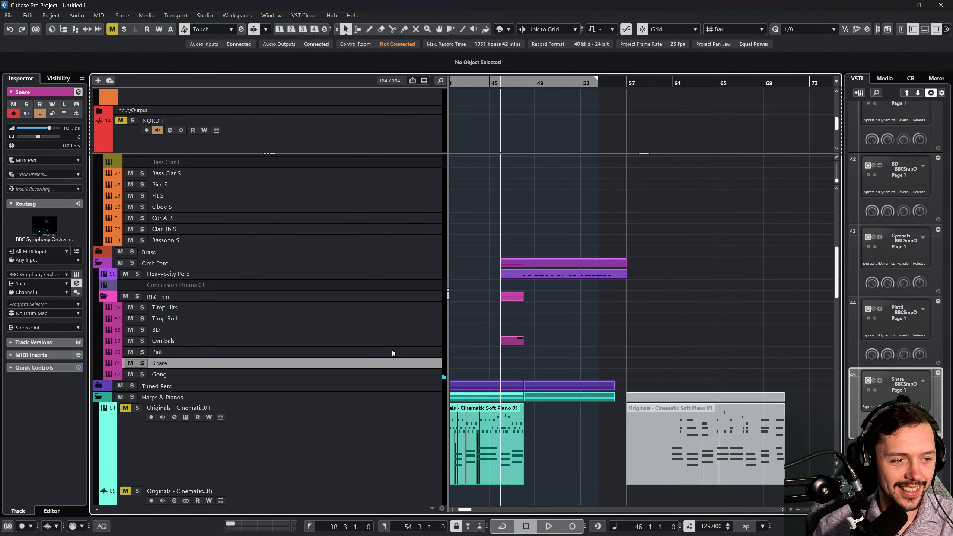
# Enable the disabled Concussion Drums 01 track.
pyautogui.click(390, 285)
pyautogui.rightClick(391, 288)
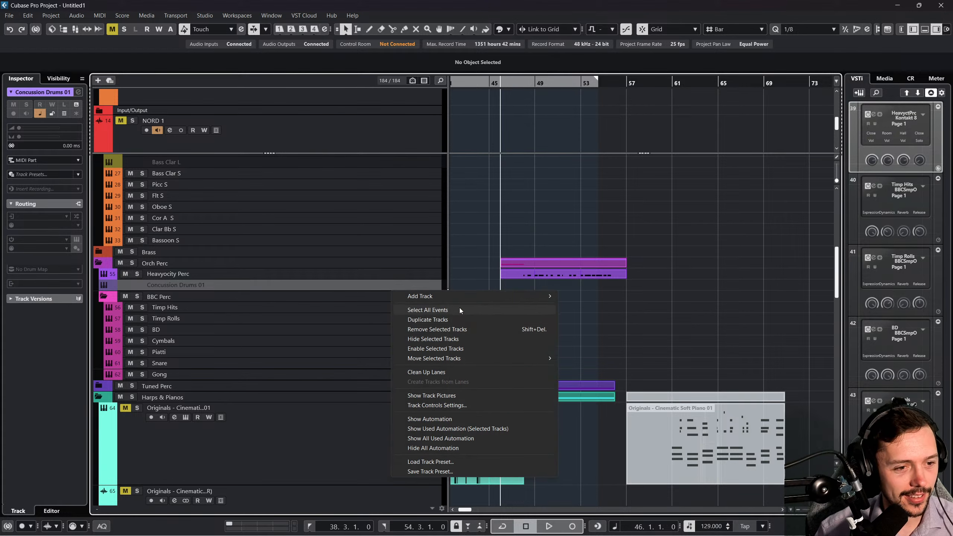
pyautogui.click(442, 348)
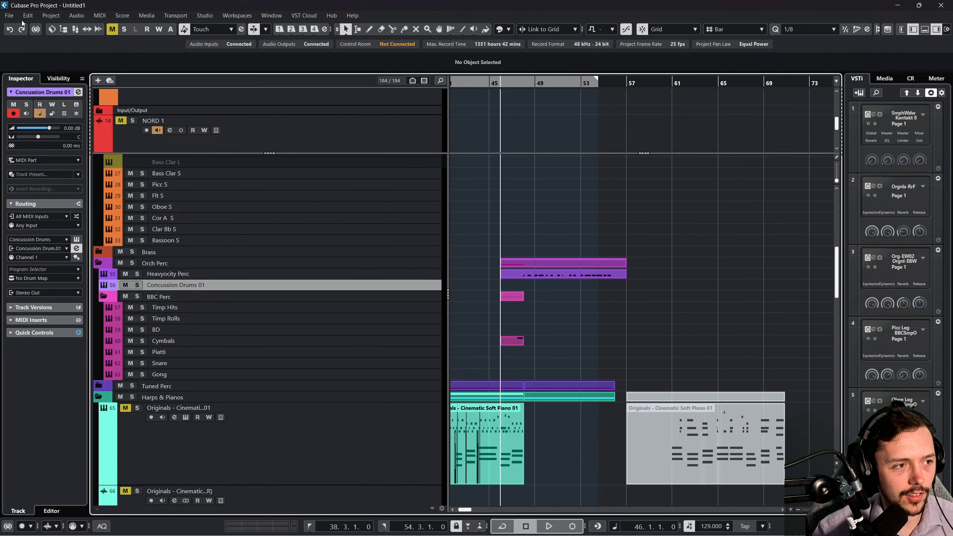
# Save the project under the name YT TRACK3108.
pyautogui.click(11, 15)
pyautogui.click(50, 86)
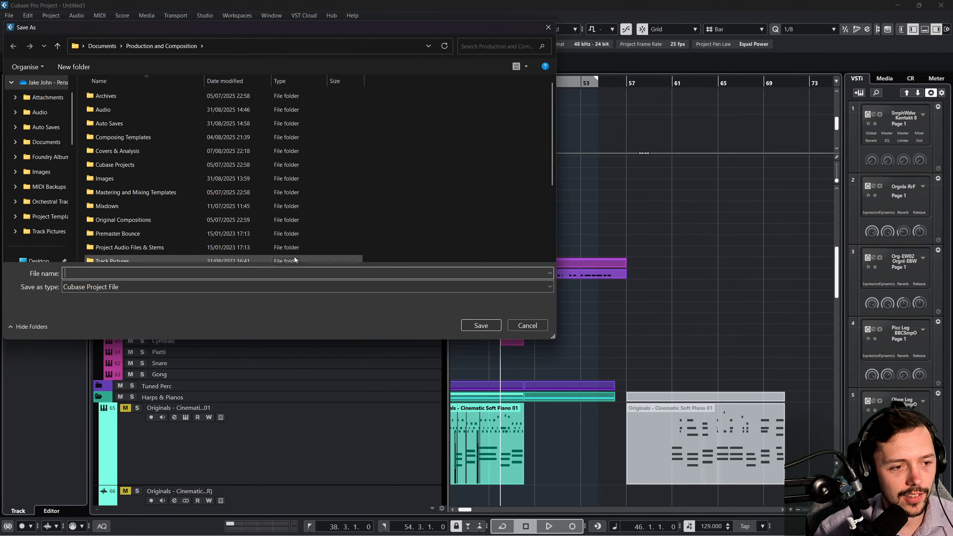
pyautogui.write('T')
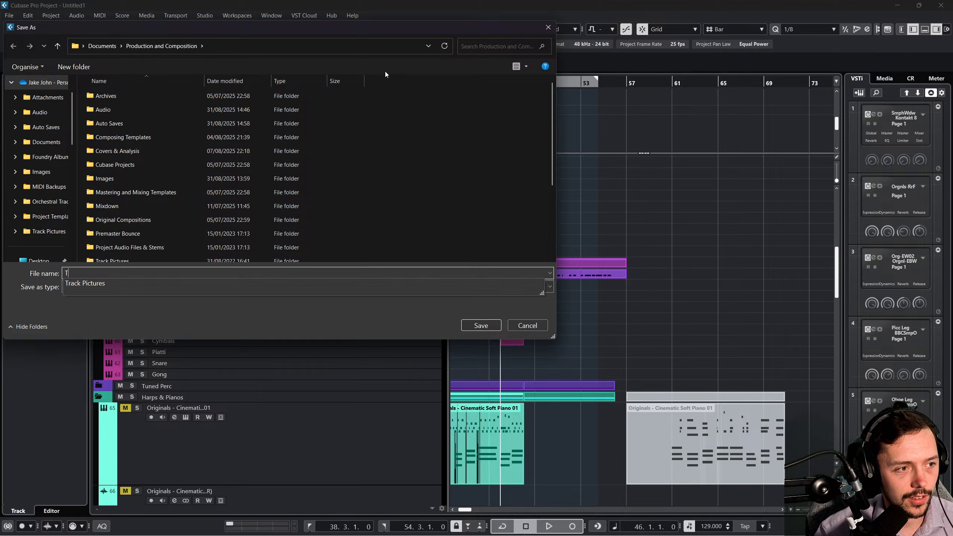
pyautogui.write('W')
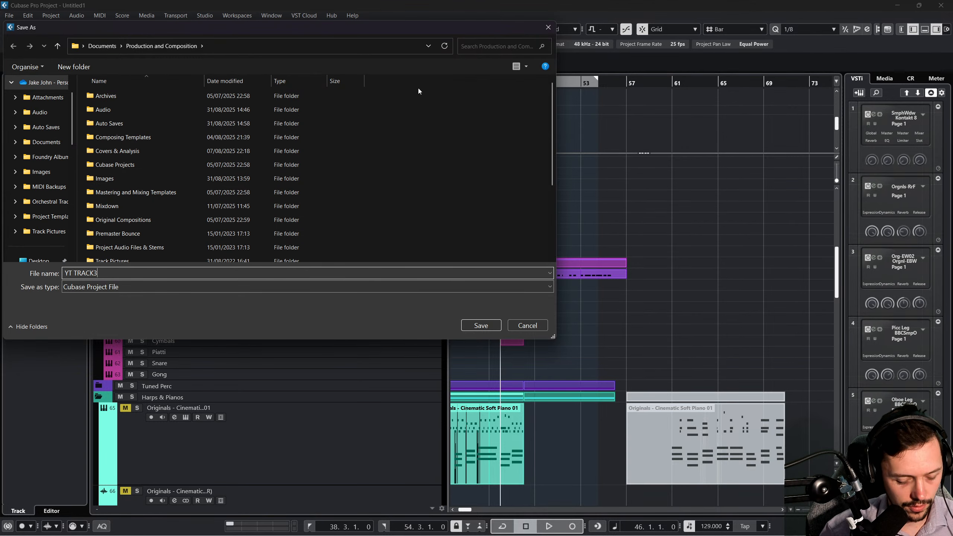
pyautogui.press('Return')
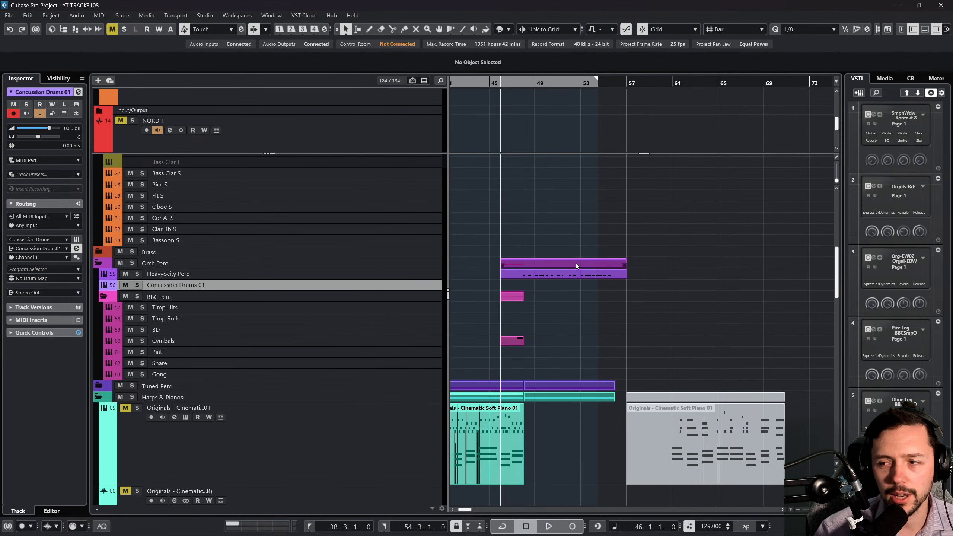
# Load the Traditional Strikes A preset in the Concussion Drums instrument and close its window.
pyautogui.click(77, 239)
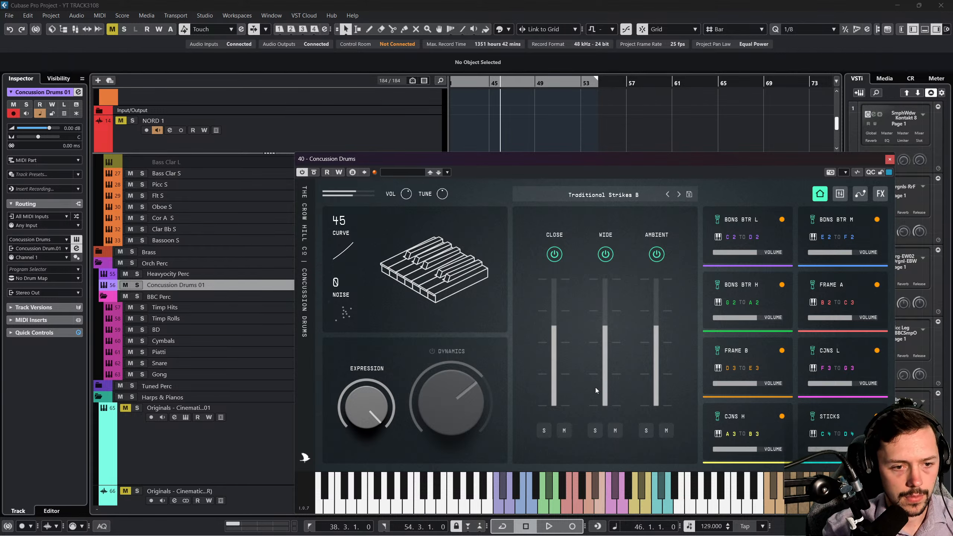
pyautogui.click(667, 193)
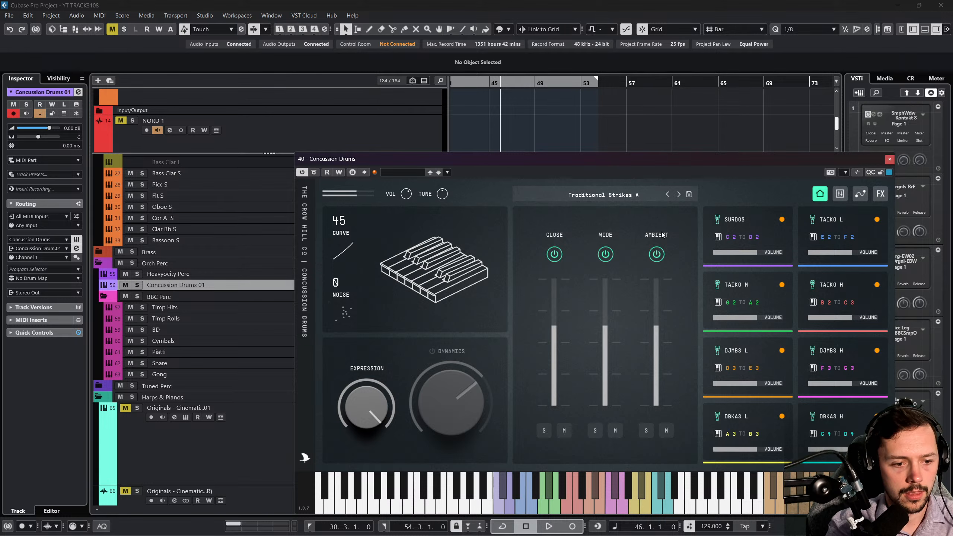
pyautogui.click(890, 159)
# Play the arrangement from bar 39 and again from about bar 44 to rehearse a Concussion Drums pattern.
pyautogui.hscroll(-3, 709, 168)
pyautogui.click(500, 83)
pyautogui.press('space')
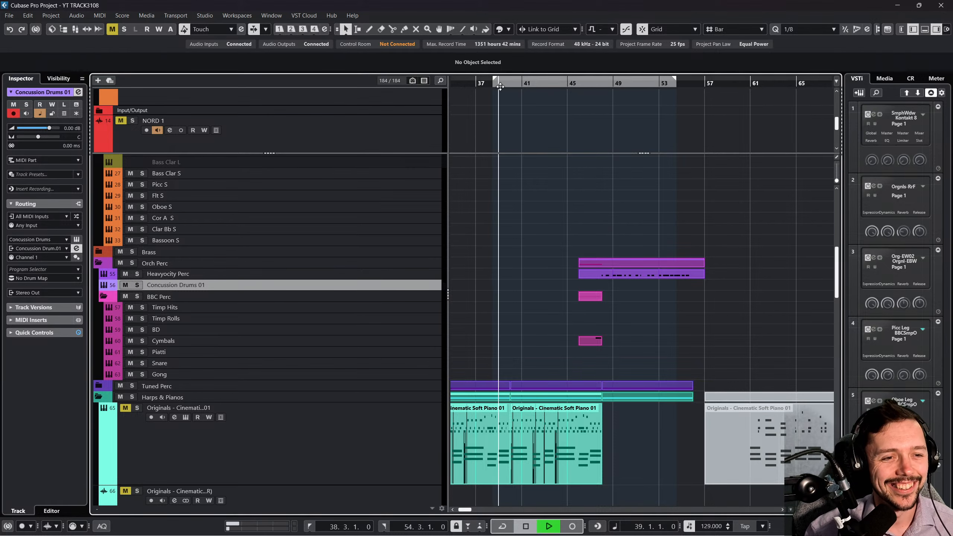
pyautogui.click(562, 85)
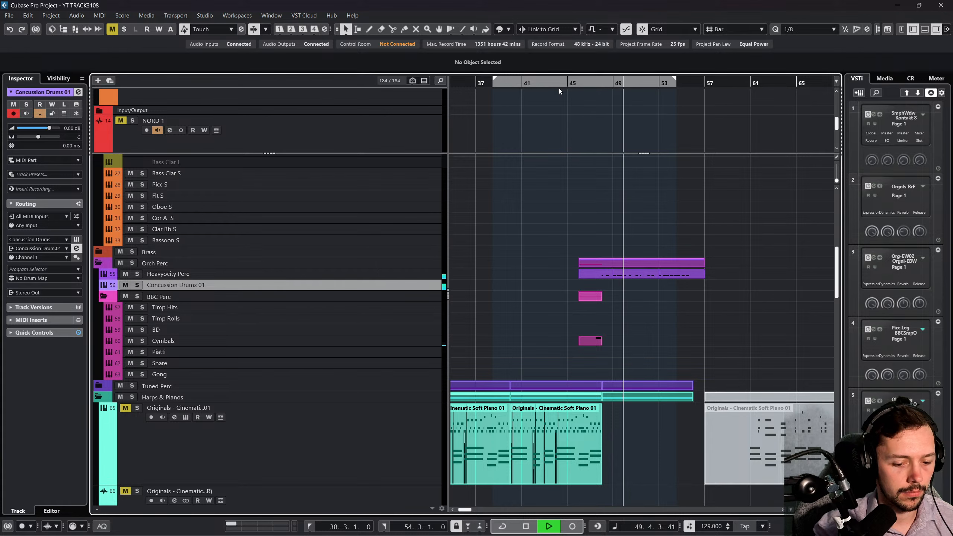
pyautogui.press('space')
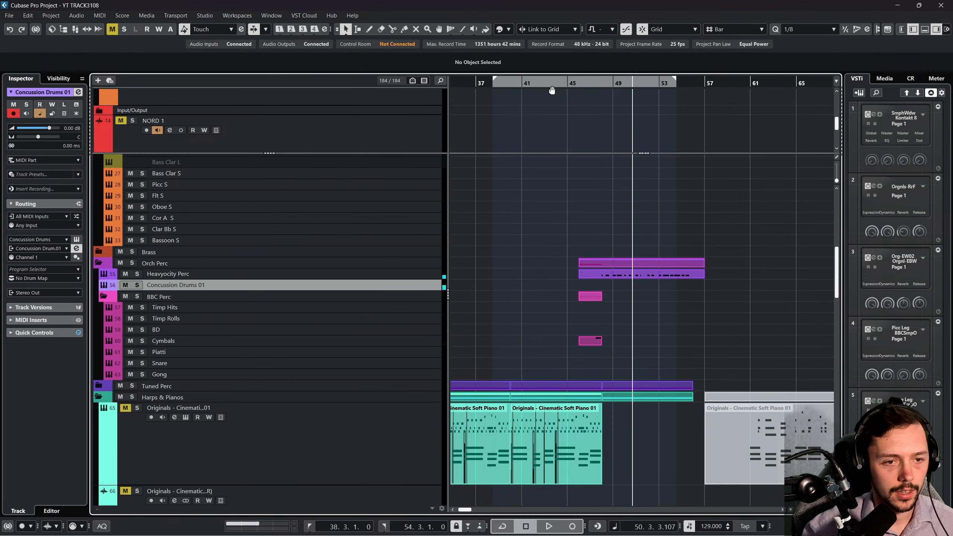
# Record a Concussion Drums 01 part spanning bars 45 to 57, with the drum pattern starting at bar 48, and mute the track.
pyautogui.click(552, 88)
pyautogui.press('KP_Multiply')
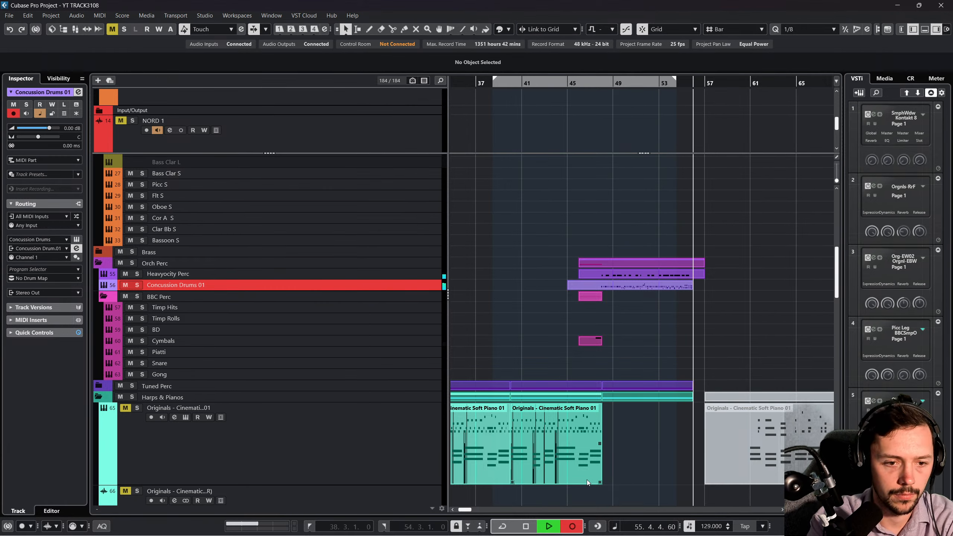
pyautogui.press('m')
pyautogui.press('space')
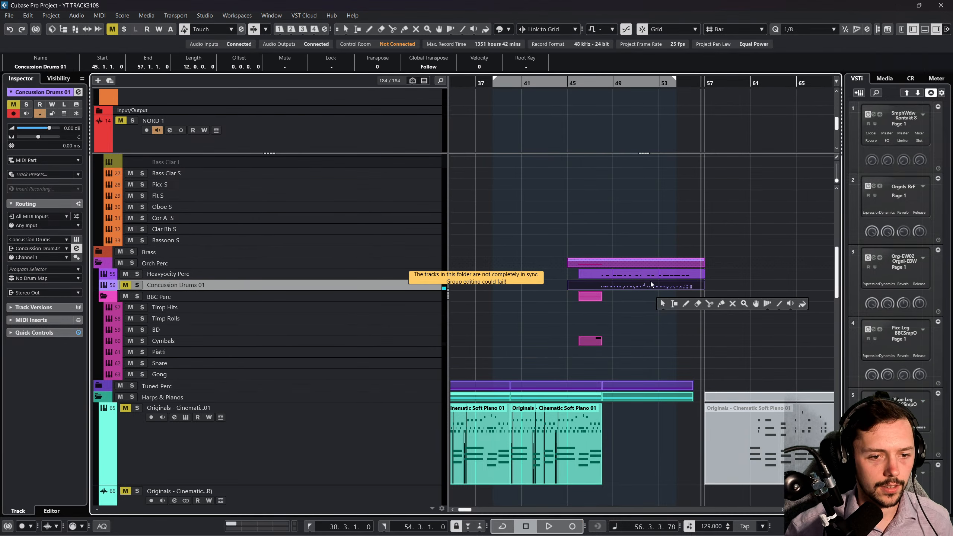
# Quantize all recorded Concussion Drums 01 notes to the 1/8 grid and close the editor.
pyautogui.doubleClick(643, 288)
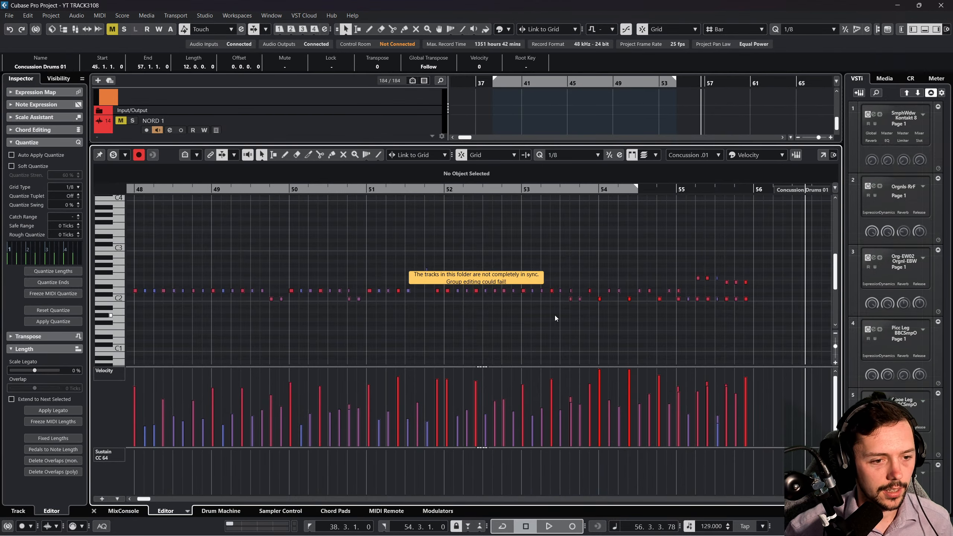
pyautogui.hscroll(-3, 554, 315)
pyautogui.hscroll(2, 416, 321)
pyautogui.hotkey('ctrl', 'a')
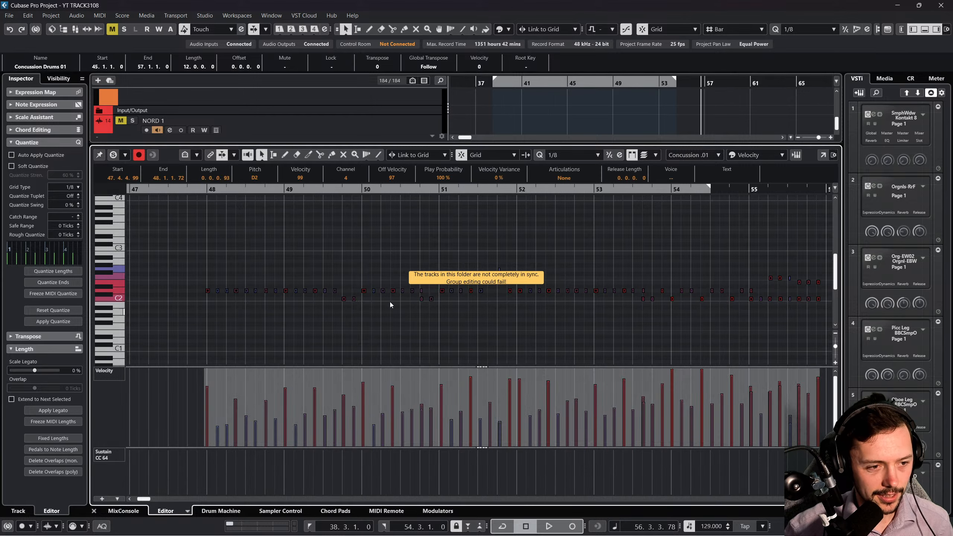
pyautogui.press('q')
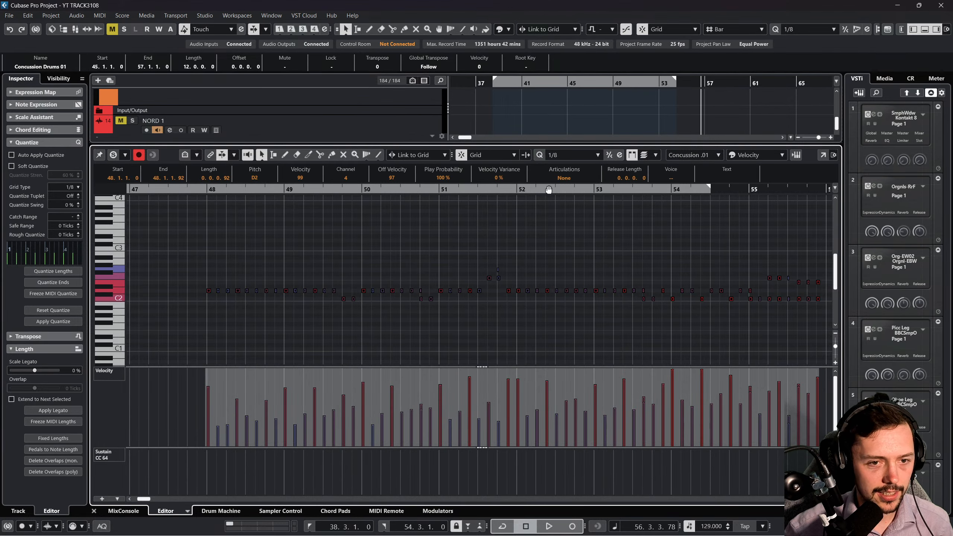
pyautogui.click(94, 511)
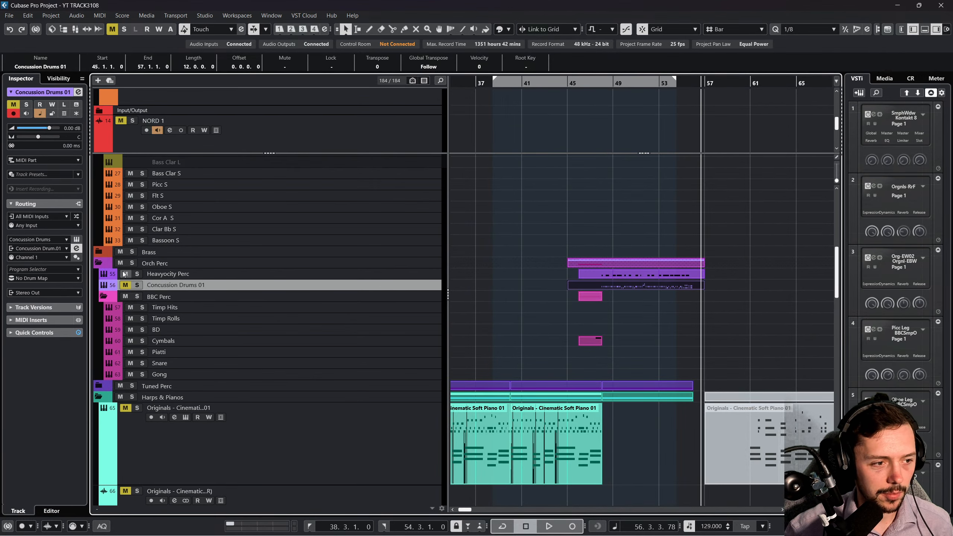
# Mute Heavyocity Perc, unmute Concussion Drums 01, and play the Concussion Drums part soloed from bar 48.
pyautogui.moveTo(598, 85); pyautogui.dragTo(598, 103)
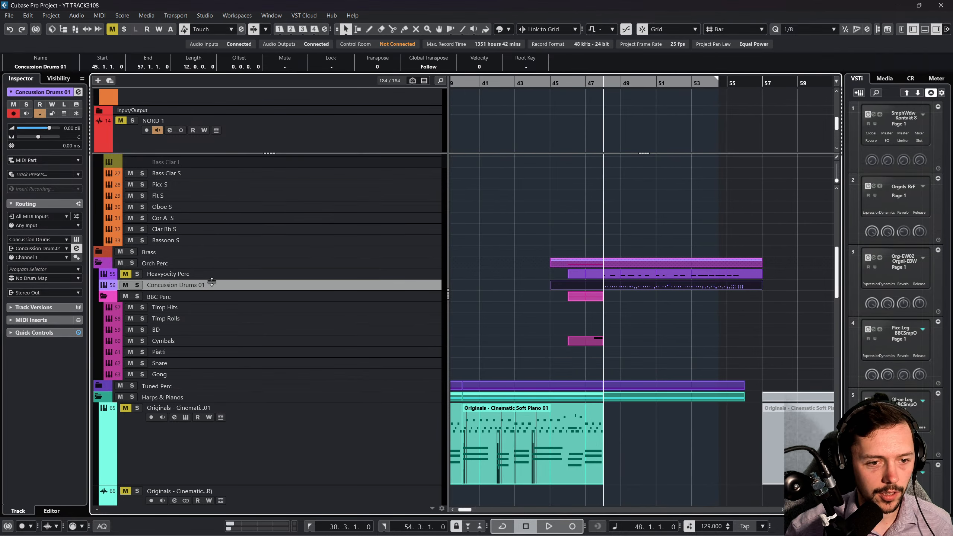
pyautogui.click(137, 285)
pyautogui.press('space')
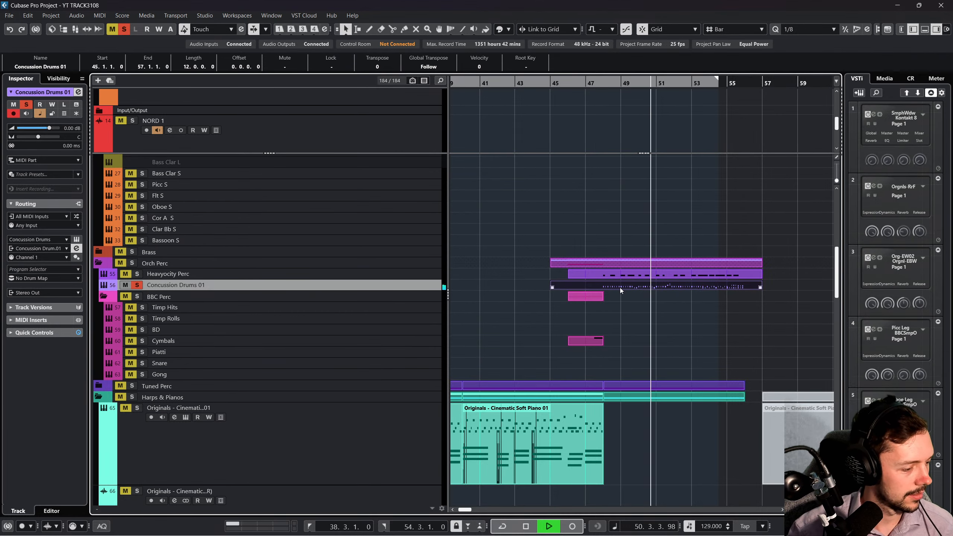
pyautogui.hscroll(5, 620, 287)
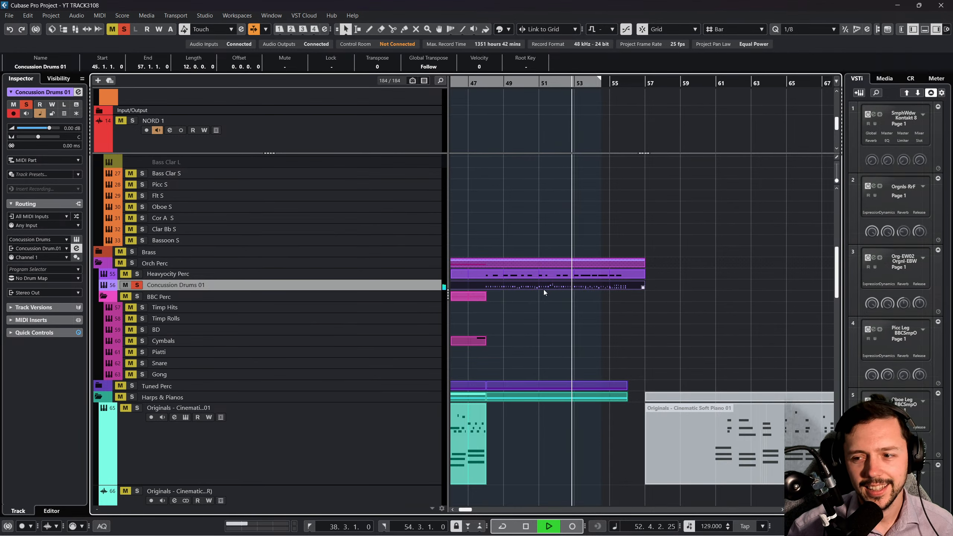
pyautogui.press('space')
# Take Concussion Drums 01 out of solo and mute it, so both drum tracks are muted.
pyautogui.scroll(-3, 564, 297)
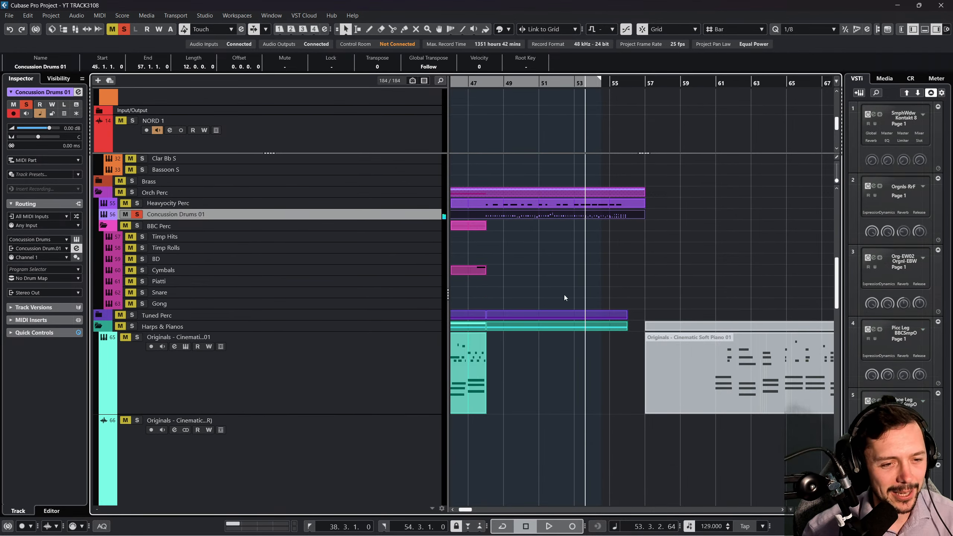
pyautogui.hscroll(-2, 567, 294)
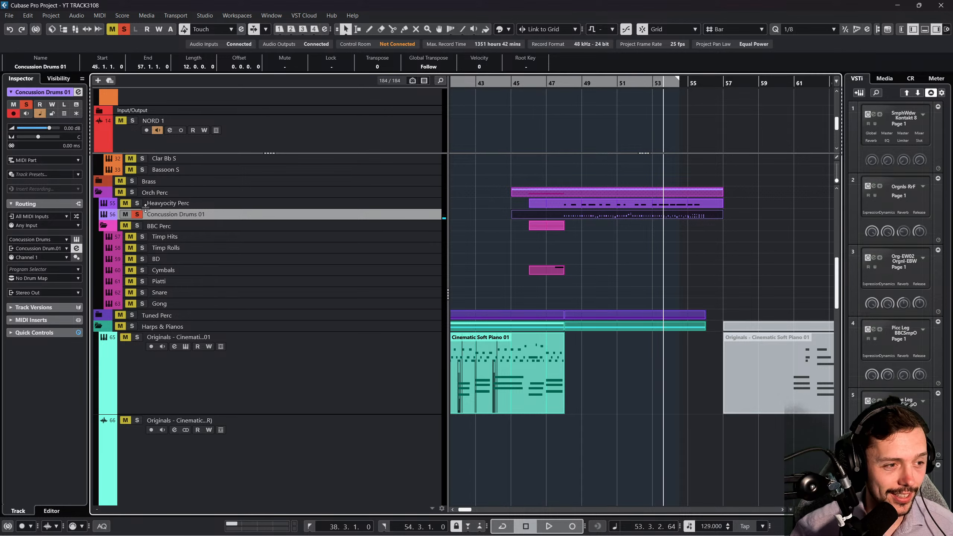
pyautogui.click(129, 216)
pyautogui.click(137, 215)
pyautogui.click(137, 214)
pyautogui.click(127, 215)
pyautogui.click(139, 215)
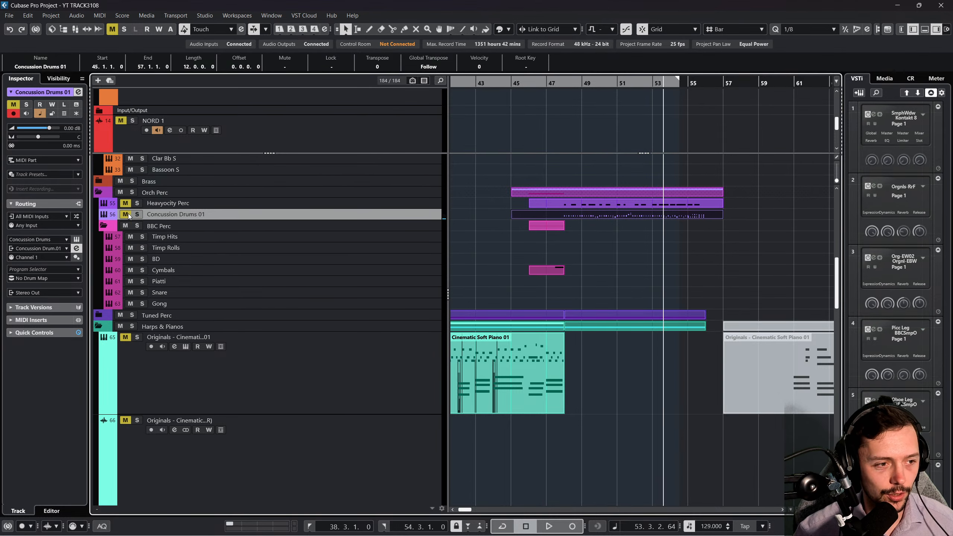
# Play the arrangement from bar 40 and again from bar 47, and unmute Concussion Drums 01 during playback.
pyautogui.hscroll(-3, 615, 323)
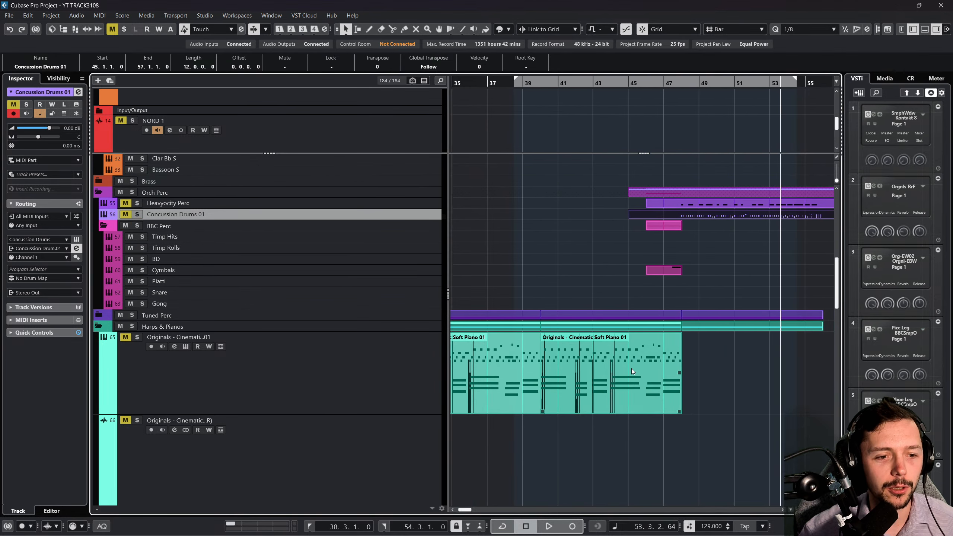
pyautogui.hscroll(1, 615, 323)
pyautogui.click(500, 82)
pyautogui.press('space')
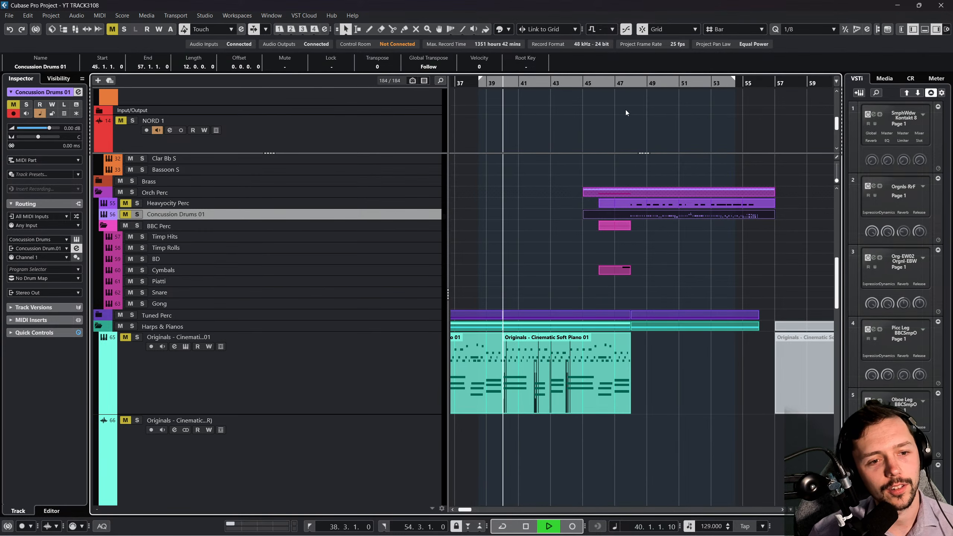
pyautogui.click(614, 81)
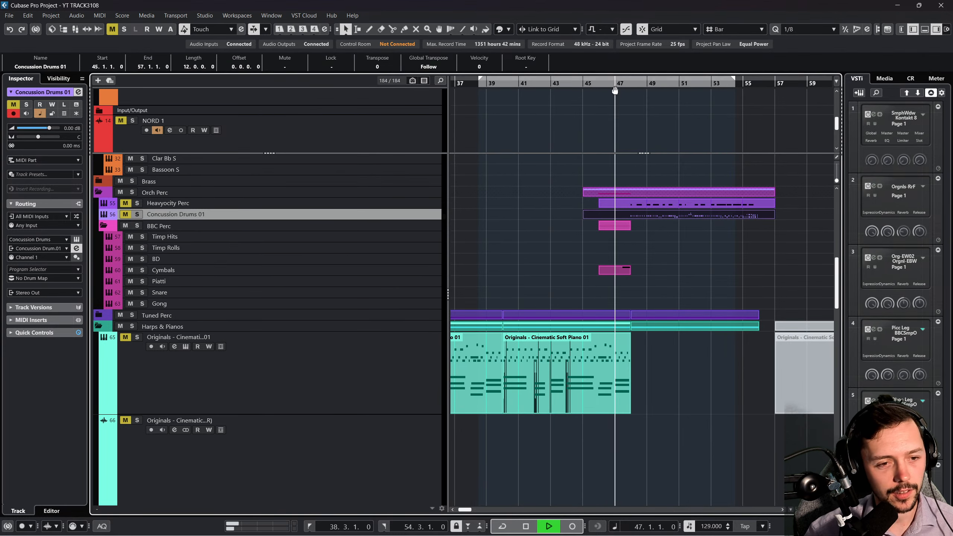
pyautogui.click(126, 214)
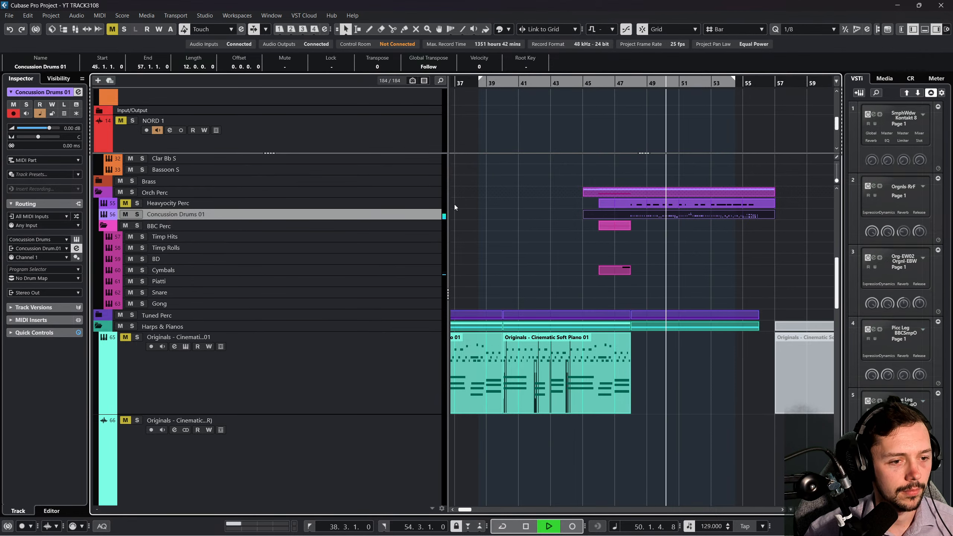
# Play the arrangement from bar 44, replay it from bar 21, and stop playback.
pyautogui.click(572, 84)
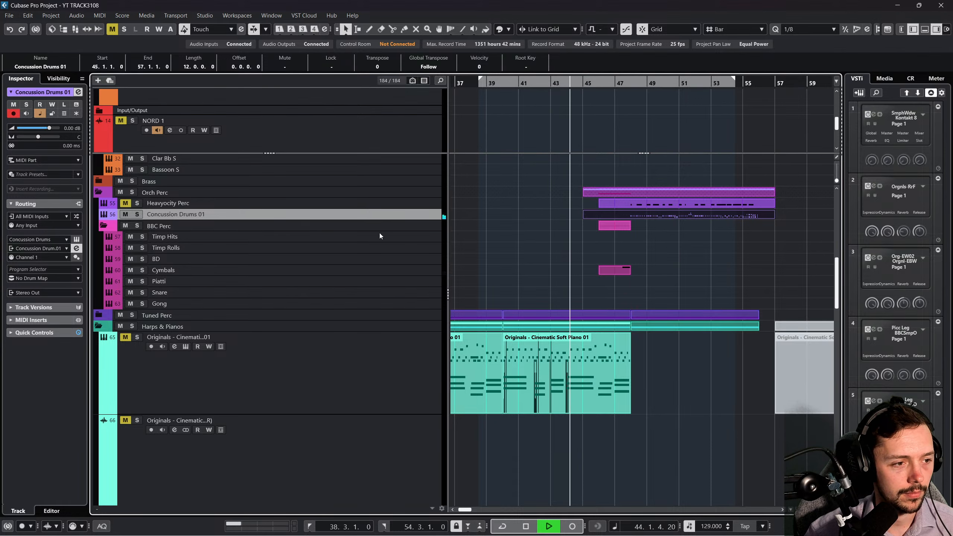
pyautogui.hscroll(2, 569, 234)
pyautogui.scroll(3, 566, 237)
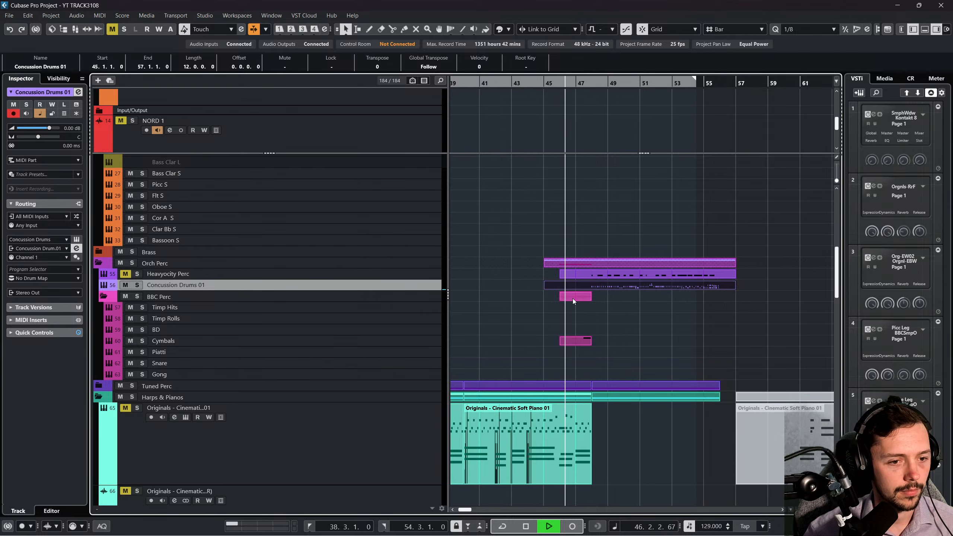
pyautogui.hscroll(-6, 569, 301)
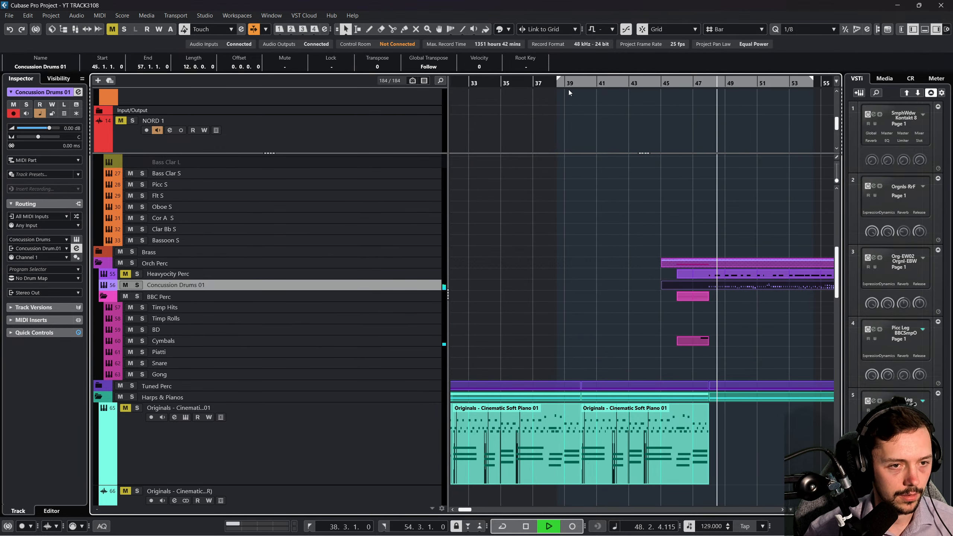
pyautogui.moveTo(568, 85); pyautogui.dragTo(524, 80)
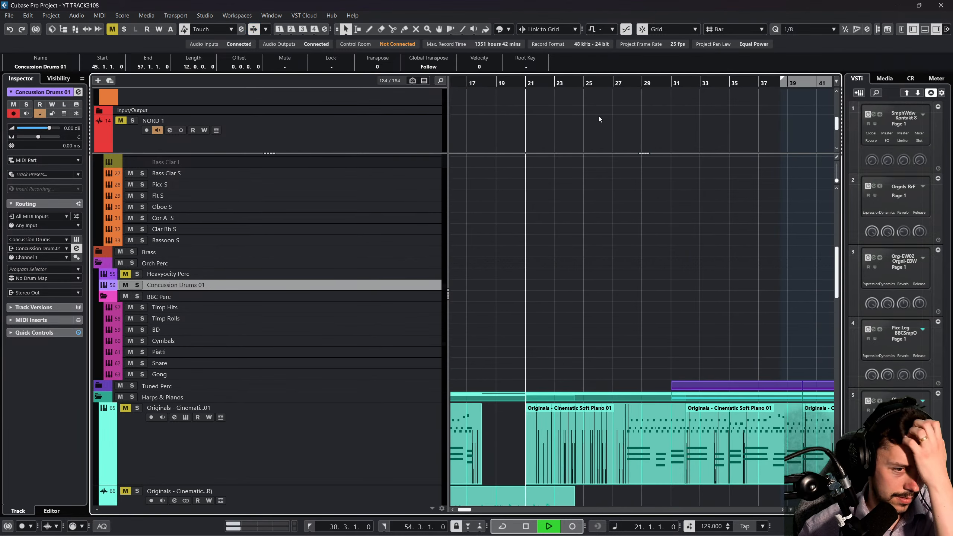
pyautogui.scroll(-6, 638, 190)
pyautogui.scroll(4, 671, 214)
pyautogui.press('space')
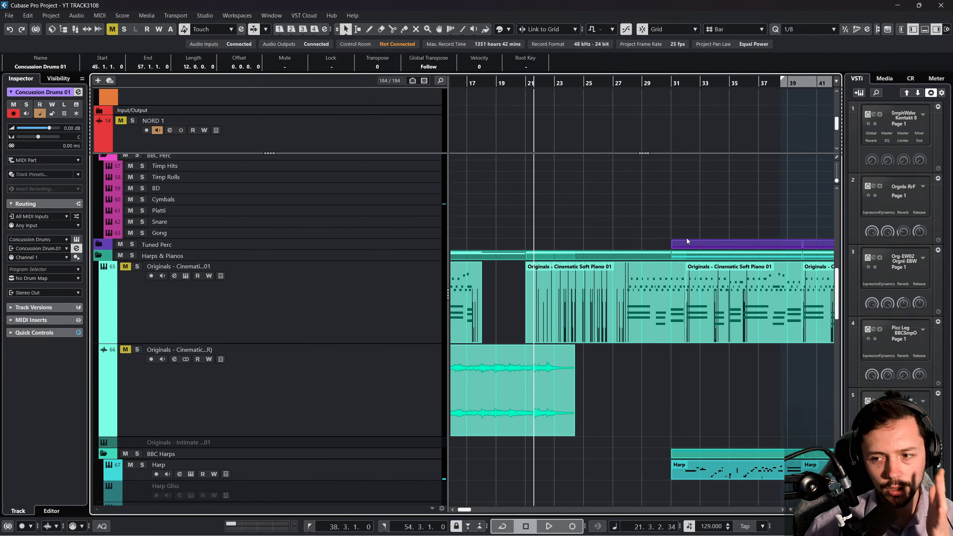
# Resume playback, restart it from about bar 37, and review the percussion and string tracks while listening until bar 51.
pyautogui.hscroll(3, 726, 211)
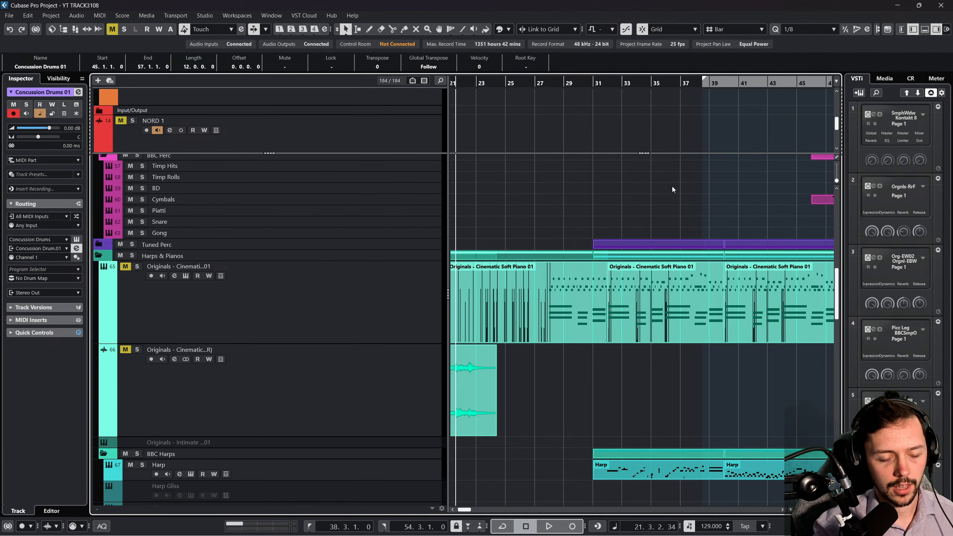
pyautogui.press('space')
pyautogui.scroll(6, 593, 287)
pyautogui.hscroll(5, 582, 261)
pyautogui.scroll(-2, 574, 255)
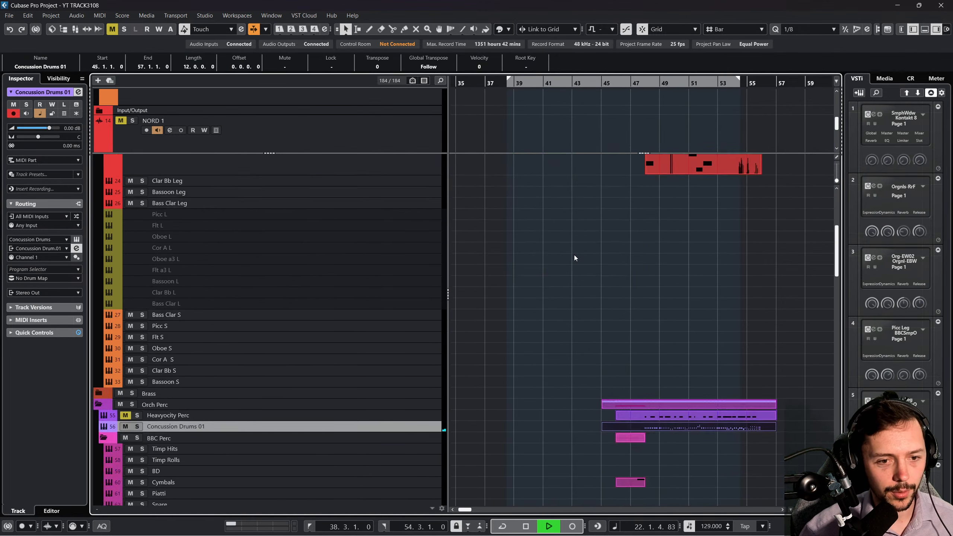
pyautogui.scroll(-4, 573, 255)
pyautogui.click(496, 84)
pyautogui.scroll(-3, 522, 212)
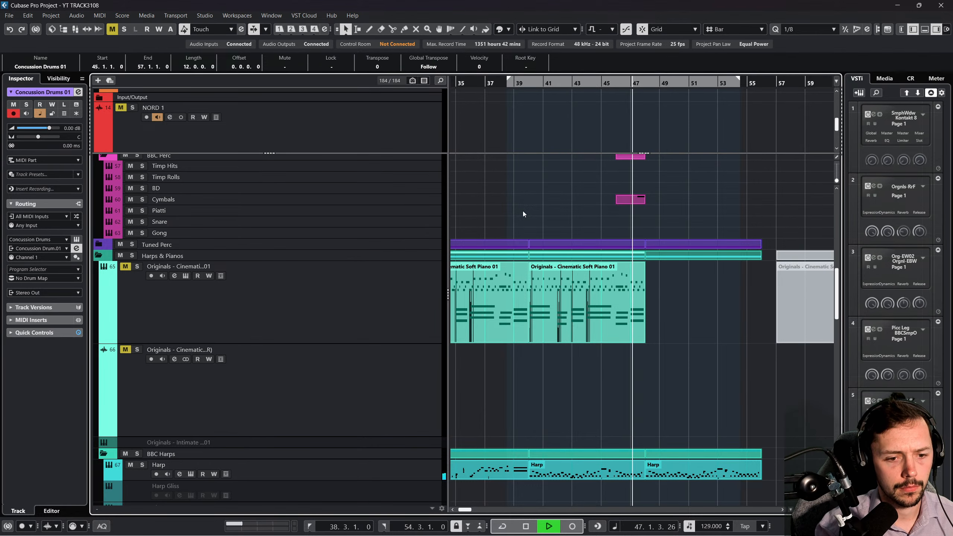
pyautogui.scroll(5, 523, 211)
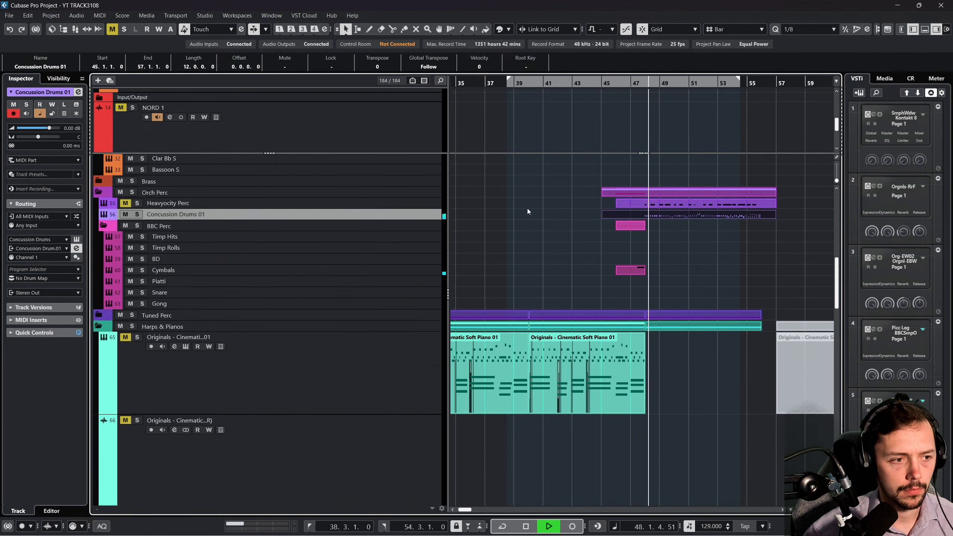
pyautogui.rightClick(574, 268)
pyautogui.click(576, 271)
pyautogui.scroll(-2, 534, 299)
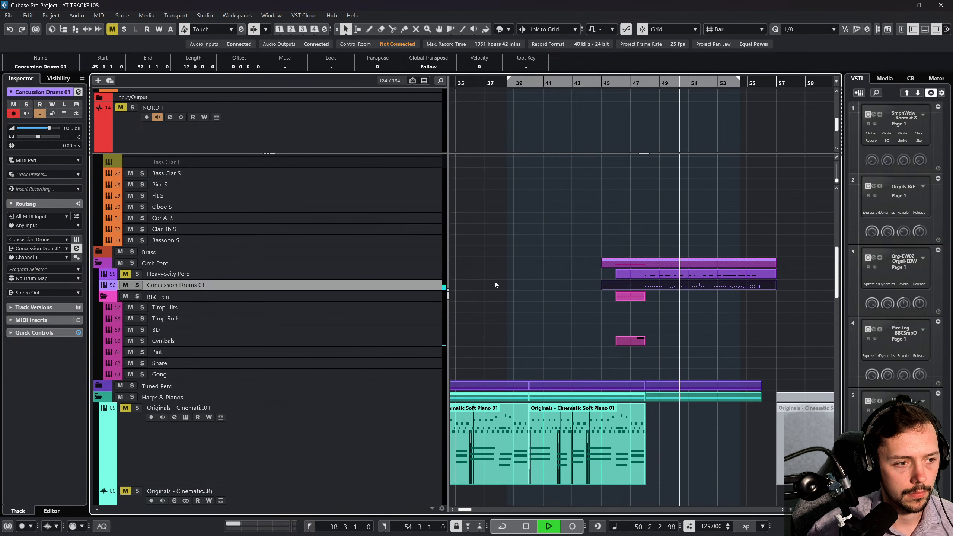
pyautogui.scroll(-7, 494, 282)
pyautogui.scroll(-8, 570, 305)
pyautogui.press('space')
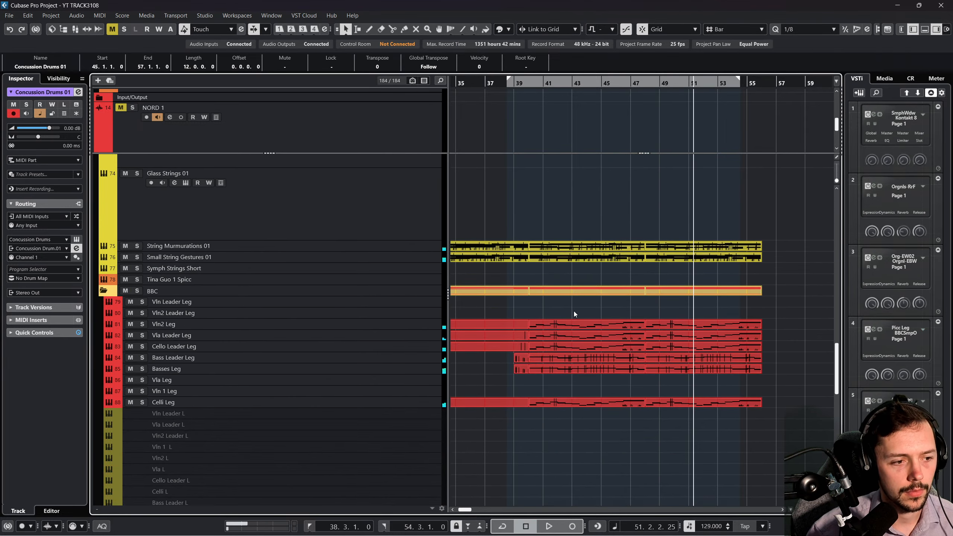
# Enlarge the String Murmurations 01 track, copy its bar 48 part onto Glass Strings 01, and open the copy for editing.
pyautogui.click(687, 246)
pyautogui.scroll(2, 694, 285)
pyautogui.click(664, 291)
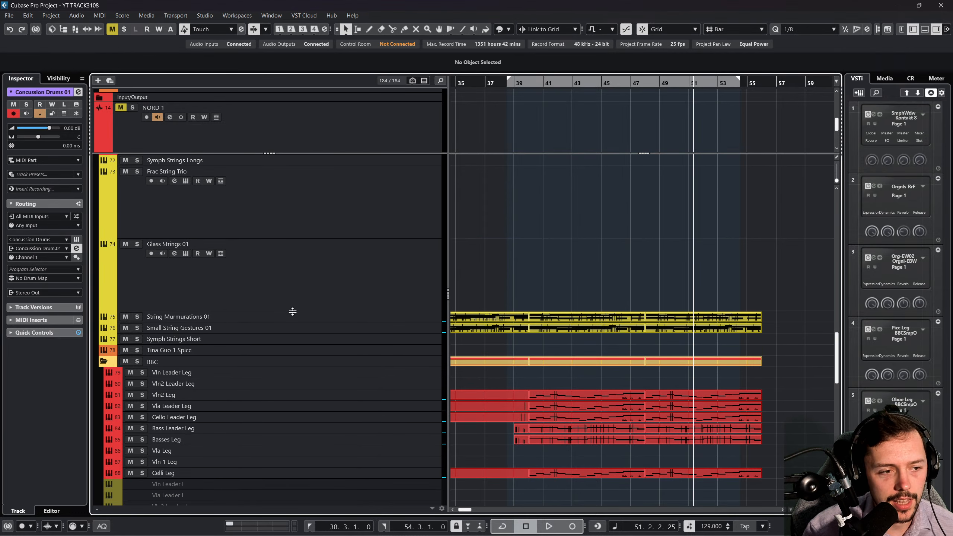
pyautogui.click(350, 321)
pyautogui.moveTo(350, 322); pyautogui.dragTo(363, 411)
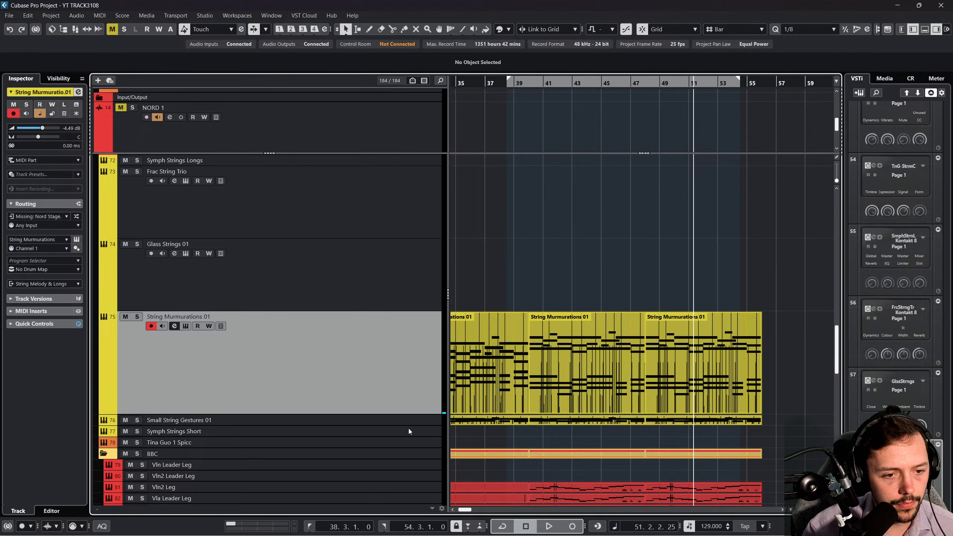
pyautogui.click(712, 353)
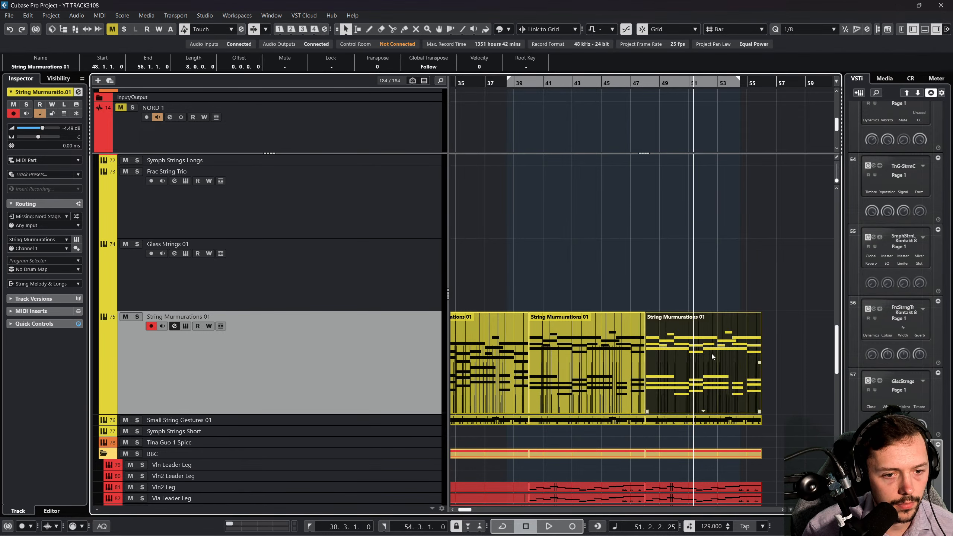
pyautogui.moveTo(712, 354); pyautogui.dragTo(649, 272)
pyautogui.doubleClick(649, 272)
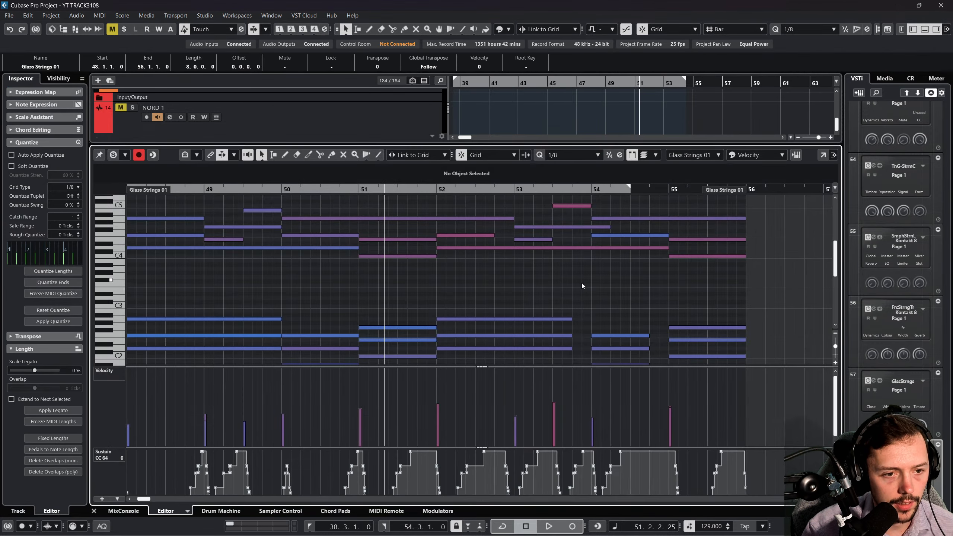
# Delete the low notes below C3 from the Glass Strings 01 part, keeping only the upper voices.
pyautogui.hscroll(-3, 327, 287)
pyautogui.hscroll(3, 319, 287)
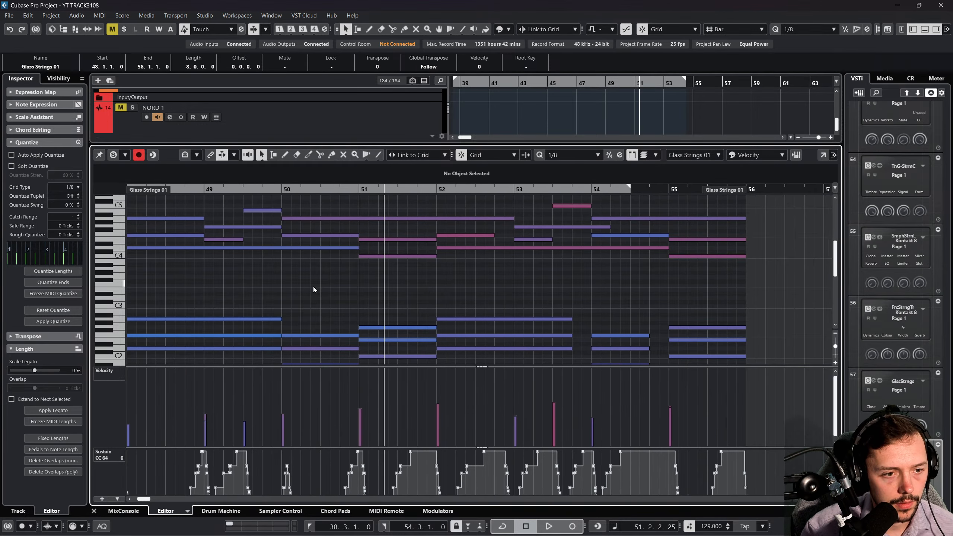
pyautogui.scroll(-2, 619, 285)
pyautogui.moveTo(730, 260); pyautogui.dragTo(818, 204)
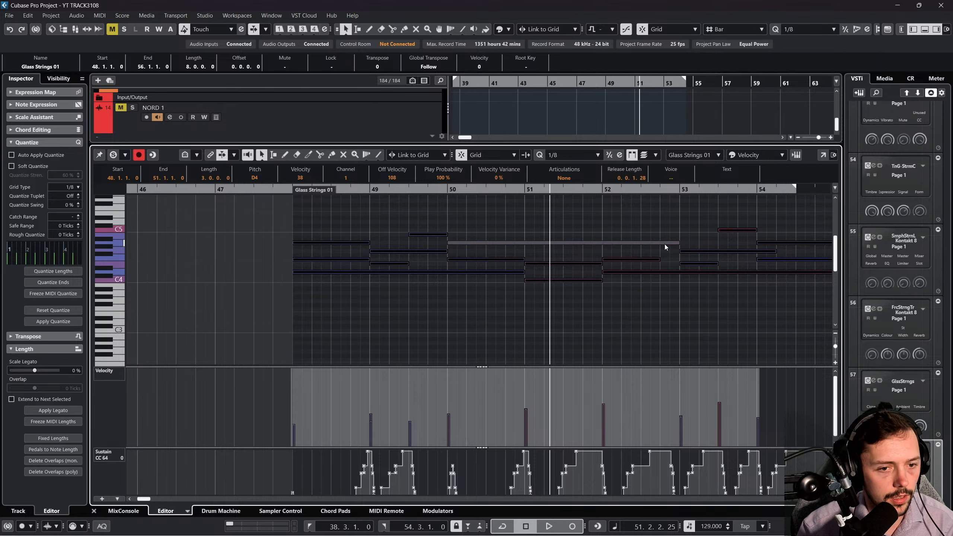
# Delete all sustain pedal (CC 64) events from the Glass Strings 01 part.
pyautogui.hscroll(3, 664, 244)
pyautogui.moveTo(714, 474); pyautogui.dragTo(141, 452)
pyautogui.press('Delete')
pyautogui.hscroll(-3, 155, 455)
pyautogui.click(286, 489)
pyautogui.moveTo(286, 488); pyautogui.dragTo(591, 480)
pyautogui.press('Delete')
# Lengthen the Glass Strings 01 F4 note at bar 52 to end at bar 53, and trim the overlapping G4 to bar 54.
pyautogui.hscroll(-10, 591, 479)
pyautogui.hscroll(1, 562, 461)
pyautogui.hscroll(1, 673, 366)
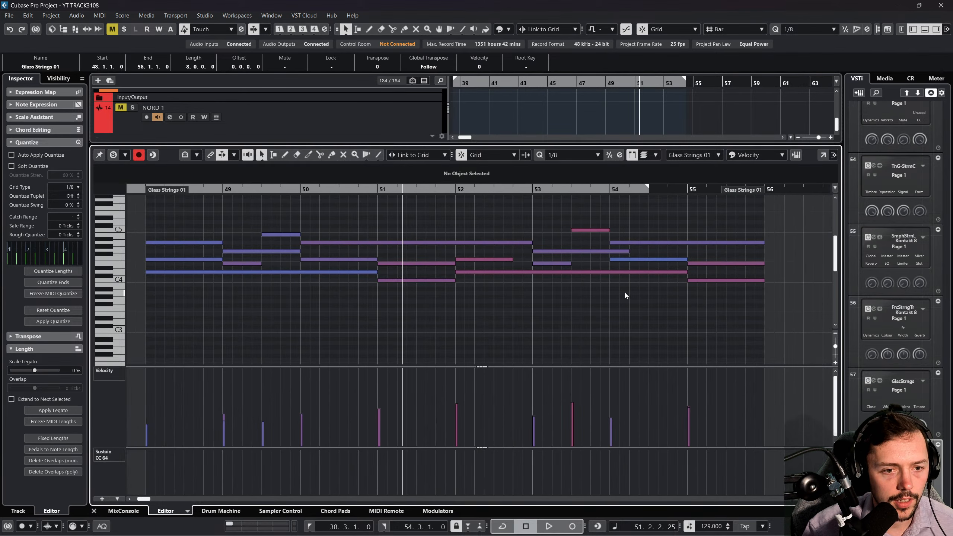
pyautogui.moveTo(514, 259); pyautogui.dragTo(534, 259)
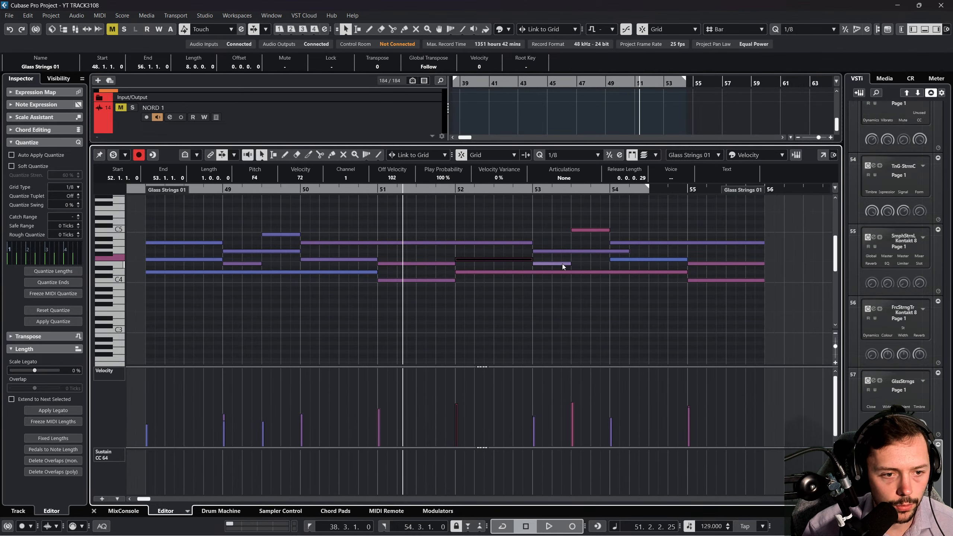
pyautogui.moveTo(628, 251); pyautogui.dragTo(610, 251)
# Play the Glass Strings 01 part from just before bar 48, lower all its notes by one octave, and close the editor.
pyautogui.moveTo(766, 324); pyautogui.dragTo(139, 190)
pyautogui.click(307, 191)
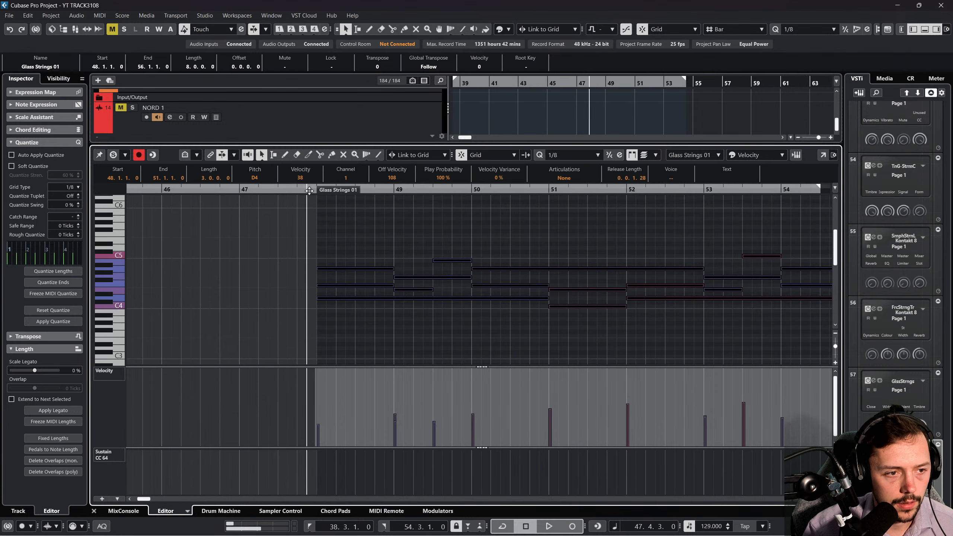
pyautogui.press('space')
pyautogui.press('space')
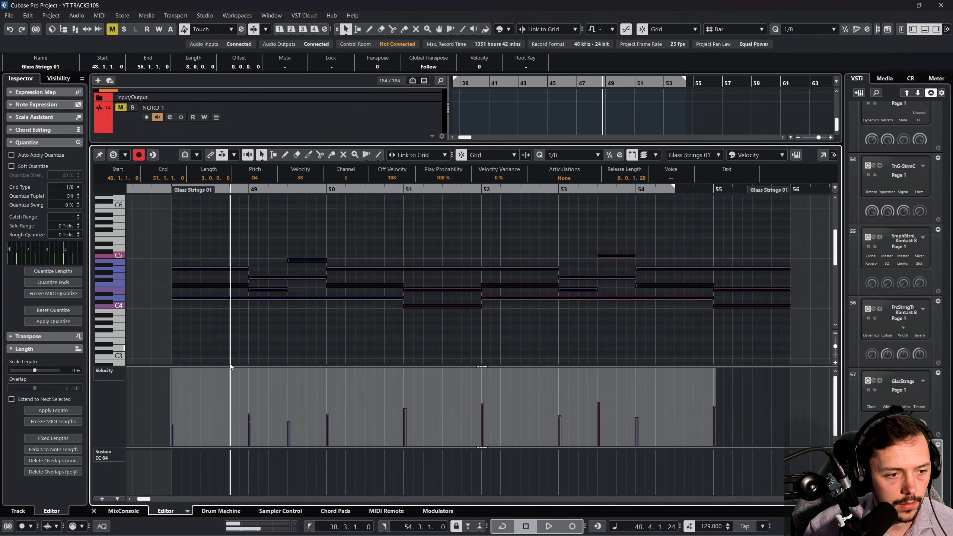
pyautogui.click(94, 511)
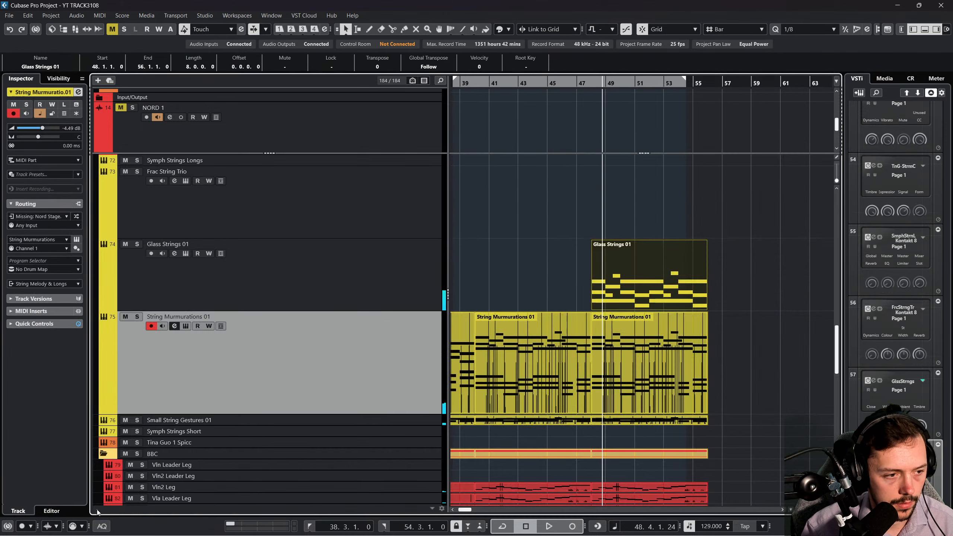
# Copy the Glass Strings 01 part onto Frac String Trio at bar 48 during playback, and replay from about bar 47.
pyautogui.click(574, 82)
pyautogui.press('space')
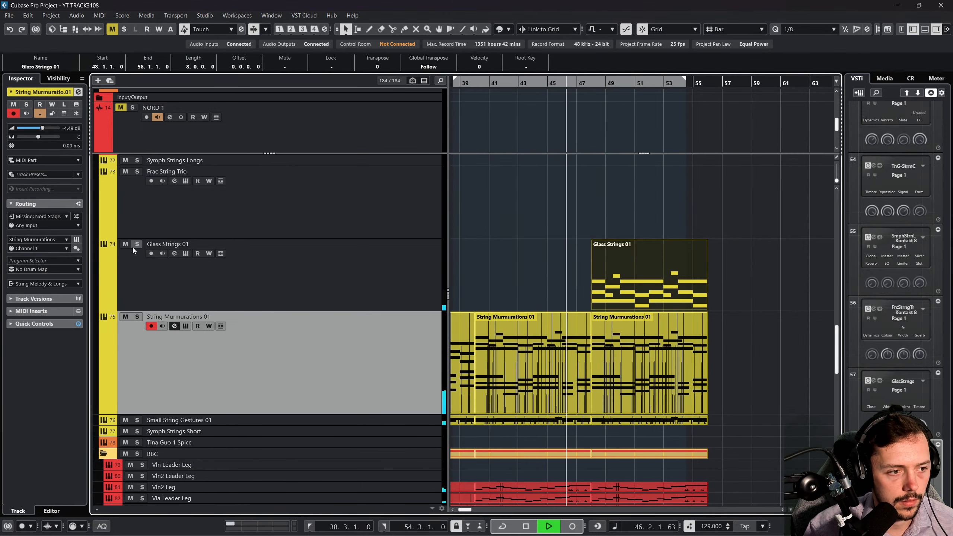
pyautogui.moveTo(617, 270); pyautogui.dragTo(620, 202)
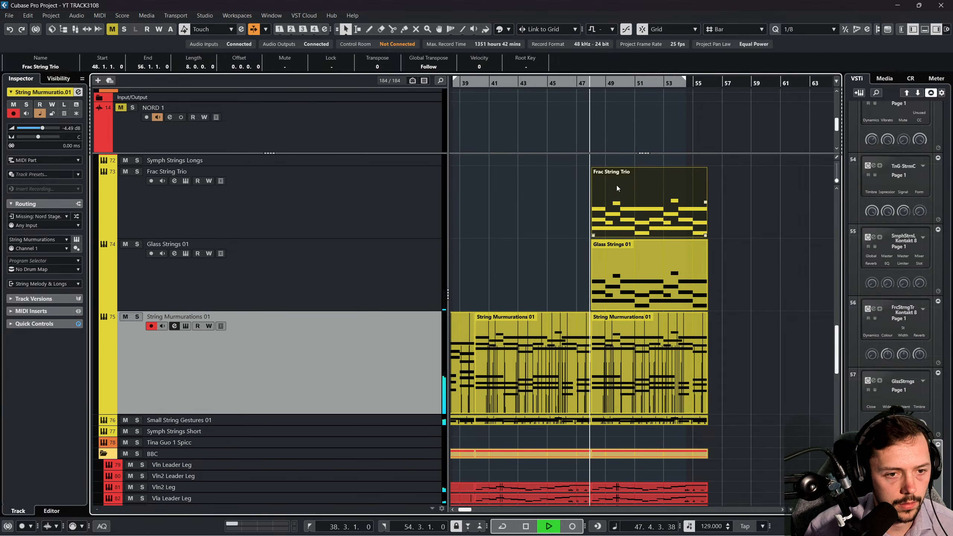
pyautogui.click(586, 82)
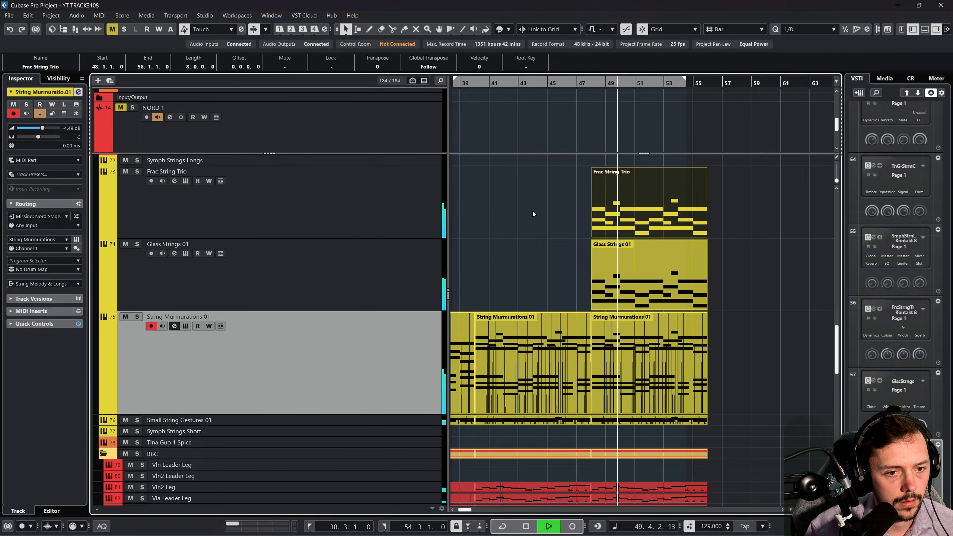
# Try raising the Frac String Trio note at 49.3 to C4 in a Key Editor shared with Glass Strings 01, undo it, and close the editor.
pyautogui.keyDown('shift'); pyautogui.click(621, 283); pyautogui.keyUp('shift')
pyautogui.click(99, 15)
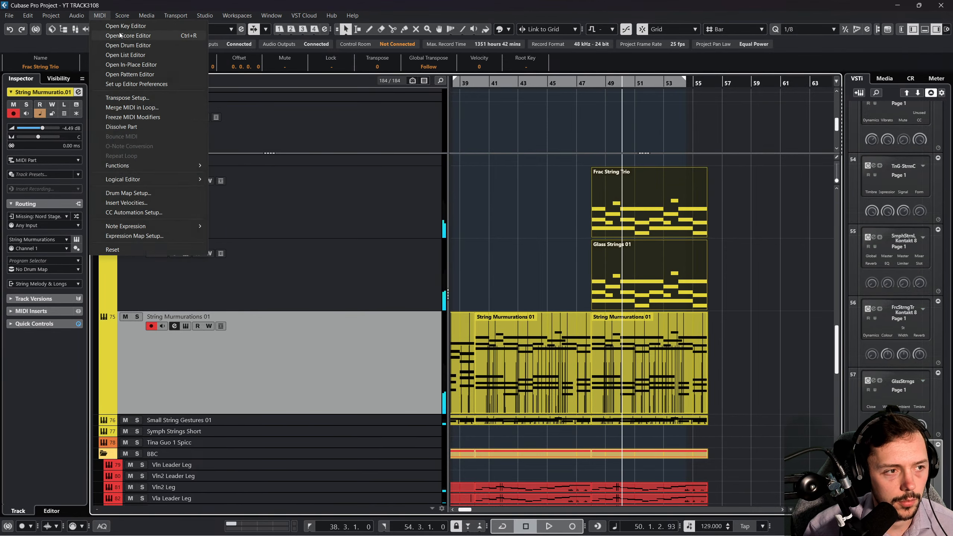
pyautogui.click(124, 26)
pyautogui.click(293, 267)
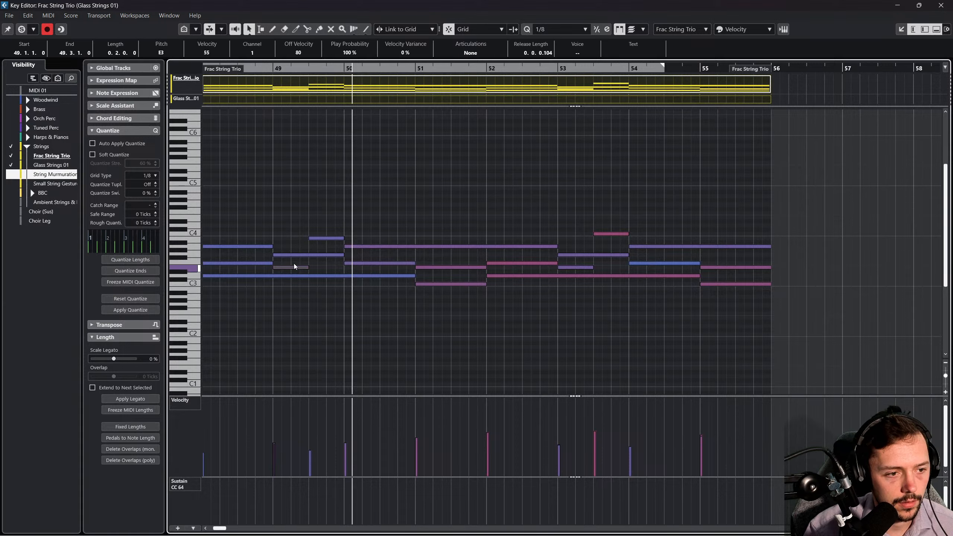
pyautogui.moveTo(320, 238); pyautogui.dragTo(323, 235)
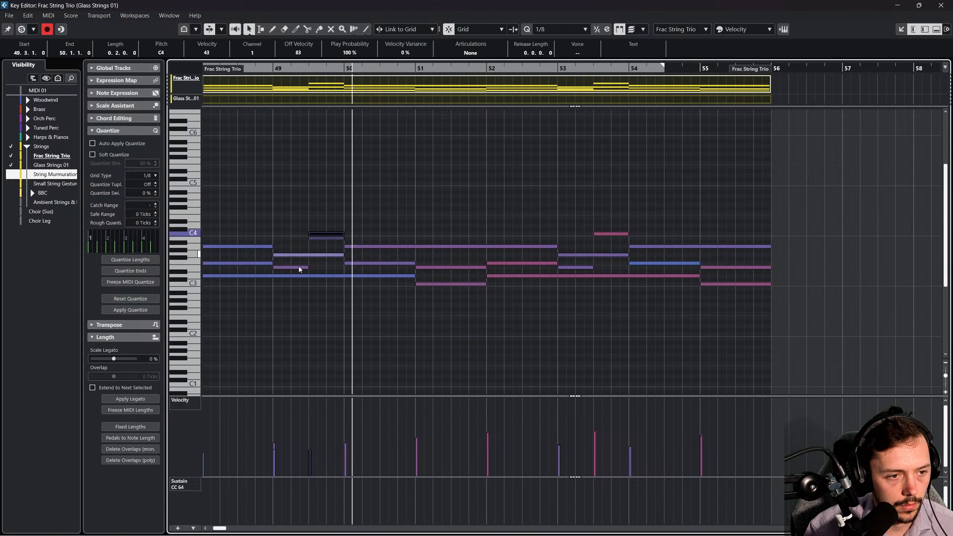
pyautogui.hotkey('ctrl', 'z')
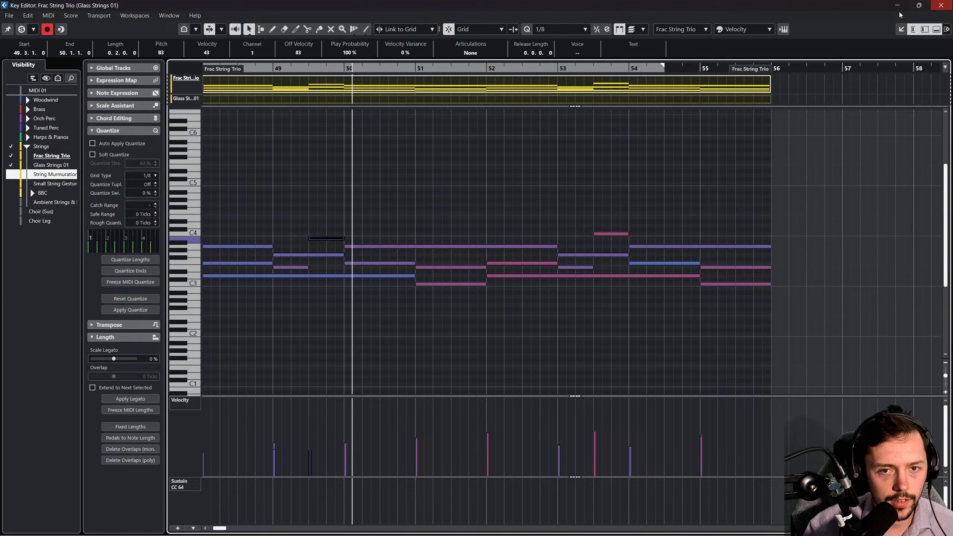
pyautogui.click(941, 5)
# Add the bar 48 parts of String Murmurations 01 and Small String Gestures 01 to the selection and open all four in the Key Editor.
pyautogui.keyDown('shift'); pyautogui.click(660, 307); pyautogui.keyUp('shift')
pyautogui.keyDown('shift'); pyautogui.click(662, 342); pyautogui.keyUp('shift')
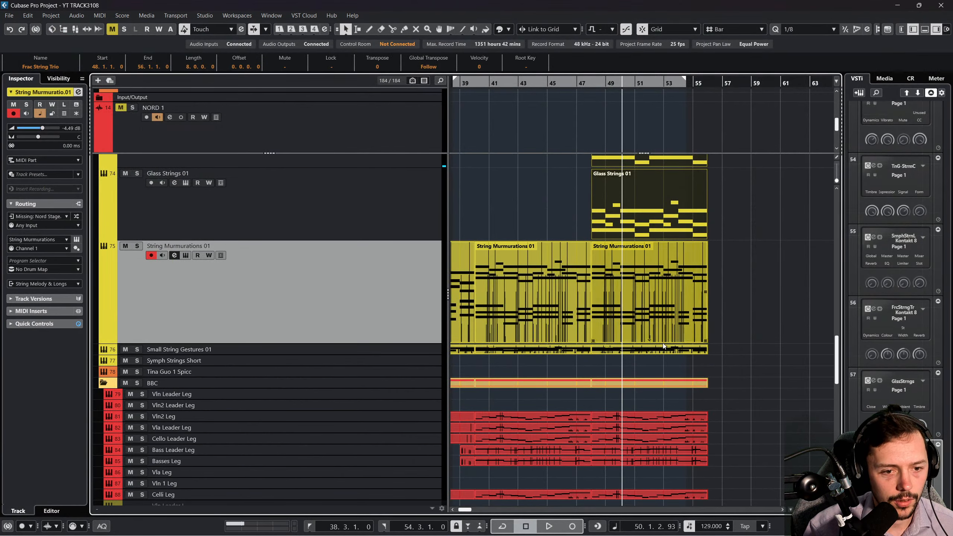
pyautogui.keyDown('shift'); pyautogui.click(662, 349); pyautogui.keyUp('shift')
pyautogui.keyDown('shift'); pyautogui.click(656, 323); pyautogui.keyUp('shift')
pyautogui.click(99, 16)
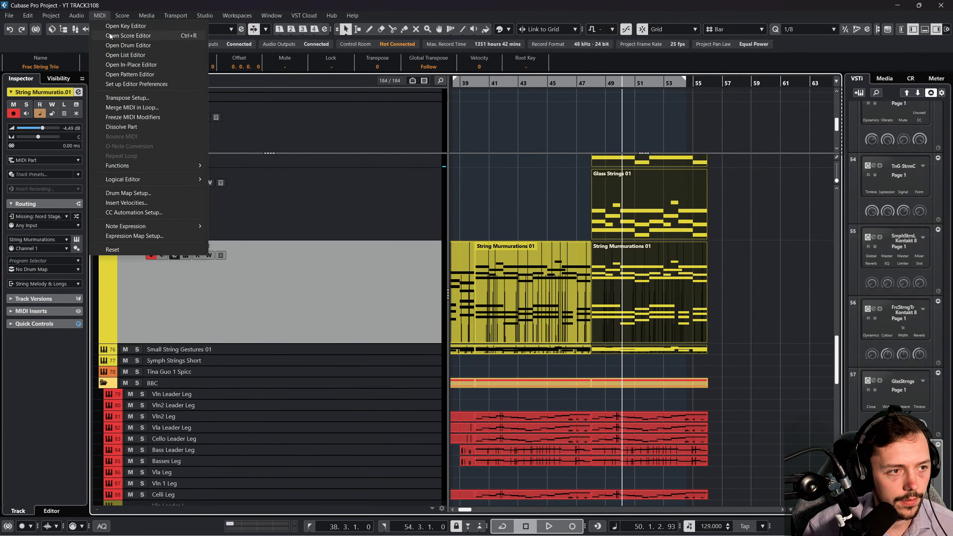
pyautogui.click(150, 25)
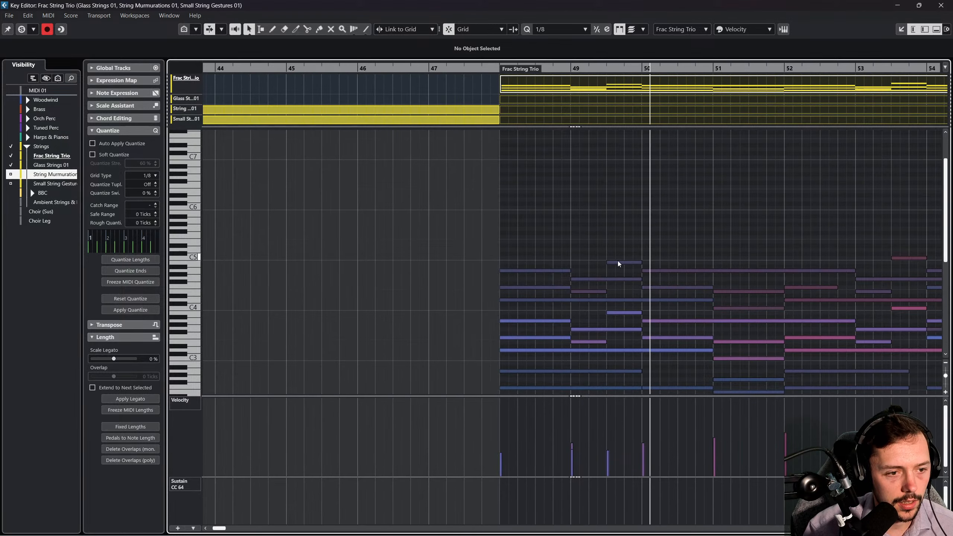
# Raise the String Murmurations 01 top note at 49.3 to C5.
pyautogui.click(619, 264)
pyautogui.hscroll(2, 619, 263)
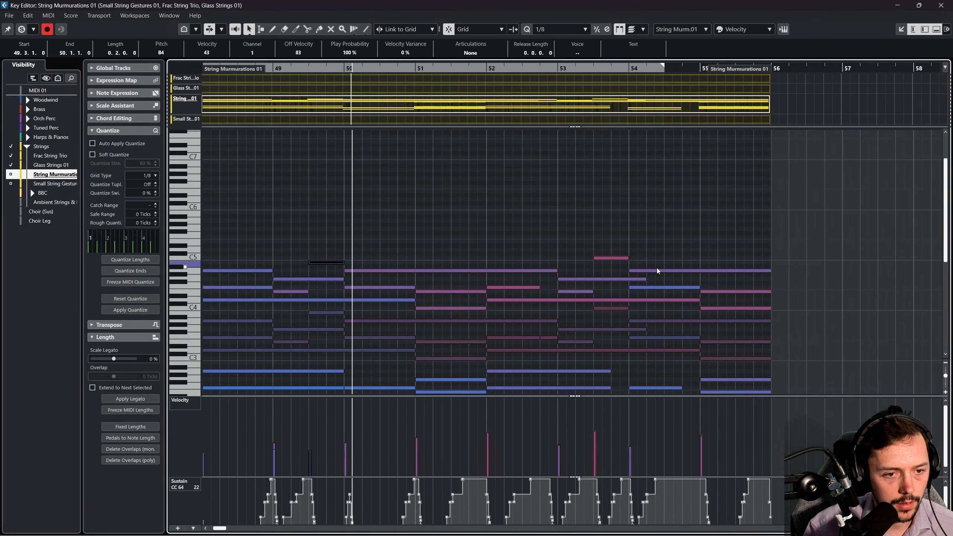
pyautogui.hscroll(-1, 657, 268)
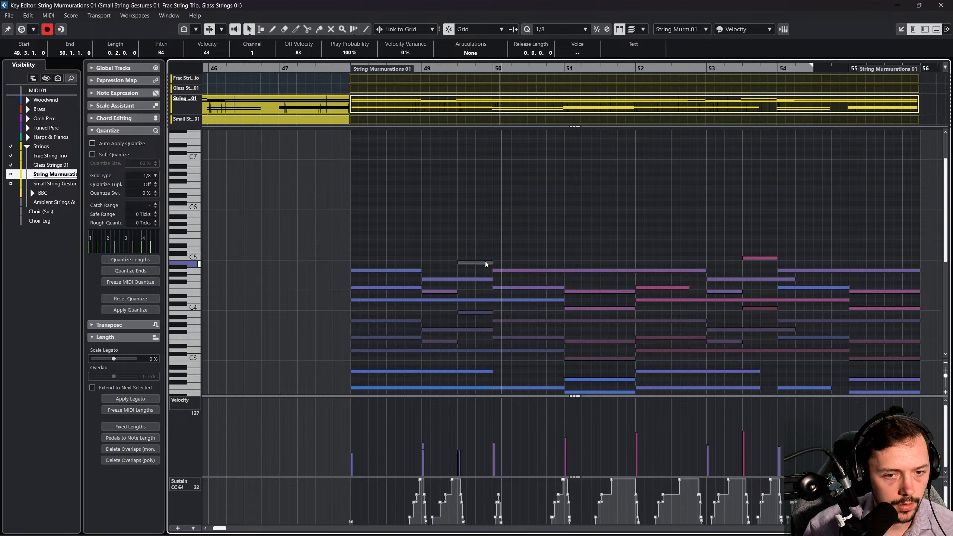
pyautogui.moveTo(483, 262); pyautogui.dragTo(484, 259)
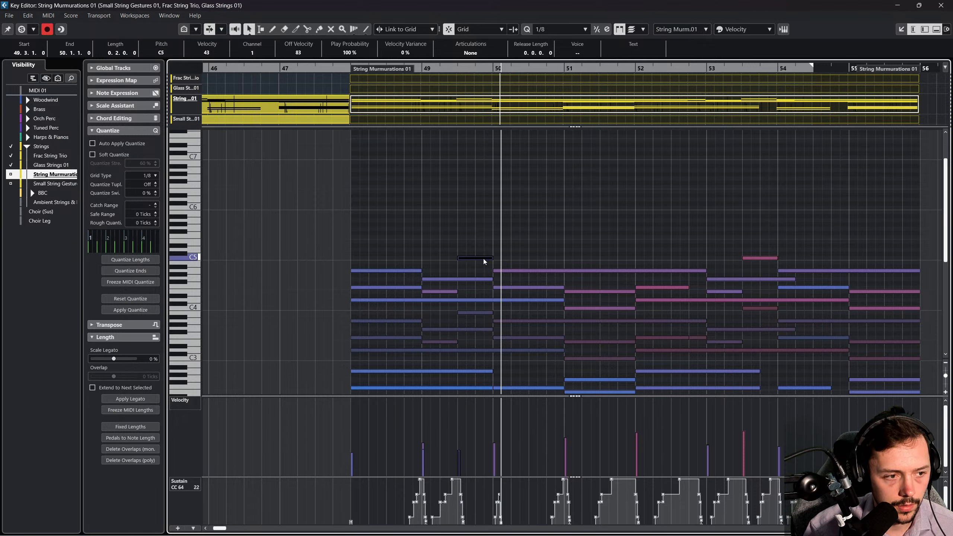
# Raise the Small String Gestures 01 top note at 49.3 to C4.
pyautogui.click(473, 313)
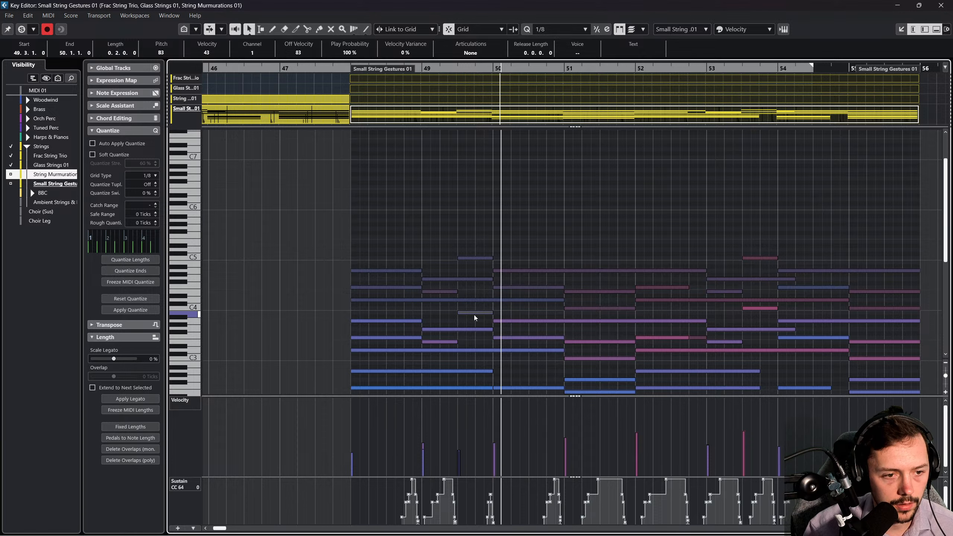
pyautogui.moveTo(474, 316); pyautogui.dragTo(441, 311)
pyautogui.click(197, 317)
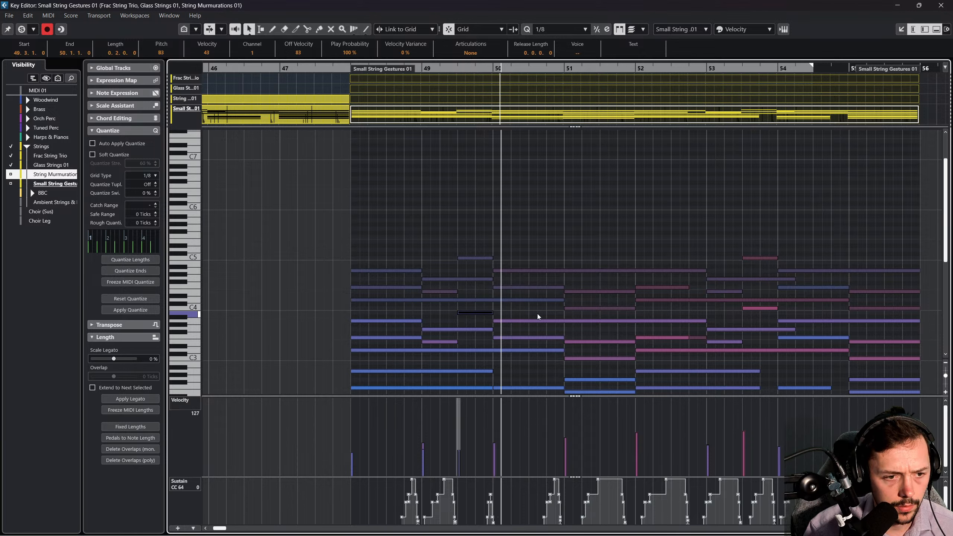
pyautogui.press('Up')
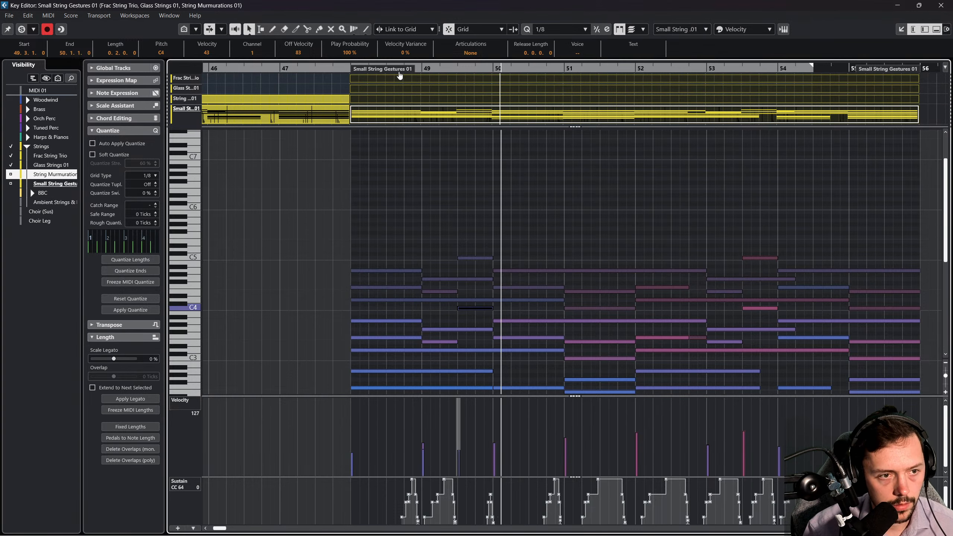
# Close the Key Editor, play the layered strings from about bar 48 to bar 56, and clear the part selection.
pyautogui.click(340, 69)
pyautogui.press('space')
pyautogui.click(941, 5)
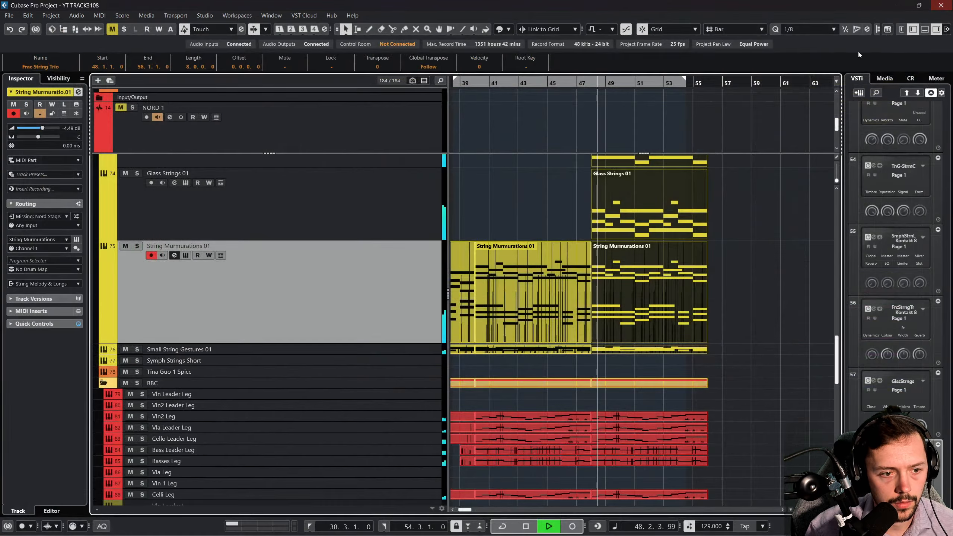
pyautogui.press('f')
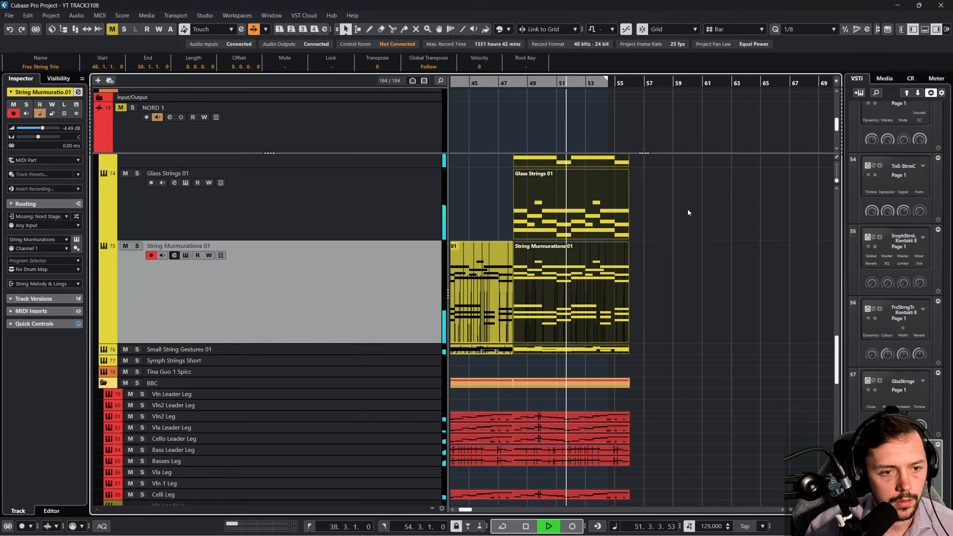
pyautogui.scroll(3, 675, 241)
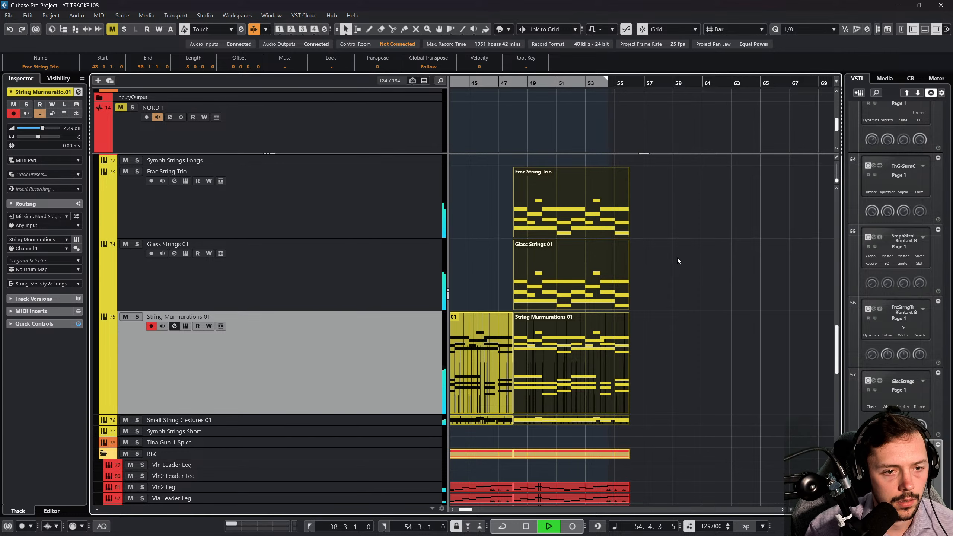
pyautogui.scroll(3, 678, 259)
pyautogui.click(678, 258)
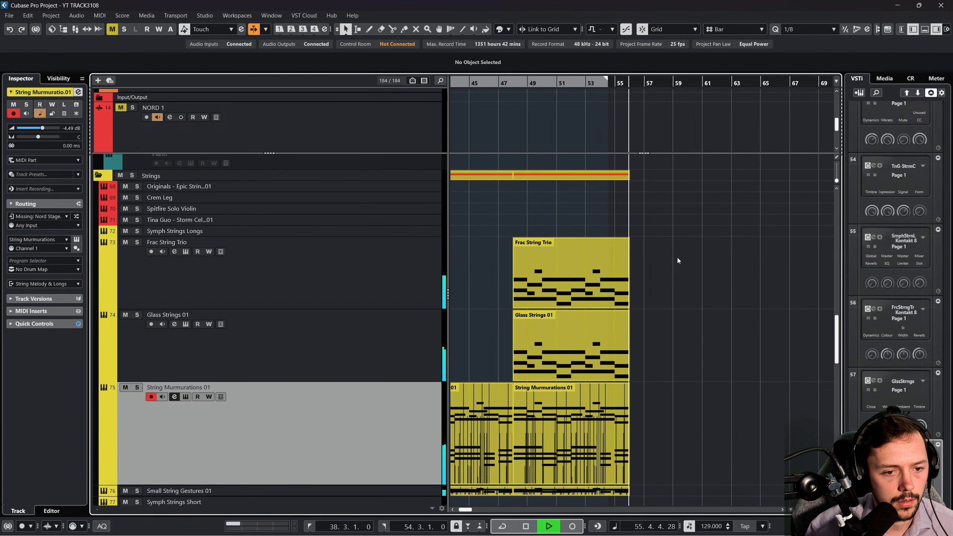
pyautogui.press('space')
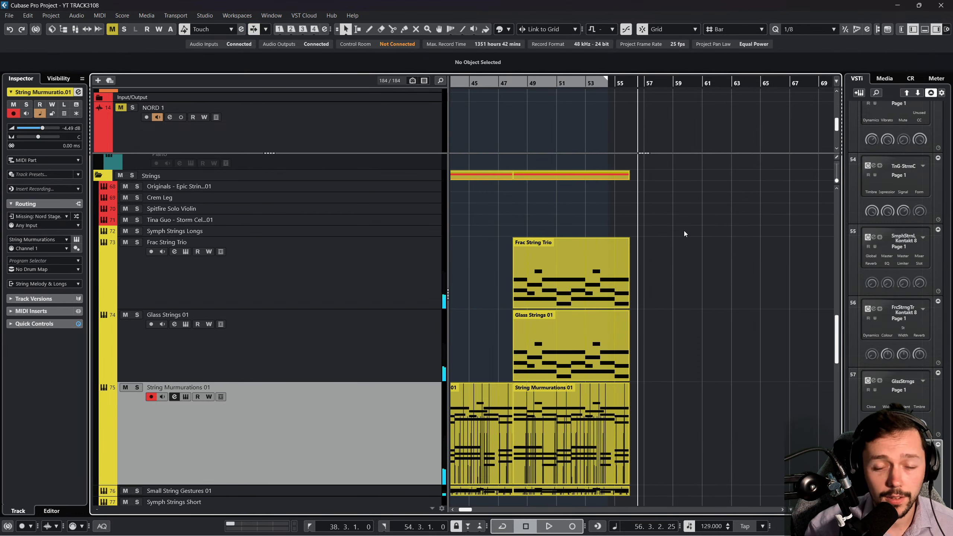
# Set the playback position to bar 34, and select the Vln2 Leg part at bar 40 and the Crem Leg track.
pyautogui.hscroll(-5, 679, 236)
pyautogui.click(546, 86)
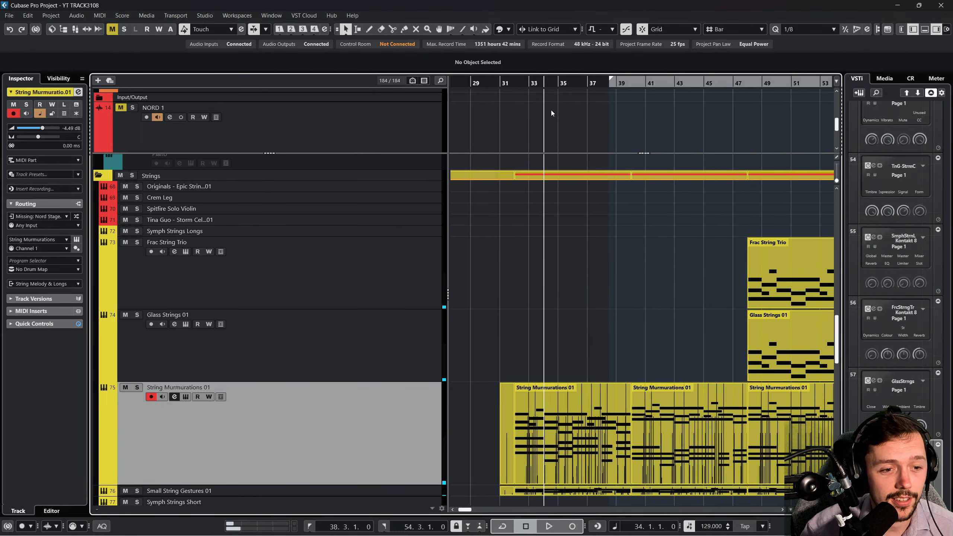
pyautogui.scroll(3, 656, 248)
pyautogui.scroll(-2, 642, 291)
pyautogui.hscroll(2, 609, 339)
pyautogui.scroll(-5, 591, 329)
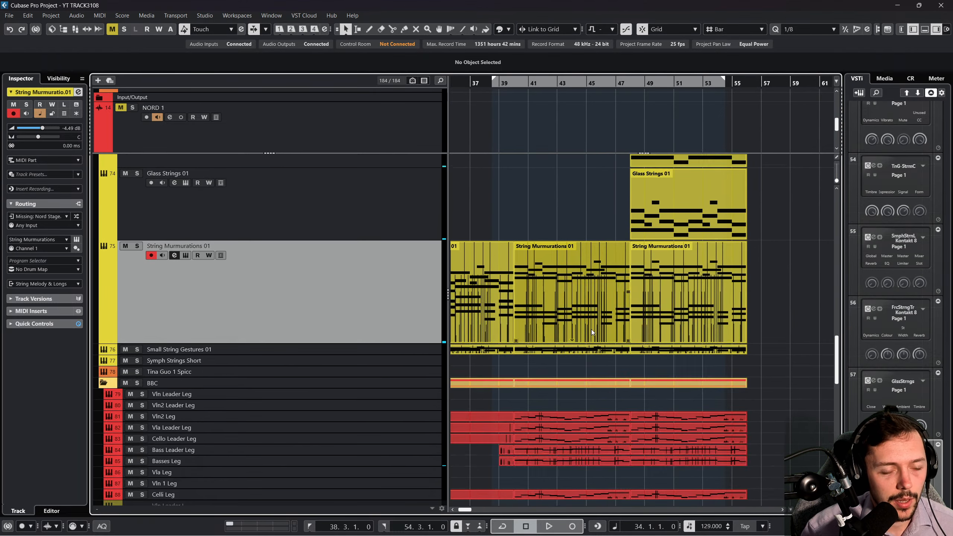
pyautogui.scroll(-2, 592, 329)
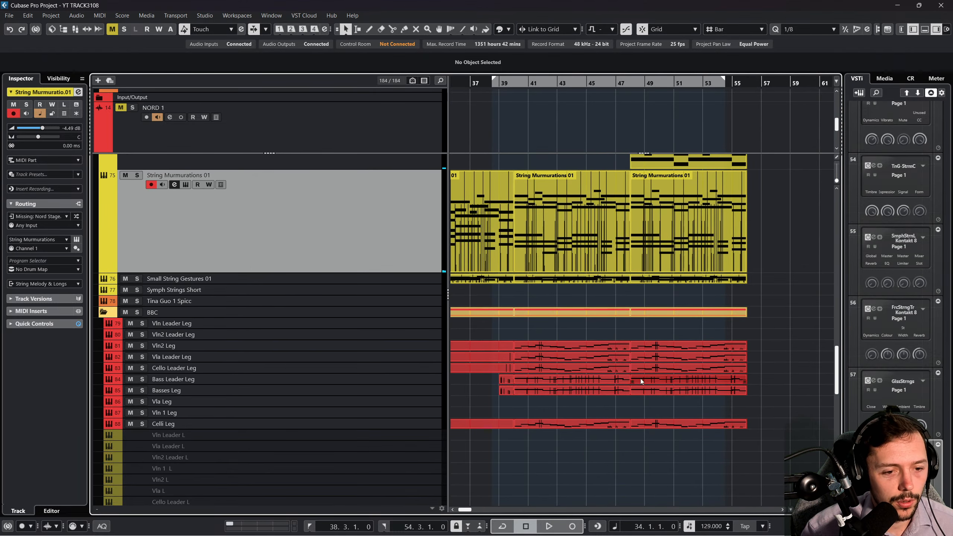
pyautogui.click(568, 345)
pyautogui.scroll(6, 588, 331)
pyautogui.click(266, 208)
pyautogui.click(351, 197)
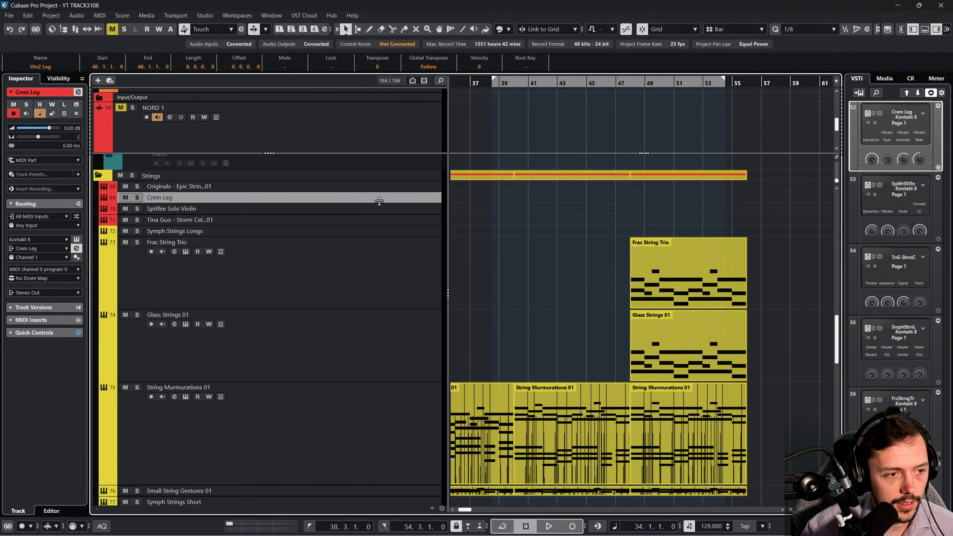
# Play from bar 34, select the Vln Leader Leg track, and review the string, piano and percussion tracks.
pyautogui.press('space')
pyautogui.scroll(-6, 407, 332)
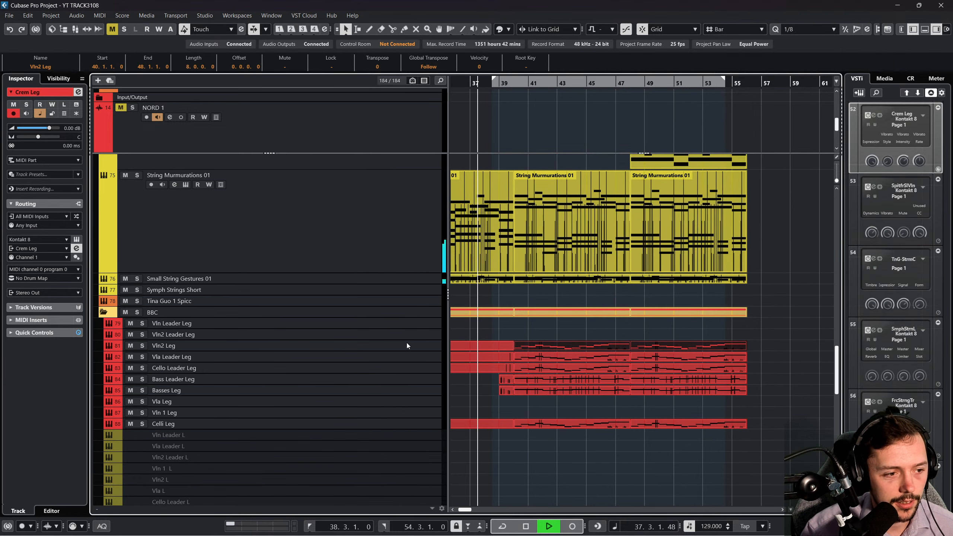
pyautogui.click(412, 325)
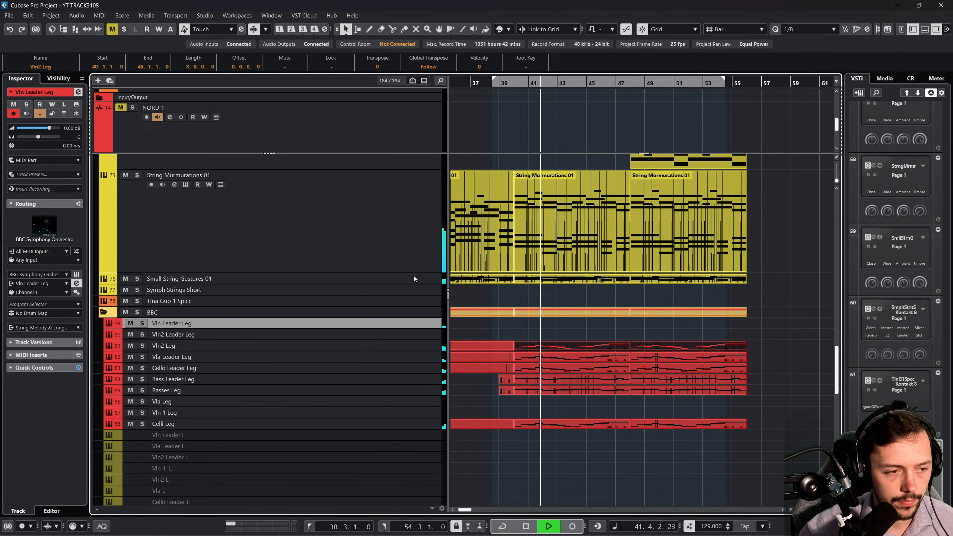
pyautogui.scroll(5, 414, 277)
pyautogui.scroll(3, 468, 286)
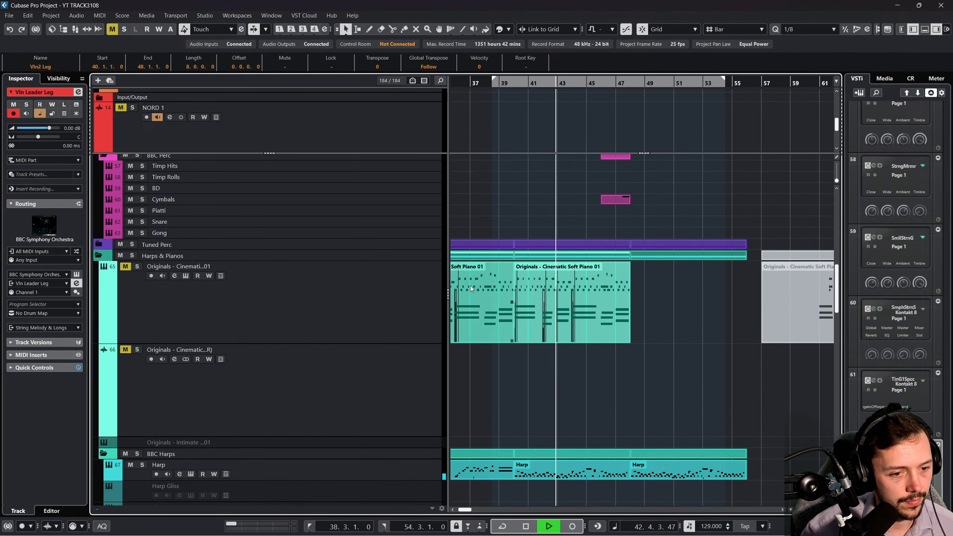
pyautogui.scroll(4, 671, 405)
# Duplicate the Vln2 Leg parts at bars 40 and 48 to bar 56 and cut the copies.
pyautogui.scroll(-10, 619, 357)
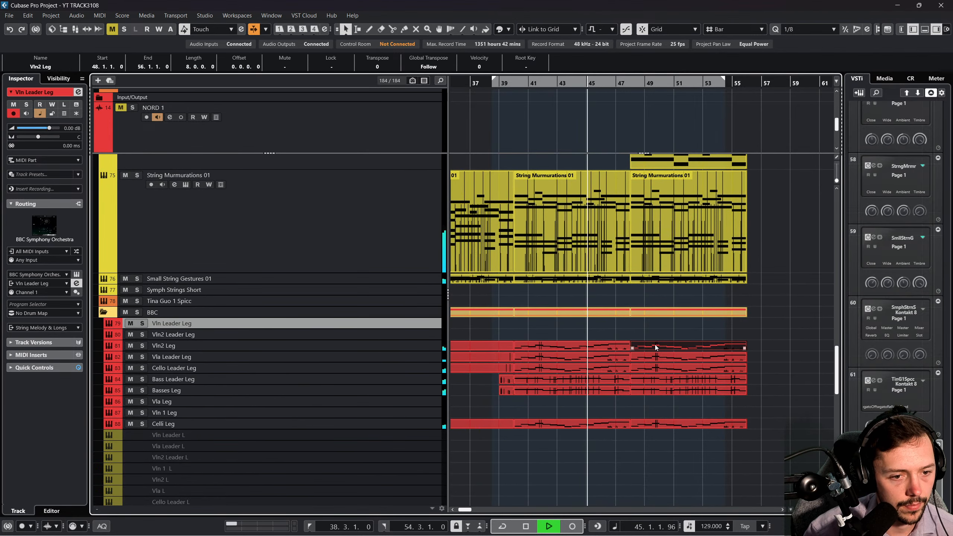
pyautogui.moveTo(776, 345); pyautogui.dragTo(584, 349)
pyautogui.hotkey('ctrl', 'd')
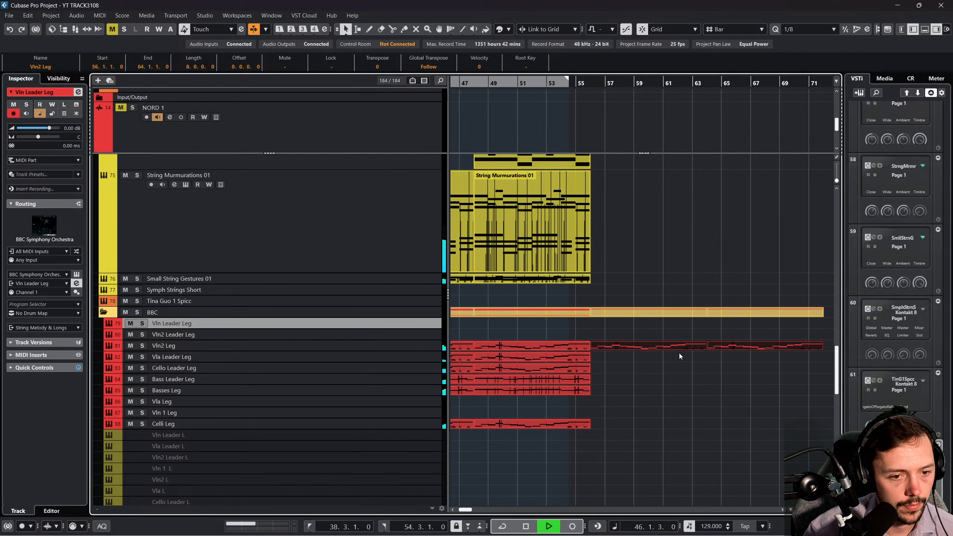
pyautogui.click(665, 352)
pyautogui.scroll(8, 654, 354)
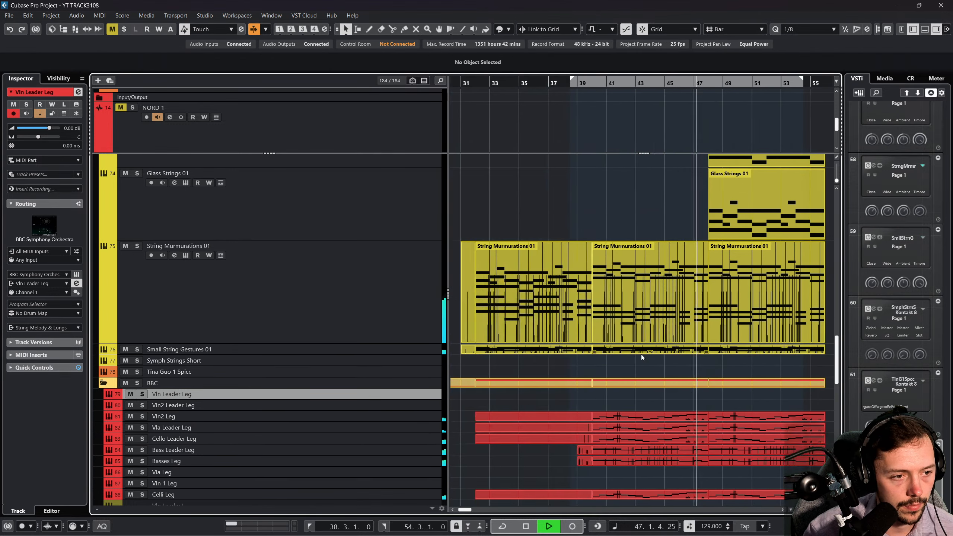
# Stop playback and paste the two Vln2 Leg parts onto the Crem Leg track at bar 38.
pyautogui.press('space')
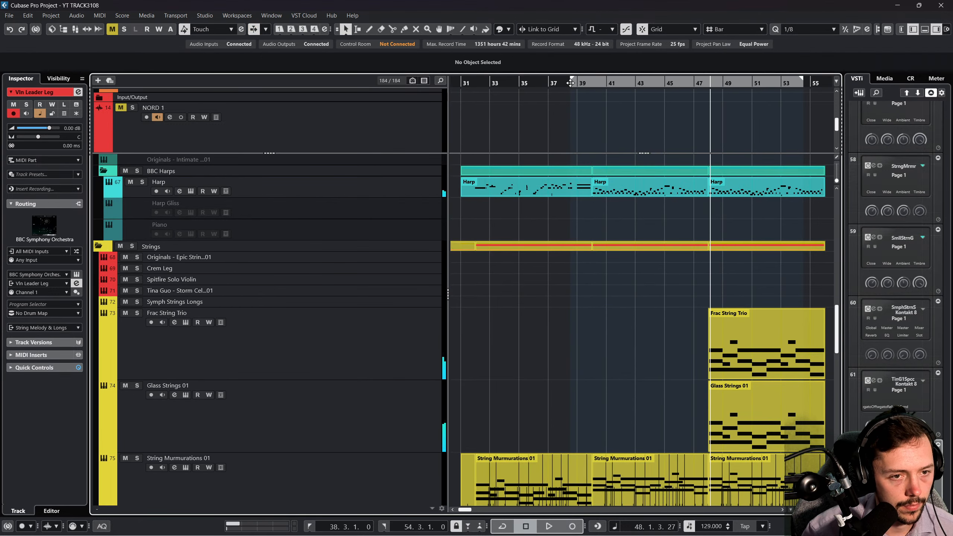
pyautogui.click(334, 271)
pyautogui.hotkey('ctrl', 'v')
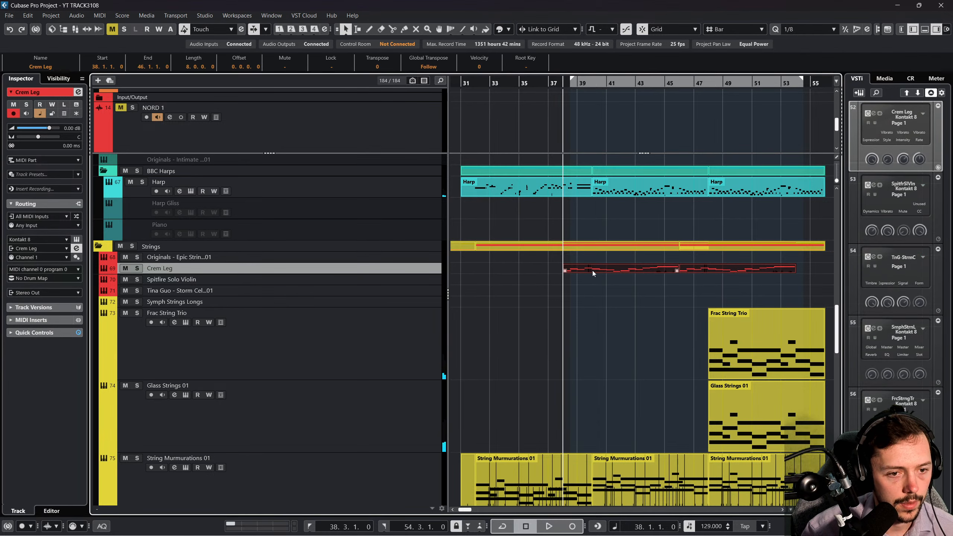
pyautogui.moveTo(592, 270)
pyautogui.mouseDown()
pyautogui.moveTo(601, 271)
pyautogui.moveTo(591, 270)
pyautogui.mouseUp()
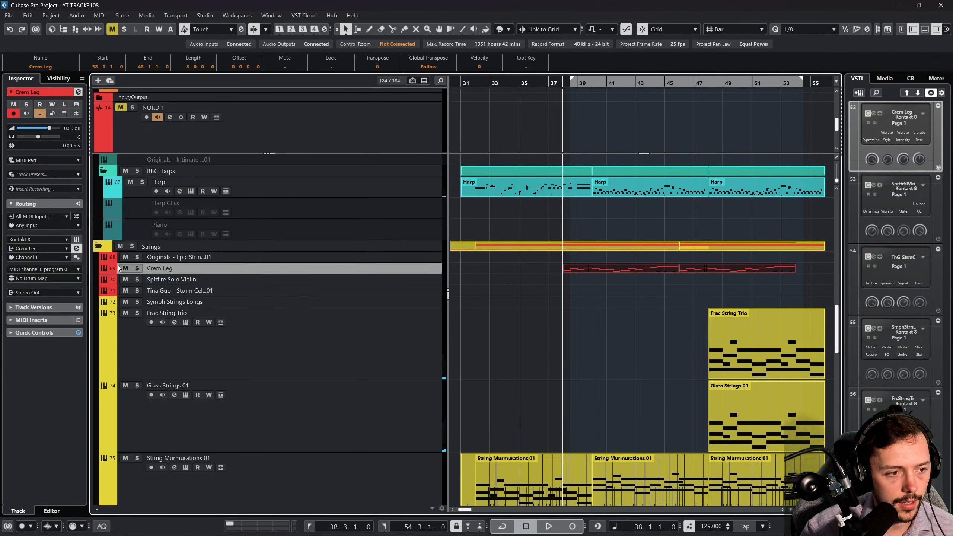
# Solo the Crem Leg track and play it from bar 38.
pyautogui.click(137, 268)
pyautogui.press('space')
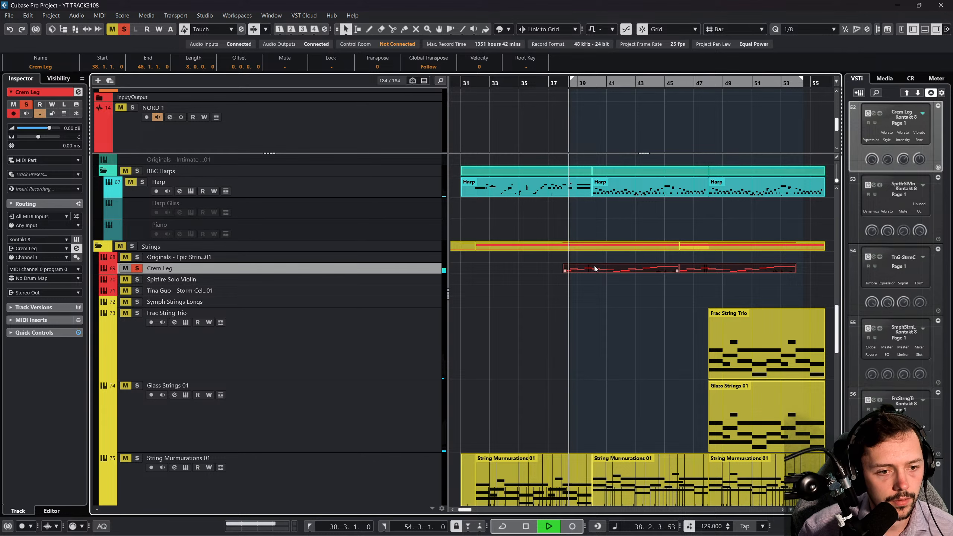
pyautogui.press('f')
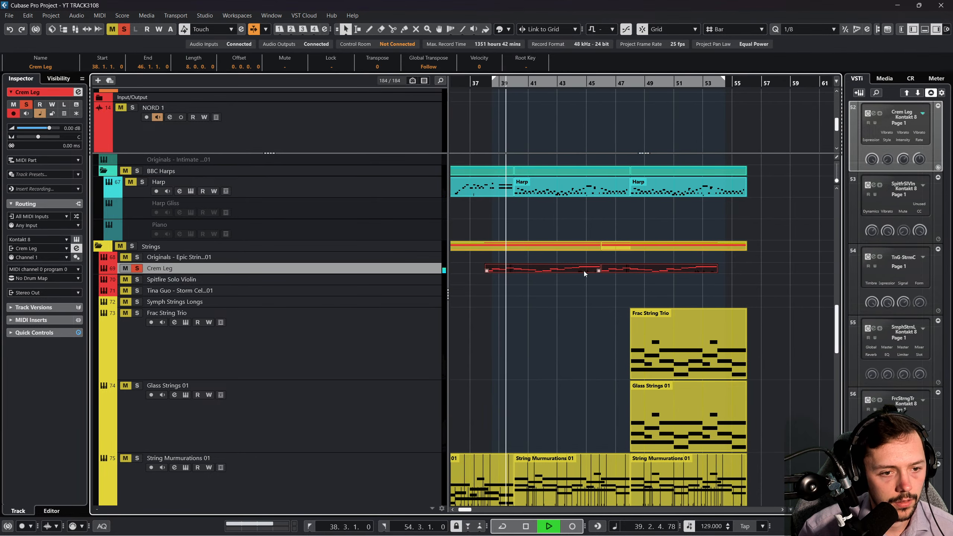
# Open the Crem Leg part at bar 38 for note editing and raise its first note to D3.
pyautogui.doubleClick(546, 267)
pyautogui.press('space')
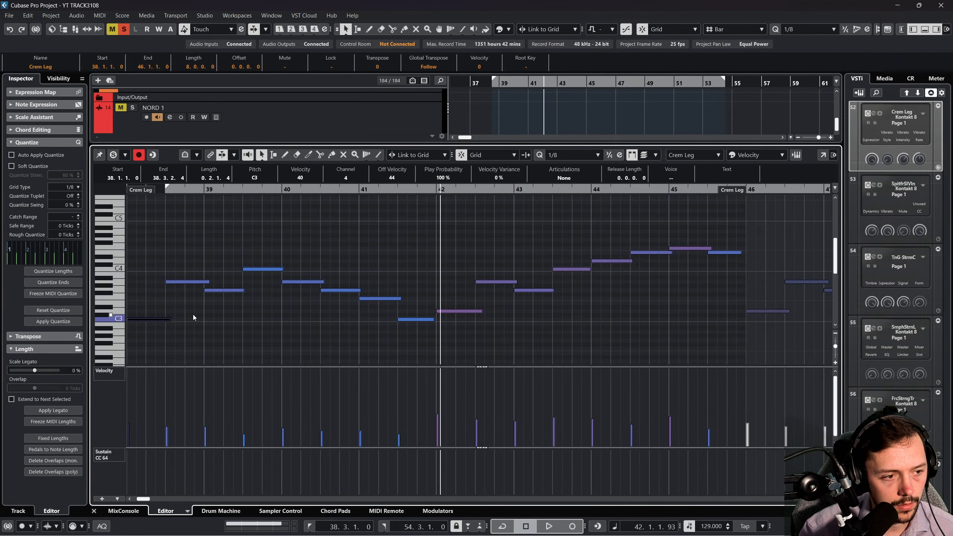
pyautogui.press('Up')
pyautogui.press('Up')
pyautogui.hscroll(-4, 232, 307)
pyautogui.click(234, 306)
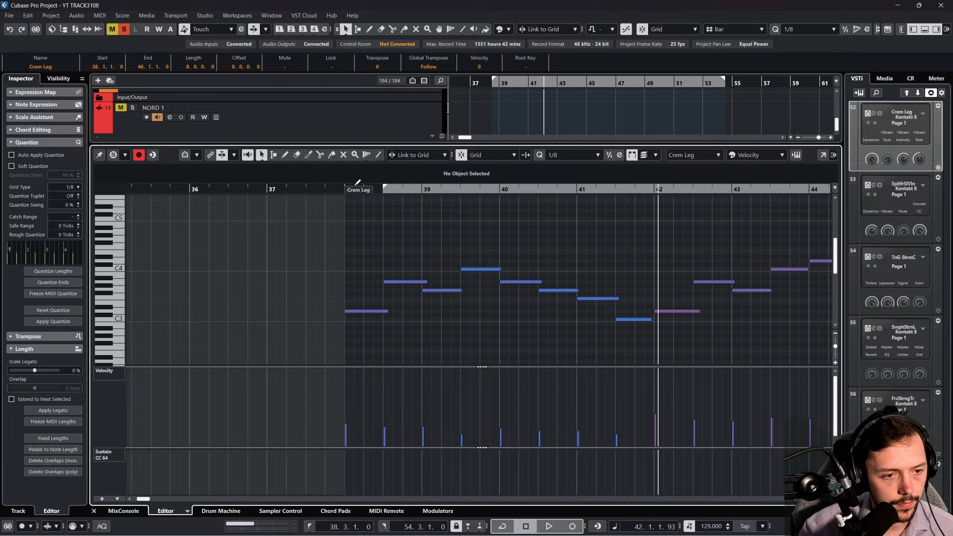
# Listen to the soloed Crem Leg melody from bar 38 to bar 45 and close the editor.
pyautogui.click(336, 191)
pyautogui.press('space')
pyautogui.hscroll(2, 456, 252)
pyautogui.hotkey('ctrl', 'a')
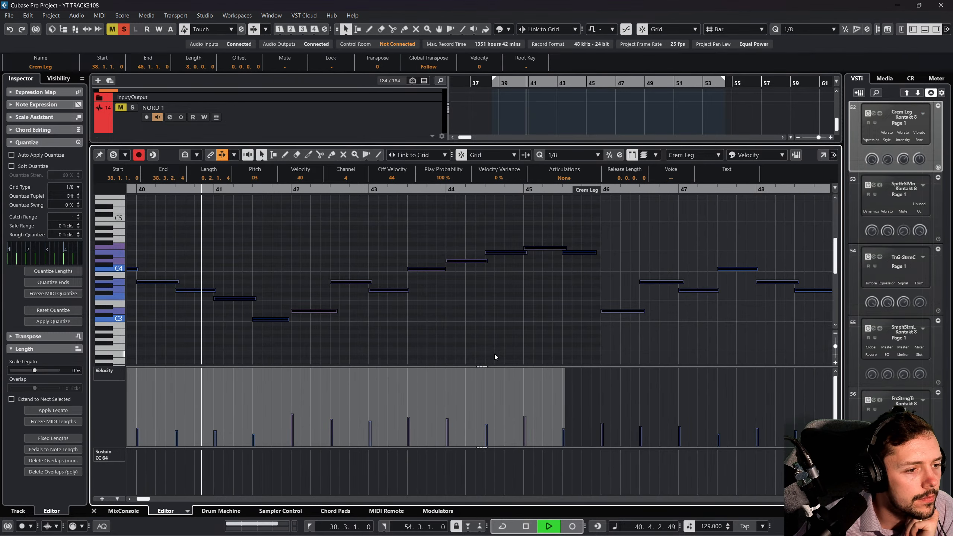
pyautogui.click(445, 321)
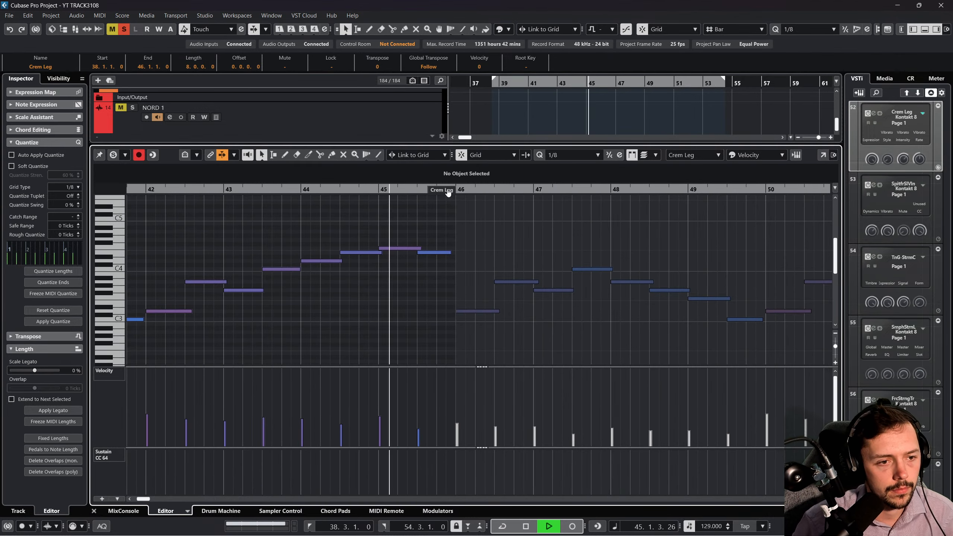
pyautogui.press('space')
pyautogui.click(94, 511)
pyautogui.click(621, 284)
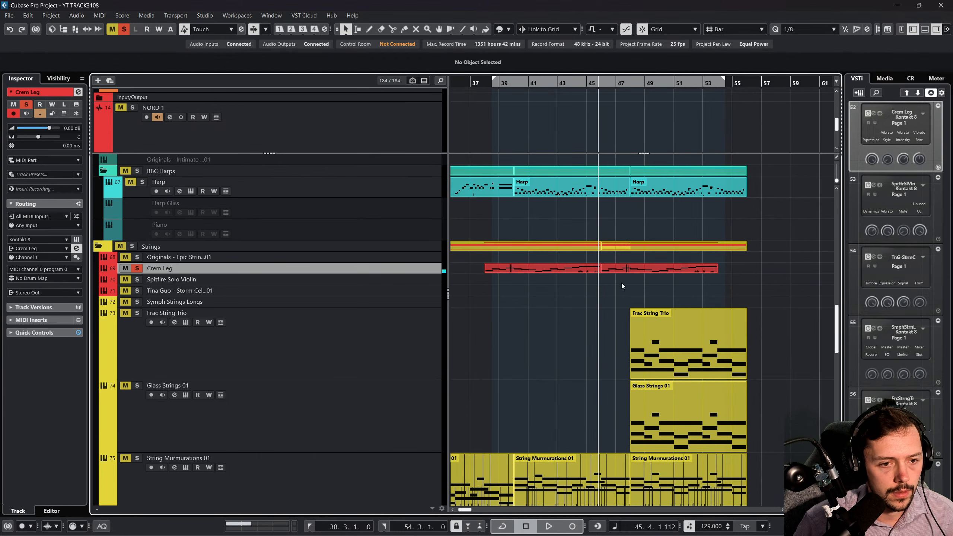
# Open the Crem Leg part at bar 46, try its first note at D#4, and undo the change.
pyautogui.doubleClick(628, 269)
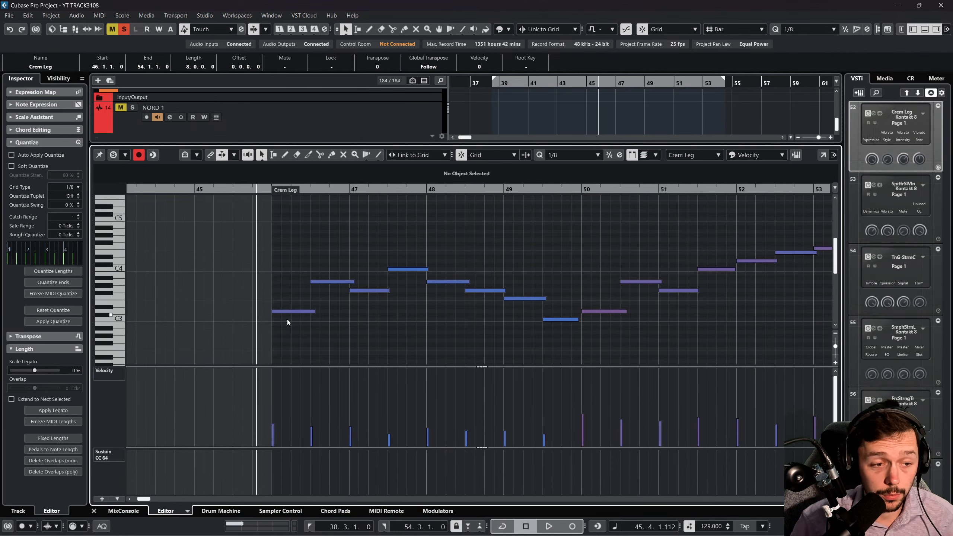
pyautogui.moveTo(288, 312); pyautogui.dragTo(288, 258)
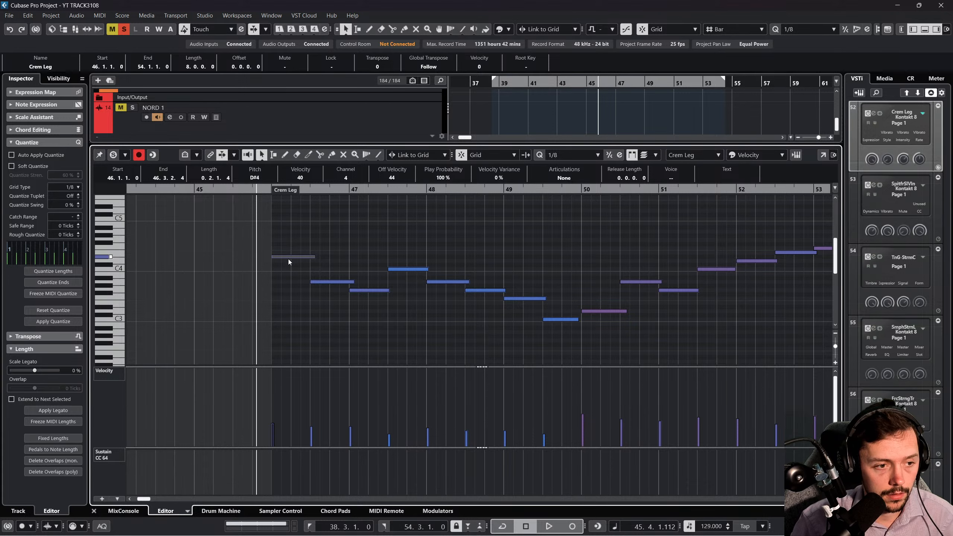
pyautogui.hotkey('ctrl', 'z')
# Delete the notes in the first half of the Crem Leg part, from bar 46 up to bar 50.
pyautogui.hscroll(2, 338, 289)
pyautogui.click(278, 253)
pyautogui.moveTo(220, 231); pyautogui.dragTo(500, 355)
pyautogui.press('Delete')
# Cut the remaining Crem Leg notes from bar 50 onward and paste them at bar 46.
pyautogui.moveTo(476, 197); pyautogui.dragTo(772, 329)
pyautogui.hotkey('ctrl', 'x')
pyautogui.click(198, 189)
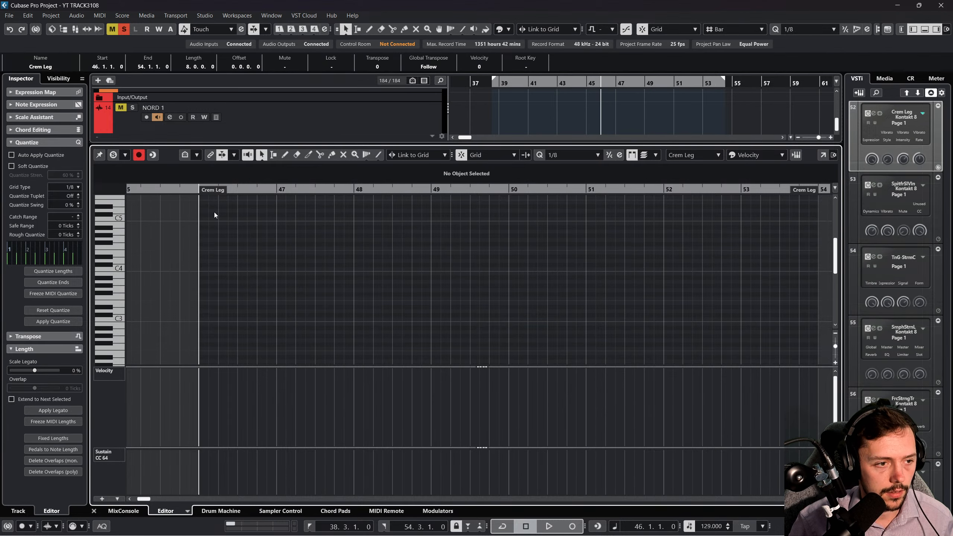
pyautogui.hotkey('ctrl', 'v')
pyautogui.hscroll(-3, 267, 264)
# Reverse the order of the pasted Crem Leg notes with the MIDI Reverse function.
pyautogui.click(99, 15)
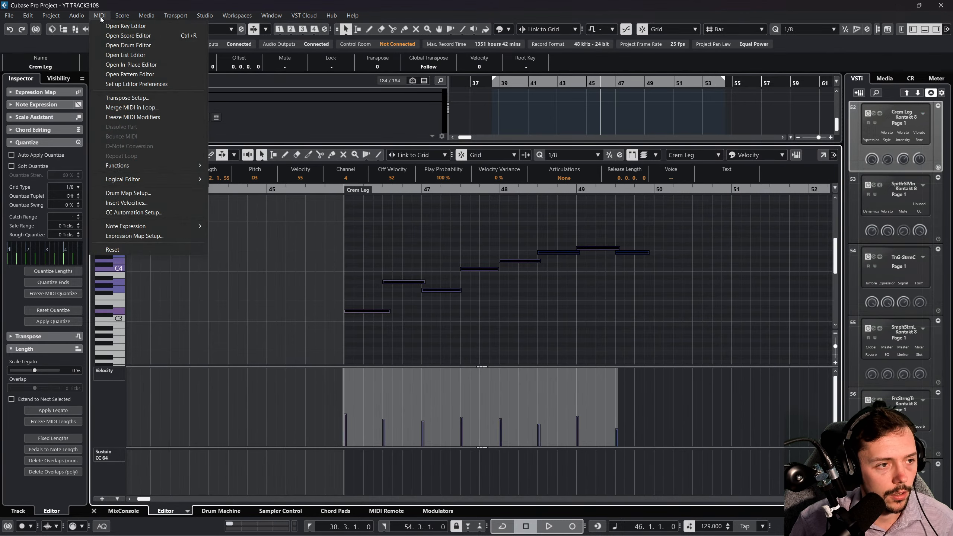
pyautogui.moveTo(150, 165)
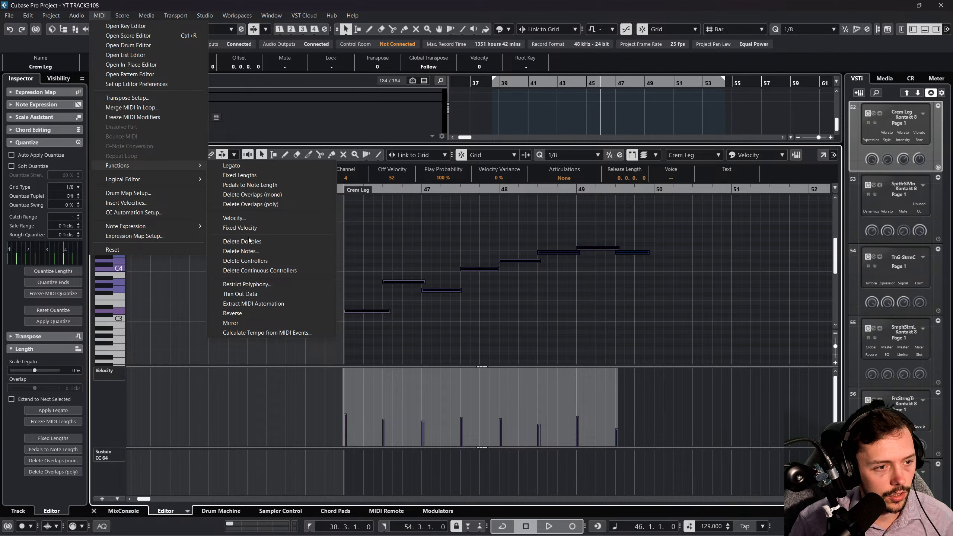
pyautogui.click(244, 314)
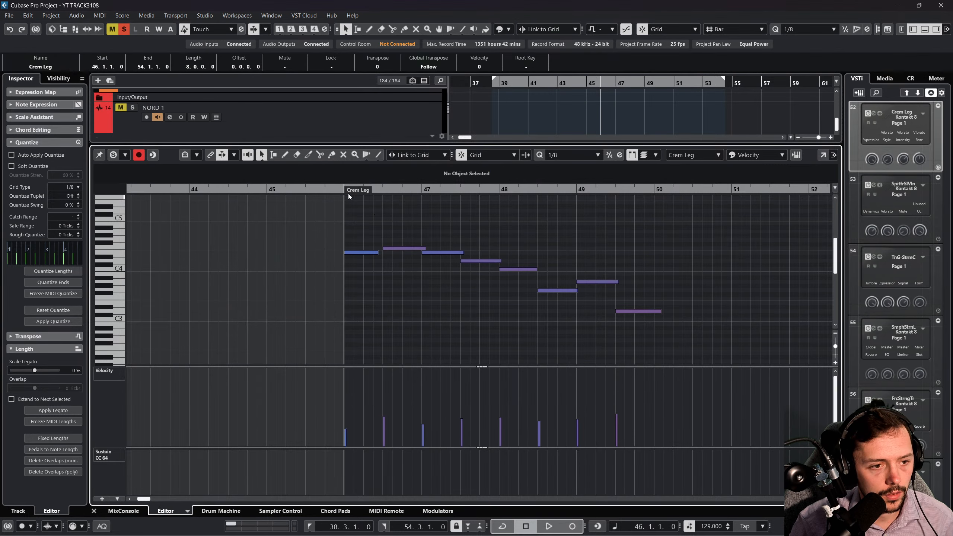
# Audition the reversed Crem Leg notes, then raise the first note to A4 and lengthen it to one full bar.
pyautogui.click(247, 190)
pyautogui.press('space')
pyautogui.scroll(2, 370, 277)
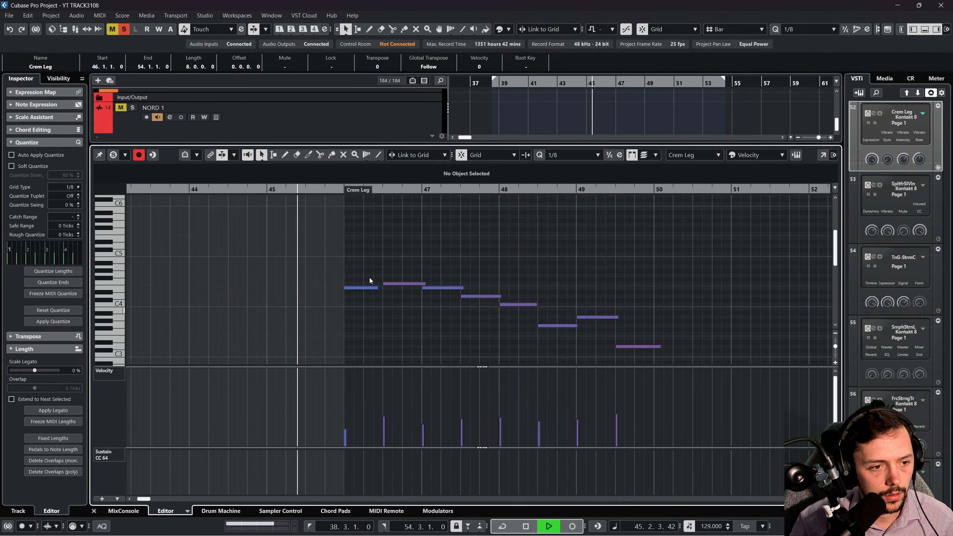
pyautogui.press('space')
pyautogui.moveTo(371, 287); pyautogui.dragTo(393, 268)
pyautogui.press('Up')
pyautogui.moveTo(421, 268); pyautogui.dragTo(421, 267)
# Delete all Crem Leg notes following the A4 in bar 46 and play back the remaining note.
pyautogui.moveTo(377, 274); pyautogui.dragTo(678, 359)
pyautogui.press('Delete')
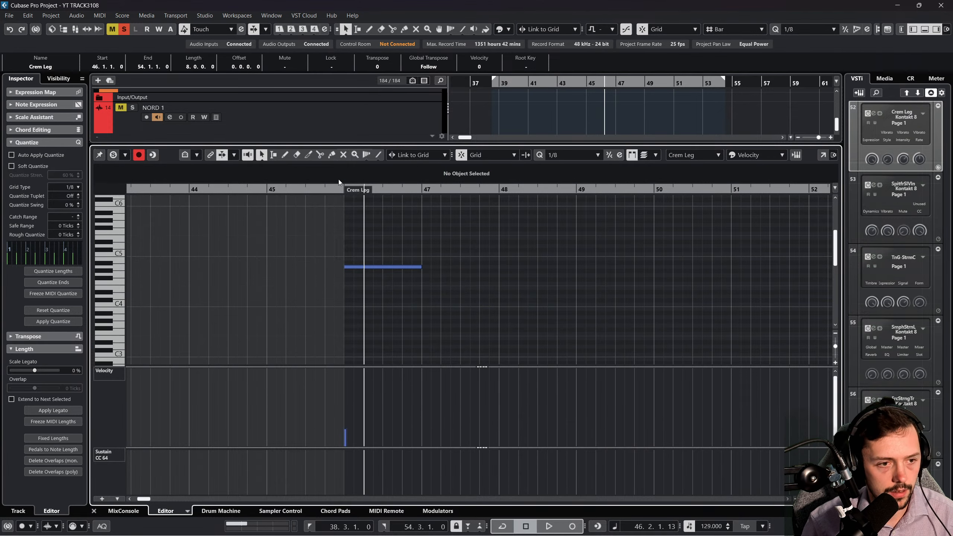
pyautogui.press('space')
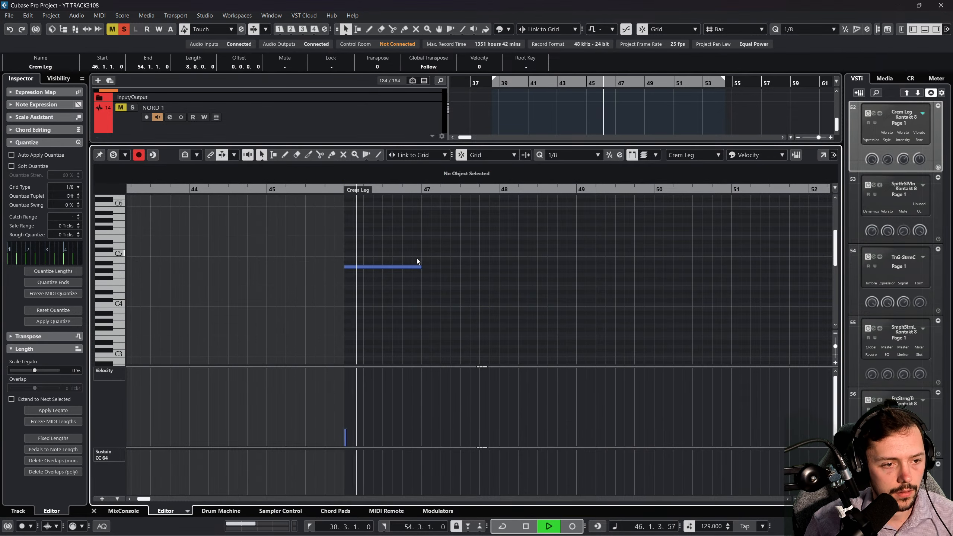
pyautogui.press('space')
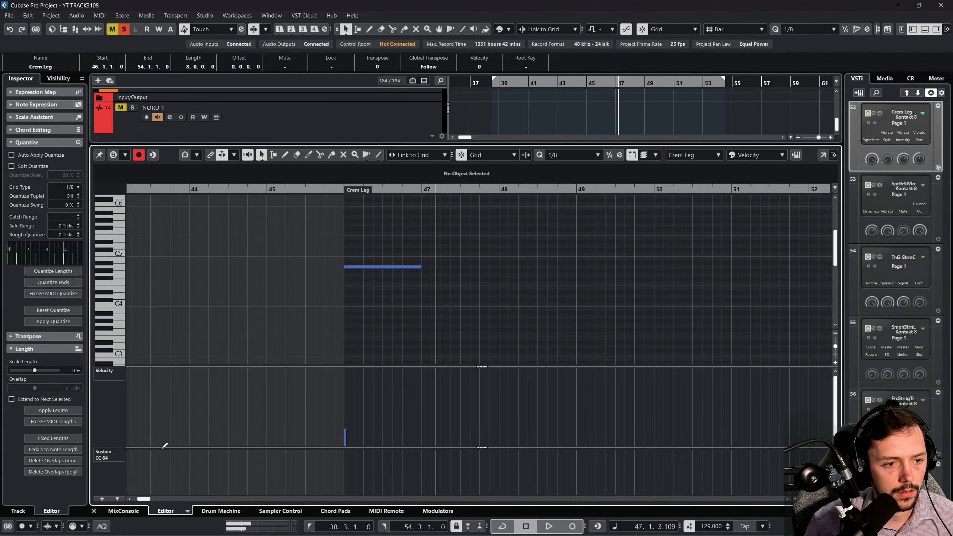
# Solo the Strings folder, listen to the approach to bar 46, and reopen the second Crem Leg part.
pyautogui.click(93, 510)
pyautogui.press('space')
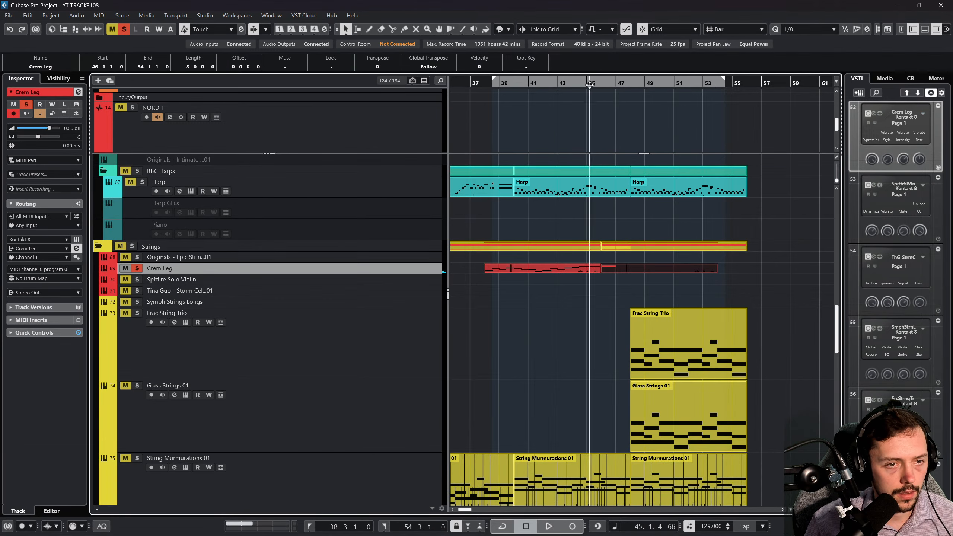
pyautogui.click(133, 247)
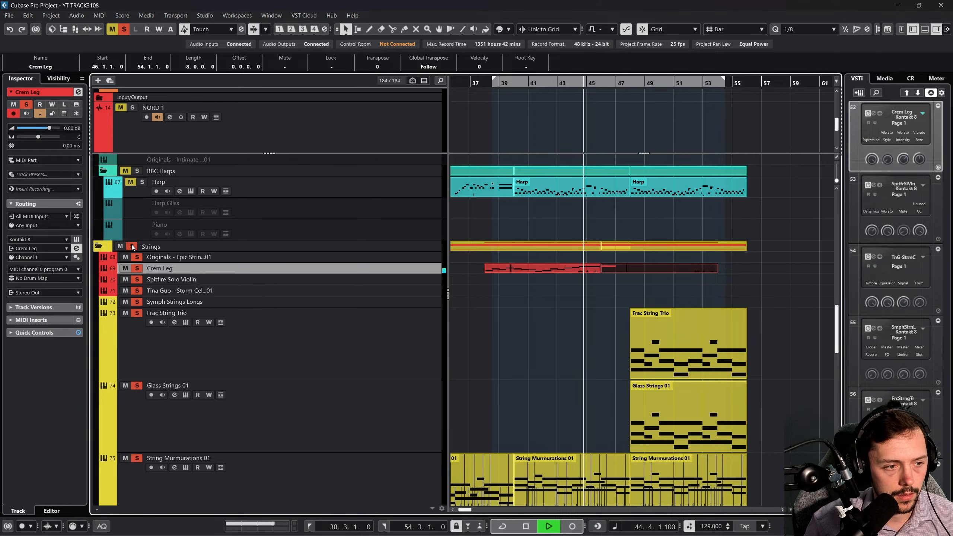
pyautogui.doubleClick(629, 271)
pyautogui.press('space')
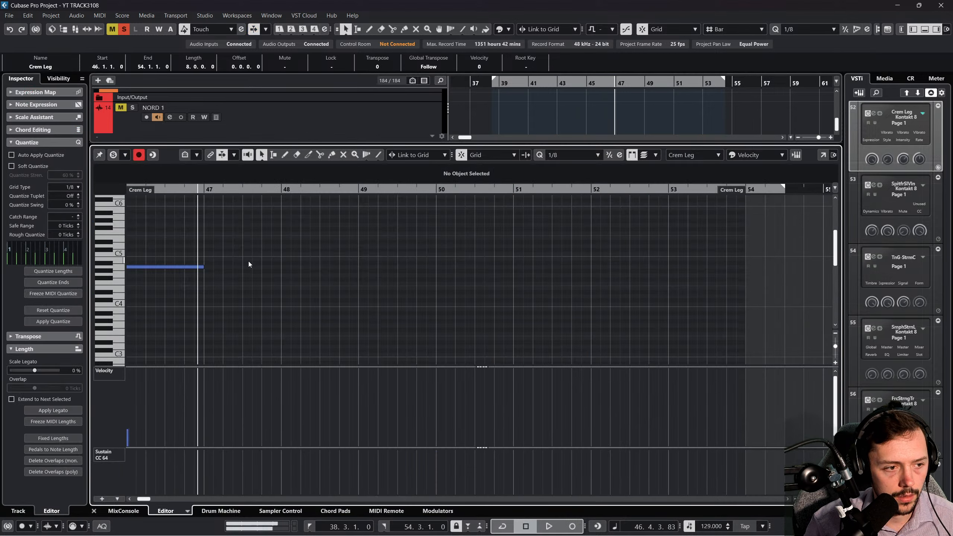
# Duplicate the A4 note into bar 47, lower the copy to G4, and play back from bar 46.
pyautogui.hscroll(-3, 255, 267)
pyautogui.click(407, 267)
pyautogui.hotkey('ctrl', 'd')
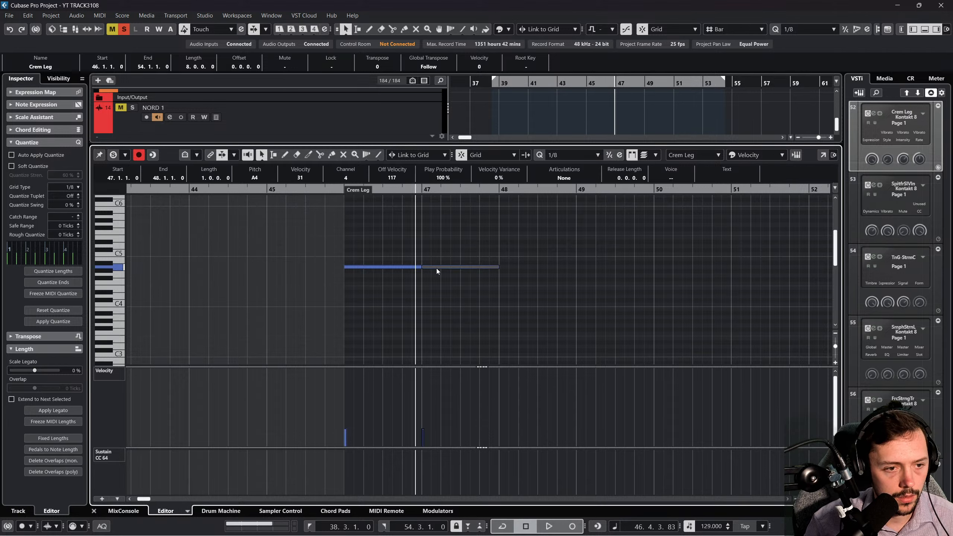
pyautogui.moveTo(436, 268); pyautogui.dragTo(437, 278)
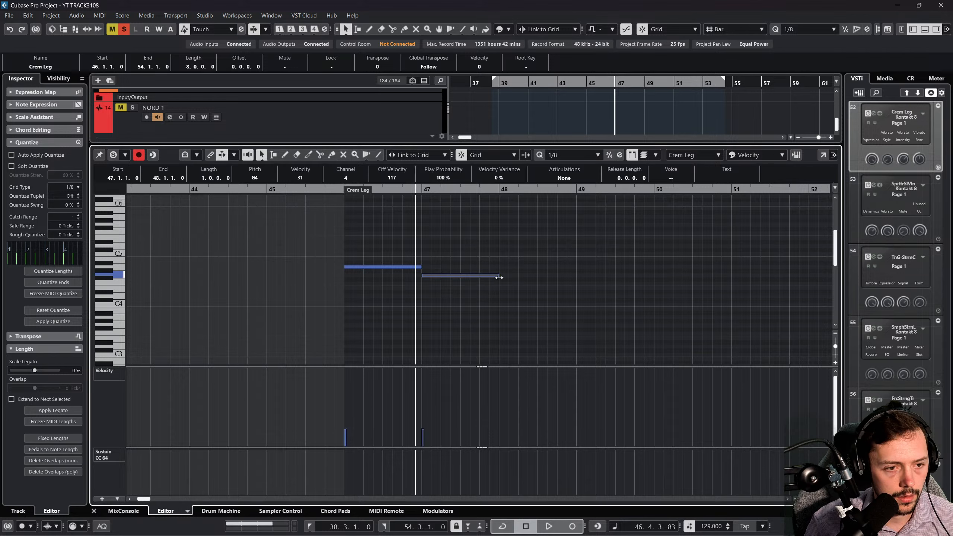
pyautogui.click(341, 191)
pyautogui.press('space')
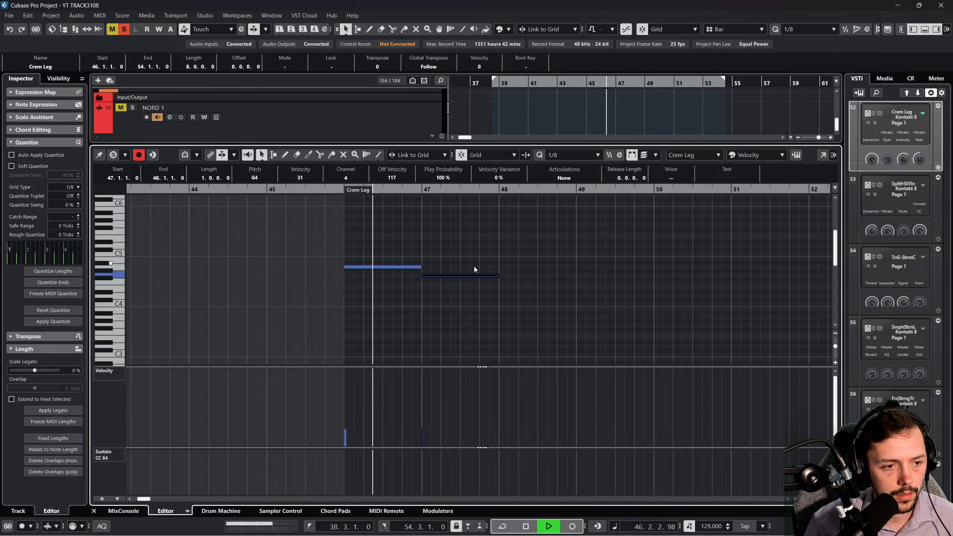
pyautogui.press('space')
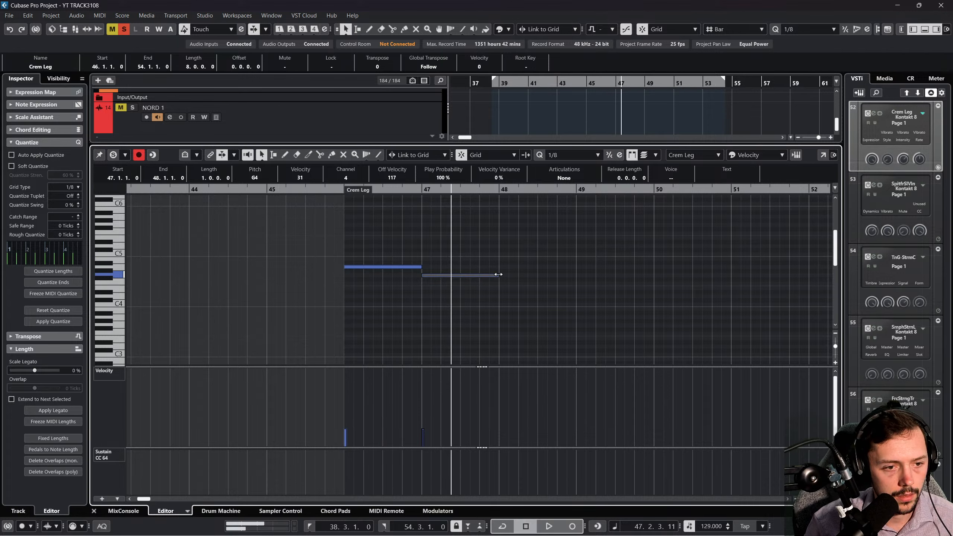
# Shorten the G4 note to half a bar, add an F4 copy in the second half of bar 47, and audition the phrase.
pyautogui.moveTo(498, 276); pyautogui.dragTo(476, 286)
pyautogui.hotkey('ctrl', 'd')
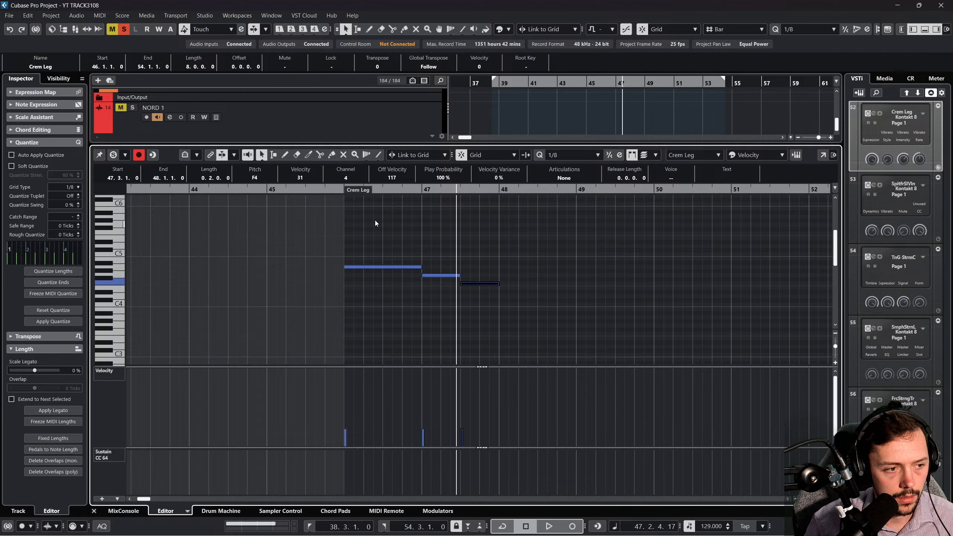
pyautogui.click(338, 192)
pyautogui.press('space')
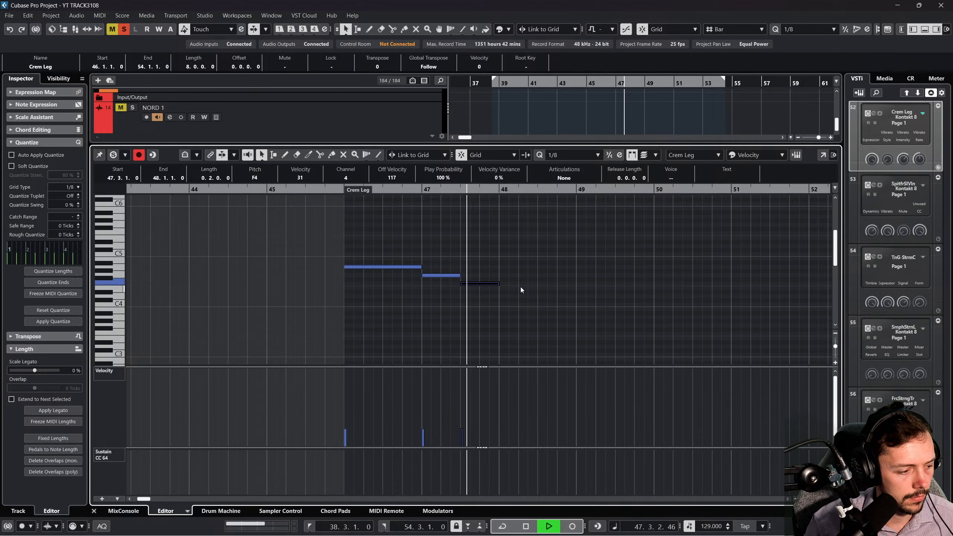
pyautogui.press('space')
# Try a short D4 note at the start of bar 48 and delete it.
pyautogui.hscroll(1, 520, 287)
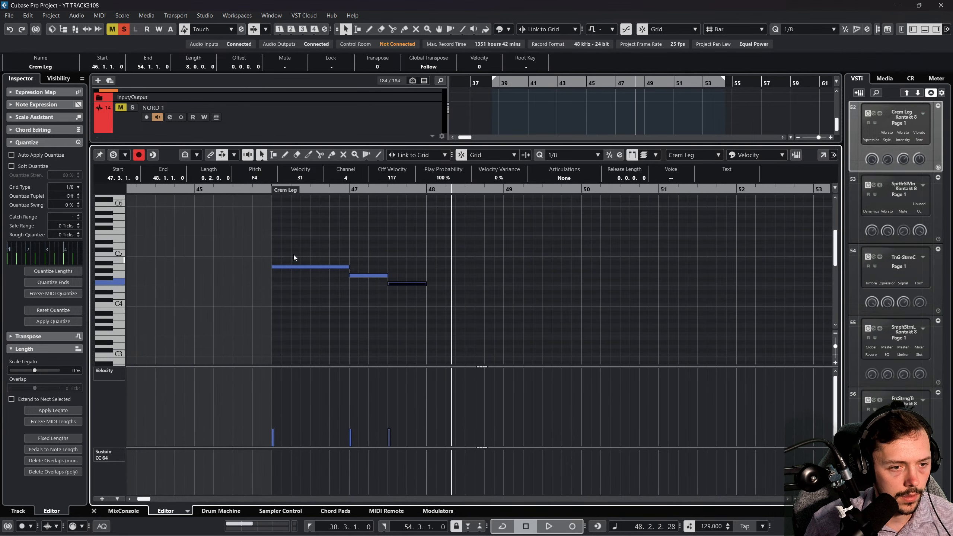
pyautogui.moveTo(286, 251); pyautogui.dragTo(473, 311)
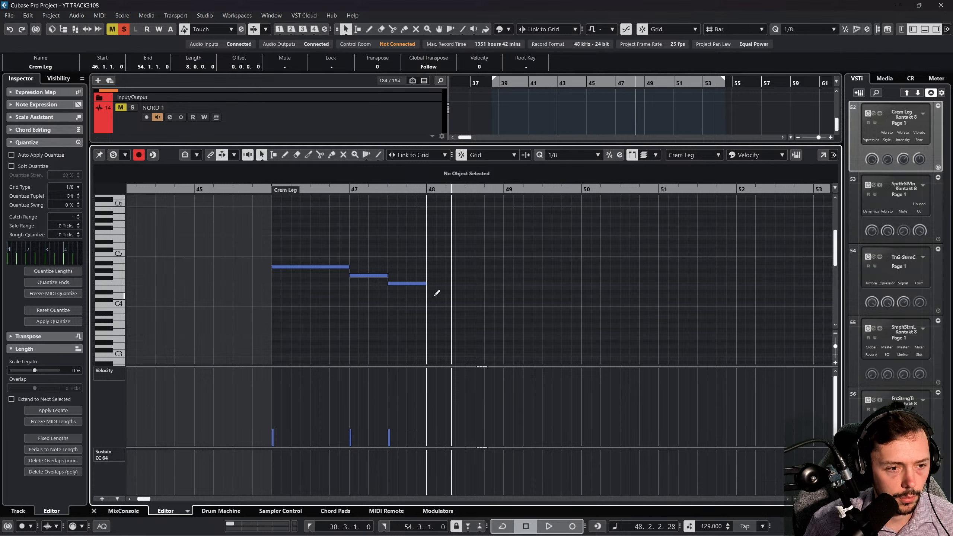
pyautogui.click(436, 297)
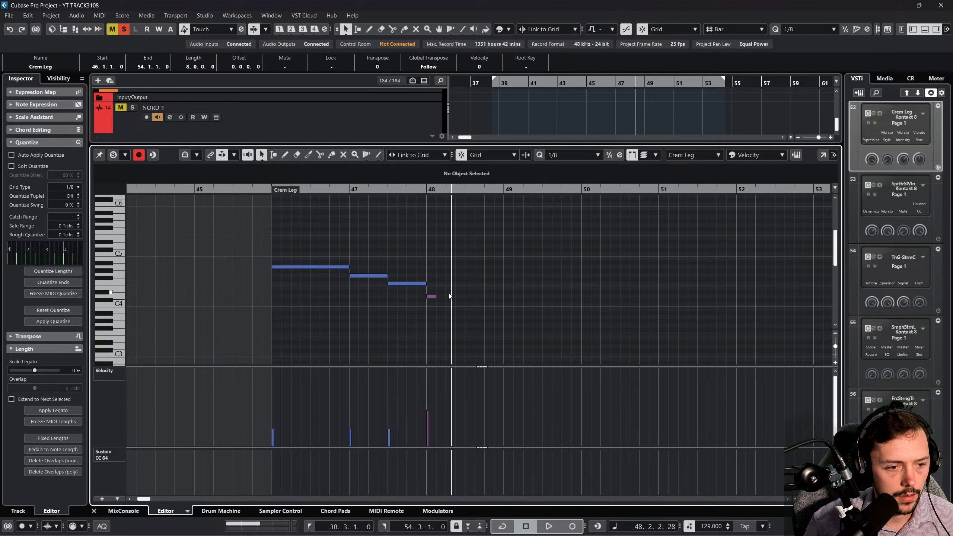
pyautogui.click(431, 297)
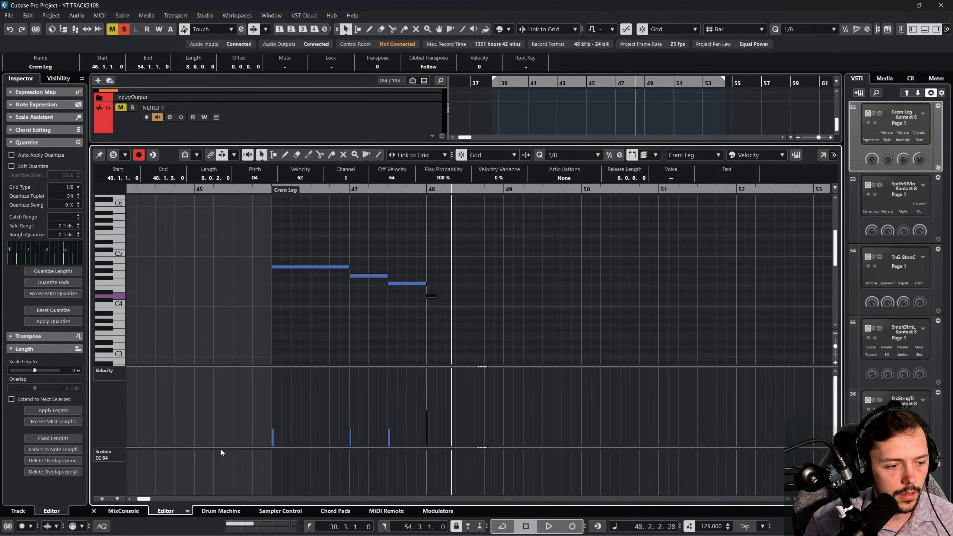
pyautogui.press('Delete')
# Close the note editor and lower the Crem Leg track volume to -3.56 dB while playing the strings from about bar 38.
pyautogui.click(94, 510)
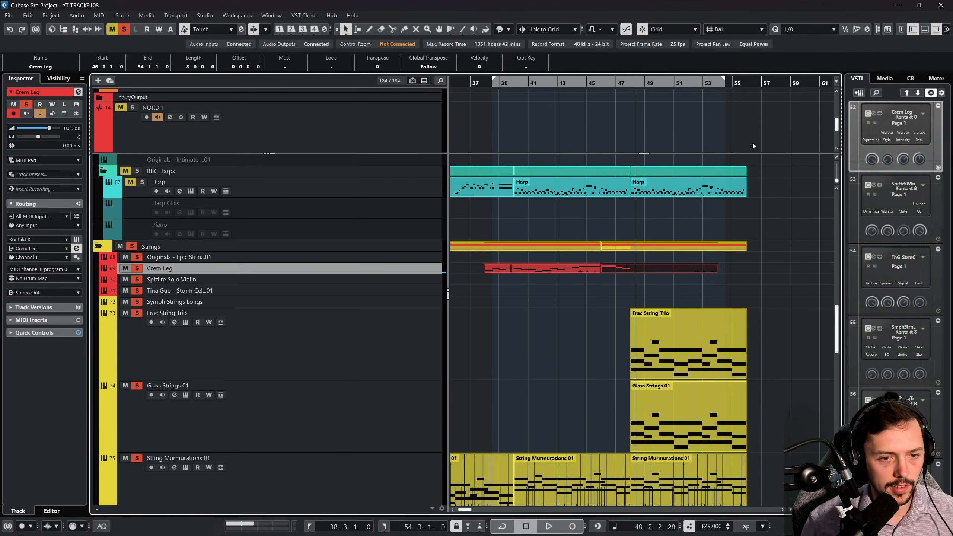
pyautogui.moveTo(605, 85); pyautogui.dragTo(487, 83)
pyautogui.press('space')
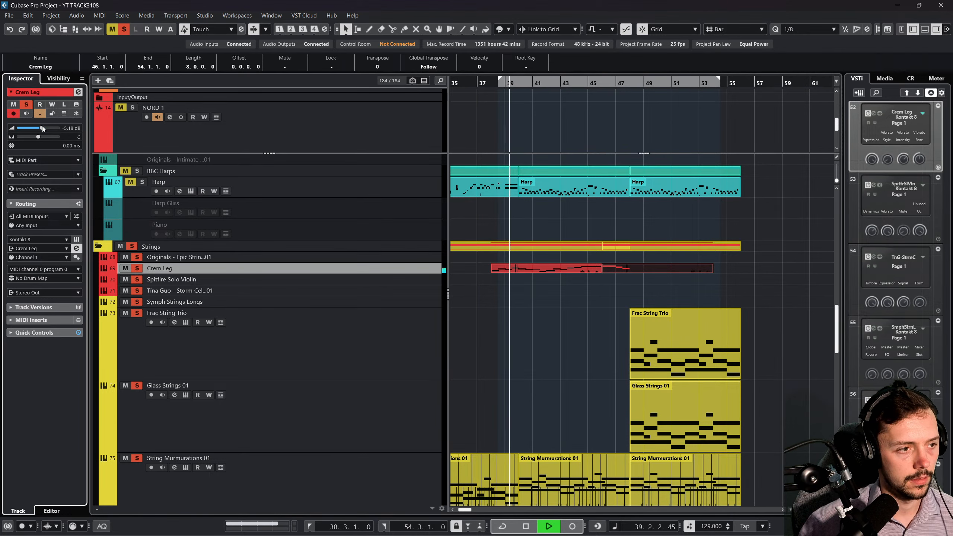
pyautogui.moveTo(48, 128); pyautogui.dragTo(44, 129)
pyautogui.scroll(-4, 467, 308)
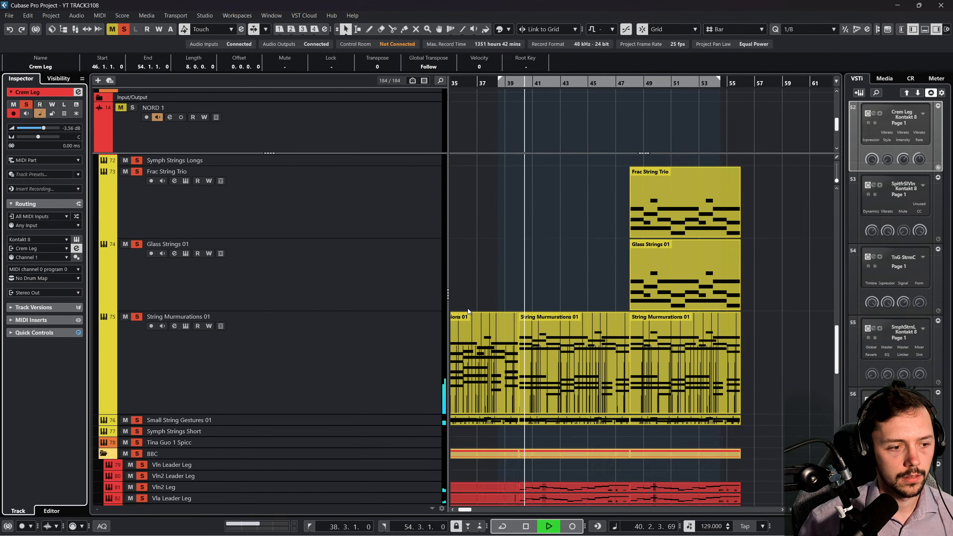
pyautogui.scroll(4, 548, 284)
pyautogui.press('space')
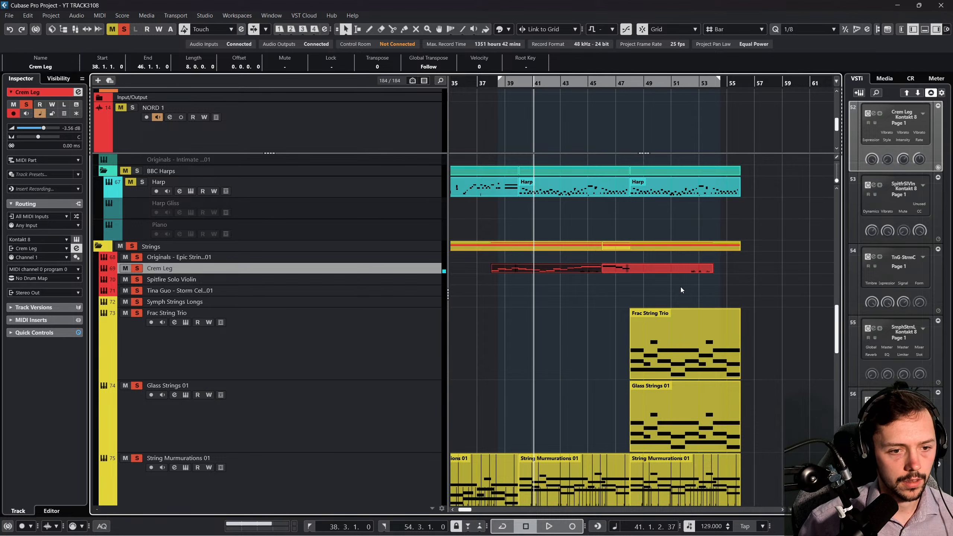
# Move both Crem Leg parts two bars later so the line starts at bar 40, and audition it against the strings.
pyautogui.click(545, 267)
pyautogui.moveTo(544, 268); pyautogui.dragTo(560, 268)
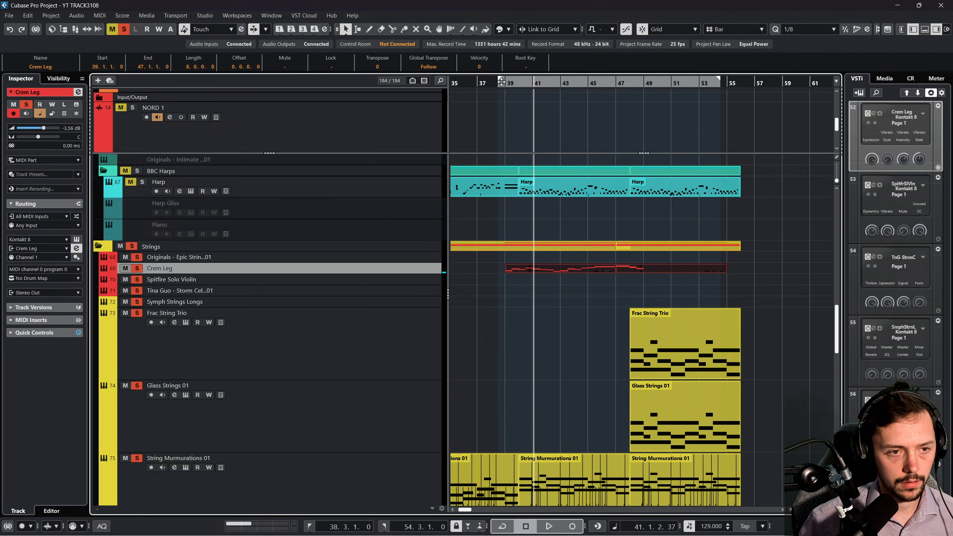
pyautogui.moveTo(502, 82); pyautogui.dragTo(501, 79)
pyautogui.press('space')
pyautogui.scroll(-4, 524, 198)
pyautogui.scroll(4, 530, 192)
pyautogui.press('space')
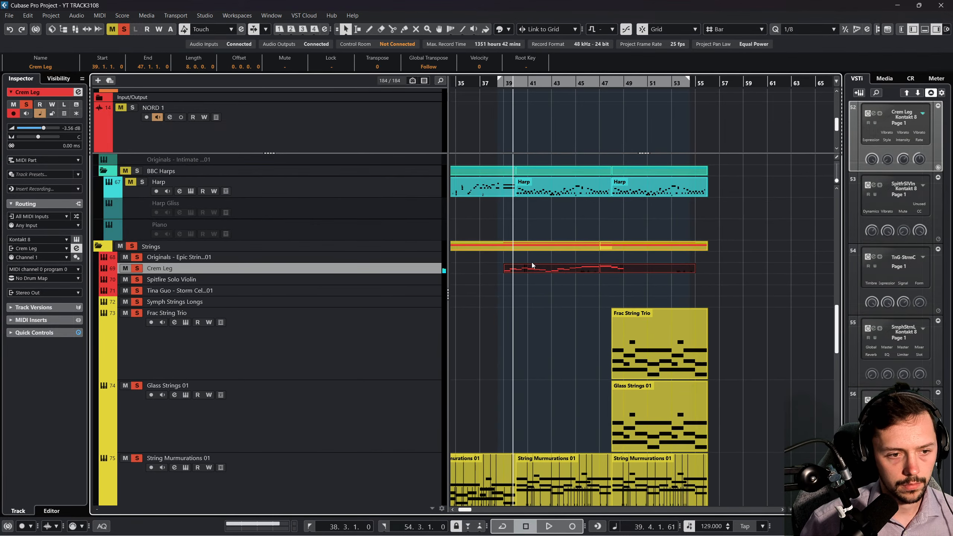
pyautogui.moveTo(532, 266); pyautogui.dragTo(545, 267)
pyautogui.press('space')
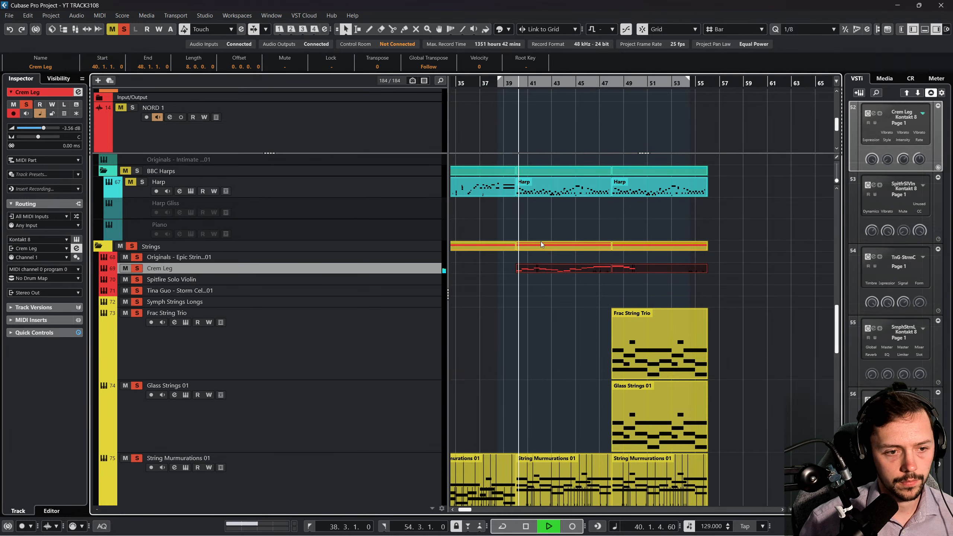
pyautogui.scroll(-3, 541, 257)
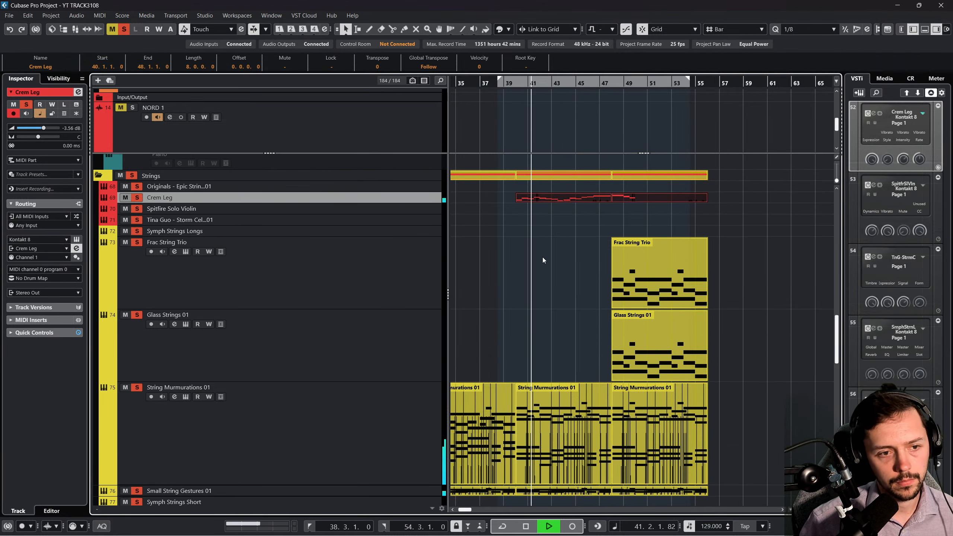
pyautogui.click(542, 257)
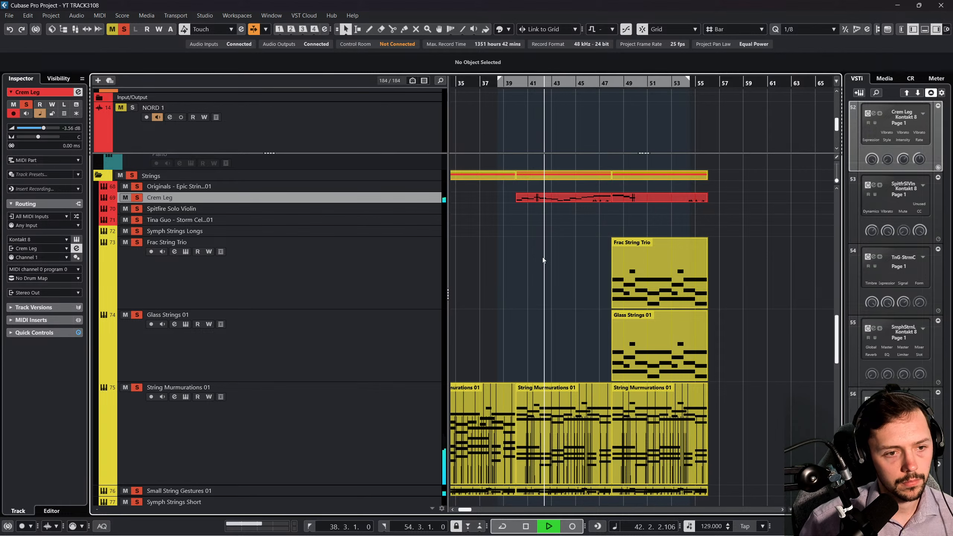
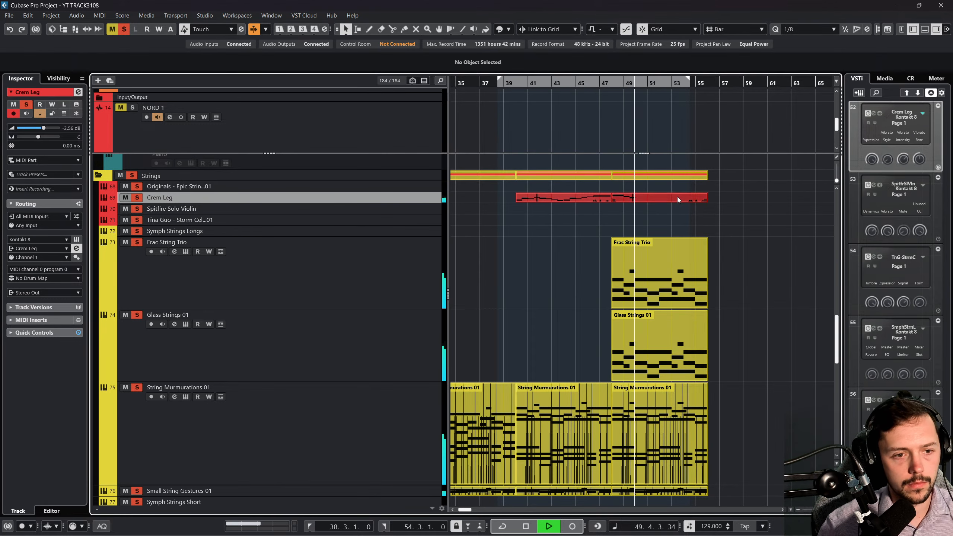
# Open the Crem Leg part at bar 48, duplicate its F4 note to bar 50, raise the copy to A4, and audition it.
pyautogui.hscroll(1, 677, 197)
pyautogui.click(563, 84)
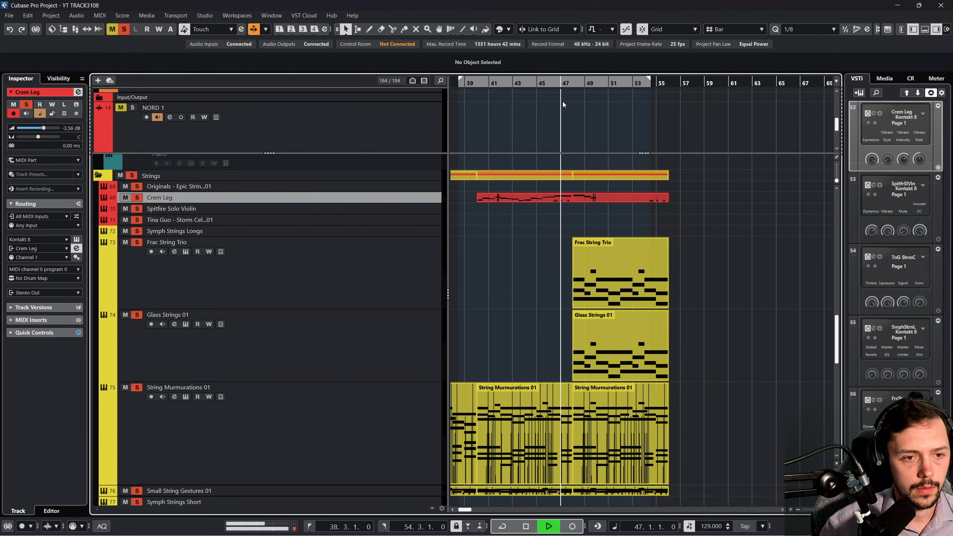
pyautogui.doubleClick(613, 199)
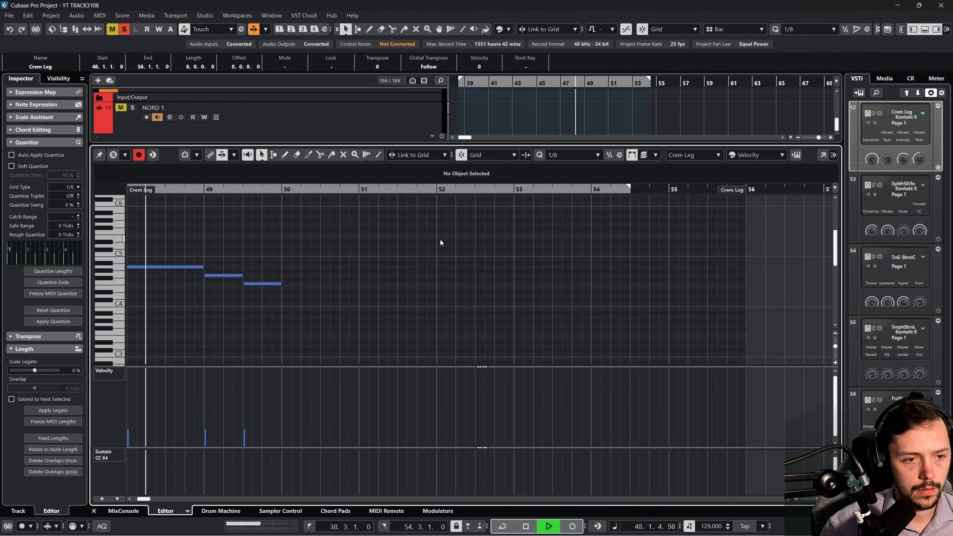
pyautogui.hscroll(-1, 444, 248)
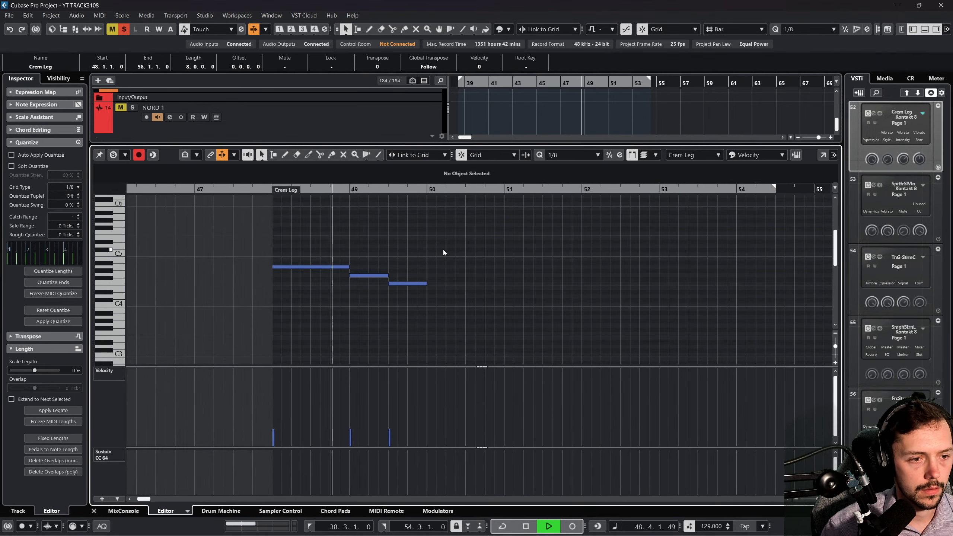
pyautogui.press('space')
pyautogui.click(431, 283)
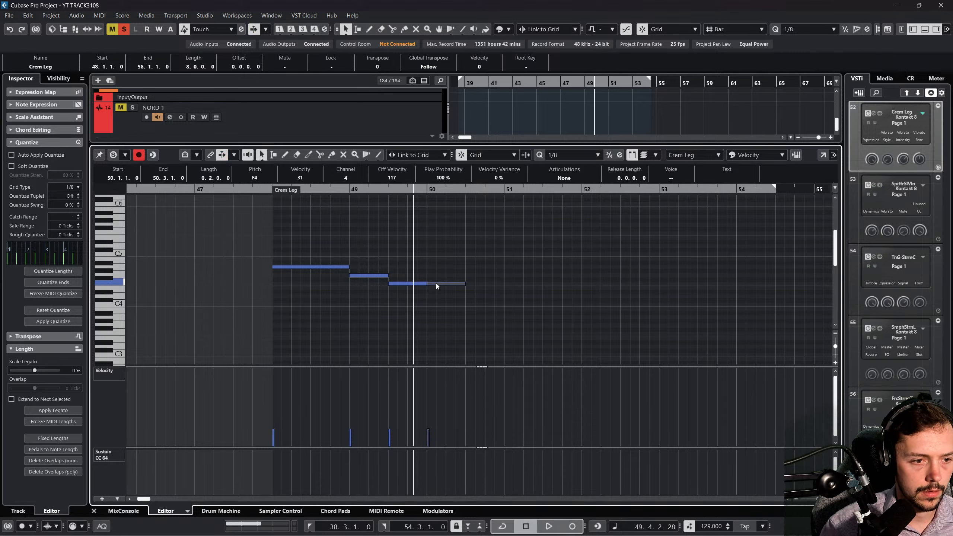
pyautogui.moveTo(436, 284); pyautogui.dragTo(437, 268)
pyautogui.press('space')
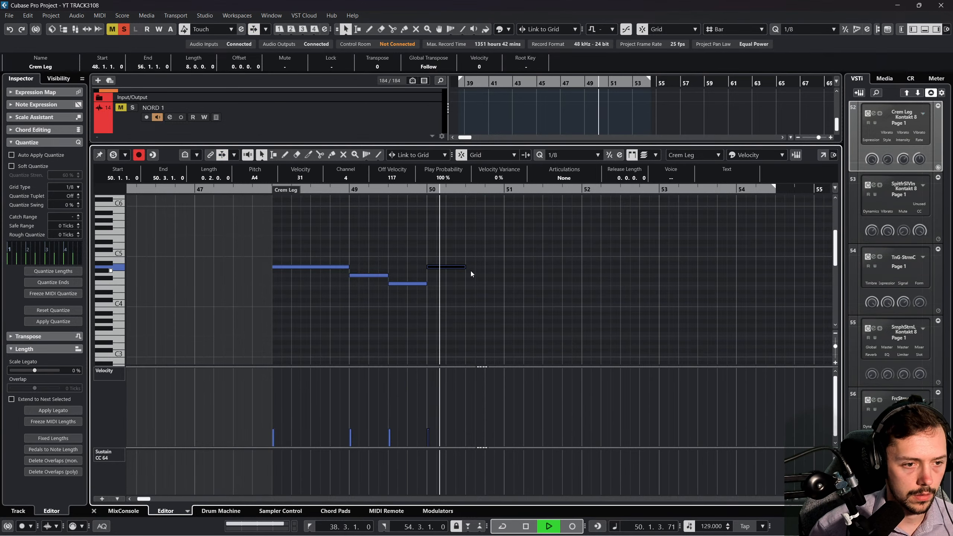
pyautogui.press('space')
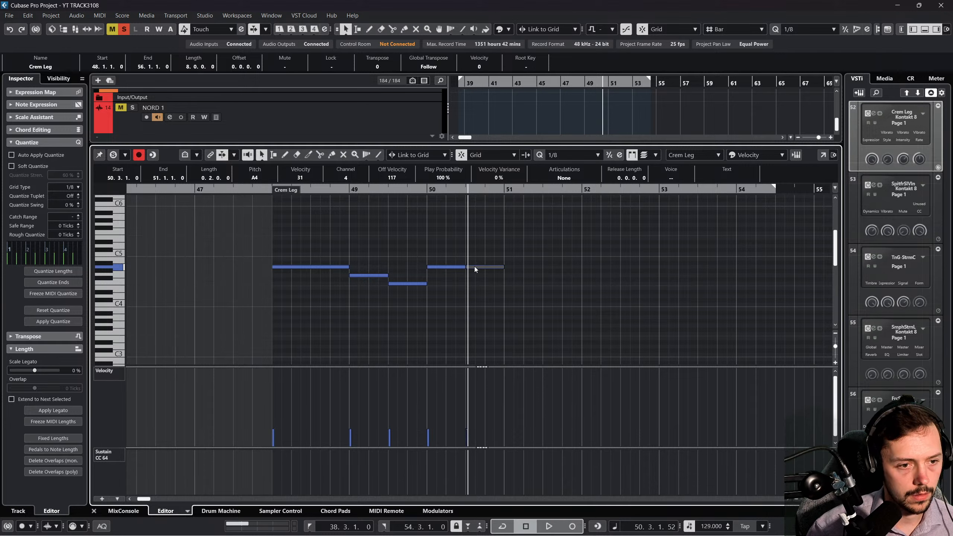
# Try a lower pitch for the A4 copy in the second half of bar 50, undo the move, and replay from bar 48.
pyautogui.moveTo(477, 275); pyautogui.dragTo(477, 276)
pyautogui.hotkey('ctrl', 'z')
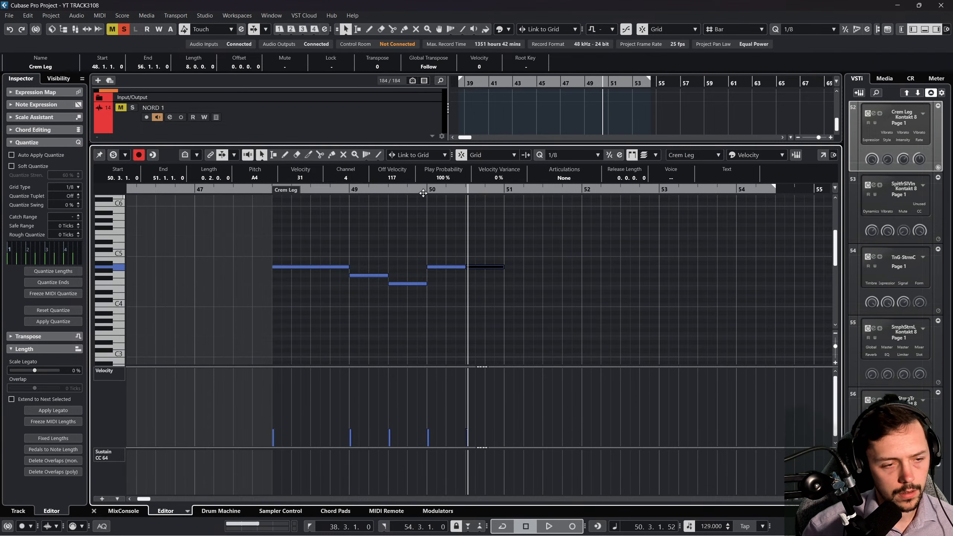
pyautogui.moveTo(419, 190); pyautogui.dragTo(262, 188)
pyautogui.press('space')
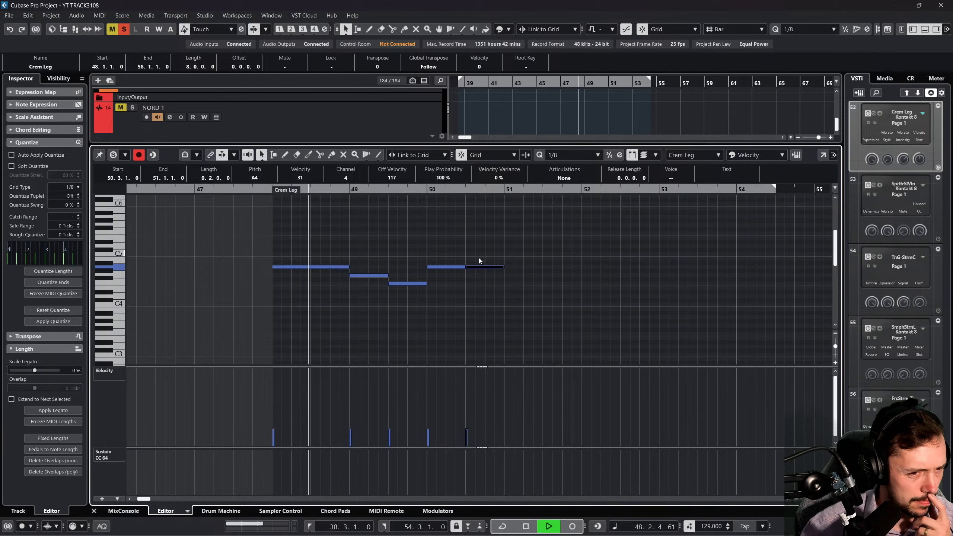
# Replace the A4 in the second half of bar 50 with a half-bar G4 in the Crem Leg part and audition it.
pyautogui.press('Delete')
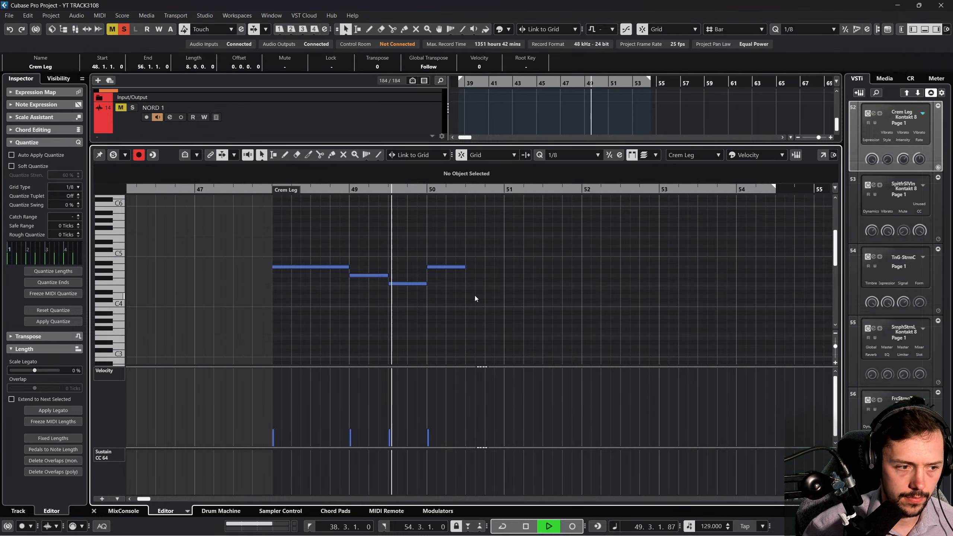
pyautogui.press('space')
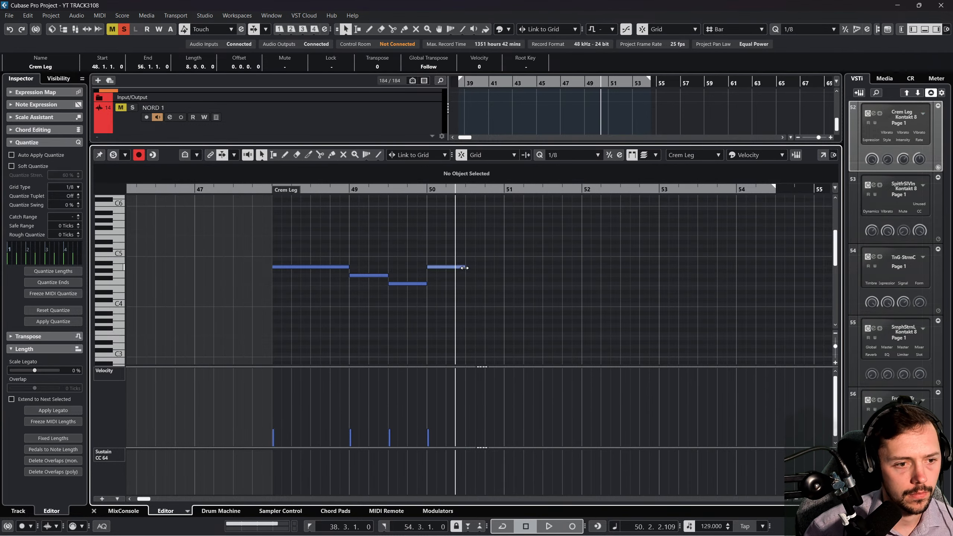
pyautogui.moveTo(464, 267)
pyautogui.mouseDown()
pyautogui.moveTo(436, 267)
pyautogui.moveTo(466, 267)
pyautogui.mouseUp()
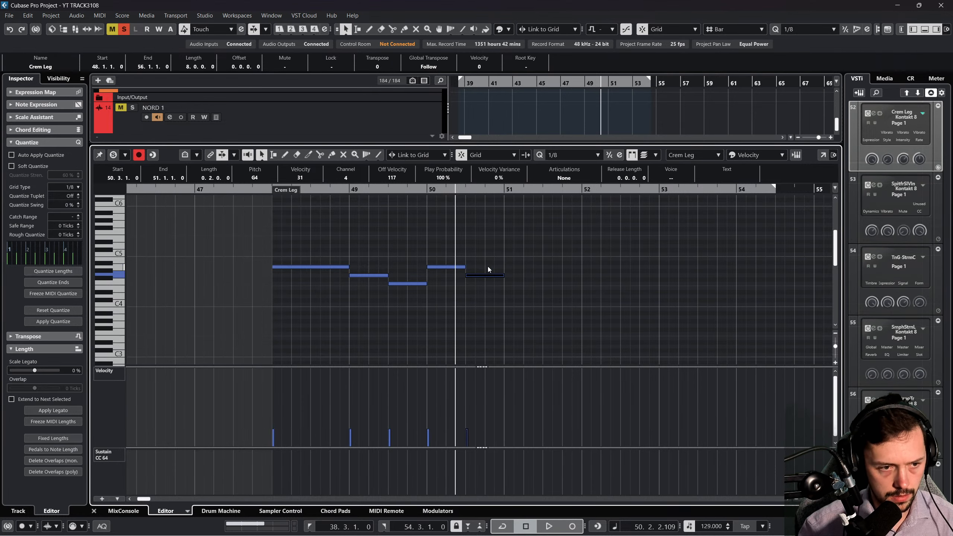
pyautogui.press('space')
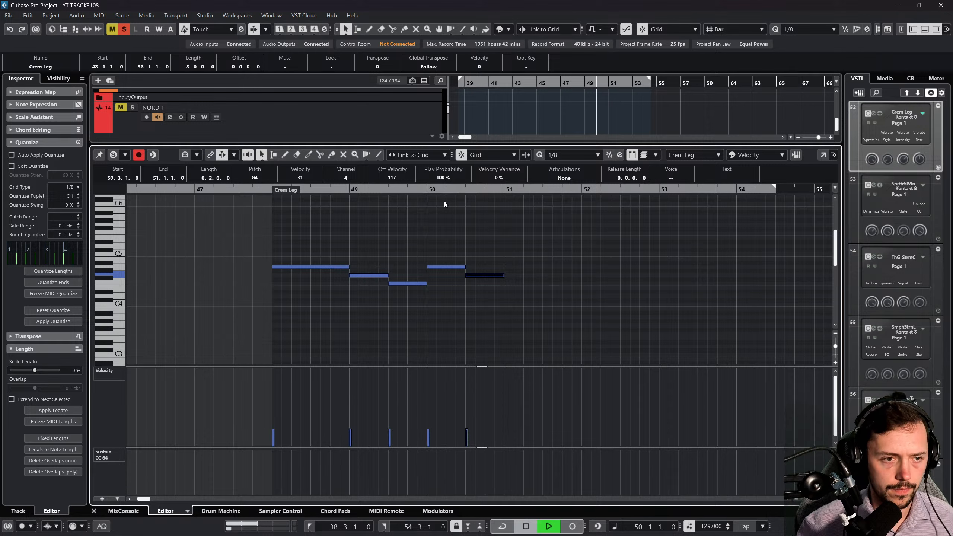
# Continue the Crem Leg melody with half-bar F4 and E4 notes in bar 51 and a two-bar D4 from bar 52, auditioning it.
pyautogui.hotkey('ctrl', 'd')
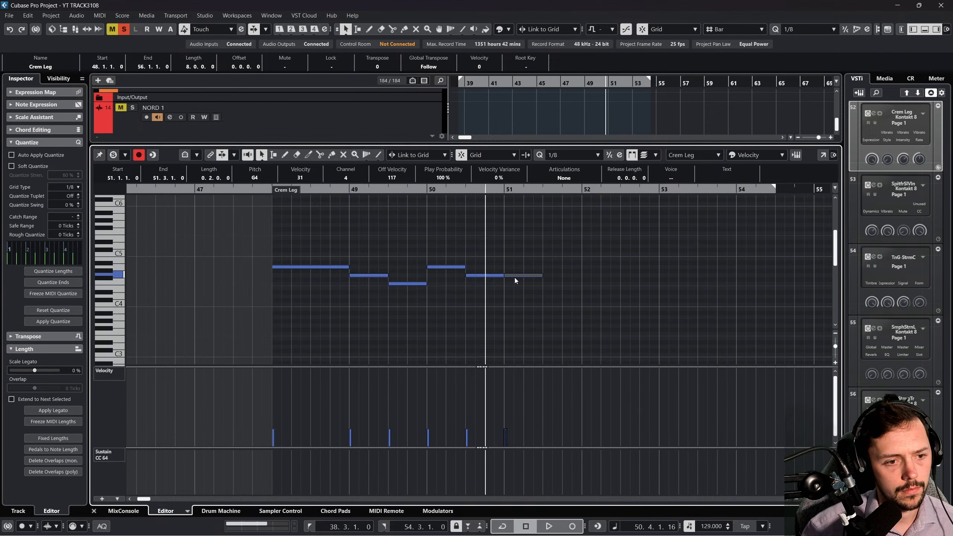
pyautogui.moveTo(515, 277); pyautogui.dragTo(562, 294)
pyautogui.press('space')
pyautogui.hotkey('ctrl', 'd')
pyautogui.press('space')
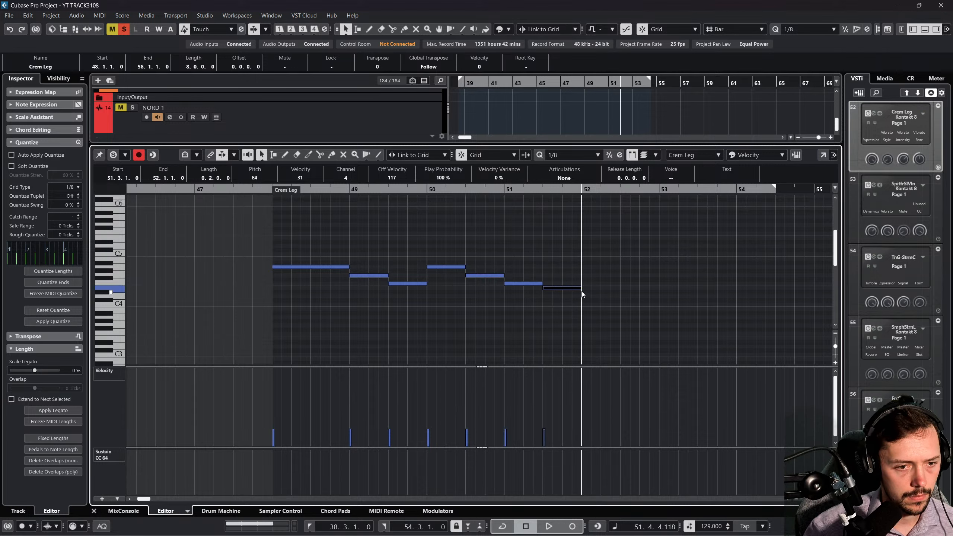
pyautogui.moveTo(591, 292); pyautogui.dragTo(732, 296)
pyautogui.press('space')
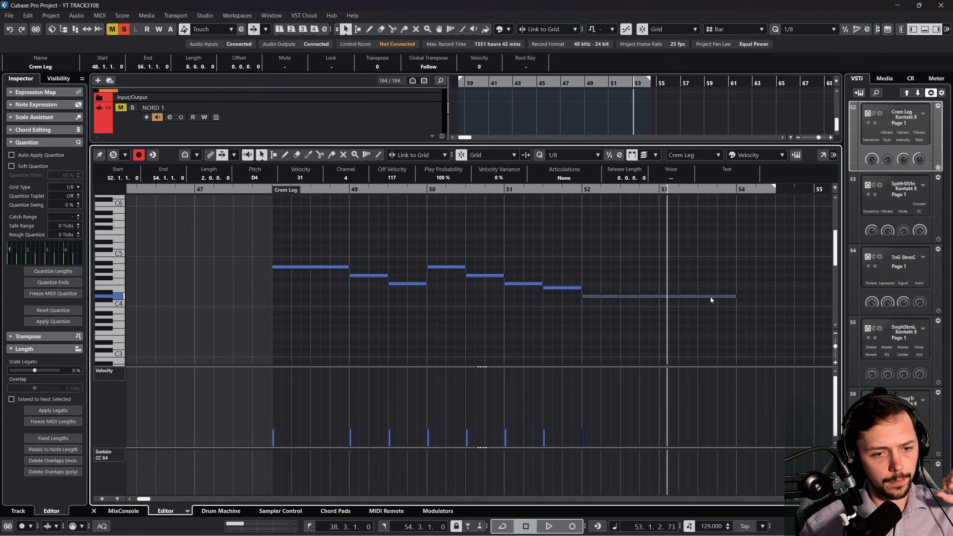
# Close the note editor and record a line onto the Vln2 Leg and Vln 1 Leg tracks together from bar 71.
pyautogui.click(94, 511)
pyautogui.hscroll(4, 670, 288)
pyautogui.click(653, 85)
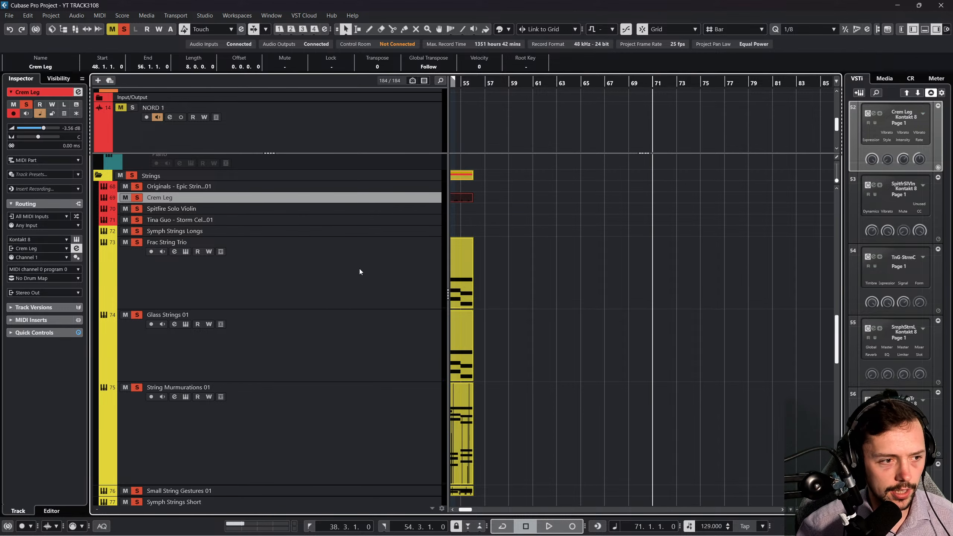
pyautogui.scroll(-8, 393, 282)
pyautogui.click(391, 226)
pyautogui.click(387, 250)
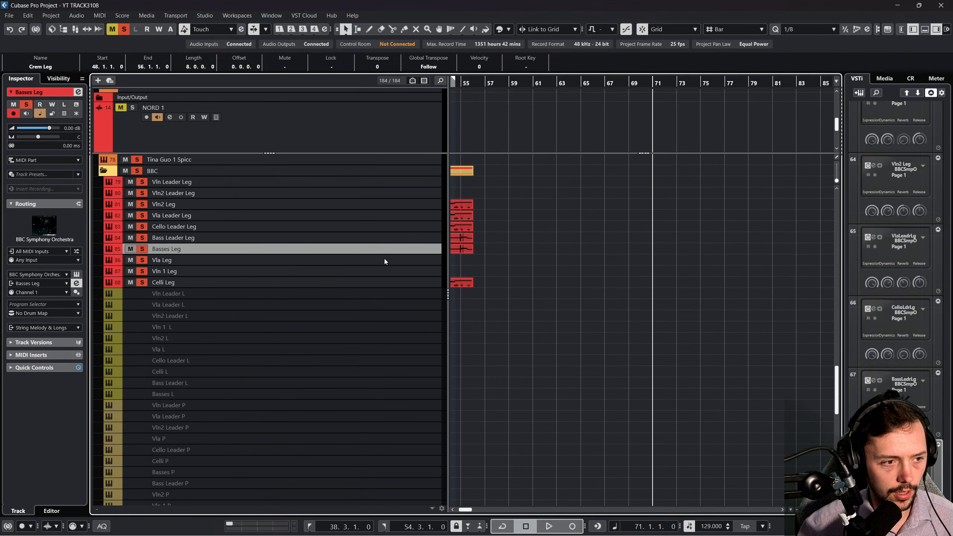
pyautogui.click(384, 261)
pyautogui.click(387, 272)
pyautogui.click(390, 290)
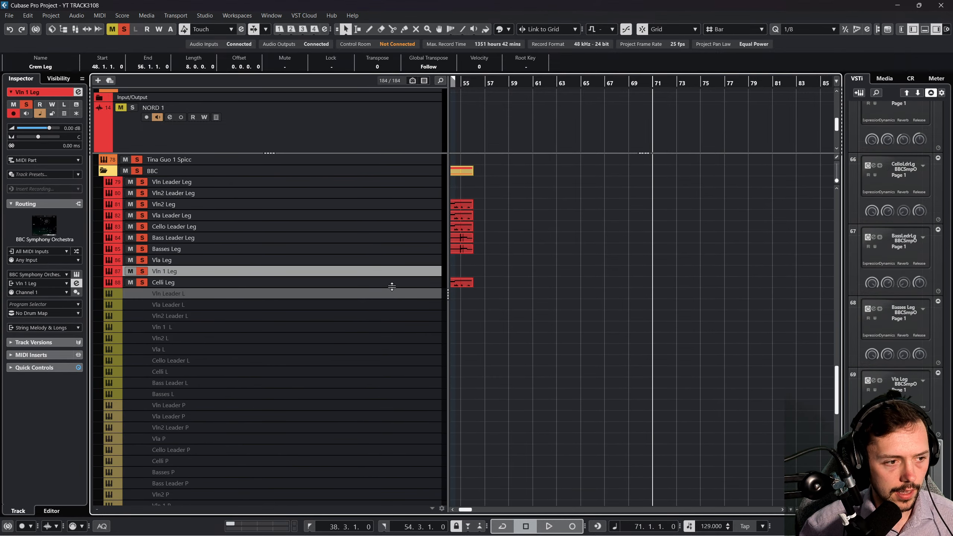
pyautogui.keyDown('ctrl'); pyautogui.click(370, 204); pyautogui.keyUp('ctrl')
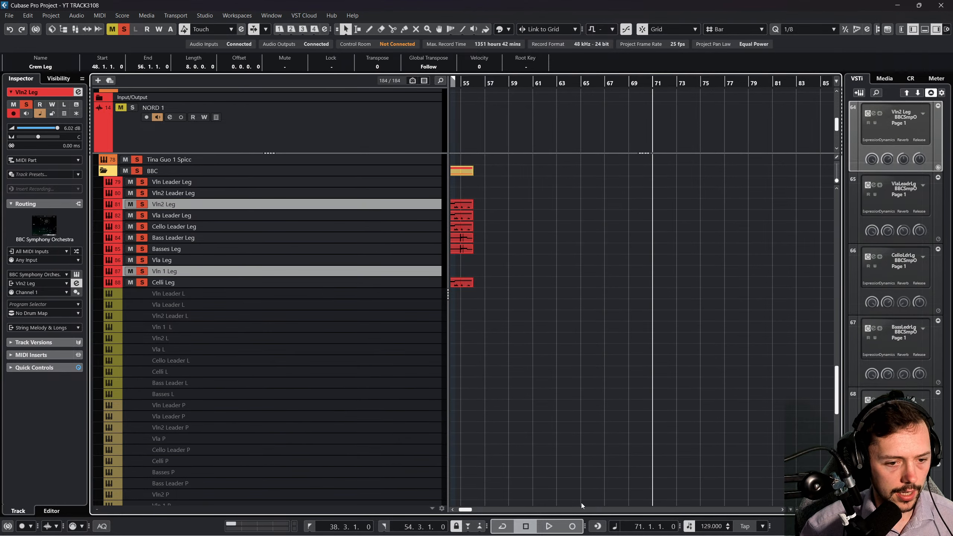
pyautogui.click(579, 526)
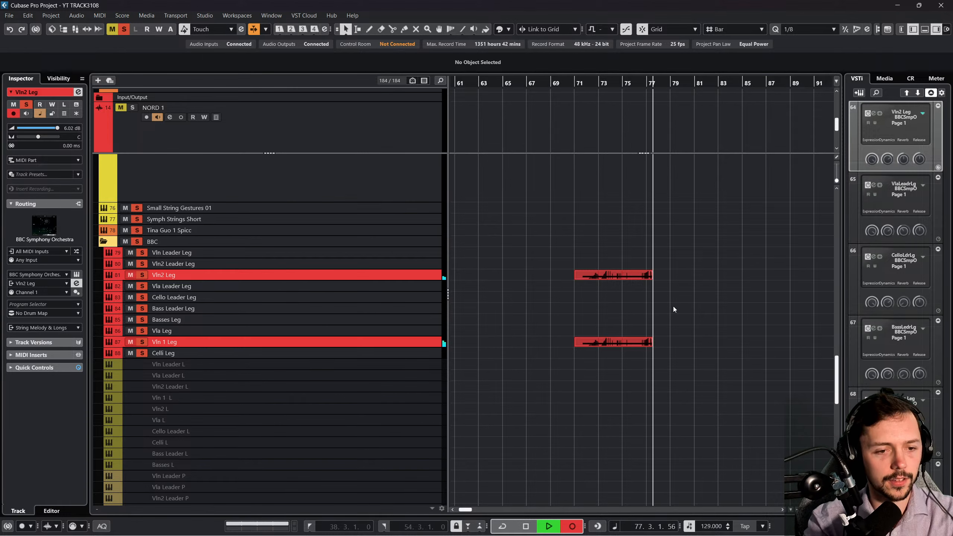
pyautogui.press('space')
# Select the Vln Leader Leg and Vln2 Leg tracks together and play back the recorded violin parts from bar 71.
pyautogui.click(403, 252)
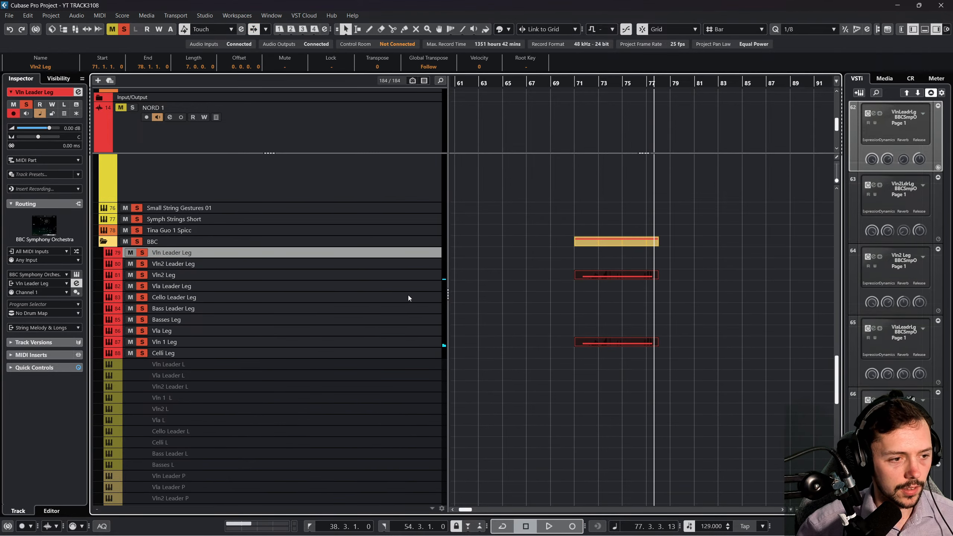
pyautogui.click(359, 296)
pyautogui.keyDown('ctrl'); pyautogui.click(357, 254); pyautogui.keyUp('ctrl')
pyautogui.click(365, 275)
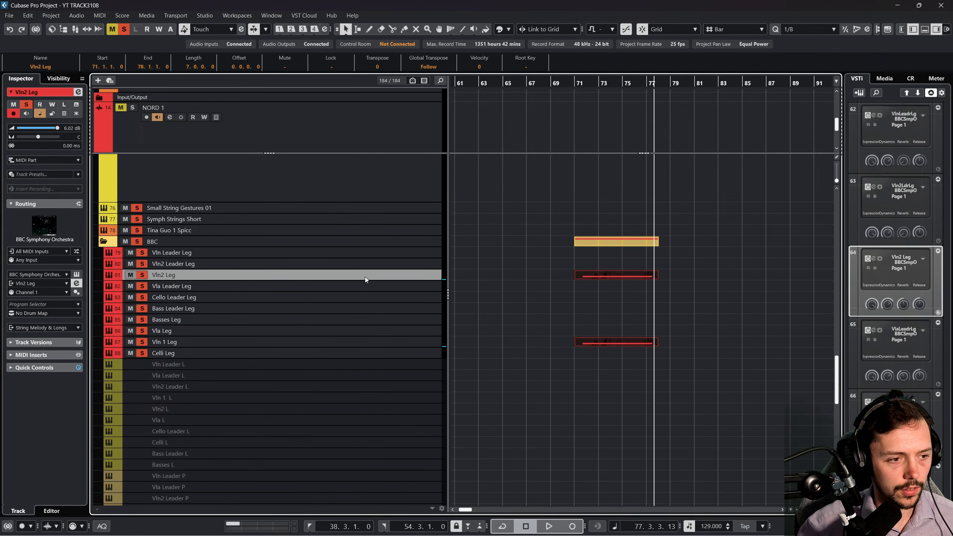
pyautogui.keyDown('ctrl'); pyautogui.click(362, 252); pyautogui.keyUp('ctrl')
pyautogui.click(565, 86)
pyautogui.press('space')
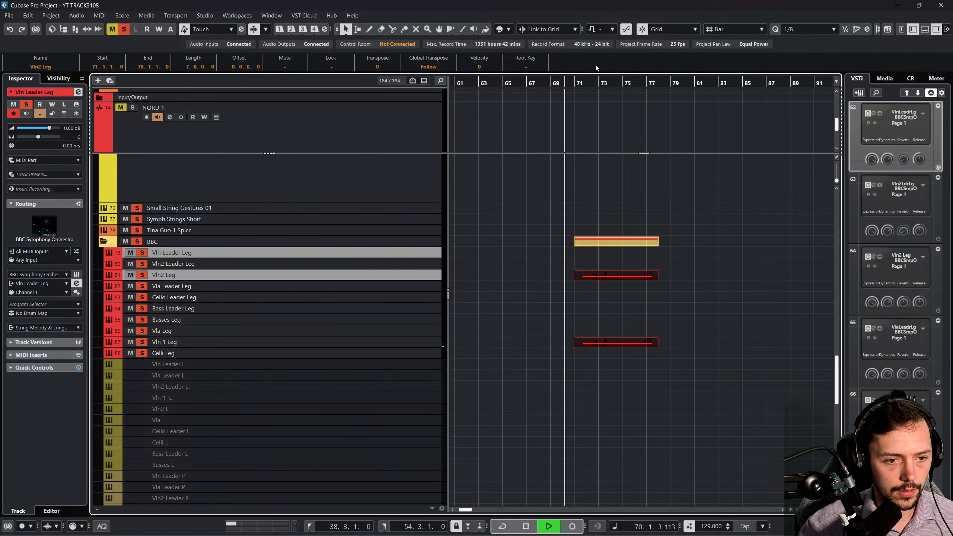
pyautogui.click(578, 84)
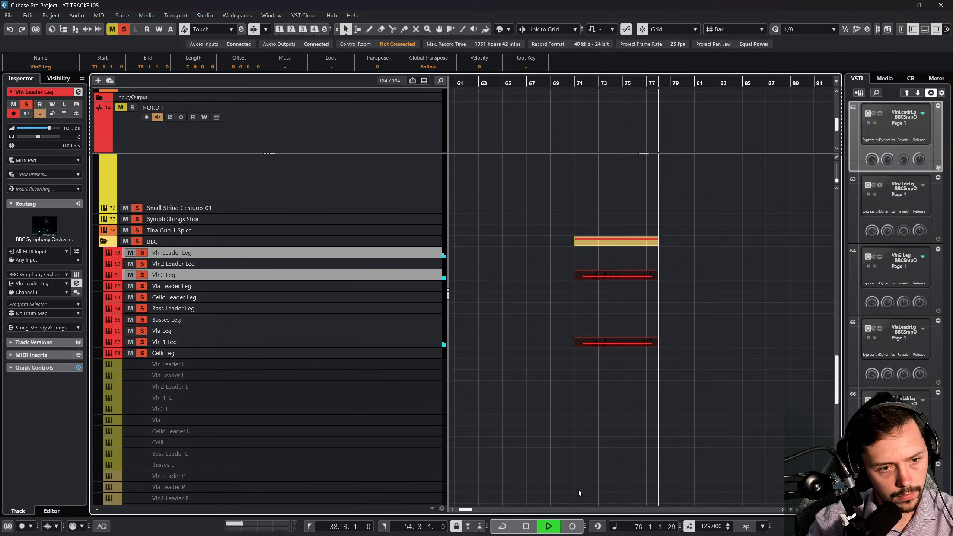
pyautogui.press('space')
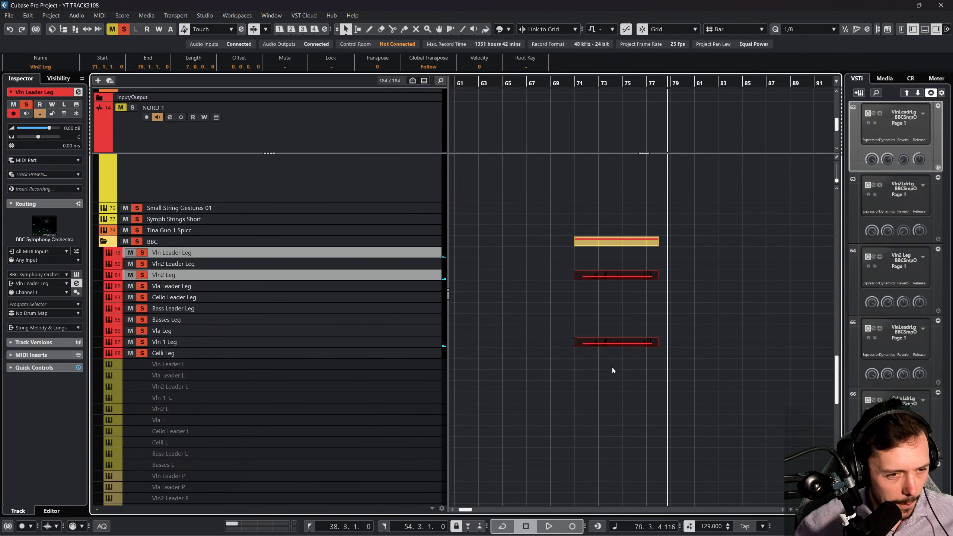
# Examine the BBC Woodwind legato parts and the orchestral percussion around bars 45 to 56.
pyautogui.click(539, 313)
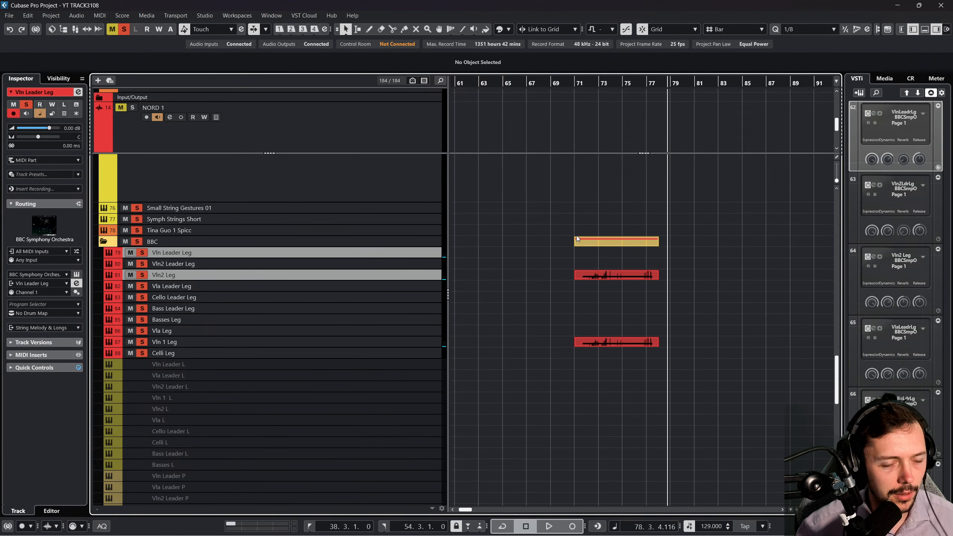
pyautogui.scroll(10, 566, 281)
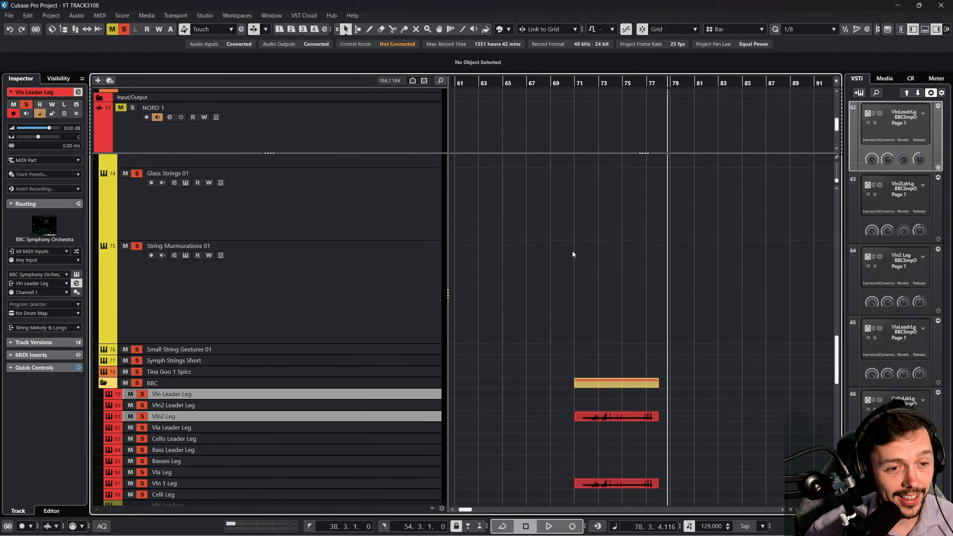
pyautogui.scroll(8, 597, 248)
pyautogui.hscroll(-4, 583, 252)
pyautogui.scroll(-4, 635, 217)
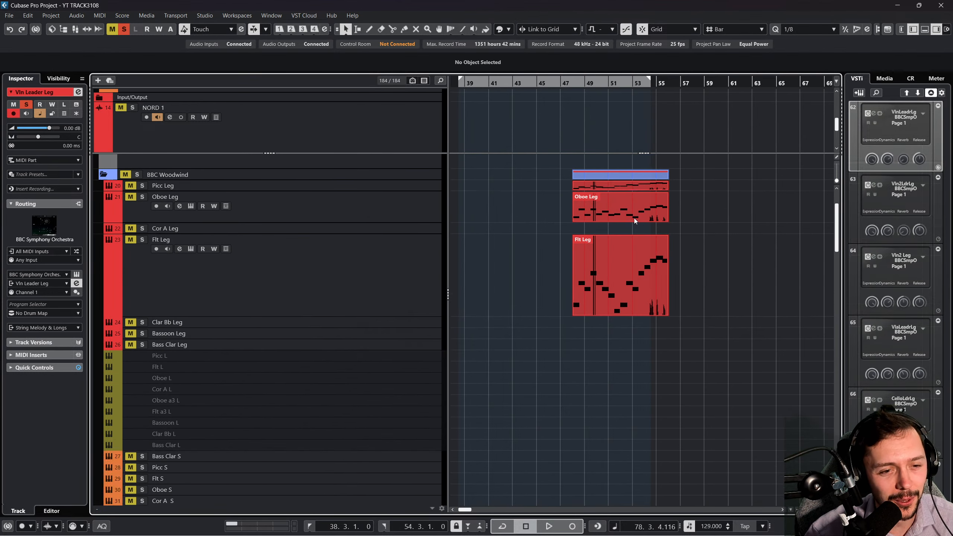
pyautogui.scroll(4, 685, 235)
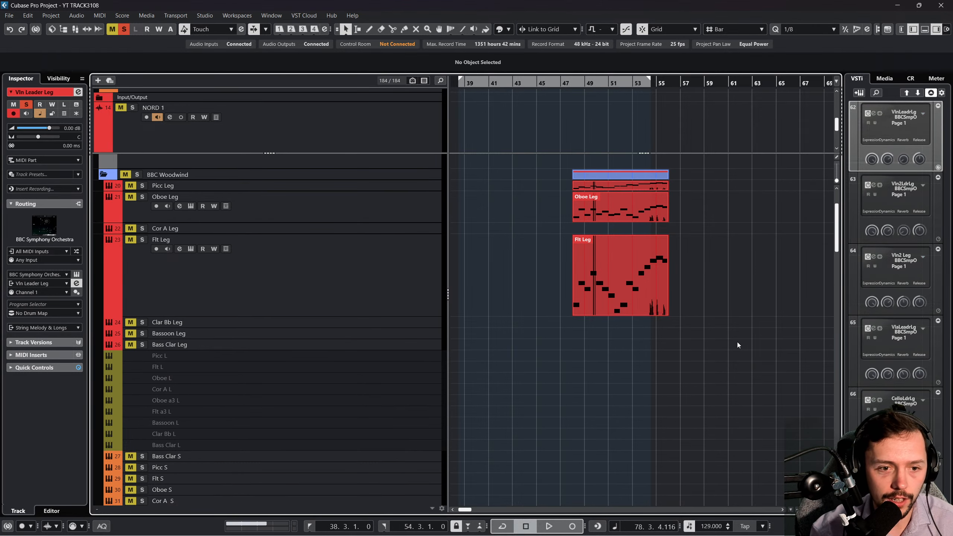
pyautogui.scroll(-4, 737, 330)
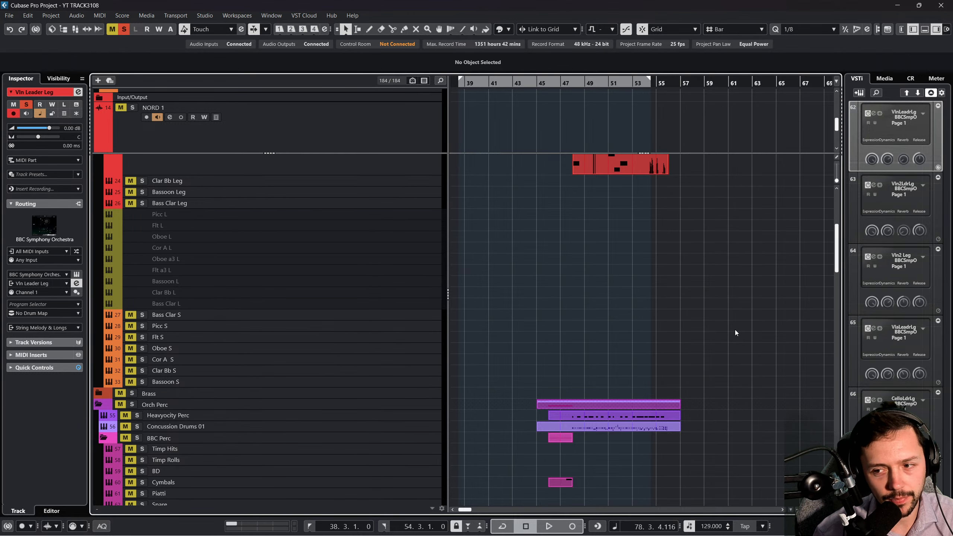
pyautogui.scroll(4, 731, 323)
pyautogui.scroll(-4, 698, 299)
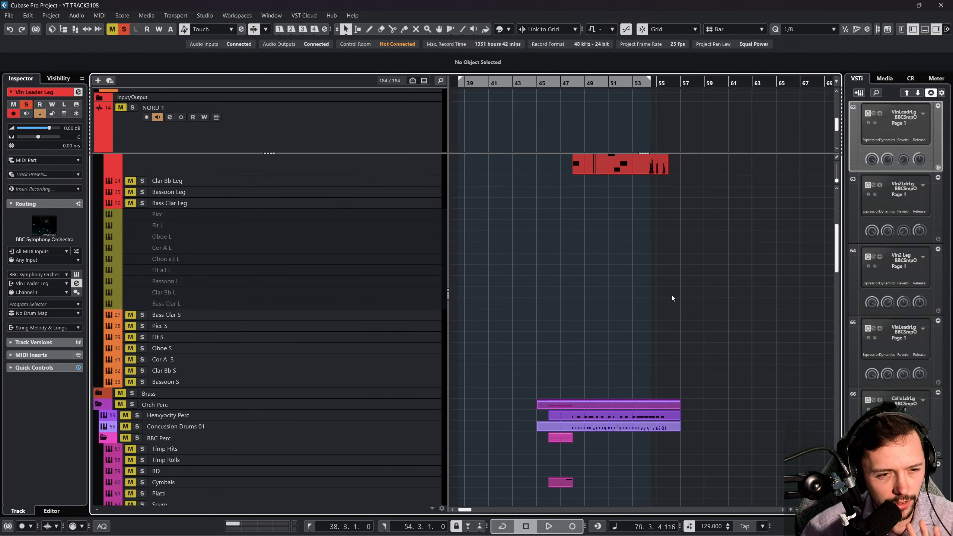
pyautogui.scroll(-6, 660, 285)
pyautogui.scroll(11, 653, 264)
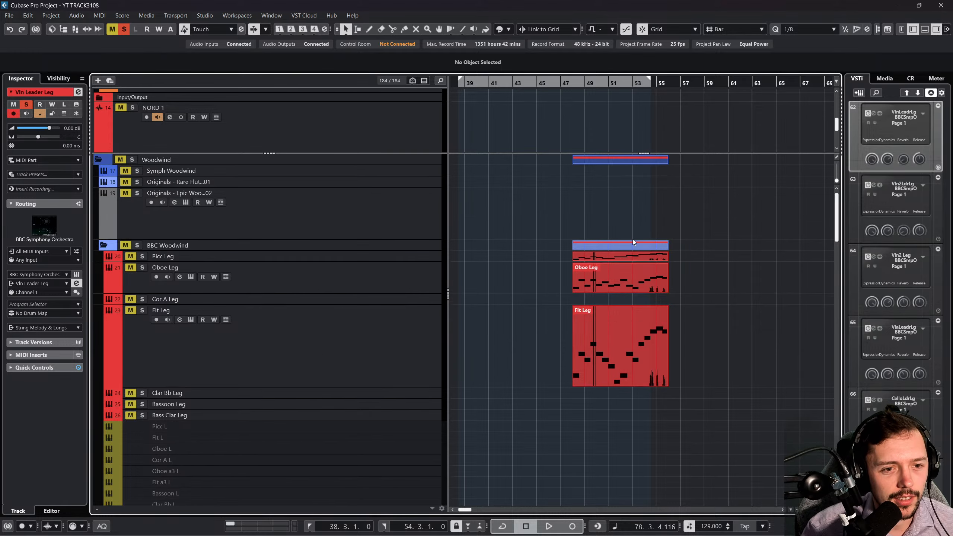
# Clear all mutes and solos, then play from bar 47 with the Crem Leg part at bar 48 open for editing.
pyautogui.click(561, 83)
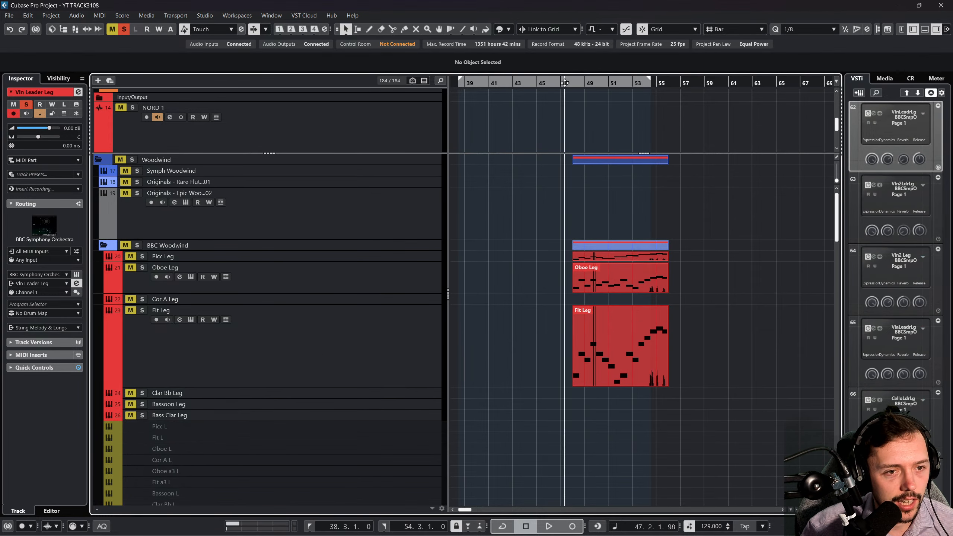
pyautogui.click(123, 29)
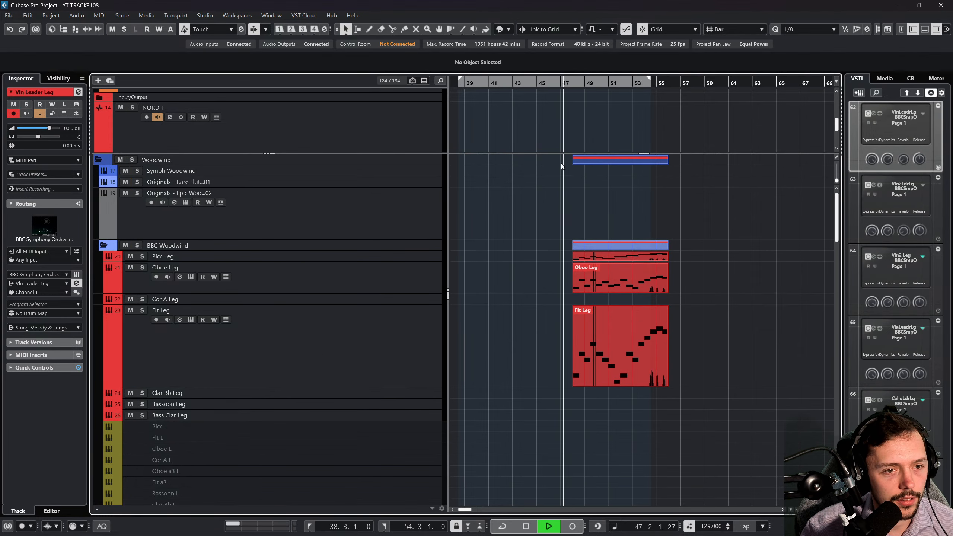
pyautogui.scroll(-12, 544, 265)
pyautogui.scroll(-5, 568, 286)
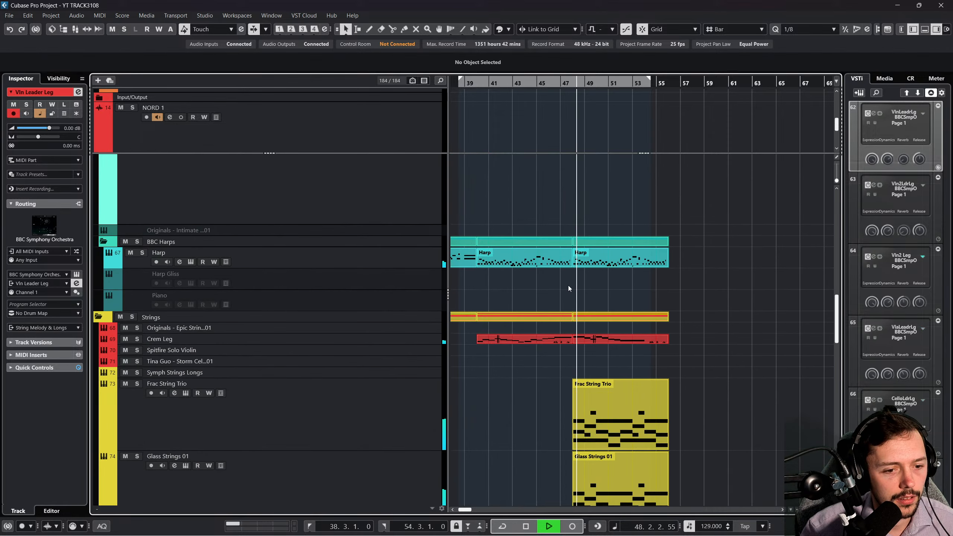
pyautogui.click(608, 340)
pyautogui.doubleClick(609, 340)
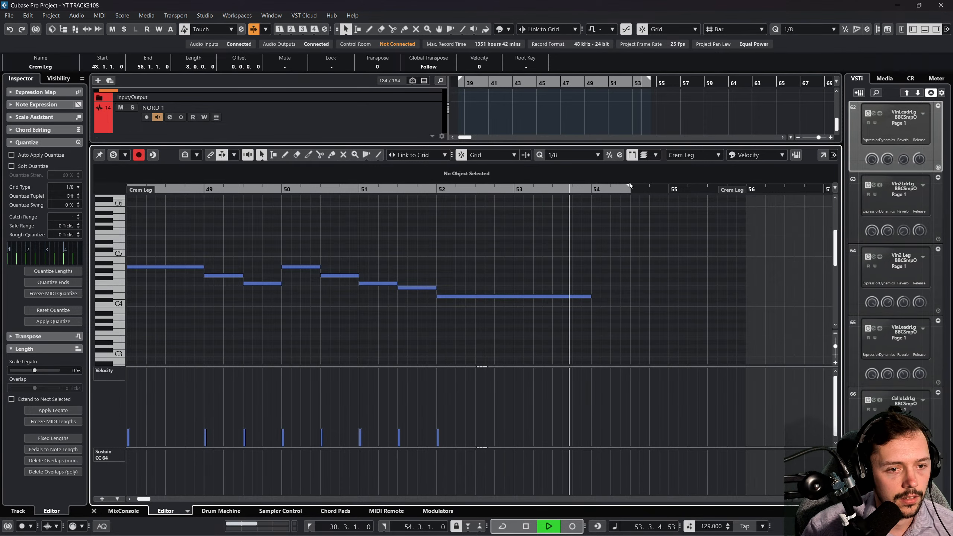
pyautogui.press('space')
# Duplicate the long D4 to bar 54, raise the copy to E4, shorten it to one bar, and audition it.
pyautogui.click(583, 296)
pyautogui.hotkey('ctrl', 'd')
pyautogui.press('Up')
pyautogui.press('Up')
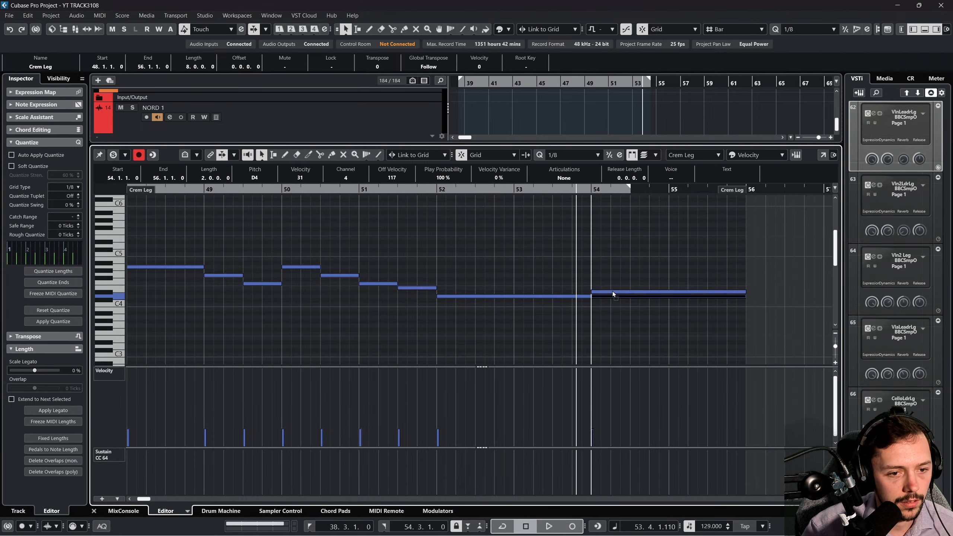
pyautogui.press('space')
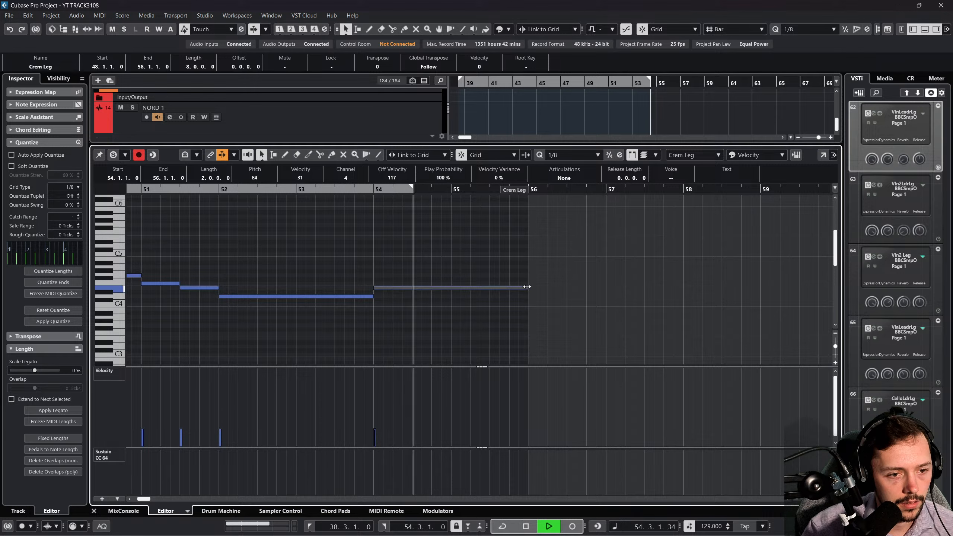
pyautogui.press('space')
pyautogui.moveTo(527, 287); pyautogui.dragTo(472, 285)
pyautogui.press('space')
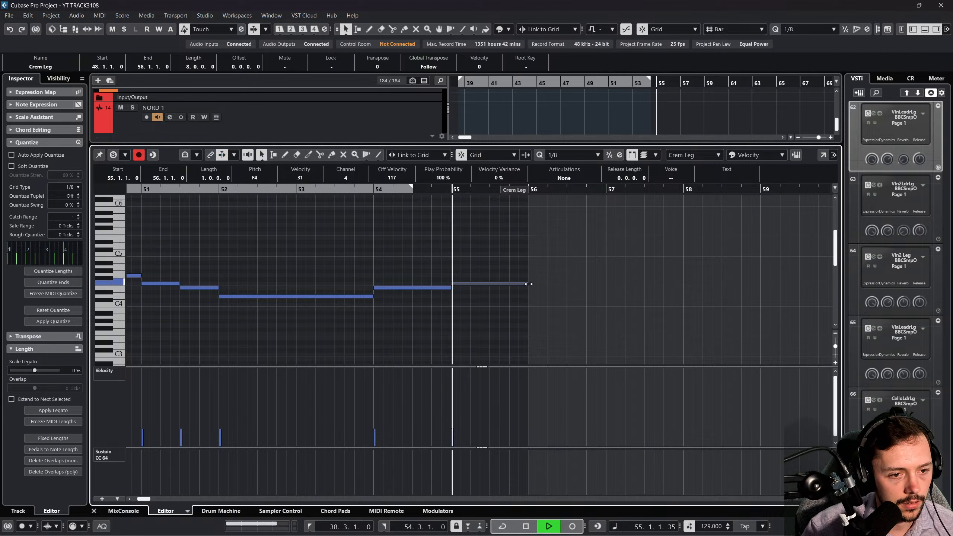
# Fill bar 55 of the Crem Leg part with a half-bar F4 and a half-bar E4, audition the ending, and close the note editor.
pyautogui.moveTo(528, 284); pyautogui.dragTo(486, 282)
pyautogui.press('space')
pyautogui.press('space')
pyautogui.press('space')
pyautogui.hotkey('ctrl', 'd')
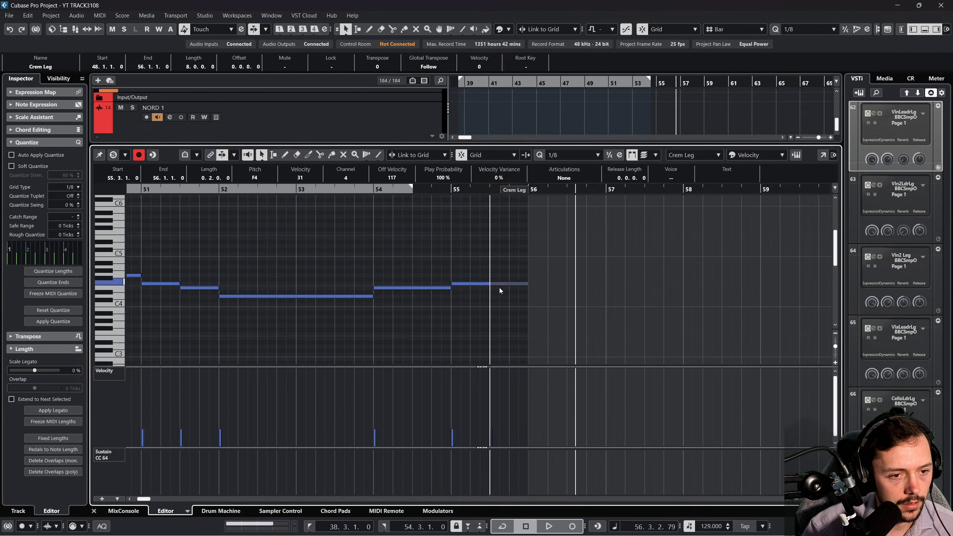
pyautogui.press('Down')
pyautogui.press('space')
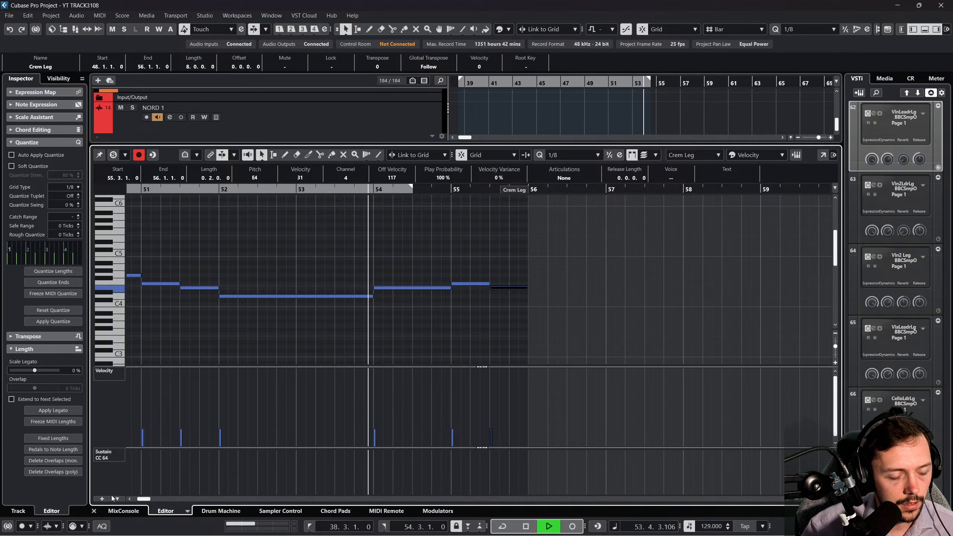
pyautogui.hotkey('ctrl', 'e')
pyautogui.click(604, 358)
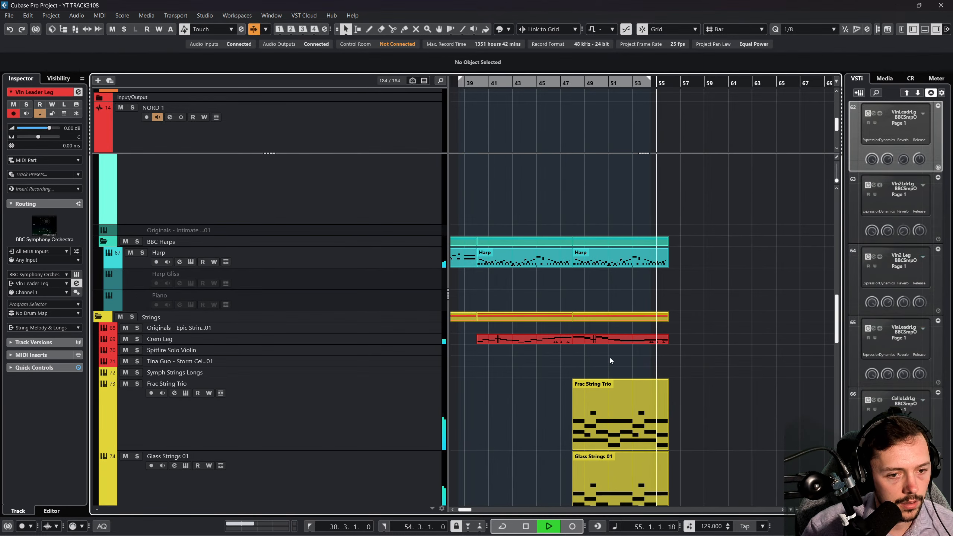
pyautogui.press('space')
# Copy the Crem Leg part at bar 48 onto the Spitfire Solo Violin track at the same position.
pyautogui.click(663, 343)
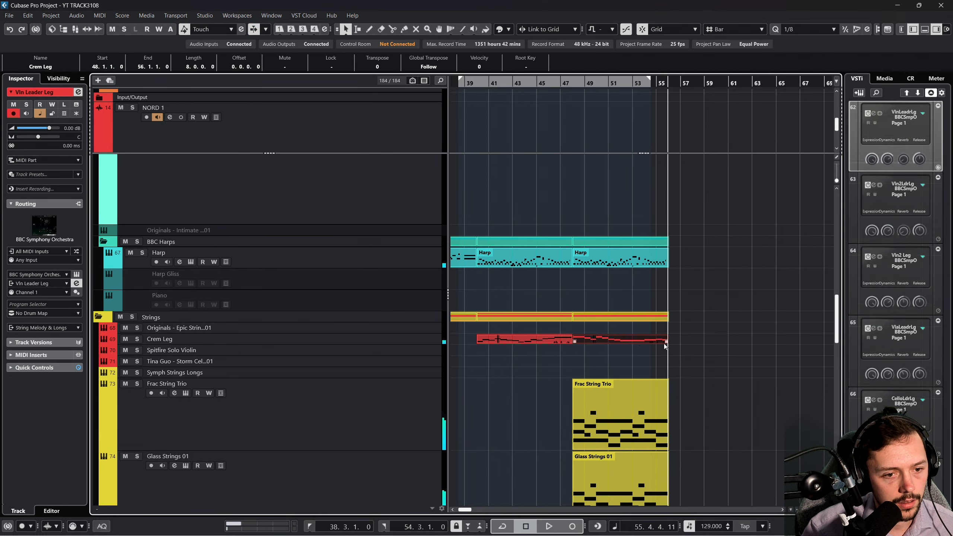
pyautogui.hotkey('ctrl', 'd')
pyautogui.moveTo(690, 340); pyautogui.dragTo(598, 357)
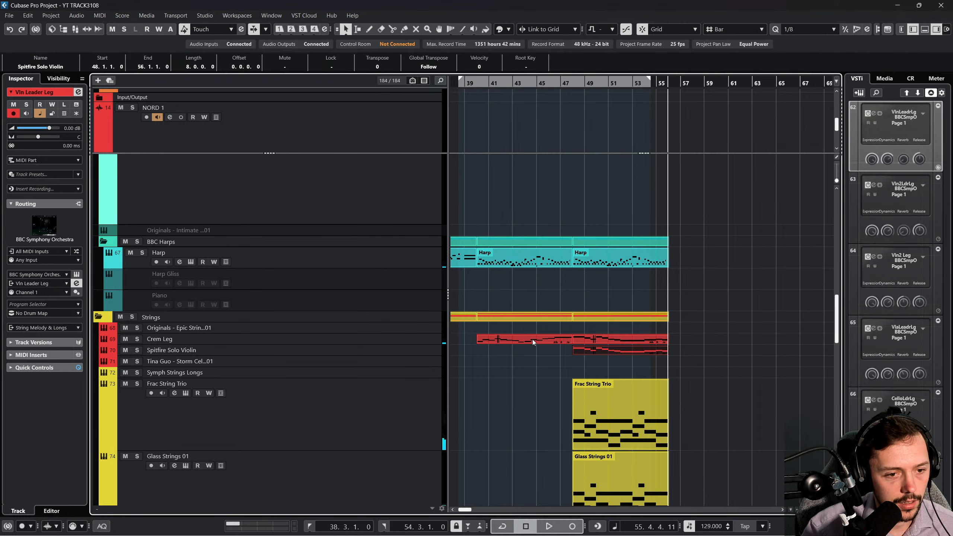
# Play from about bar 47 and inspect the Spitfire Solo Violin part's notes in the editor.
pyautogui.doubleClick(555, 85)
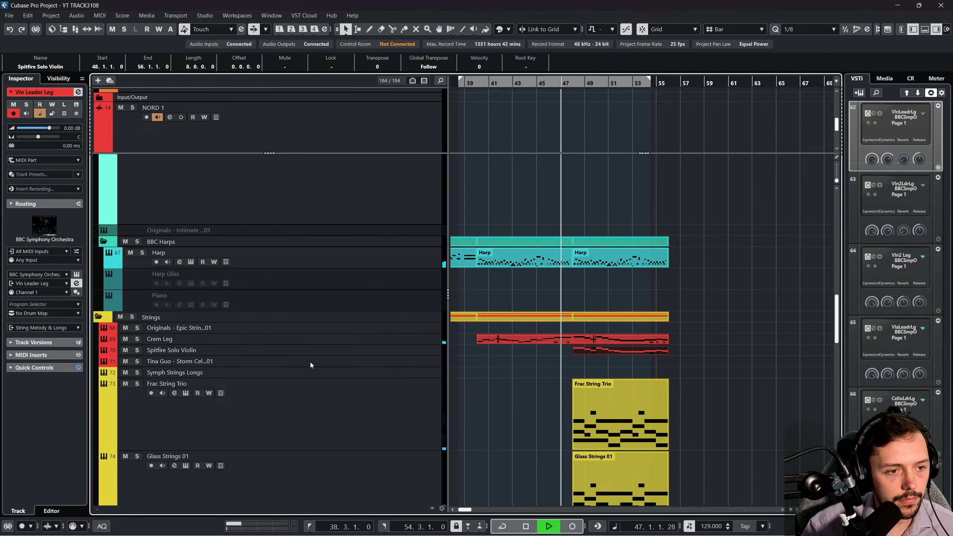
pyautogui.doubleClick(601, 351)
pyautogui.press('space')
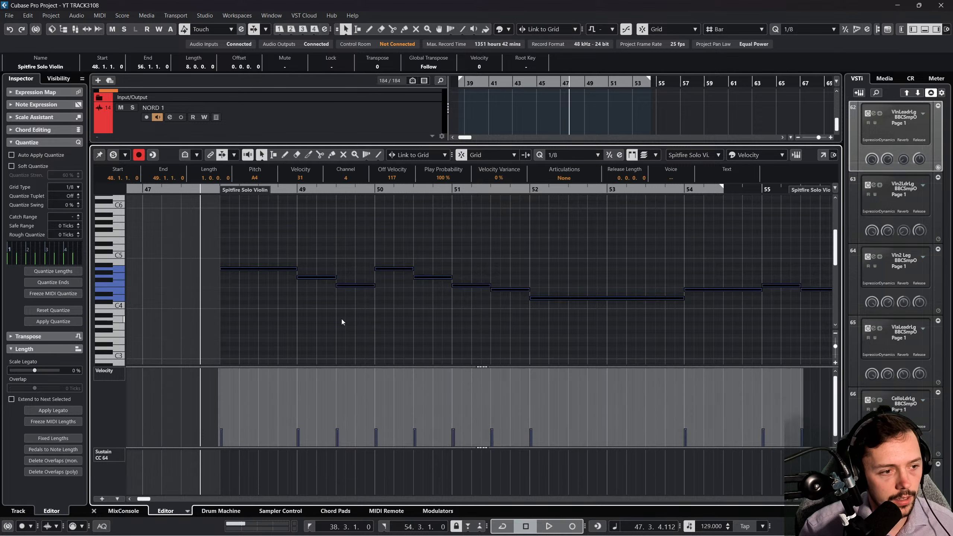
pyautogui.click(94, 511)
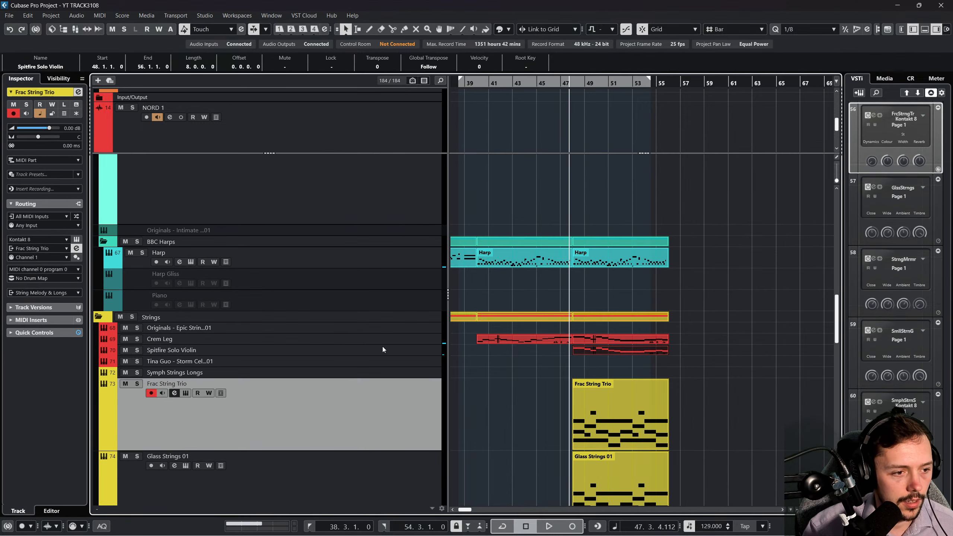
# Play the Spitfire Solo Violin track in solo, and unsolo it to hear it with the full arrangement.
pyautogui.click(382, 339)
pyautogui.click(393, 353)
pyautogui.press('space')
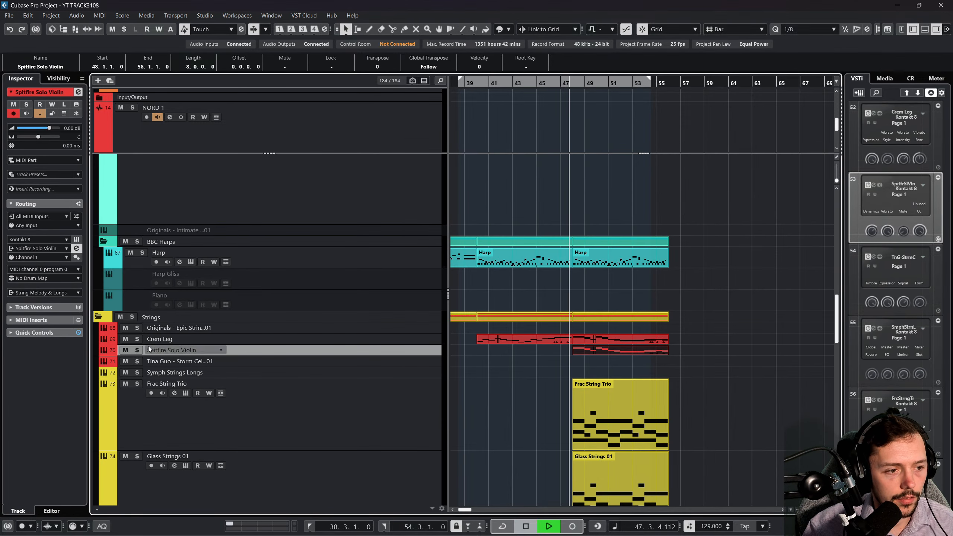
pyautogui.click(137, 349)
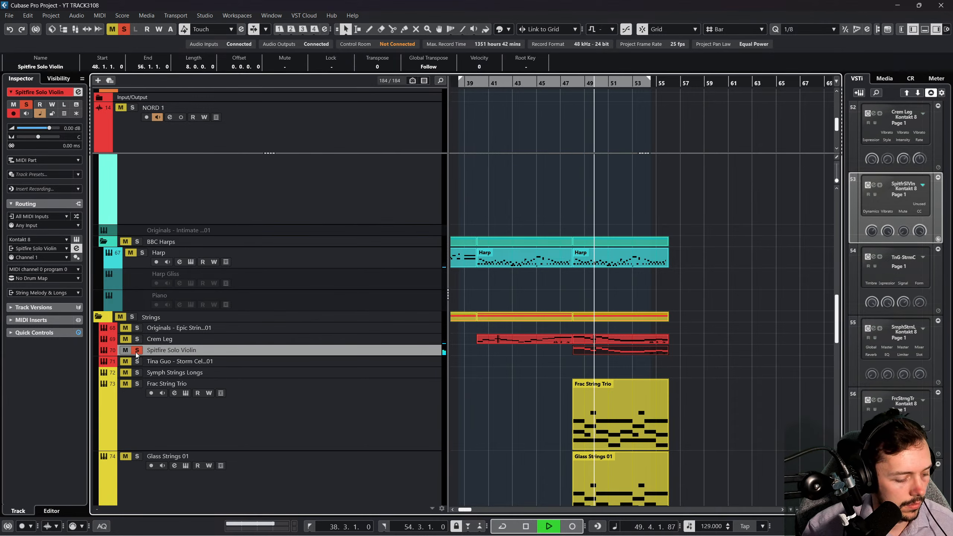
pyautogui.click(135, 353)
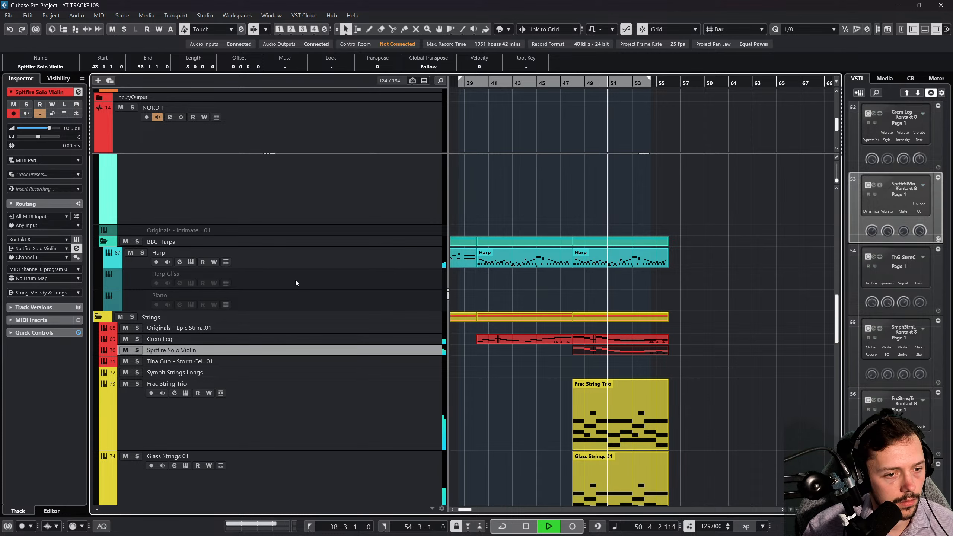
# Play the arrangement from bar 39 and review the strings, harp and piano tracks while listening.
pyautogui.hscroll(-5, 549, 357)
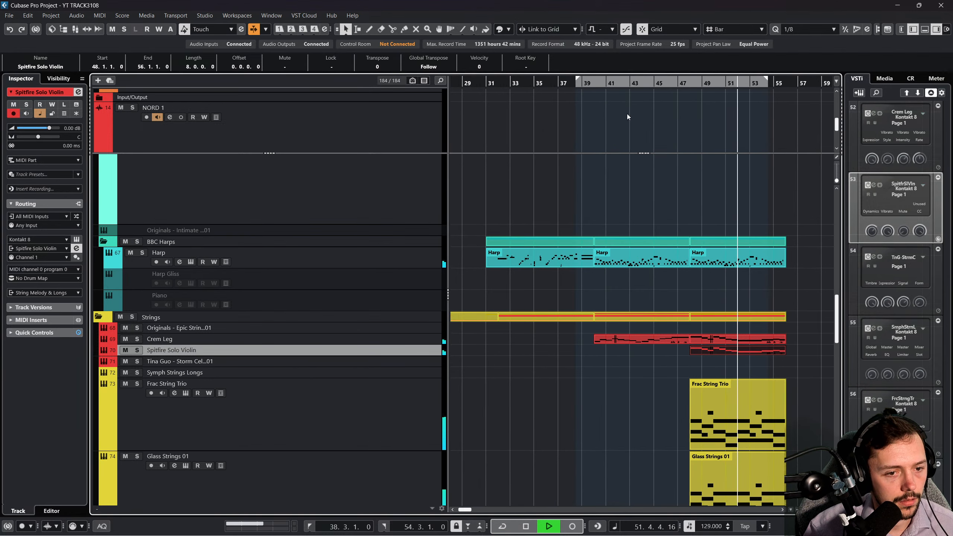
pyautogui.click(587, 84)
pyautogui.scroll(-10, 619, 293)
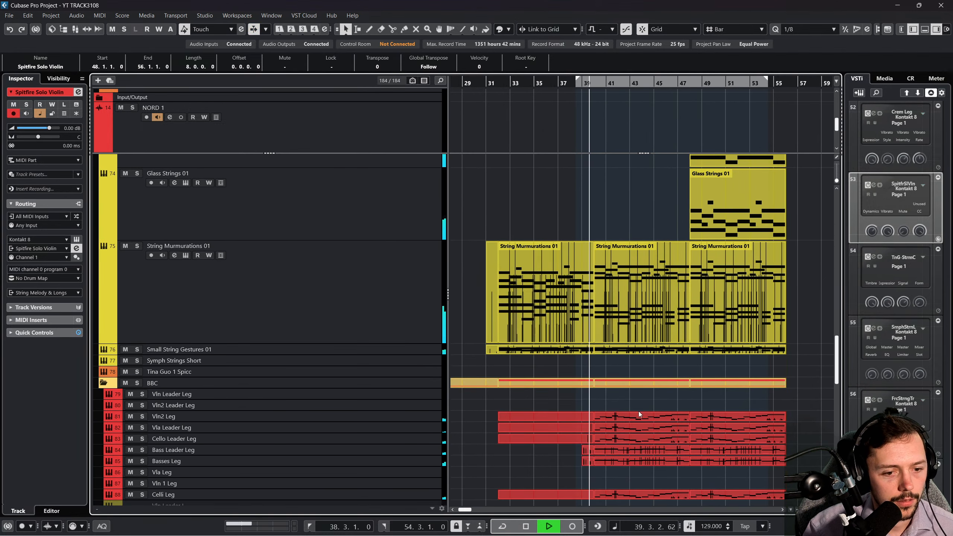
pyautogui.click(633, 415)
pyautogui.scroll(6, 627, 391)
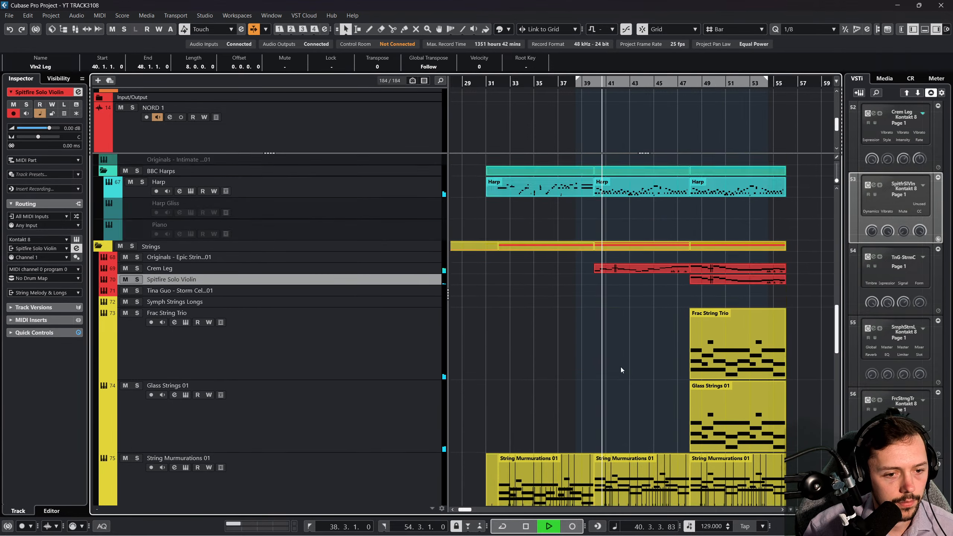
pyautogui.click(643, 385)
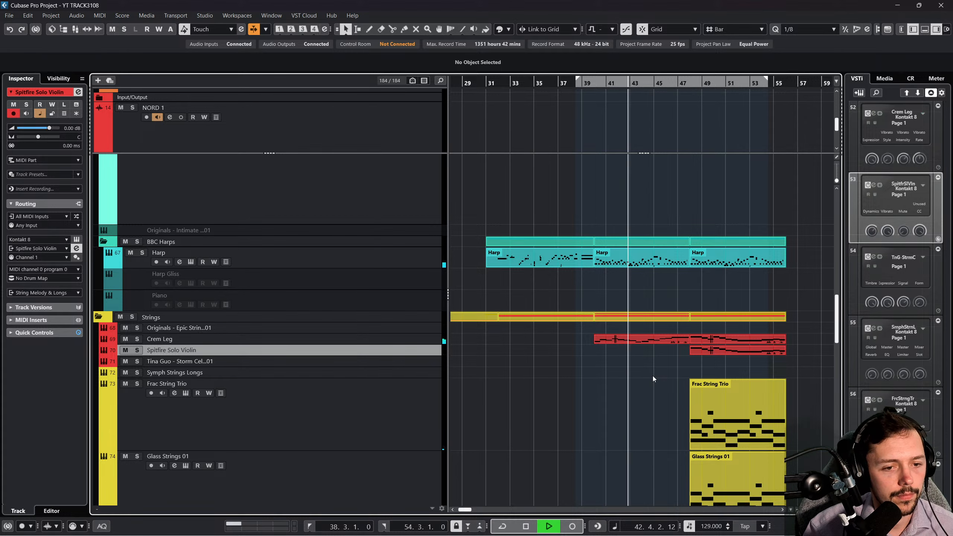
pyautogui.scroll(-2, 653, 377)
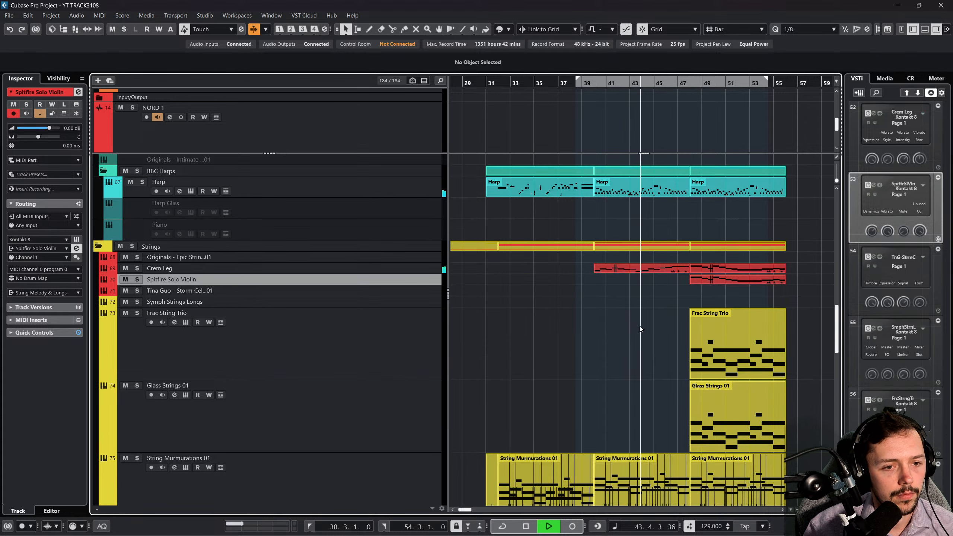
pyautogui.scroll(4, 639, 336)
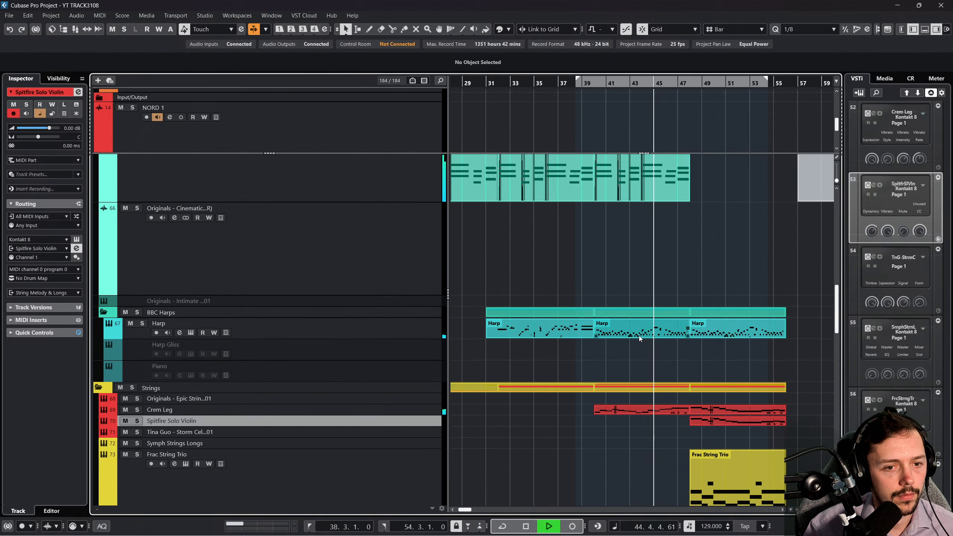
pyautogui.scroll(2, 639, 335)
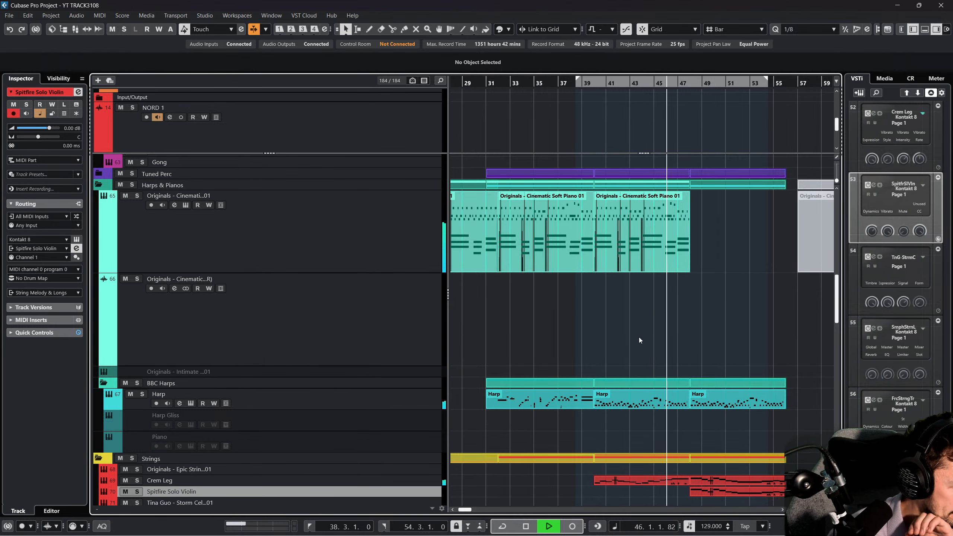
pyautogui.hscroll(3, 646, 339)
pyautogui.scroll(-2, 646, 338)
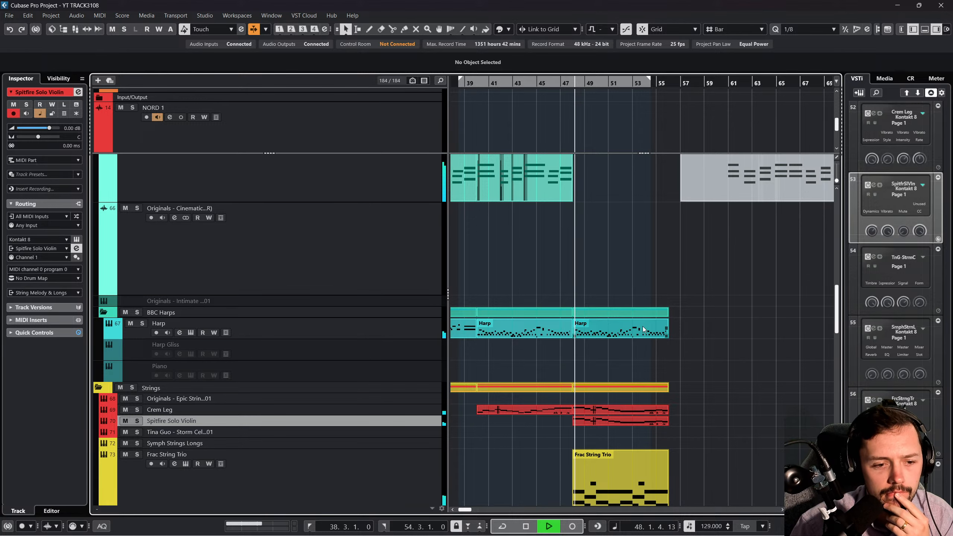
pyautogui.scroll(2, 642, 329)
pyautogui.scroll(-2, 643, 329)
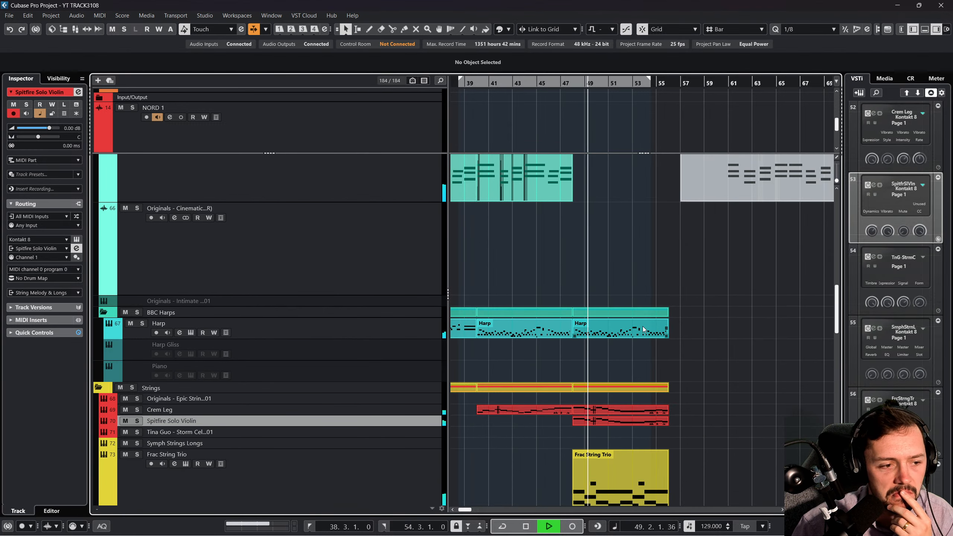
pyautogui.scroll(-2, 643, 329)
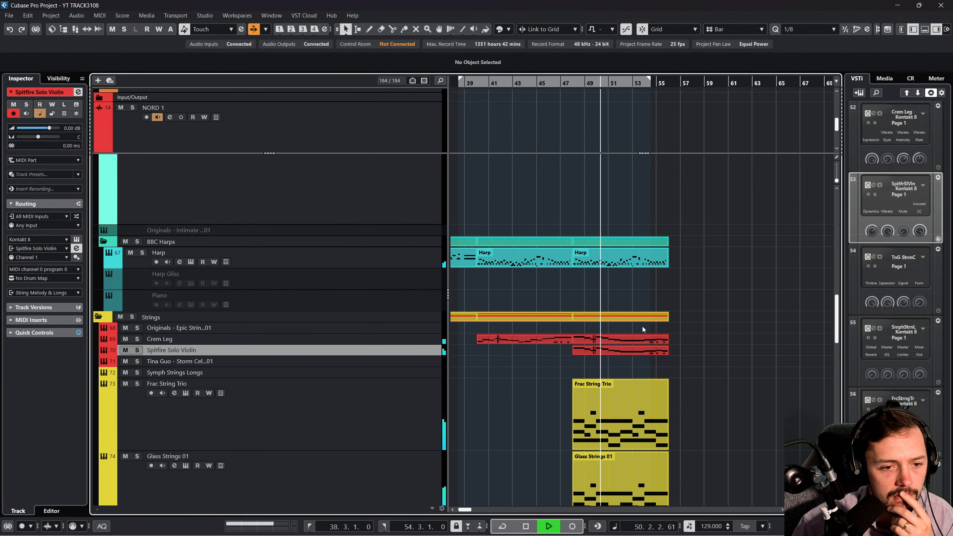
pyautogui.scroll(-2, 643, 329)
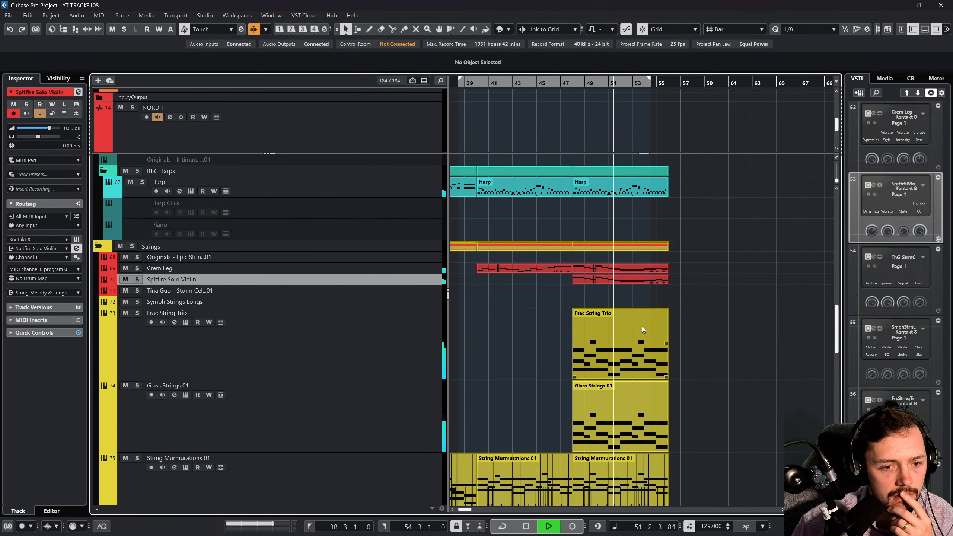
# Examine the Oboe Leg and Flt Leg parts in BBC Woodwind during playback, and stop near bar 55.
pyautogui.scroll(20, 642, 326)
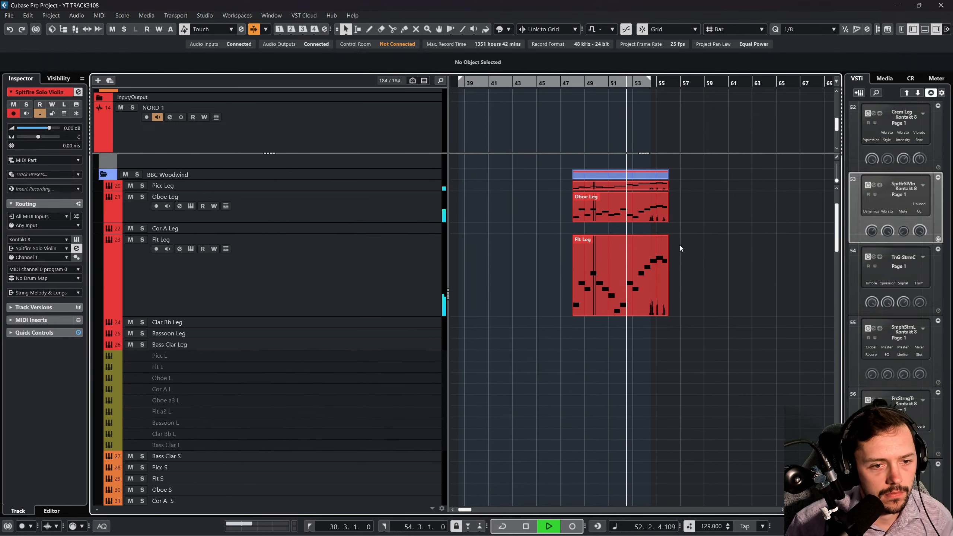
pyautogui.click(655, 218)
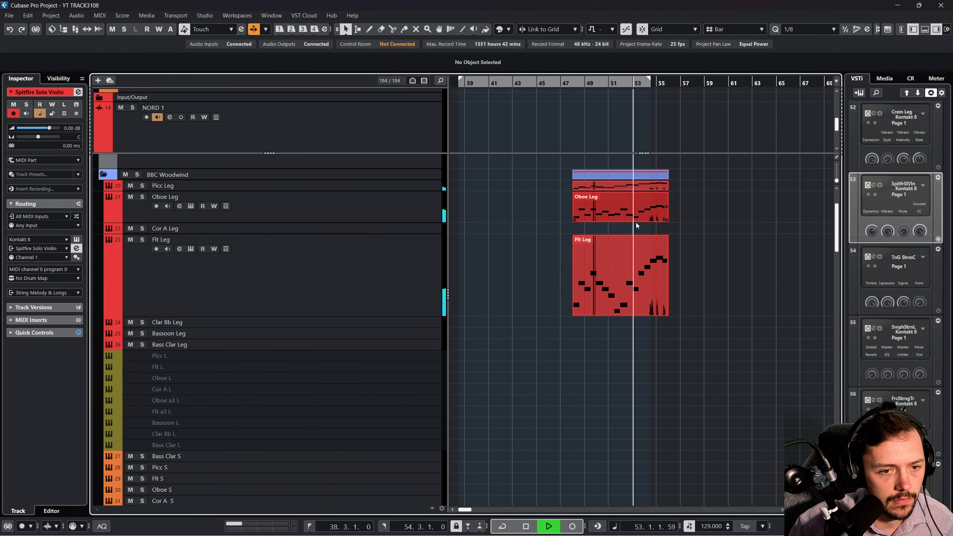
pyautogui.click(616, 234)
pyautogui.scroll(-20, 618, 235)
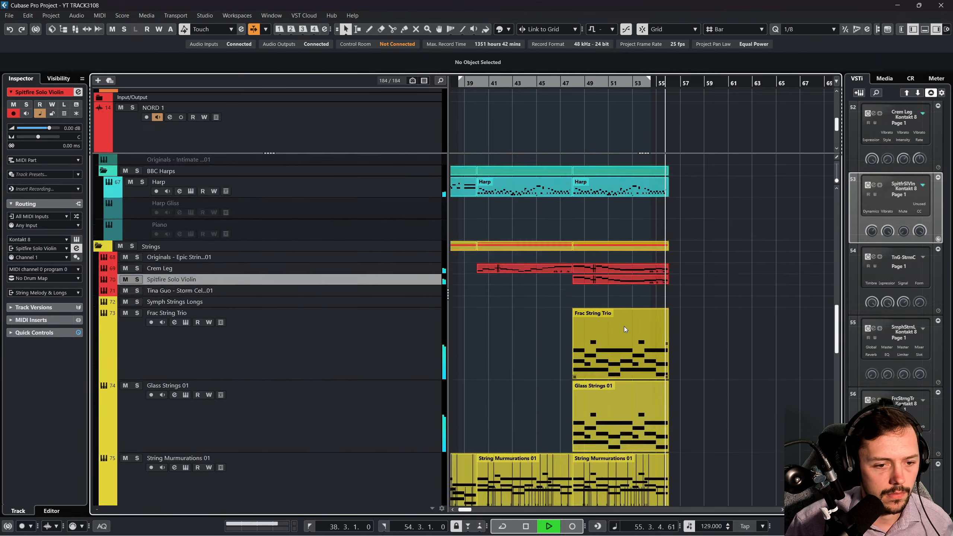
pyautogui.press('space')
# Copy the Spitfire Solo Violin part at bar 48 onto the Oboe Leg and Cor A Leg tracks, replacing the existing oboe part.
pyautogui.scroll(5, 634, 311)
pyautogui.click(624, 343)
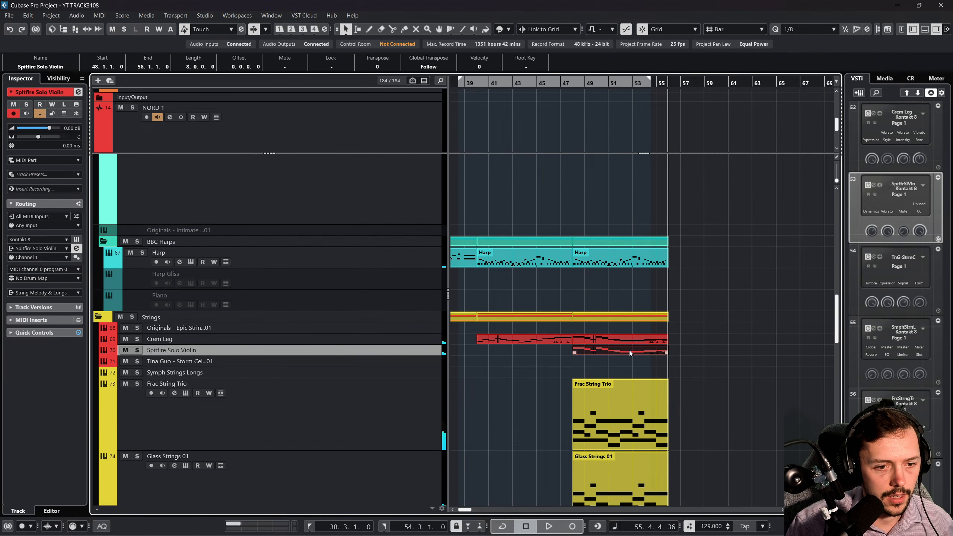
pyautogui.scroll(15, 602, 270)
pyautogui.click(374, 227)
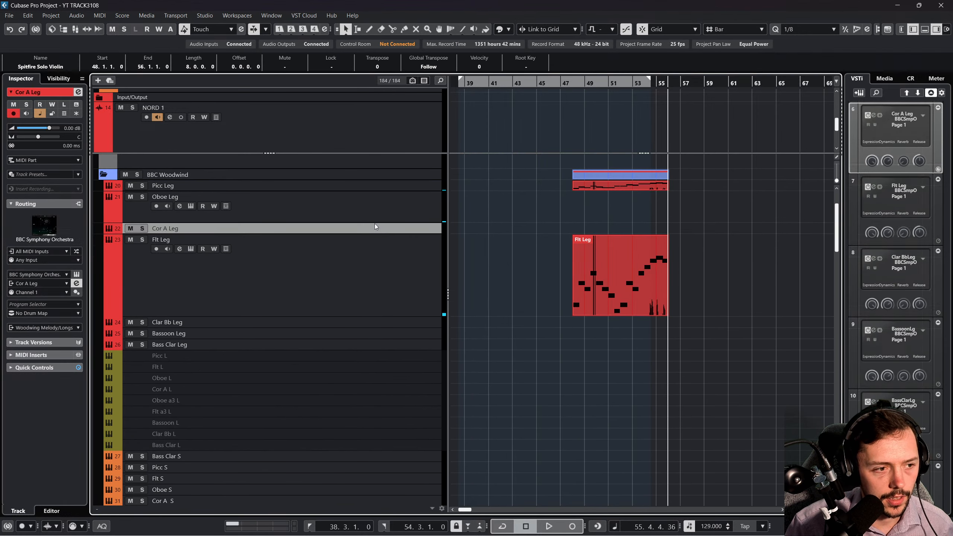
pyautogui.click(375, 216)
pyautogui.hotkey('ctrl', 'v')
pyautogui.moveTo(754, 209); pyautogui.dragTo(601, 228)
pyautogui.hotkey('ctrl', 'v')
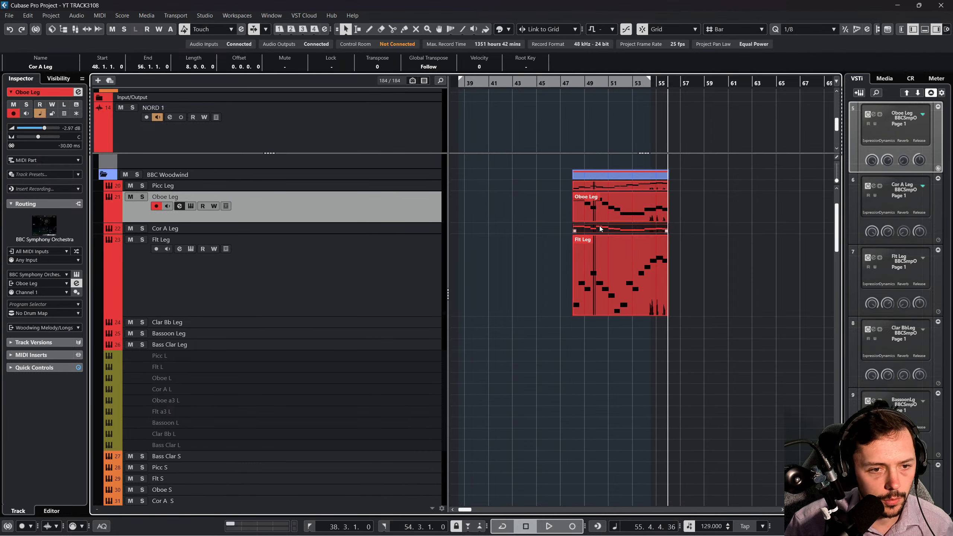
# Play from about bar 48 to check the Oboe Leg and Cor A Leg parts with the arrangement.
pyautogui.click(570, 93)
pyautogui.press('space')
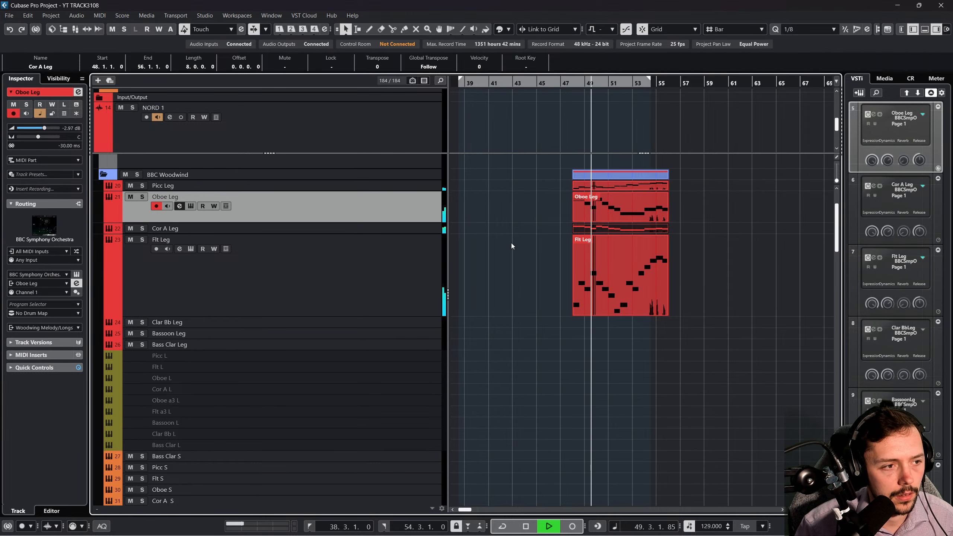
pyautogui.click(362, 228)
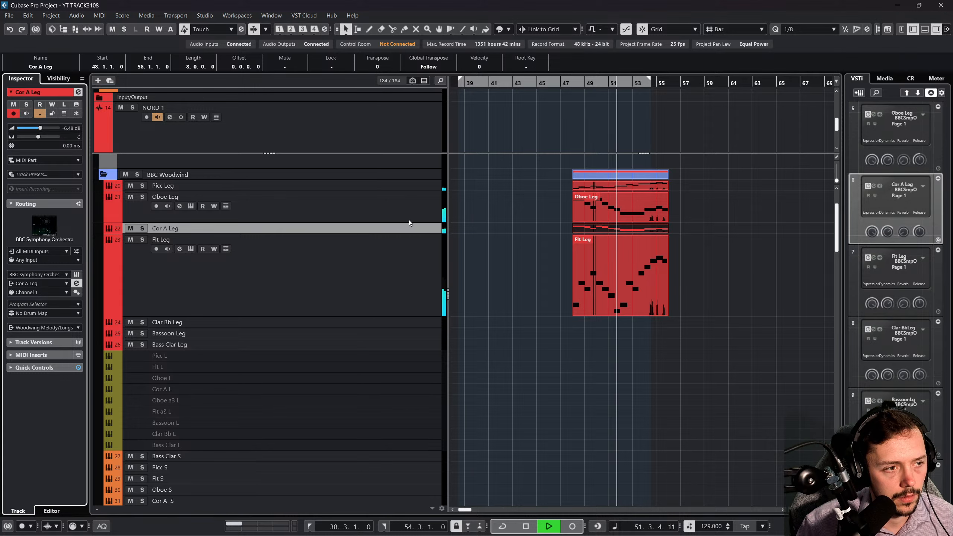
pyautogui.click(398, 216)
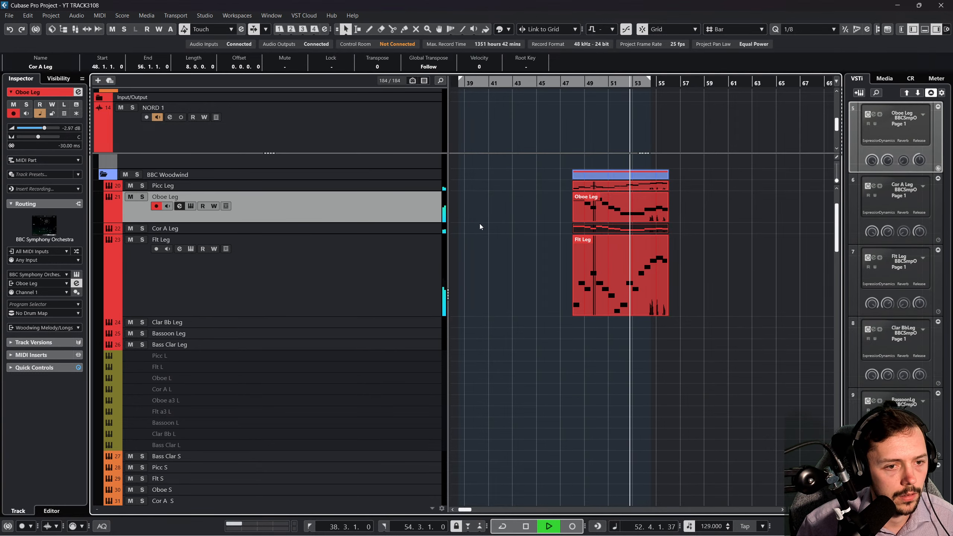
pyautogui.click(531, 323)
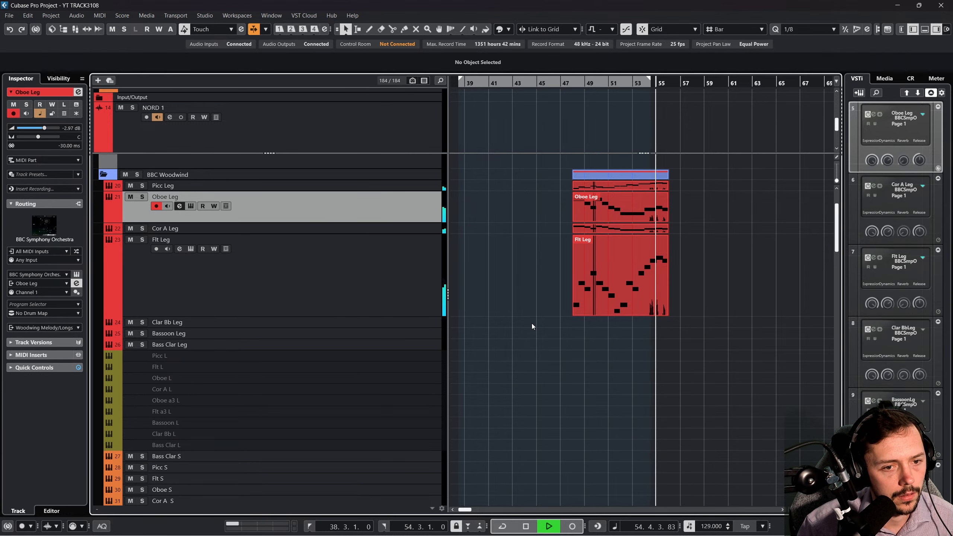
pyautogui.scroll(-15, 531, 323)
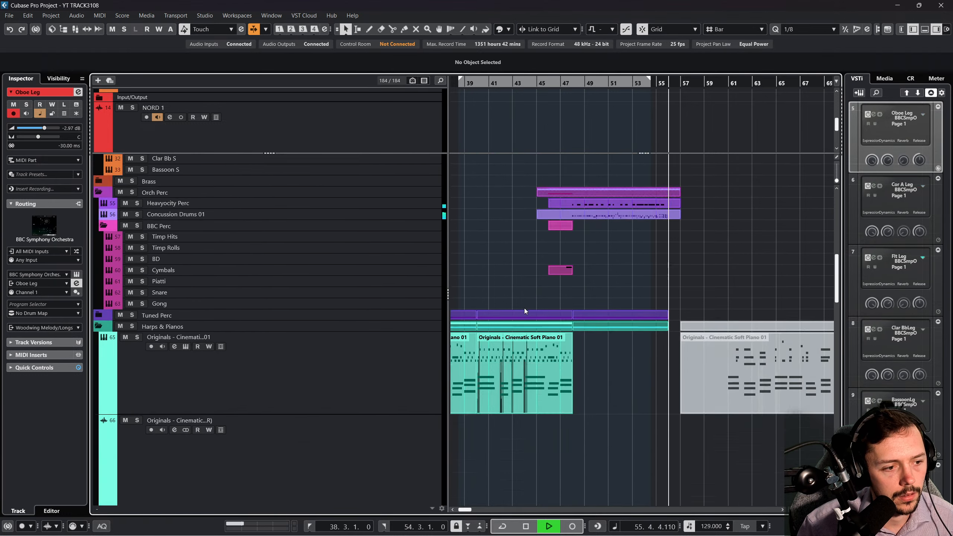
pyautogui.press('space')
# Delete the leftover parts beyond bar 56 in the arrangement.
pyautogui.scroll(-3, 712, 360)
pyautogui.hscroll(3, 712, 360)
pyautogui.moveTo(676, 329); pyautogui.dragTo(680, 221)
pyautogui.press('Delete')
pyautogui.scroll(15, 679, 229)
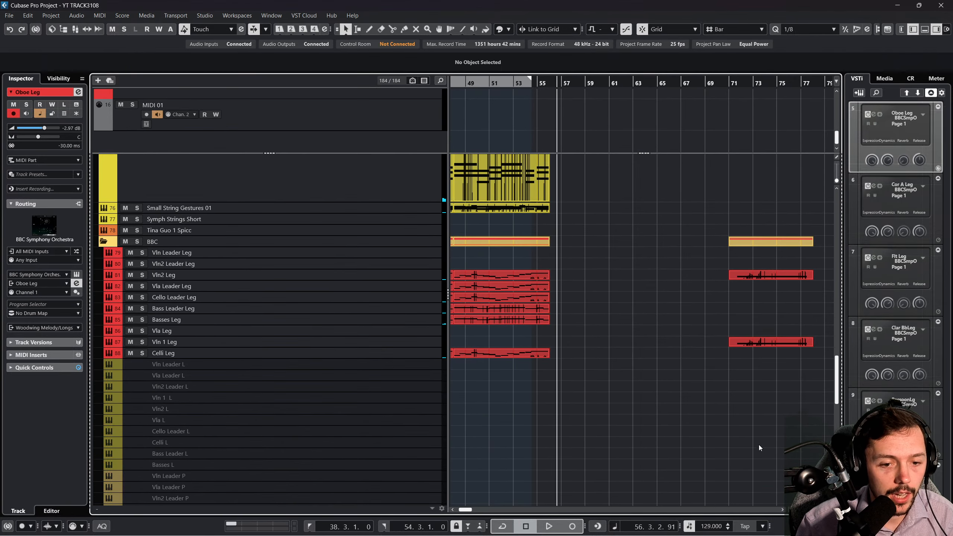
# Play the section from about bar 24 to bar 32 and review the Vla S and Celli S parts against the other strings.
pyautogui.scroll(3, 728, 147)
pyautogui.hscroll(-5, 674, 252)
pyautogui.scroll(-15, 674, 252)
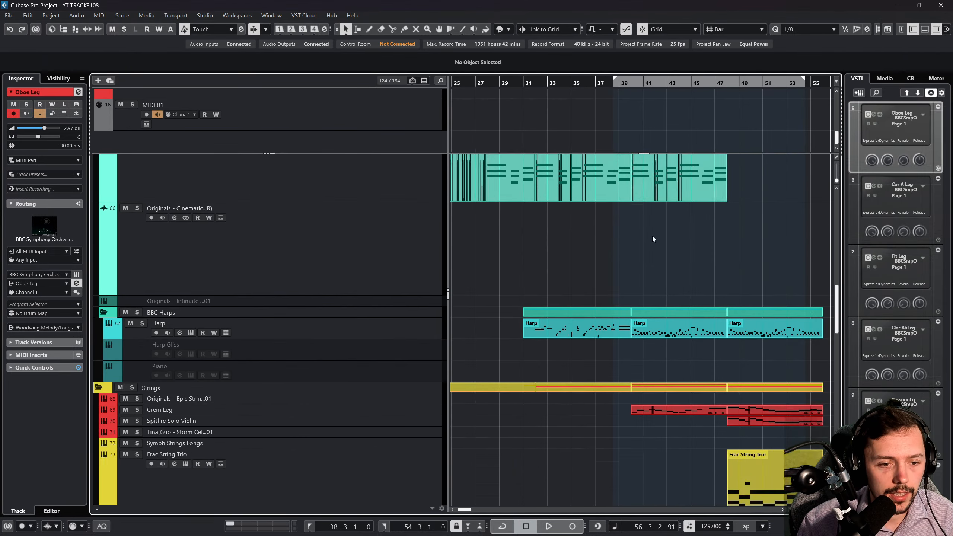
pyautogui.scroll(-10, 647, 273)
pyautogui.hscroll(-3, 632, 305)
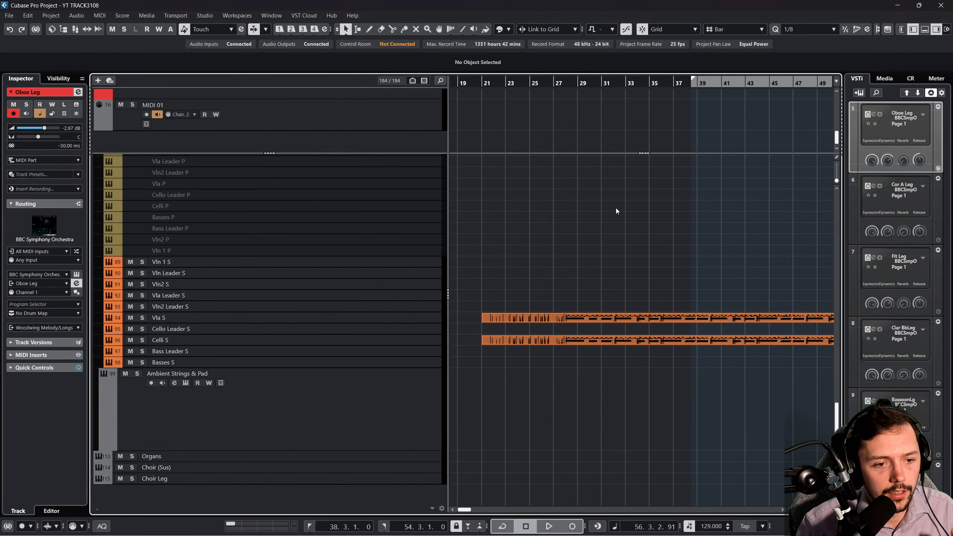
pyautogui.moveTo(574, 86); pyautogui.dragTo(524, 105)
pyautogui.scroll(5, 579, 230)
pyautogui.scroll(-5, 574, 299)
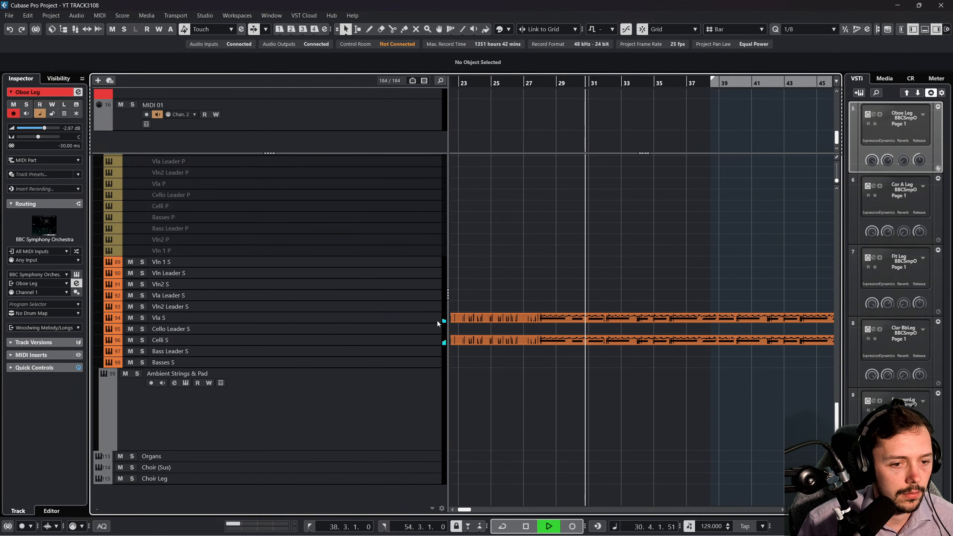
pyautogui.scroll(10, 437, 320)
pyautogui.scroll(4, 443, 325)
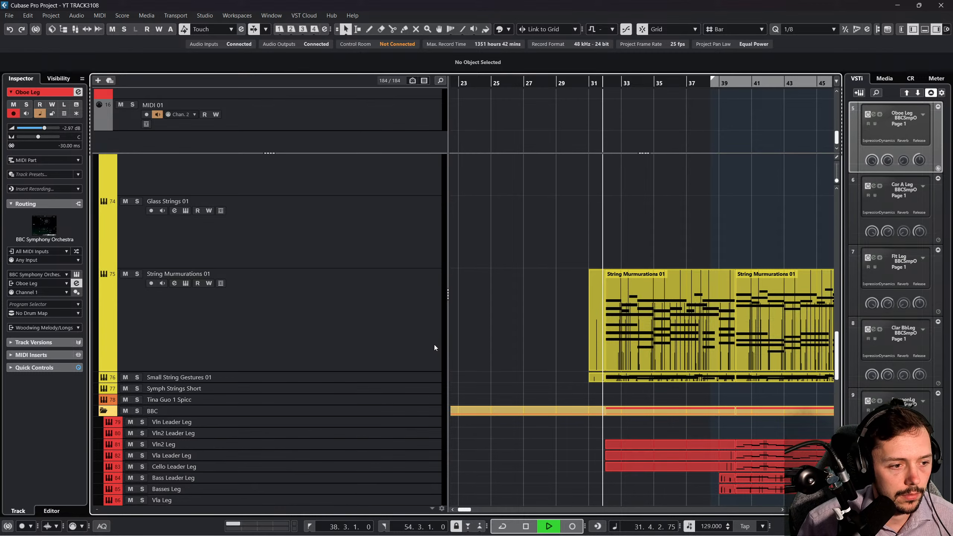
pyautogui.scroll(-15, 437, 342)
pyautogui.press('space')
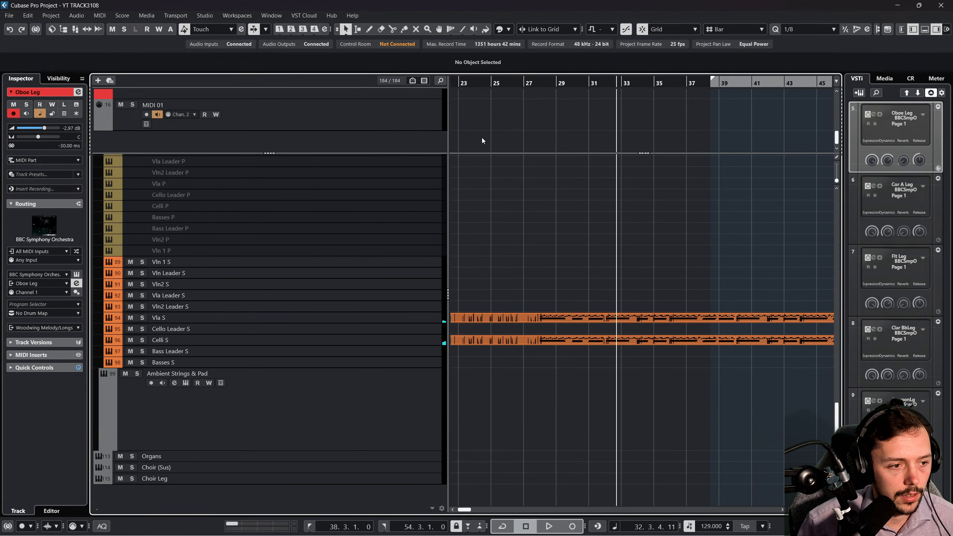
# Play from bar 25 and audition the Basses S, Cello Leader S and Bass Leader S tracks in turn.
pyautogui.click(493, 83)
pyautogui.click(373, 362)
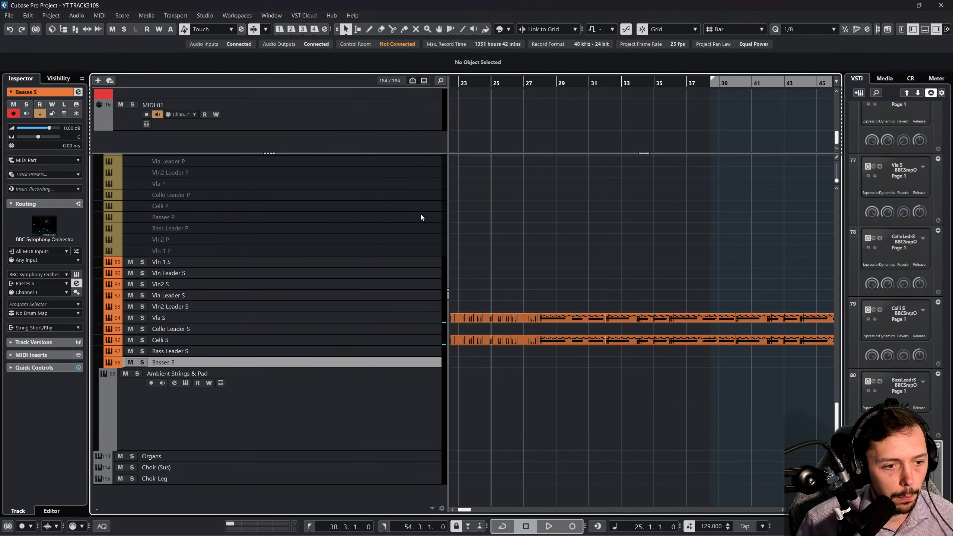
pyautogui.press('space')
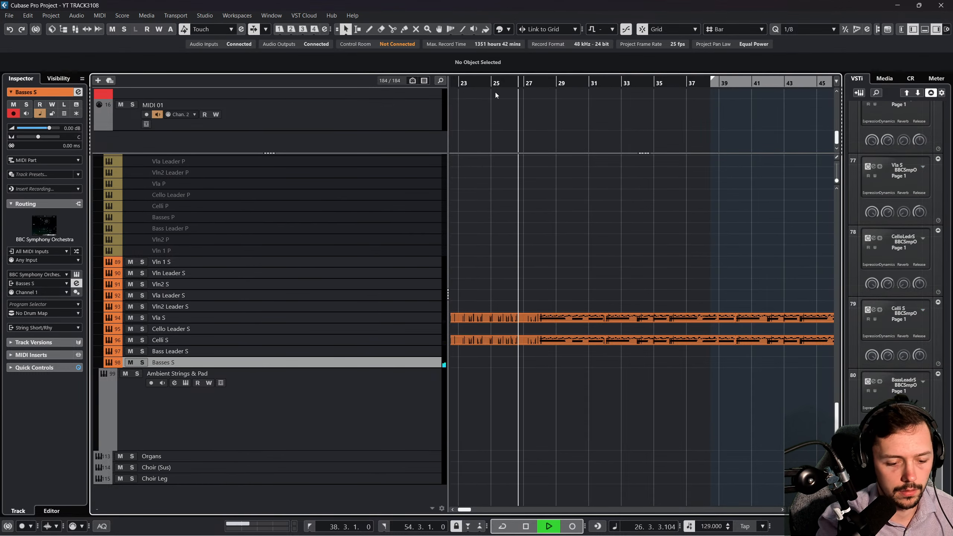
pyautogui.click(413, 331)
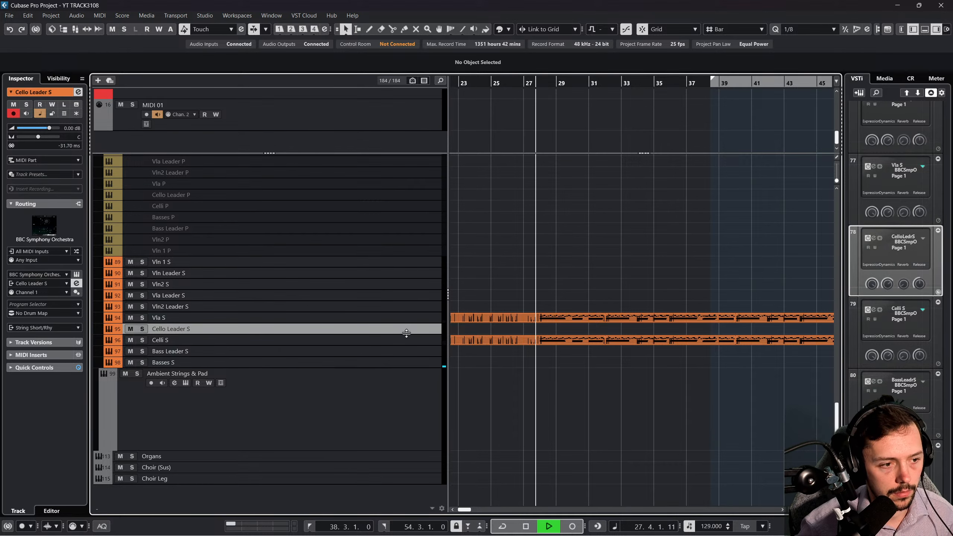
pyautogui.click(404, 352)
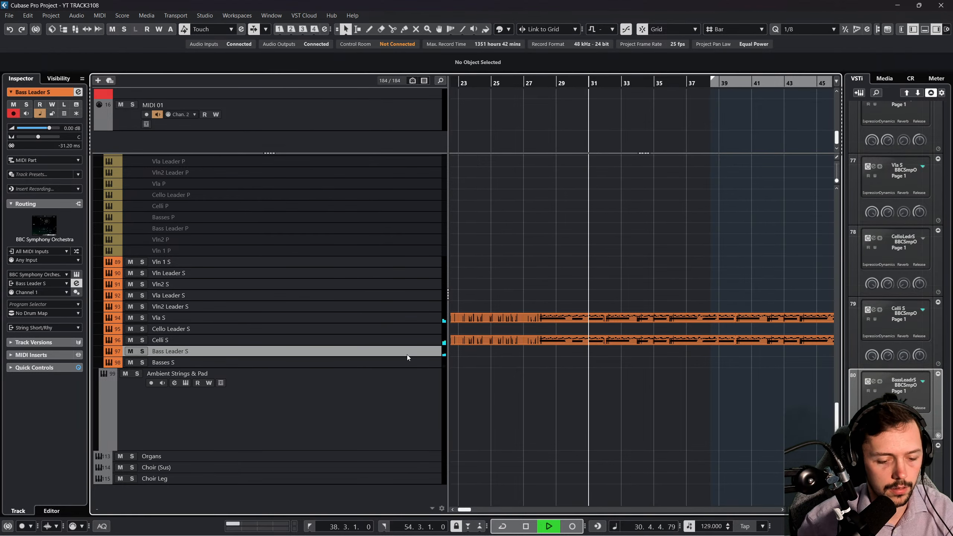
pyautogui.press('space')
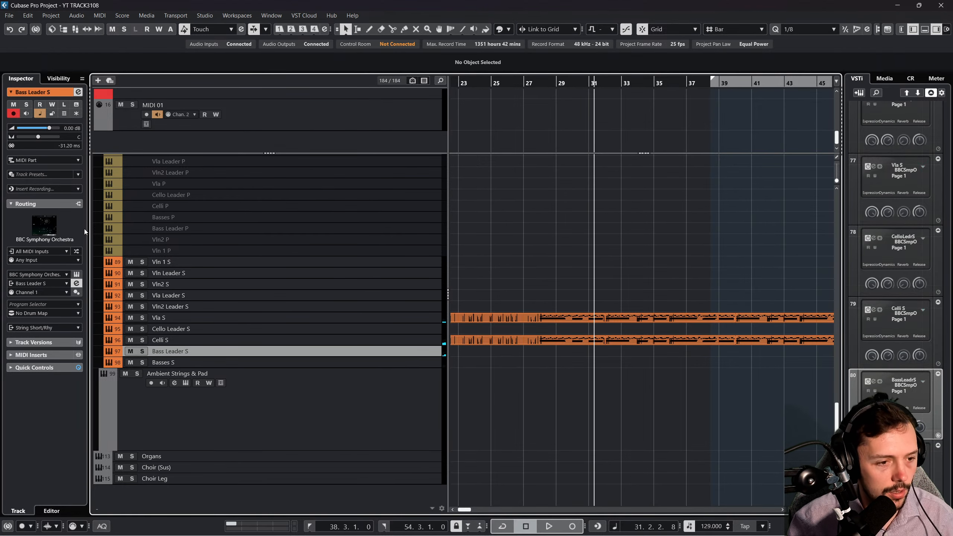
# Check the Bass Leader S patch's articulations and choose Pizzicato in the Basses S patch.
pyautogui.click(76, 275)
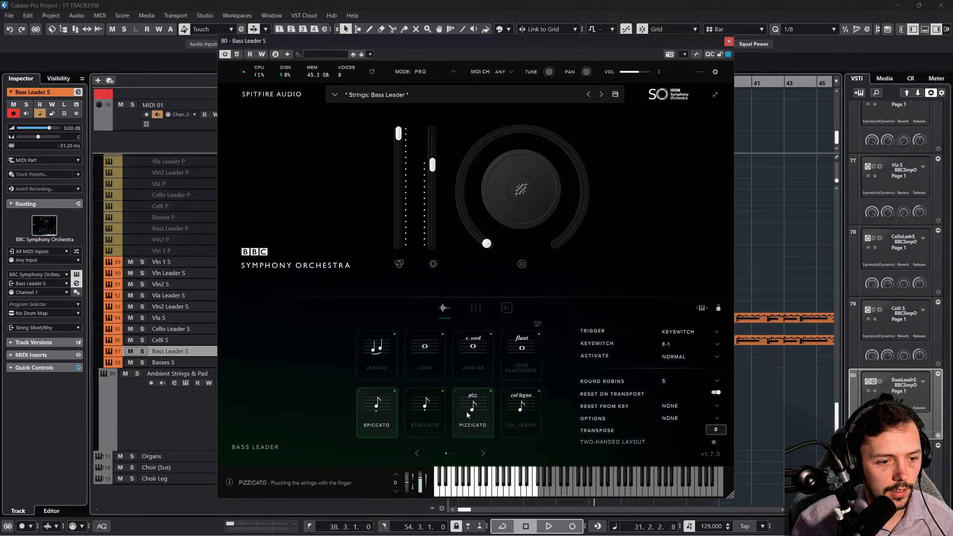
pyautogui.click(729, 41)
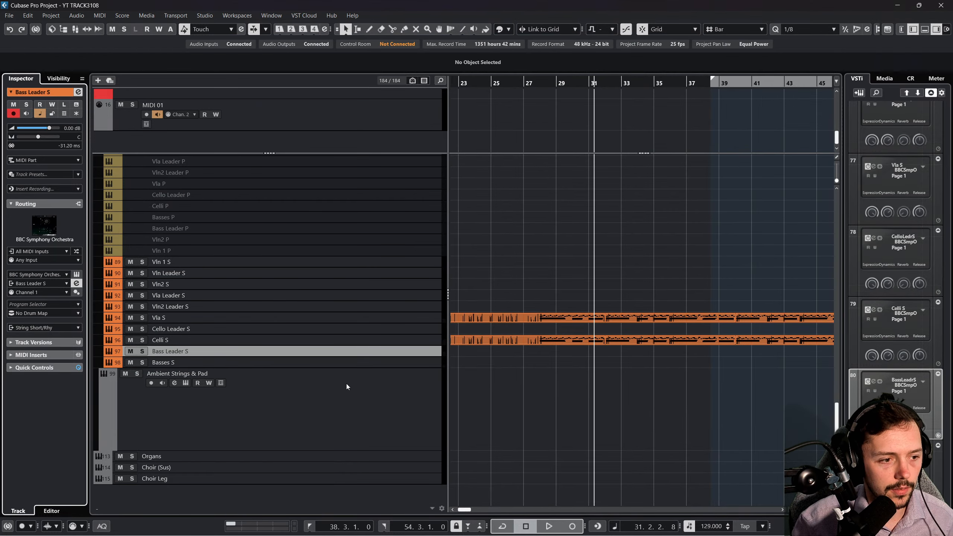
pyautogui.click(348, 360)
pyautogui.click(77, 283)
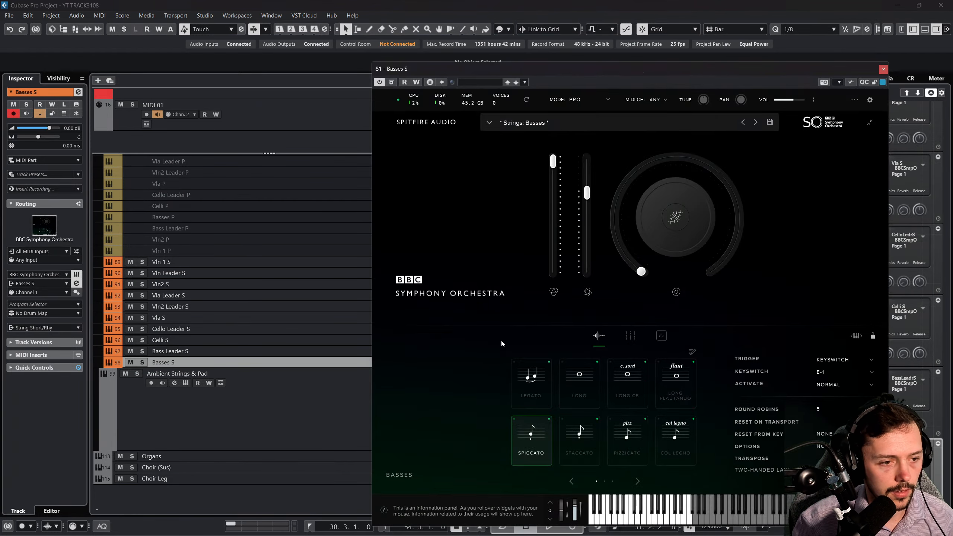
pyautogui.click(621, 426)
pyautogui.click(883, 69)
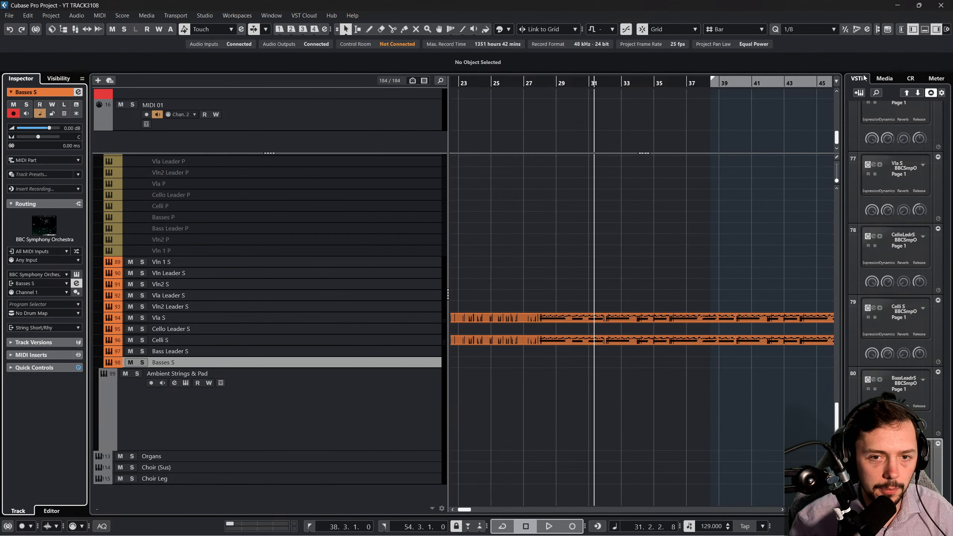
# Record a bass line on Bass Leader S and Basses S together, from bar 29 to about bar 49.
pyautogui.click(350, 351)
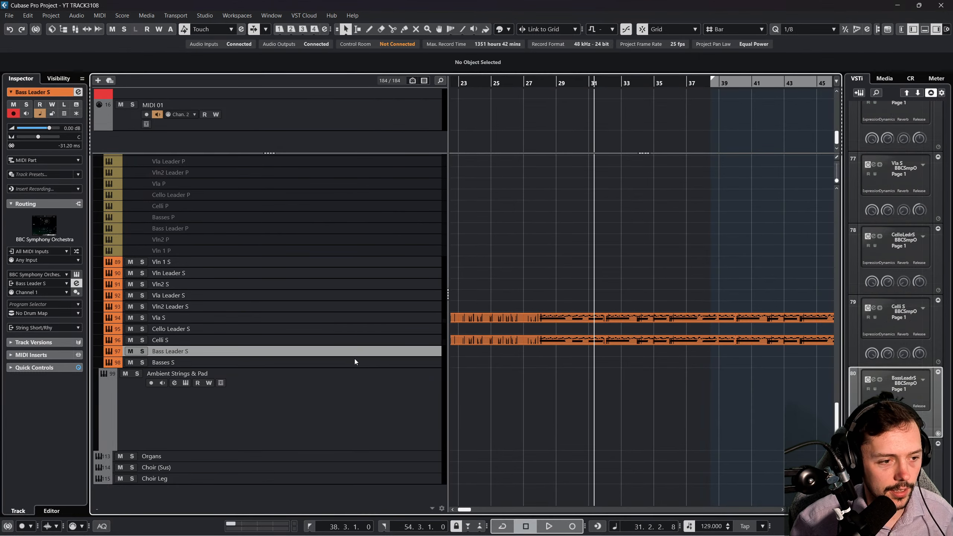
pyautogui.keyDown('shift'); pyautogui.click(355, 363); pyautogui.keyUp('shift')
pyautogui.moveTo(505, 85); pyautogui.dragTo(477, 85)
pyautogui.press('space')
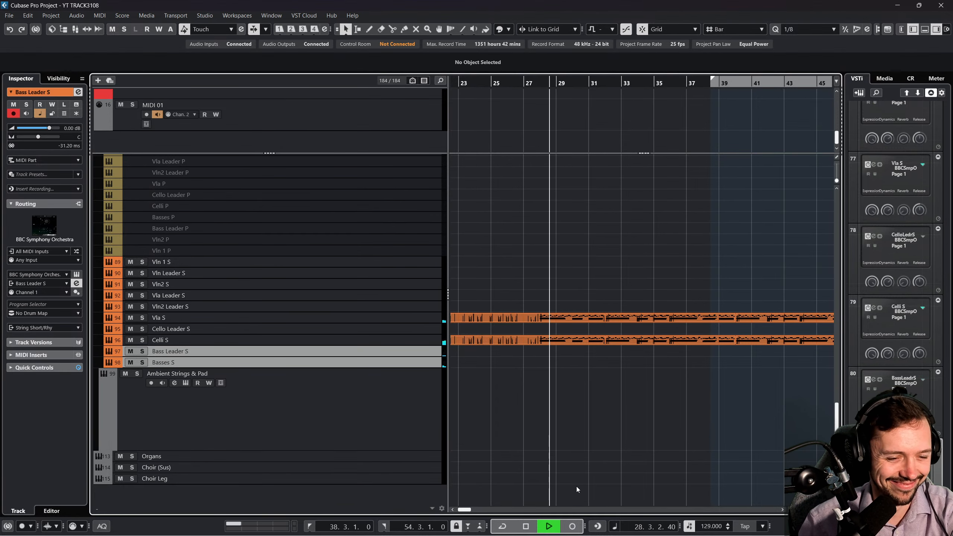
pyautogui.press('KP_Multiply')
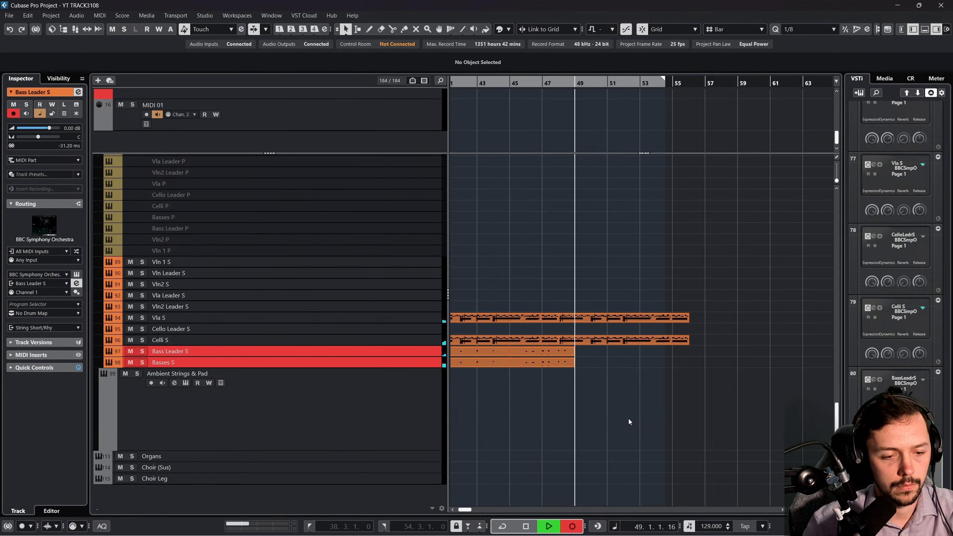
pyautogui.press('space')
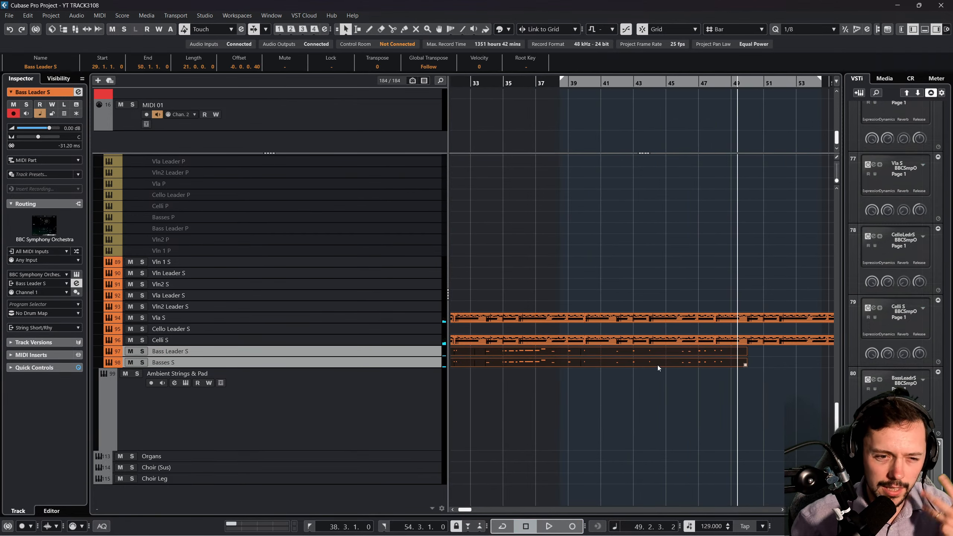
# Examine the recorded Bass Leader S and Basses S parts against the other short and legato string parts.
pyautogui.hscroll(-3, 658, 362)
pyautogui.hscroll(2, 657, 361)
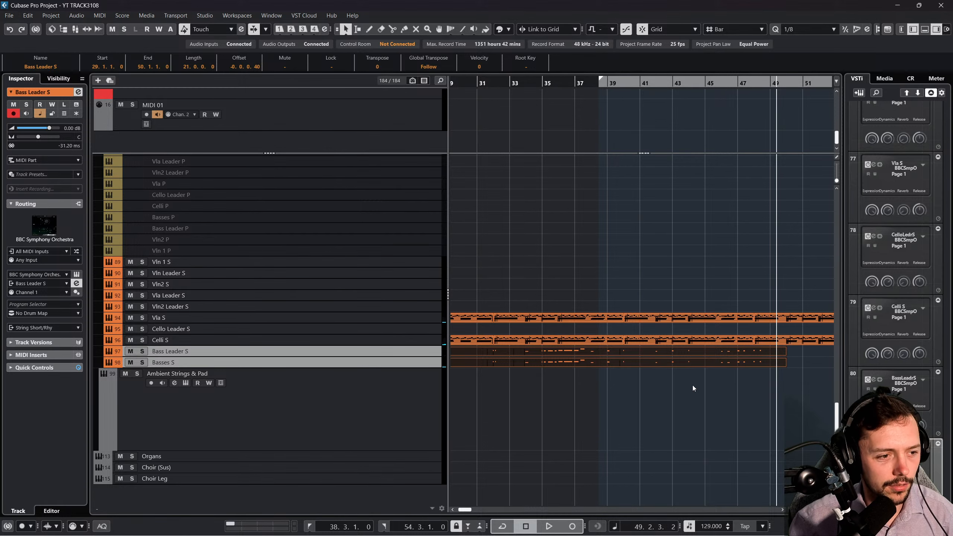
pyautogui.click(703, 390)
pyautogui.hscroll(3, 700, 387)
pyautogui.scroll(10, 694, 379)
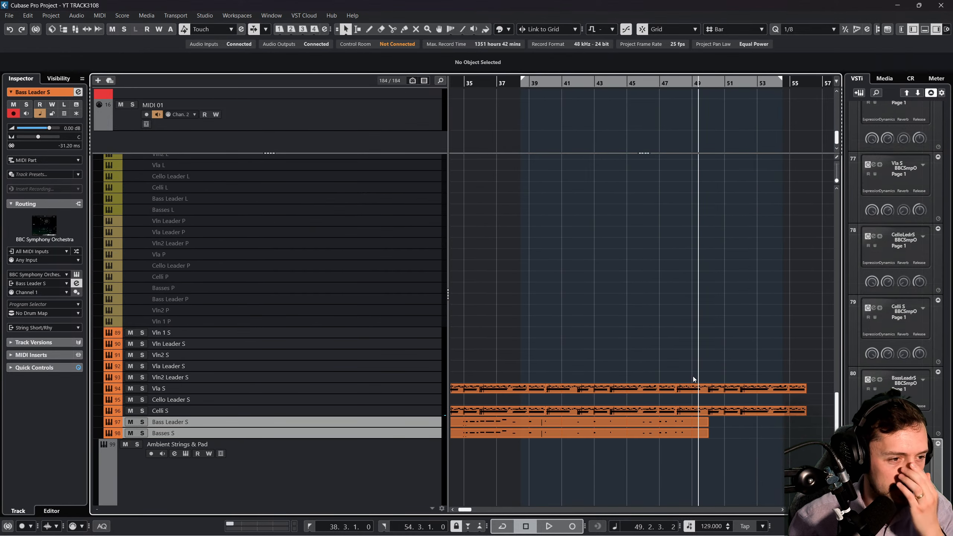
pyautogui.scroll(-8, 688, 324)
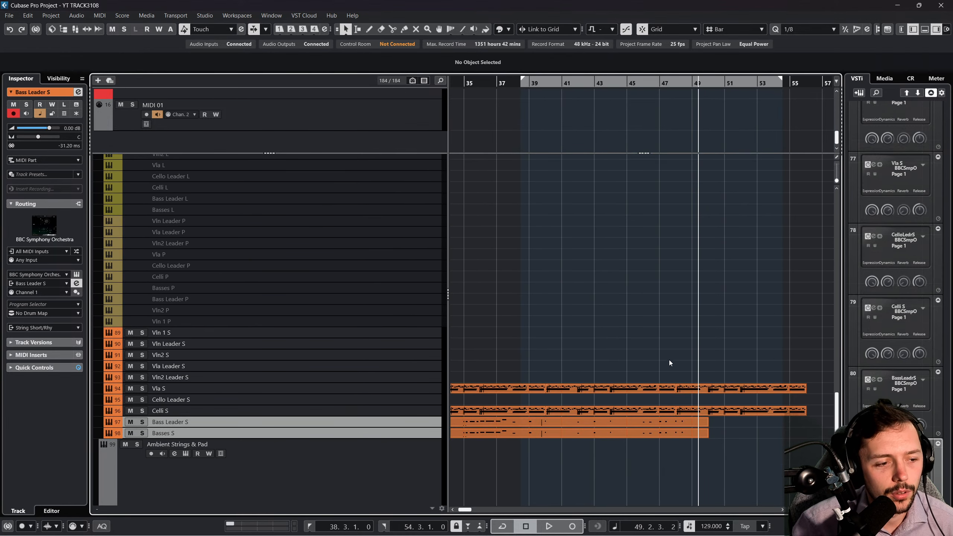
pyautogui.scroll(-2, 662, 372)
pyautogui.scroll(10, 633, 374)
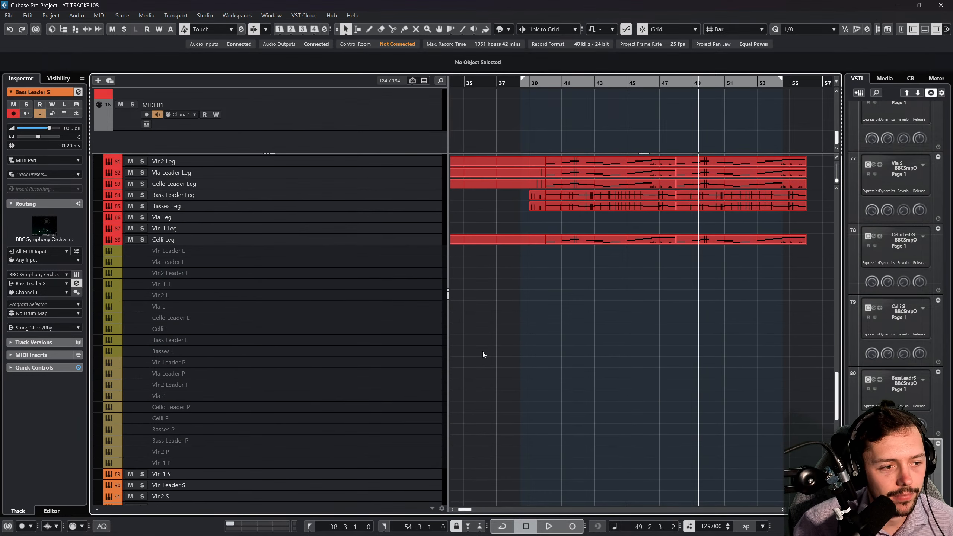
pyautogui.scroll(8, 569, 343)
# Try the Spitfire Solo Violin, Crem Leg and short woodwind tracks one at a time, ending on Bass Clar S.
pyautogui.click(410, 380)
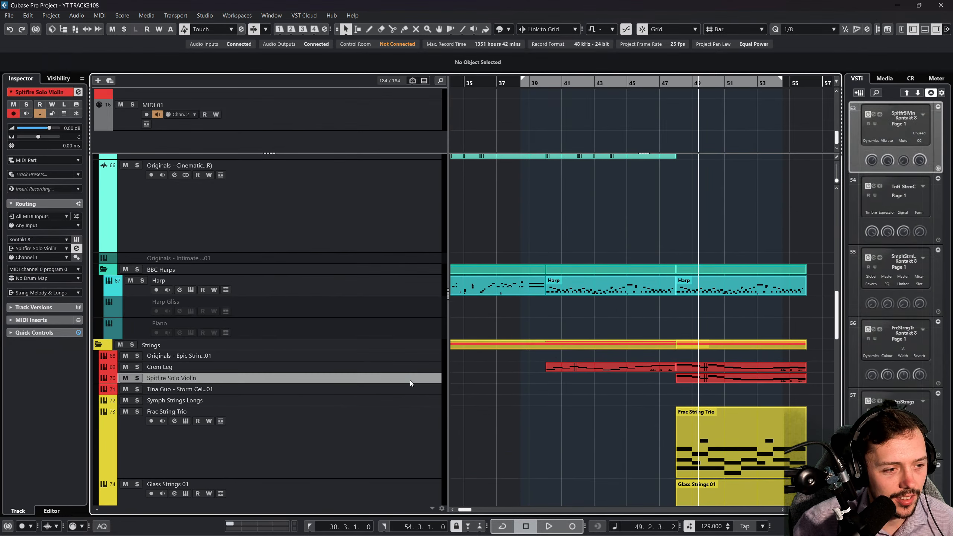
pyautogui.click(413, 369)
pyautogui.scroll(4, 443, 362)
pyautogui.scroll(4, 478, 341)
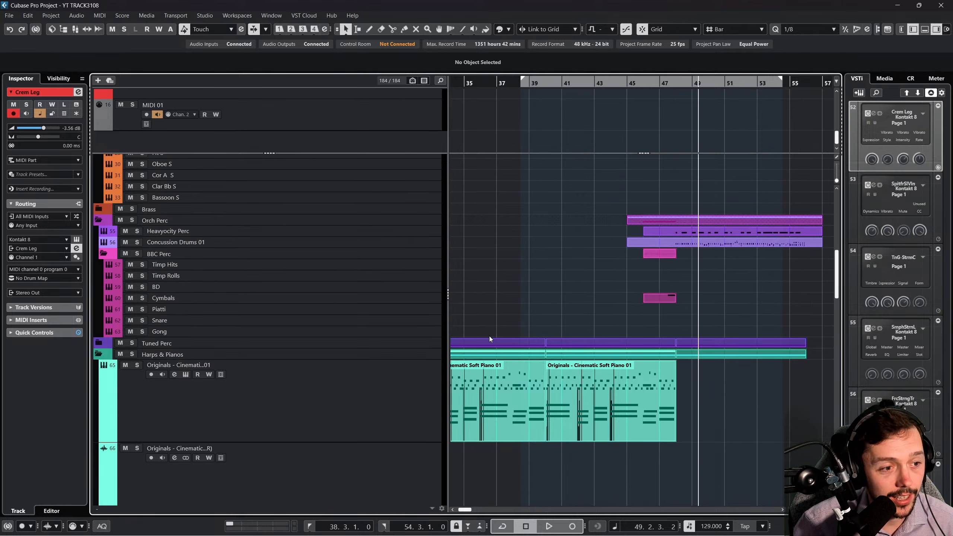
pyautogui.scroll(6, 438, 278)
pyautogui.click(394, 356)
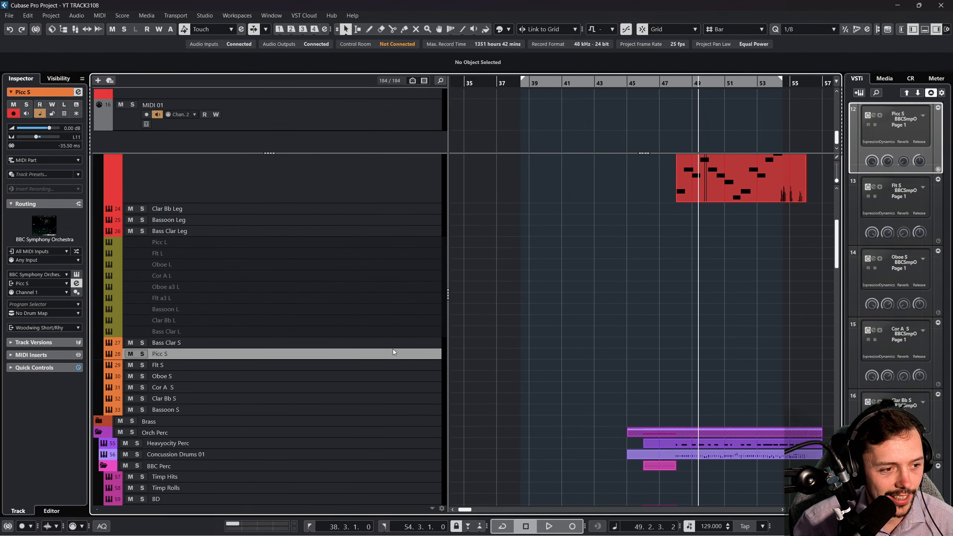
pyautogui.click(344, 399)
pyautogui.click(346, 373)
pyautogui.click(349, 340)
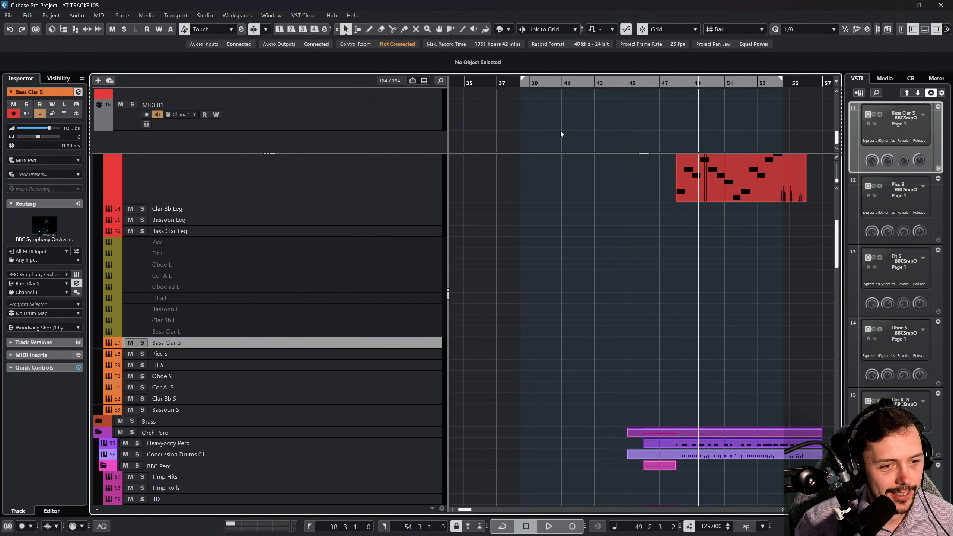
# Play from about bar 38 with Bass Clar S and add Clar Bb S and Oboe S to the track selection.
pyautogui.moveTo(597, 84); pyautogui.dragTo(516, 83)
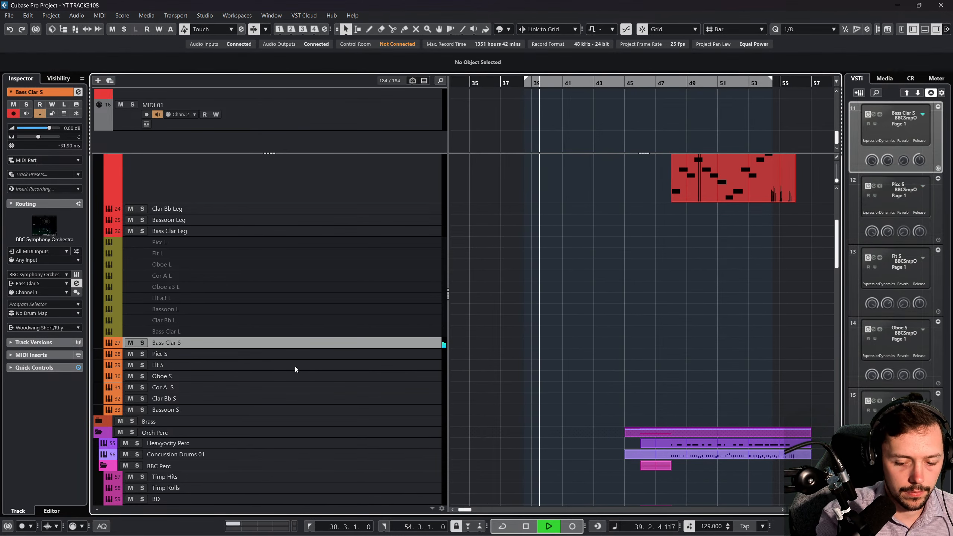
pyautogui.keyDown('ctrl'); pyautogui.click(303, 399); pyautogui.keyUp('ctrl')
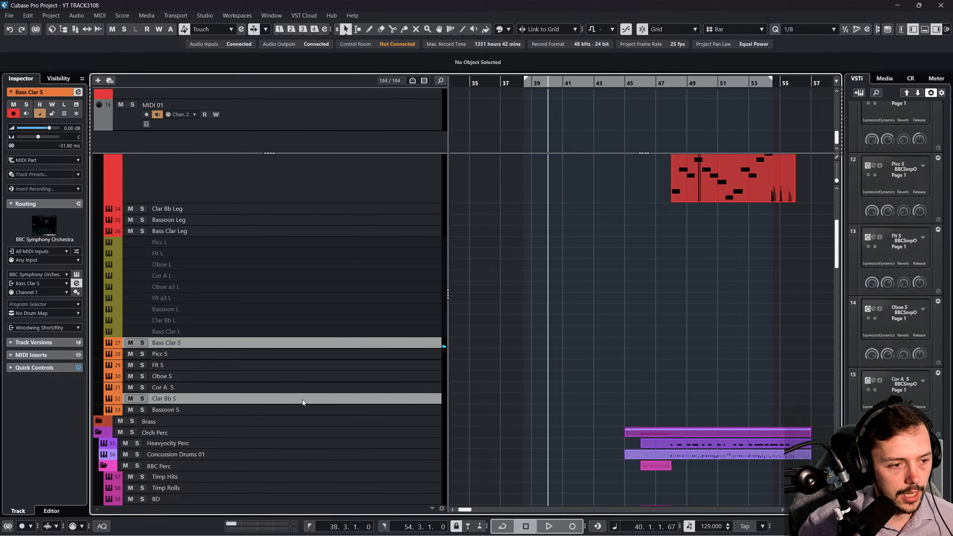
pyautogui.keyDown('ctrl'); pyautogui.click(313, 376); pyautogui.keyUp('ctrl')
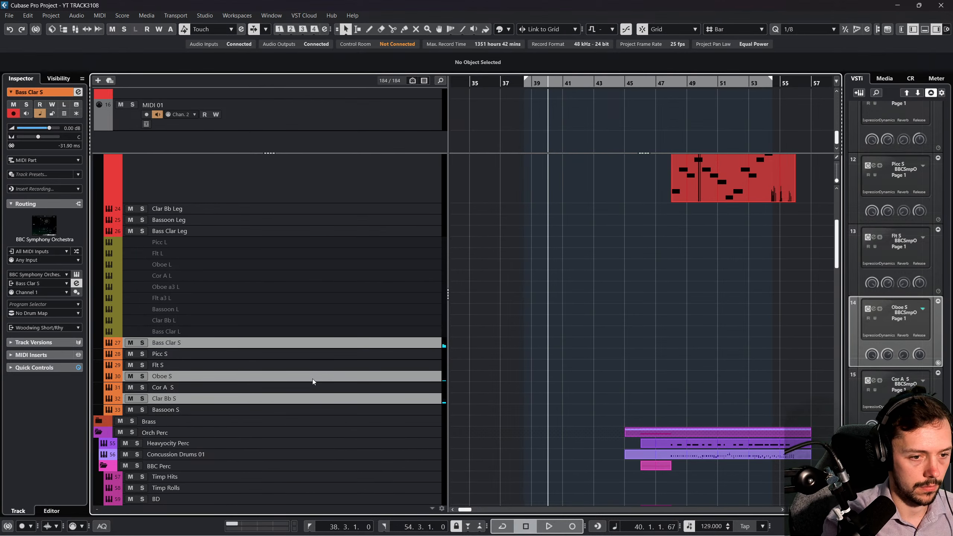
# Expand the Brass folder and select the short trombone track Trb a3 S.
pyautogui.scroll(-15, 319, 383)
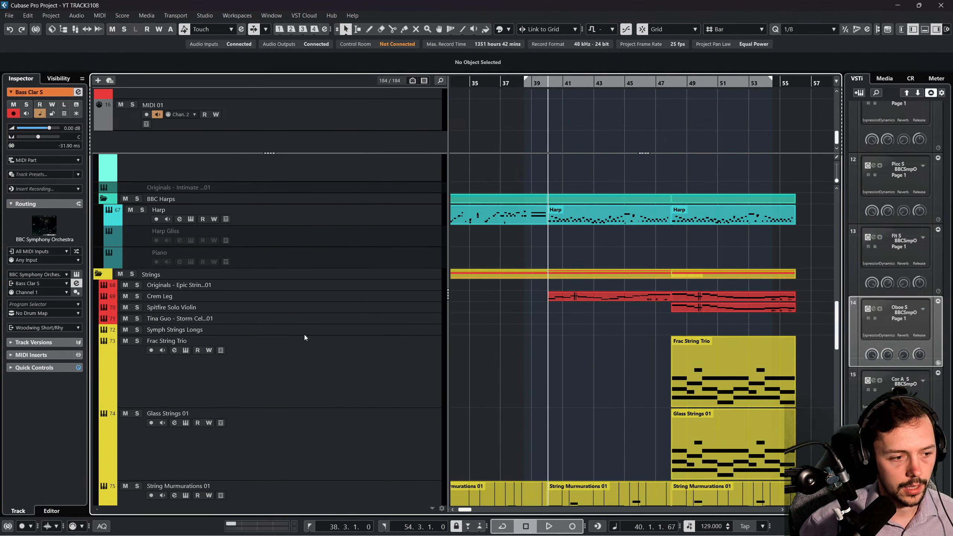
pyautogui.scroll(-10, 304, 335)
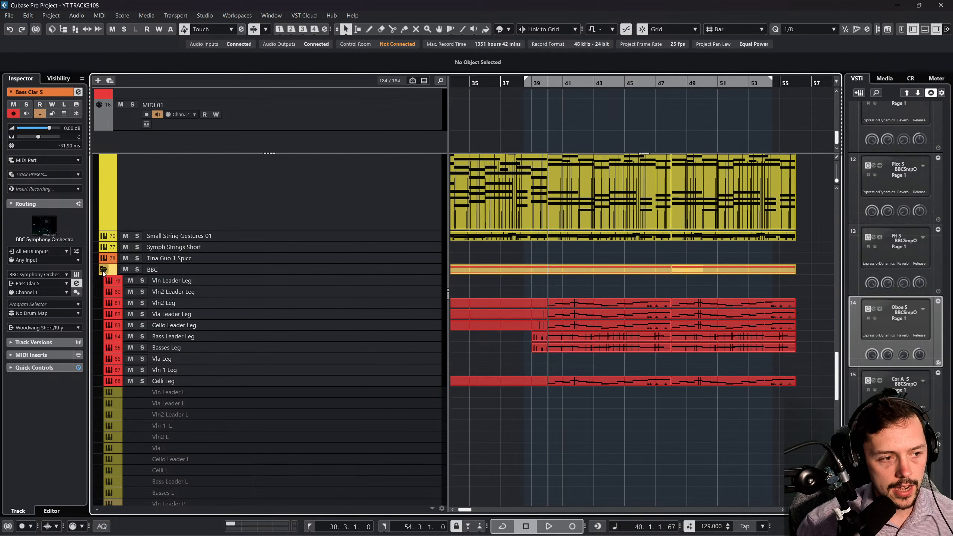
pyautogui.click(103, 271)
pyautogui.scroll(15, 240, 283)
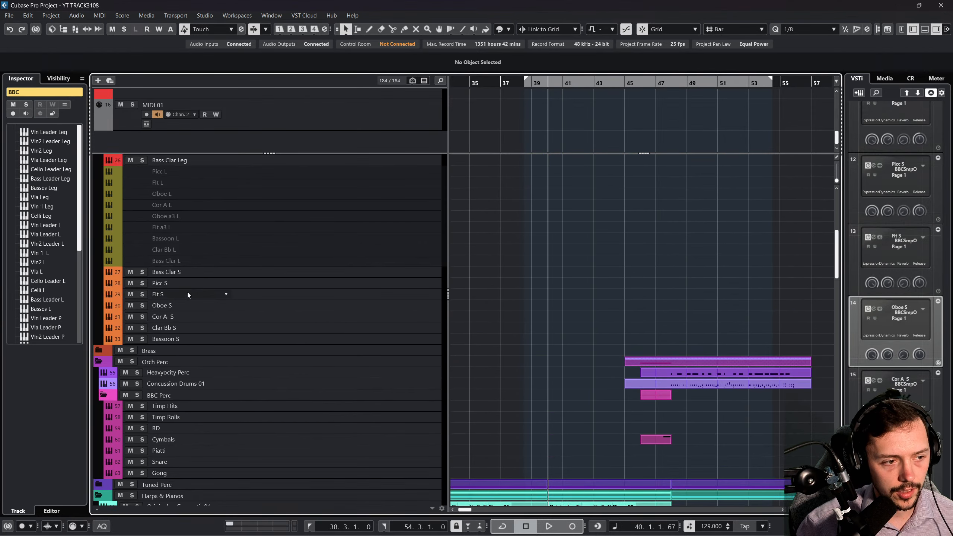
pyautogui.click(100, 349)
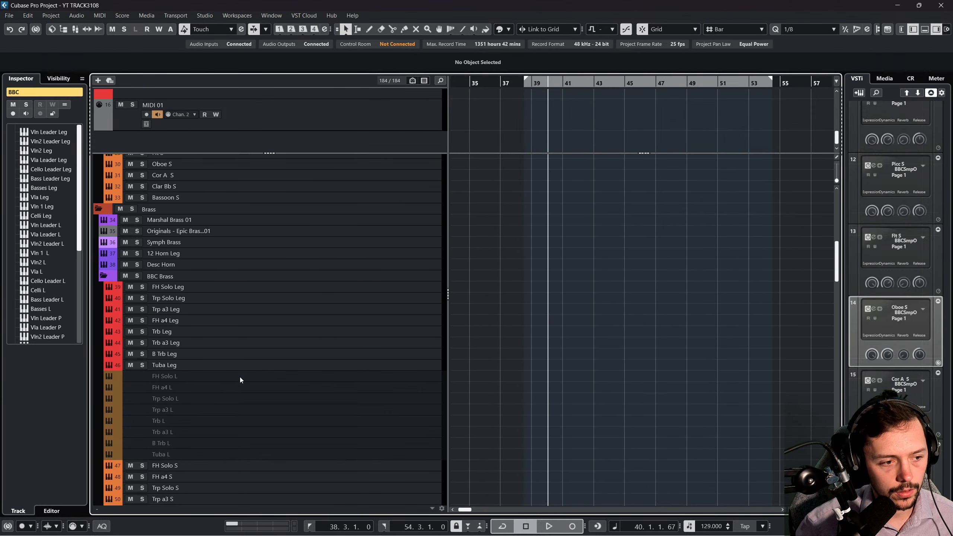
pyautogui.click(263, 330)
pyautogui.scroll(-4, 267, 328)
pyautogui.scroll(-3, 268, 328)
pyautogui.click(275, 310)
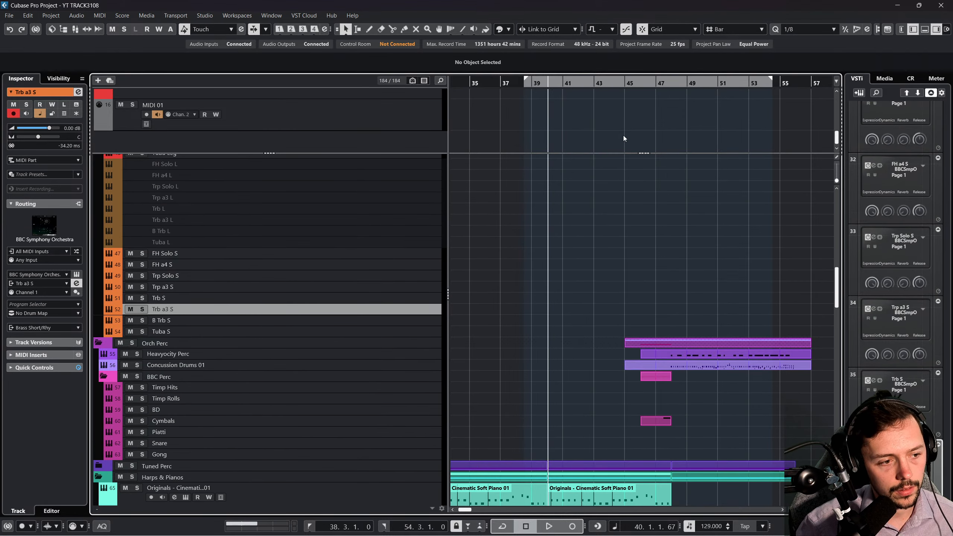
# Play from about bar 44 and review the brass, harp, string and recorded bass tracks during playback.
pyautogui.click(616, 83)
pyautogui.scroll(-8, 580, 300)
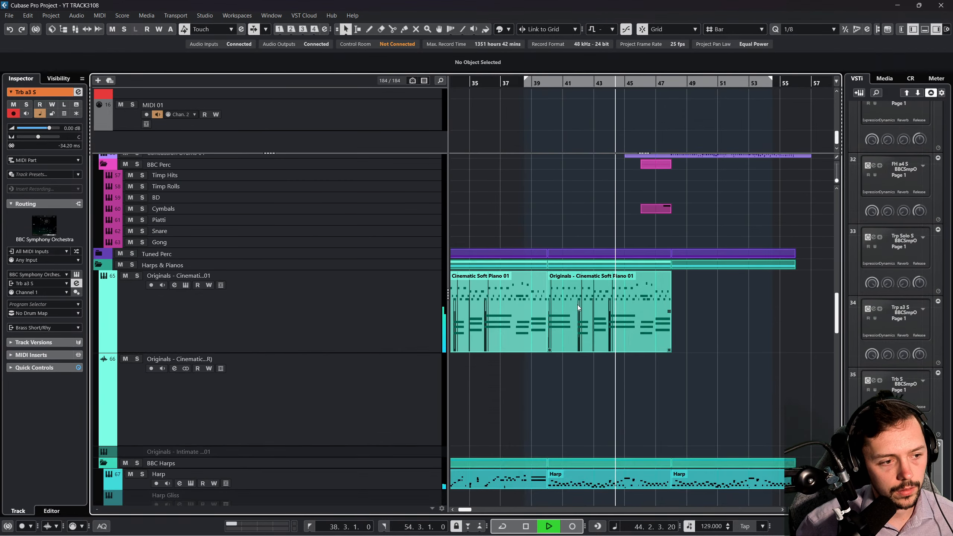
pyautogui.scroll(-8, 595, 292)
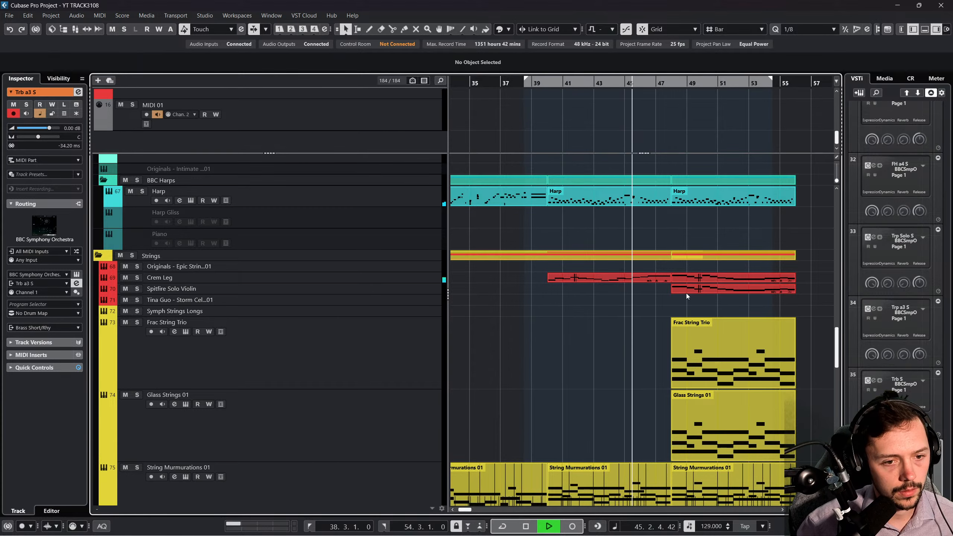
pyautogui.scroll(15, 713, 282)
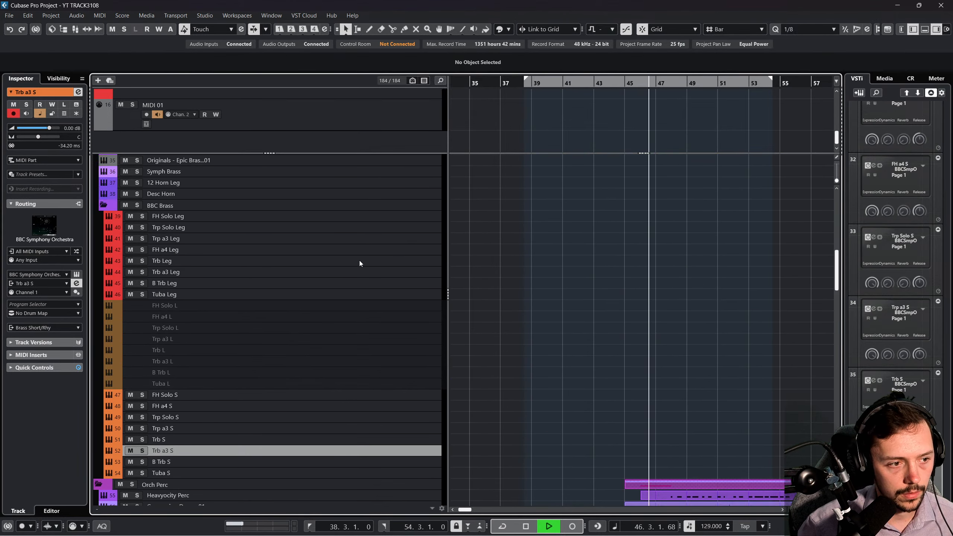
pyautogui.scroll(-10, 337, 256)
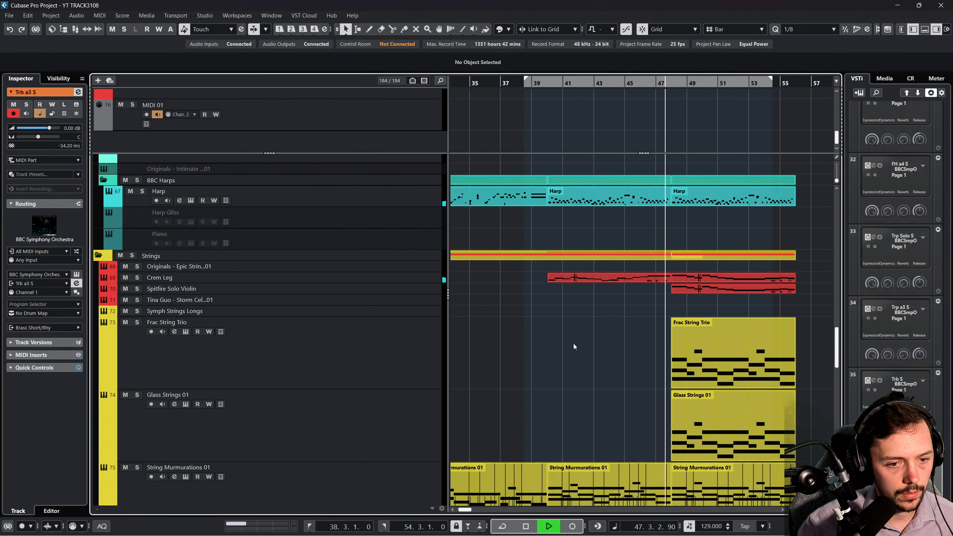
pyautogui.scroll(-10, 600, 343)
pyautogui.click(467, 354)
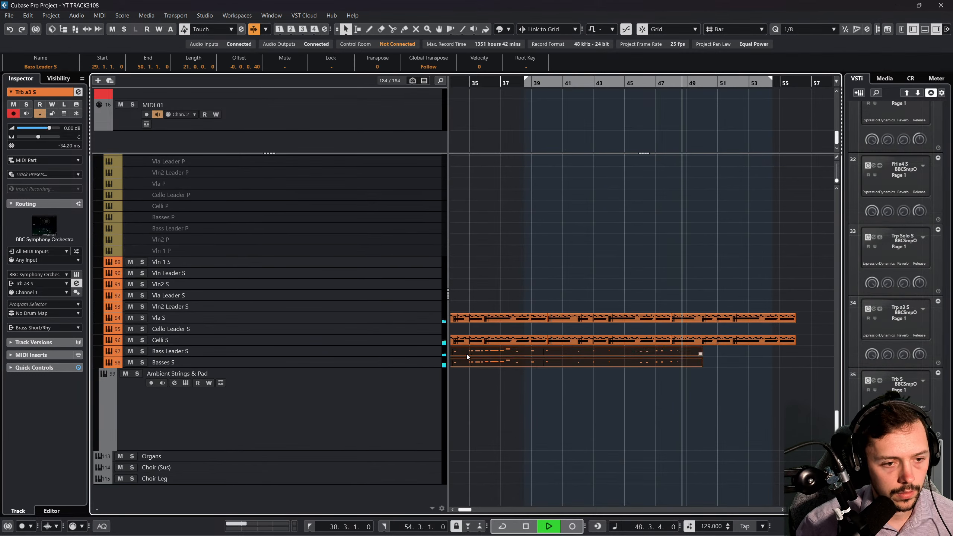
pyautogui.click(570, 377)
pyautogui.scroll(10, 564, 368)
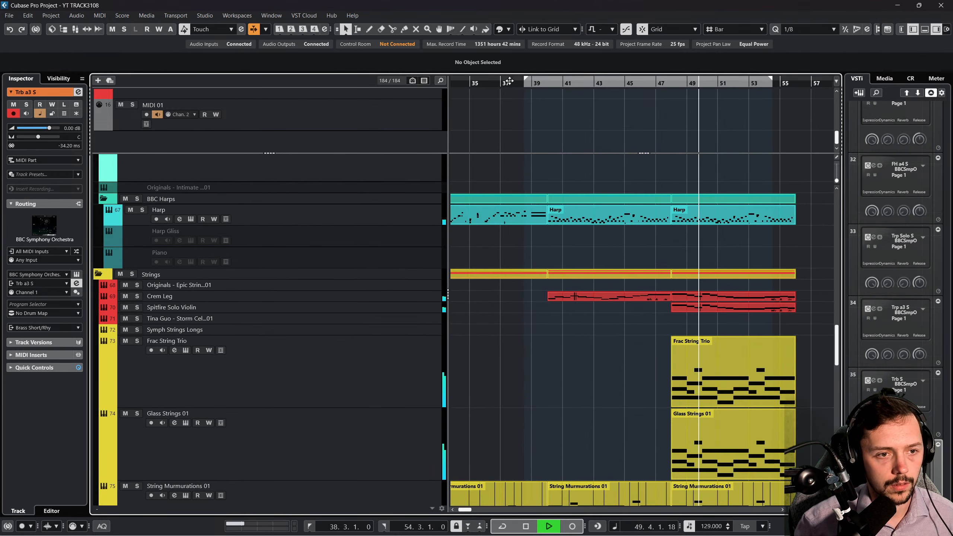
# Play from about bar 38 and try the legato brass tracks B Trb Leg and Trb Leg.
pyautogui.click(508, 80)
pyautogui.scroll(10, 530, 189)
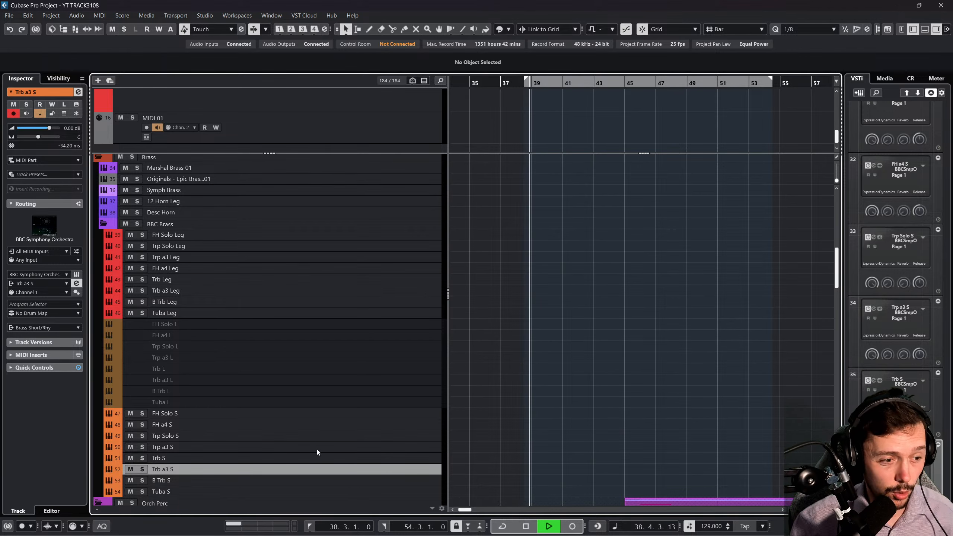
pyautogui.click(272, 306)
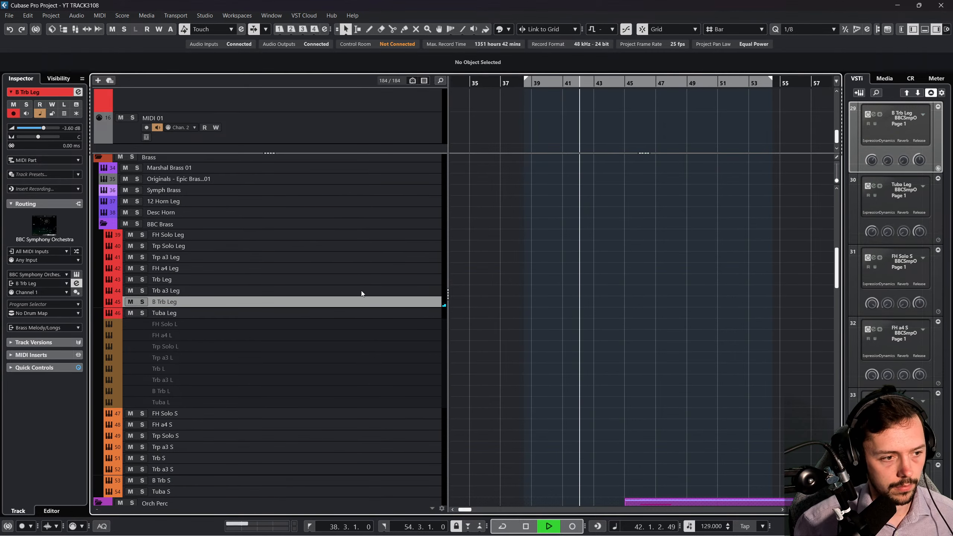
pyautogui.click(353, 278)
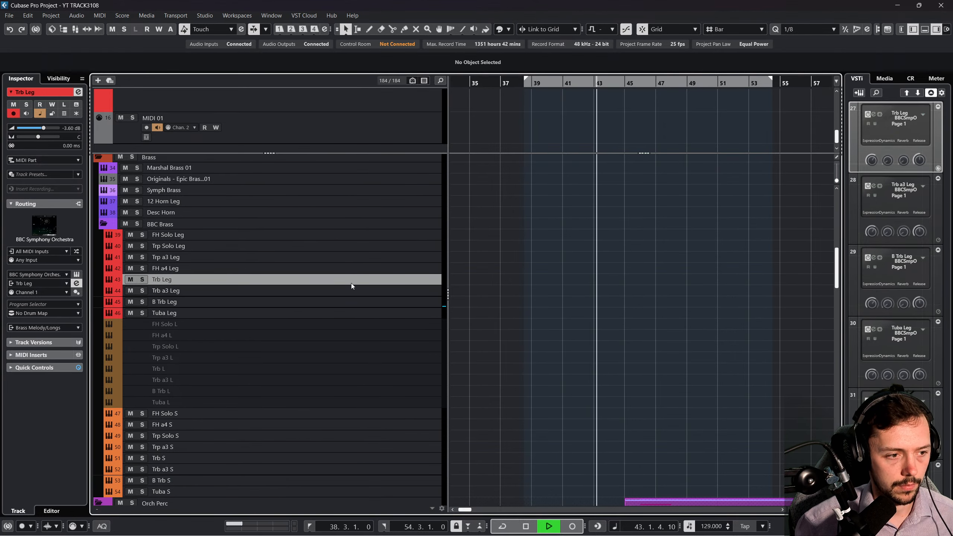
# Layer B Trb Leg and Tuba Leg with Trb Leg and capture the played line as a Trb Leg part covering bars 39 to 57.
pyautogui.keyDown('ctrl'); pyautogui.click(348, 292); pyautogui.keyUp('ctrl')
pyautogui.keyDown('ctrl'); pyautogui.click(348, 303); pyautogui.keyUp('ctrl')
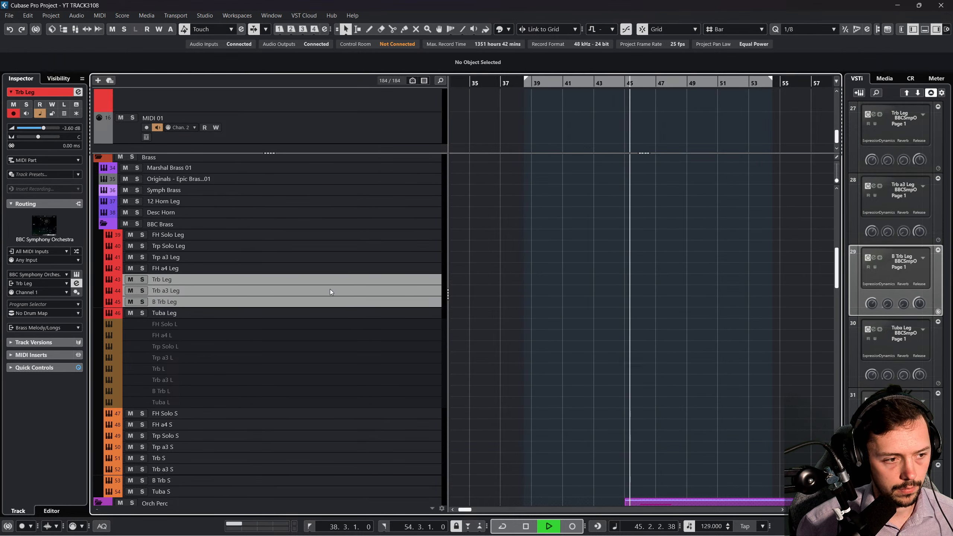
pyautogui.keyDown('ctrl'); pyautogui.click(314, 290); pyautogui.keyUp('ctrl')
pyautogui.keyDown('ctrl'); pyautogui.click(317, 312); pyautogui.keyUp('ctrl')
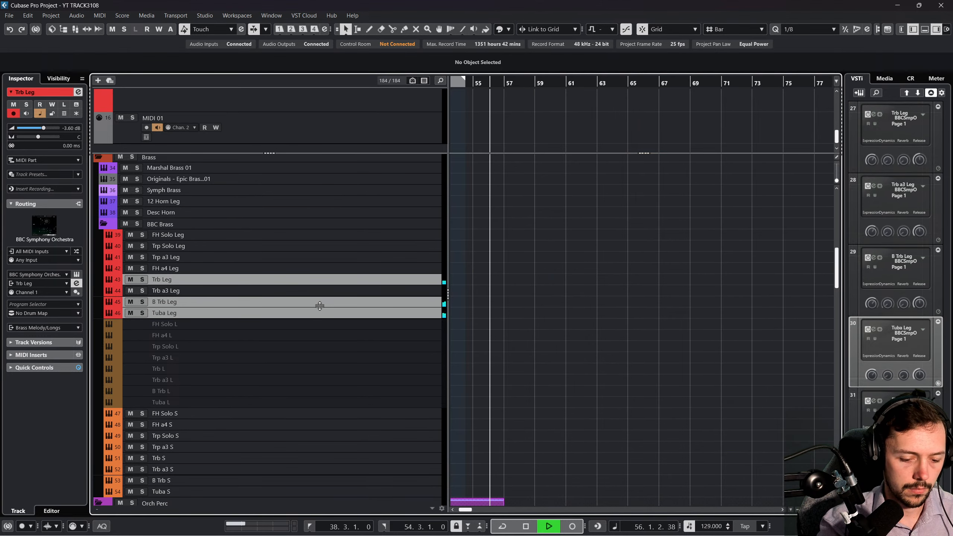
pyautogui.press('space')
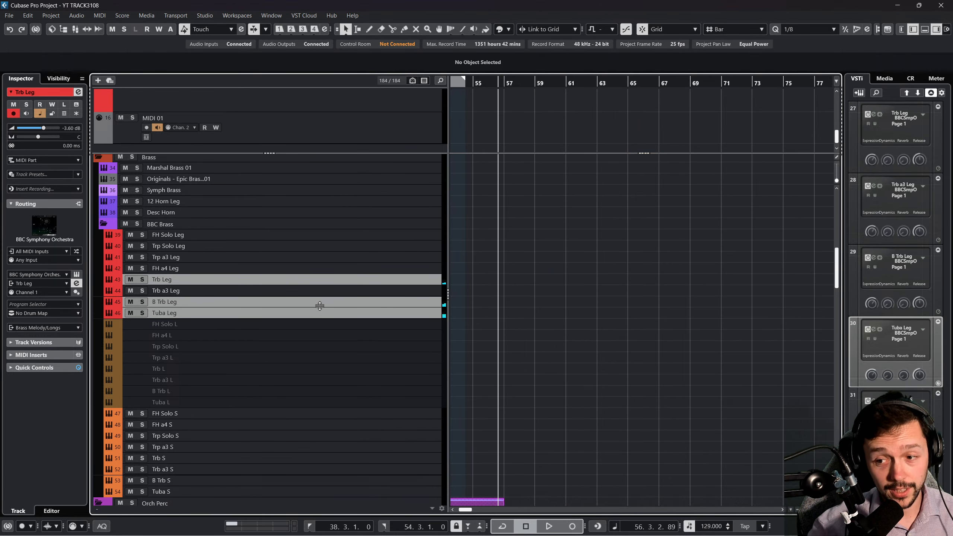
pyautogui.scroll(-3, 320, 305)
pyautogui.hscroll(-5, 493, 389)
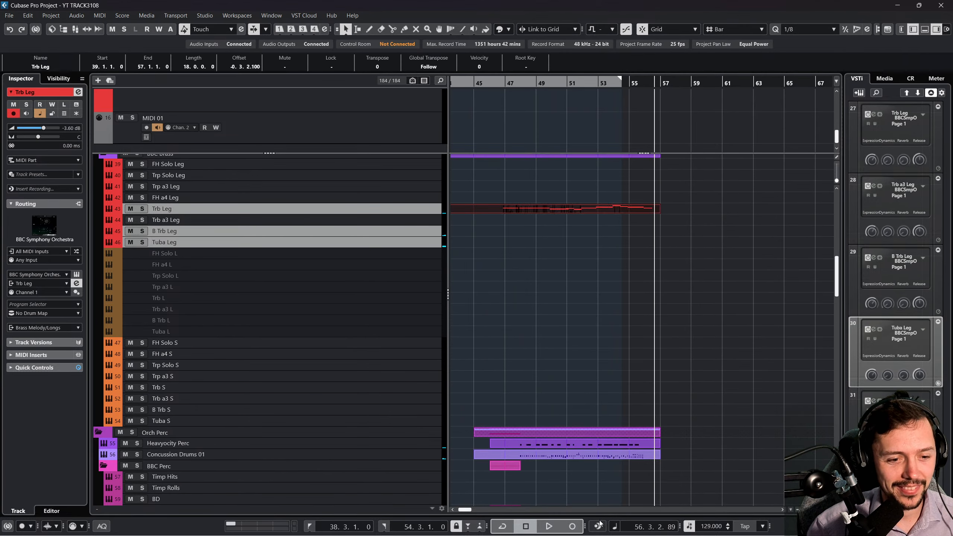
# Open the Trb Leg part, quantize all its notes to 1/8 and delete the stray short note at bar 51.
pyautogui.scroll(3, 599, 332)
pyautogui.hscroll(-6, 601, 330)
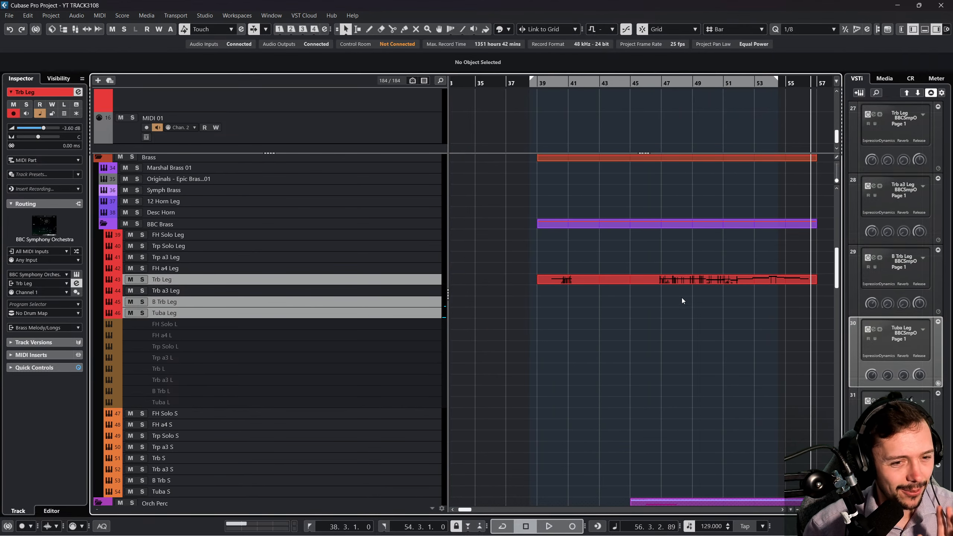
pyautogui.doubleClick(683, 278)
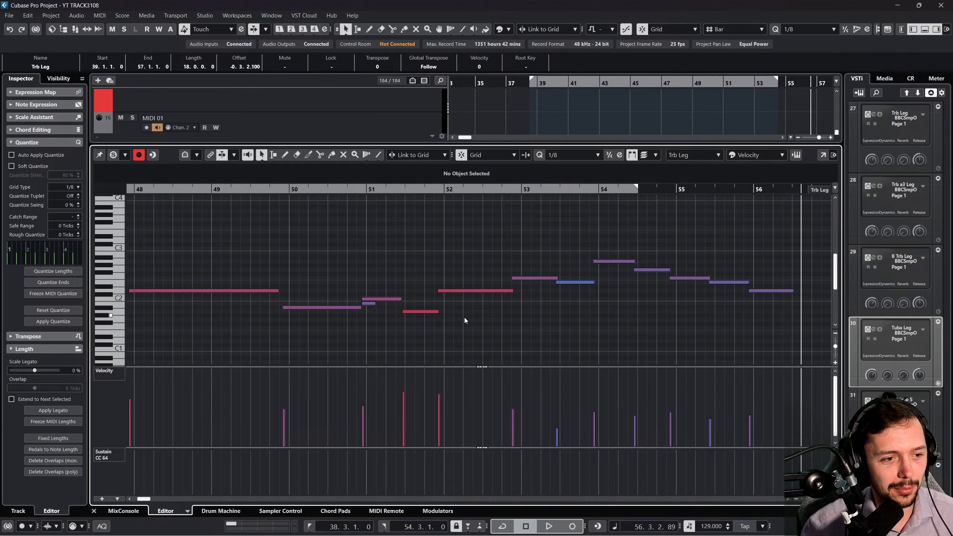
pyautogui.hotkey('ctrl', 'a')
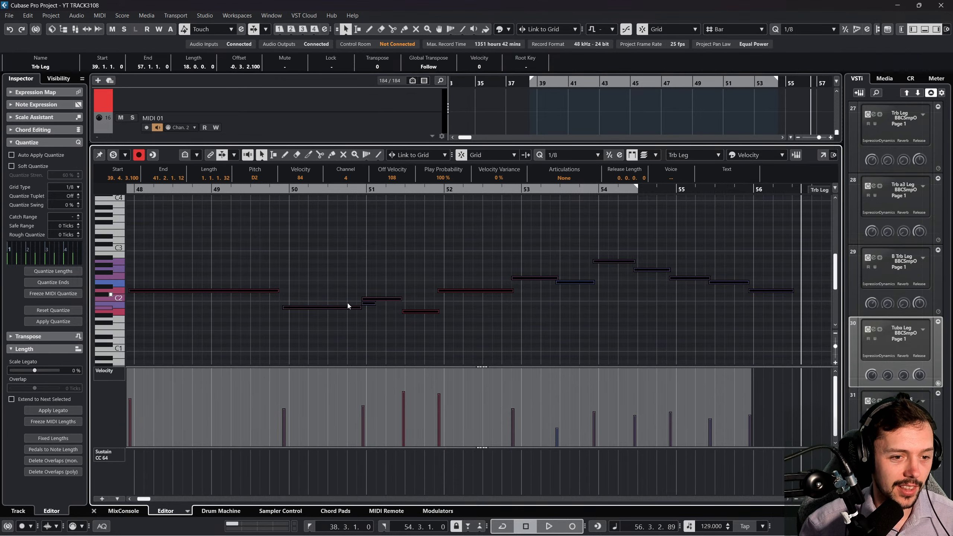
pyautogui.press('q')
pyautogui.click(373, 299)
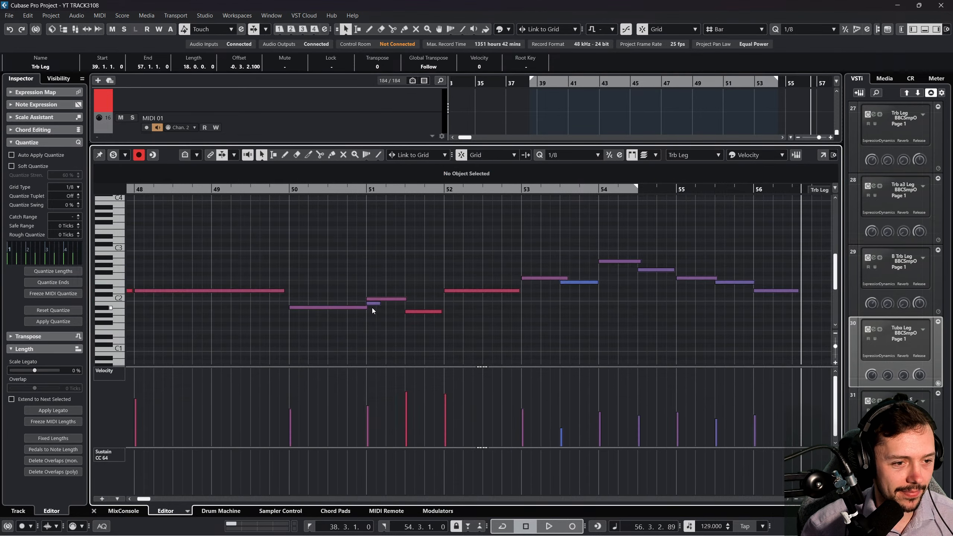
pyautogui.click(392, 346)
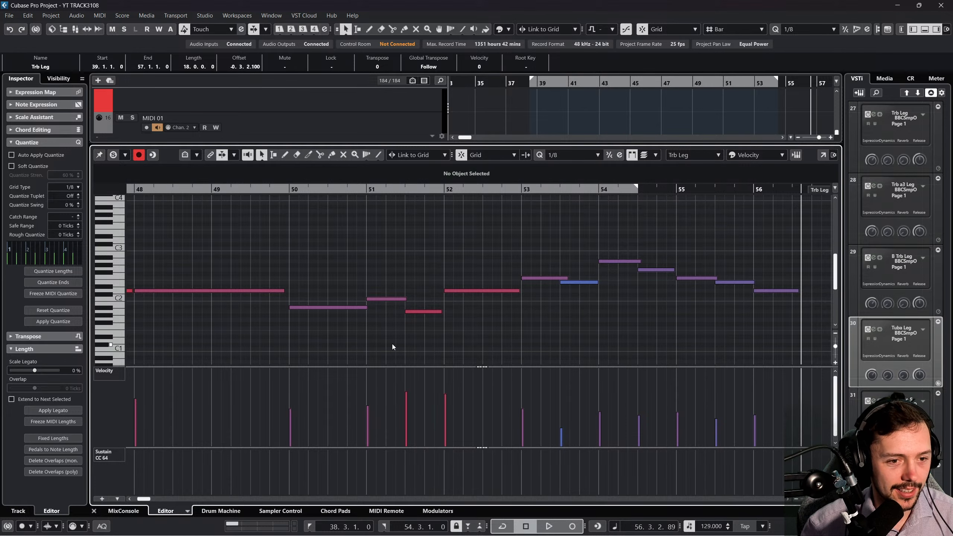
# Close the note editor, play from before the Trb Leg part and try the Symph Brass and Marshal Brass 01 tracks.
pyautogui.click(94, 511)
pyautogui.click(552, 366)
pyautogui.hscroll(2, 621, 310)
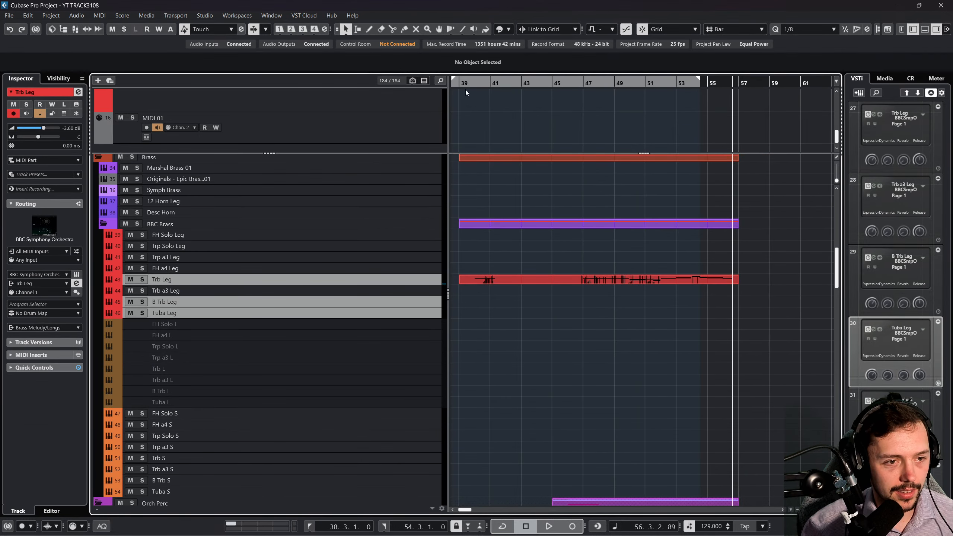
pyautogui.moveTo(459, 85); pyautogui.dragTo(454, 86)
pyautogui.press('space')
pyautogui.click(424, 188)
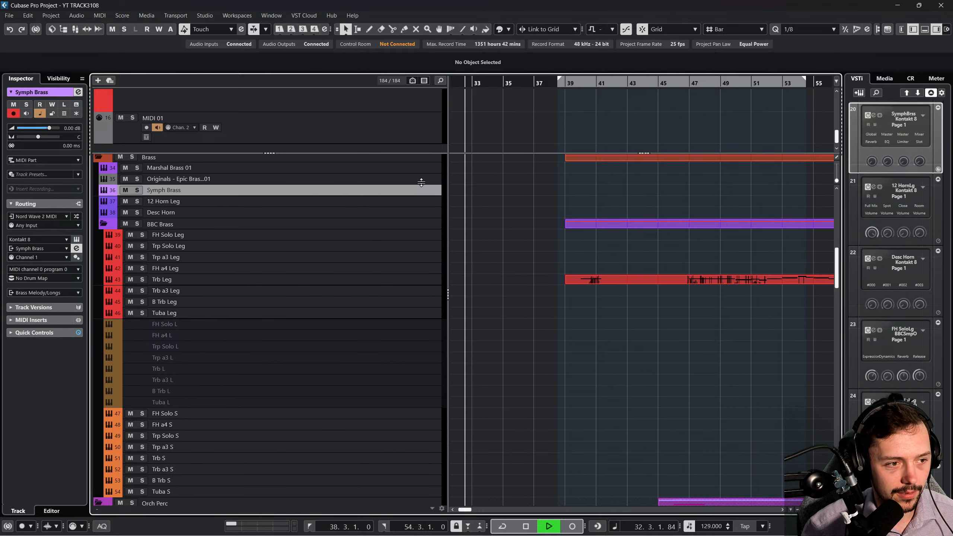
pyautogui.click(407, 169)
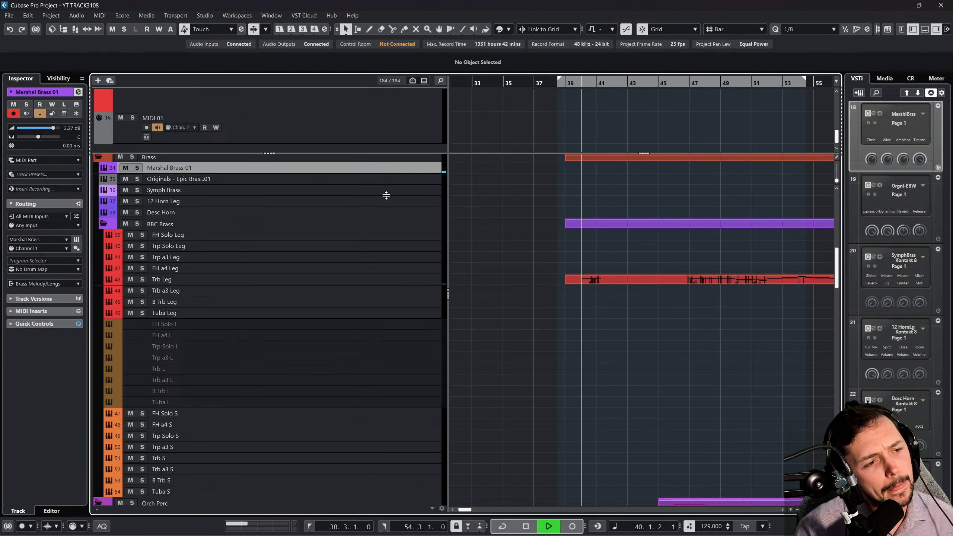
# Split the Trb Leg part at bar 45 and delete the section before it.
pyautogui.click(559, 376)
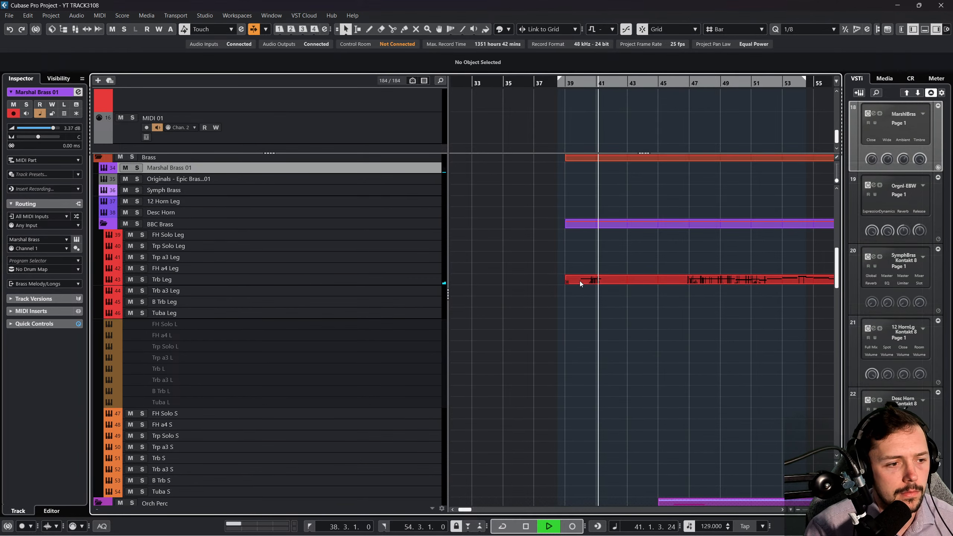
pyautogui.rightClick(621, 278)
pyautogui.click(665, 279)
pyautogui.click(663, 282)
pyautogui.rightClick(670, 305)
pyautogui.click(670, 305)
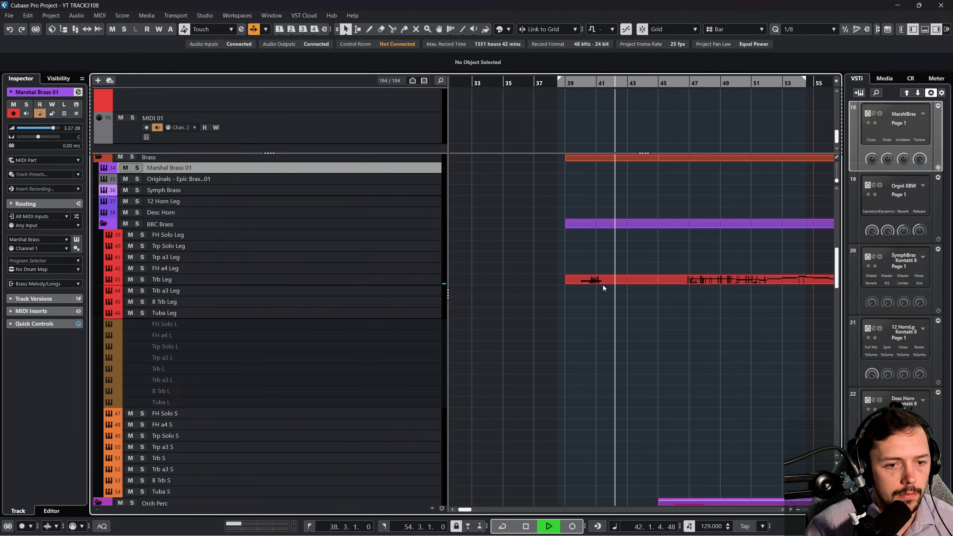
pyautogui.click(603, 280)
pyautogui.press('Delete')
pyautogui.scroll(-2, 347, 360)
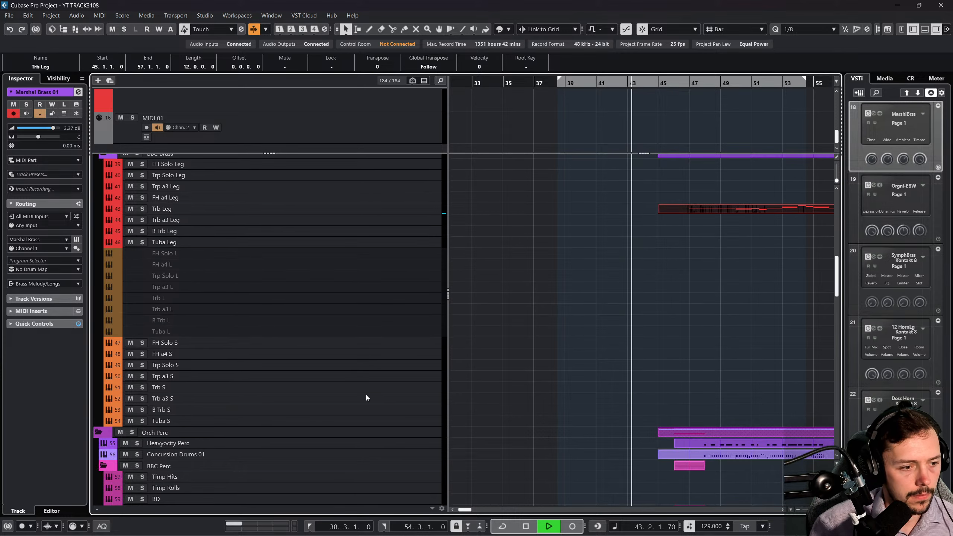
# Select the short brass track Trb a3 S and add Tuba S and Trp a3 S to try them together during playback.
pyautogui.click(366, 409)
pyautogui.click(375, 388)
pyautogui.click(362, 398)
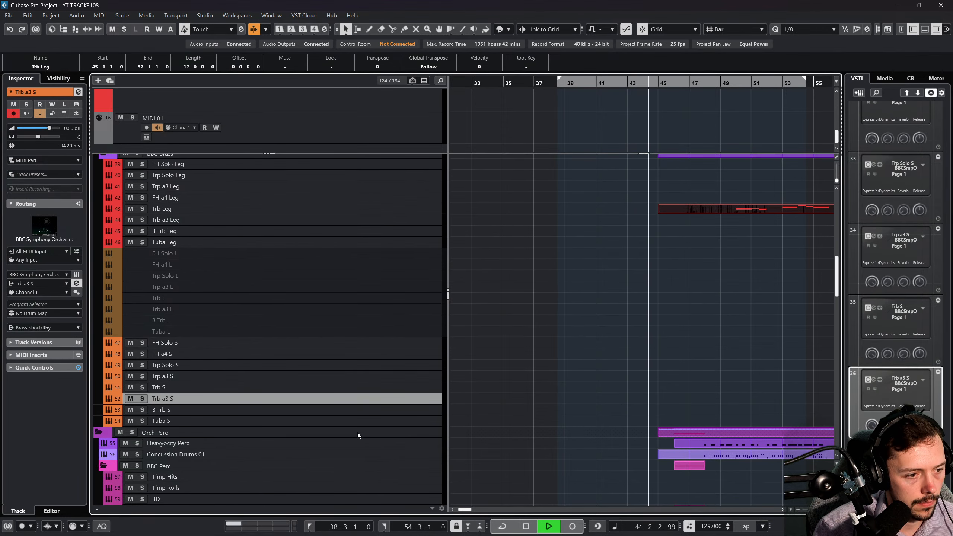
pyautogui.keyDown('ctrl'); pyautogui.click(361, 420); pyautogui.keyUp('ctrl')
pyautogui.keyDown('ctrl'); pyautogui.click(352, 376); pyautogui.keyUp('ctrl')
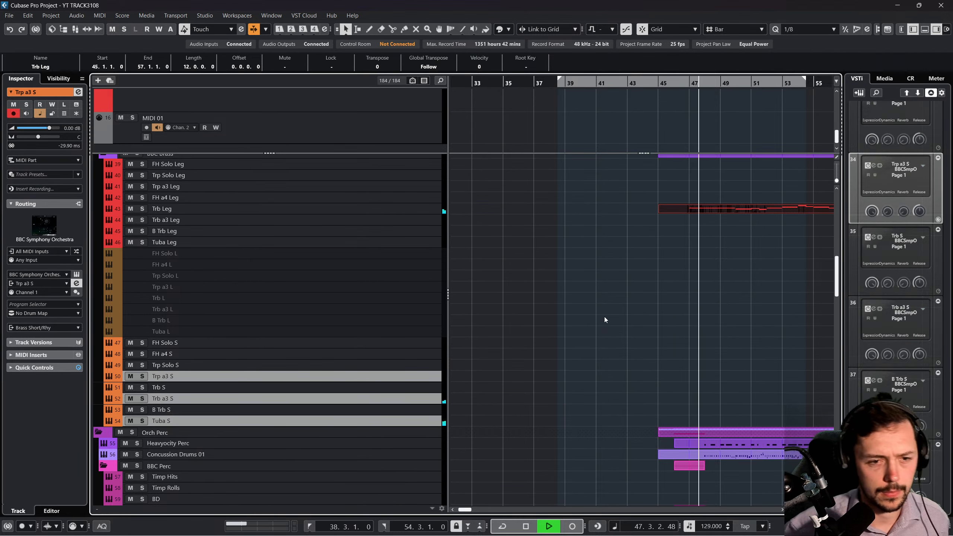
# Duplicate the Trb Leg part and move the copy onto the Tuba Leg track, starting at bar 45.
pyautogui.scroll(4, 605, 317)
pyautogui.hscroll(5, 606, 321)
pyautogui.click(633, 418)
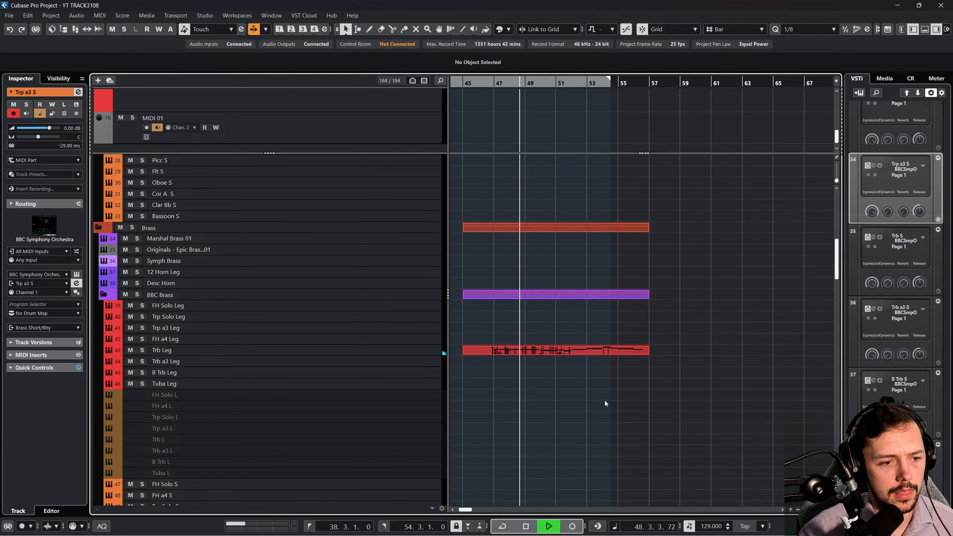
pyautogui.hscroll(-4, 604, 401)
pyautogui.scroll(-3, 614, 386)
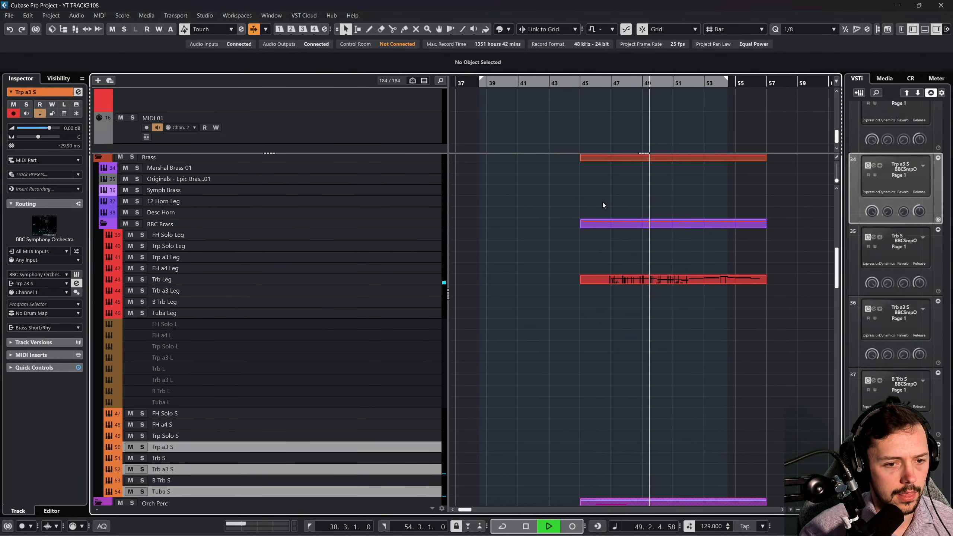
pyautogui.click(580, 84)
pyautogui.click(619, 279)
pyautogui.hotkey('ctrl', 'd')
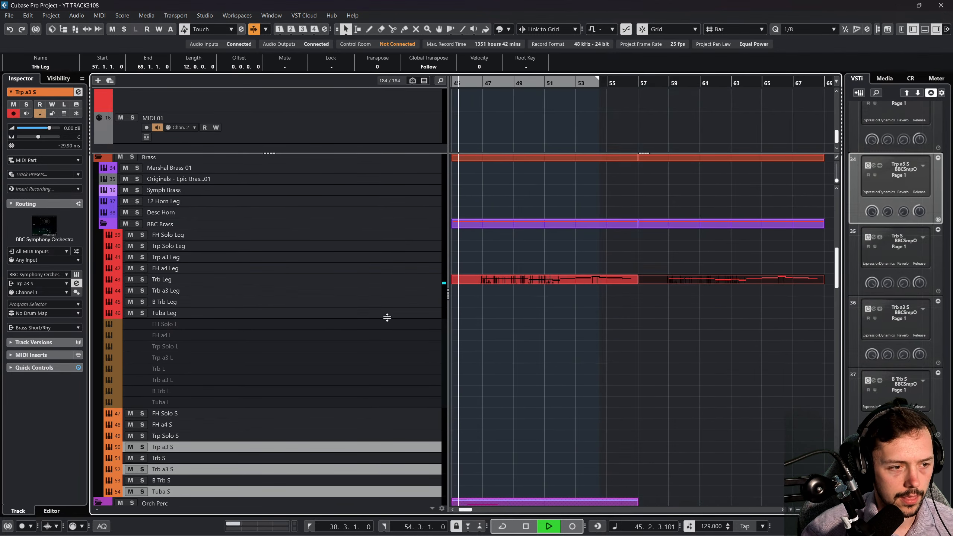
pyautogui.click(387, 315)
pyautogui.moveTo(677, 286); pyautogui.dragTo(518, 316)
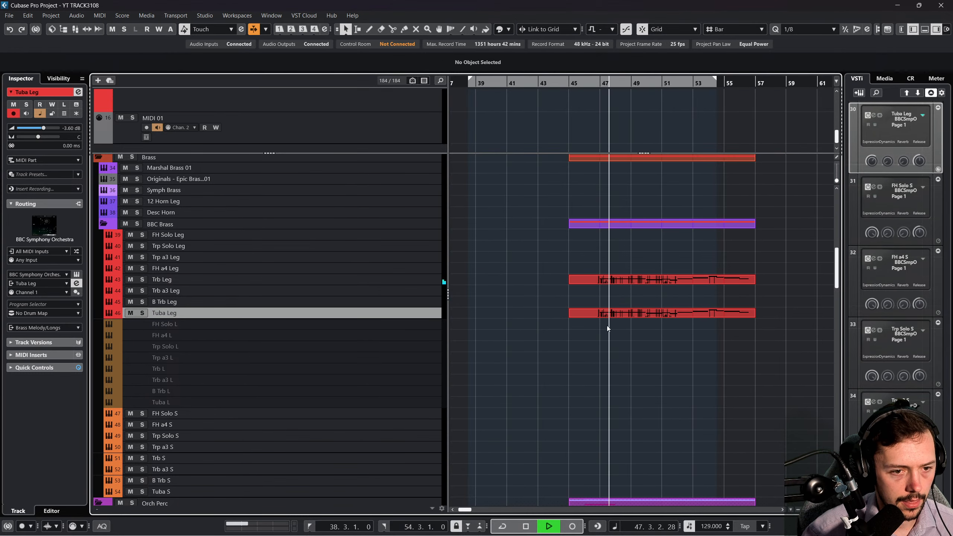
# Replay from about bar 46 with Tuba Leg, Trb a3 Leg and Trb Leg soloed, and clear all solos.
pyautogui.moveTo(590, 83); pyautogui.dragTo(580, 93)
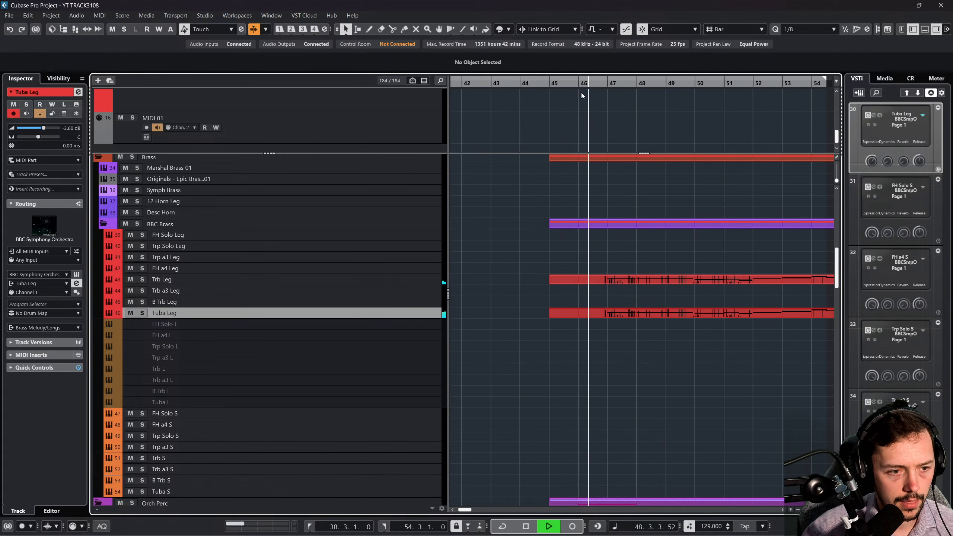
pyautogui.click(142, 313)
pyautogui.click(142, 291)
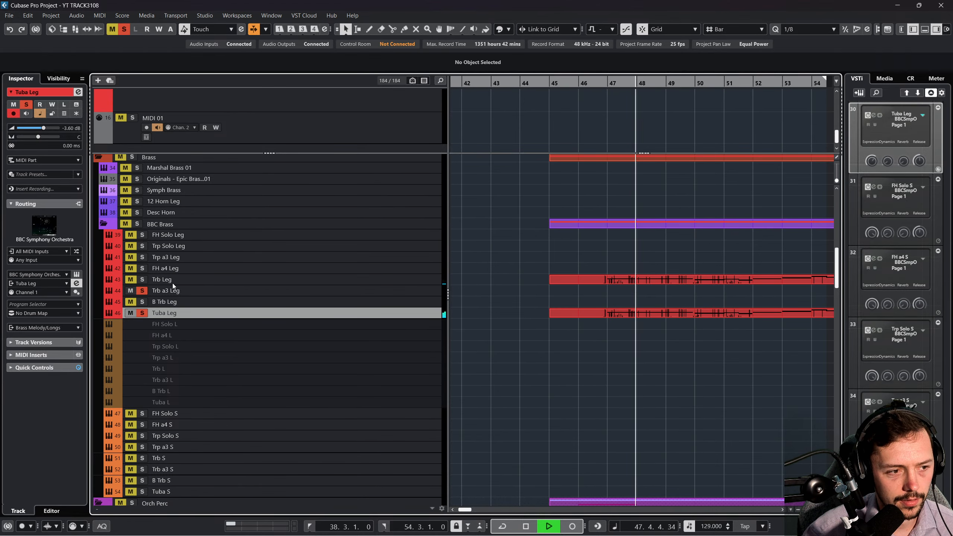
pyautogui.click(142, 279)
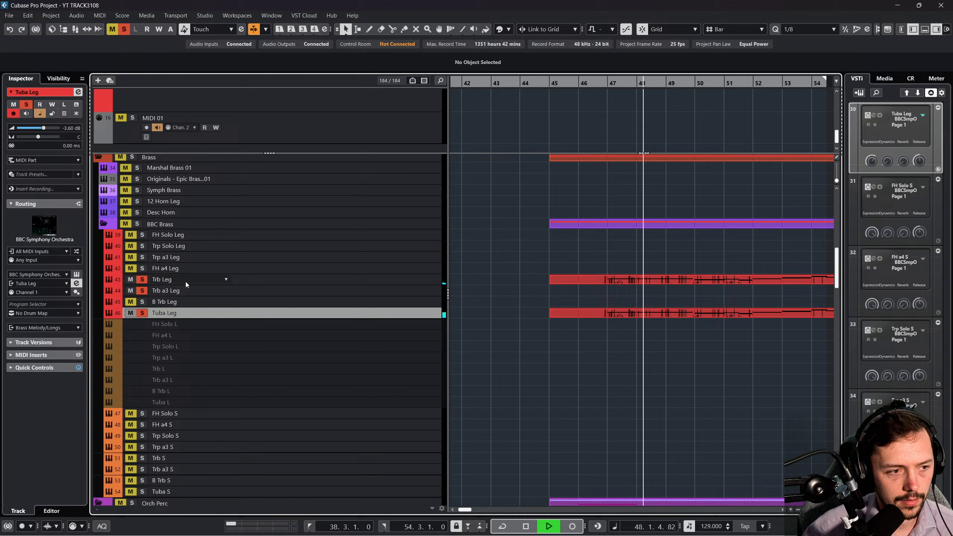
pyautogui.click(599, 284)
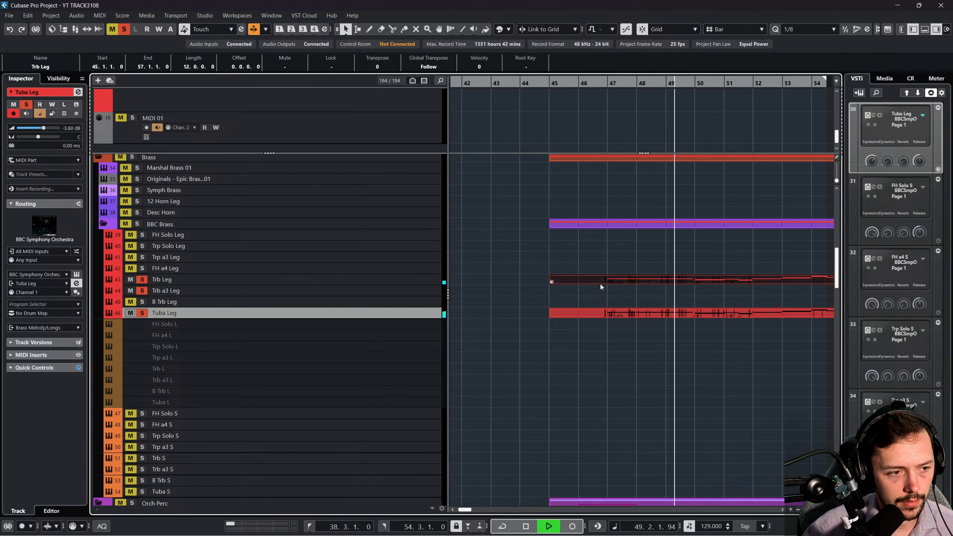
pyautogui.click(623, 315)
pyautogui.click(124, 29)
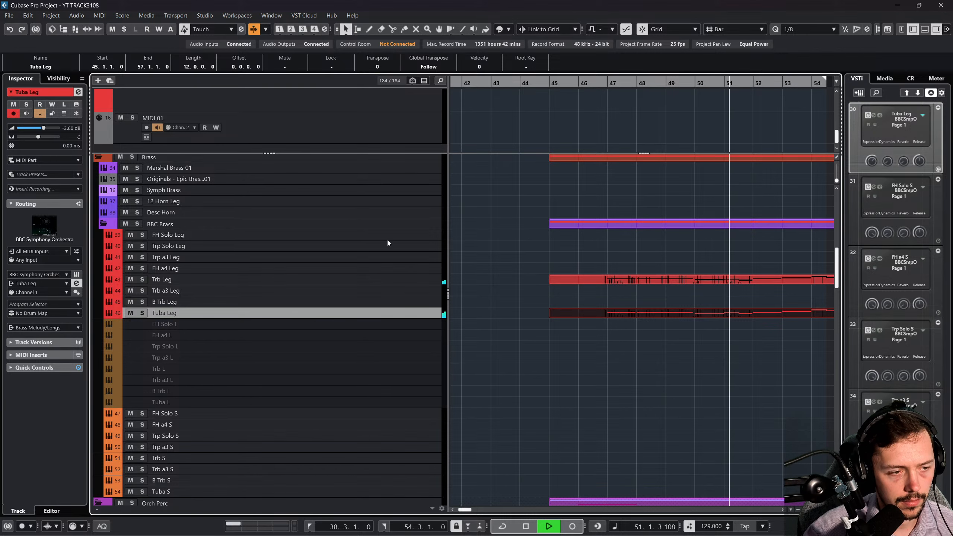
# Lower the Tuba Leg volume to -6.48 dB and set its track delay to -30 ms.
pyautogui.click(549, 395)
pyautogui.hscroll(3, 610, 386)
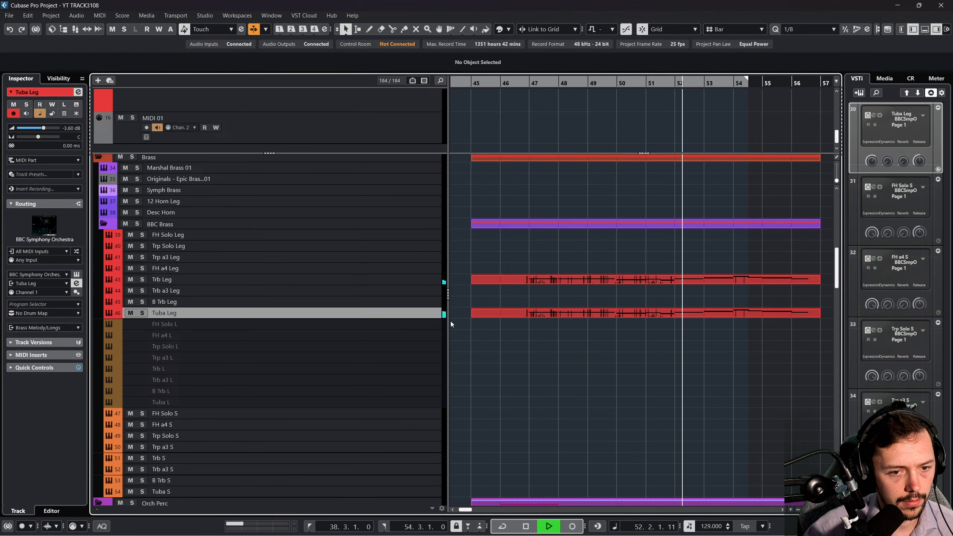
pyautogui.moveTo(44, 129); pyautogui.dragTo(41, 128)
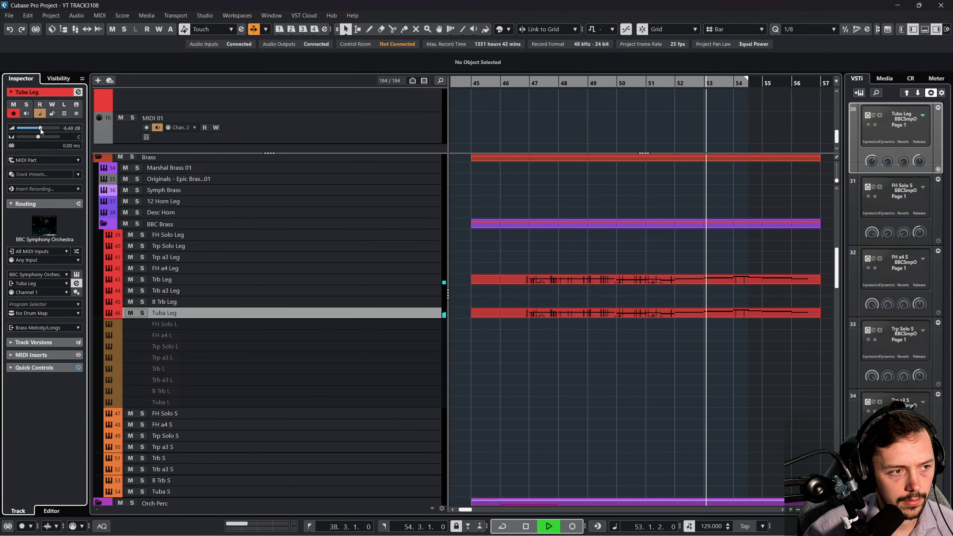
pyautogui.doubleClick(77, 146)
pyautogui.write('-30')
pyautogui.press('Return')
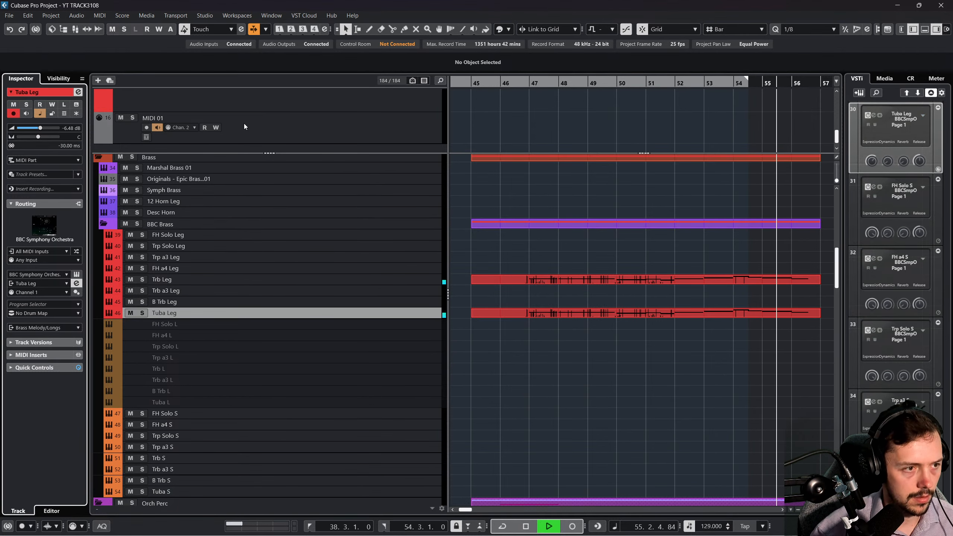
# Stop playback and set the Trb Leg track delay to -30 ms.
pyautogui.click(411, 280)
pyautogui.press('space')
pyautogui.doubleClick(67, 146)
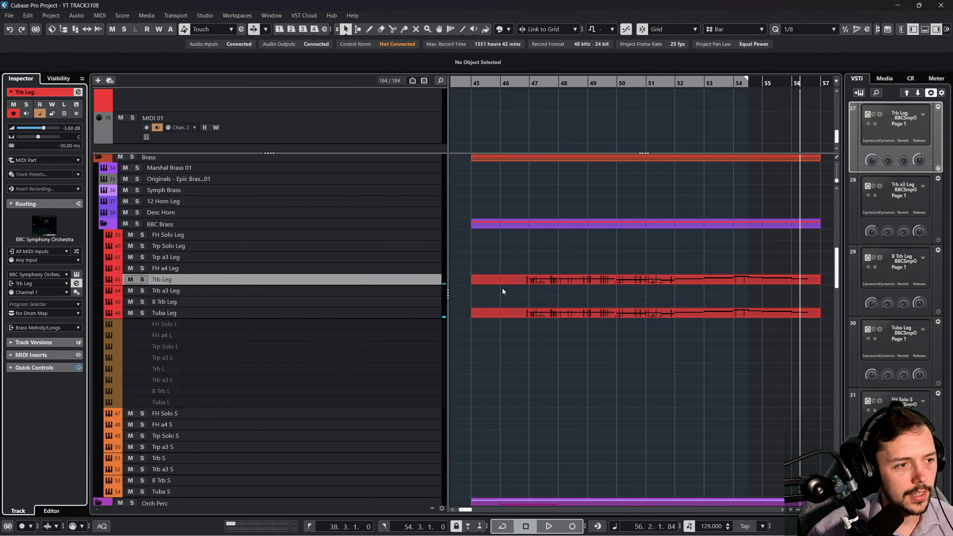
# Place the playback position at bar 46 and review the percussion, piano and harp tracks around it.
pyautogui.click(553, 280)
pyautogui.scroll(-12, 541, 254)
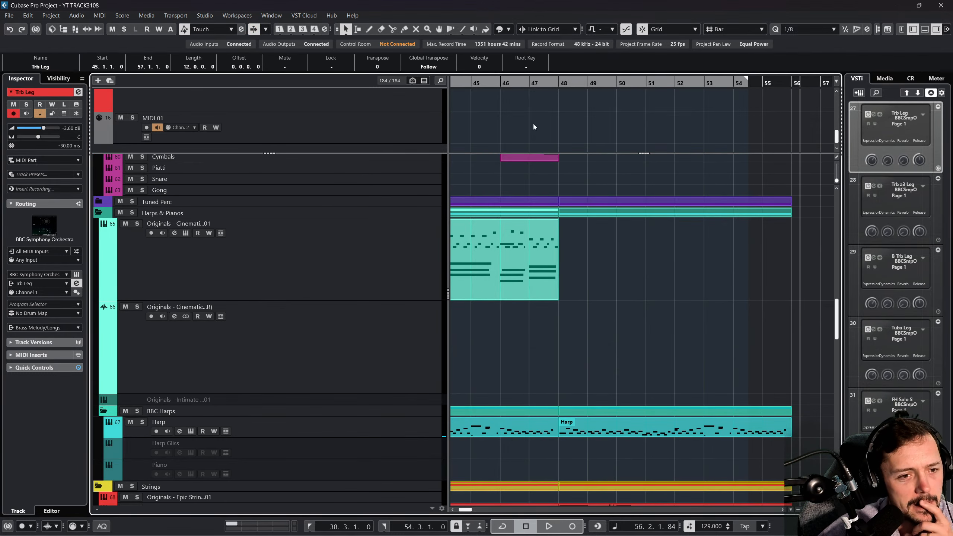
pyautogui.click(515, 83)
pyautogui.scroll(2, 513, 135)
pyautogui.scroll(12, 603, 254)
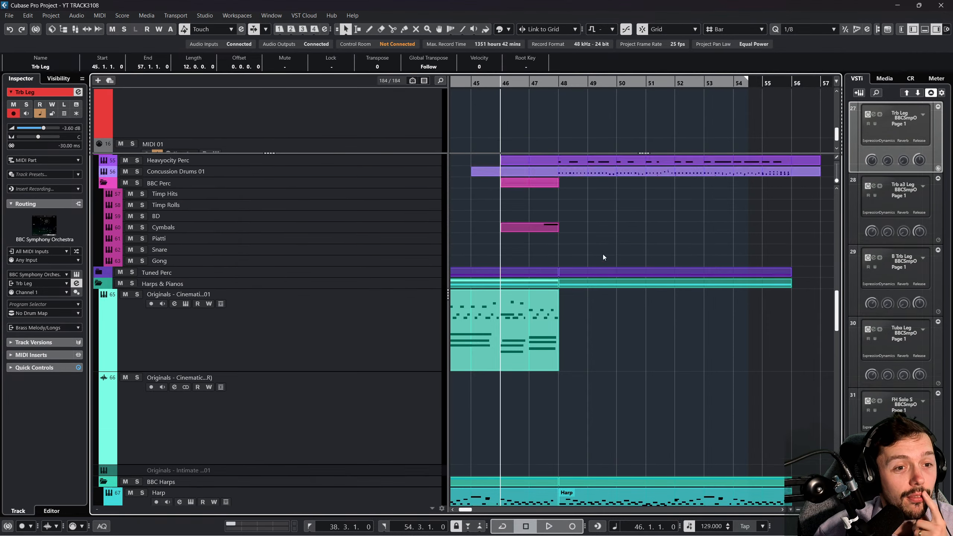
# Play the arrangement from bar 46 and lower the Trb Leg volume to -8.09 dB.
pyautogui.scroll(10, 583, 284)
pyautogui.moveTo(517, 80); pyautogui.dragTo(504, 85)
pyautogui.click(503, 83)
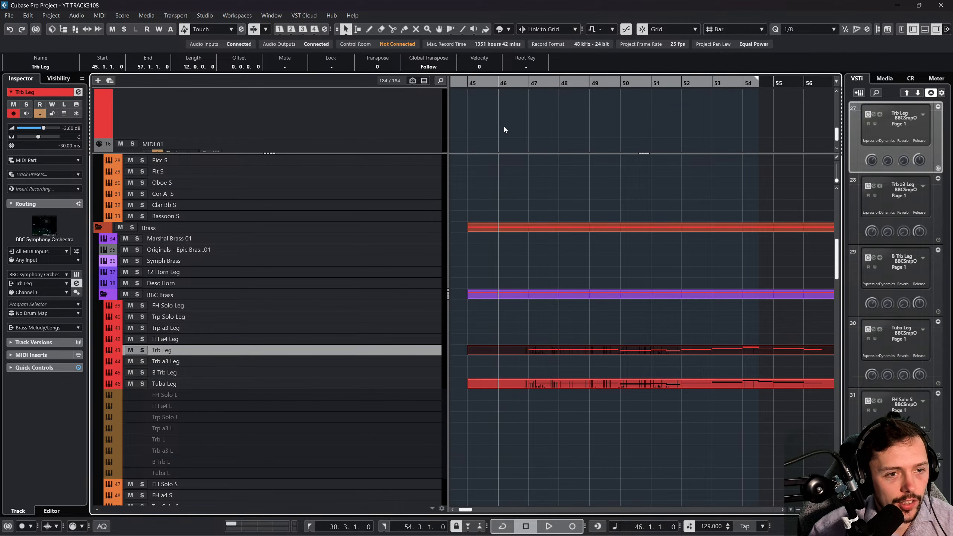
pyautogui.scroll(-3, 555, 367)
pyautogui.press('space')
pyautogui.scroll(-3, 543, 393)
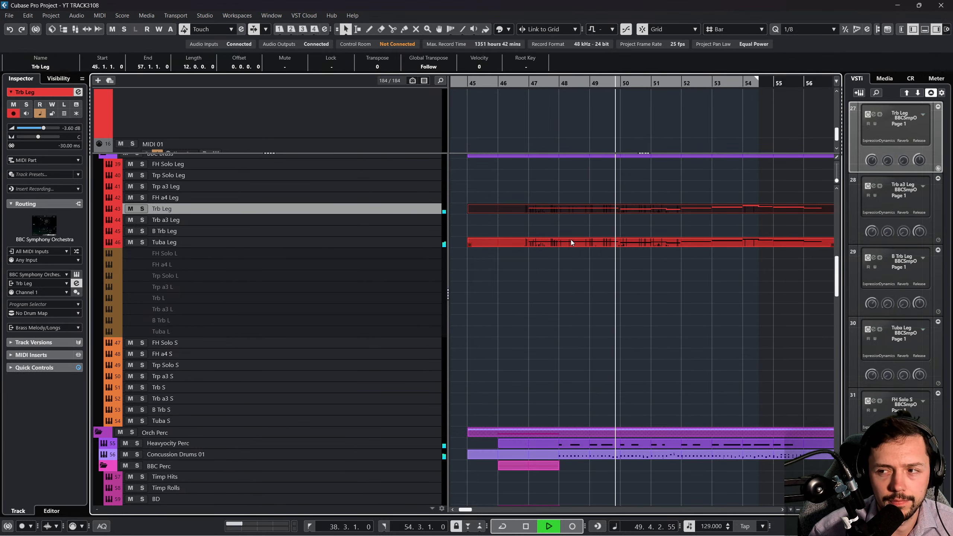
pyautogui.scroll(-2, 614, 277)
pyautogui.scroll(2, 614, 277)
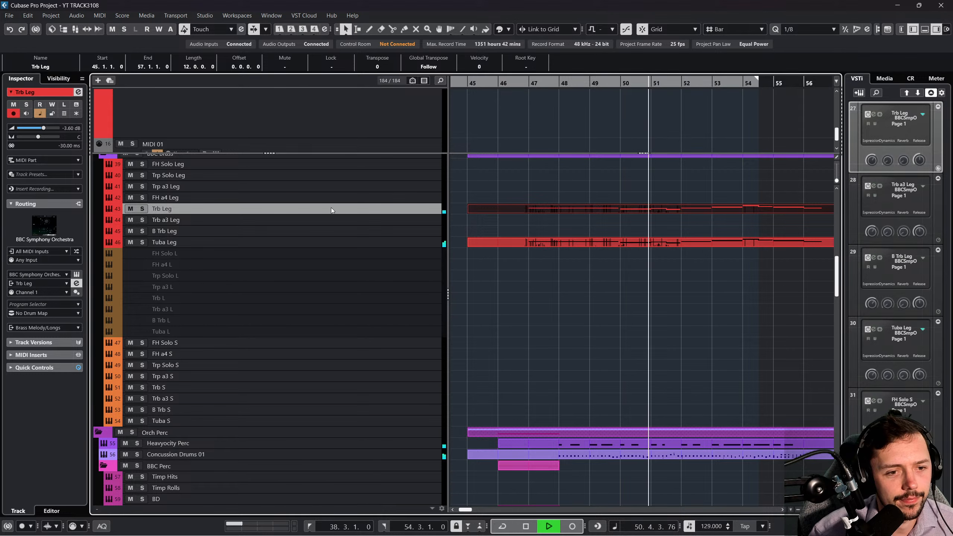
pyautogui.click(39, 128)
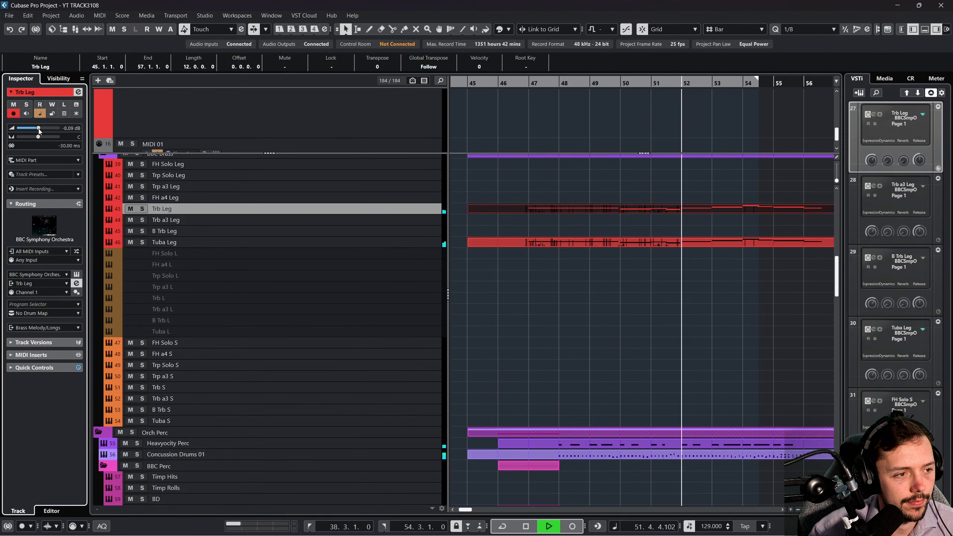
pyautogui.scroll(2, 506, 385)
pyautogui.scroll(-2, 507, 385)
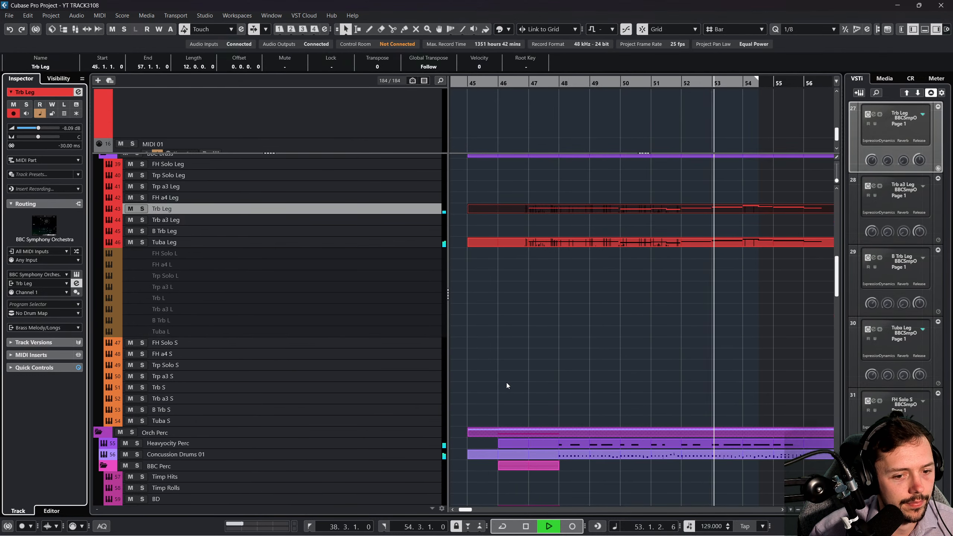
# Stop playback, inspect the notes of the Tuba Leg part in the key editor, and close the editor.
pyautogui.click(366, 240)
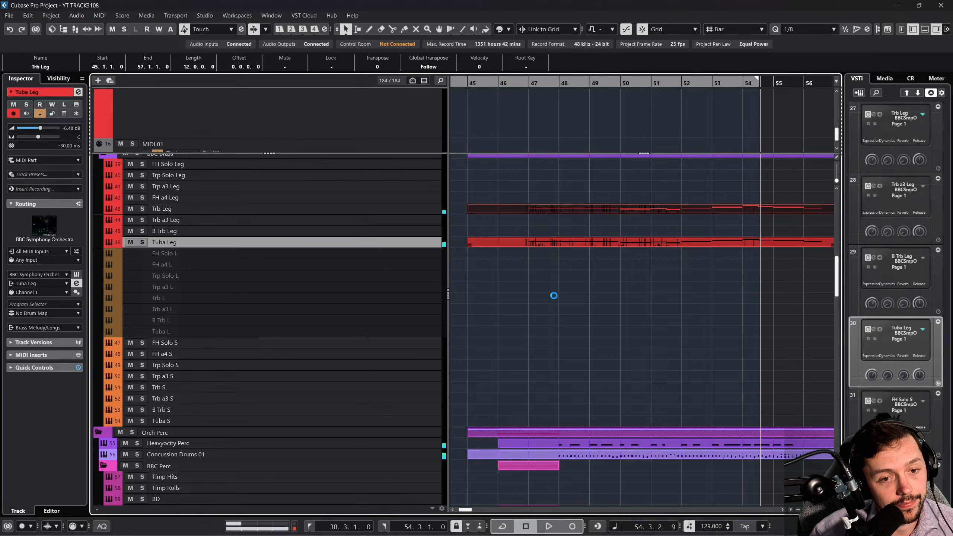
pyautogui.click(514, 251)
pyautogui.doubleClick(570, 240)
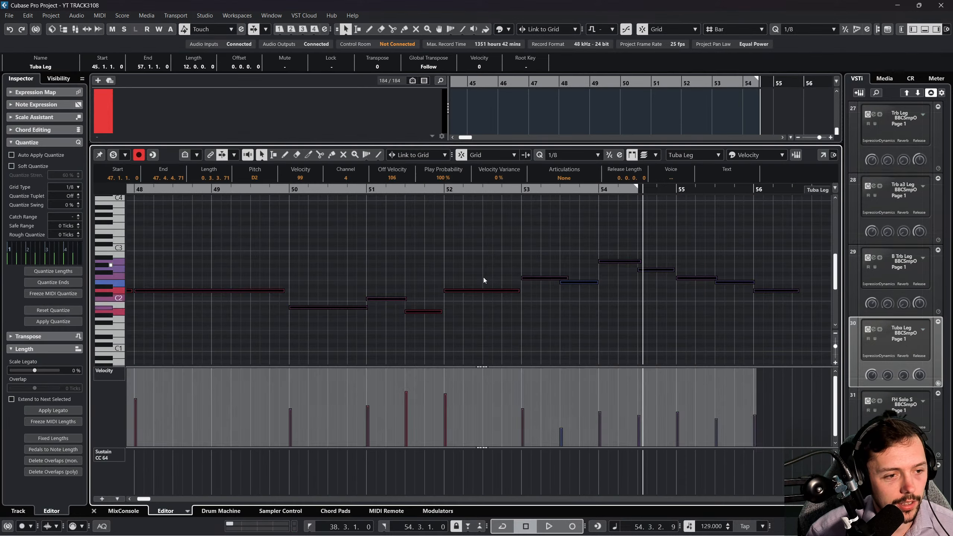
pyautogui.click(94, 511)
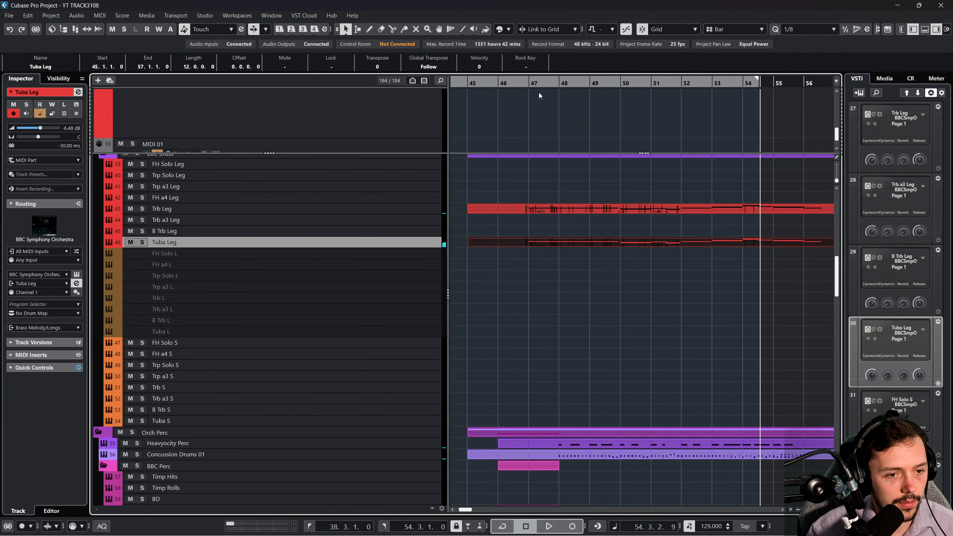
# Replay the low brass passage, audition Tuba Leg in solo, and clear its solo.
pyautogui.click(576, 283)
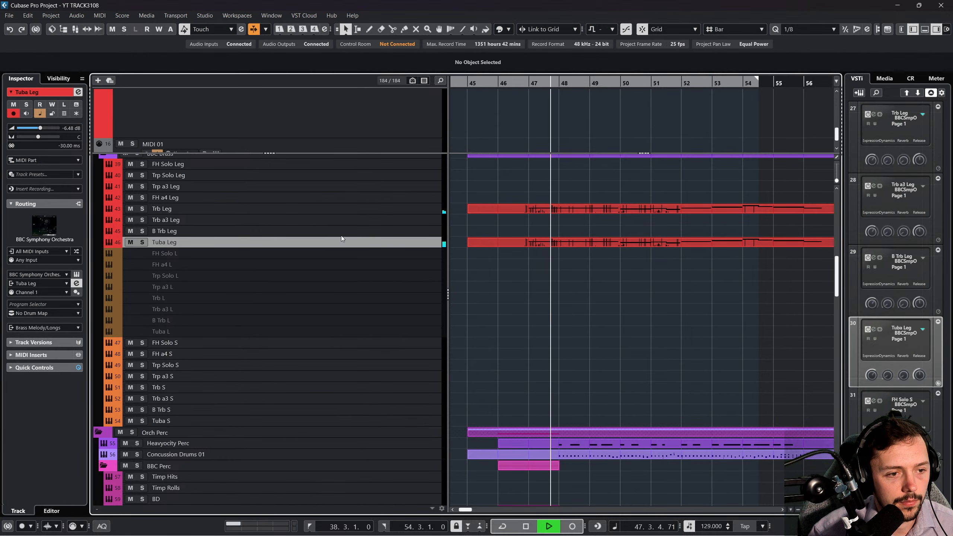
pyautogui.scroll(3, 341, 236)
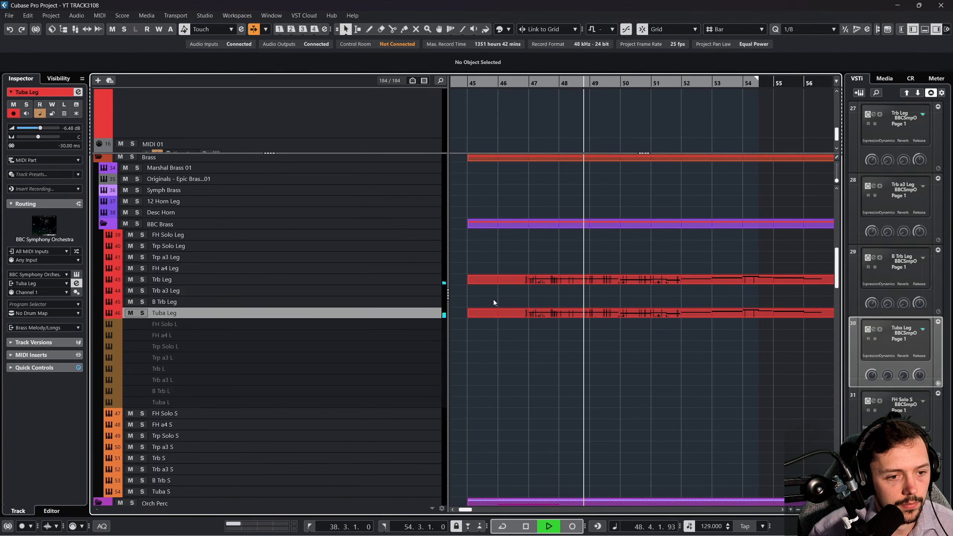
pyautogui.click(142, 313)
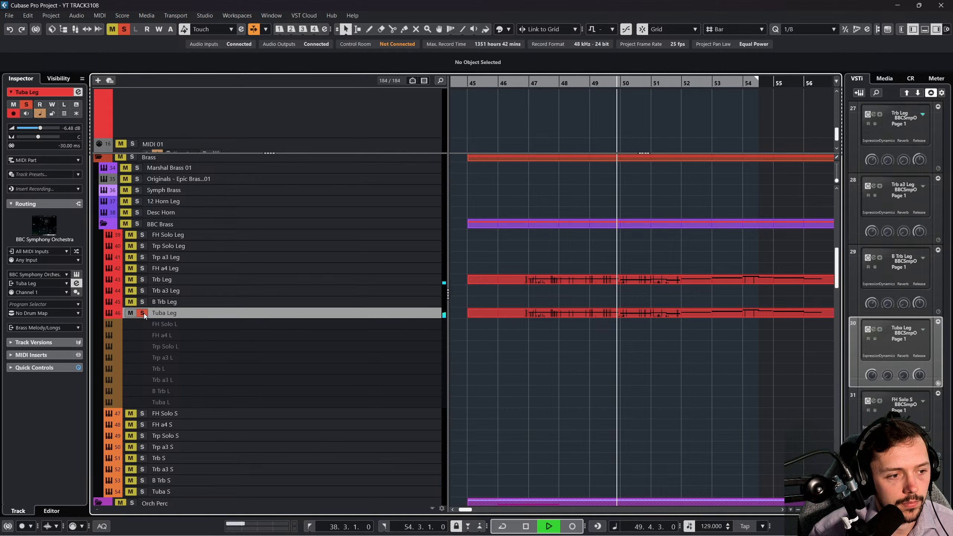
pyautogui.click(142, 313)
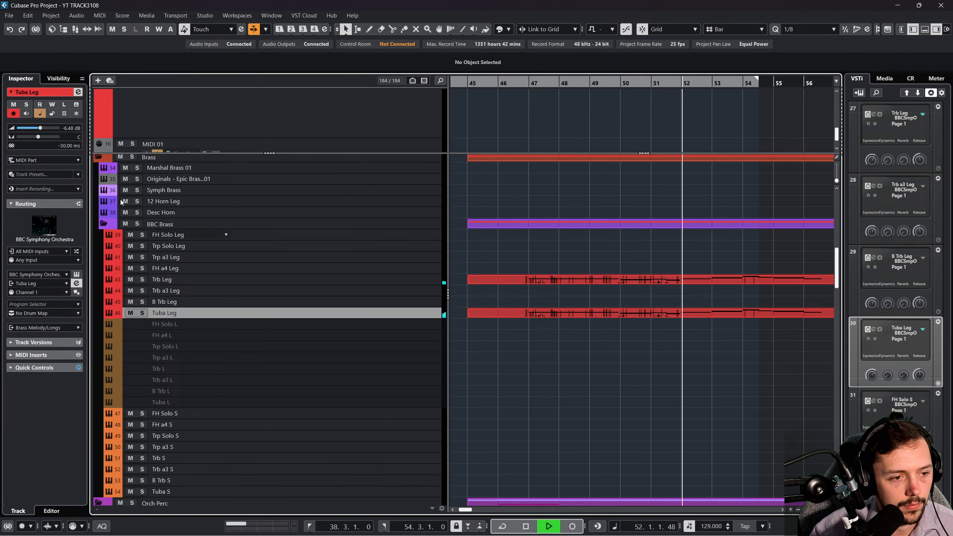
# Try a Tuba Leg volume of -6.09 dB while listening through to bar 56, and restore -6.48 dB.
pyautogui.click(37, 126)
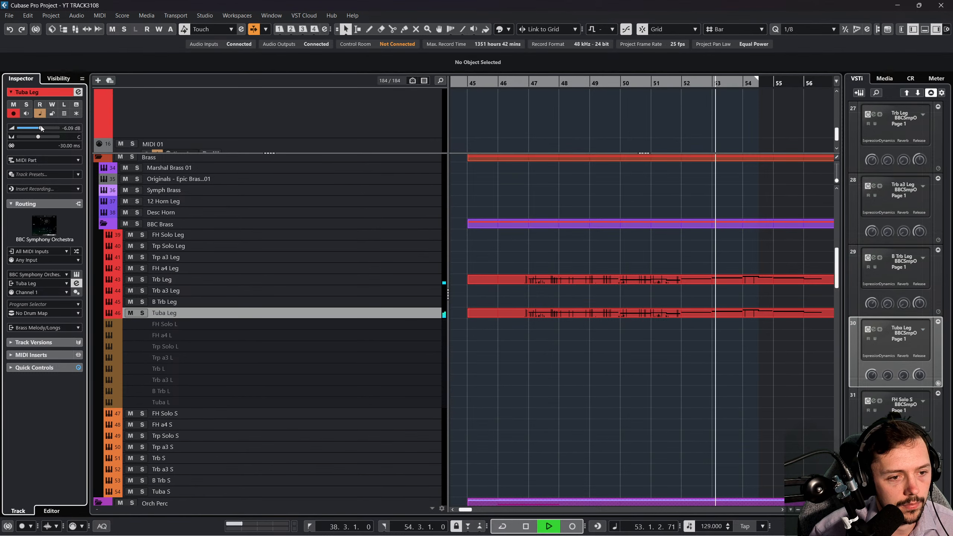
pyautogui.click(542, 439)
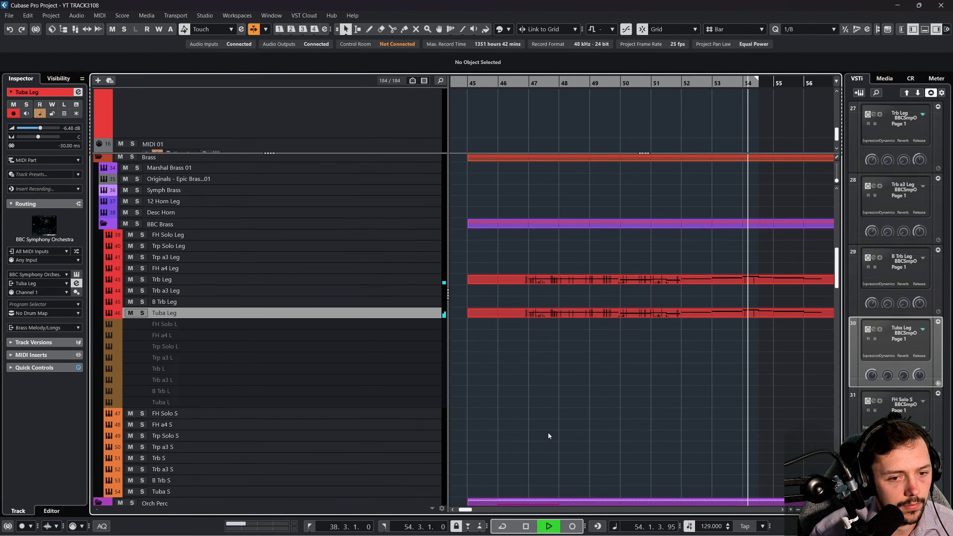
pyautogui.hscroll(3, 570, 406)
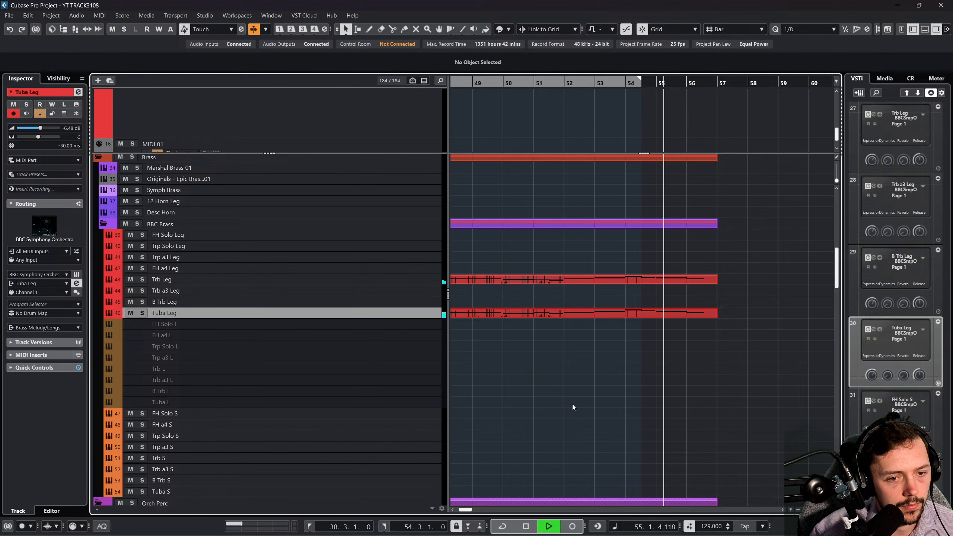
pyautogui.scroll(-3, 585, 246)
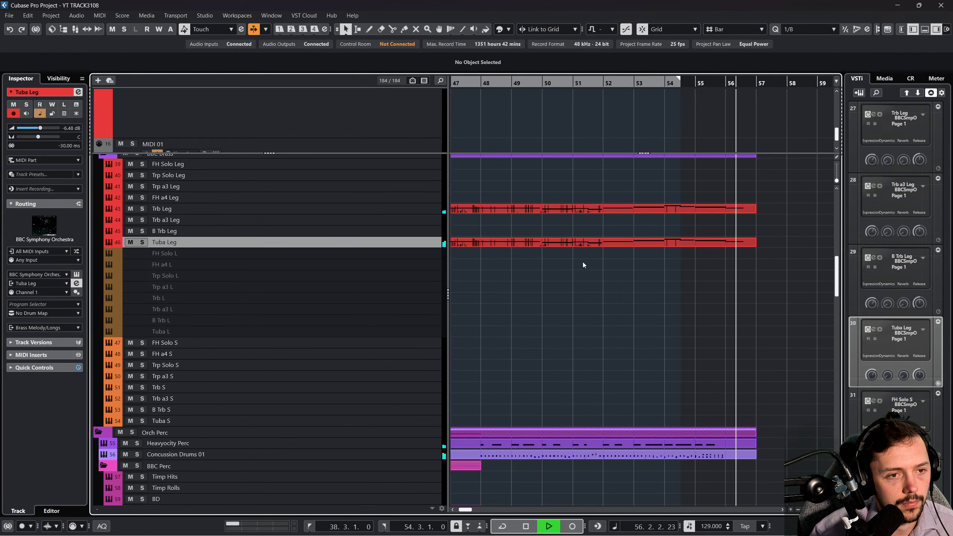
pyautogui.hscroll(-4, 570, 233)
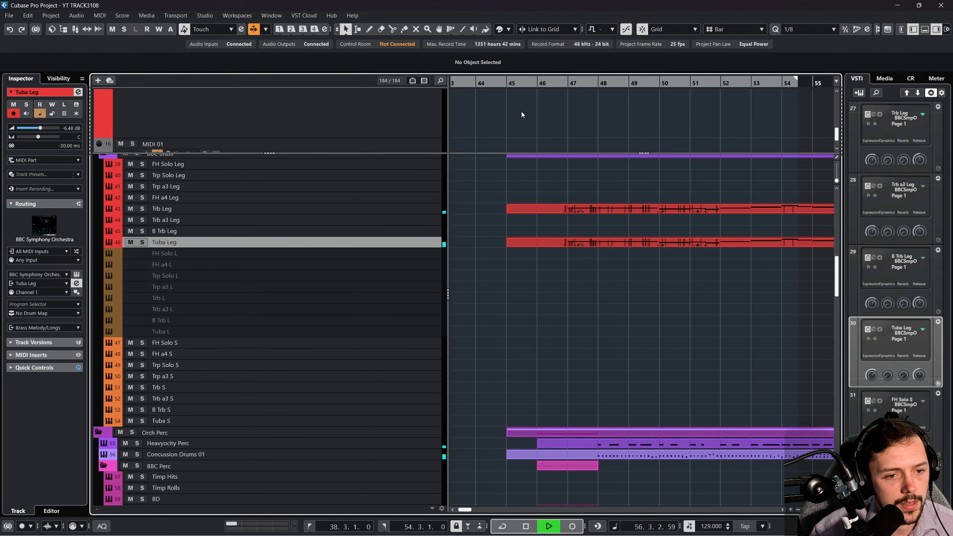
# Replay from about bar 43 with the BD track selected and review the percussion, harp and string tracks up to bar 49.
pyautogui.click(469, 77)
pyautogui.scroll(-5, 509, 294)
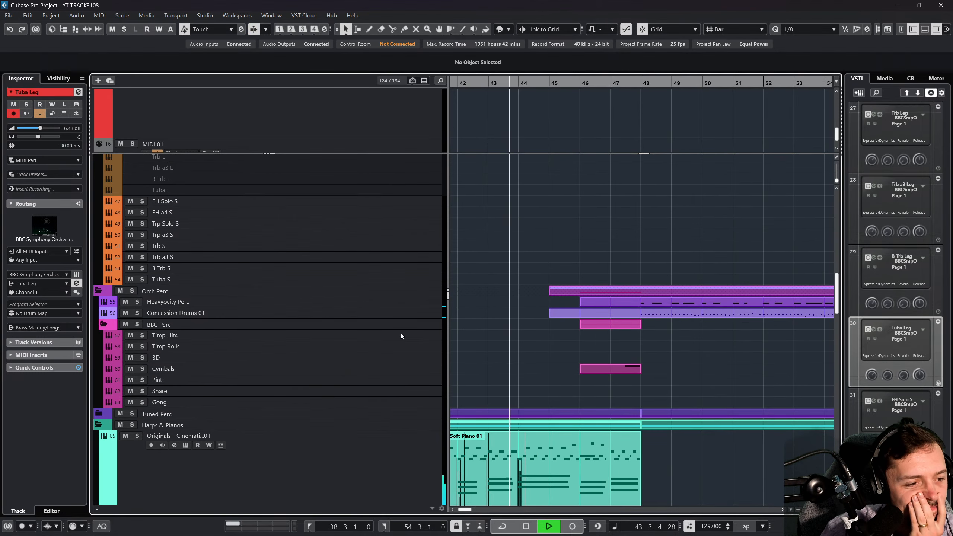
pyautogui.click(379, 355)
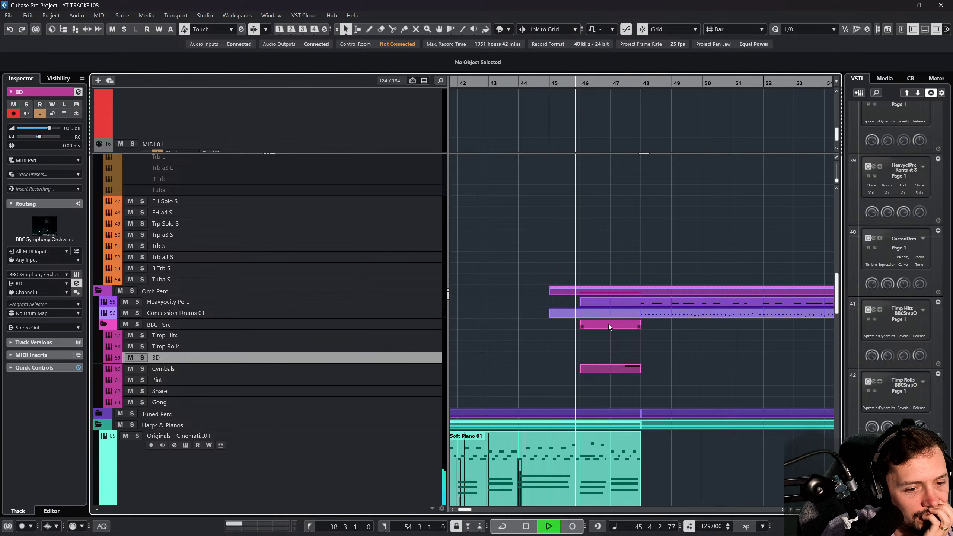
pyautogui.scroll(-8, 577, 327)
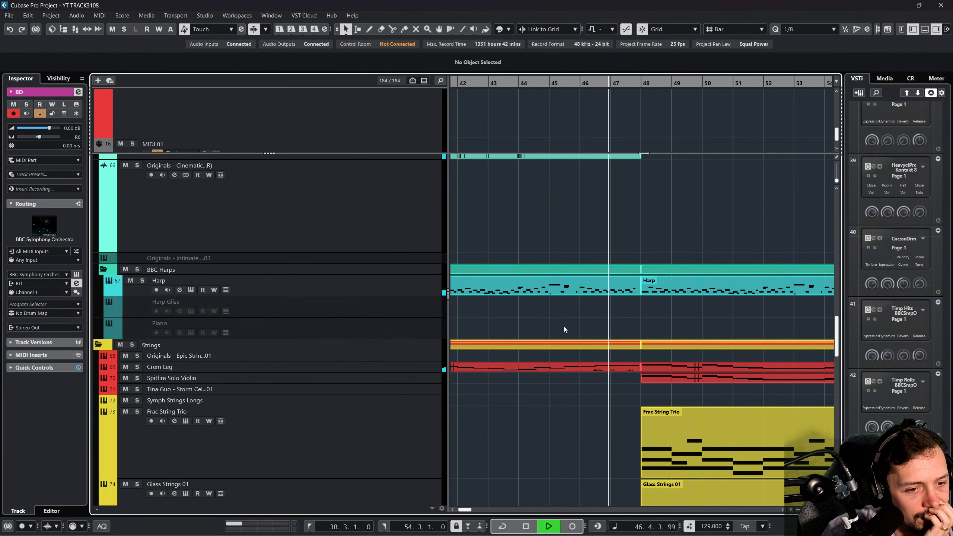
pyautogui.scroll(-4, 563, 326)
pyautogui.scroll(4, 563, 326)
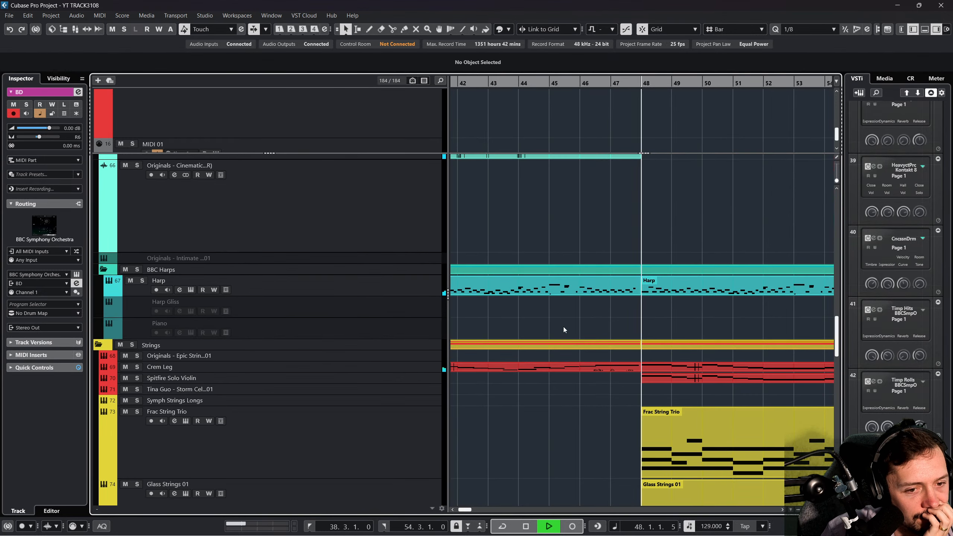
pyautogui.scroll(10, 563, 326)
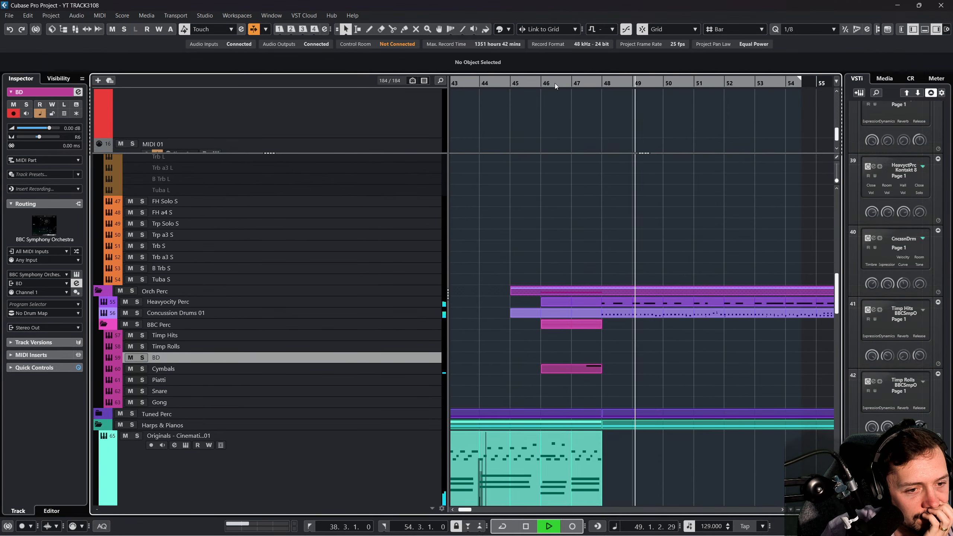
# Raise the velocity of the B2 note in the Cymbals part before bar 48 to 87 while replaying from about bar 45.
pyautogui.click(517, 85)
pyautogui.click(552, 369)
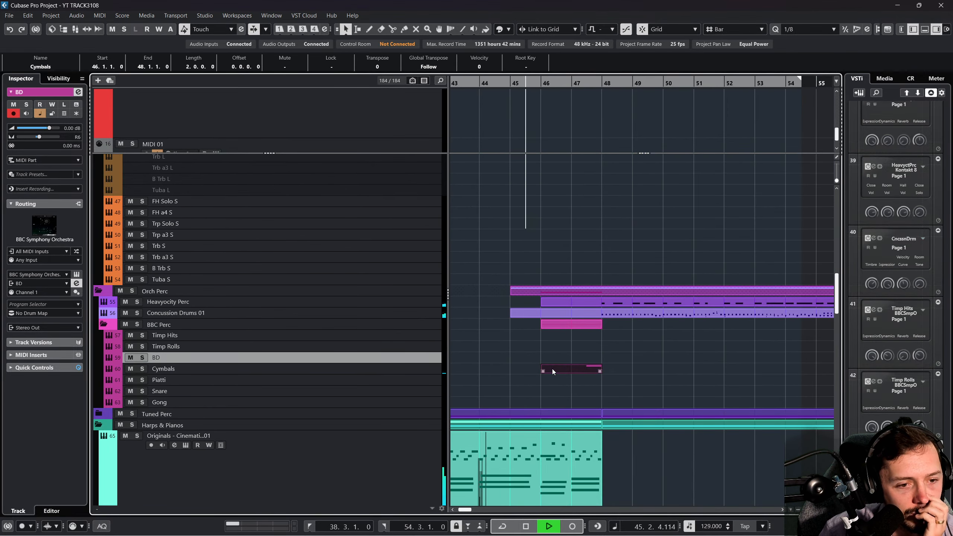
pyautogui.doubleClick(552, 369)
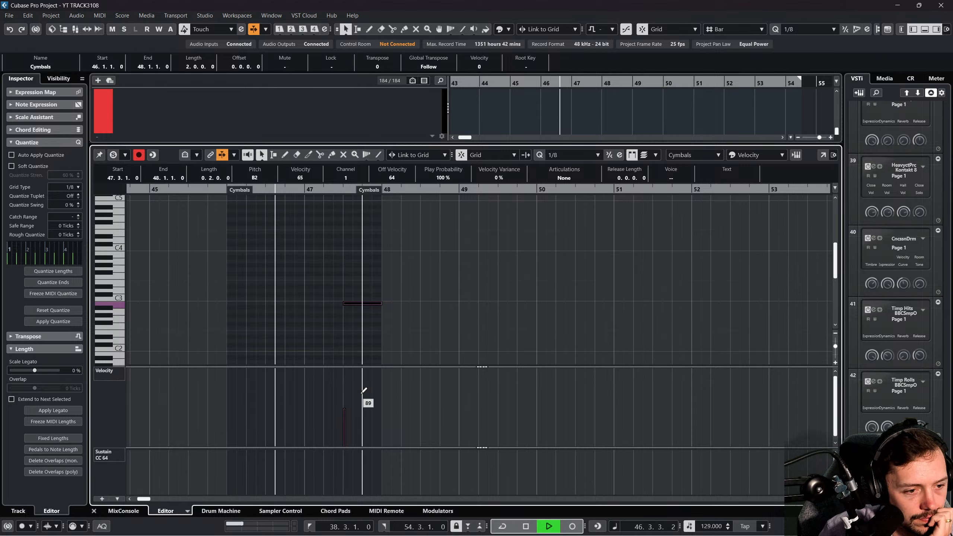
pyautogui.click(345, 394)
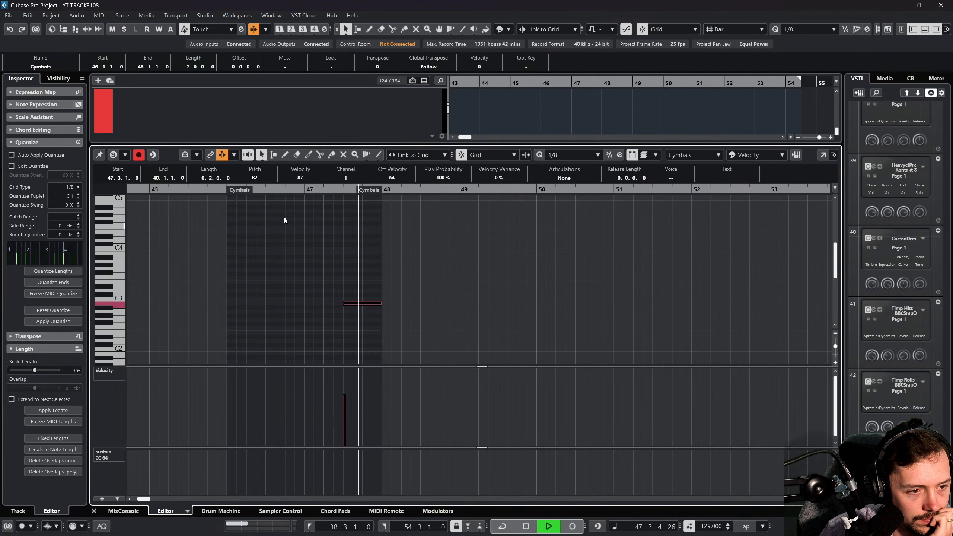
pyautogui.click(94, 510)
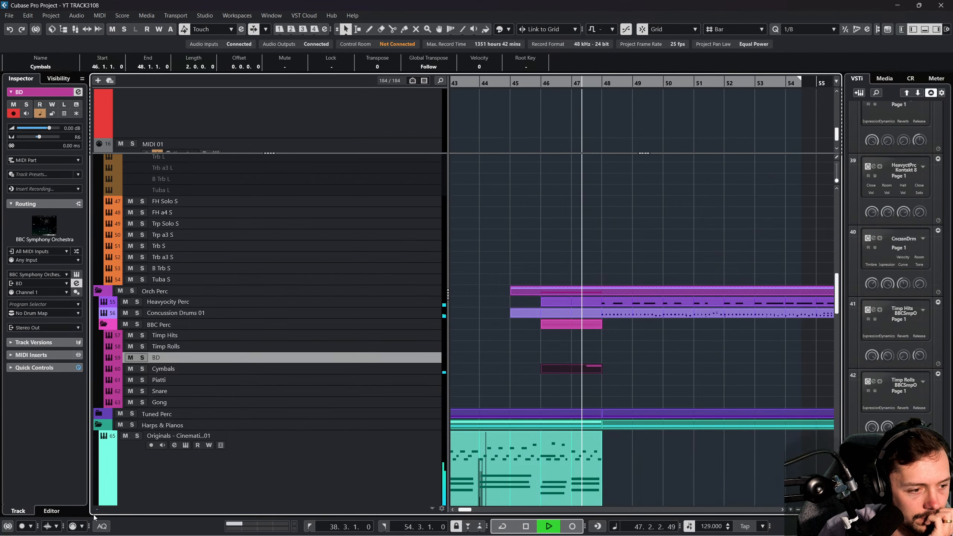
pyautogui.rightClick(653, 372)
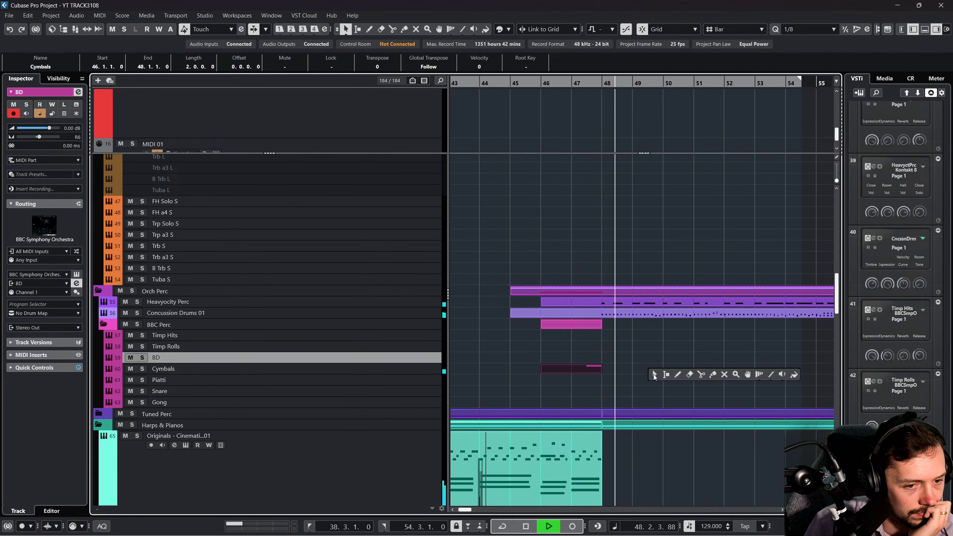
pyautogui.click(627, 352)
# Listen on to about bar 56 while reviewing the Concussion Drums, harp and string tracks, and stop playback.
pyautogui.hscroll(3, 626, 358)
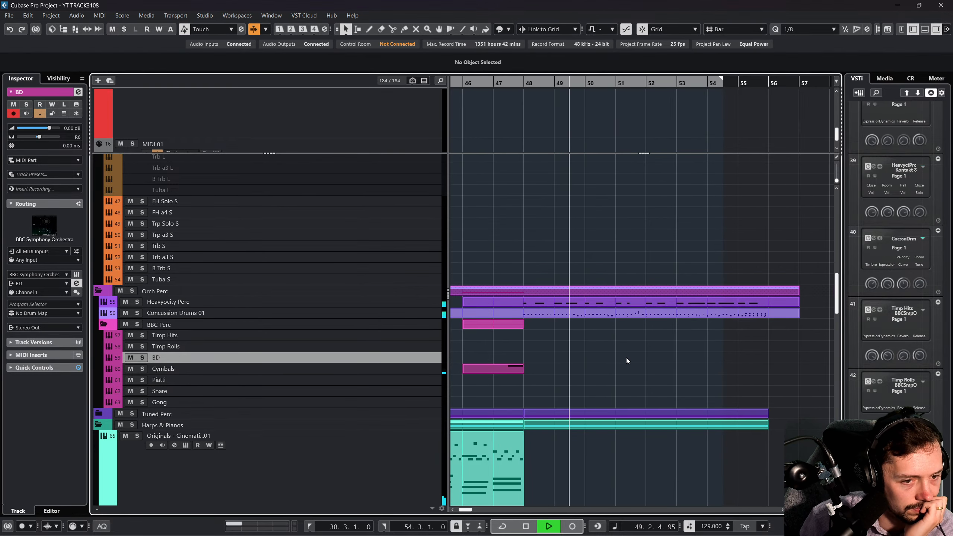
pyautogui.click(300, 312)
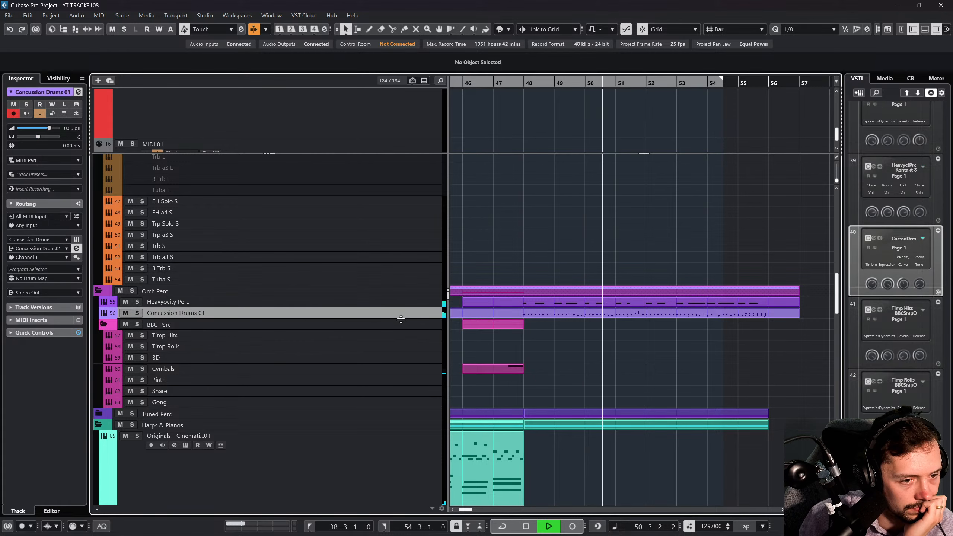
pyautogui.scroll(-8, 606, 357)
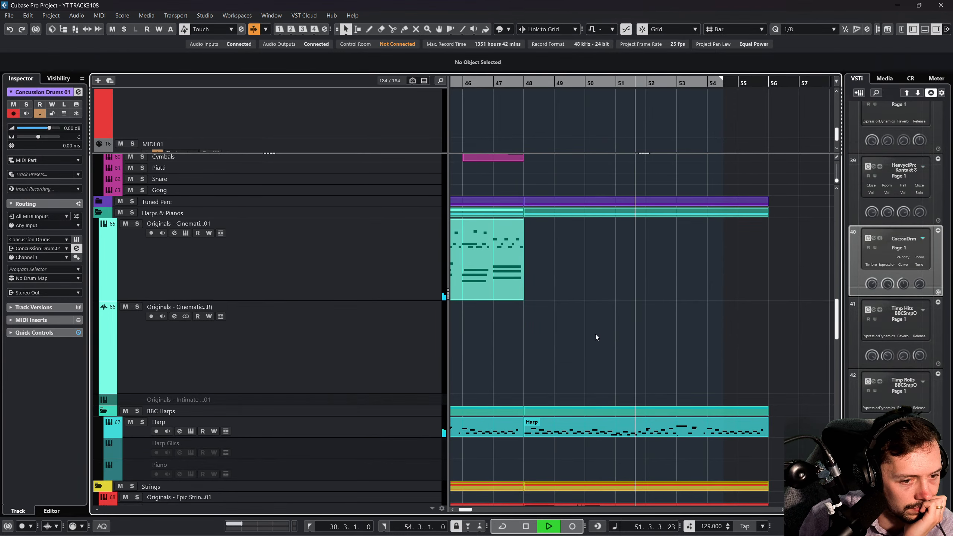
pyautogui.scroll(-2, 595, 333)
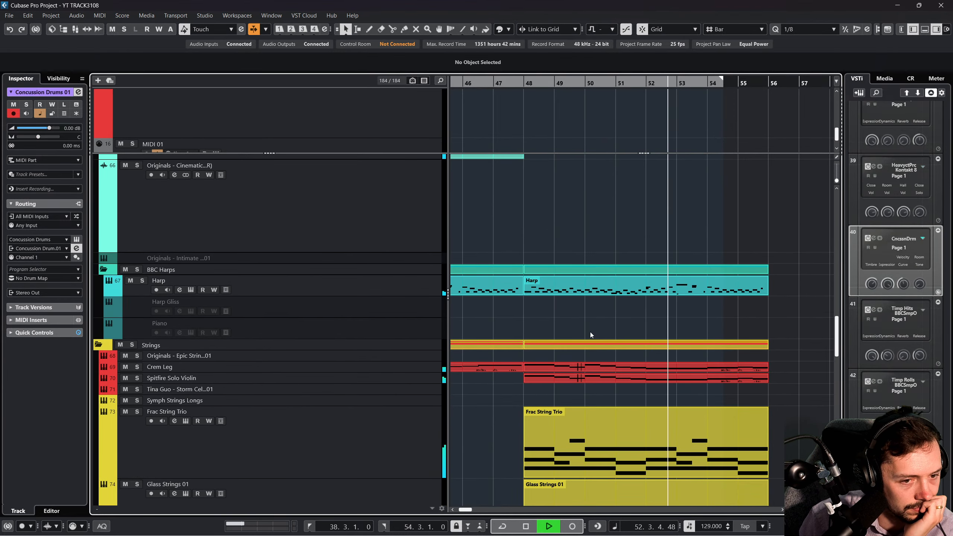
pyautogui.scroll(-8, 590, 332)
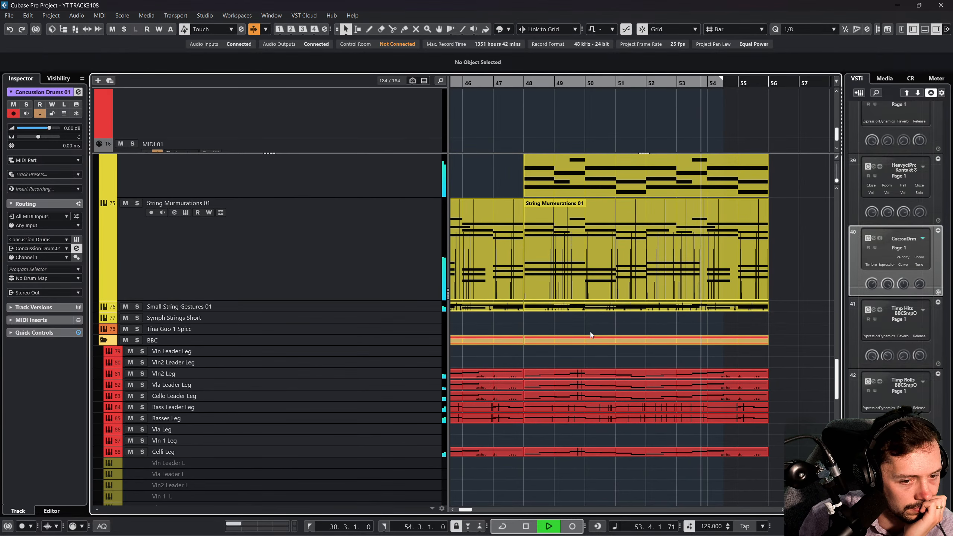
pyautogui.scroll(-8, 582, 350)
pyautogui.scroll(-3, 583, 350)
pyautogui.scroll(15, 567, 366)
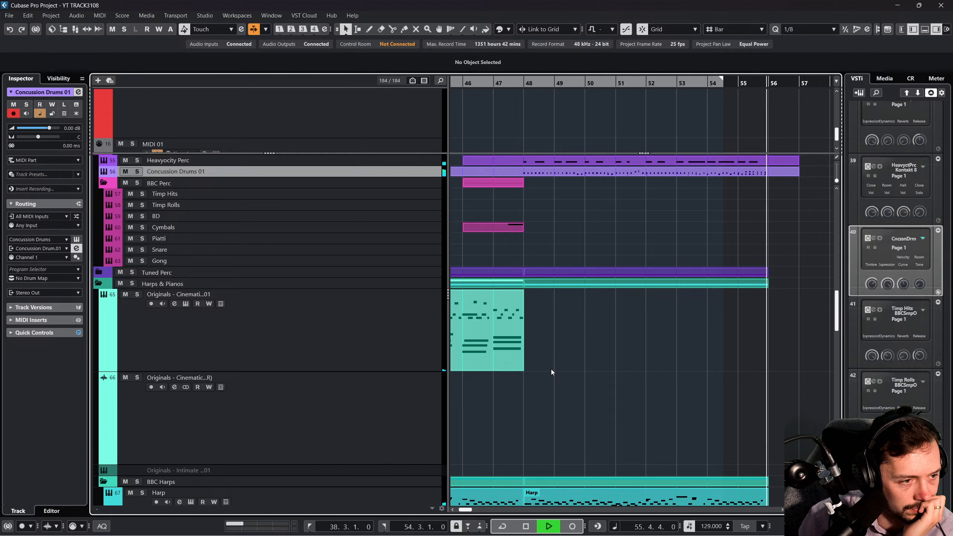
pyautogui.press('space')
# Select the Originals - Cinematic piano track, try recording a take from bar 53, and undo the take.
pyautogui.click(406, 342)
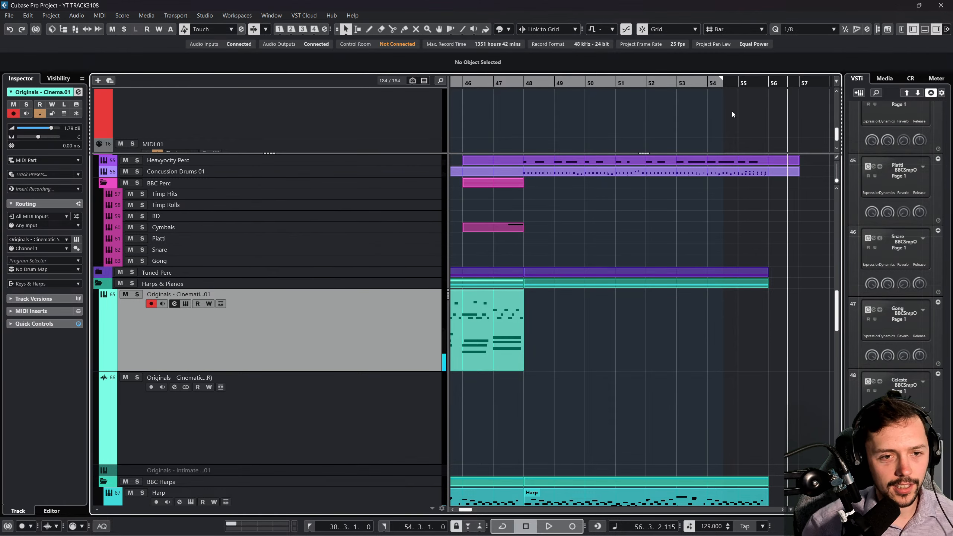
pyautogui.click(682, 83)
pyautogui.click(573, 527)
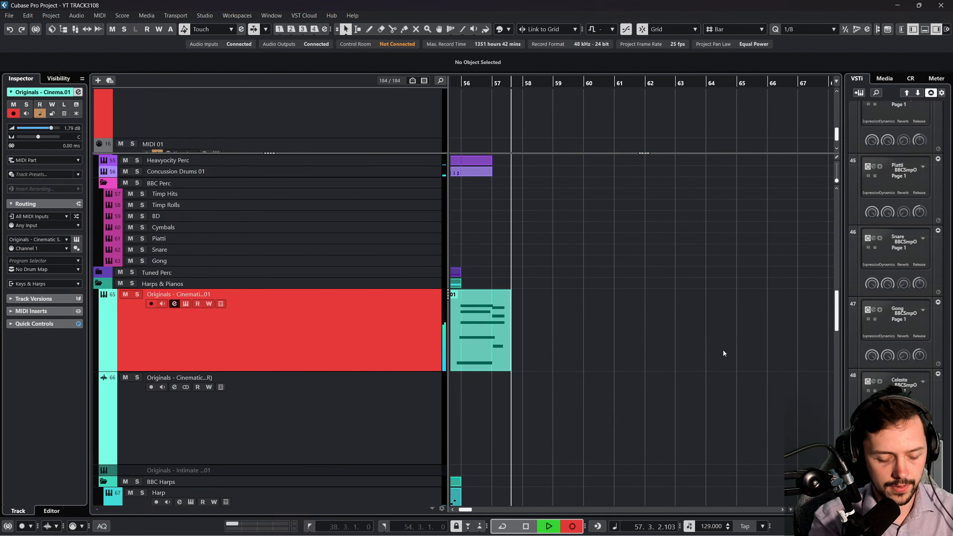
pyautogui.press('space')
pyautogui.hotkey('ctrl', 'z')
pyautogui.hscroll(-5, 594, 185)
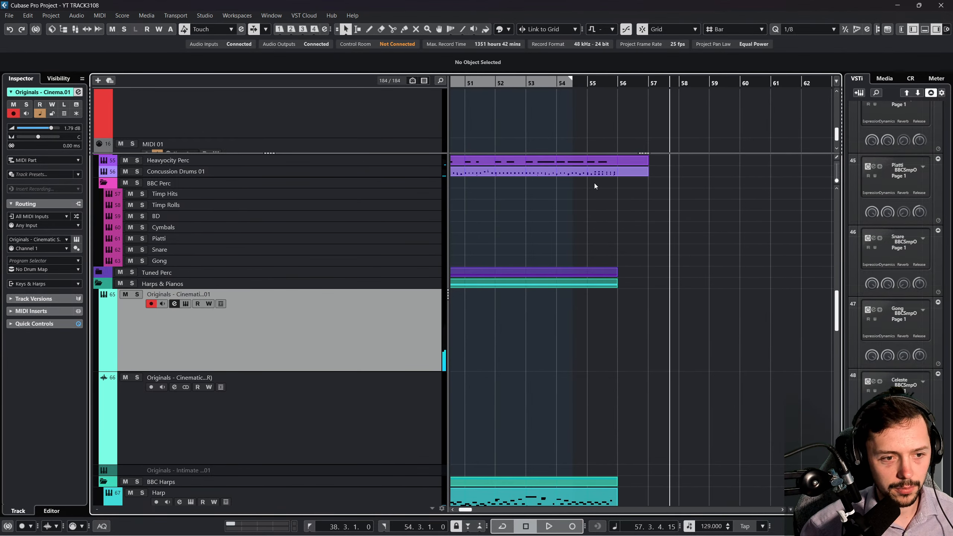
# Try recording another piano take from about bar 54 on the same track and discard it.
pyautogui.click(570, 83)
pyautogui.press('KP_Multiply')
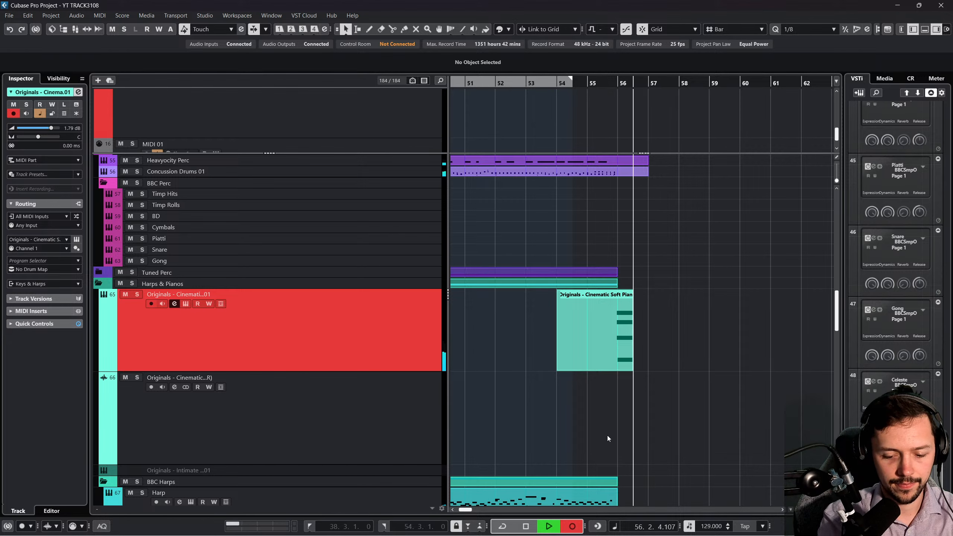
pyautogui.press('space')
pyautogui.press('Delete')
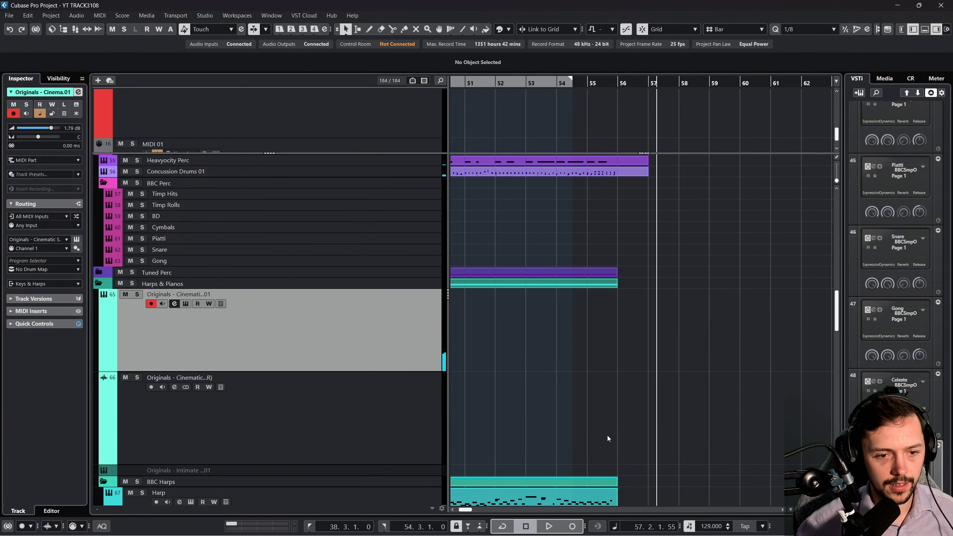
# Open the Trb Leg and Tuba Leg parts together in the Key Editor.
pyautogui.scroll(10, 626, 379)
pyautogui.rightClick(639, 355)
pyautogui.click(626, 347)
pyautogui.click(632, 351)
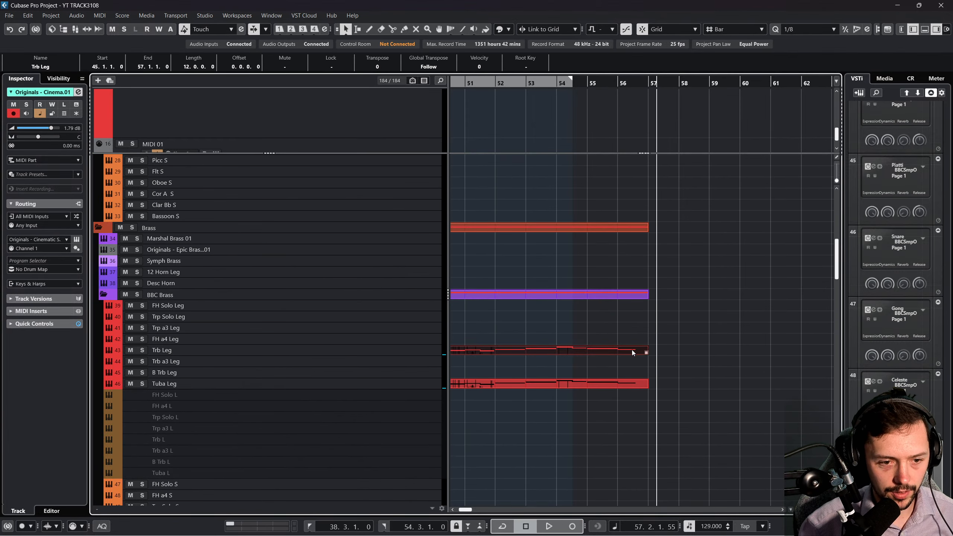
pyautogui.keyDown('shift'); pyautogui.click(631, 383); pyautogui.keyUp('shift')
pyautogui.click(99, 15)
pyautogui.click(120, 25)
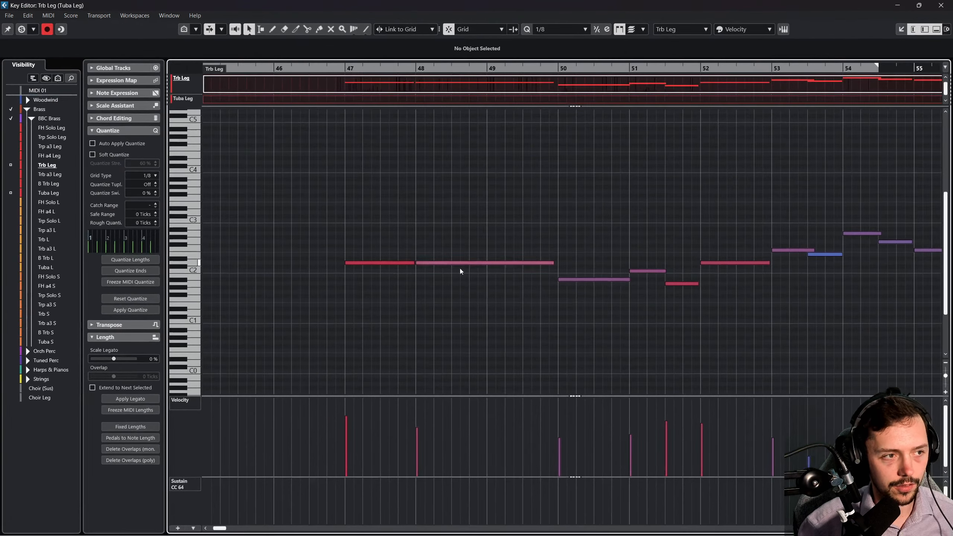
# Delete the final low brass notes at bar 56 and close the Key Editor.
pyautogui.hscroll(3, 608, 286)
pyautogui.hscroll(-3, 604, 292)
pyautogui.moveTo(617, 217); pyautogui.dragTo(644, 282)
pyautogui.press('Delete')
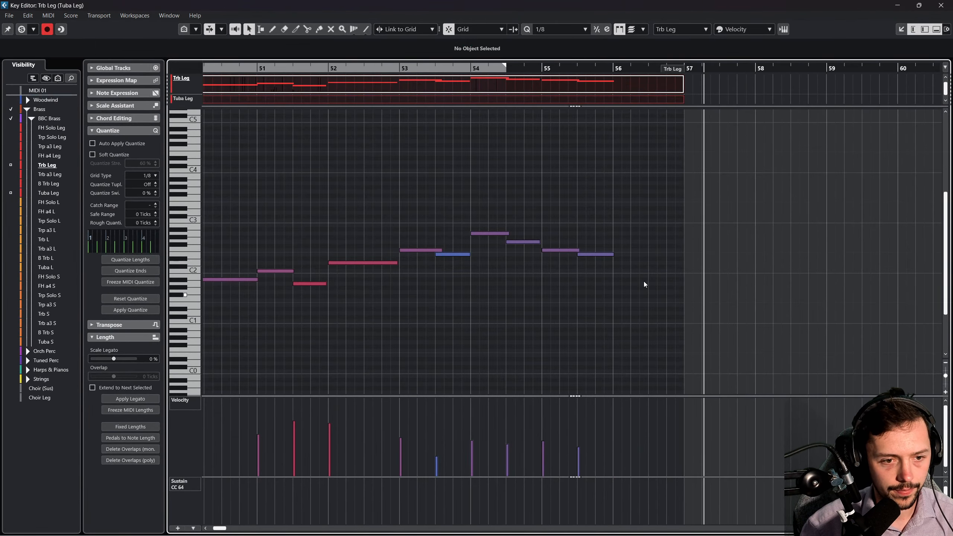
pyautogui.click(941, 5)
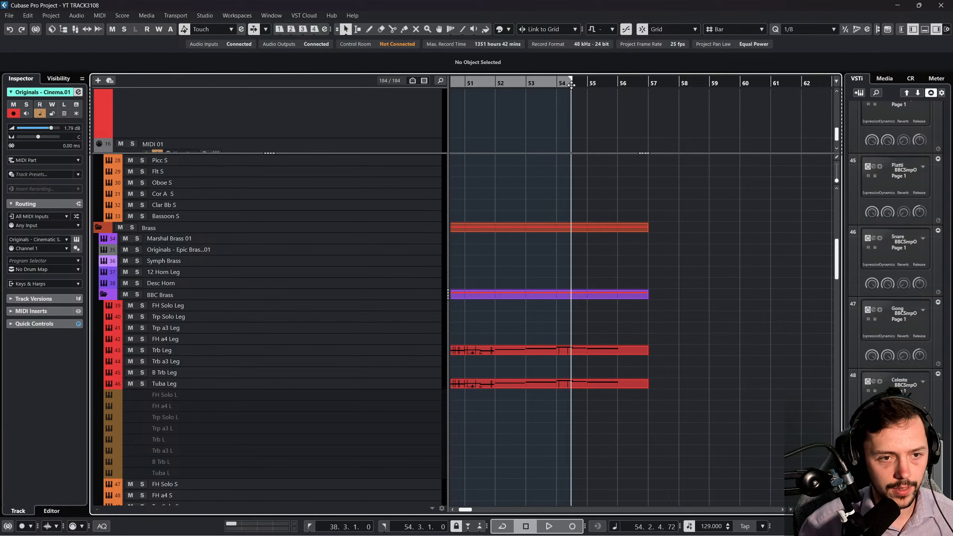
# Listen from about bar 54 past bar 57, stop playback, and review the harp and string tracks back to the earlier bars.
pyautogui.scroll(-8, 458, 320)
pyautogui.scroll(3, 434, 323)
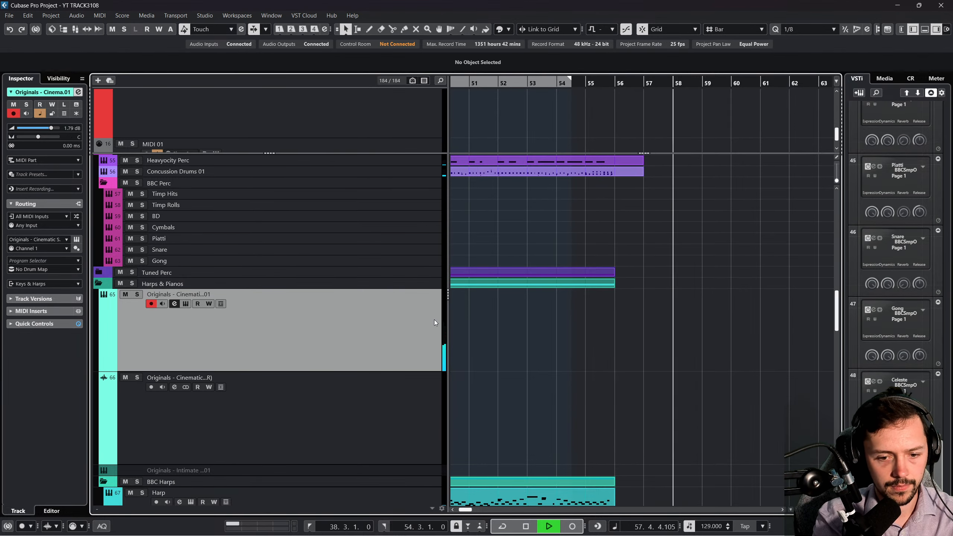
pyautogui.press('space')
pyautogui.scroll(-10, 590, 253)
pyautogui.hscroll(-6, 597, 259)
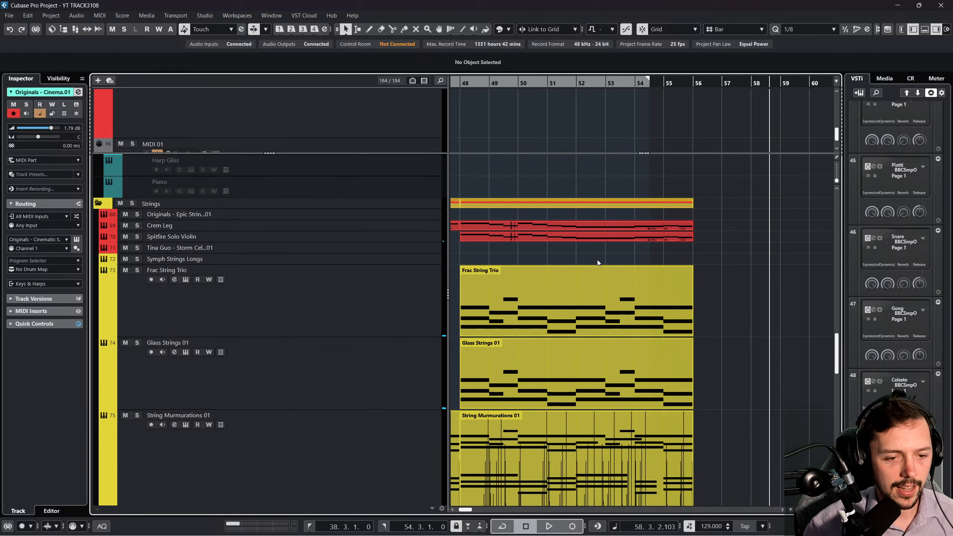
pyautogui.scroll(-4, 597, 204)
pyautogui.hscroll(-7, 588, 240)
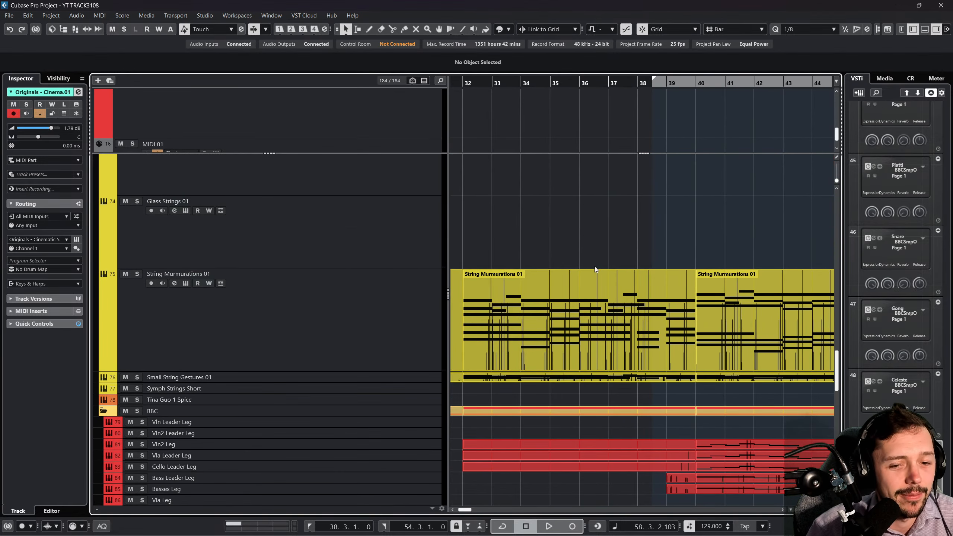
pyautogui.scroll(-15, 634, 222)
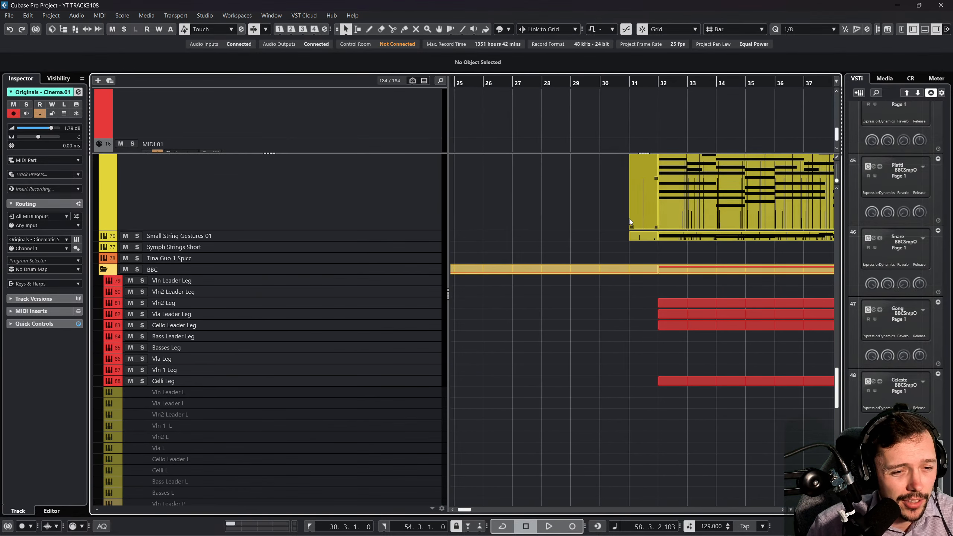
pyautogui.scroll(-4, 620, 256)
pyautogui.hscroll(-12, 620, 256)
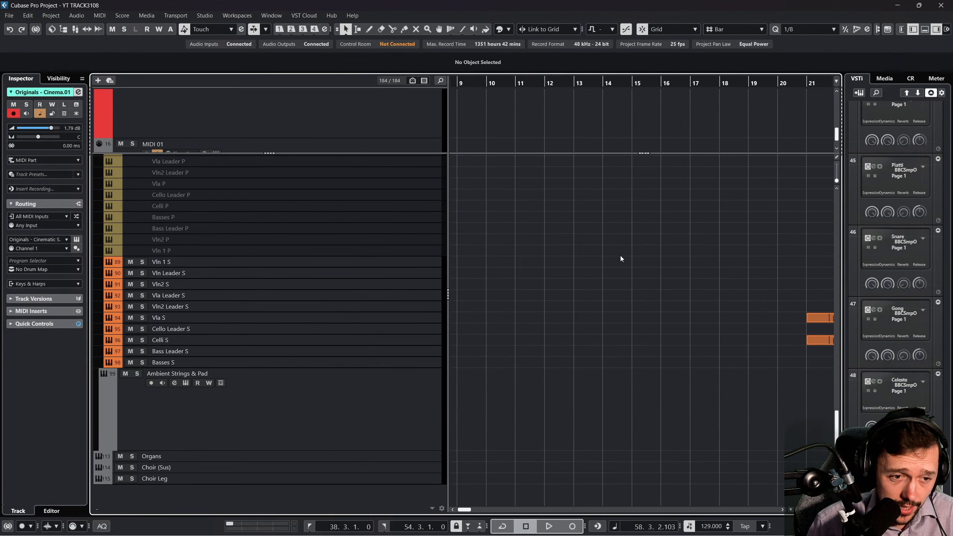
# Review the harp and string parts across bars 21 to 57, placing the playback cursor at bar 23 and at bar 31.
pyautogui.hscroll(5, 620, 256)
pyautogui.moveTo(592, 85); pyautogui.dragTo(594, 70)
pyautogui.scroll(12, 639, 156)
pyautogui.scroll(5, 644, 188)
pyautogui.hscroll(8, 646, 198)
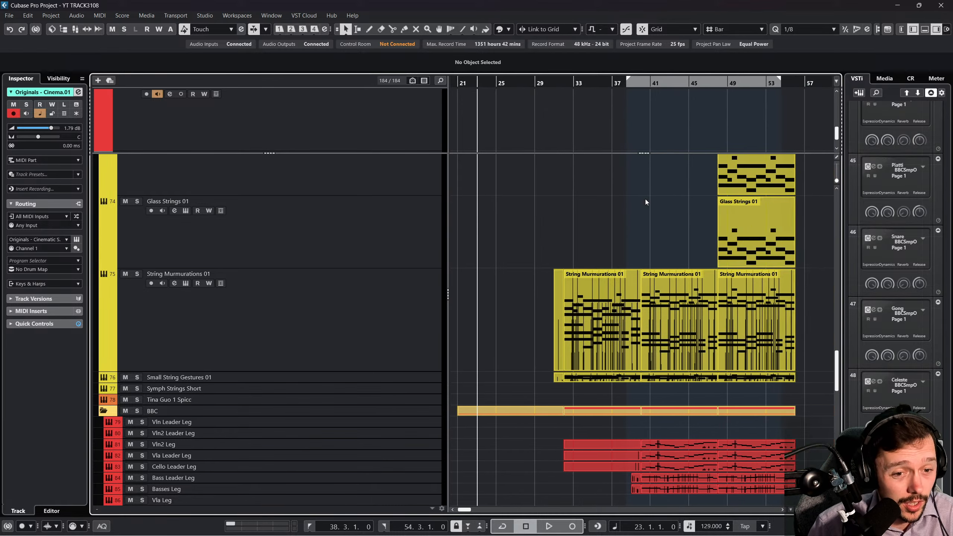
pyautogui.hscroll(-3, 639, 201)
pyautogui.scroll(6, 638, 203)
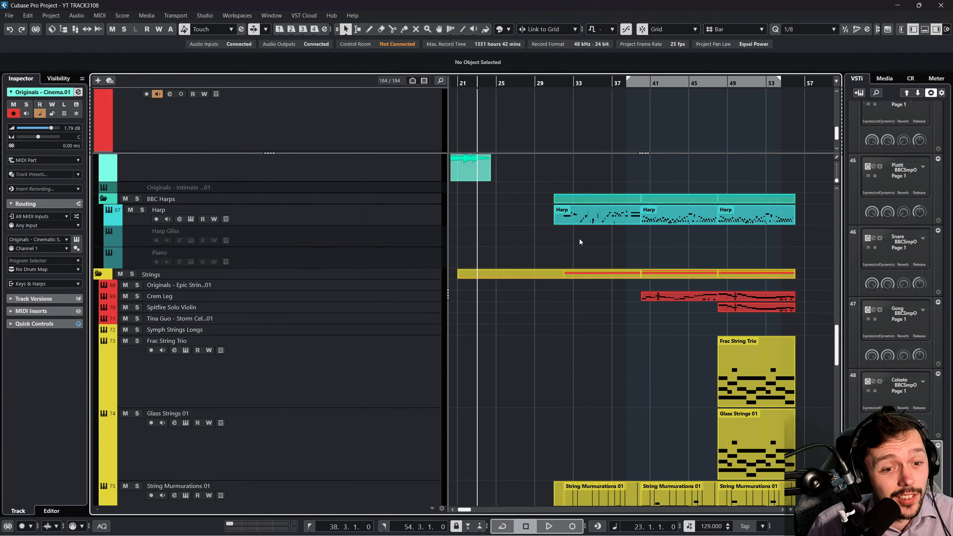
pyautogui.click(557, 93)
pyautogui.scroll(-8, 596, 150)
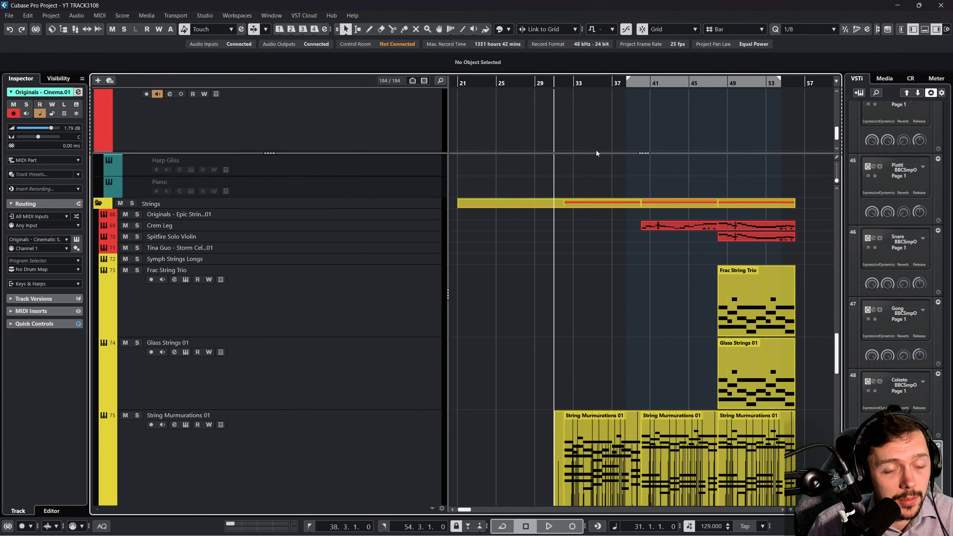
pyautogui.scroll(-8, 585, 261)
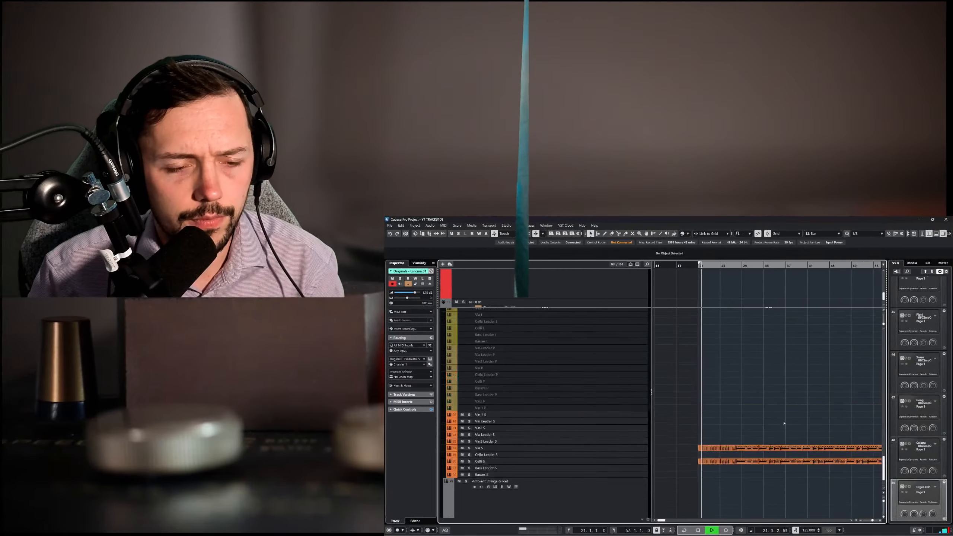
# Delete the rendered soft piano audio event ending in bar 24 and the earlier piano MIDI part ending around bar 17.
pyautogui.scroll(10, 783, 423)
pyautogui.click(701, 423)
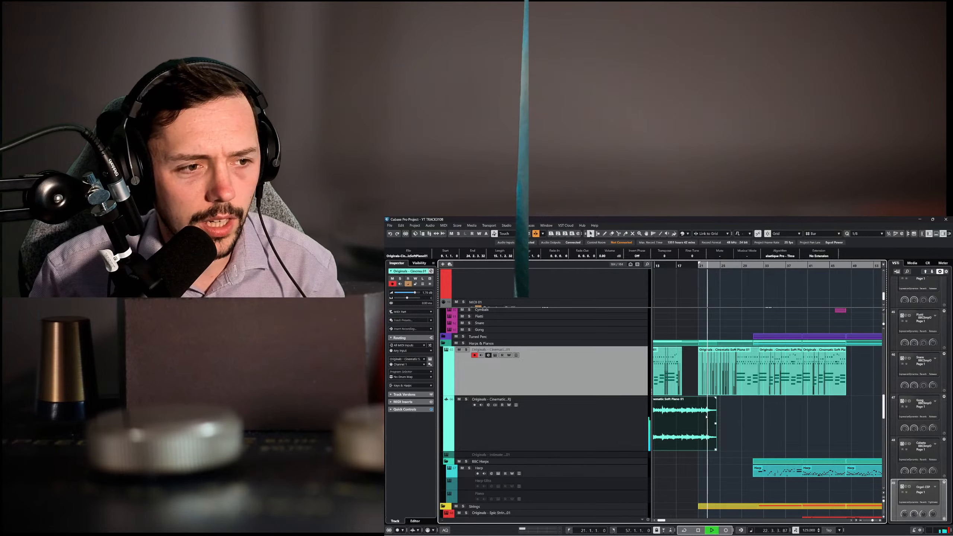
pyautogui.press('Delete')
pyautogui.click(671, 379)
pyautogui.press('Delete')
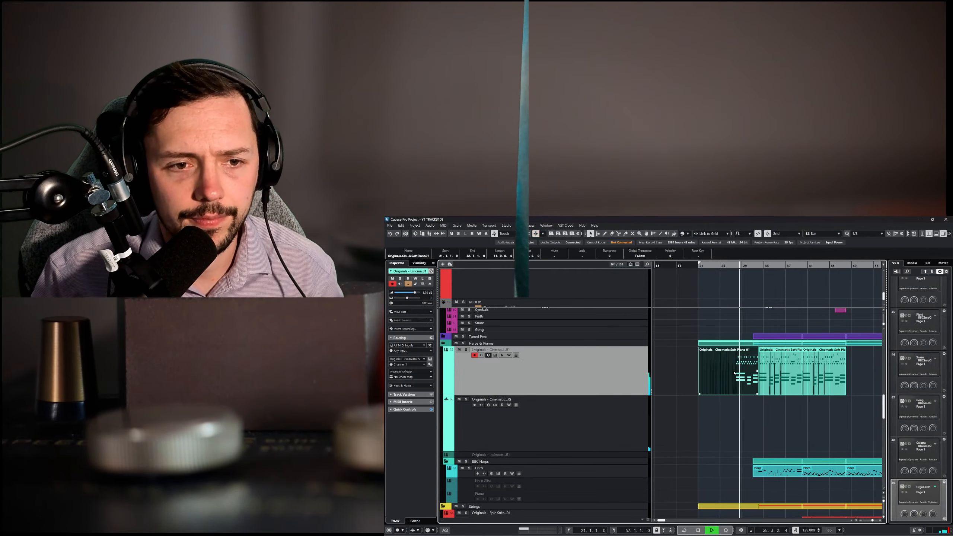
# Replay the piano from about bars 26 and 27 into bar 33, stop, and place the playback cursor at bar 30.
pyautogui.scroll(-2, 734, 372)
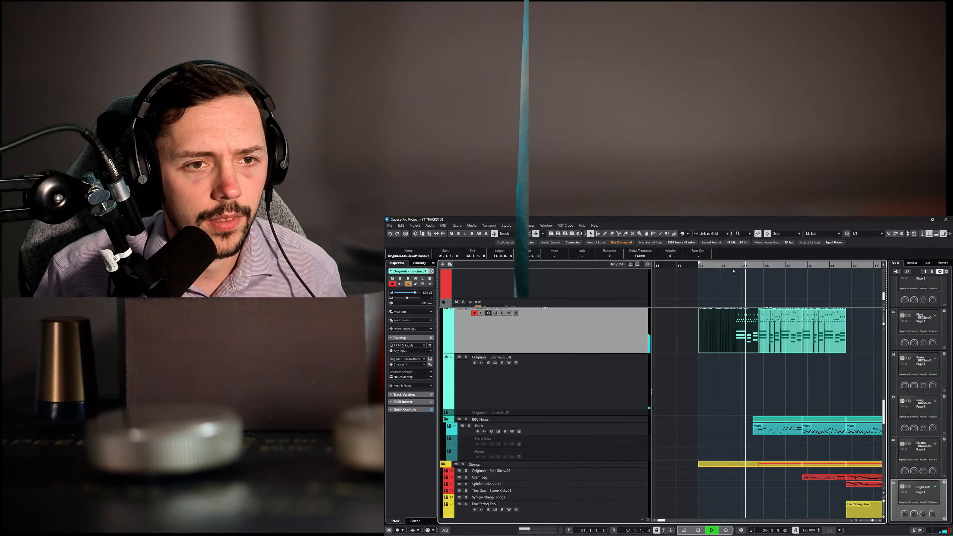
pyautogui.moveTo(729, 266); pyautogui.dragTo(733, 325)
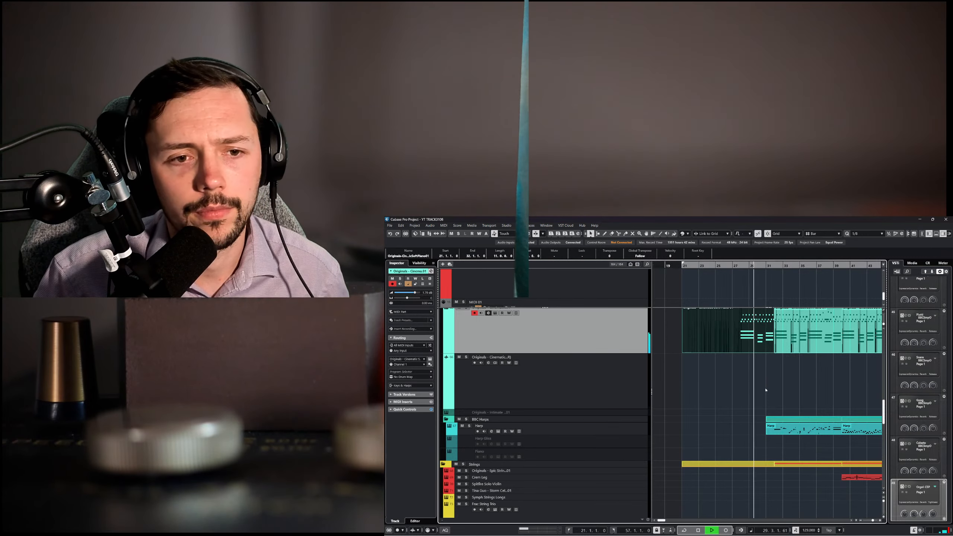
pyautogui.press('f')
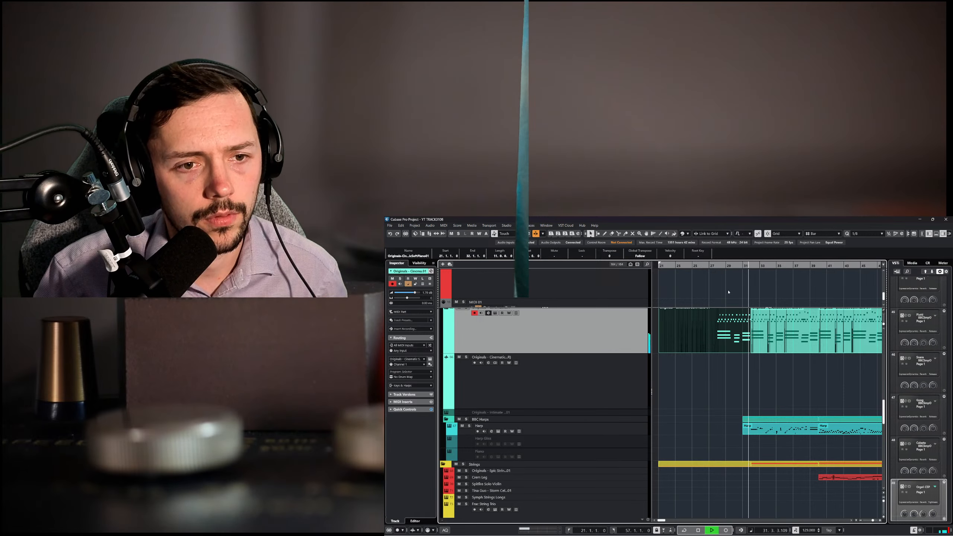
pyautogui.moveTo(712, 264); pyautogui.dragTo(718, 274)
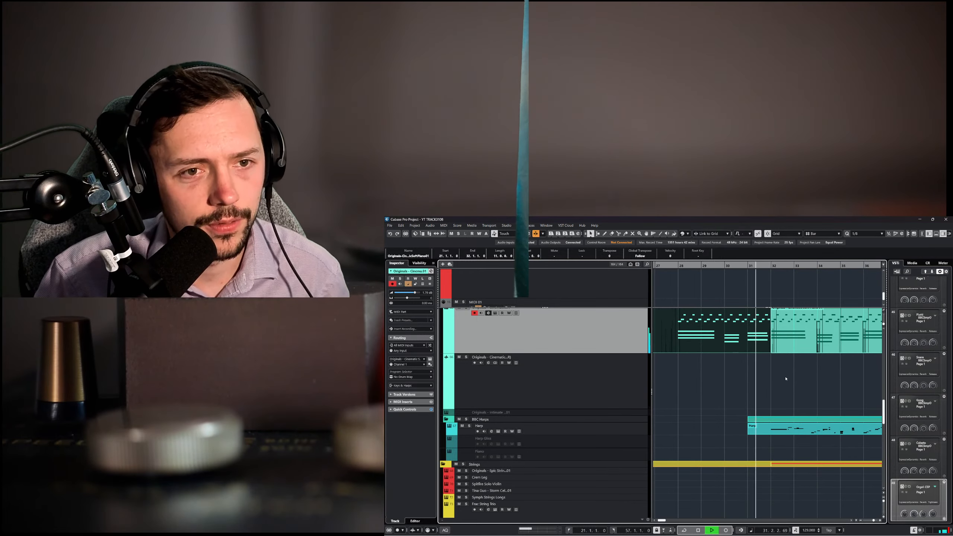
pyautogui.scroll(2, 783, 378)
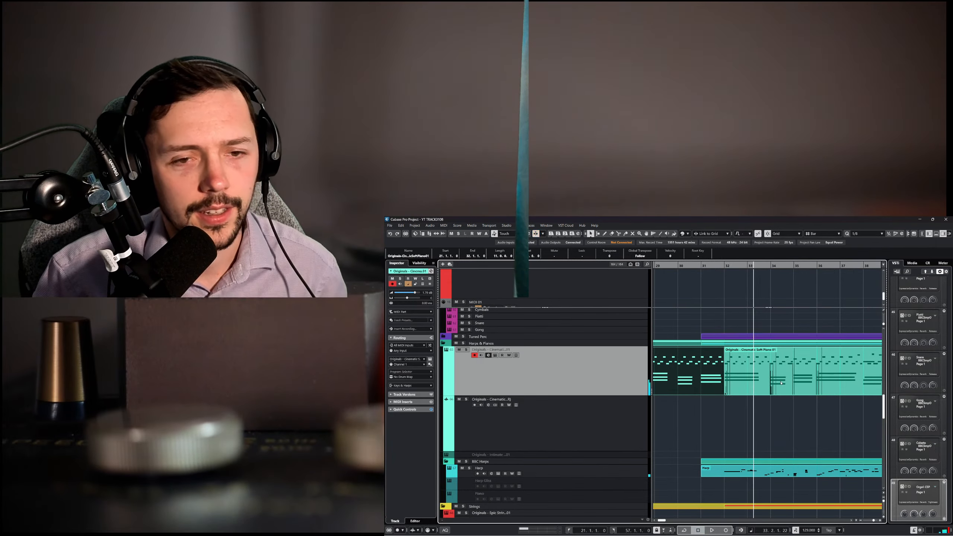
pyautogui.hscroll(-1, 780, 389)
pyautogui.moveTo(722, 267); pyautogui.dragTo(709, 353)
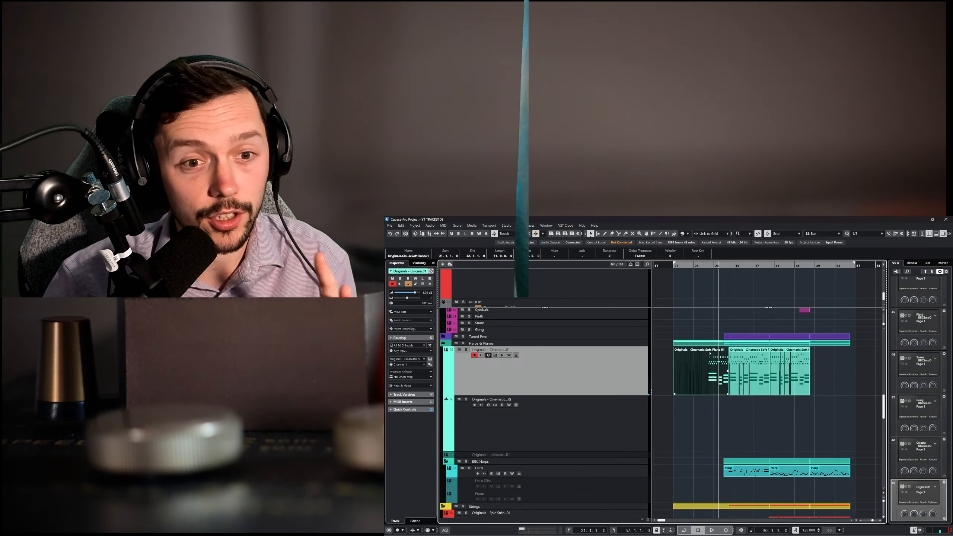
pyautogui.hscroll(1, 765, 395)
pyautogui.hscroll(-2, 809, 398)
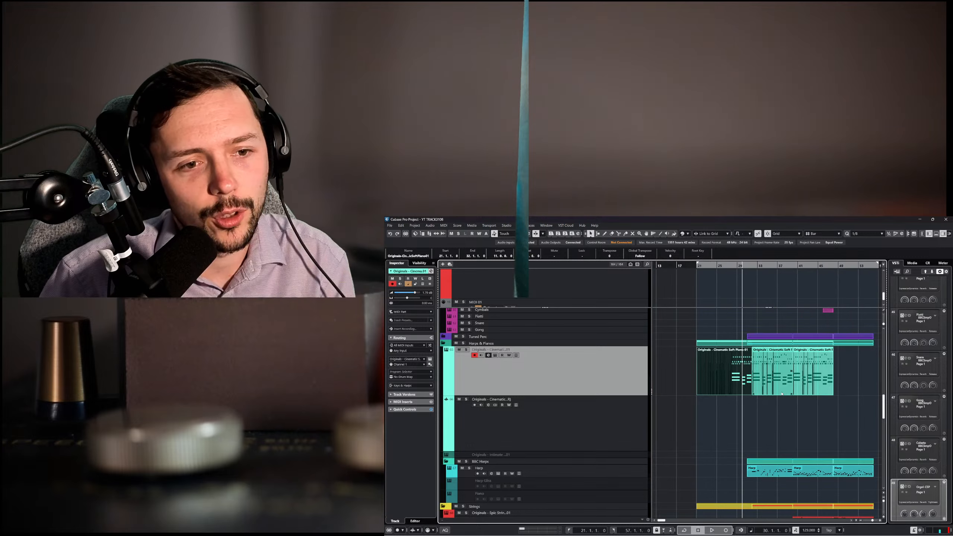
# Examine the parts entering around bar 32 by selecting the piano parts and the string parts including Celli Leg, and clear the selection.
pyautogui.moveTo(847, 406); pyautogui.dragTo(777, 348)
pyautogui.scroll(-10, 812, 379)
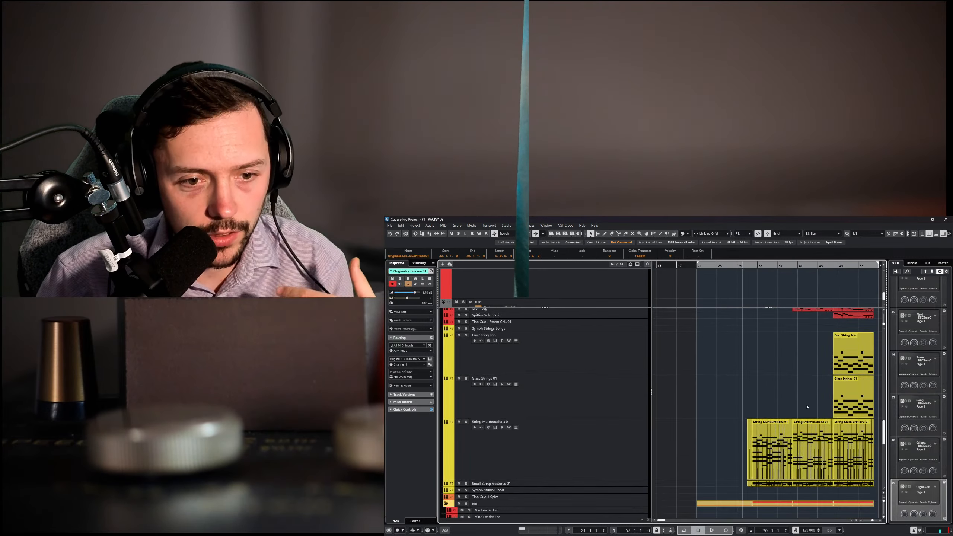
pyautogui.hscroll(1, 799, 439)
pyautogui.moveTo(836, 428); pyautogui.dragTo(723, 383)
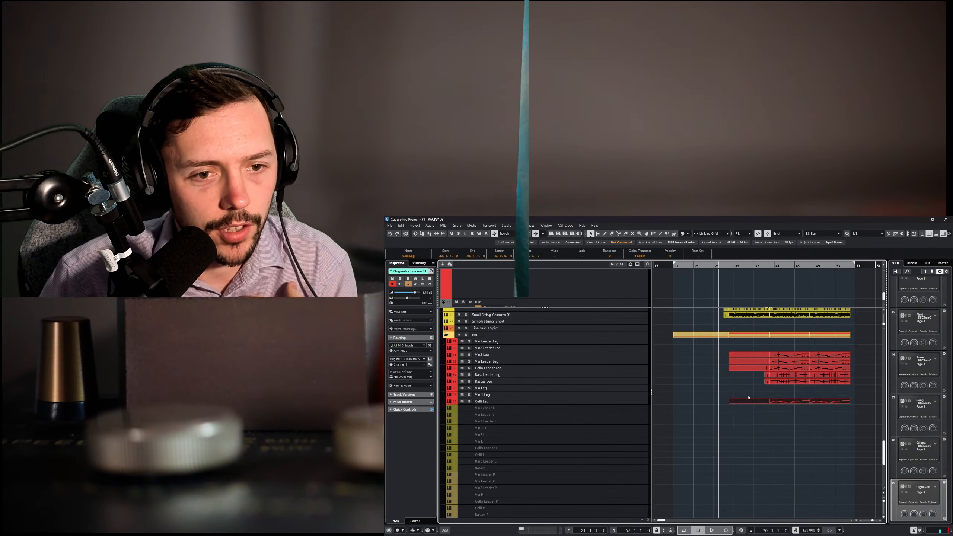
pyautogui.scroll(-10, 788, 409)
pyautogui.hscroll(1, 827, 429)
pyautogui.hscroll(-1, 852, 441)
pyautogui.moveTo(872, 450); pyautogui.dragTo(769, 376)
pyautogui.click(770, 371)
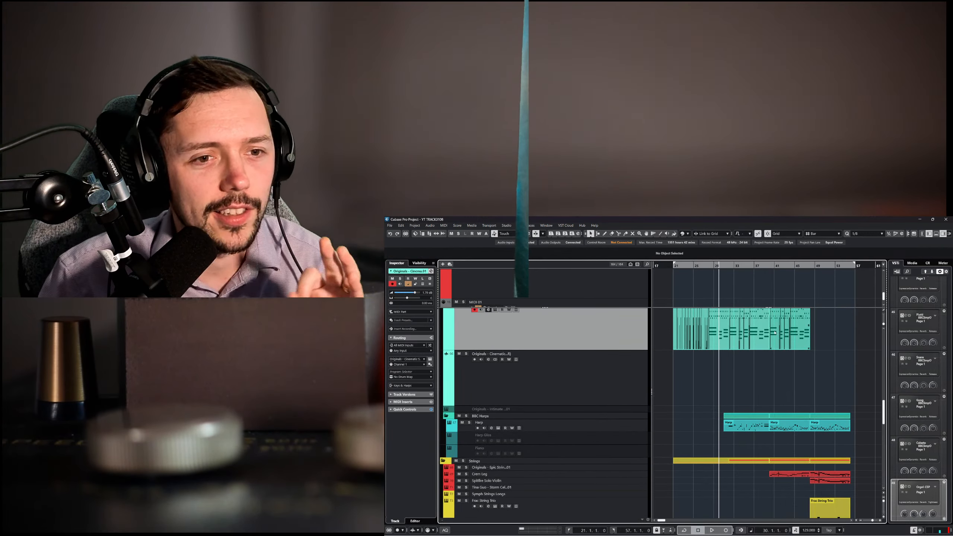
# Review the string tracks, select the short string parts including Vla S, and compare them with the piano and harp parts.
pyautogui.scroll(-10, 774, 333)
pyautogui.scroll(2, 759, 343)
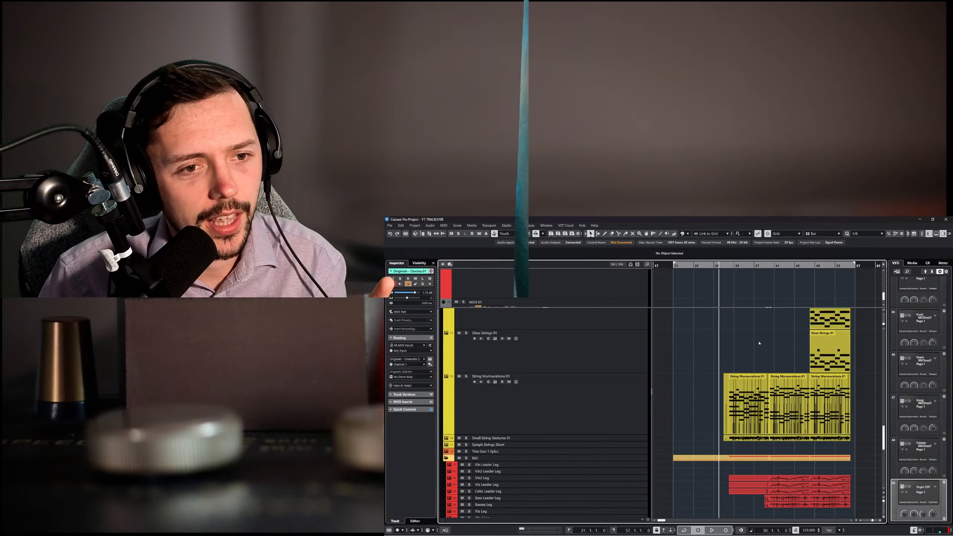
pyautogui.scroll(-5, 760, 364)
pyautogui.moveTo(820, 477); pyautogui.dragTo(727, 423)
pyautogui.scroll(6, 815, 417)
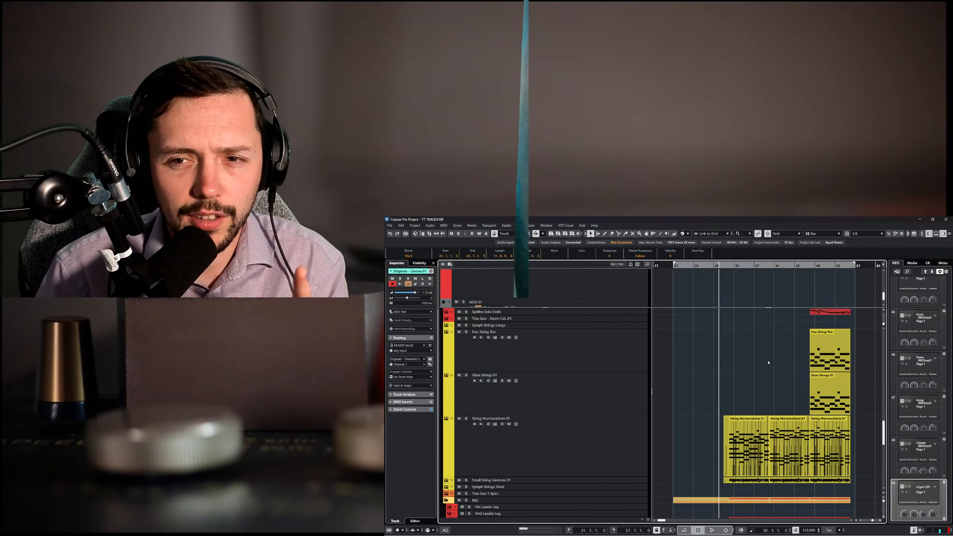
pyautogui.scroll(5, 771, 363)
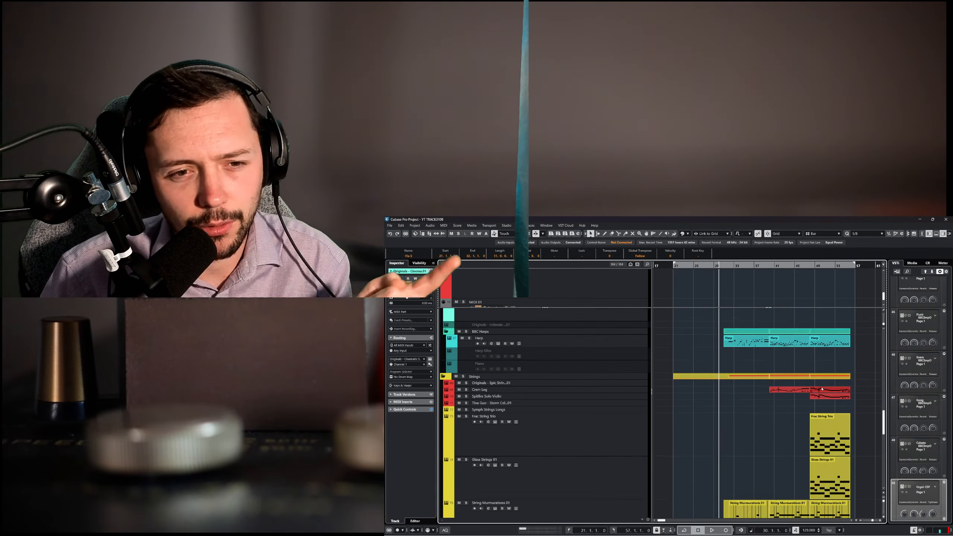
pyautogui.scroll(3, 795, 387)
pyautogui.scroll(-5, 836, 353)
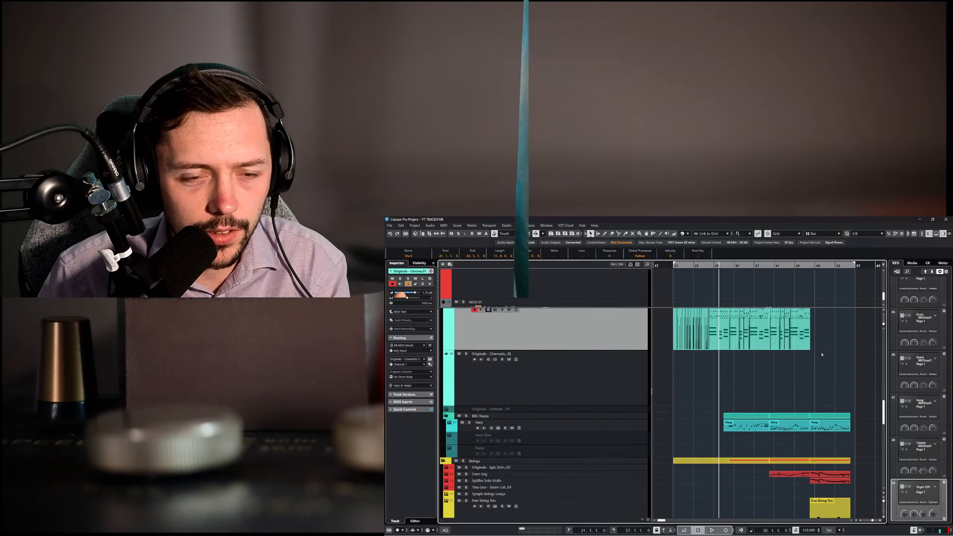
pyautogui.scroll(5, 825, 354)
pyautogui.scroll(-4, 806, 354)
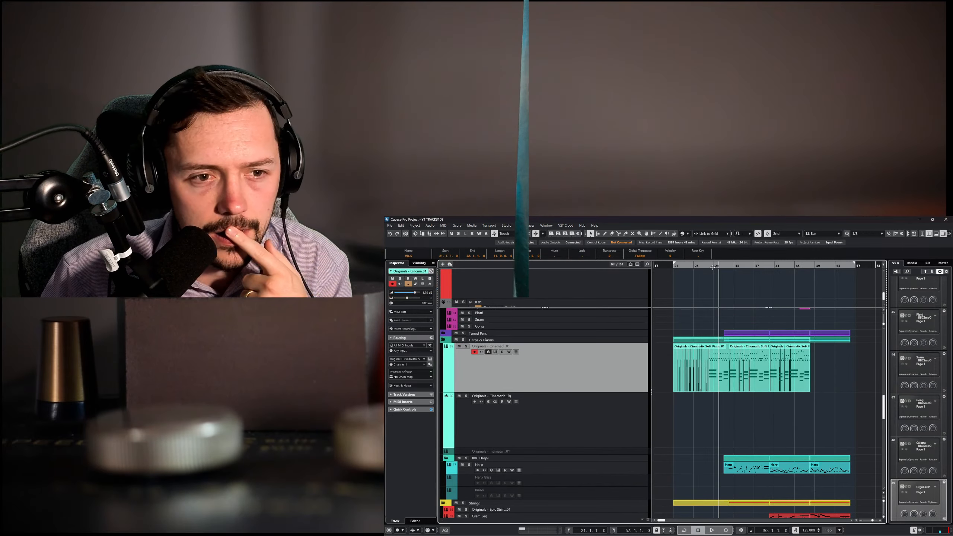
# Play the passage from around bar 26, stop, and select the Vla S track among the short string tracks.
pyautogui.moveTo(712, 267)
pyautogui.mouseDown()
pyautogui.moveTo(692, 268)
pyautogui.moveTo(715, 272)
pyautogui.mouseUp()
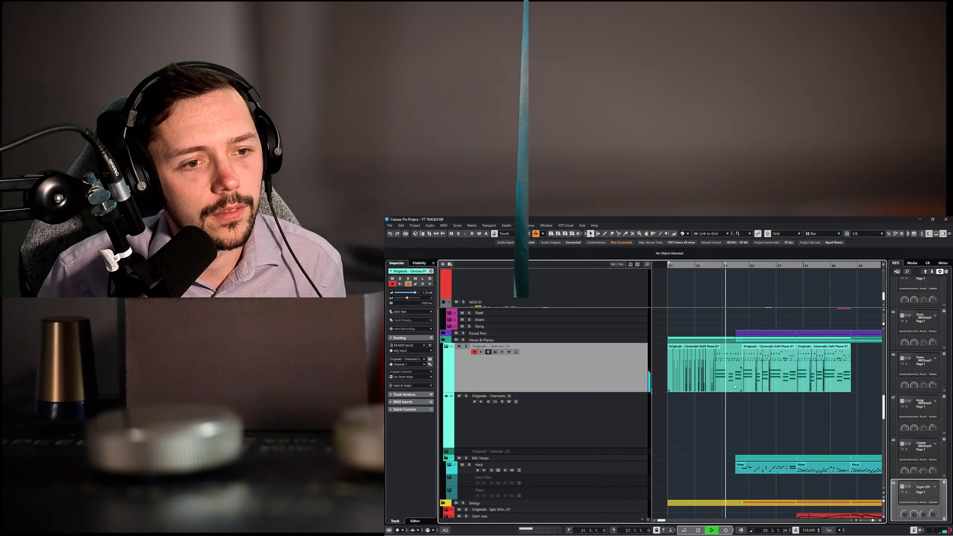
pyautogui.scroll(-10, 734, 387)
pyautogui.press('space')
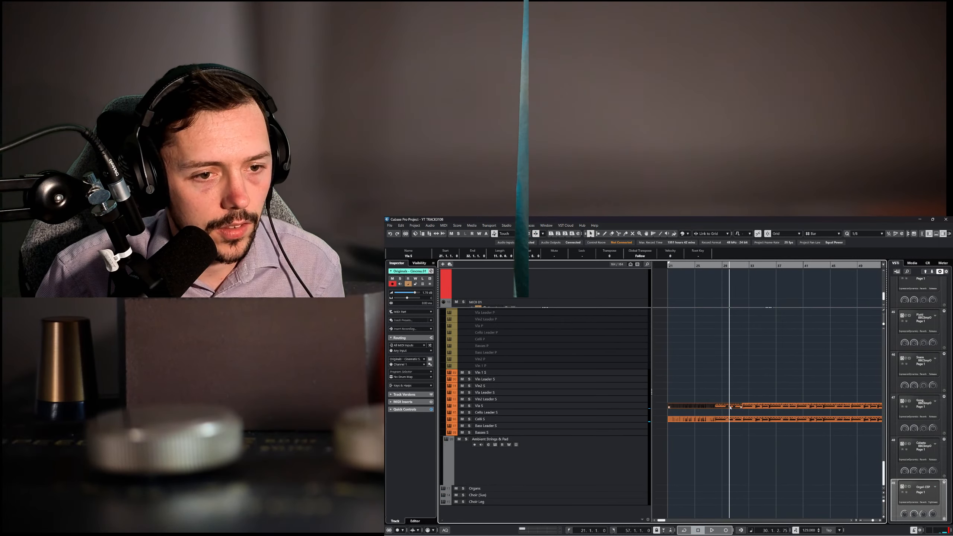
pyautogui.click(599, 412)
pyautogui.click(600, 405)
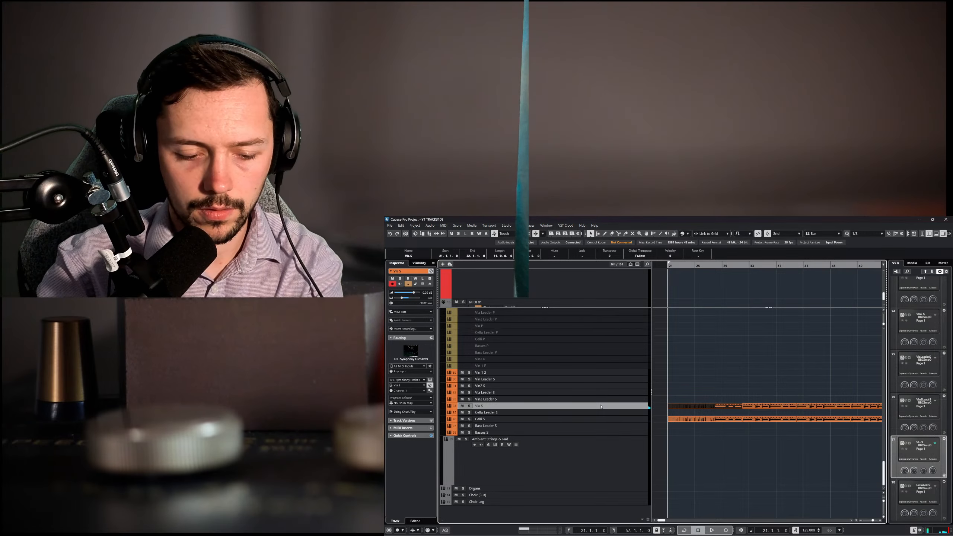
# Listen to the strings around bars 33 to 35 while comparing the textural, legato and short string parts, and stop playback.
pyautogui.scroll(6, 690, 401)
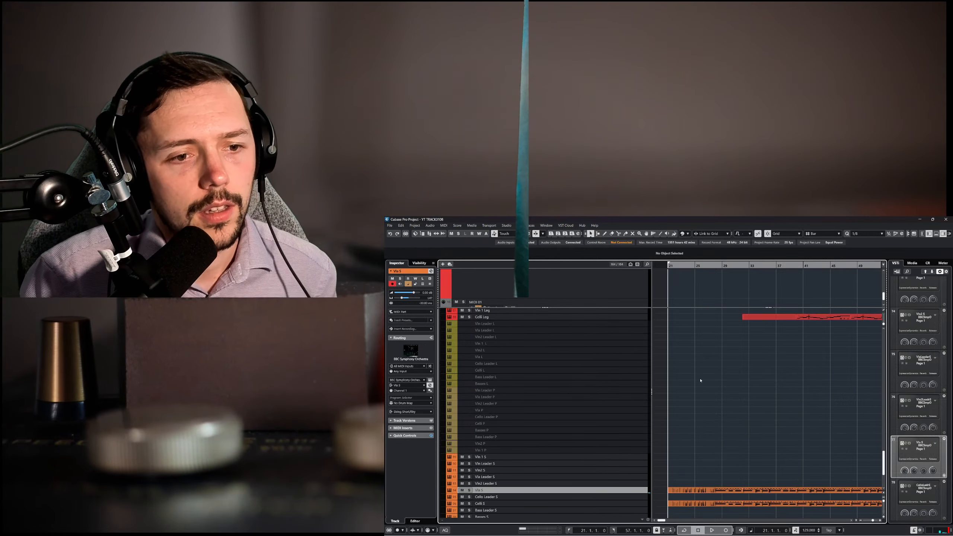
pyautogui.scroll(2, 762, 329)
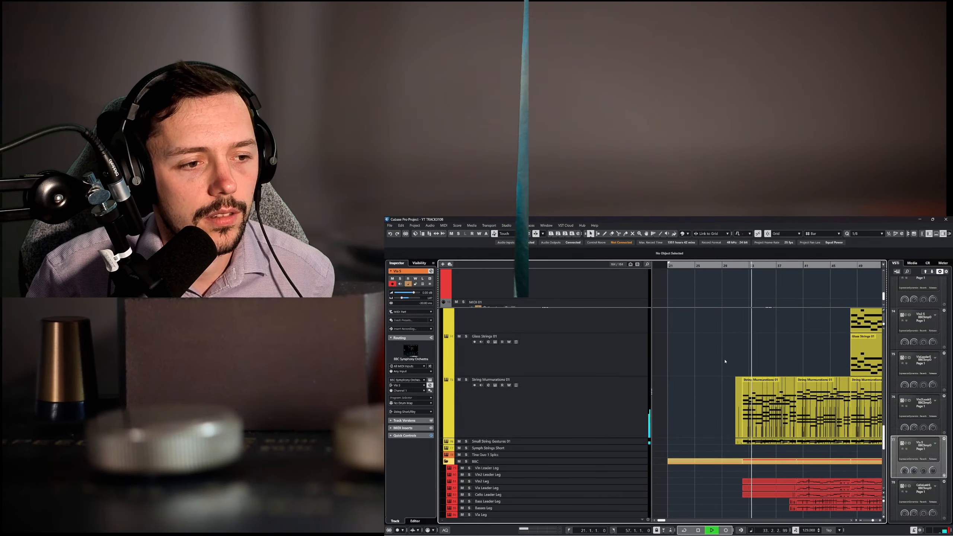
pyautogui.hscroll(2, 725, 361)
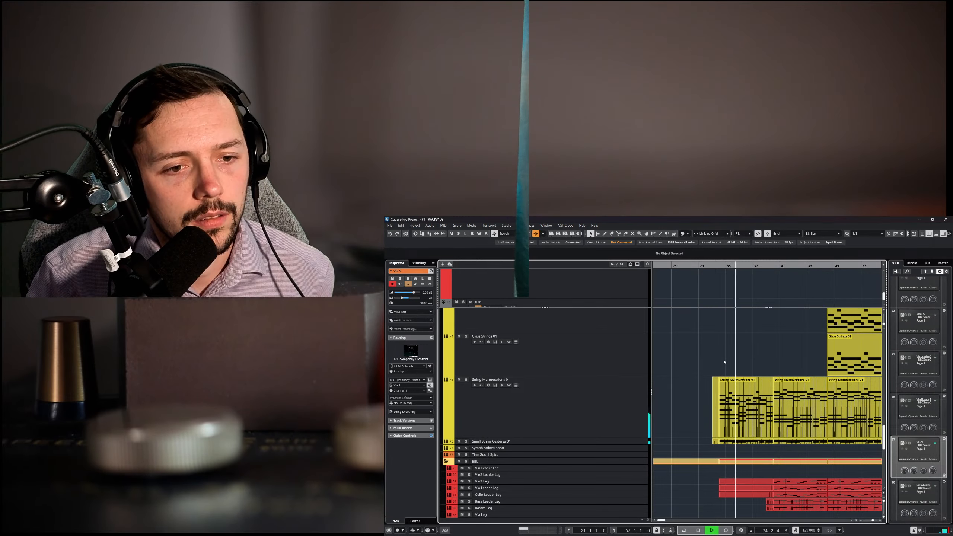
pyautogui.scroll(-1, 721, 365)
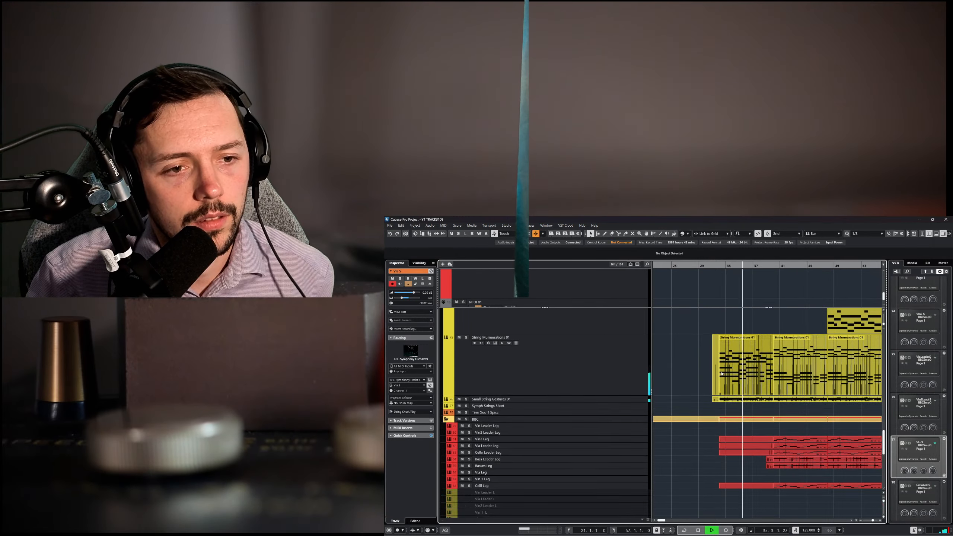
pyautogui.scroll(-6, 721, 374)
pyautogui.press('space')
pyautogui.hscroll(-2, 719, 417)
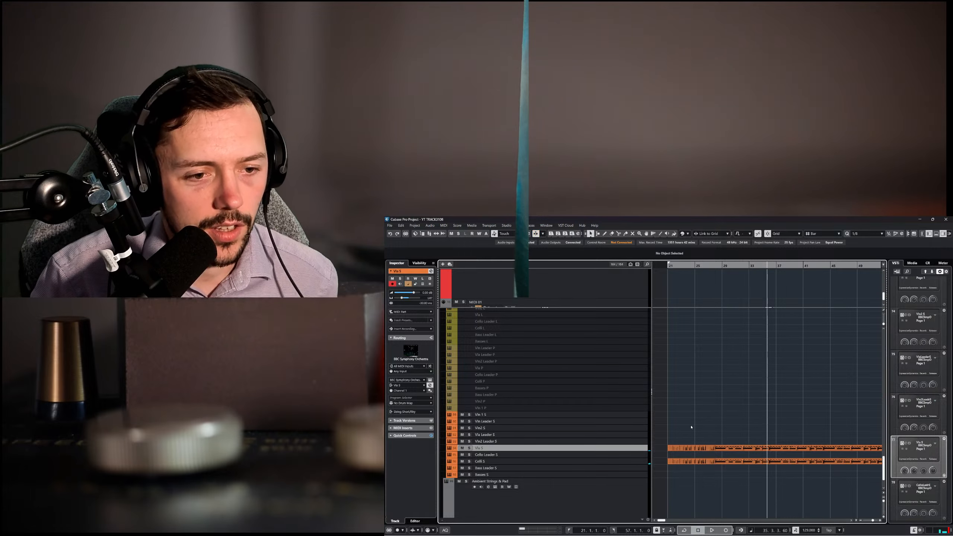
# Split the Vla S and Celli S parts at bar 28 and delete their earlier segments starting at bar 21.
pyautogui.click(719, 425)
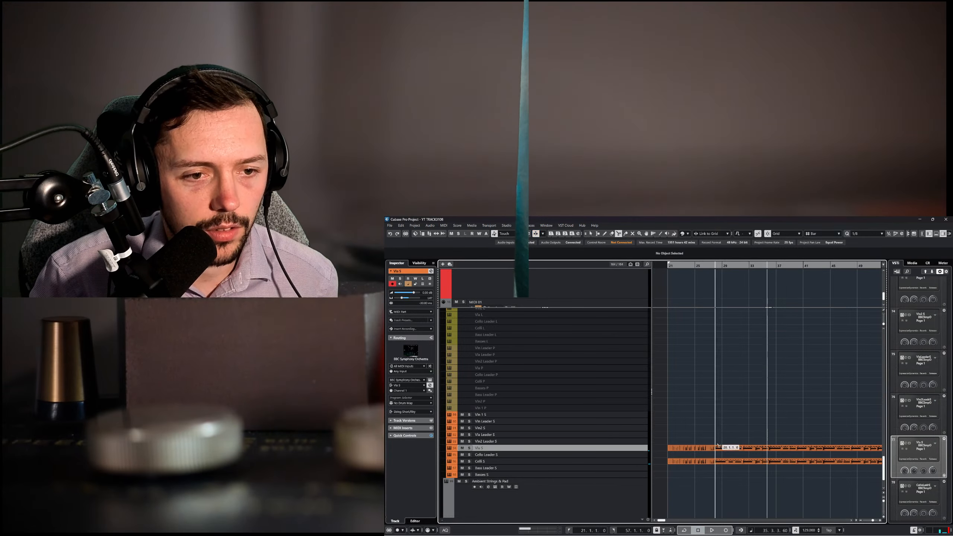
pyautogui.click(715, 449)
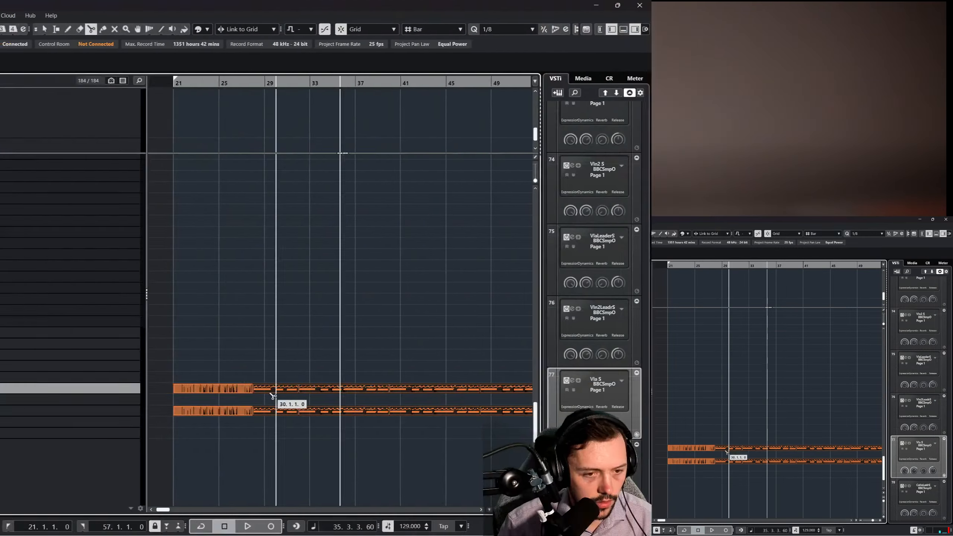
pyautogui.rightClick(687, 427)
pyautogui.click(690, 428)
pyautogui.moveTo(686, 426); pyautogui.dragTo(704, 478)
pyautogui.press('Delete')
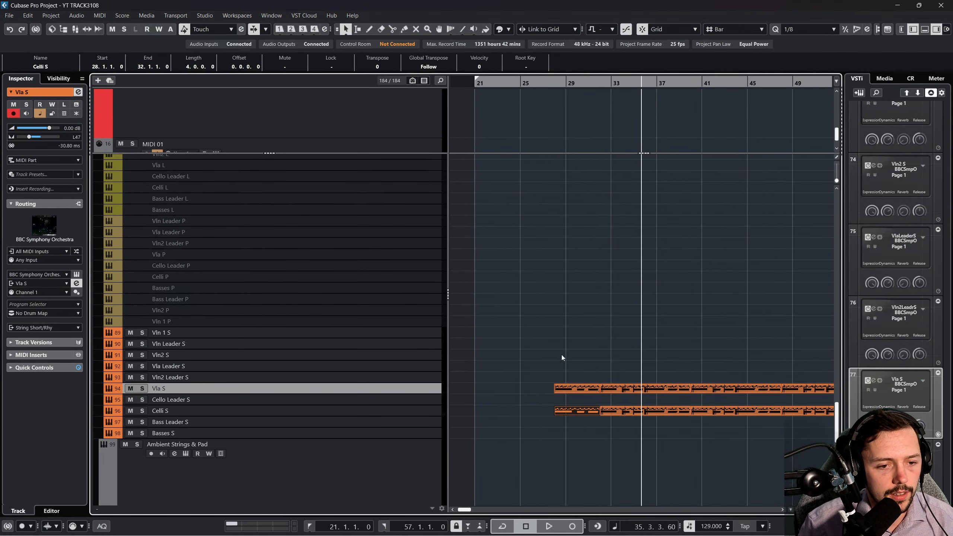
# Copy the four-bar Vla S and Celli S parts from bar 28 to bar 24 and briefly play from bar 24.
pyautogui.click(519, 84)
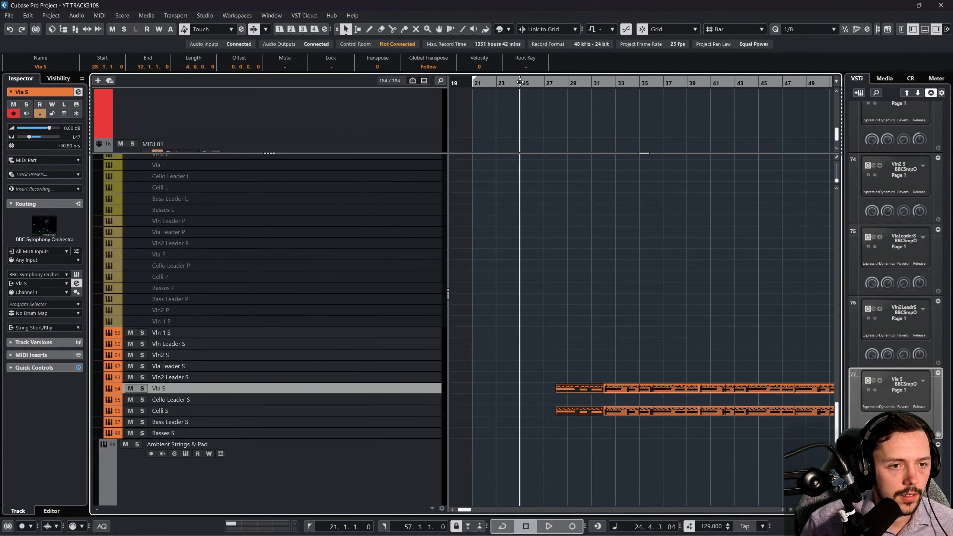
pyautogui.hotkey('ctrl', 'v')
pyautogui.moveTo(538, 389); pyautogui.dragTo(527, 389)
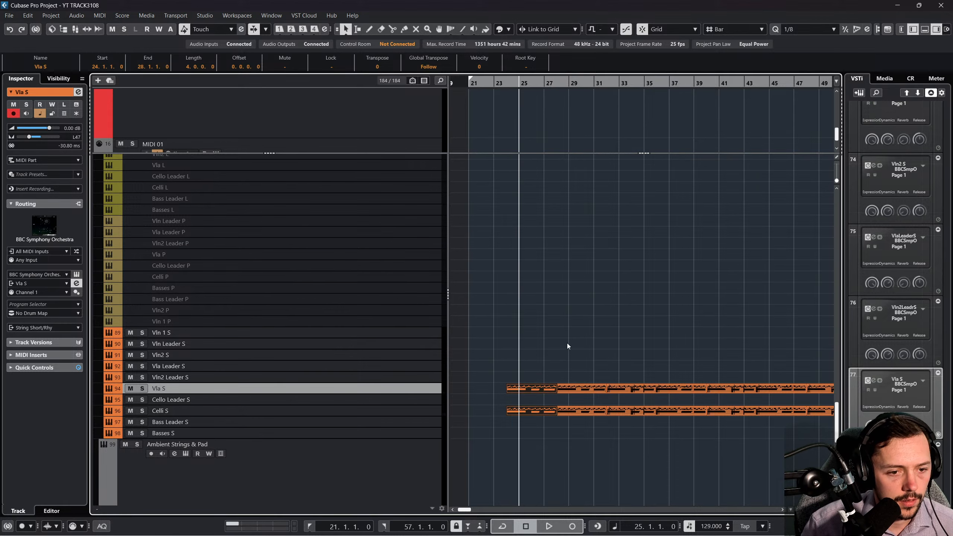
pyautogui.click(507, 84)
pyautogui.moveTo(507, 87); pyautogui.dragTo(507, 94)
pyautogui.press('space')
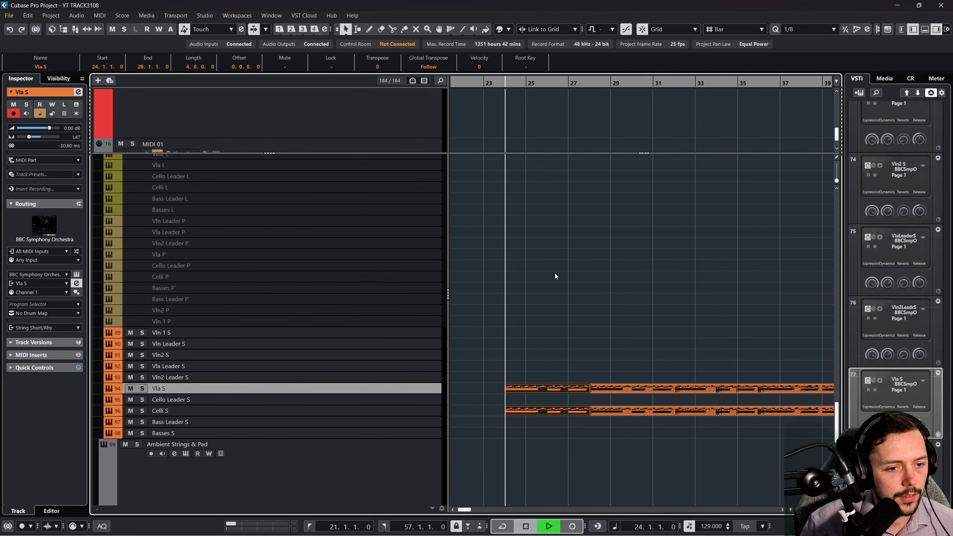
pyautogui.press('space')
# Check the notes of the Vla S part at bar 24 and delete that four-bar part.
pyautogui.doubleClick(539, 394)
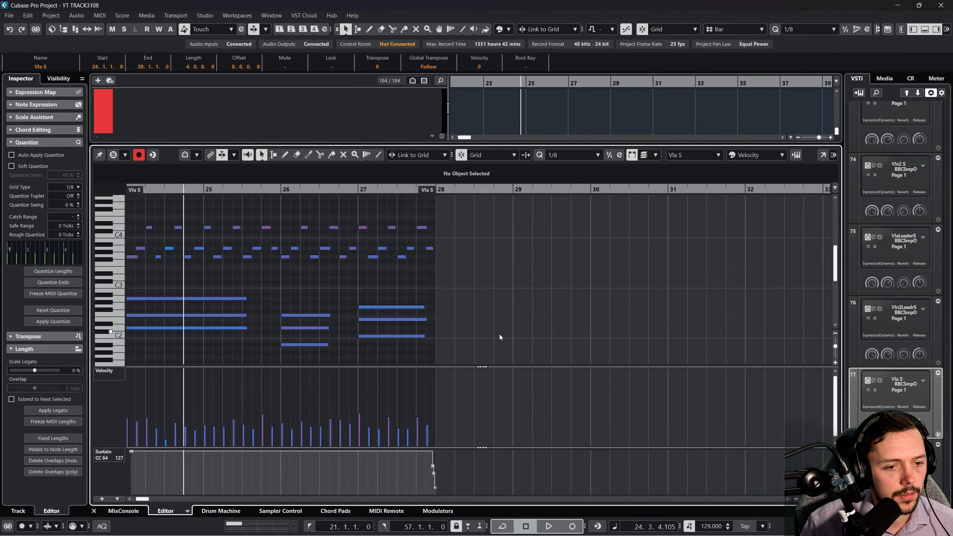
pyautogui.click(94, 511)
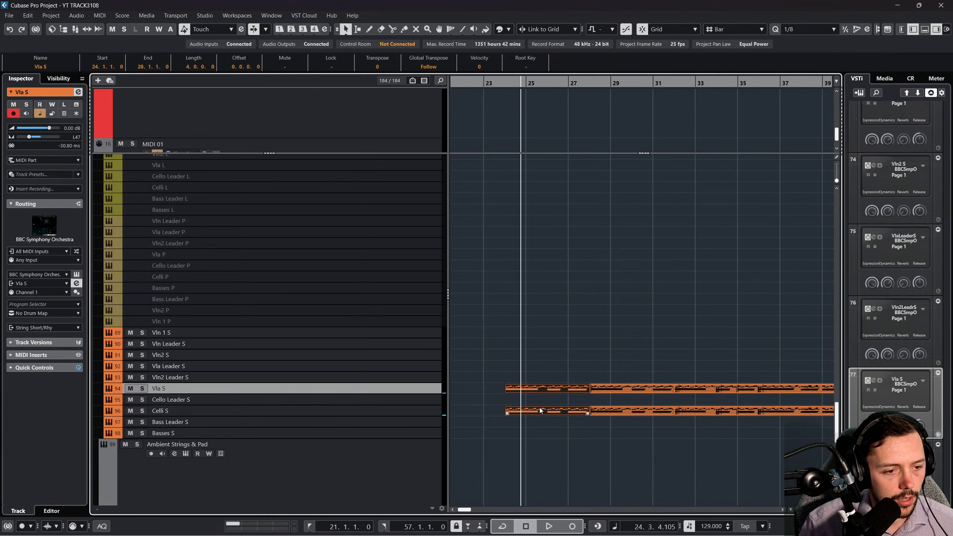
pyautogui.press('Delete')
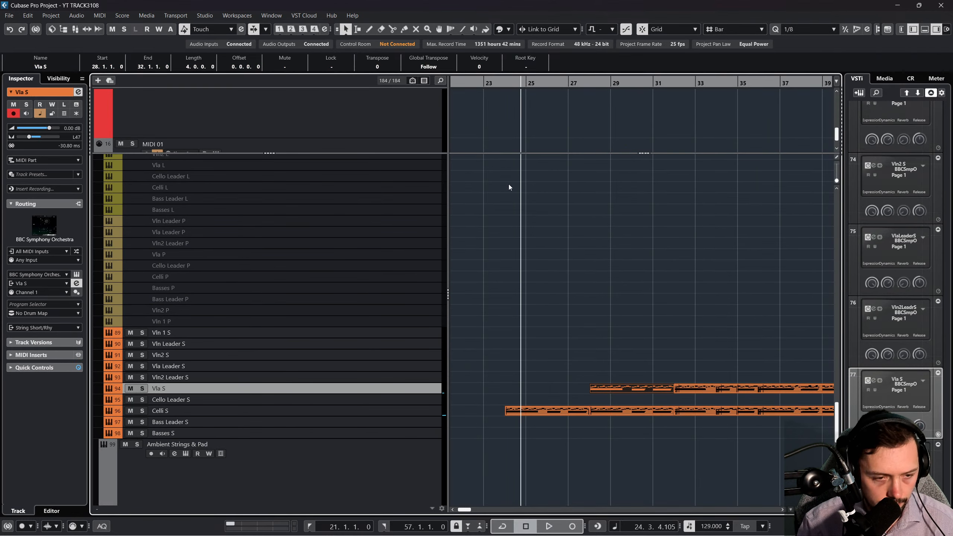
# Delete the short notes above C3 from the Celli S part spanning bars 24 to 28.
pyautogui.doubleClick(504, 84)
pyautogui.doubleClick(526, 411)
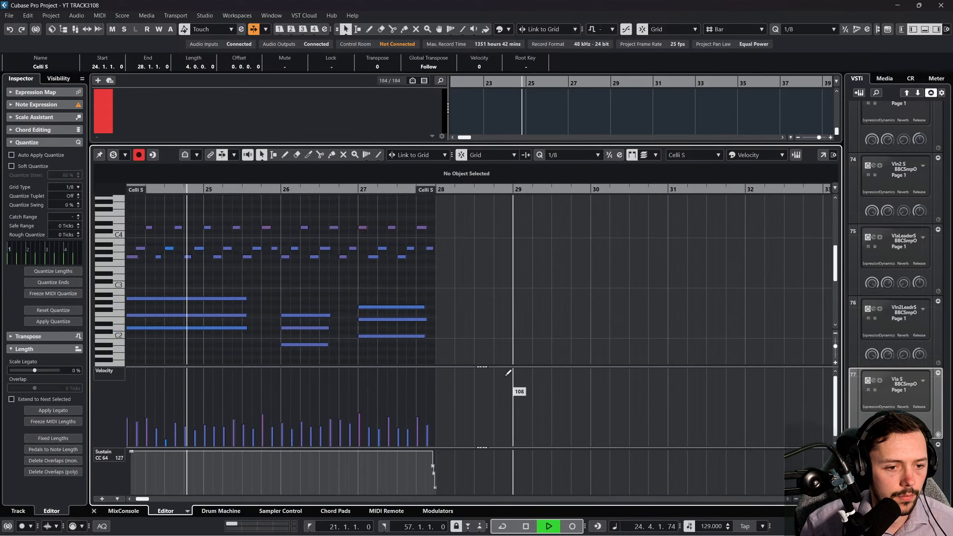
pyautogui.press('space')
pyautogui.hscroll(-4, 450, 354)
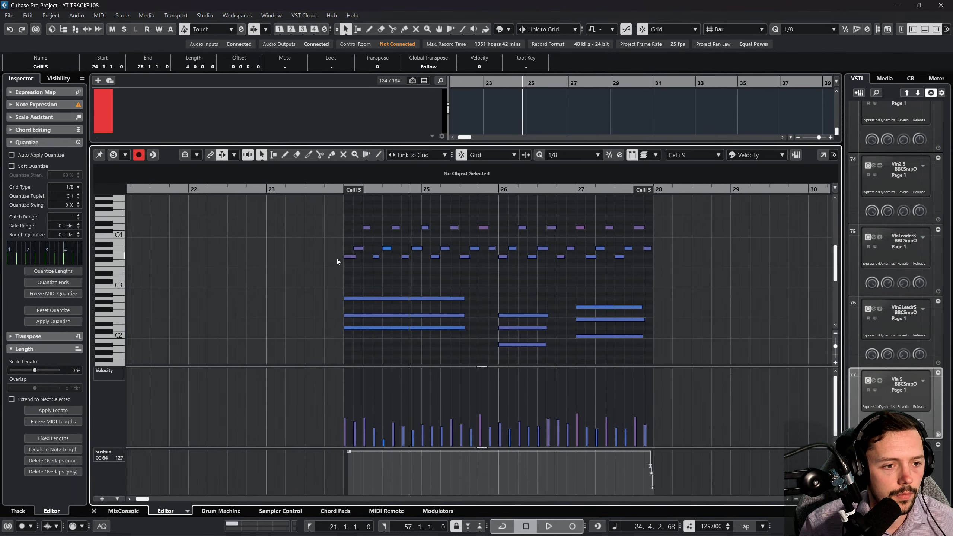
pyautogui.moveTo(336, 259); pyautogui.dragTo(680, 217)
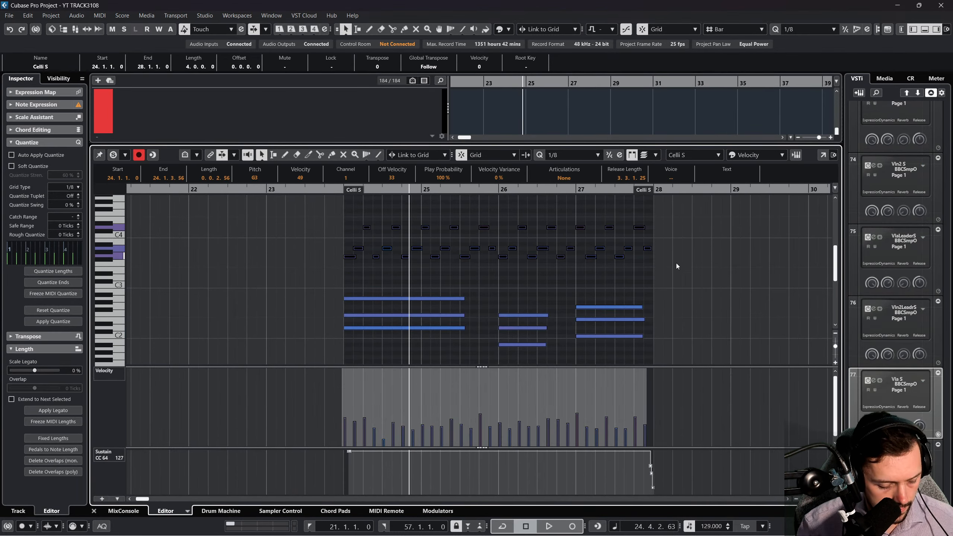
pyautogui.press('Delete')
# Play the edited Celli S part from bar 24 into bar 28, selecting the Vla S part there, and stop.
pyautogui.press('space')
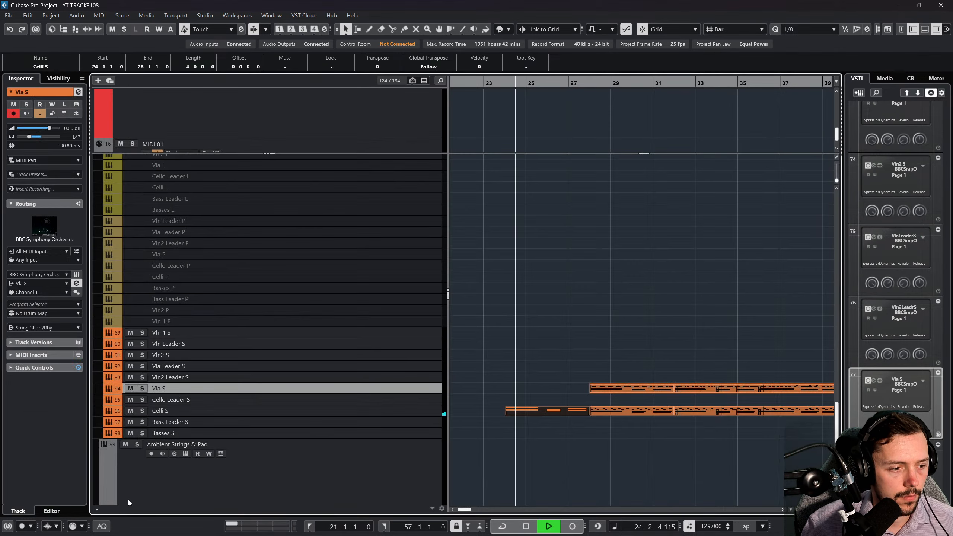
pyautogui.hotkey('ctrl', 'alt', 'e')
pyautogui.click(557, 349)
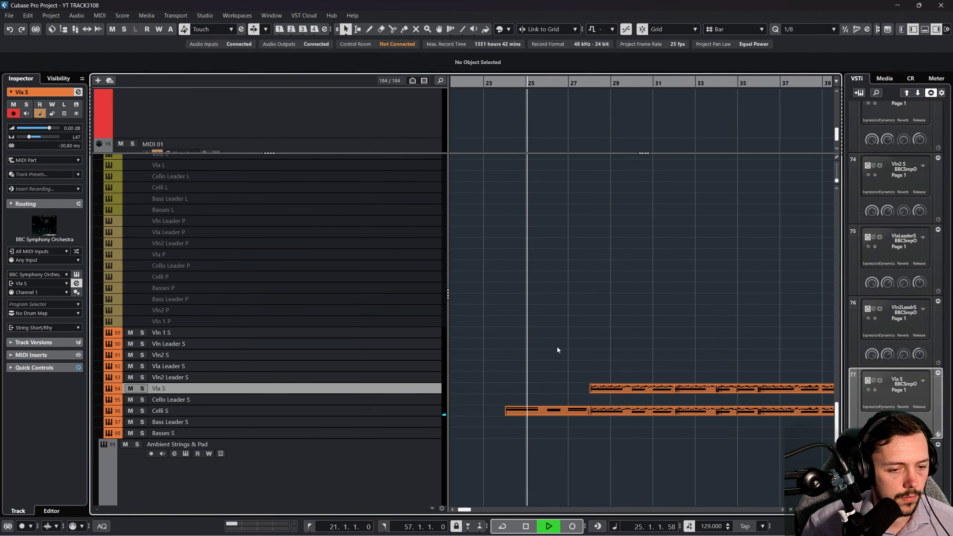
pyautogui.click(606, 388)
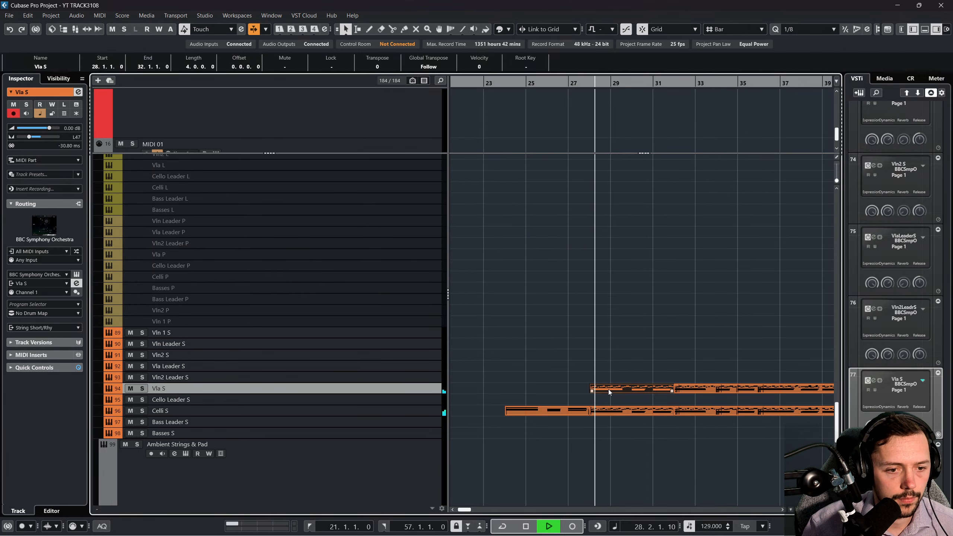
pyautogui.press('space')
# Open the Vla S part at bar 28, select its upper short notes for inspection, and close the editor.
pyautogui.click(557, 405)
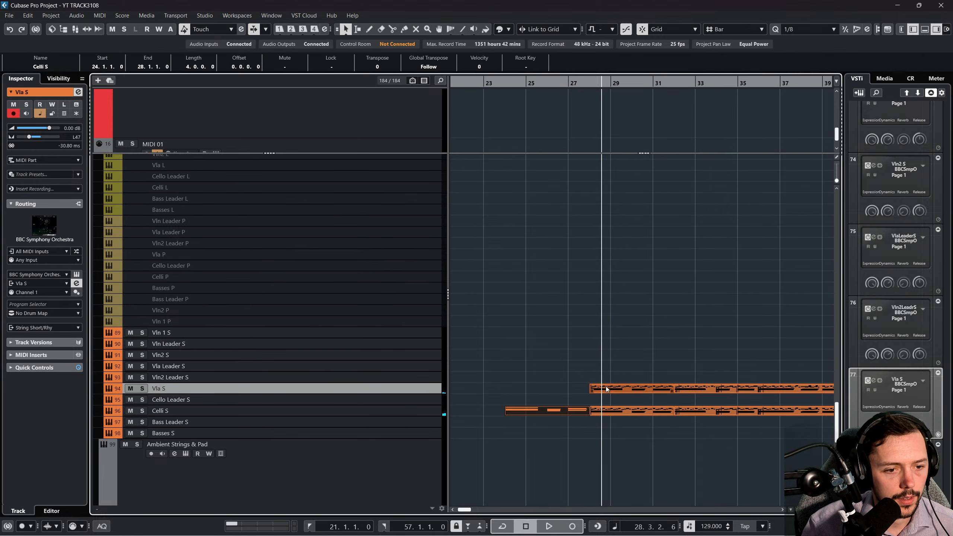
pyautogui.doubleClick(619, 389)
pyautogui.moveTo(405, 271); pyautogui.dragTo(726, 204)
pyautogui.click(94, 511)
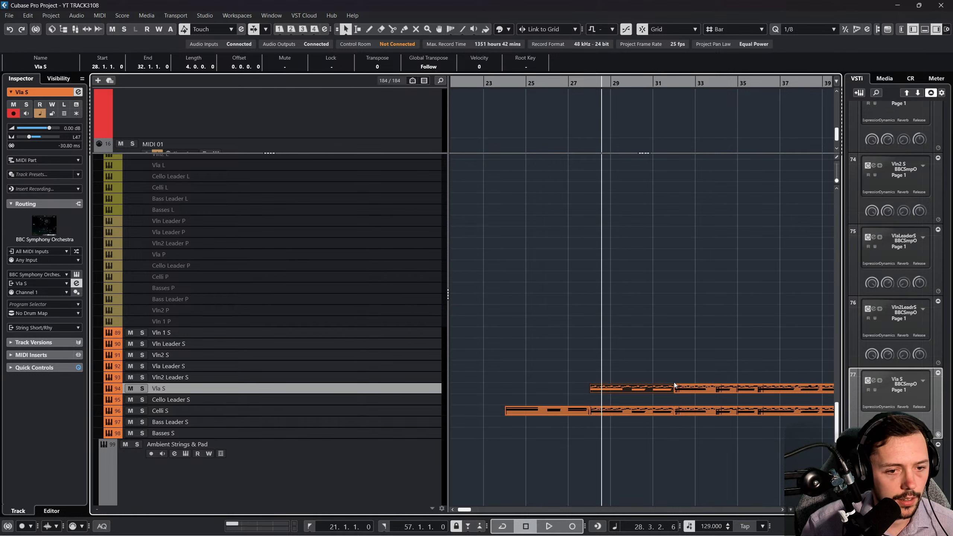
# Copy the Vla S part from bar 28 to bar 24 and delete the sustained notes below C3 from the copy.
pyautogui.moveTo(702, 391); pyautogui.dragTo(535, 391)
pyautogui.doubleClick(536, 391)
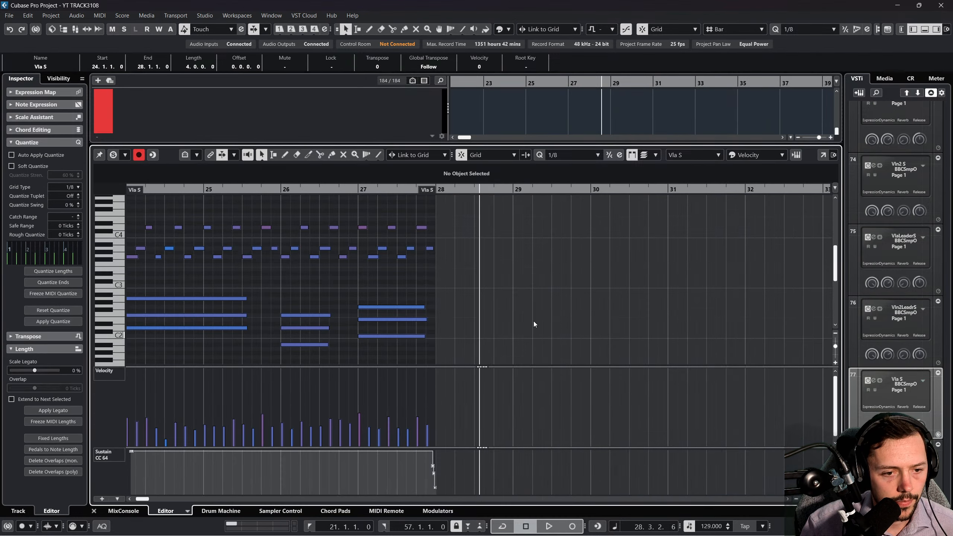
pyautogui.moveTo(492, 359); pyautogui.dragTo(187, 283)
pyautogui.press('Delete')
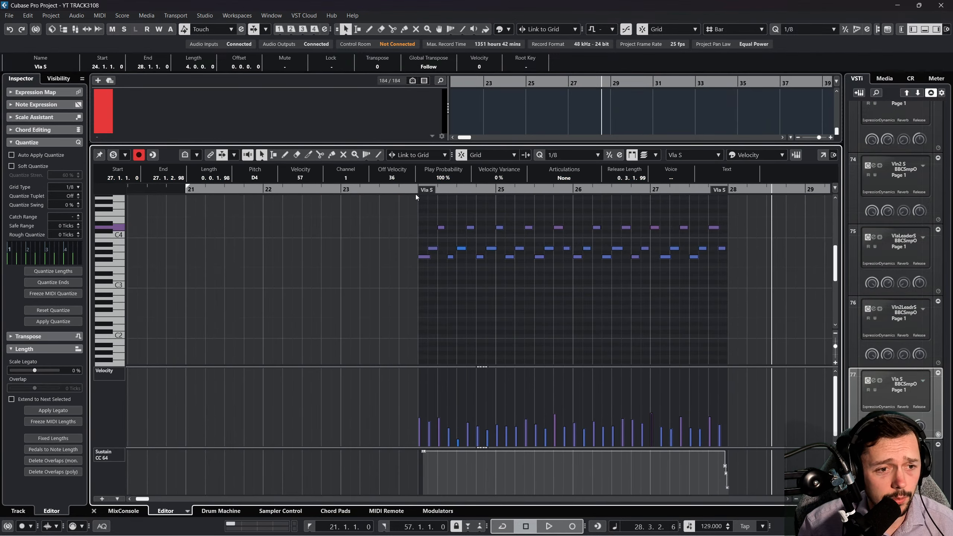
# Play the Vla S and Celli S parts from bar 24 into bar 28, and restart playback around bar 24.
pyautogui.click(409, 189)
pyautogui.click(102, 512)
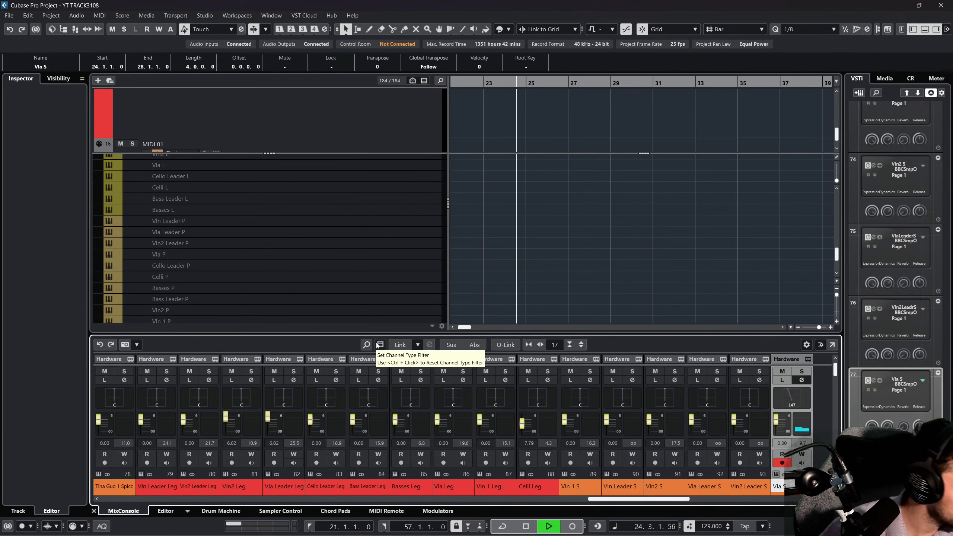
pyautogui.click(95, 511)
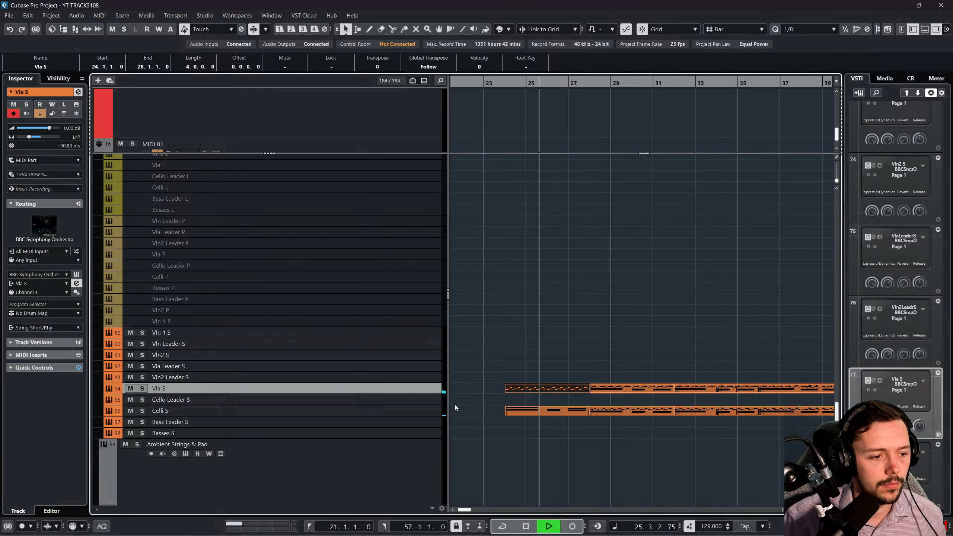
pyautogui.click(576, 343)
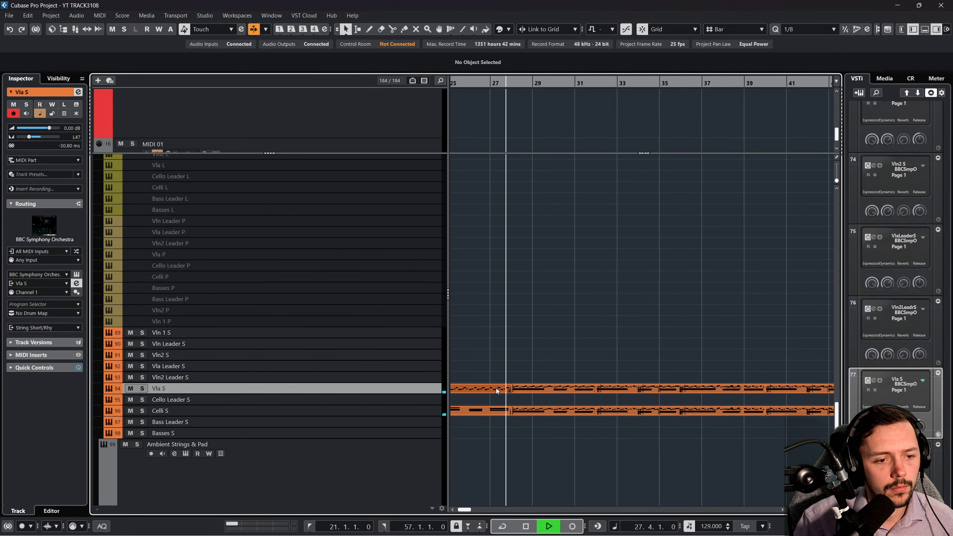
pyautogui.hscroll(-5, 496, 389)
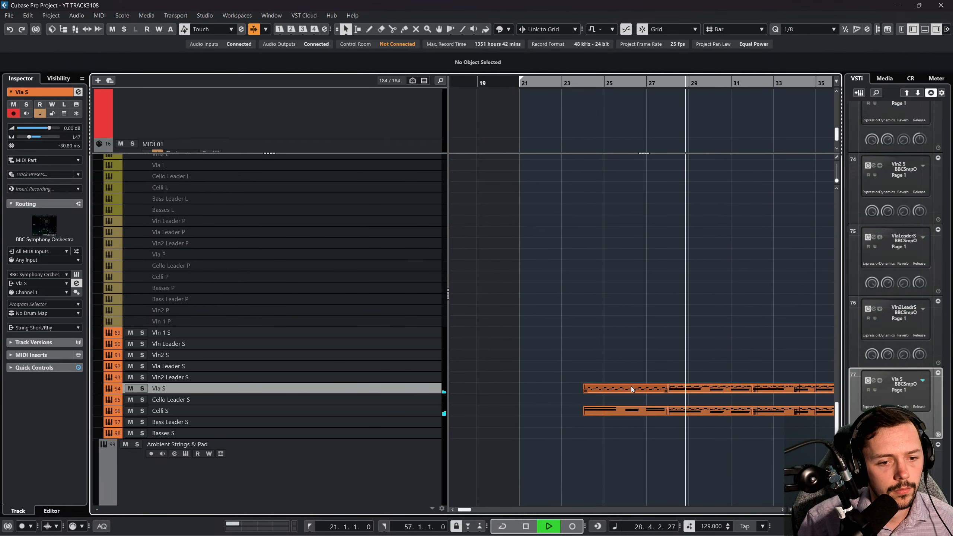
pyautogui.click(594, 82)
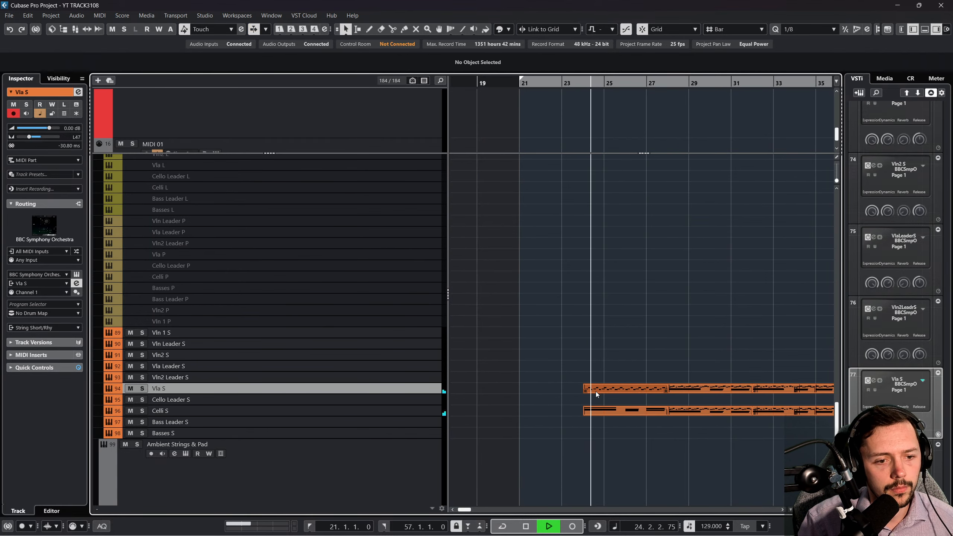
# Delete the sustained notes below C3 from the Vla S part spanning bars 28 to 32.
pyautogui.doubleClick(691, 389)
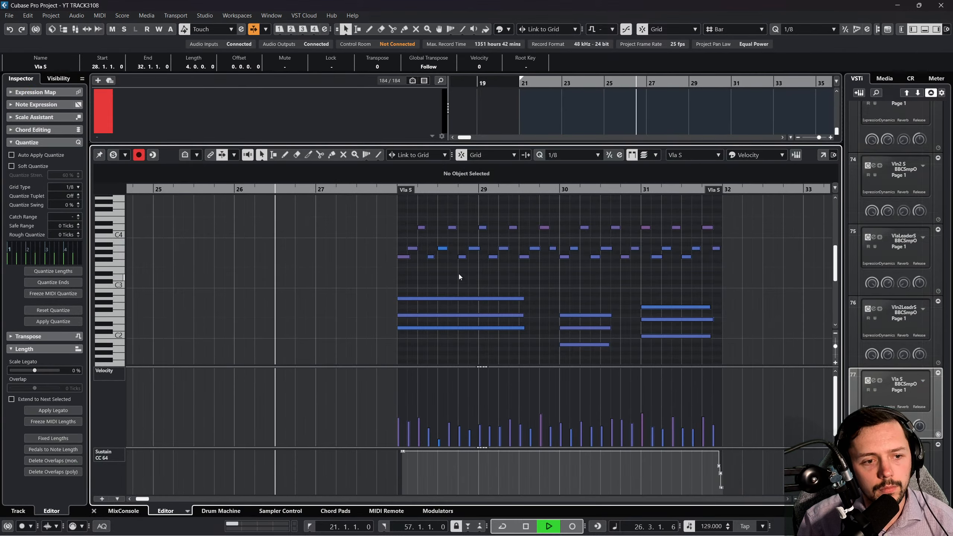
pyautogui.moveTo(395, 268); pyautogui.dragTo(734, 208)
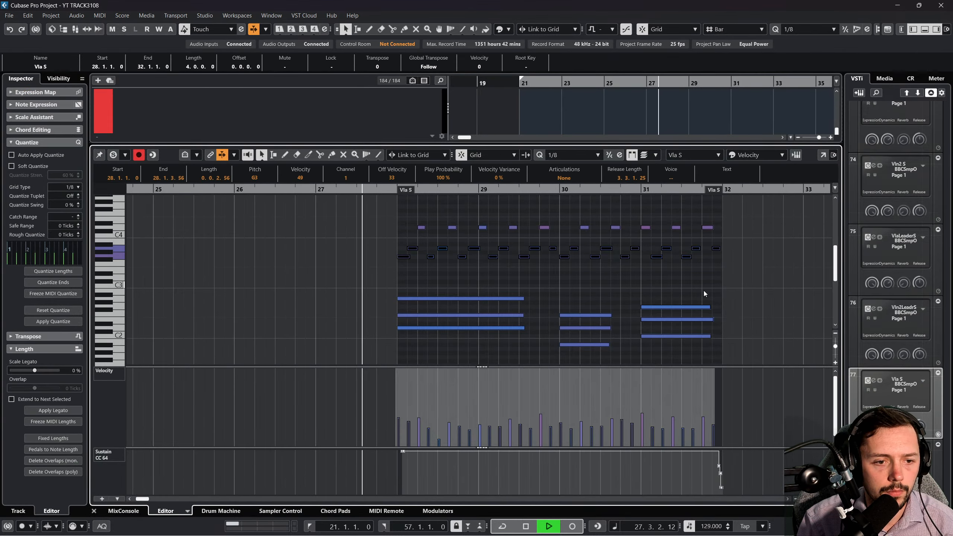
pyautogui.moveTo(704, 290); pyautogui.dragTo(386, 367)
pyautogui.press('Delete')
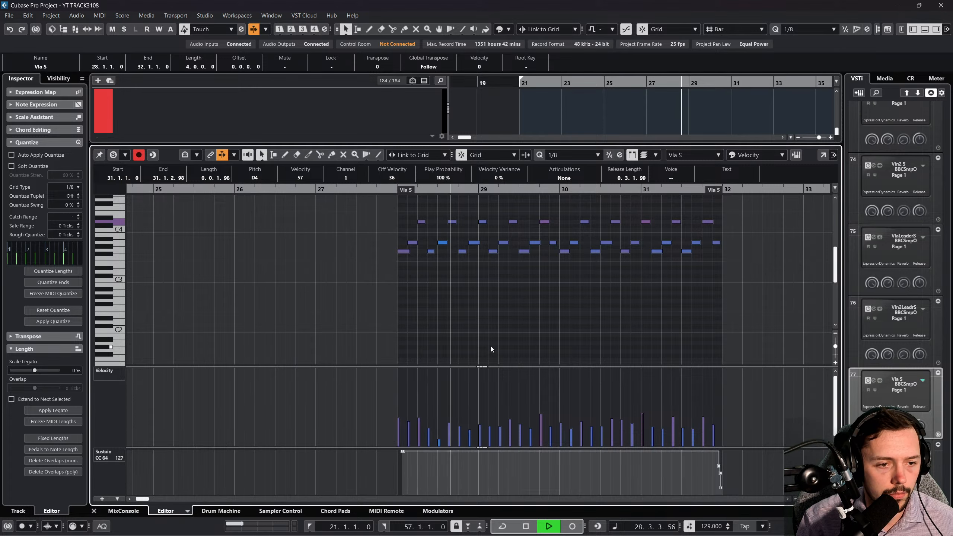
# Restore the sustained notes in the Vla S part at bar 28, delete all but the top note of each low chord, and close the editor.
pyautogui.hotkey('ctrl', 'z')
pyautogui.press('space')
pyautogui.moveTo(443, 302); pyautogui.dragTo(498, 335)
pyautogui.press('Delete')
pyautogui.moveTo(566, 316); pyautogui.dragTo(617, 347)
pyautogui.press('Delete')
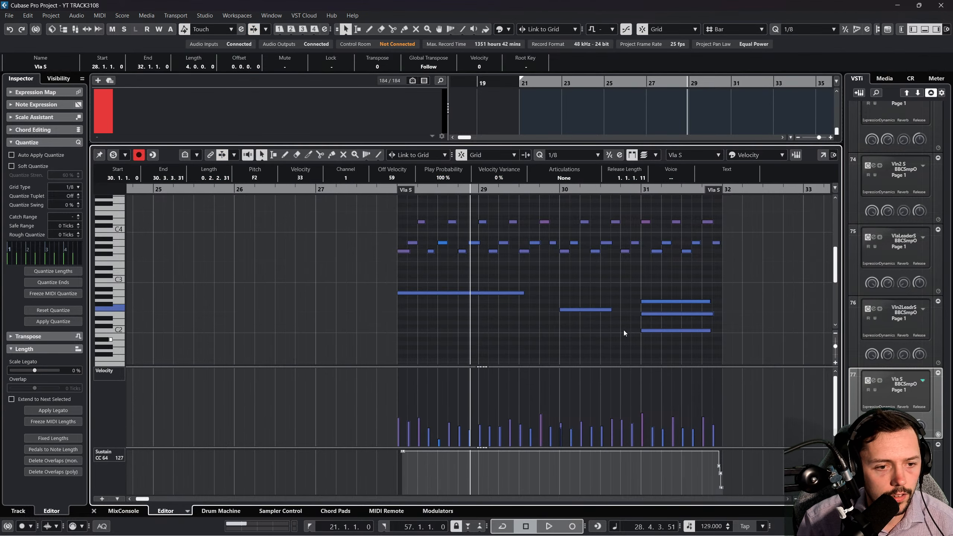
pyautogui.moveTo(637, 310); pyautogui.dragTo(717, 336)
pyautogui.press('Delete')
pyautogui.click(95, 510)
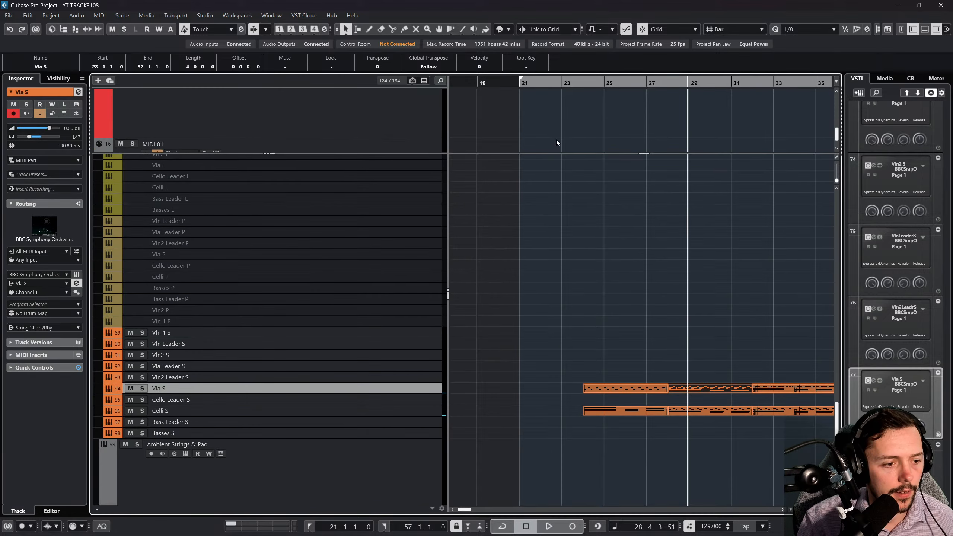
# Play from bar 24 and compare the Vla S and Celli S notes of bars 24 to 28 in the Key Editor.
pyautogui.click(586, 86)
pyautogui.press('space')
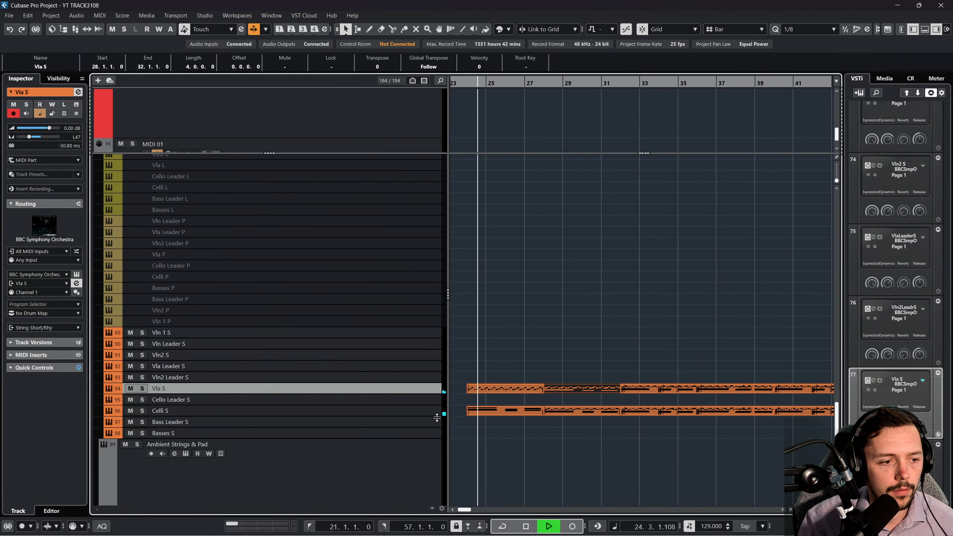
pyautogui.click(99, 16)
pyautogui.click(112, 24)
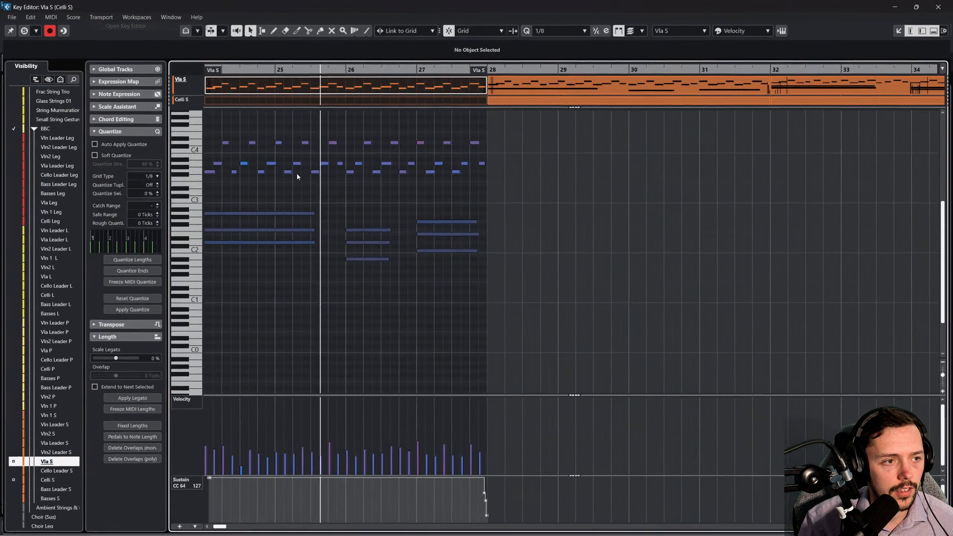
pyautogui.scroll(3, 247, 233)
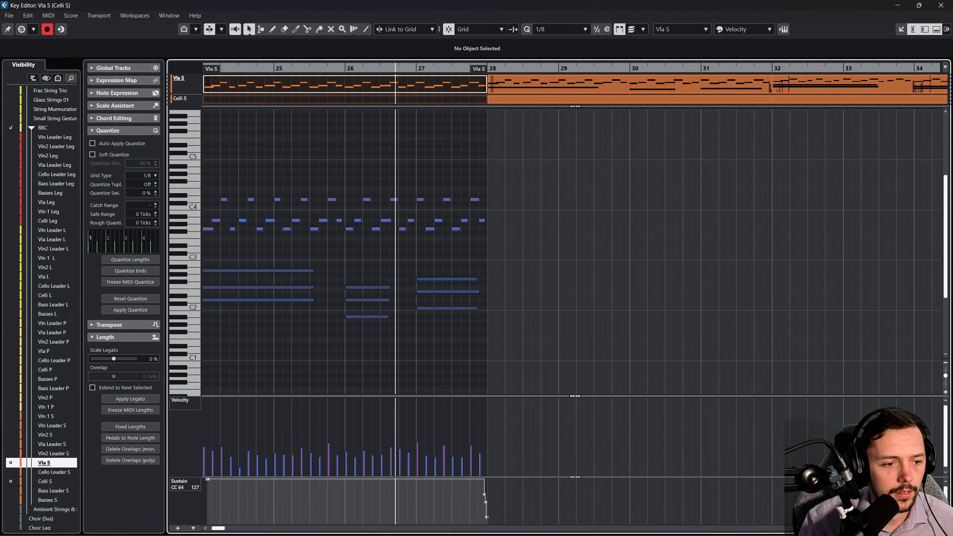
pyautogui.click(940, 5)
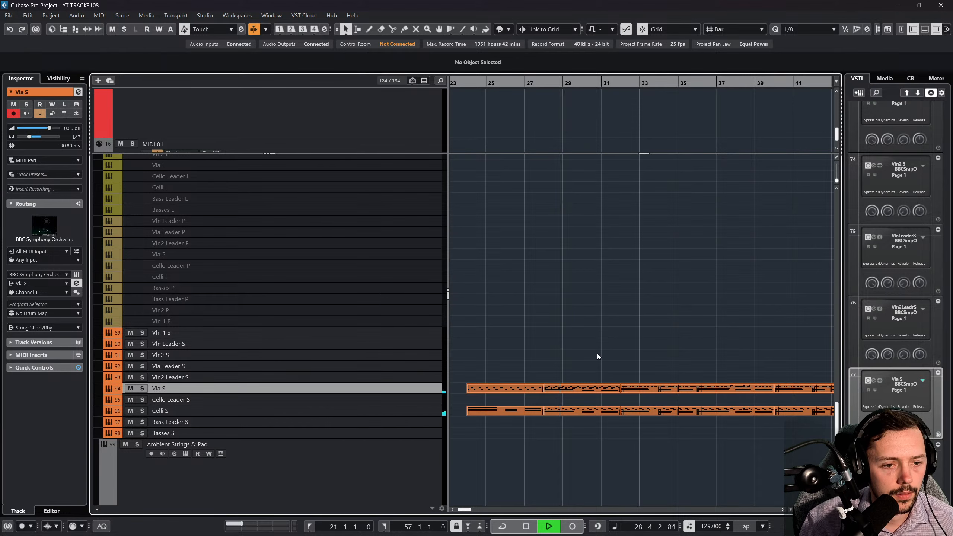
# Delete the upper short notes from the Celli S part spanning bars 28 to 32, and close the editor.
pyautogui.click(587, 388)
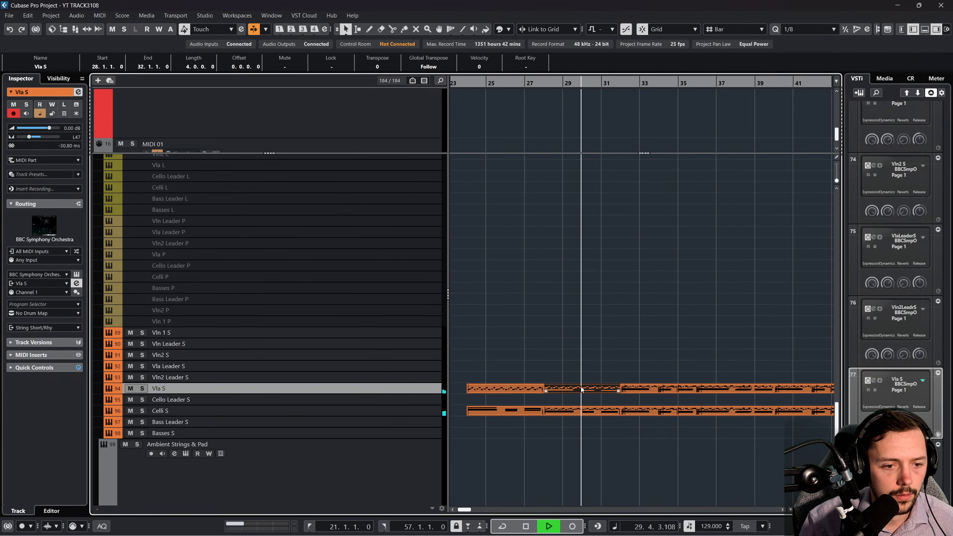
pyautogui.doubleClick(581, 411)
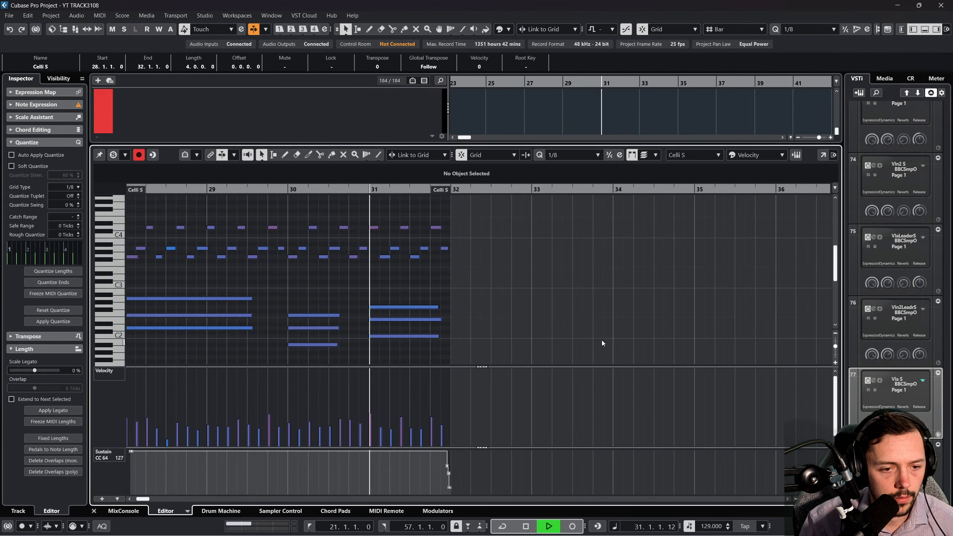
pyautogui.hscroll(-2, 474, 306)
pyautogui.moveTo(668, 274); pyautogui.dragTo(272, 199)
pyautogui.press('Delete')
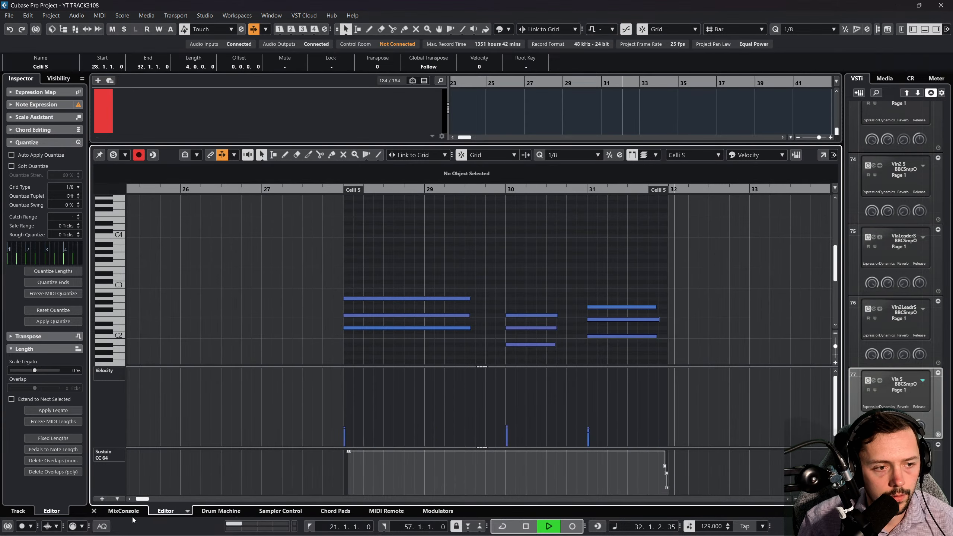
pyautogui.click(94, 511)
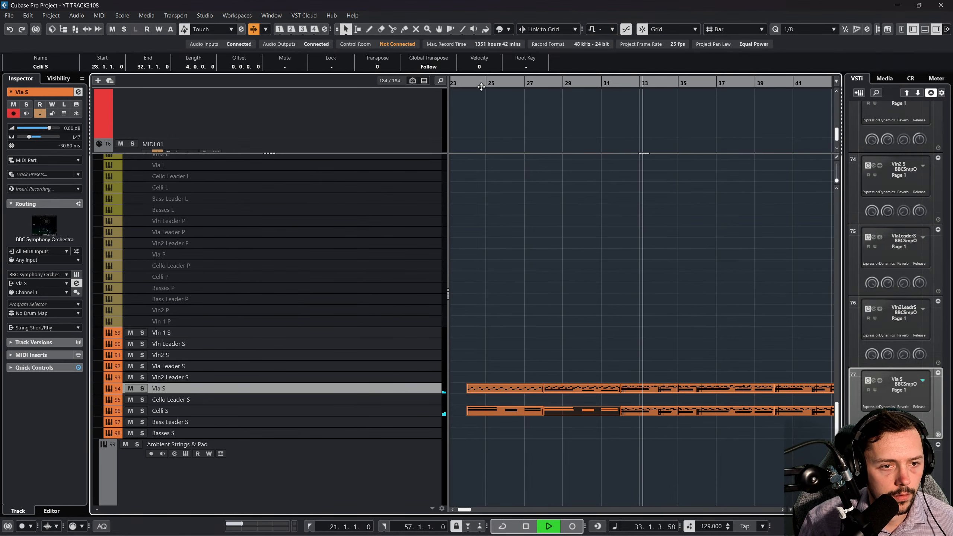
# Replay the Vla S and Celli S parts through bar 32 to hear the divided viola and cello notes.
pyautogui.press('space')
pyautogui.click(546, 199)
pyautogui.scroll(2, 611, 284)
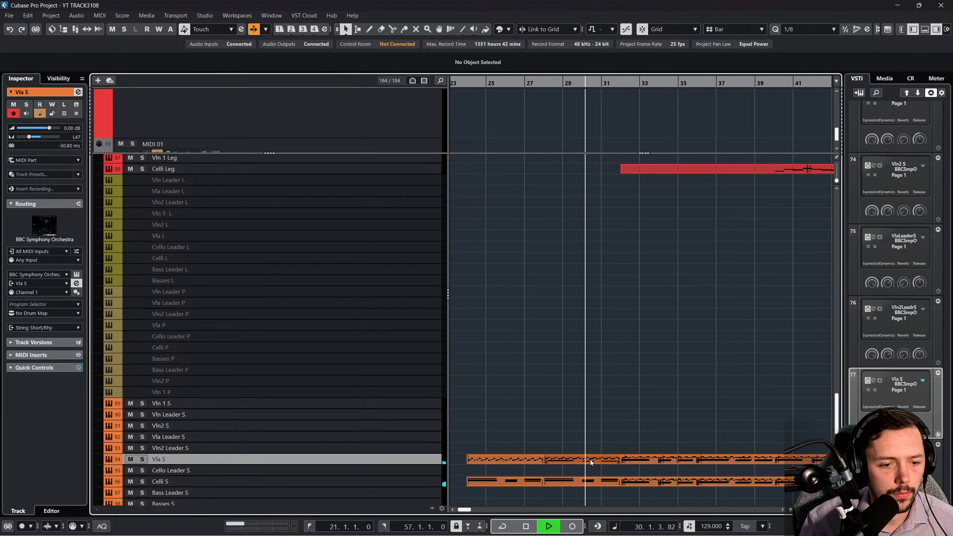
pyautogui.scroll(-3, 587, 443)
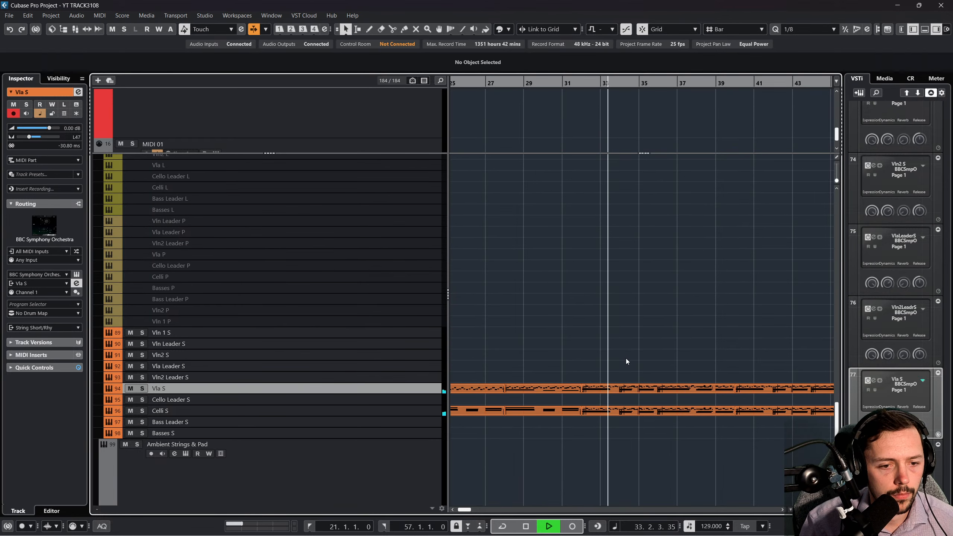
# Select the Basses S track and audition a bass line over the Vla S and Celli S parts from bar 24.
pyautogui.click(416, 435)
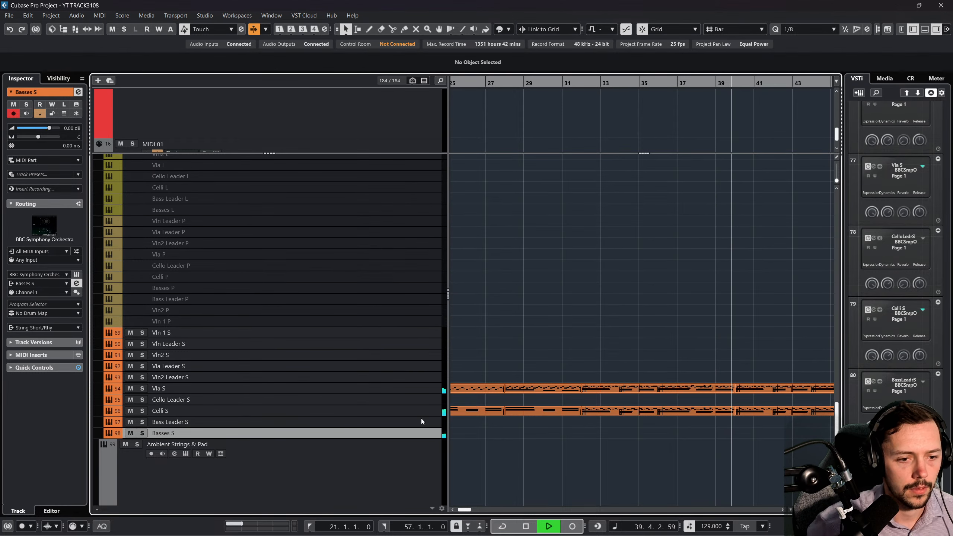
pyautogui.press('space')
pyautogui.click(553, 411)
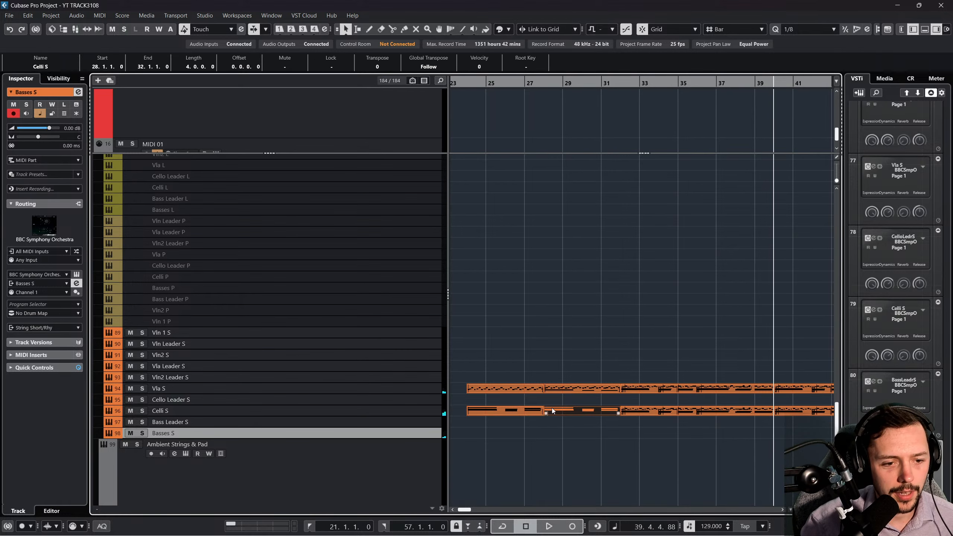
pyautogui.click(628, 410)
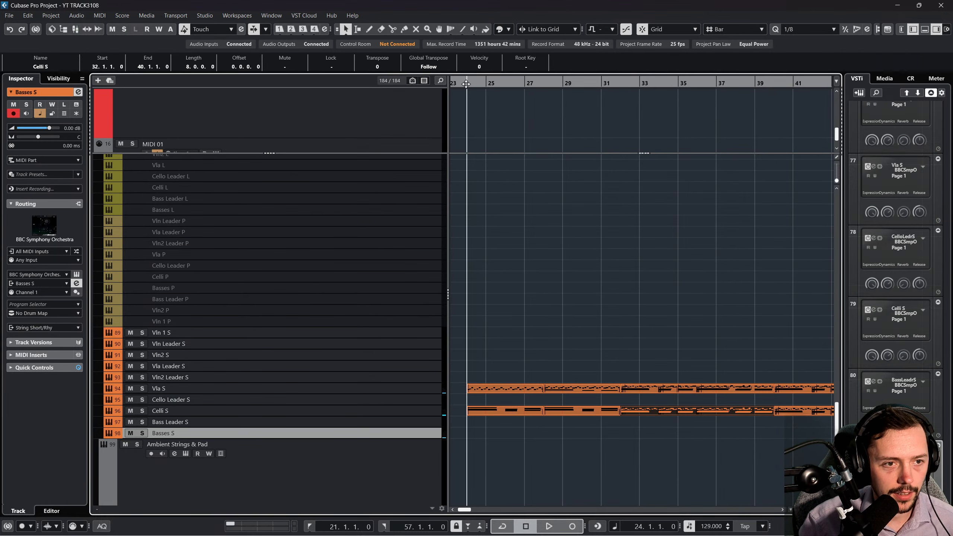
pyautogui.press('space')
pyautogui.click(584, 450)
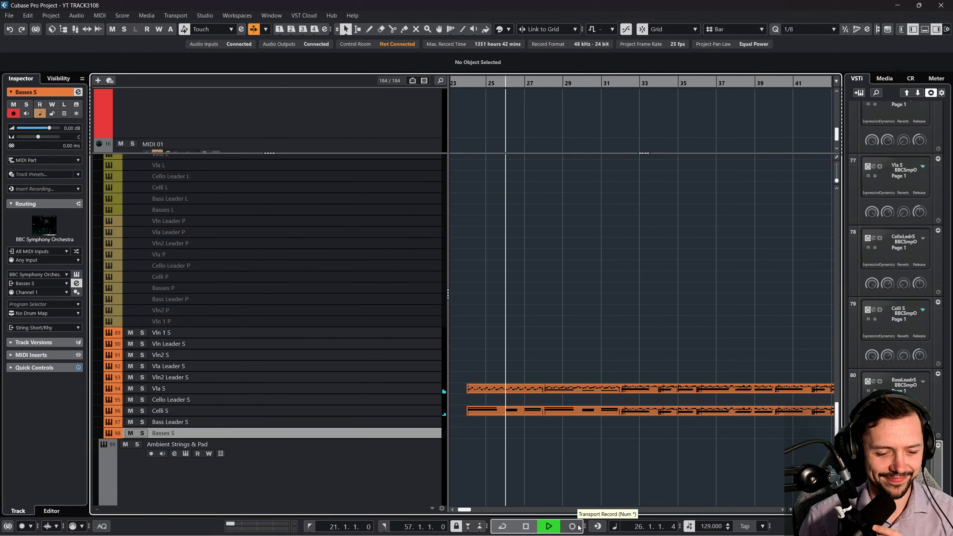
pyautogui.moveTo(590, 525)
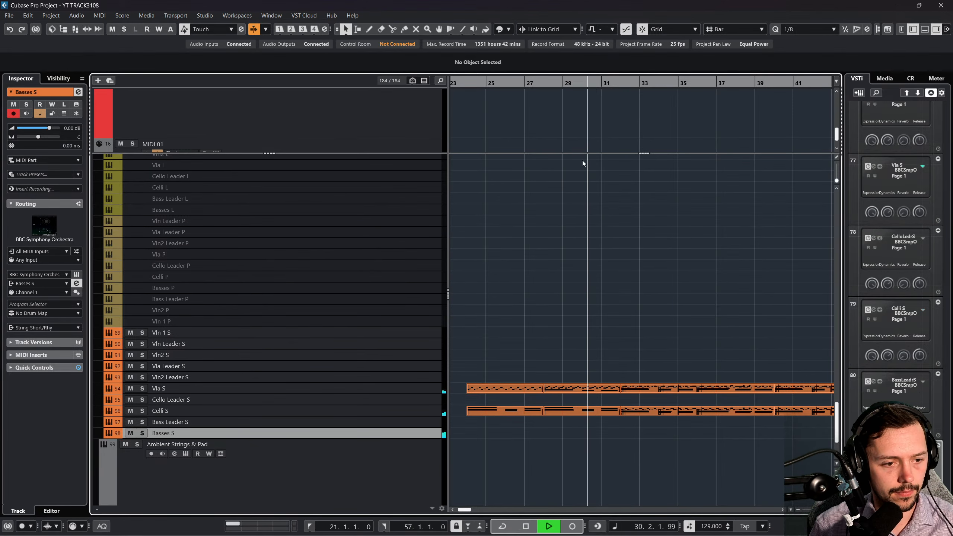
# Try recording a bass line on the Basses S track from bar 25 past bar 32.
pyautogui.click(535, 82)
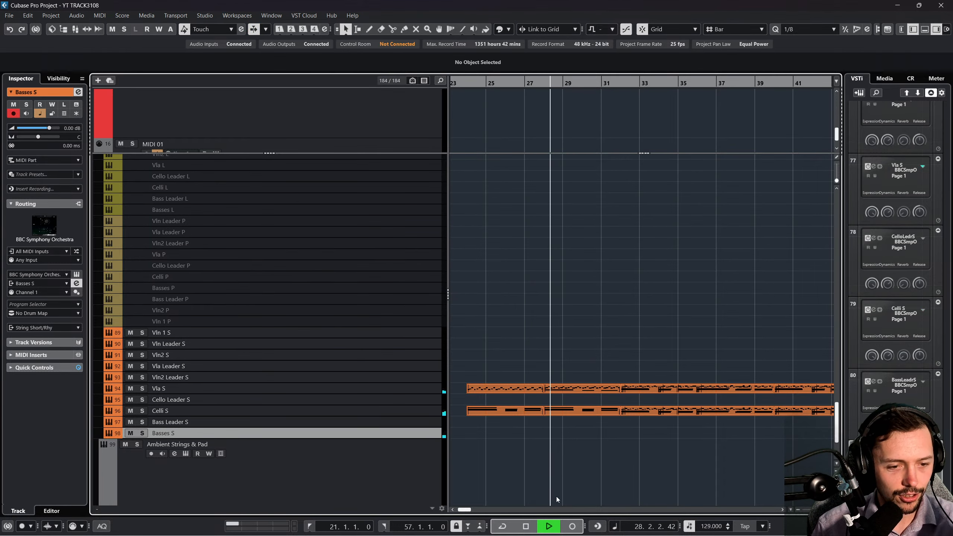
pyautogui.click(457, 84)
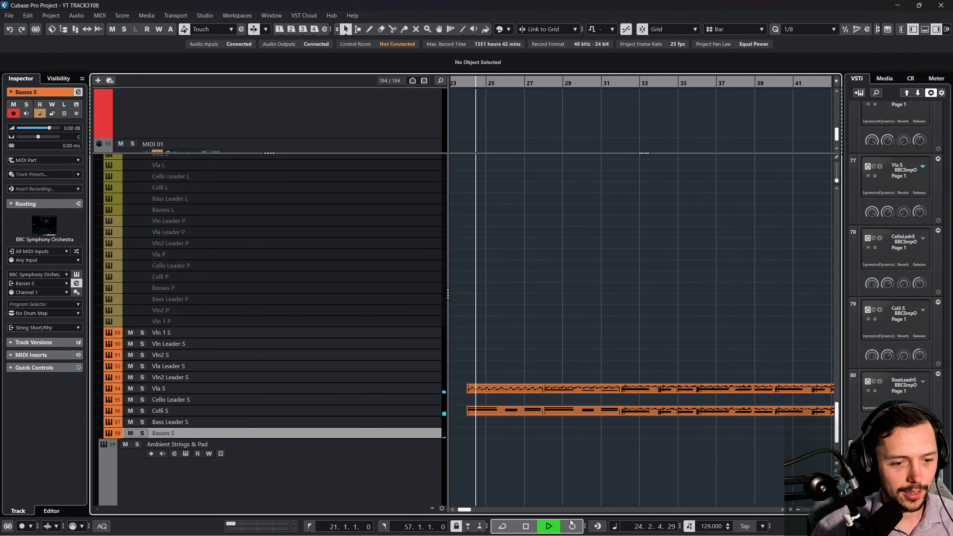
pyautogui.click(587, 314)
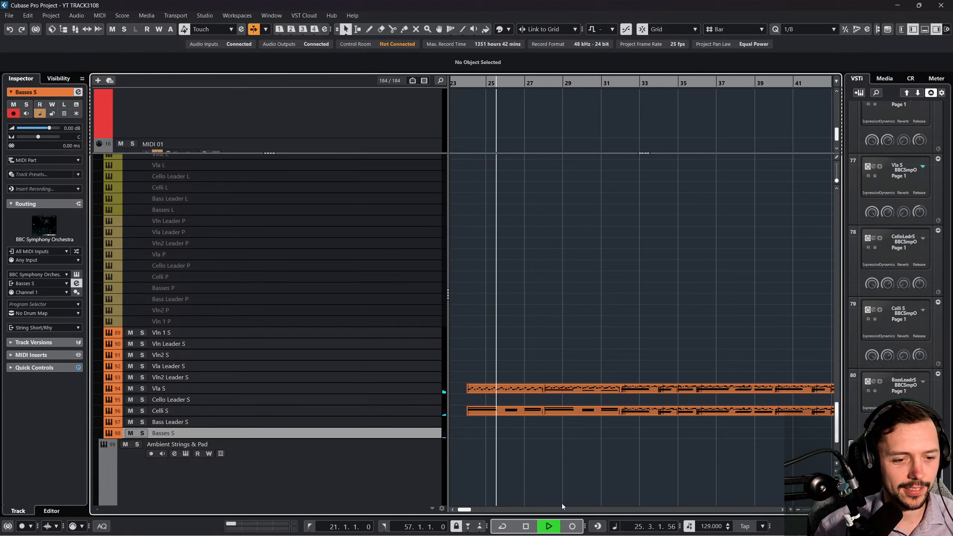
pyautogui.press('KP_Multiply')
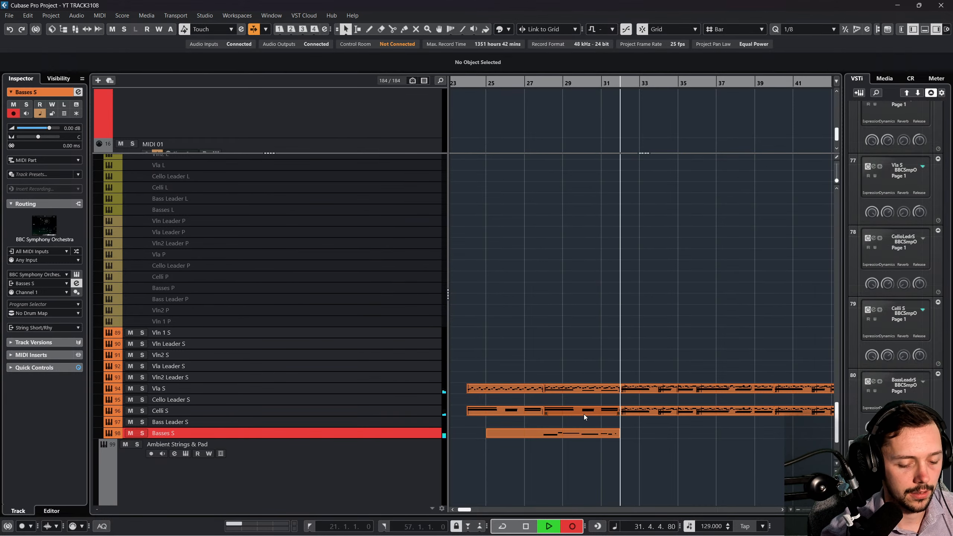
pyautogui.press('space')
# Review the notes of the recorded Basses S part in the editor, close it, and discard the take.
pyautogui.doubleClick(579, 434)
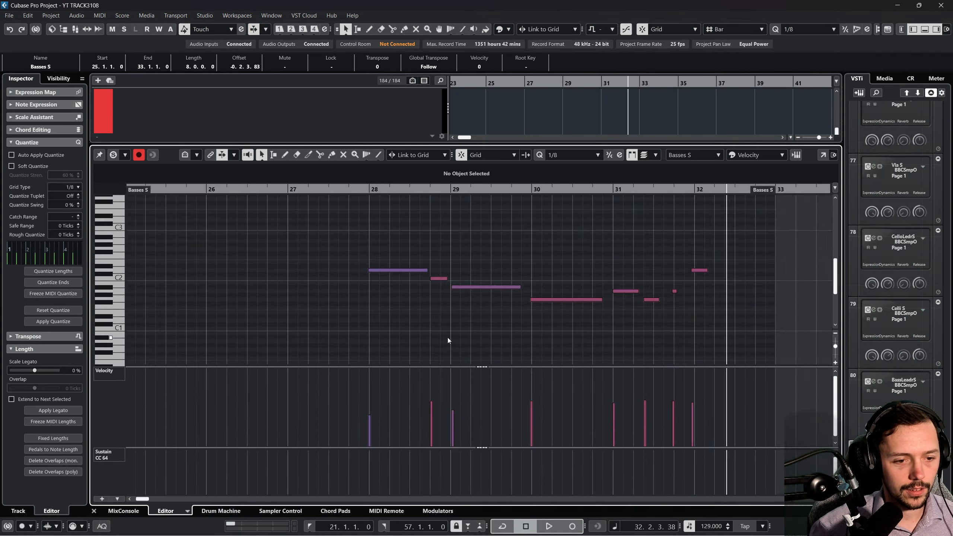
pyautogui.hscroll(-3, 446, 336)
pyautogui.hscroll(4, 447, 336)
pyautogui.click(94, 510)
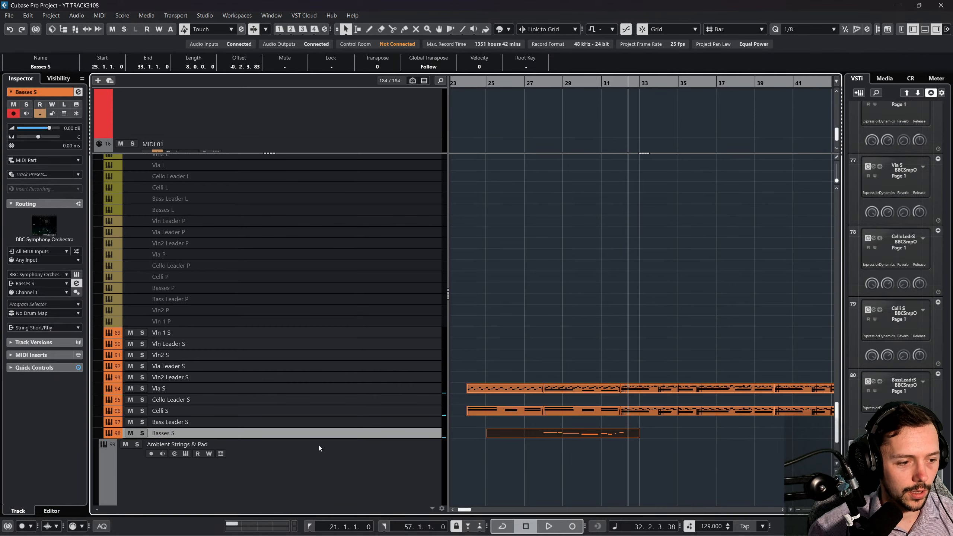
# Add the Bass Leader S and Vla Leader S tracks to the Basses S track selection.
pyautogui.keyDown('ctrl'); pyautogui.click(377, 422); pyautogui.keyUp('ctrl')
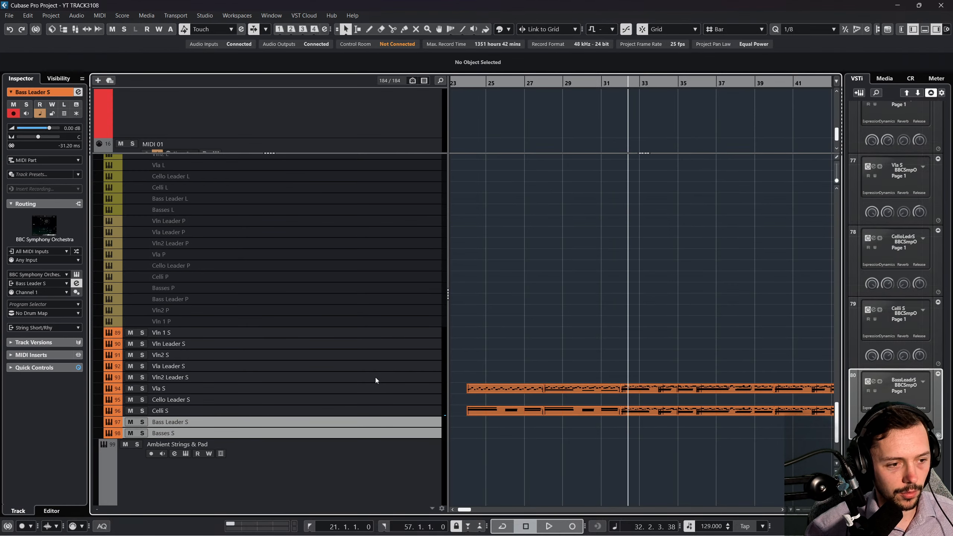
pyautogui.keyDown('ctrl'); pyautogui.click(373, 363); pyautogui.keyUp('ctrl')
pyautogui.scroll(20, 394, 347)
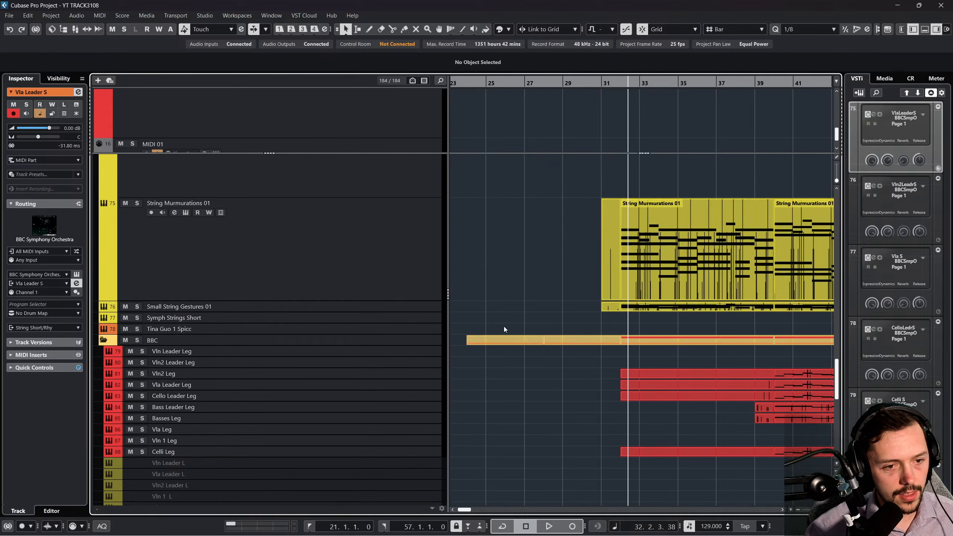
pyautogui.scroll(5, 373, 279)
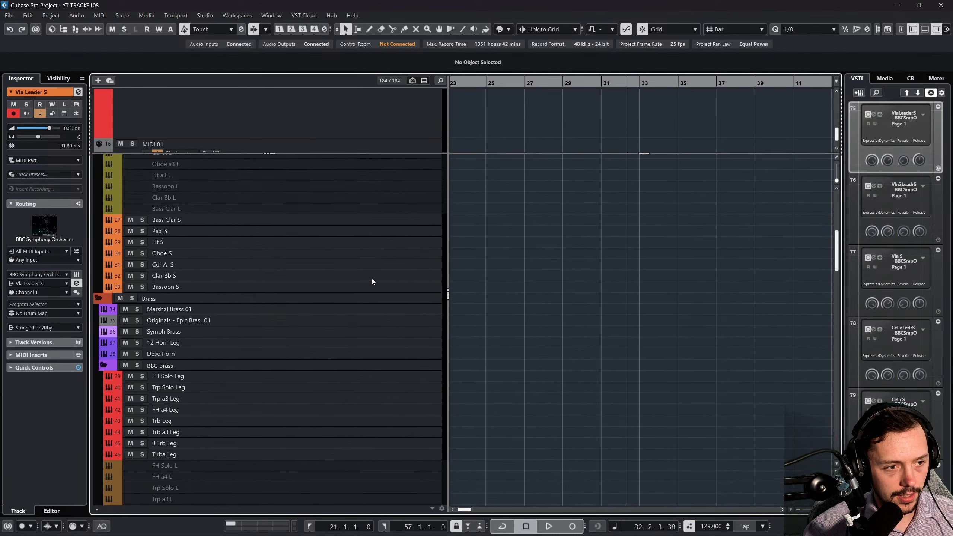
pyautogui.keyDown('ctrl'); pyautogui.click(319, 312); pyautogui.keyUp('ctrl')
pyautogui.keyDown('ctrl'); pyautogui.click(340, 325); pyautogui.keyUp('ctrl')
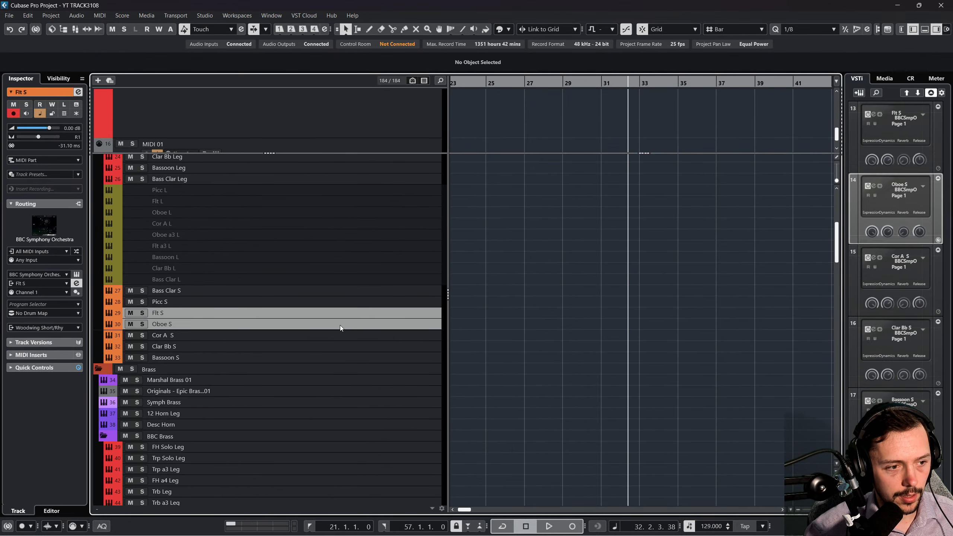
pyautogui.keyDown('ctrl'); pyautogui.click(340, 325); pyautogui.keyUp('ctrl')
pyautogui.keyDown('ctrl'); pyautogui.click(339, 316); pyautogui.keyUp('ctrl')
pyautogui.scroll(-10, 514, 300)
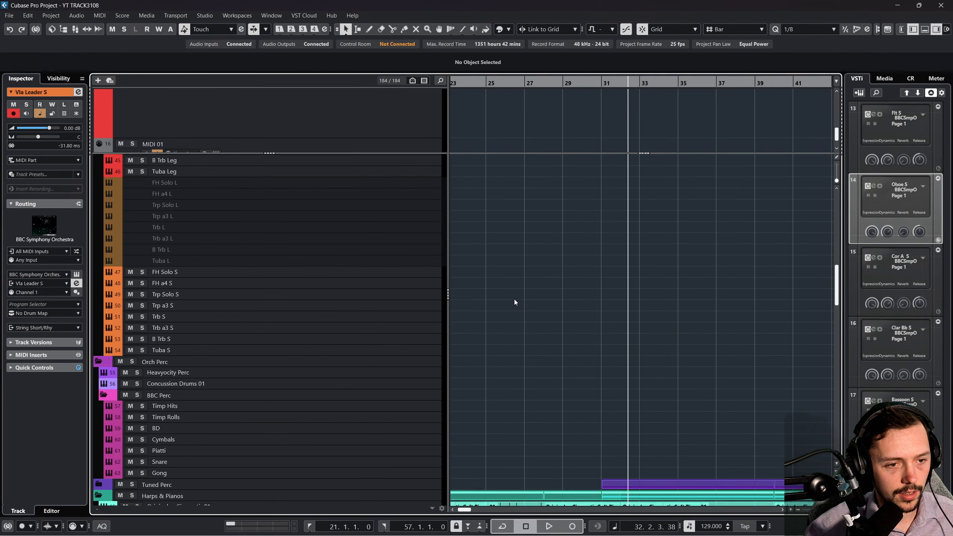
pyautogui.scroll(-10, 523, 321)
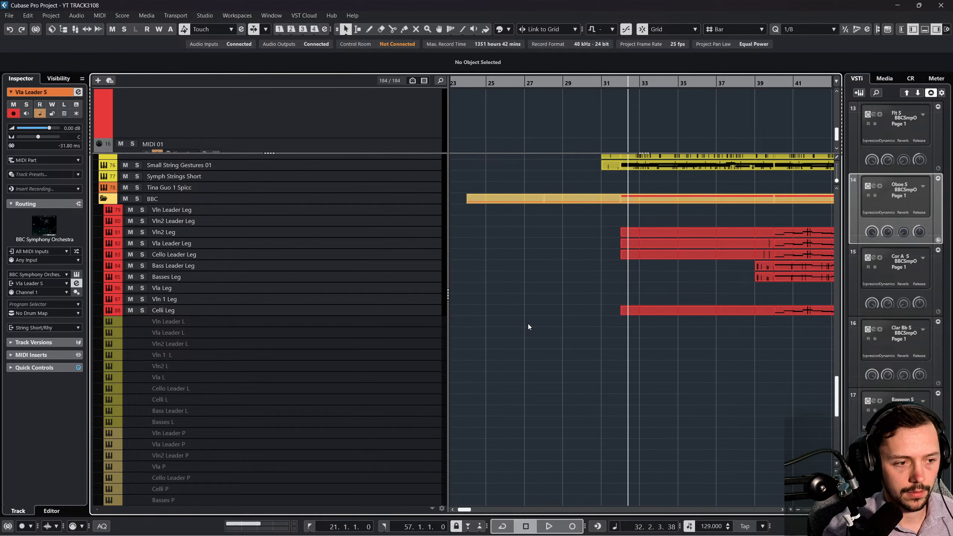
pyautogui.scroll(-8, 514, 311)
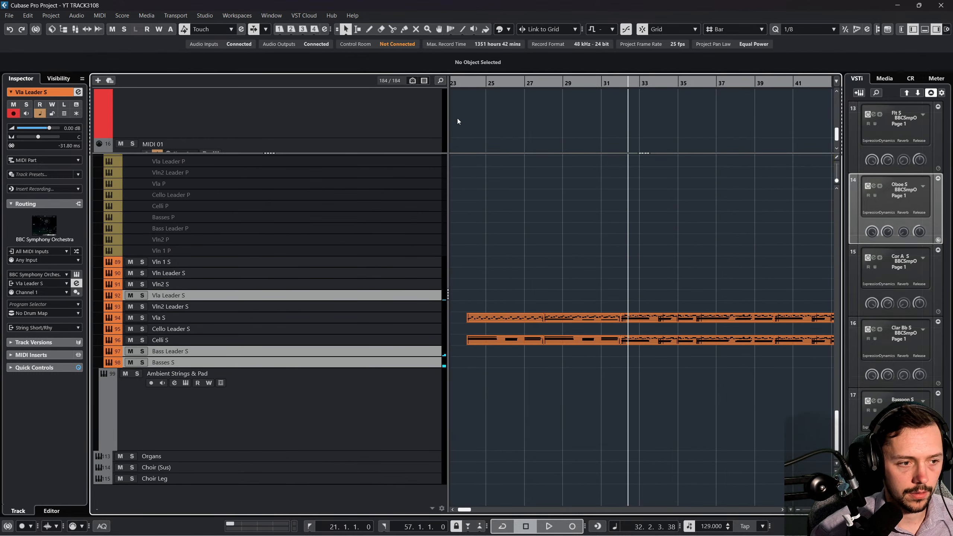
# Record a bass line on the Vla Leader S, Bass Leader S and Basses S tracks together, from bar 24 past bar 34.
pyautogui.moveTo(465, 84); pyautogui.dragTo(640, 83)
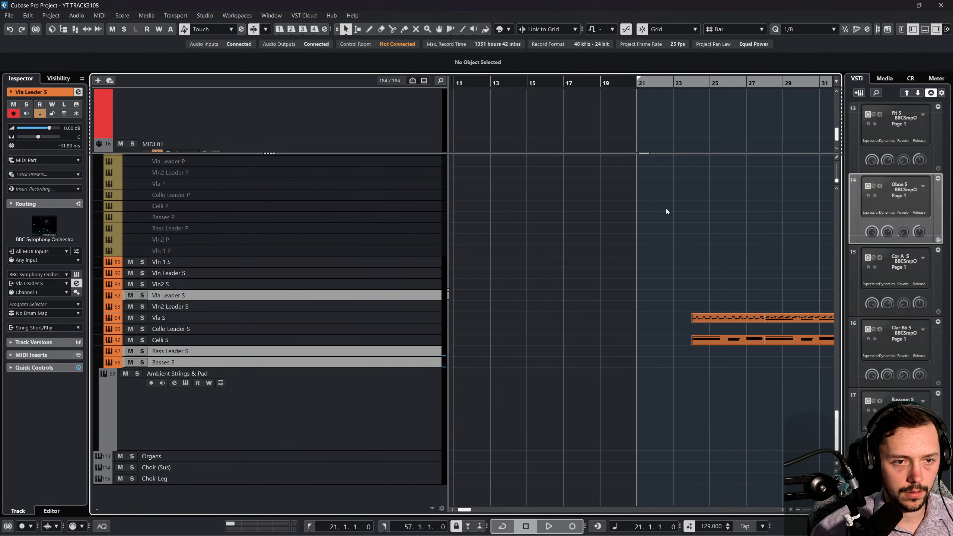
pyautogui.press('space')
pyautogui.scroll(10, 675, 326)
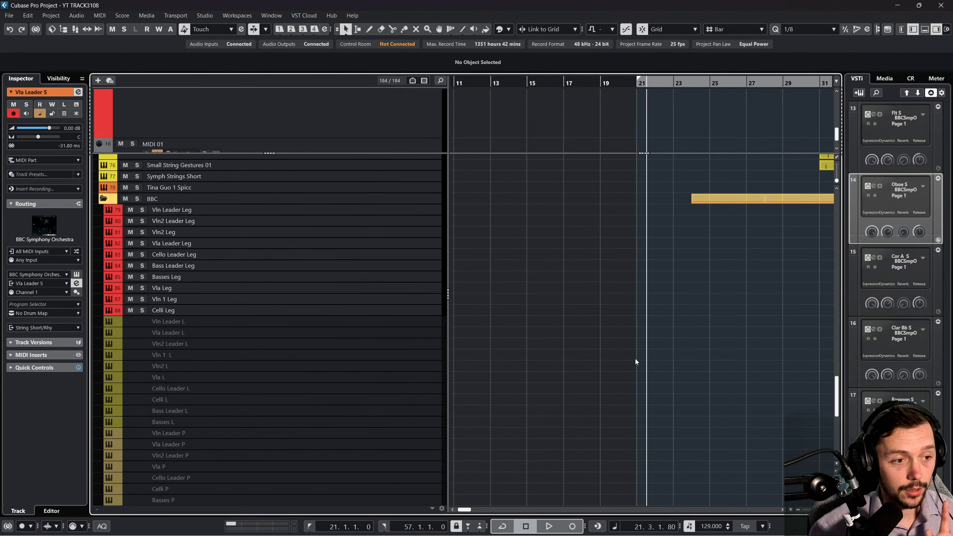
pyautogui.scroll(-6, 635, 359)
pyautogui.hscroll(5, 693, 367)
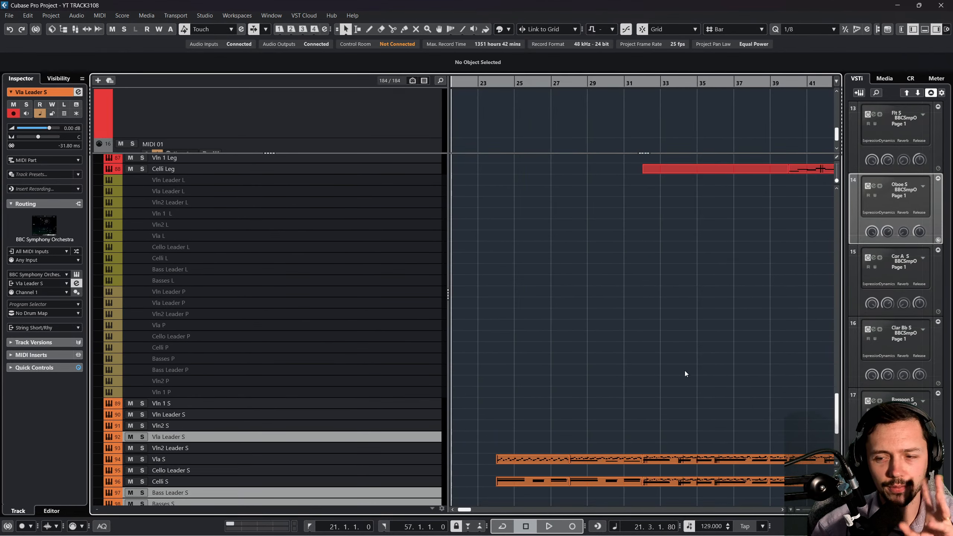
pyautogui.scroll(-3, 685, 371)
pyautogui.click(496, 82)
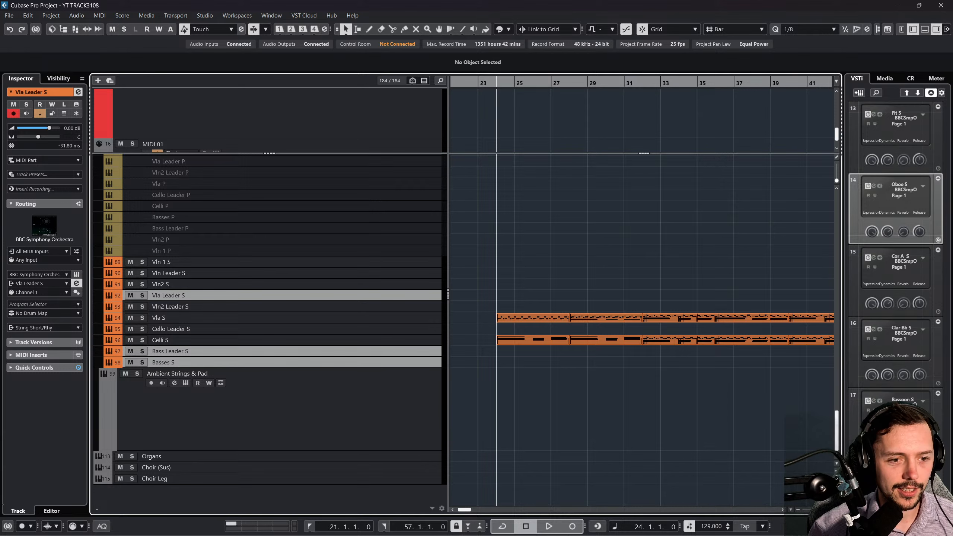
pyautogui.click(572, 526)
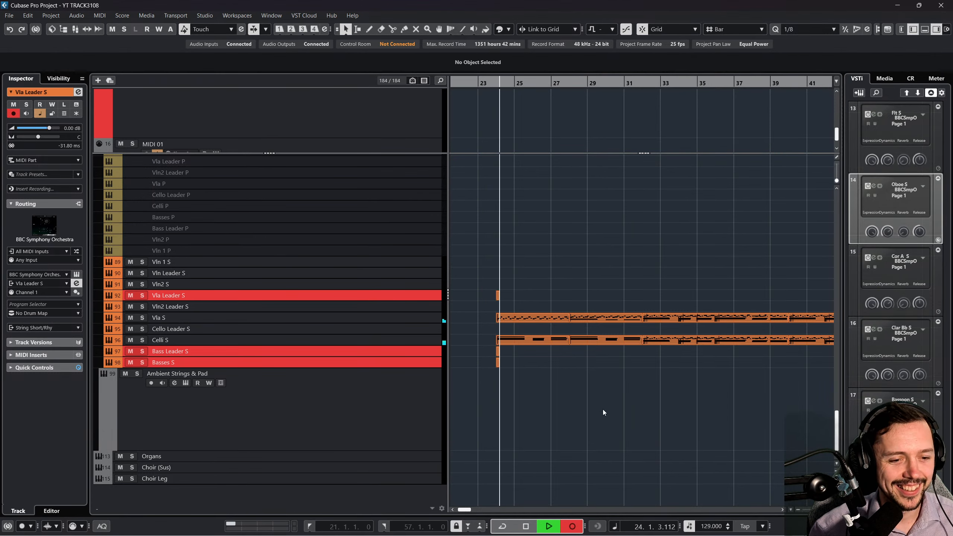
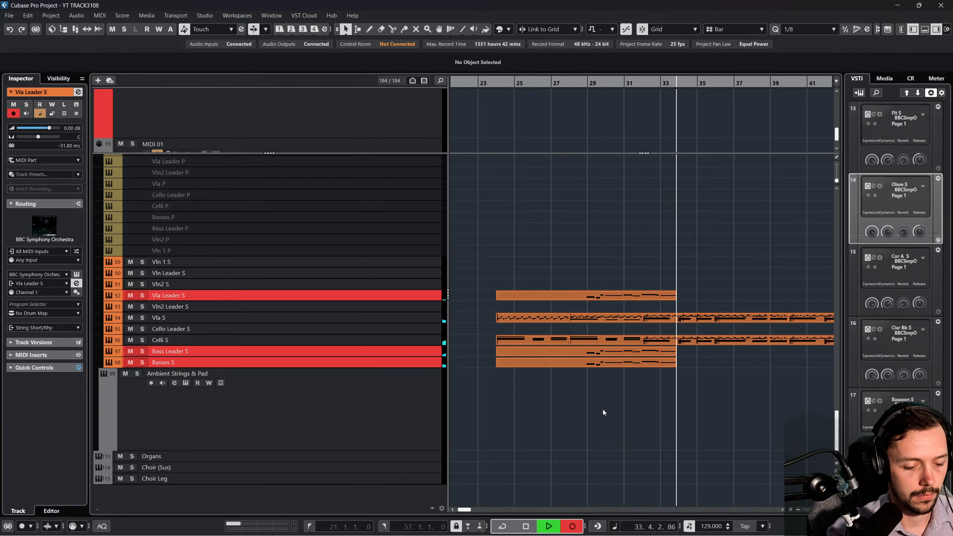
pyautogui.press('space')
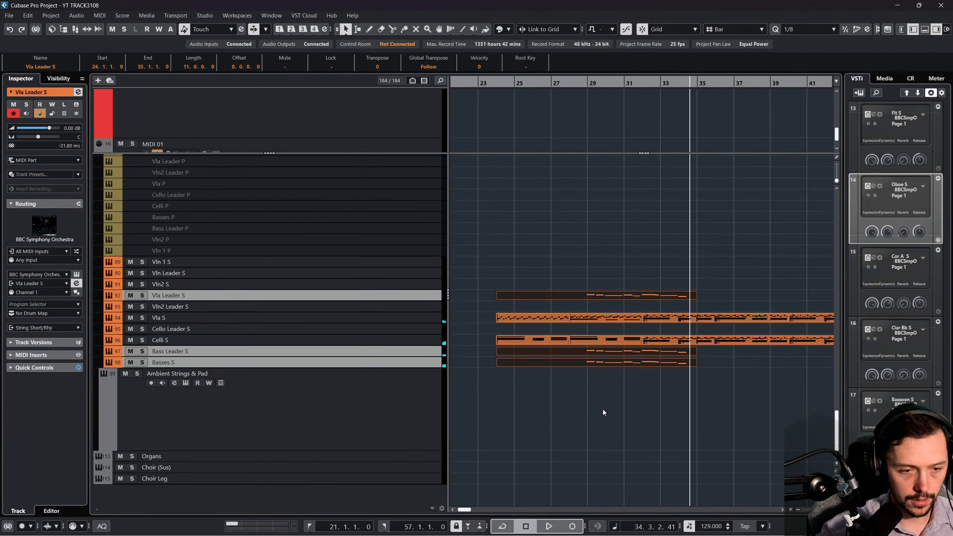
# Even out the Vla Leader S note velocities and quantize the notes of all three recorded parts to the 1/8 grid in the Key Editor.
pyautogui.click(584, 85)
pyautogui.press('space')
pyautogui.click(99, 16)
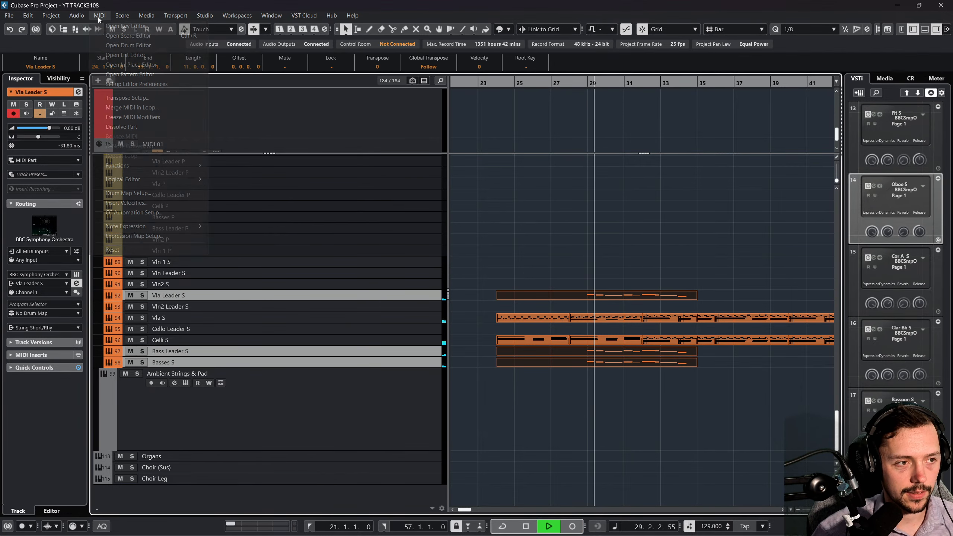
pyautogui.click(123, 26)
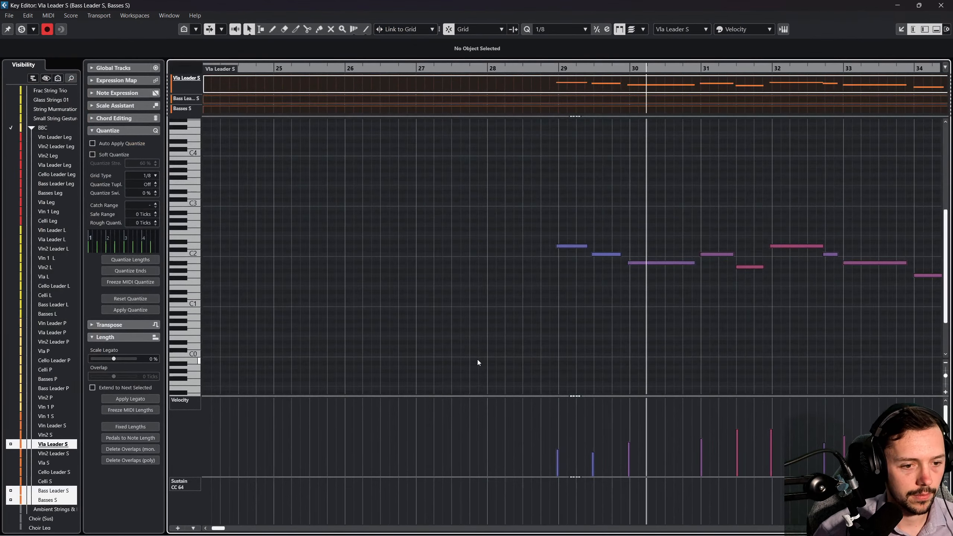
pyautogui.hscroll(3, 477, 360)
pyautogui.hotkey('ctrl', 'a')
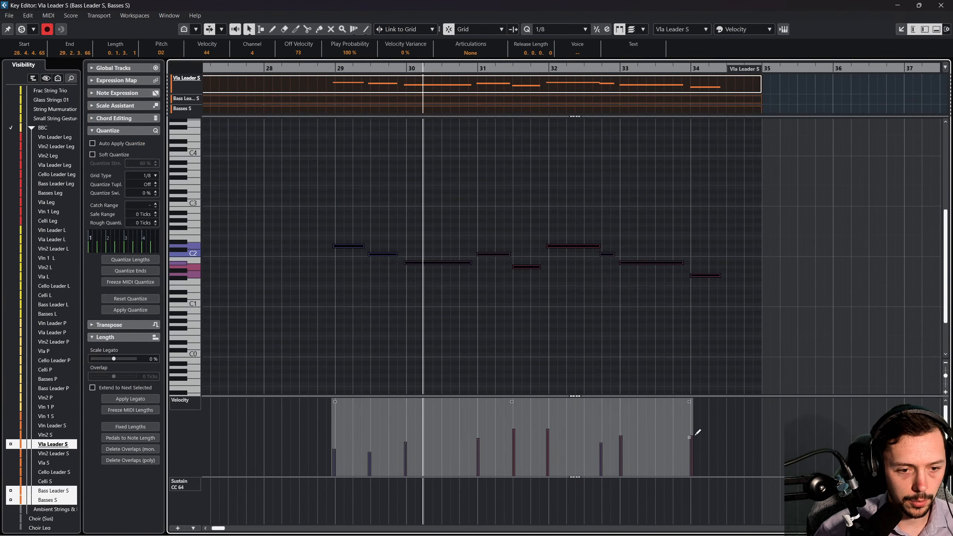
pyautogui.click(478, 265)
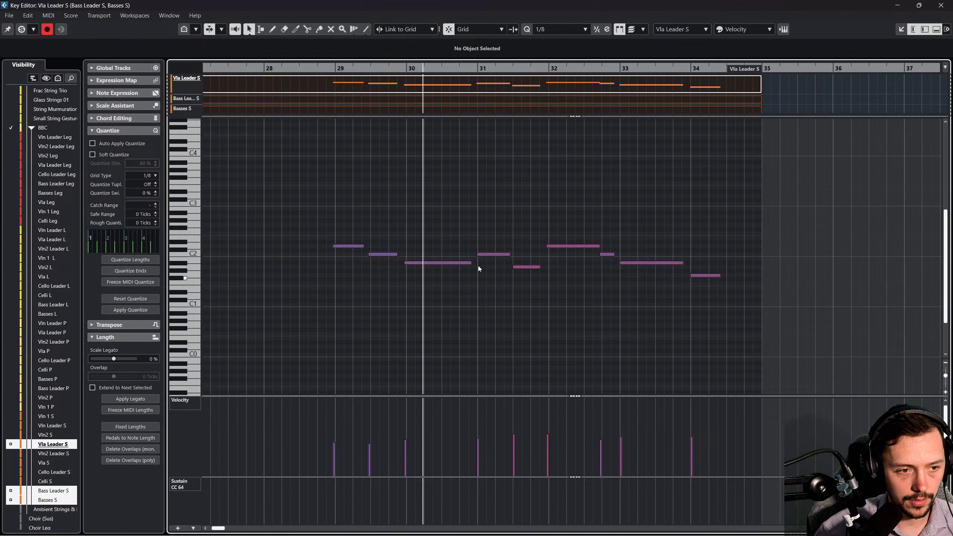
pyautogui.hotkey('ctrl', 'a')
pyautogui.press('q')
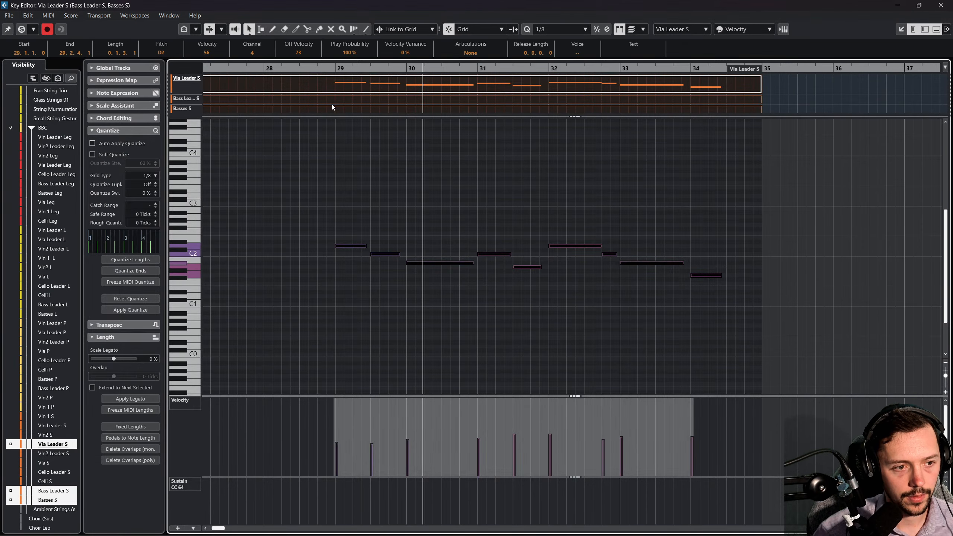
pyautogui.click(328, 70)
pyautogui.press('Escape')
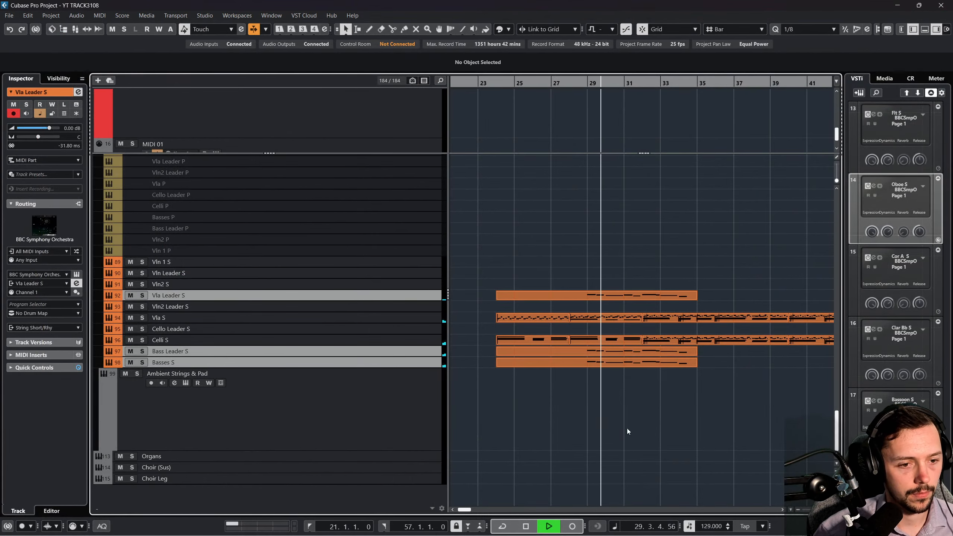
# Delete the recorded Vla Leader S and Basses S parts, keeping only the Bass Leader S take.
pyautogui.click(559, 295)
pyautogui.press('Delete')
pyautogui.click(544, 351)
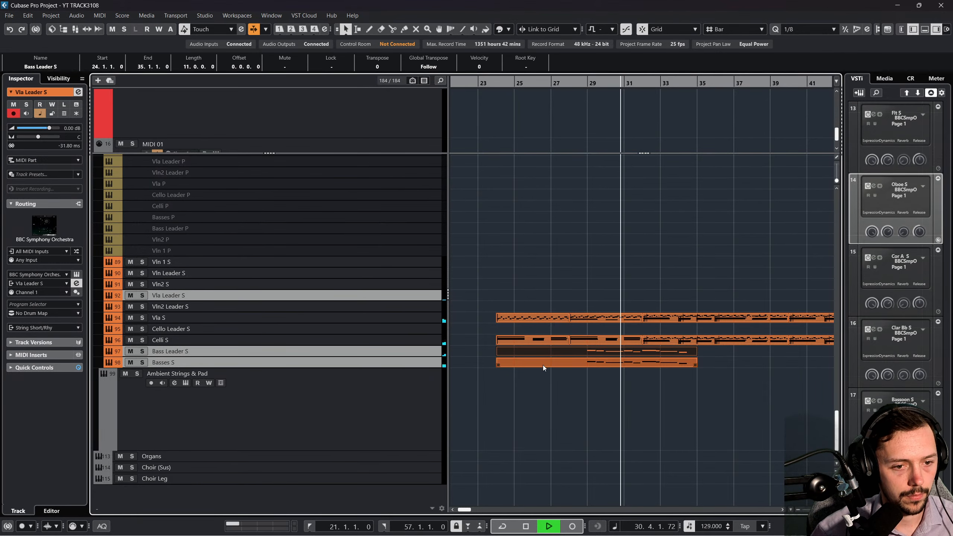
pyautogui.press('Delete')
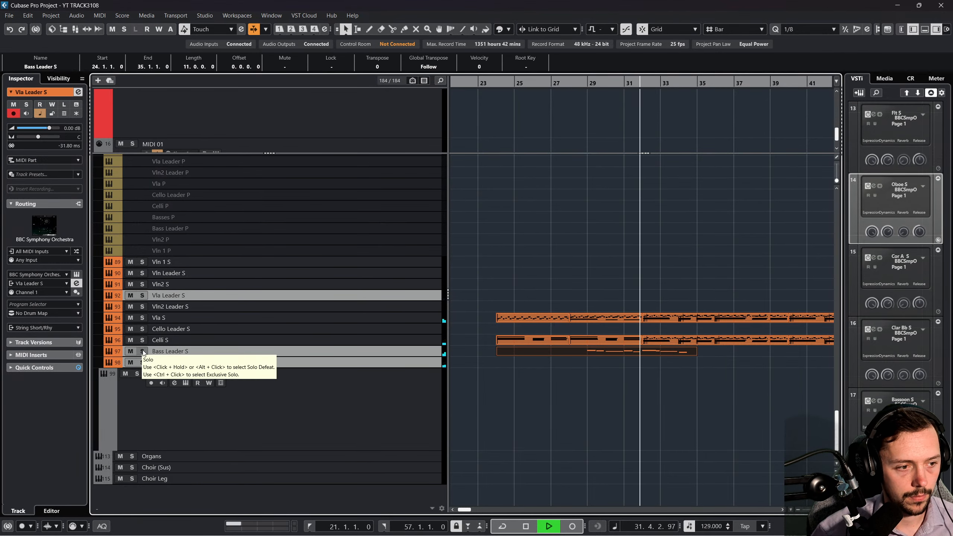
pyautogui.press('space')
# Even out the note velocities of the Bass Leader S part and turn cycle mode on.
pyautogui.doubleClick(554, 351)
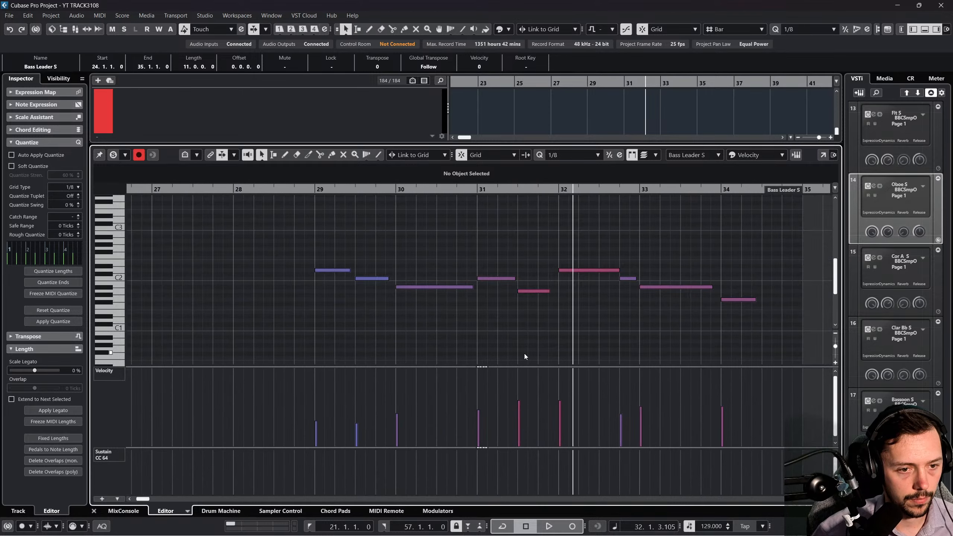
pyautogui.hotkey('ctrl', 'a')
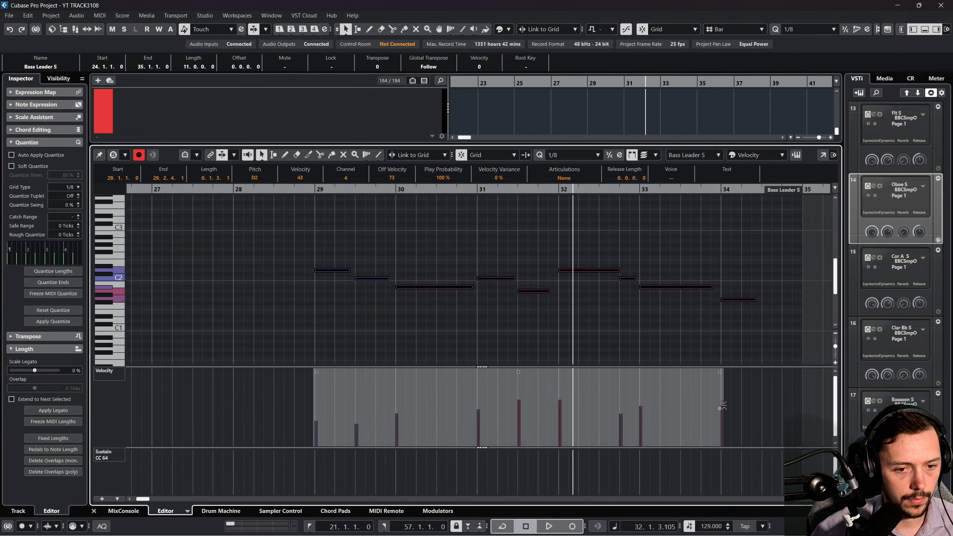
pyautogui.press('KP_Divide')
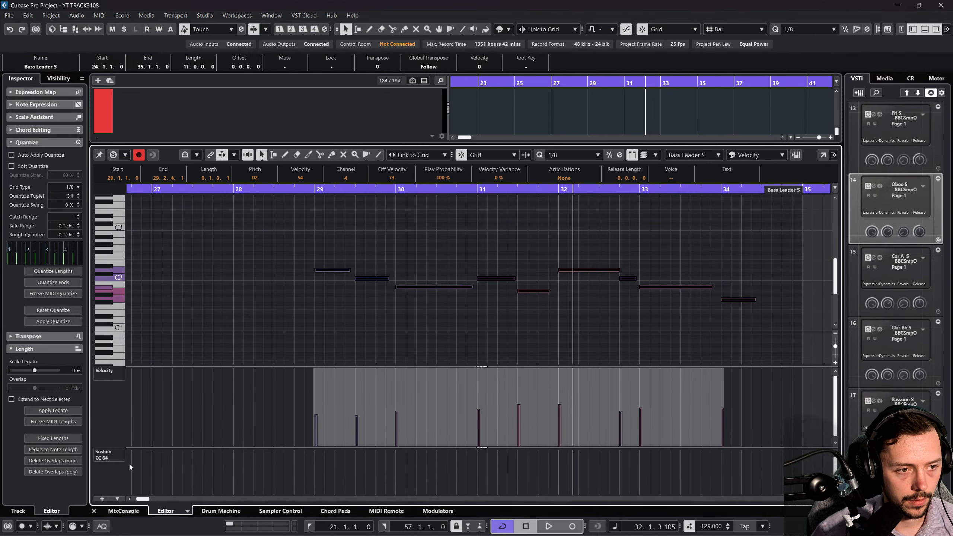
pyautogui.click(94, 511)
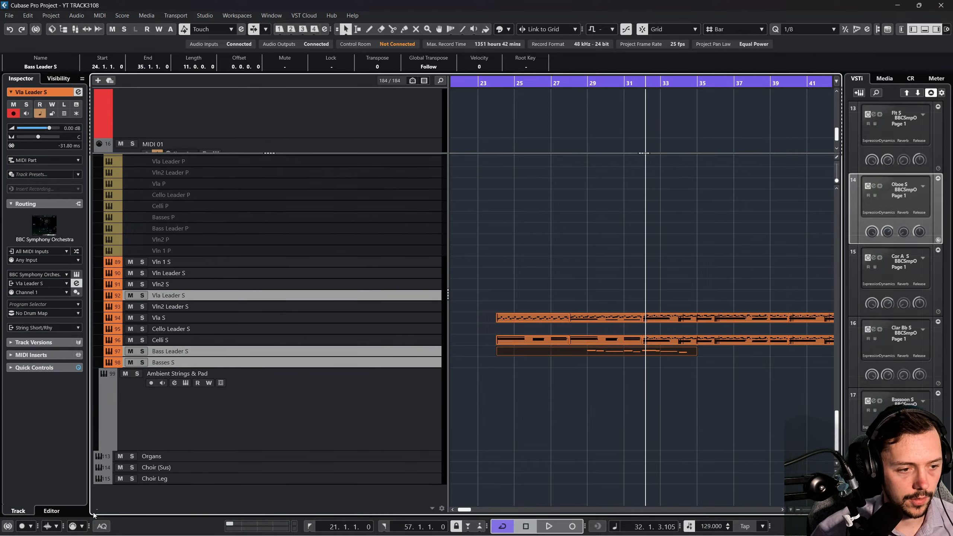
# Solo the Bass Leader S track instead of Basses S, select it, and play it from bar 29.
pyautogui.click(143, 351)
pyautogui.click(143, 351)
pyautogui.click(142, 362)
pyautogui.click(528, 358)
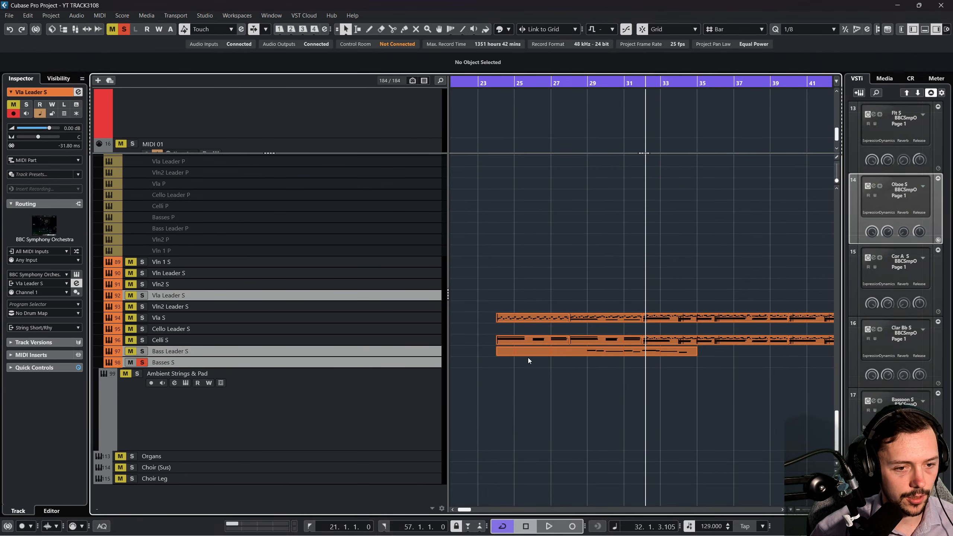
pyautogui.click(142, 362)
pyautogui.click(142, 351)
pyautogui.click(593, 86)
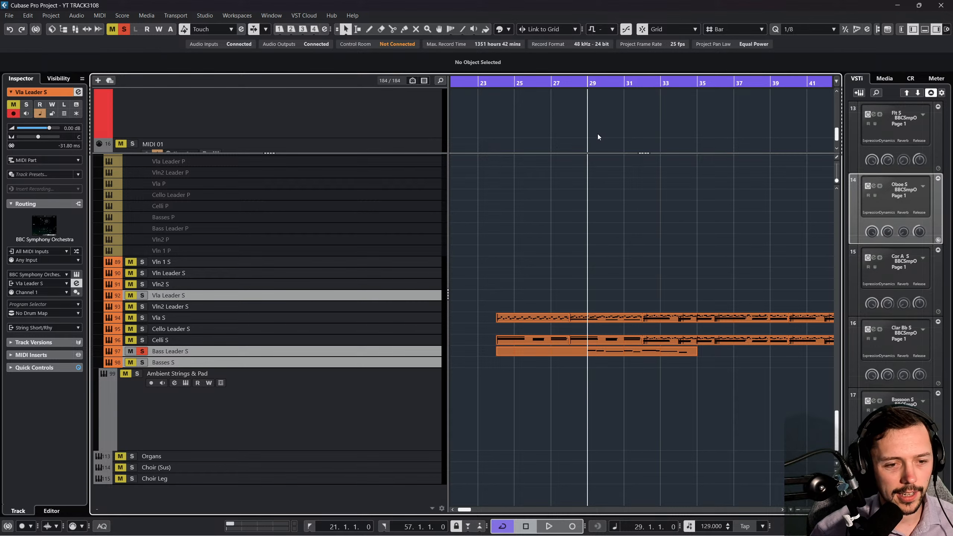
pyautogui.click(412, 351)
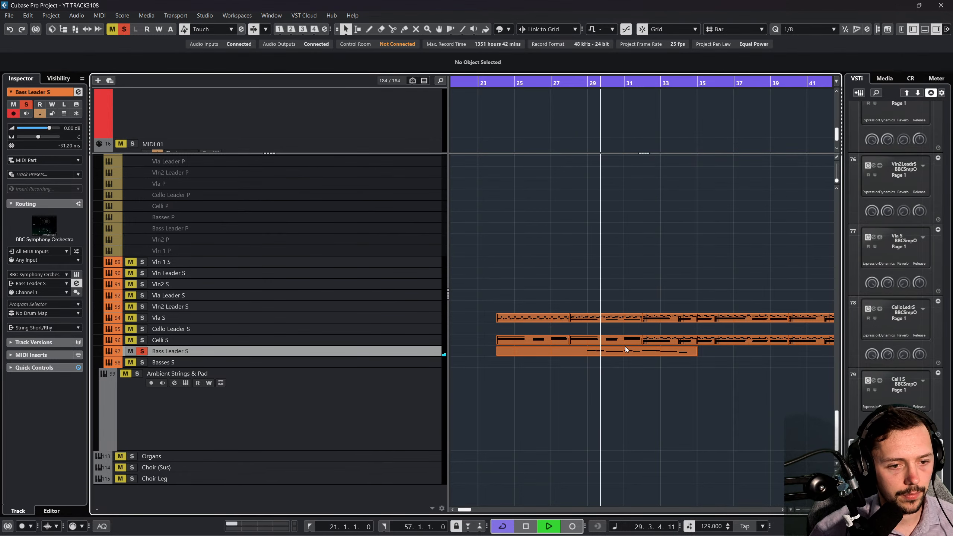
# Raise and further even out the Bass Leader S note velocities, with the first note at 72, and audition them from bar 29.
pyautogui.doubleClick(625, 348)
pyautogui.hotkey('ctrl', 'a')
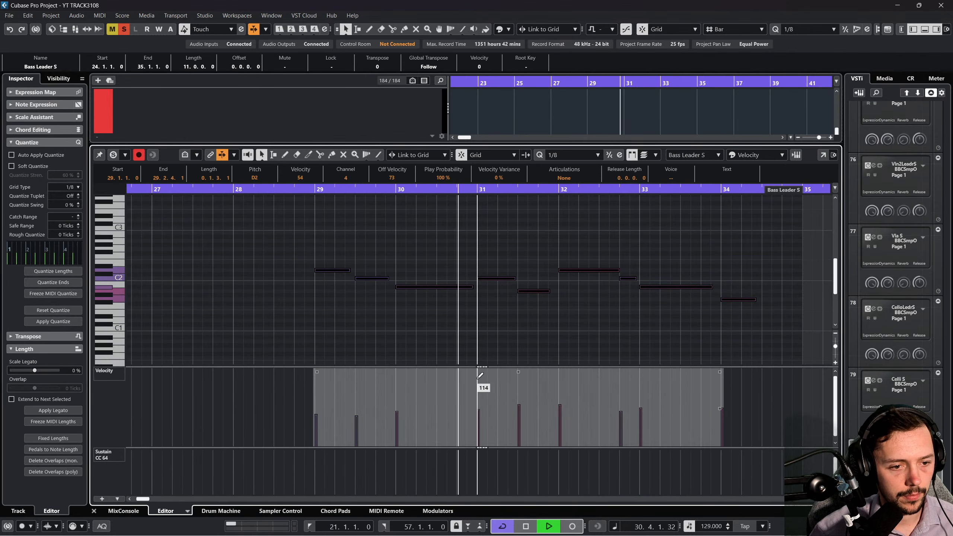
pyautogui.moveTo(720, 408); pyautogui.dragTo(722, 438)
pyautogui.click(289, 189)
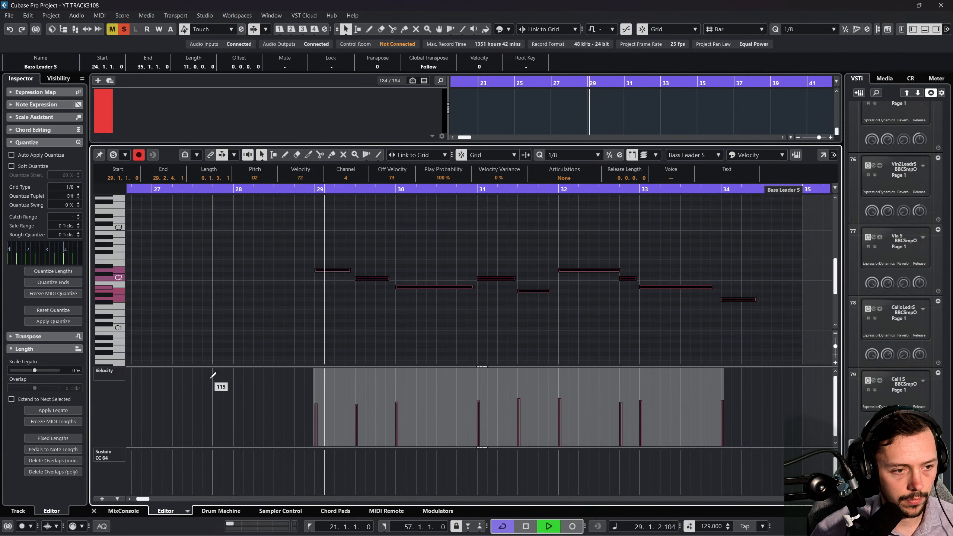
pyautogui.click(94, 510)
pyautogui.click(128, 340)
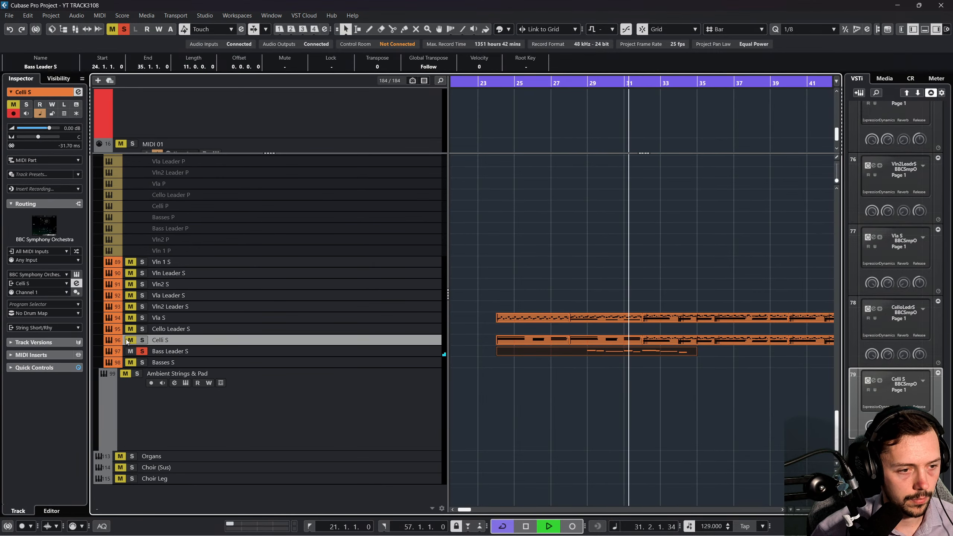
# Delete the short C2 note just before bar 33 in the Bass Leader S part and audition the passage from the end of bar 31.
pyautogui.click(598, 353)
pyautogui.doubleClick(599, 351)
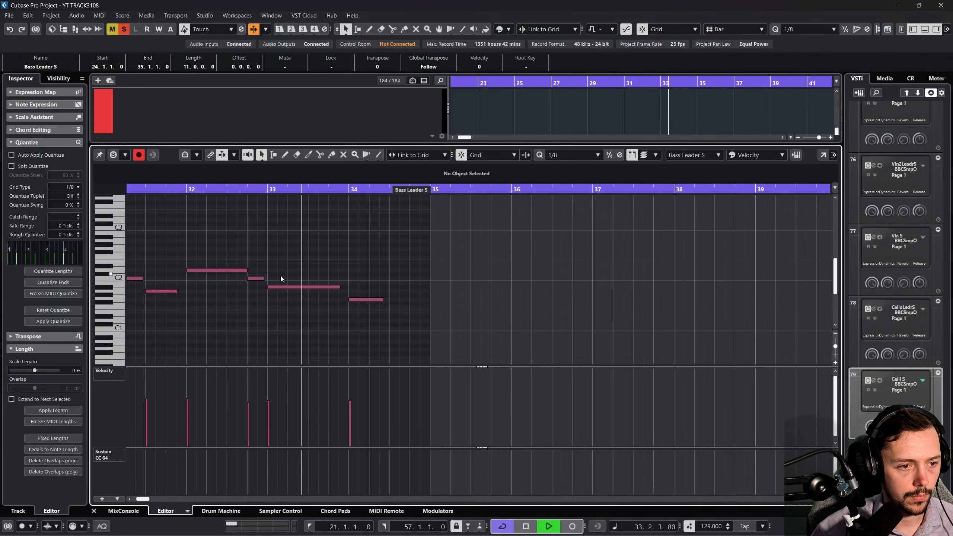
pyautogui.press('space')
pyautogui.click(255, 278)
pyautogui.press('Delete')
pyautogui.moveTo(216, 188); pyautogui.dragTo(165, 188)
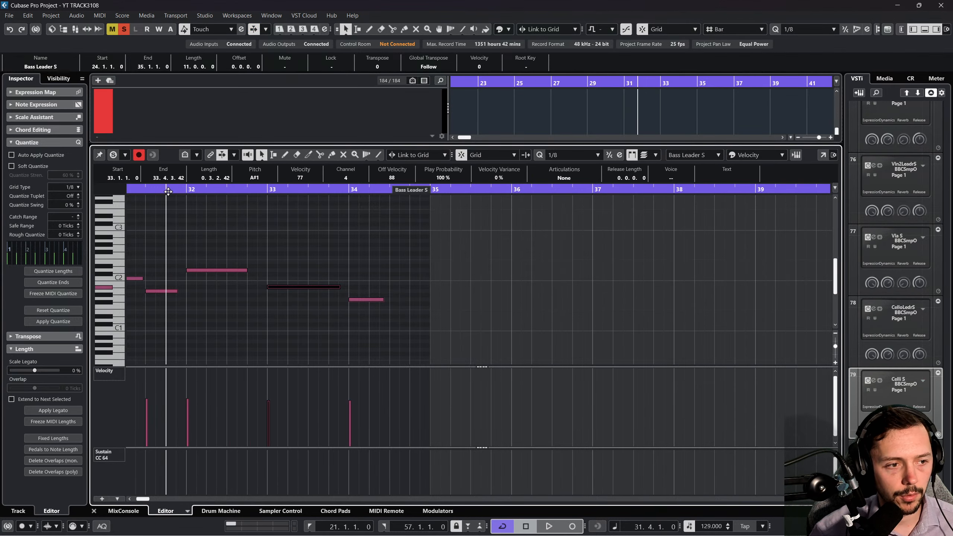
pyautogui.press('space')
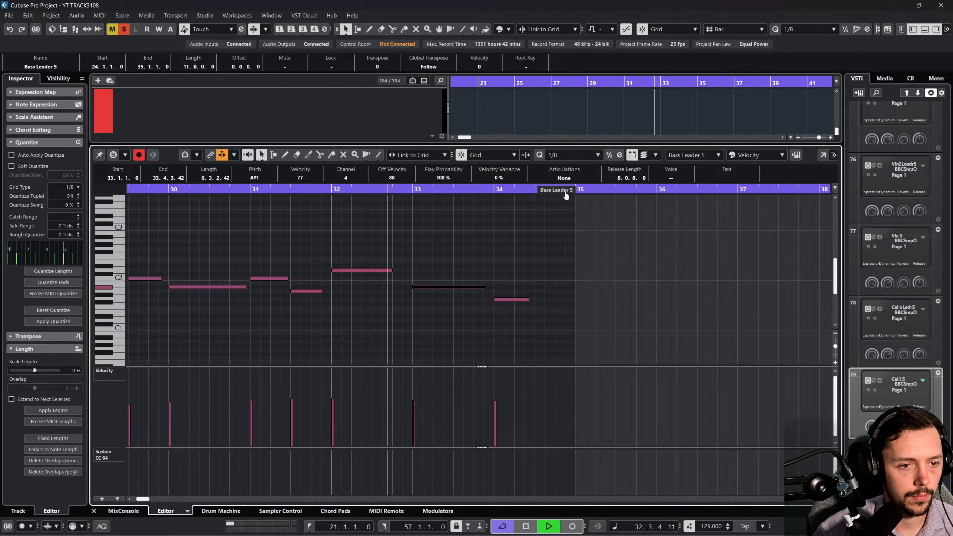
# Extend the Bass Leader S part to 37.3 and move its bar 33 A#1 note to bar 34, replacing the lower note there.
pyautogui.moveTo(566, 192); pyautogui.dragTo(769, 193)
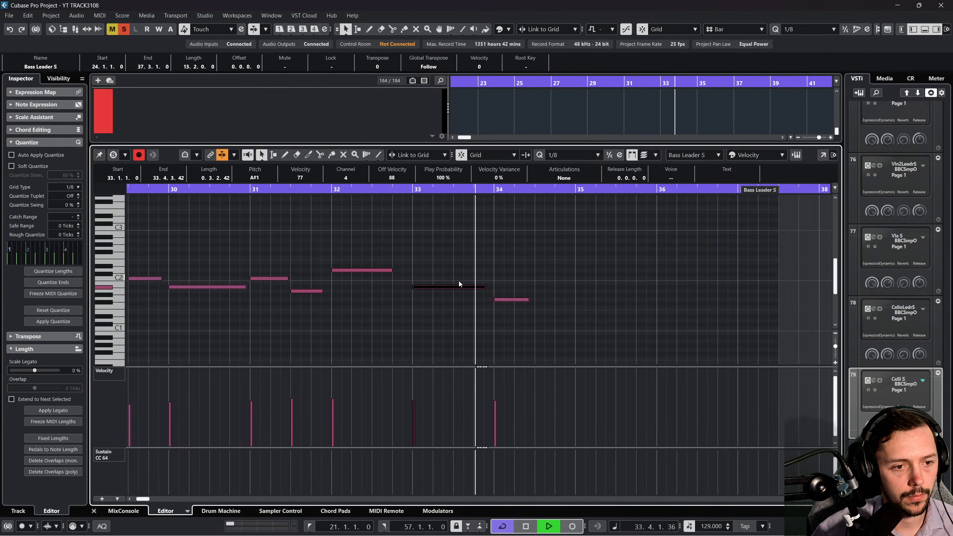
pyautogui.moveTo(458, 288); pyautogui.dragTo(505, 287)
pyautogui.click(521, 299)
pyautogui.press('Delete')
pyautogui.click(332, 189)
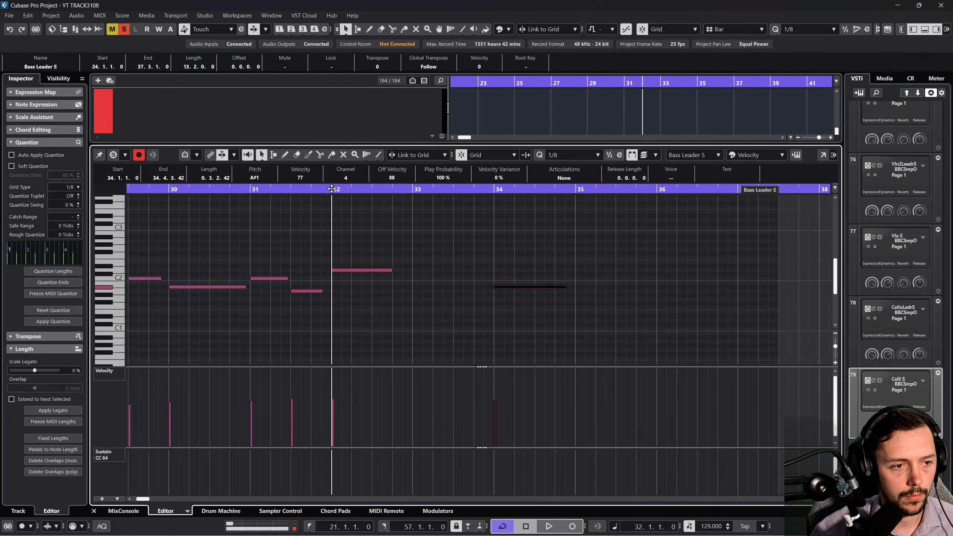
pyautogui.press('space')
pyautogui.click(488, 344)
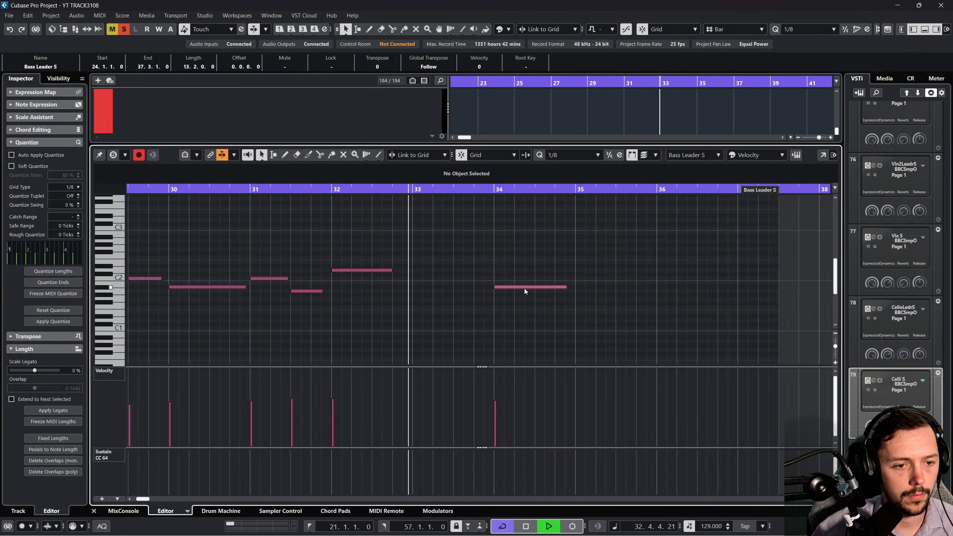
# Add a three-beat C2 note at the start of bar 35 in the Bass Leader S part and audition it.
pyautogui.scroll(2, 525, 294)
pyautogui.hscroll(3, 525, 294)
pyautogui.scroll(-2, 522, 296)
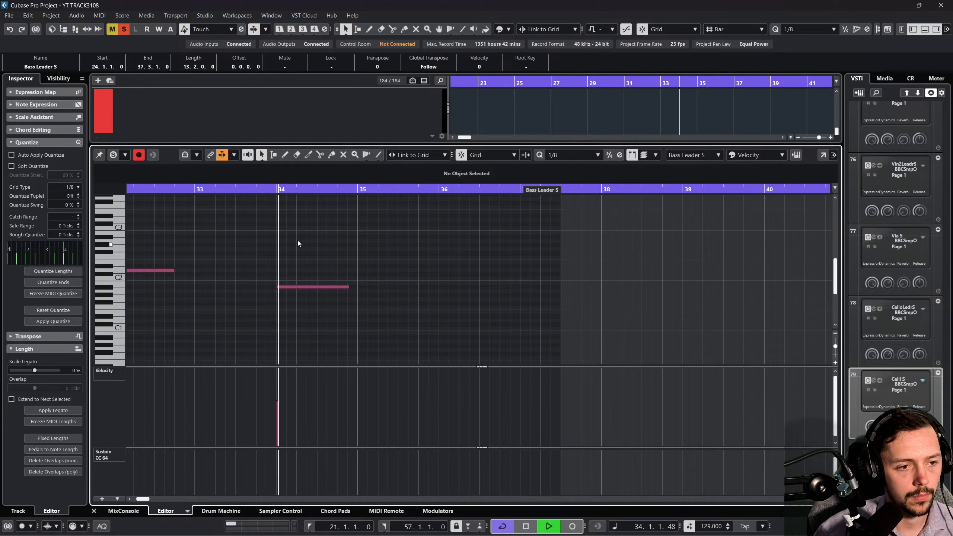
pyautogui.moveTo(297, 240); pyautogui.dragTo(423, 278)
pyautogui.press('space')
pyautogui.hotkey('ctrl', 'd')
pyautogui.press('space')
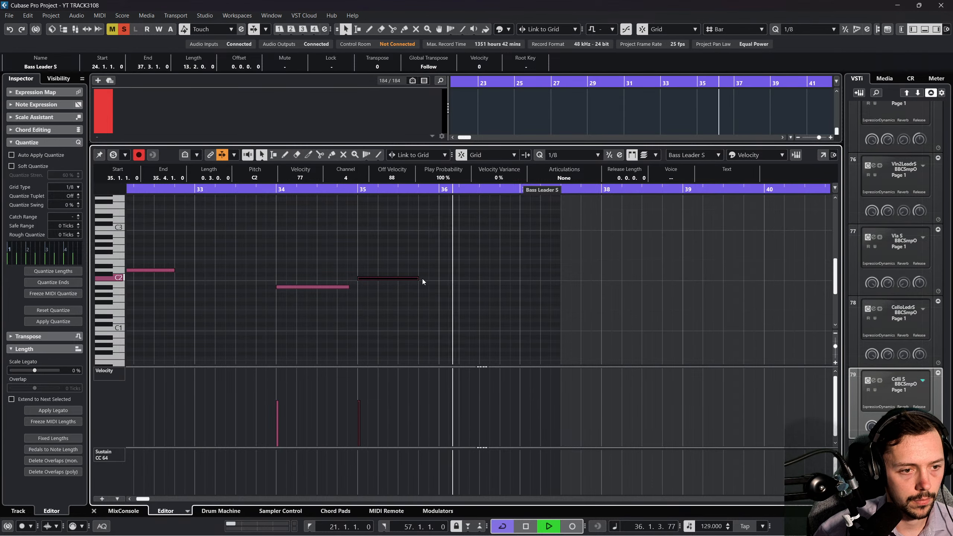
pyautogui.press('space')
# Shorten the bar 35 C2 note to about two beats, add a one-beat A1 note at 35.4, and play from bar 35.
pyautogui.hscroll(-3, 432, 276)
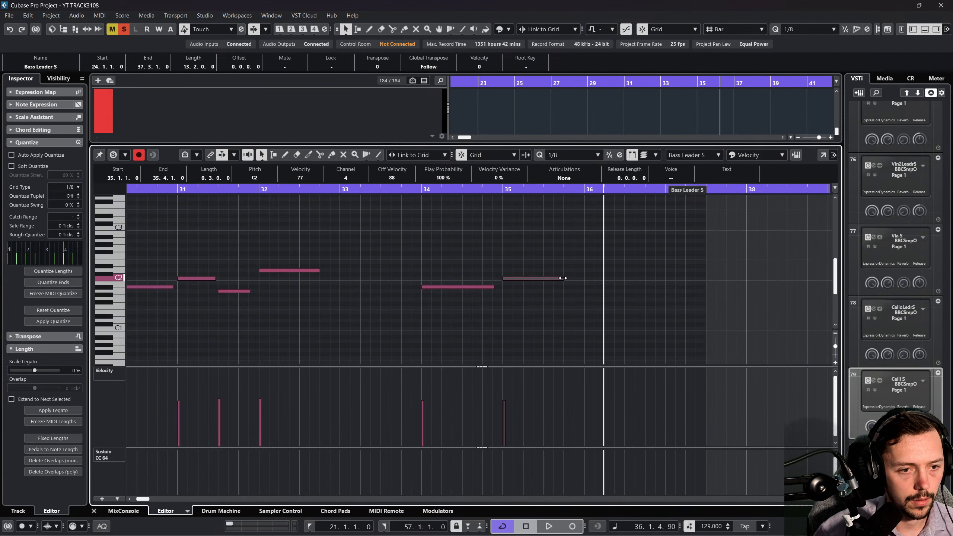
pyautogui.moveTo(562, 278); pyautogui.dragTo(582, 291)
pyautogui.hotkey('ctrl', 'd')
pyautogui.click(498, 189)
pyautogui.press('space')
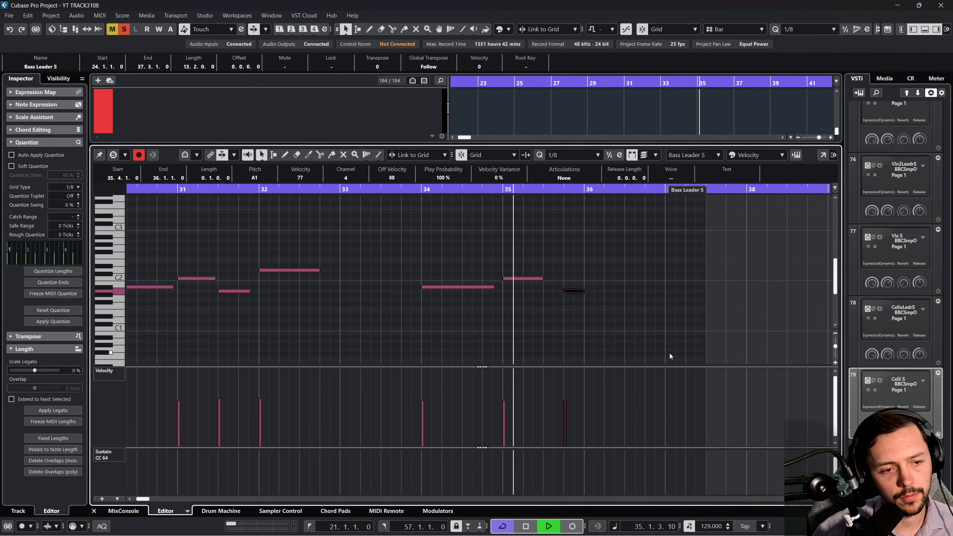
# Move the A1 note in the Bass Leader S part to 35.3 and play from bar 35.
pyautogui.press('space')
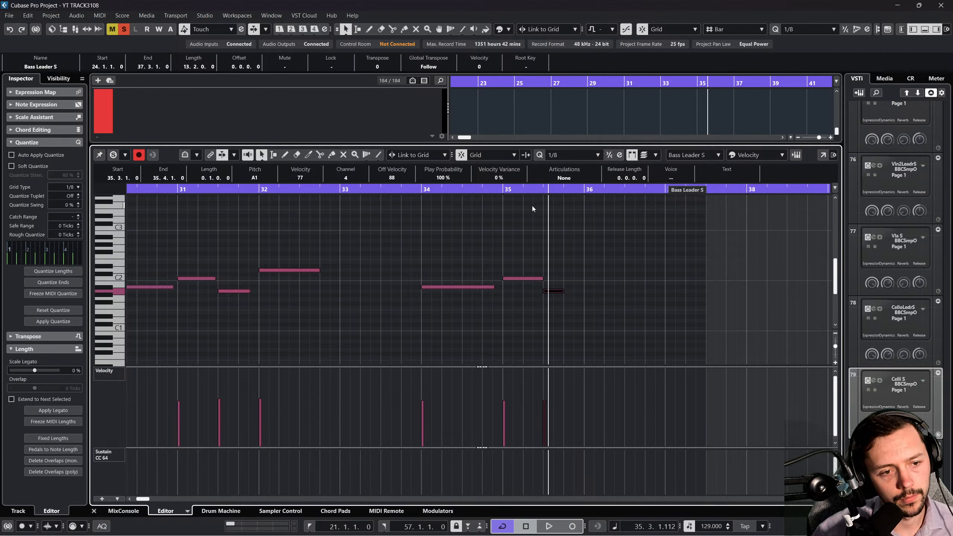
pyautogui.click(503, 189)
pyautogui.press('space')
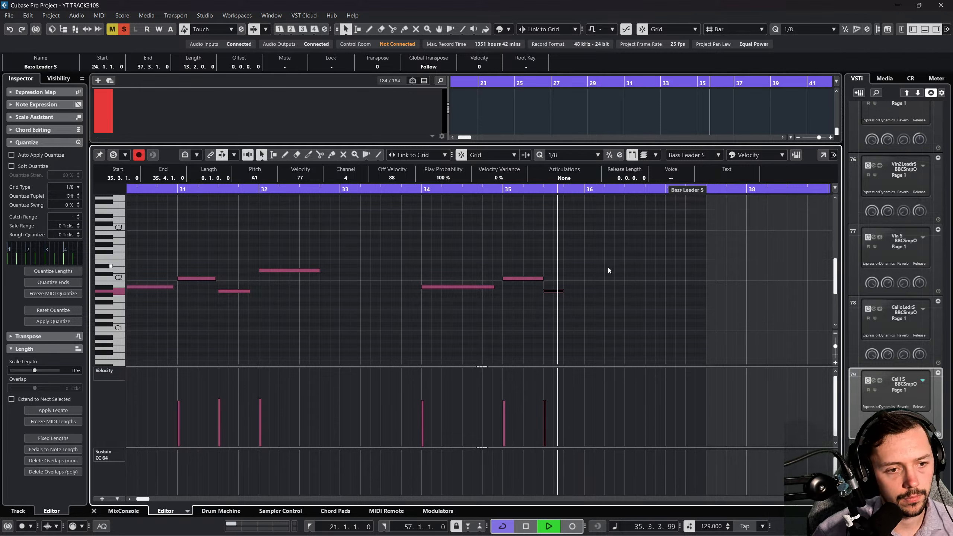
# Extend the Bass Leader S part to 42.2.3 and duplicate its bar 32–35 notes so the copies start at bar 36.
pyautogui.moveTo(611, 315); pyautogui.dragTo(259, 227)
pyautogui.press('space')
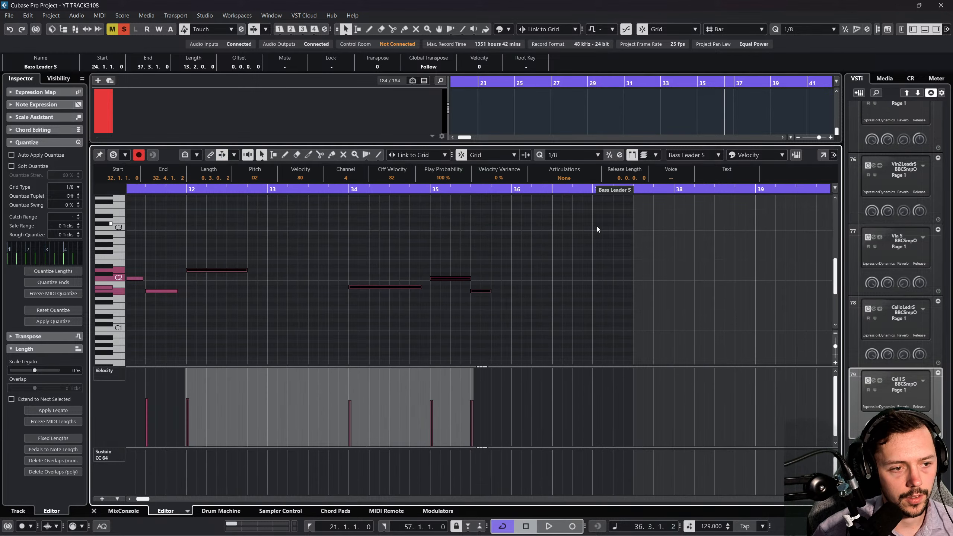
pyautogui.moveTo(615, 195); pyautogui.dragTo(853, 183)
pyautogui.hotkey('ctrl', 'd')
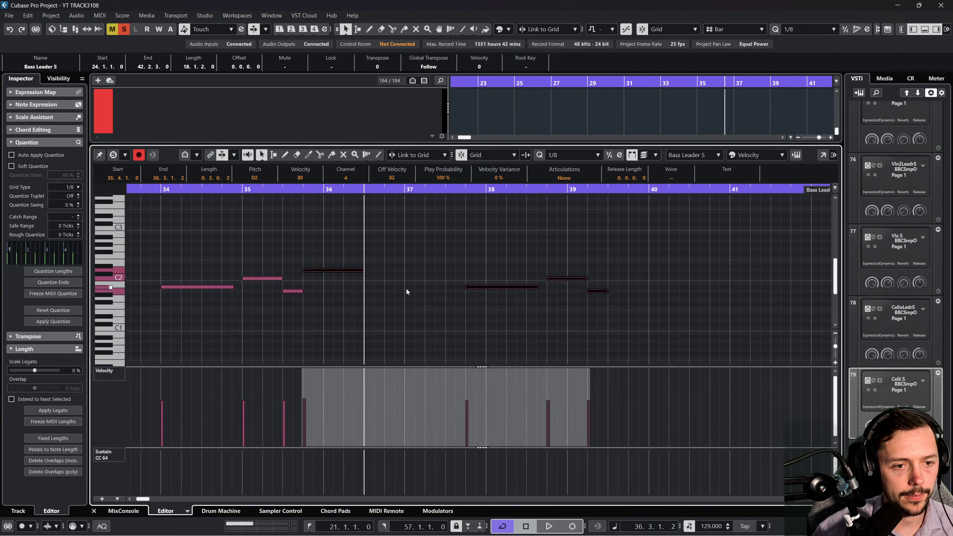
pyautogui.moveTo(322, 274); pyautogui.dragTo(343, 275)
pyautogui.click(369, 255)
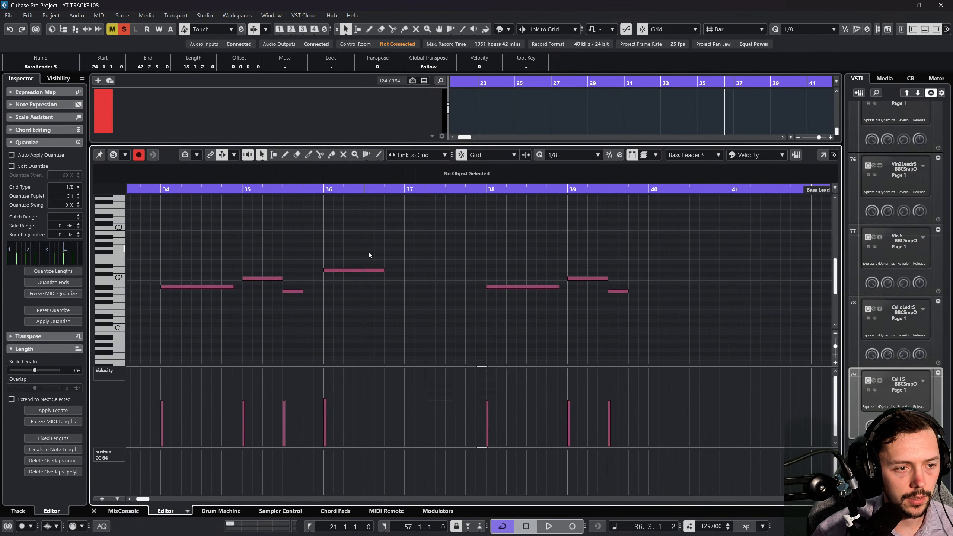
# Shorten the bar 36 D2 note to two beats and add a two-beat C2 note at 36.3.
pyautogui.press('space')
pyautogui.click(382, 270)
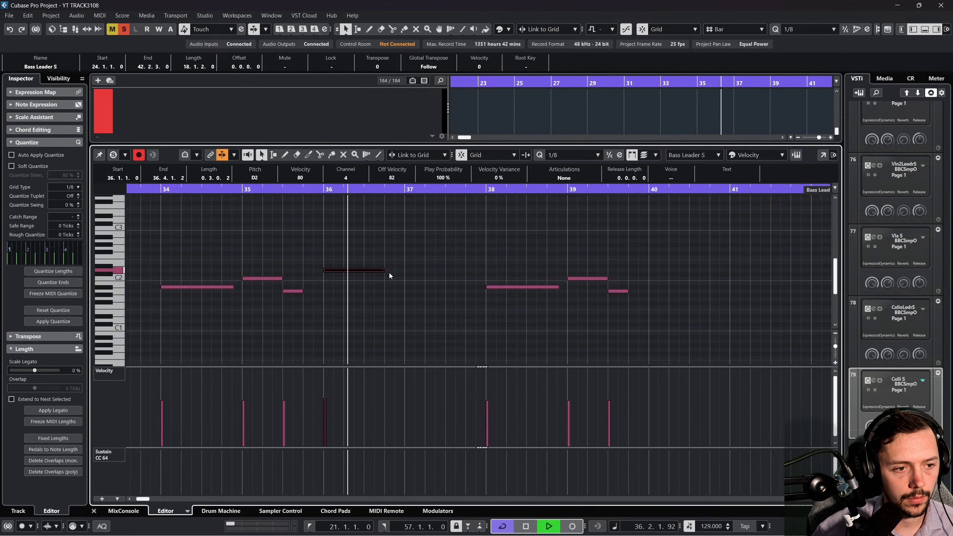
pyautogui.press('space')
pyautogui.moveTo(384, 272)
pyautogui.mouseDown()
pyautogui.moveTo(364, 272)
pyautogui.moveTo(379, 283)
pyautogui.mouseUp()
pyautogui.press('space')
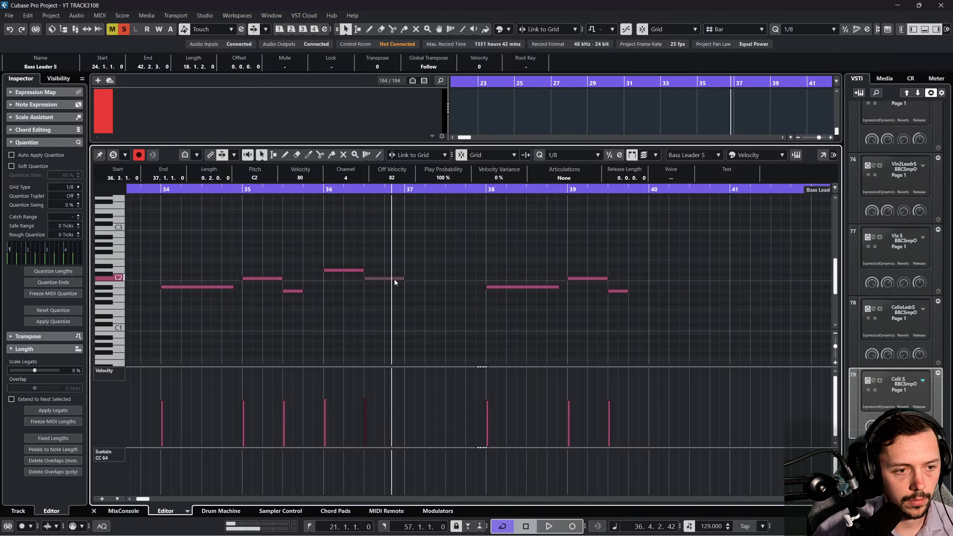
# Add a lower two-beat note at the start of bar 37 and a two-beat C2 note at 37.3, and audition them.
pyautogui.hotkey('alt', 'd')
pyautogui.moveTo(422, 281); pyautogui.dragTo(463, 278)
pyautogui.hotkey('alt', 'd')
pyautogui.press('space')
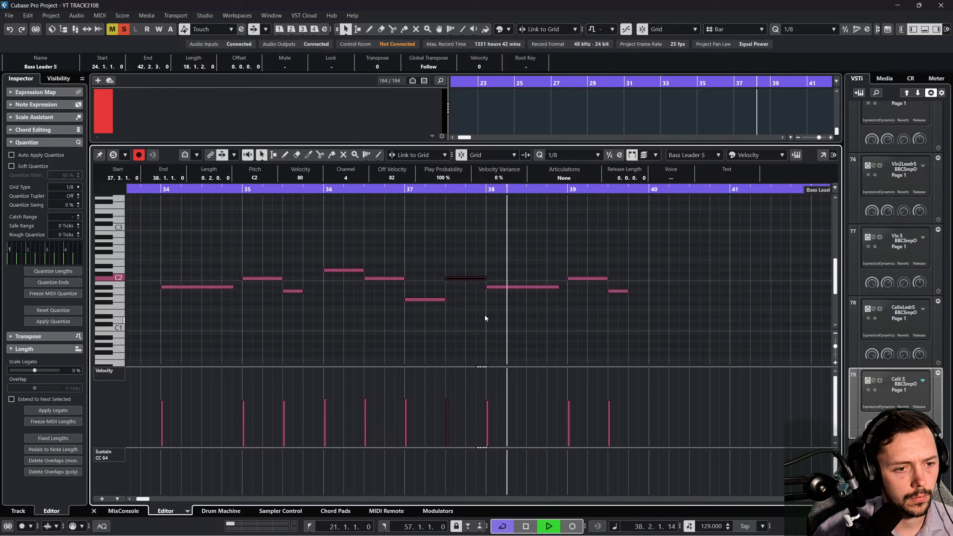
pyautogui.press('space')
# Raise the two-beat note at the start of bar 37 to A1 and audition the notes after it.
pyautogui.click(336, 268)
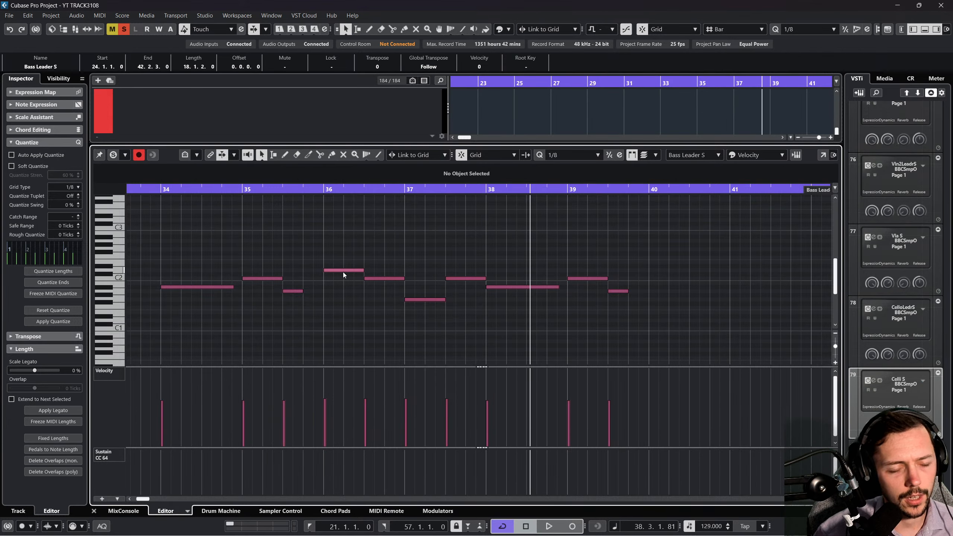
pyautogui.click(343, 271)
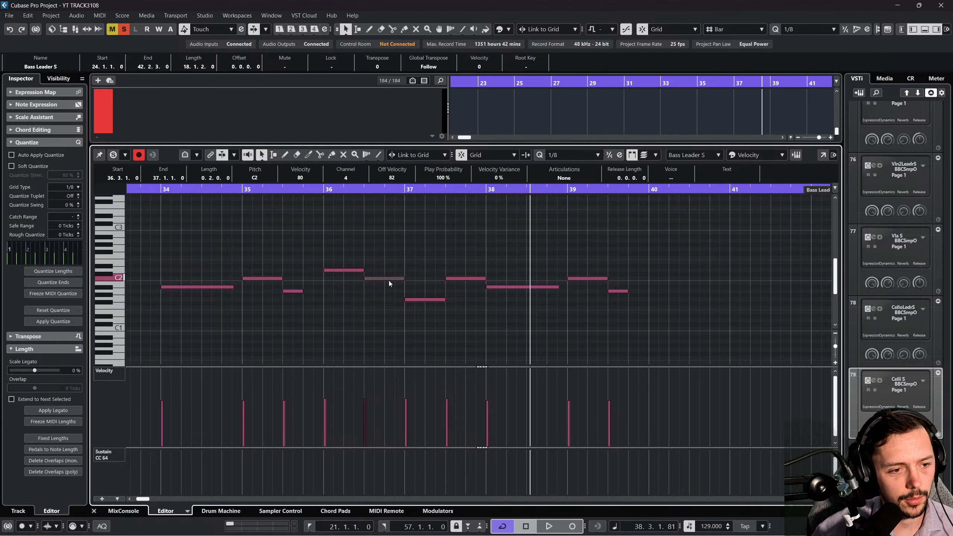
pyautogui.moveTo(424, 302); pyautogui.dragTo(424, 290)
pyautogui.click(463, 279)
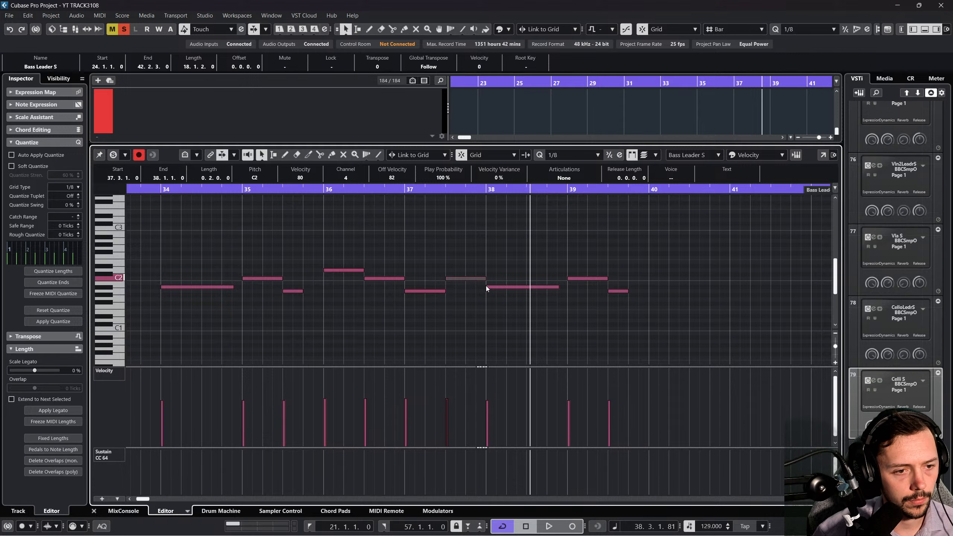
pyautogui.click(503, 288)
# Play the Bass Leader S line from bar 36 and audition its D2 and C2 notes in that bar.
pyautogui.click(324, 189)
pyautogui.press('space')
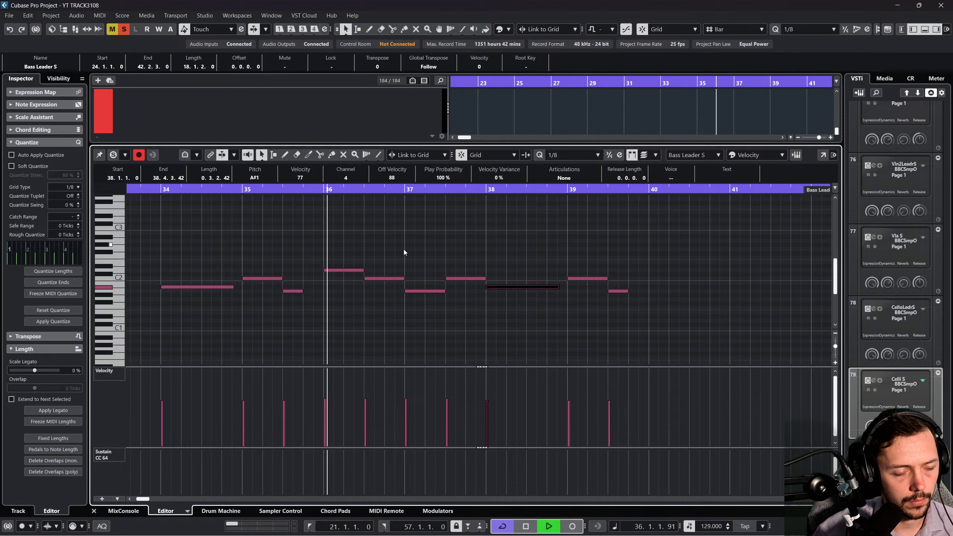
pyautogui.click(420, 244)
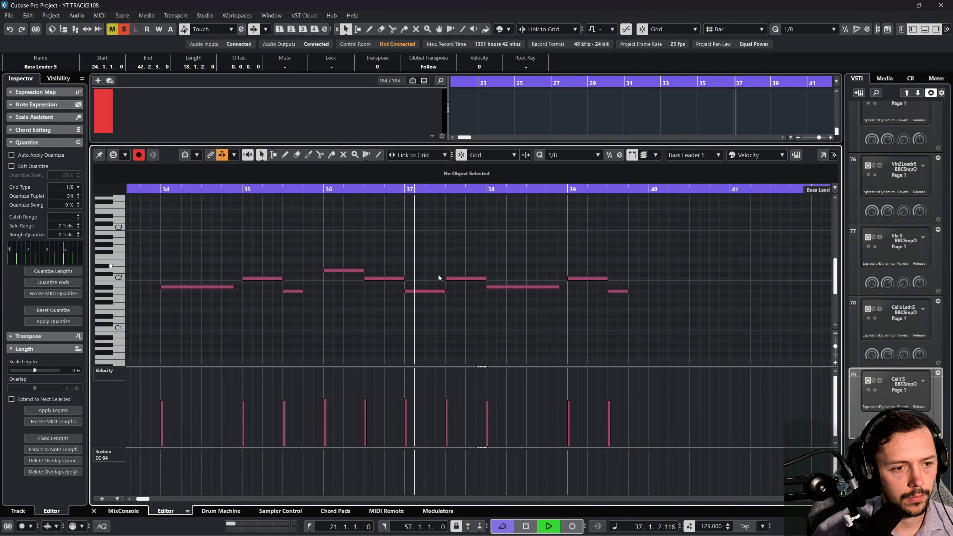
pyautogui.press('space')
pyautogui.click(354, 270)
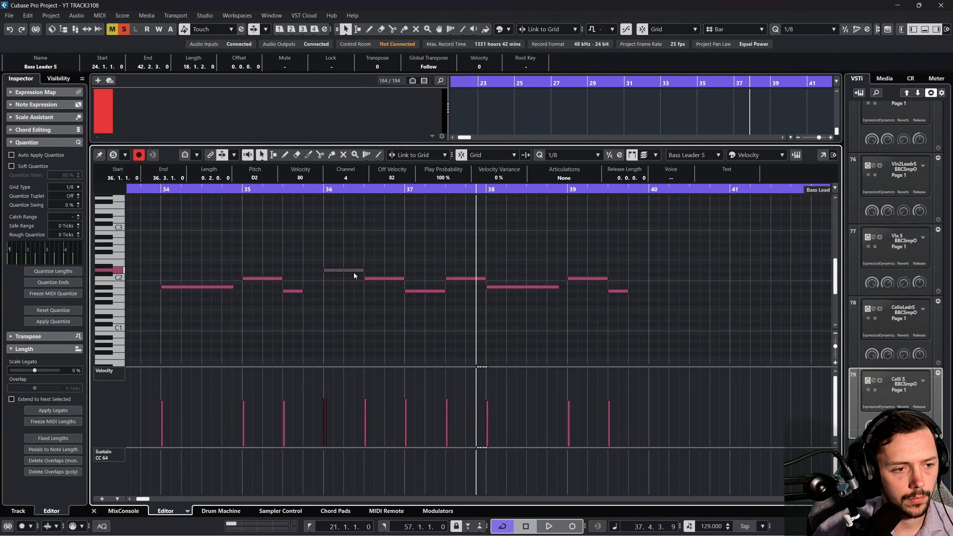
pyautogui.click(392, 280)
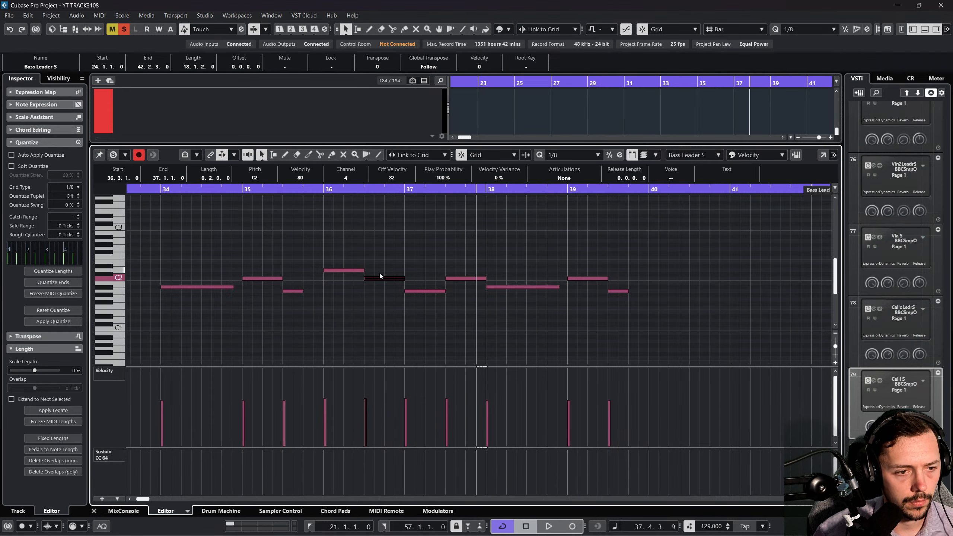
pyautogui.hscroll(-3, 414, 280)
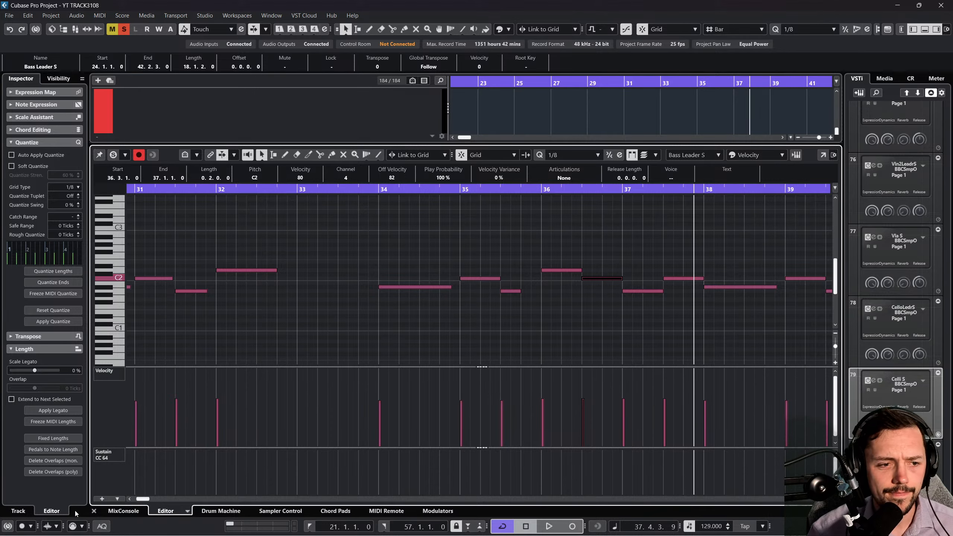
# Close the note editor and copy the Bass Leader S part onto the Basses S track, starting at bar 24.
pyautogui.click(94, 510)
pyautogui.hscroll(9, 631, 381)
pyautogui.hotkey('ctrl', 'd')
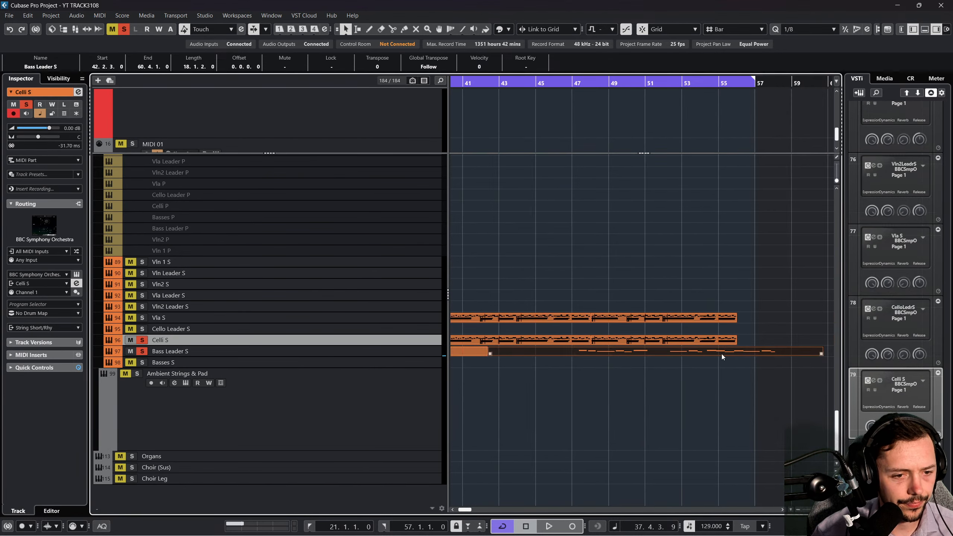
pyautogui.moveTo(739, 352); pyautogui.dragTo(487, 361)
pyautogui.hscroll(-5, 570, 369)
pyautogui.hscroll(-4, 506, 370)
pyautogui.moveTo(585, 363); pyautogui.dragTo(530, 364)
# Play the soloed short strings with both bass parts up to bar 37.
pyautogui.click(599, 81)
pyautogui.press('space')
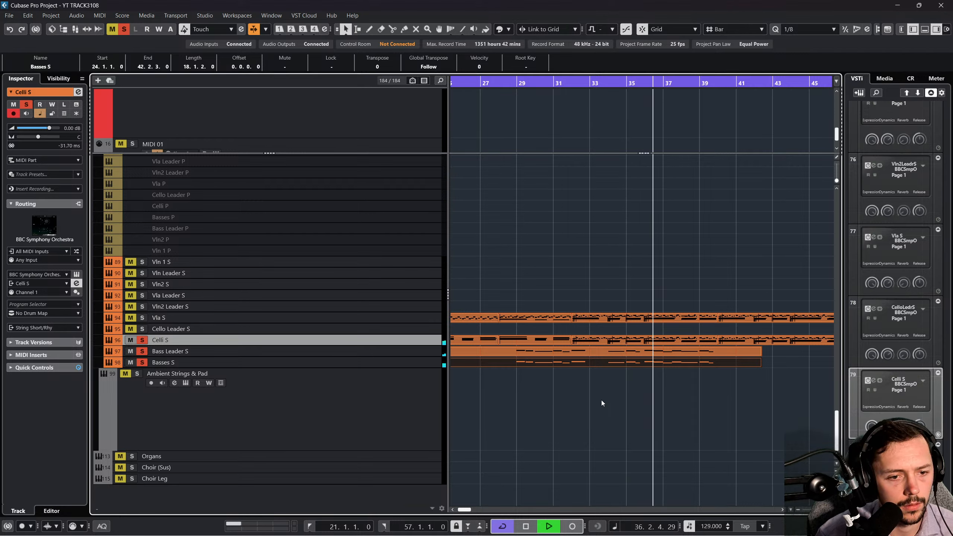
pyautogui.press('space')
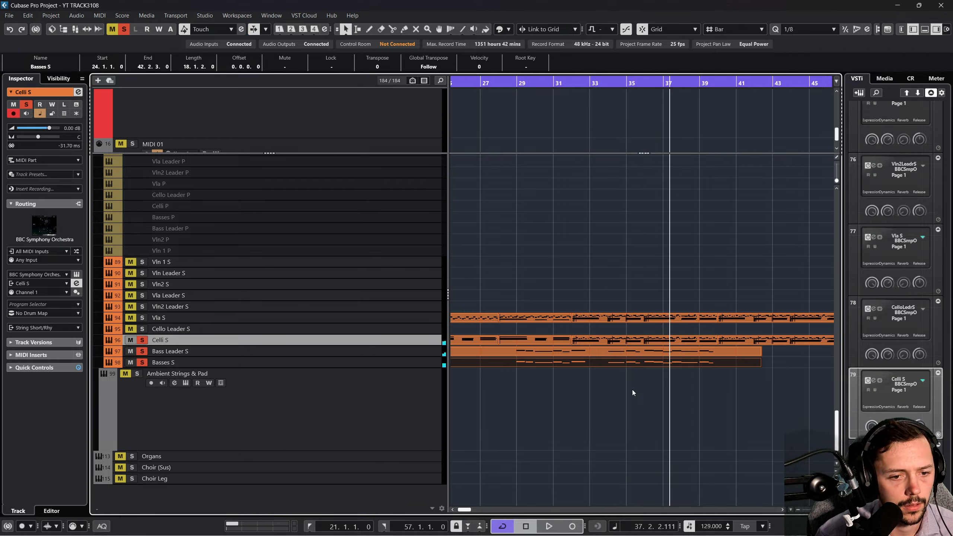
pyautogui.click(632, 389)
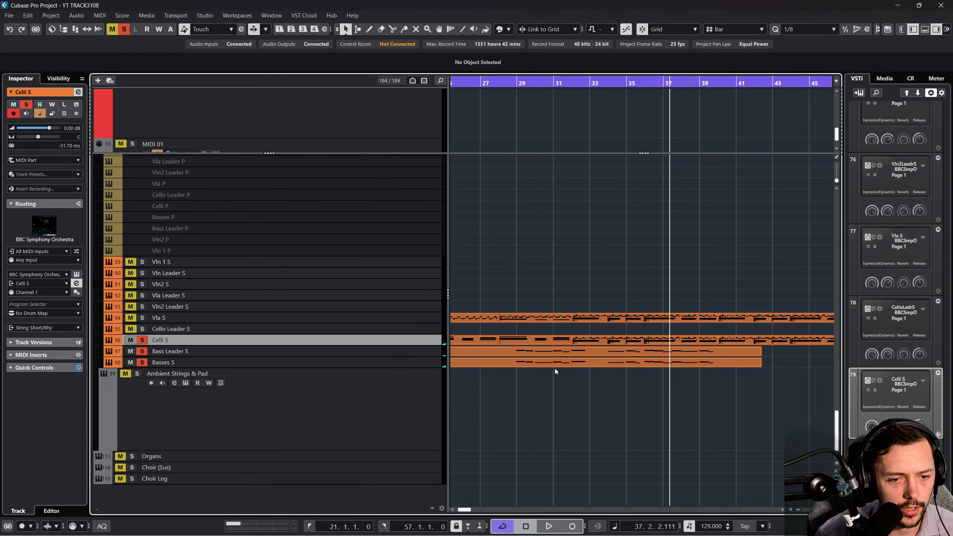
# Split the Bass Leader S and Basses S parts at bar 36 and delete everything after the cut.
pyautogui.rightClick(645, 381)
pyautogui.click(687, 381)
pyautogui.click(694, 381)
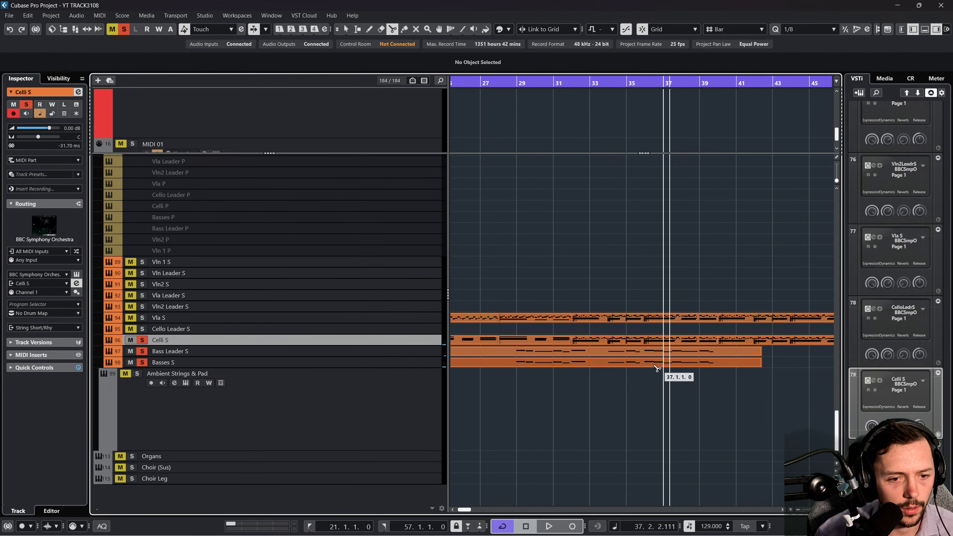
pyautogui.click(620, 83)
pyautogui.press('space')
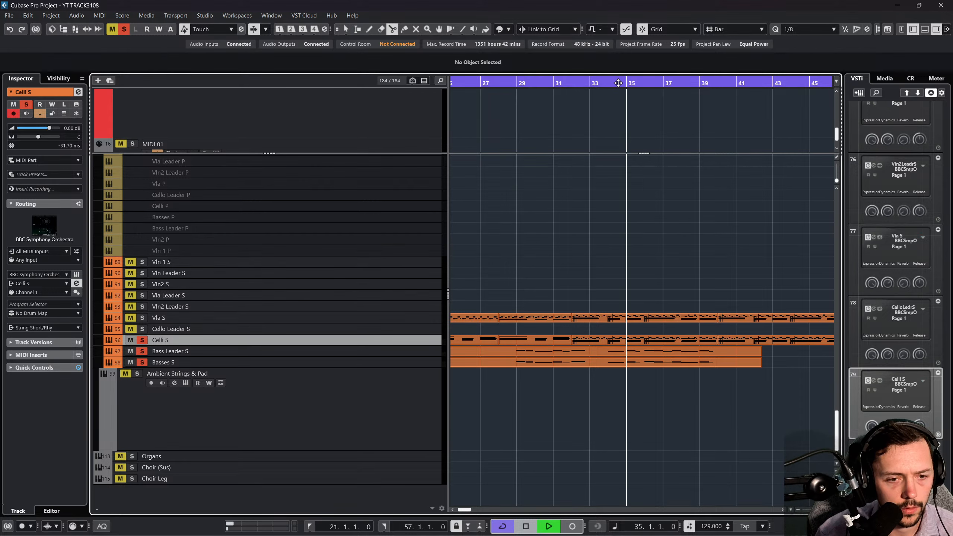
pyautogui.click(607, 84)
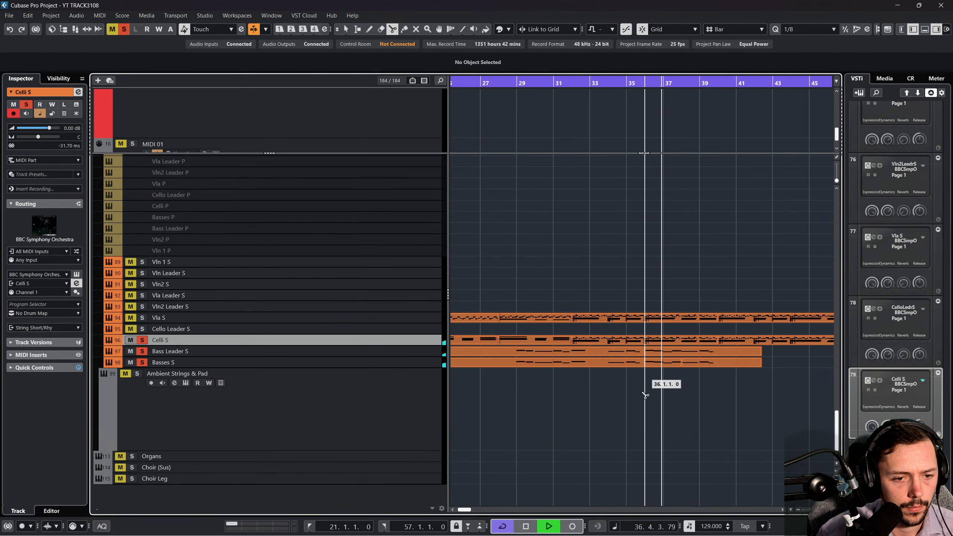
pyautogui.press('space')
pyautogui.press('1')
pyautogui.moveTo(678, 374); pyautogui.dragTo(692, 353)
pyautogui.press('Delete')
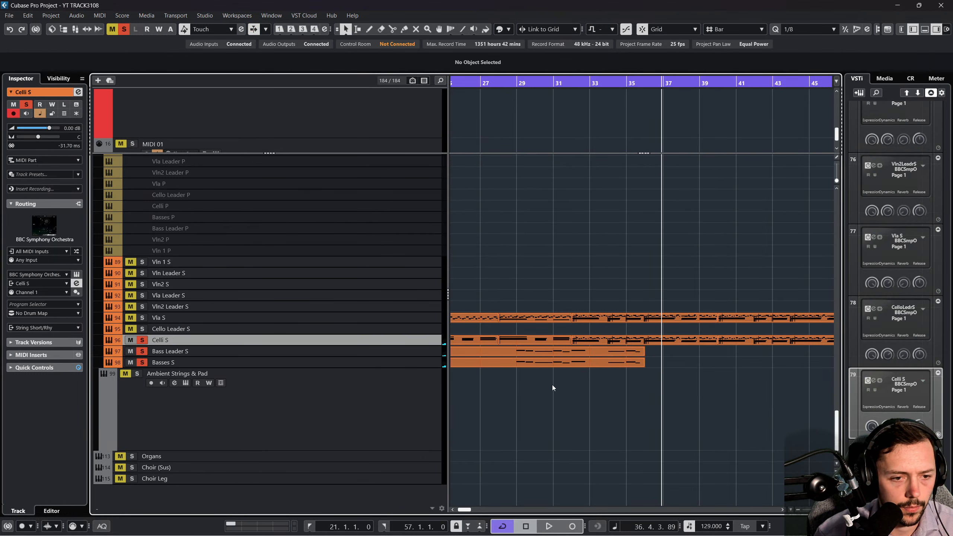
# Split the Bass Leader S and Basses S parts at bar 33 and at bar 29.
pyautogui.rightClick(553, 385)
pyautogui.click(600, 385)
pyautogui.click(590, 364)
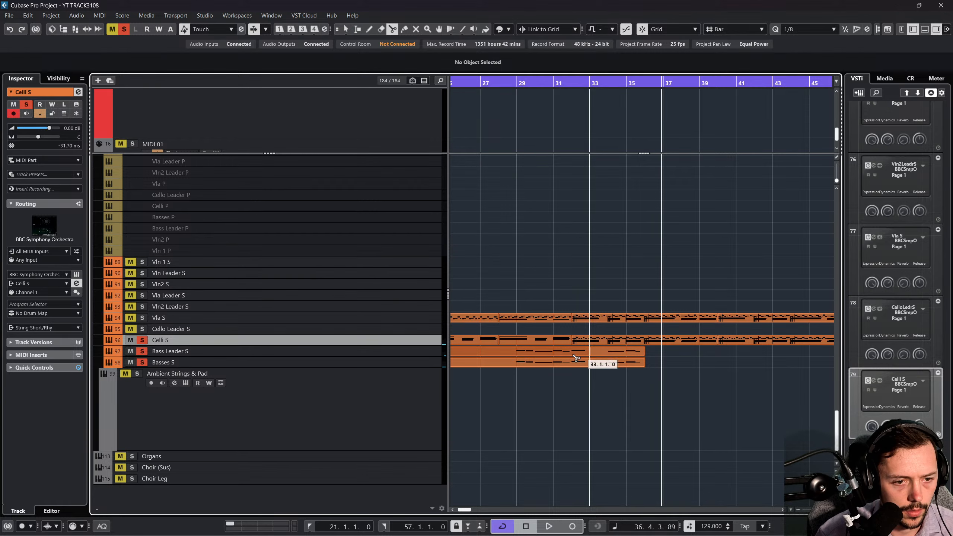
pyautogui.click(517, 363)
pyautogui.press('1')
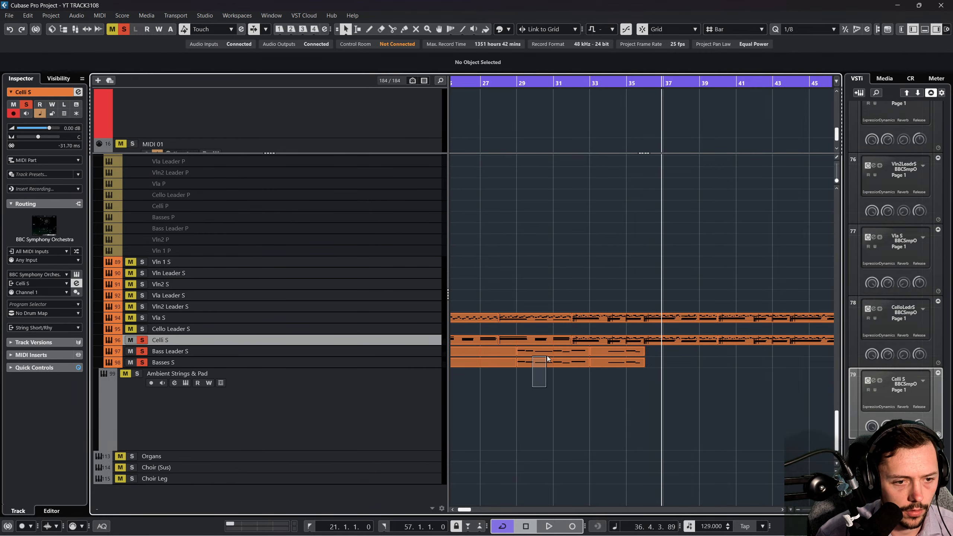
# Copy the bar 29–33 sections of Bass Leader S and Basses S to bar 36 and play the transition.
pyautogui.moveTo(547, 356); pyautogui.dragTo(548, 354)
pyautogui.moveTo(542, 355); pyautogui.dragTo(669, 349)
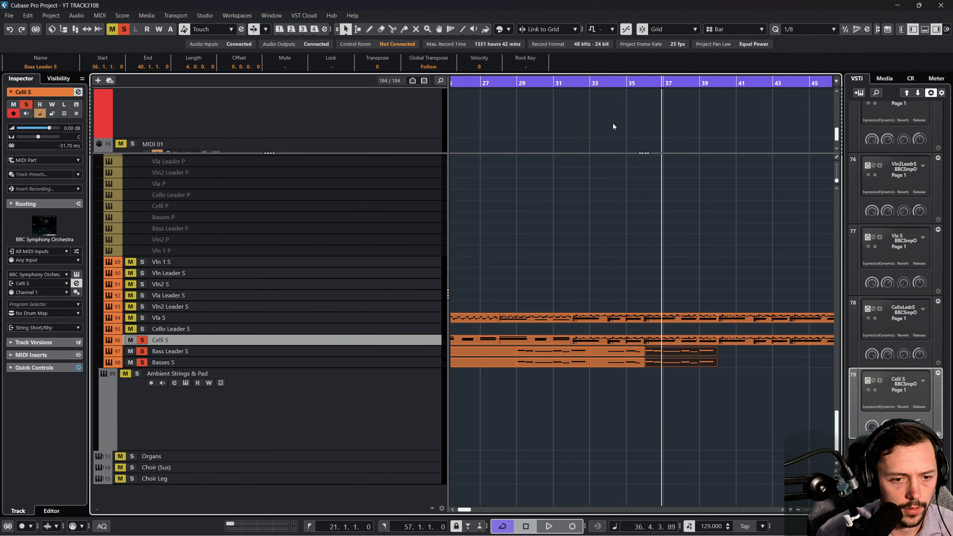
pyautogui.moveTo(612, 83); pyautogui.dragTo(634, 168)
pyautogui.press('space')
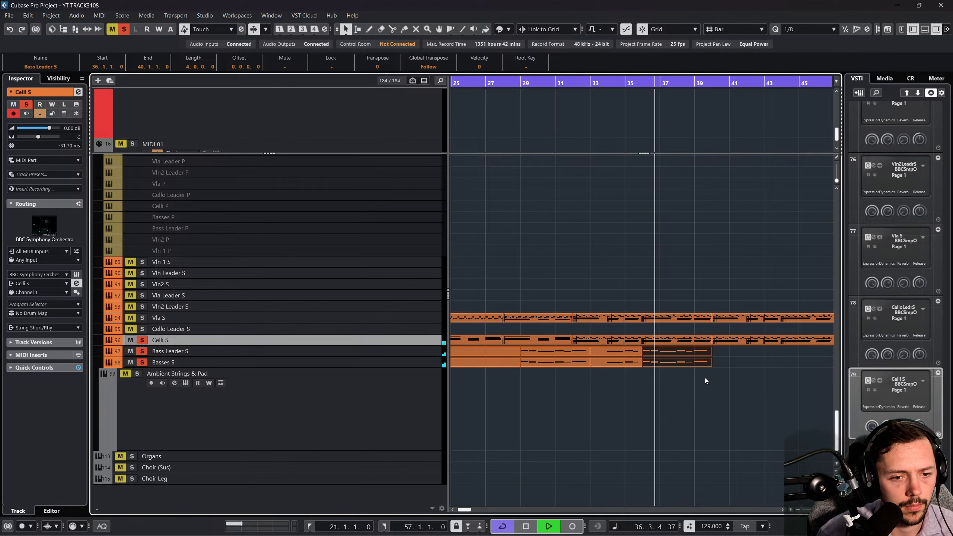
# Open the copied bass sections at bar 36 in the Key Editor, close it, and remove the copies.
pyautogui.click(123, 15)
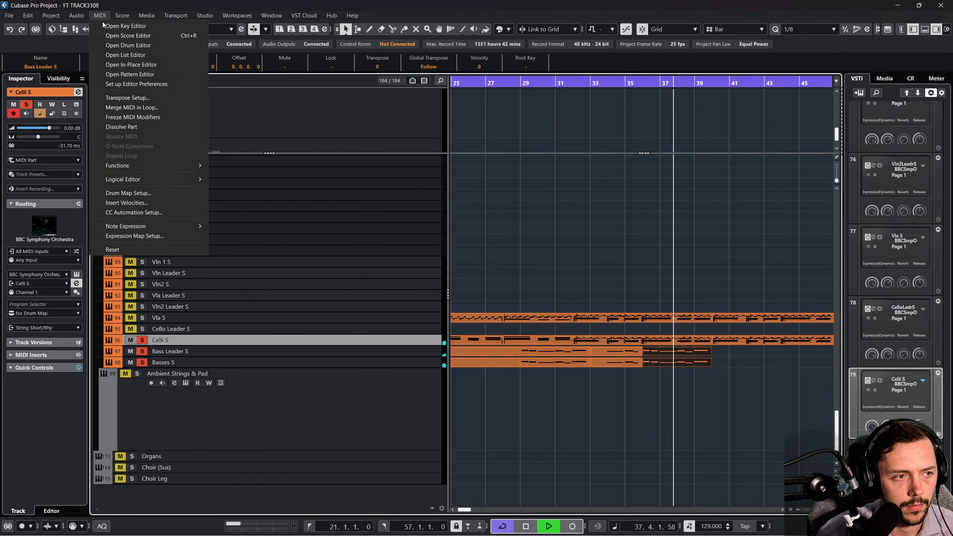
pyautogui.click(120, 41)
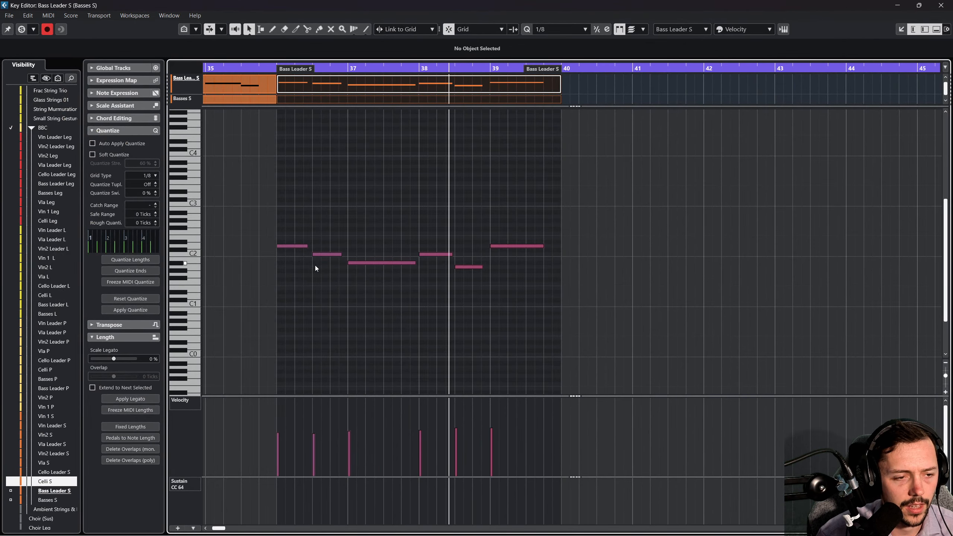
pyautogui.press('Escape')
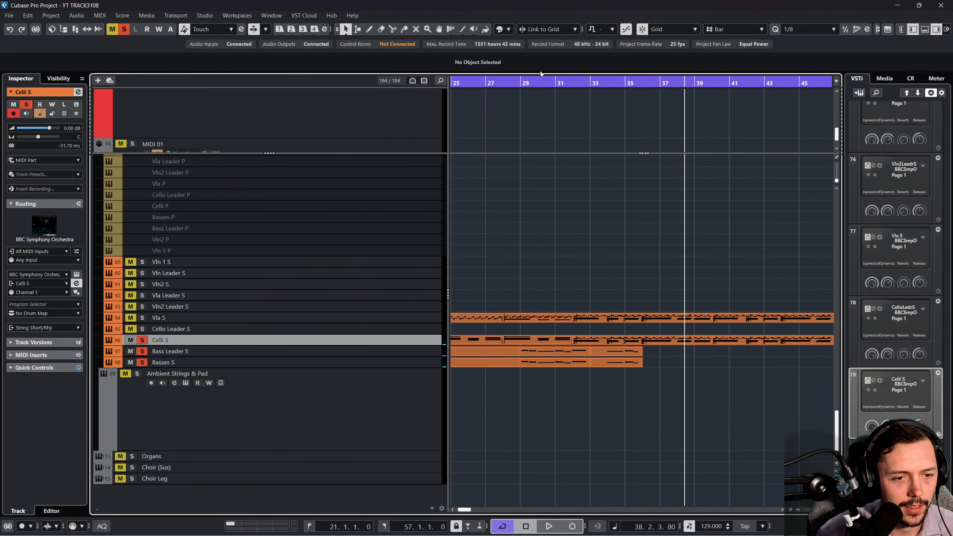
# Deactivate all track solos and play the full arrangement from bar 24.
pyautogui.press('space')
pyautogui.hotkey('alt', 's')
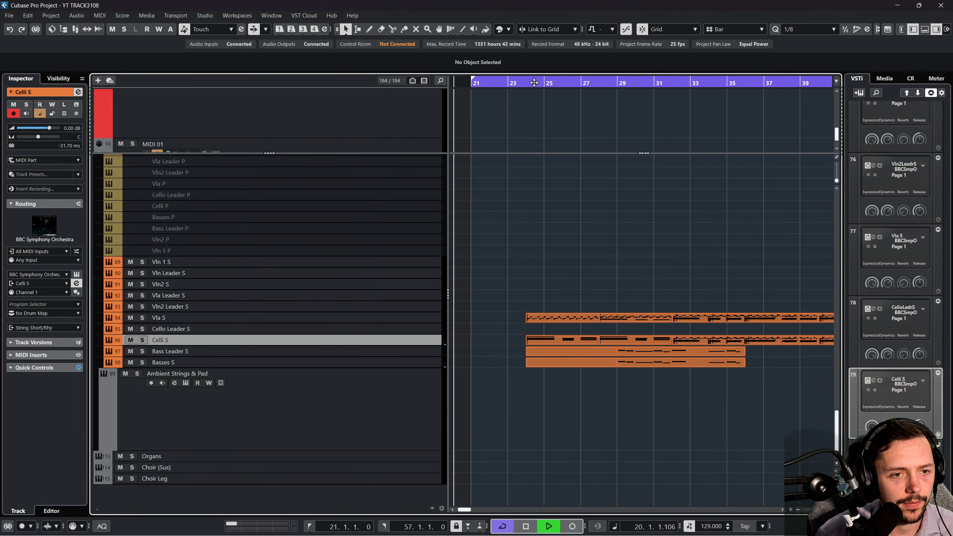
pyautogui.doubleClick(527, 84)
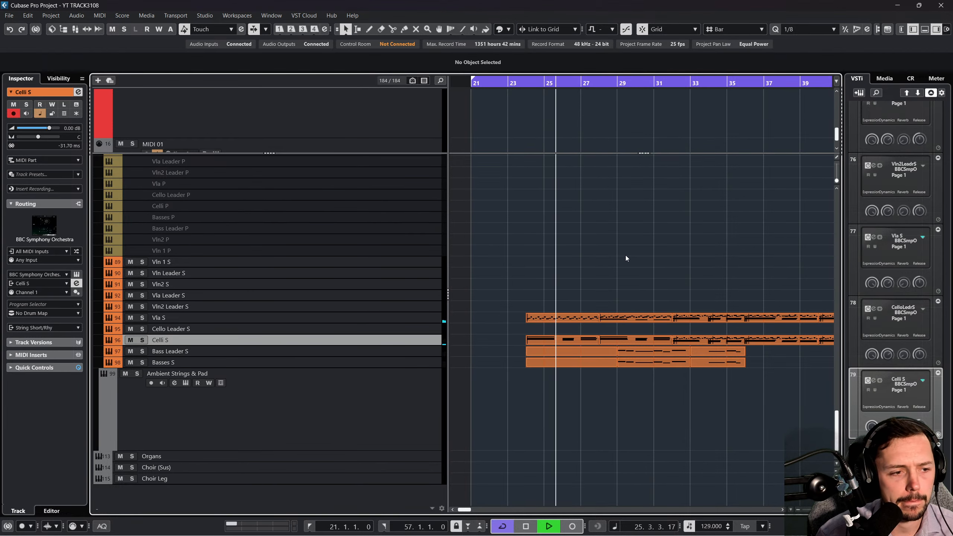
pyautogui.scroll(3, 653, 256)
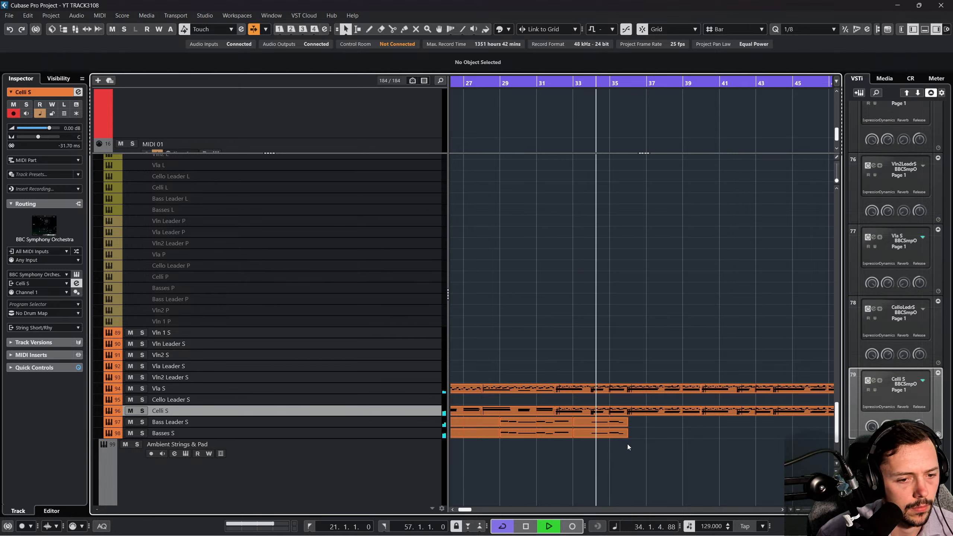
# Split the Bass Leader S and Basses S parts at bar 32 and repeat their bar 32–36 sections up to bar 40.
pyautogui.moveTo(626, 443); pyautogui.dragTo(566, 419)
pyautogui.press('3')
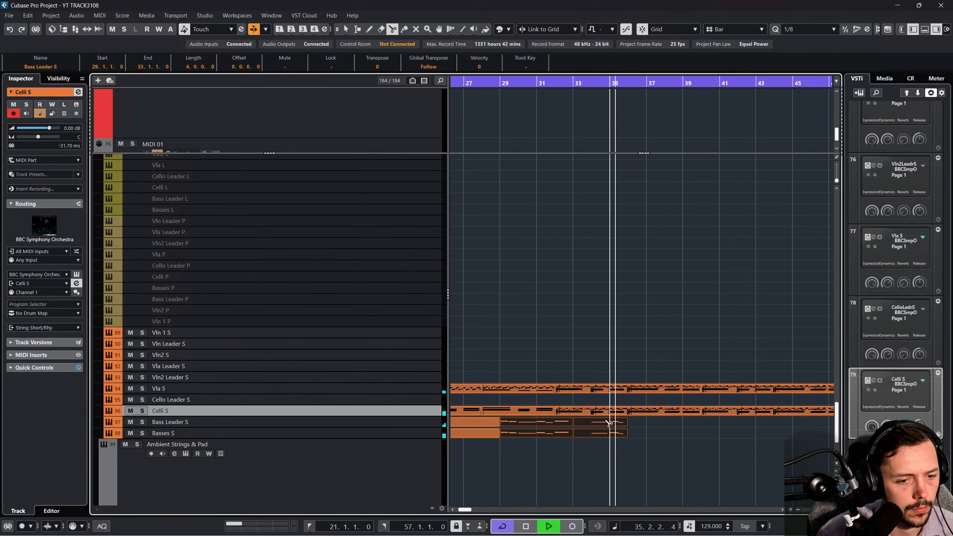
pyautogui.click(561, 436)
pyautogui.press('1')
pyautogui.moveTo(625, 444); pyautogui.dragTo(567, 424)
pyautogui.hotkey('ctrl', 'd')
pyautogui.click(533, 422)
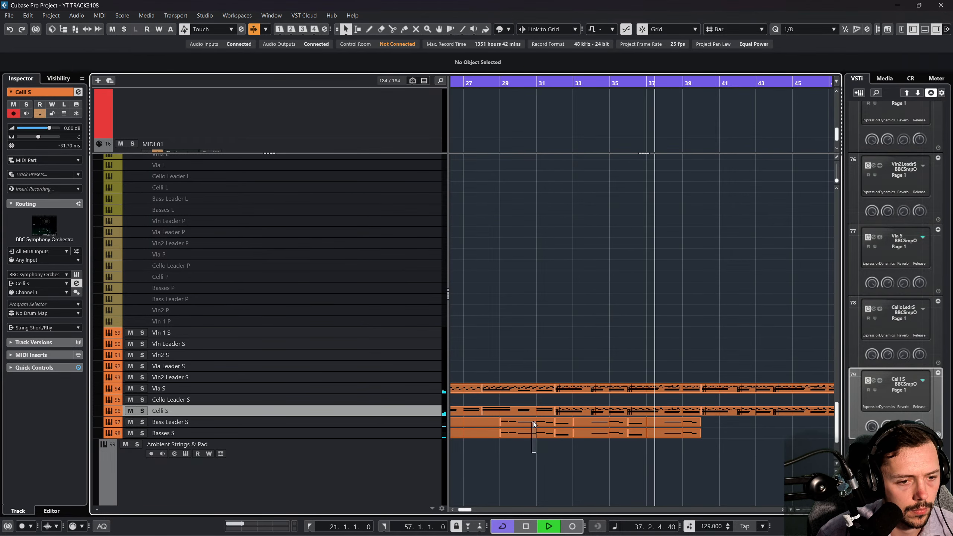
pyautogui.click(606, 474)
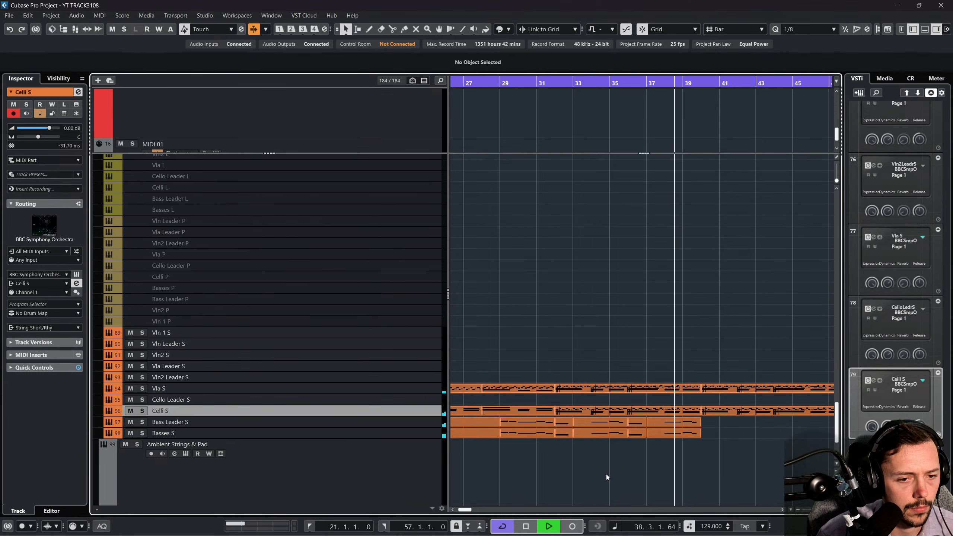
# Try extending Bass Leader S and Basses S with repeated material from bar 40, including the bar 29–32 sections, and delete the copies.
pyautogui.click(536, 420)
pyautogui.hotkey('ctrl', 'd')
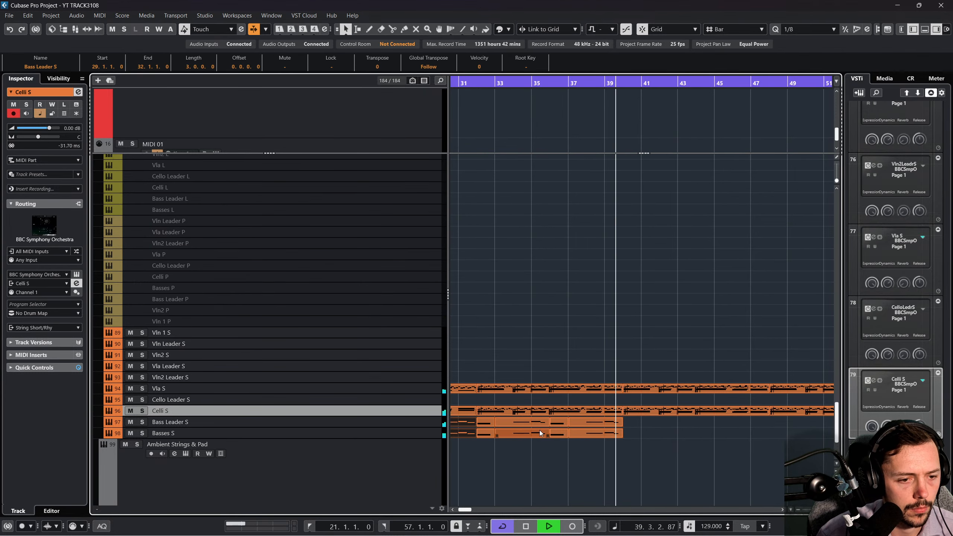
pyautogui.moveTo(489, 424); pyautogui.dragTo(637, 423)
pyautogui.click(611, 83)
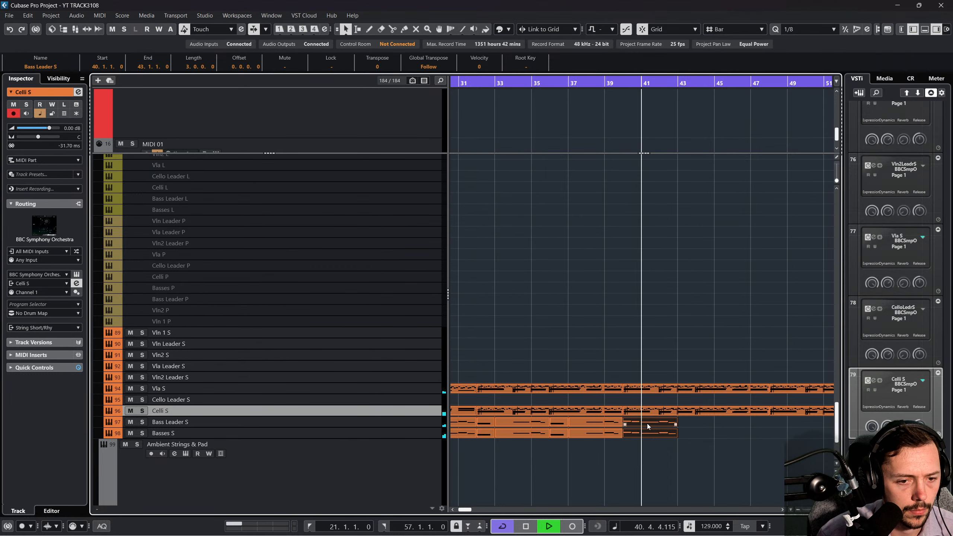
pyautogui.moveTo(647, 423)
pyautogui.mouseDown()
pyautogui.moveTo(717, 423)
pyautogui.moveTo(603, 431)
pyautogui.moveTo(626, 419)
pyautogui.mouseUp()
pyautogui.press('Delete')
pyautogui.hscroll(-2, 709, 445)
pyautogui.hotkey('ctrl', 'd')
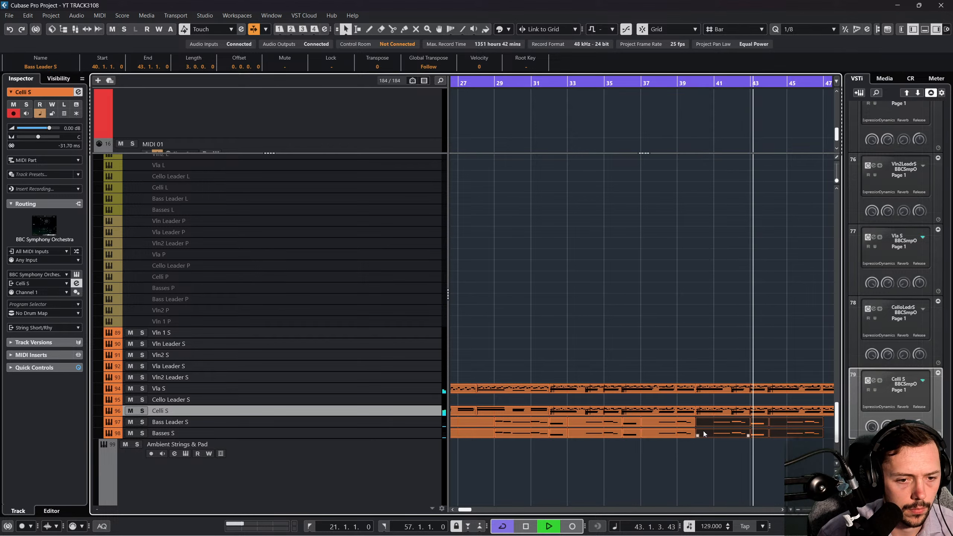
pyautogui.press('Delete')
# Play the arrangement from bar 27 and copy the short bass part spanning bars 29 to 32.
pyautogui.click(455, 83)
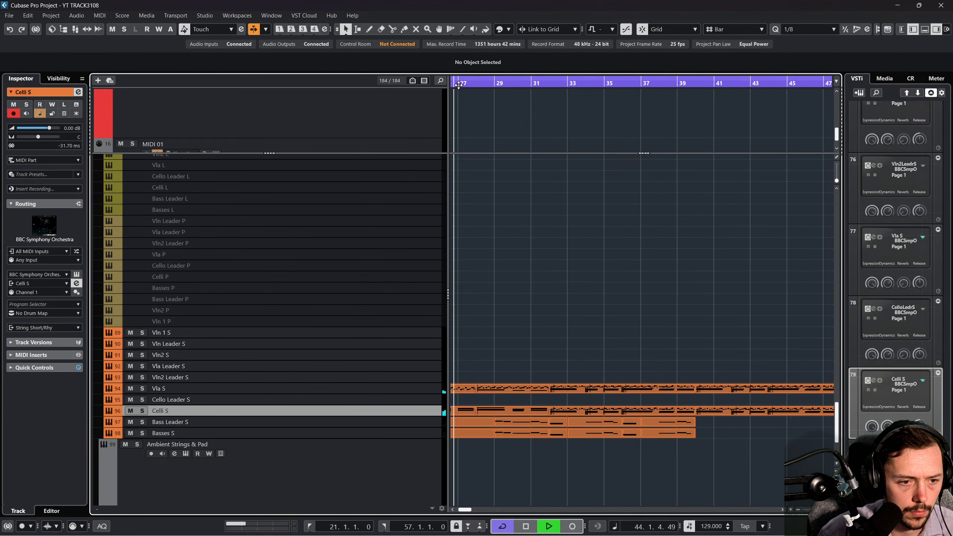
pyautogui.moveTo(685, 449); pyautogui.dragTo(519, 422)
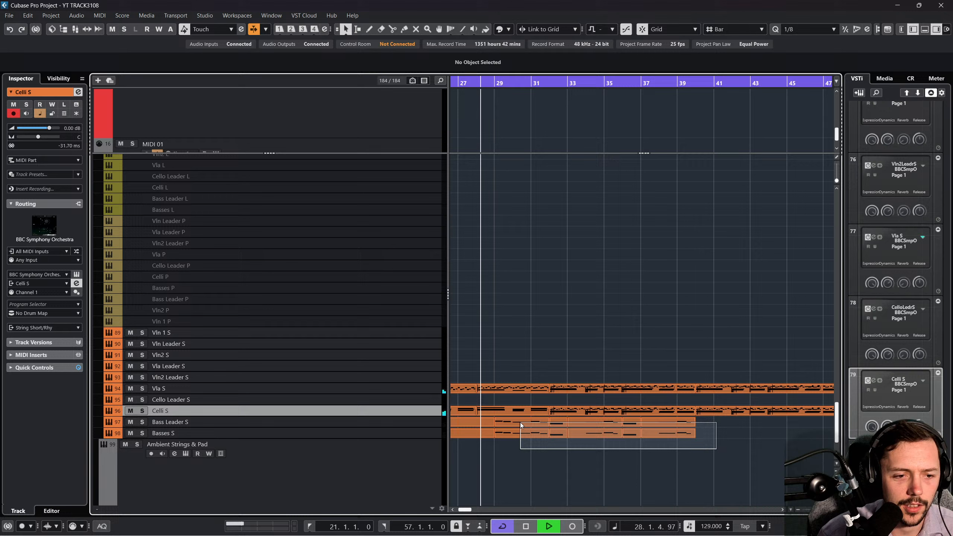
pyautogui.click(597, 465)
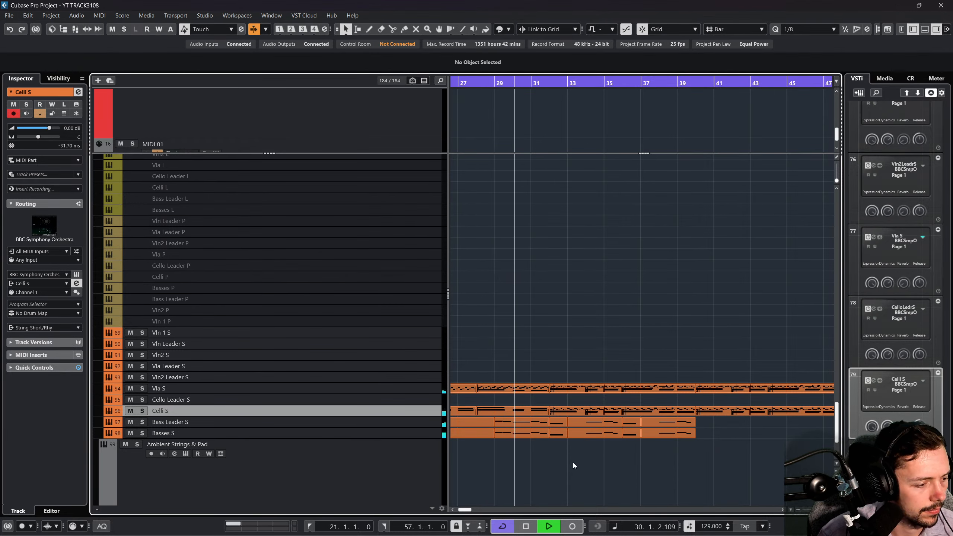
pyautogui.moveTo(535, 455); pyautogui.dragTo(523, 420)
pyautogui.click(597, 463)
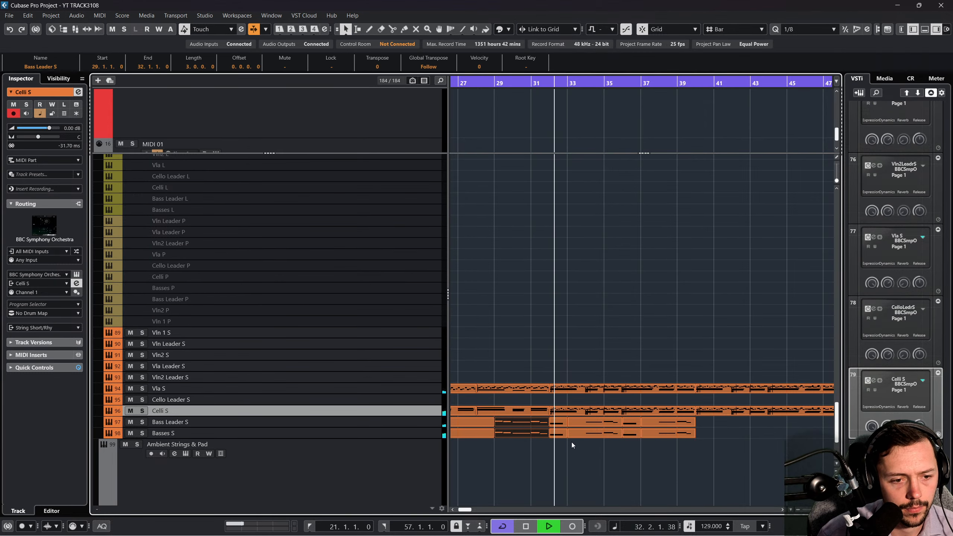
# Expand the Tuned Perc folder, paste the copied bass part onto the Celeste track and move it to start at bar 28.
pyautogui.scroll(5, 617, 413)
pyautogui.scroll(12, 616, 414)
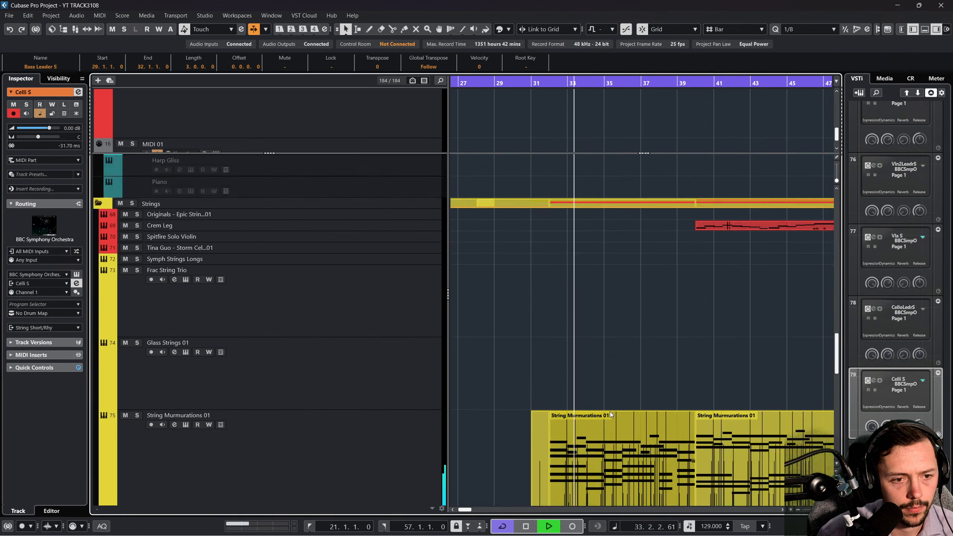
pyautogui.hscroll(-3, 596, 410)
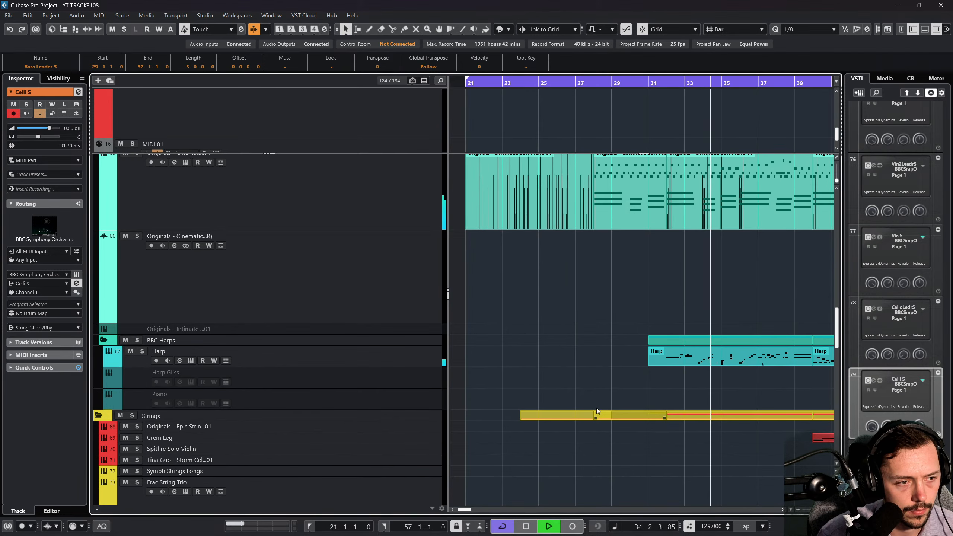
pyautogui.scroll(6, 596, 408)
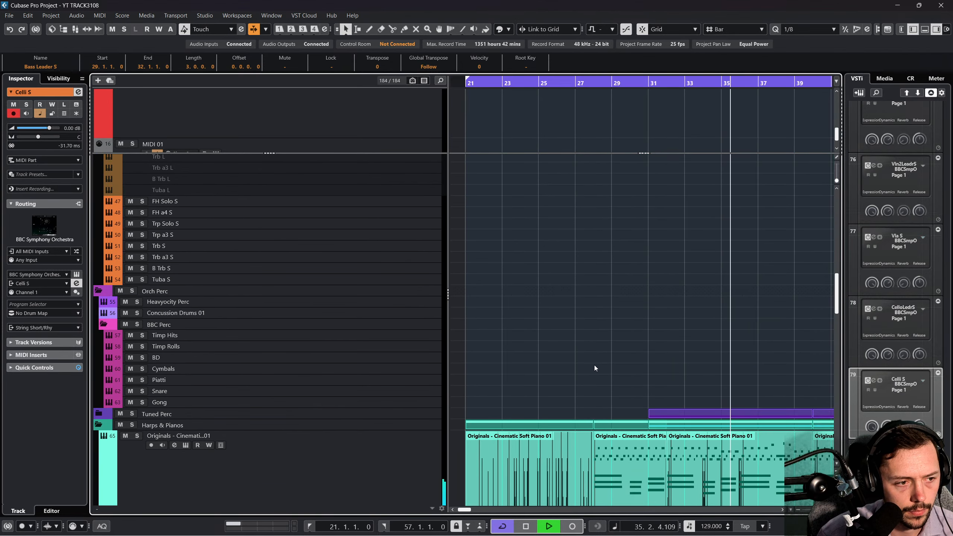
pyautogui.scroll(8, 595, 365)
pyautogui.scroll(-10, 598, 367)
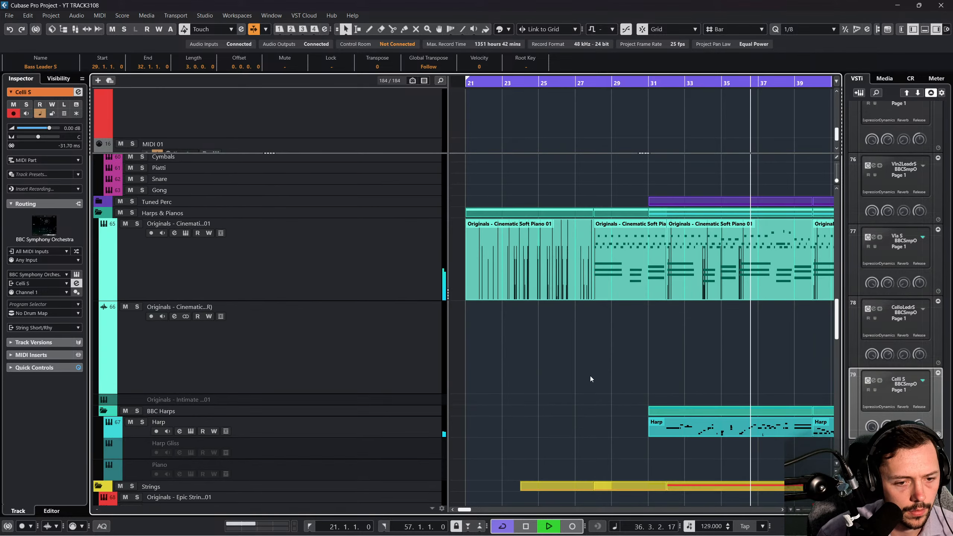
pyautogui.scroll(-2, 563, 371)
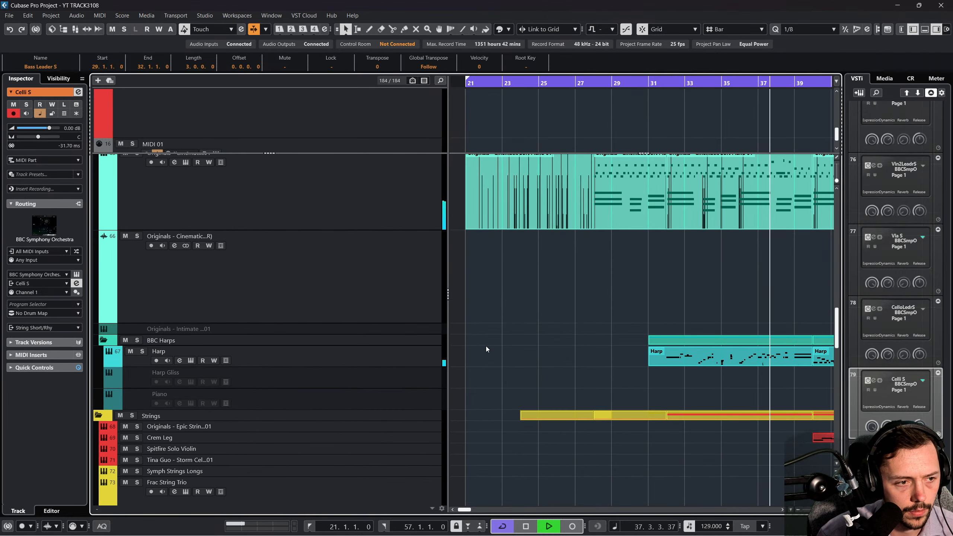
pyautogui.scroll(3, 540, 357)
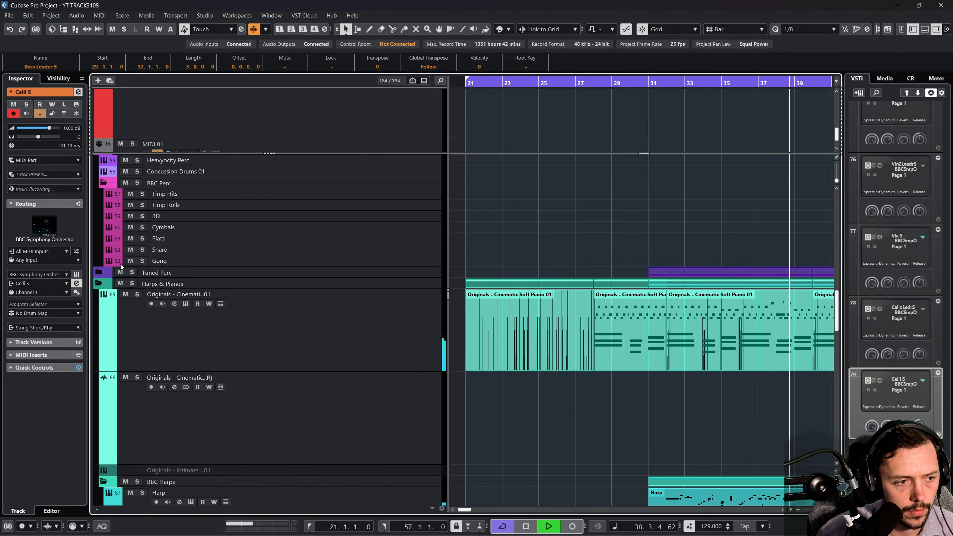
pyautogui.click(101, 272)
pyautogui.click(354, 340)
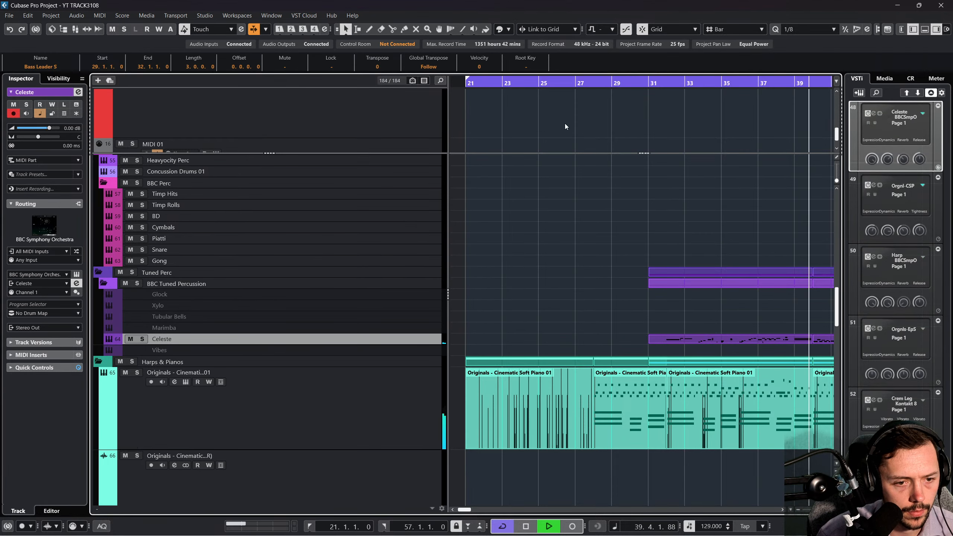
pyautogui.click(521, 85)
pyautogui.hotkey('ctrl', 'v')
pyautogui.moveTo(554, 341); pyautogui.dragTo(619, 339)
pyautogui.click(601, 352)
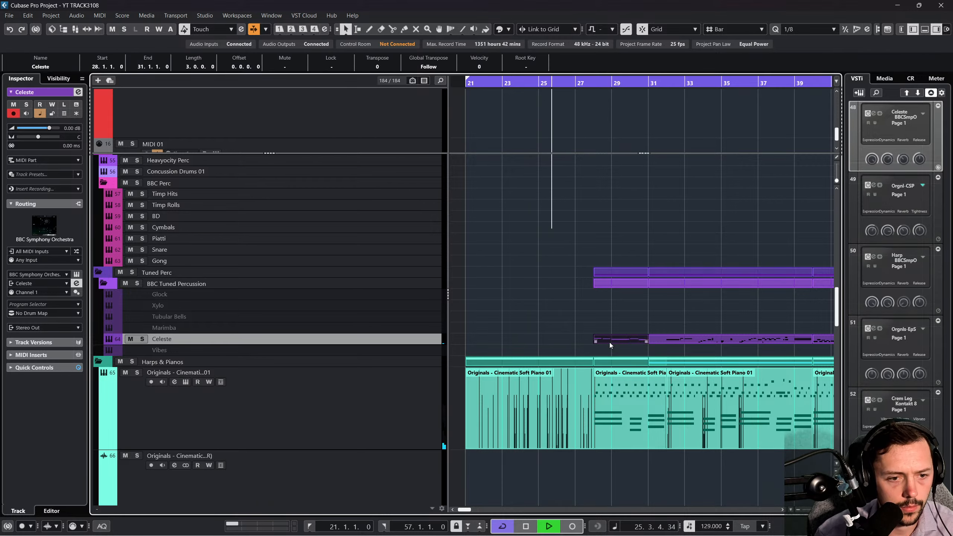
# Transpose all notes of the pasted Celeste part up one octave in the Key Editor.
pyautogui.doubleClick(609, 343)
pyautogui.click(94, 510)
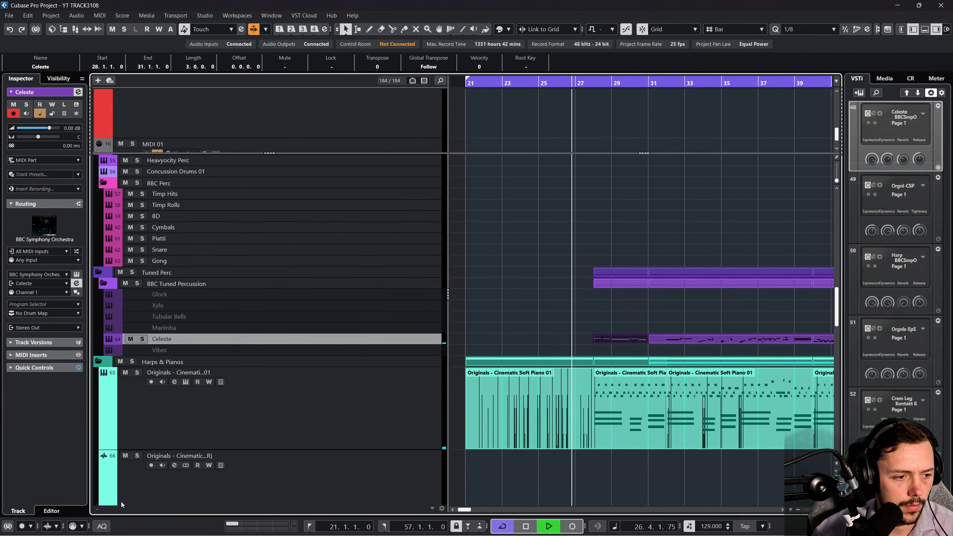
pyautogui.click(575, 304)
pyautogui.hscroll(2, 566, 301)
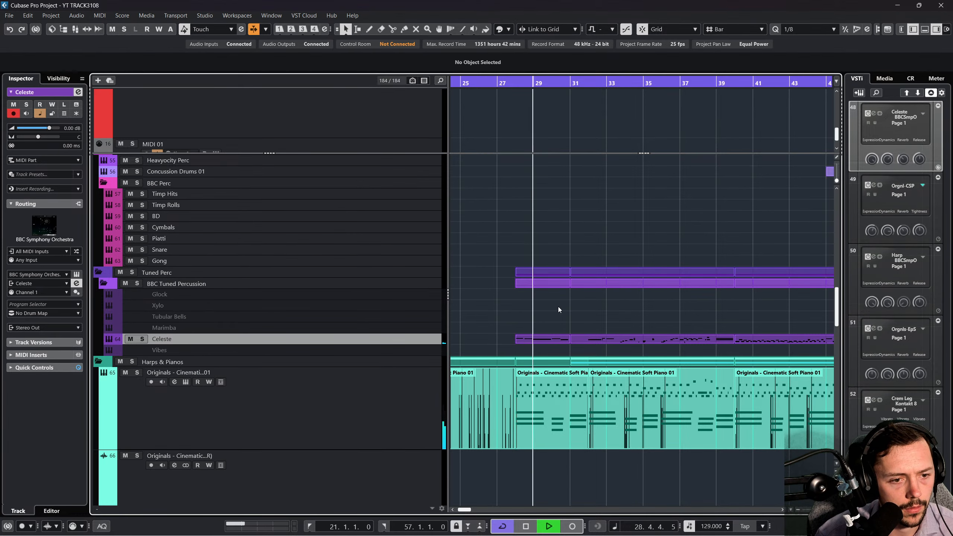
pyautogui.doubleClick(554, 341)
pyautogui.press('space')
pyautogui.hotkey('ctrl', 'a')
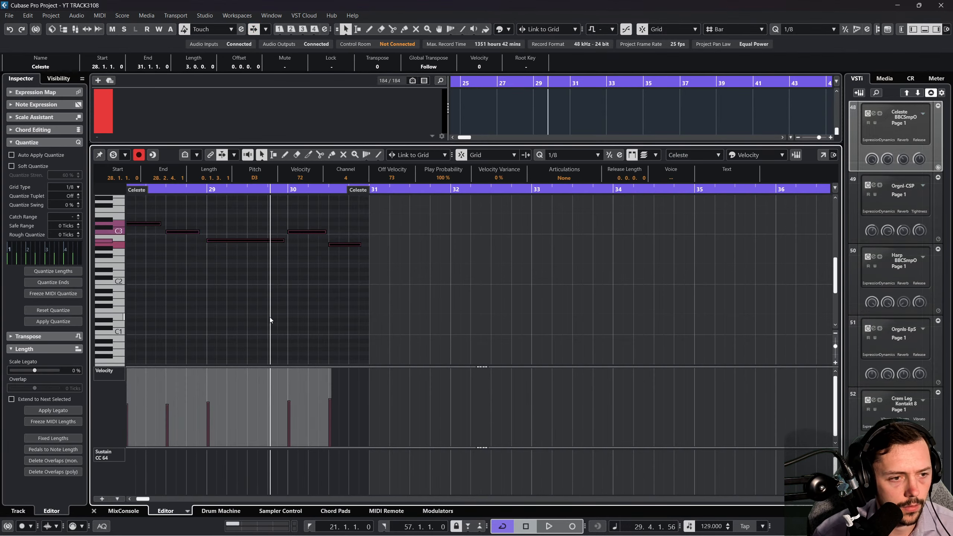
pyautogui.hotkey('shift', 'Up')
pyautogui.click(94, 510)
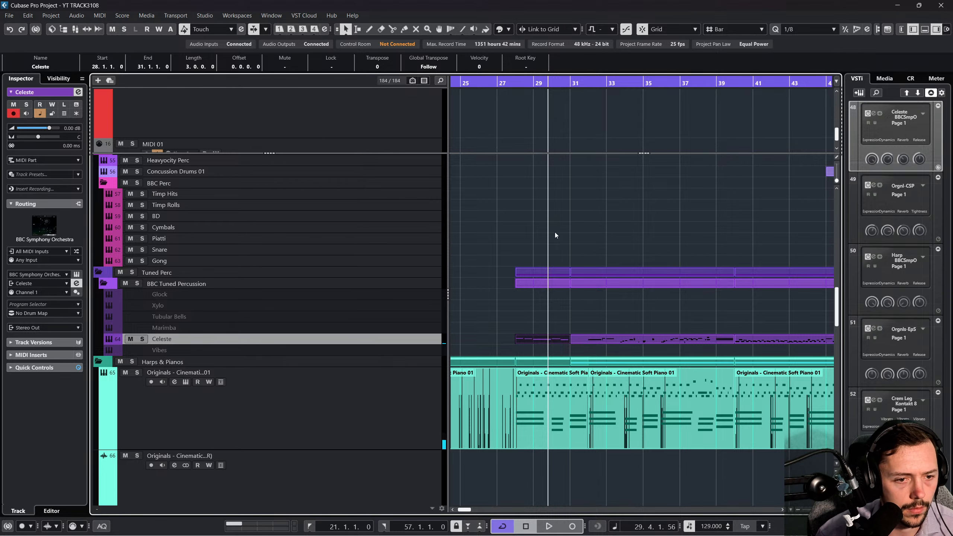
# Move the pasted Celeste part to start at bar 29 and play the passage from there.
pyautogui.moveTo(544, 341); pyautogui.dragTo(563, 342)
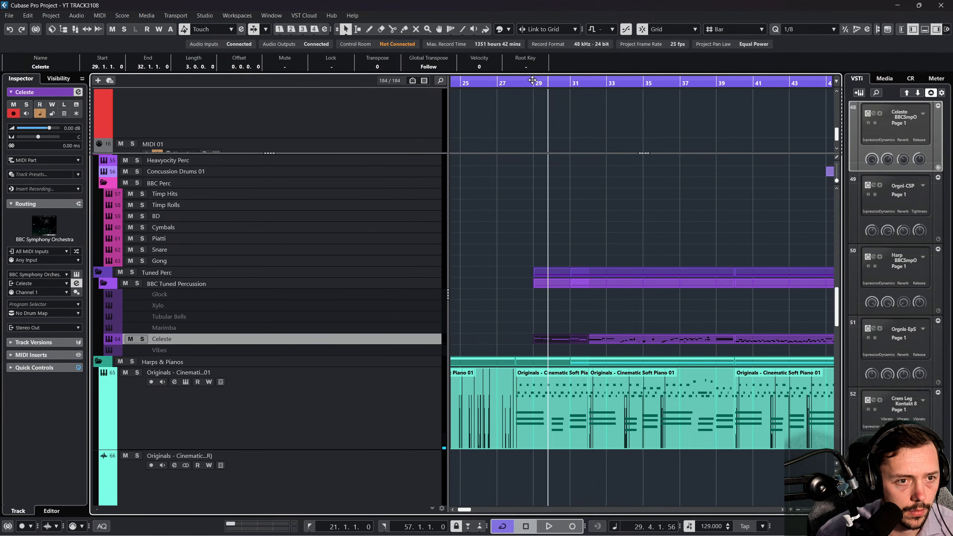
pyautogui.moveTo(535, 83); pyautogui.dragTo(536, 104)
pyautogui.press('space')
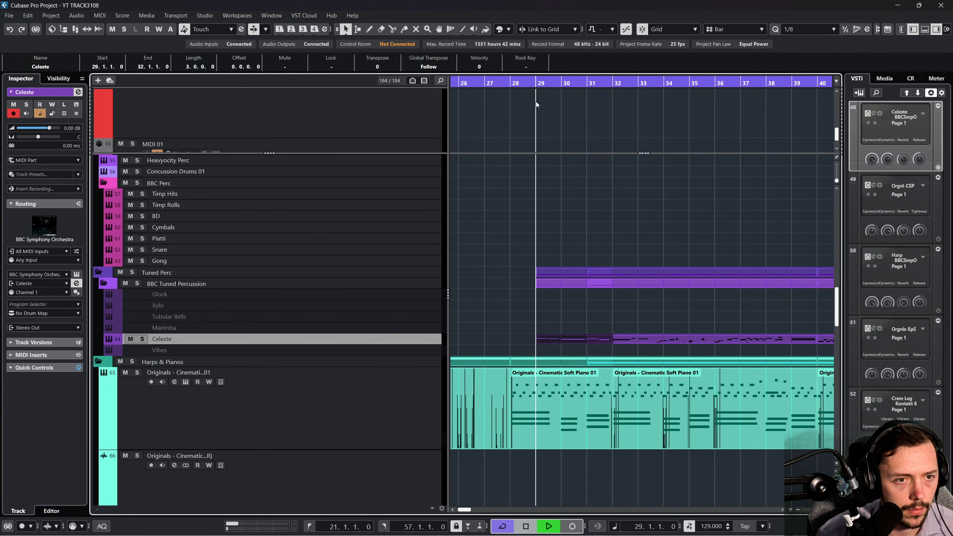
pyautogui.doubleClick(565, 342)
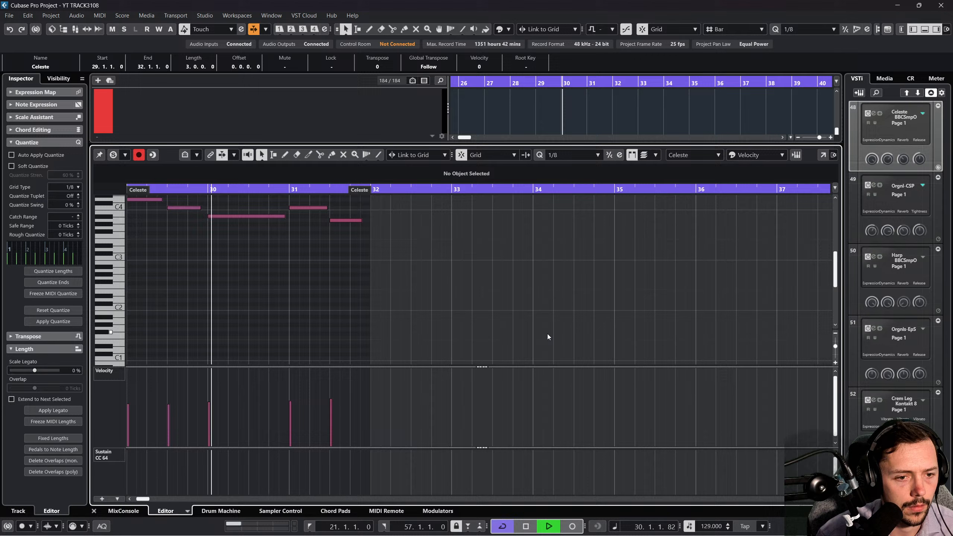
pyautogui.click(94, 511)
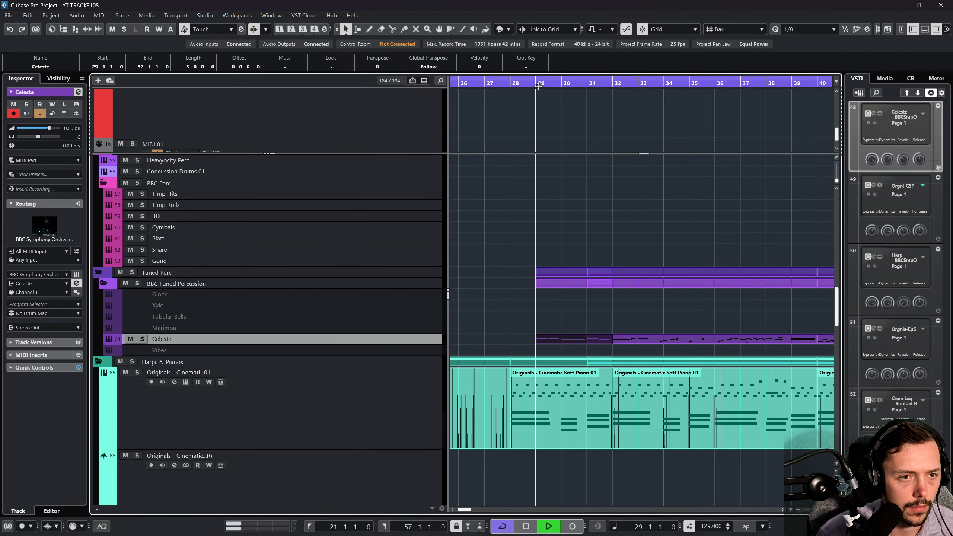
pyautogui.click(533, 277)
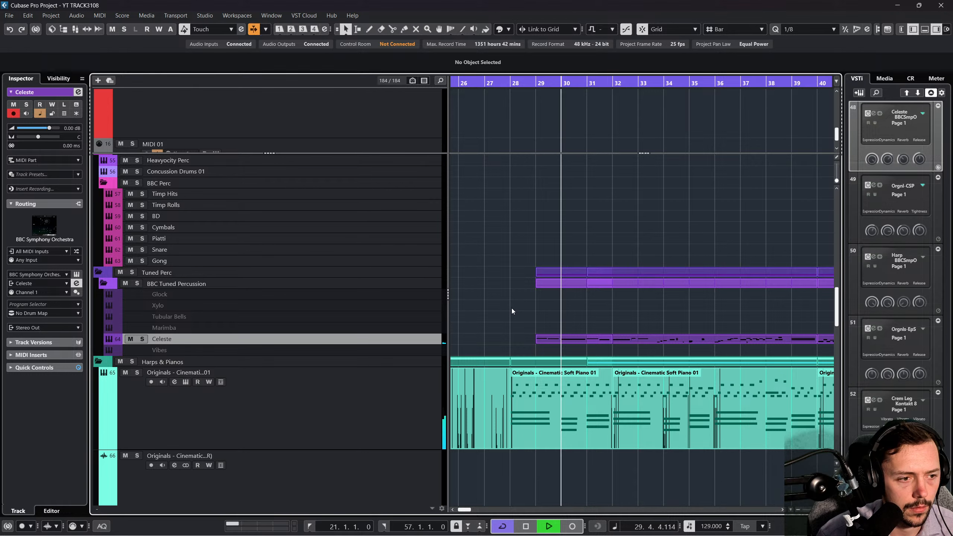
pyautogui.click(563, 337)
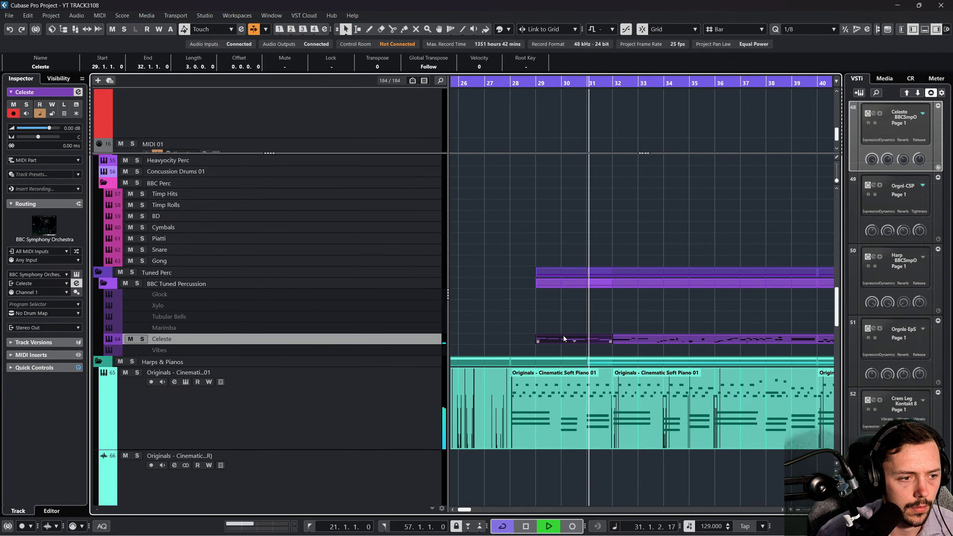
pyautogui.click(542, 84)
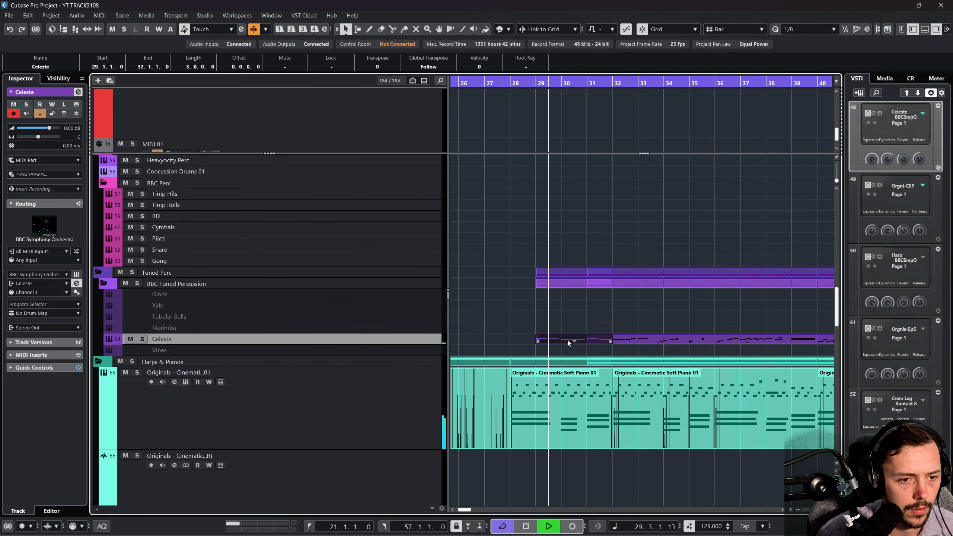
pyautogui.press('space')
# Copy the bar 29–32 Celeste part onto the Cor A S track and align its start to bar 29.
pyautogui.scroll(10, 559, 334)
pyautogui.scroll(2, 354, 264)
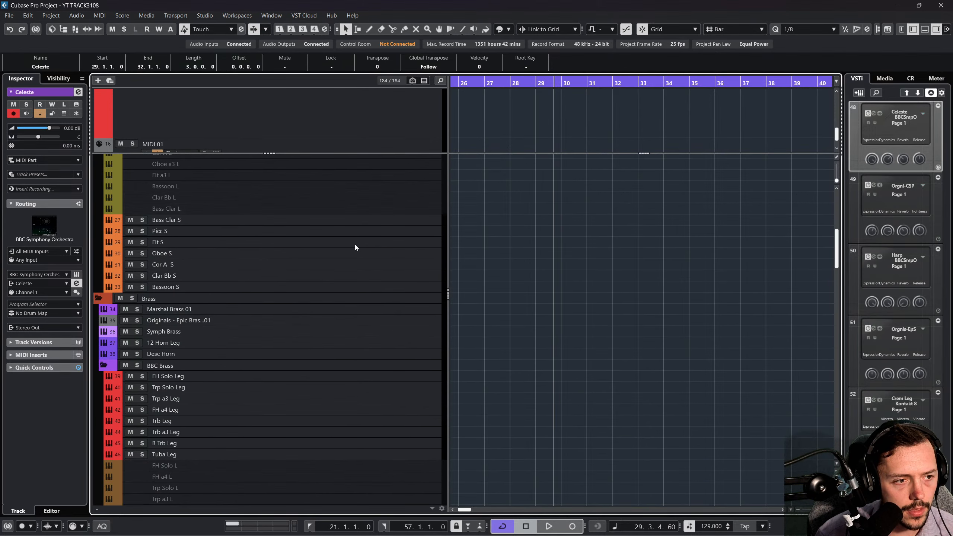
pyautogui.click(343, 267)
pyautogui.click(495, 82)
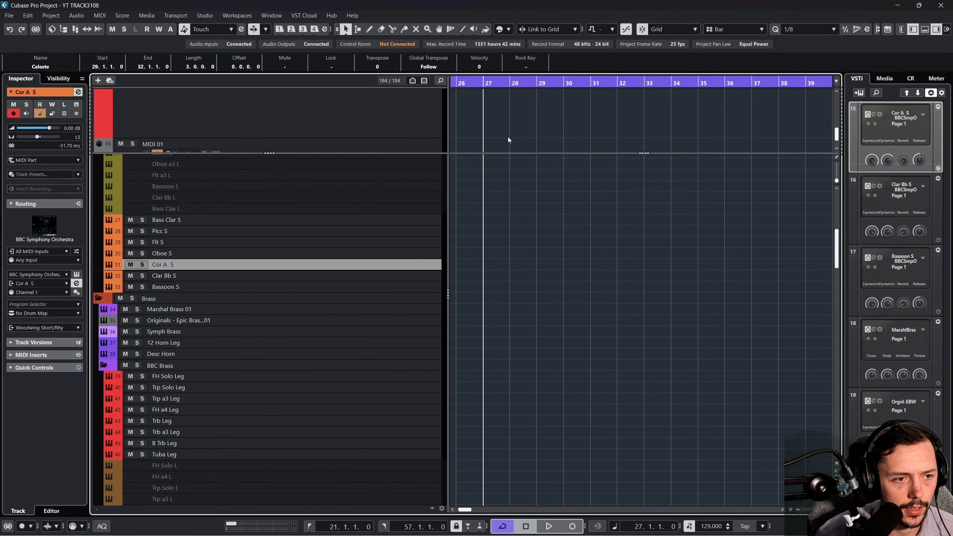
pyautogui.scroll(-5, 555, 266)
pyautogui.scroll(-6, 551, 260)
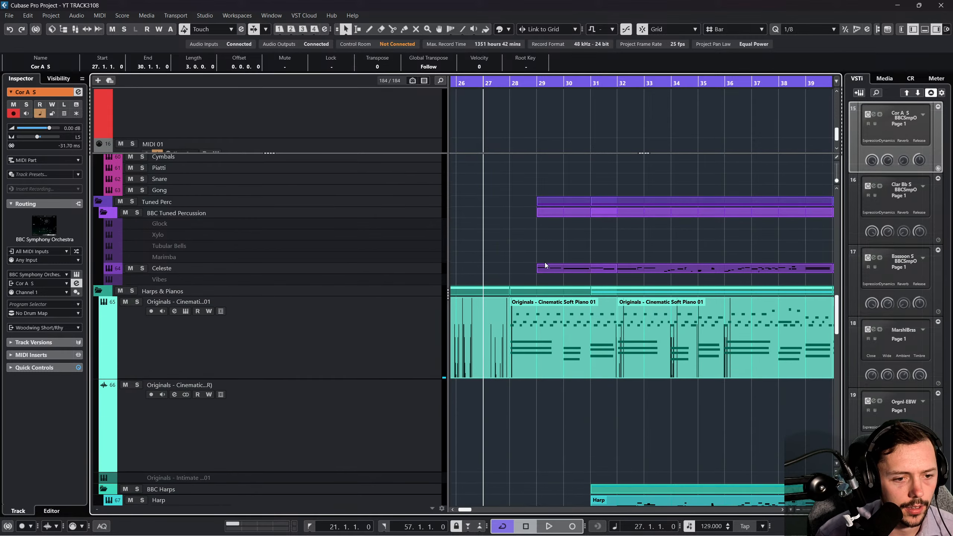
pyautogui.scroll(12, 546, 263)
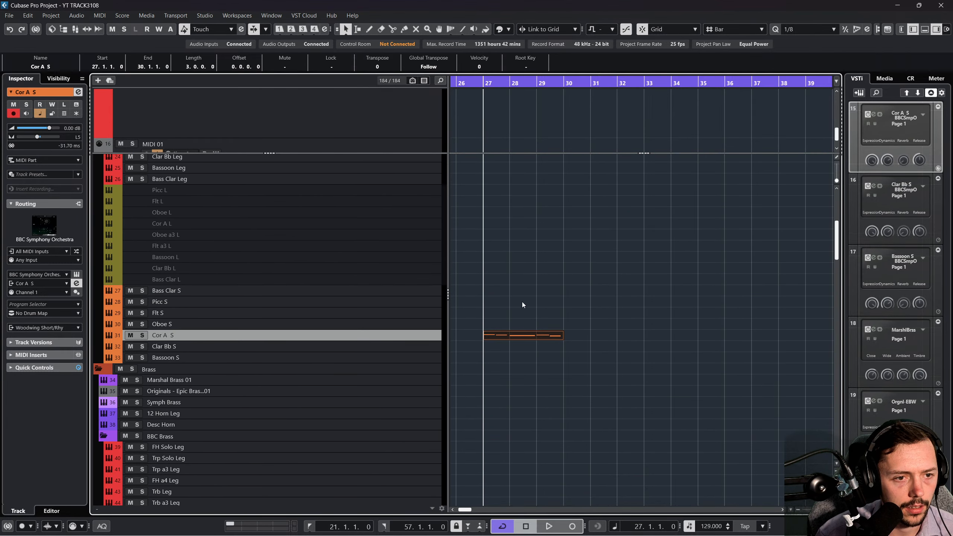
pyautogui.moveTo(524, 339); pyautogui.dragTo(570, 340)
# Play the arrangement from bar 28 to check the Cor A S entry.
pyautogui.click(511, 83)
pyautogui.press('space')
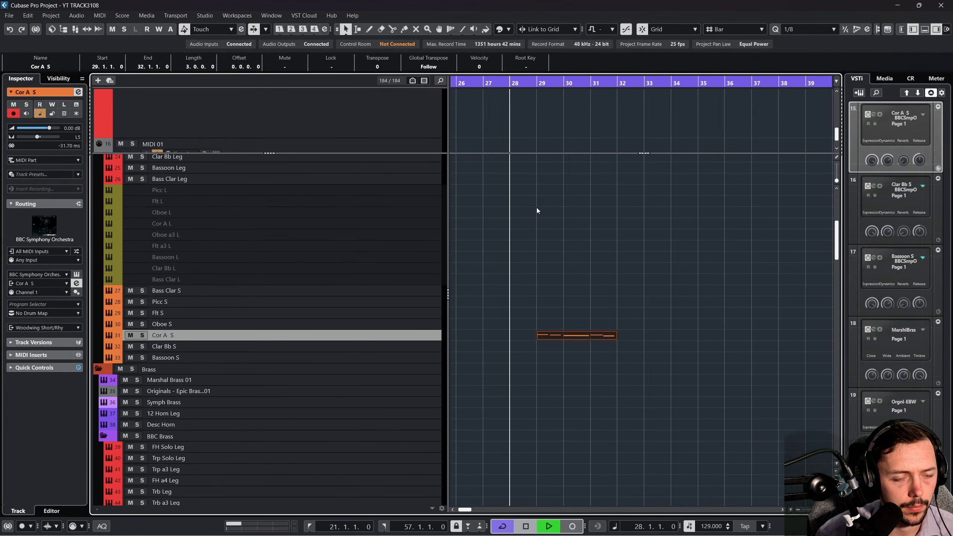
pyautogui.scroll(-4, 539, 262)
pyautogui.scroll(2, 543, 259)
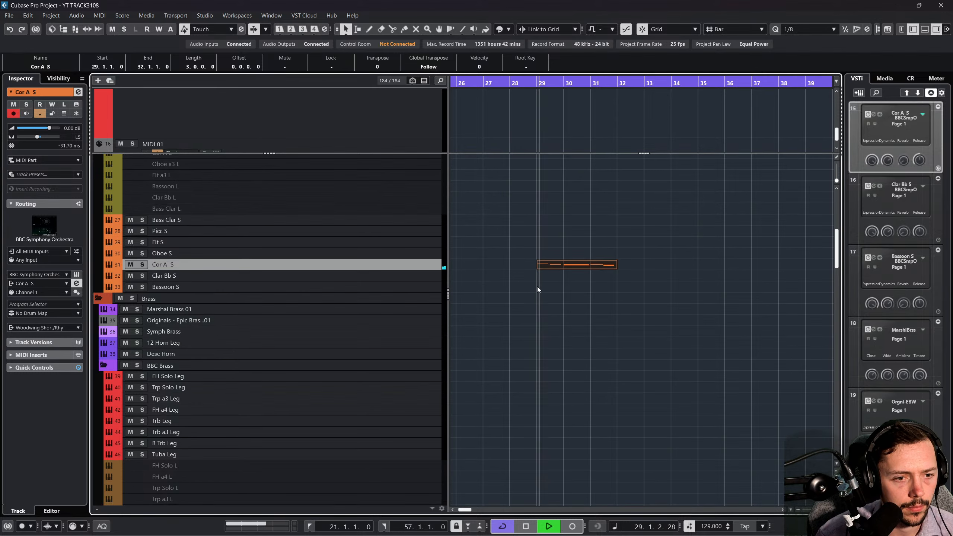
# Move the bar 29–32 part from Cor A S up to the Flt S track and play the passage.
pyautogui.press('space')
pyautogui.moveTo(567, 265); pyautogui.dragTo(579, 243)
pyautogui.press('space')
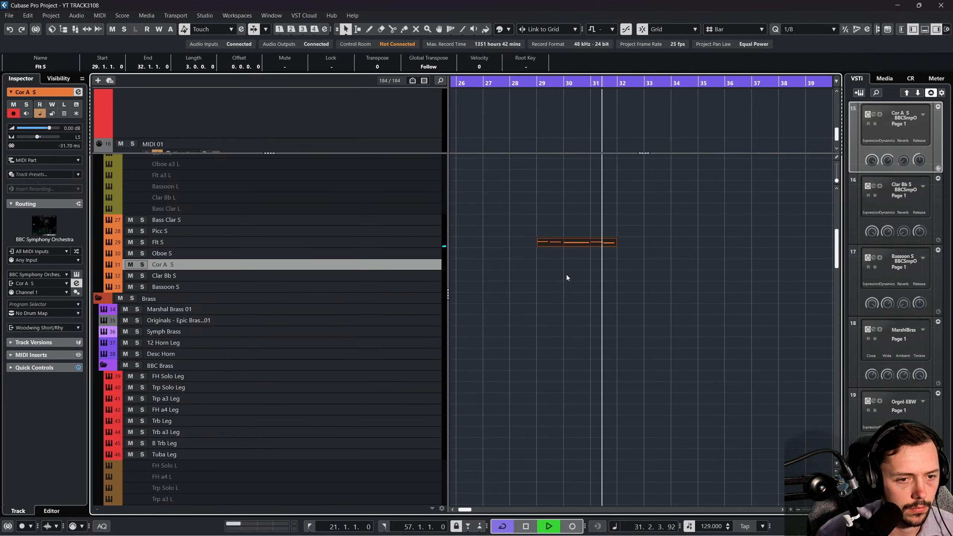
# Duplicate the bar 36–40 parts of Bass Leader S and Basses S so the copies start at bar 40.
pyautogui.scroll(4, 608, 214)
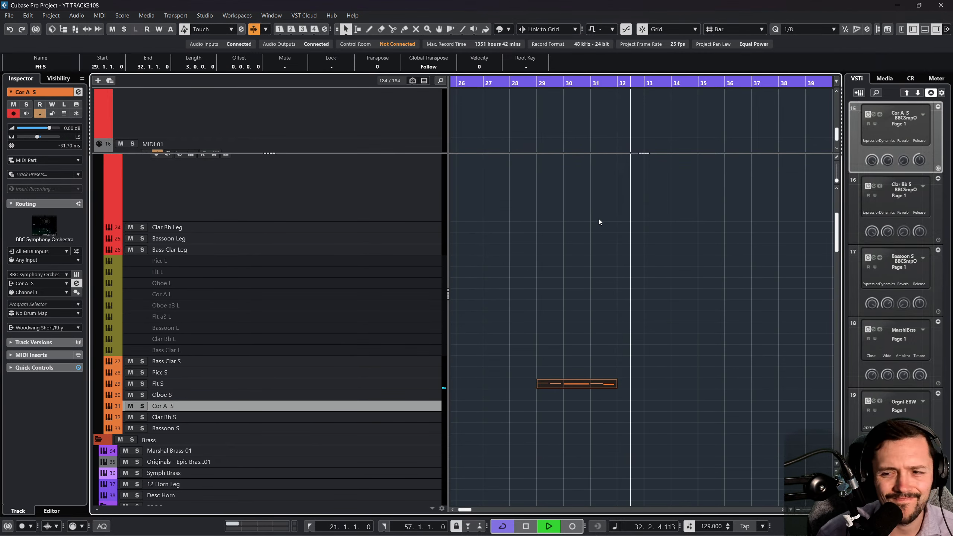
pyautogui.click(558, 294)
pyautogui.scroll(-12, 574, 306)
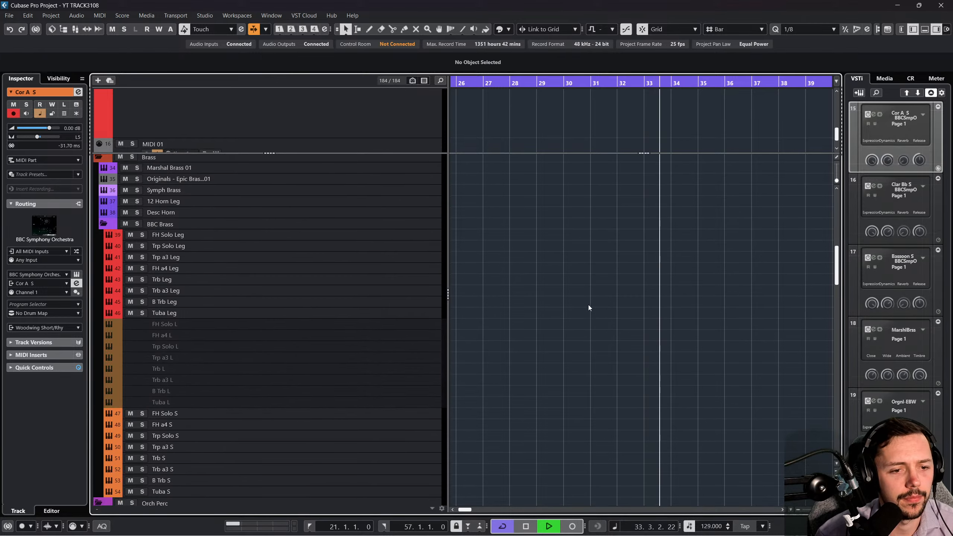
pyautogui.scroll(-8, 591, 305)
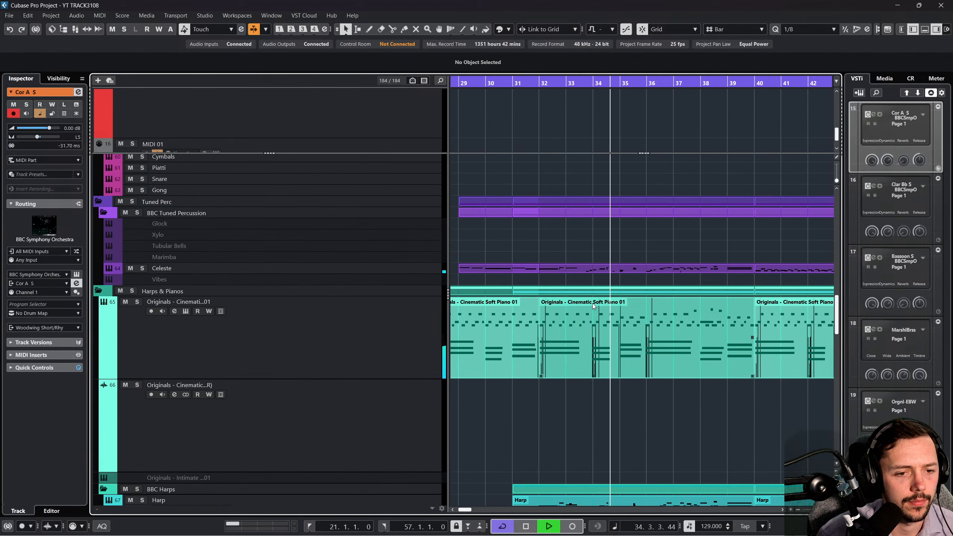
pyautogui.scroll(-15, 591, 310)
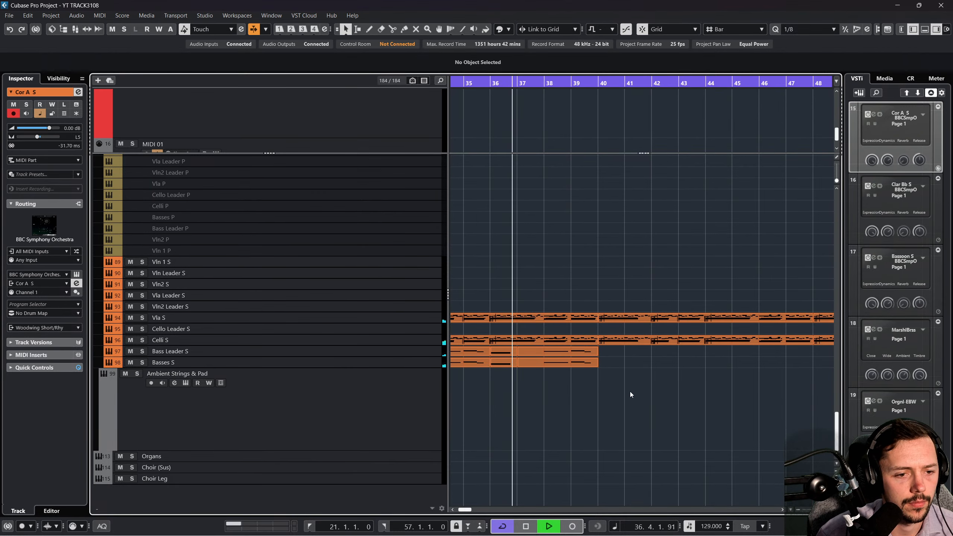
pyautogui.moveTo(544, 374); pyautogui.dragTo(510, 356)
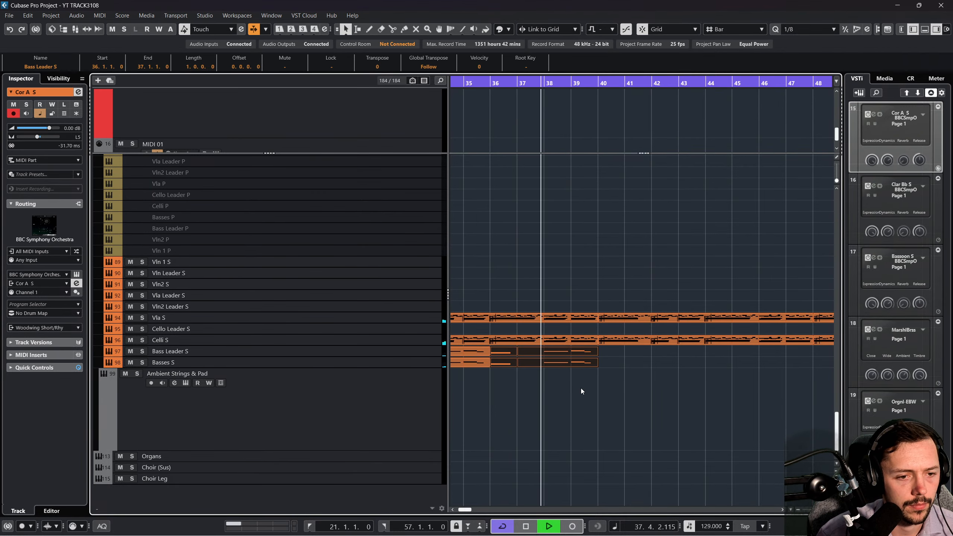
pyautogui.hotkey('ctrl', 'd')
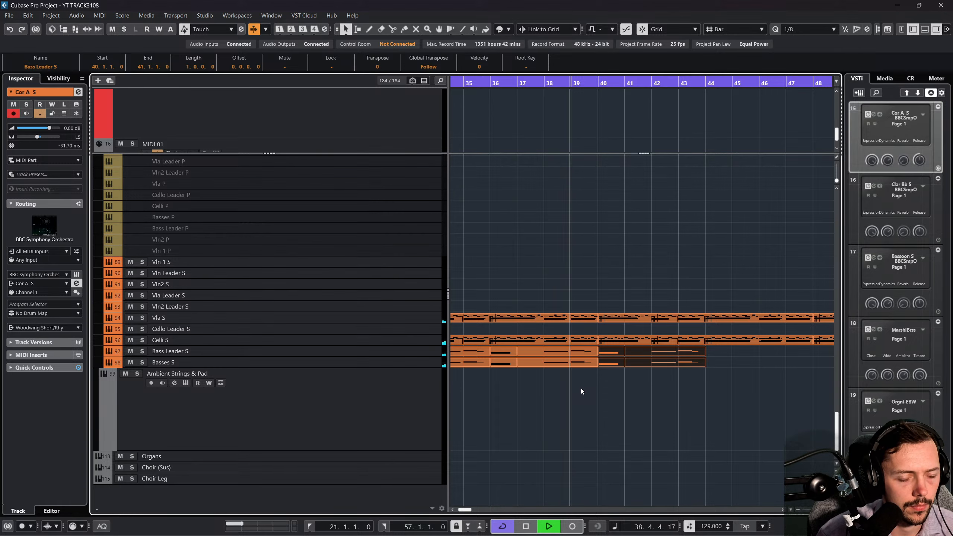
# Duplicate the bar 40–44 parts of Bass Leader S and Basses S so the copies start at bar 44.
pyautogui.scroll(3, 580, 390)
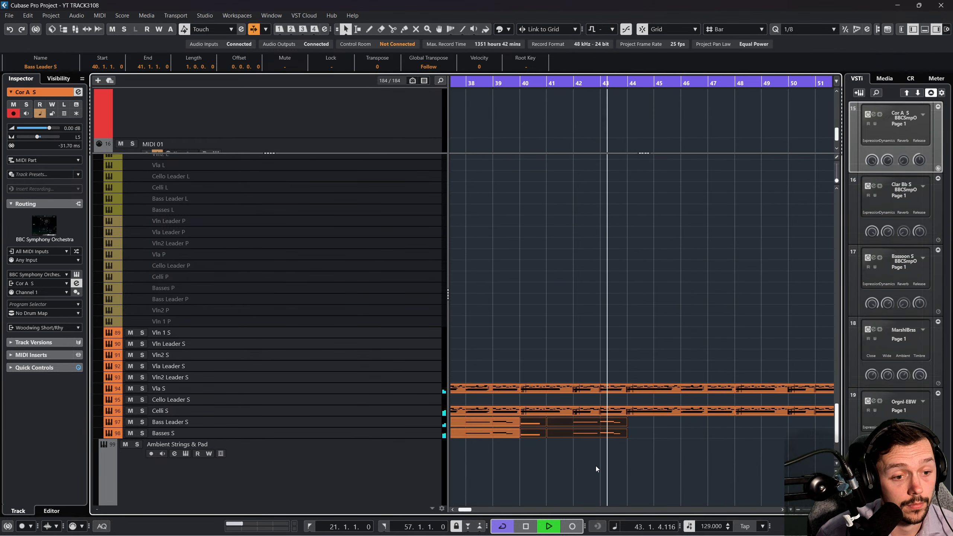
pyautogui.moveTo(628, 451); pyautogui.dragTo(536, 428)
pyautogui.hotkey('ctrl', 'd')
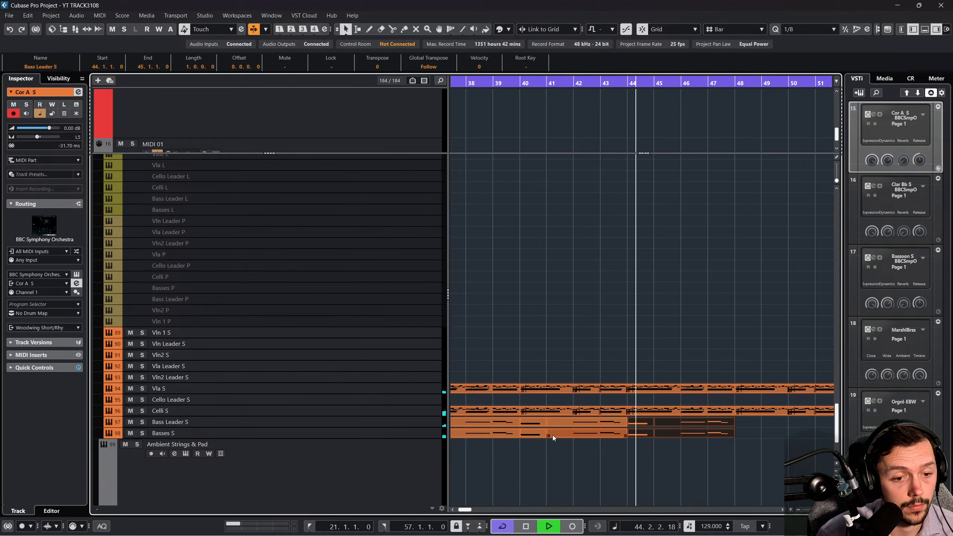
# Glue the adjoining Bass Leader S and Basses S parts together up to bar 48, and return to object selection.
pyautogui.rightClick(596, 466)
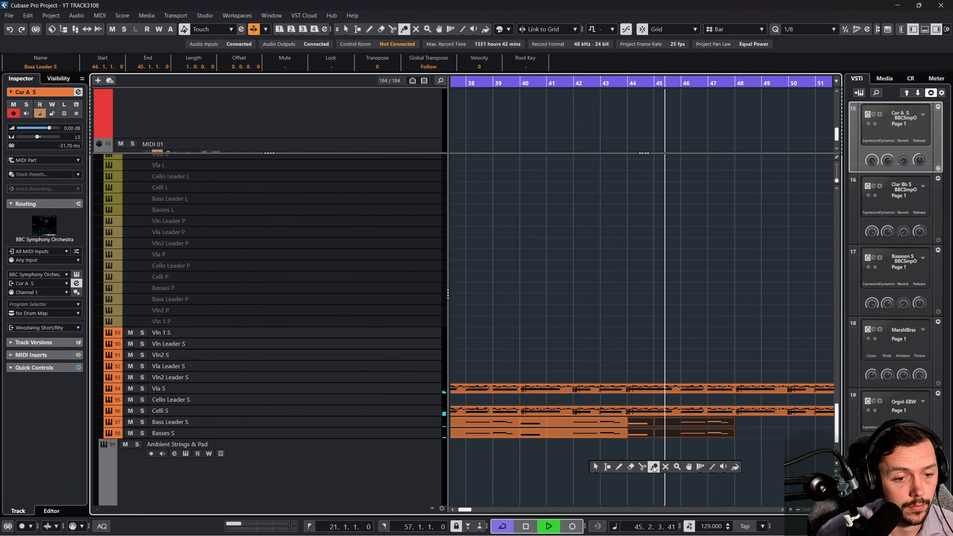
pyautogui.click(654, 466)
pyautogui.click(558, 421)
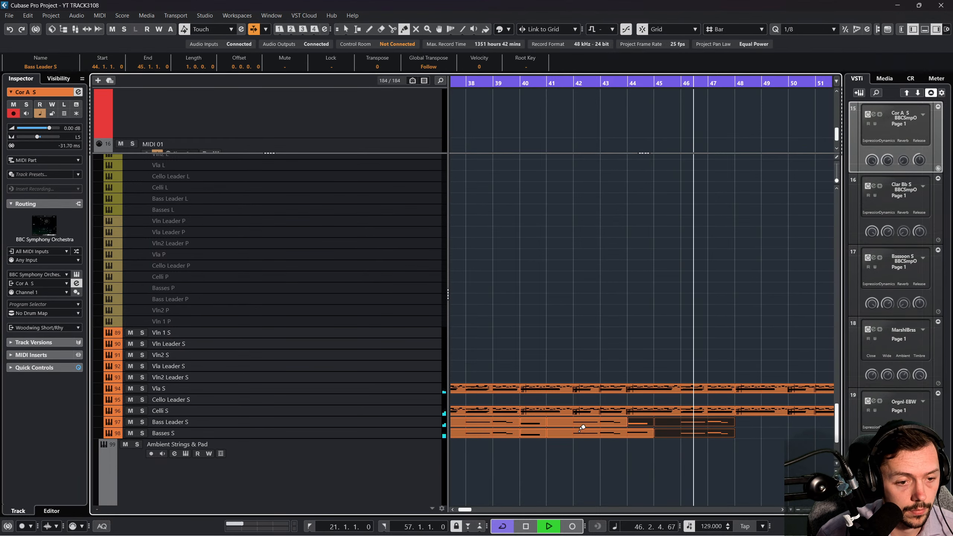
pyautogui.click(558, 421)
pyautogui.click(532, 422)
pyautogui.click(553, 432)
pyautogui.click(523, 432)
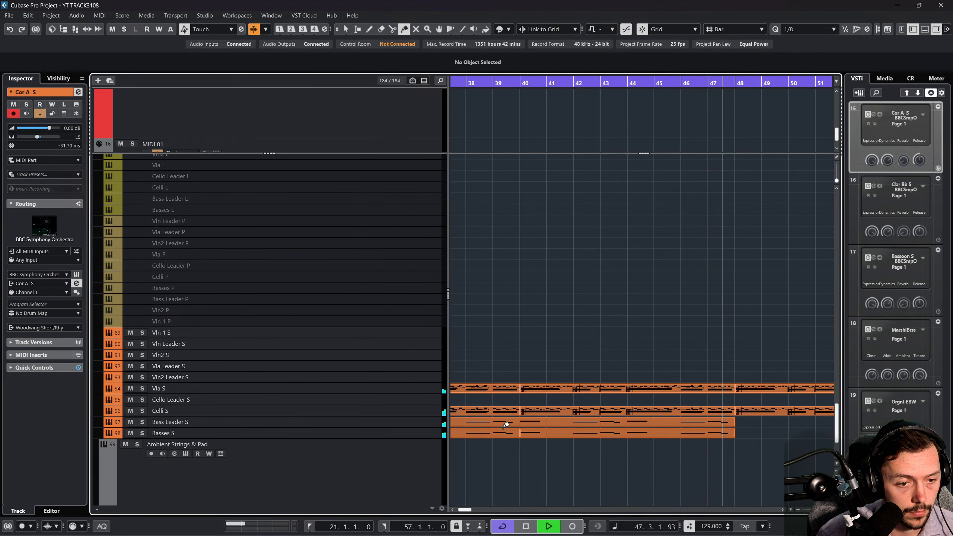
pyautogui.click(506, 422)
pyautogui.click(506, 432)
pyautogui.rightClick(569, 453)
pyautogui.press('1')
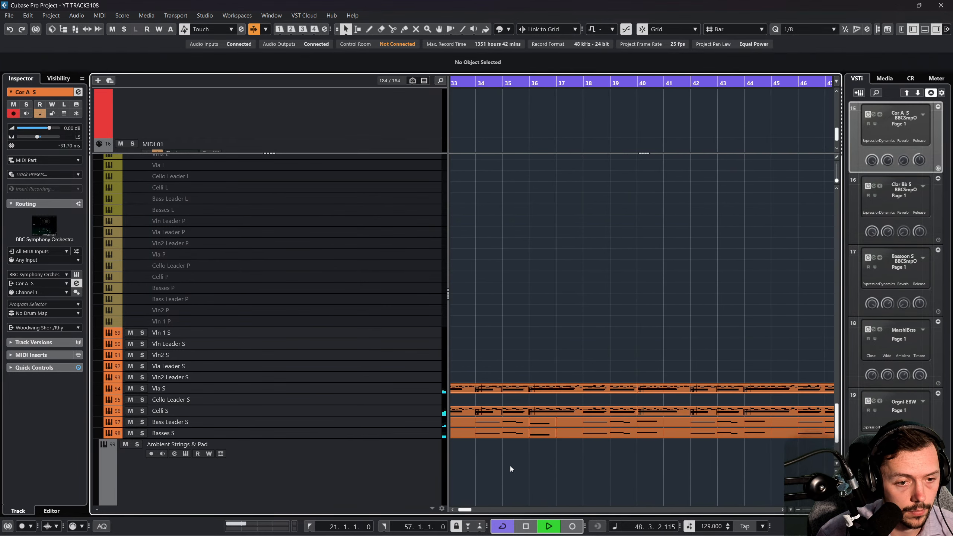
# Check how far the bass parts extend and play the arrangement from bar 29.
pyautogui.hscroll(2, 510, 466)
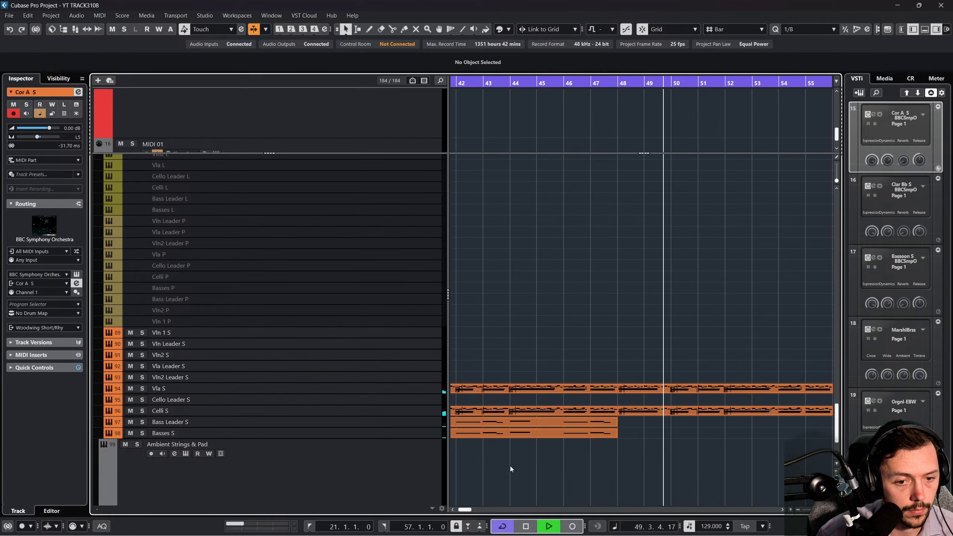
pyautogui.hscroll(-9, 510, 466)
pyautogui.hscroll(-3, 510, 466)
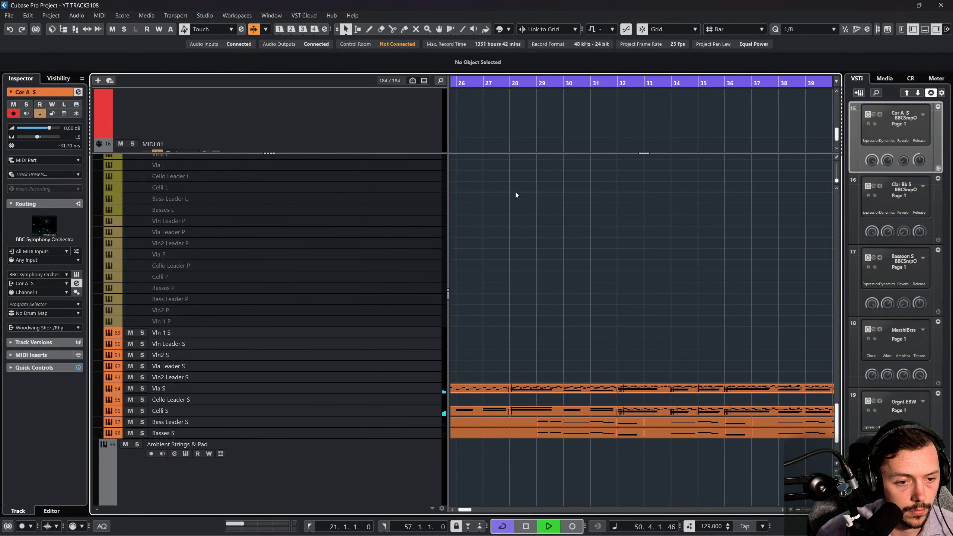
pyautogui.click(536, 94)
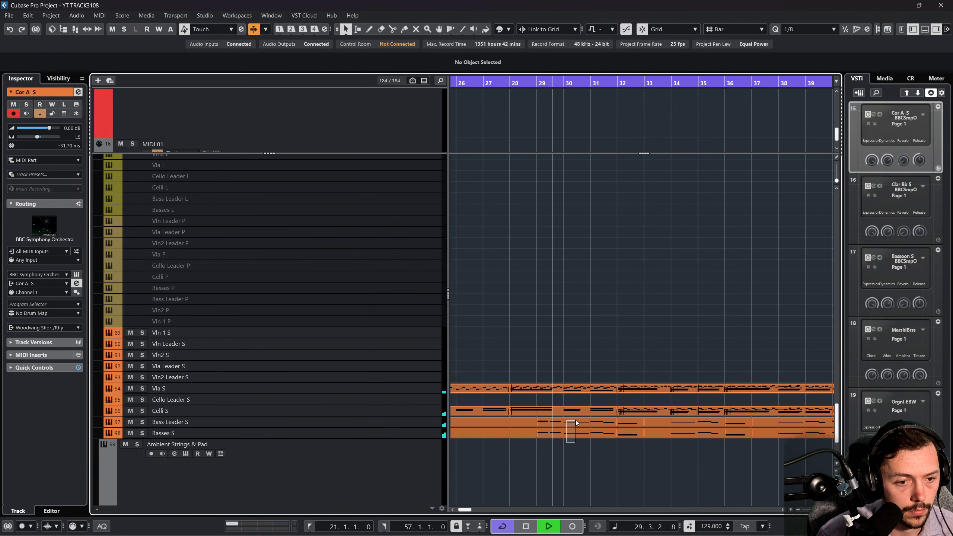
# Try pasting a copy of the bar 29–32 Bass Leader S and Basses S parts at bar 48, and undo the paste.
pyautogui.moveTo(576, 420); pyautogui.dragTo(576, 419)
pyautogui.hscroll(15, 577, 419)
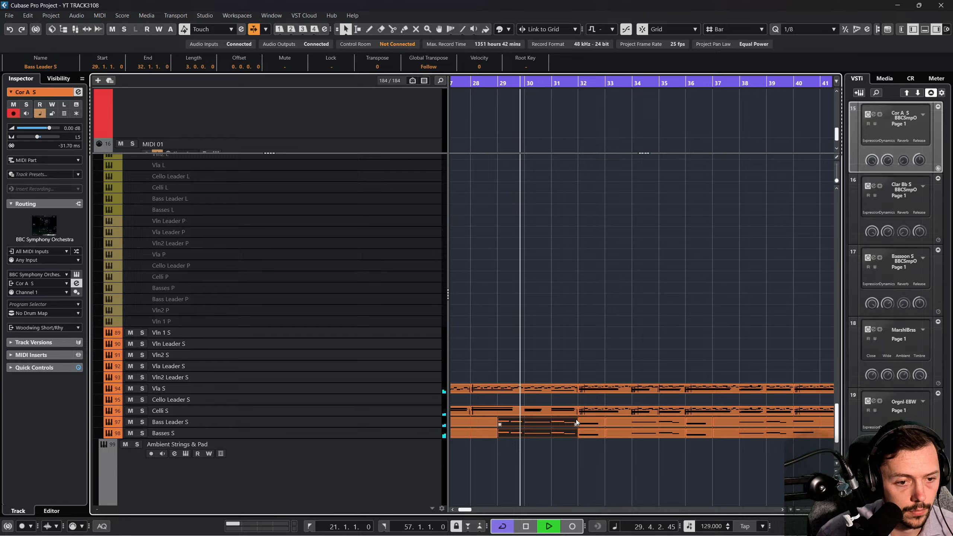
pyautogui.click(389, 415)
pyautogui.click(435, 423)
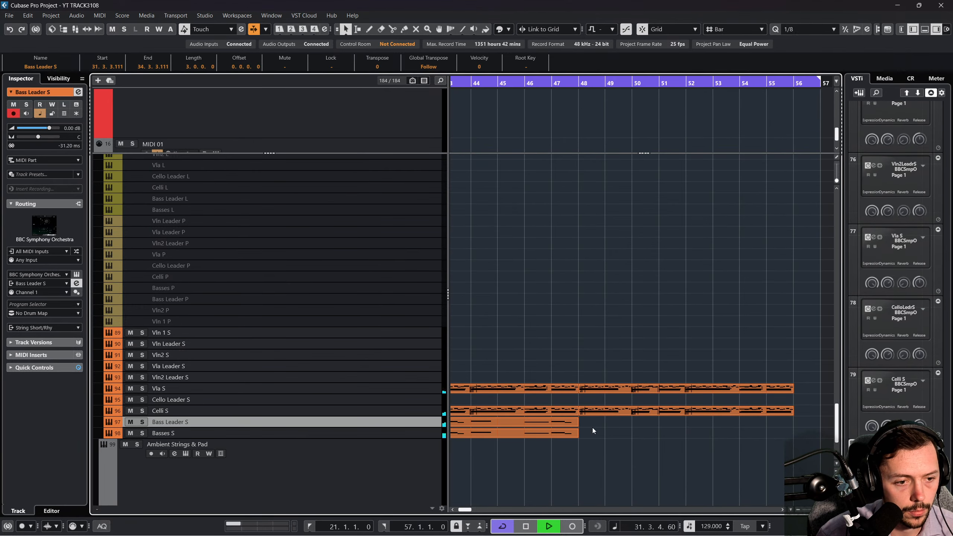
pyautogui.click(578, 86)
pyautogui.hotkey('ctrl', 'v')
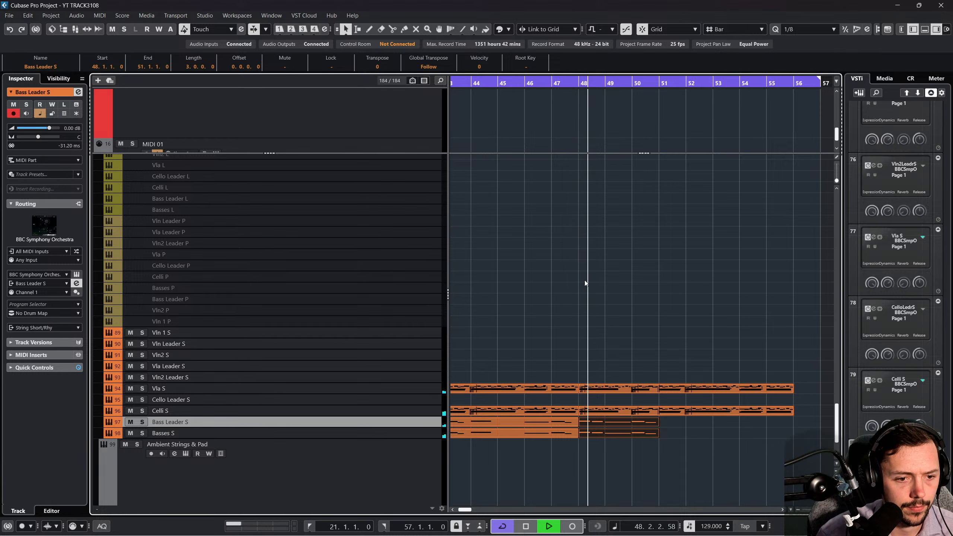
pyautogui.hotkey('ctrl', 'z')
# Paste the copied bass parts again, align them to bar 48, listen to the result, and delete them.
pyautogui.hscroll(-3, 584, 281)
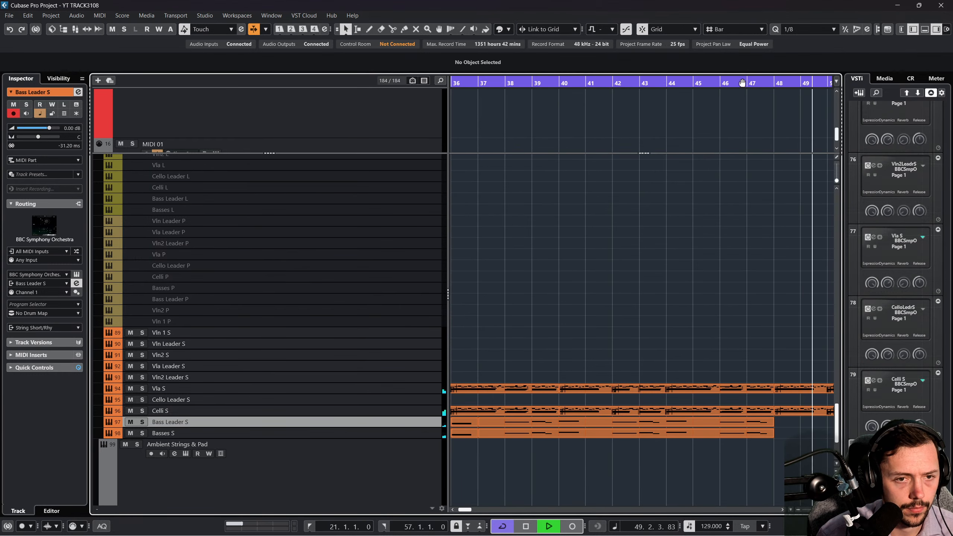
pyautogui.click(722, 82)
pyautogui.hotkey('ctrl', 'v')
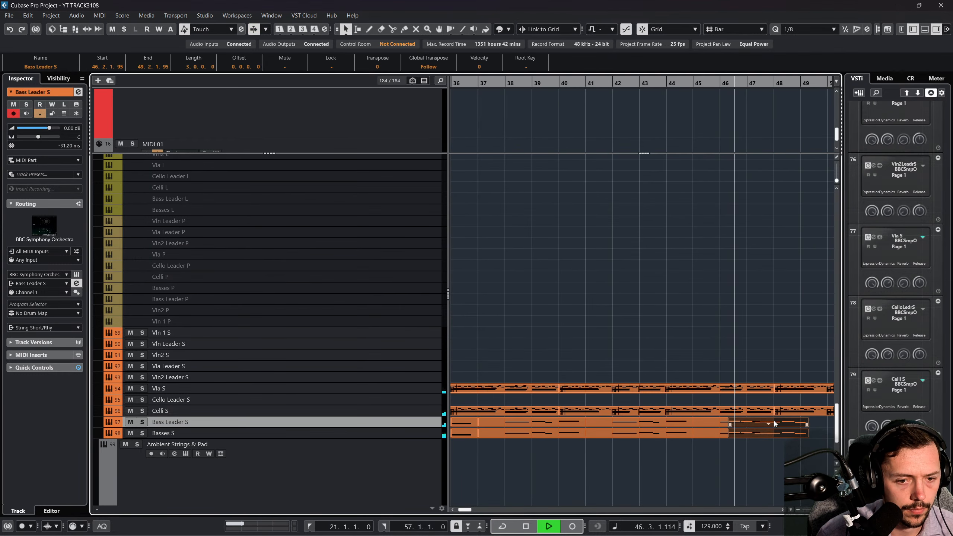
pyautogui.moveTo(774, 421); pyautogui.dragTo(785, 420)
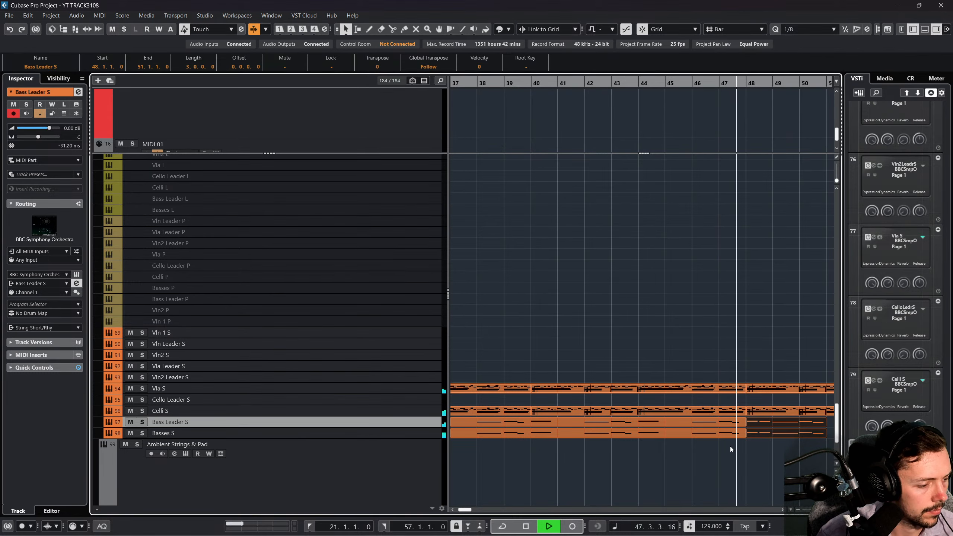
pyautogui.hscroll(2, 718, 468)
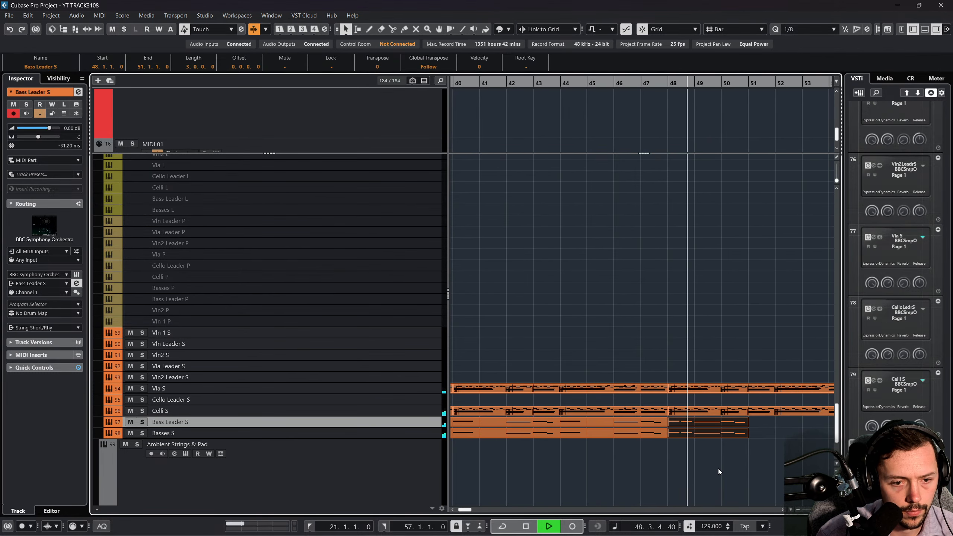
pyautogui.hscroll(2, 711, 469)
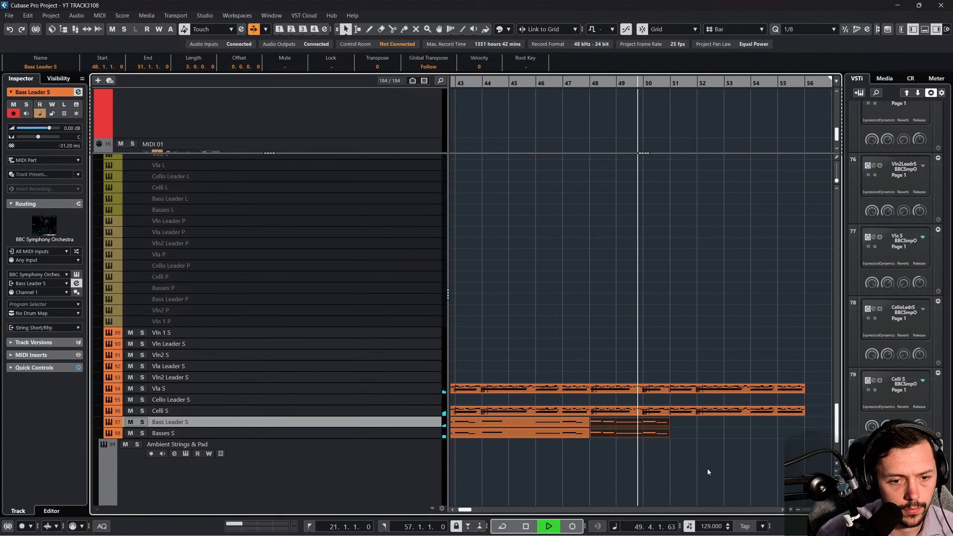
pyautogui.press('Delete')
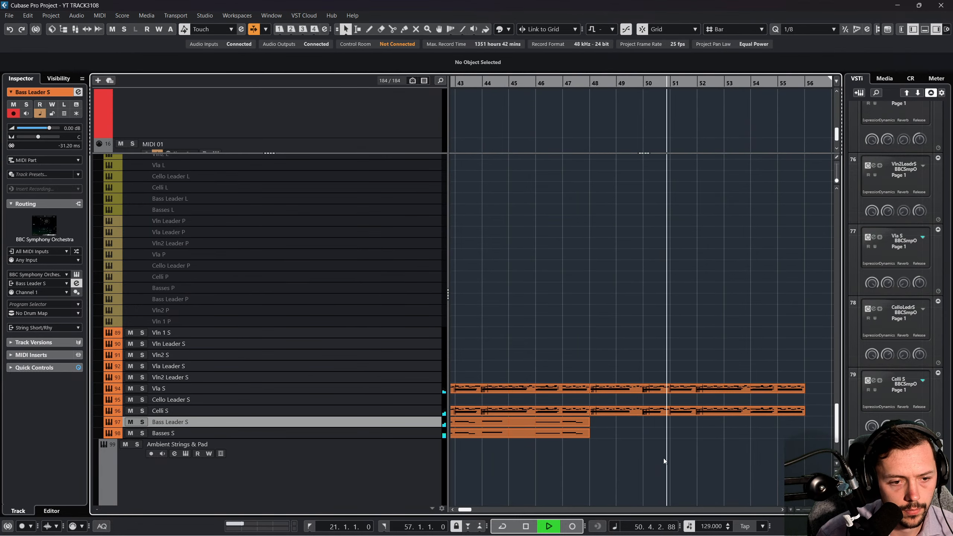
# Stop playback and move the Orch Perc folder track above the Woodwind folder in the track list.
pyautogui.moveTo(522, 82); pyautogui.dragTo(527, 9)
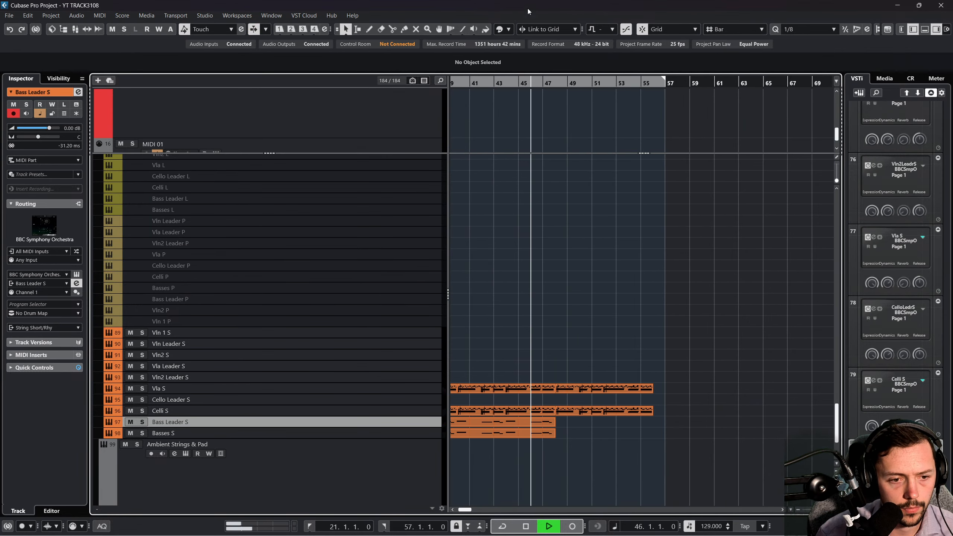
pyautogui.press('space')
pyautogui.moveTo(623, 459); pyautogui.dragTo(564, 249)
pyautogui.hscroll(6, 572, 254)
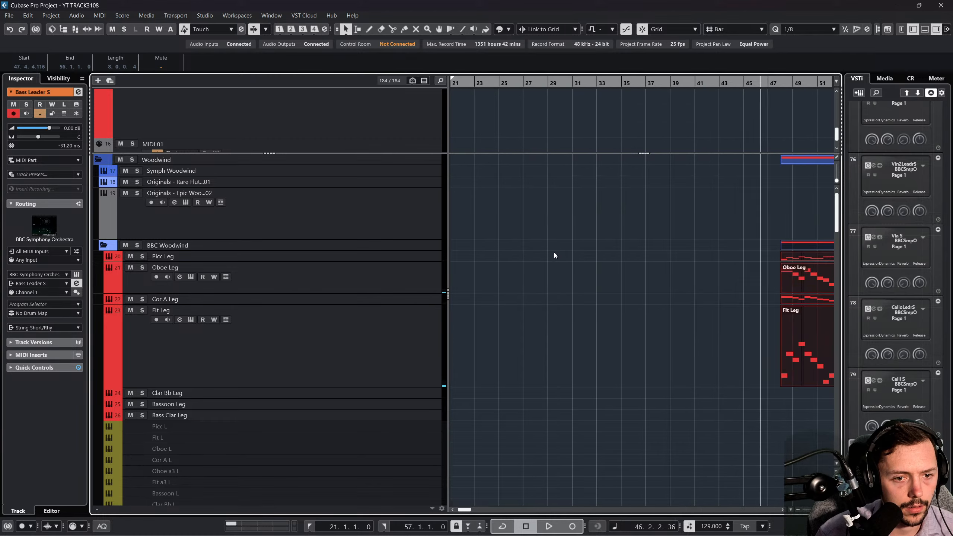
pyautogui.scroll(-8, 538, 259)
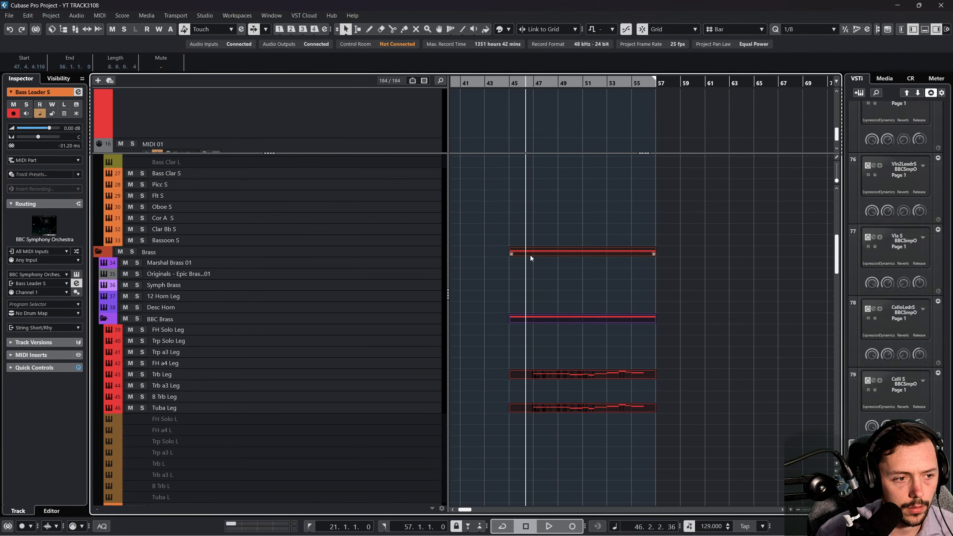
pyautogui.scroll(-8, 531, 255)
pyautogui.click(531, 264)
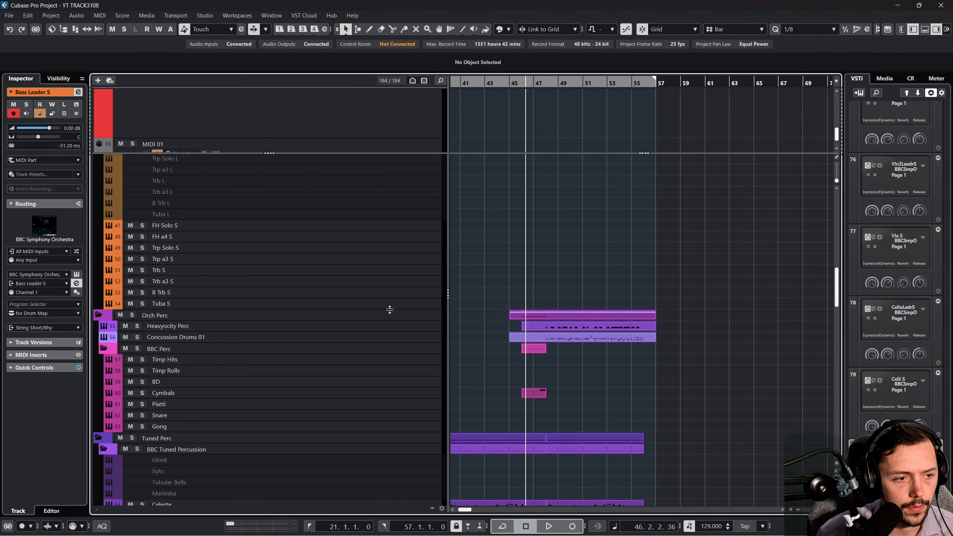
pyautogui.moveTo(390, 309); pyautogui.dragTo(380, 157)
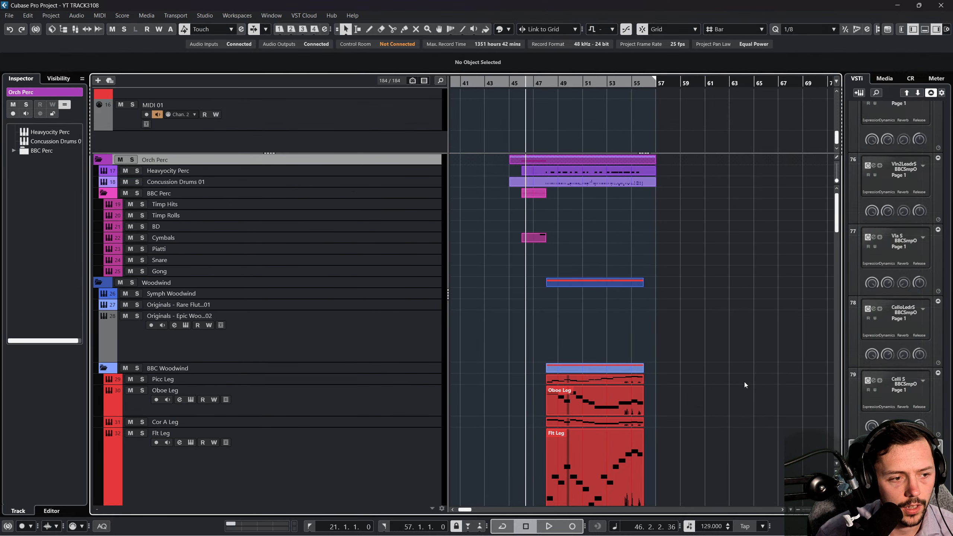
# Select all parts from the woodwinds down to the short strings and inspect their combined notes in the Key Editor, closing it when done.
pyautogui.moveTo(749, 375); pyautogui.dragTo(533, 467)
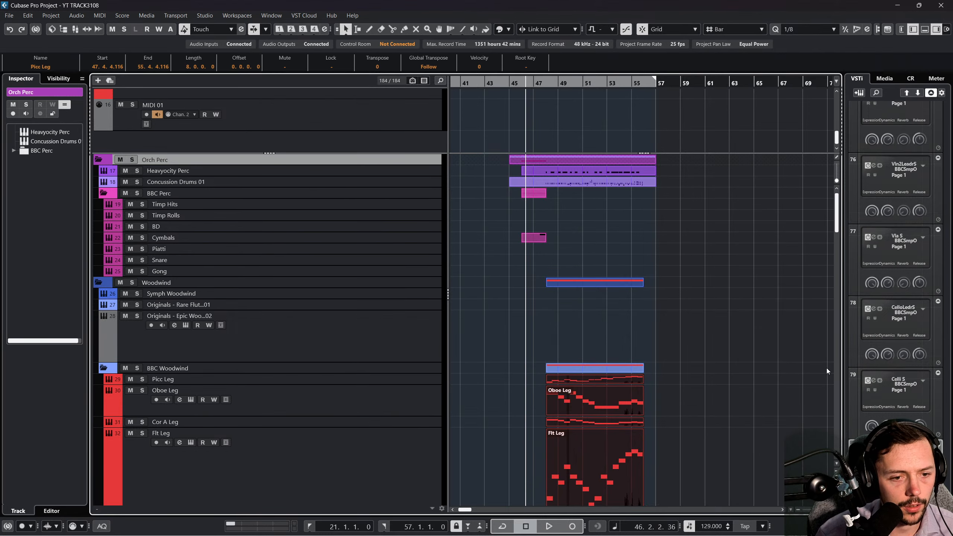
pyautogui.moveTo(812, 374); pyautogui.dragTo(449, 505)
pyautogui.moveTo(485, 535); pyautogui.dragTo(570, 505)
pyautogui.hscroll(8, 677, 411)
pyautogui.click(107, 17)
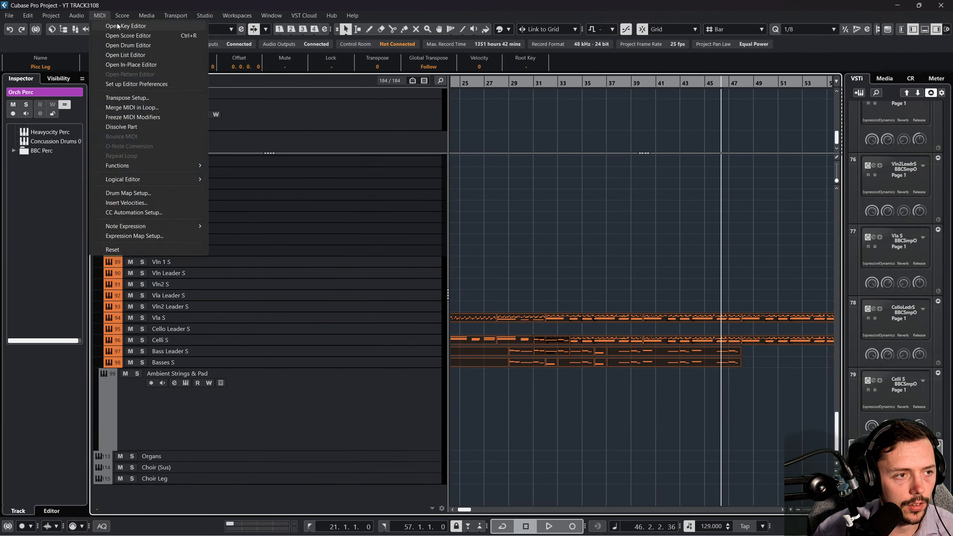
pyautogui.click(119, 26)
pyautogui.scroll(-5, 457, 221)
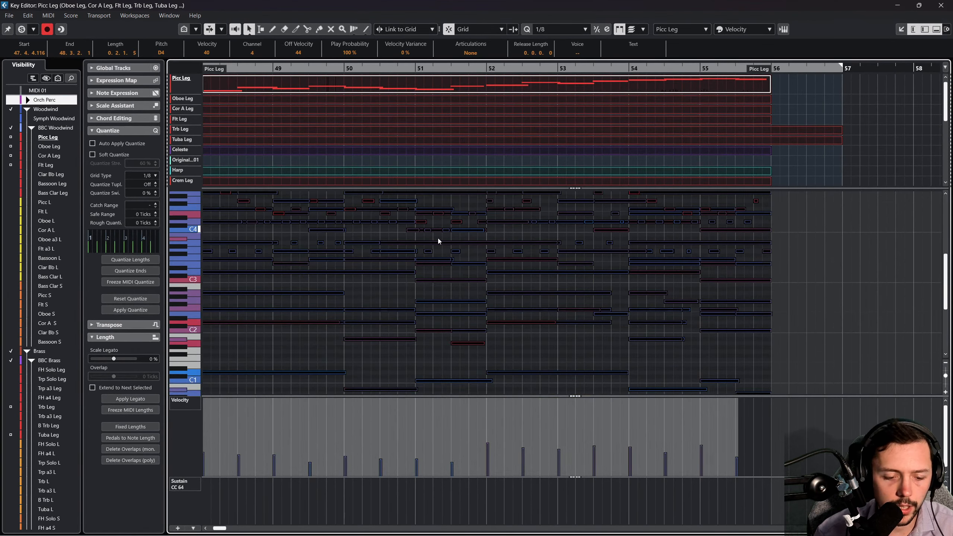
pyautogui.scroll(-3, 456, 288)
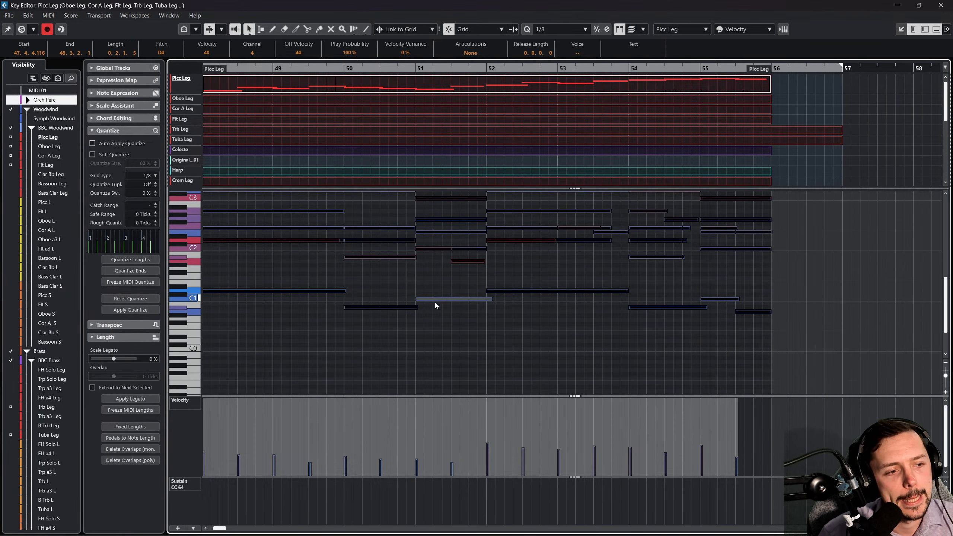
pyautogui.scroll(7, 434, 305)
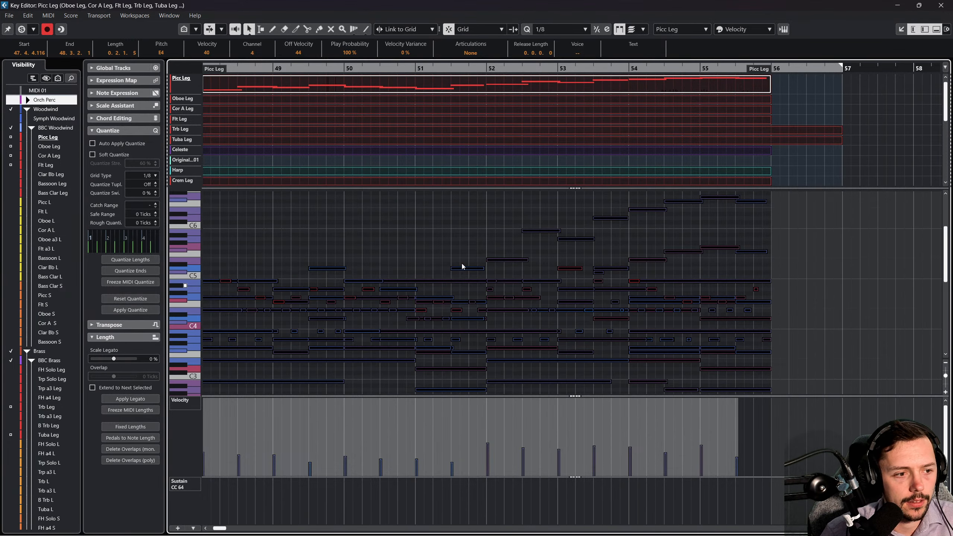
pyautogui.click(940, 5)
# Play the arrangement from just before bar 24 with auto-scroll on.
pyautogui.moveTo(516, 81); pyautogui.dragTo(649, 81)
pyautogui.click(649, 81)
pyautogui.click(649, 84)
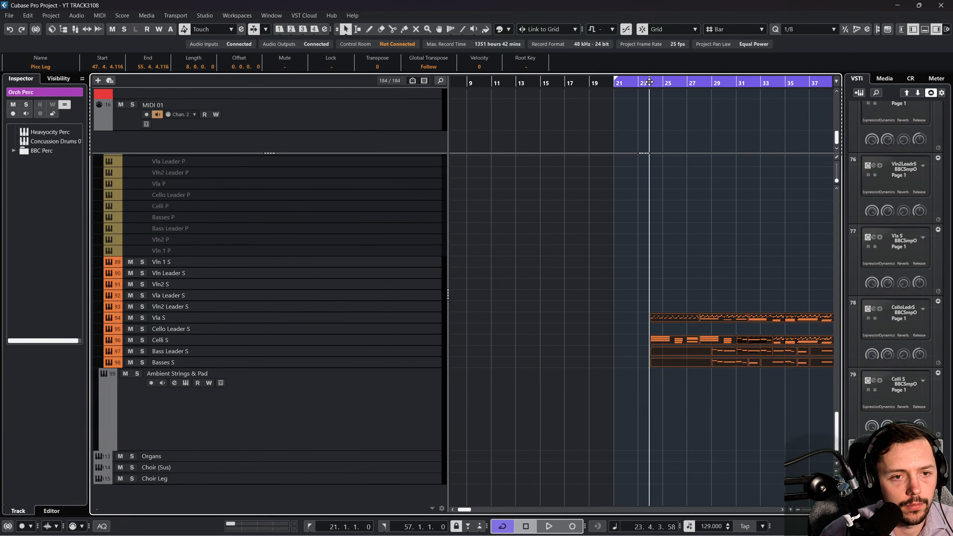
pyautogui.press('space')
pyautogui.scroll(2, 639, 259)
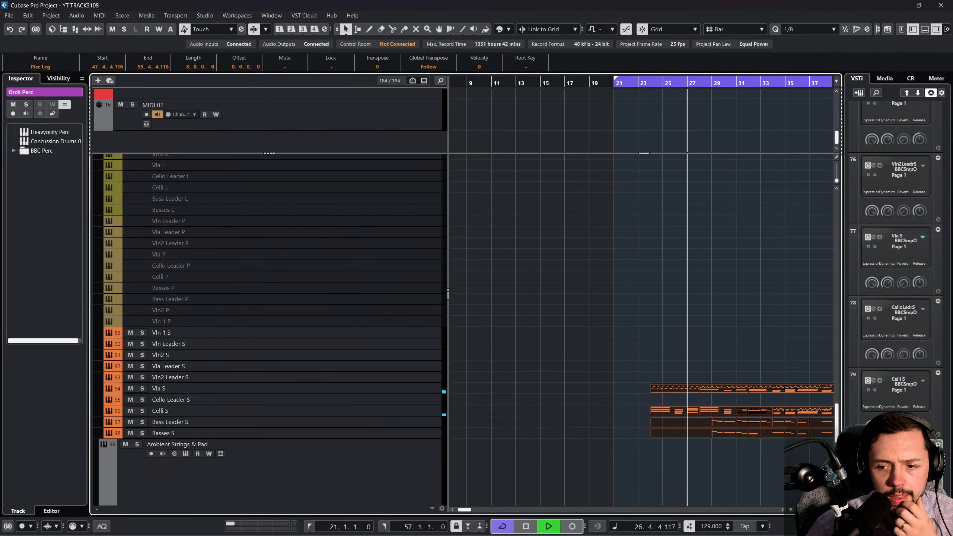
pyautogui.press('f')
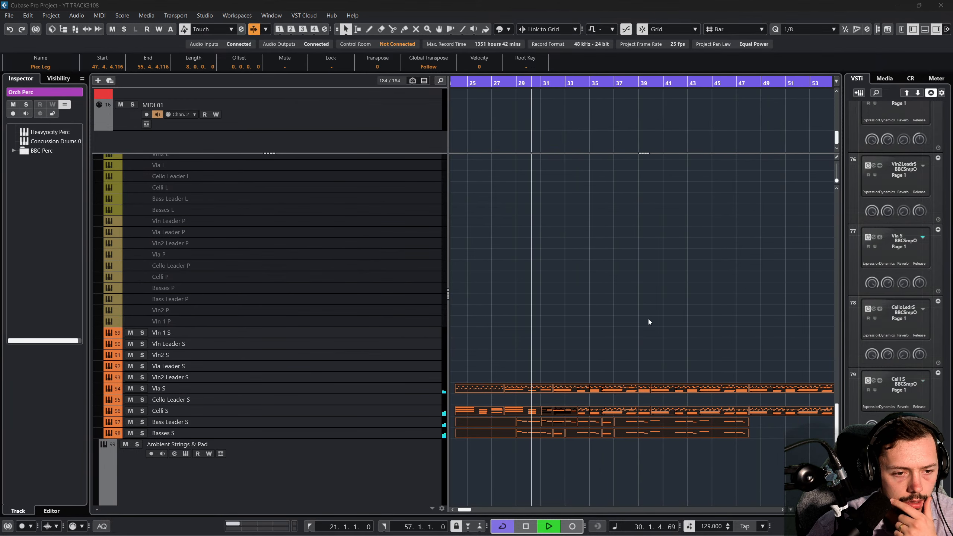
# Select the bar 29–32 part on the Celeste track.
pyautogui.scroll(10, 648, 318)
pyautogui.scroll(8, 529, 321)
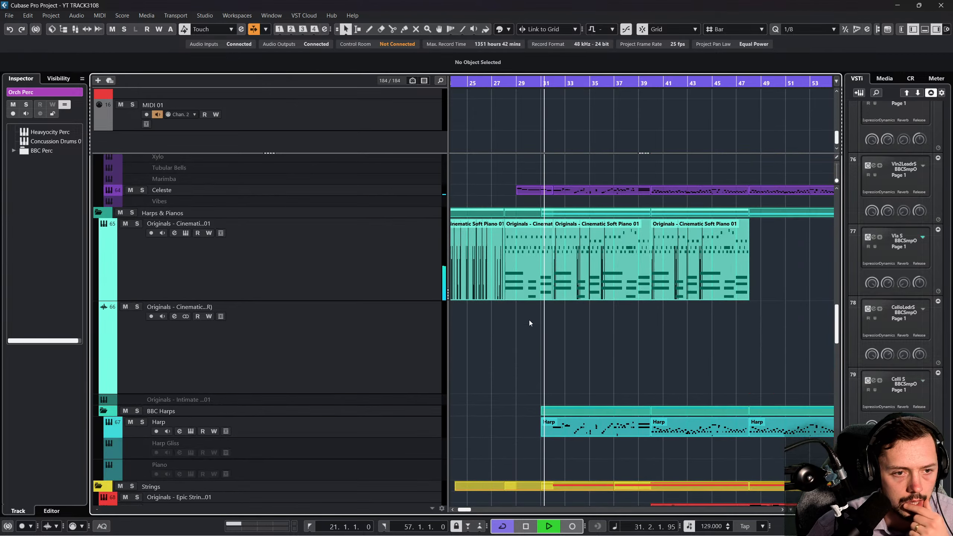
pyautogui.click(532, 331)
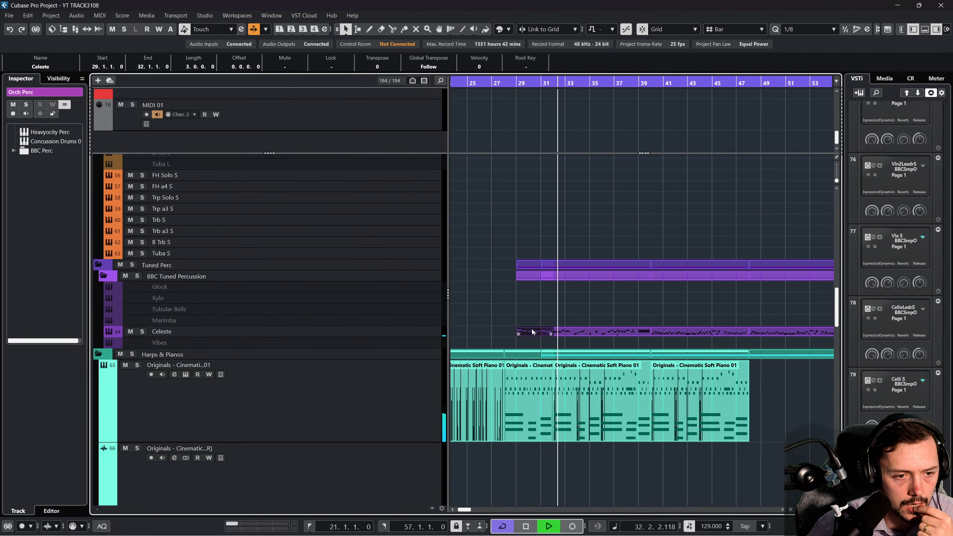
# Delete the Celeste part starting at bar 29 and extend the following Celeste part's start back to bar 31.
pyautogui.press('Delete')
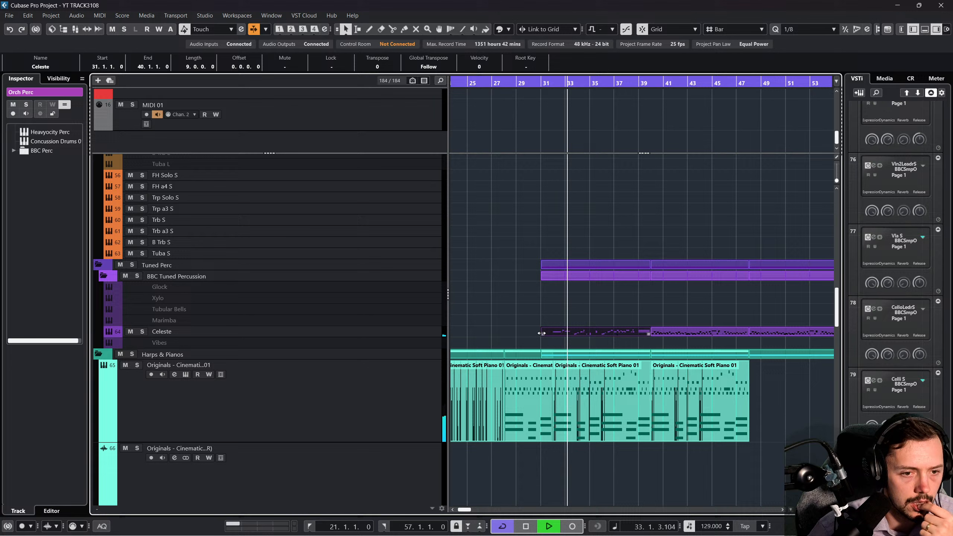
pyautogui.click(514, 311)
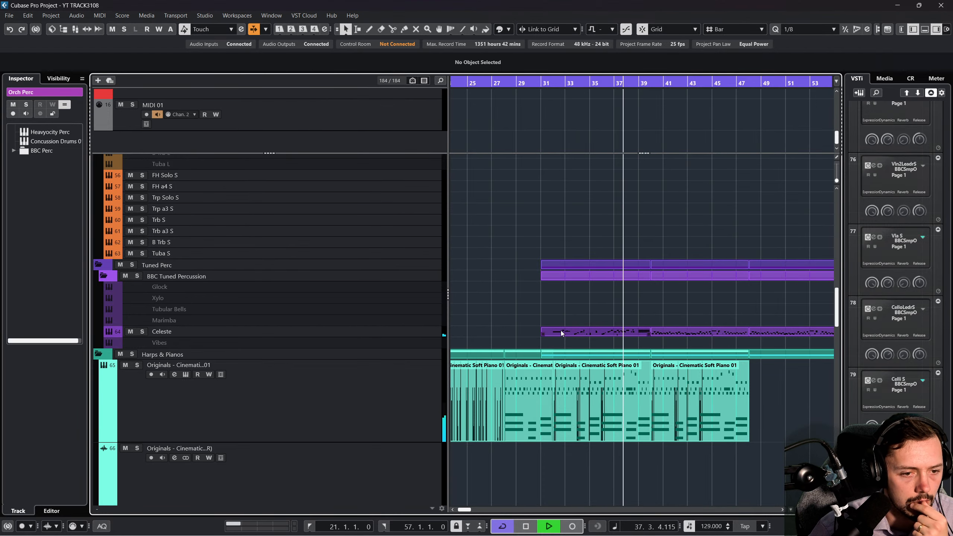
# Duplicate the Cinematic Soft Piano part at bars 40–48 so the copy fills bars 48–56.
pyautogui.scroll(3, 560, 330)
pyautogui.hscroll(3, 560, 331)
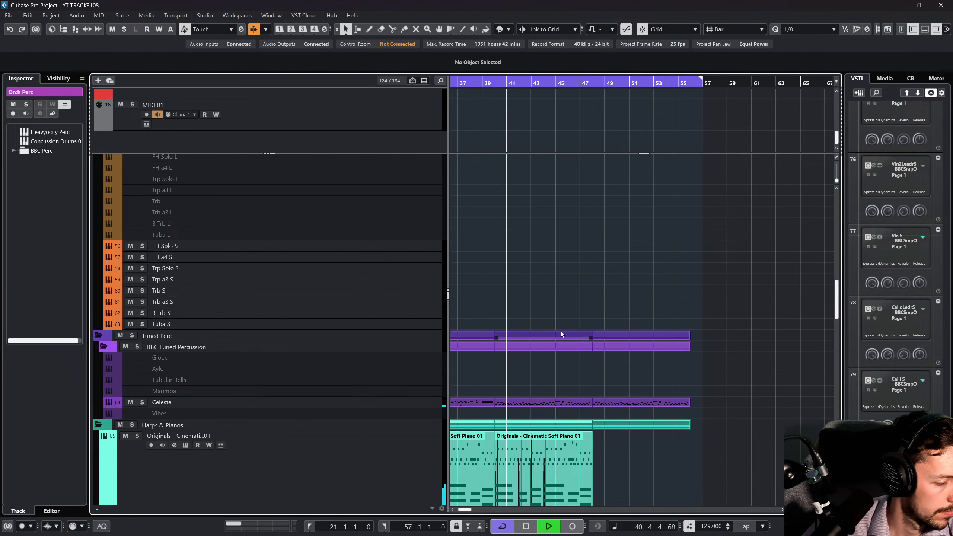
pyautogui.hscroll(-1, 578, 318)
pyautogui.hscroll(-1, 579, 319)
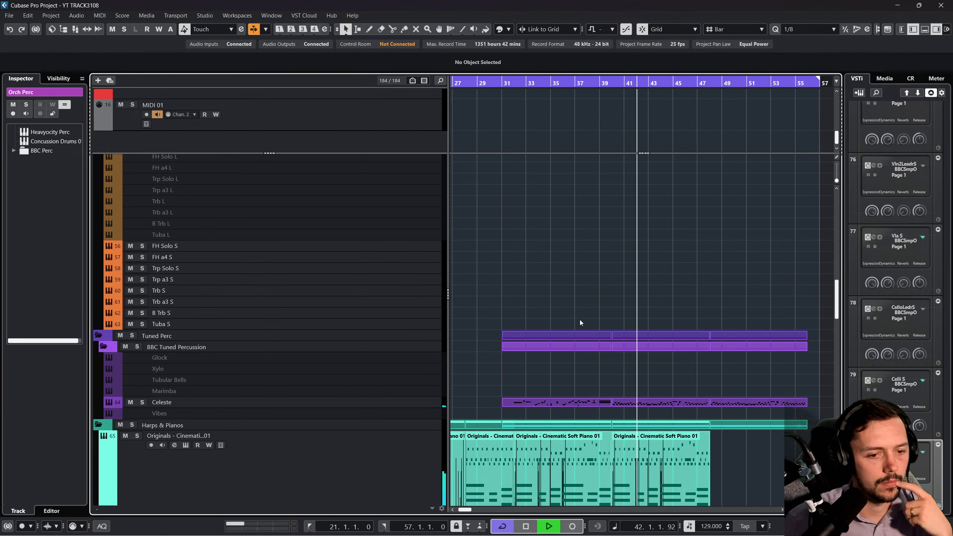
pyautogui.hscroll(2, 579, 321)
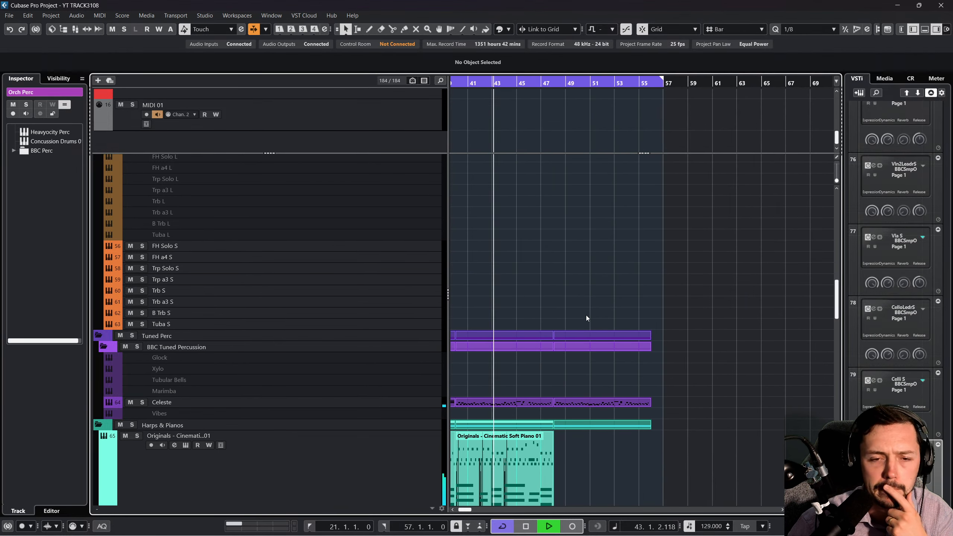
pyautogui.scroll(-2, 596, 308)
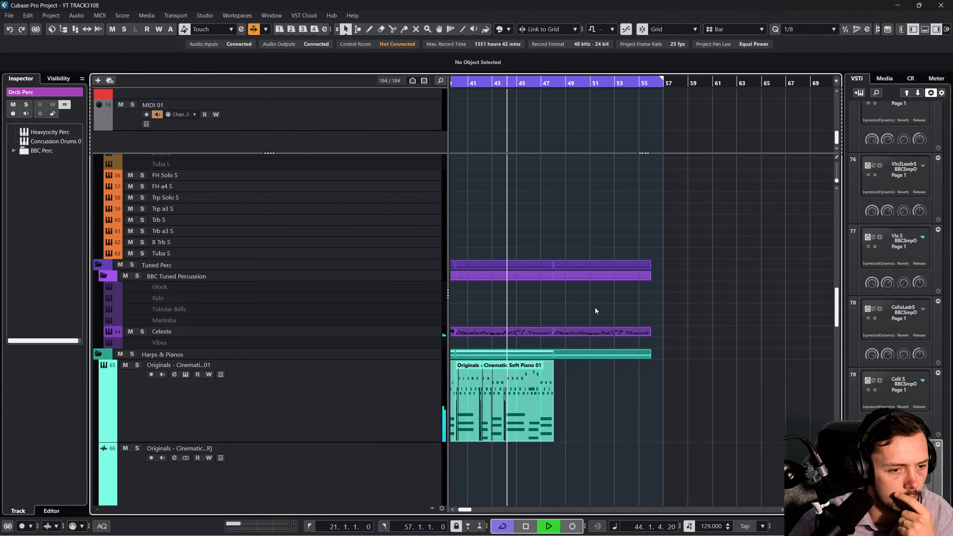
pyautogui.scroll(-2, 595, 311)
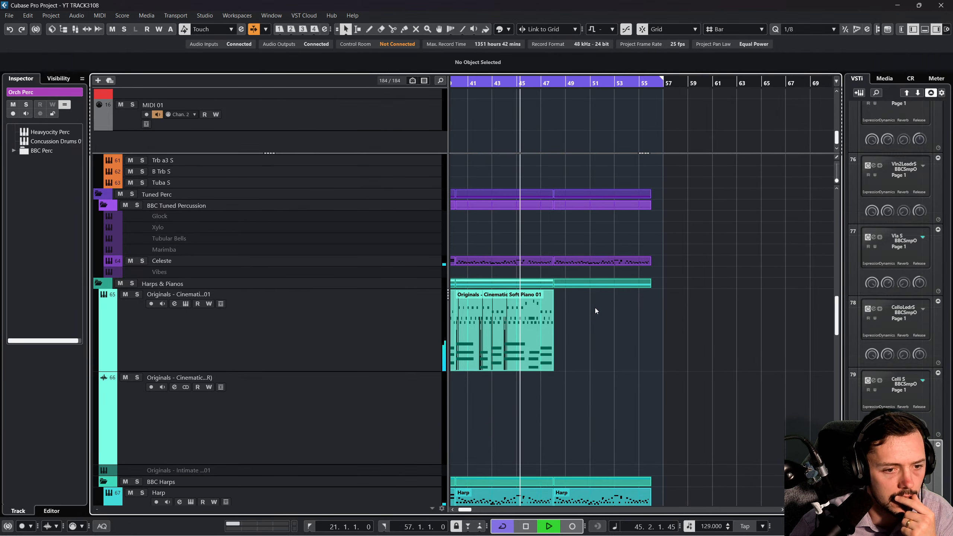
pyautogui.click(544, 326)
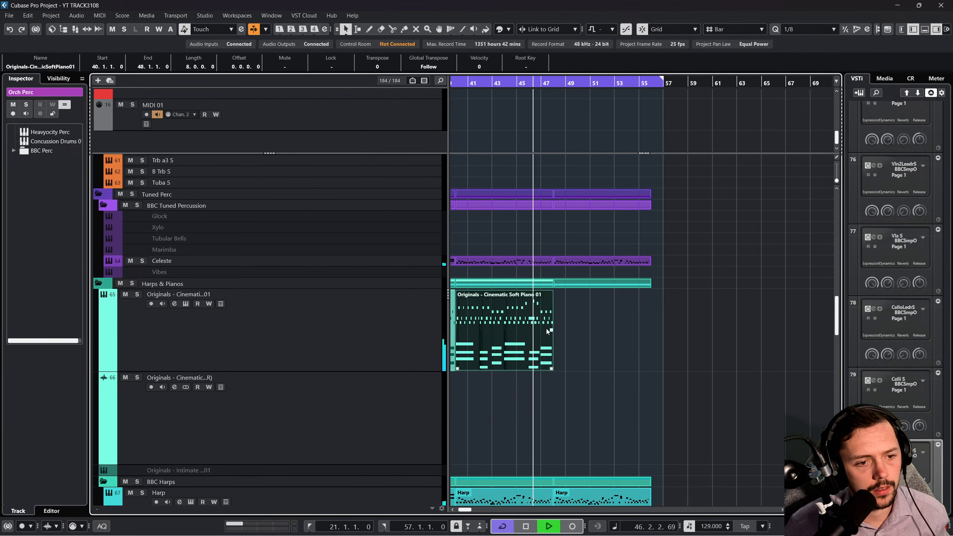
pyautogui.hotkey('ctrl', 'd')
pyautogui.click(600, 410)
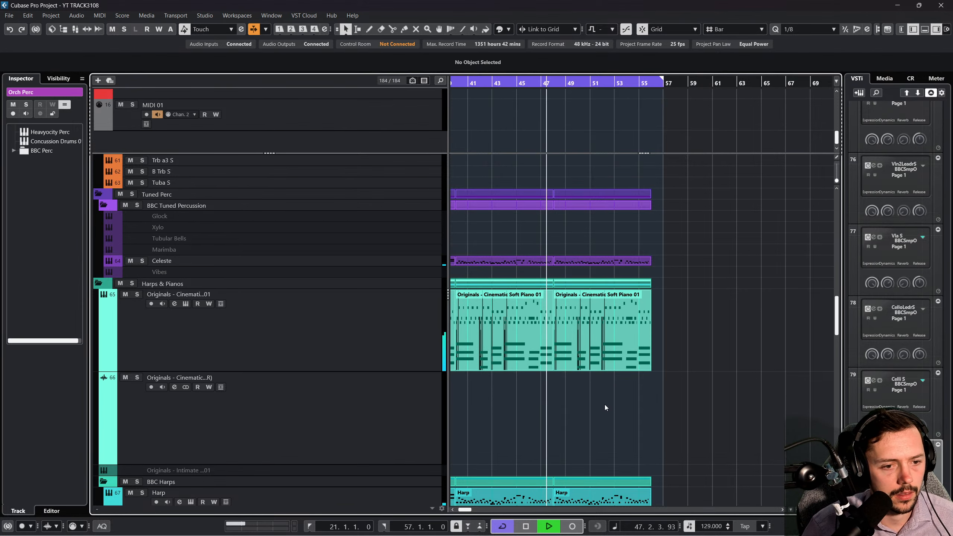
# Review the harp and string tracks down to the short strings while playing up to bar 56, and stop playback.
pyautogui.scroll(-2, 606, 405)
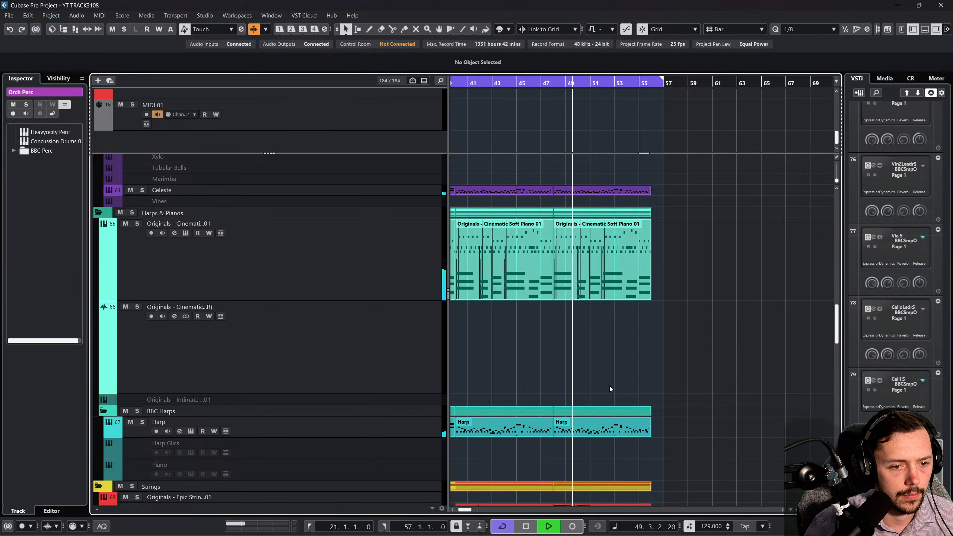
pyautogui.scroll(-2, 608, 360)
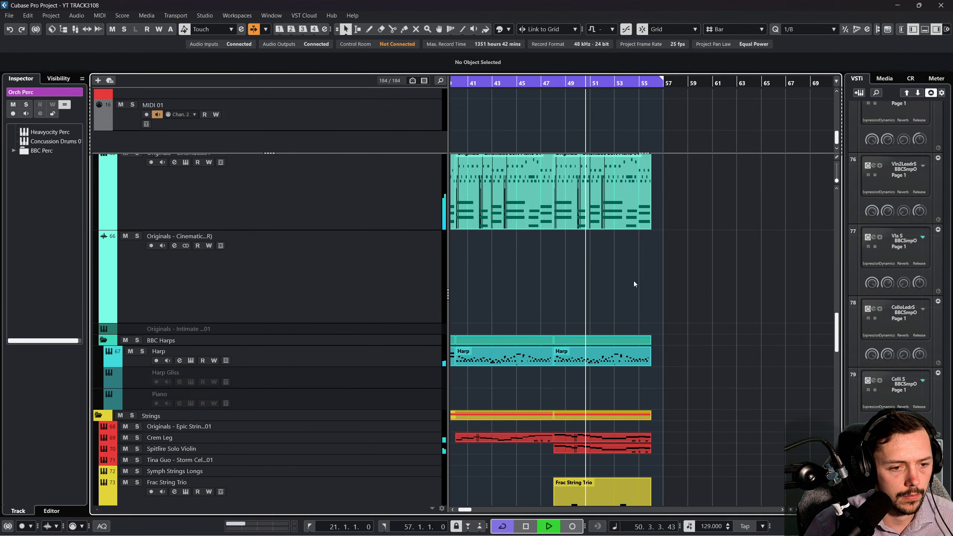
pyautogui.scroll(-4, 632, 278)
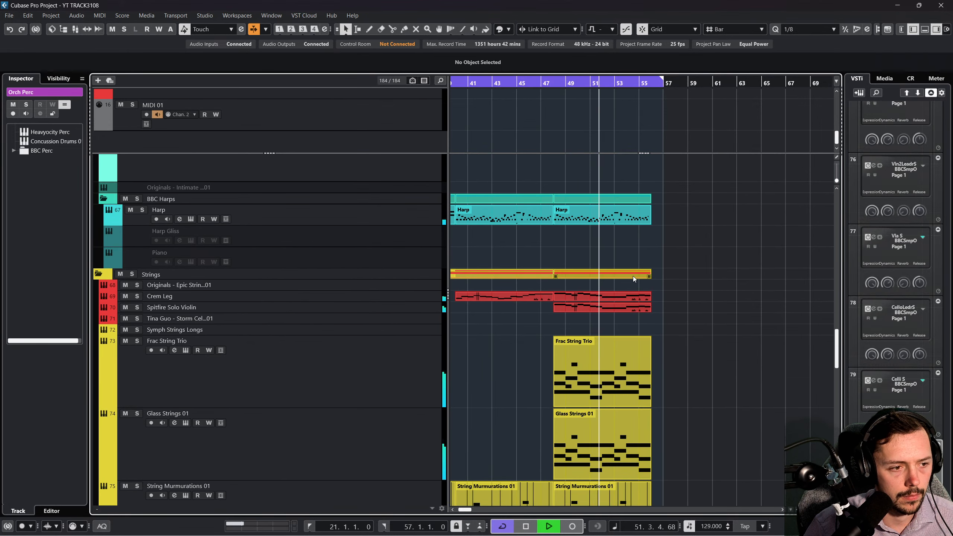
pyautogui.scroll(-8, 633, 275)
pyautogui.scroll(-5, 638, 298)
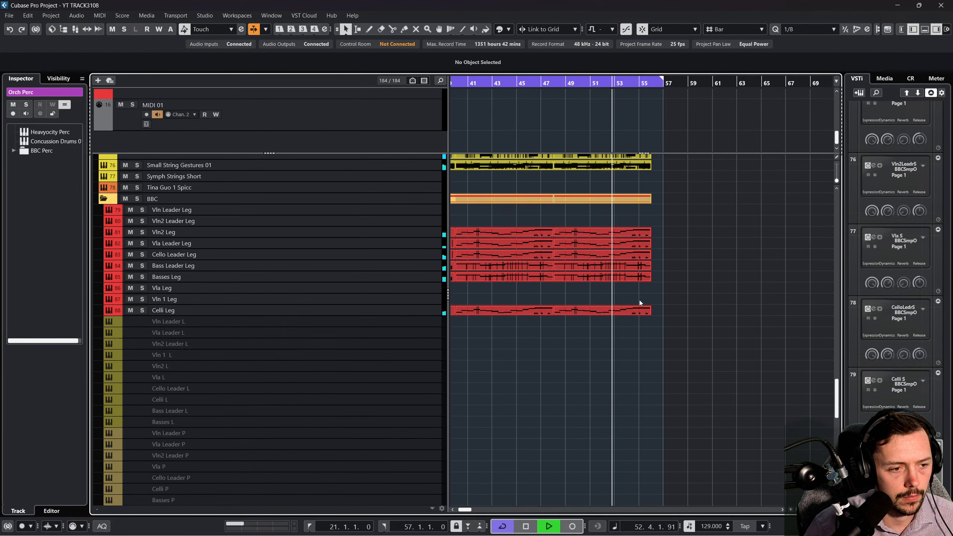
pyautogui.scroll(-6, 639, 302)
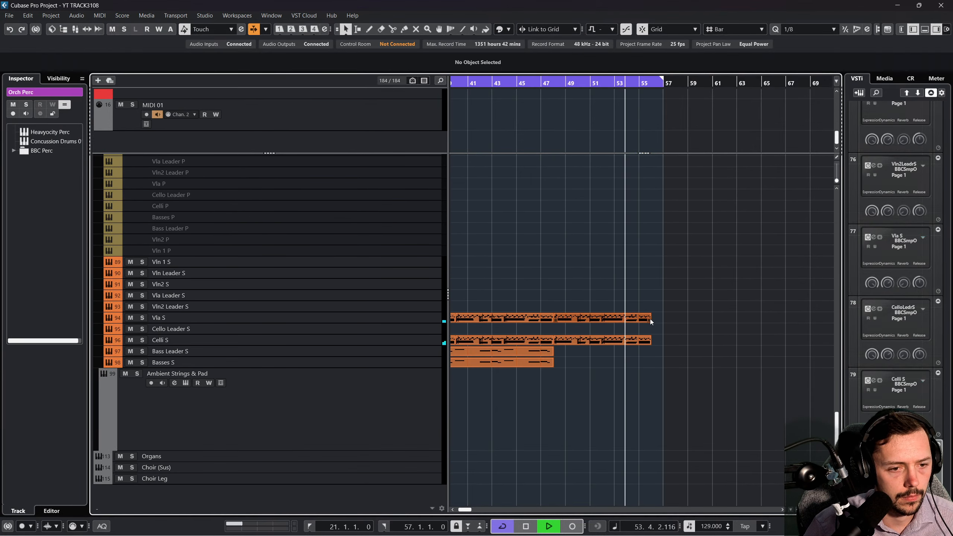
pyautogui.scroll(10, 651, 334)
pyautogui.scroll(11, 653, 334)
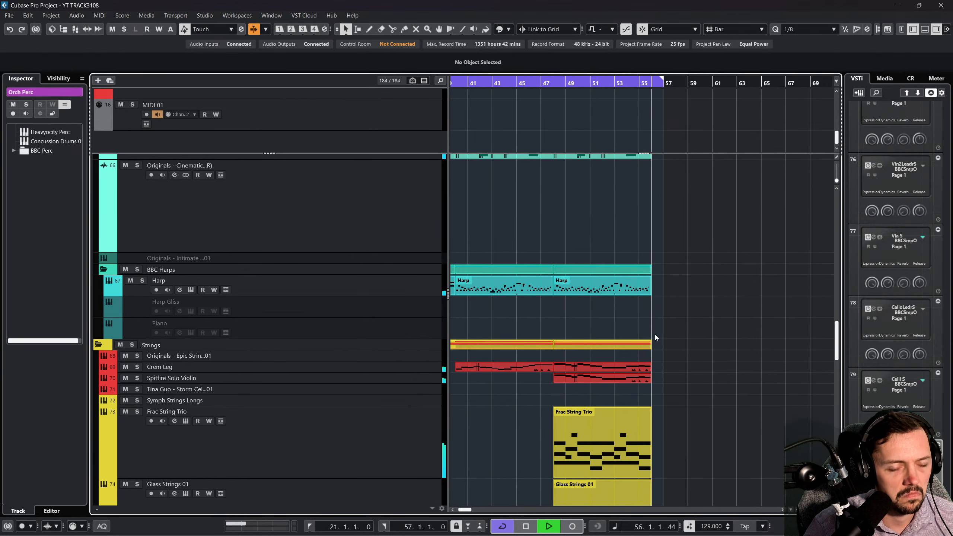
pyautogui.press('space')
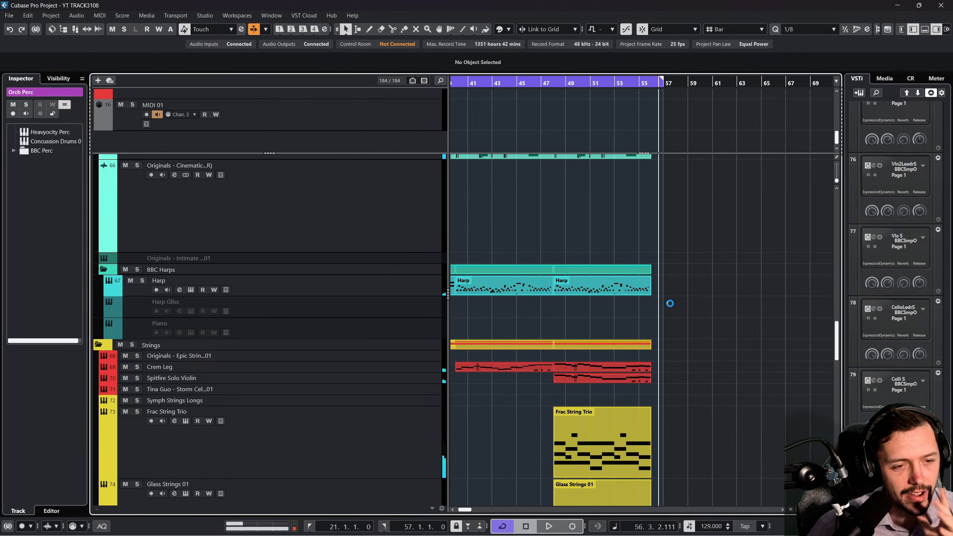
# Select the duplicated soft piano part and its track, and play the arrangement from about bar 46.
pyautogui.scroll(5, 644, 285)
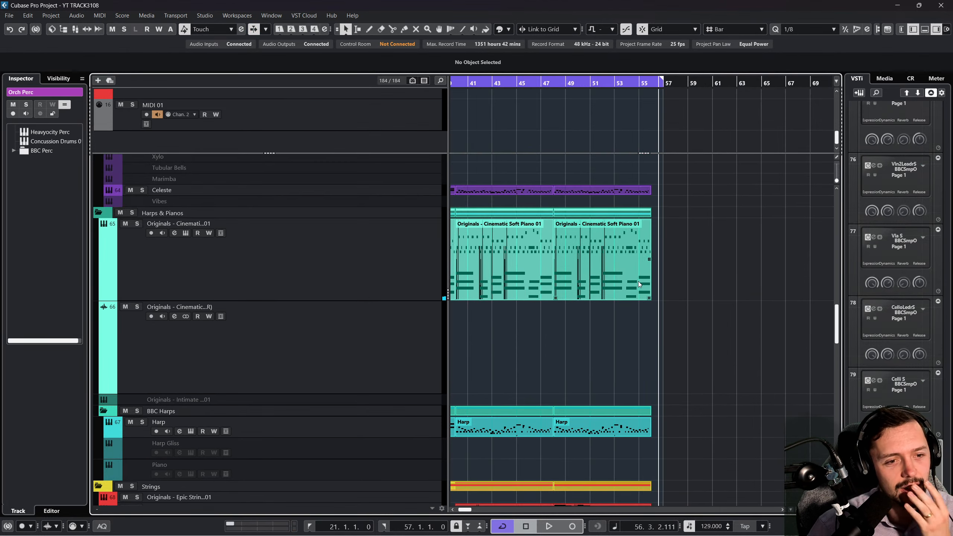
pyautogui.click(620, 291)
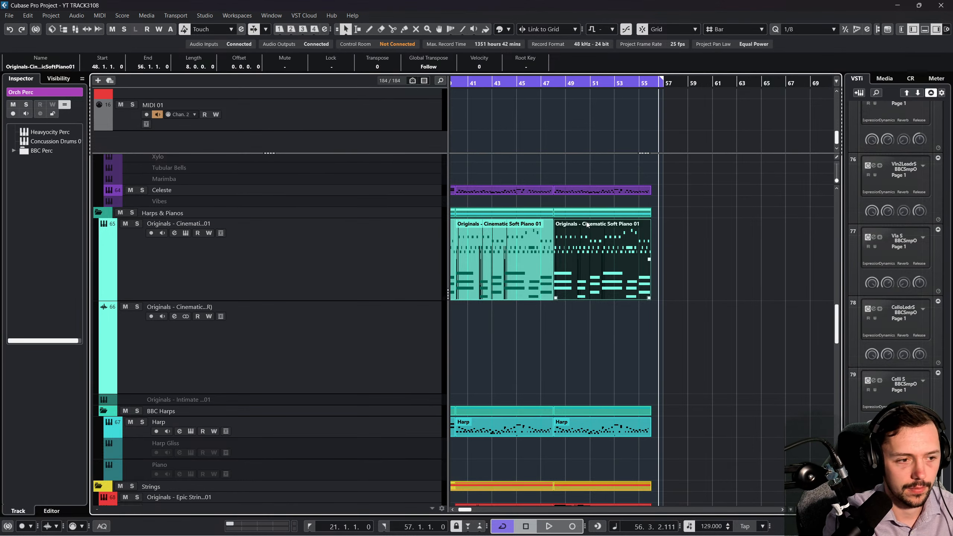
pyautogui.click(369, 237)
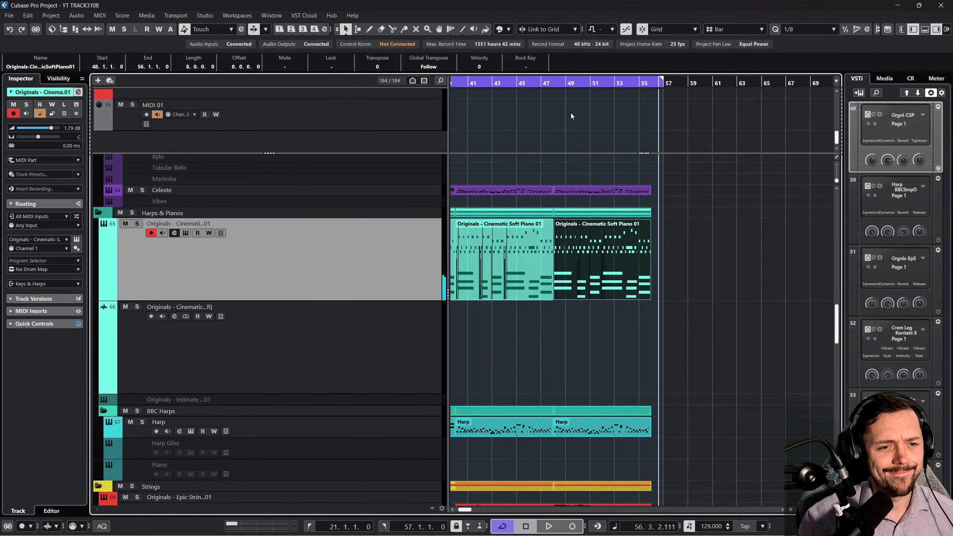
pyautogui.click(540, 83)
pyautogui.press('space')
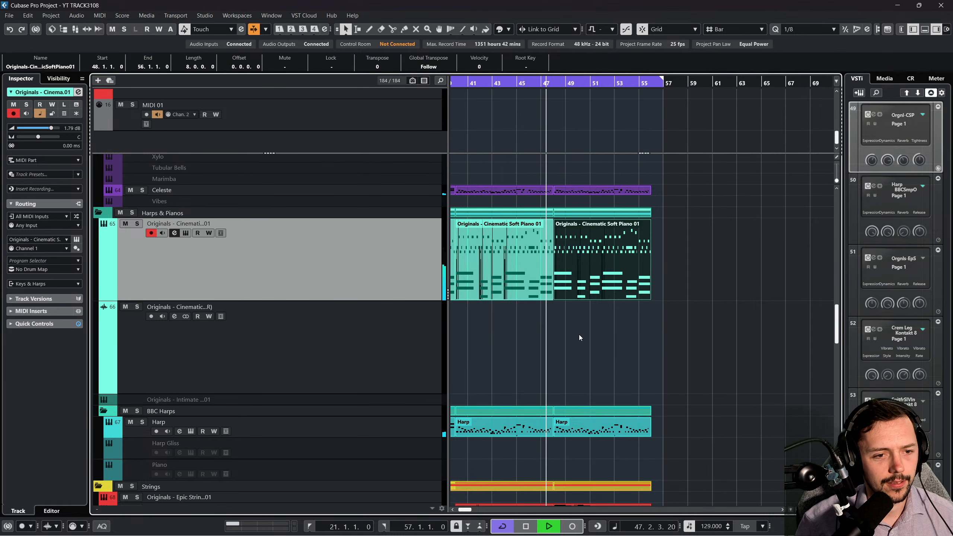
# Replay the transition into bar 48 several times while examining the string and harp tracks.
pyautogui.scroll(-10, 578, 336)
pyautogui.click(769, 329)
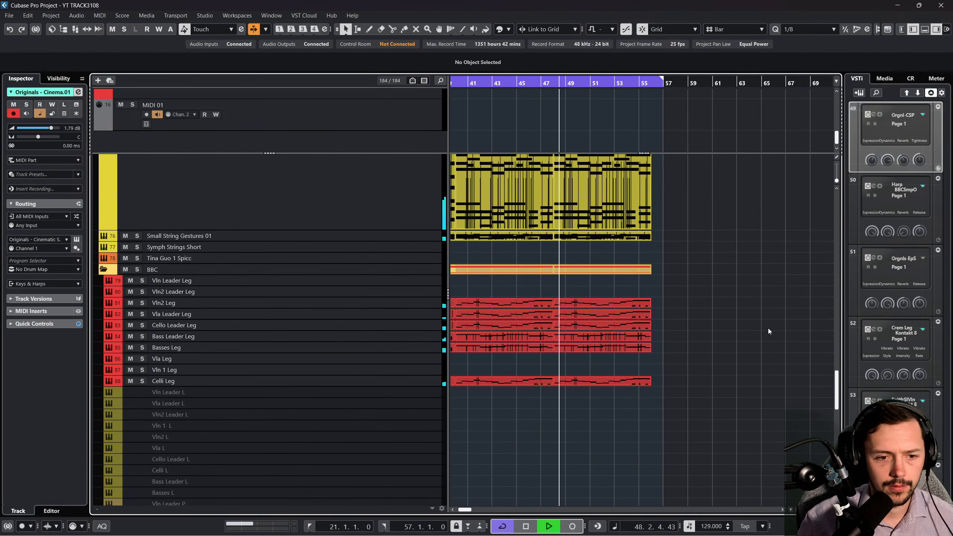
pyautogui.press('space')
pyautogui.click(566, 85)
pyautogui.press('space')
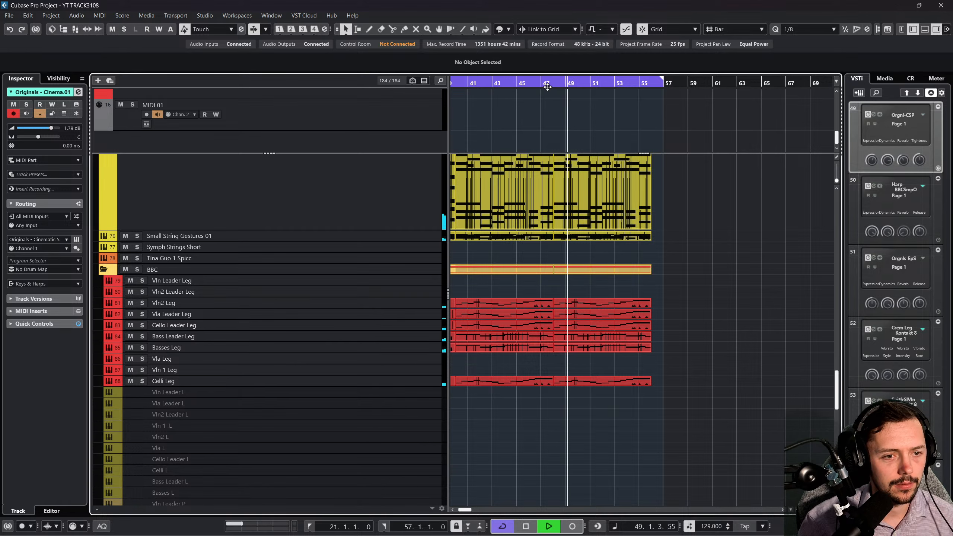
pyautogui.click(550, 86)
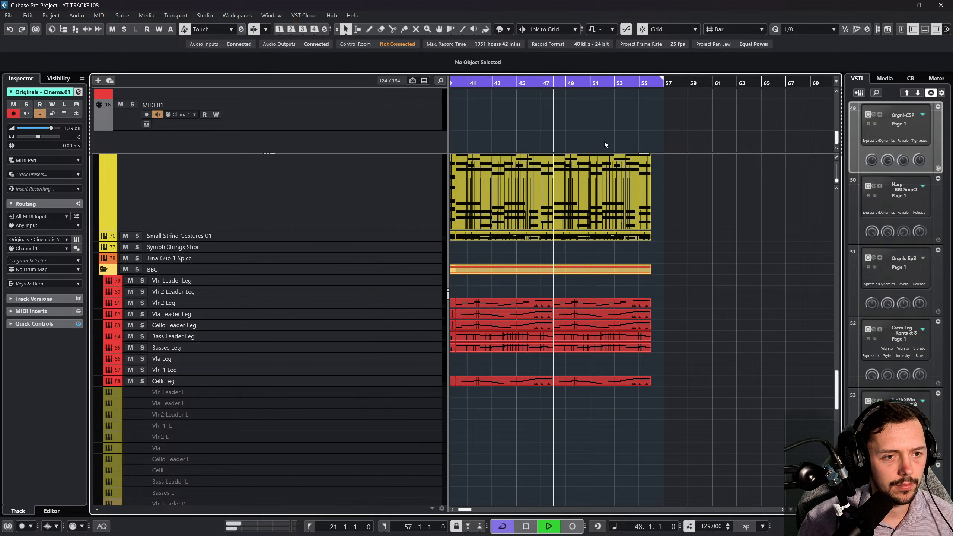
pyautogui.click(549, 87)
pyautogui.scroll(5, 649, 180)
pyautogui.press('space')
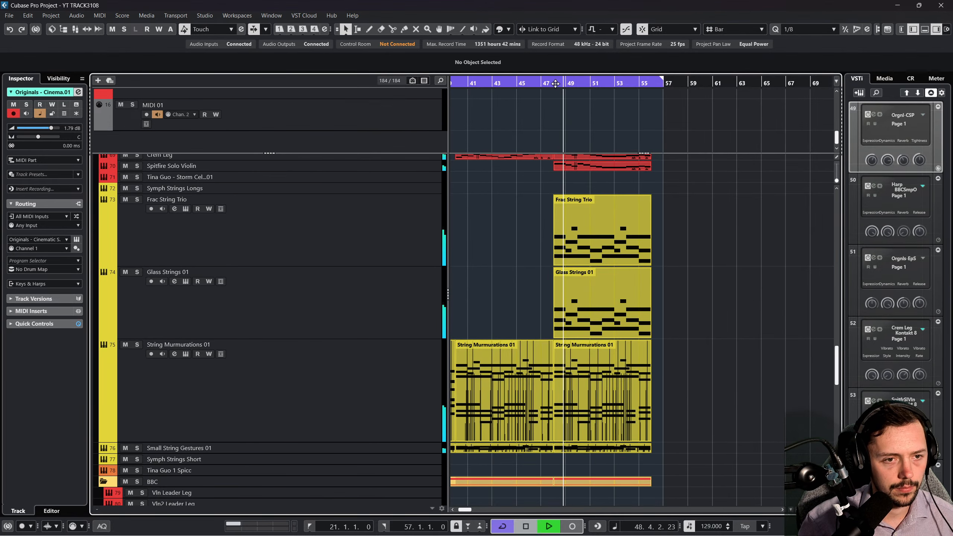
pyautogui.click(555, 85)
pyautogui.press('space')
pyautogui.scroll(3, 707, 219)
pyautogui.scroll(2, 707, 219)
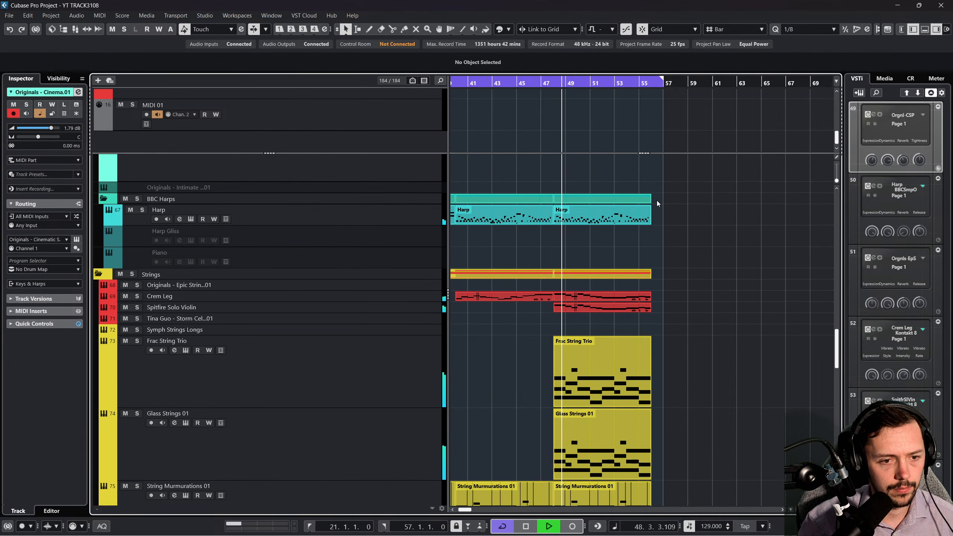
# Select the orchestral parts around bars 48–56, inspect their notes together in the Key Editor, and close it.
pyautogui.scroll(-11, 694, 300)
pyautogui.moveTo(709, 377); pyautogui.dragTo(454, 229)
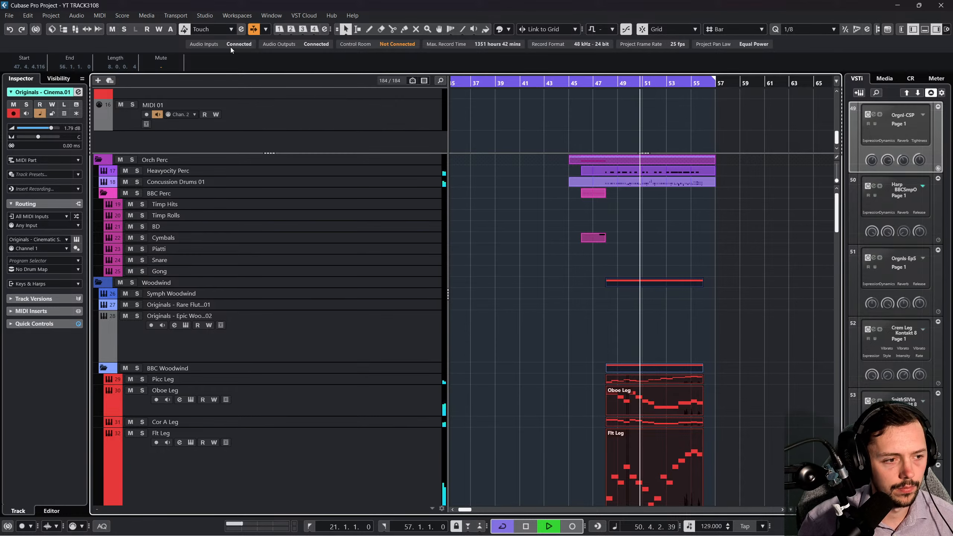
pyautogui.press('space')
pyautogui.press('Return')
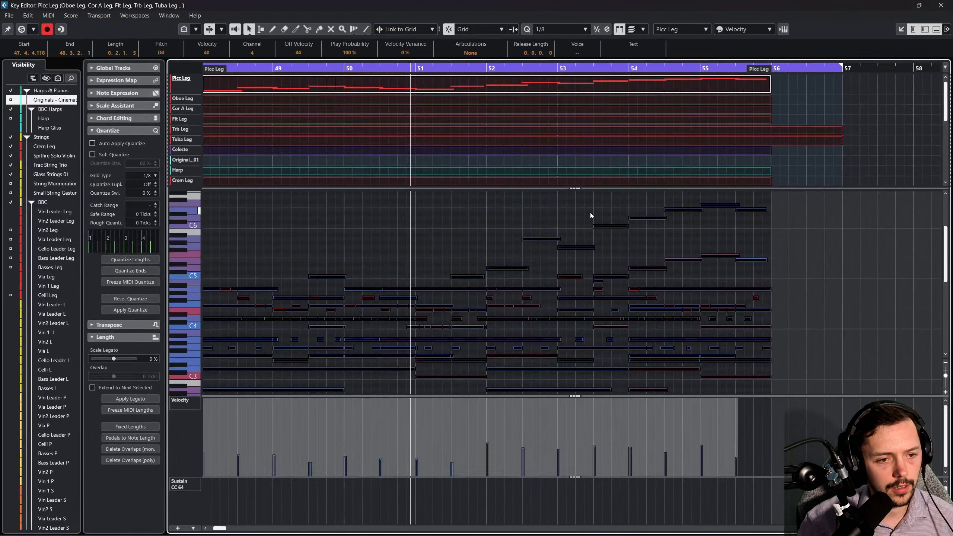
pyautogui.click(940, 5)
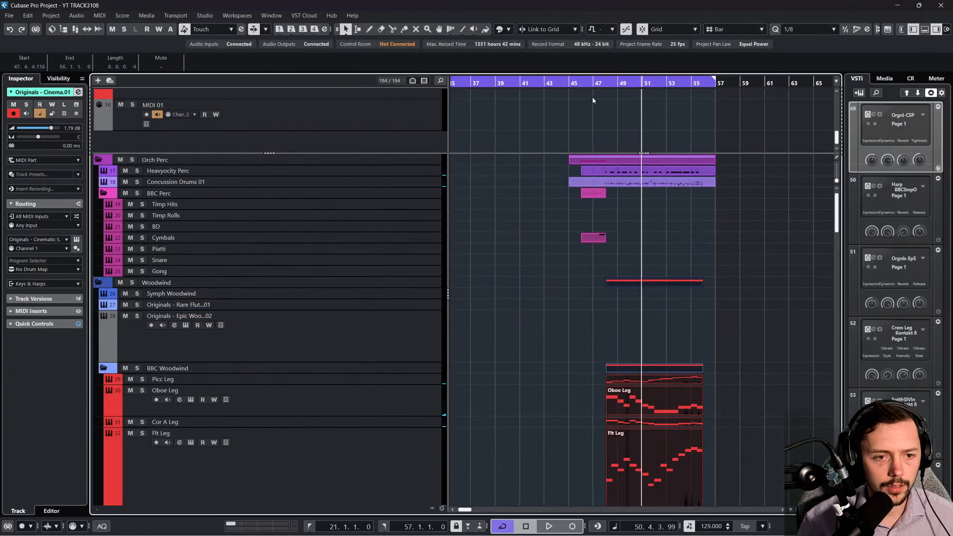
# Play the arrangement from about bar 42 while examining the brass, Celeste and piano tracks, and stop playback.
pyautogui.click(463, 83)
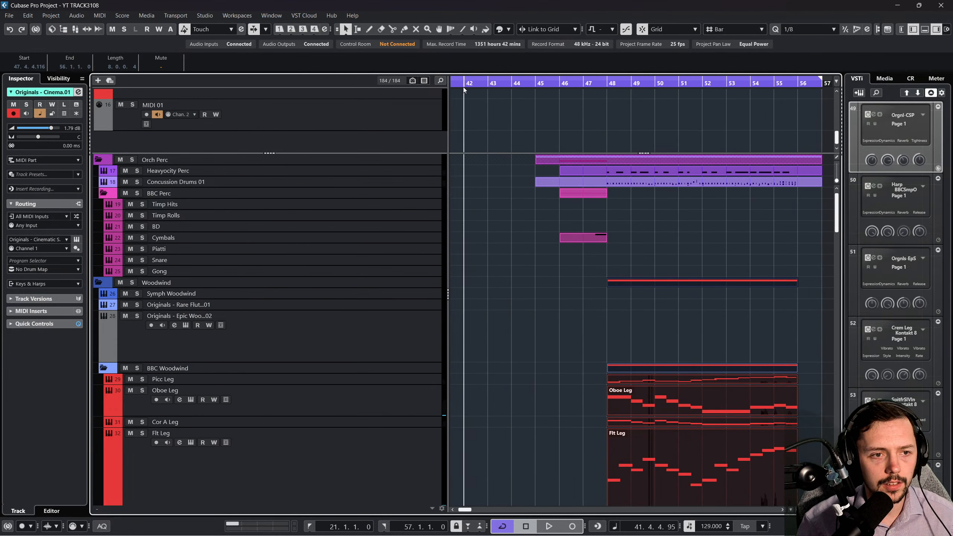
pyautogui.press('space')
pyautogui.scroll(-10, 502, 174)
pyautogui.scroll(-4, 555, 233)
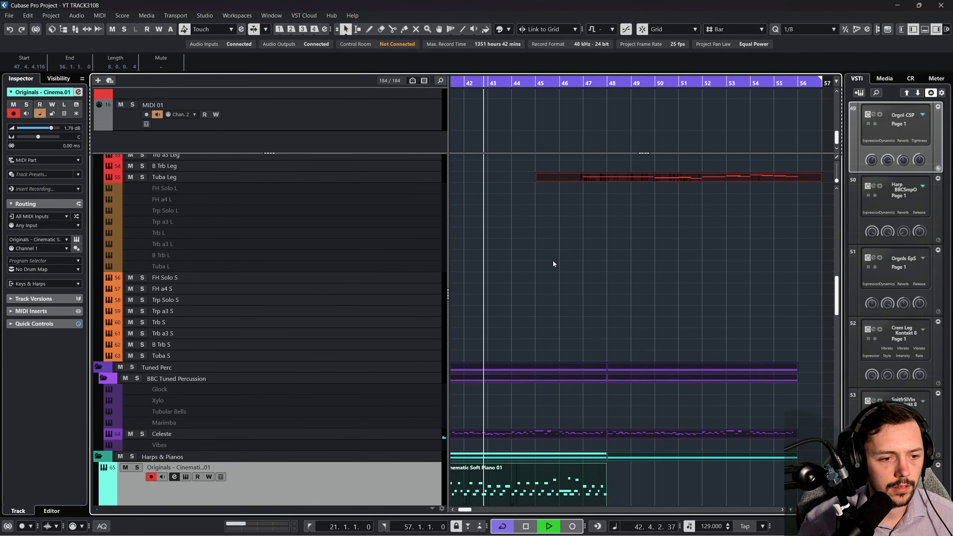
pyautogui.hscroll(-2, 552, 264)
pyautogui.press('space')
# Play from about bar 39 while examining the string tracks down to the short basses, stop, and return the playhead to bar 41.
pyautogui.click(538, 83)
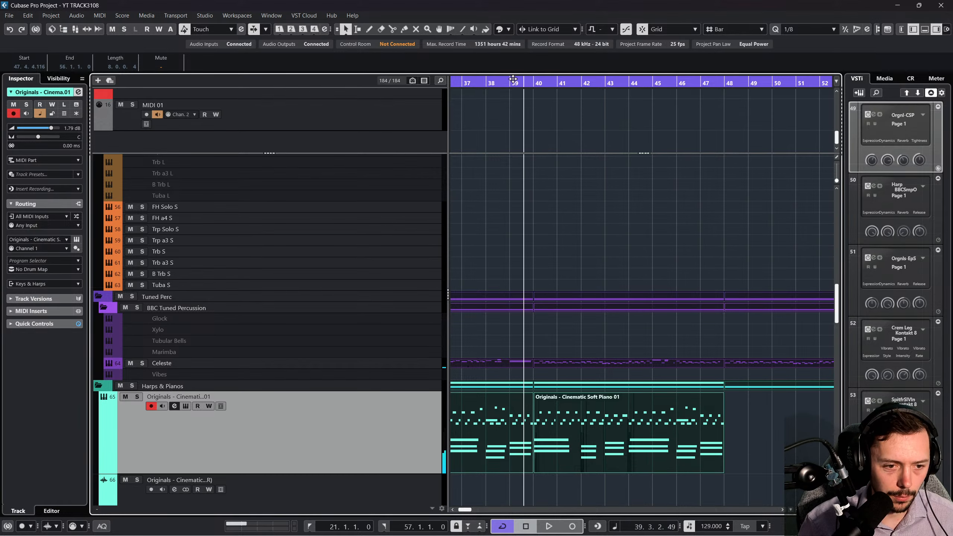
pyautogui.hscroll(-1, 601, 232)
pyautogui.press('space')
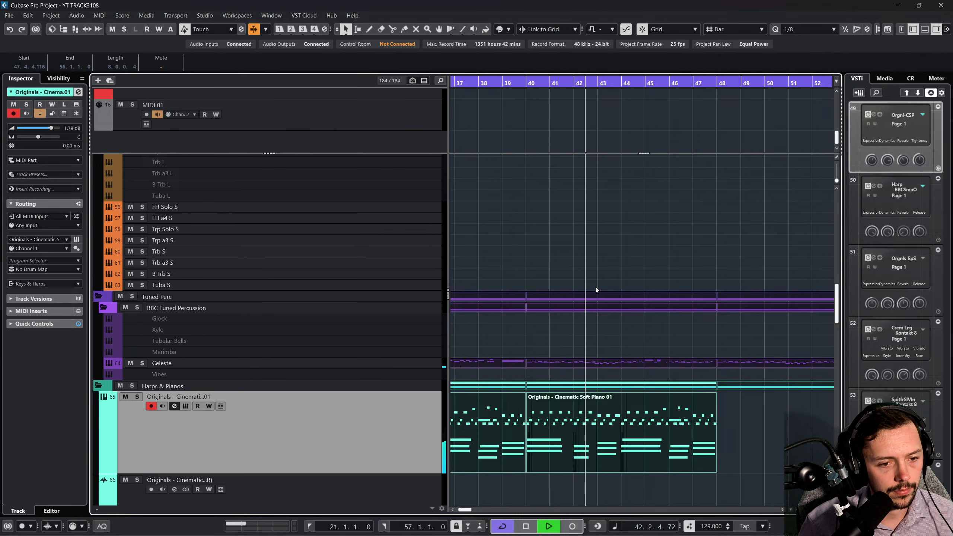
pyautogui.scroll(-10, 596, 287)
pyautogui.scroll(-8, 573, 314)
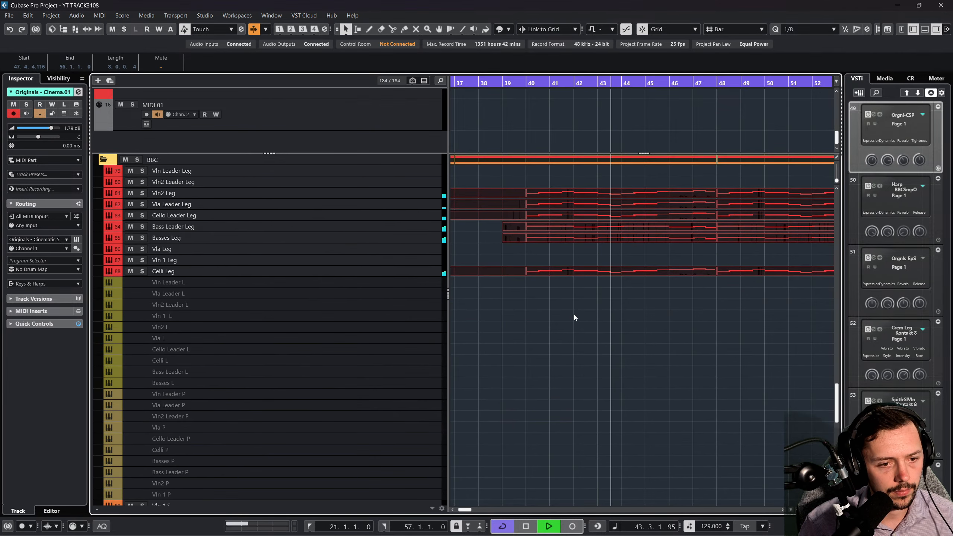
pyautogui.press('space')
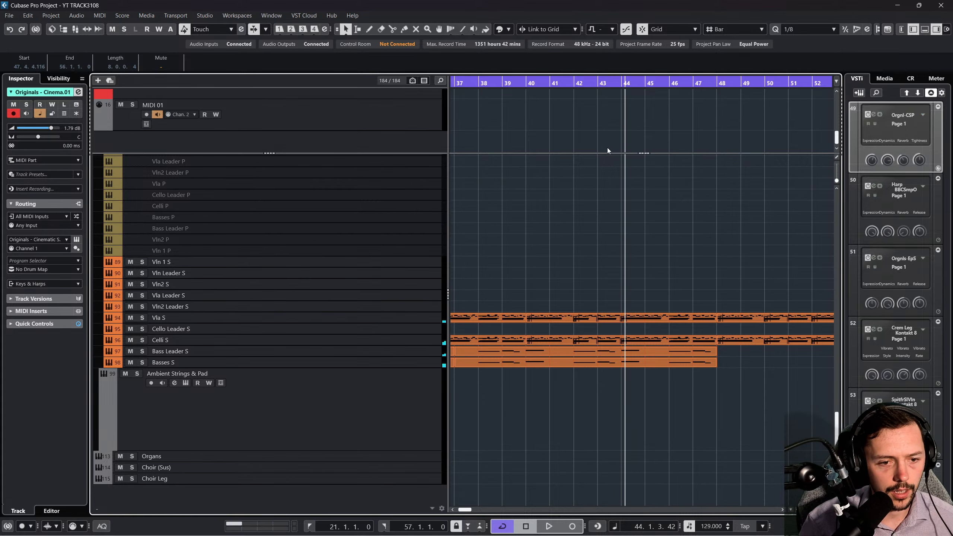
pyautogui.moveTo(548, 87); pyautogui.dragTo(465, 237)
pyautogui.scroll(3, 525, 244)
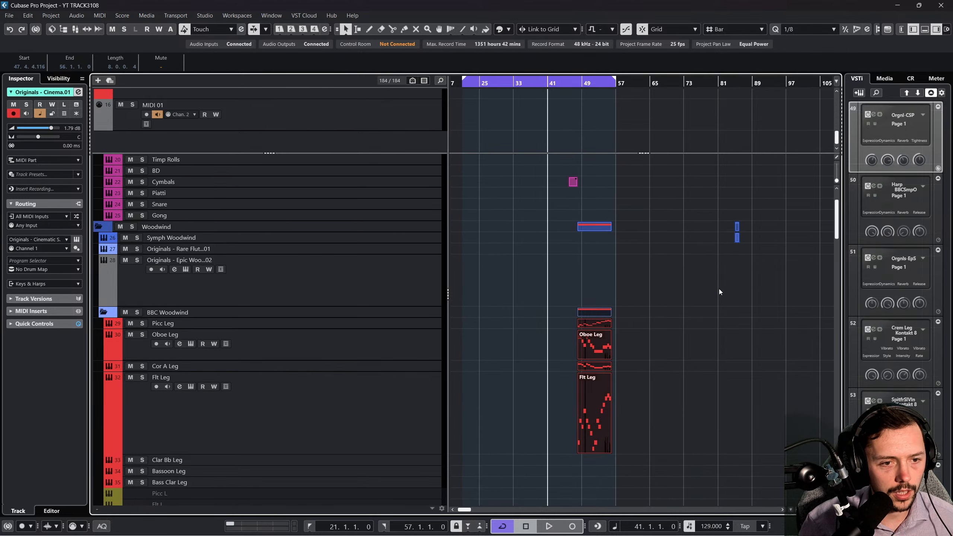
# Open the selected parts' notes around bars 48–56 together in the Key Editor, look them over, and close it.
pyautogui.click(99, 15)
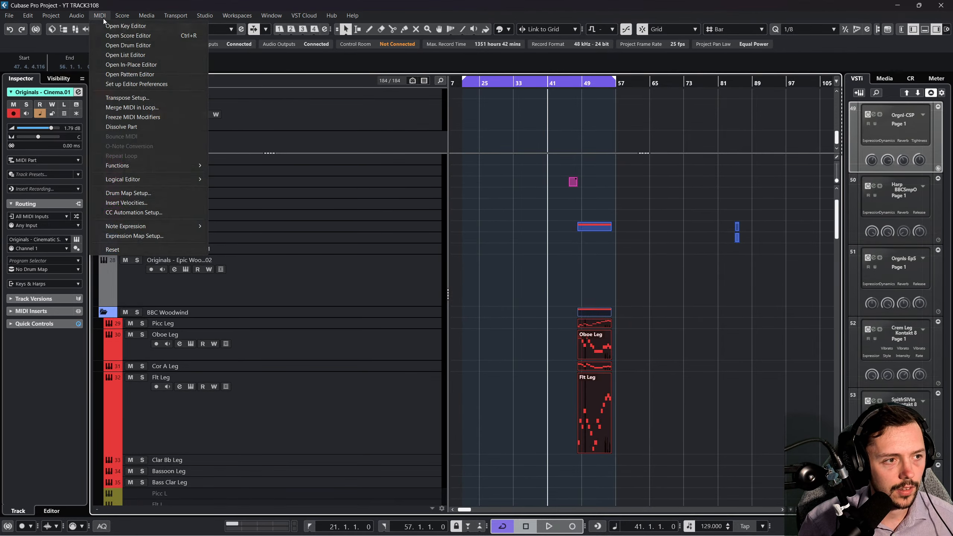
pyautogui.click(118, 24)
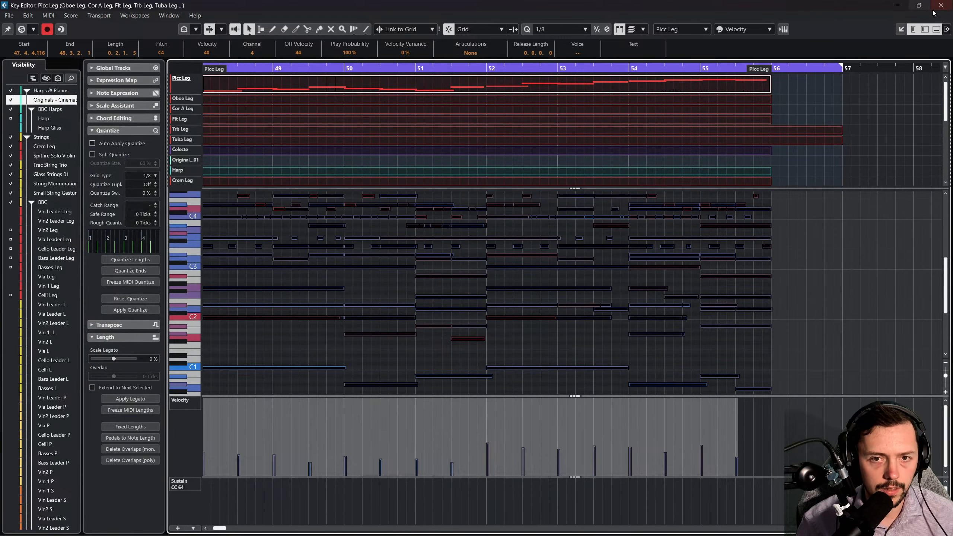
pyautogui.click(941, 6)
# Play the arrangement from about bar 46 into bar 48 while examining the woodwind and brass tracks.
pyautogui.click(569, 86)
pyautogui.press('space')
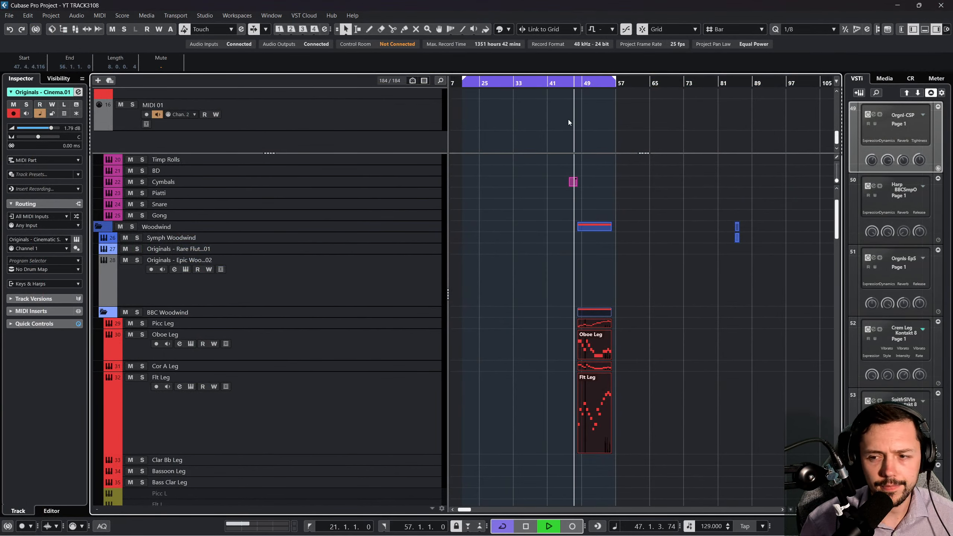
pyautogui.scroll(-15, 512, 194)
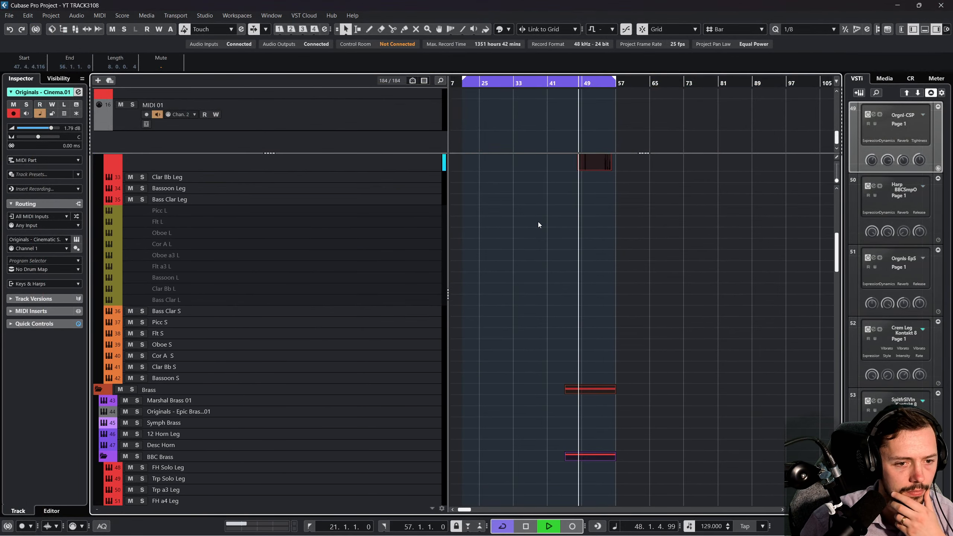
# Play from about bar 27, deselect the parts, and set the Cinematic Soft Piano track's volume to 4.34 dB.
pyautogui.moveTo(493, 84); pyautogui.dragTo(487, 98)
pyautogui.scroll(-4, 525, 212)
pyautogui.scroll(-2, 513, 222)
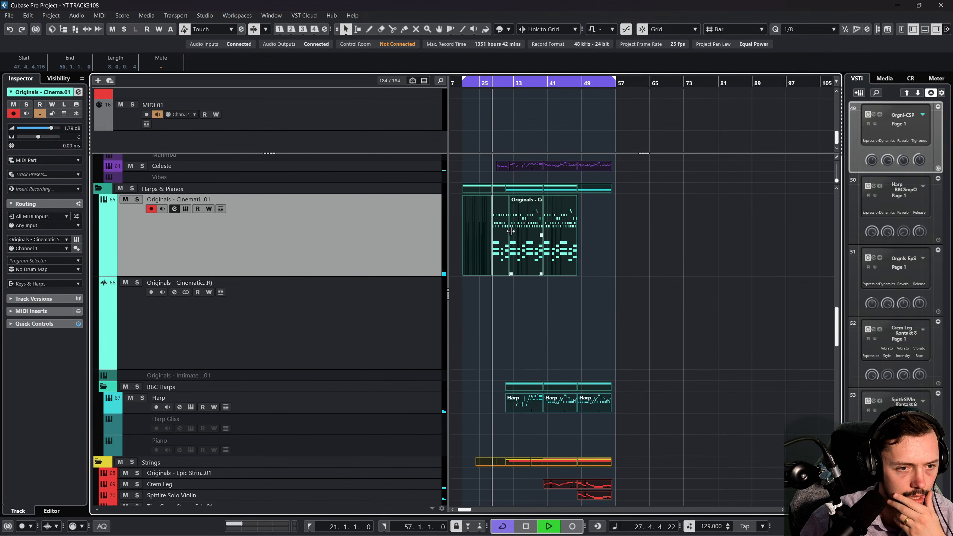
pyautogui.click(493, 333)
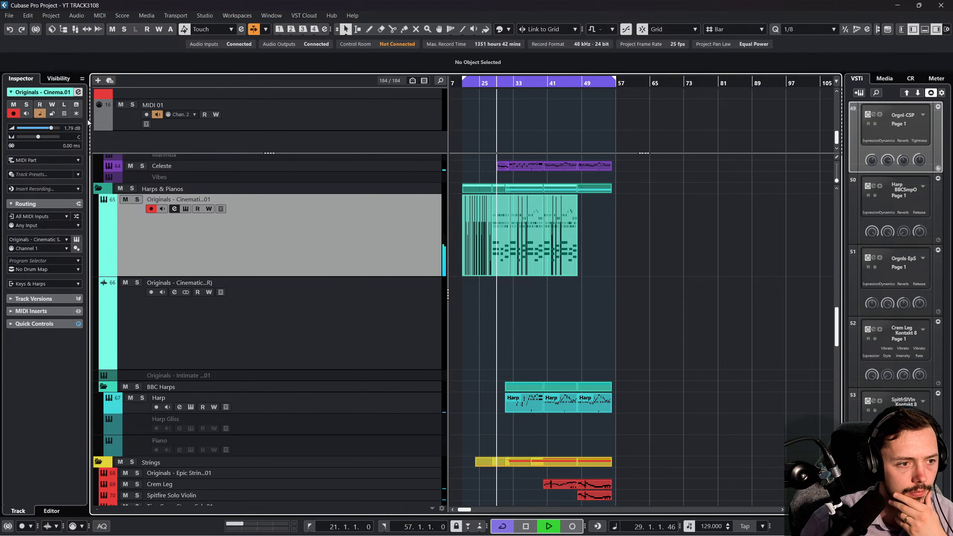
pyautogui.moveTo(51, 128); pyautogui.dragTo(55, 129)
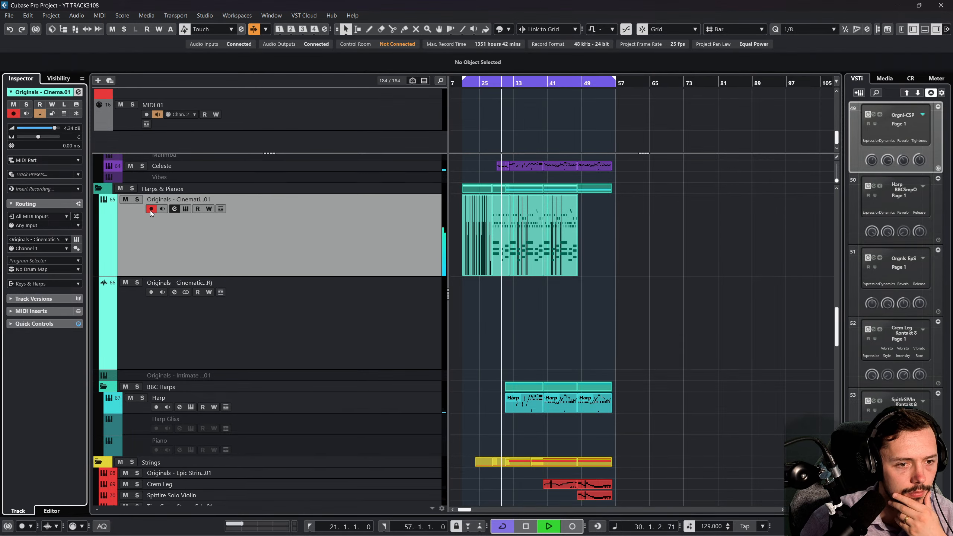
# Open the Cinematic Soft Piano instrument, raise its Dynamics slider to 31%, and close the instrument window.
pyautogui.click(218, 319)
pyautogui.click(211, 251)
pyautogui.click(77, 240)
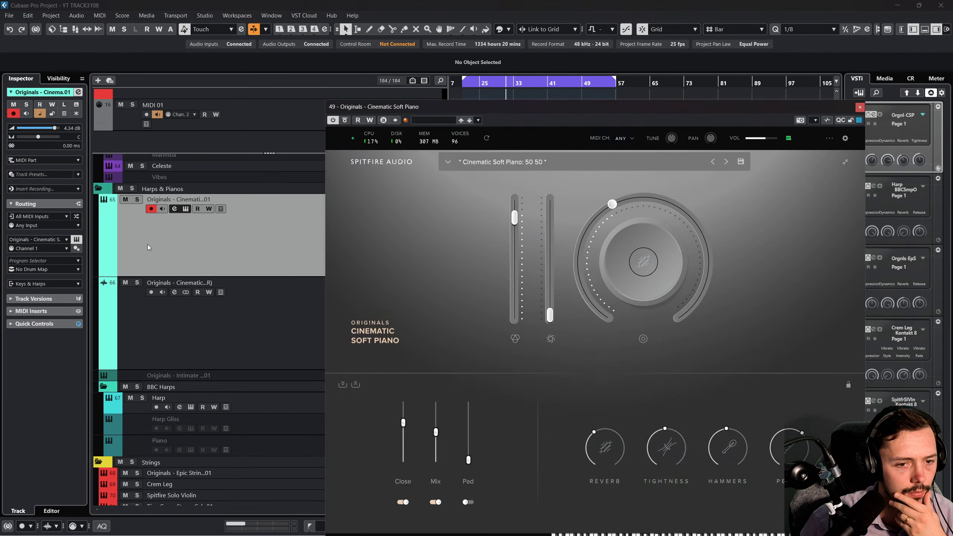
pyautogui.moveTo(552, 319); pyautogui.dragTo(553, 285)
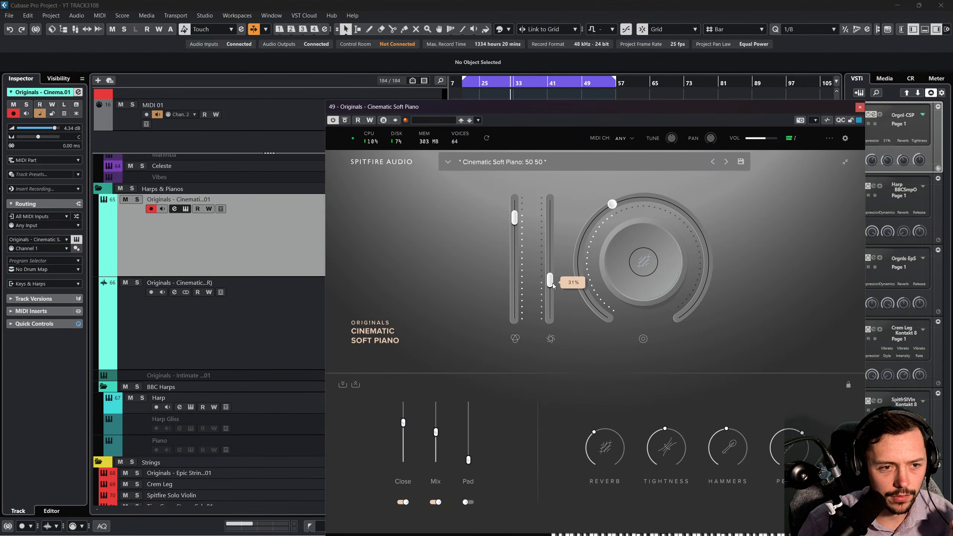
pyautogui.moveTo(629, 107); pyautogui.dragTo(635, 47)
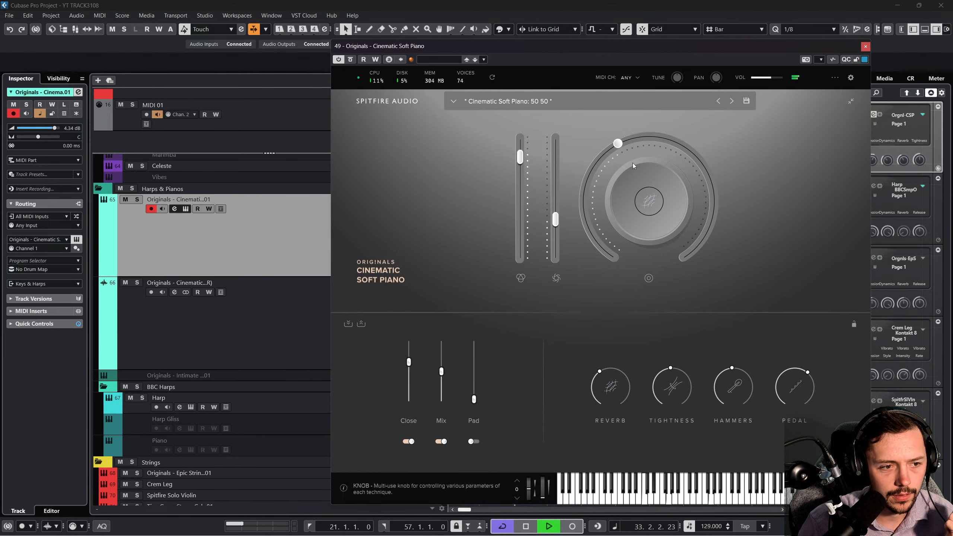
pyautogui.click(865, 46)
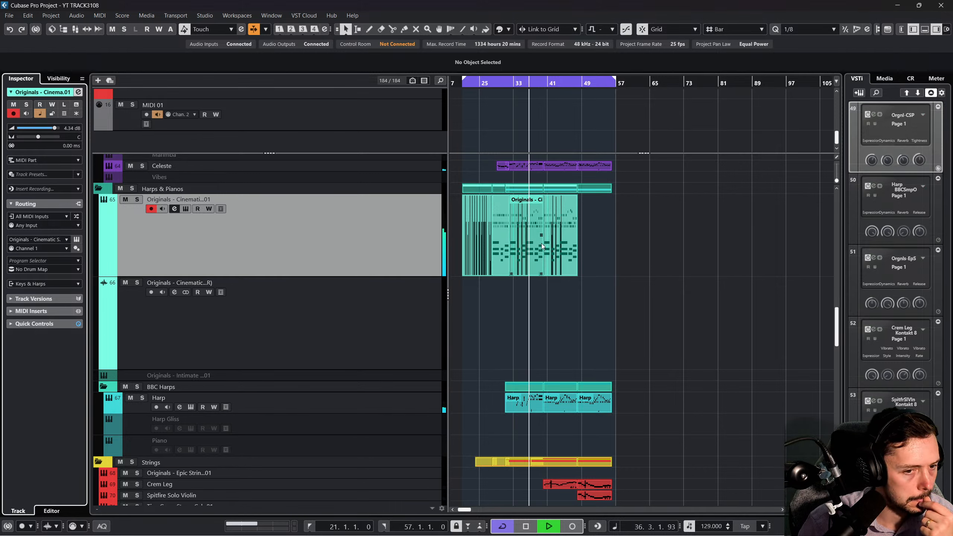
# Examine the string tracks down to the short basses and back up while the arrangement plays from about bar 36.
pyautogui.scroll(-6, 541, 262)
pyautogui.scroll(-2, 509, 289)
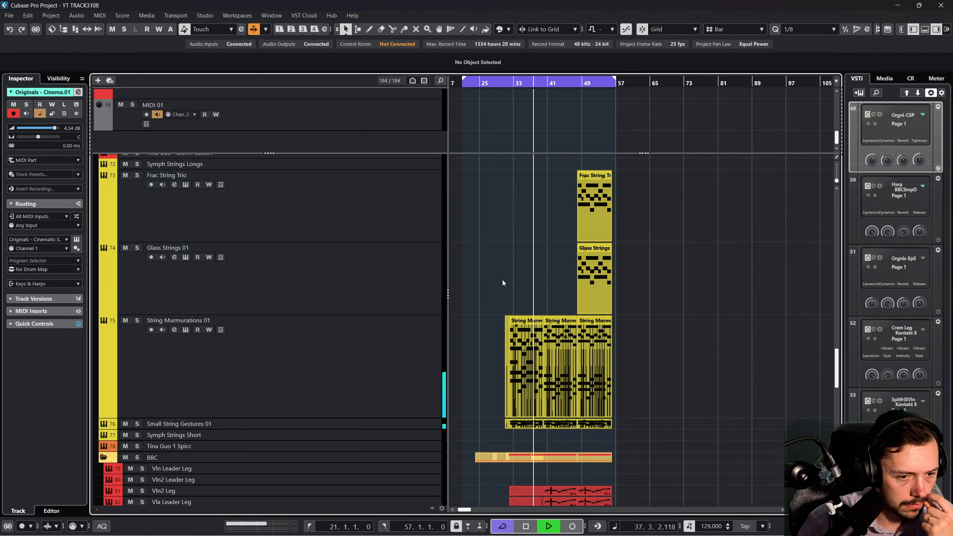
pyautogui.scroll(-5, 520, 262)
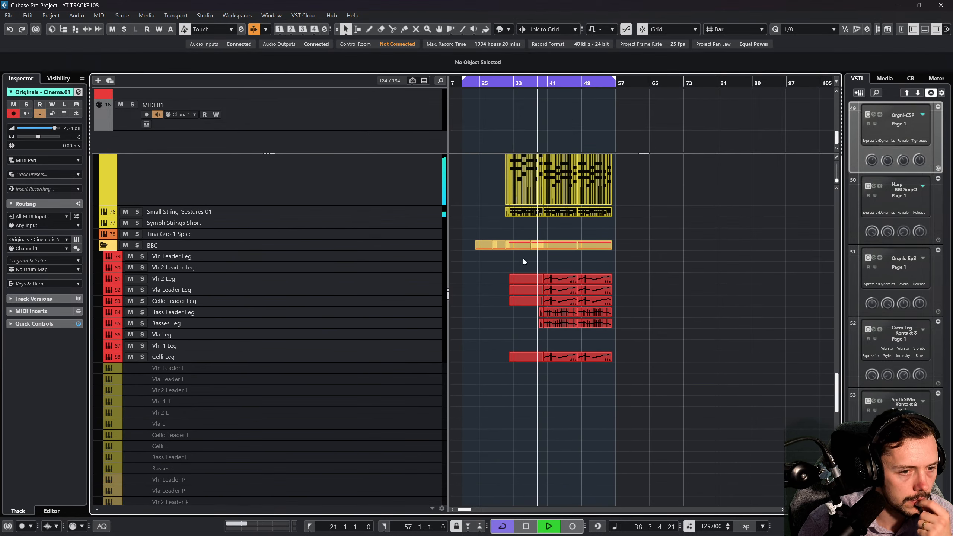
pyautogui.scroll(-6, 523, 259)
pyautogui.scroll(-4, 524, 260)
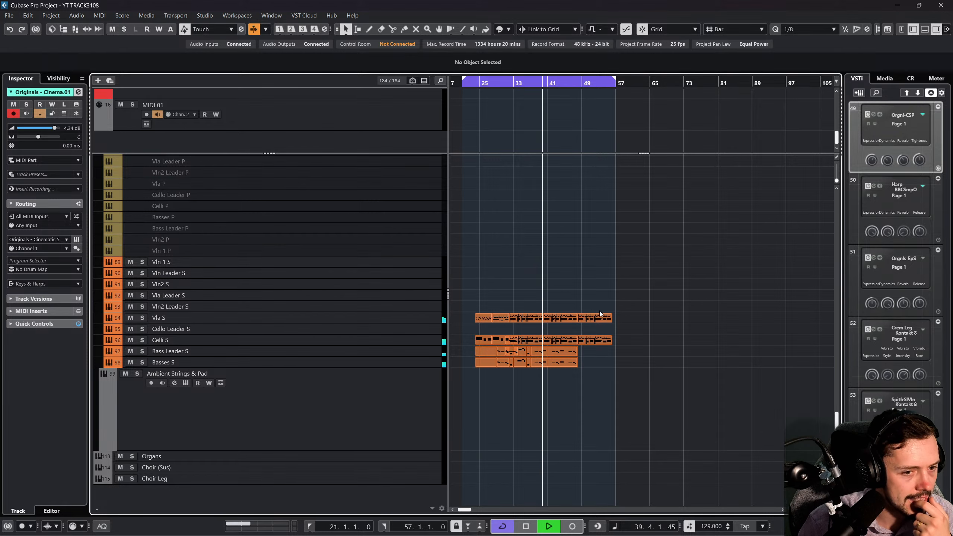
pyautogui.scroll(10, 606, 291)
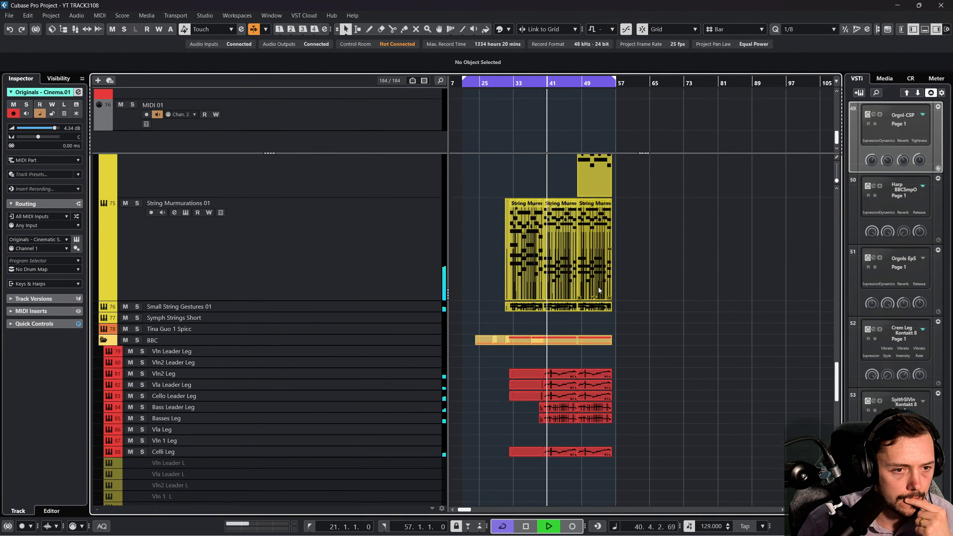
pyautogui.scroll(2, 530, 322)
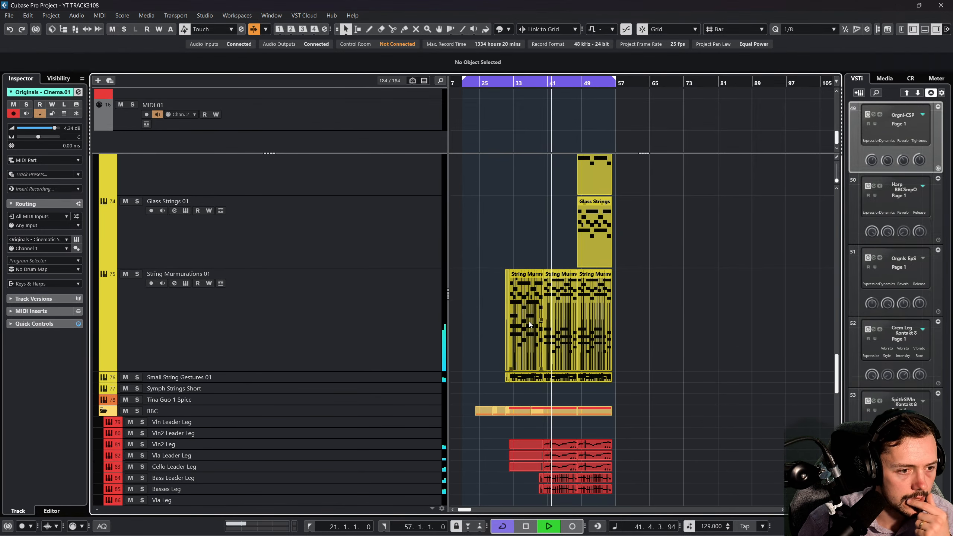
pyautogui.scroll(2, 519, 317)
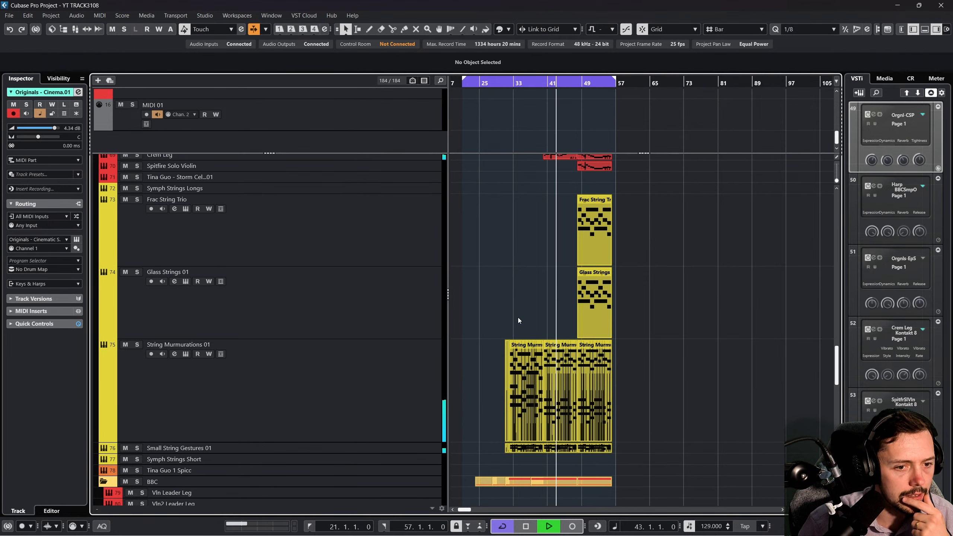
# Select the Crem Leg string track and set its volume to -5.20 dB.
pyautogui.scroll(2, 518, 317)
pyautogui.click(388, 224)
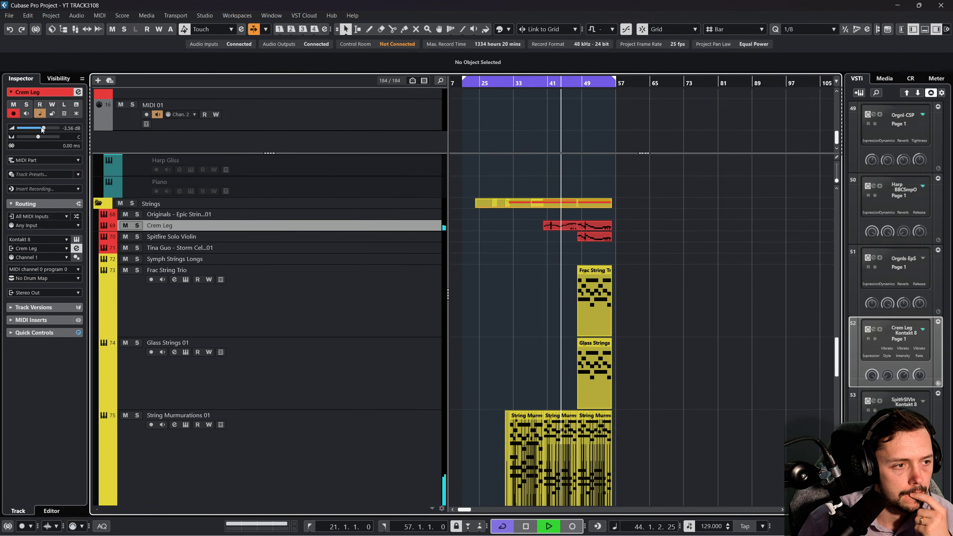
pyautogui.moveTo(46, 128); pyautogui.dragTo(42, 128)
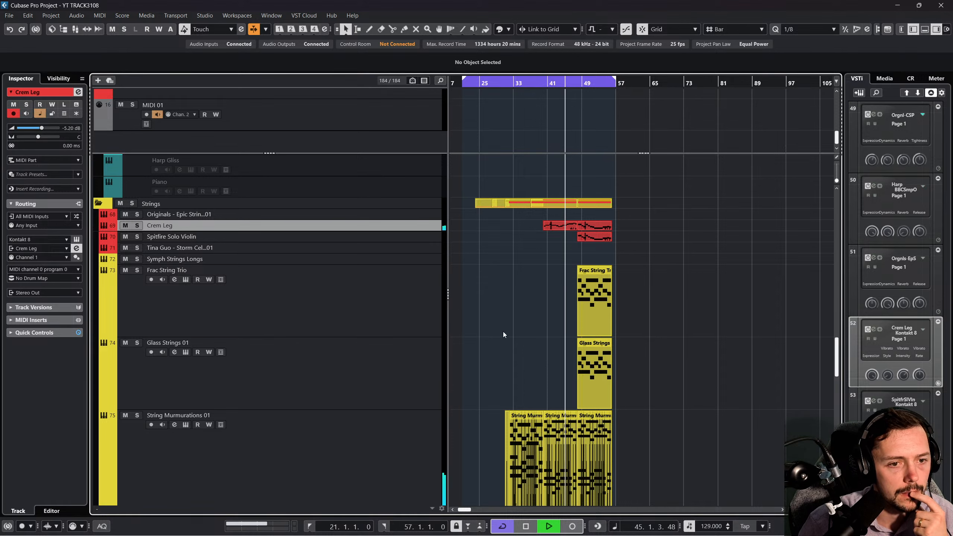
# Listen through bars 45–55 while examining the harp, solo violin, string trio and String Murmurations tracks.
pyautogui.scroll(2, 517, 335)
pyautogui.scroll(2, 517, 338)
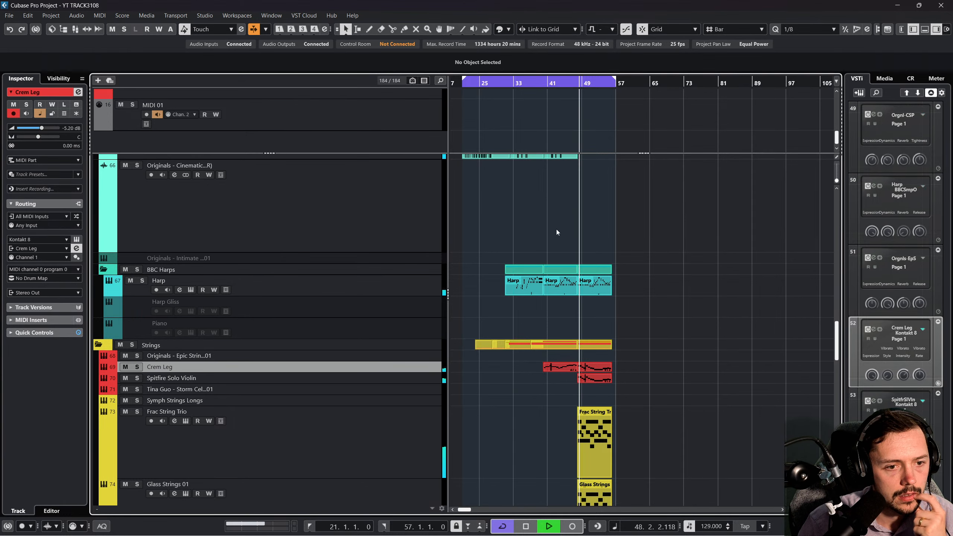
pyautogui.scroll(-2, 581, 255)
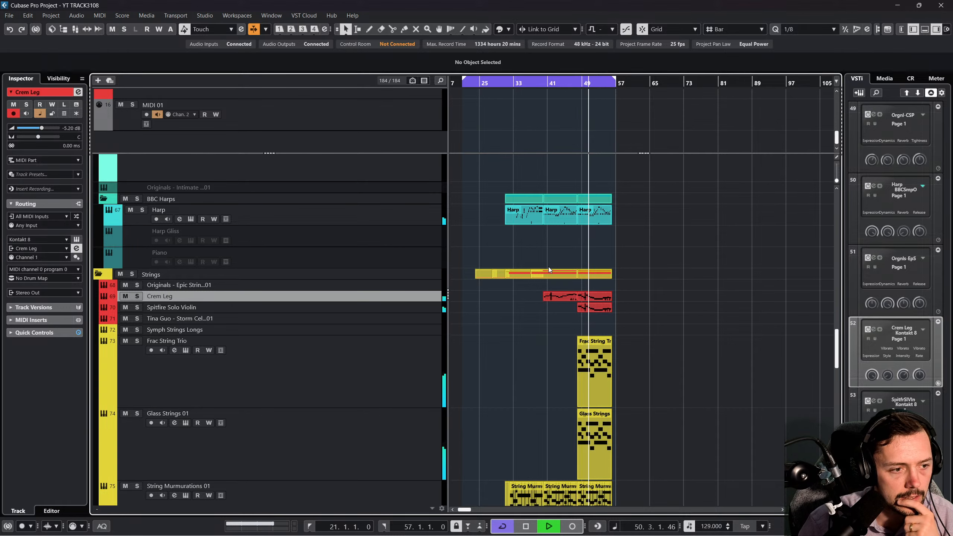
pyautogui.scroll(-2, 547, 267)
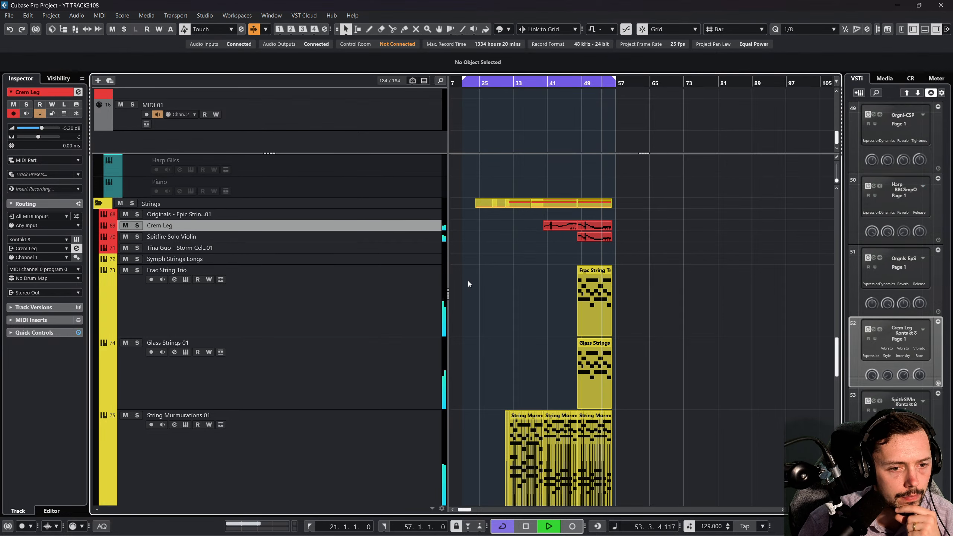
pyautogui.scroll(-4, 470, 280)
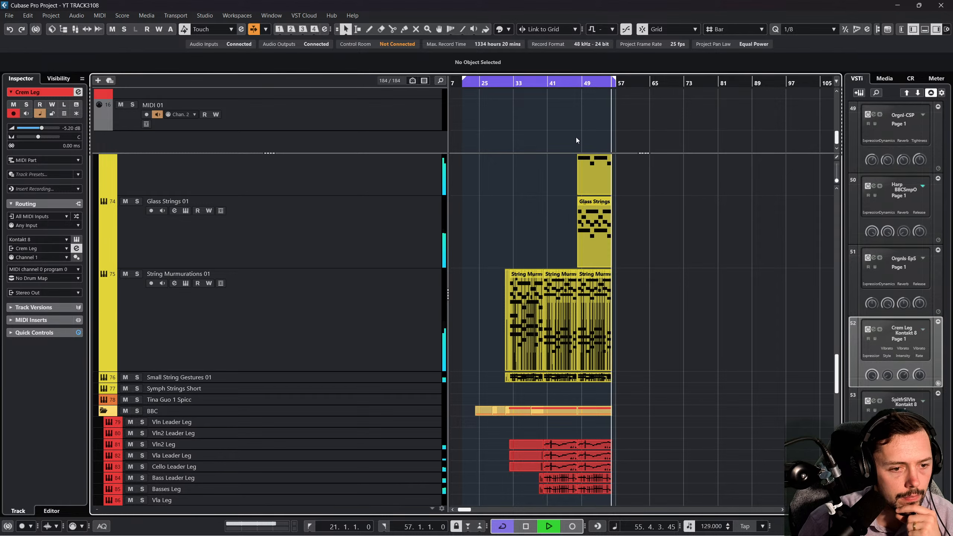
# Replay from about bar 40 while examining the harp, soft piano and Celeste tracks, and stop playback.
pyautogui.moveTo(545, 83); pyautogui.dragTo(546, 126)
pyautogui.scroll(6, 598, 229)
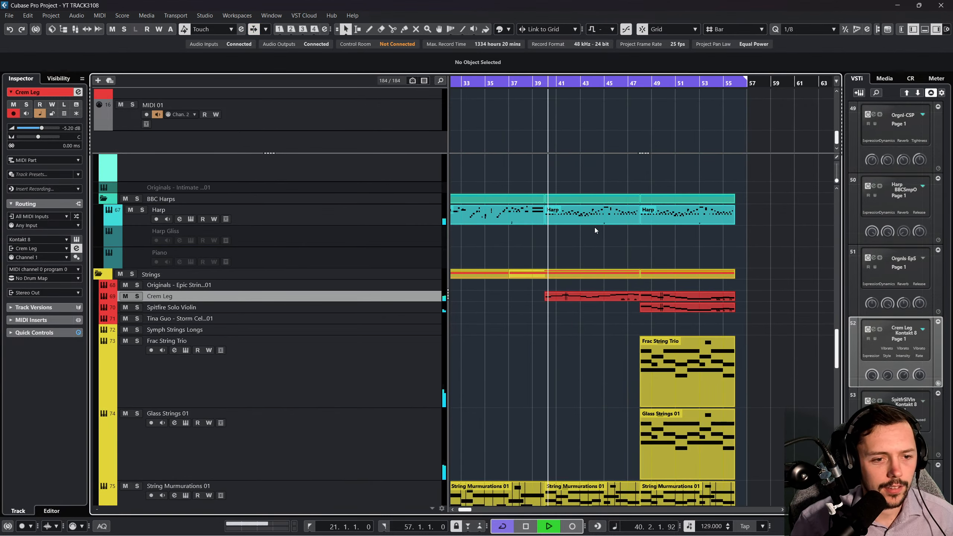
pyautogui.scroll(2, 592, 222)
pyautogui.scroll(4, 605, 224)
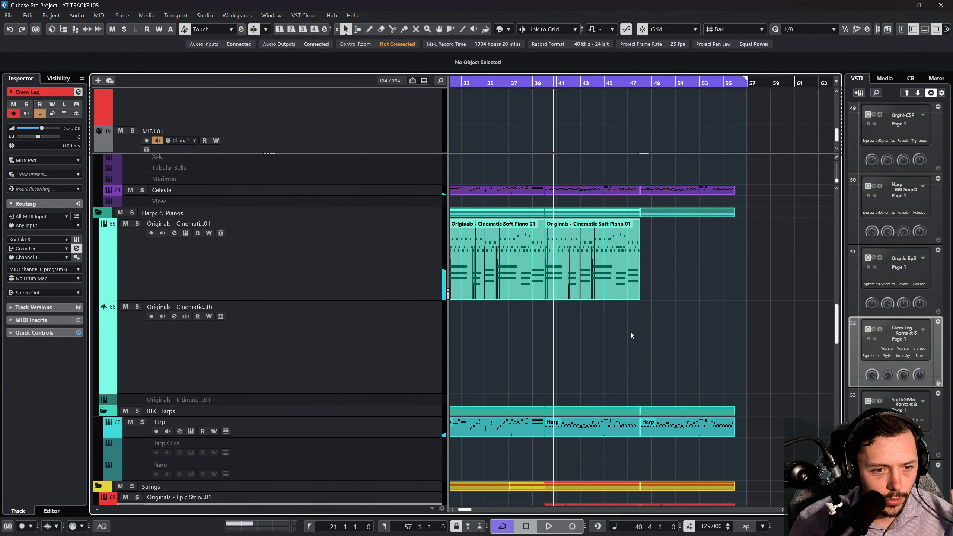
pyautogui.scroll(-1, 635, 128)
pyautogui.scroll(-4, 649, 391)
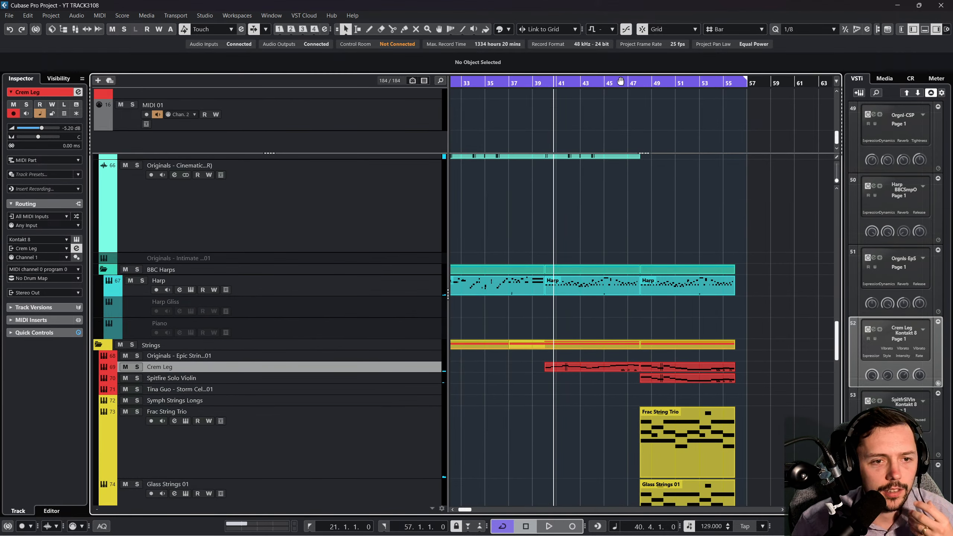
# Play the transition into bar 48 from about bar 46, checking the piano and harp, then return to bar 43 and stop.
pyautogui.moveTo(620, 81)
pyautogui.mouseDown()
pyautogui.moveTo(641, 83)
pyautogui.moveTo(625, 83)
pyautogui.mouseUp()
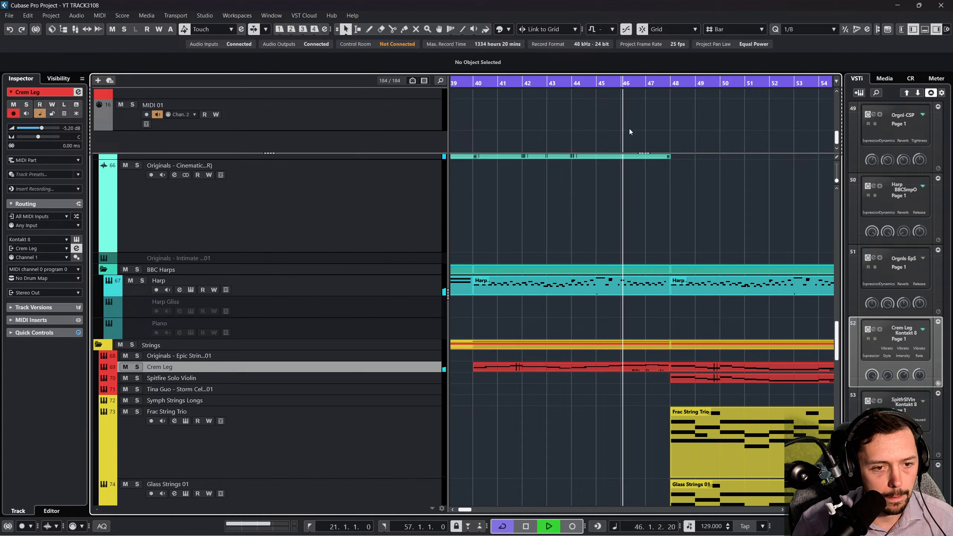
pyautogui.scroll(2, 618, 195)
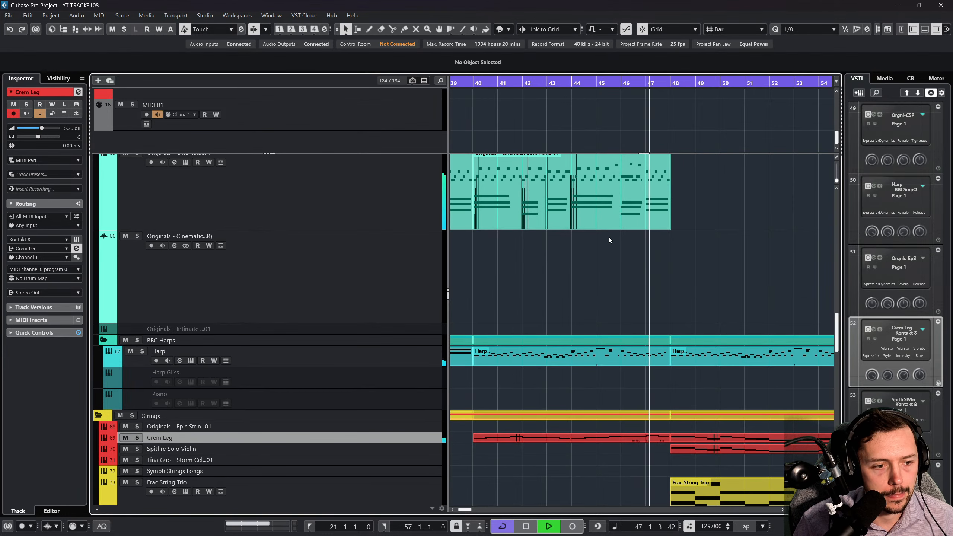
pyautogui.scroll(2, 608, 256)
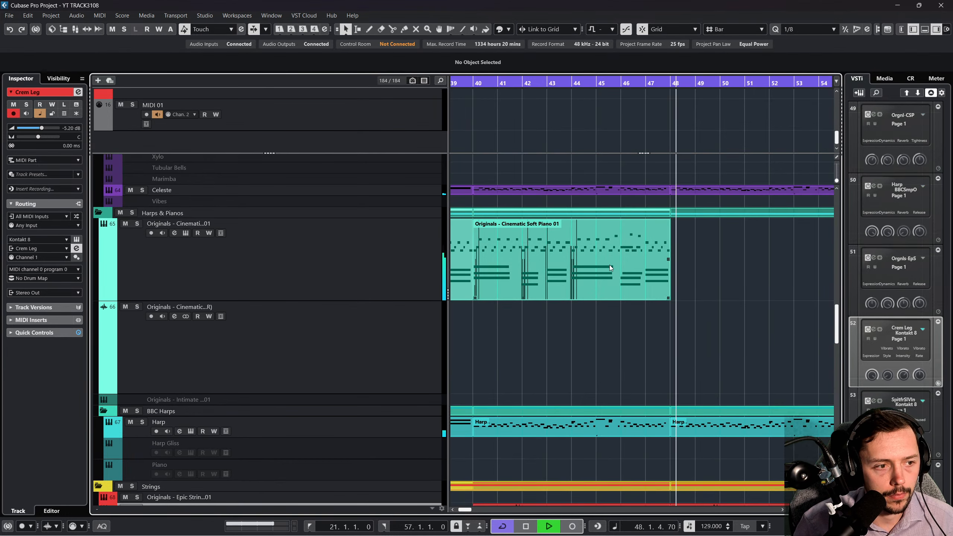
pyautogui.press('f')
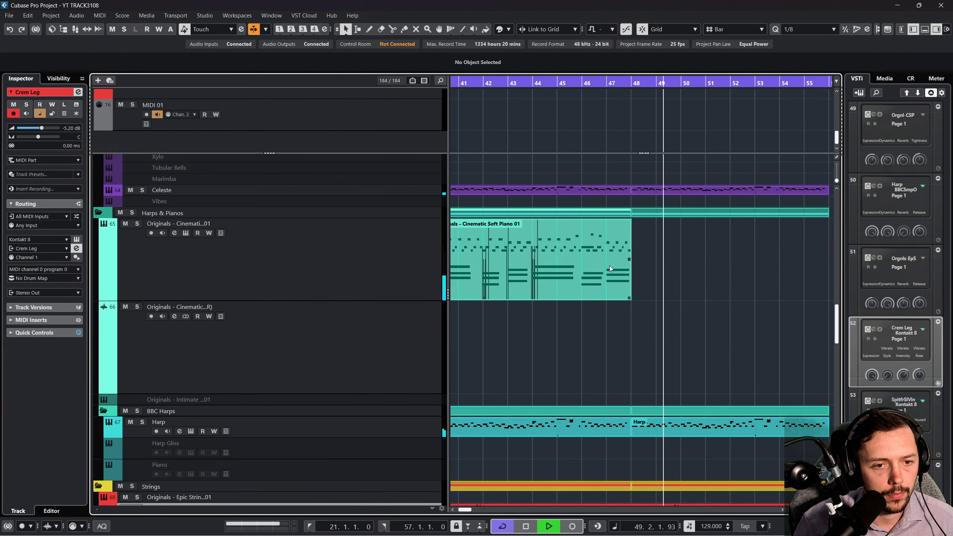
pyautogui.scroll(-2, 609, 265)
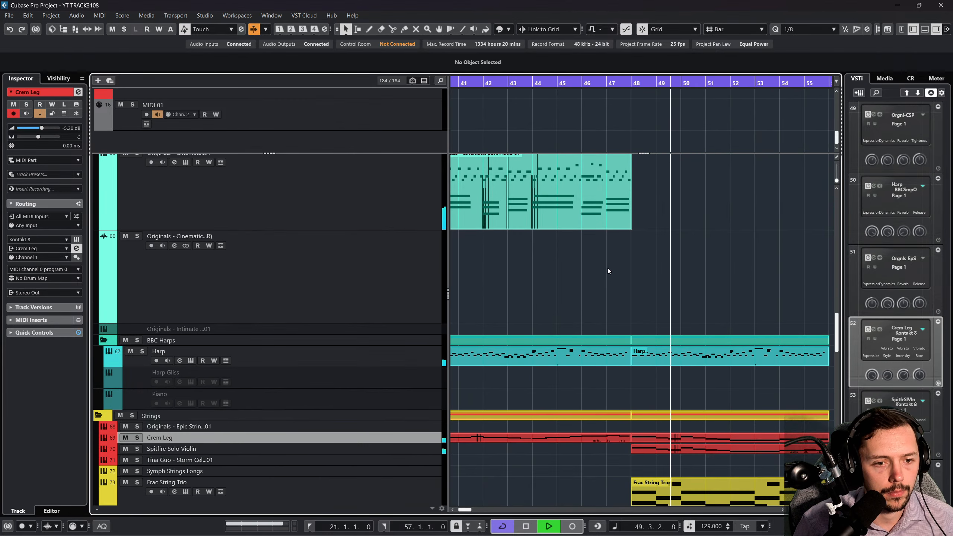
pyautogui.click(506, 83)
pyautogui.press('space')
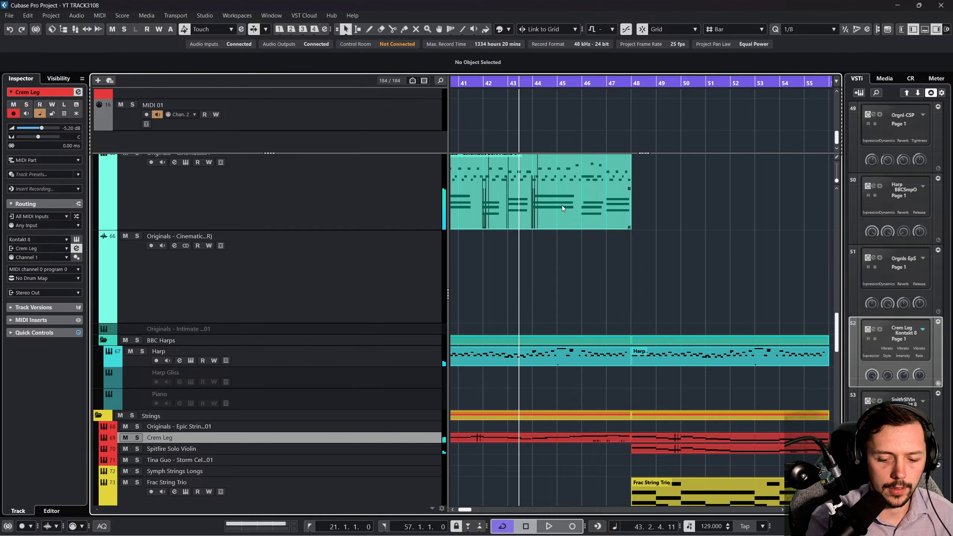
# Select the Cinematic Soft Piano track and listen from about bar 43 while viewing the piano and harp parts.
pyautogui.click(372, 197)
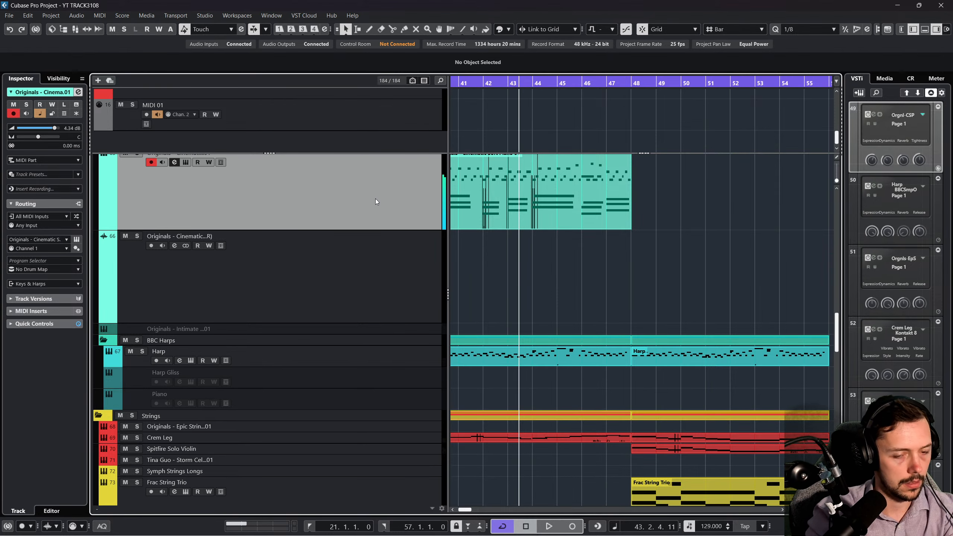
pyautogui.press('space')
pyautogui.scroll(-2, 653, 283)
pyautogui.scroll(2, 641, 293)
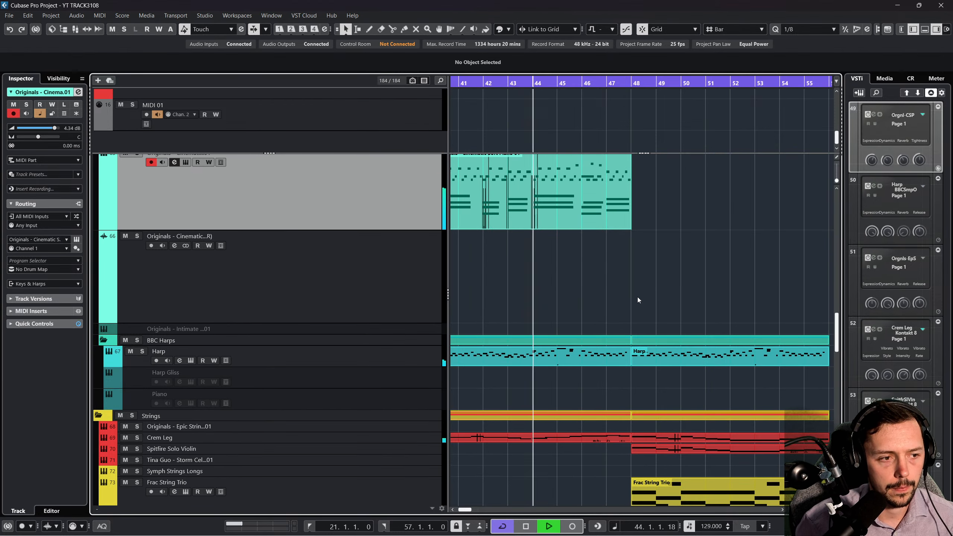
pyautogui.scroll(2, 538, 314)
pyautogui.press('f')
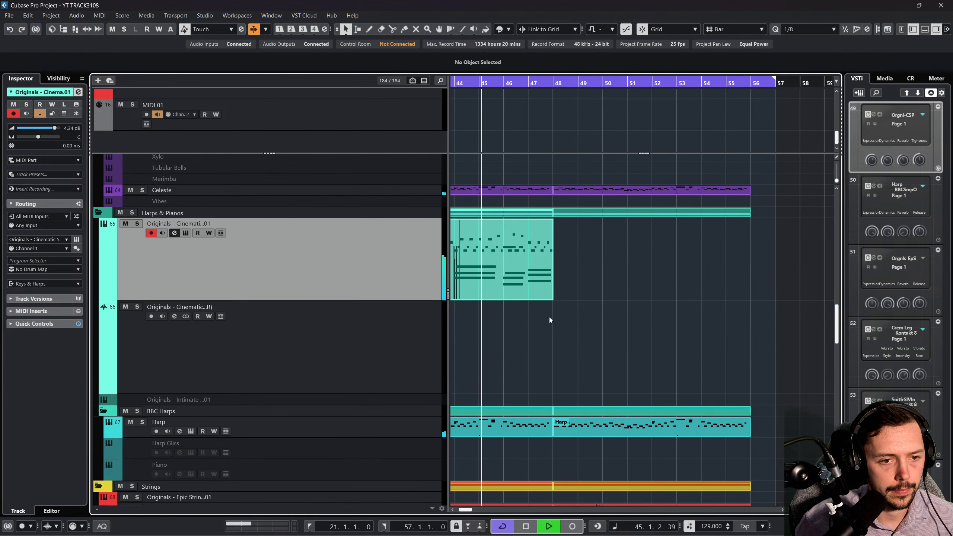
# Open the Cinematic Soft Piano part at bars 40–48, select all its notes and tilt their velocities so they rise toward the end.
pyautogui.doubleClick(520, 263)
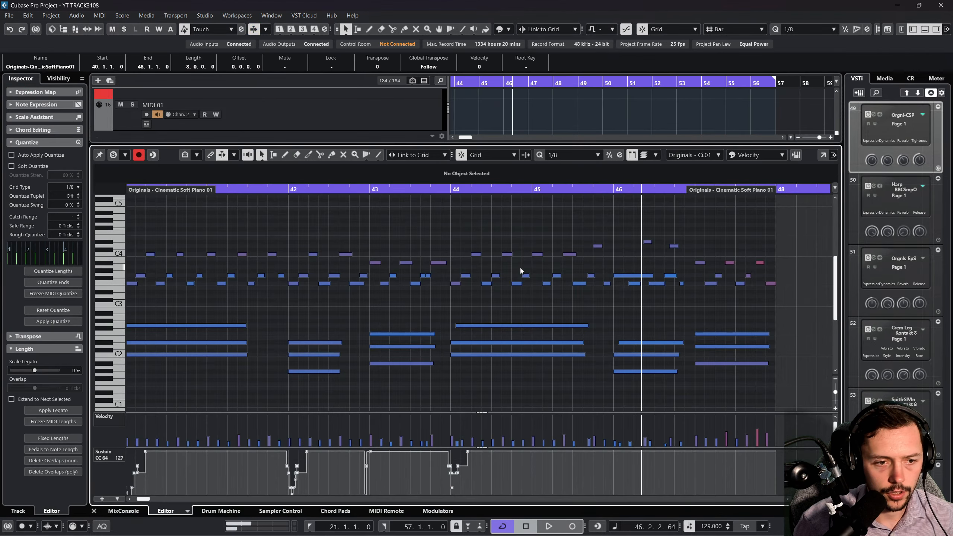
pyautogui.click(361, 189)
pyautogui.scroll(-5, 360, 189)
pyautogui.moveTo(514, 395); pyautogui.dragTo(244, 188)
pyautogui.moveTo(388, 419)
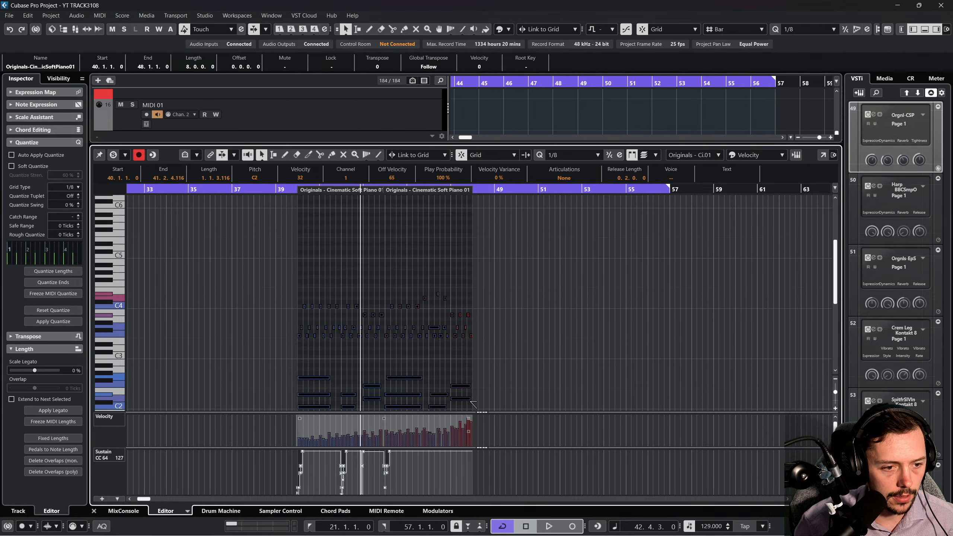
# Play the soft piano part from about bar 39 to bar 47, checking the velocity build and the notes around bar 46.
pyautogui.moveTo(294, 191); pyautogui.dragTo(294, 198)
pyautogui.scroll(-4, 382, 241)
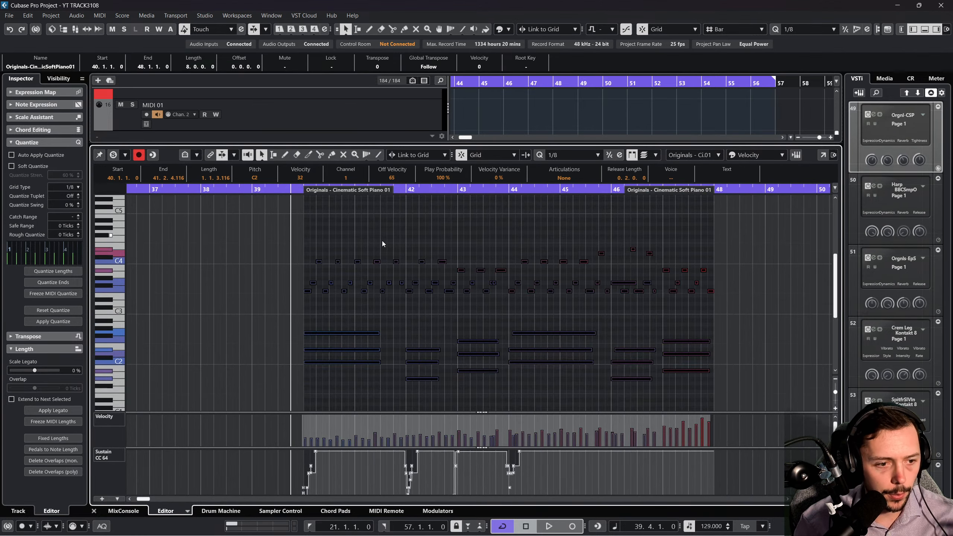
pyautogui.press('space')
pyautogui.click(411, 341)
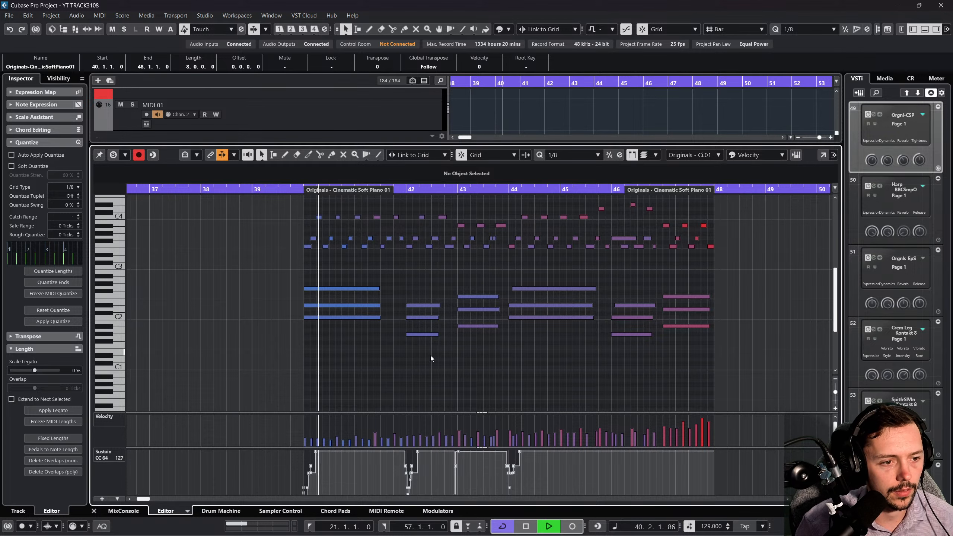
pyautogui.hscroll(3, 460, 356)
pyautogui.hscroll(-1, 459, 357)
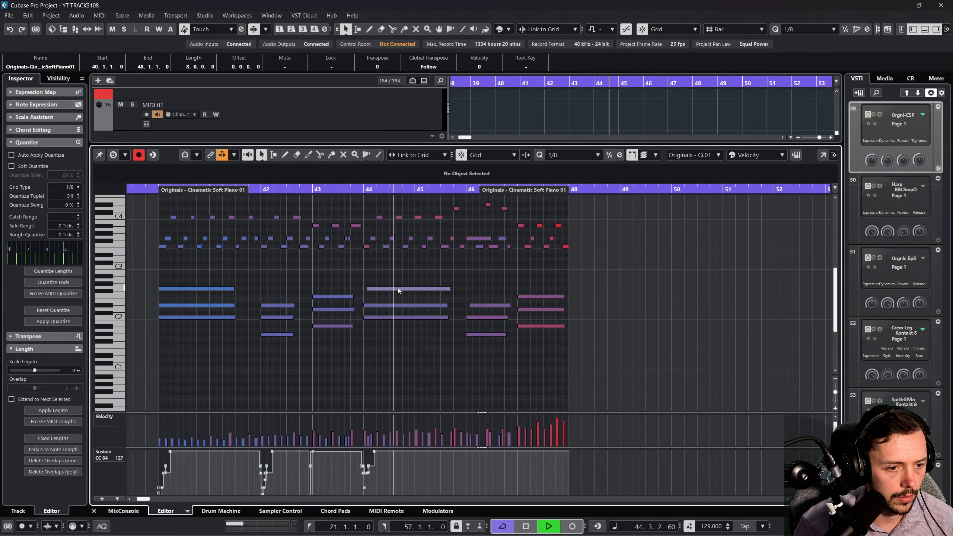
pyautogui.scroll(3, 418, 295)
pyautogui.scroll(-3, 423, 300)
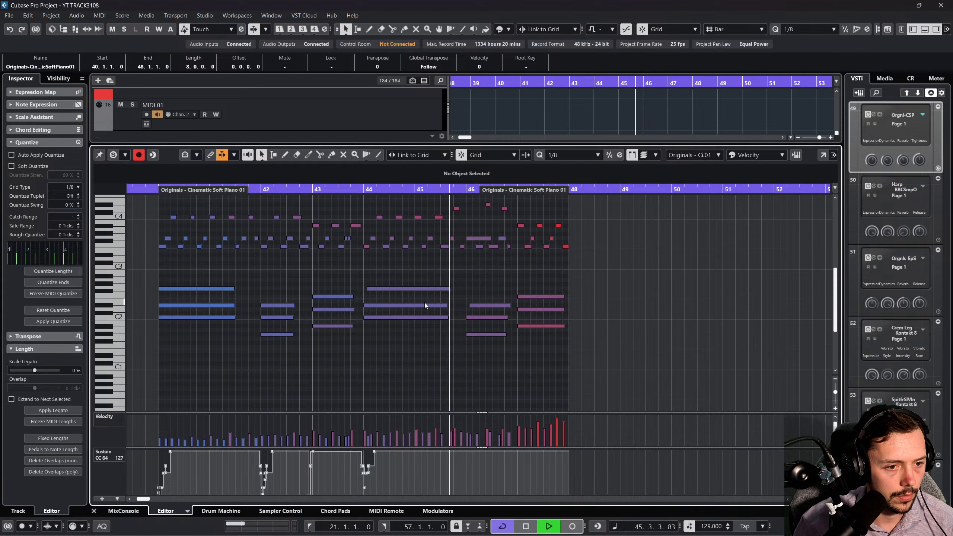
pyautogui.scroll(3, 491, 315)
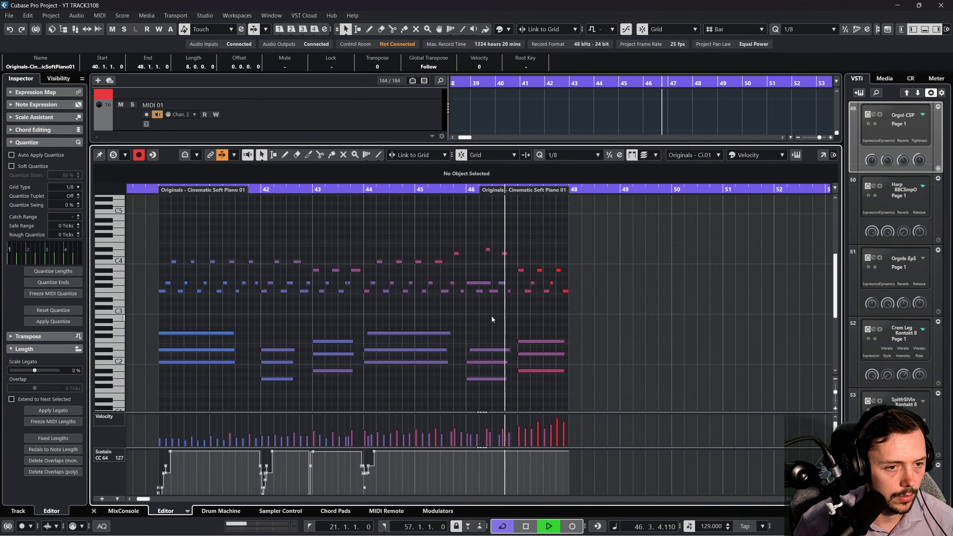
pyautogui.press('space')
# Move the D#2 note at bar 46 an eighth note earlier to start at 45.4.3 and audition bar 46.
pyautogui.moveTo(493, 351); pyautogui.dragTo(483, 351)
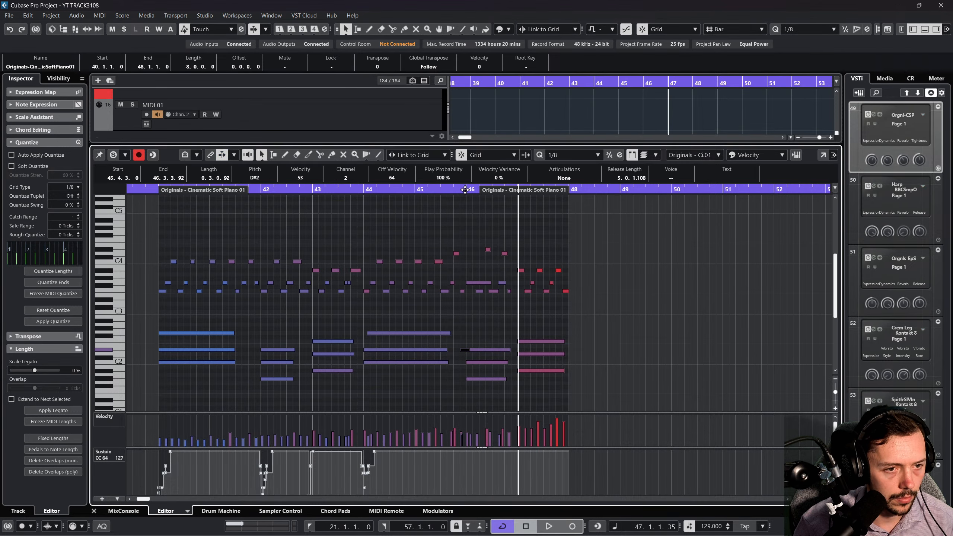
pyautogui.moveTo(465, 190); pyautogui.dragTo(478, 291)
pyautogui.click(521, 250)
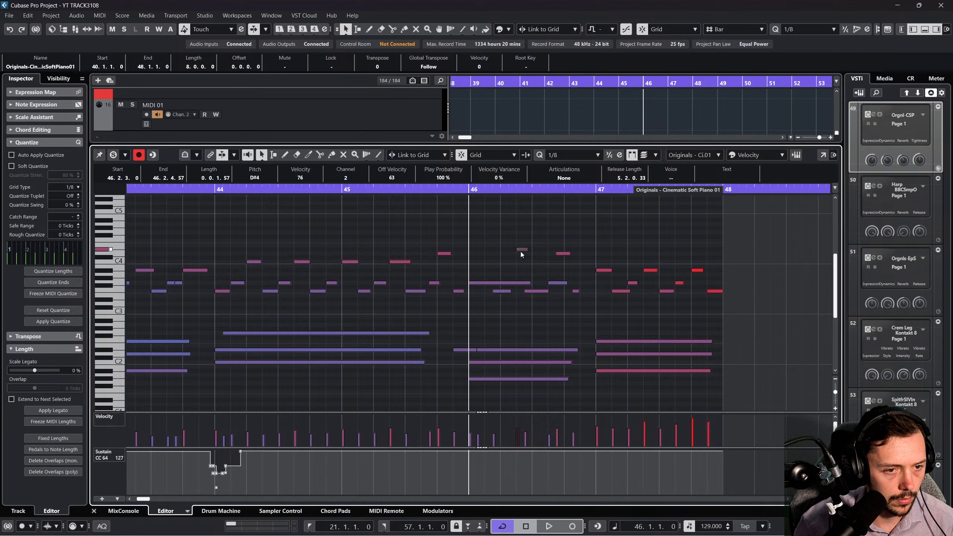
pyautogui.press('space')
pyautogui.click(482, 225)
pyautogui.press('space')
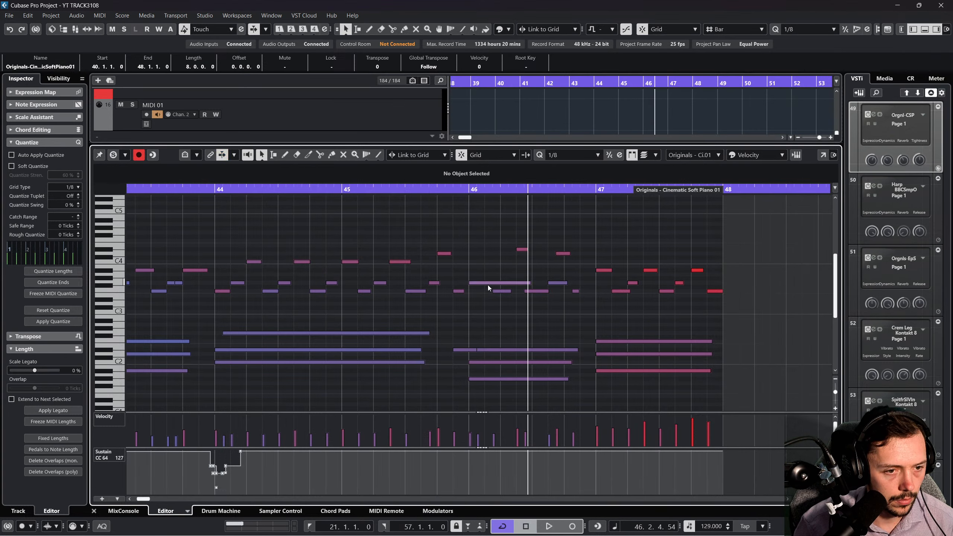
# Move the F3 note in bar 46 to start at 46.1.3 and replay the passage from bar 46.
pyautogui.moveTo(494, 292)
pyautogui.mouseDown()
pyautogui.moveTo(506, 292)
pyautogui.moveTo(489, 291)
pyautogui.mouseUp()
pyautogui.press('Right')
pyautogui.click(470, 189)
pyautogui.press('space')
pyautogui.press('space')
pyautogui.press('space')
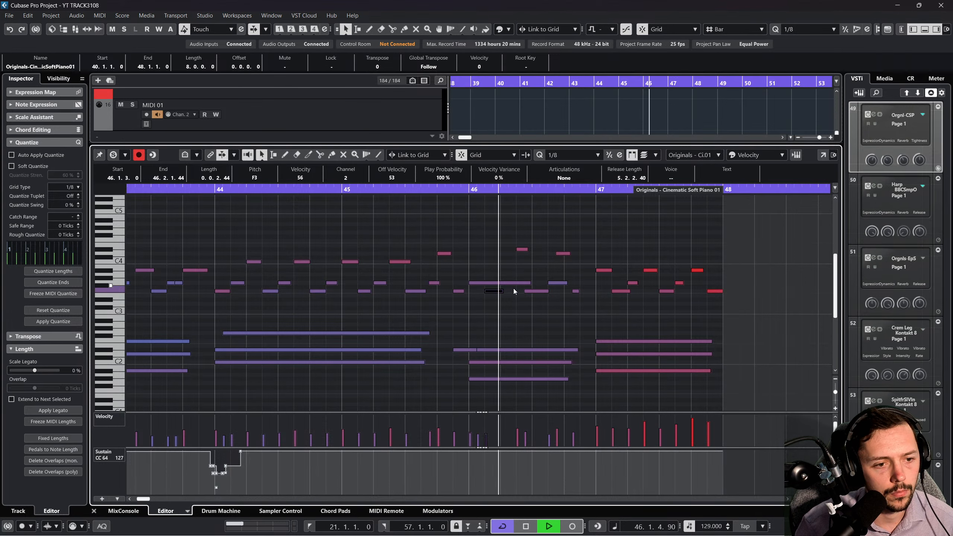
pyautogui.press('space')
# Move the D4 note near the end of bar 46 to start at 46.4.1 and replay from bar 46.
pyautogui.click(562, 254)
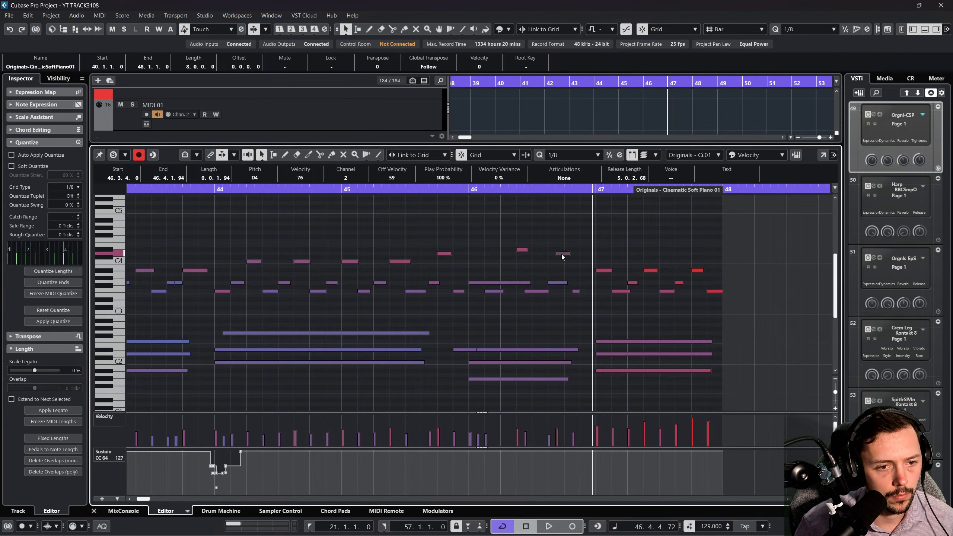
pyautogui.hotkey('ctrl', 'z')
pyautogui.moveTo(561, 249); pyautogui.dragTo(567, 258)
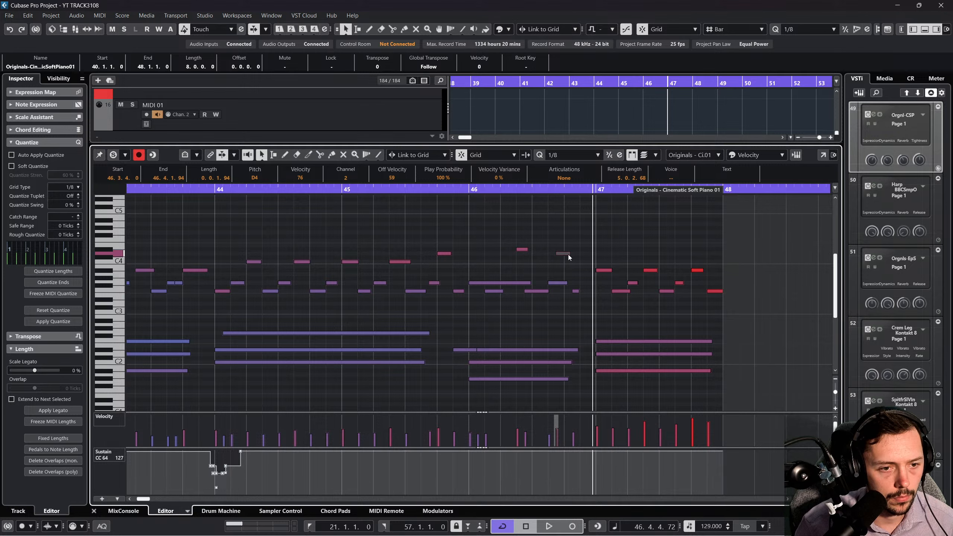
pyautogui.press('space')
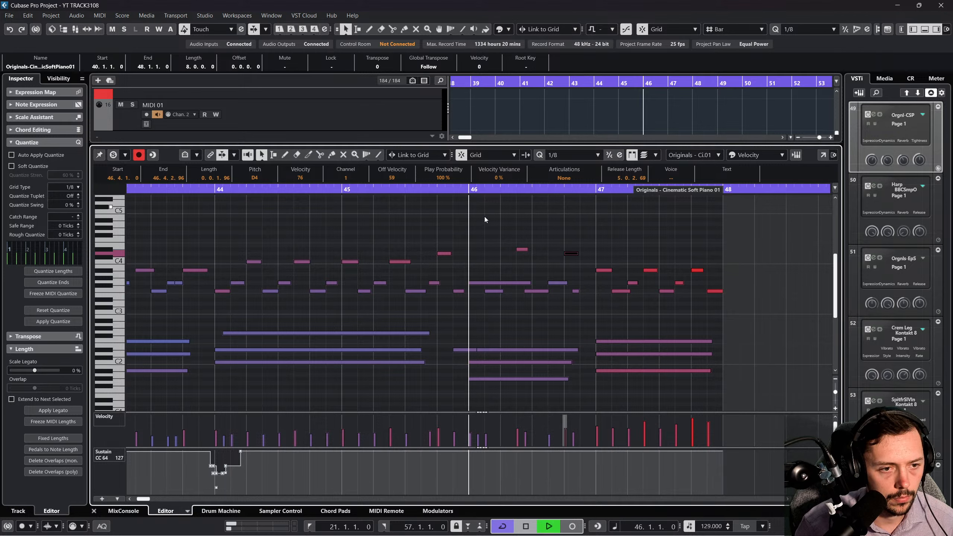
pyautogui.click(604, 331)
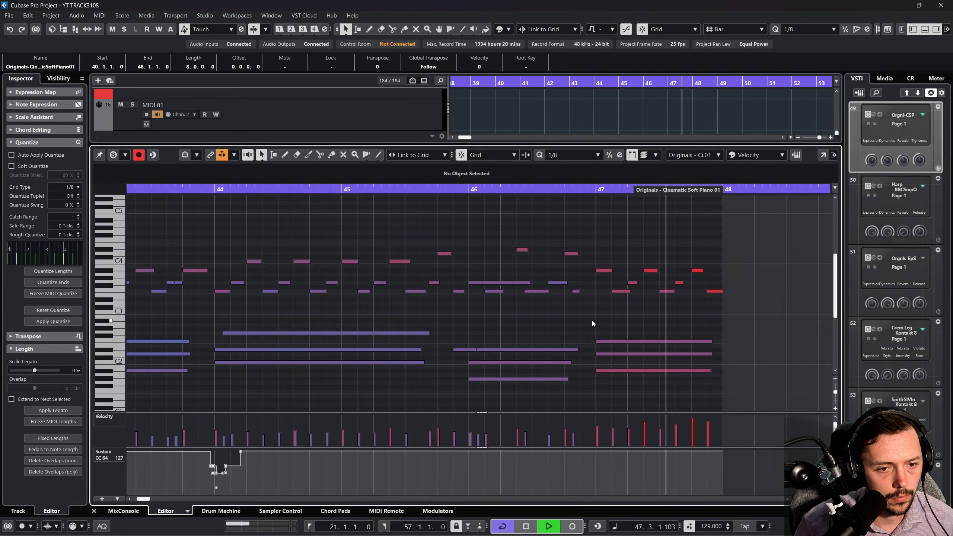
# Duplicate the soft piano part to bars 48–56 and open the copy for editing.
pyautogui.press('Return')
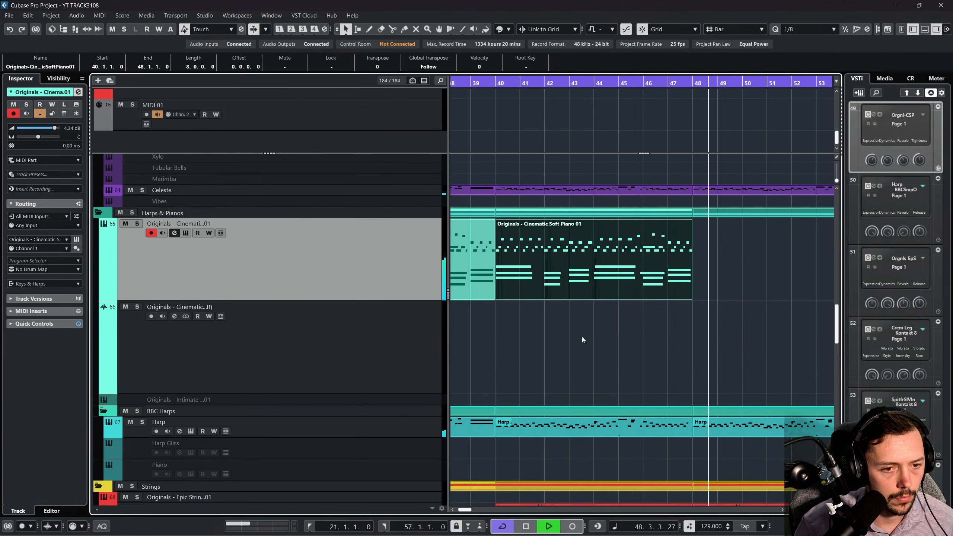
pyautogui.press('space')
pyautogui.hotkey('ctrl', 'd')
pyautogui.press('Return')
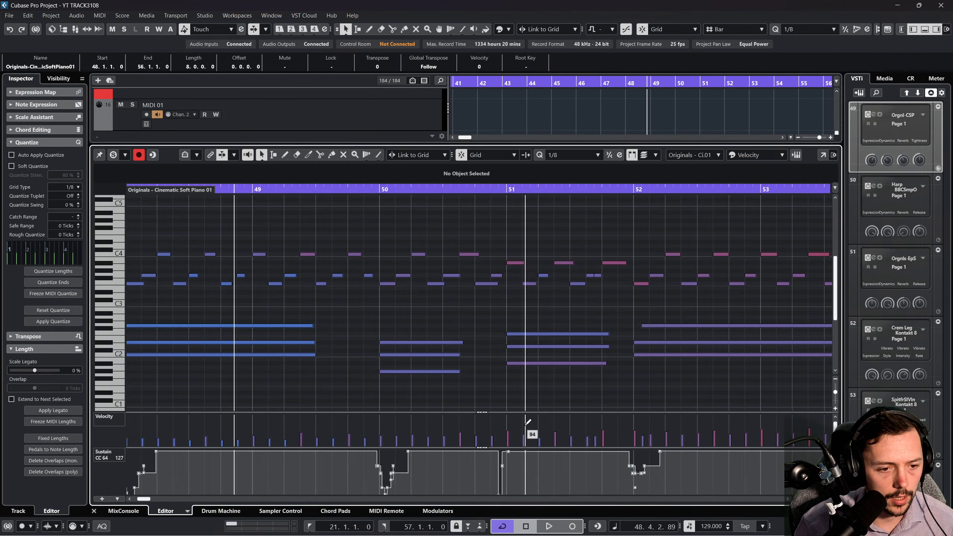
# Select all notes in the copied piano part, raise their velocities to 64 on the first note, and play from bar 48.
pyautogui.moveTo(433, 189); pyautogui.dragTo(434, 180)
pyautogui.hotkey('ctrl', 'a')
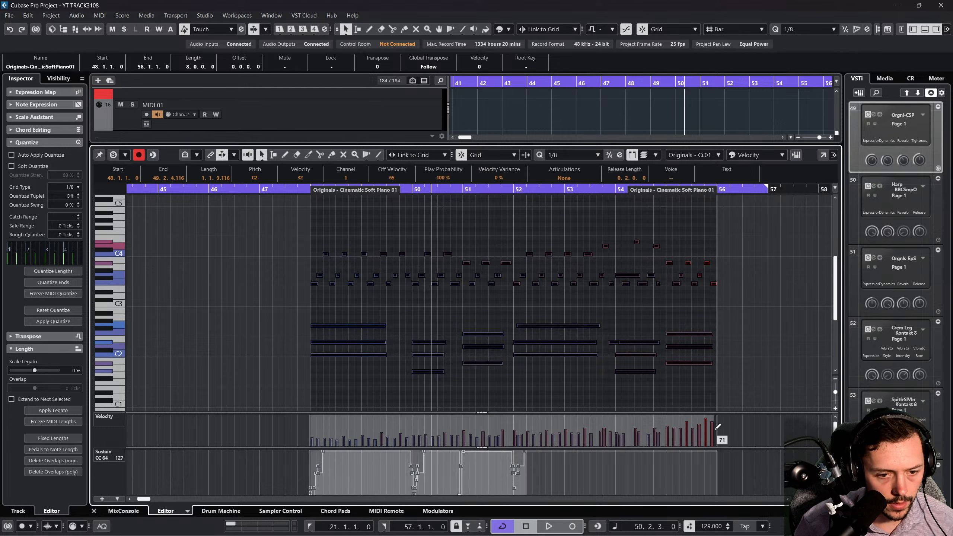
pyautogui.moveTo(717, 406); pyautogui.dragTo(683, 459)
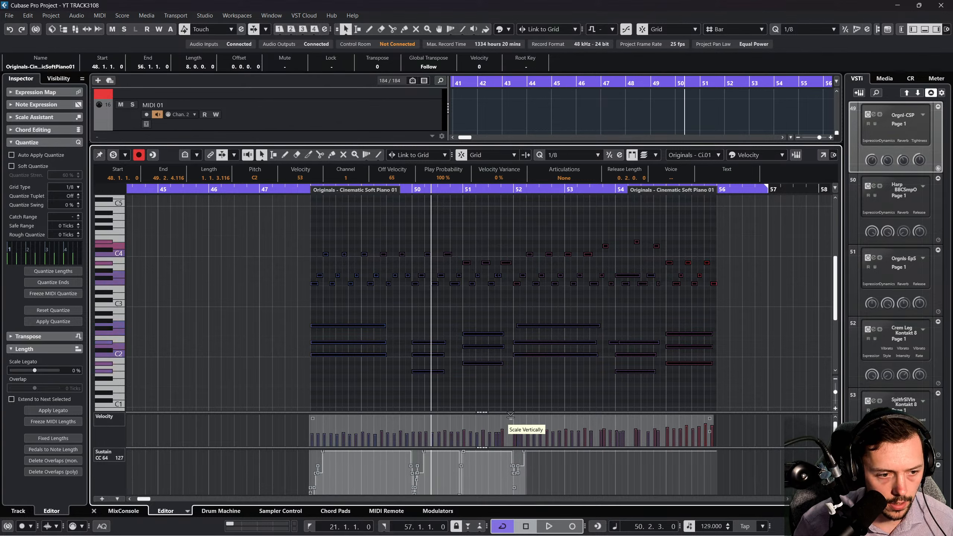
pyautogui.click(309, 190)
pyautogui.press('space')
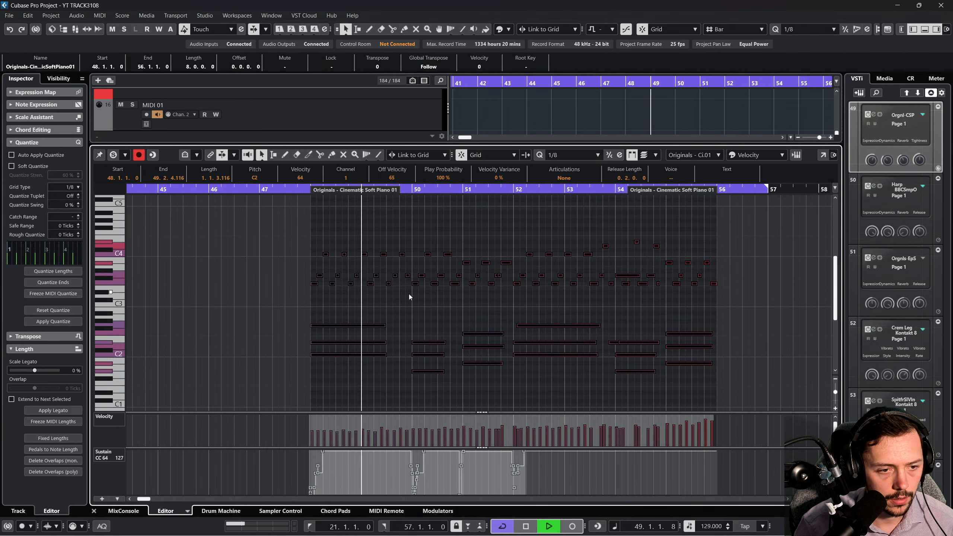
# Transpose all notes of the copy up an octave and return only the low chord notes down an octave.
pyautogui.hotkey('shift', 'Up')
pyautogui.click(309, 188)
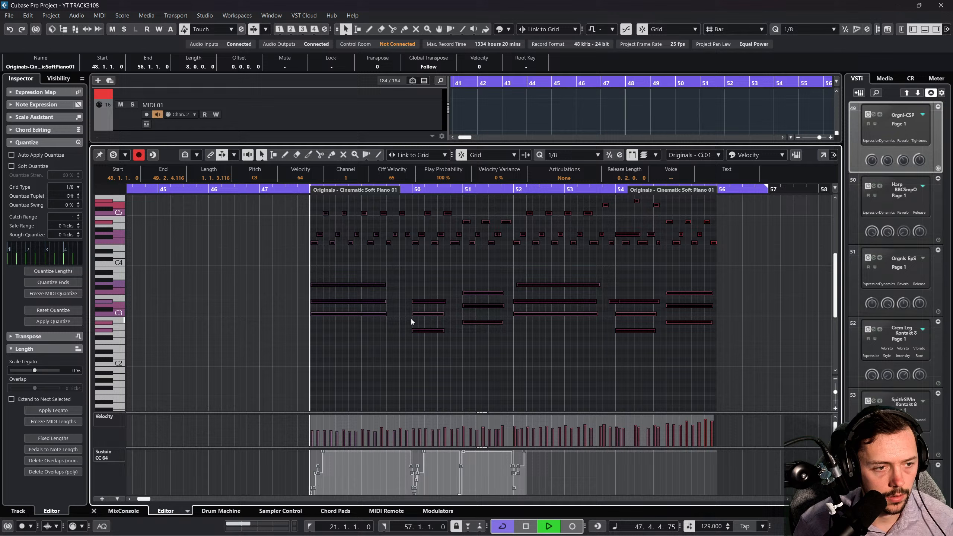
pyautogui.click(418, 270)
pyautogui.moveTo(323, 265); pyautogui.dragTo(705, 345)
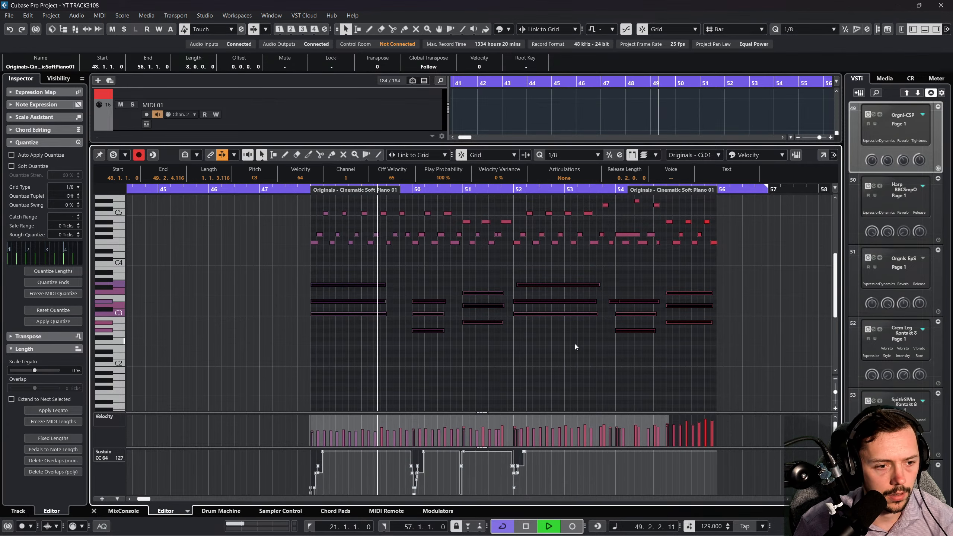
pyautogui.hotkey('shift', 'Down')
pyautogui.click(405, 348)
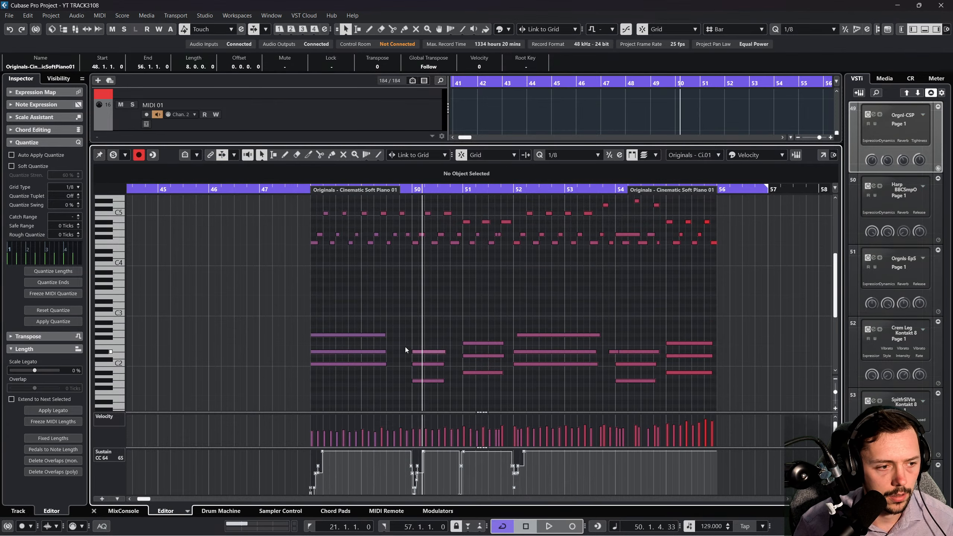
# Delete the upper notes of each low chord in bars 48–56, keeping only the lowest bass note of each.
pyautogui.click(374, 364)
pyautogui.moveTo(356, 308); pyautogui.dragTo(441, 365)
pyautogui.press('Delete')
pyautogui.press('Delete')
pyautogui.moveTo(484, 327); pyautogui.dragTo(492, 354)
pyautogui.press('Delete')
pyautogui.moveTo(539, 317); pyautogui.dragTo(545, 355)
pyautogui.press('Delete')
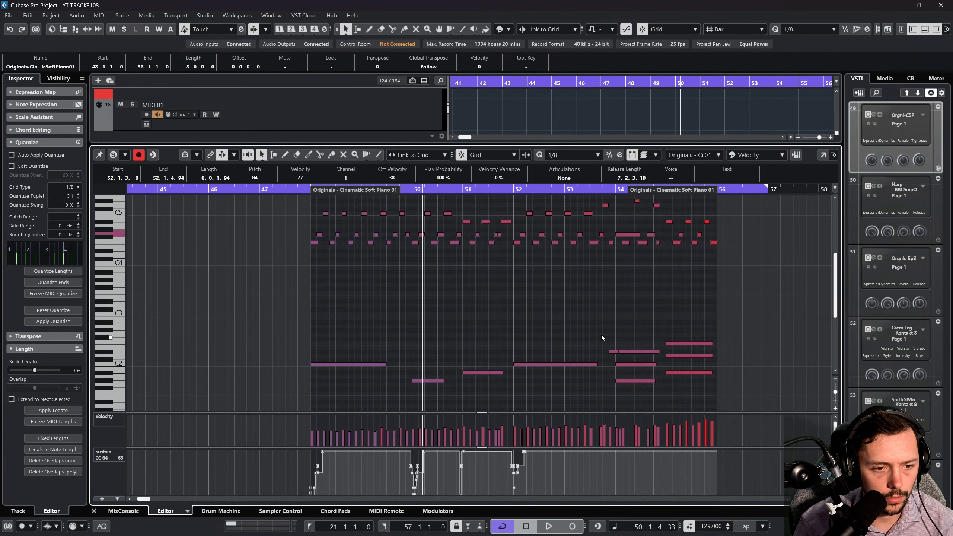
pyautogui.moveTo(623, 325); pyautogui.dragTo(627, 364)
pyautogui.press('Delete')
pyautogui.moveTo(673, 324); pyautogui.dragTo(681, 357)
pyautogui.press('Delete')
# Double the remaining bass notes an octave higher and raise the velocity of both octaves, with the first notes at 96.
pyautogui.moveTo(711, 397); pyautogui.dragTo(331, 323)
pyautogui.hotkey('ctrl', 'd')
pyautogui.moveTo(583, 354); pyautogui.dragTo(335, 365)
pyautogui.hotkey('shift', 'Up')
pyautogui.moveTo(306, 285); pyautogui.dragTo(518, 403)
pyautogui.scroll(-2, 518, 402)
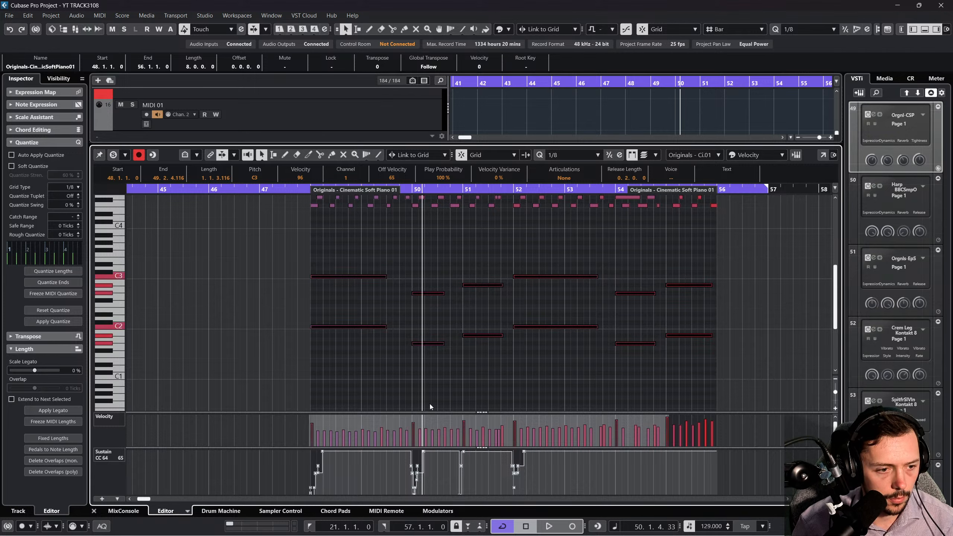
# Audition the doubled bass notes from bar 48 and transpose both octaves down one octave to C1 and C2.
pyautogui.click(298, 189)
pyautogui.press('space')
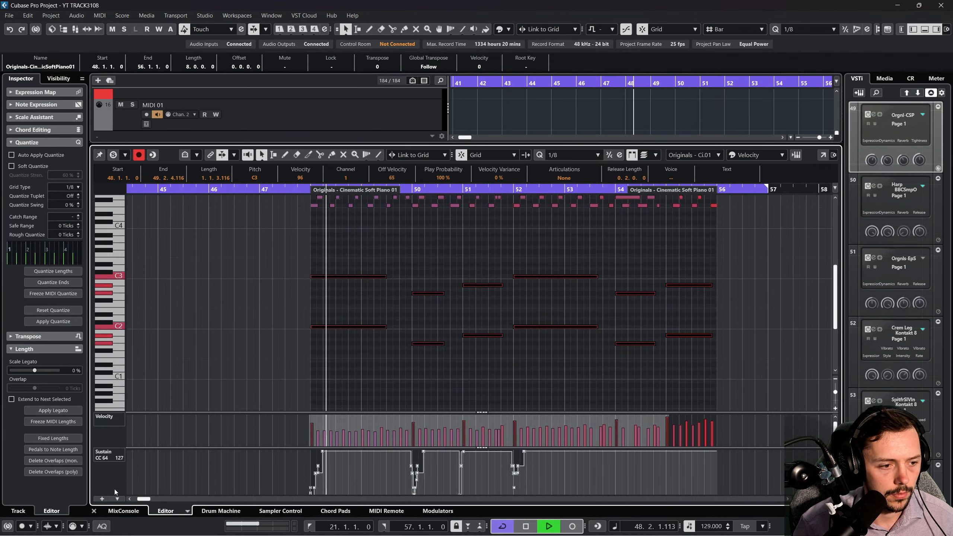
pyautogui.press('space')
pyautogui.hotkey('shift', 'Down')
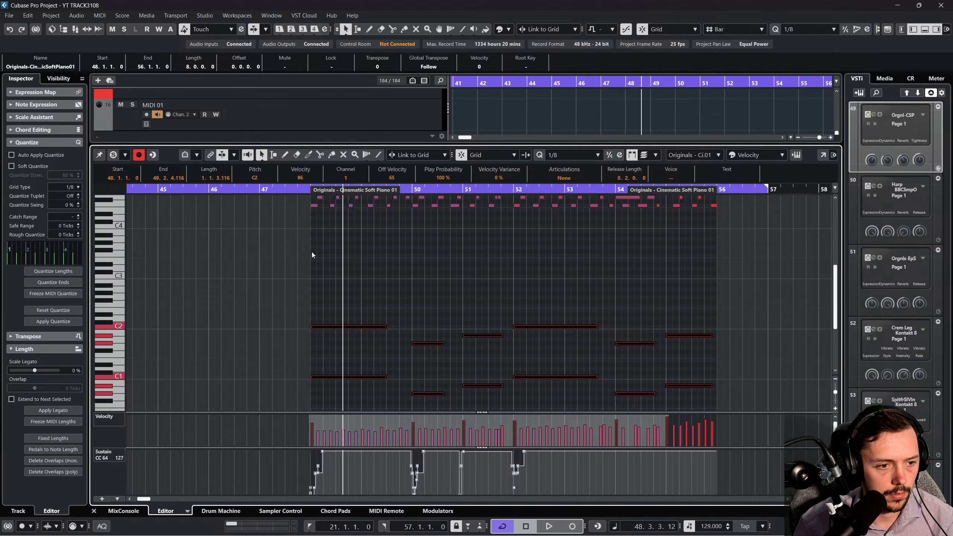
pyautogui.click(340, 327)
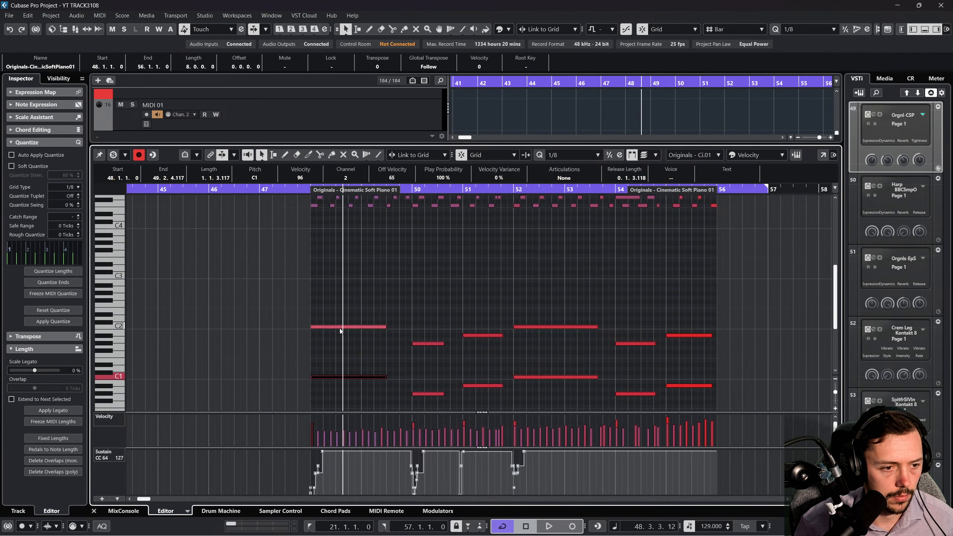
# Close the note editor, play the arrangement from bar 48 to about bar 55, and reopen the copied soft piano part.
pyautogui.click(94, 511)
pyautogui.moveTo(646, 86); pyautogui.dragTo(625, 86)
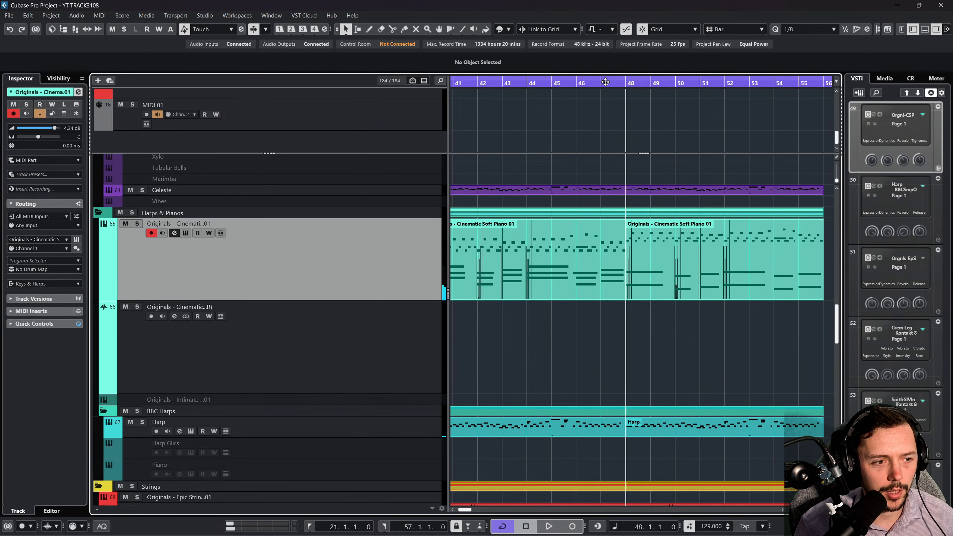
pyautogui.press('space')
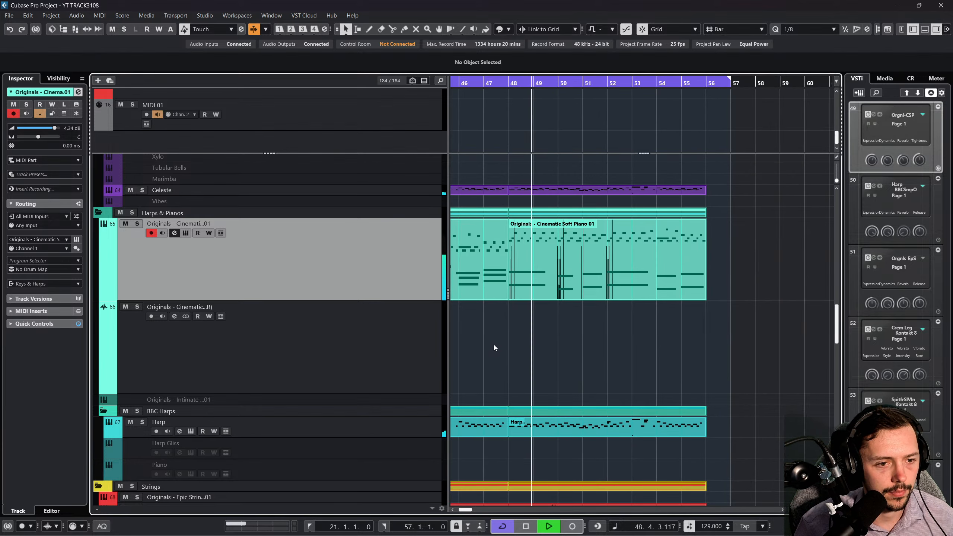
pyautogui.scroll(2, 495, 349)
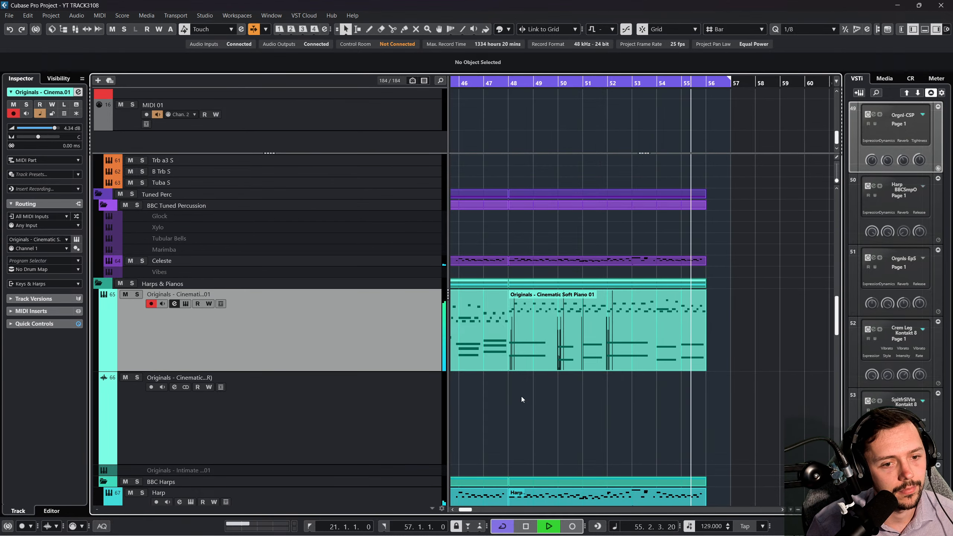
pyautogui.doubleClick(593, 335)
pyautogui.press('space')
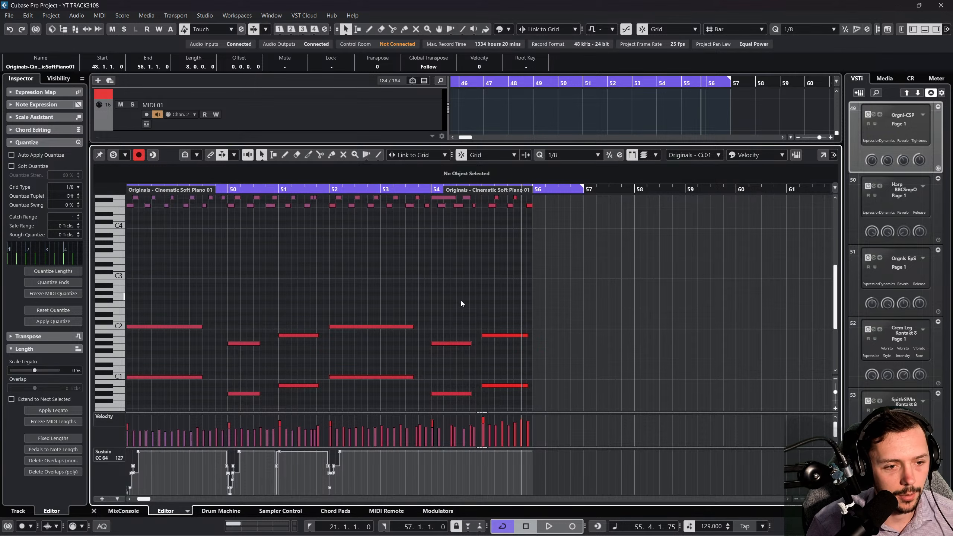
# Lower the velocity of the soft piano's upper notes in bar 55, with the first one at 82.
pyautogui.scroll(3, 461, 303)
pyautogui.moveTo(478, 202); pyautogui.dragTo(565, 306)
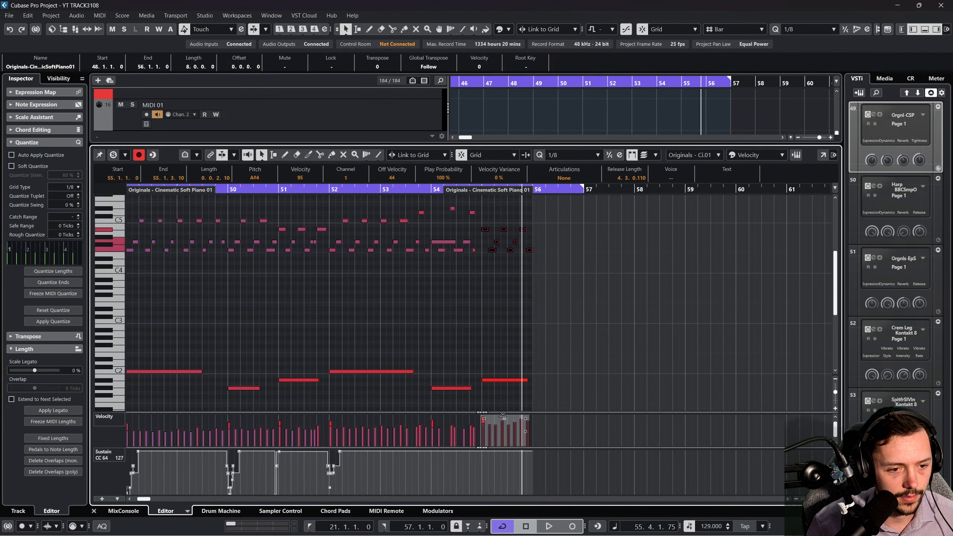
pyautogui.hscroll(-4, 511, 354)
pyautogui.scroll(5, 511, 354)
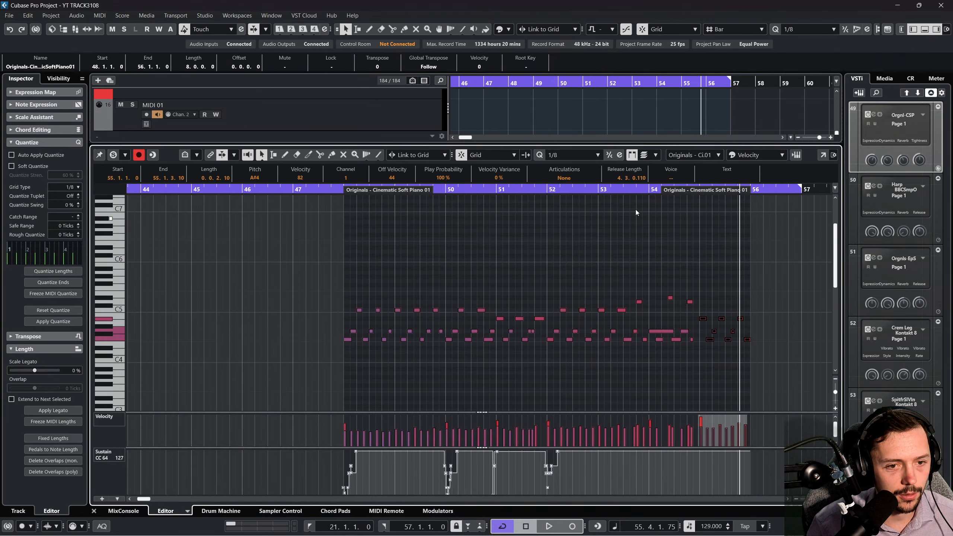
# Play the soft piano part briefly from about bar 49 and close the note editor.
pyautogui.moveTo(592, 187); pyautogui.dragTo(420, 189)
pyautogui.press('space')
pyautogui.press('space')
pyautogui.click(93, 511)
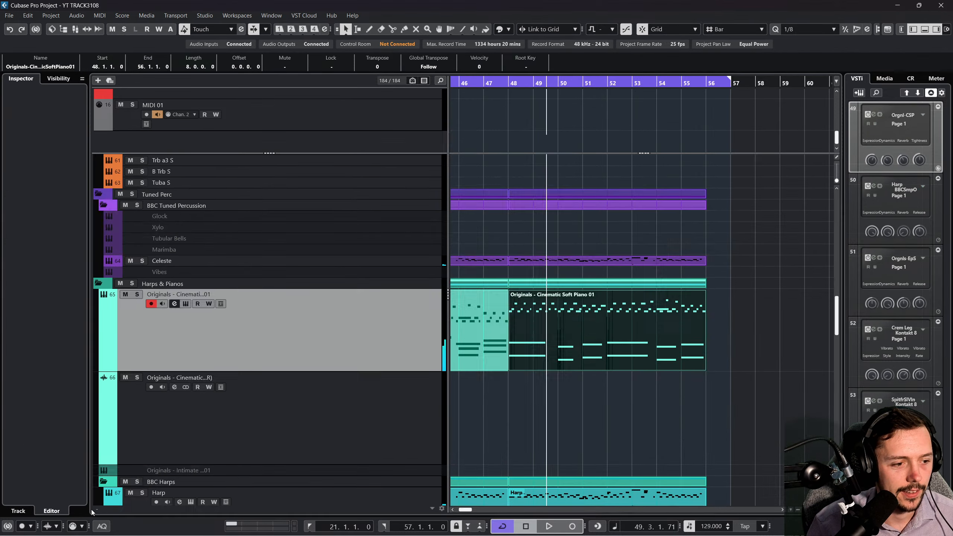
pyautogui.hscroll(-3, 576, 349)
pyautogui.click(579, 385)
pyautogui.press('s')
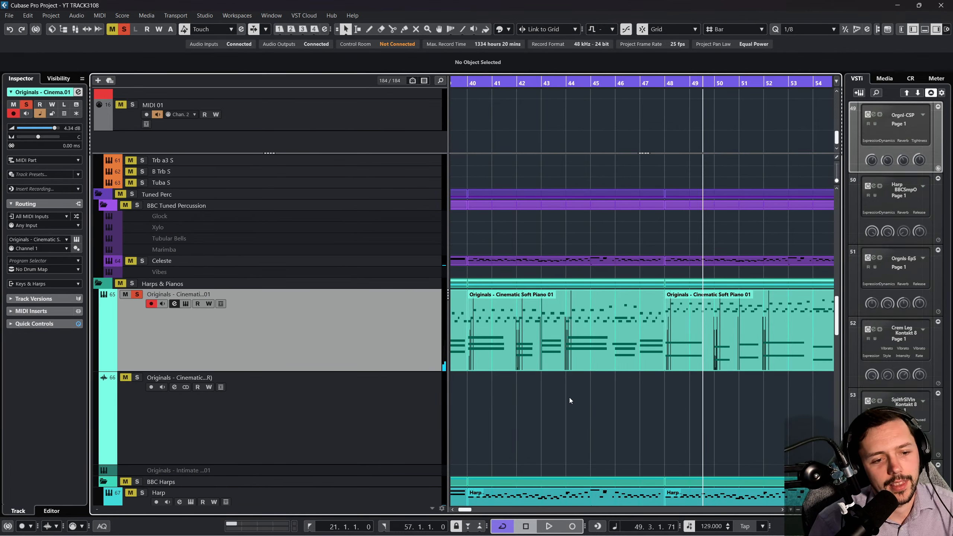
pyautogui.hscroll(-5, 560, 409)
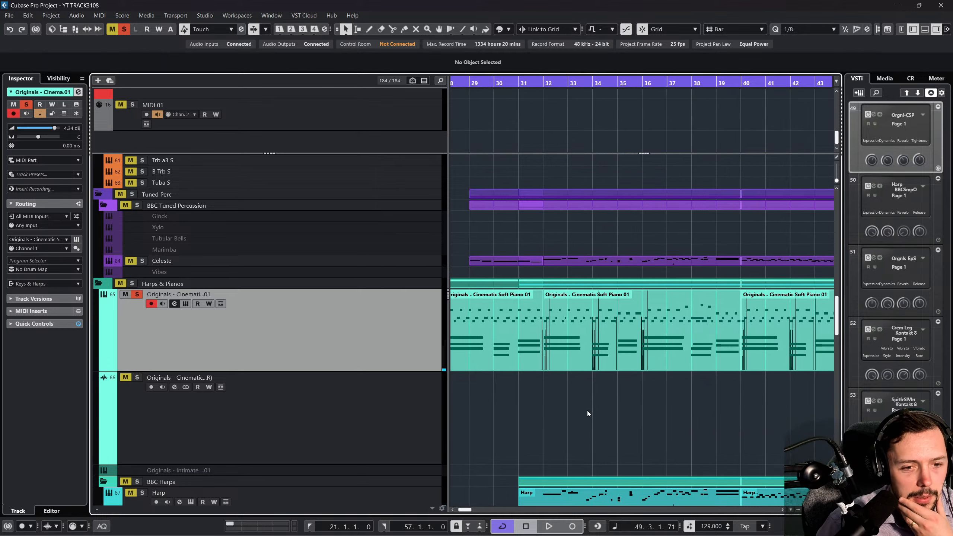
pyautogui.hscroll(-3, 559, 372)
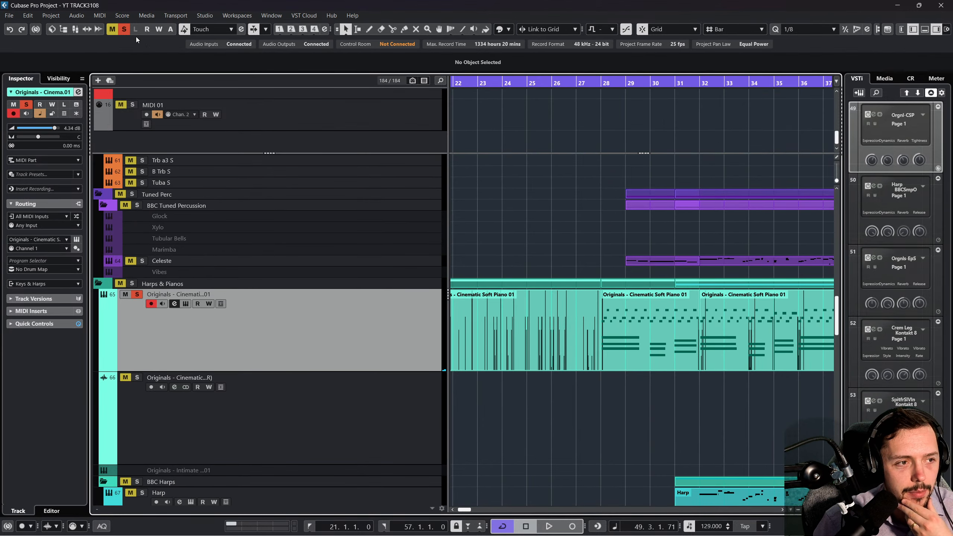
pyautogui.click(124, 29)
# Play the full arrangement from bar 22 and look over the string tracks.
pyautogui.moveTo(469, 84); pyautogui.dragTo(674, 73)
pyautogui.press('space')
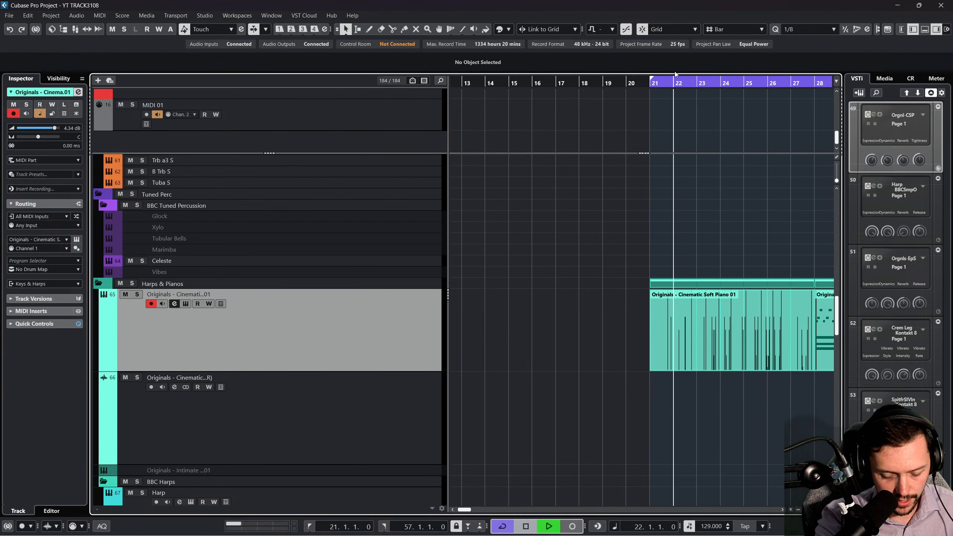
pyautogui.scroll(-2, 799, 214)
pyautogui.hscroll(3, 683, 256)
pyautogui.scroll(-15, 617, 281)
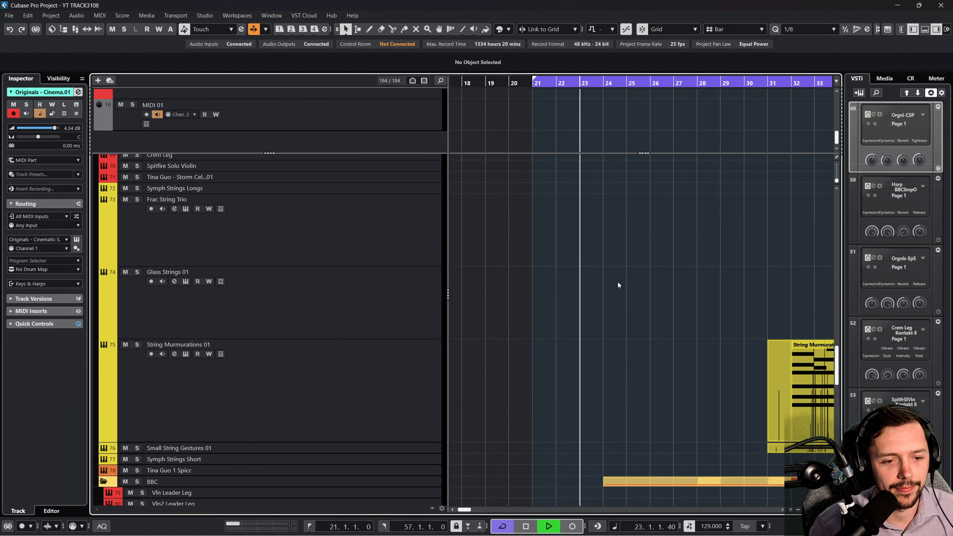
pyautogui.hscroll(2, 619, 368)
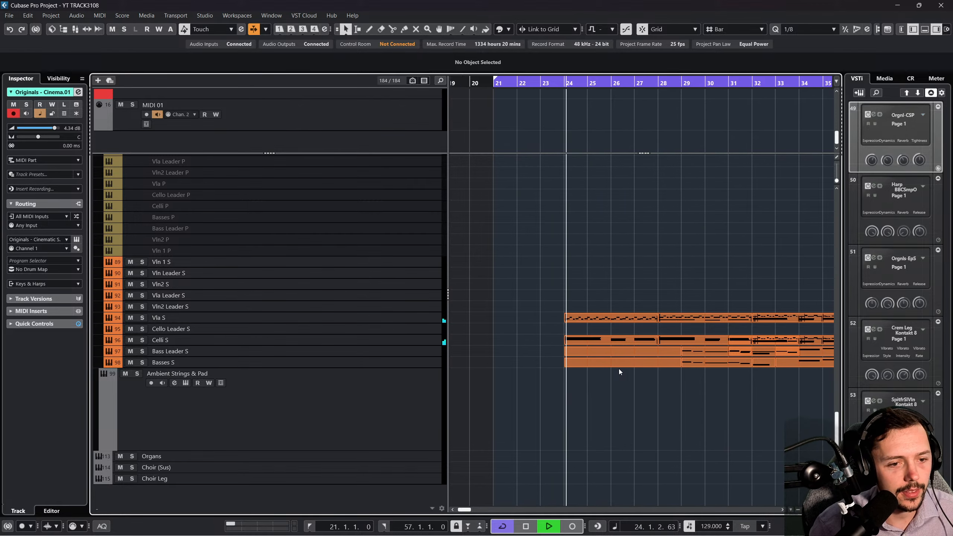
pyautogui.scroll(3, 626, 360)
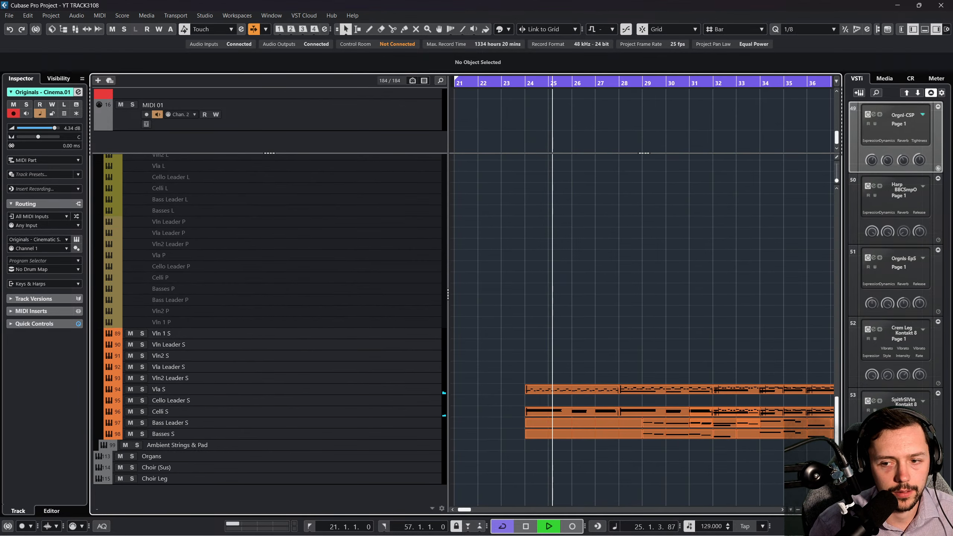
# Fit bars 21 to 57 in view during playback and examine how the string parts are layered there.
pyautogui.hotkey('shift', 'f')
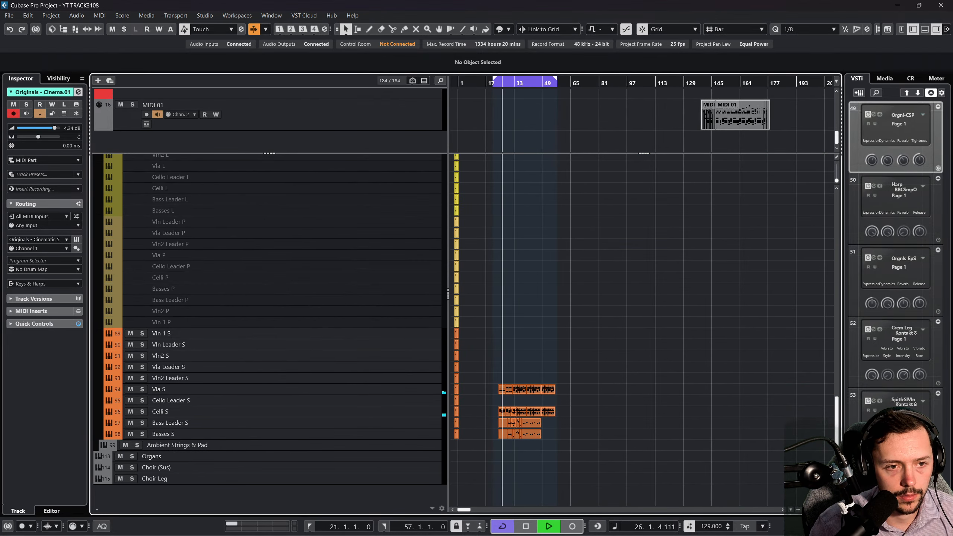
pyautogui.press('h')
pyautogui.press('h')
pyautogui.press('h')
pyautogui.press('h')
pyautogui.press('h')
pyautogui.press('h')
pyautogui.press('g')
pyautogui.press('g')
pyautogui.press('g')
pyautogui.press('g')
pyautogui.press('g')
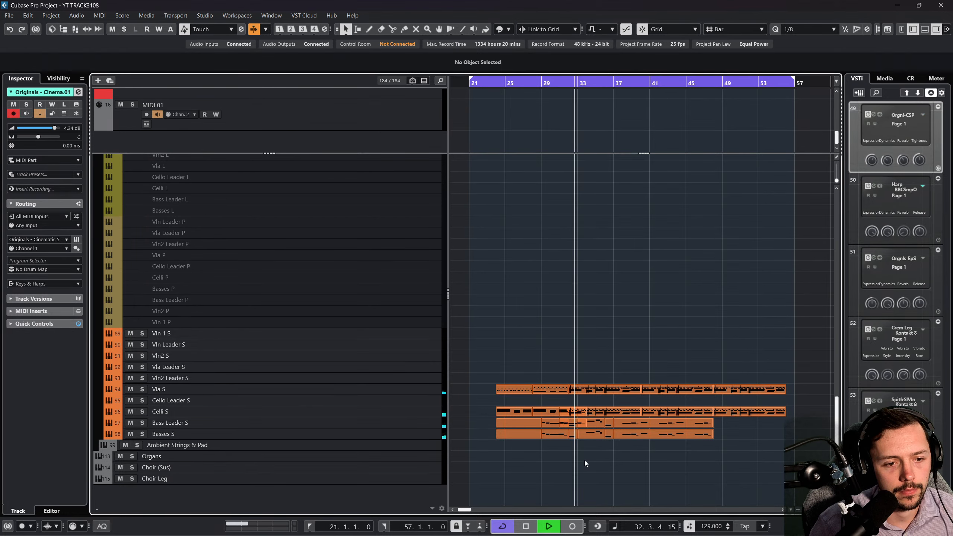
pyautogui.scroll(10, 584, 460)
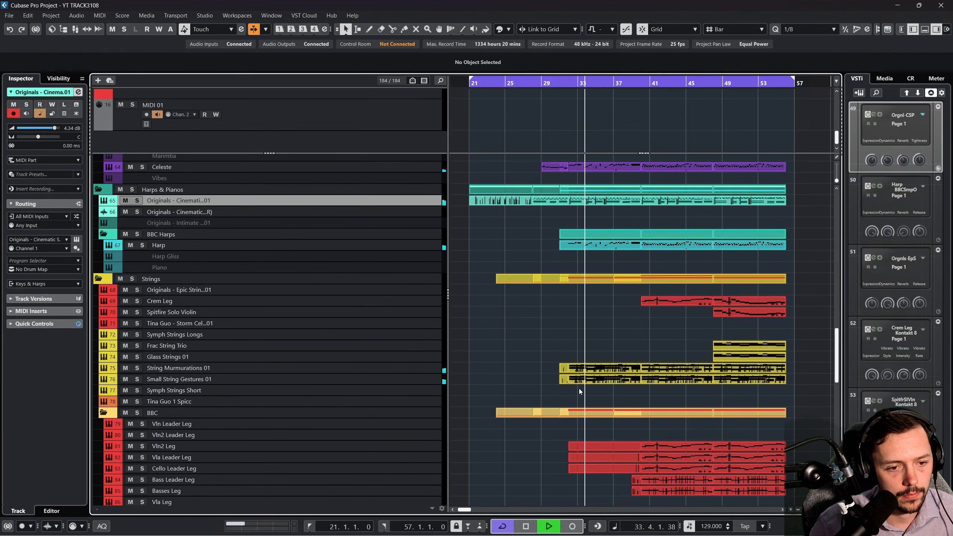
# Stop playback, open the String Murmurations and Small String Gestures parts at bar 32 together for note editing, and audition from just before bar 32.
pyautogui.click(593, 369)
pyautogui.press('space')
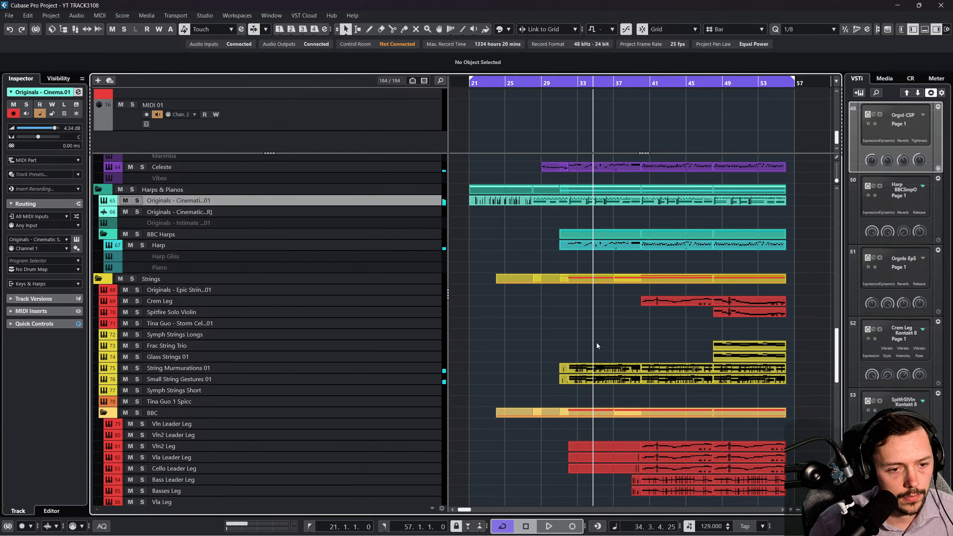
pyautogui.click(100, 16)
pyautogui.click(124, 26)
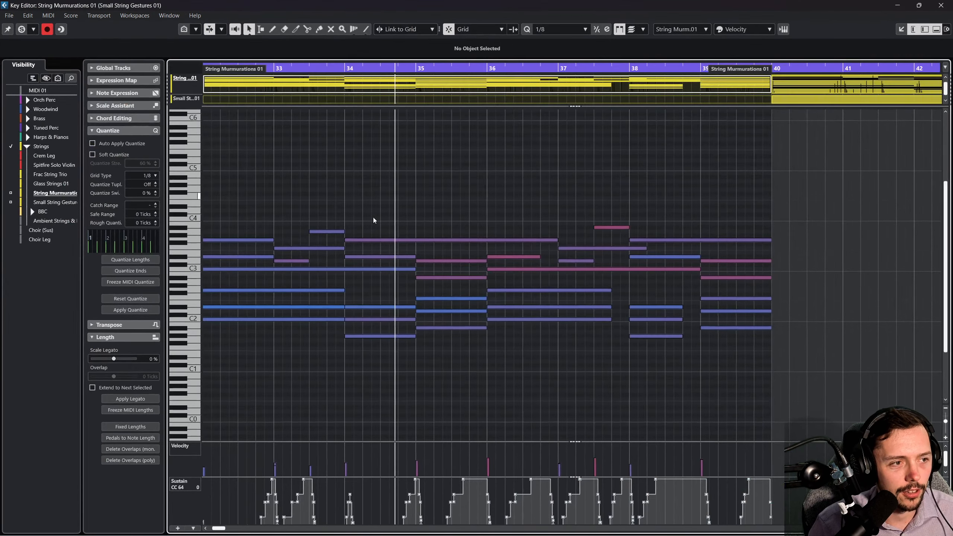
pyautogui.click(416, 69)
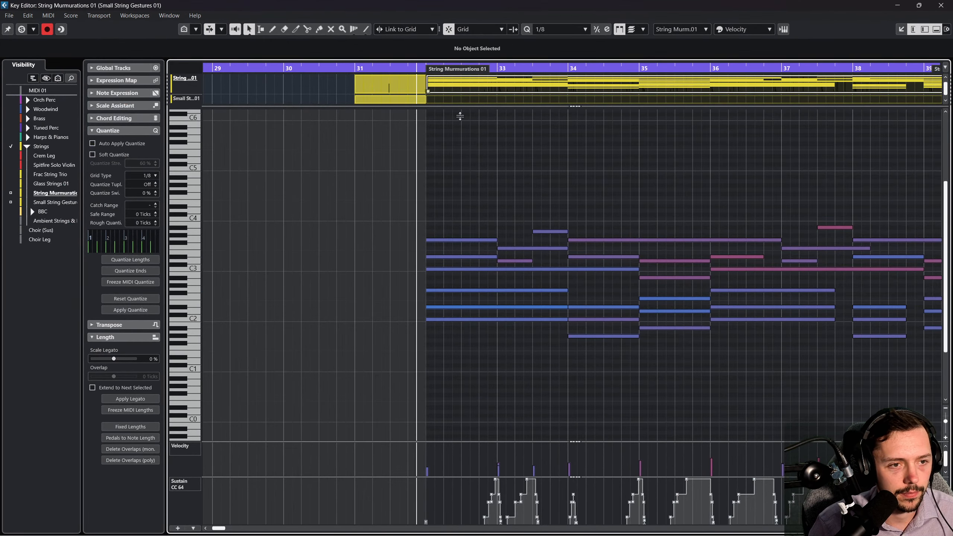
pyautogui.press('space')
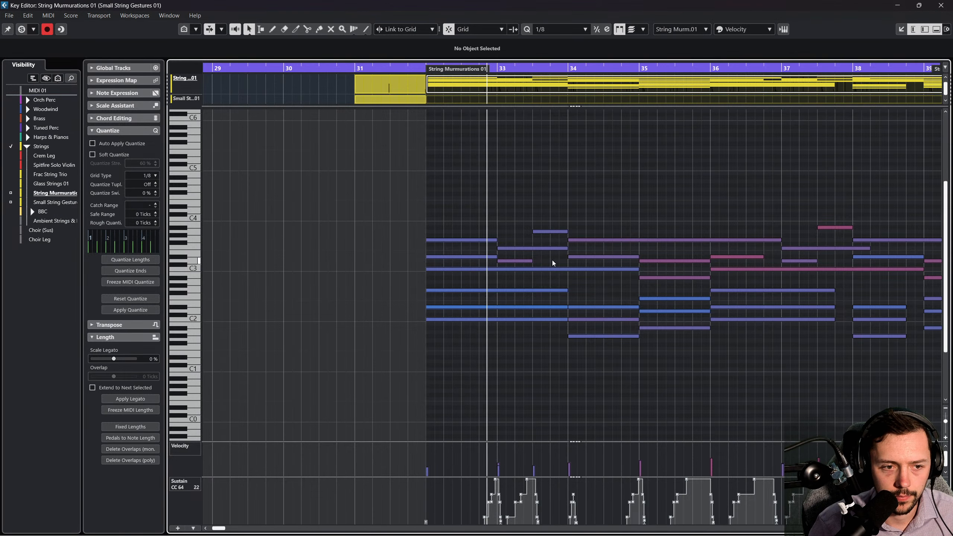
# Raise the top string note at bar 33 beat 3 to A#3, play the passage back, and close the note editor.
pyautogui.click(545, 231)
pyautogui.moveTo(518, 204); pyautogui.dragTo(548, 239)
pyautogui.hscroll(2, 548, 239)
pyautogui.press('Up')
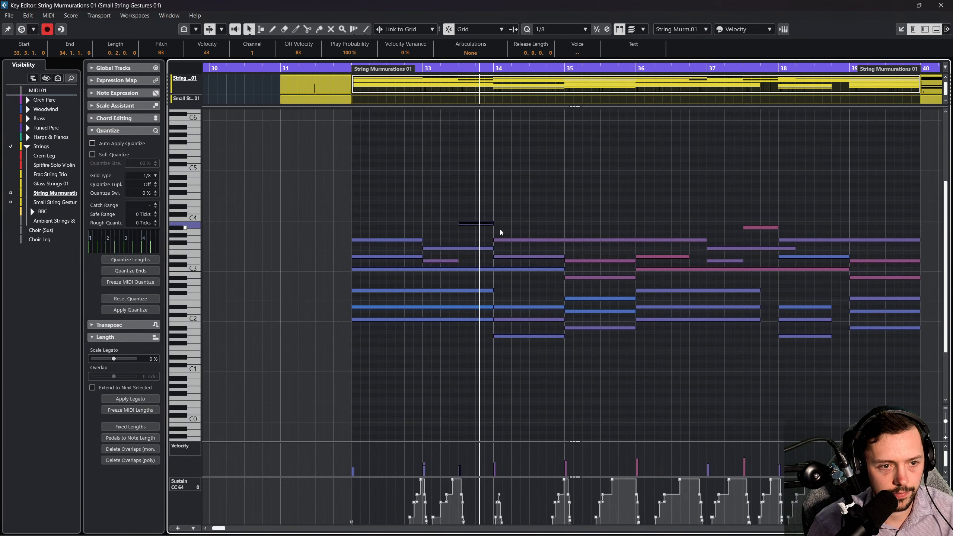
pyautogui.press('space')
pyautogui.click(437, 69)
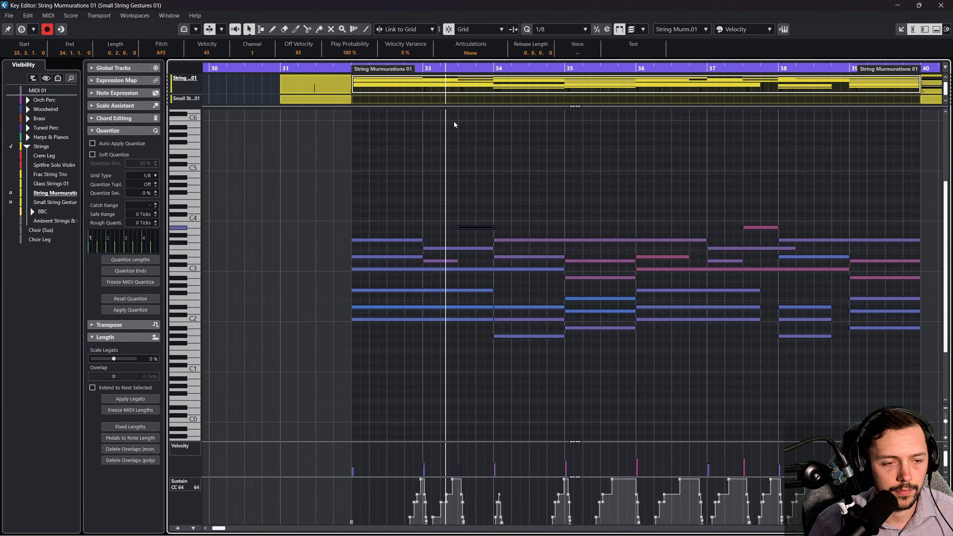
pyautogui.hscroll(2, 495, 212)
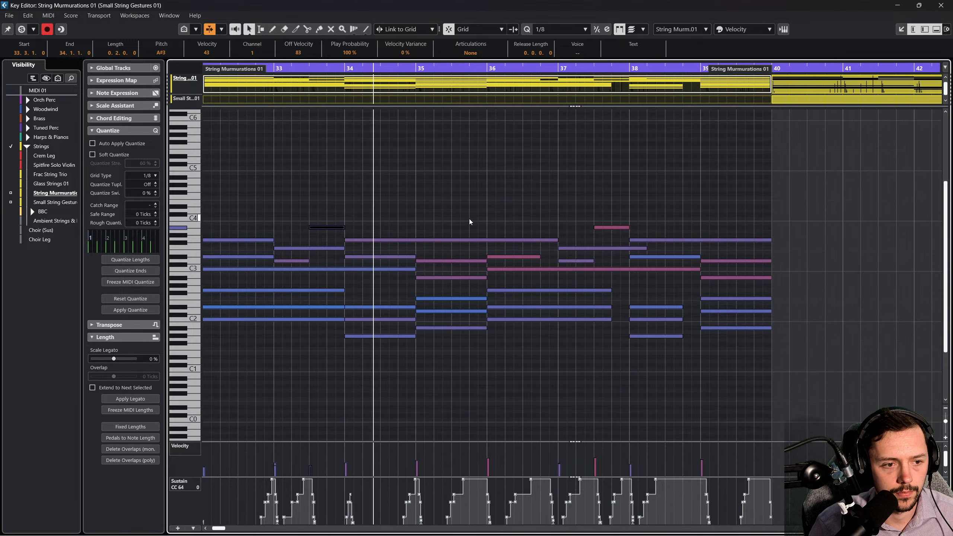
pyautogui.click(540, 202)
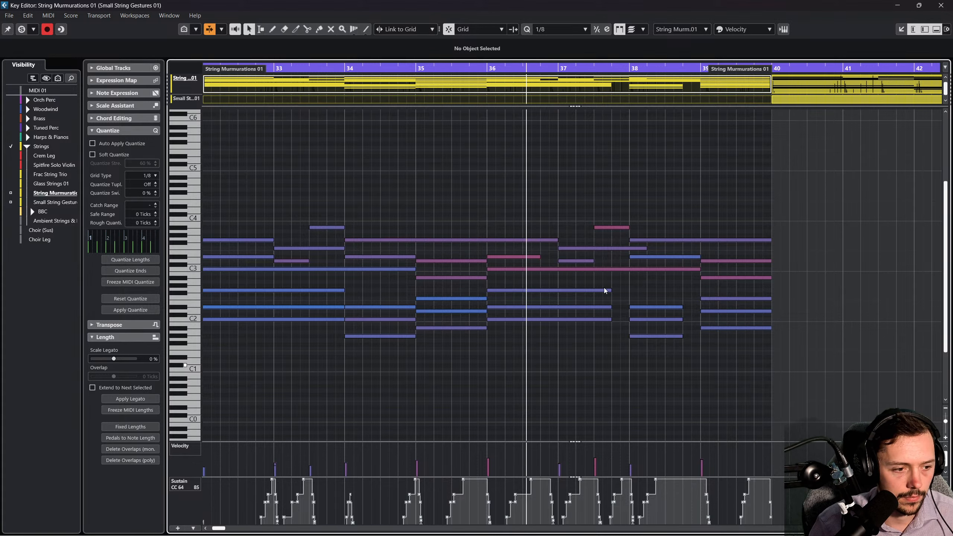
pyautogui.click(941, 5)
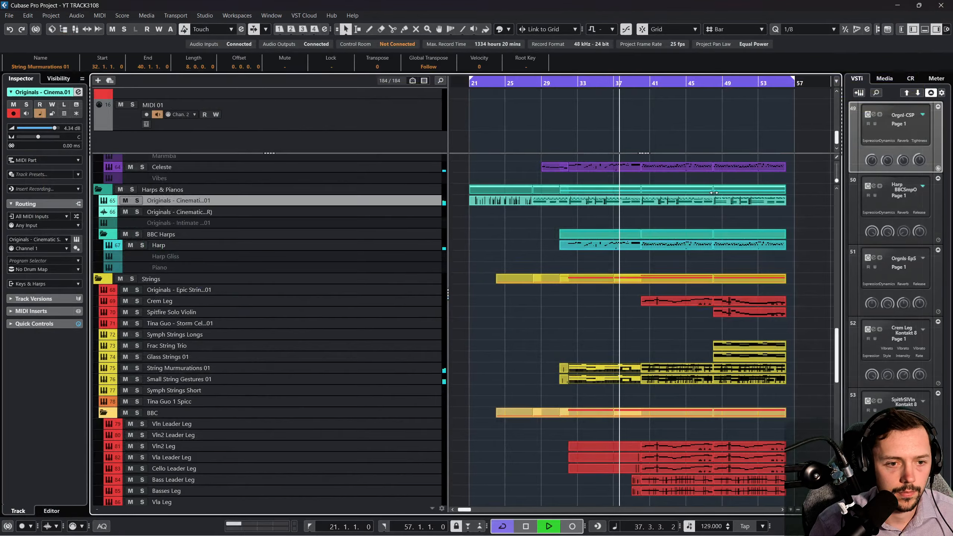
# In the String Murmurations part of bars 40–48, raise the top note at bar 41 beat 3 to A#4.
pyautogui.doubleClick(587, 372)
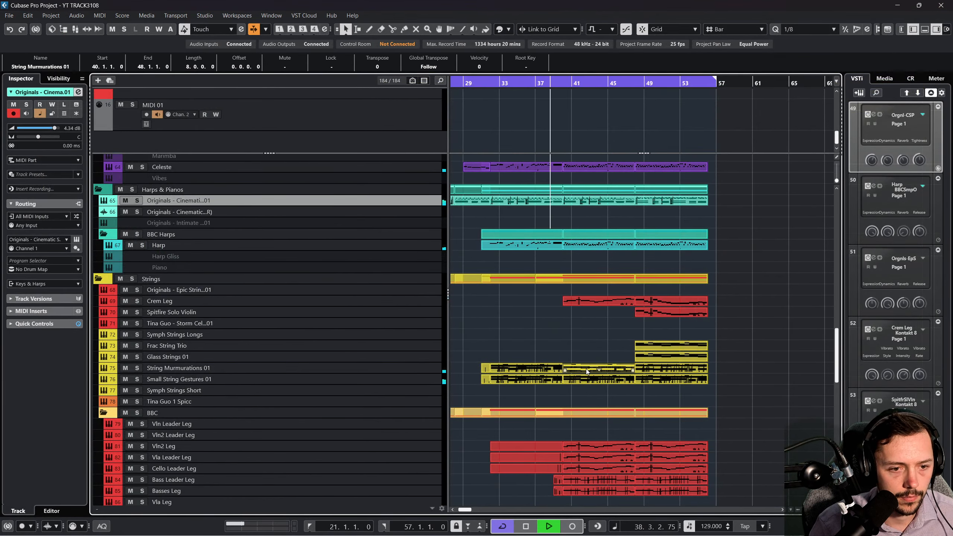
pyautogui.click(350, 248)
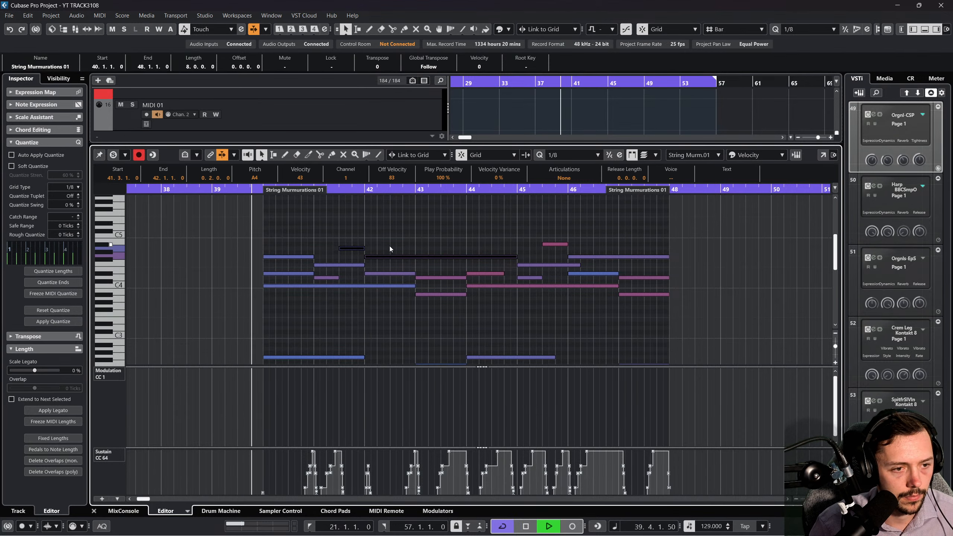
pyautogui.press('Up')
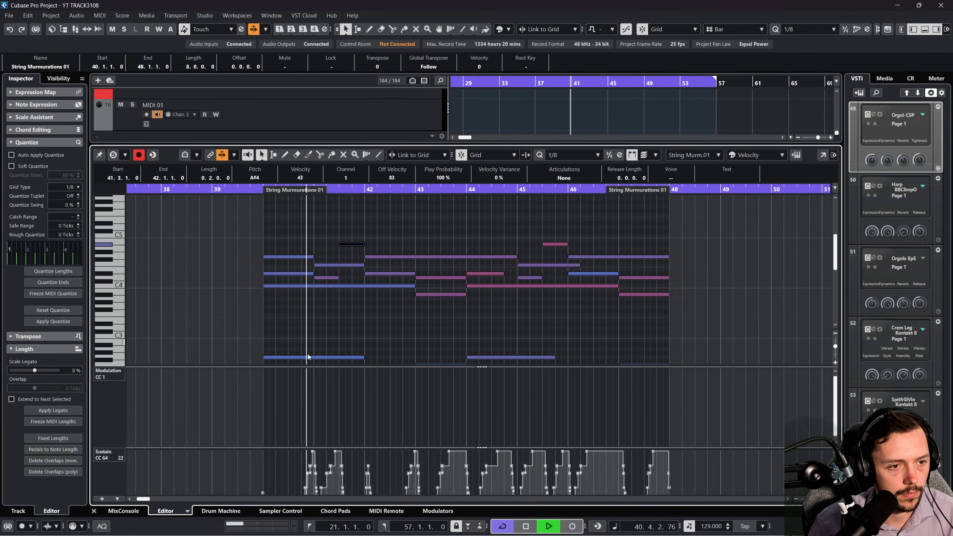
pyautogui.click(96, 511)
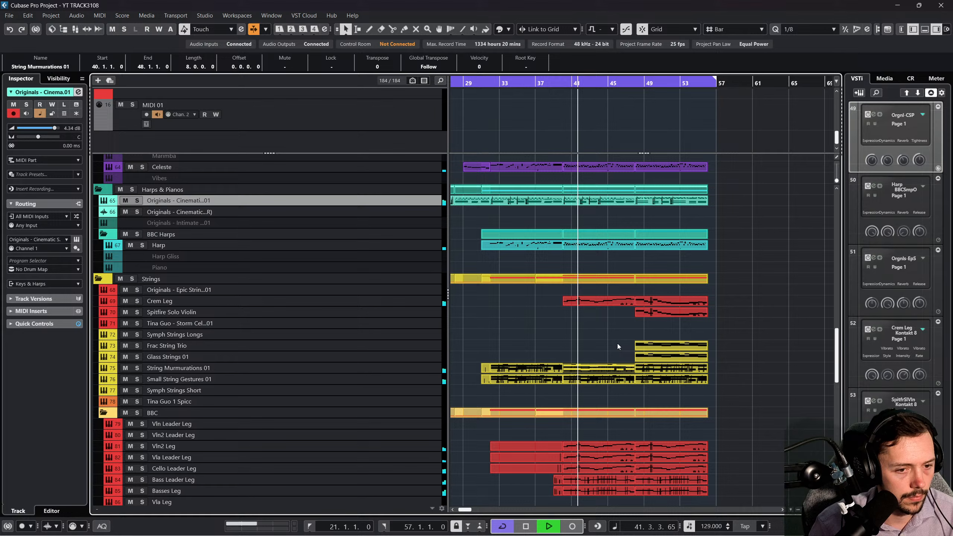
# In the Small String Gestures part of bars 40–48, raise the top note at bar 41 beat 3 to A#3.
pyautogui.doubleClick(587, 378)
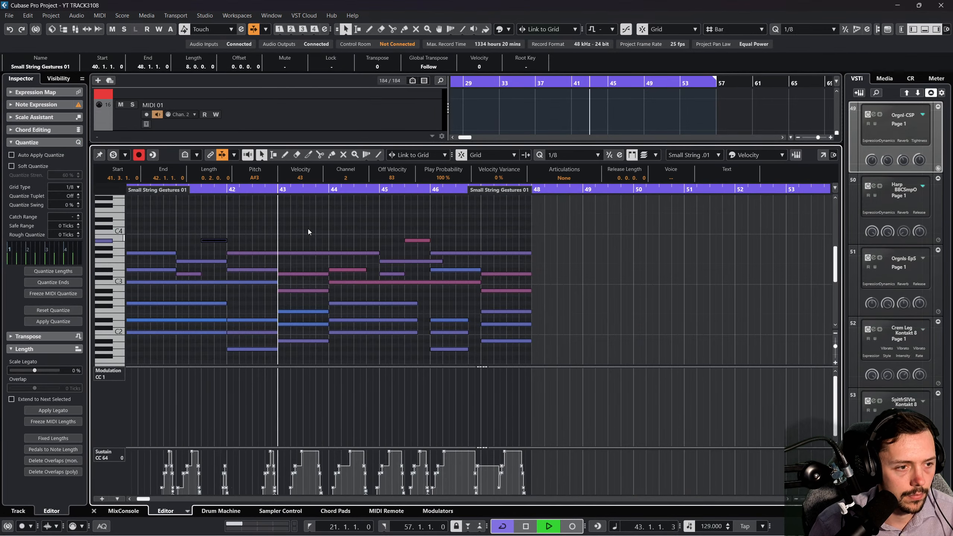
pyautogui.click(312, 229)
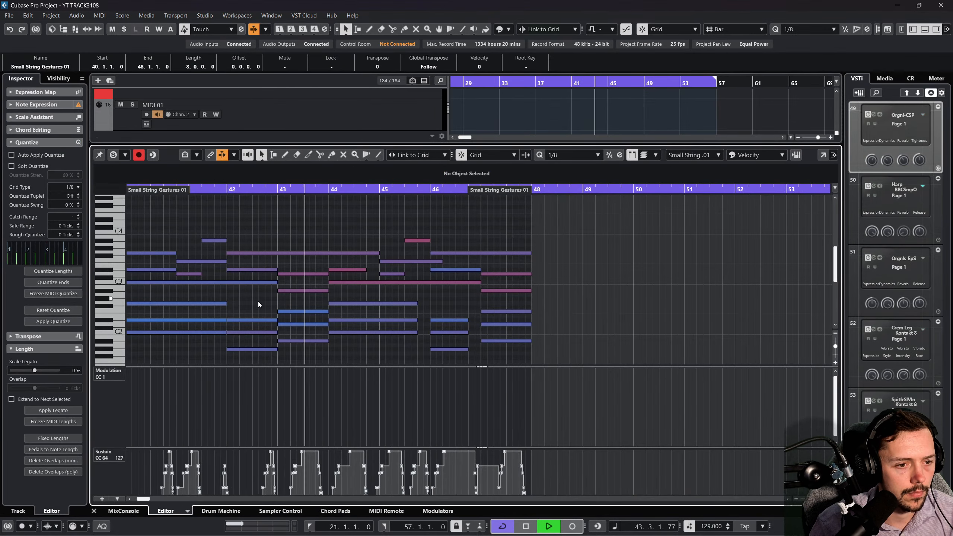
pyautogui.click(94, 510)
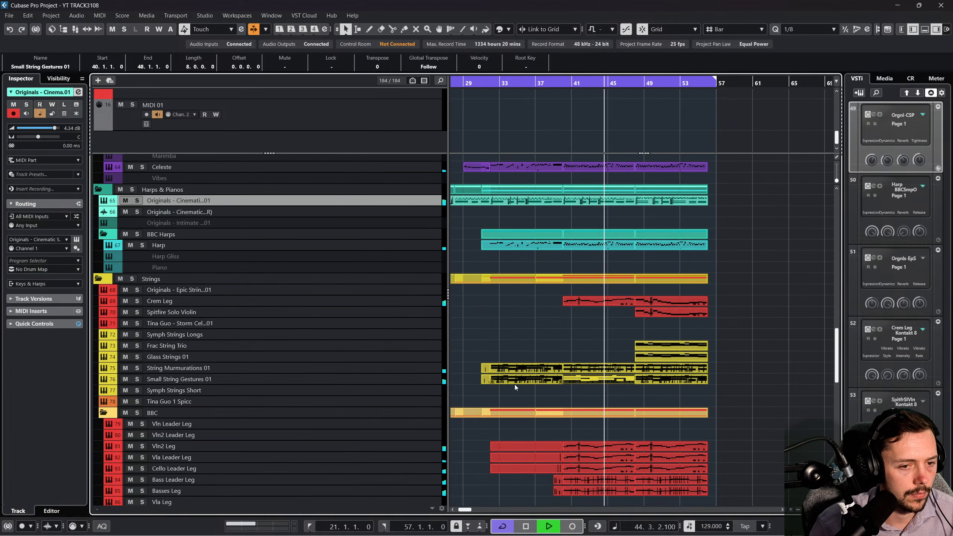
pyautogui.click(568, 349)
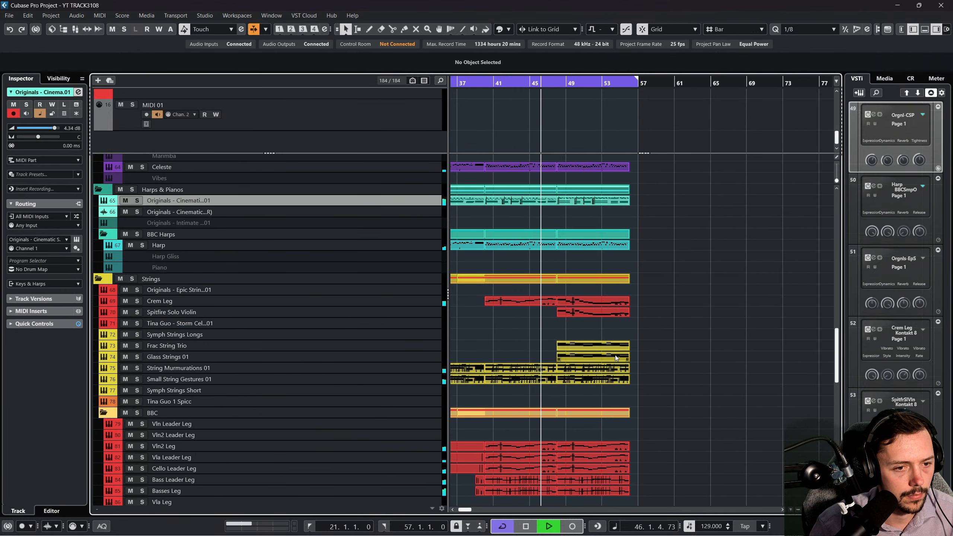
# Look over the brass, piano and string tracks during playback through about bar 51, and solo the first soft piano track.
pyautogui.scroll(4, 615, 354)
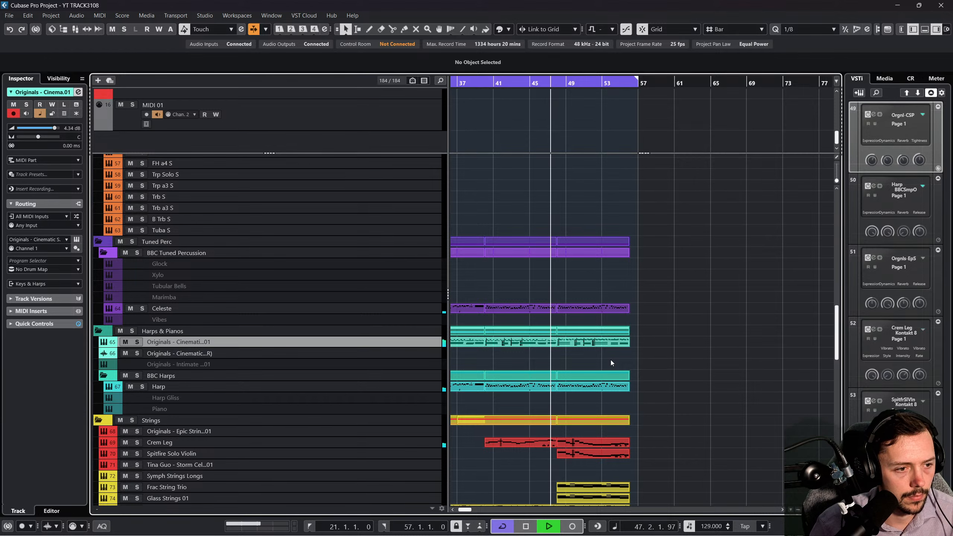
pyautogui.scroll(4, 611, 360)
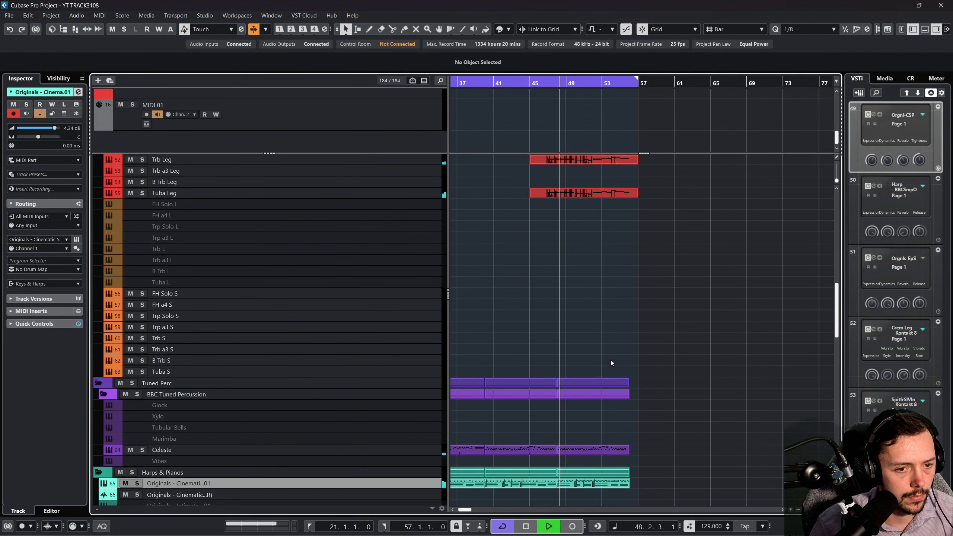
pyautogui.scroll(-4, 611, 362)
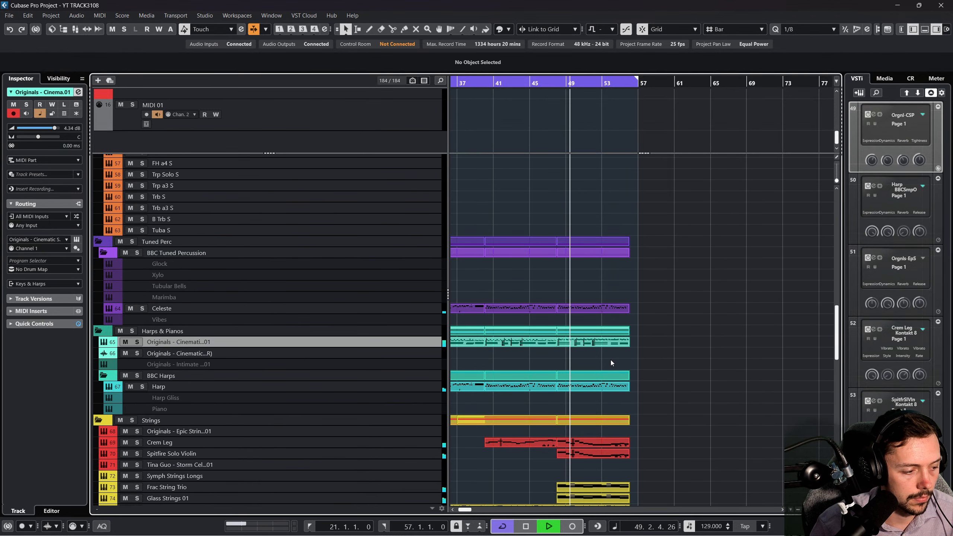
pyautogui.scroll(-2, 610, 360)
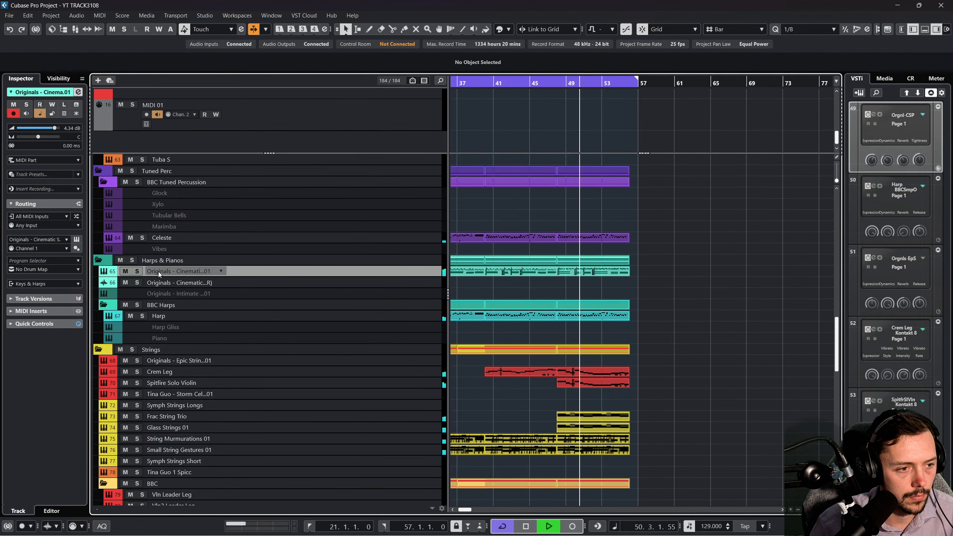
pyautogui.click(137, 271)
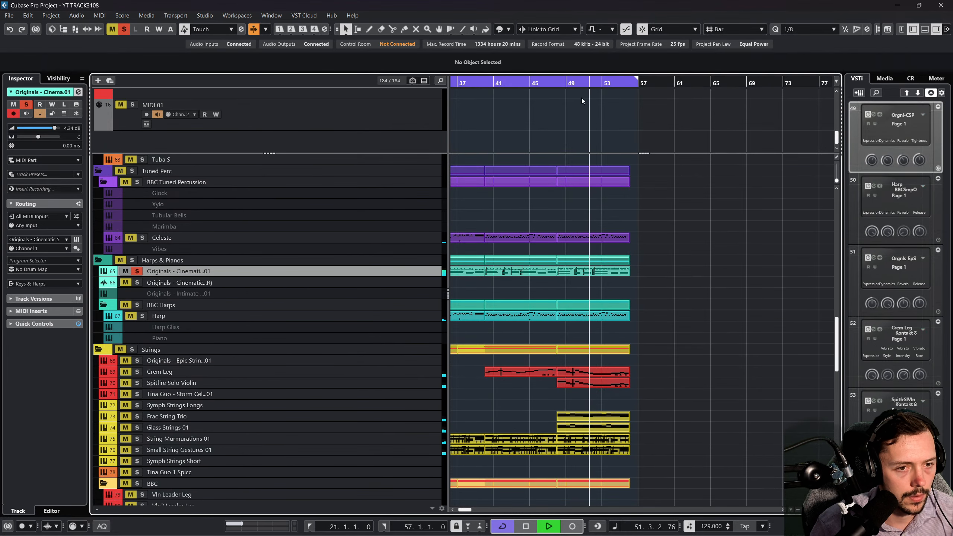
# Raise the velocities of all notes in the soft piano part of bars 48–56, then close the editor and stop playback.
pyautogui.moveTo(559, 84); pyautogui.dragTo(539, 83)
pyautogui.doubleClick(569, 271)
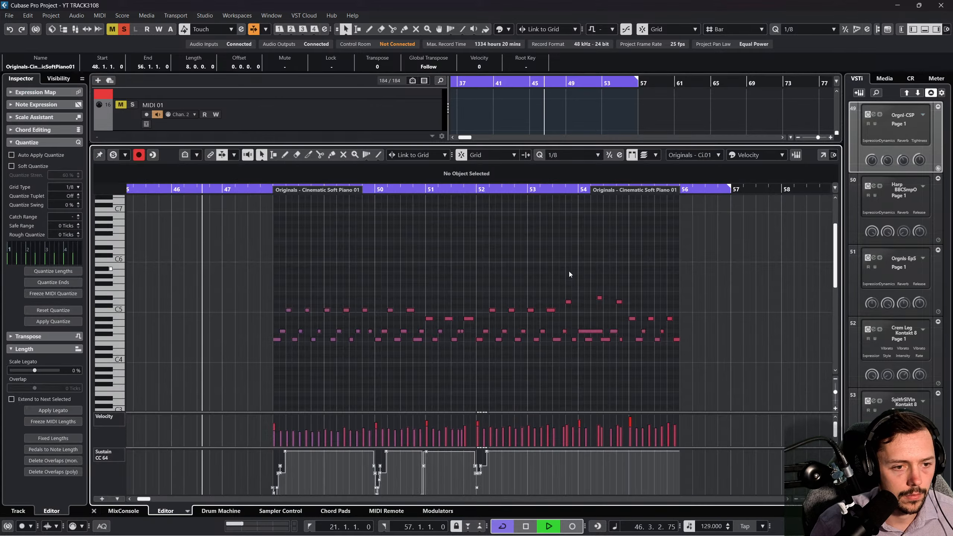
pyautogui.moveTo(280, 256); pyautogui.dragTo(766, 359)
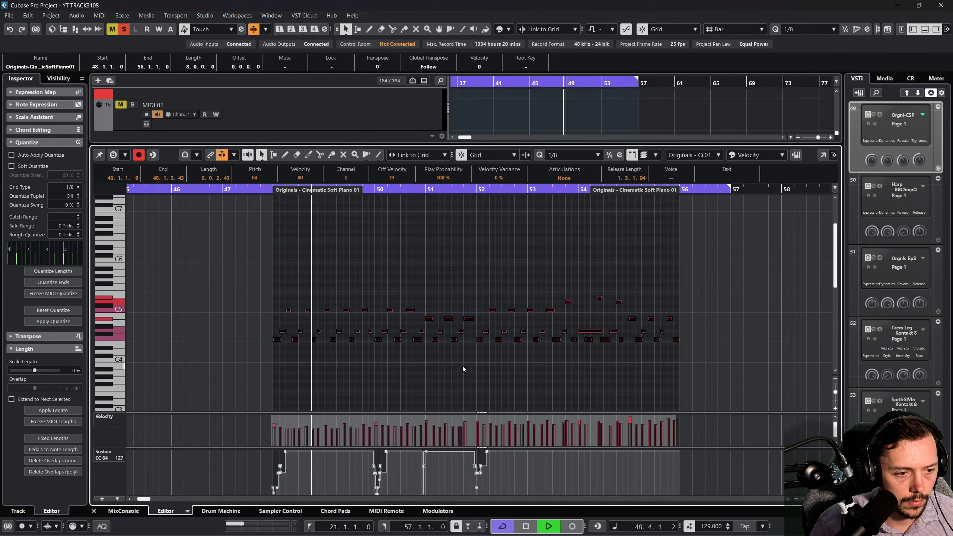
pyautogui.click(390, 371)
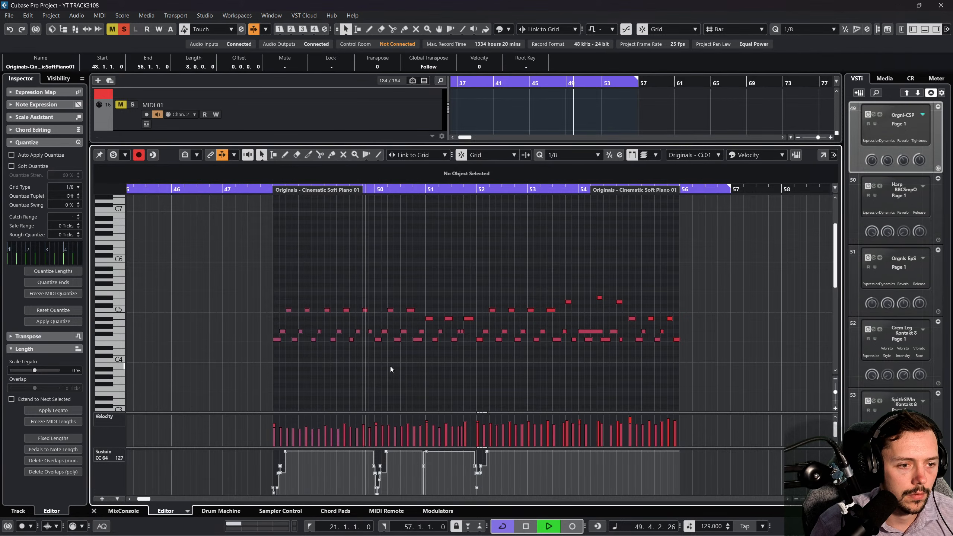
pyautogui.click(95, 511)
pyautogui.press('space')
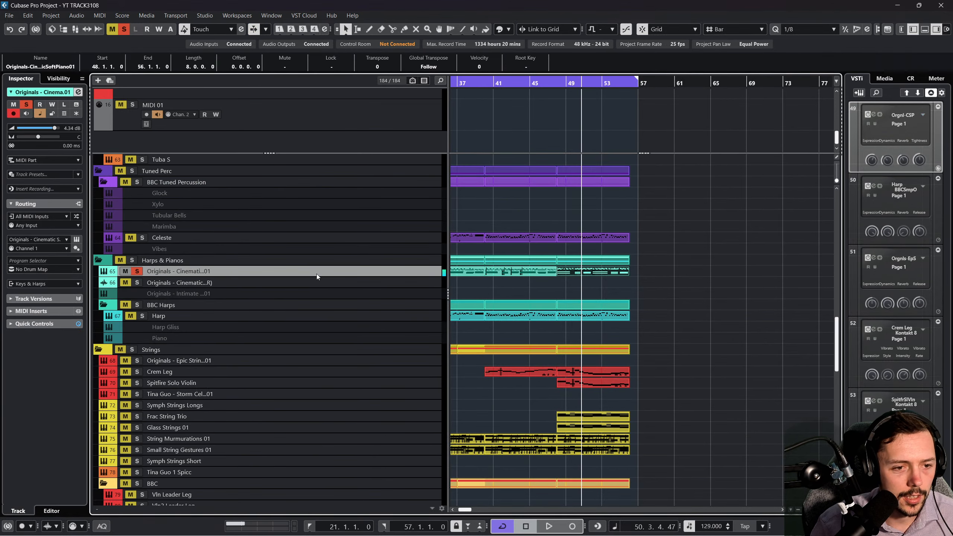
pyautogui.moveTo(250, 275); pyautogui.dragTo(247, 304)
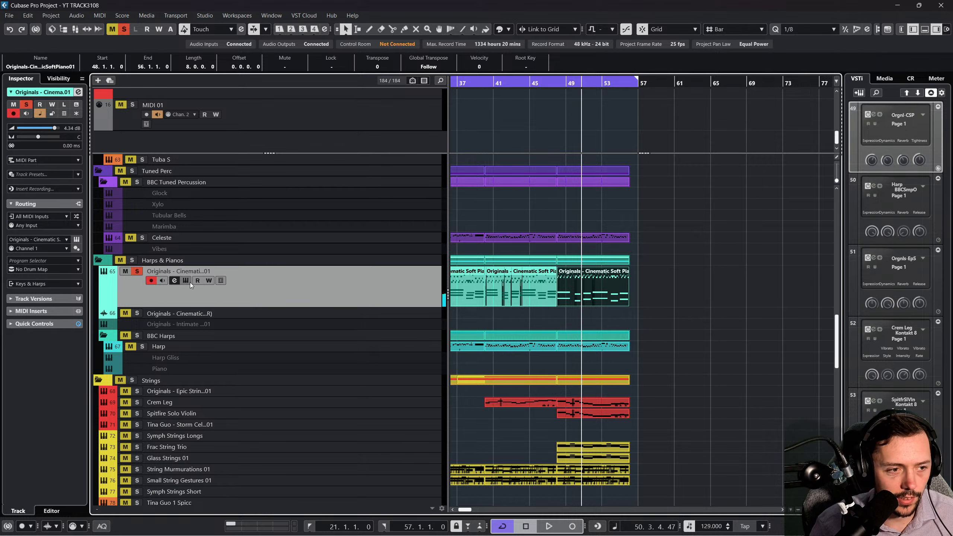
pyautogui.click(173, 281)
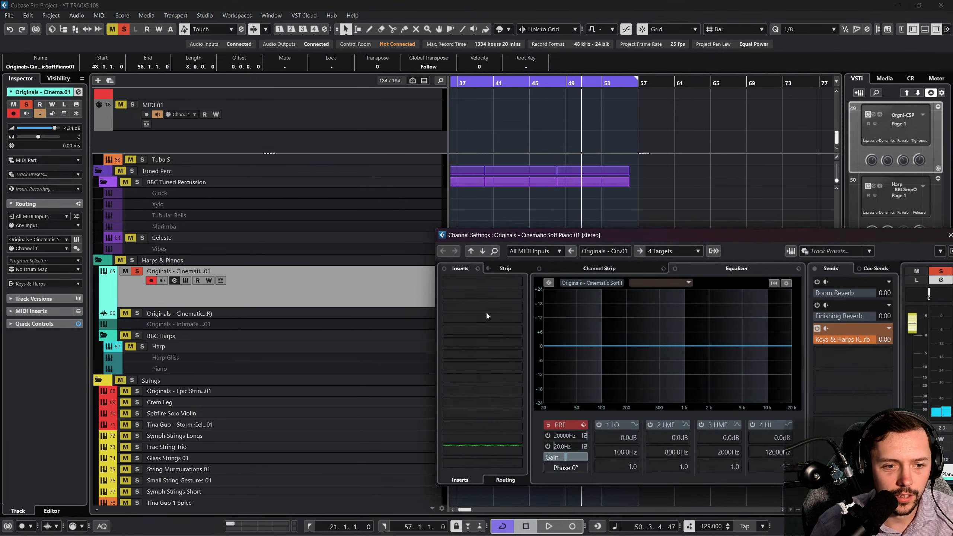
pyautogui.click(462, 284)
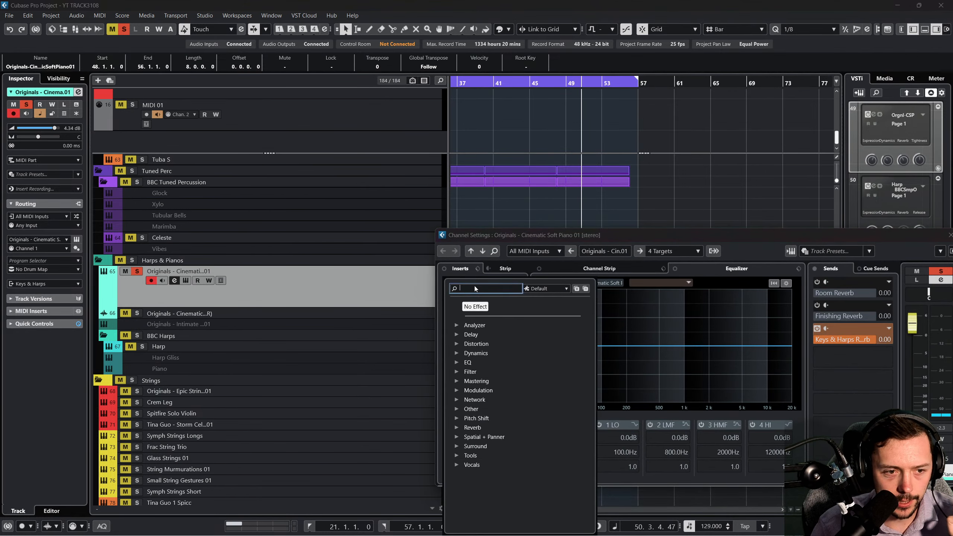
pyautogui.click(950, 235)
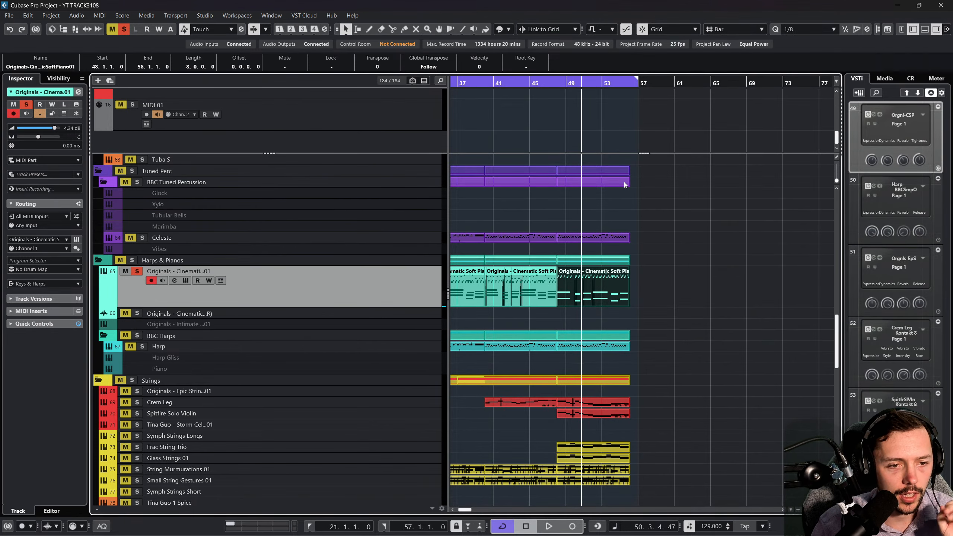
# Turn off the solo, play from bar 31, and lower the first soft piano track's volume to 2.39 dB.
pyautogui.moveTo(501, 82)
pyautogui.mouseDown()
pyautogui.moveTo(452, 77)
pyautogui.moveTo(531, 72)
pyautogui.moveTo(503, 83)
pyautogui.mouseUp()
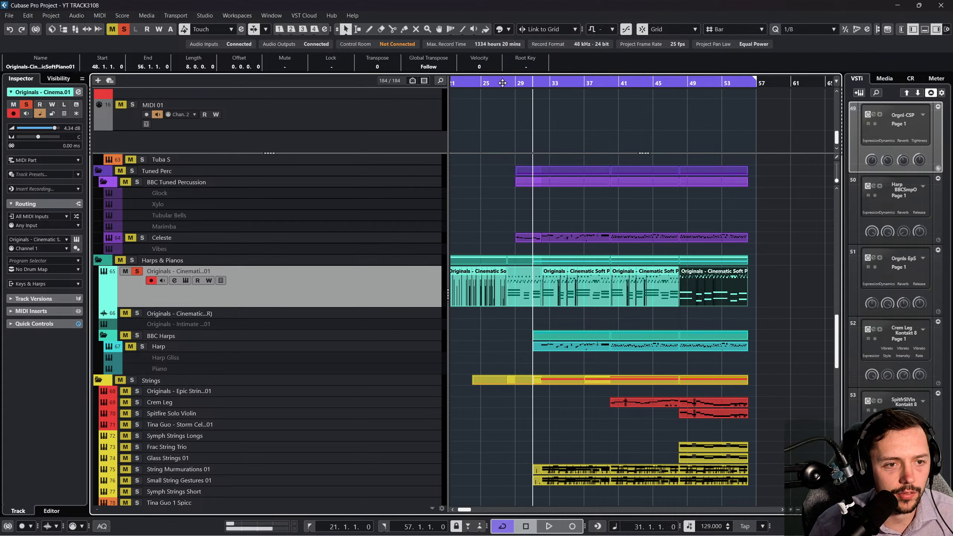
pyautogui.click(124, 31)
pyautogui.press('space')
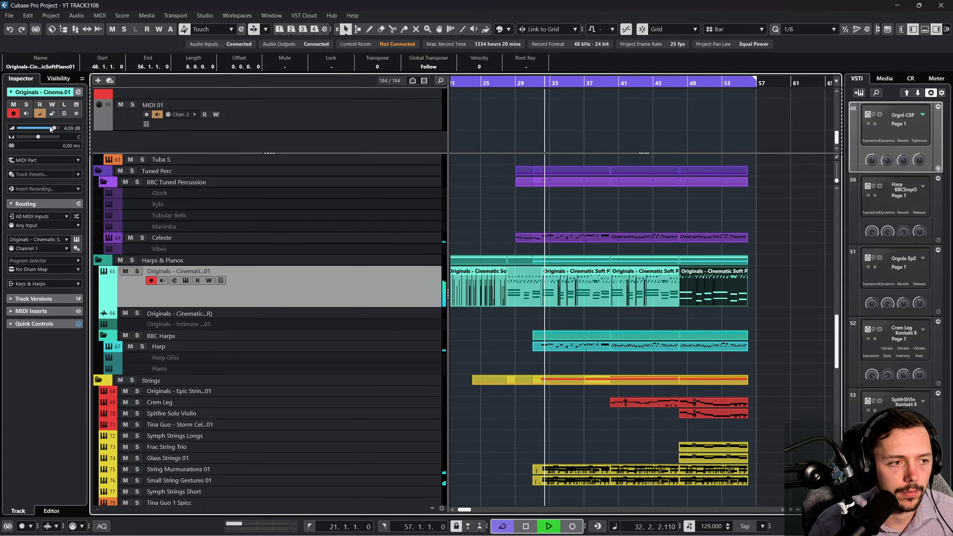
pyautogui.moveTo(55, 128); pyautogui.dragTo(52, 129)
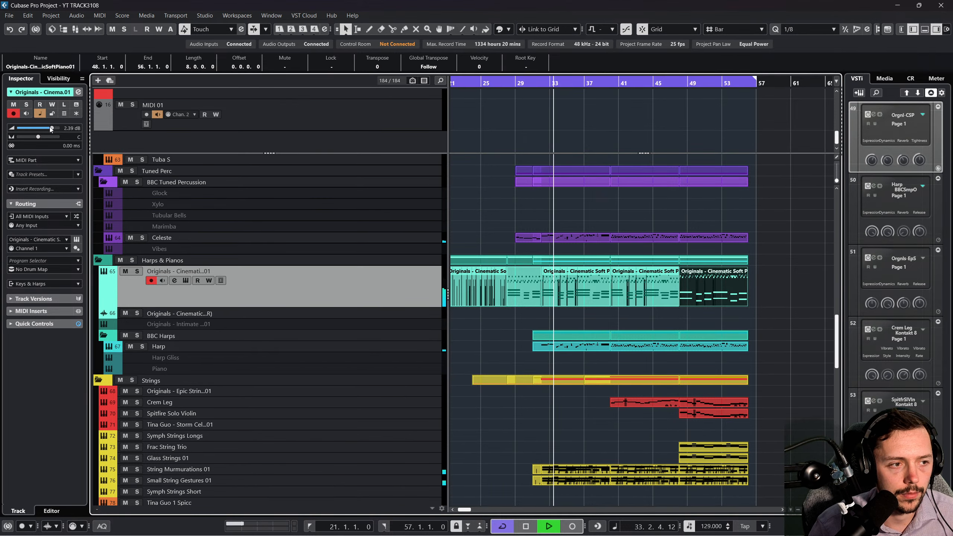
pyautogui.click(520, 353)
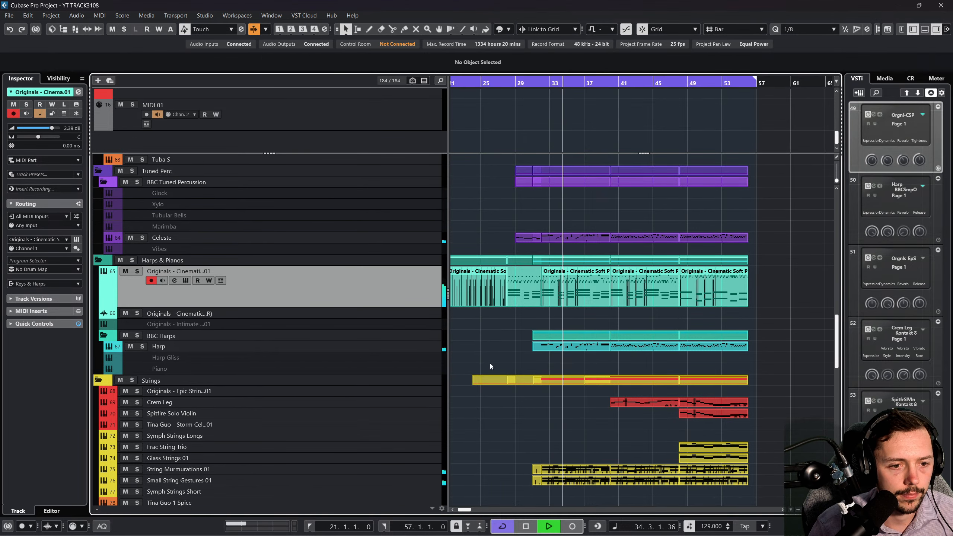
pyautogui.hscroll(2, 511, 363)
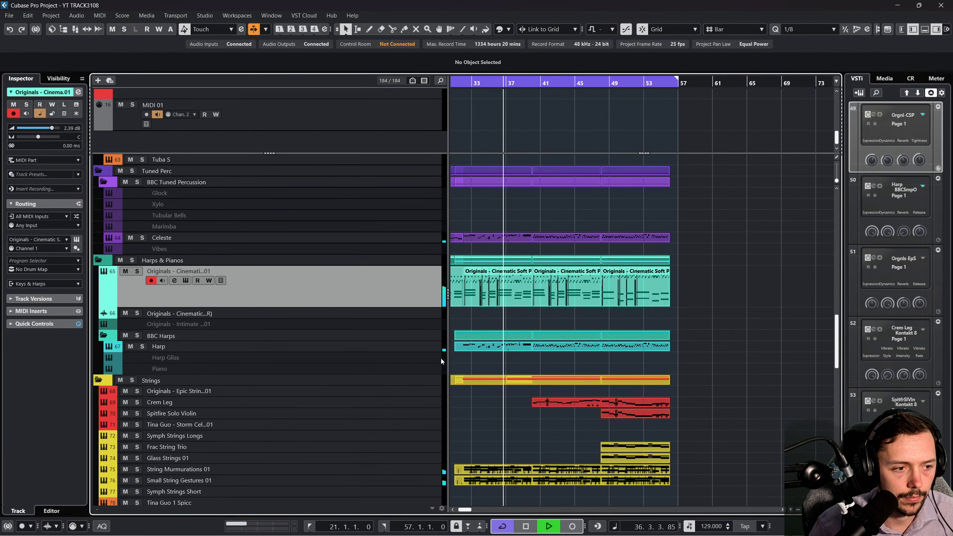
pyautogui.click(415, 360)
pyautogui.rightClick(392, 359)
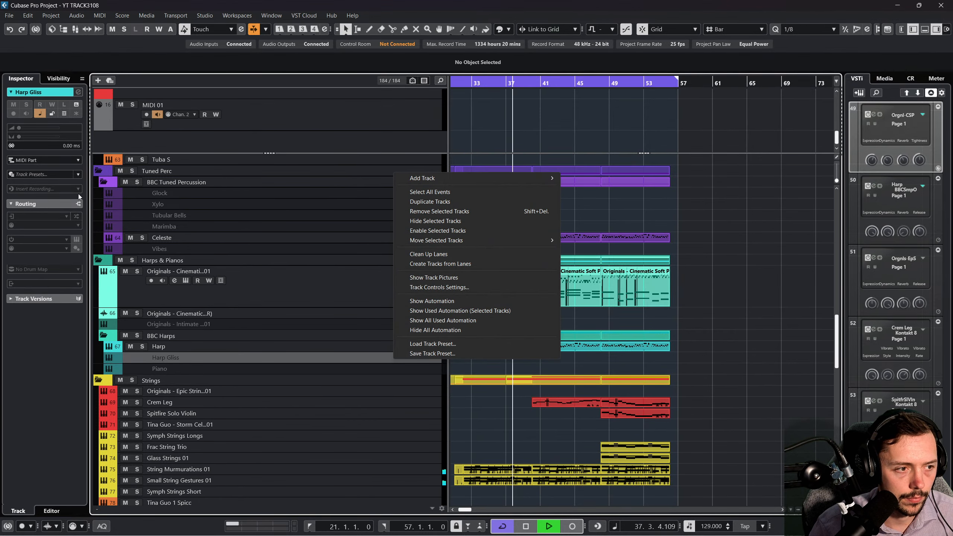
pyautogui.click(320, 359)
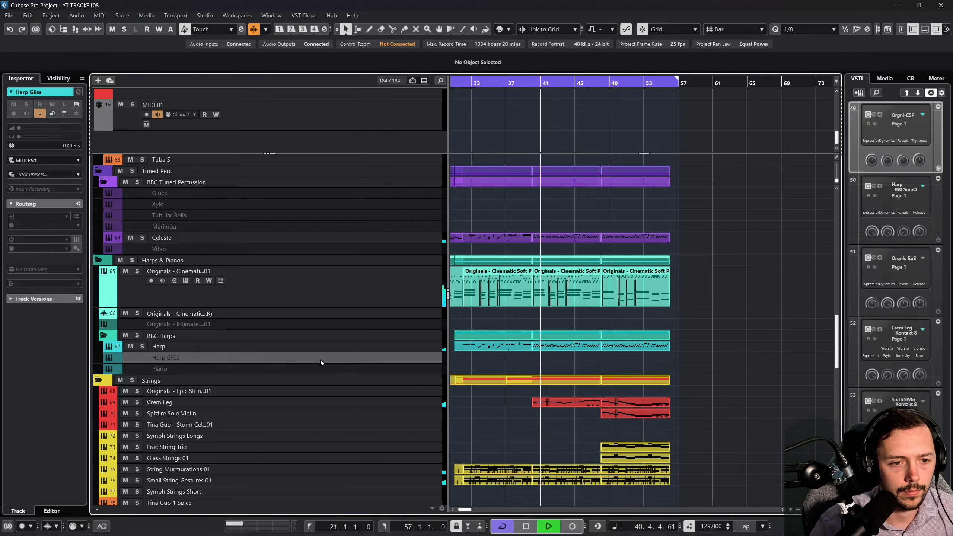
pyautogui.click(410, 373)
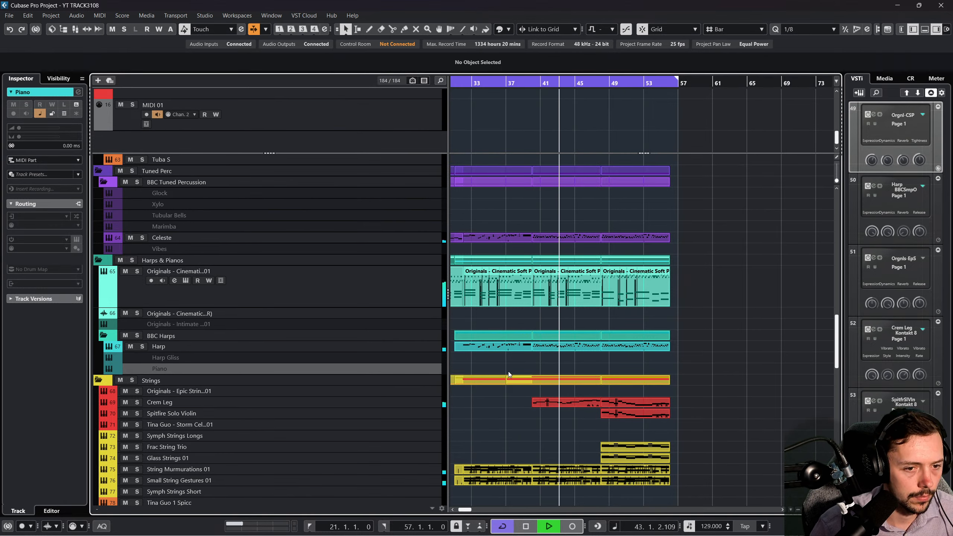
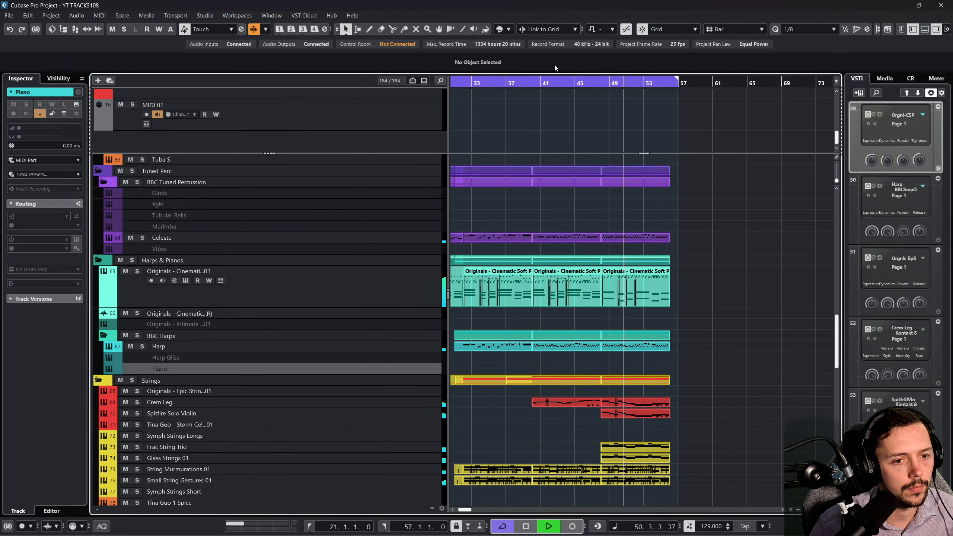
# Review the brass, woodwind and percussion tracks during playback from about bar 39, collapsing the Harps & Pianos folder along the way.
pyautogui.moveTo(555, 85); pyautogui.dragTo(525, 112)
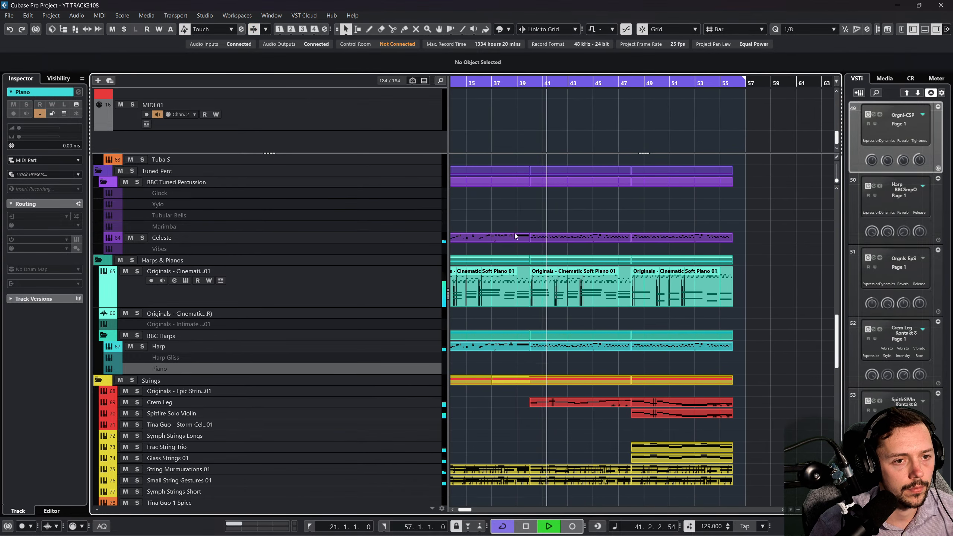
pyautogui.scroll(3, 375, 291)
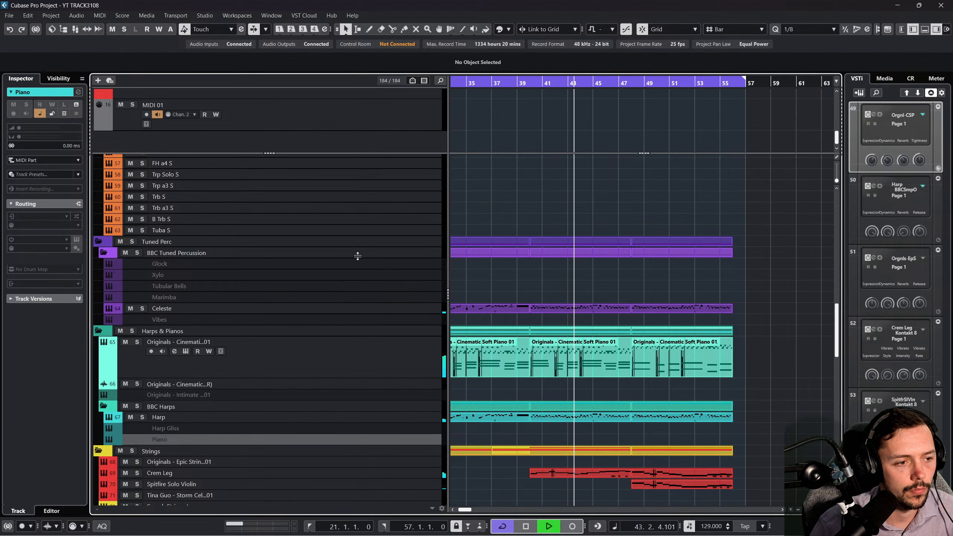
pyautogui.scroll(12, 358, 256)
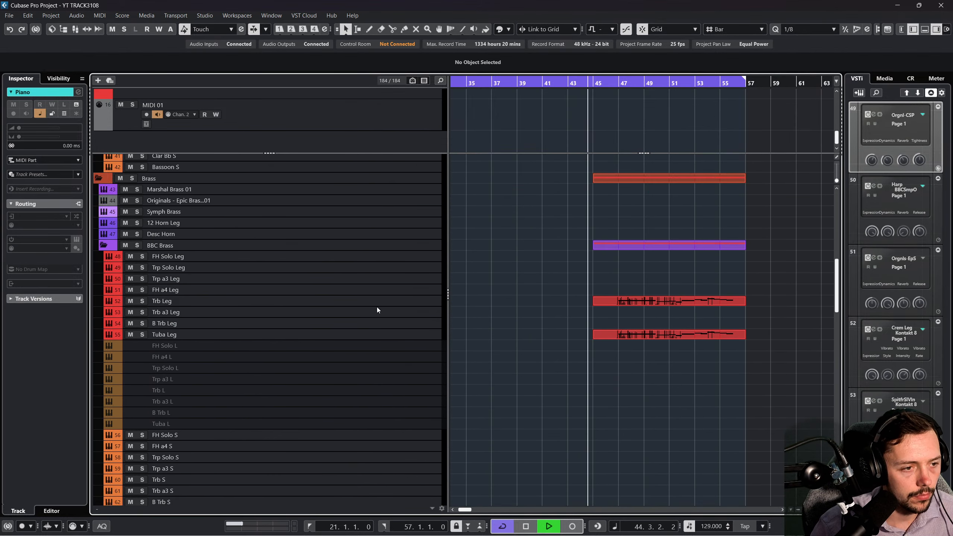
pyautogui.scroll(-15, 377, 306)
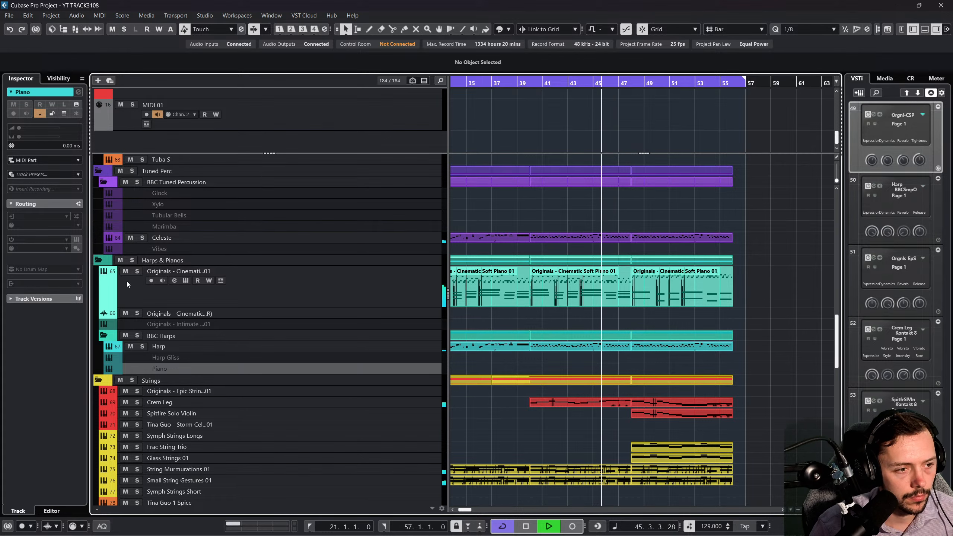
pyautogui.click(98, 260)
pyautogui.scroll(9, 237, 277)
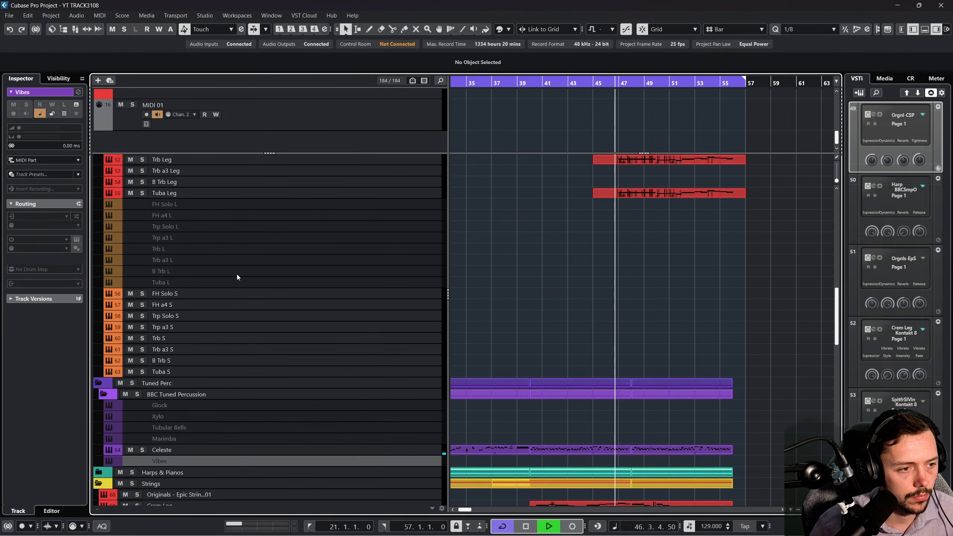
pyautogui.scroll(9, 255, 277)
pyautogui.scroll(3, 277, 279)
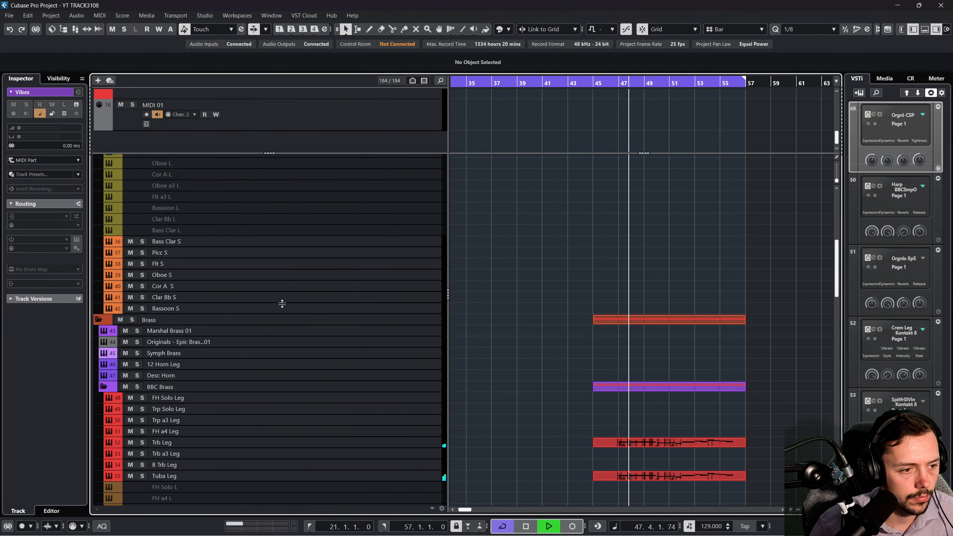
pyautogui.scroll(9, 308, 315)
pyautogui.press('space')
pyautogui.scroll(3, 325, 299)
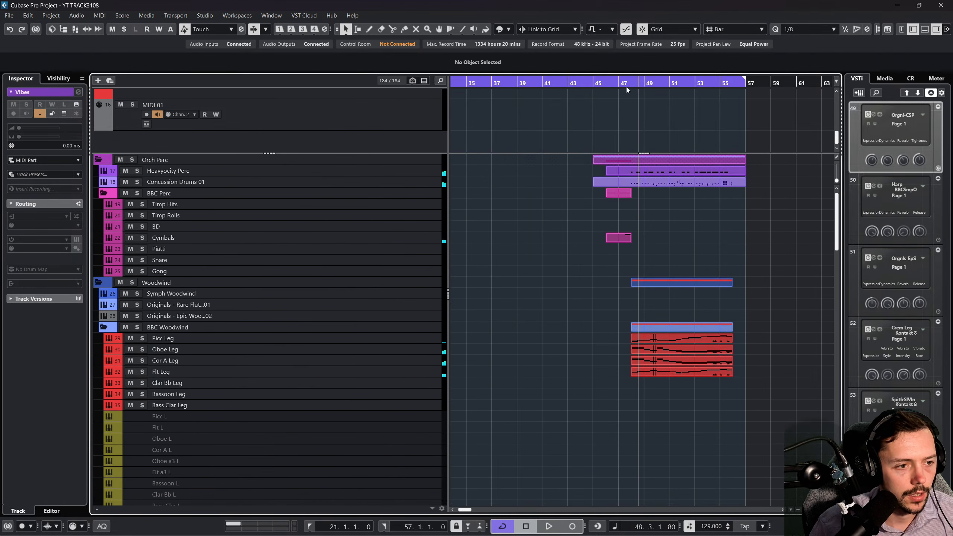
# Play the arrangement from bar 46 and select the BD track in the BBC Perc folder for recording.
pyautogui.moveTo(607, 81); pyautogui.dragTo(605, 91)
pyautogui.press('space')
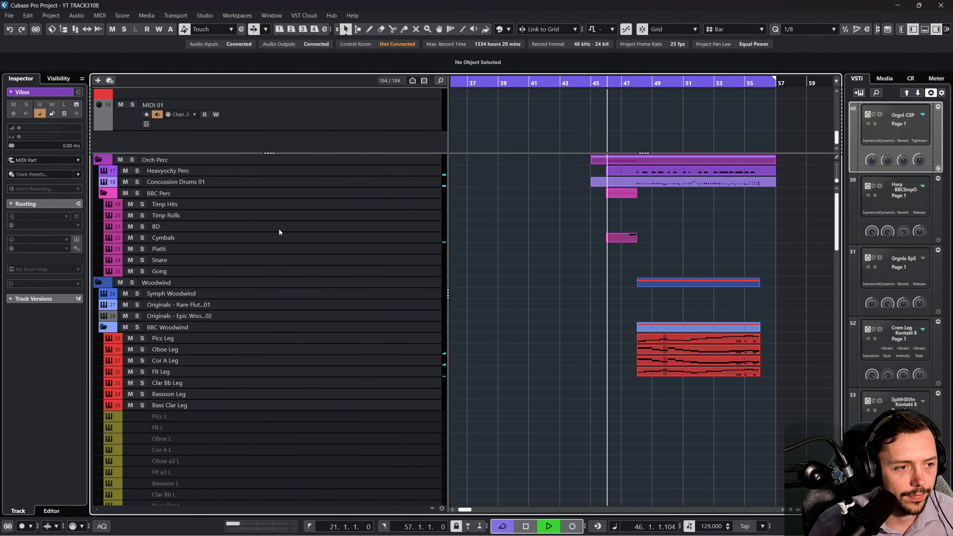
pyautogui.click(290, 228)
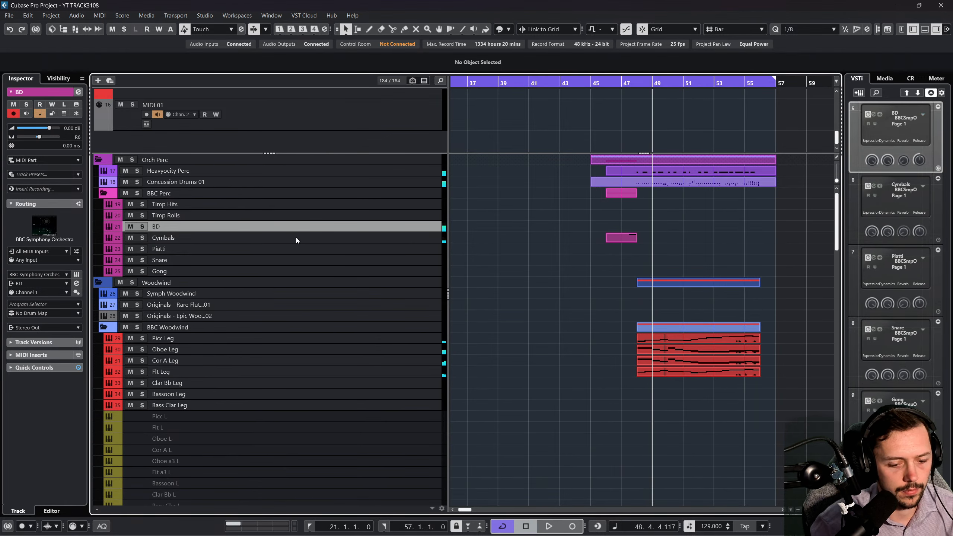
pyautogui.press('space')
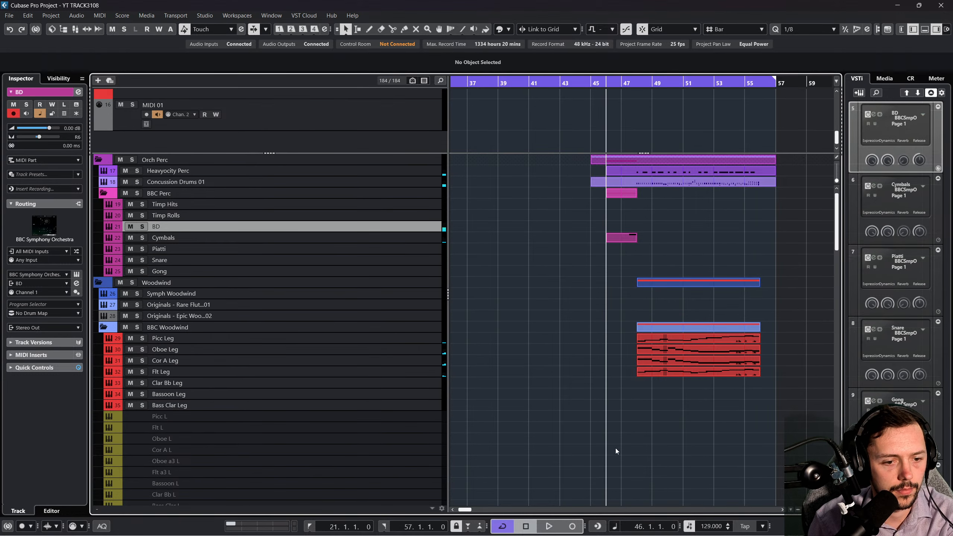
# Record a short bass drum take from bar 46 and delete the recorded part.
pyautogui.click(573, 527)
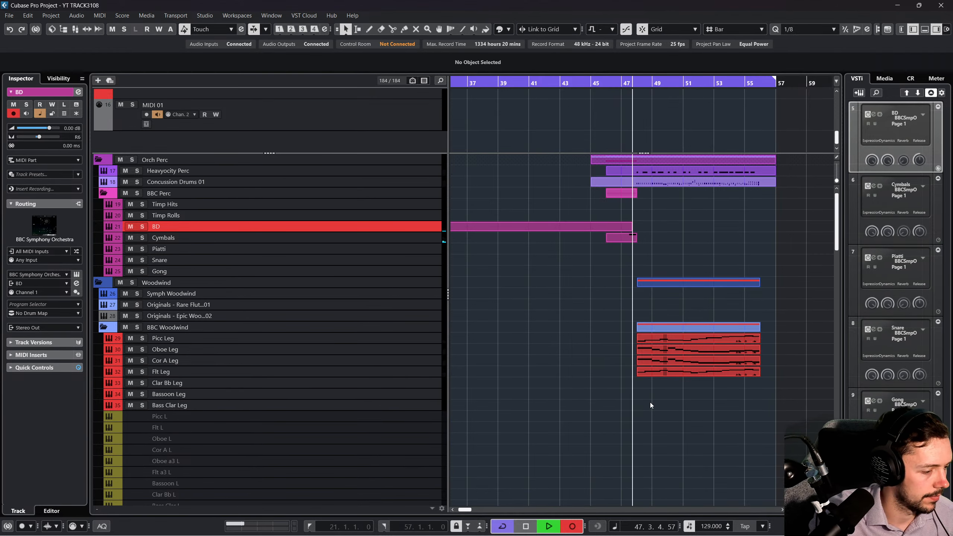
pyautogui.press('space')
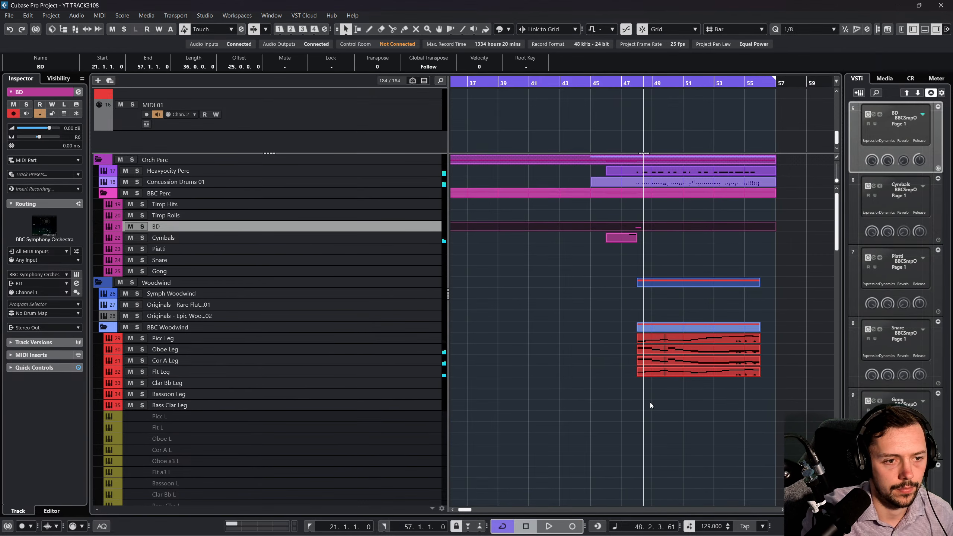
pyautogui.press('Delete')
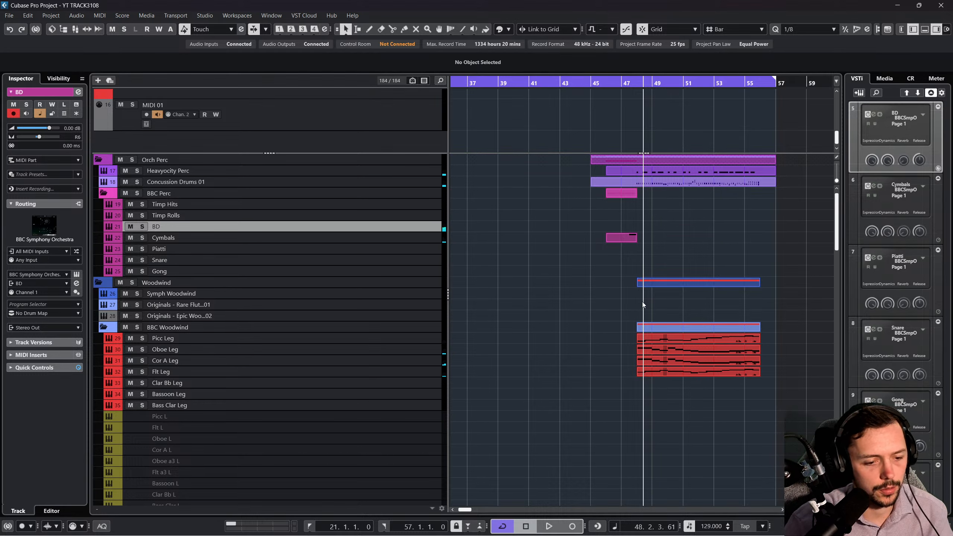
# Record a new bass drum take on the BD track from about bar 46 through bar 56.
pyautogui.click(613, 80)
pyautogui.click(572, 527)
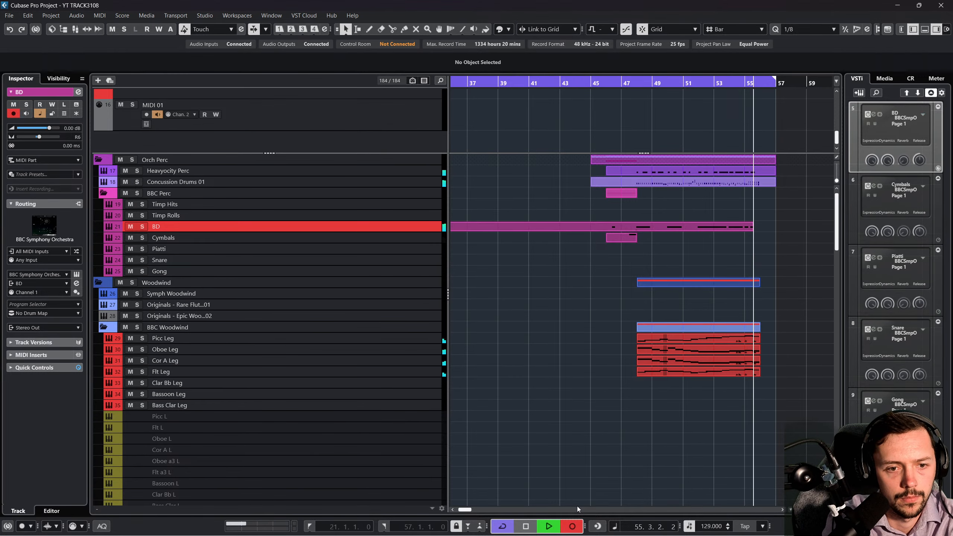
pyautogui.press('space')
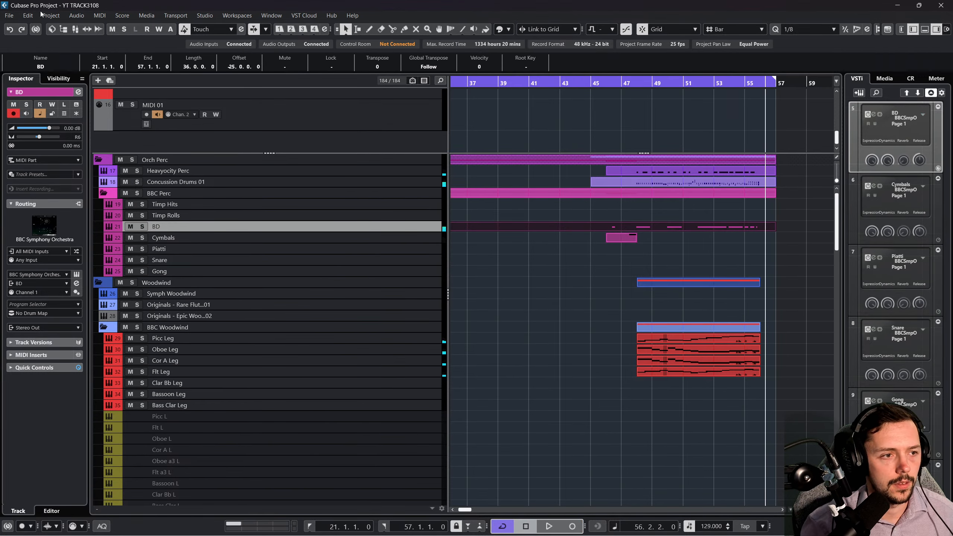
# Open the recorded bass drum part in the key editor, quantize all its notes to the 1/8 grid, and close the editor.
pyautogui.click(94, 17)
pyautogui.click(120, 25)
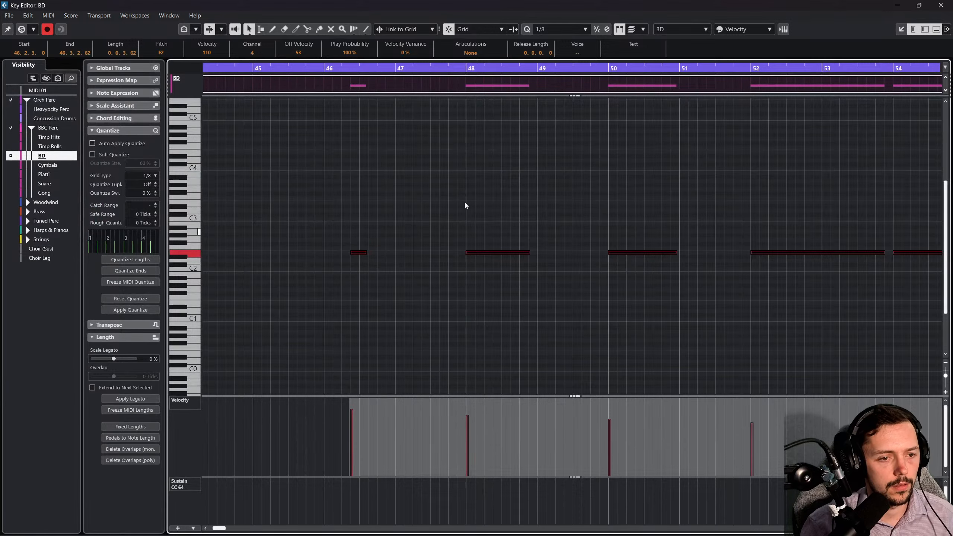
pyautogui.click(941, 5)
# Try the Timp Rolls track in the BBC Perc folder, and select the Timp Hits track for playing.
pyautogui.click(282, 243)
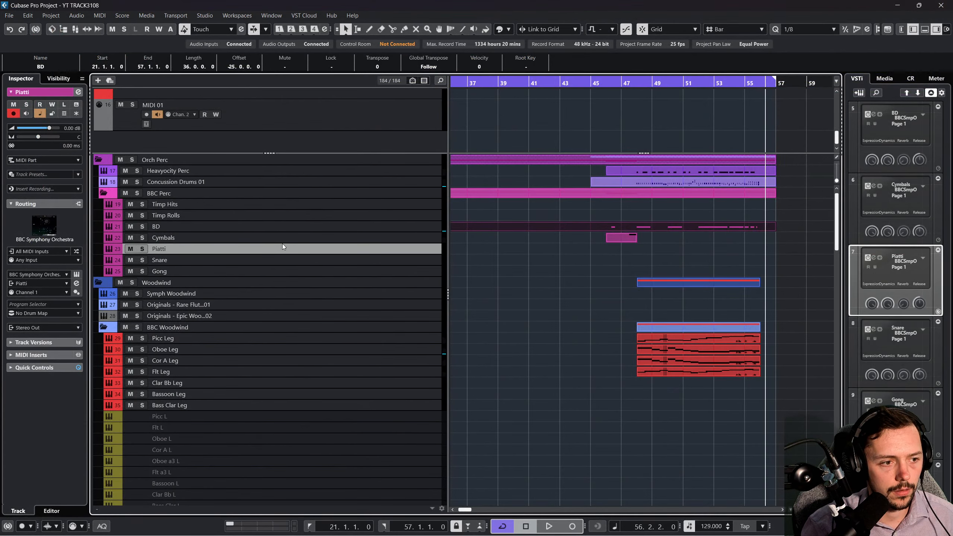
pyautogui.click(295, 226)
pyautogui.click(297, 216)
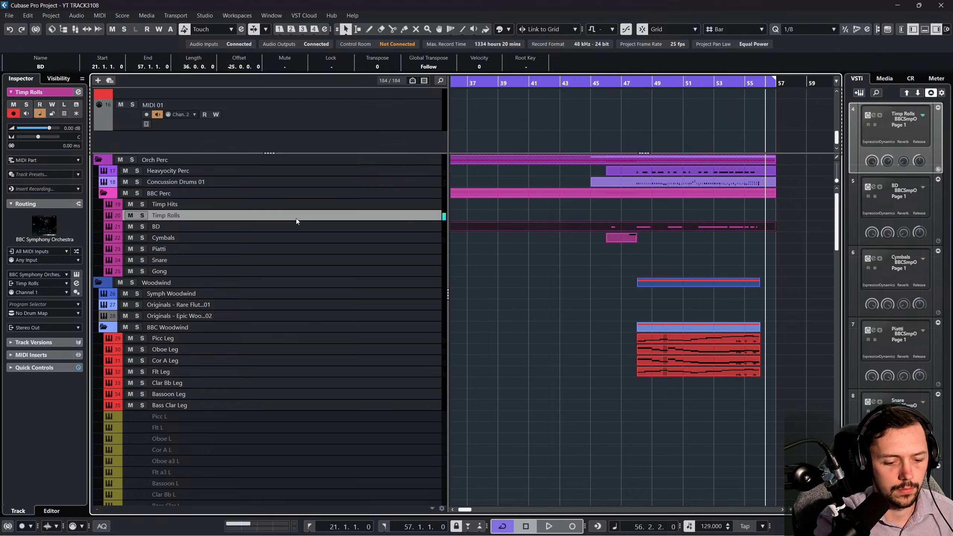
pyautogui.click(234, 207)
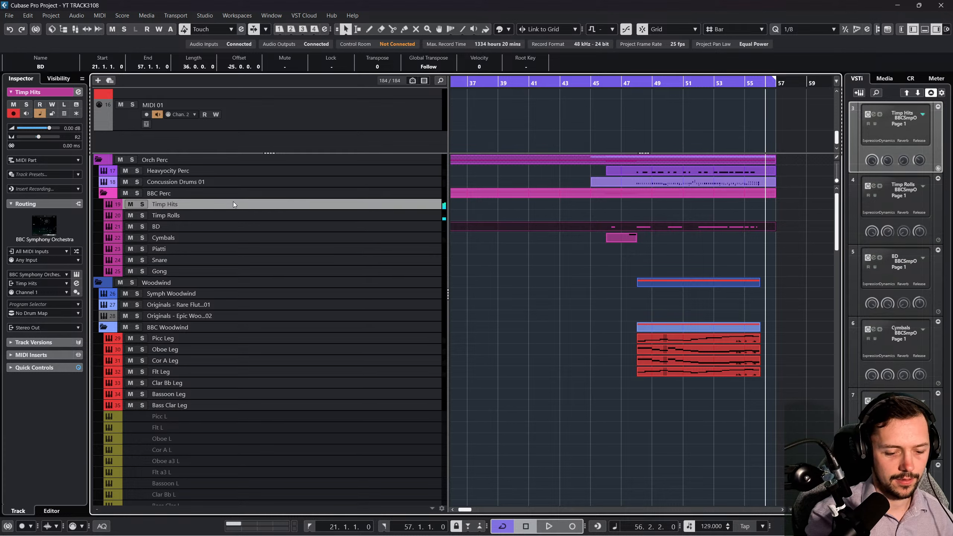
# Play the arrangement from bar 43 to about bar 48 to try timpani hits against it.
pyautogui.click(559, 81)
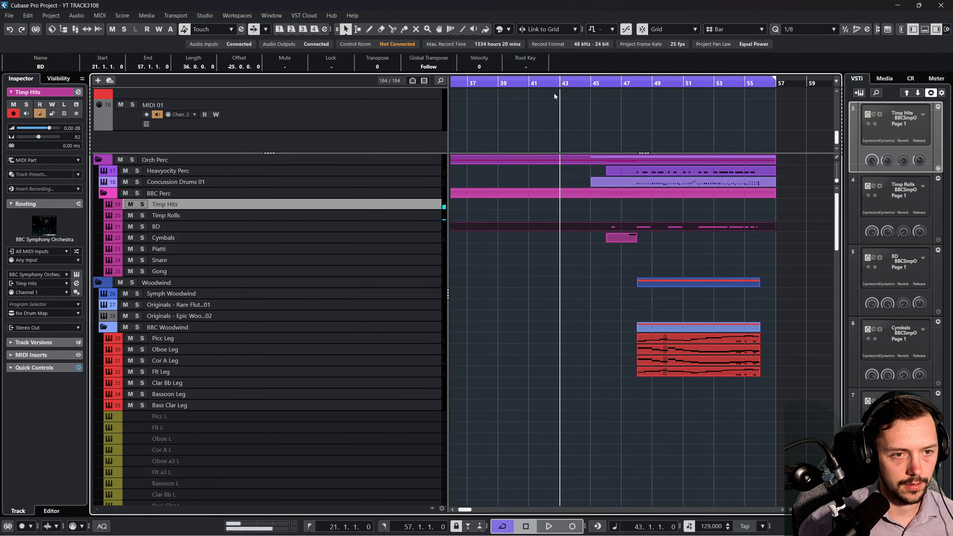
pyautogui.press('space')
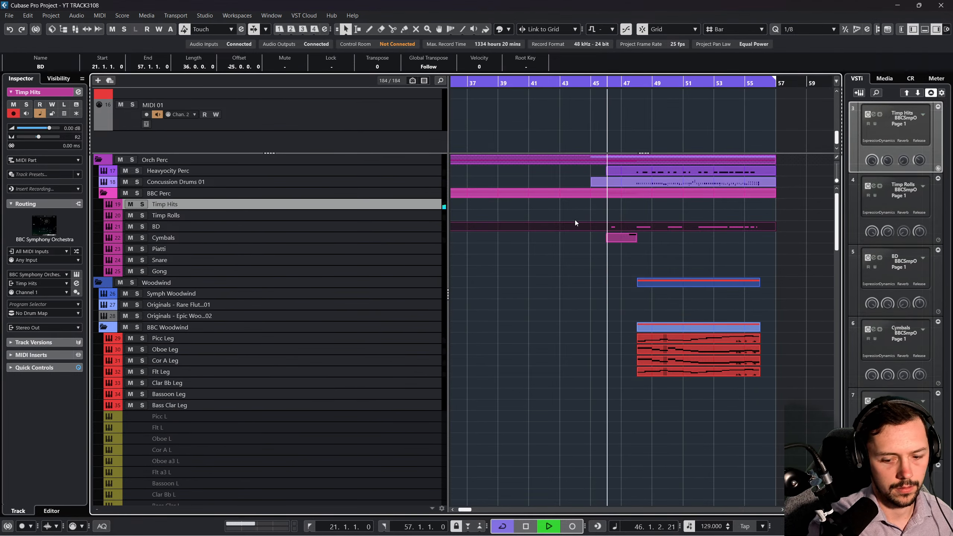
pyautogui.press('space')
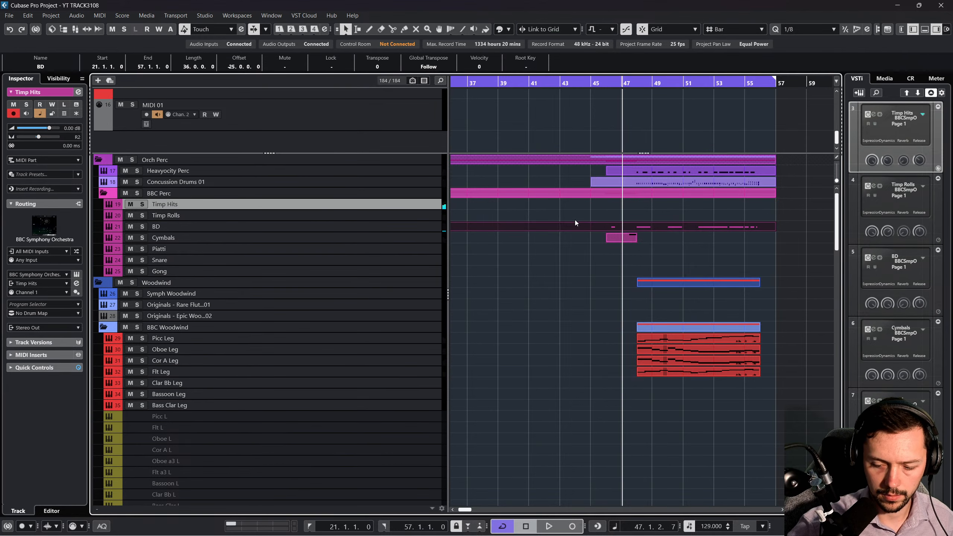
pyautogui.press('space')
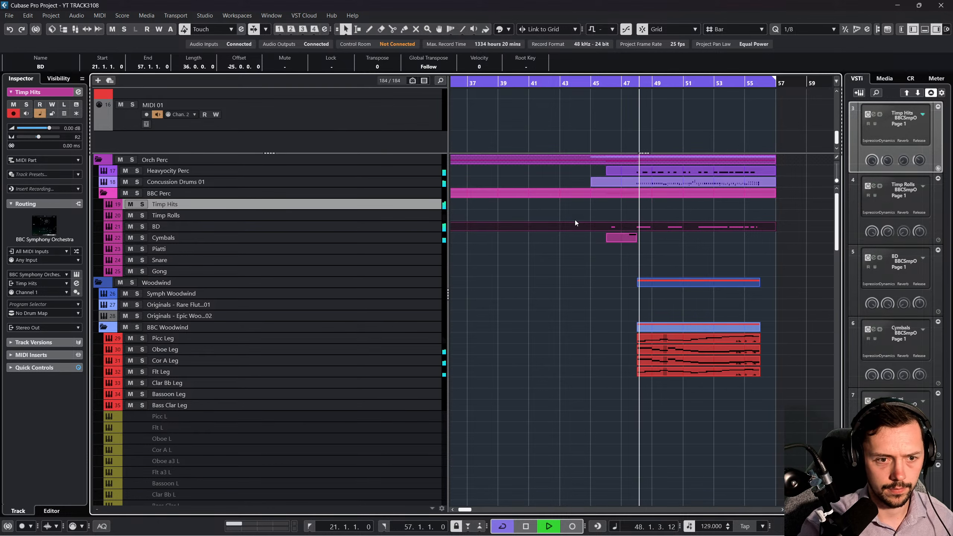
pyautogui.press('space')
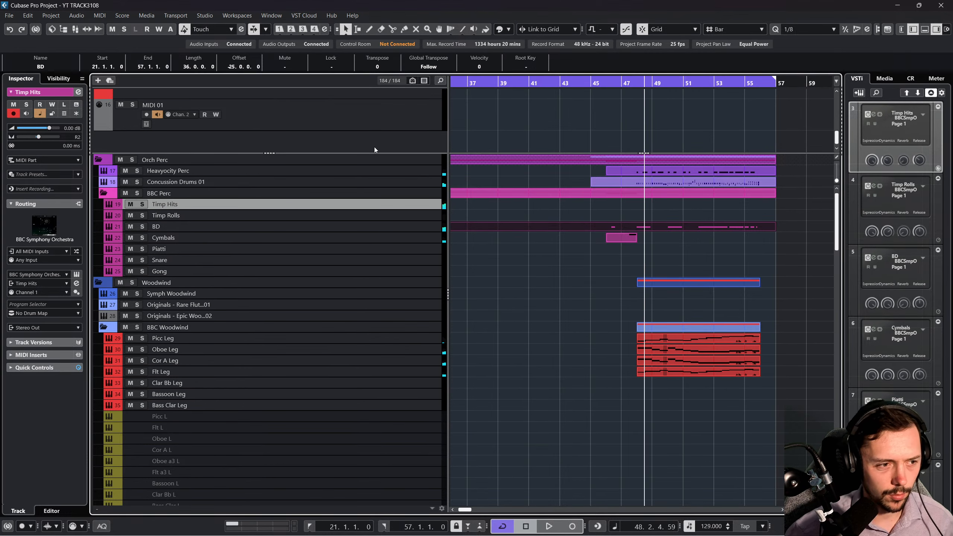
# Open the Timp Hits instrument and audition the Hits Soft, Long Rolls Hotrods, Hits Damped and Rolls Soft timpani articulations.
pyautogui.click(77, 275)
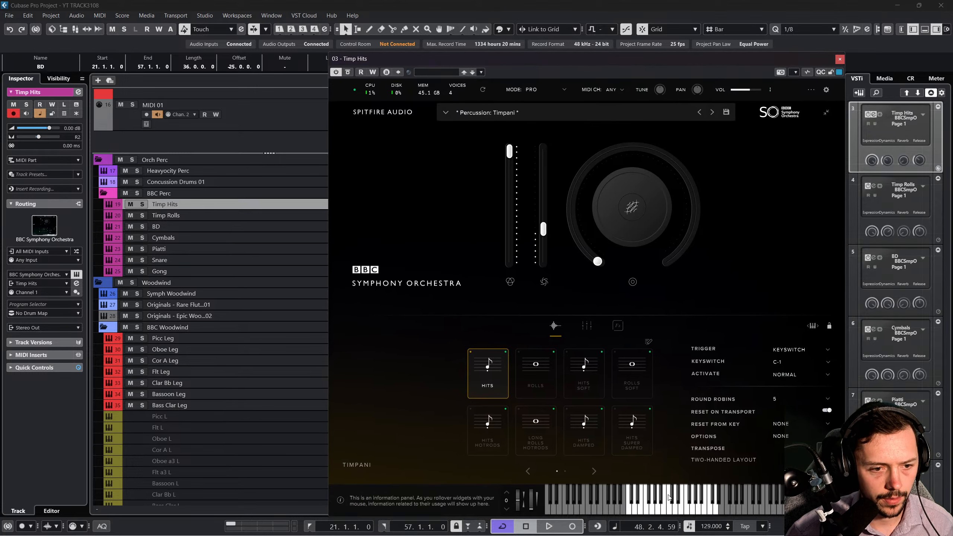
pyautogui.click(587, 387)
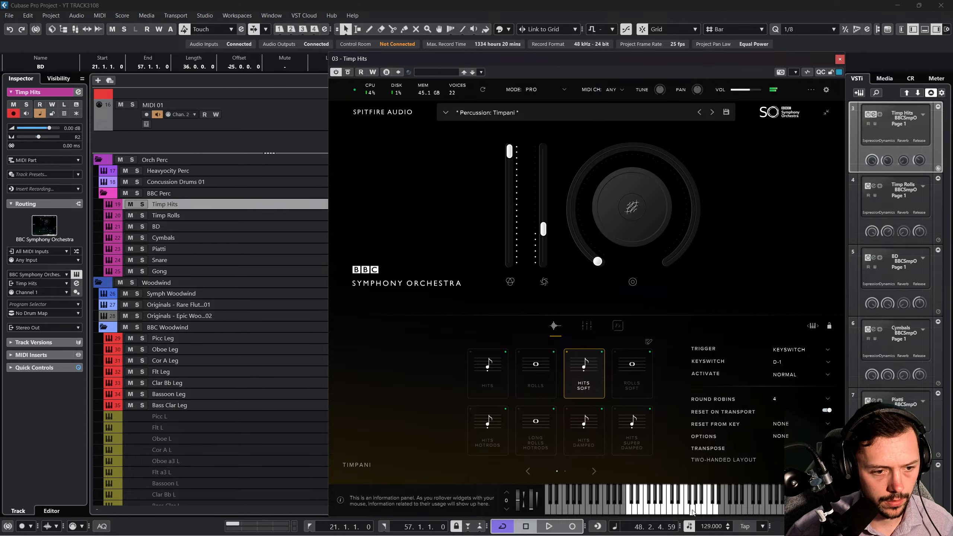
pyautogui.click(521, 448)
pyautogui.click(669, 499)
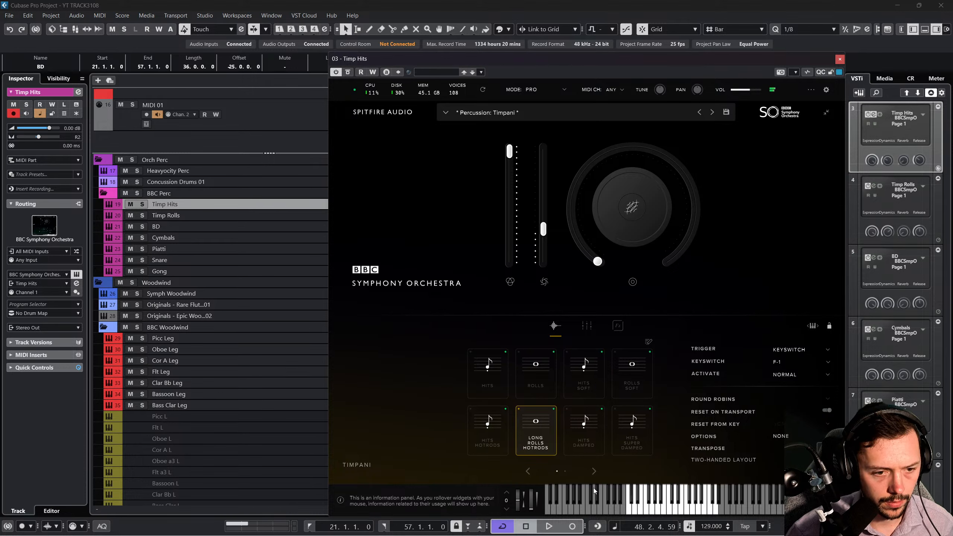
pyautogui.click(494, 441)
pyautogui.click(583, 432)
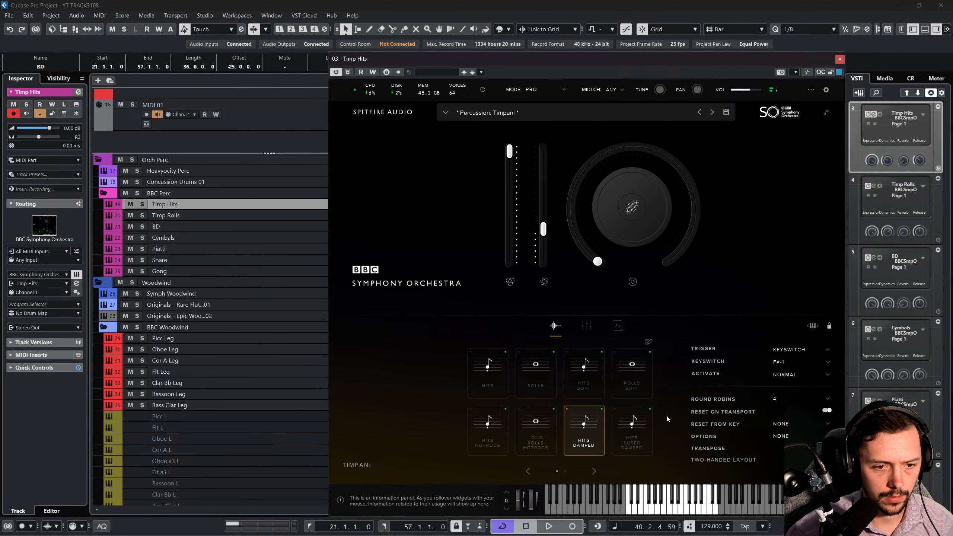
pyautogui.click(619, 380)
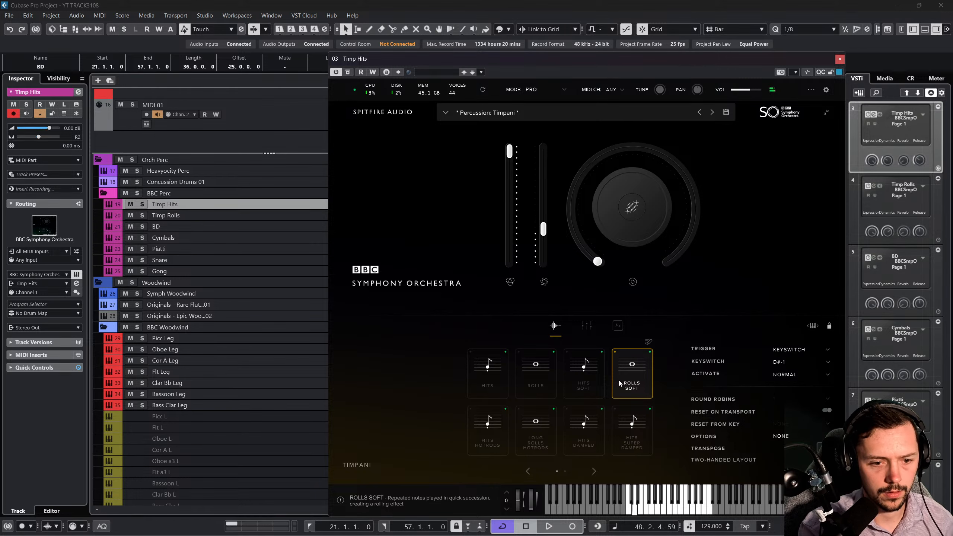
# Compare the remaining timpani articulations, set Timp Hits to Hits Super Damped, and close the instrument.
pyautogui.click(618, 413)
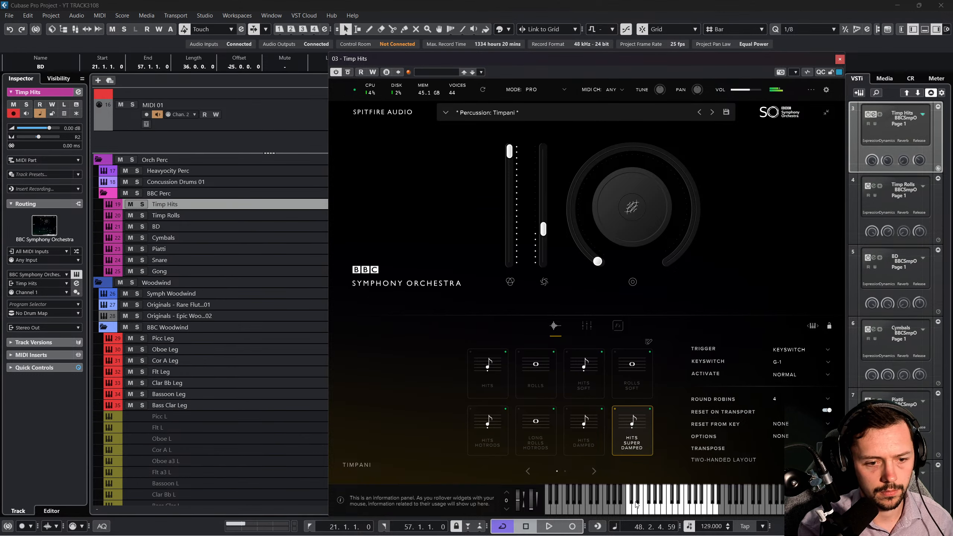
pyautogui.click(594, 471)
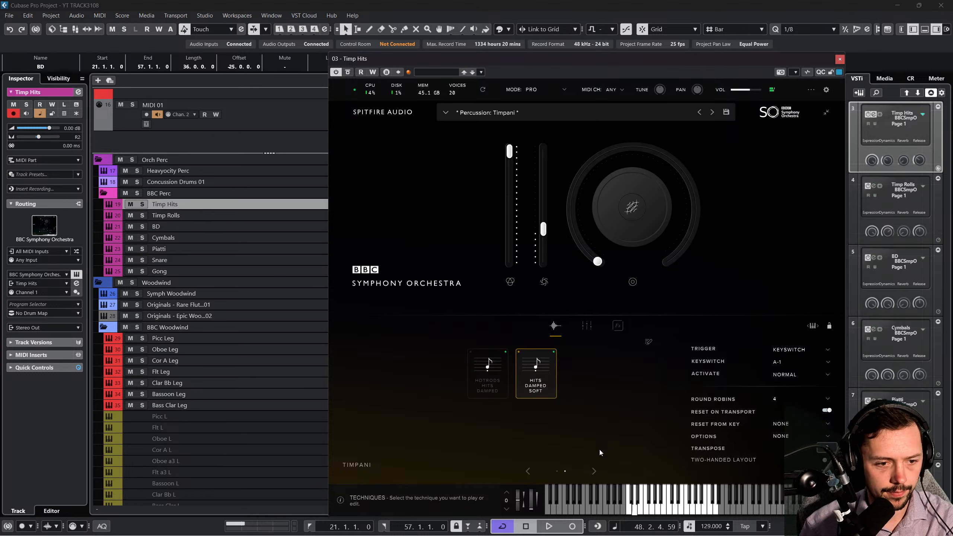
pyautogui.click(527, 472)
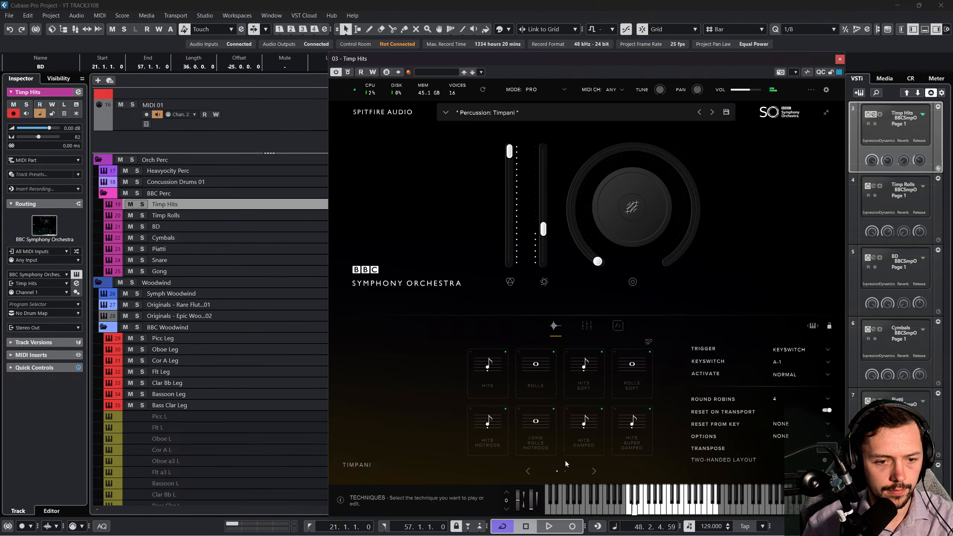
pyautogui.click(634, 438)
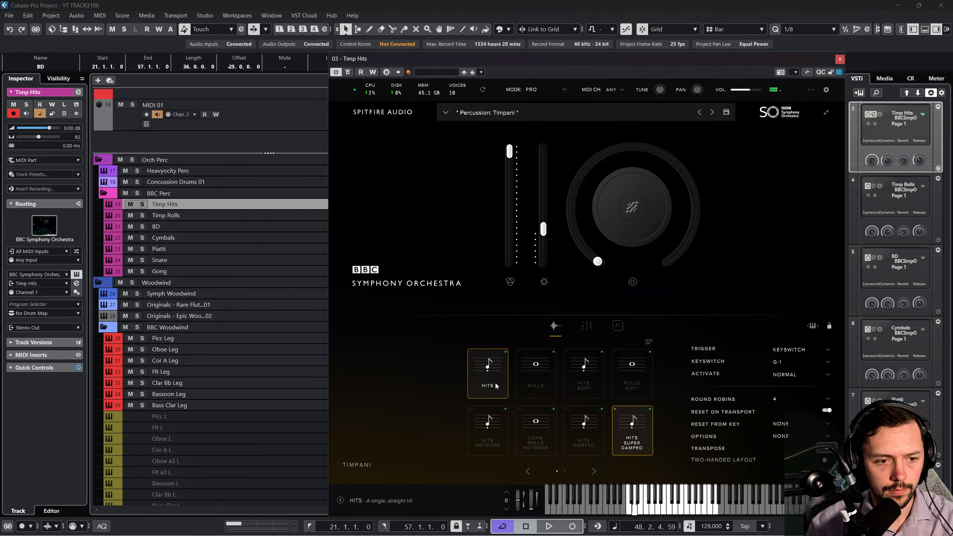
pyautogui.click(485, 387)
pyautogui.click(628, 442)
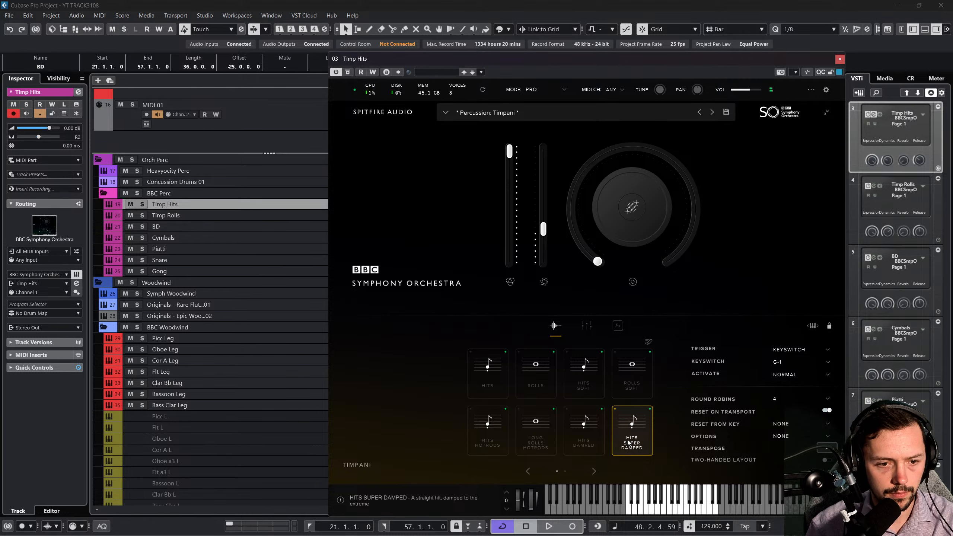
pyautogui.click(840, 59)
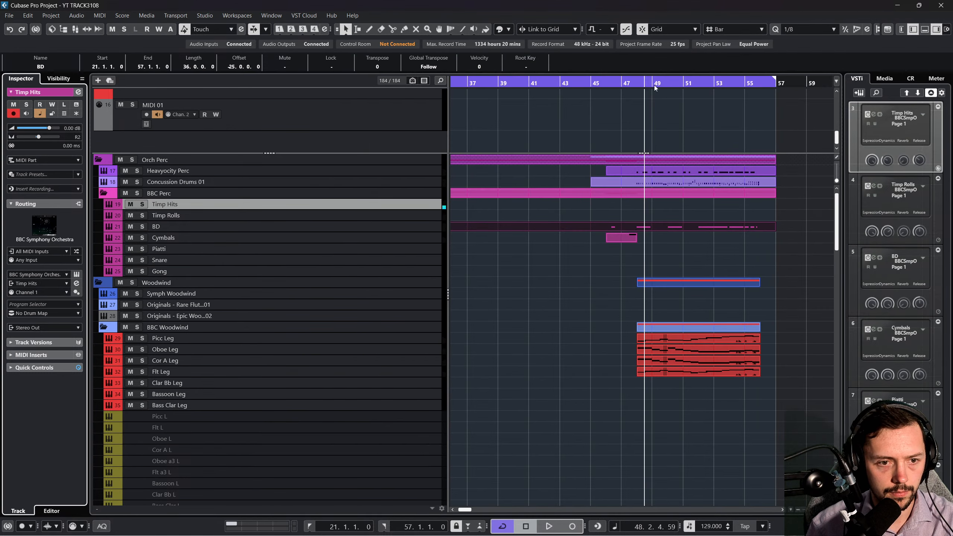
# During playback from about bar 46, set the Timp Hits volume to -6.48 dB and the Concussion Drums 01 volume to 1.16 dB.
pyautogui.moveTo(622, 84); pyautogui.dragTo(606, 84)
pyautogui.press('space')
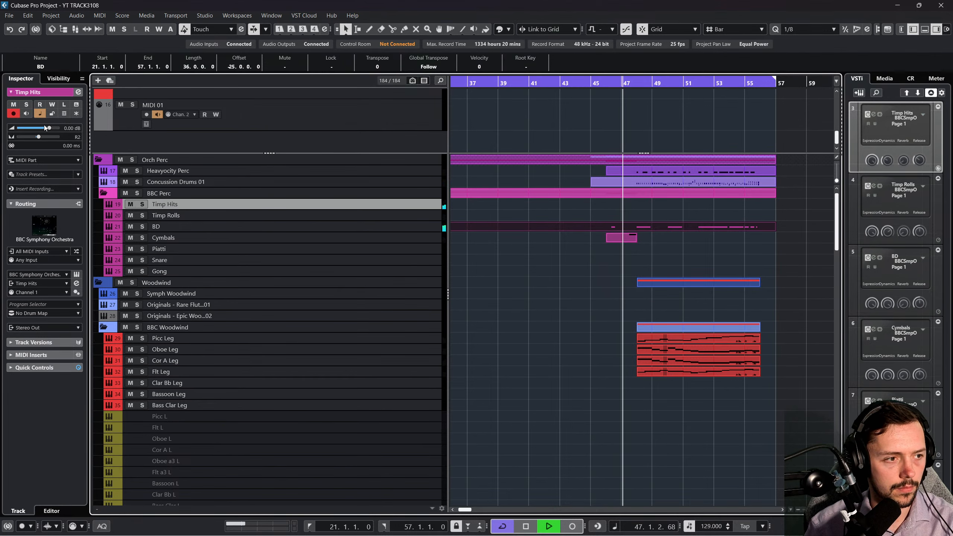
pyautogui.moveTo(44, 125); pyautogui.dragTo(40, 126)
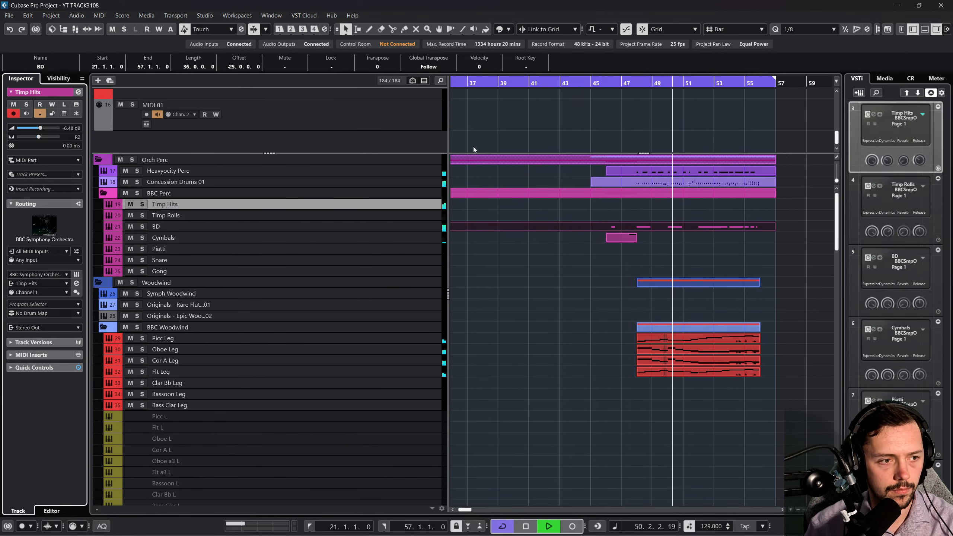
pyautogui.click(400, 182)
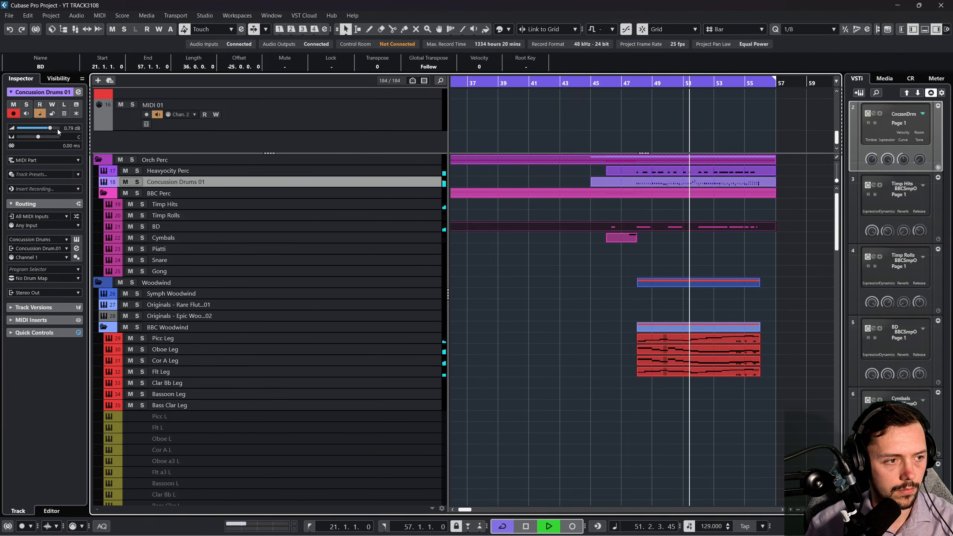
pyautogui.scroll(1, 57, 129)
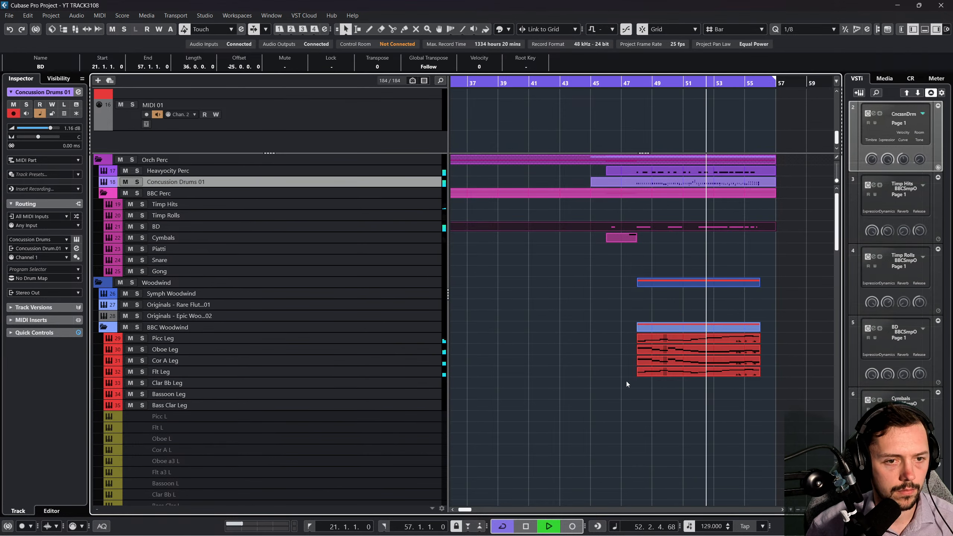
# Replay the passage leading into bar 46 to check the percussion in context.
pyautogui.click(554, 334)
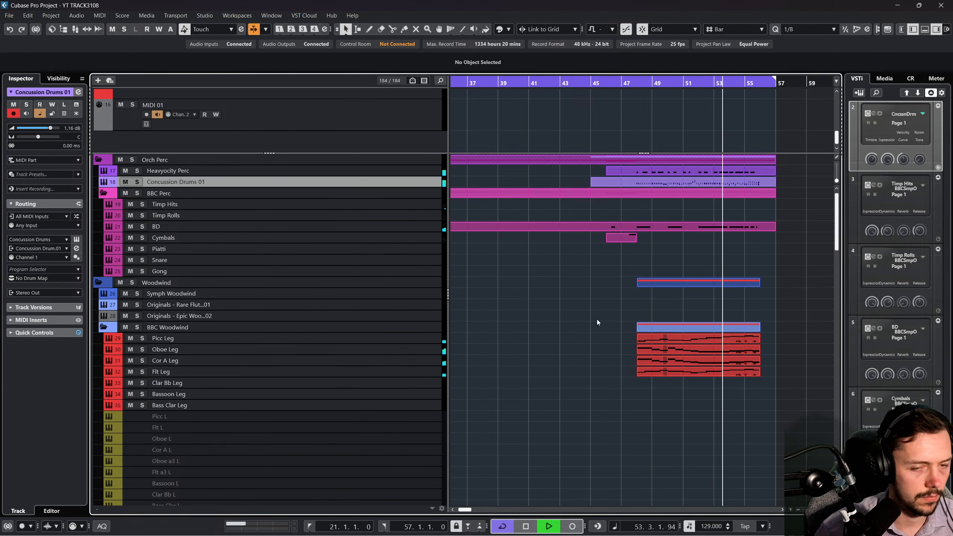
pyautogui.hscroll(-10, 591, 326)
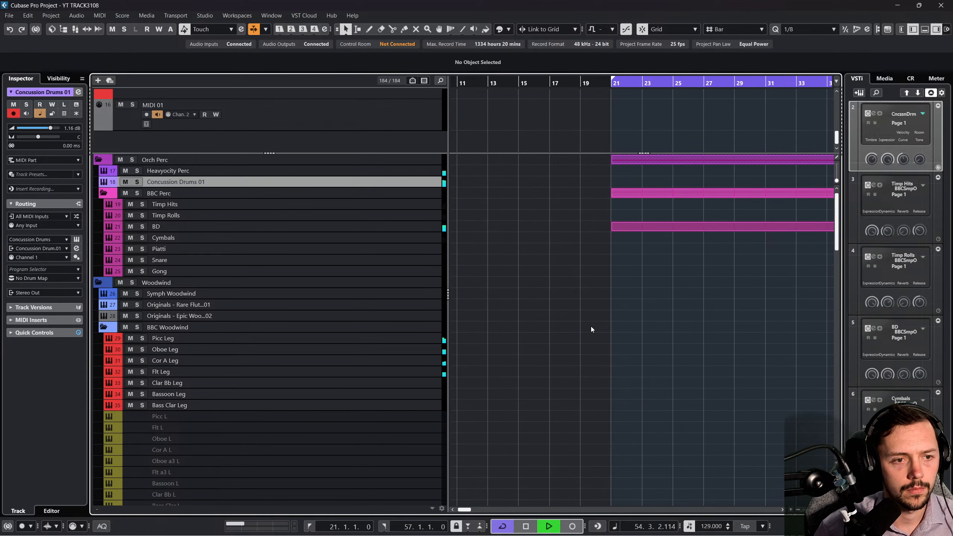
pyautogui.hscroll(4, 592, 326)
pyautogui.hscroll(4, 589, 326)
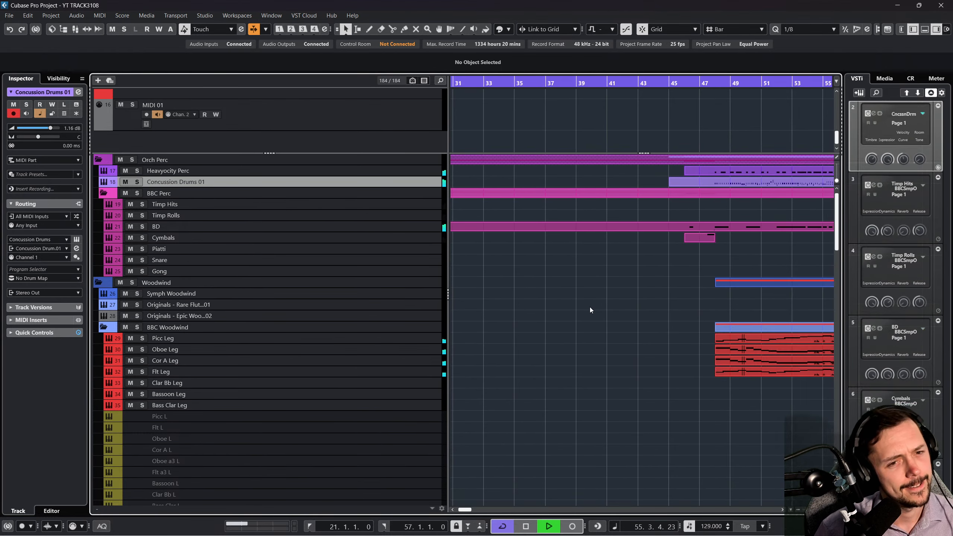
pyautogui.moveTo(672, 70); pyautogui.dragTo(620, 23)
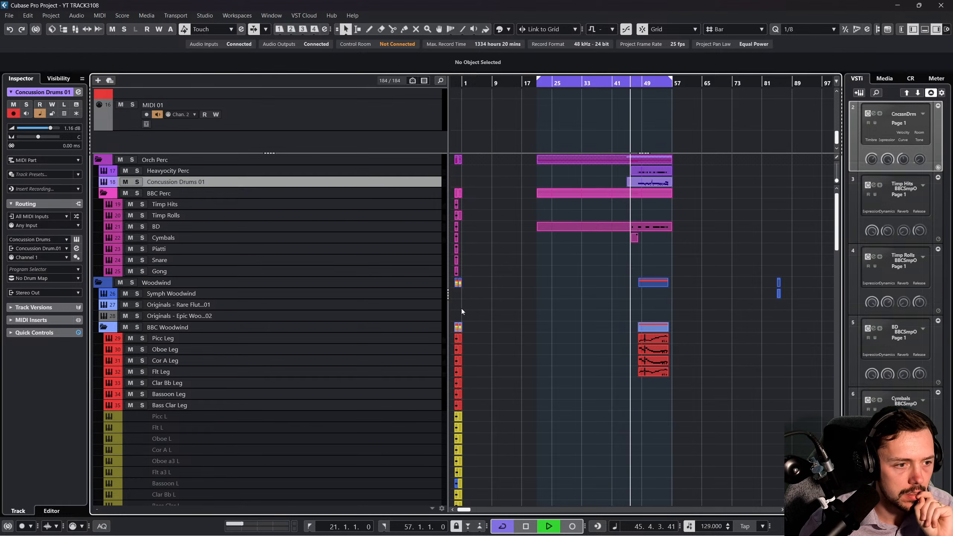
pyautogui.click(420, 318)
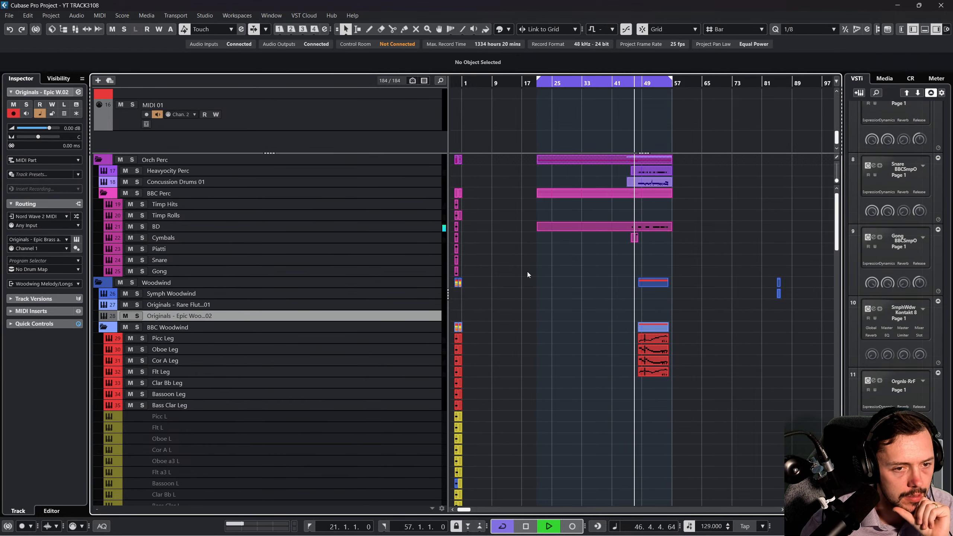
# Open the BD part in the key editor, delete its first note in bar 46, and close the editor.
pyautogui.moveTo(620, 83); pyautogui.dragTo(616, 121)
pyautogui.click(674, 229)
pyautogui.doubleClick(672, 231)
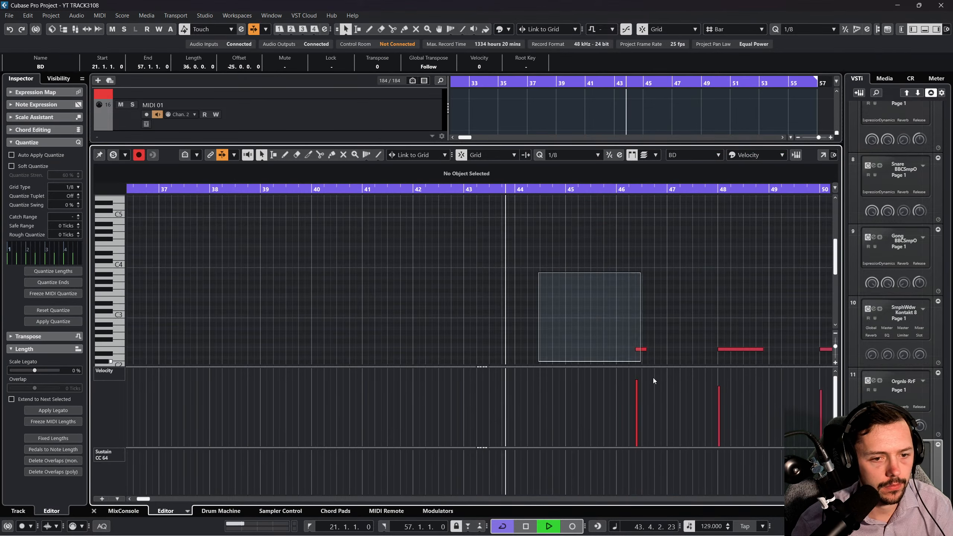
pyautogui.click(94, 511)
pyautogui.click(646, 319)
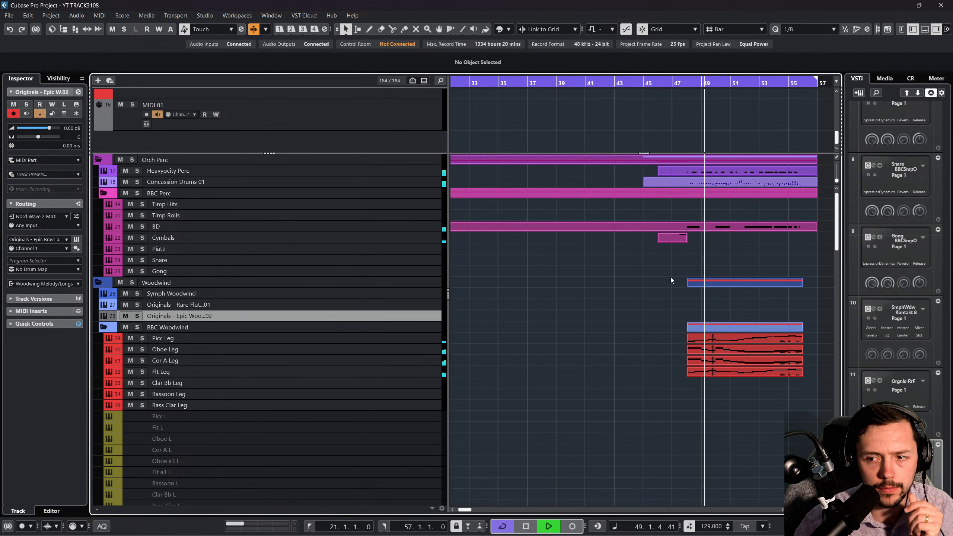
# Duplicate the two-bar Cymbals part at bar 46 and place the copy at bars 54 to 56.
pyautogui.hscroll(4, 668, 279)
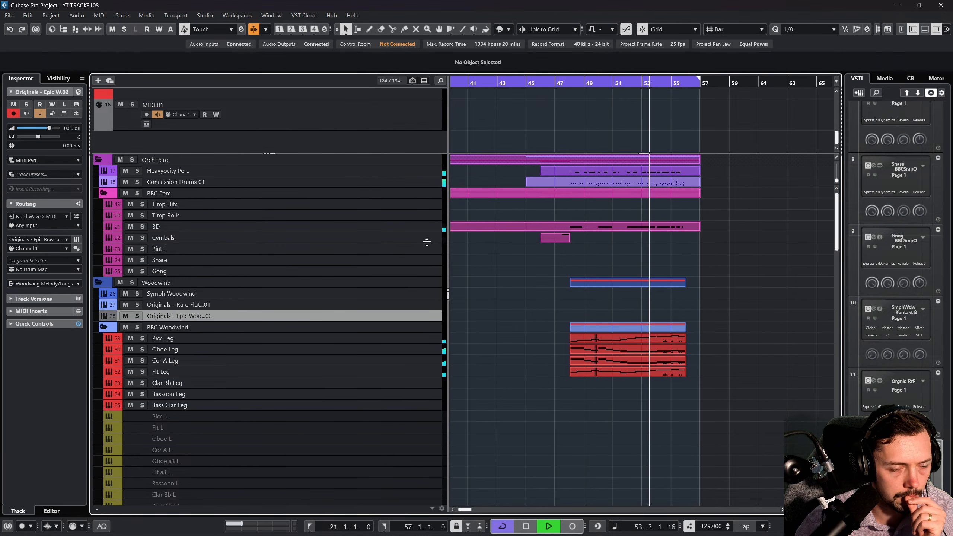
pyautogui.click(550, 239)
pyautogui.hotkey('ctrl', 'd')
pyautogui.moveTo(590, 239); pyautogui.dragTo(670, 238)
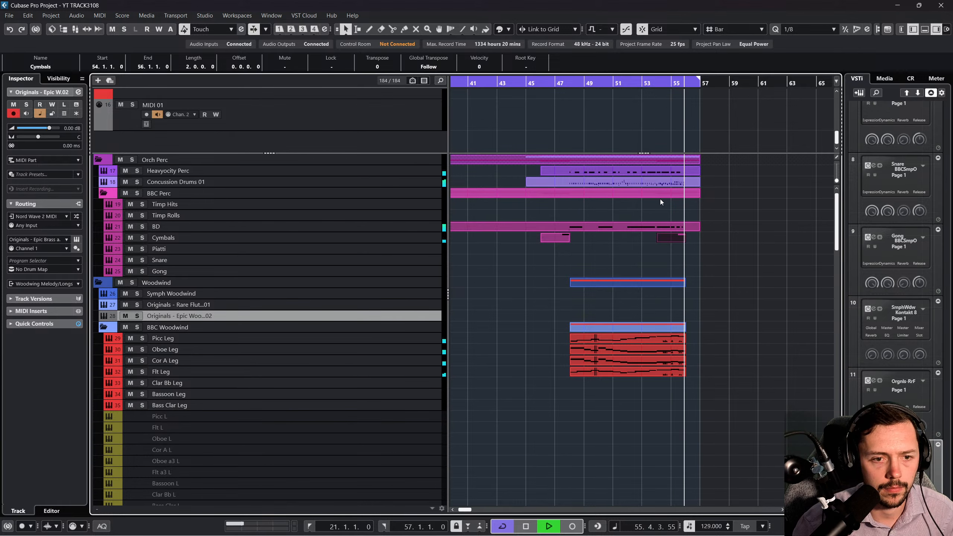
# Play the arrangement from about bar 42 and look over the BBC Brass tracks.
pyautogui.click(558, 83)
pyautogui.moveTo(553, 82); pyautogui.dragTo(483, 83)
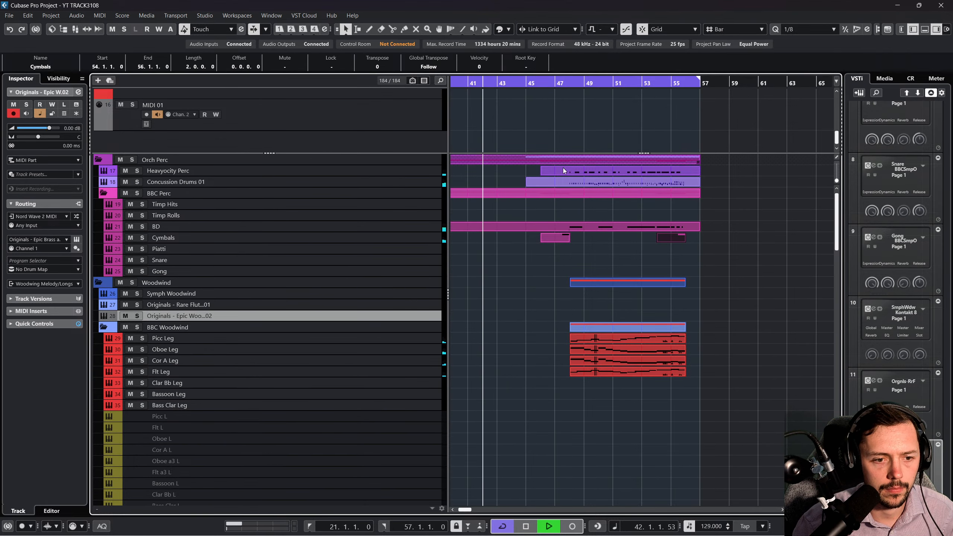
pyautogui.hscroll(-3, 507, 312)
pyautogui.hscroll(3, 537, 289)
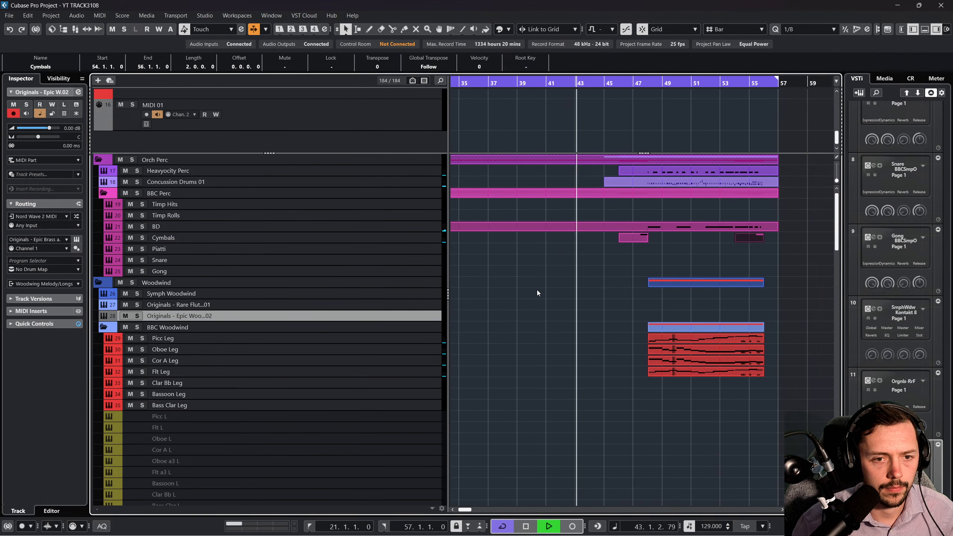
pyautogui.scroll(-10, 536, 293)
pyautogui.scroll(-5, 536, 298)
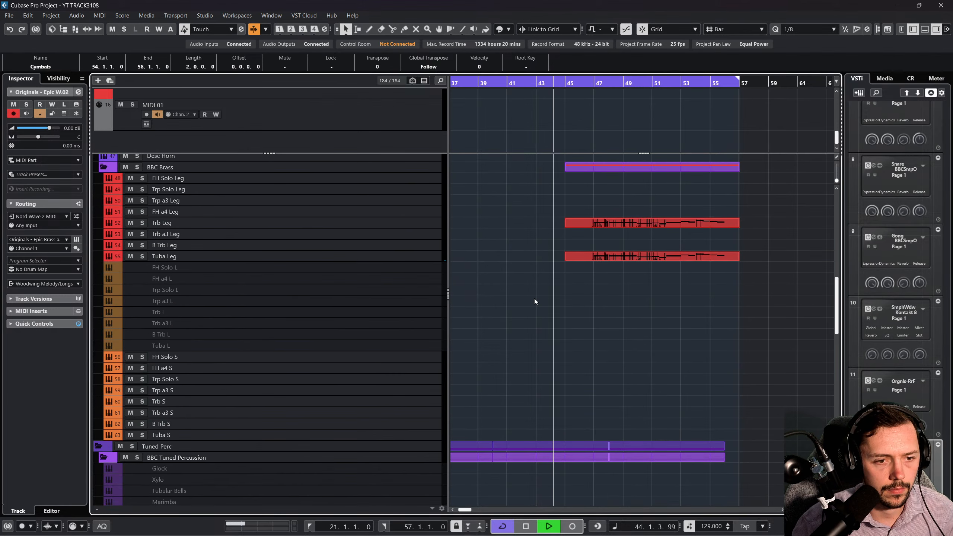
# Open the Trb Leg and Tuba Leg parts in the key editor and display CC 11 (Expression) in the lower controller lane.
pyautogui.scroll(-5, 533, 297)
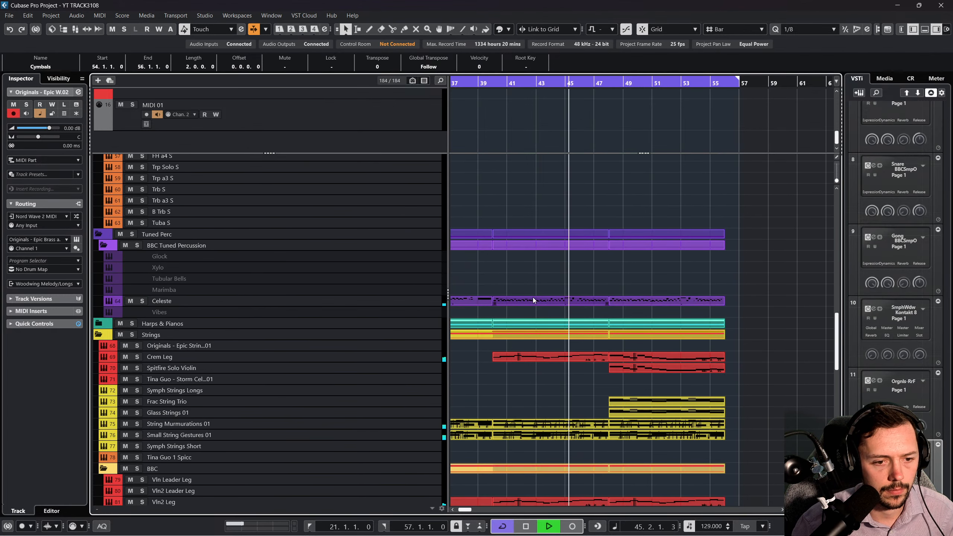
pyautogui.scroll(5, 530, 294)
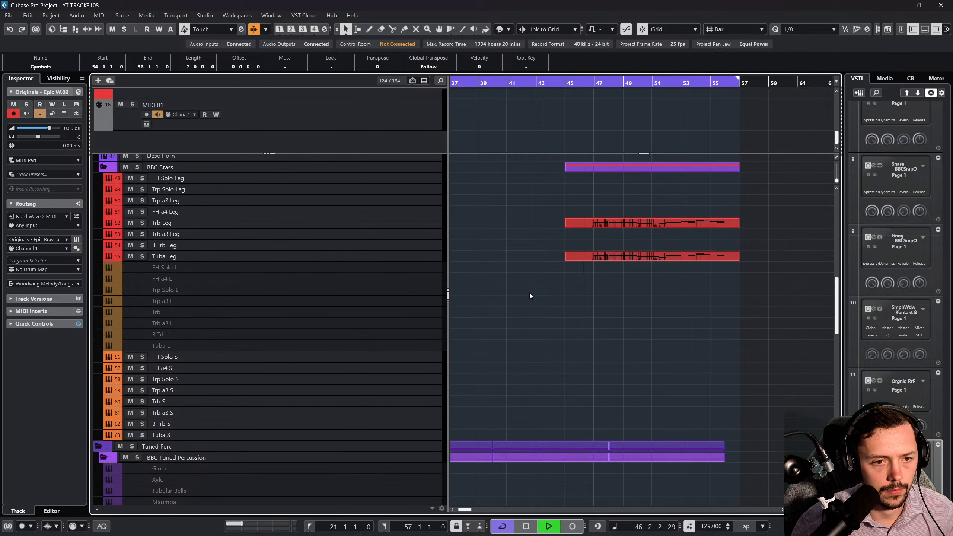
pyautogui.scroll(5, 529, 293)
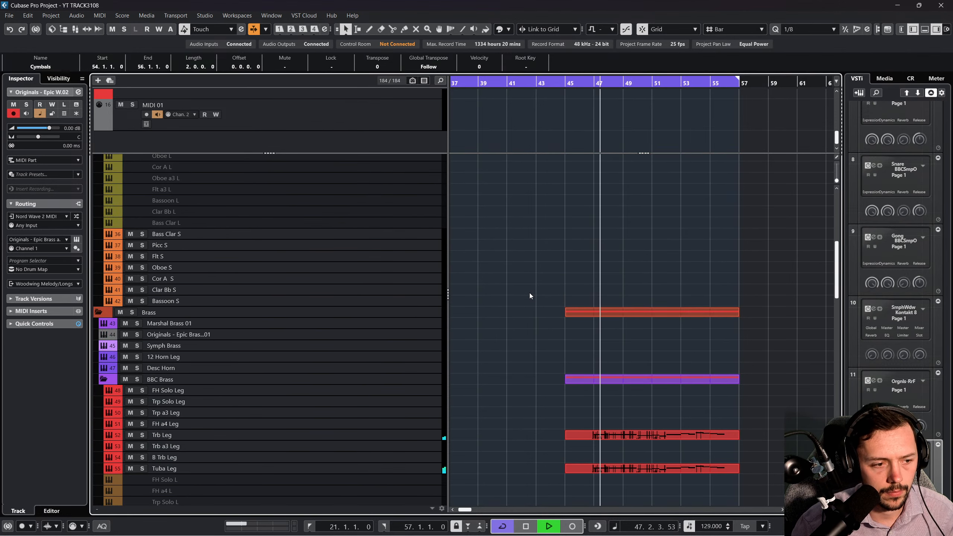
pyautogui.scroll(-2, 533, 320)
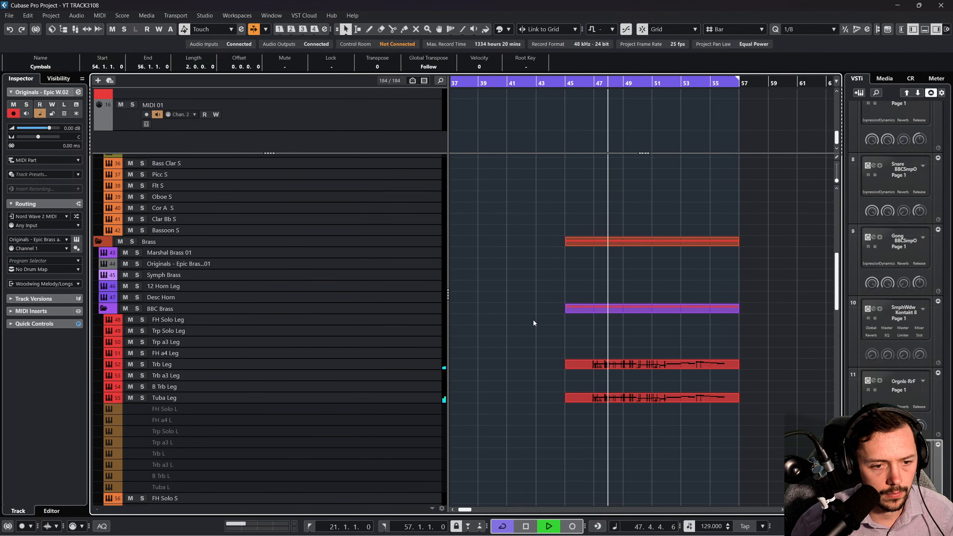
pyautogui.click(100, 15)
pyautogui.click(110, 26)
pyautogui.scroll(-2, 483, 286)
pyautogui.click(185, 403)
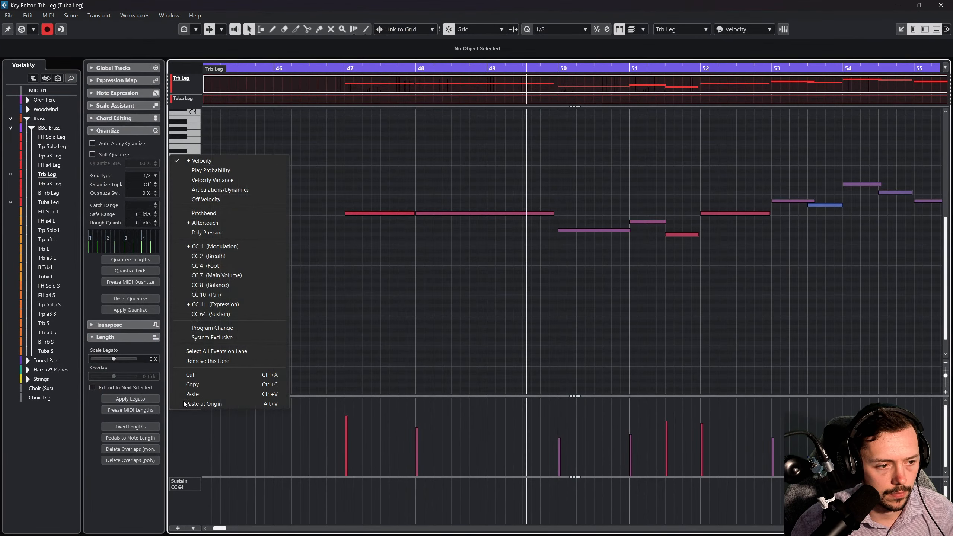
pyautogui.click(189, 485)
pyautogui.click(189, 485)
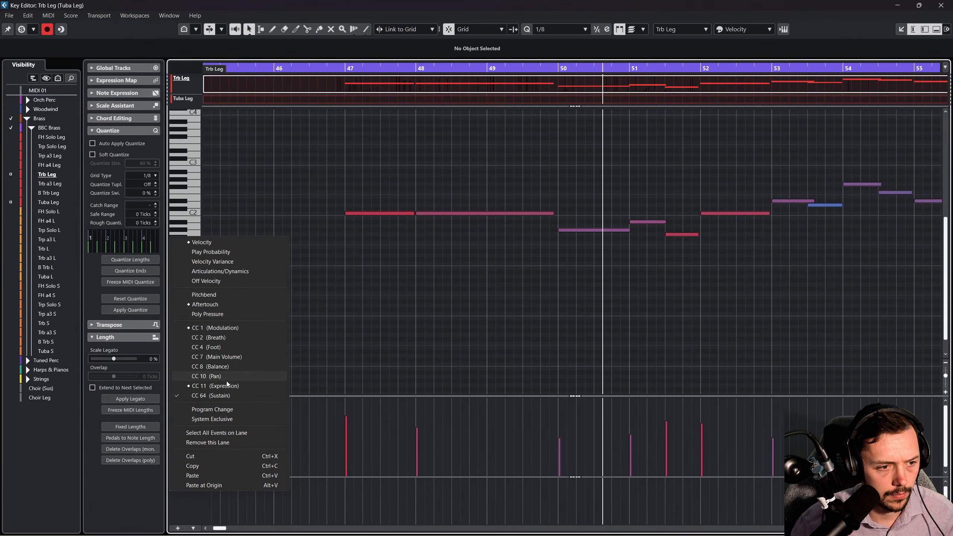
pyautogui.click(229, 375)
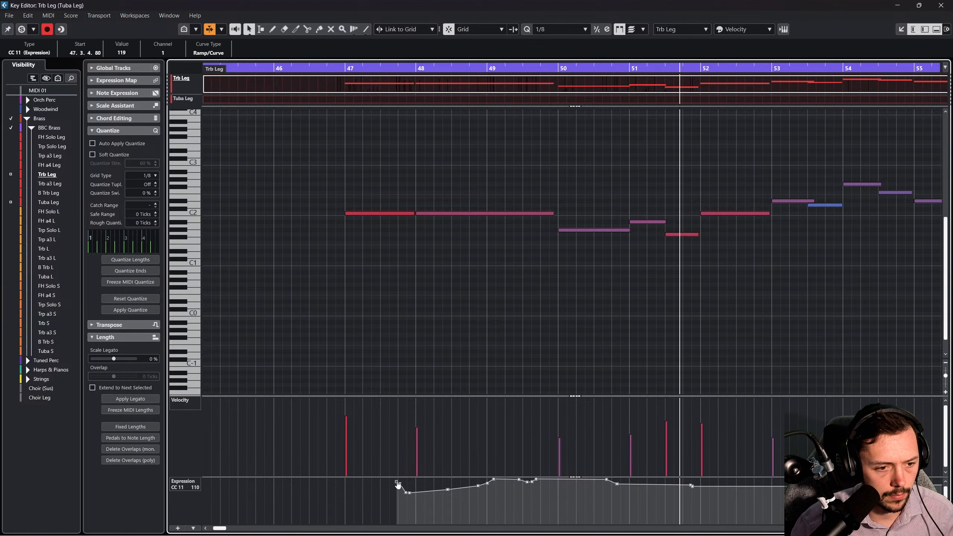
# Add a low starting Expression point just before bar 47 and delete the curve points around the dip ahead of bar 48.
pyautogui.moveTo(389, 507); pyautogui.dragTo(335, 511)
pyautogui.moveTo(385, 482); pyautogui.dragTo(430, 504)
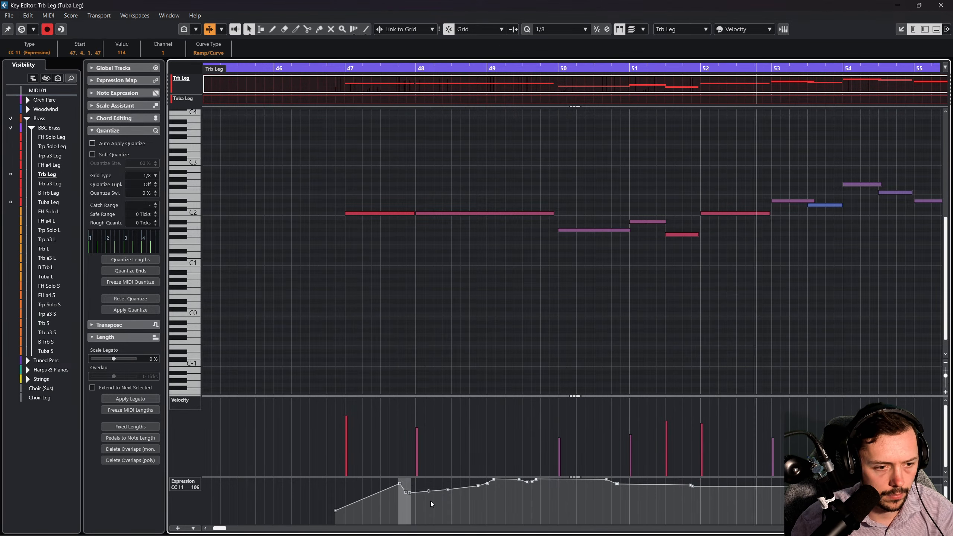
pyautogui.press('Delete')
# Display CC 1 (Modulation) in place of the velocity lane to check its curve, and close the key editor.
pyautogui.click(180, 400)
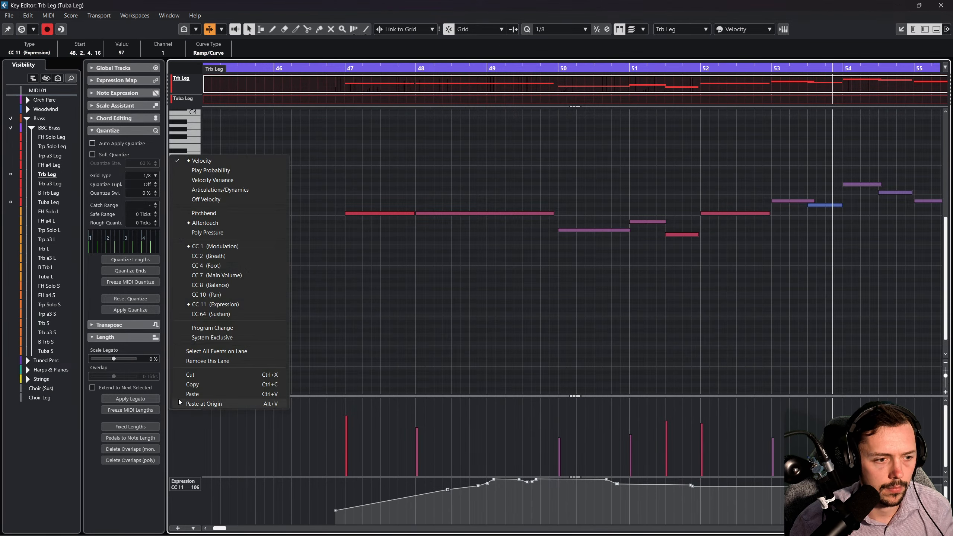
pyautogui.click(268, 249)
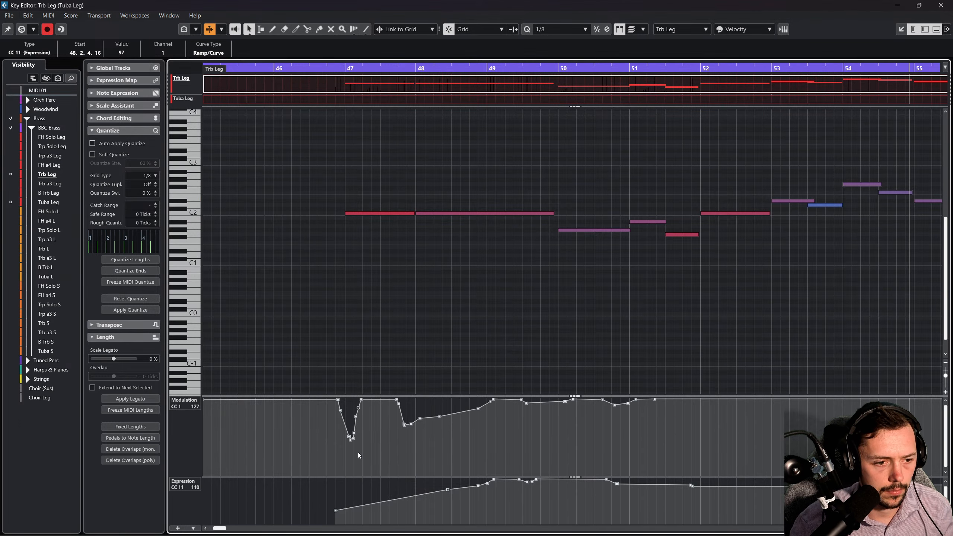
pyautogui.click(941, 6)
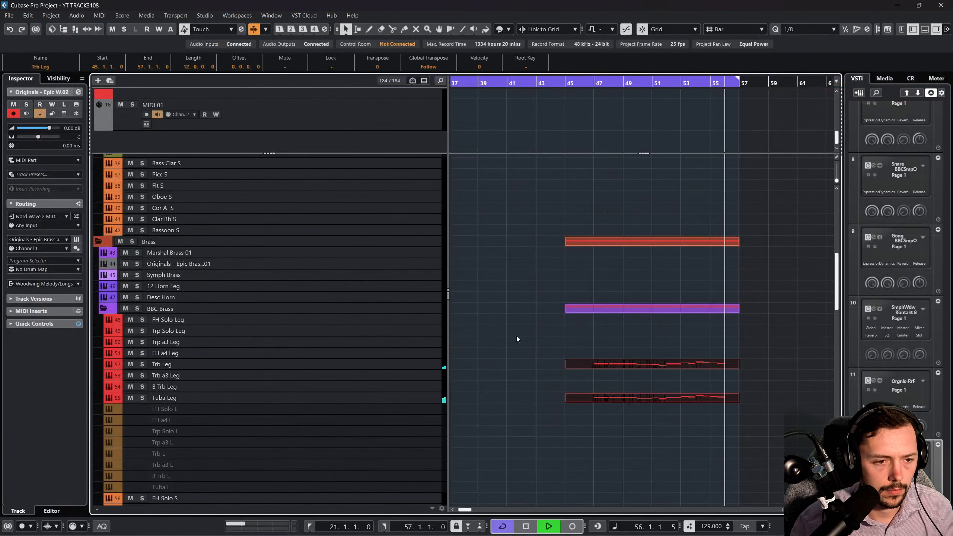
# Reopen the Trb Leg part in the lower-zone editor and display CC 11 (Expression) in place of Sustain.
pyautogui.doubleClick(570, 365)
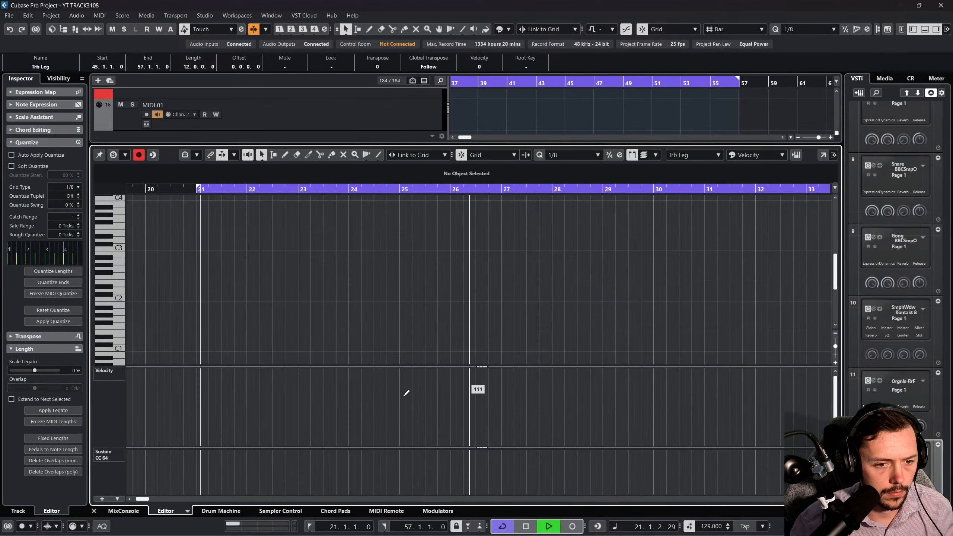
pyautogui.click(123, 459)
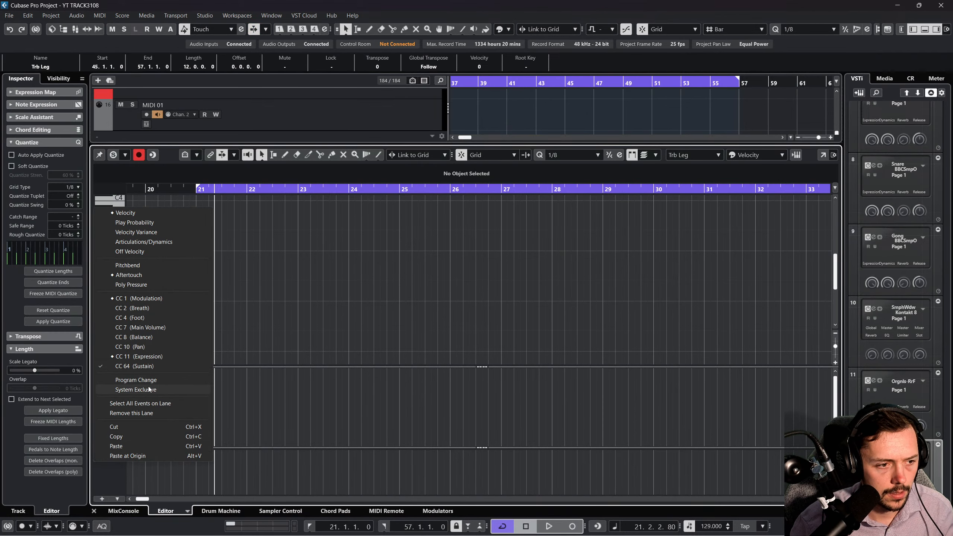
pyautogui.click(154, 357)
# Move the first Expression point of the Trb Leg part to 46.3.1.0 with value 41, close the editor and clear the selection.
pyautogui.hscroll(-10, 334, 421)
pyautogui.hscroll(5, 765, 313)
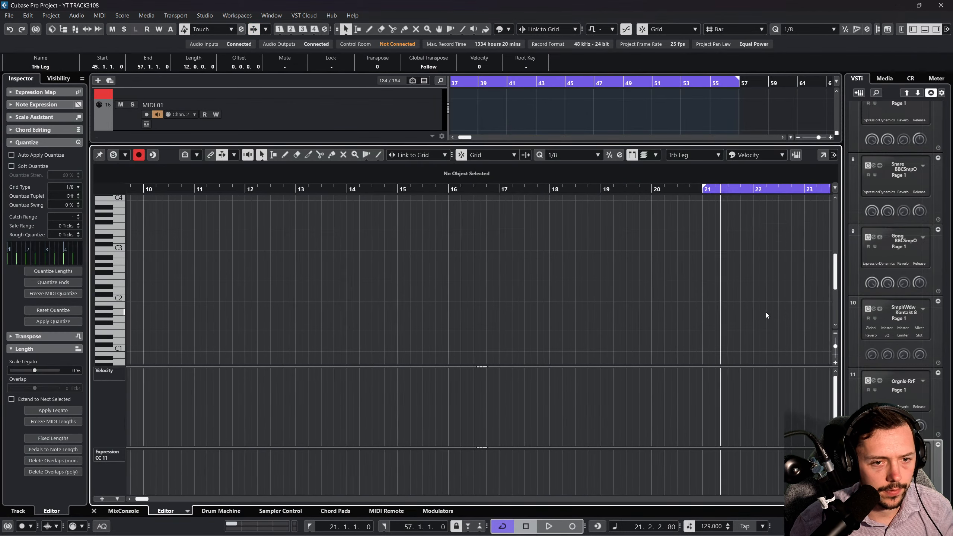
pyautogui.scroll(-3, 682, 278)
pyautogui.scroll(6, 677, 277)
pyautogui.press('g')
pyautogui.press('g')
pyautogui.press('g')
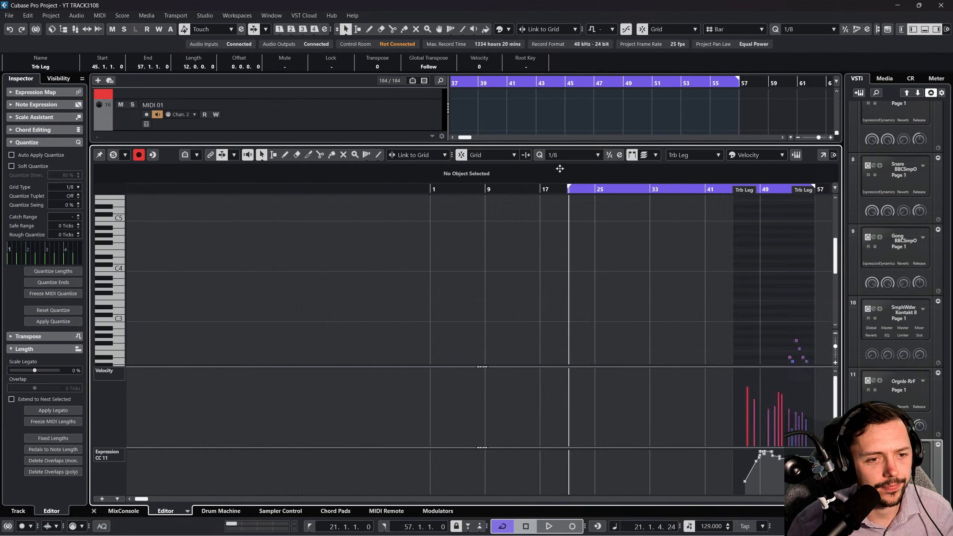
pyautogui.hscroll(8, 700, 282)
pyautogui.scroll(-2, 700, 282)
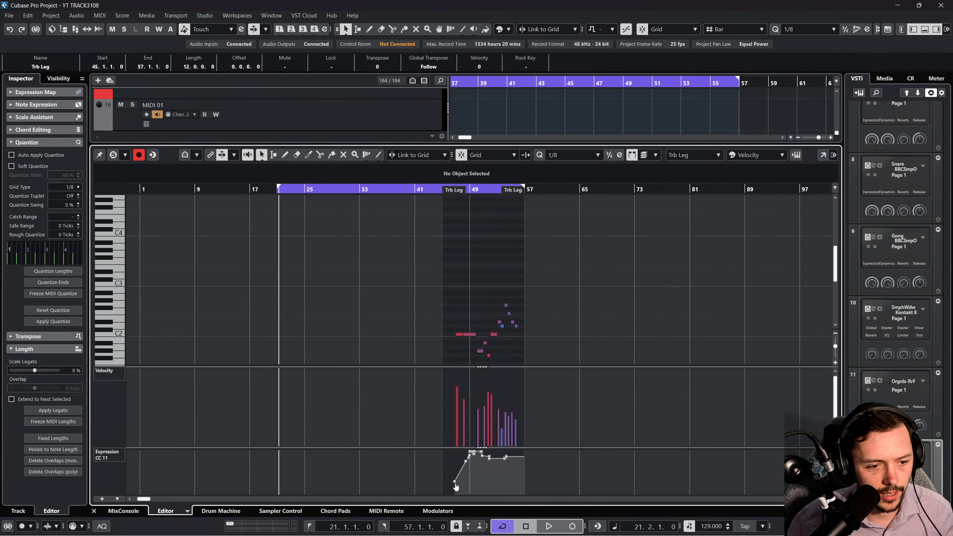
pyautogui.moveTo(456, 486); pyautogui.dragTo(451, 484)
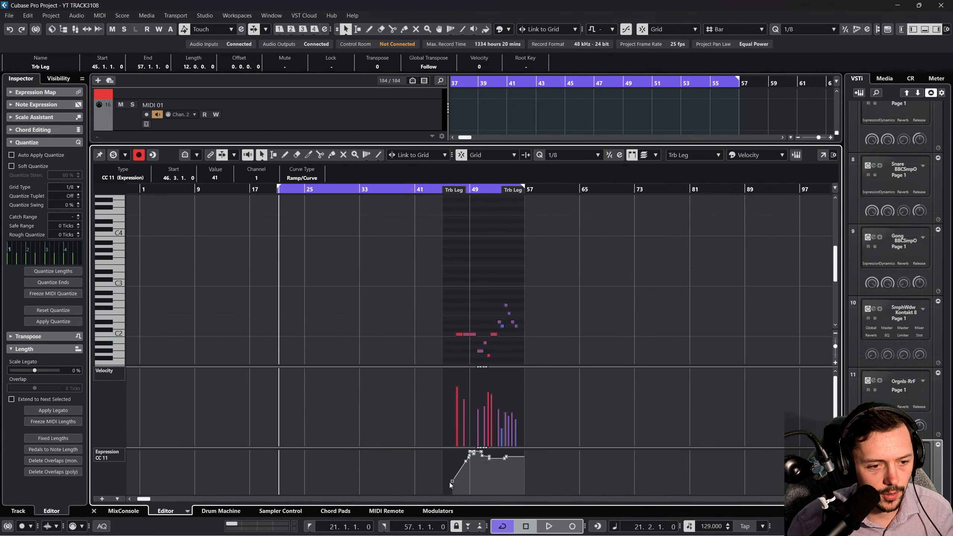
pyautogui.click(94, 512)
pyautogui.click(508, 360)
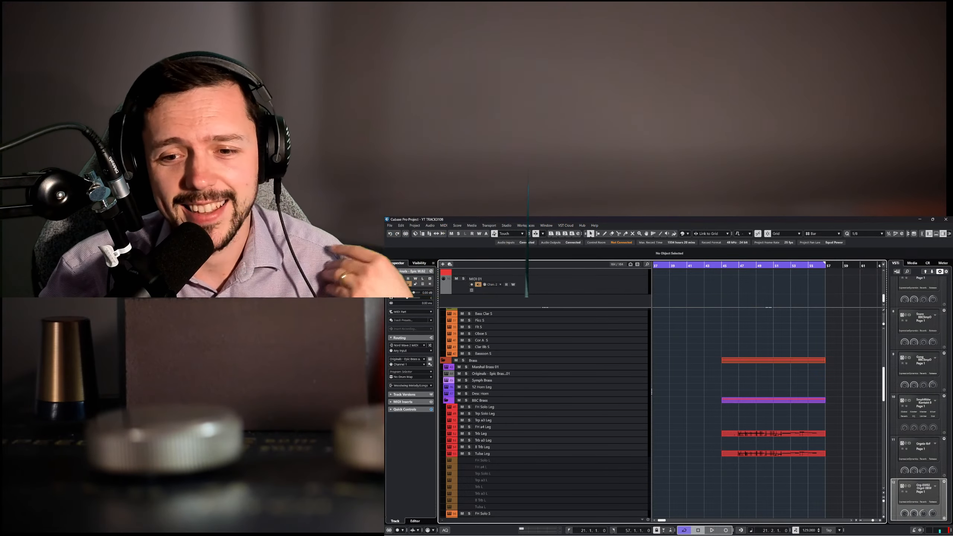
pyautogui.click(801, 362)
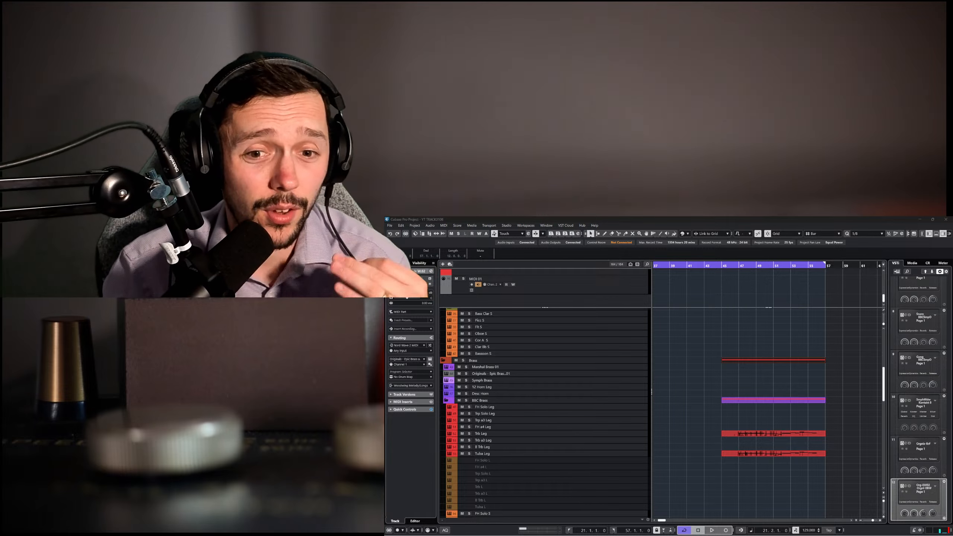
pyautogui.click(830, 378)
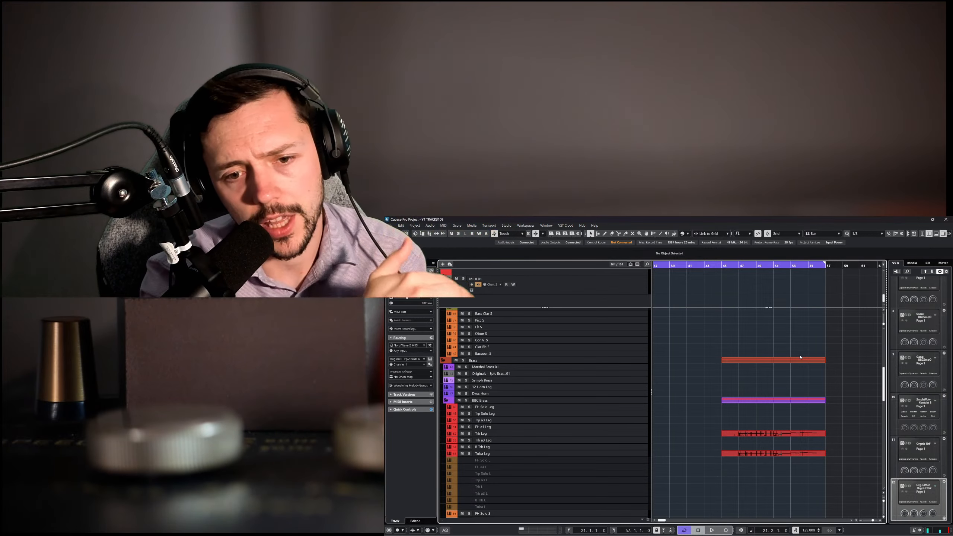
pyautogui.scroll(-10, 800, 357)
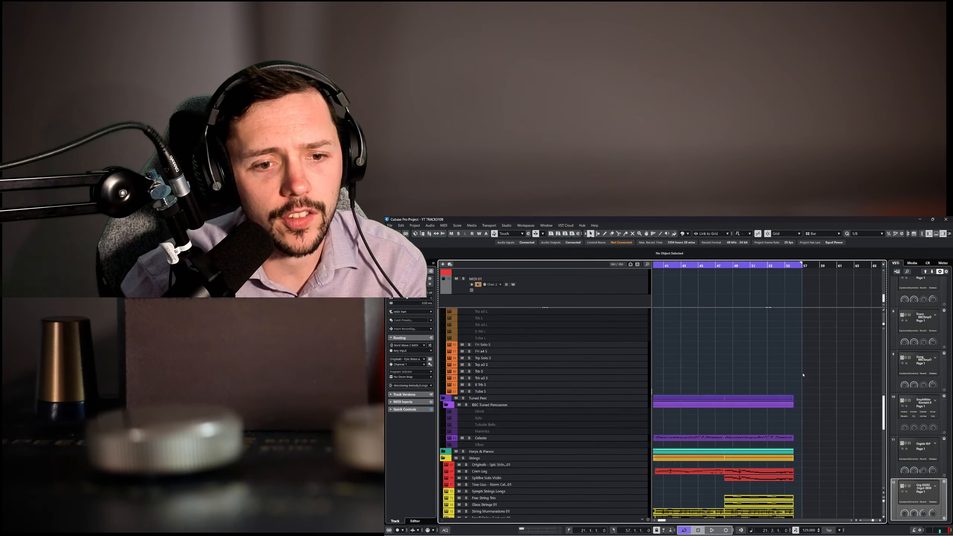
pyautogui.scroll(3, 803, 375)
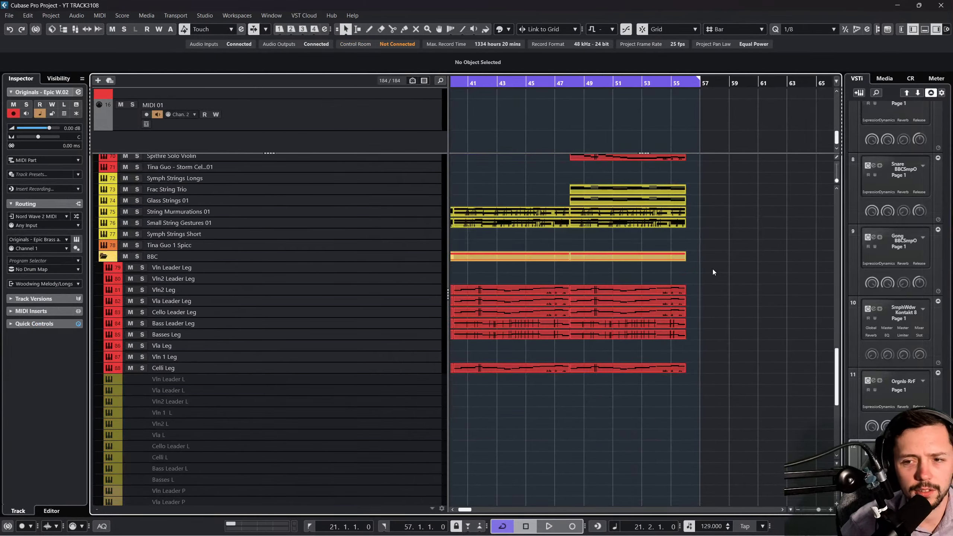
pyautogui.scroll(3, 713, 269)
pyautogui.moveTo(702, 451); pyautogui.dragTo(594, 233)
pyautogui.click(721, 273)
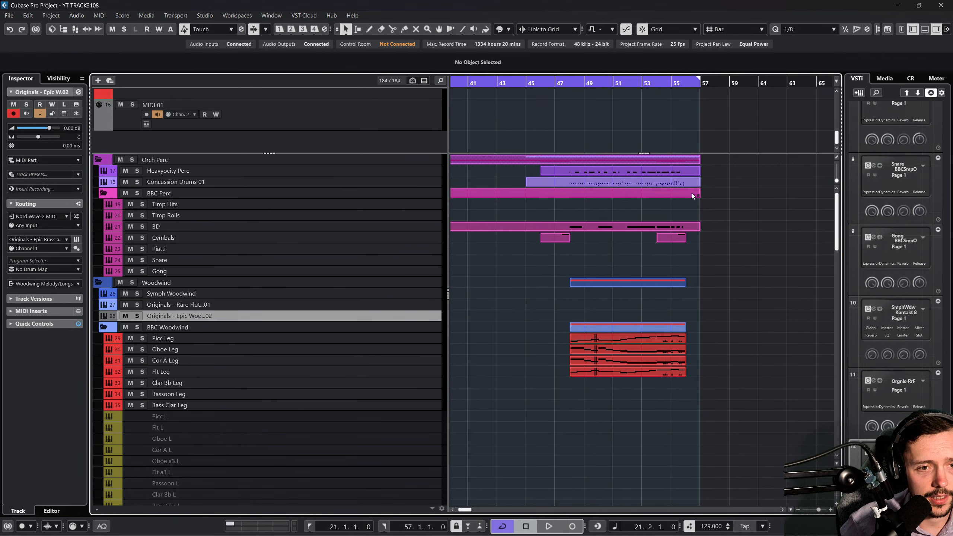
# Split the BD part at bar 56 and the Heavyocity Perc and Concussion Drums 01 parts at bar 48.
pyautogui.hotkey('ctrl', 'a')
pyautogui.rightClick(631, 214)
pyautogui.click(680, 211)
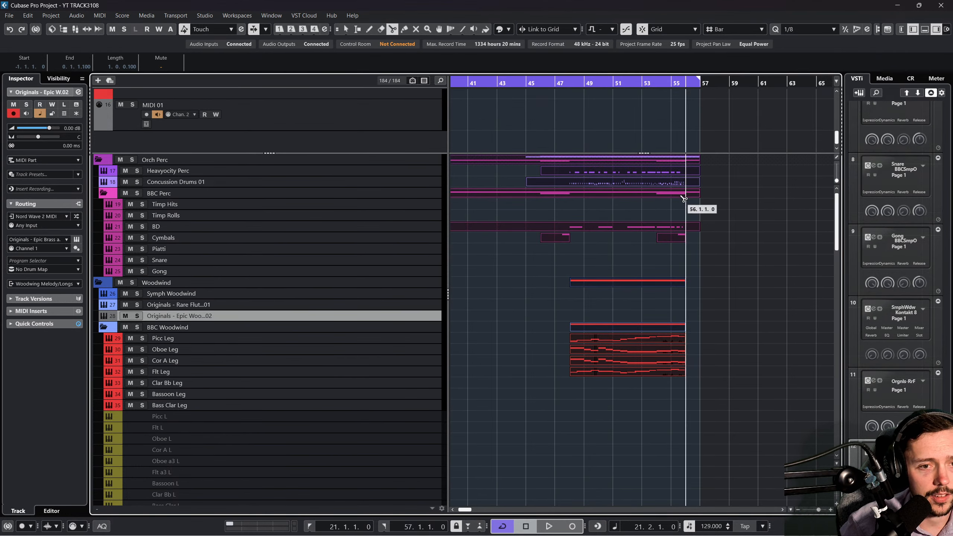
pyautogui.click(685, 194)
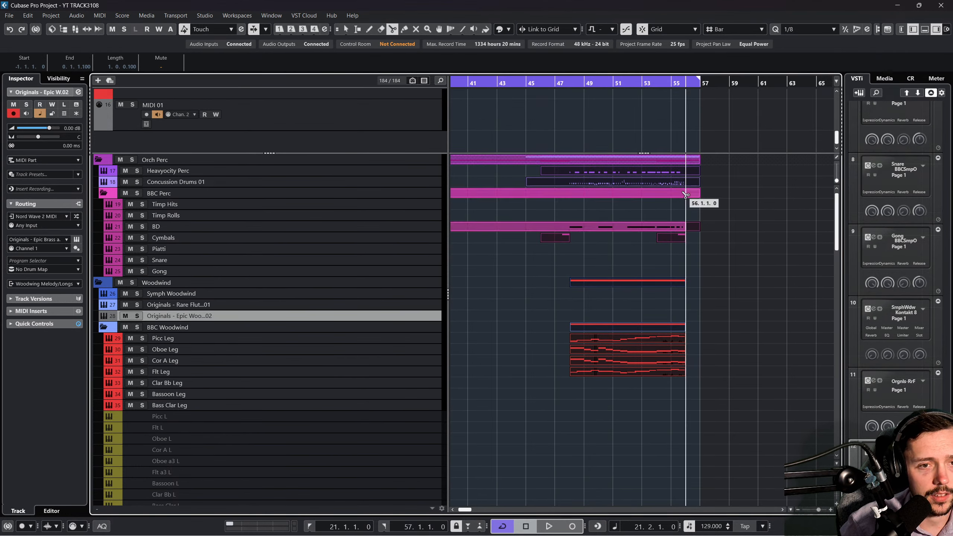
pyautogui.click(575, 187)
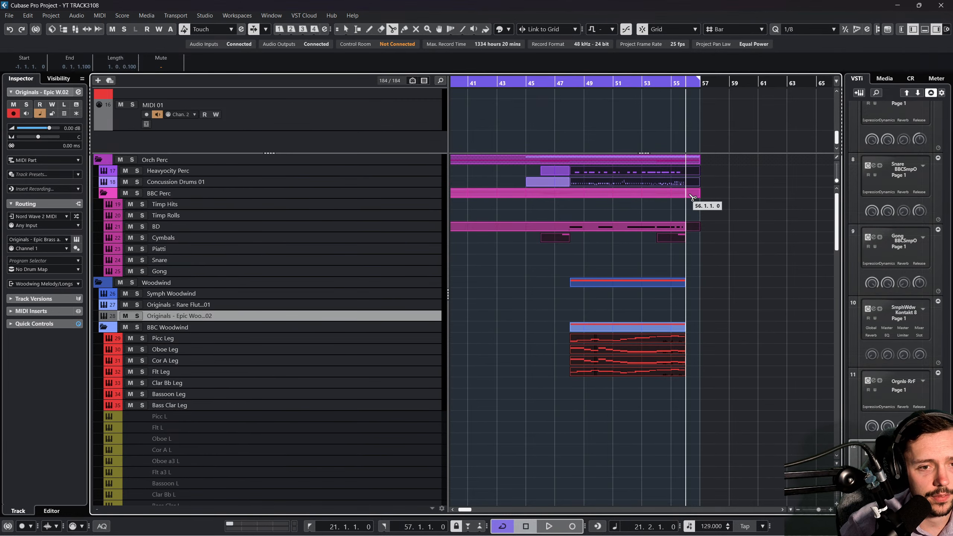
pyautogui.press('1')
# Select the parts from bar 48 across the tracks and split the Heavyocity Perc and Concussion Drums 01 parts at bar 56.
pyautogui.scroll(-15, 723, 193)
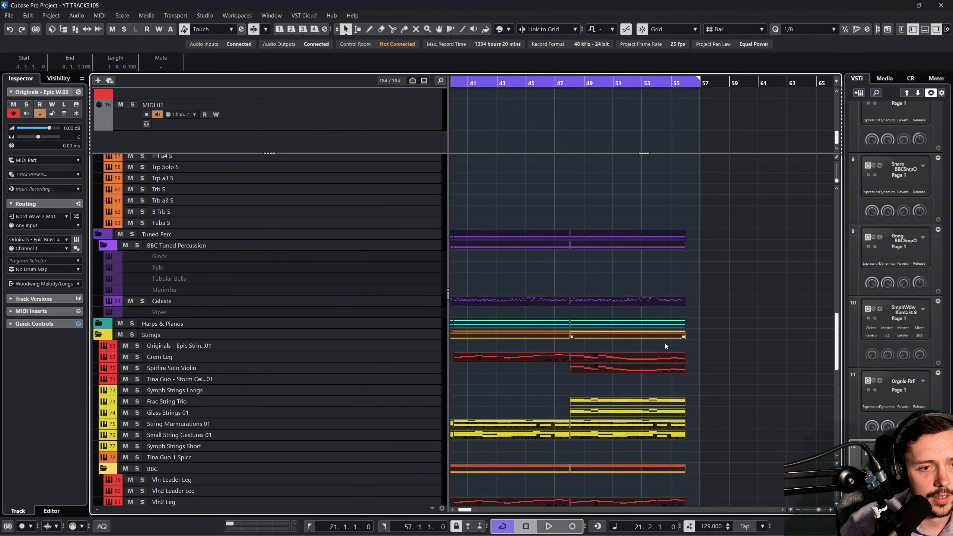
pyautogui.moveTo(676, 468); pyautogui.dragTo(578, 170)
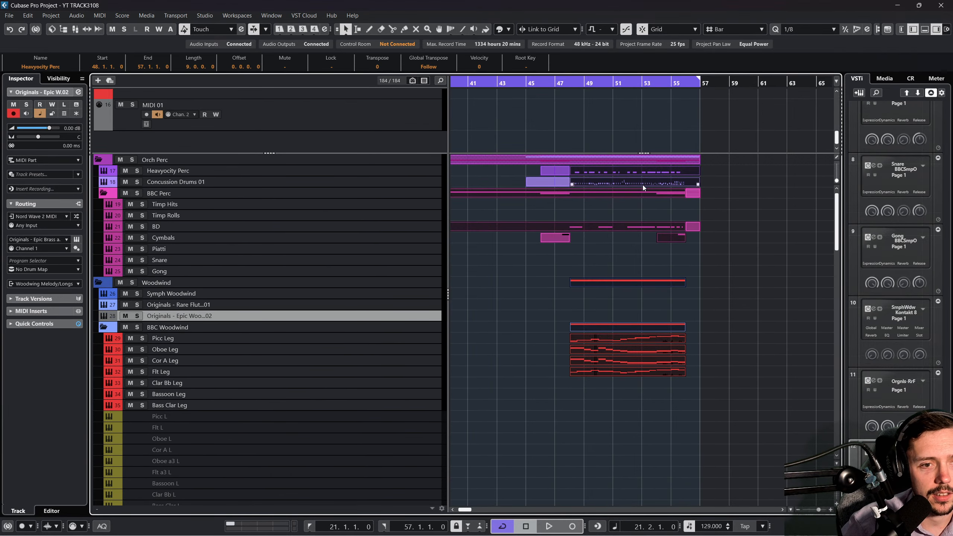
pyautogui.press('3')
pyautogui.click(689, 184)
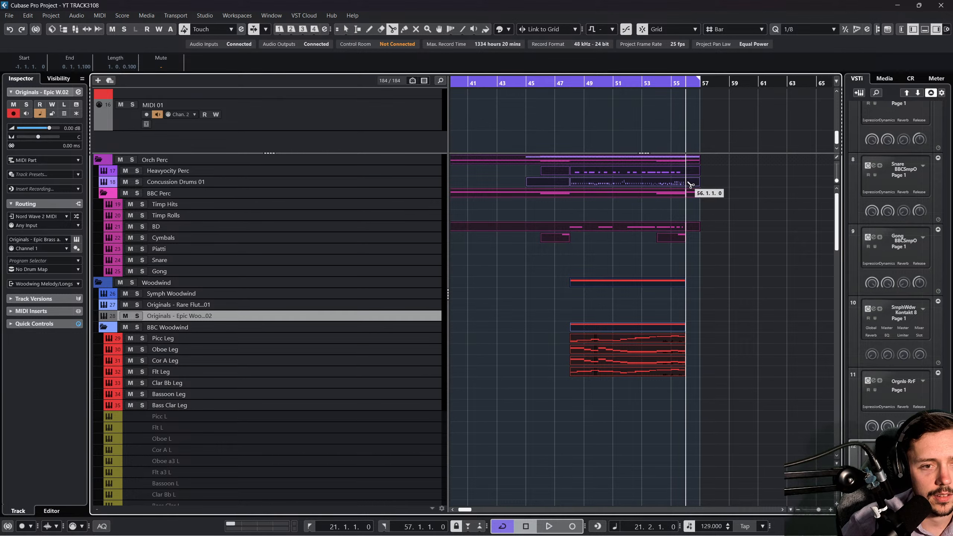
pyautogui.press('1')
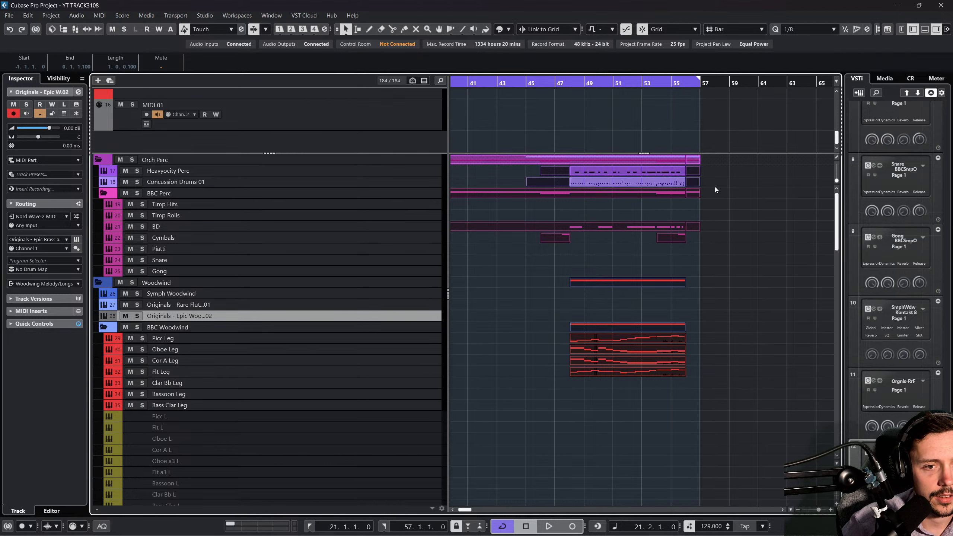
pyautogui.click(713, 169)
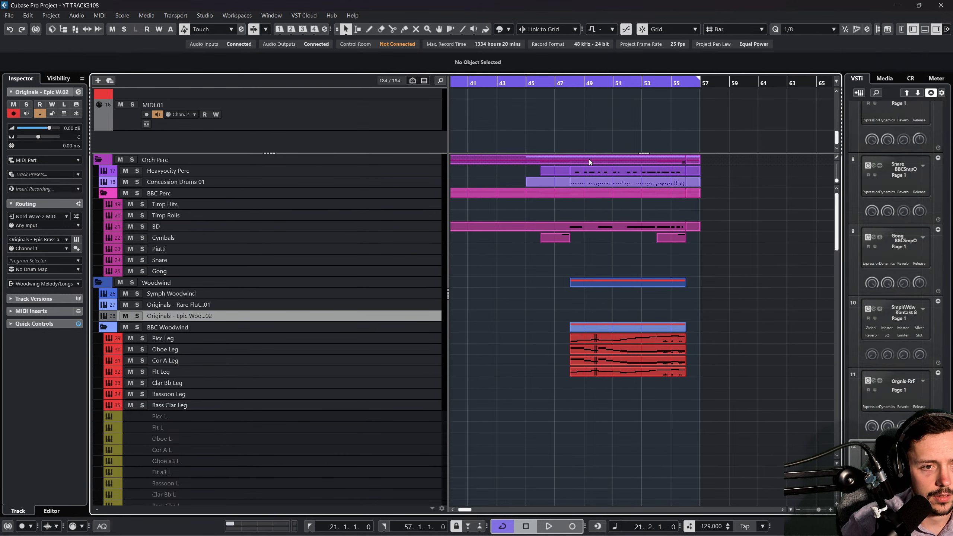
# Select the parts from bar 48 to 56 from the strings up to the percussion to check their boundaries, and clear the selection.
pyautogui.click(590, 169)
pyautogui.keyDown('shift'); pyautogui.click(597, 178); pyautogui.keyUp('shift')
pyautogui.click(609, 260)
pyautogui.scroll(-4, 610, 261)
pyautogui.scroll(-10, 610, 263)
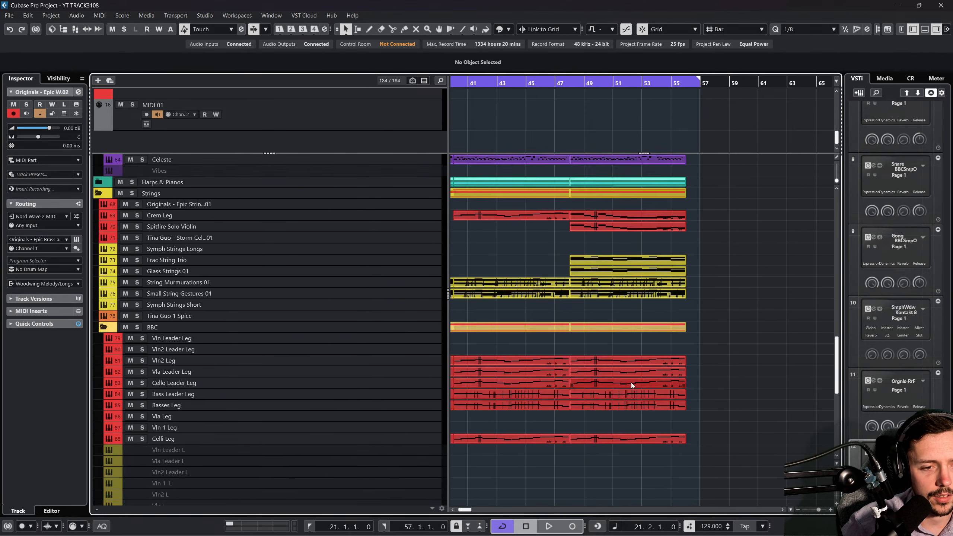
pyautogui.moveTo(657, 381); pyautogui.dragTo(598, 173)
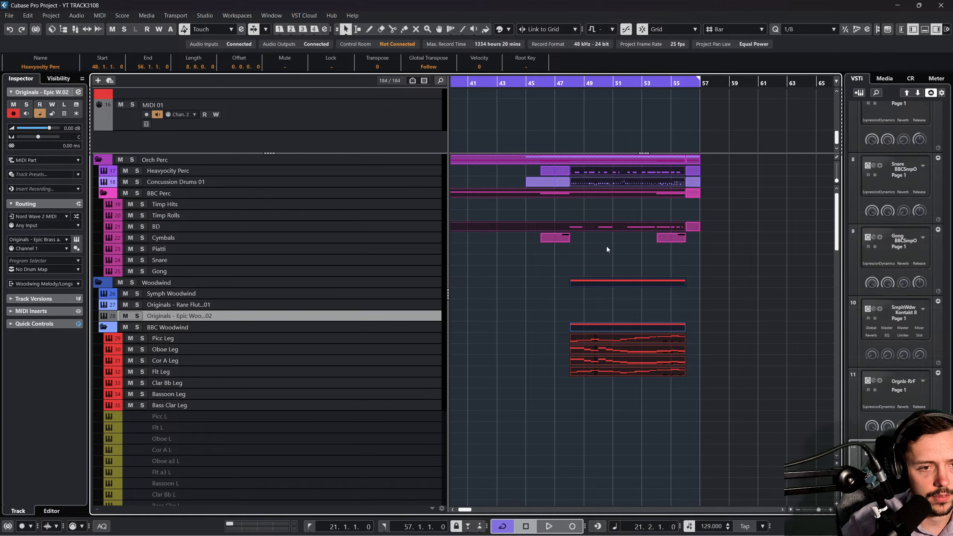
pyautogui.click(614, 234)
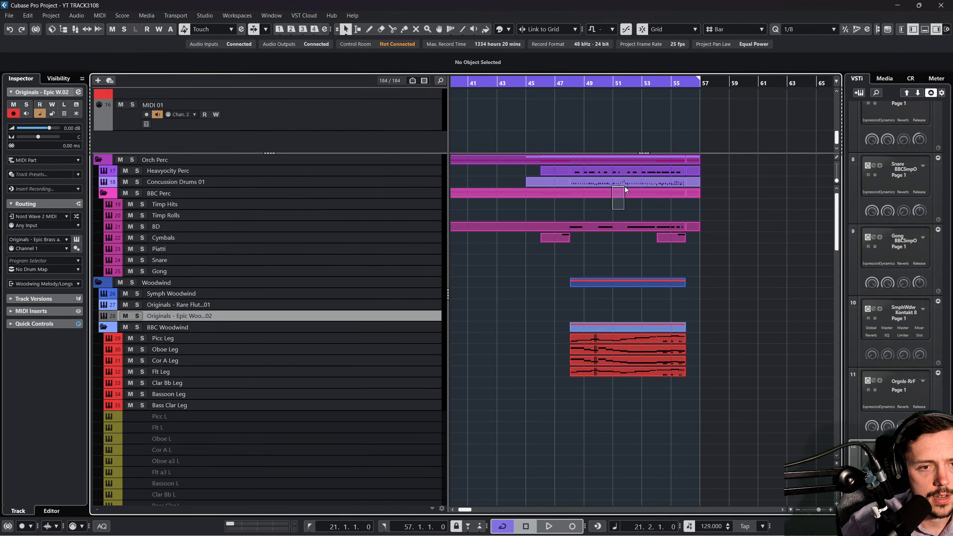
# Select all parts on the tracks, split the BD part at bar 48 and clear the selection.
pyautogui.moveTo(624, 186); pyautogui.dragTo(625, 187)
pyautogui.rightClick(613, 203)
pyautogui.hotkey('ctrl', 'a')
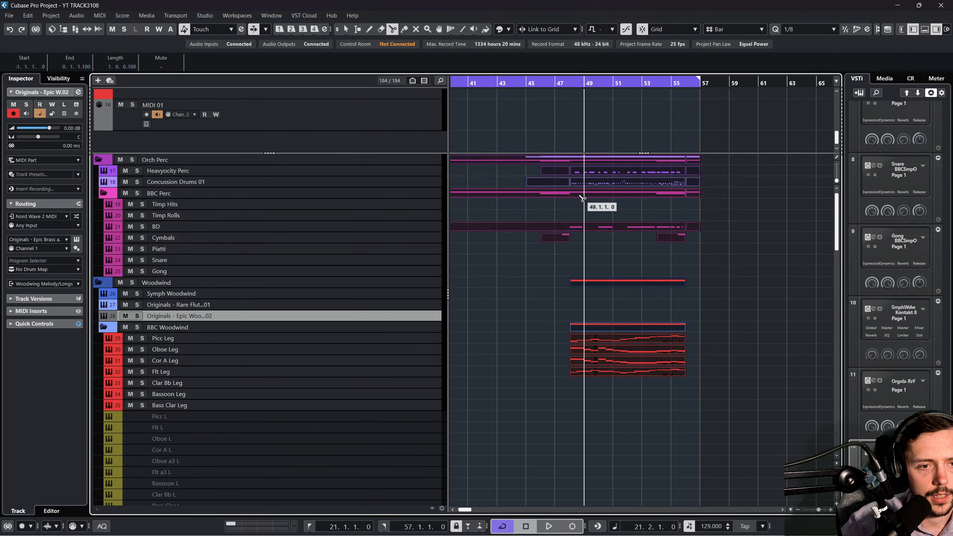
pyautogui.click(573, 193)
pyautogui.press('1')
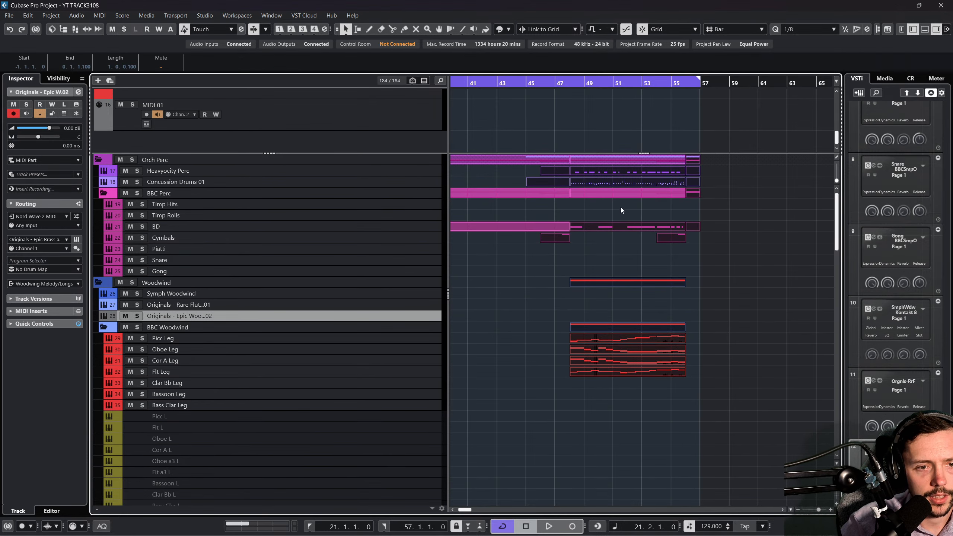
pyautogui.click(609, 249)
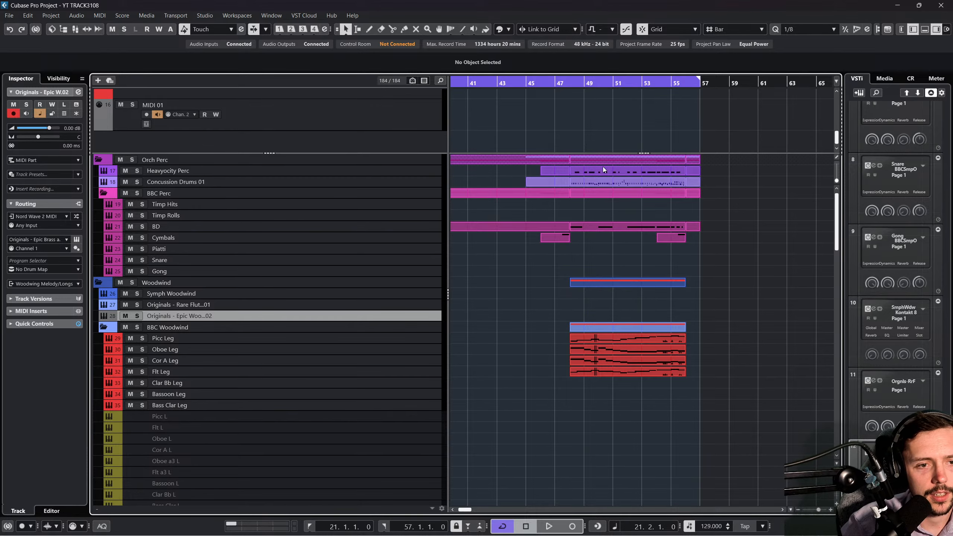
# Select all the parts between bars 48 and 56 and duplicate them to follow on from bar 56 to 64.
pyautogui.scroll(-15, 603, 167)
pyautogui.scroll(15, 629, 467)
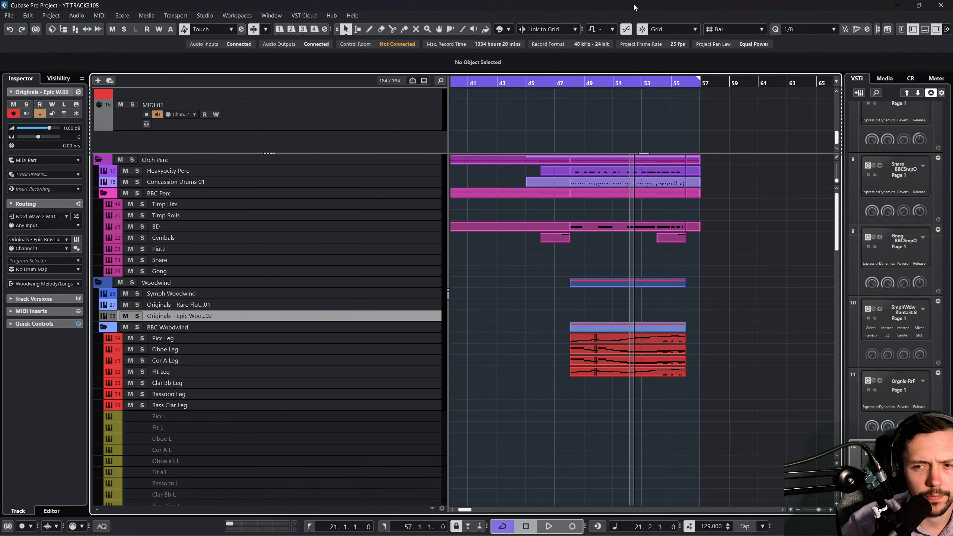
pyautogui.click(615, 172)
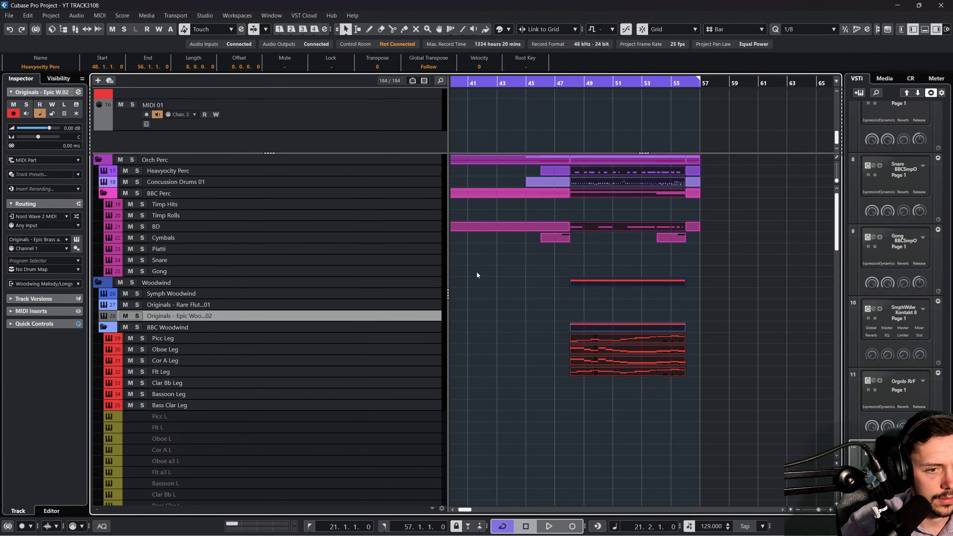
pyautogui.hotkey('ctrl', 'd')
pyautogui.scroll(-2, 676, 298)
pyautogui.scroll(2, 685, 297)
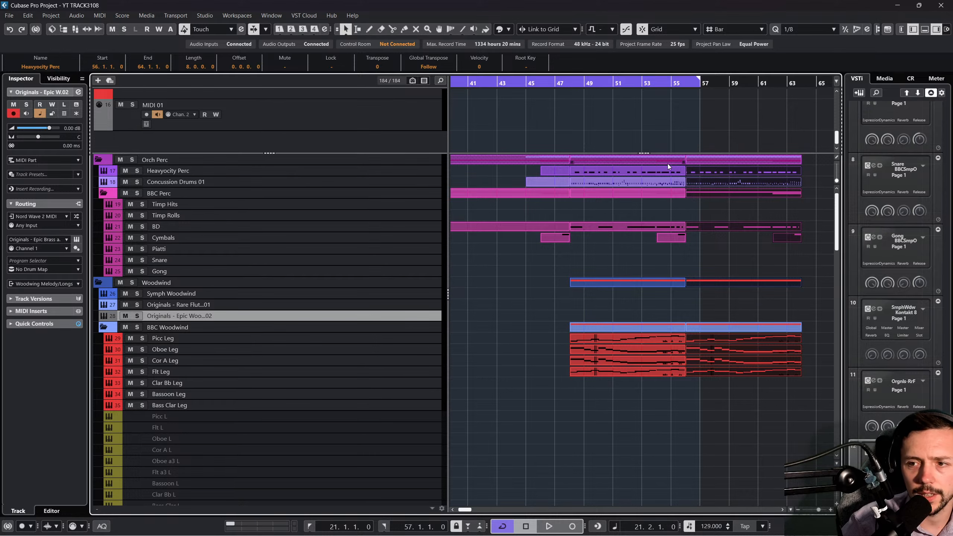
pyautogui.click(99, 15)
pyautogui.click(112, 24)
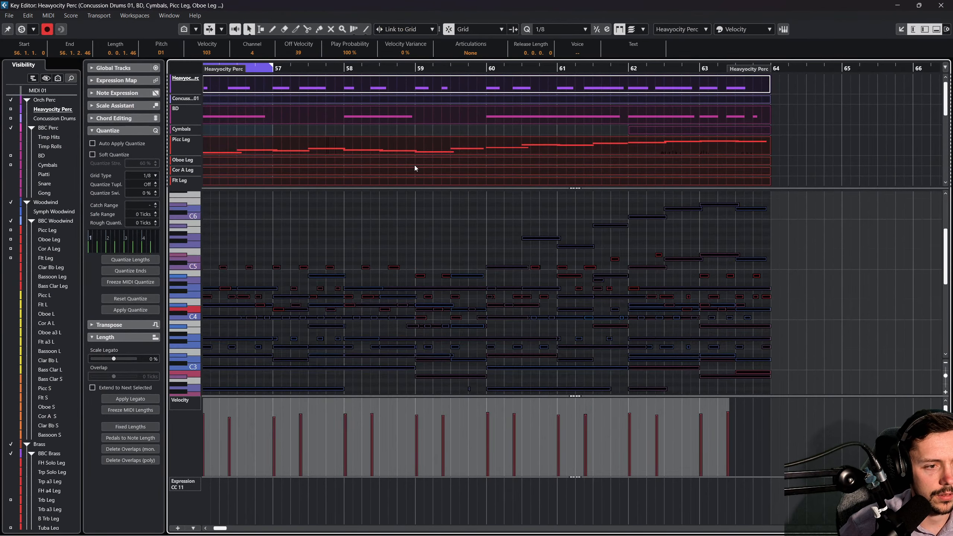
pyautogui.click(940, 5)
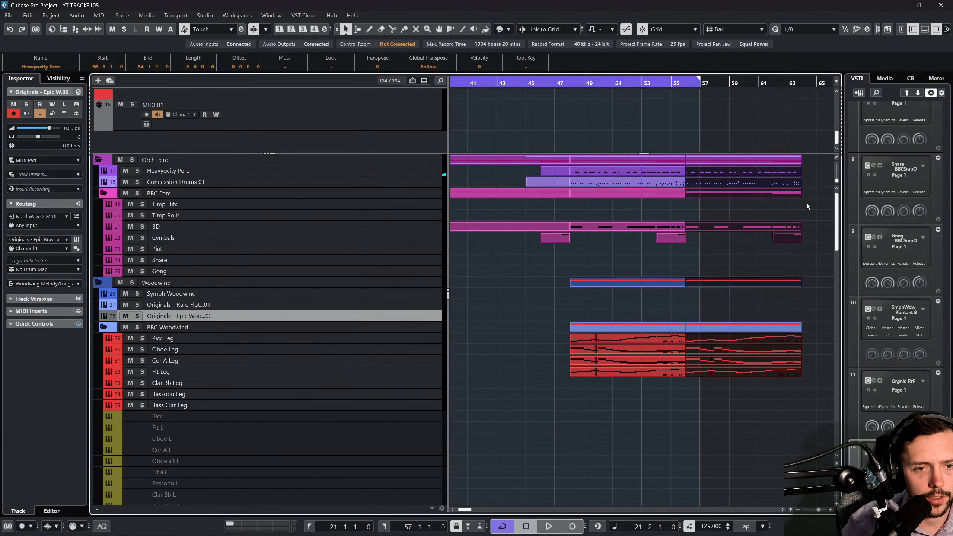
# Exclude the percussion parts from the selected copies and transpose all notes of the remaining parts in bars 56 to 64 up three semitones.
pyautogui.click(807, 218)
pyautogui.scroll(-20, 713, 338)
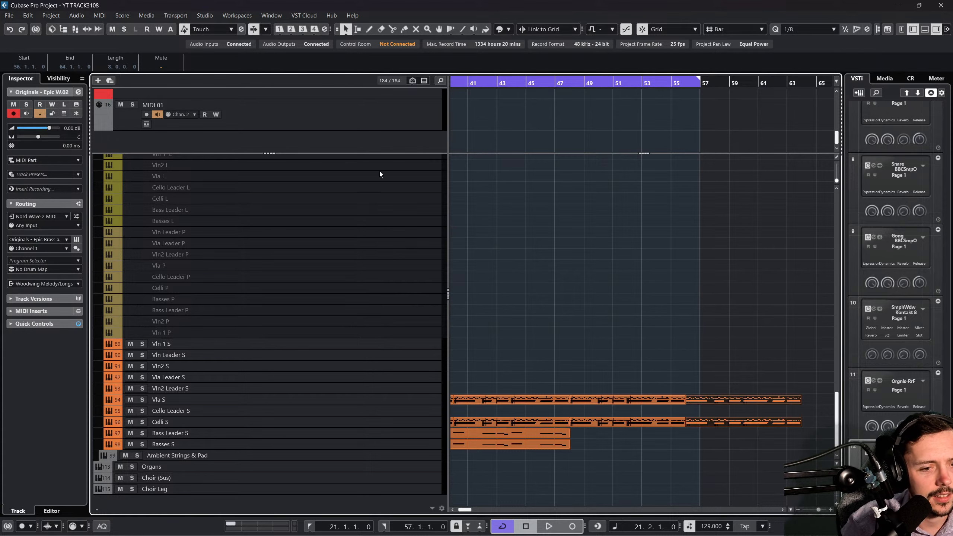
pyautogui.scroll(-1, 381, 173)
pyautogui.click(100, 16)
pyautogui.click(107, 27)
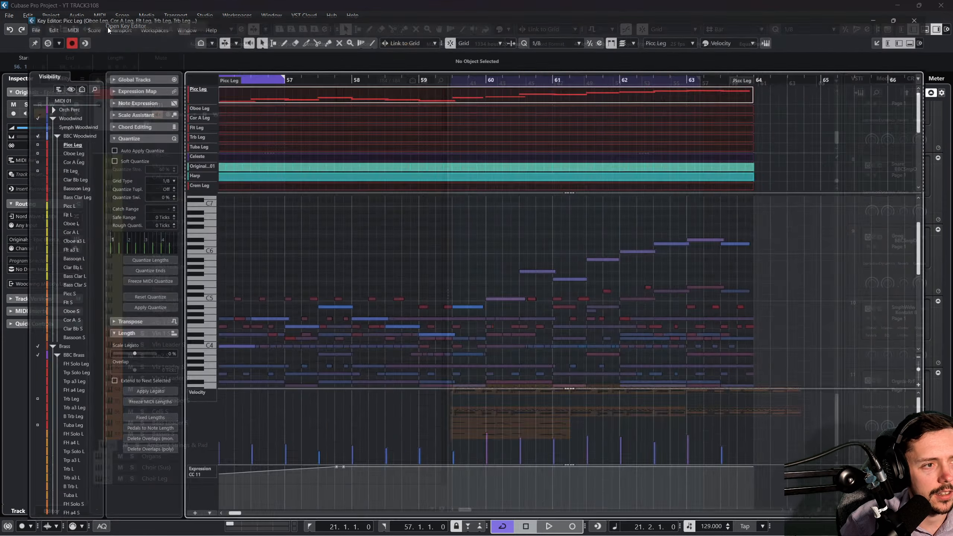
pyautogui.press('Up')
pyautogui.press('Up')
pyautogui.press('Up')
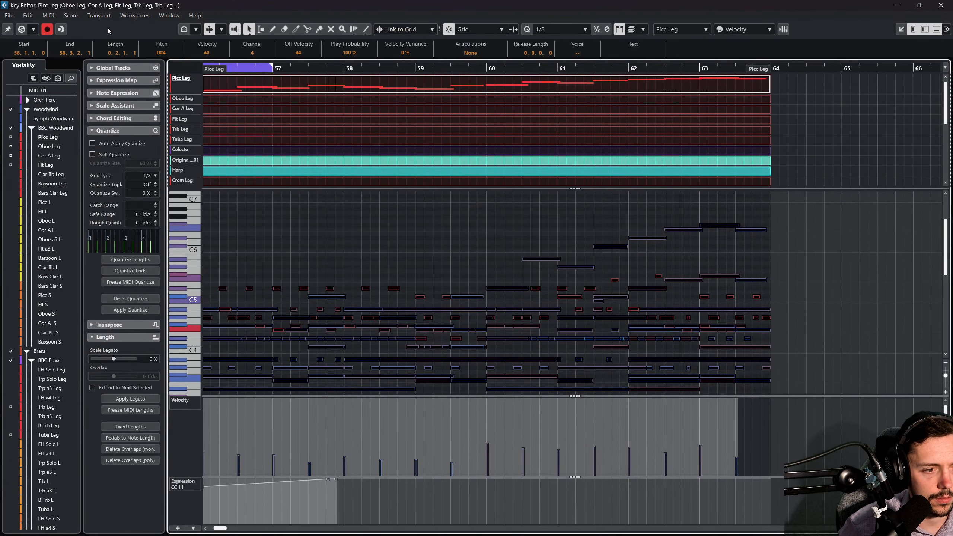
pyautogui.click(946, 9)
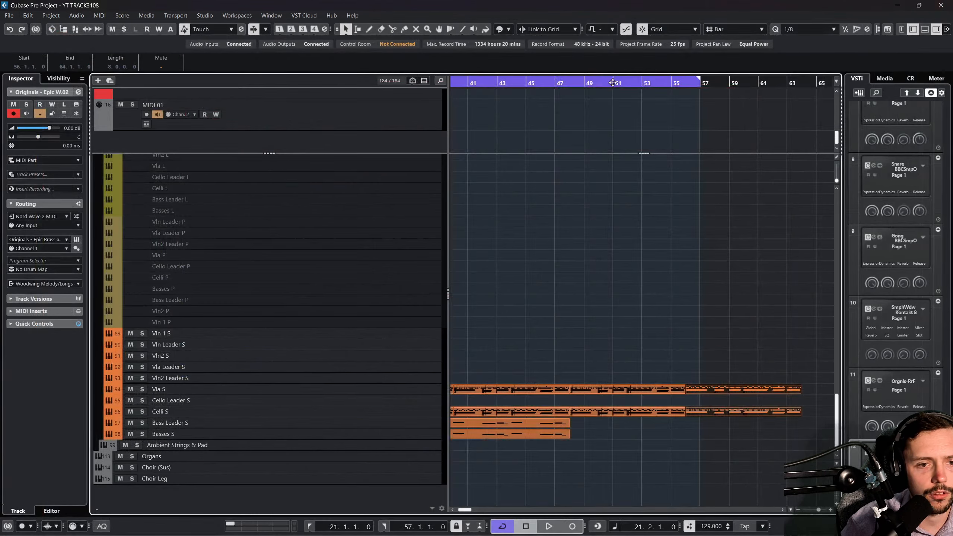
# Turn off cycle playback and play the arrangement from bar 48 to hear the transition into the transposed section at bar 56.
pyautogui.click(503, 526)
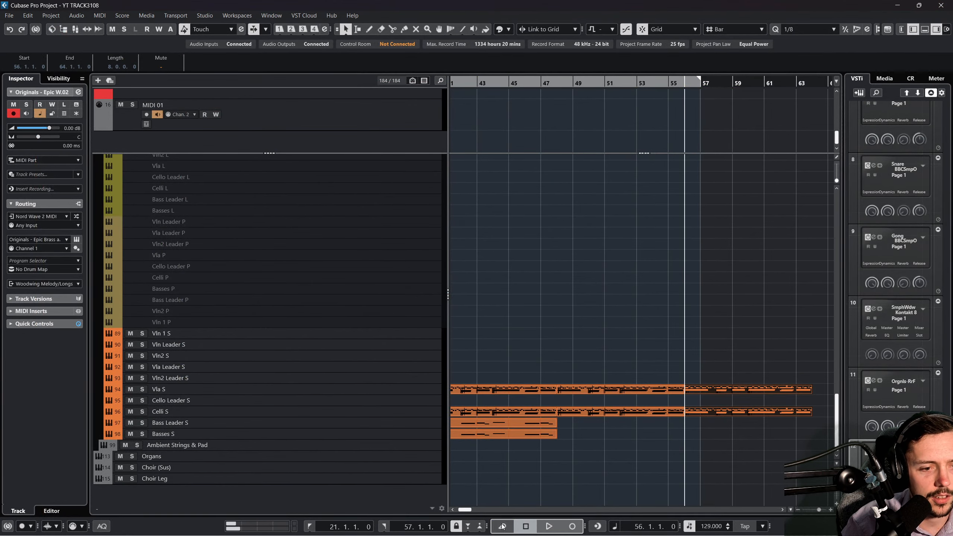
pyautogui.moveTo(655, 84); pyautogui.dragTo(557, 83)
pyautogui.press('space')
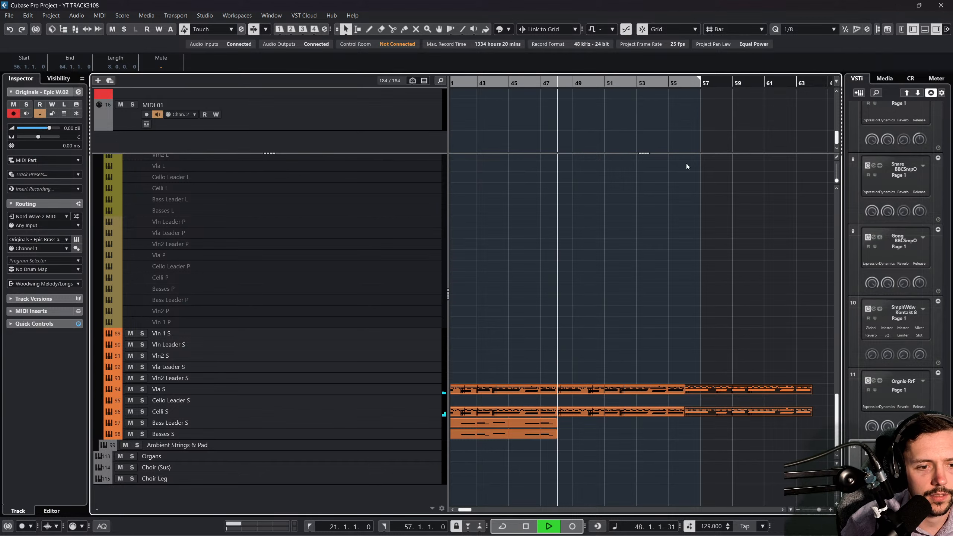
pyautogui.scroll(10, 626, 261)
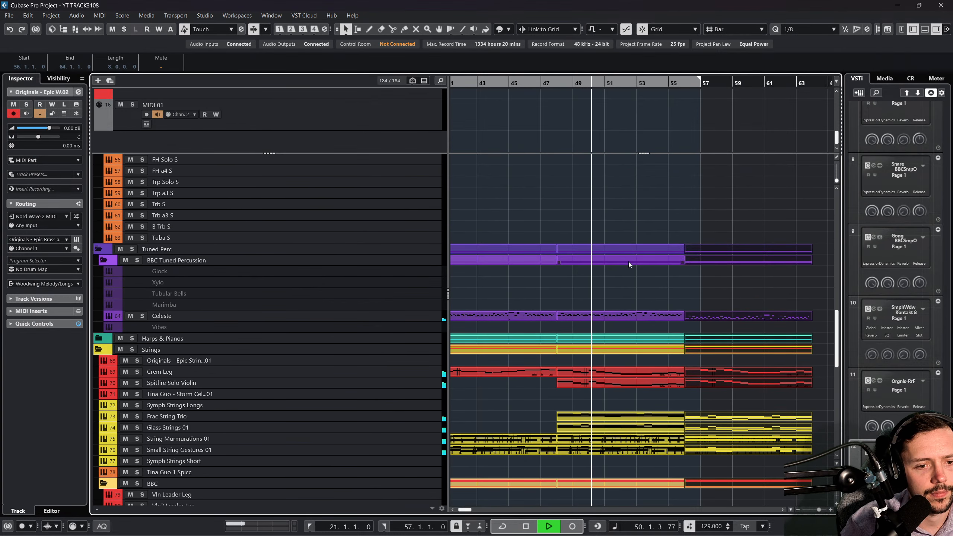
pyautogui.scroll(-2, 628, 262)
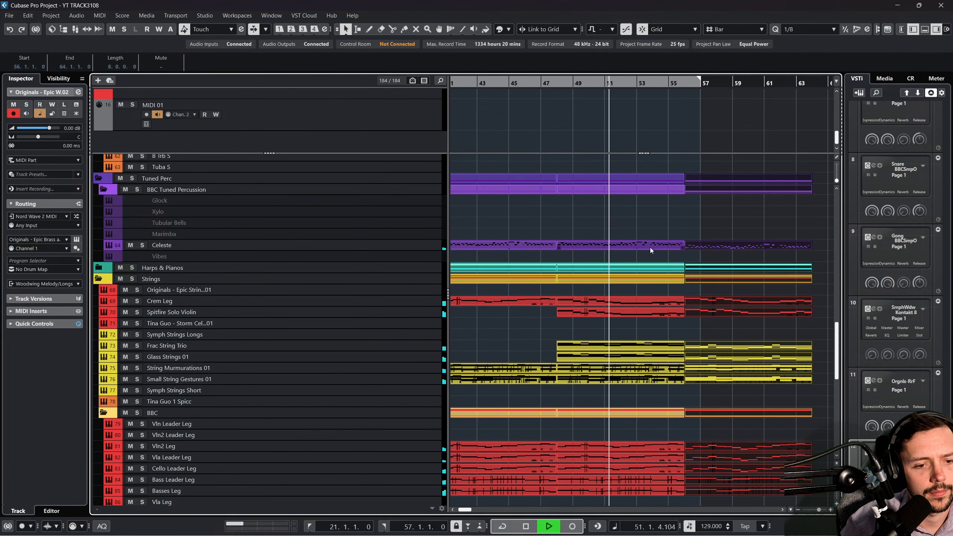
pyautogui.scroll(-4, 668, 246)
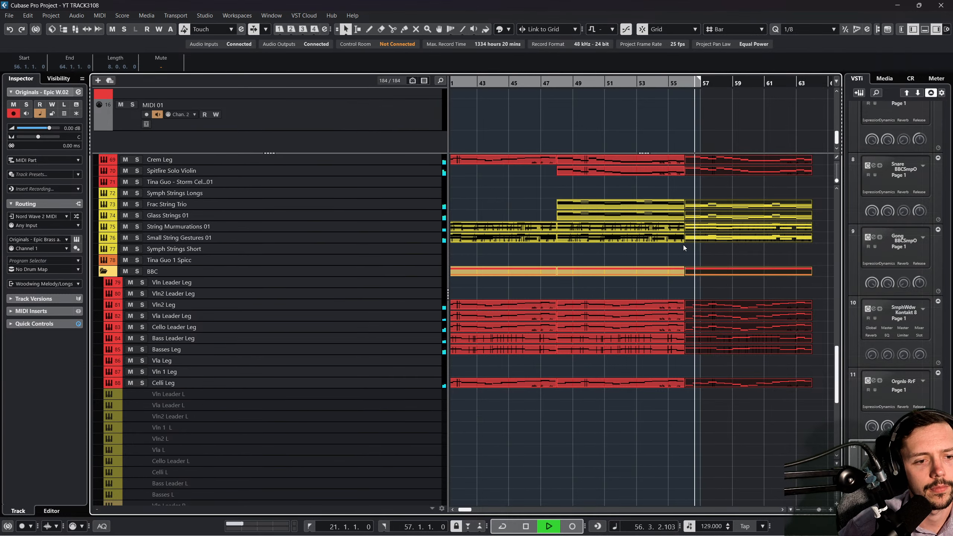
# Try the notes of the copied parts in bars 56 to 64 one semitone higher.
pyautogui.click(97, 16)
pyautogui.click(125, 26)
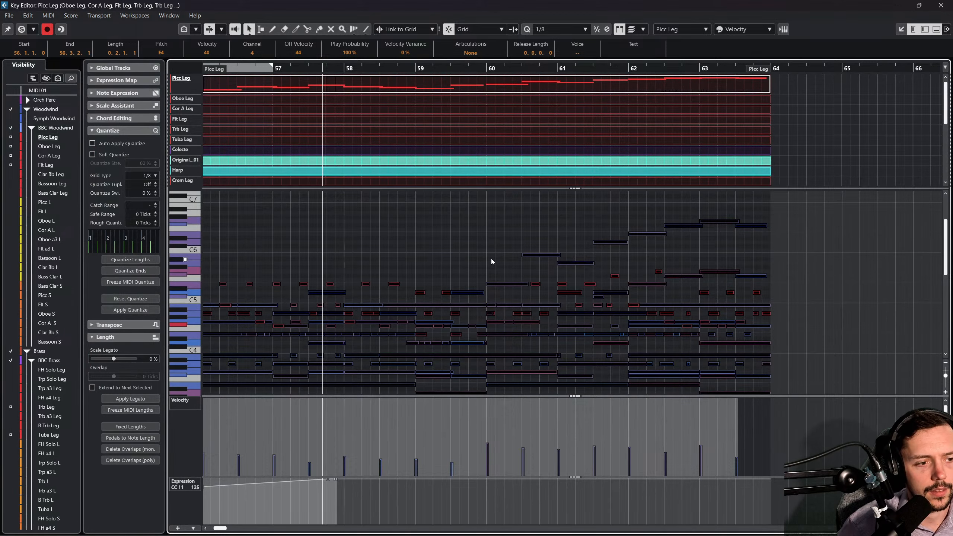
pyautogui.click(942, 5)
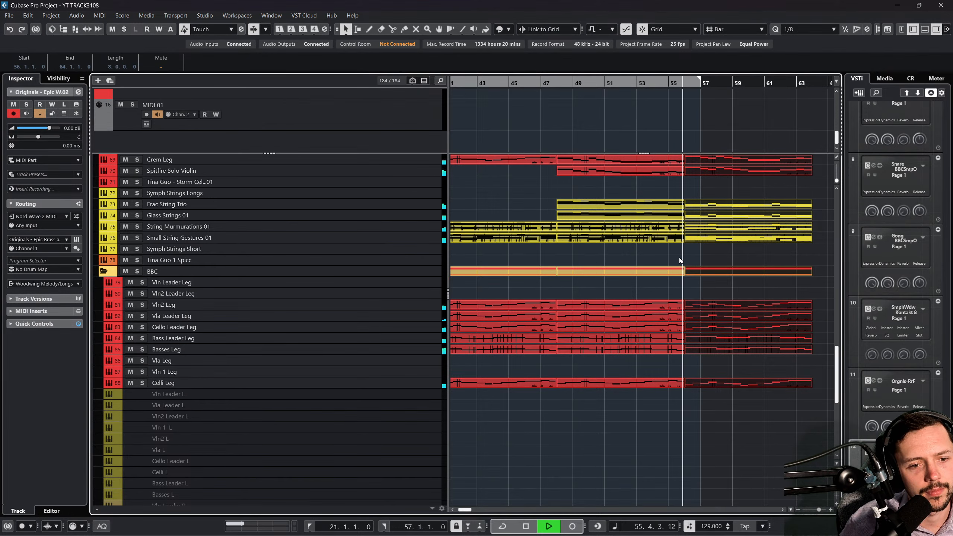
pyautogui.press('space')
# Try the notes of the copied parts two semitones lower and play back the transition across bar 56.
pyautogui.click(99, 16)
pyautogui.click(114, 26)
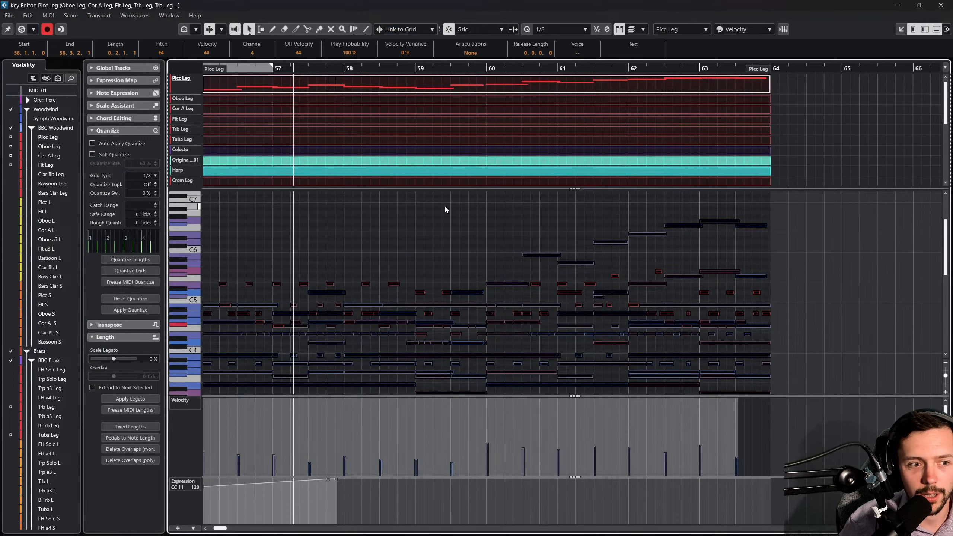
pyautogui.click(941, 5)
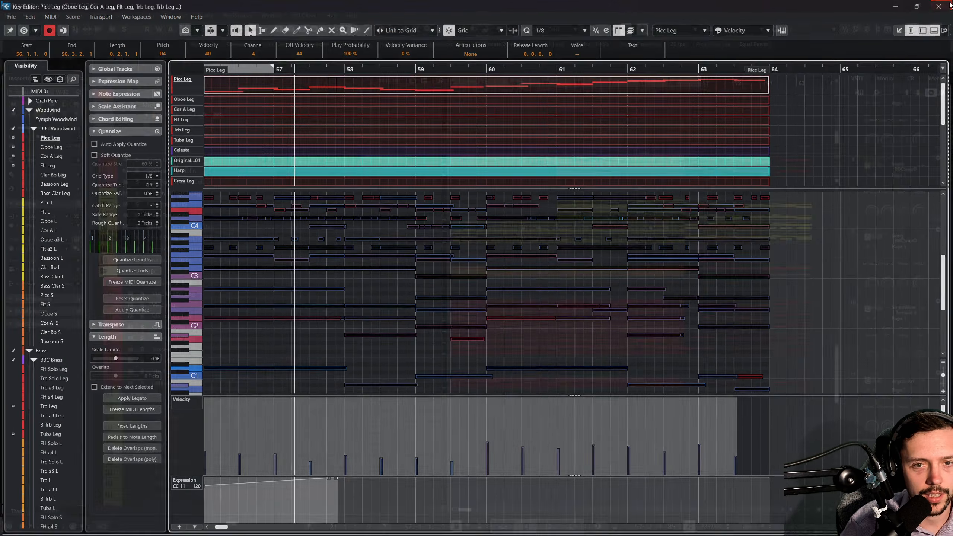
pyautogui.press('space')
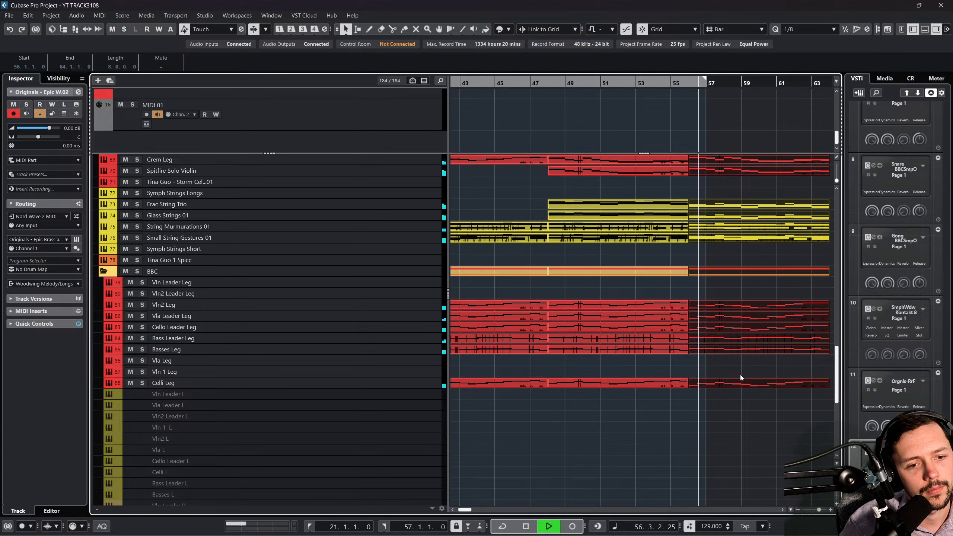
pyautogui.scroll(-8, 727, 342)
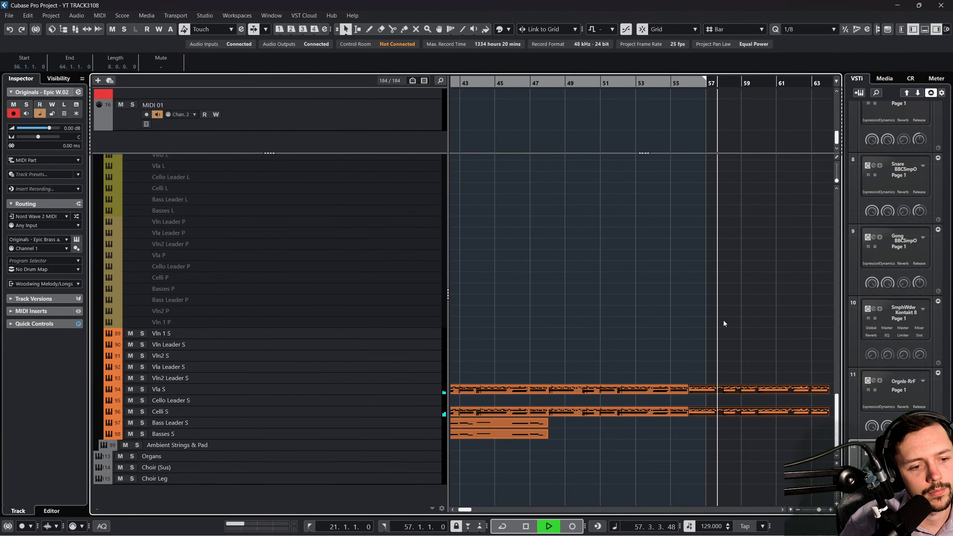
pyautogui.scroll(10, 723, 320)
pyautogui.press('space')
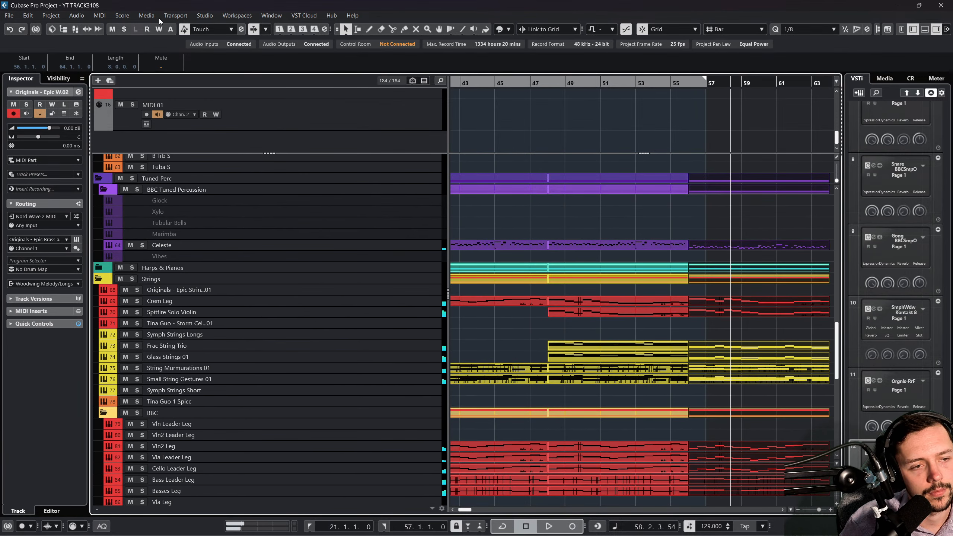
# Raise the notes of the copied parts in bars 56 to 64 by one semitone and close the editor.
pyautogui.click(99, 15)
pyautogui.click(113, 29)
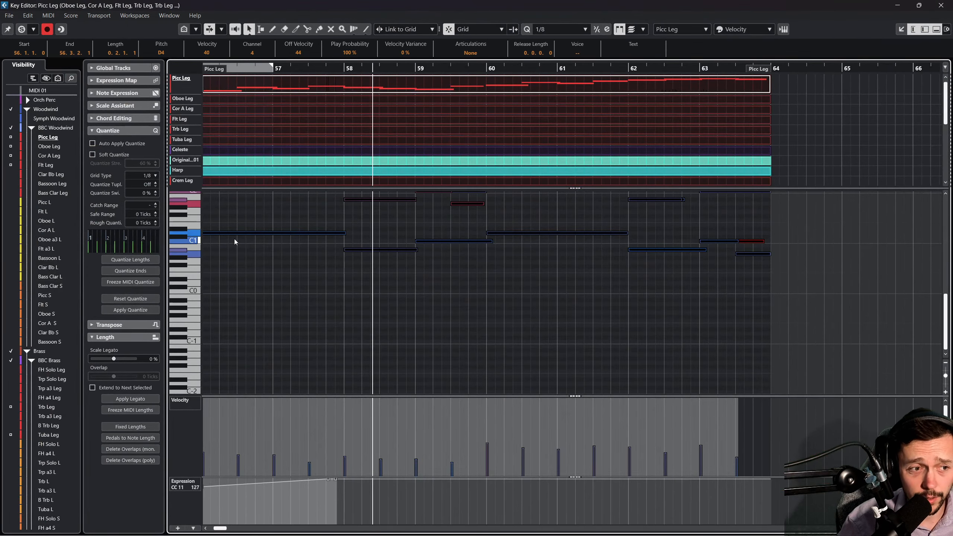
pyautogui.scroll(4, 484, 331)
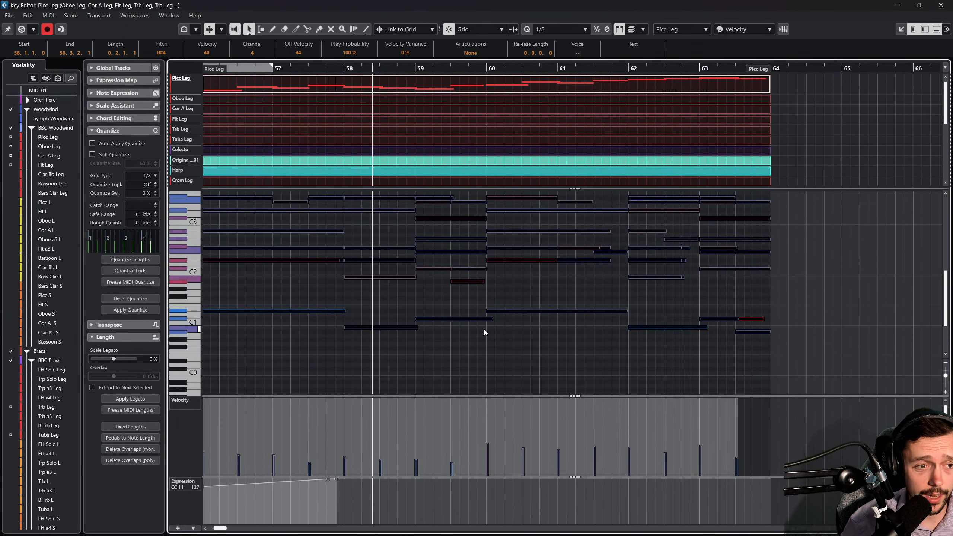
pyautogui.hscroll(2, 484, 330)
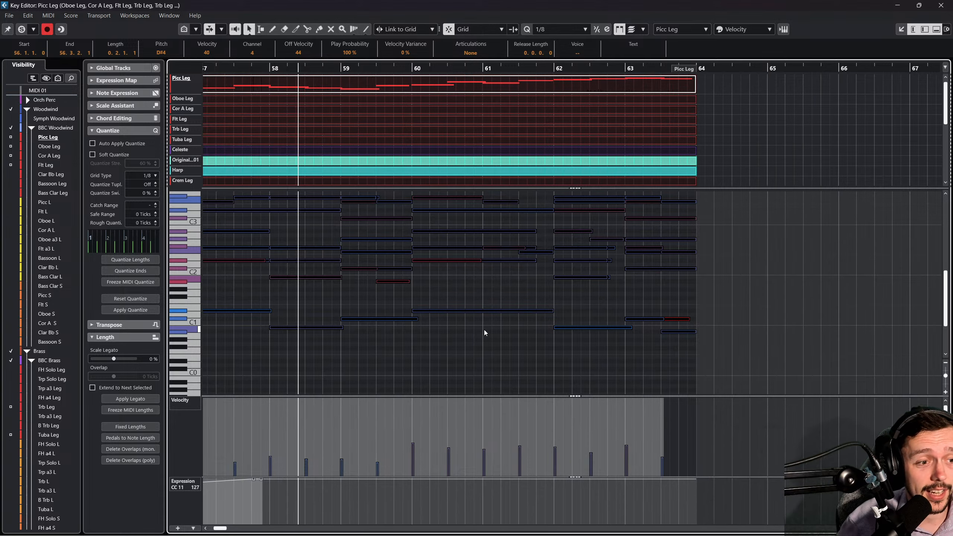
pyautogui.hscroll(-2, 484, 330)
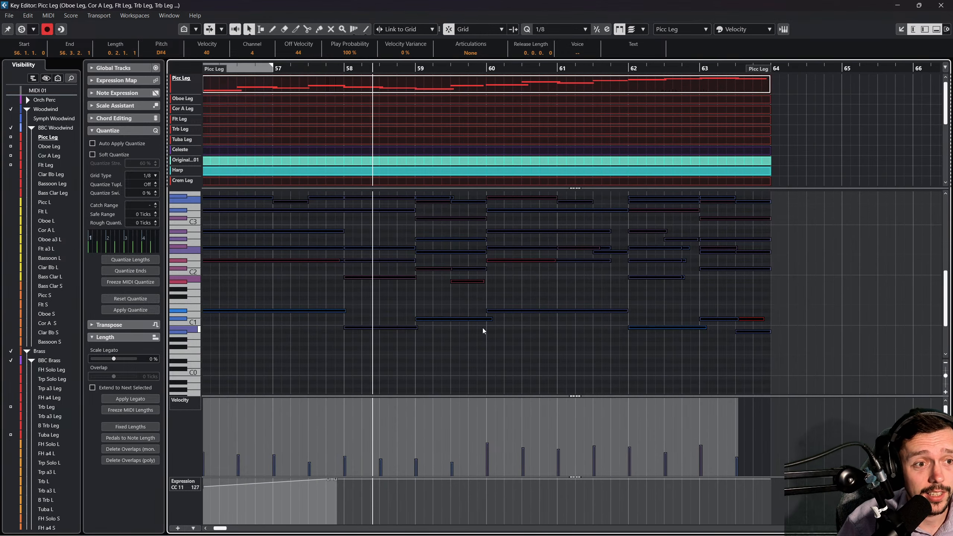
pyautogui.click(942, 4)
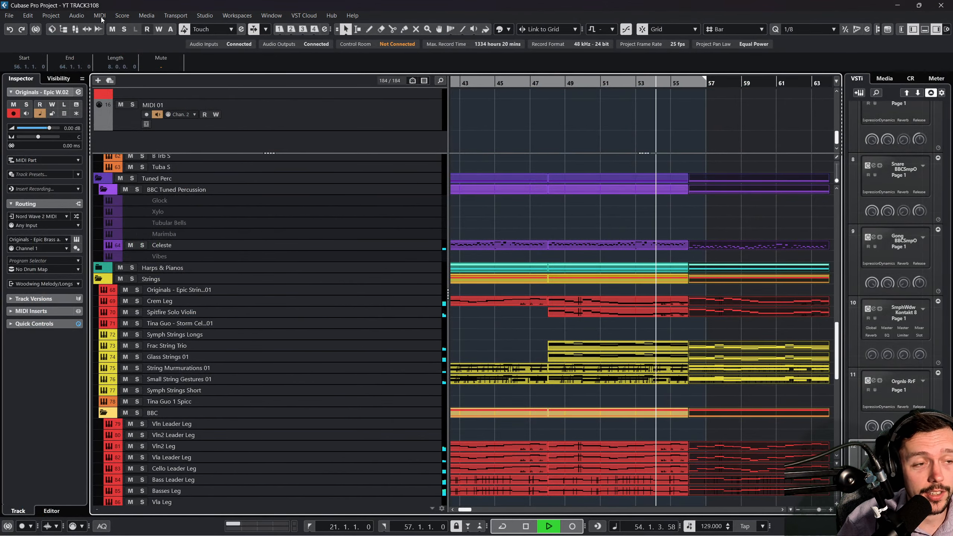
# Examine the transposed notes from bar 56 in the Key Editor during playback, then clear the note selection and close the editor.
pyautogui.click(100, 16)
pyautogui.click(119, 26)
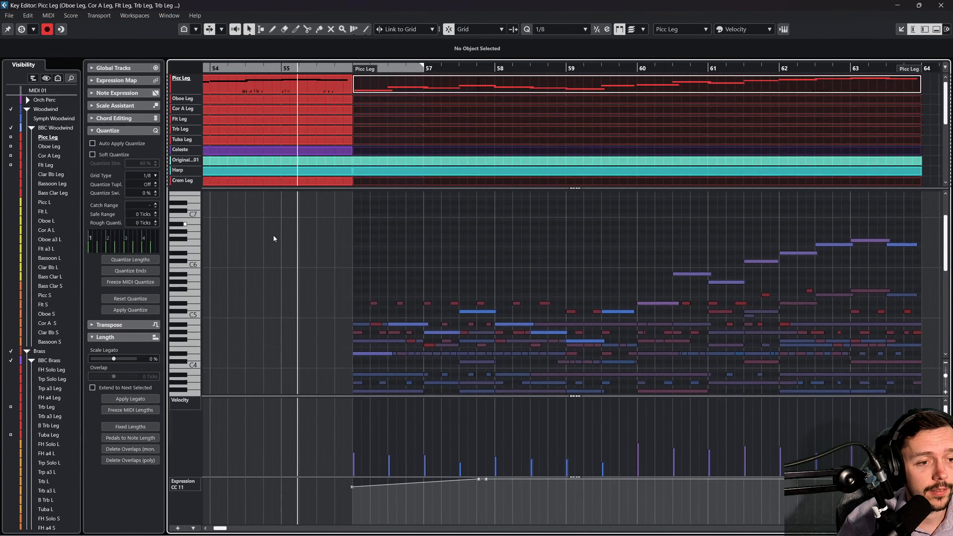
pyautogui.scroll(-4, 408, 255)
pyautogui.hotkey('ctrl', 'a')
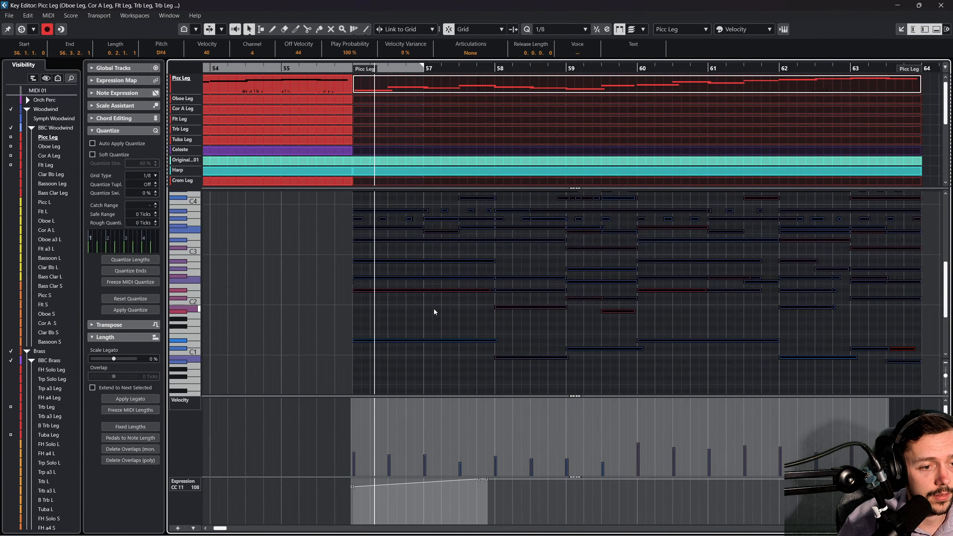
pyautogui.click(434, 311)
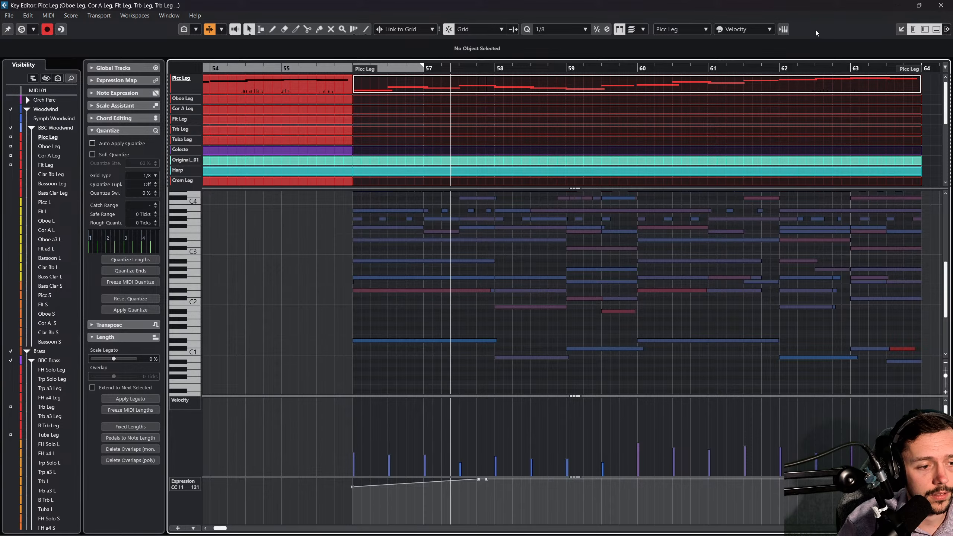
pyautogui.click(941, 5)
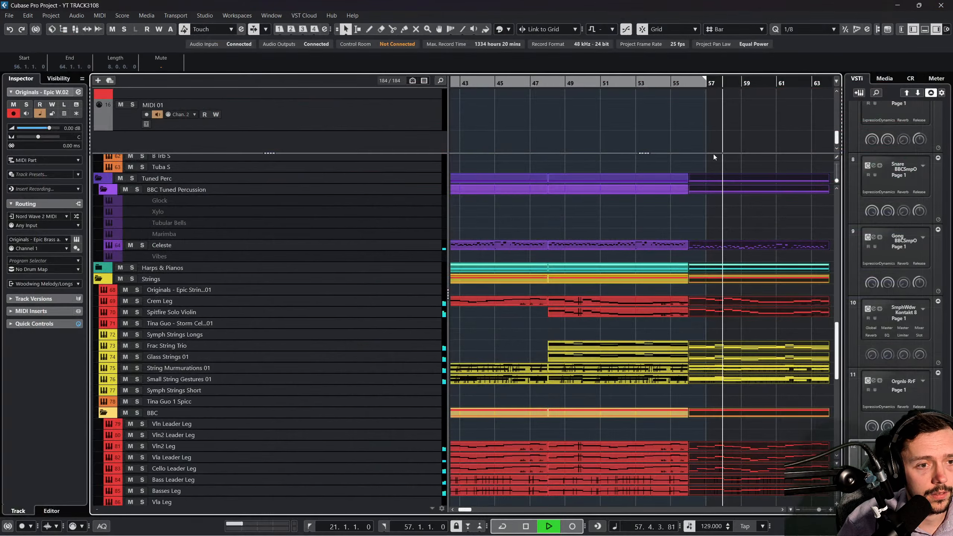
# Clear the part selection and listen to the section after bar 56, stopping playback around bar 60.
pyautogui.click(671, 326)
pyautogui.hscroll(5, 666, 327)
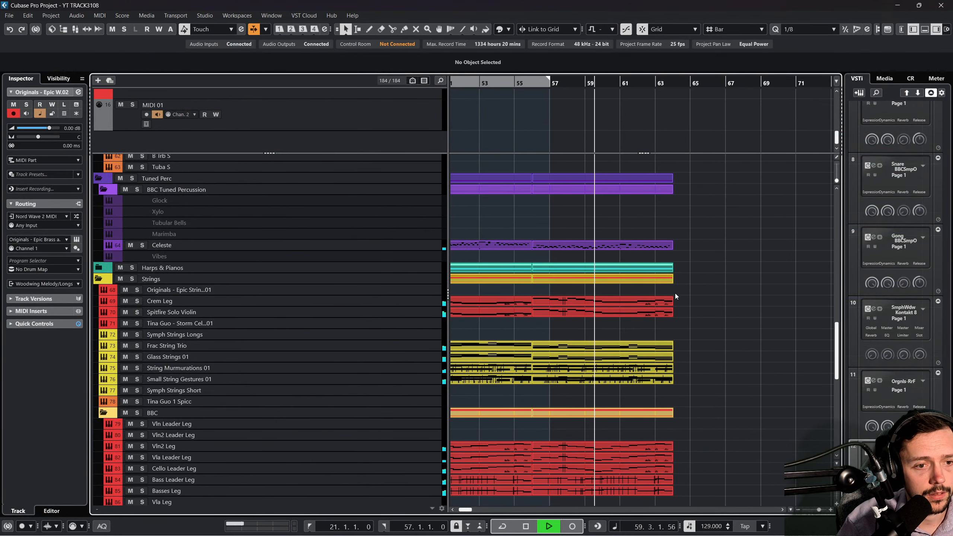
pyautogui.press('space')
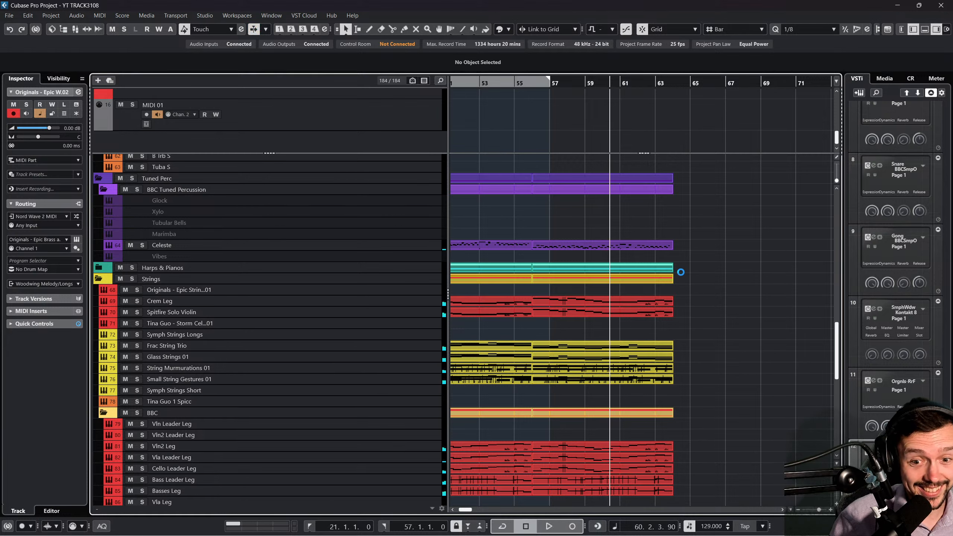
# Look over the existing and duplicated parts between about bars 37 and 64 across the tuned percussion and string tracks.
pyautogui.hscroll(-5, 680, 276)
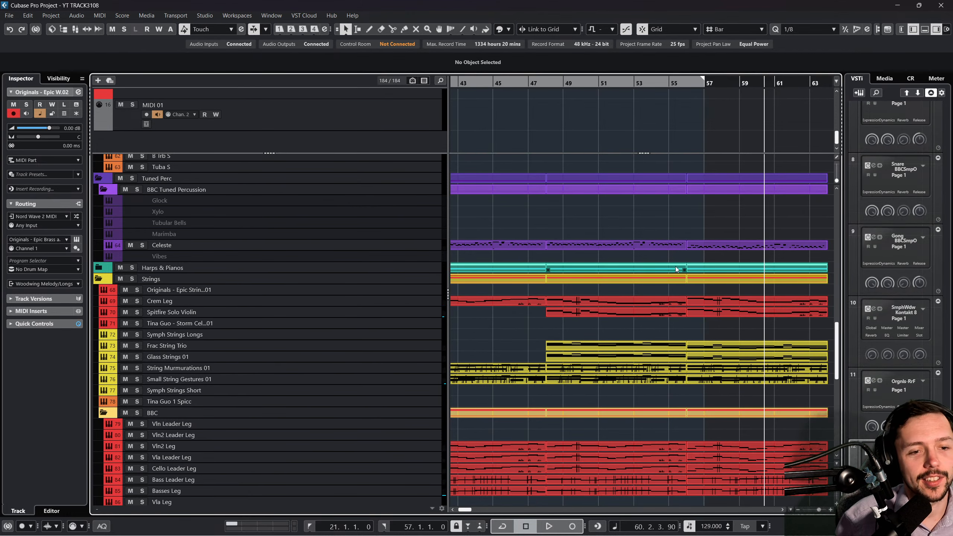
pyautogui.hscroll(3, 676, 270)
pyautogui.scroll(-5, 661, 272)
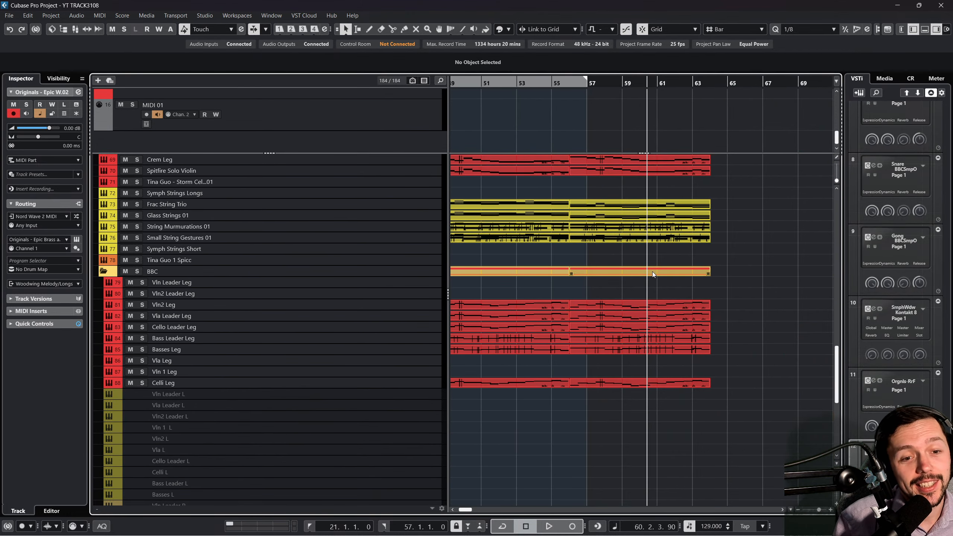
pyautogui.scroll(5, 654, 272)
pyautogui.hscroll(-6, 654, 272)
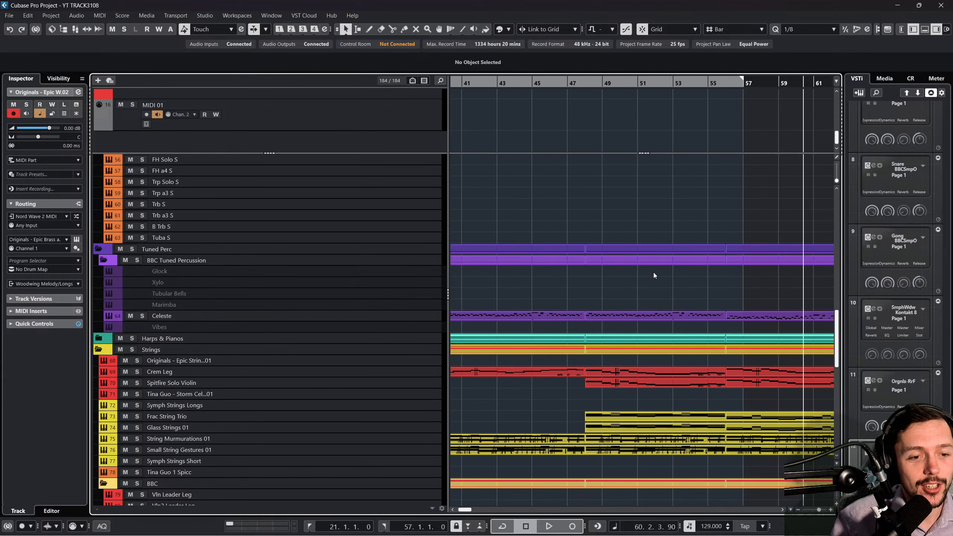
pyautogui.scroll(-15, 657, 285)
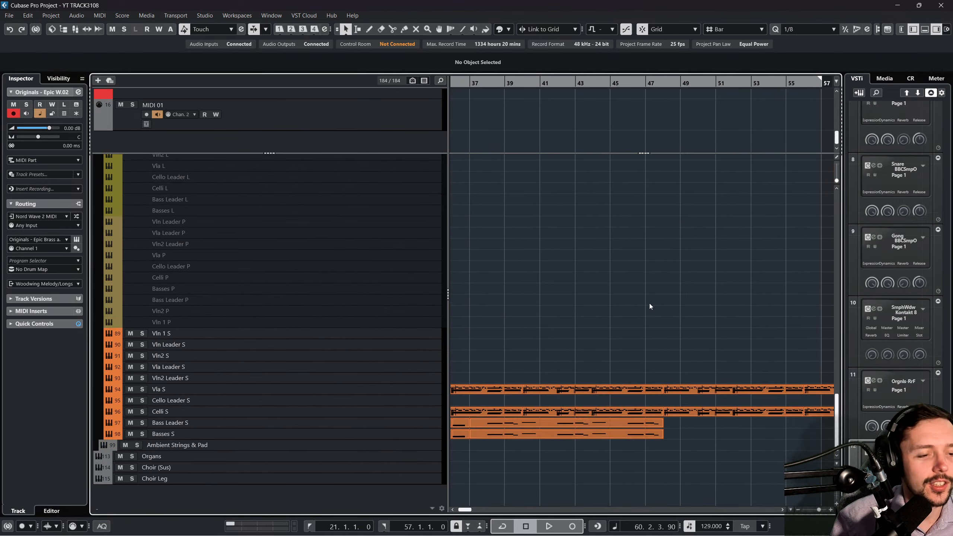
pyautogui.scroll(5, 649, 302)
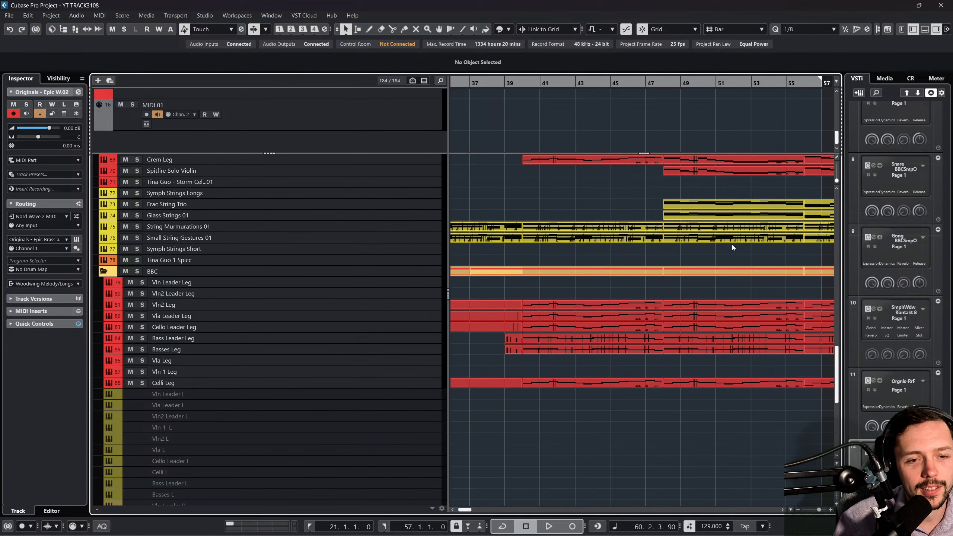
# Play the arrangement from about bar 24 to listen through the build-up.
pyautogui.hscroll(2, 713, 218)
pyautogui.moveTo(601, 82); pyautogui.dragTo(616, 82)
pyautogui.scroll(-5, 677, 294)
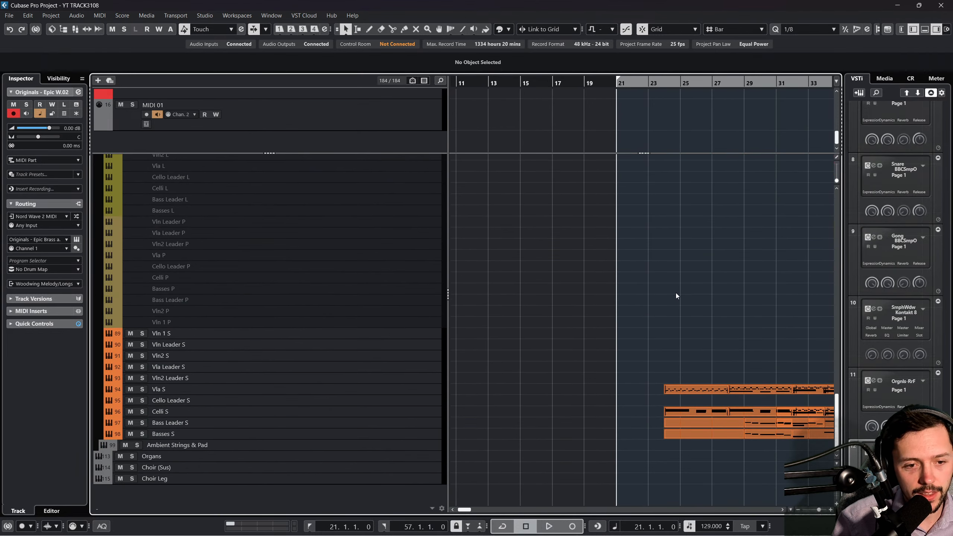
pyautogui.click(663, 80)
pyautogui.press('space')
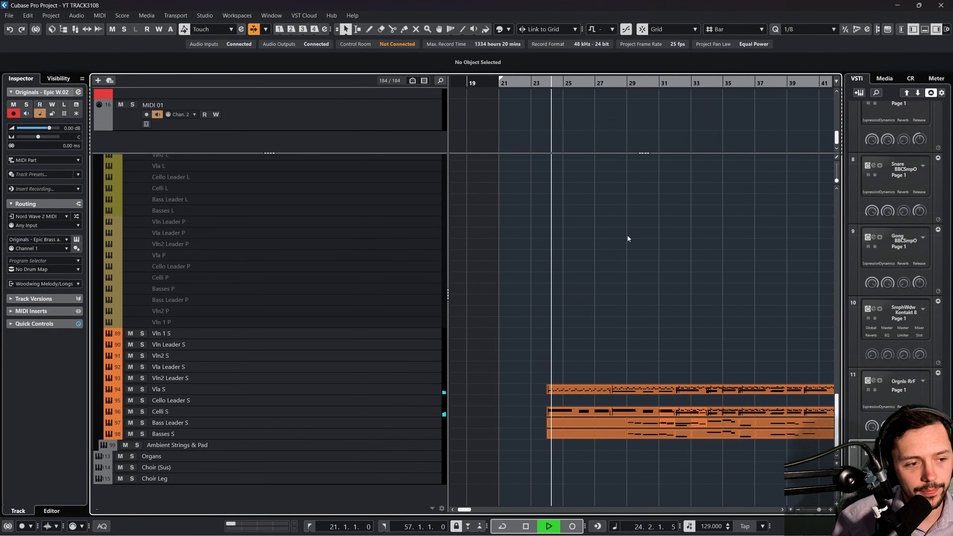
pyautogui.hscroll(5, 624, 237)
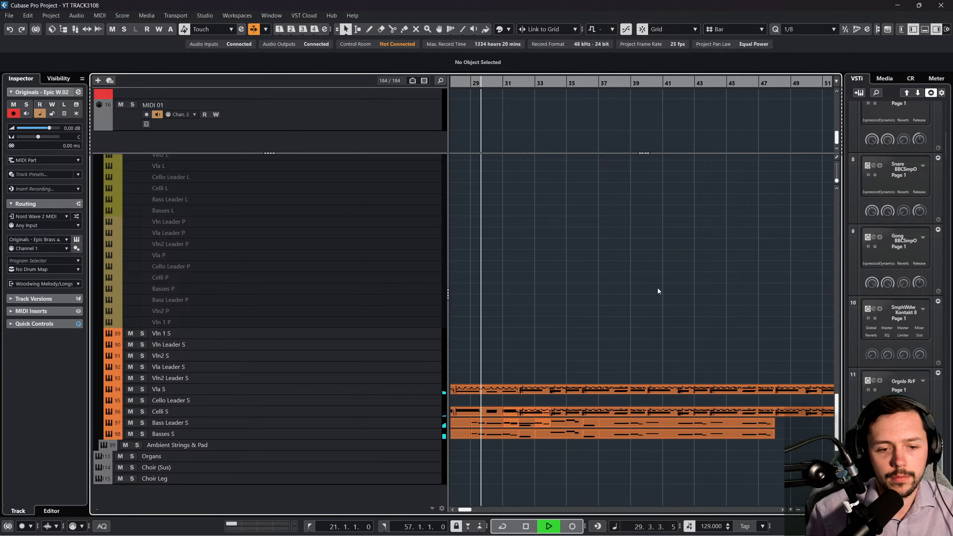
pyautogui.hscroll(1, 658, 291)
pyautogui.click(528, 526)
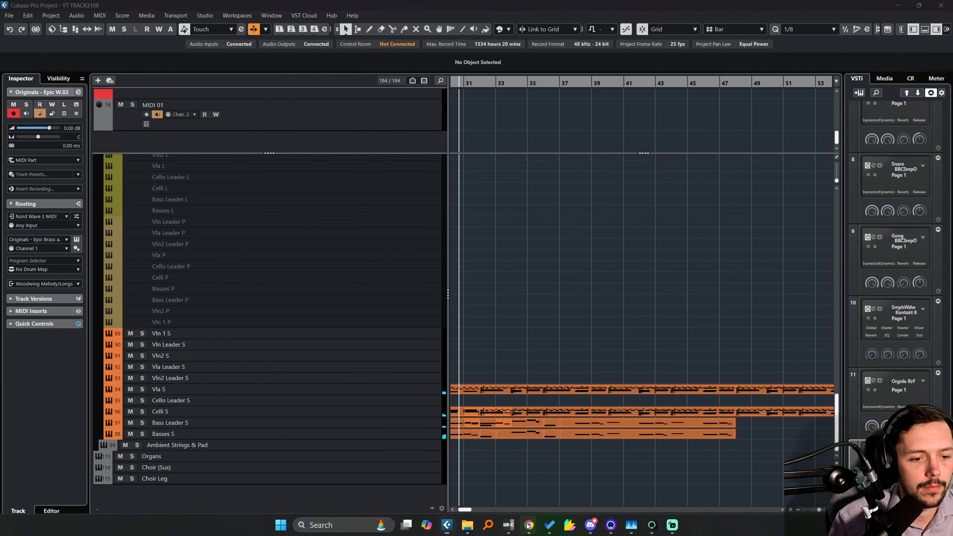
# Look over the string, tuned percussion, brass and woodwind tracks during playback, then clear the part selection.
pyautogui.scroll(3, 738, 270)
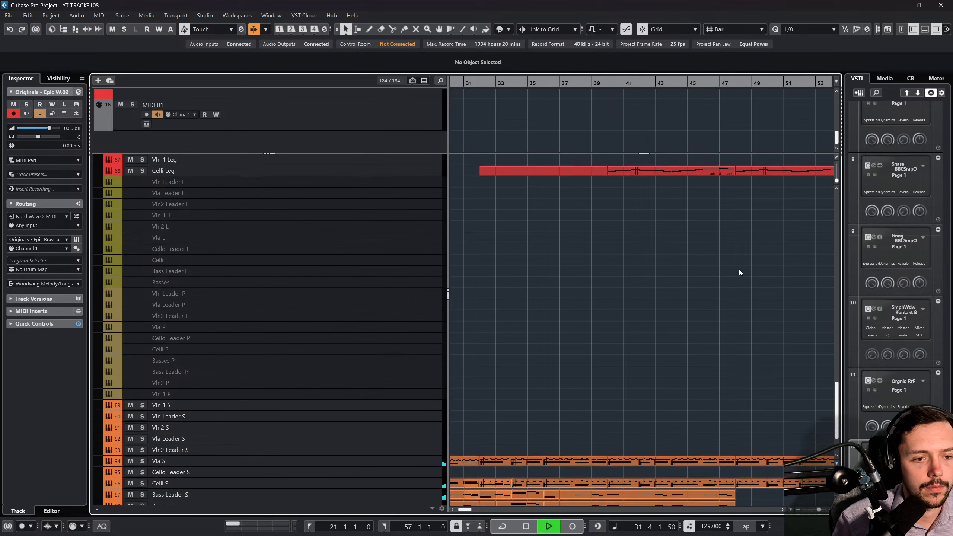
pyautogui.scroll(15, 738, 270)
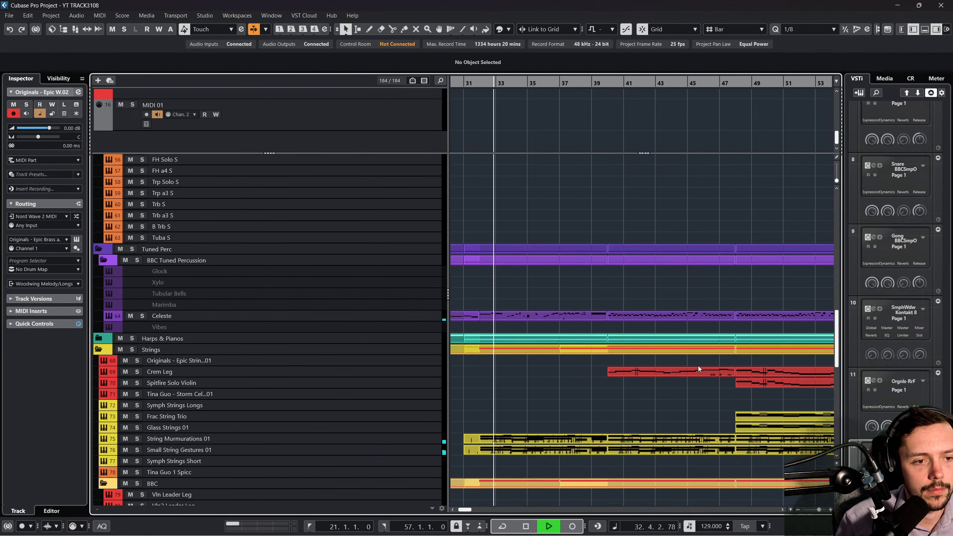
pyautogui.scroll(3, 698, 366)
pyautogui.scroll(7, 499, 315)
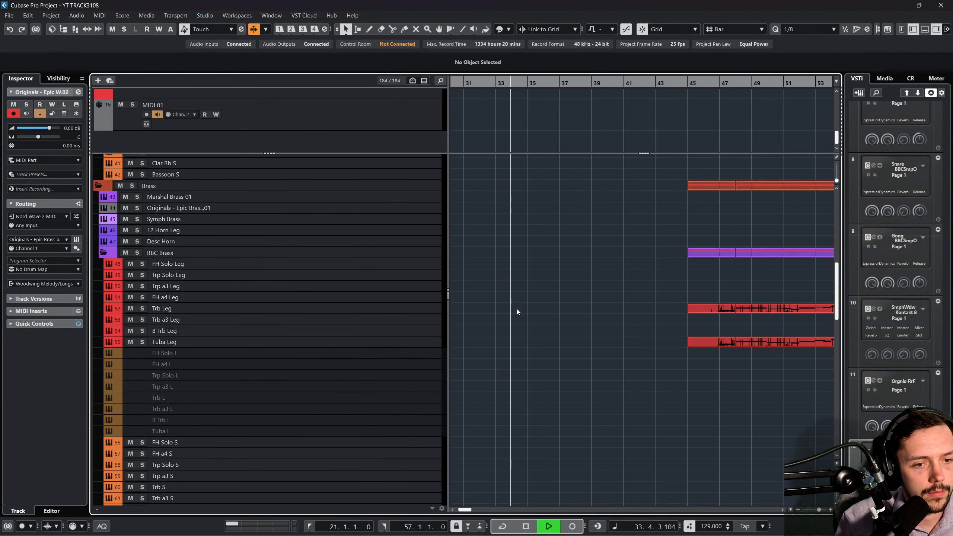
pyautogui.scroll(3, 524, 309)
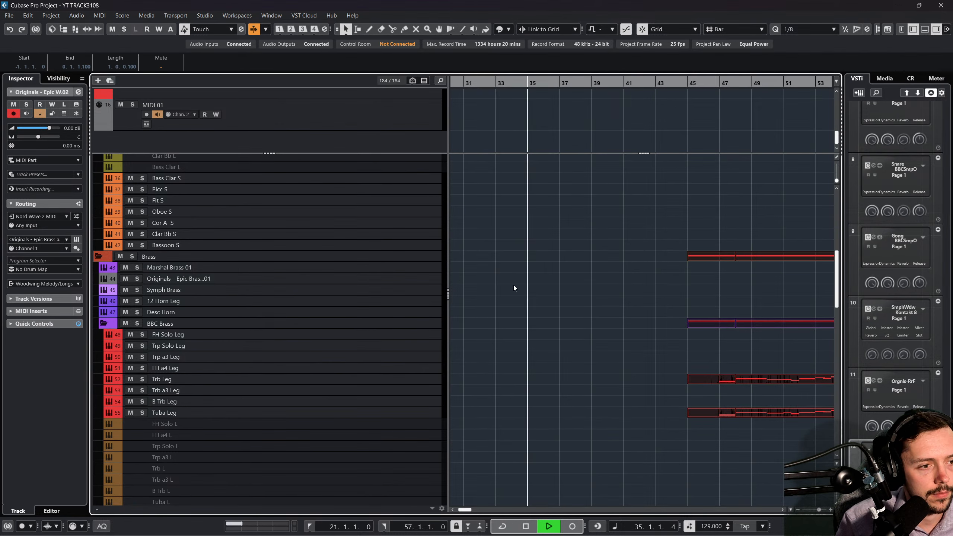
pyautogui.click(300, 166)
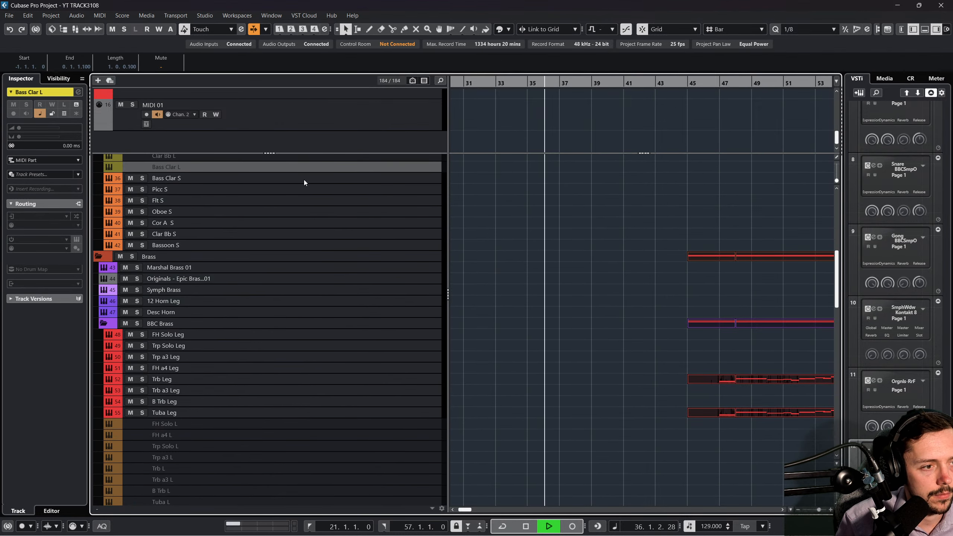
pyautogui.click(525, 276)
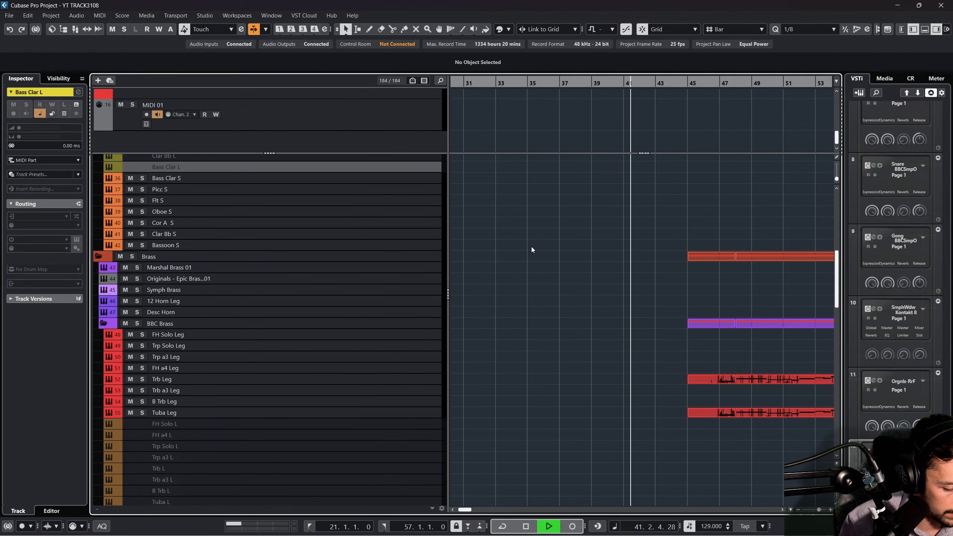
# Examine the string, brass, woodwind and percussion parts while listening to bars 41 to 52.
pyautogui.hscroll(2, 531, 247)
pyautogui.scroll(-6, 533, 251)
pyautogui.hscroll(-1, 535, 258)
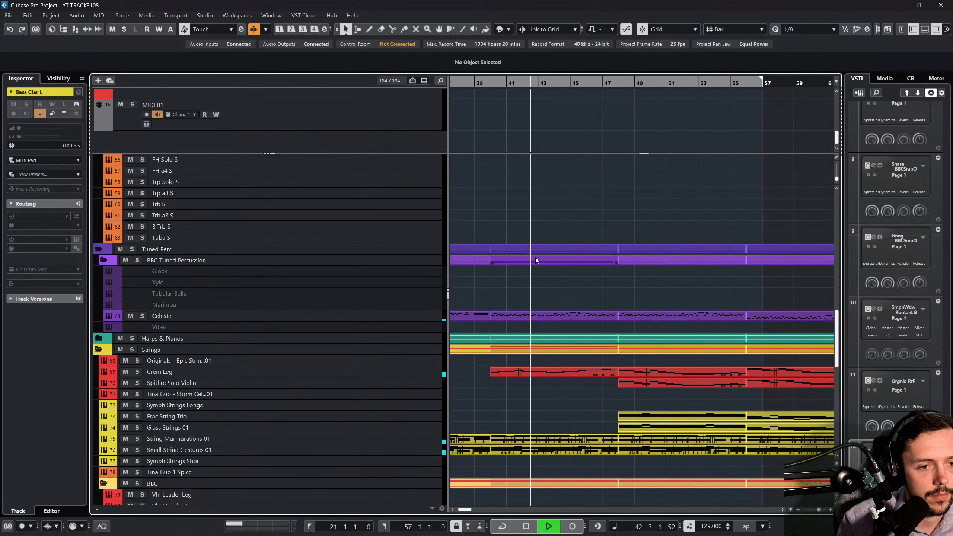
pyautogui.scroll(-5, 536, 258)
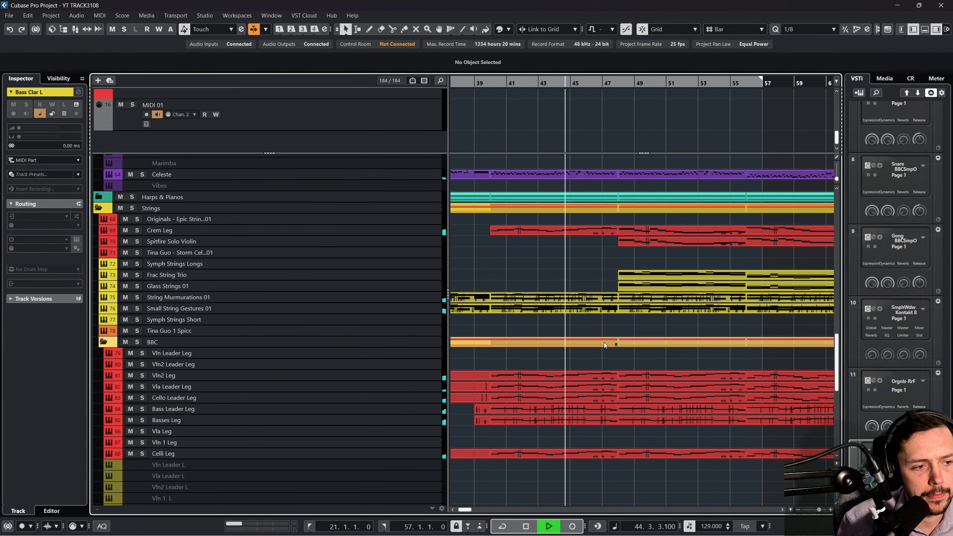
pyautogui.scroll(-3, 602, 343)
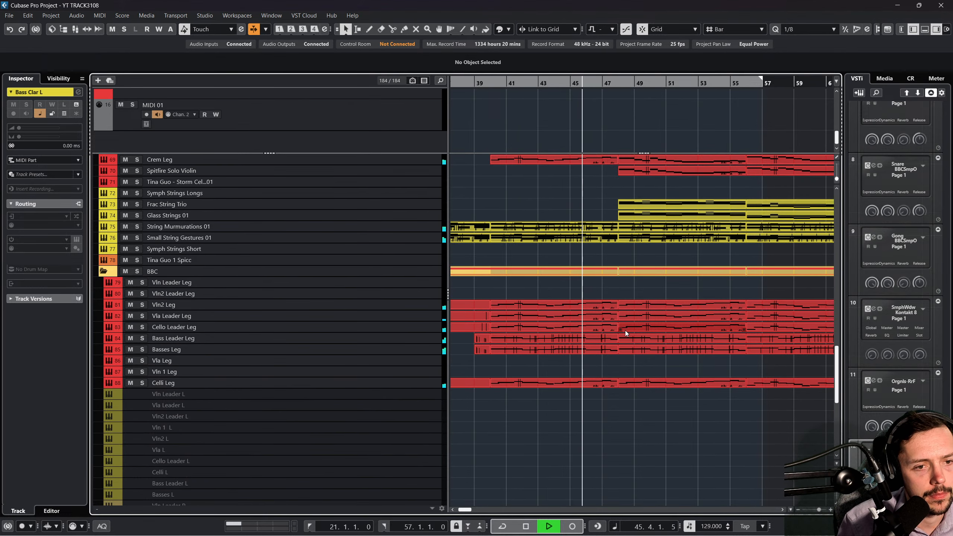
pyautogui.scroll(3, 627, 331)
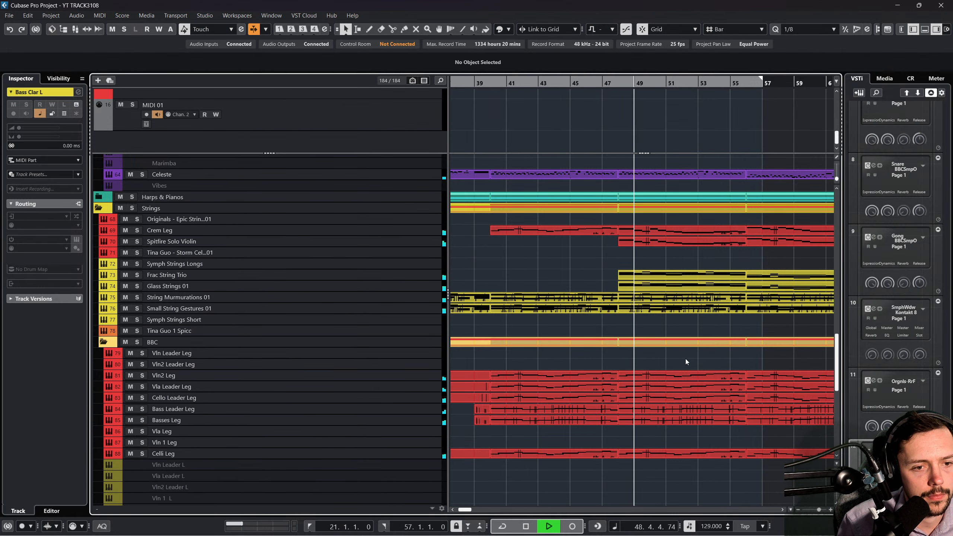
pyautogui.scroll(6, 656, 344)
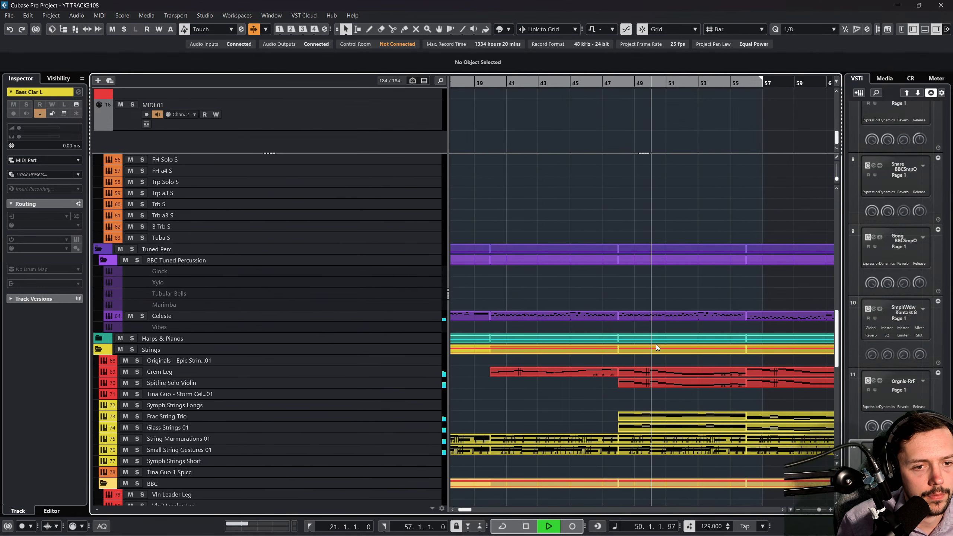
pyautogui.scroll(10, 656, 344)
pyautogui.hscroll(3, 655, 344)
pyautogui.scroll(5, 655, 350)
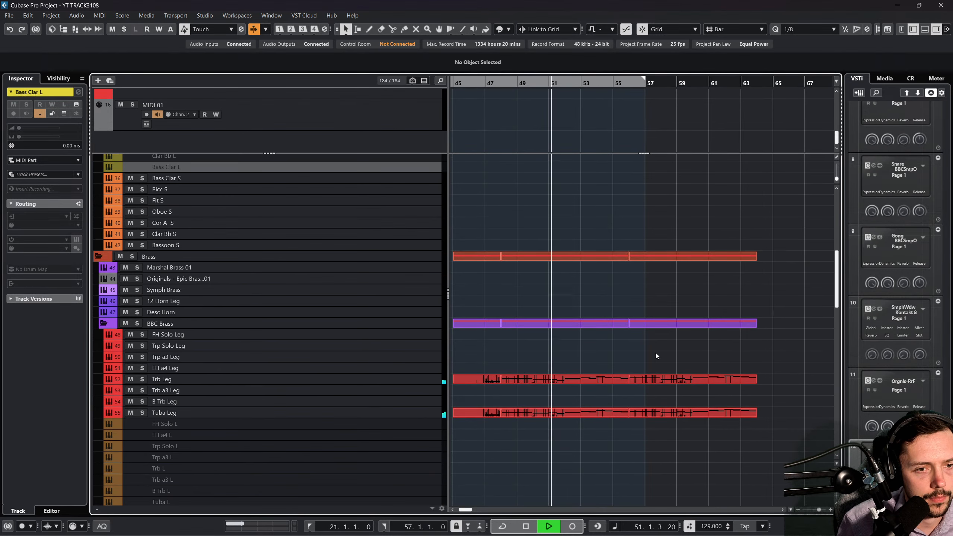
pyautogui.scroll(15, 656, 354)
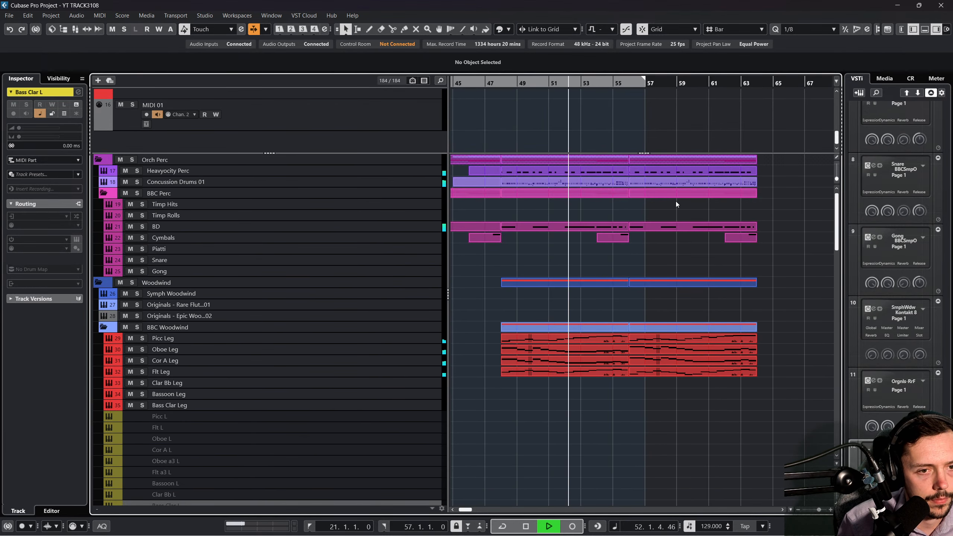
# Check all notes of the Heavyocity Perc part at bars 56 to 64 in the Key Editor during playback, then close the editor.
pyautogui.doubleClick(654, 174)
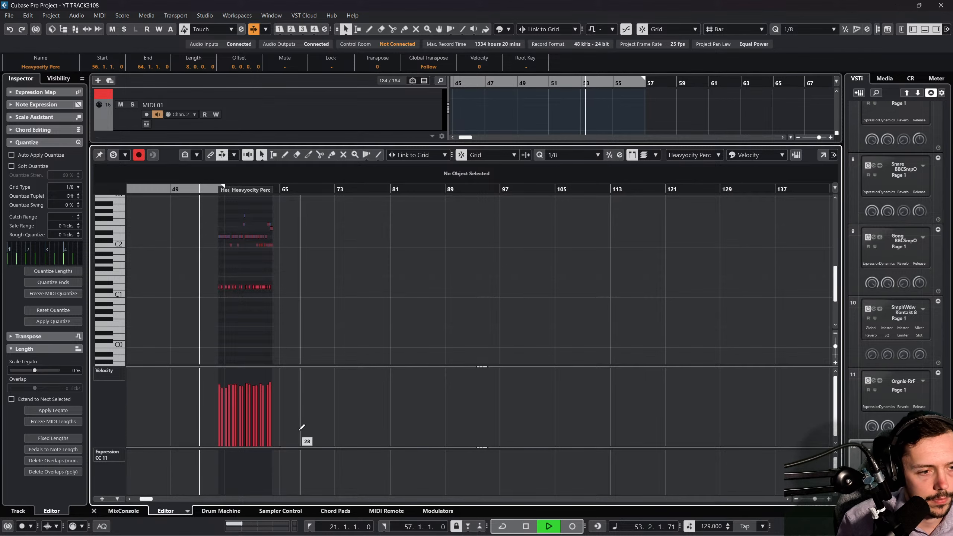
pyautogui.hotkey('ctrl', 'a')
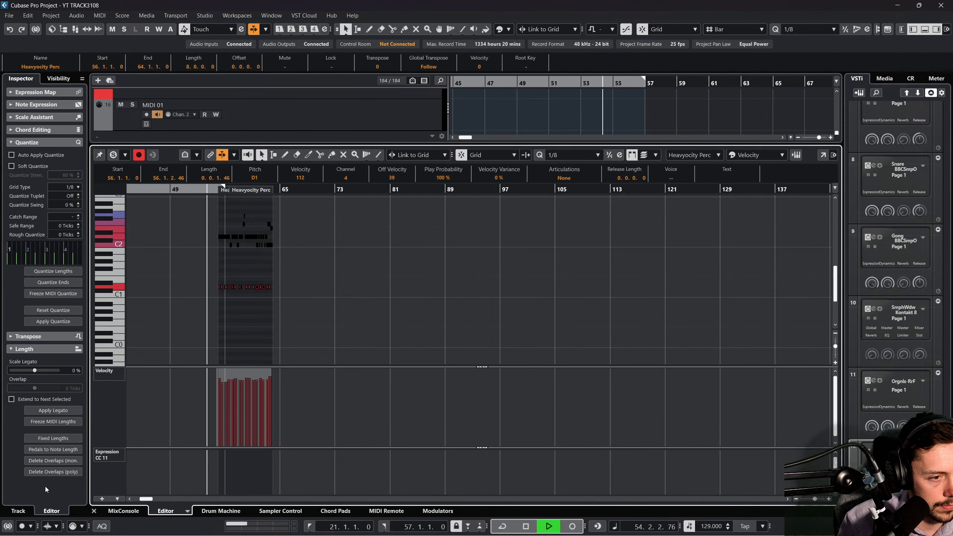
pyautogui.click(94, 510)
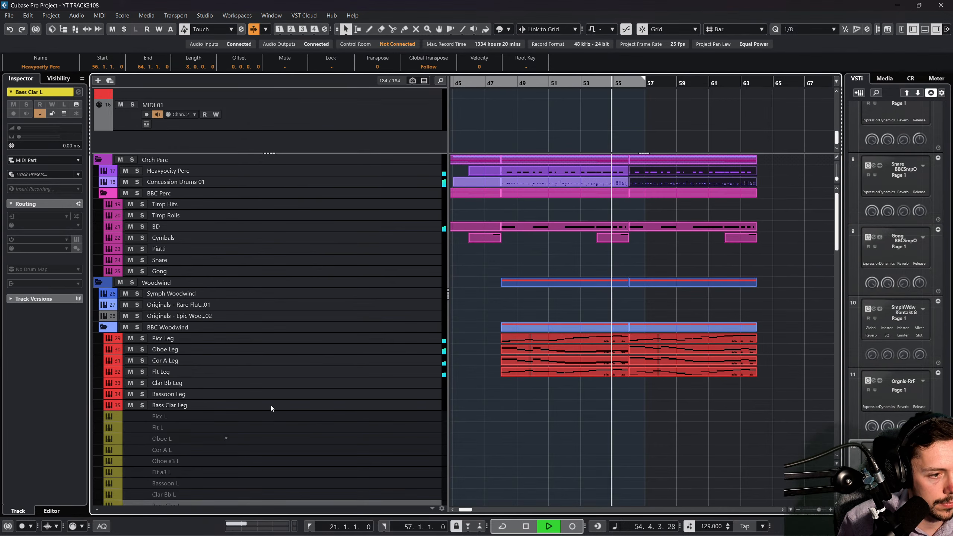
pyautogui.click(679, 216)
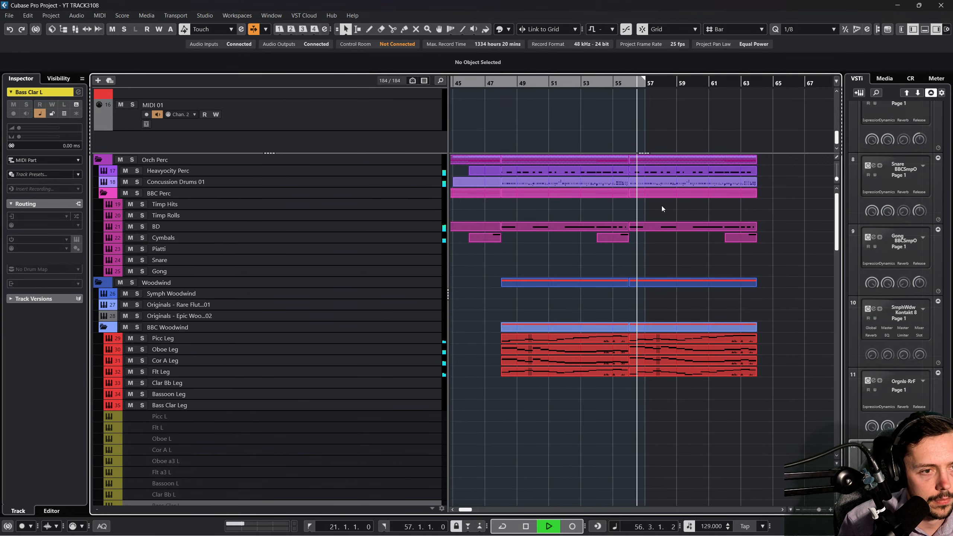
pyautogui.doubleClick(652, 174)
pyautogui.hotkey('ctrl', 'a')
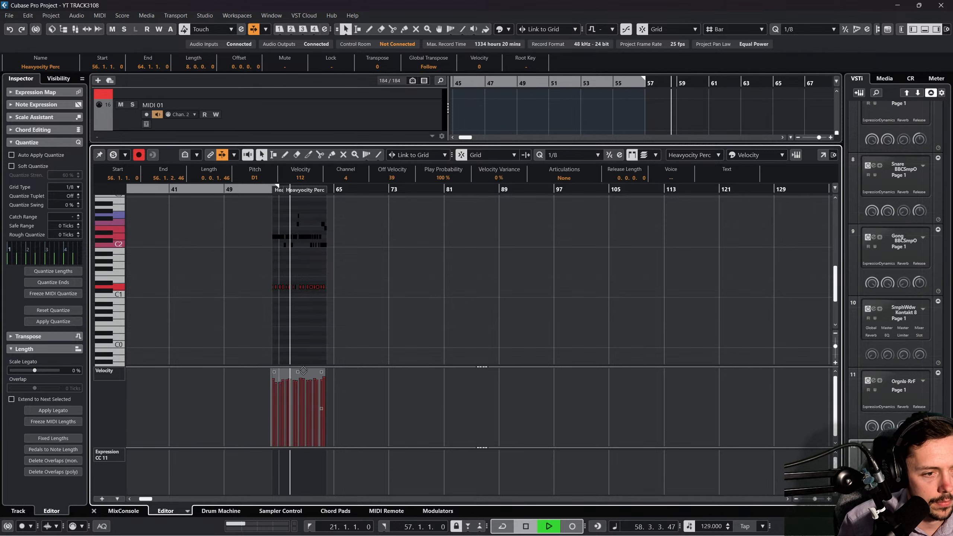
pyautogui.click(94, 510)
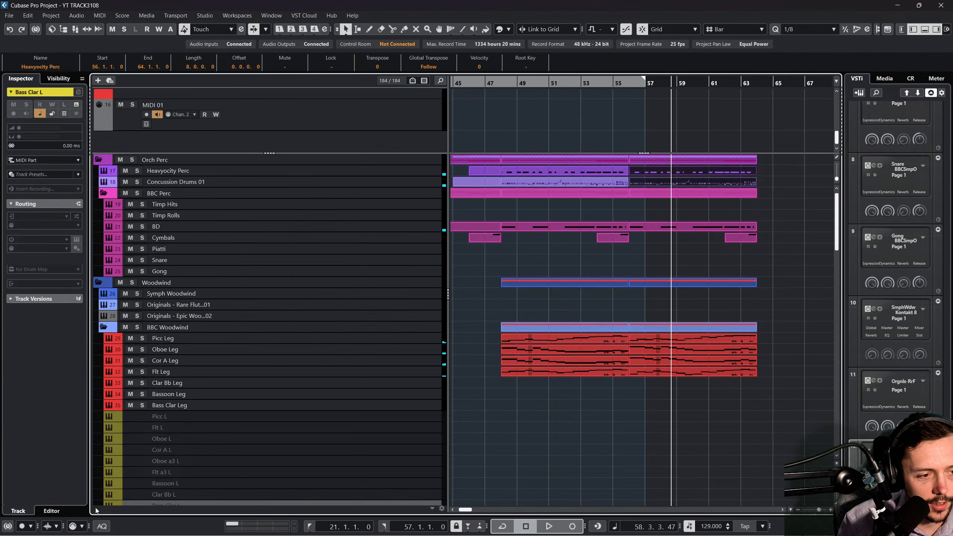
# Review the copied percussion notes from bar 56 in the Key Editor again, close it, and select the BD part.
pyautogui.click(691, 226)
pyautogui.doubleClick(673, 183)
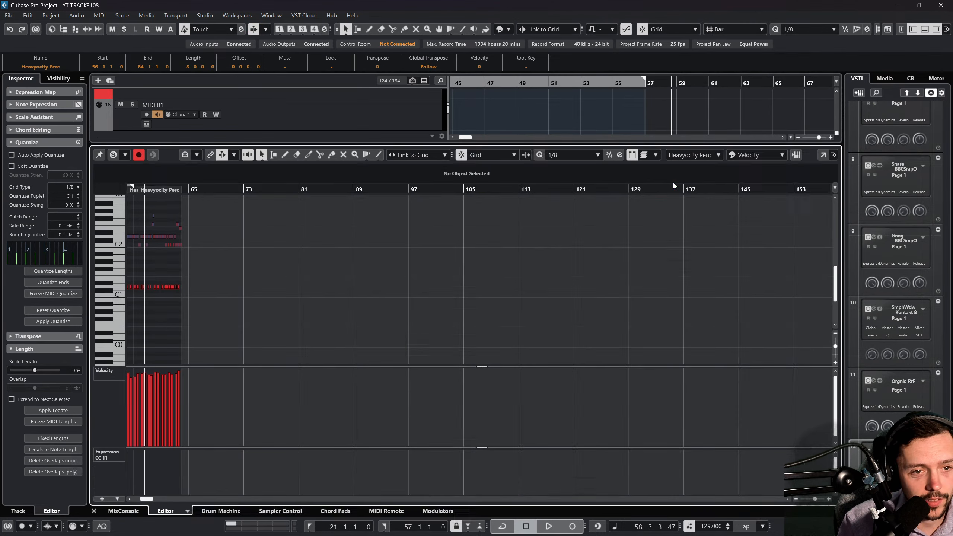
pyautogui.hscroll(-5, 220, 410)
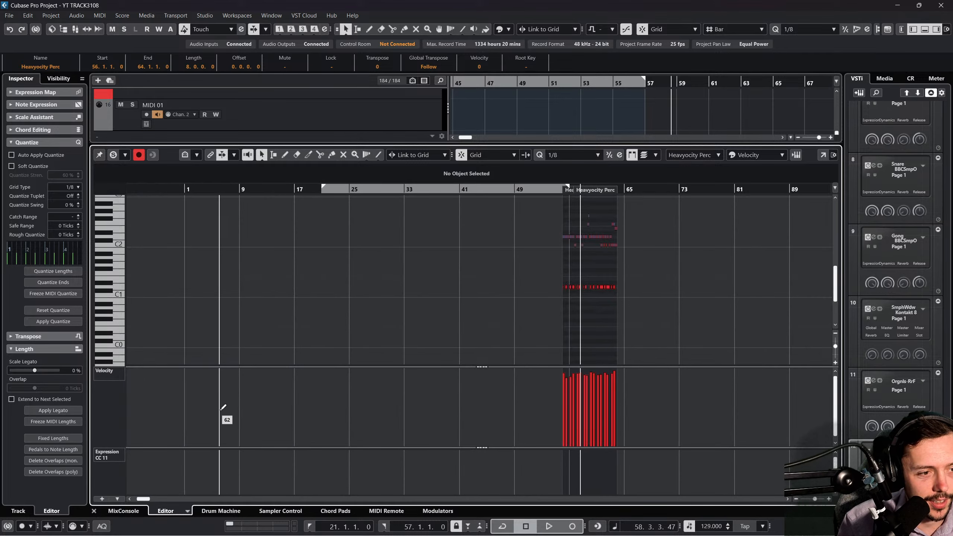
pyautogui.click(94, 511)
pyautogui.click(683, 229)
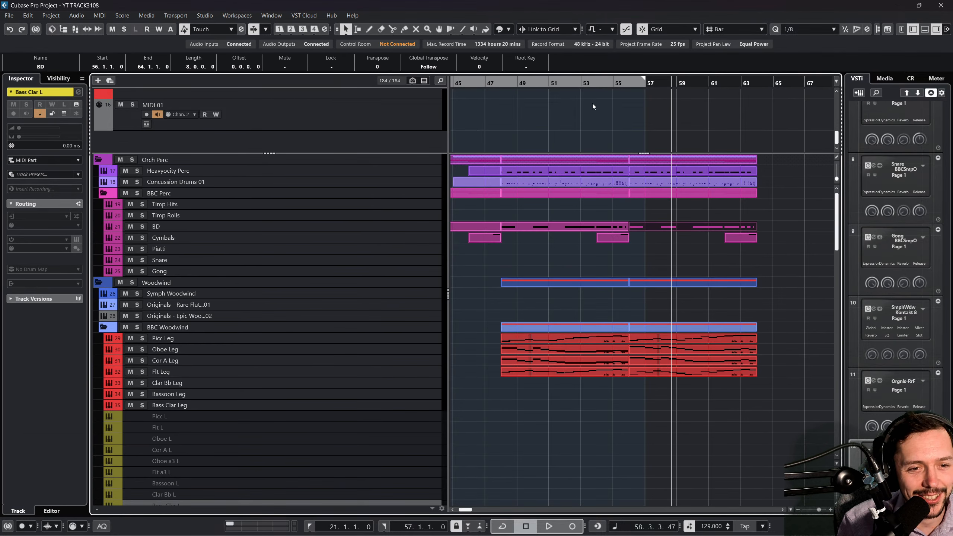
# Play the transition into bar 56 from bar 55 while looking over the brass and string tracks.
pyautogui.moveTo(611, 87); pyautogui.dragTo(604, 113)
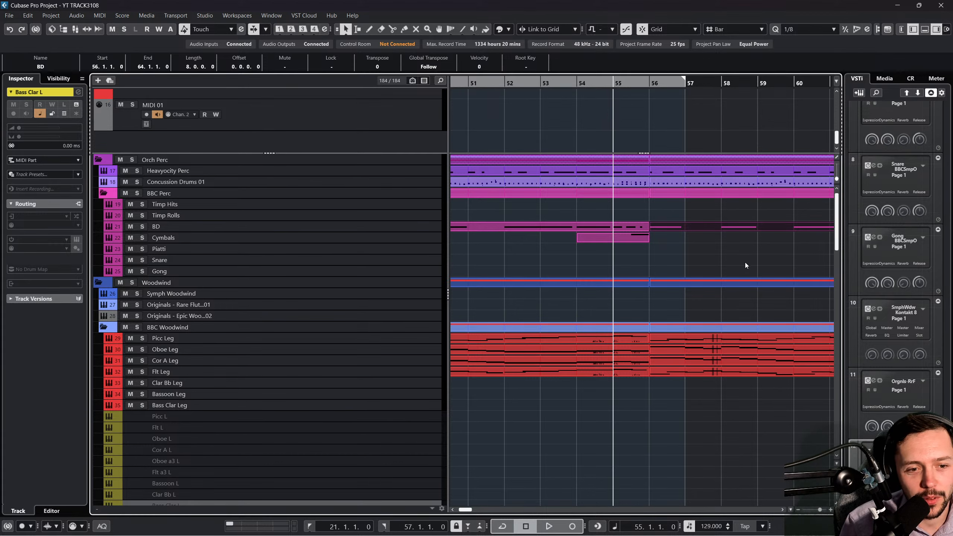
pyautogui.hscroll(1, 742, 265)
pyautogui.scroll(-10, 731, 270)
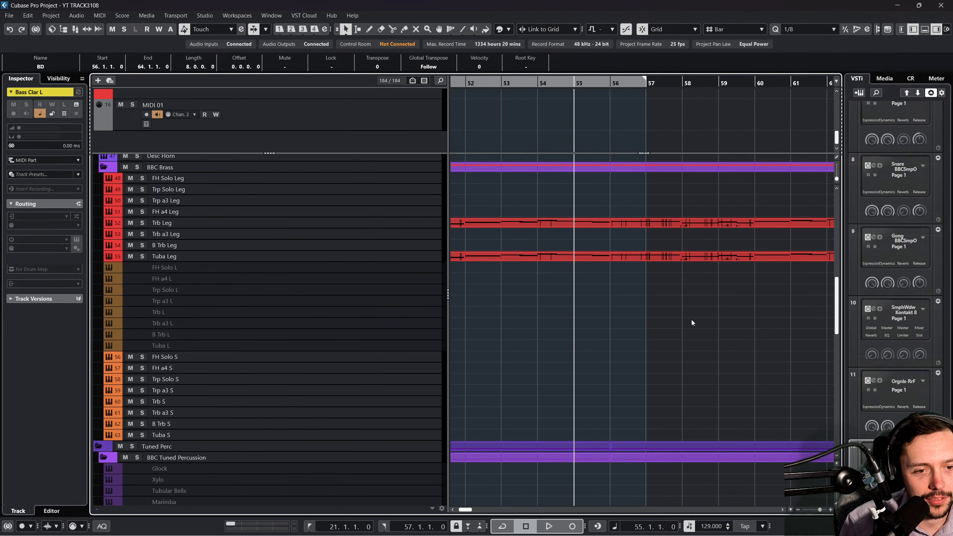
pyautogui.scroll(-10, 691, 322)
pyautogui.press('space')
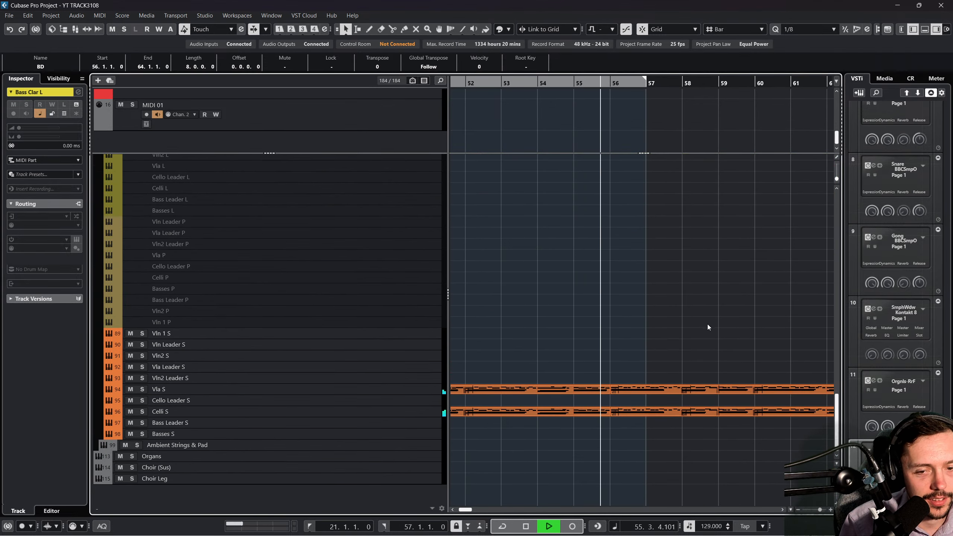
pyautogui.scroll(12, 709, 326)
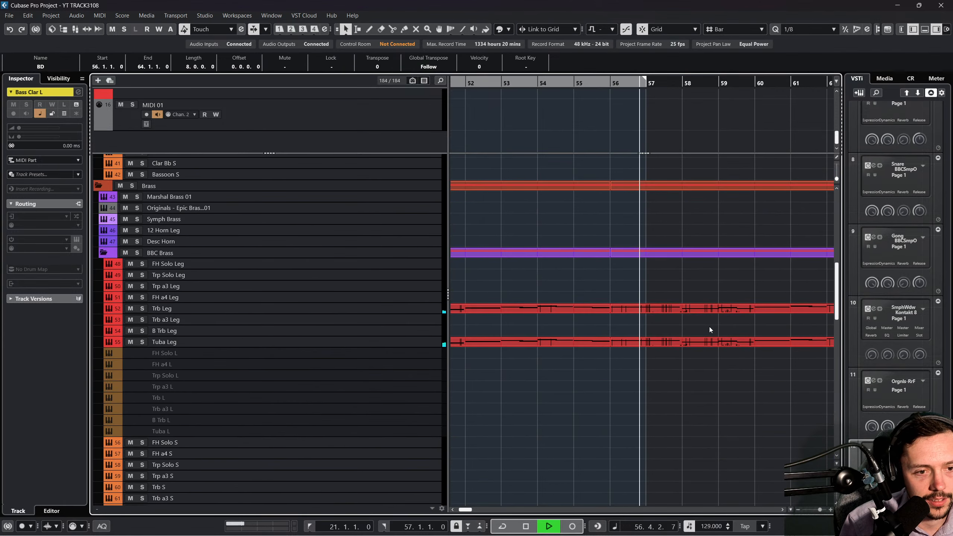
# Listen through bar 60 while looking over the percussion and woodwind parts, then stop playback.
pyautogui.scroll(6, 709, 326)
pyautogui.click(654, 240)
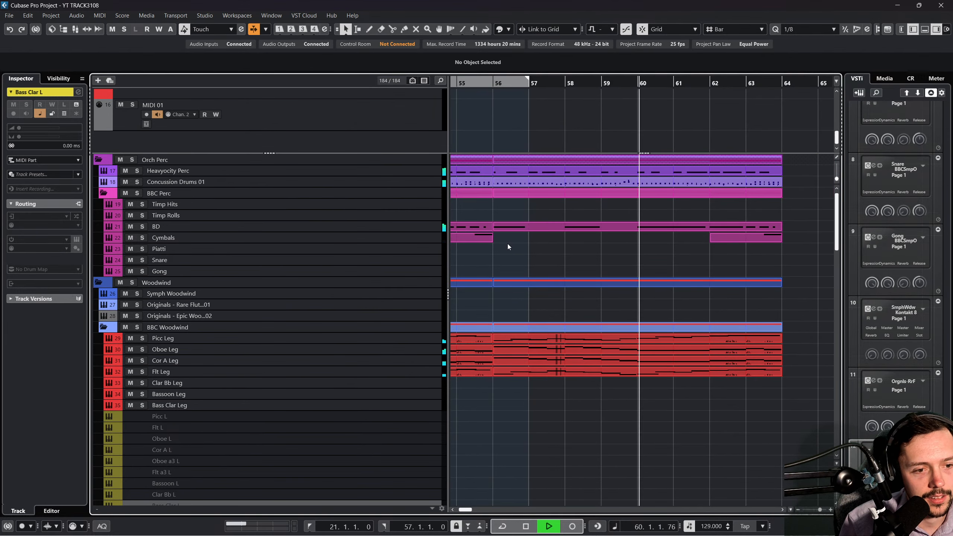
pyautogui.press('space')
pyautogui.scroll(-3, 599, 342)
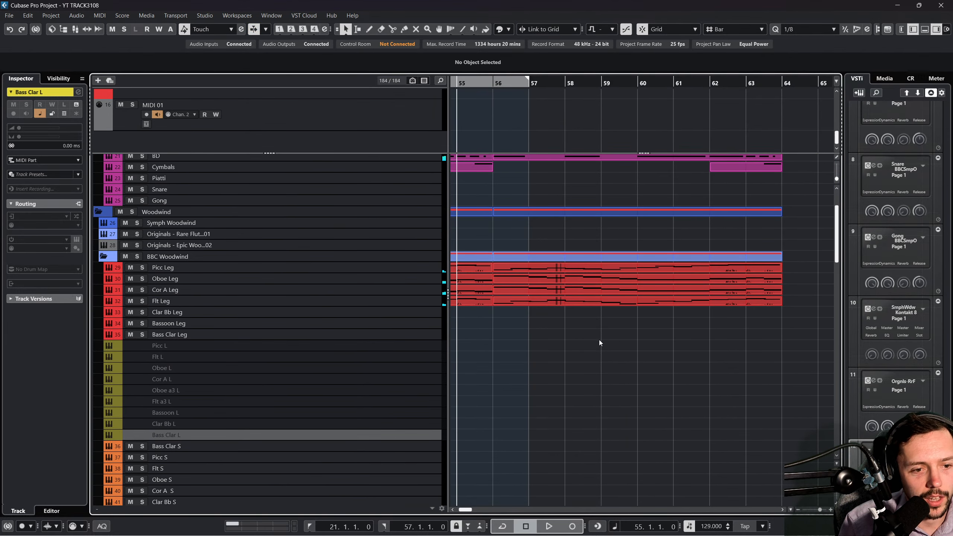
pyautogui.click(630, 277)
pyautogui.click(613, 288)
pyautogui.keyDown('shift'); pyautogui.click(615, 279); pyautogui.keyUp('shift')
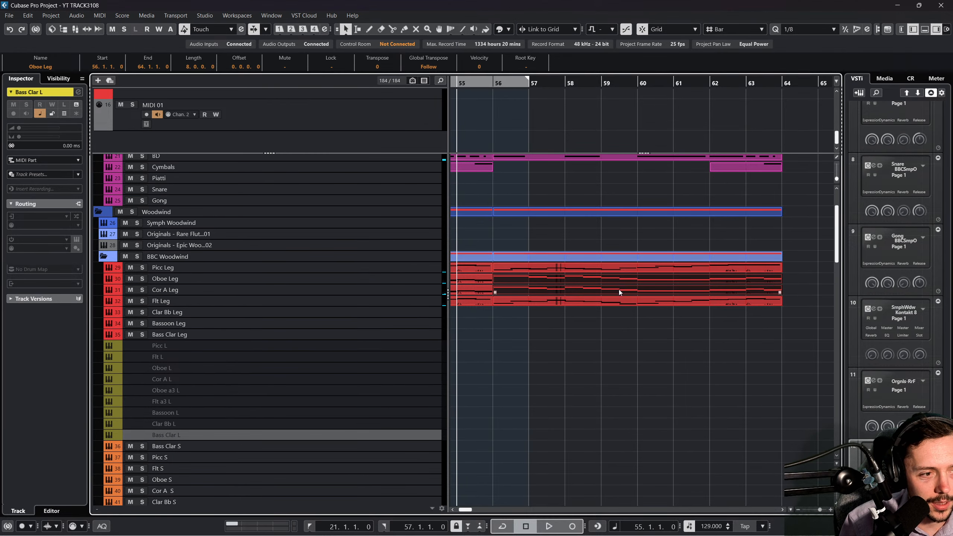
pyautogui.click(624, 272)
pyautogui.keyDown('shift'); pyautogui.click(614, 303); pyautogui.keyUp('shift')
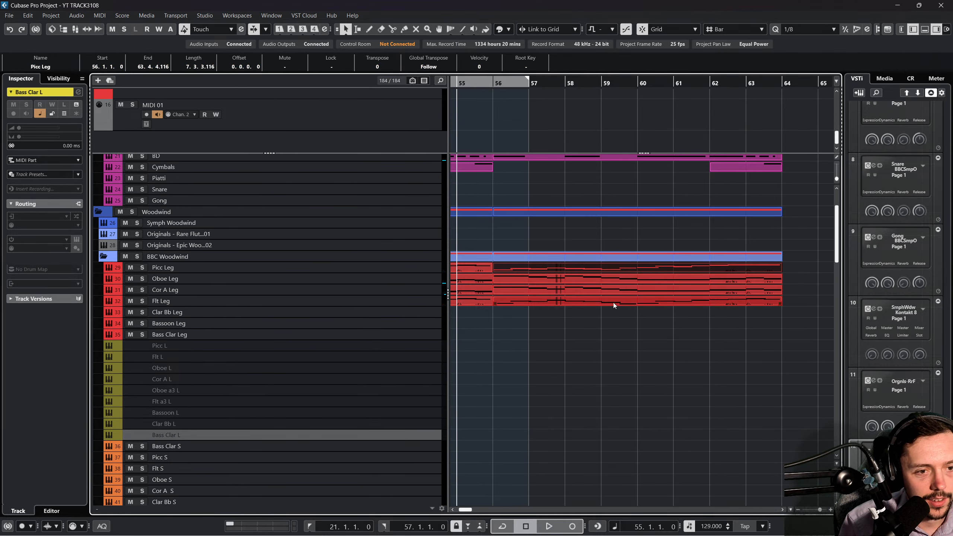
pyautogui.scroll(-12, 615, 339)
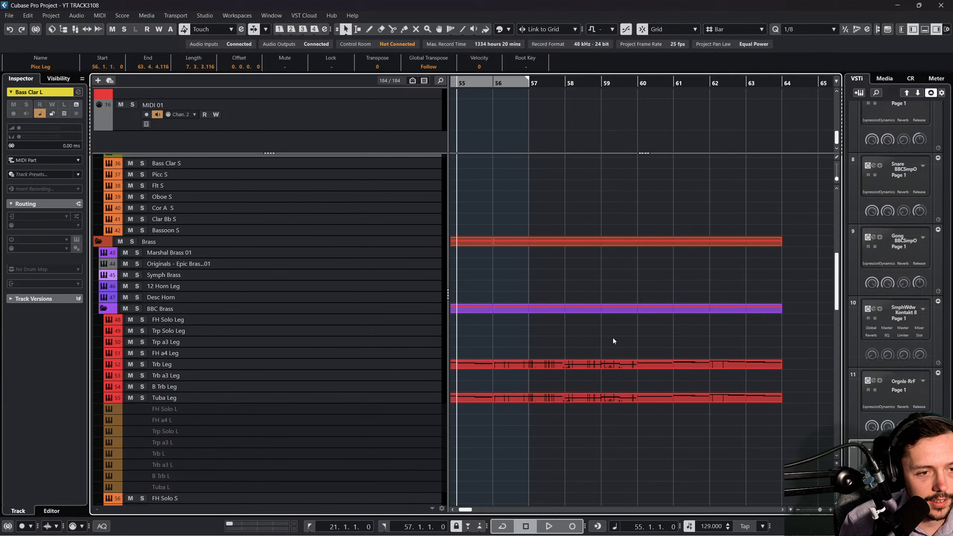
pyautogui.click(571, 365)
pyautogui.keyDown('shift'); pyautogui.click(583, 397); pyautogui.keyUp('shift')
pyautogui.scroll(12, 599, 432)
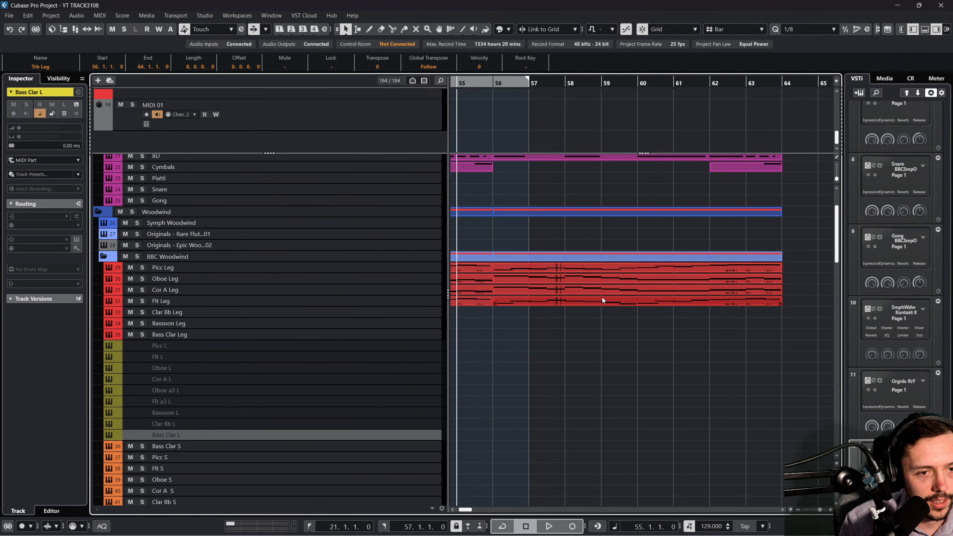
# Copy the four BBC Woodwind legato parts from bar 56 onto the four brass tracks FH Solo Leg to FH a4 Leg.
pyautogui.moveTo(639, 325); pyautogui.dragTo(589, 266)
pyautogui.scroll(-10, 544, 322)
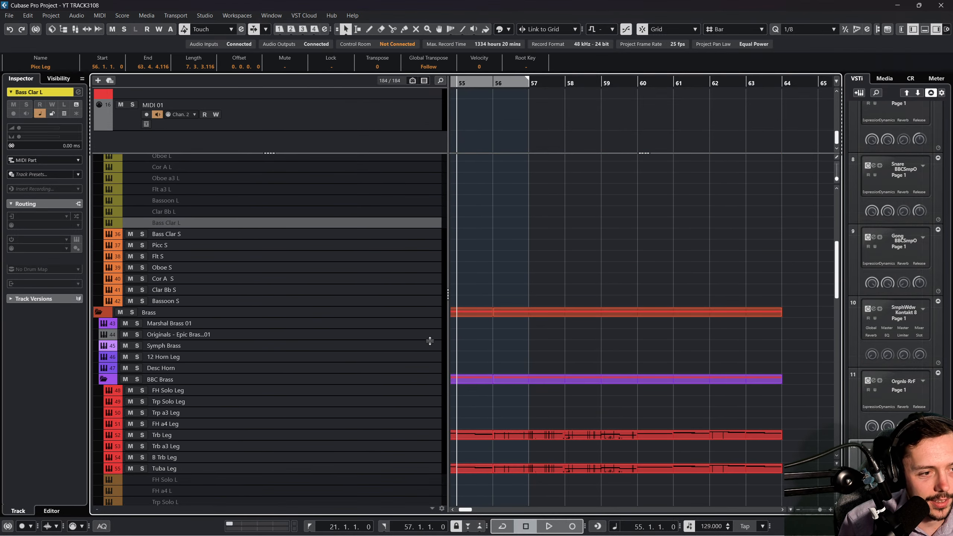
pyautogui.click(402, 392)
pyautogui.hotkey('ctrl', 'v')
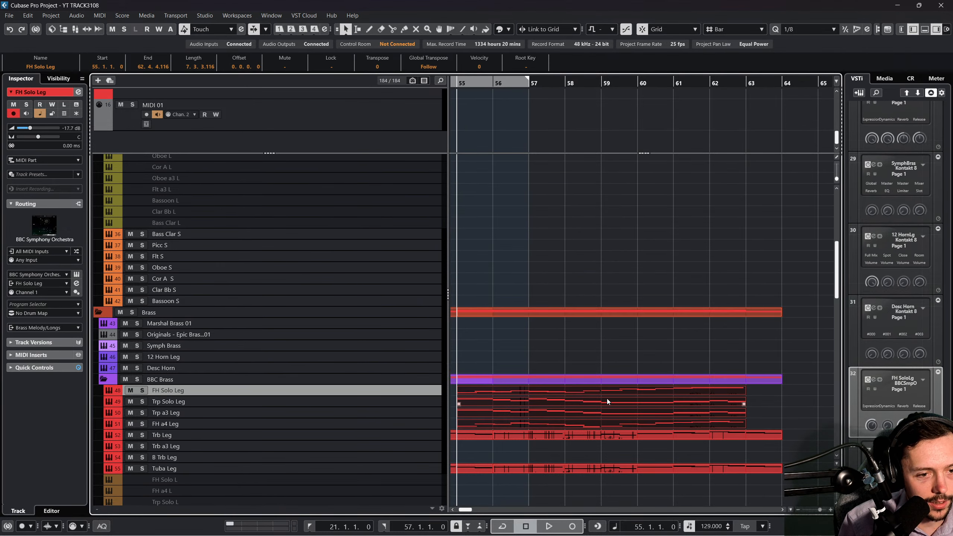
# Play briefly from bar 52, then try to move the four pasted brass parts to start at bar 57.
pyautogui.press('space')
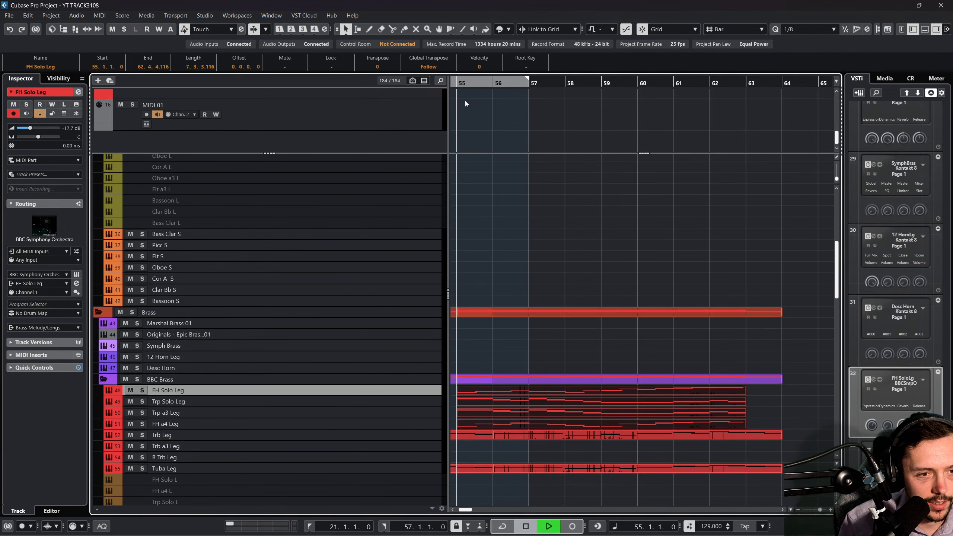
pyautogui.scroll(10, 637, 338)
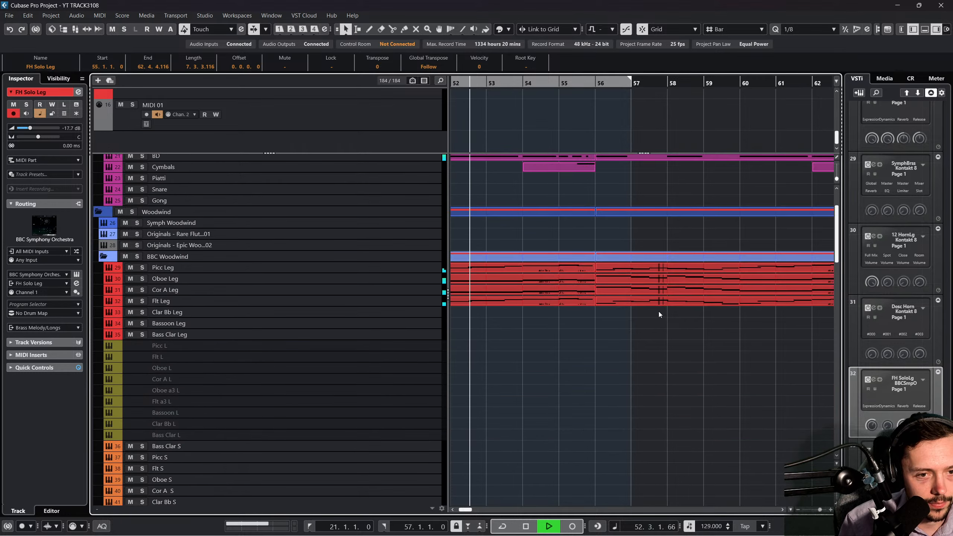
pyautogui.scroll(-6, 658, 312)
pyautogui.press('space')
pyautogui.moveTo(524, 402); pyautogui.dragTo(606, 392)
pyautogui.scroll(3, 598, 343)
pyautogui.scroll(-3, 577, 210)
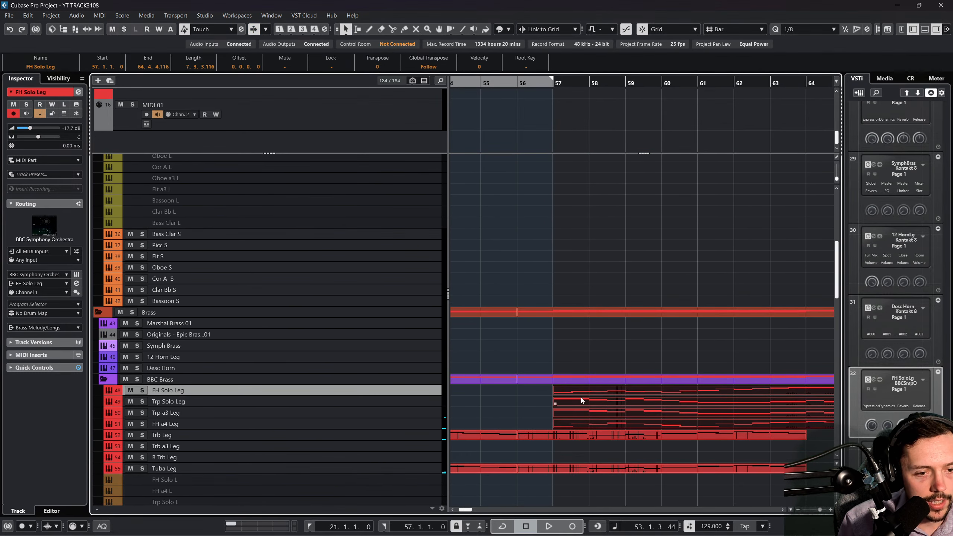
# Undo the last move and shift the four pasted brass parts to start at bar 56.
pyautogui.hotkey('ctrl', 'z')
pyautogui.moveTo(585, 392); pyautogui.dragTo(626, 391)
pyautogui.scroll(8, 600, 355)
pyautogui.scroll(-8, 597, 351)
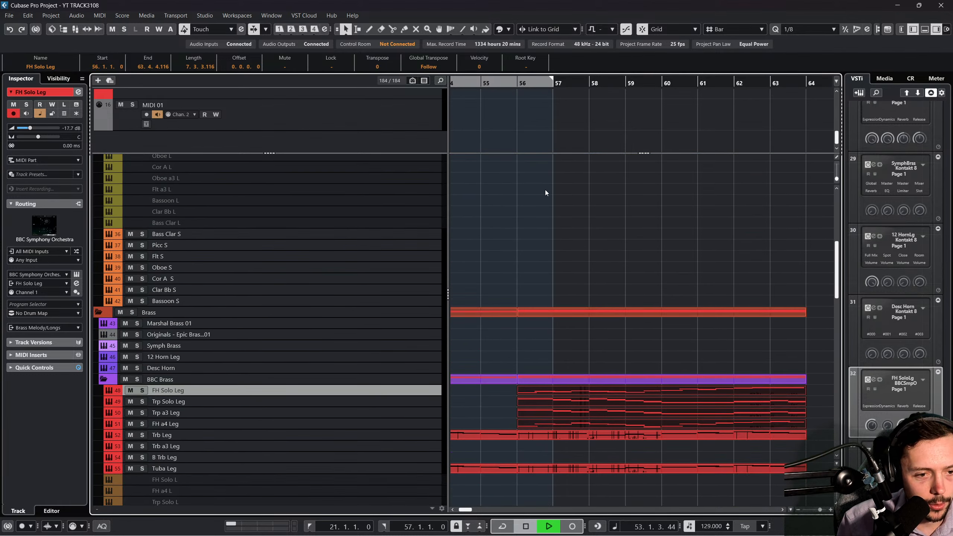
# Play the transition into bar 56 while looking over the percussion, woodwind and new brass parts.
pyautogui.scroll(8, 602, 311)
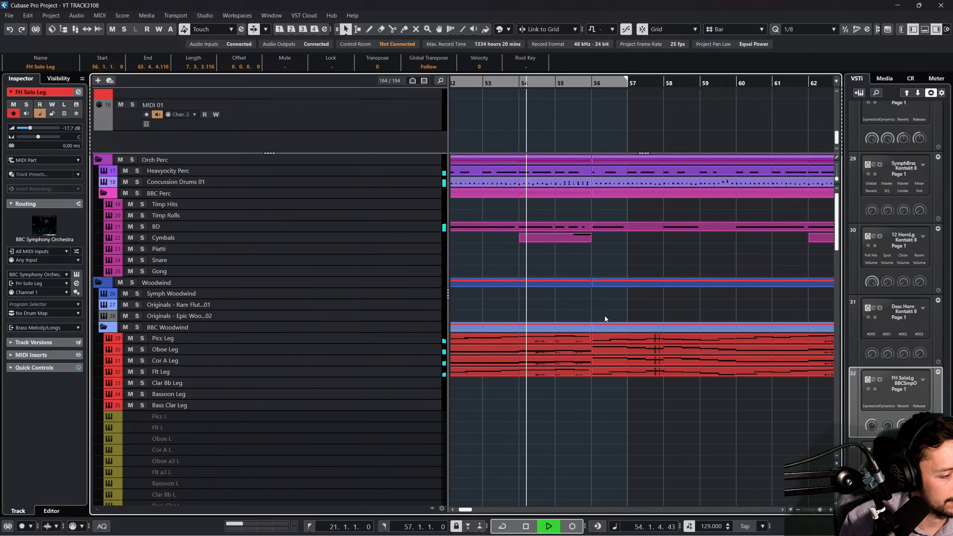
pyautogui.scroll(-8, 603, 330)
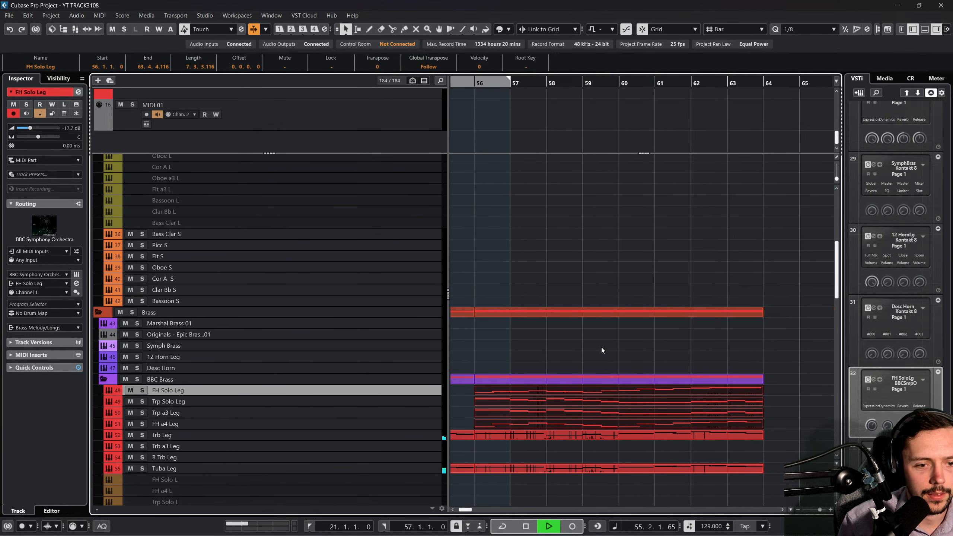
pyautogui.scroll(-3, 602, 350)
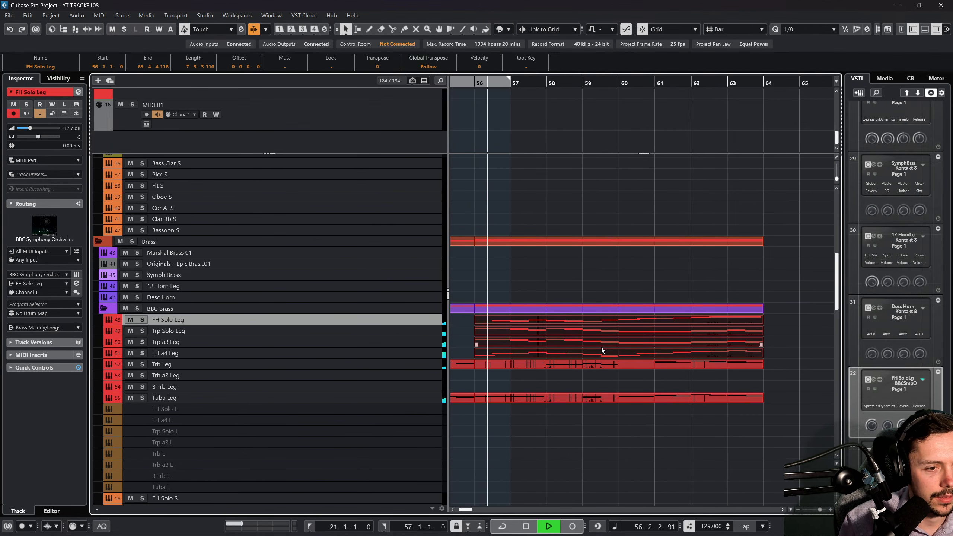
# Duplicate the FH Solo Leg part and place the copy on the Originals - Epic Brass track at bar 56.
pyautogui.click(598, 321)
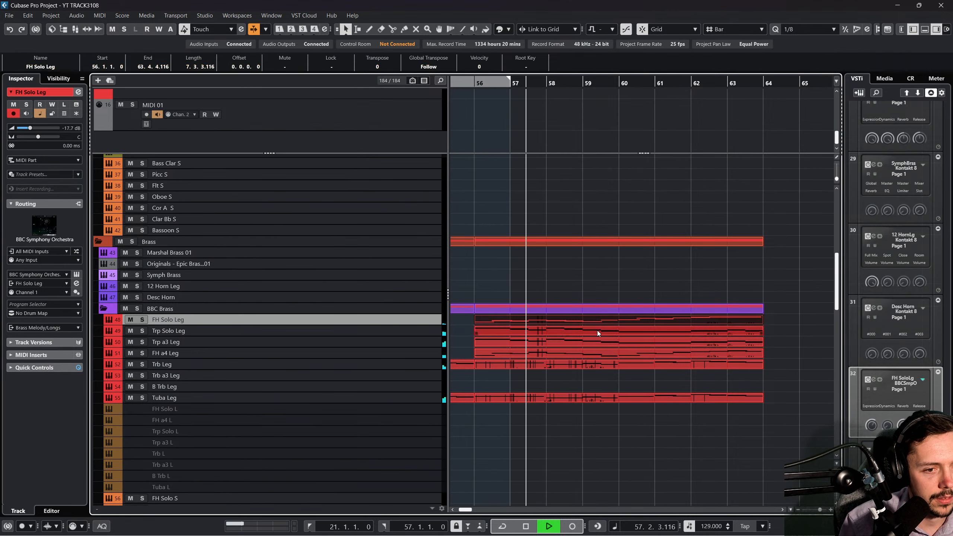
pyautogui.hotkey('ctrl', 'd')
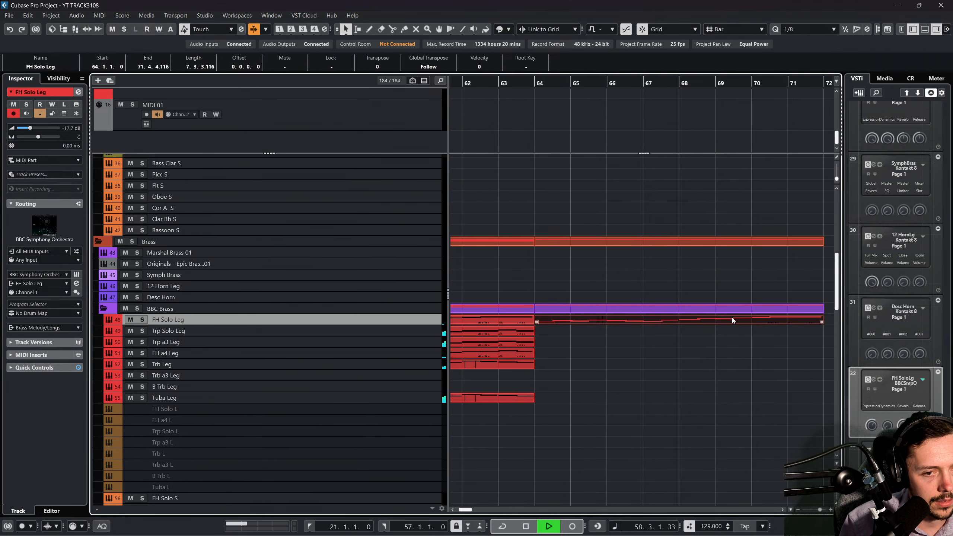
pyautogui.moveTo(731, 320); pyautogui.dragTo(546, 269)
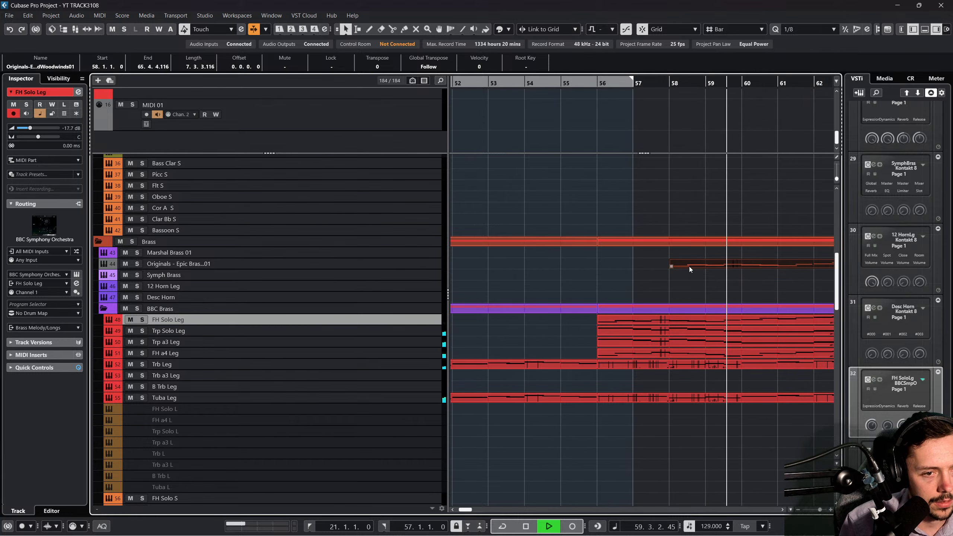
pyautogui.moveTo(689, 266); pyautogui.dragTo(625, 264)
# Check all notes of the new Originals - Epic Brass part in the Key Editor, then restart playback from bar 56.
pyautogui.doubleClick(625, 263)
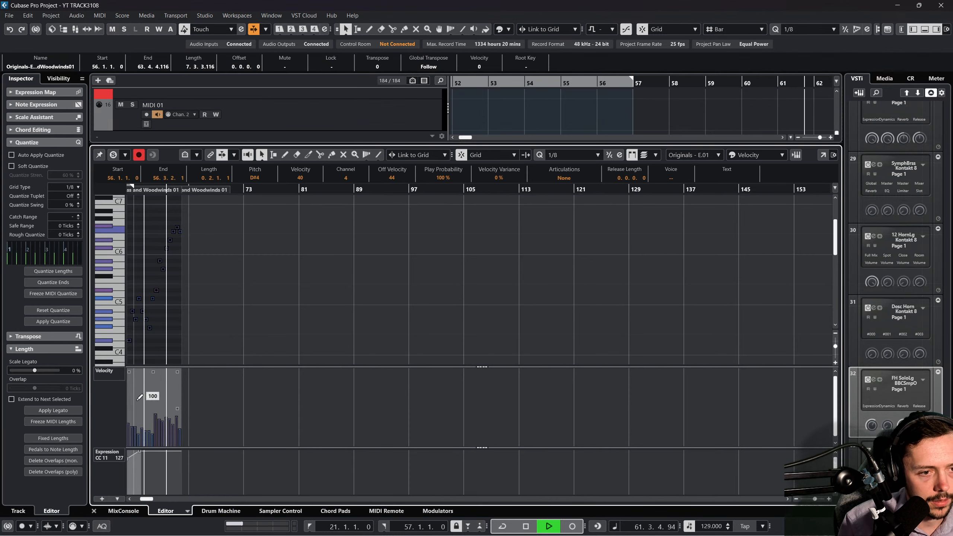
pyautogui.click(94, 510)
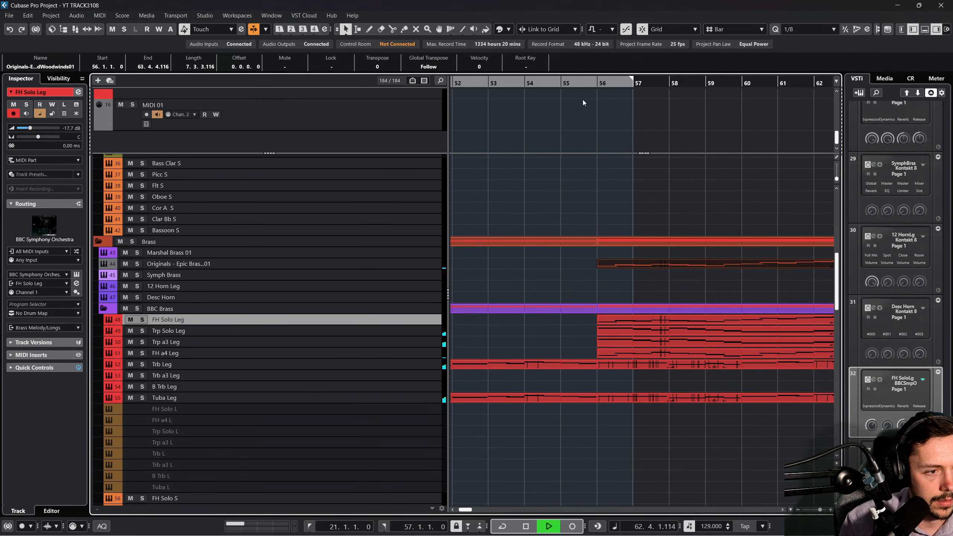
pyautogui.click(597, 84)
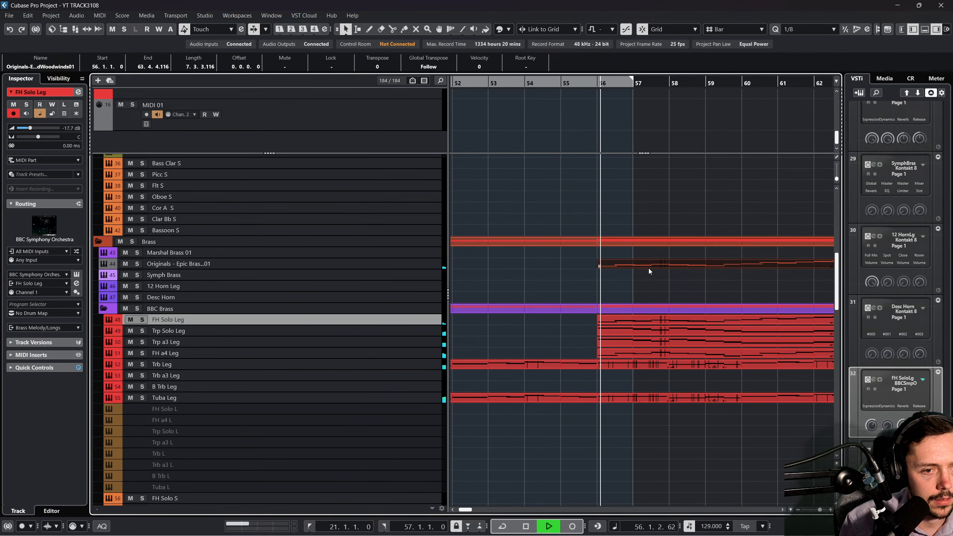
# Paste the melody part onto the 12 Horn Leg track and align its start with bar 56.
pyautogui.click(299, 287)
pyautogui.hotkey('ctrl', 'v')
pyautogui.moveTo(655, 288); pyautogui.dragTo(619, 287)
# Duplicate the 12 Horn Leg part and place the copy on the Desc Horn track at bar 56.
pyautogui.hotkey('ctrl', 'd')
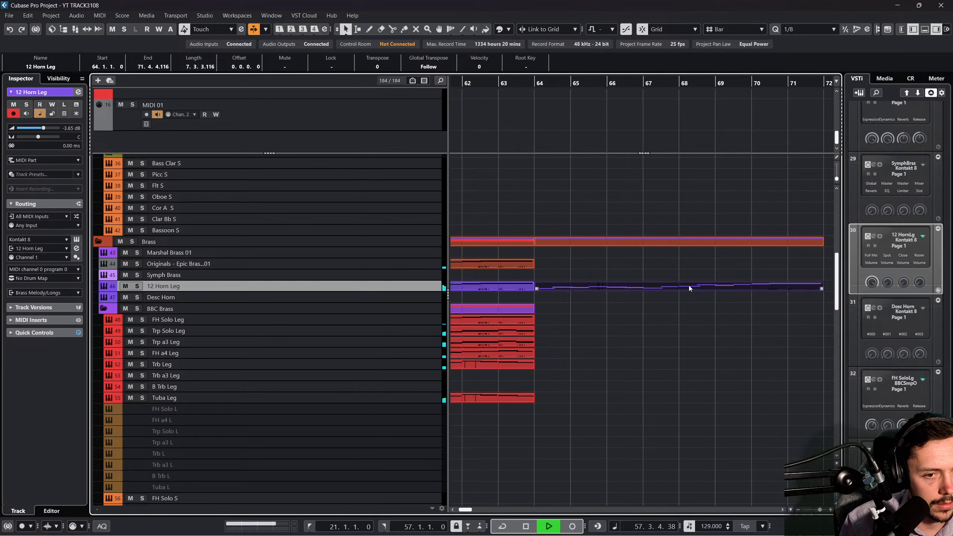
pyautogui.moveTo(689, 287); pyautogui.dragTo(482, 298)
pyautogui.hscroll(-4, 544, 314)
pyautogui.moveTo(657, 298); pyautogui.dragTo(574, 295)
# Lower the highest closing notes of the Desc Horn part by one octave in the Key Editor and close the editor.
pyautogui.doubleClick(574, 295)
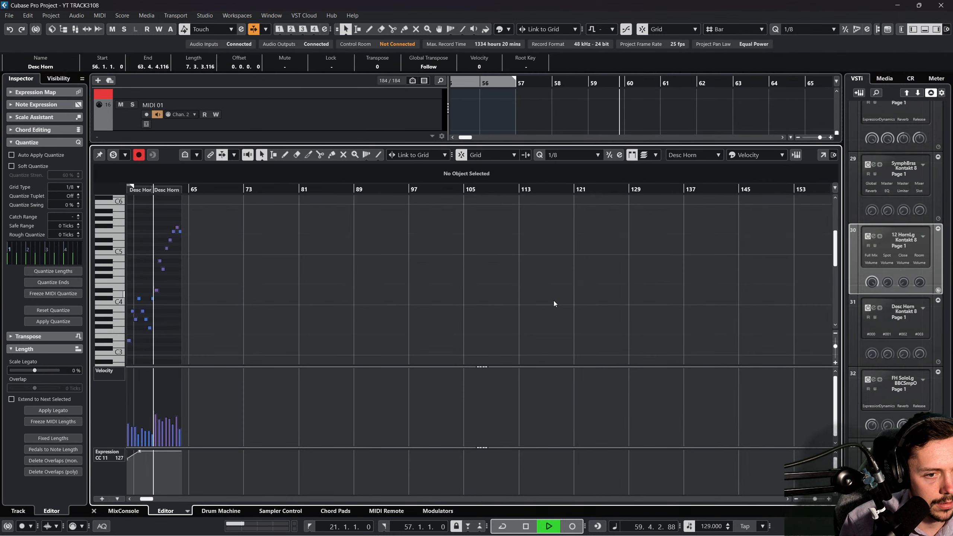
pyautogui.click(94, 511)
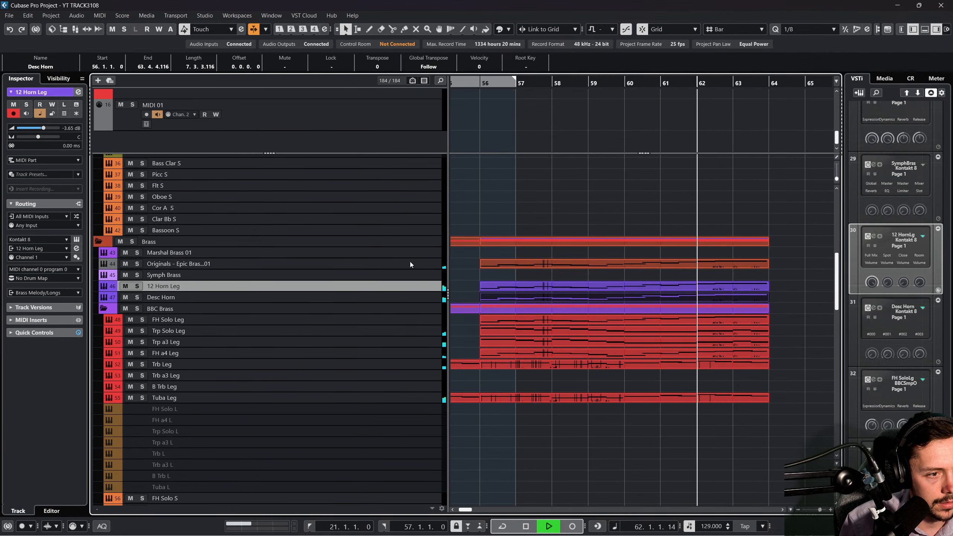
pyautogui.press('space')
pyautogui.doubleClick(521, 296)
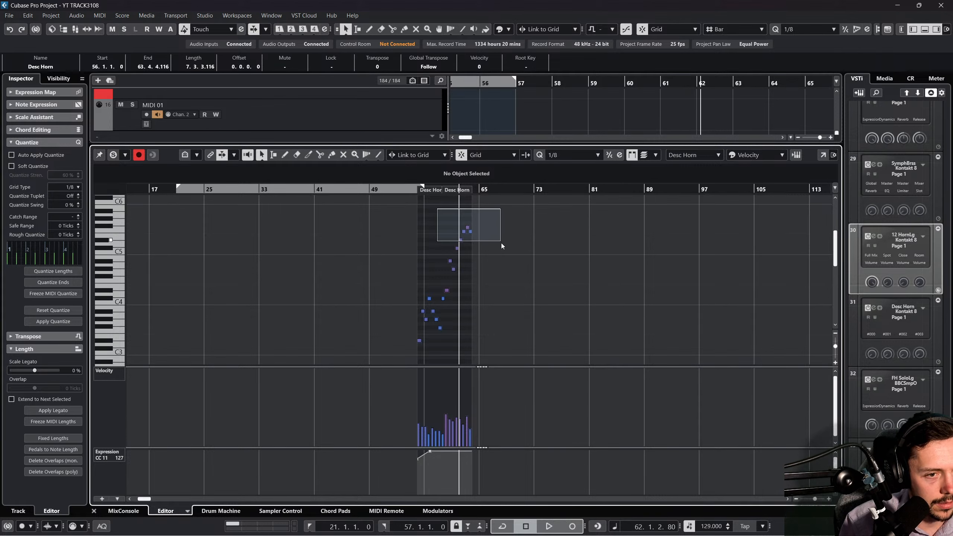
pyautogui.moveTo(499, 256); pyautogui.dragTo(498, 255)
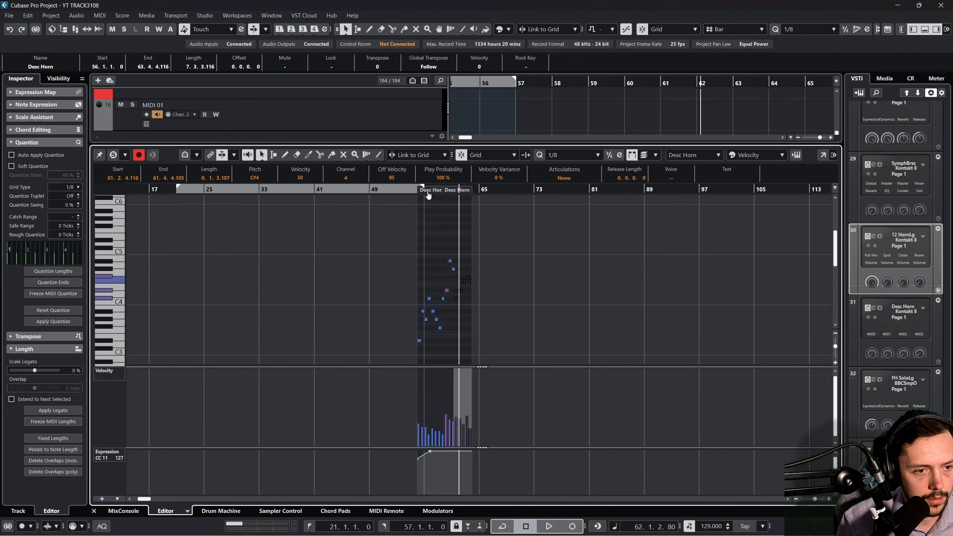
pyautogui.click(94, 511)
pyautogui.click(572, 289)
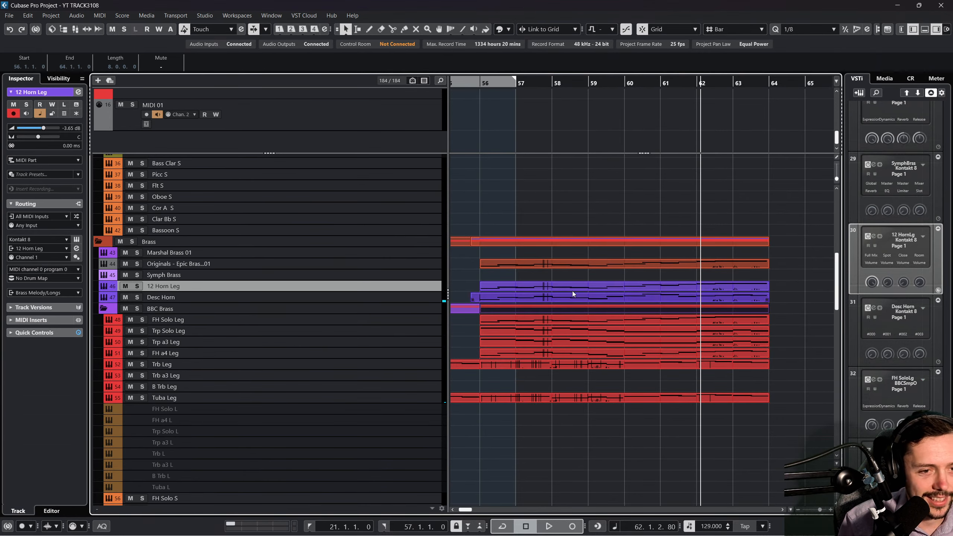
pyautogui.click(567, 286)
pyautogui.hotkey('ctrl', 'd')
pyautogui.press('Delete')
pyautogui.hscroll(-5, 709, 287)
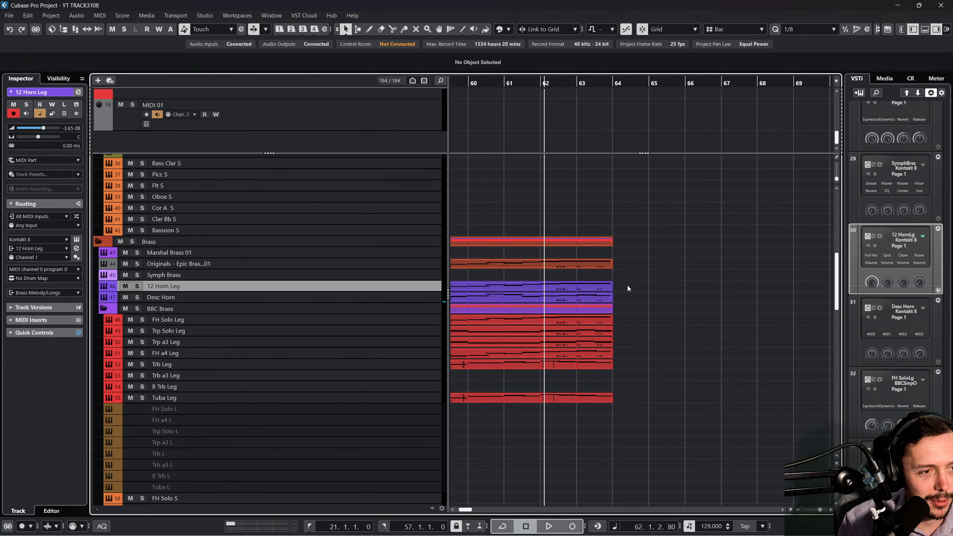
# Copy the 12 Horn Leg part onto the Marshal Brass 01 track at bar 56.
pyautogui.click(620, 288)
pyautogui.hscroll(-5, 619, 288)
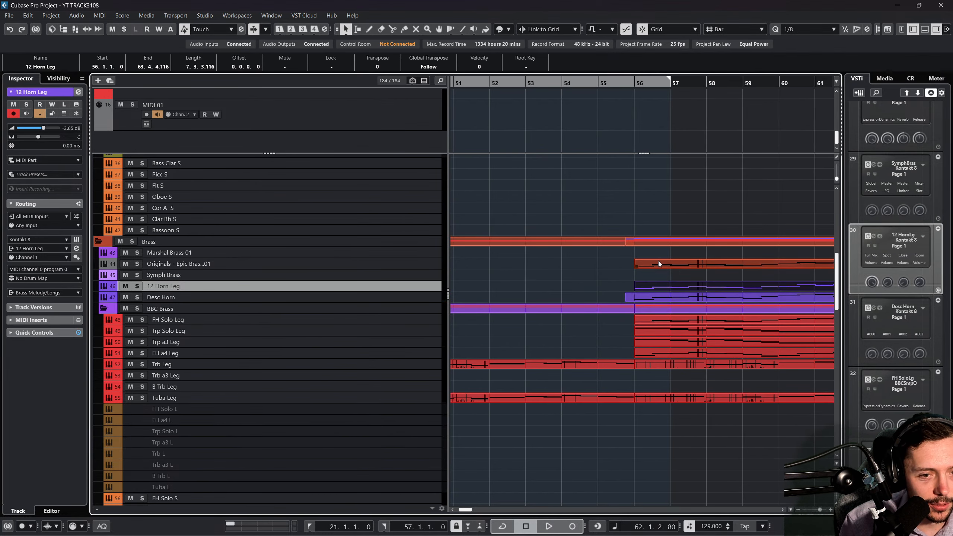
pyautogui.click(334, 256)
pyautogui.hotkey('ctrl', 'z')
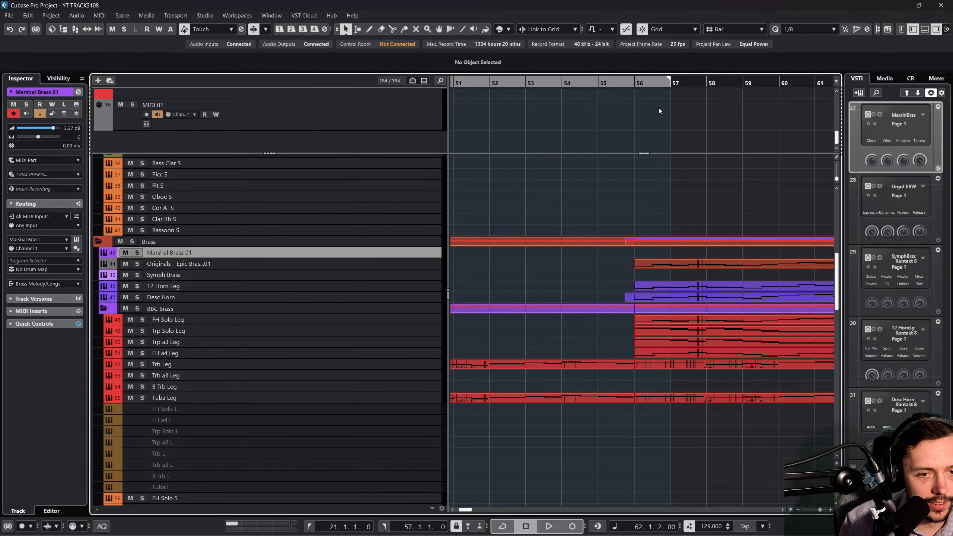
pyautogui.click(629, 83)
pyautogui.hotkey('ctrl', 'v')
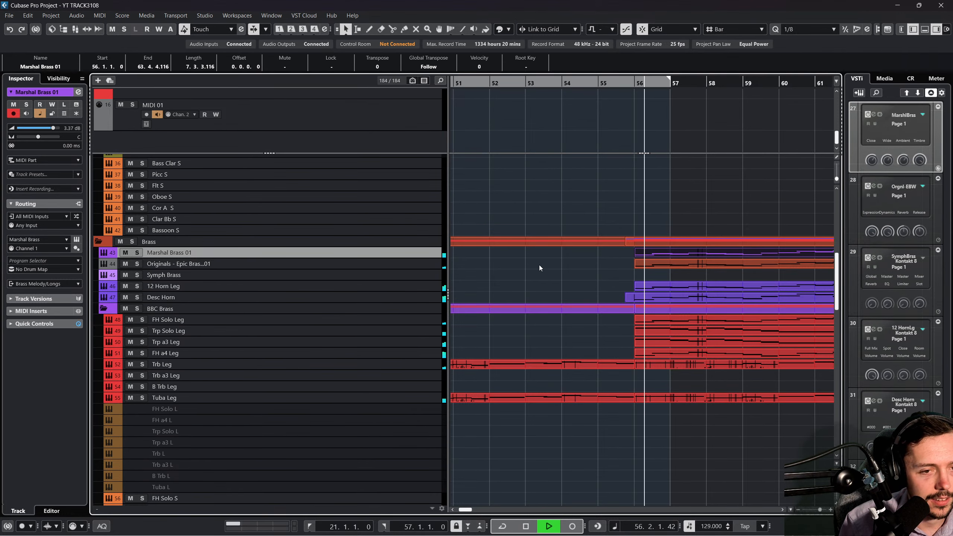
# Listen to the doubled brass parts from bar 56 into bar 57, then stop playback.
pyautogui.click(536, 271)
pyautogui.hscroll(1, 535, 271)
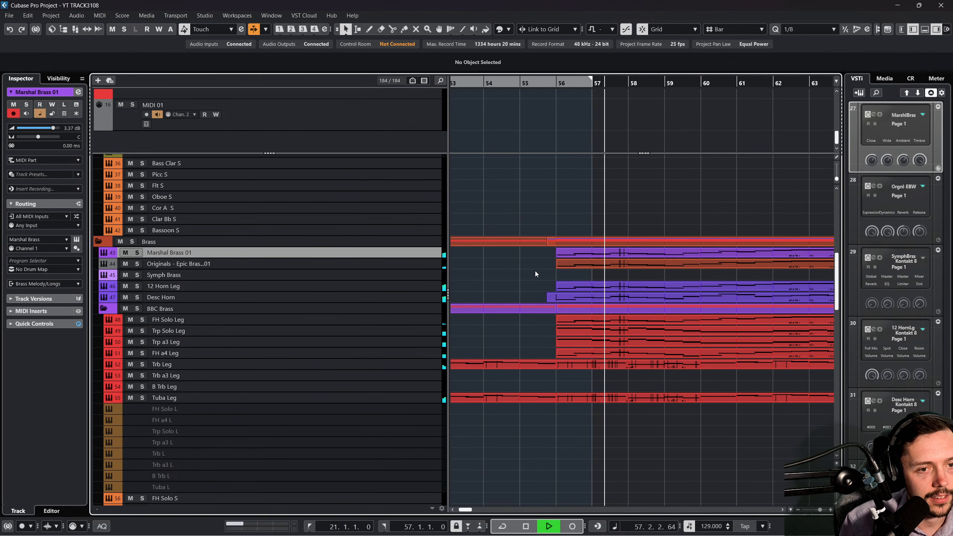
pyautogui.press('space')
# Play the arrangement from about bar 40, showing the Brass tracks leading up to the key change.
pyautogui.hscroll(-15, 544, 233)
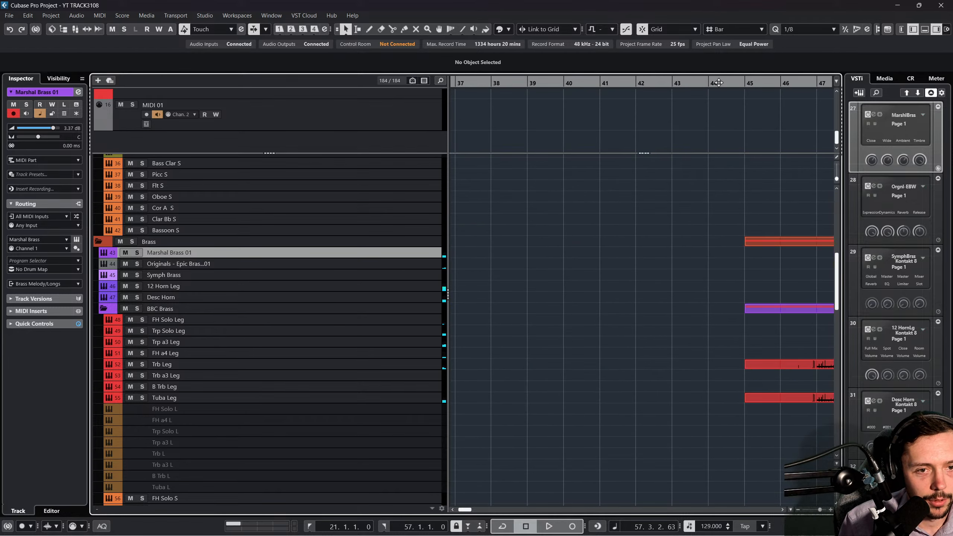
pyautogui.moveTo(719, 82); pyautogui.dragTo(719, 71)
pyautogui.press('space')
pyautogui.scroll(-3, 719, 226)
pyautogui.hscroll(5, 674, 253)
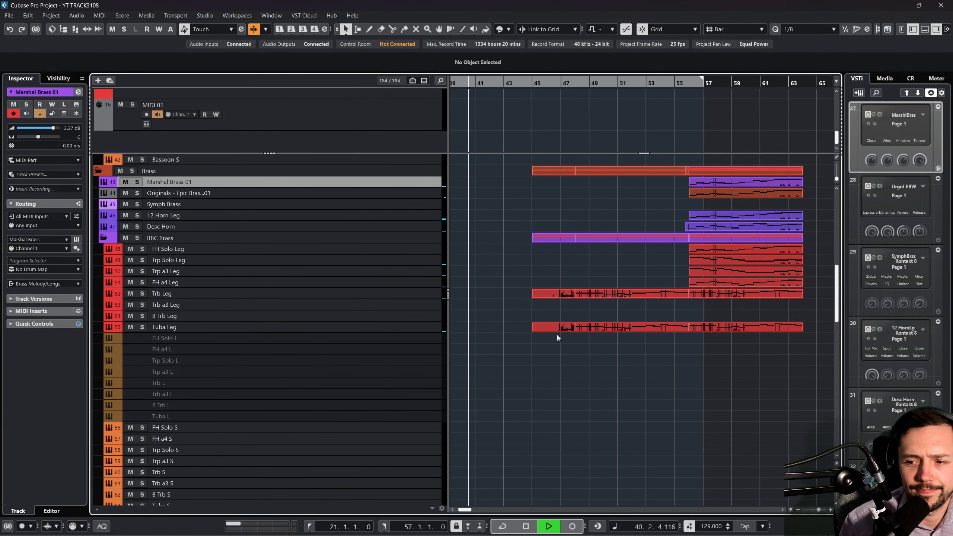
pyautogui.hscroll(4, 522, 342)
pyautogui.scroll(2, 521, 342)
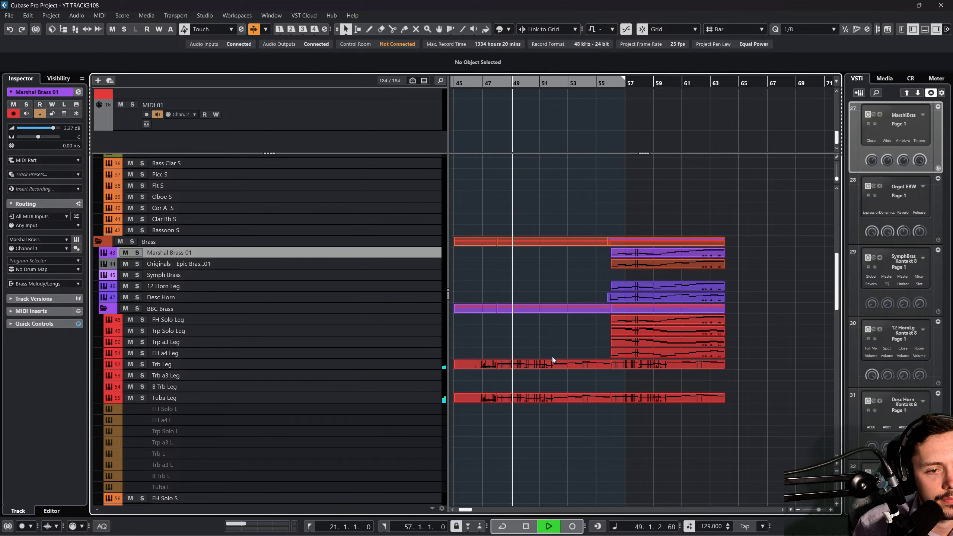
# Check the Trb Leg and Crem Leg parts starting at bar 48 while the arrangement plays.
pyautogui.click(556, 363)
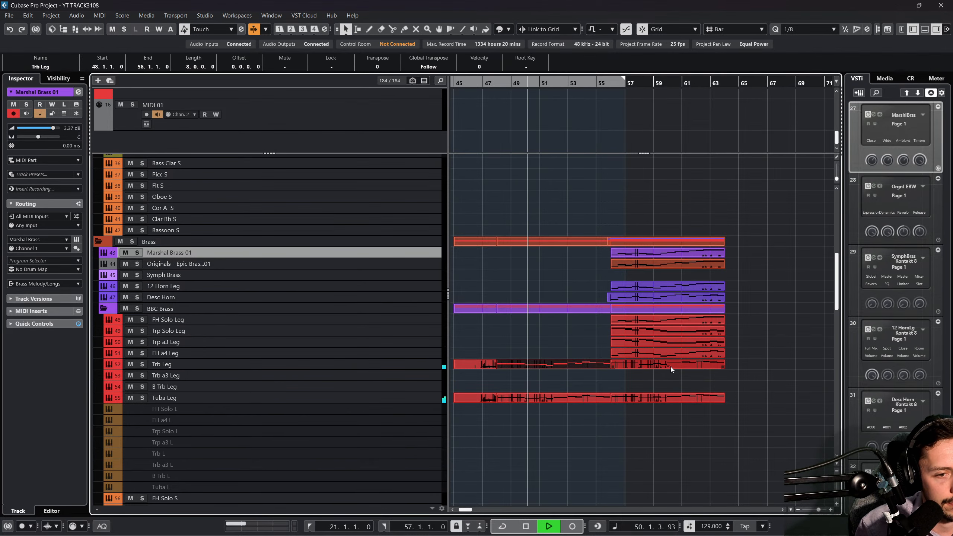
pyautogui.scroll(-5, 579, 360)
pyautogui.scroll(-3, 588, 432)
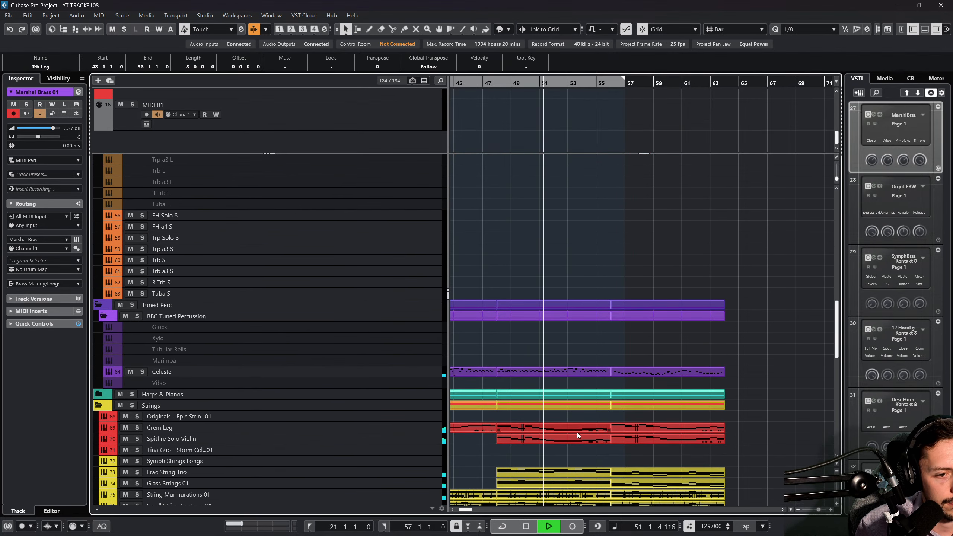
pyautogui.click(580, 430)
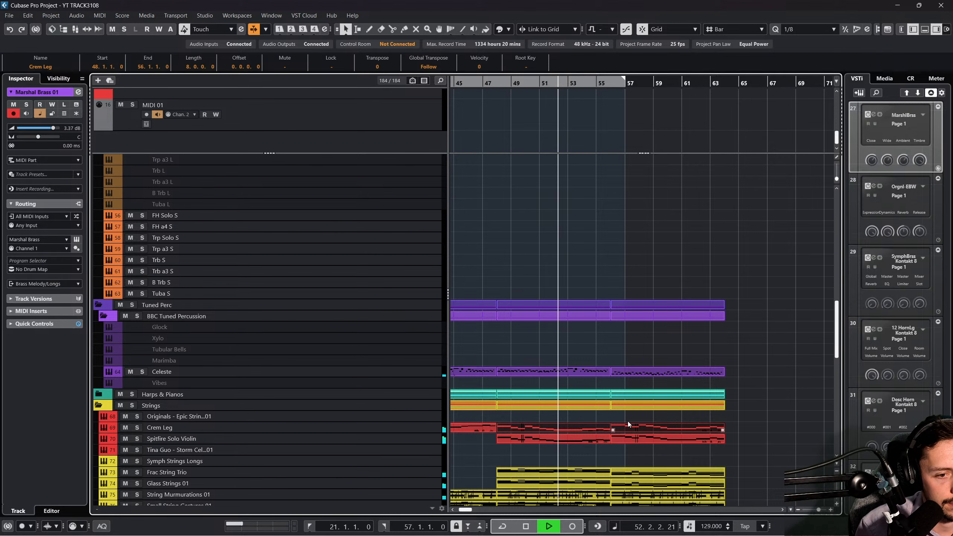
pyautogui.scroll(10, 616, 412)
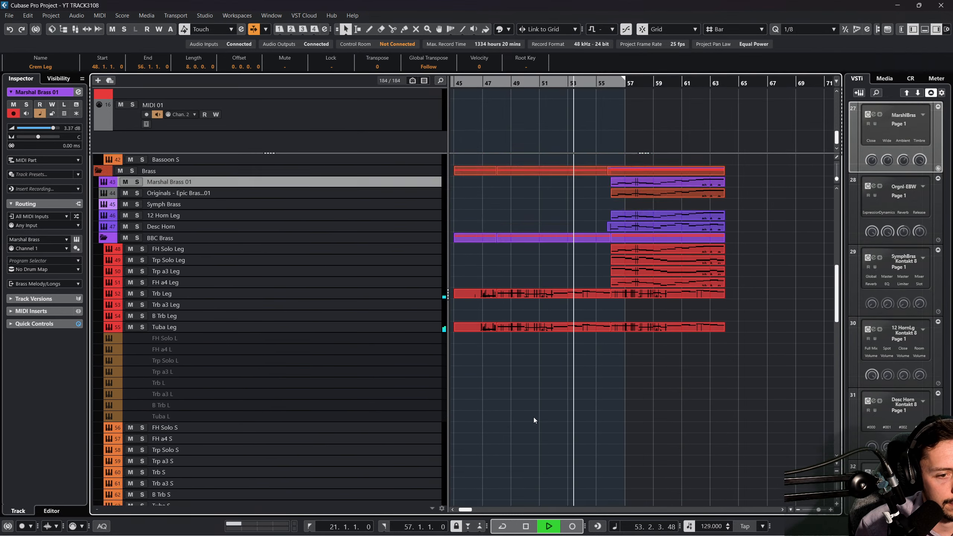
pyautogui.scroll(2, 467, 341)
pyautogui.scroll(-4, 467, 340)
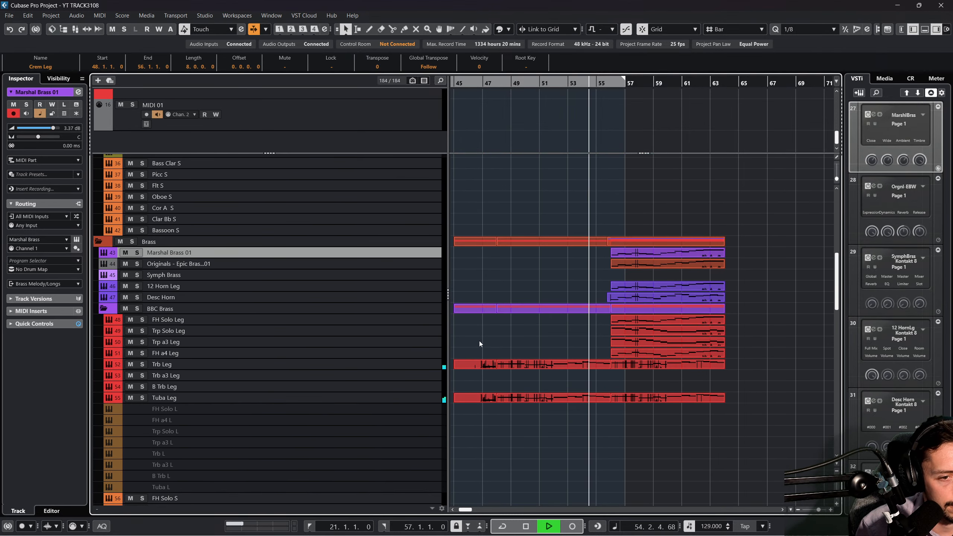
# Listen to the doubled brass repeat from bar 56 to just past bar 64, then stop playback.
pyautogui.click(488, 330)
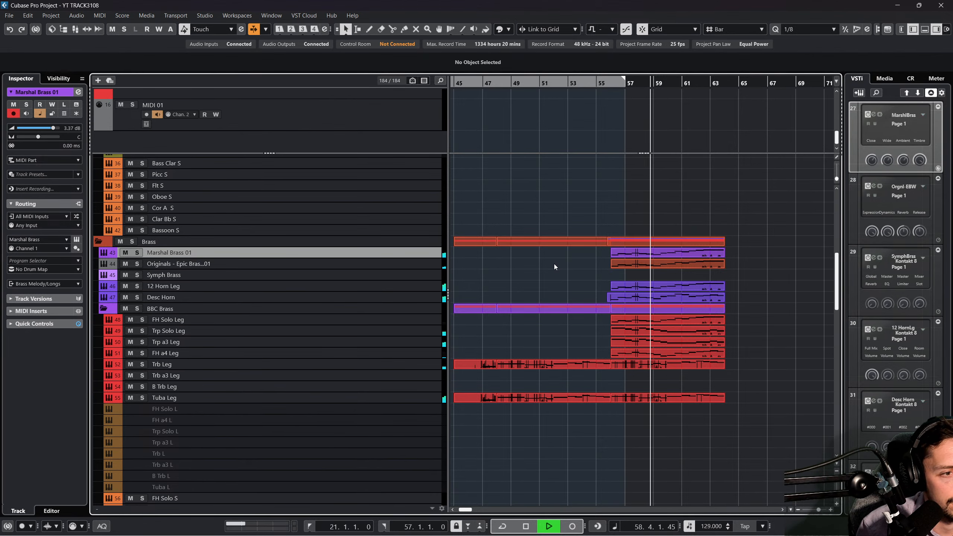
pyautogui.scroll(-2, 554, 264)
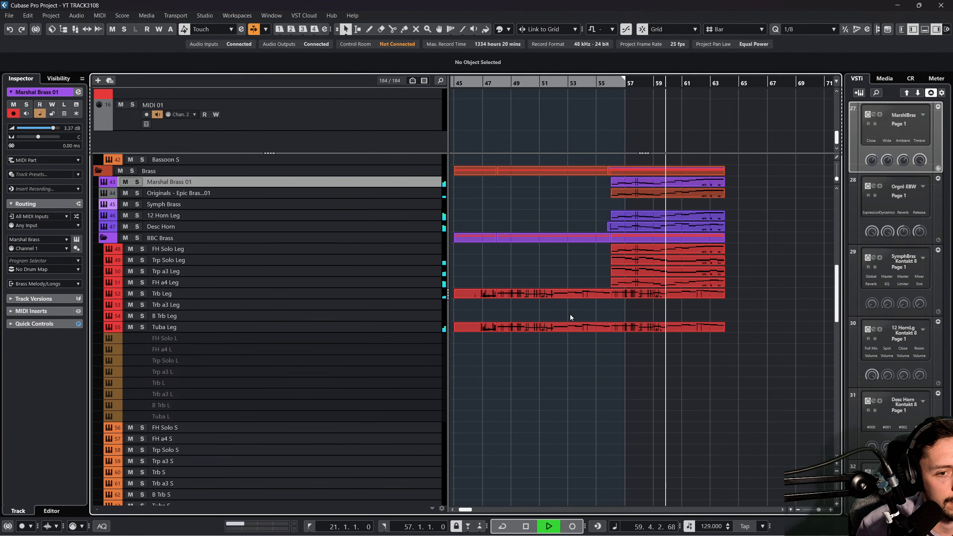
pyautogui.scroll(-2, 569, 314)
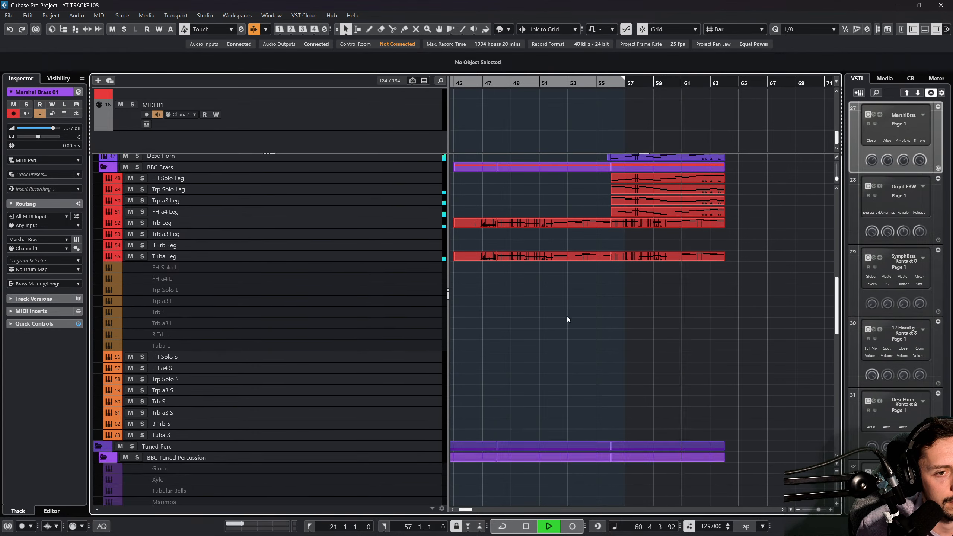
pyautogui.scroll(2, 567, 316)
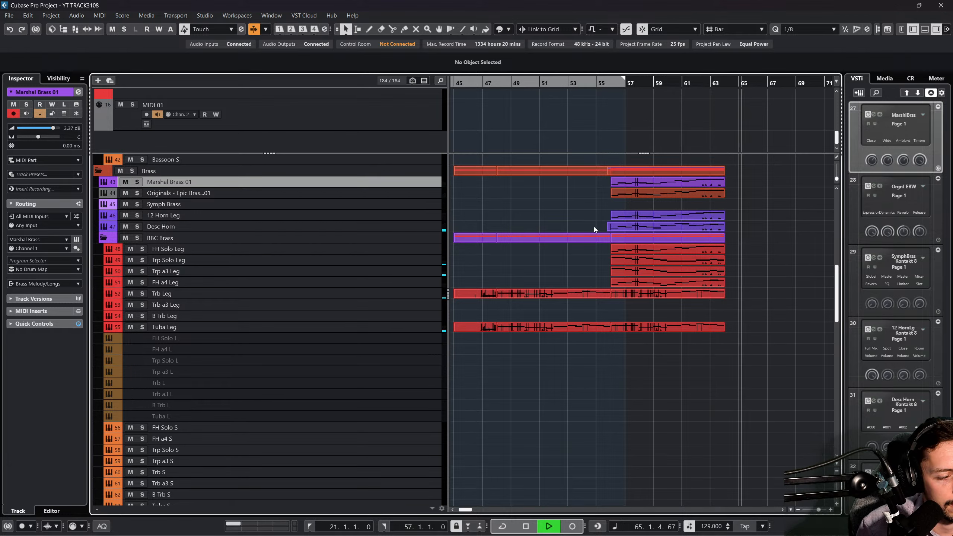
pyautogui.press('space')
# Place the playback cursor at bar 64 and select the FH Solo S, FH a4 S, Trp Solo S, Trp a3 S and Trb a3 S tracks together.
pyautogui.hscroll(2, 694, 198)
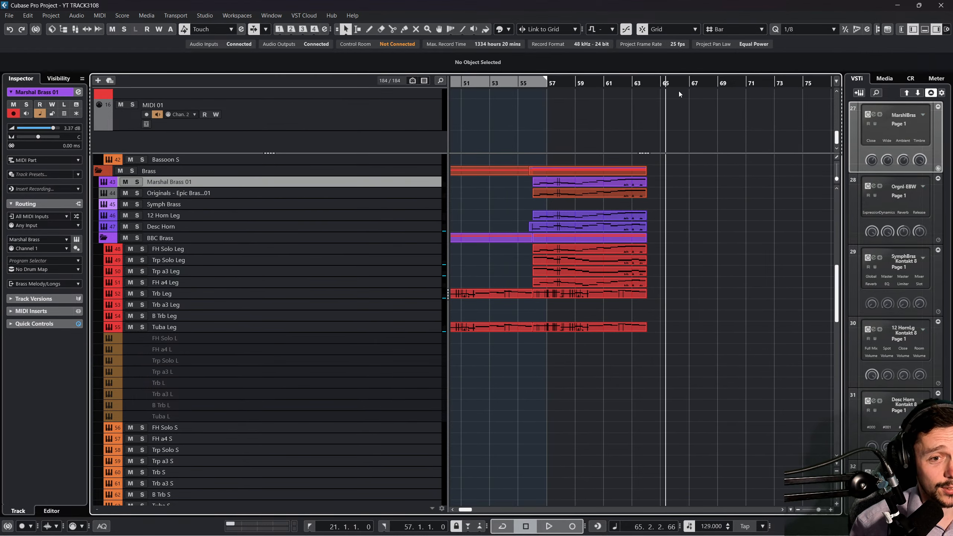
pyautogui.click(642, 87)
pyautogui.click(404, 259)
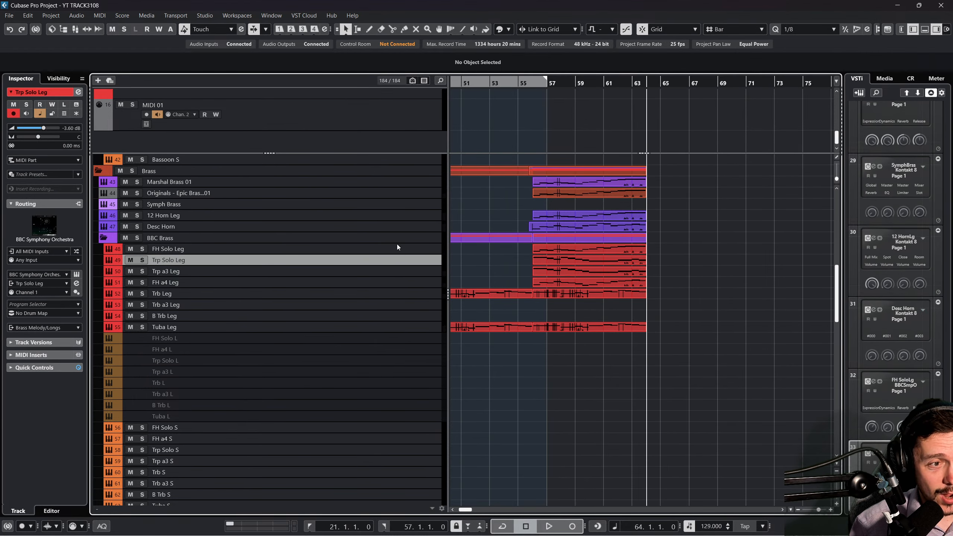
pyautogui.scroll(-3, 361, 371)
pyautogui.click(358, 376)
pyautogui.click(359, 357)
pyautogui.keyDown('shift'); pyautogui.click(364, 390); pyautogui.keyUp('shift')
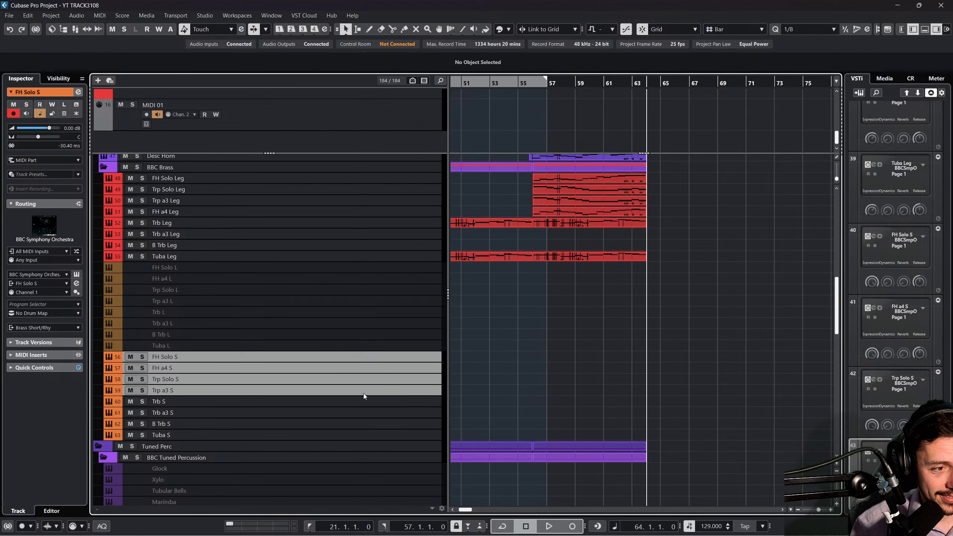
pyautogui.keyDown('ctrl'); pyautogui.click(361, 413); pyautogui.keyUp('ctrl')
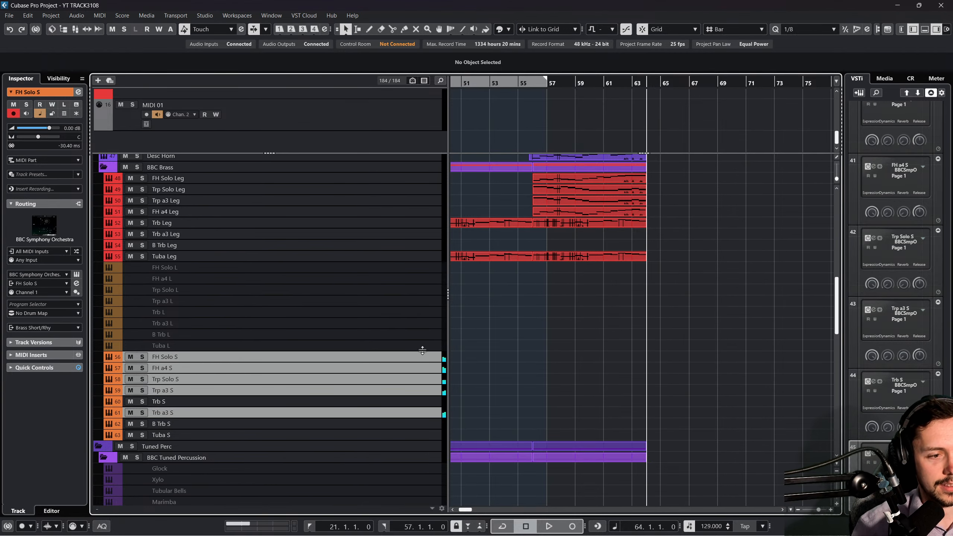
# Expand the Harps & Pianos folder and select the Originals Cinematic Soft Piano and Harp tracks together.
pyautogui.scroll(-5, 487, 432)
pyautogui.click(95, 254)
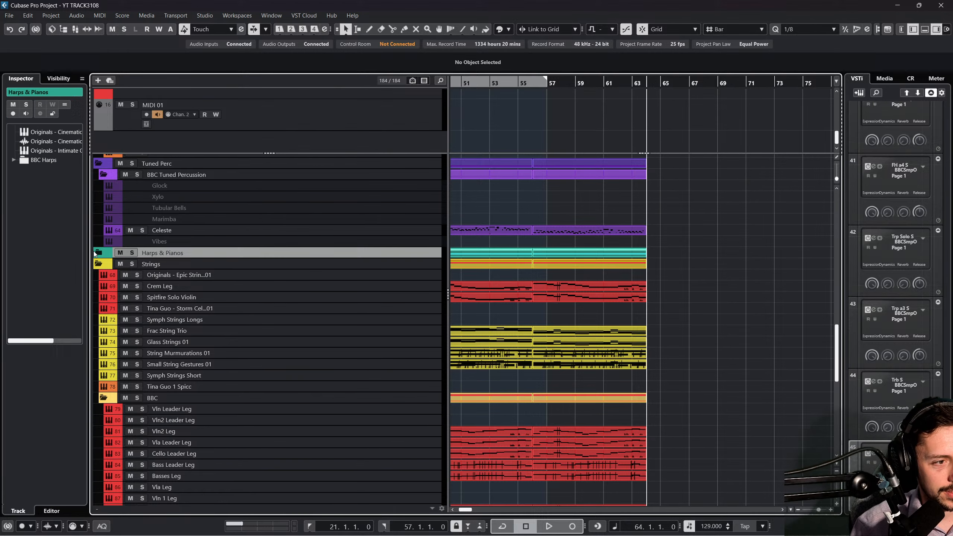
pyautogui.click(97, 253)
pyautogui.click(285, 264)
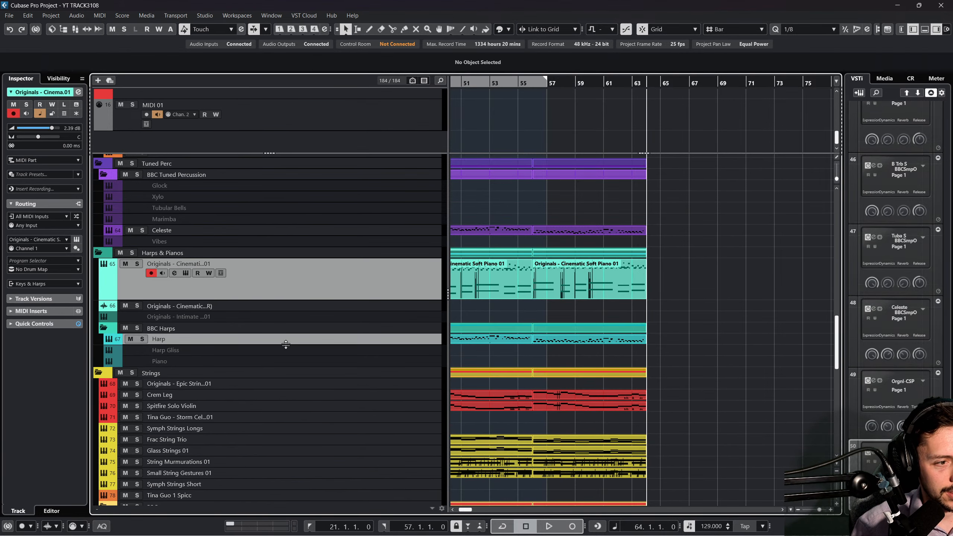
# Try to record an ending on the soft piano and Harp tracks across bar 64, and undo the take.
pyautogui.doubleClick(605, 86)
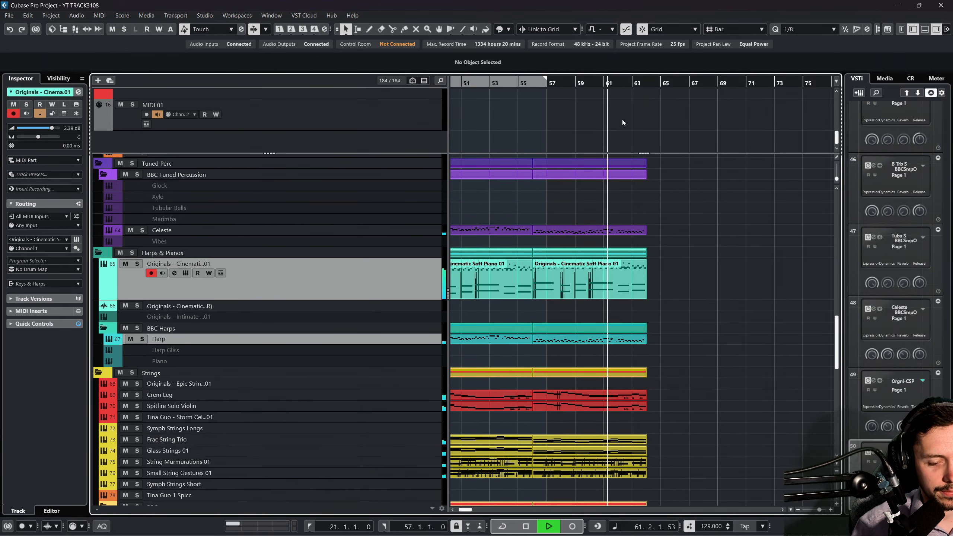
pyautogui.click(573, 526)
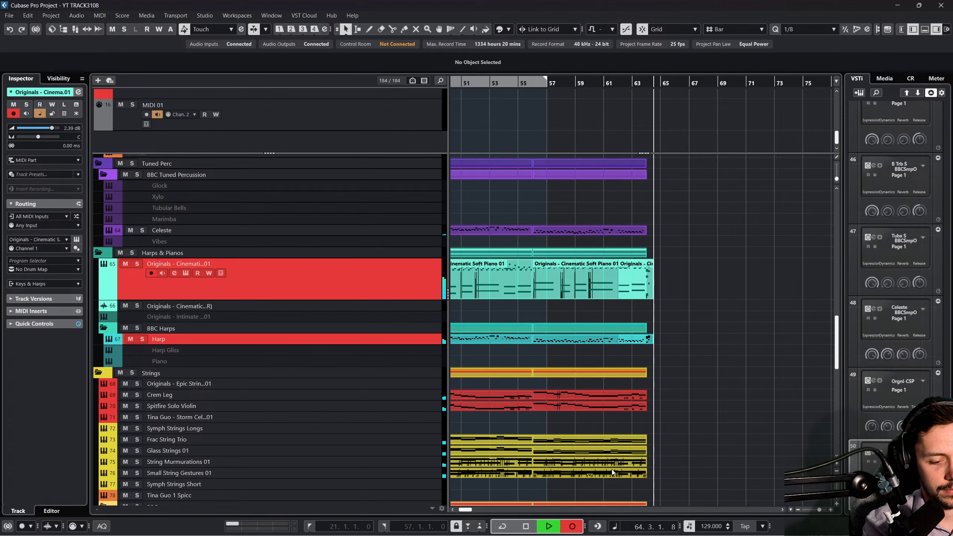
pyautogui.press('space')
pyautogui.hotkey('ctrl', 'z')
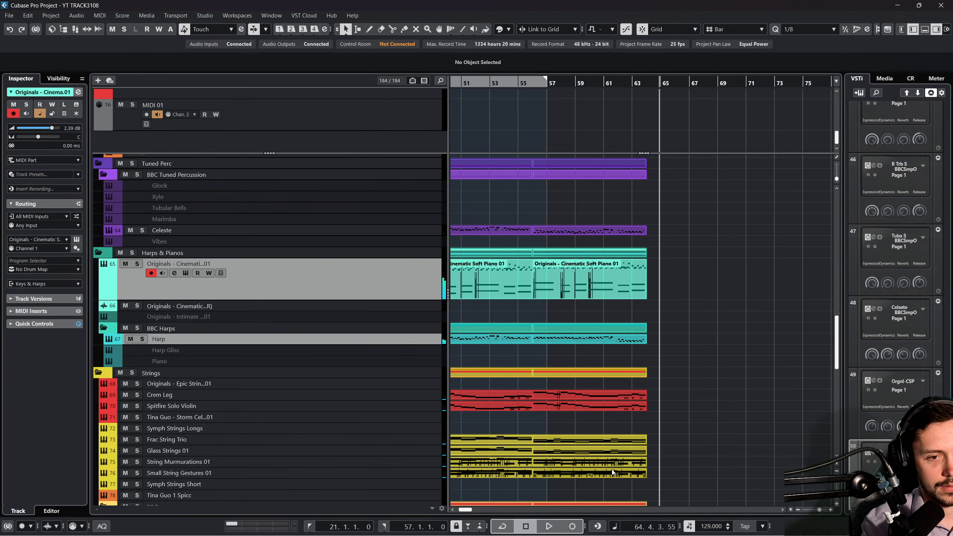
# Try to record a closing chord on the soft piano and Harp tracks from bar 63.
pyautogui.click(637, 83)
pyautogui.click(572, 526)
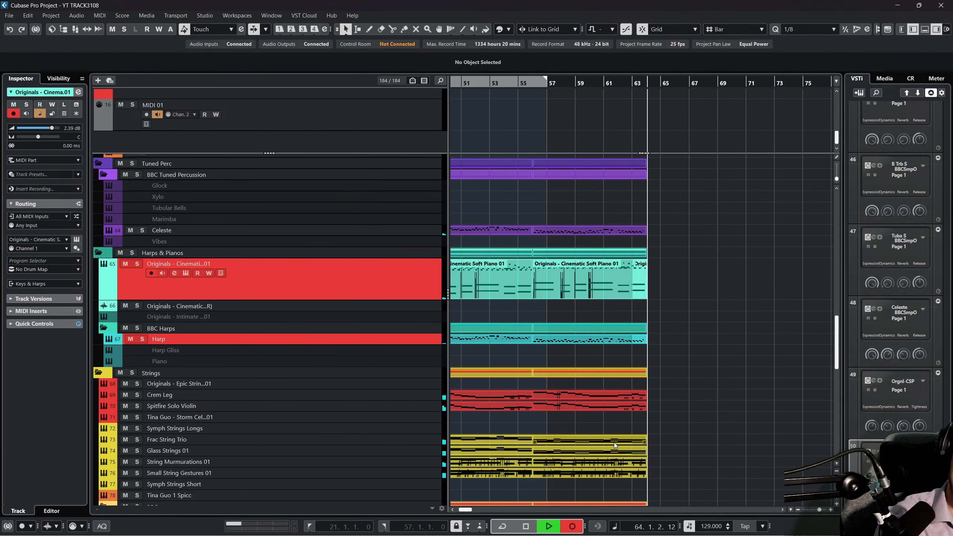
pyautogui.press('space')
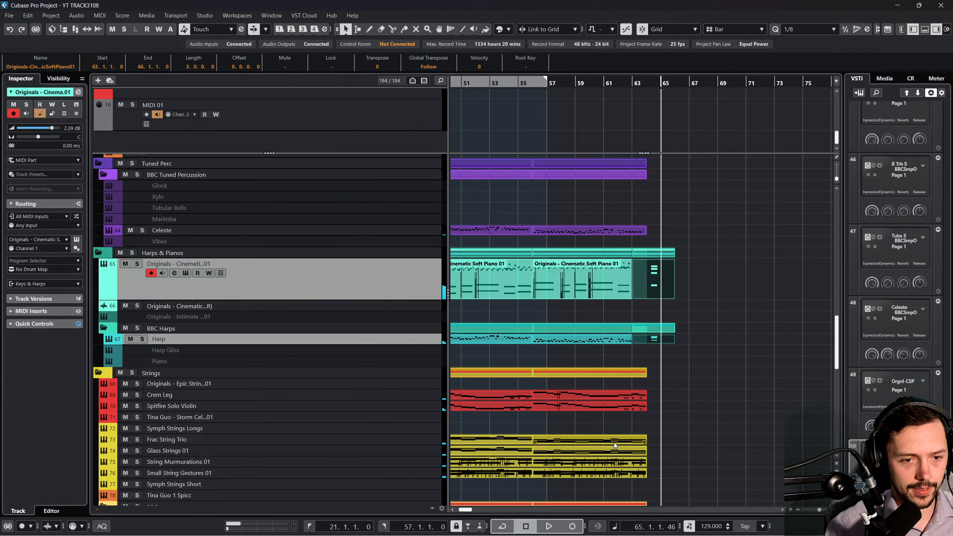
pyautogui.click(633, 77)
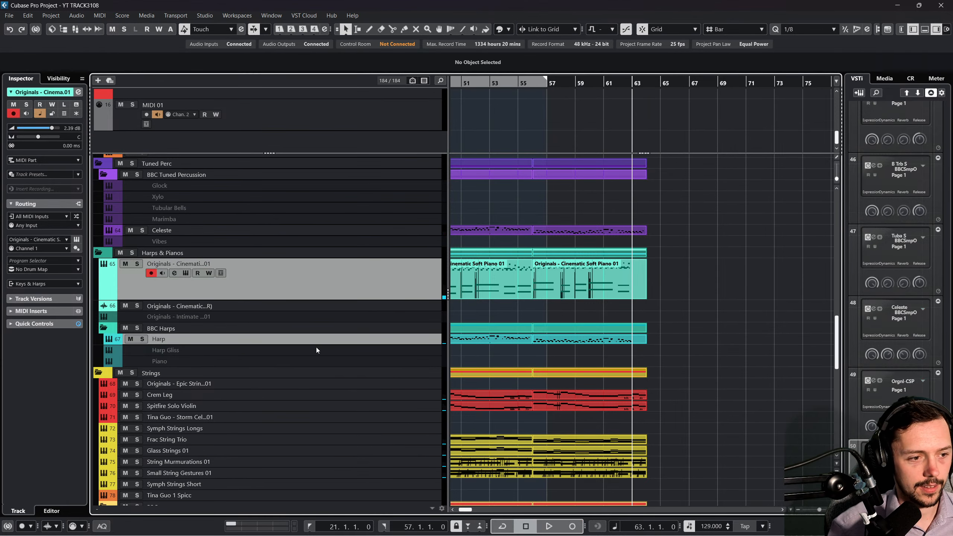
# Add the short brass tracks Trb S, B Trb S and FH a4 S and the short string tracks Basses S, Vla S and Vln2 S to the selection.
pyautogui.scroll(6, 316, 350)
pyautogui.click(286, 261)
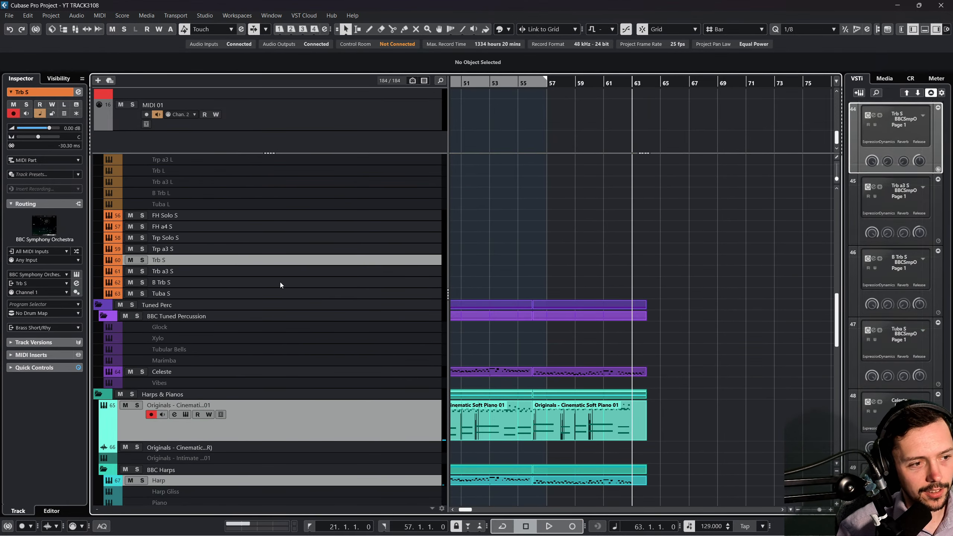
pyautogui.click(280, 285)
pyautogui.click(278, 227)
pyautogui.scroll(-6, 363, 406)
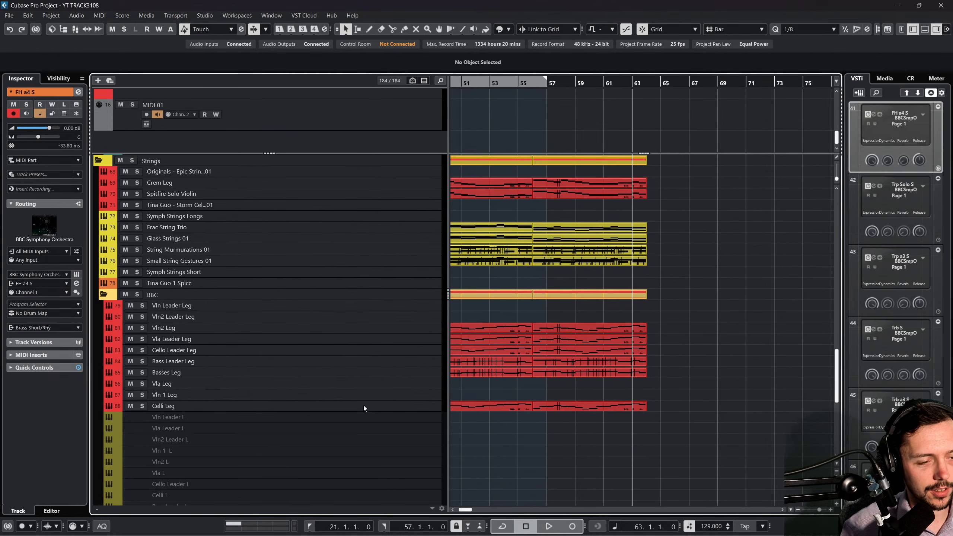
pyautogui.scroll(-9, 363, 406)
pyautogui.click(343, 432)
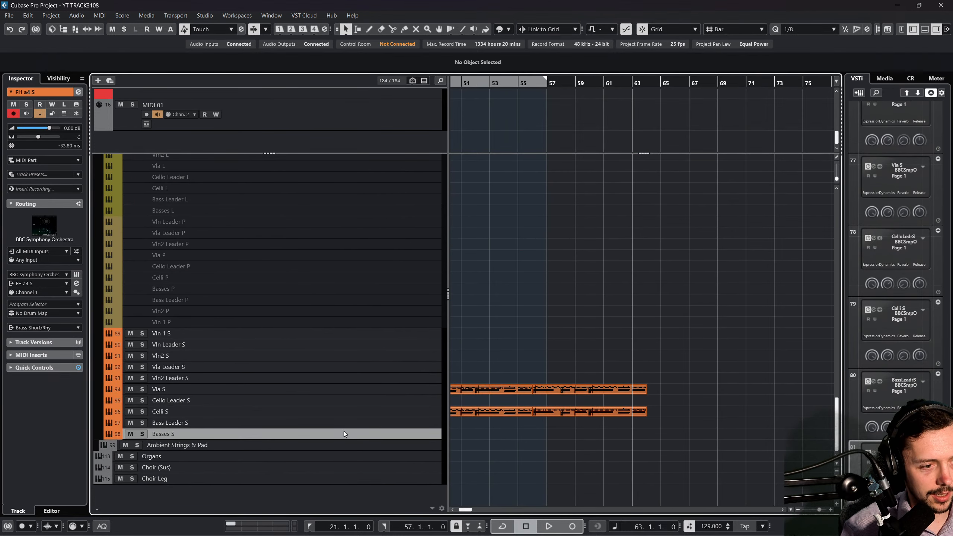
pyautogui.click(329, 390)
pyautogui.click(325, 357)
# Play from about bar 60 past the end of the parts to try out an ending, then stop playback.
pyautogui.scroll(6, 624, 166)
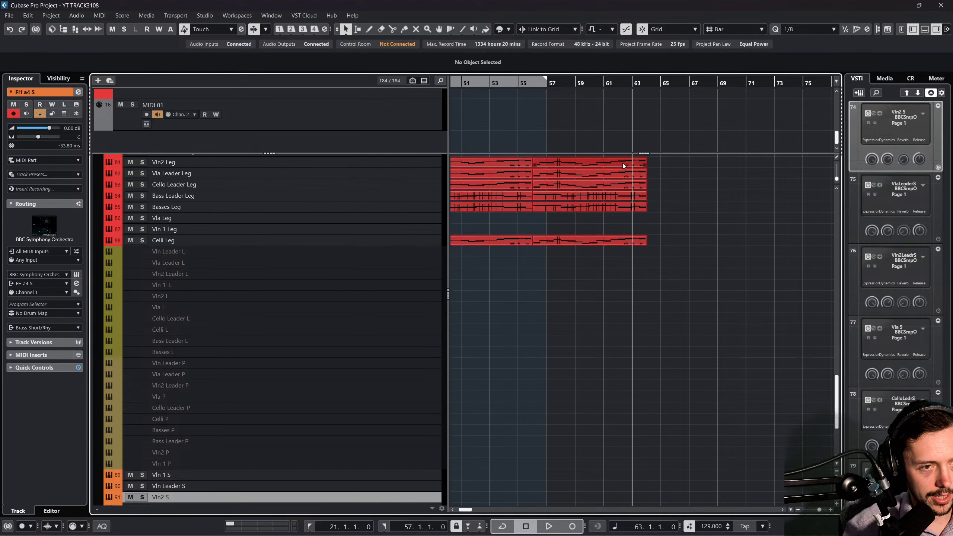
pyautogui.scroll(6, 623, 166)
pyautogui.click(598, 82)
pyautogui.press('space')
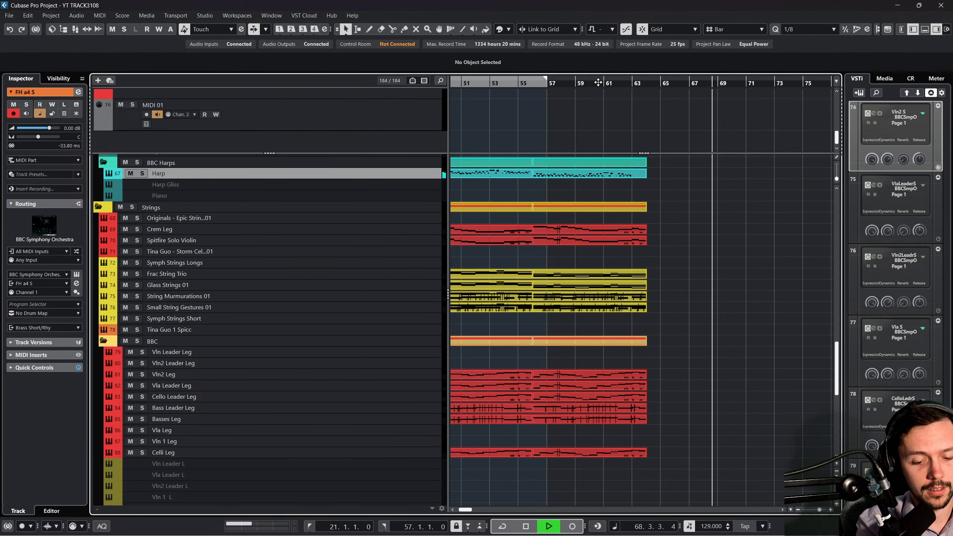
pyautogui.press('space')
# Replay the closing section from about bar 58 into bar 65, then stop playback.
pyautogui.moveTo(579, 82); pyautogui.dragTo(560, 81)
pyautogui.scroll(4, 685, 264)
pyautogui.press('space')
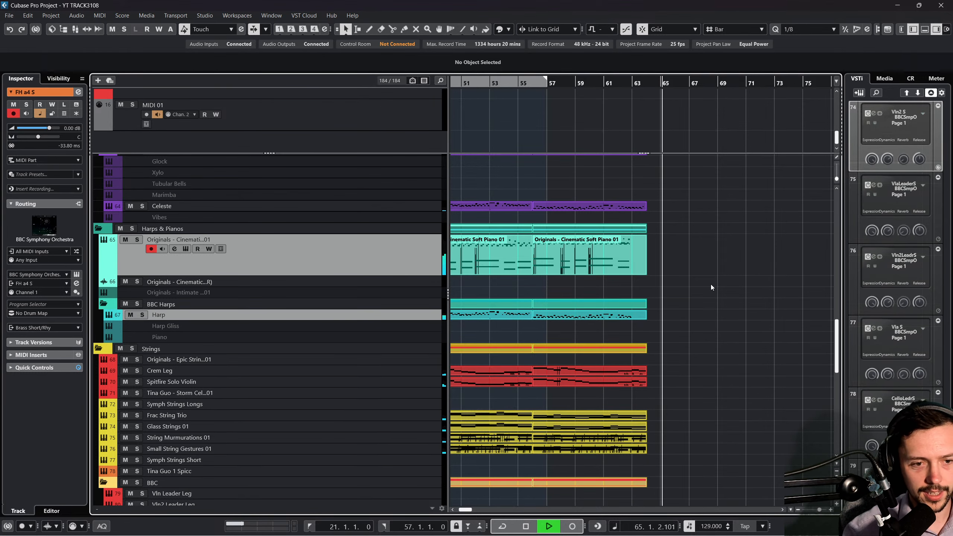
pyautogui.press('space')
# Show the lanes of the Originals Cinematic Soft Piano track and select only that track.
pyautogui.click(221, 250)
pyautogui.click(289, 260)
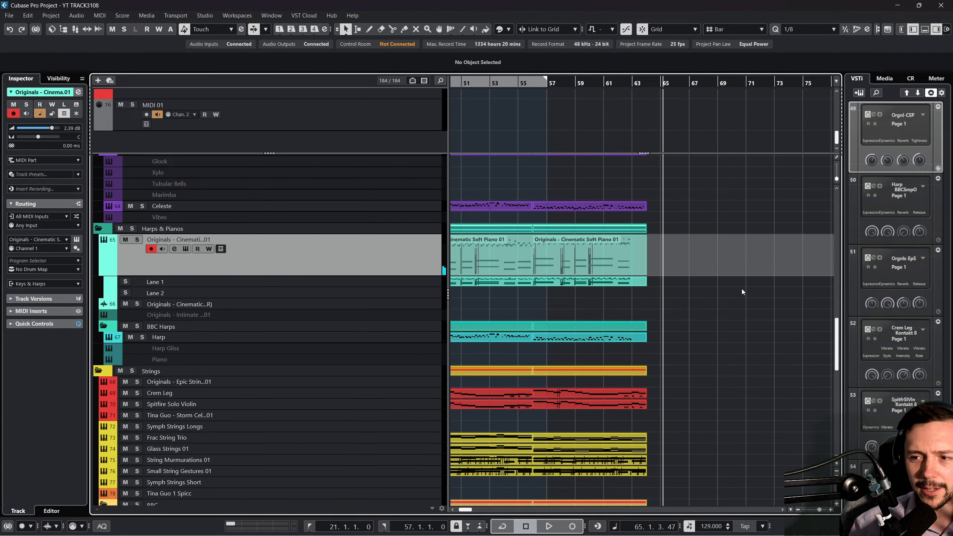
# Review the string and brass parts from the Crem Leg part at bar 40 through the repeat at bar 56.
pyautogui.scroll(-3, 749, 285)
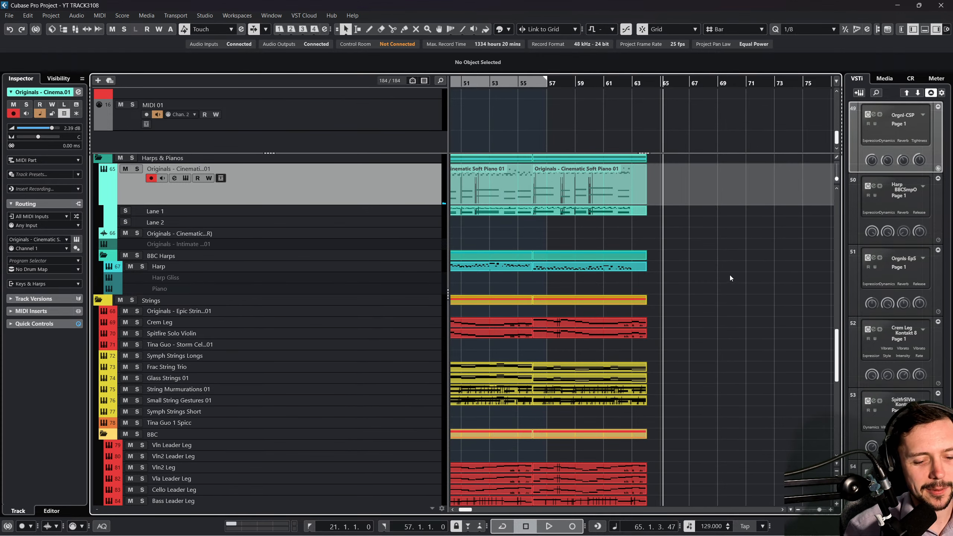
pyautogui.scroll(-16, 702, 238)
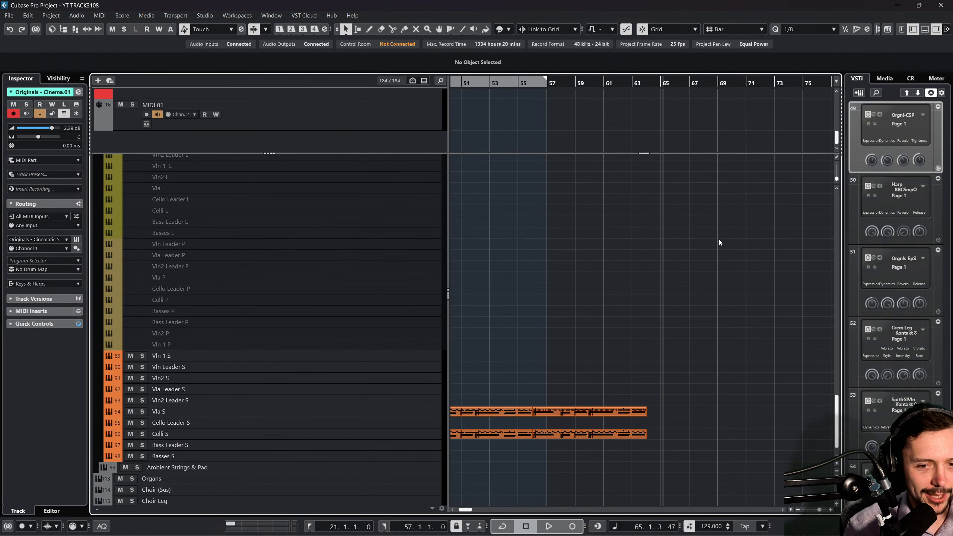
pyautogui.scroll(4, 719, 239)
pyautogui.scroll(9, 678, 245)
pyautogui.hscroll(-10, 620, 215)
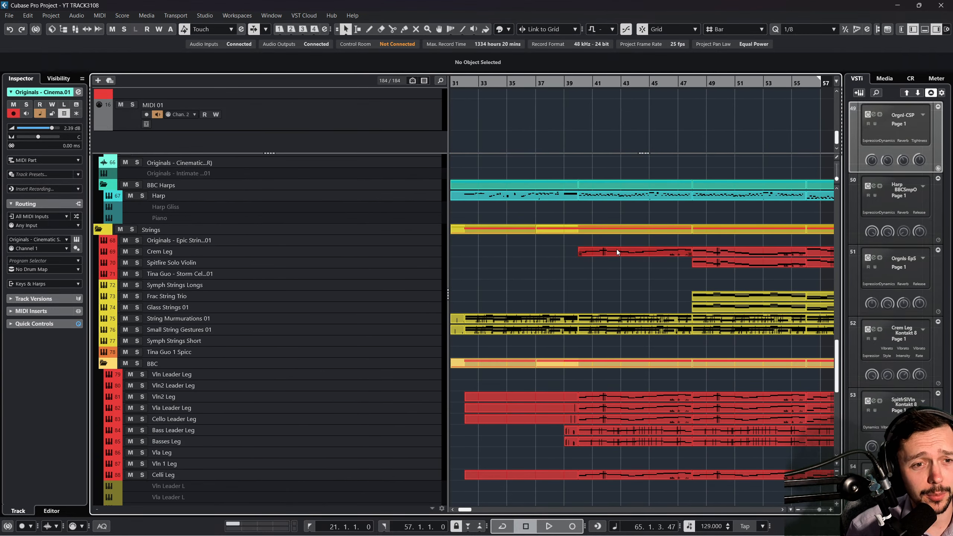
pyautogui.click(618, 253)
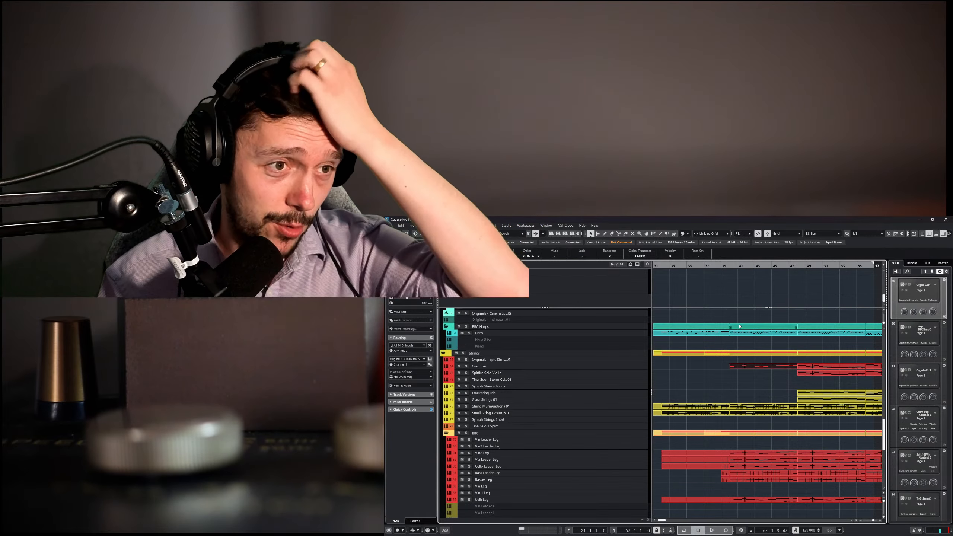
pyautogui.click(592, 288)
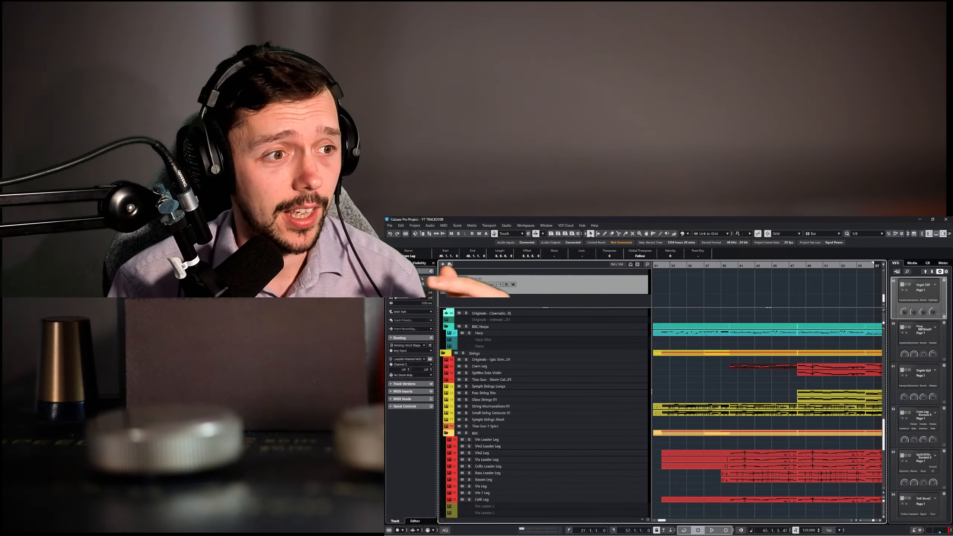
pyautogui.scroll(3, 782, 461)
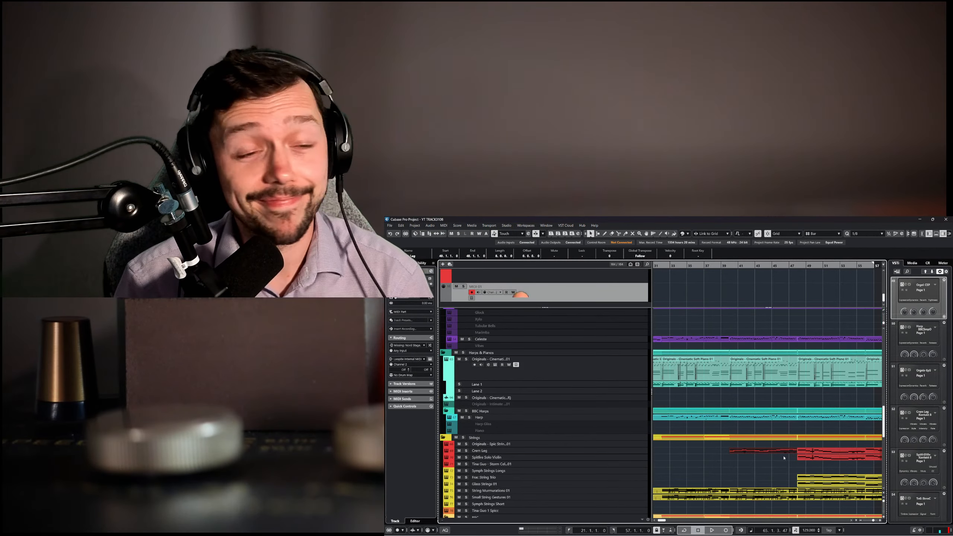
pyautogui.scroll(-4, 782, 460)
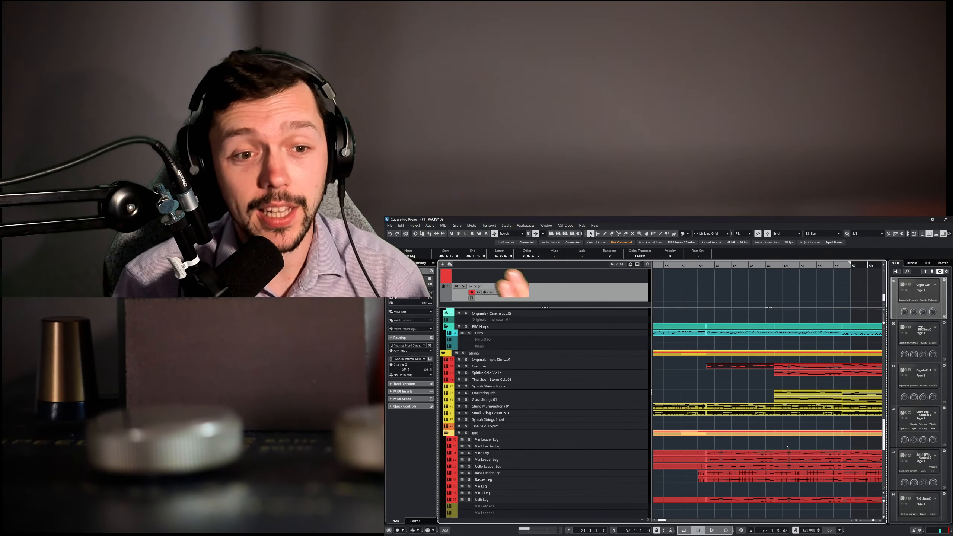
pyautogui.hscroll(4, 787, 443)
pyautogui.click(851, 405)
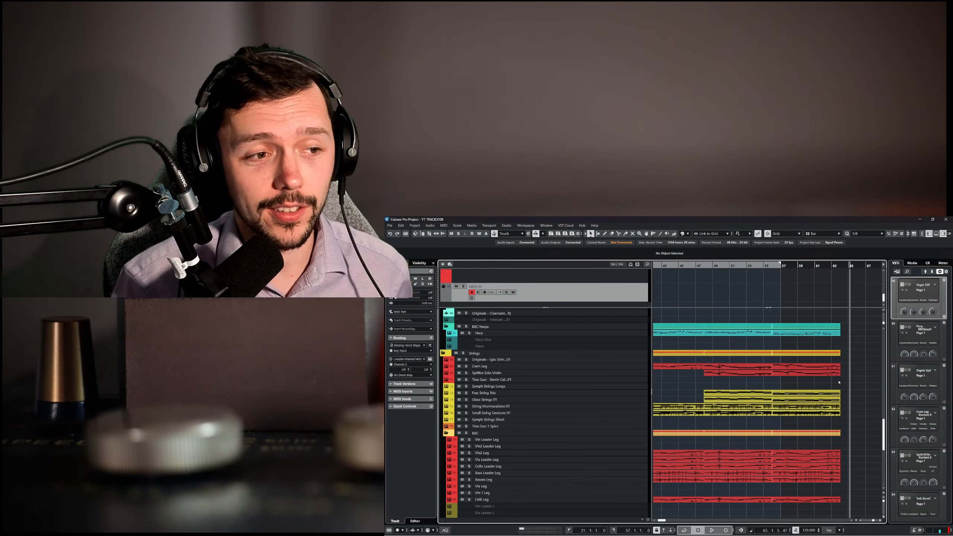
pyautogui.scroll(8, 839, 383)
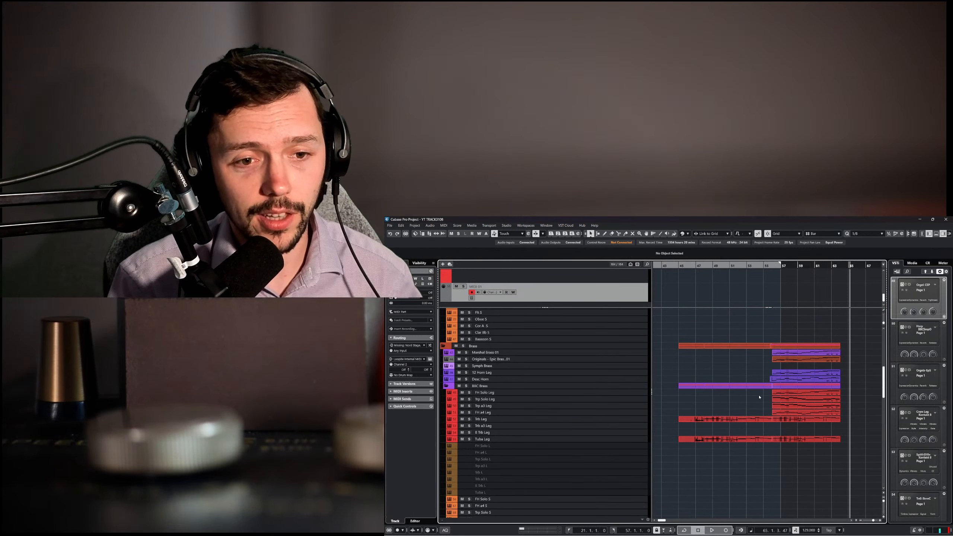